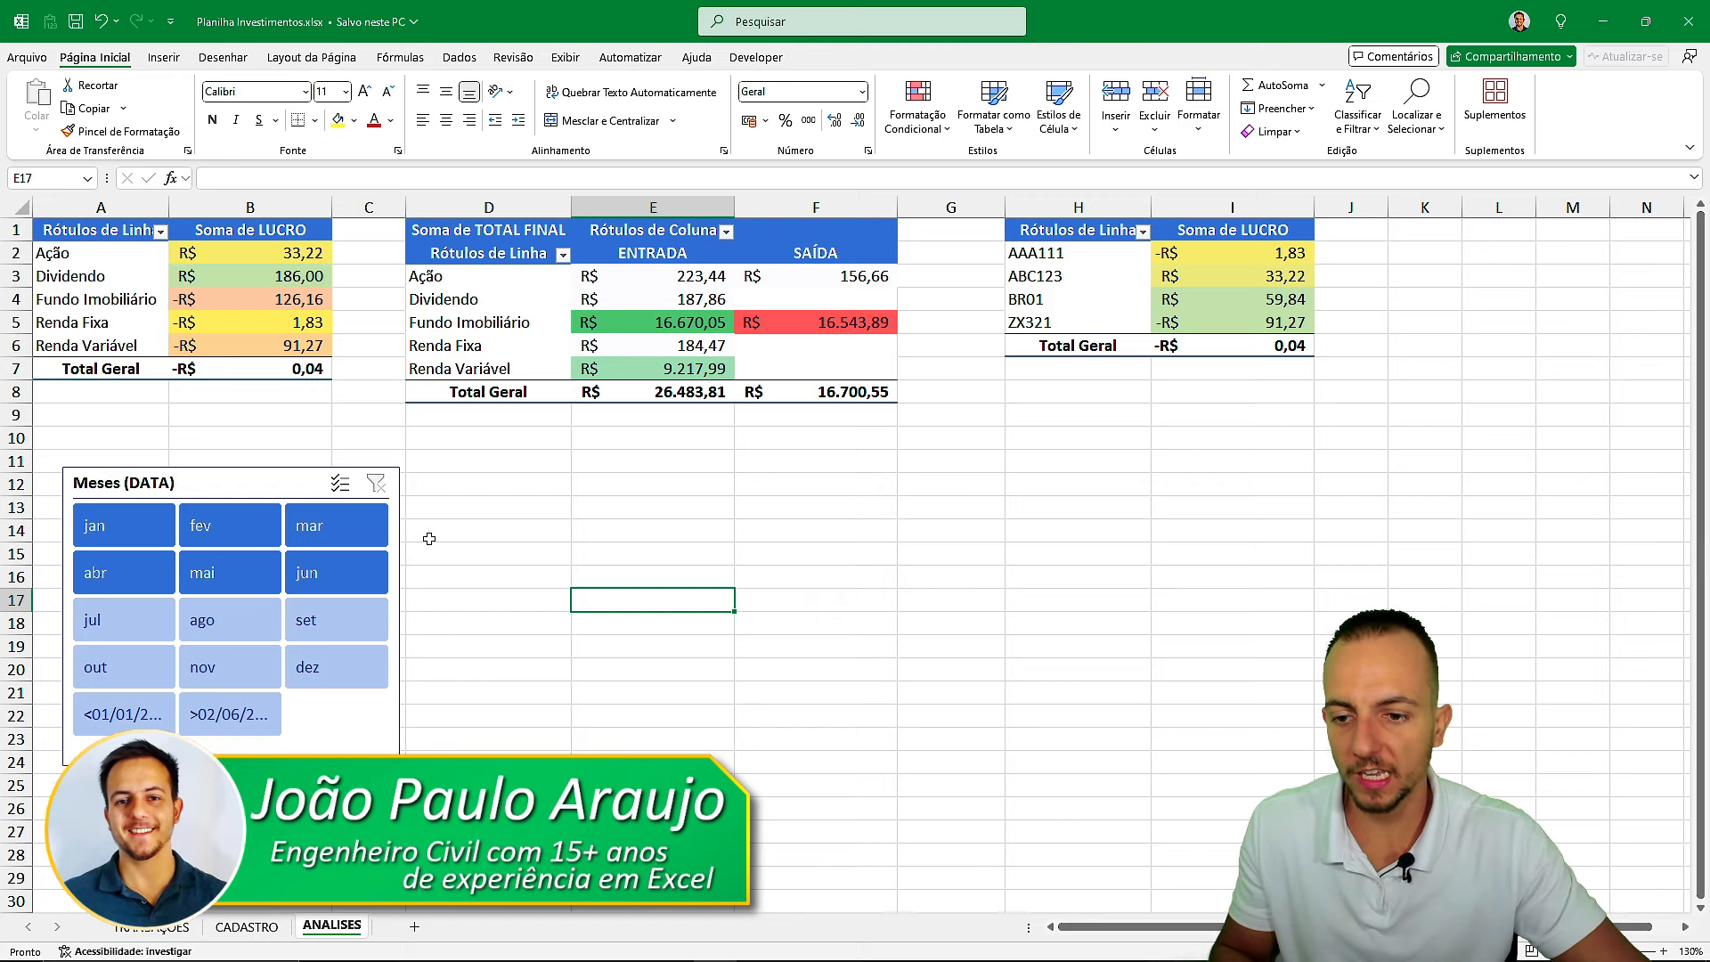
Filter the pivot tables through several different months with the Meses (DATA) slicer, ending on fev, and clear the filter.
click(366, 527)
click(174, 559)
click(198, 537)
click(159, 529)
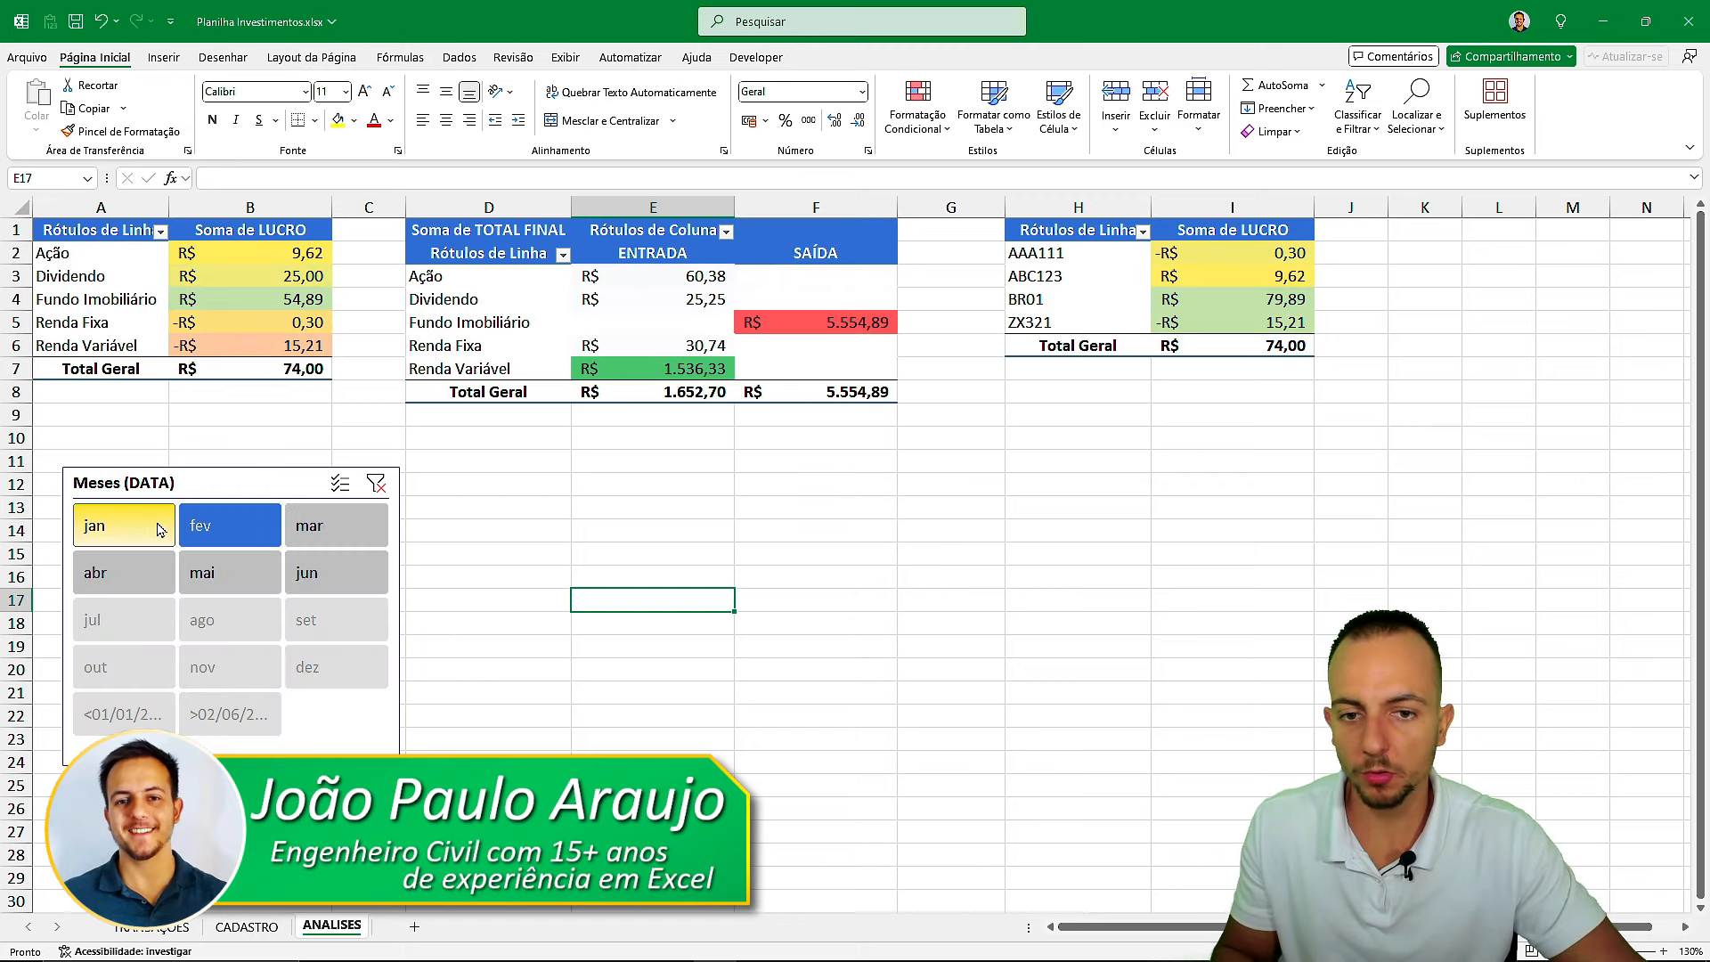
click(234, 561)
click(329, 540)
click(241, 532)
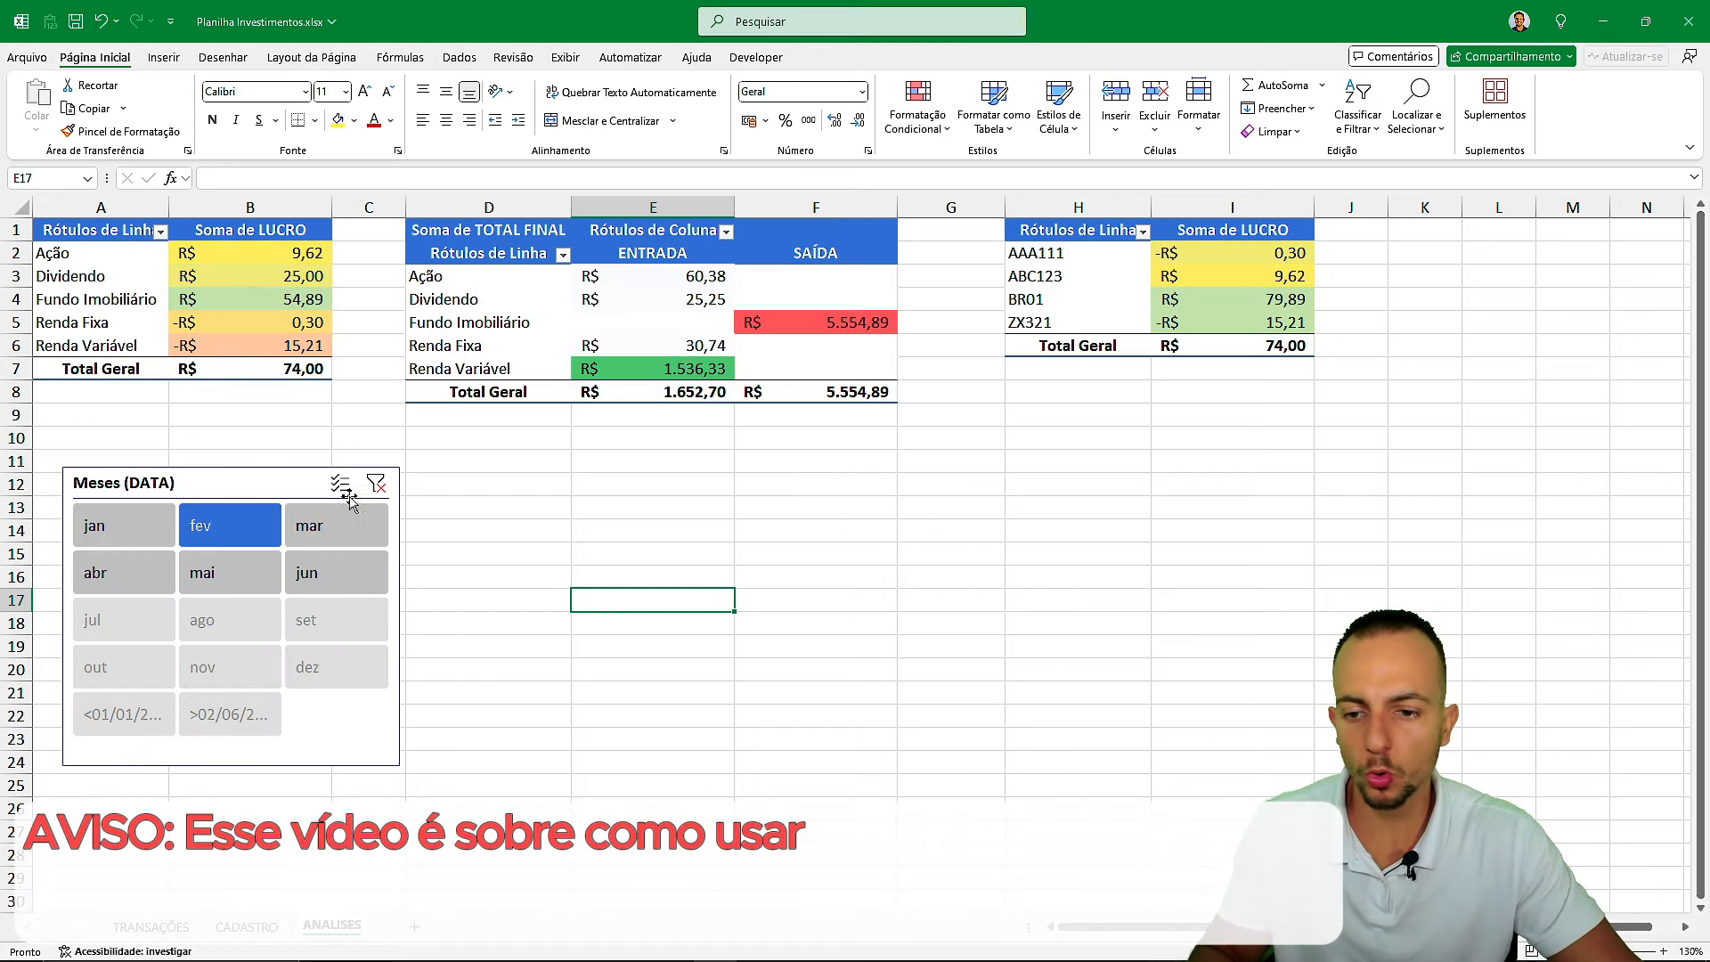
click(376, 483)
On the TRANSAÇÕES sheet, try Renda Fixa and Dividendo as the TIPO in B2, and set it back to Ação.
click(164, 927)
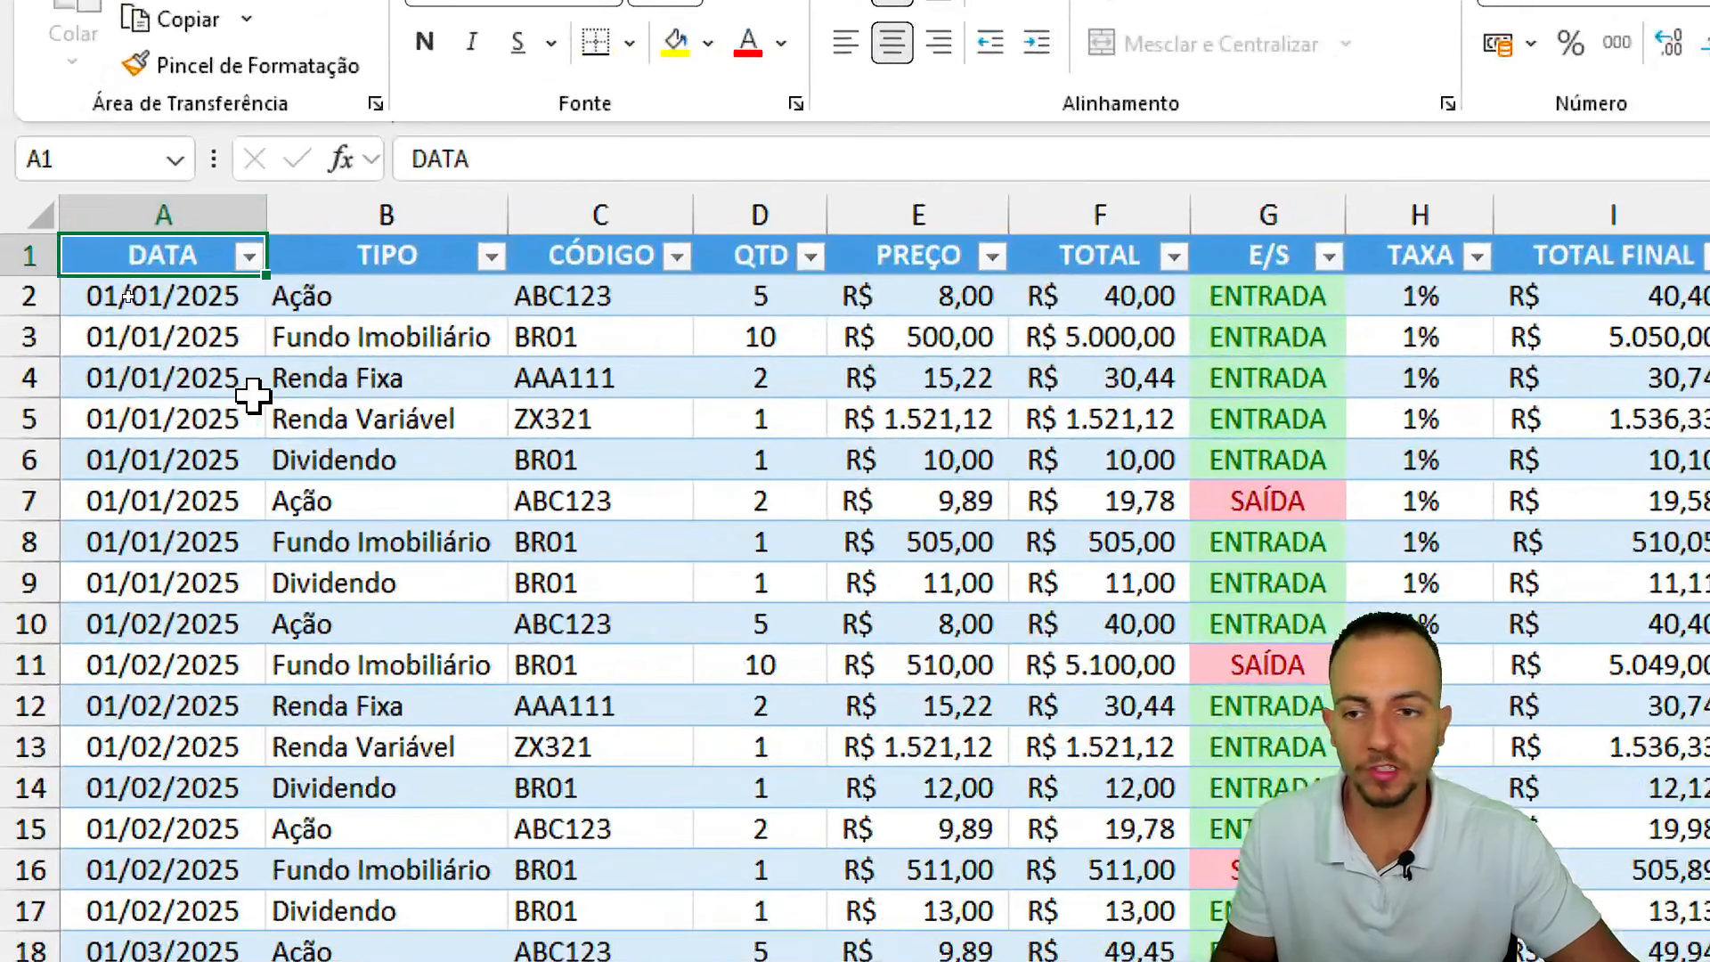
click(451, 292)
click(524, 297)
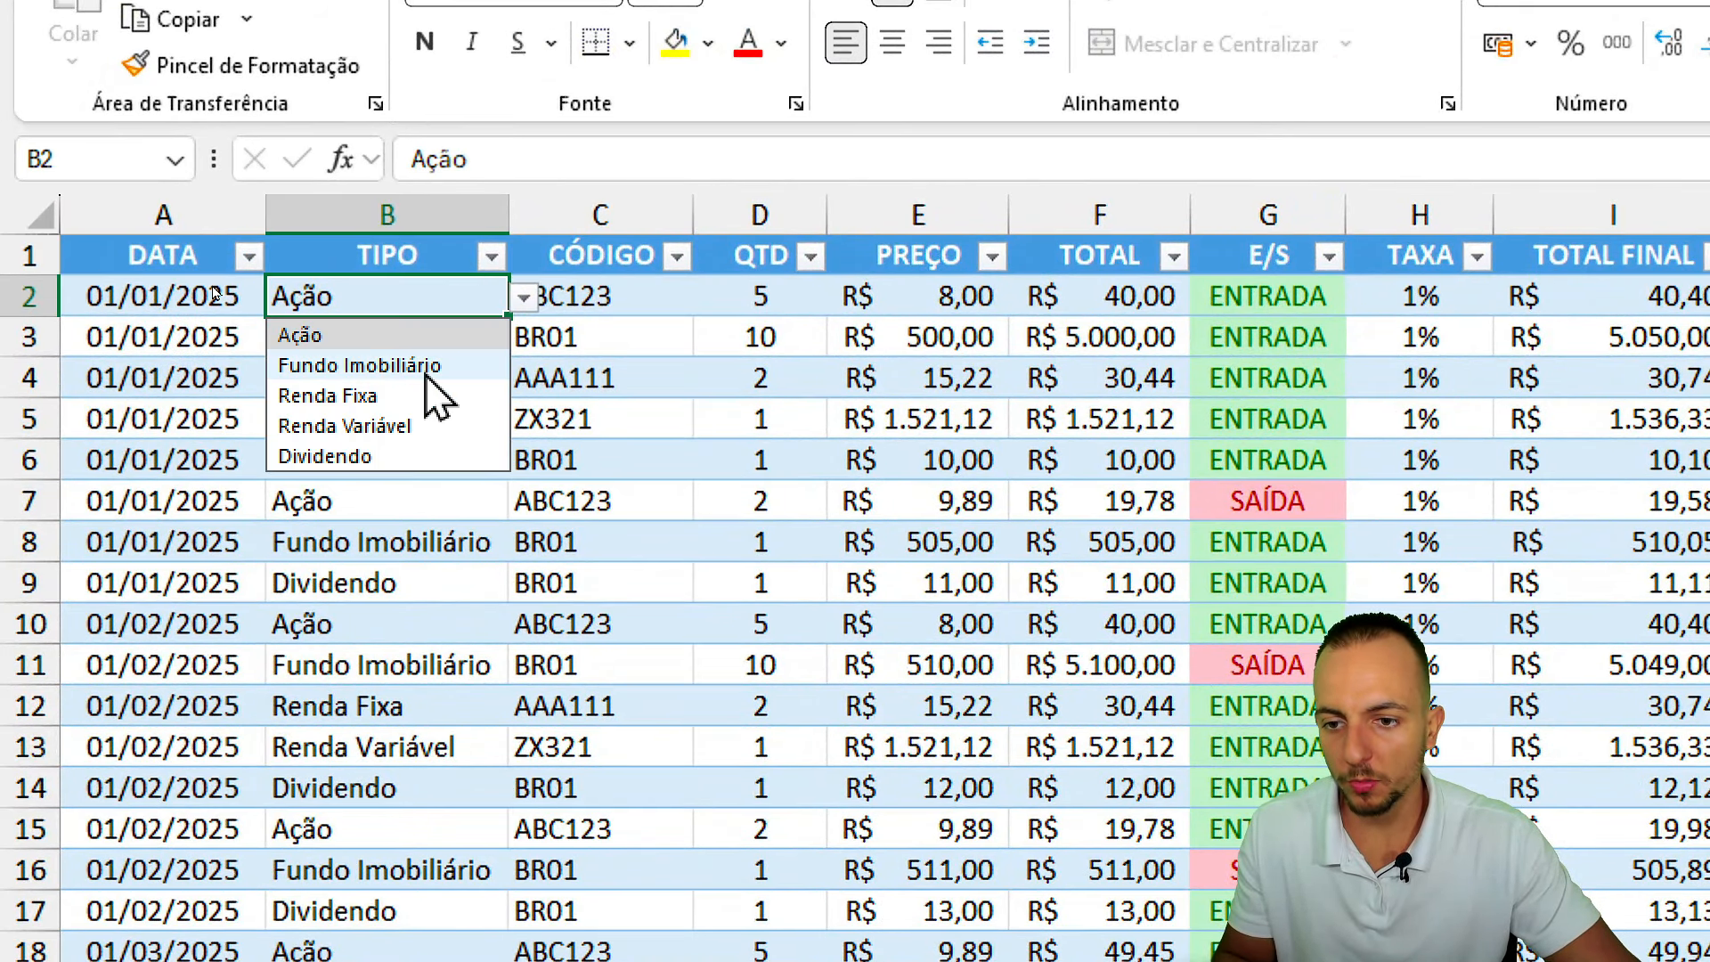
click(356, 396)
click(524, 300)
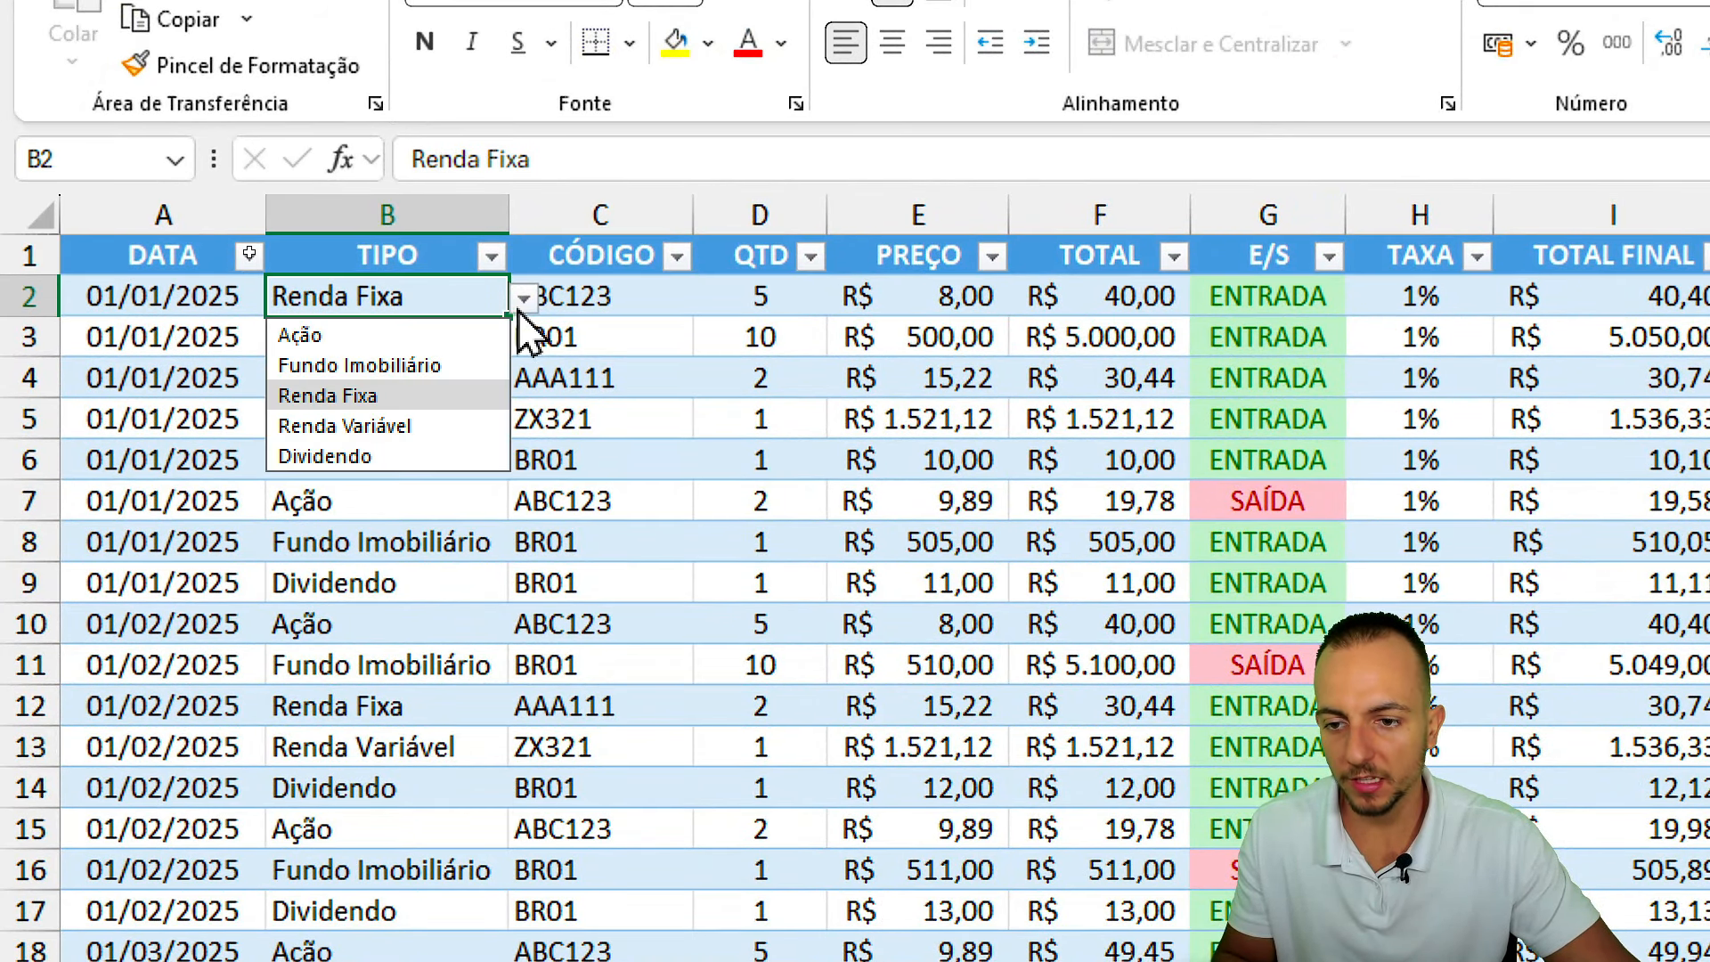
click(343, 456)
click(524, 299)
click(393, 335)
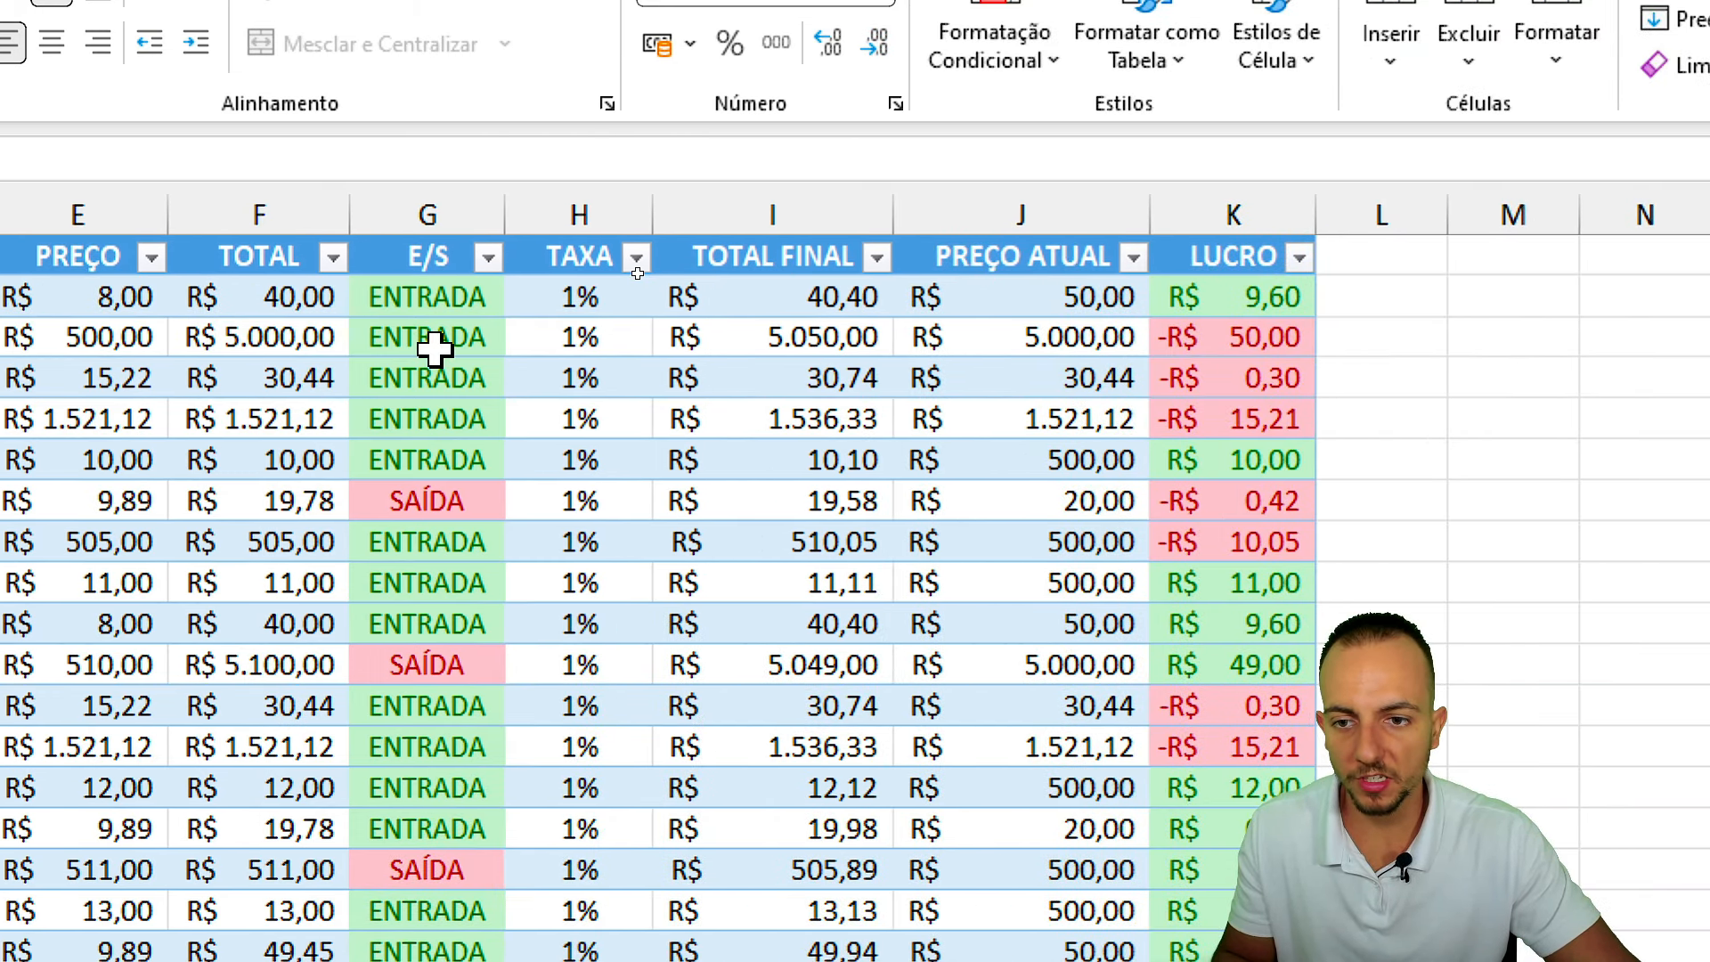
Check the E/S options for the first transaction in G2, keeping ENTRADA selected.
click(436, 299)
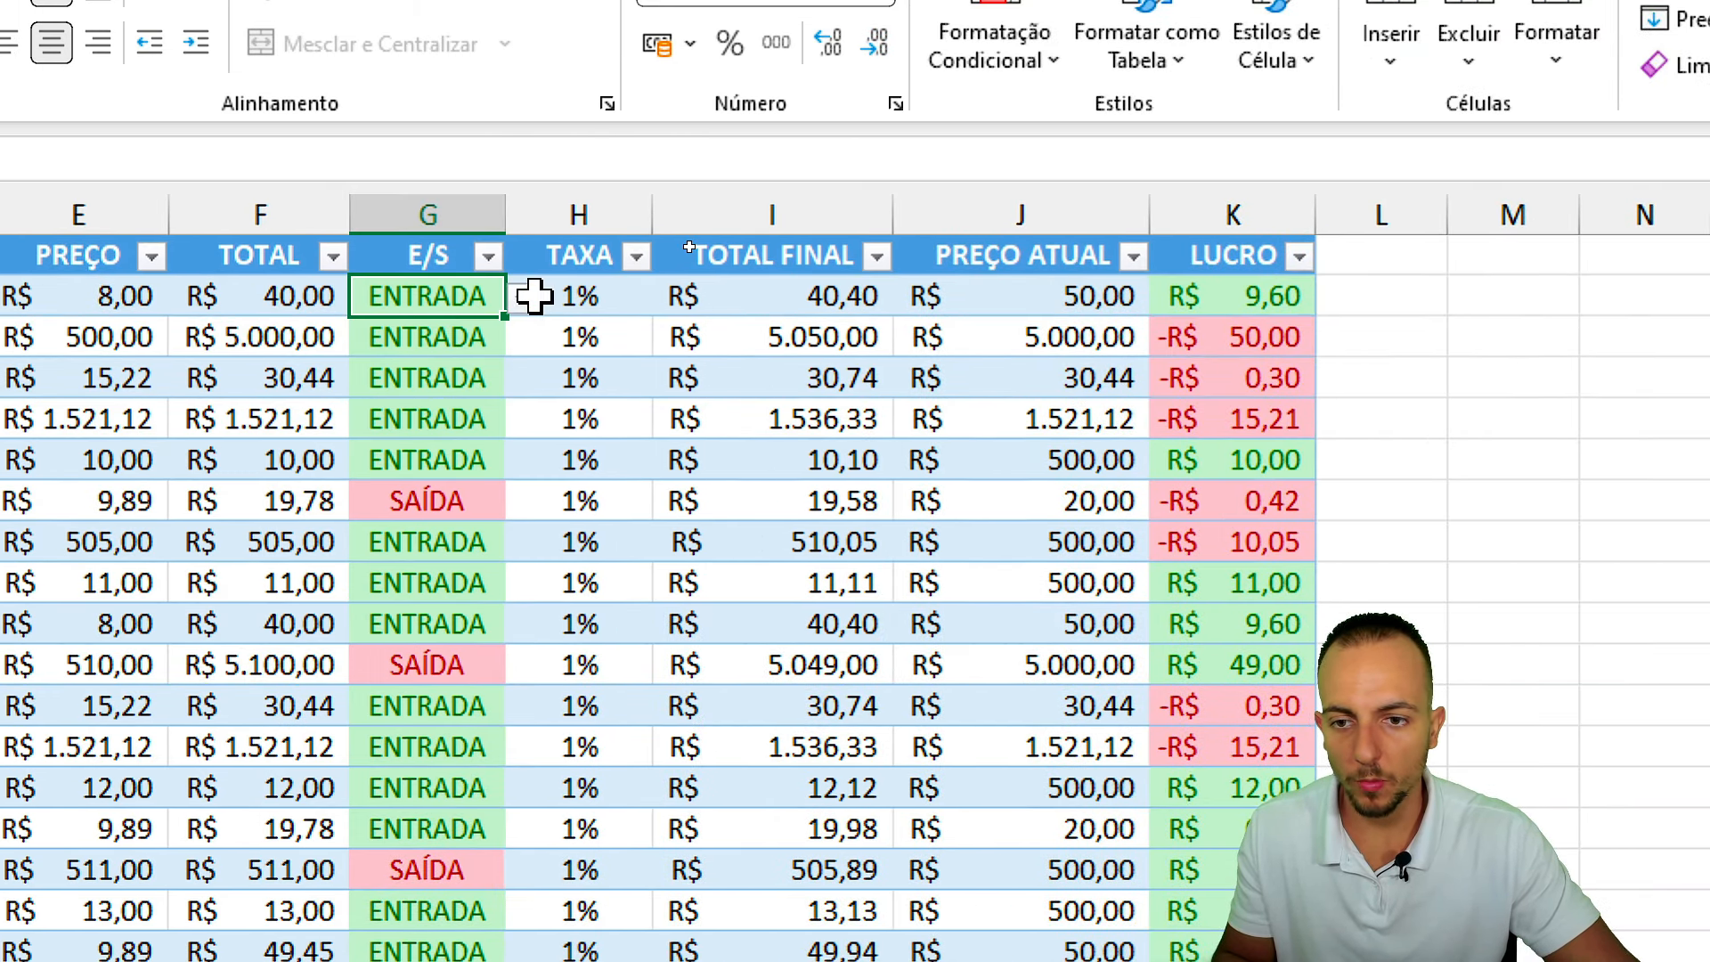
click(520, 299)
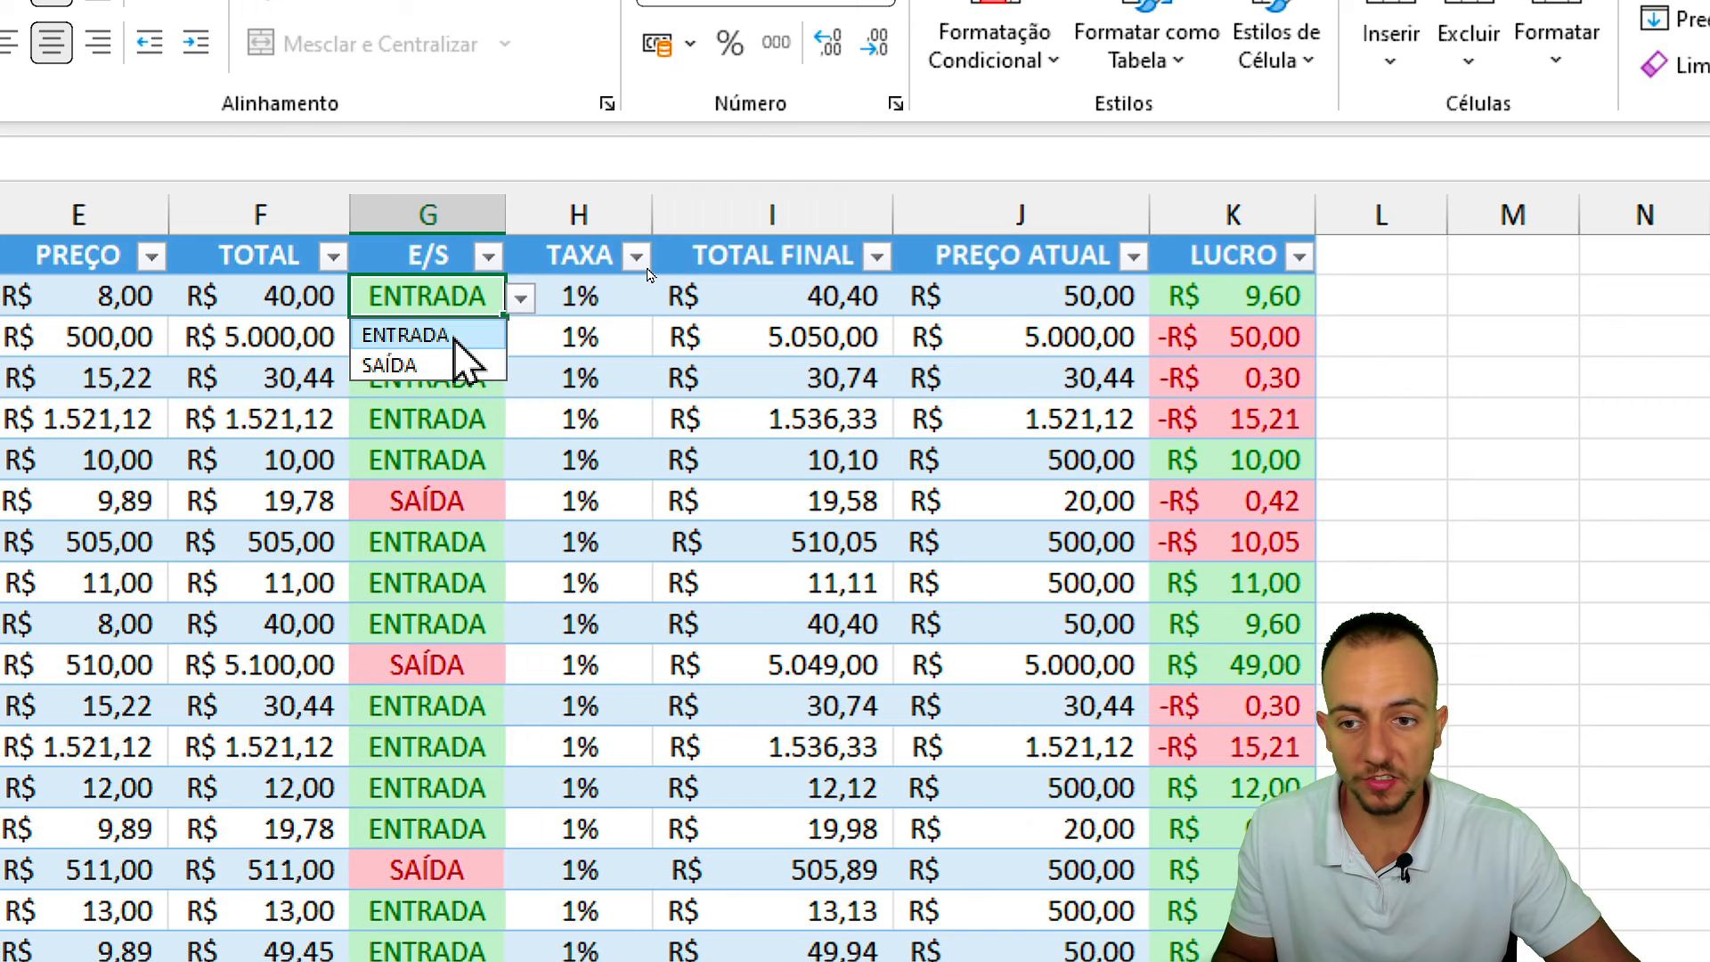
click(456, 336)
Examine the TAXA, TOTAL FINAL, PREÇO ATUAL and LUCRO columns, including the profit formula in K2.
click(584, 215)
drag(563, 295, 572, 512)
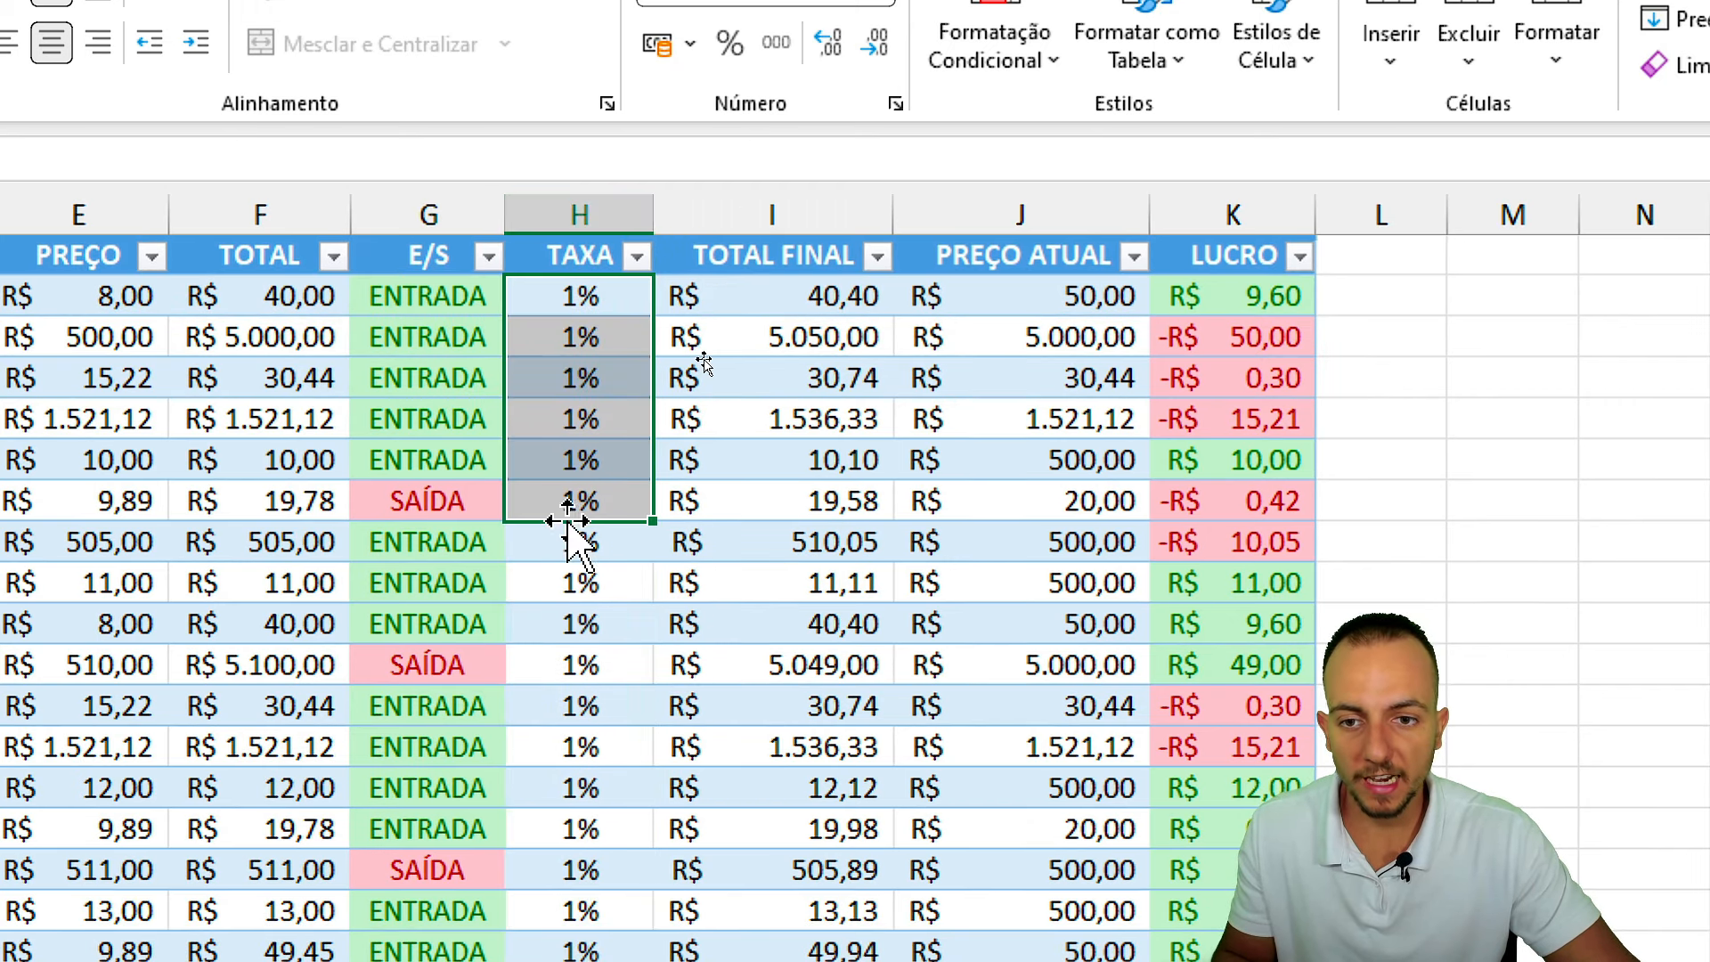
click(600, 252)
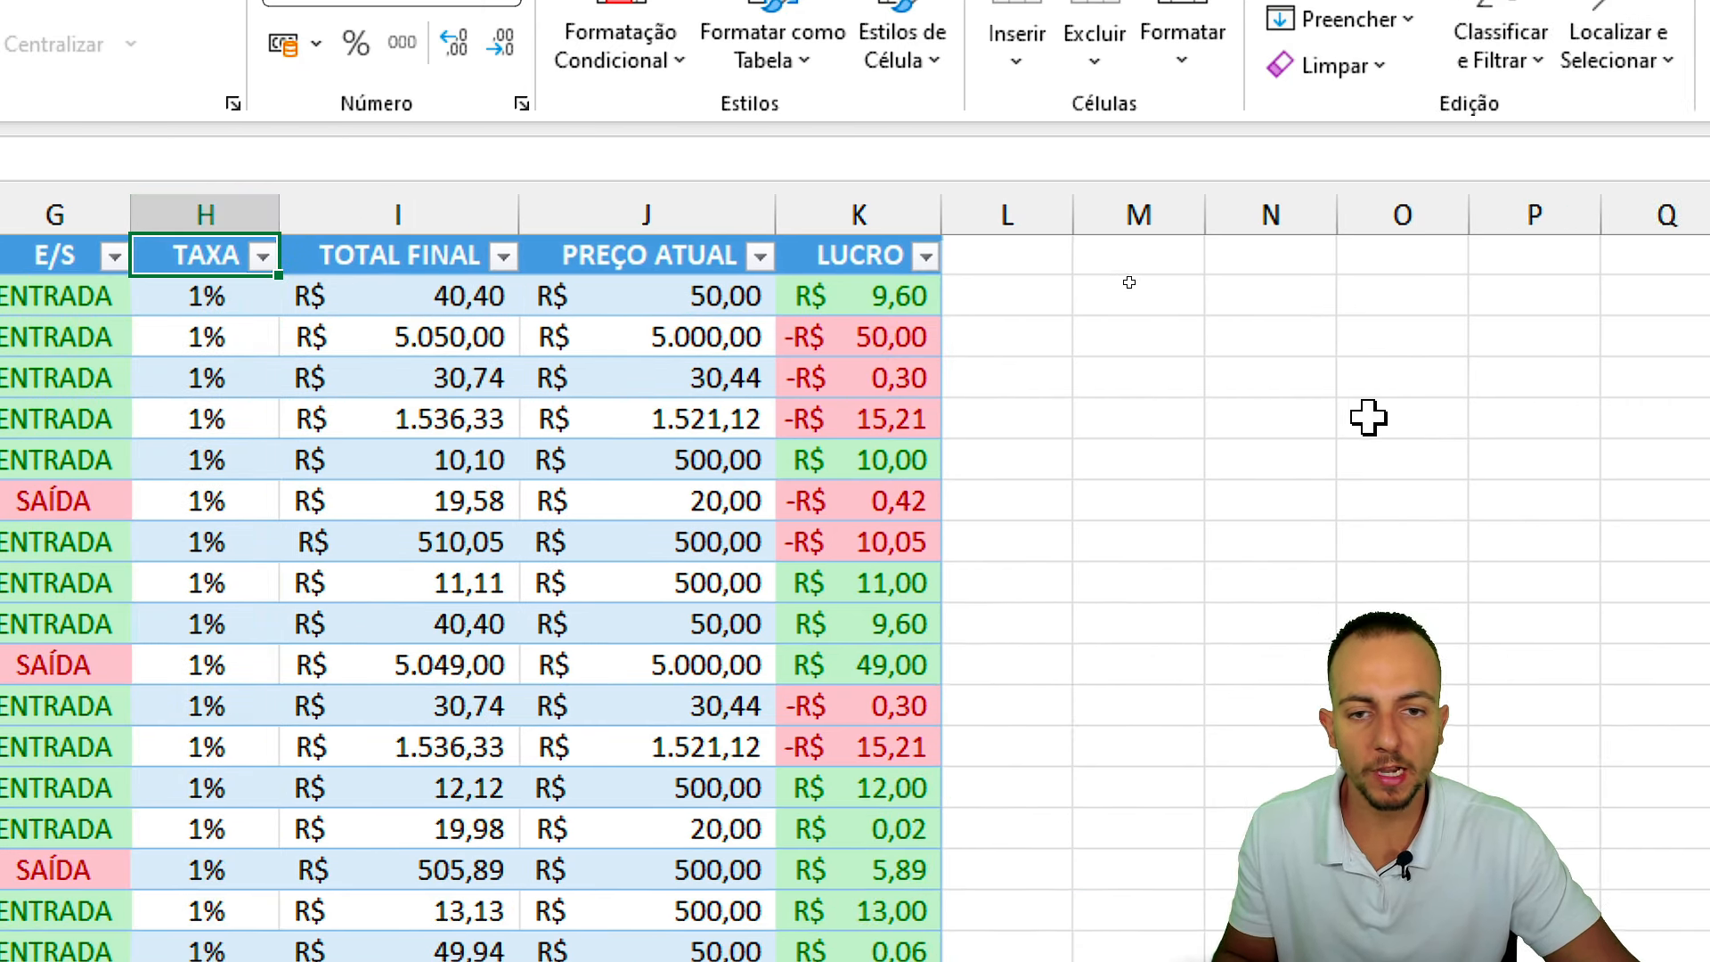
click(476, 203)
click(574, 190)
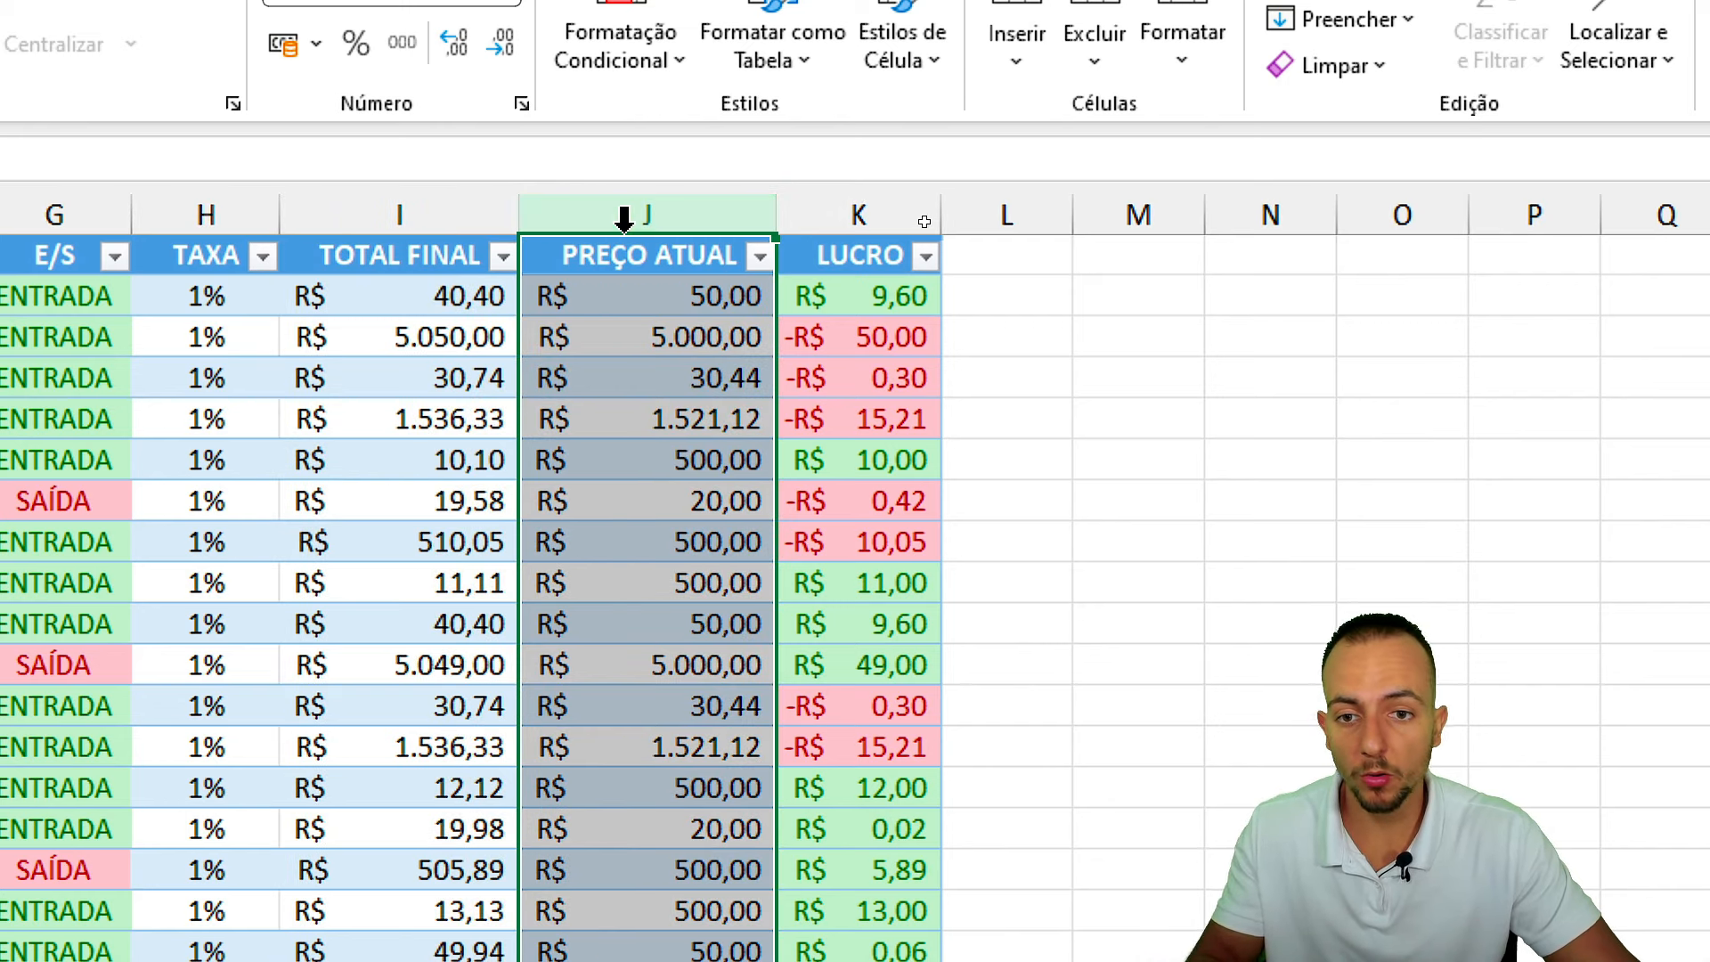
click(660, 257)
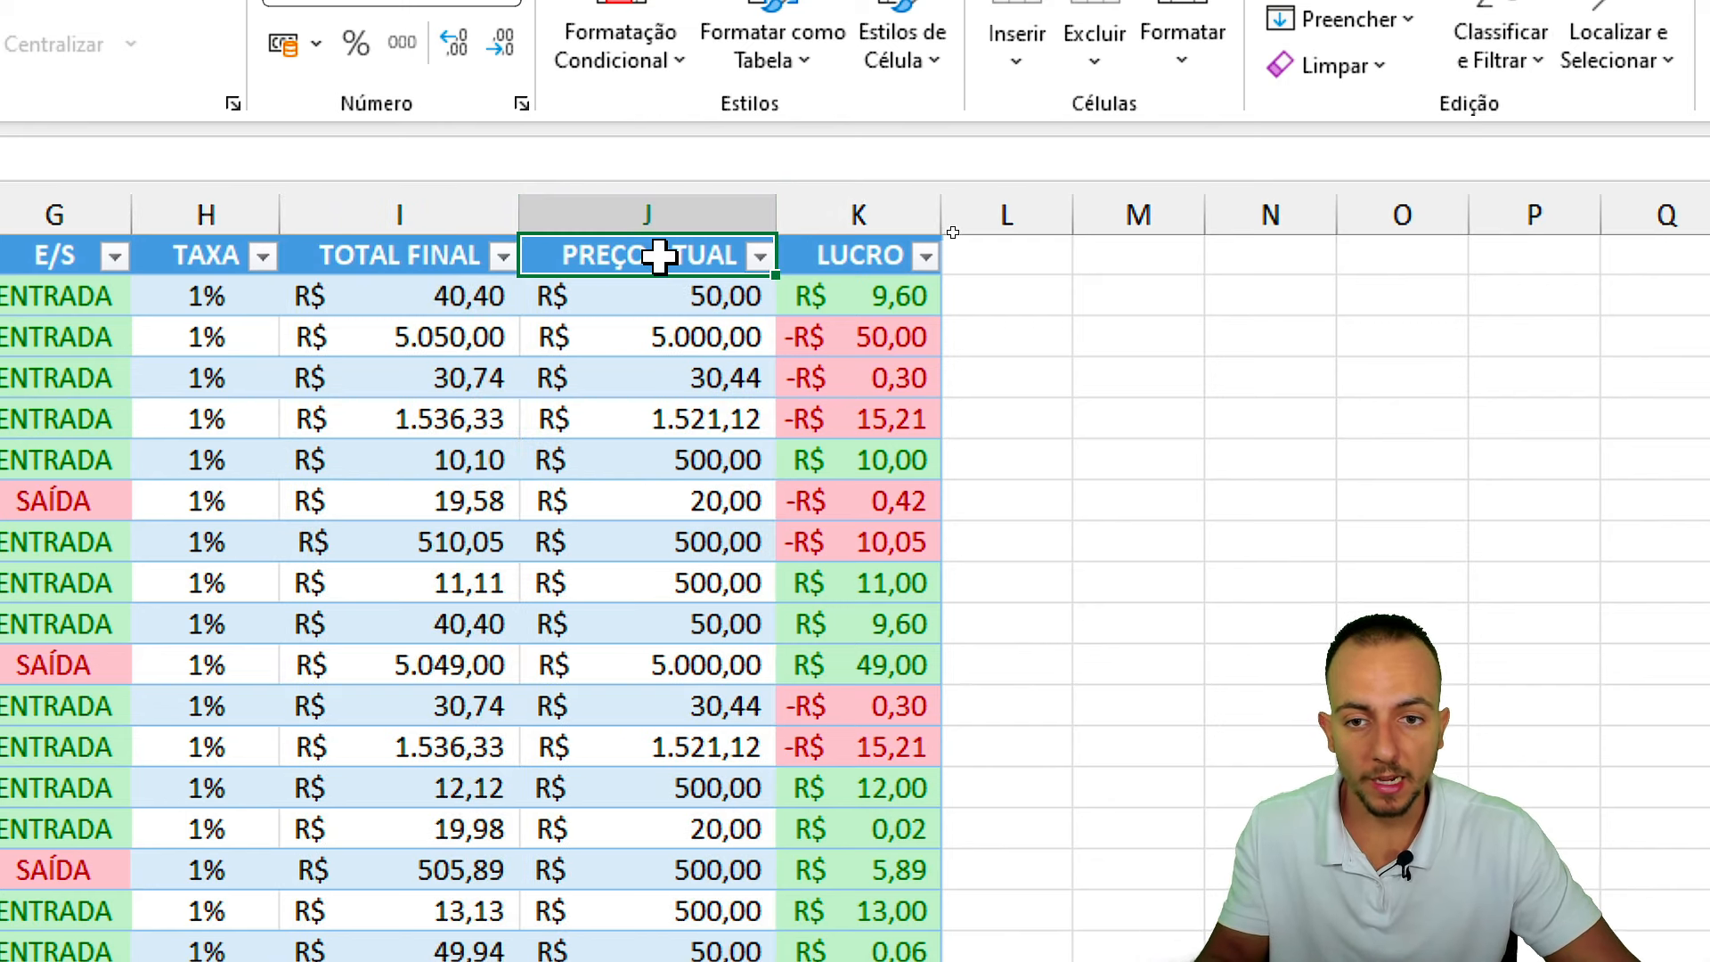
click(890, 301)
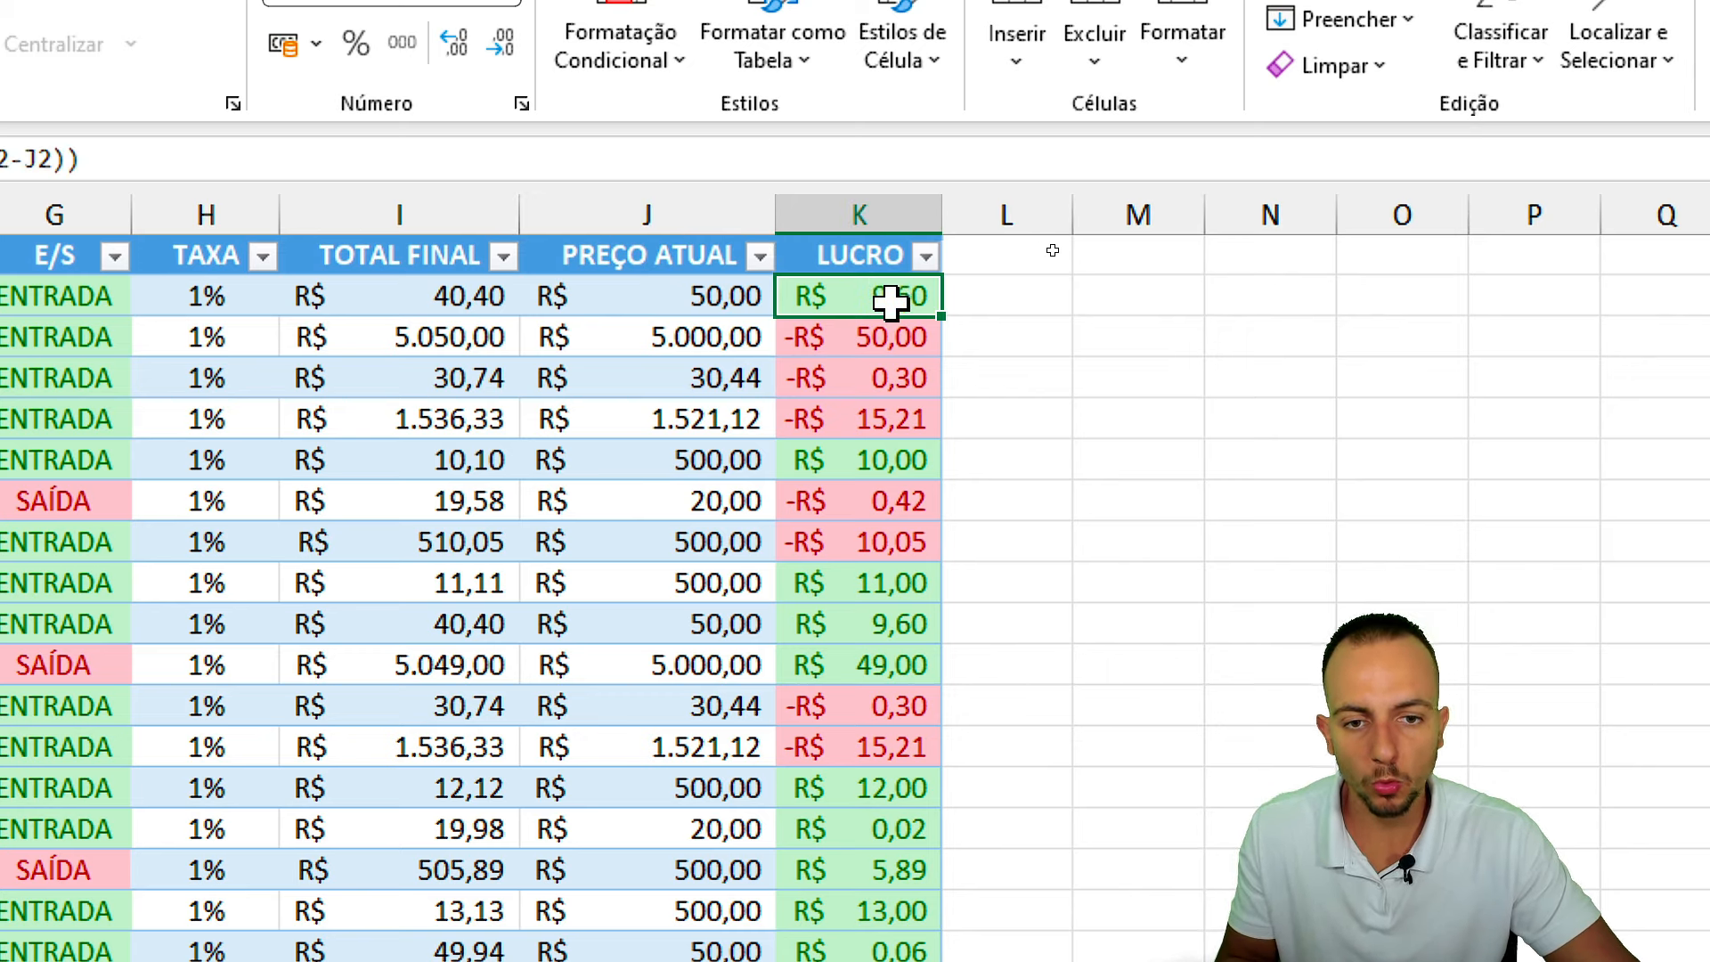
click(815, 257)
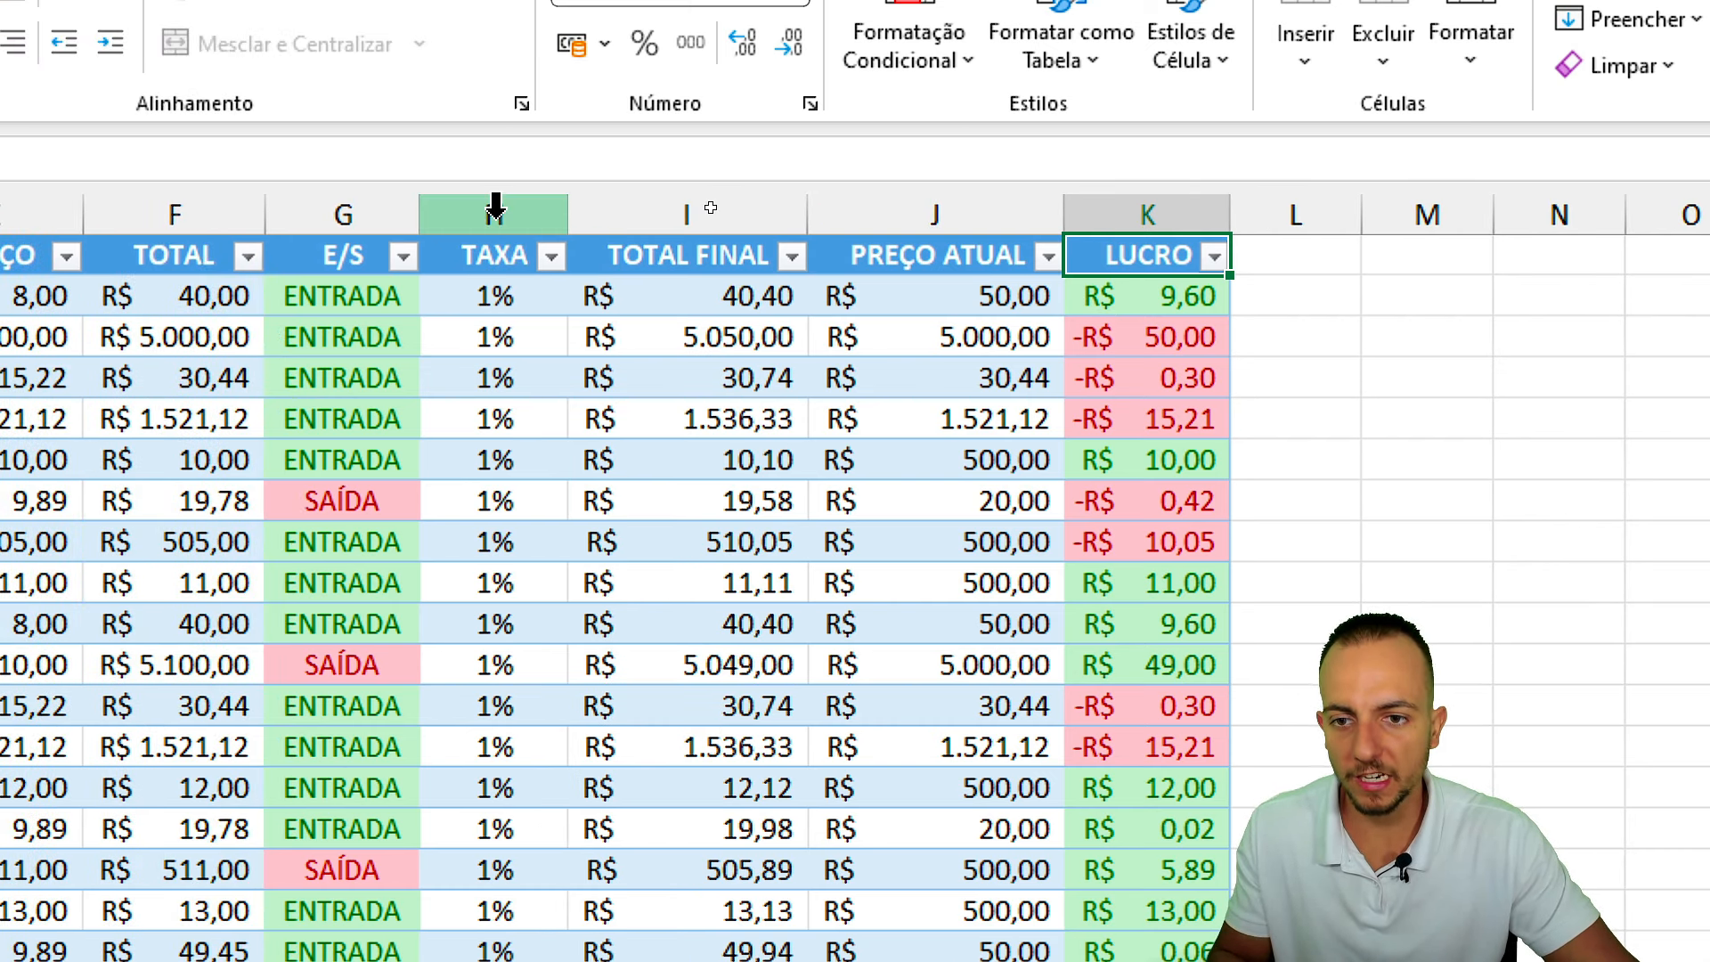
Review the TAXA and E/S columns and the TIPO options available for the first transaction in B2.
click(206, 214)
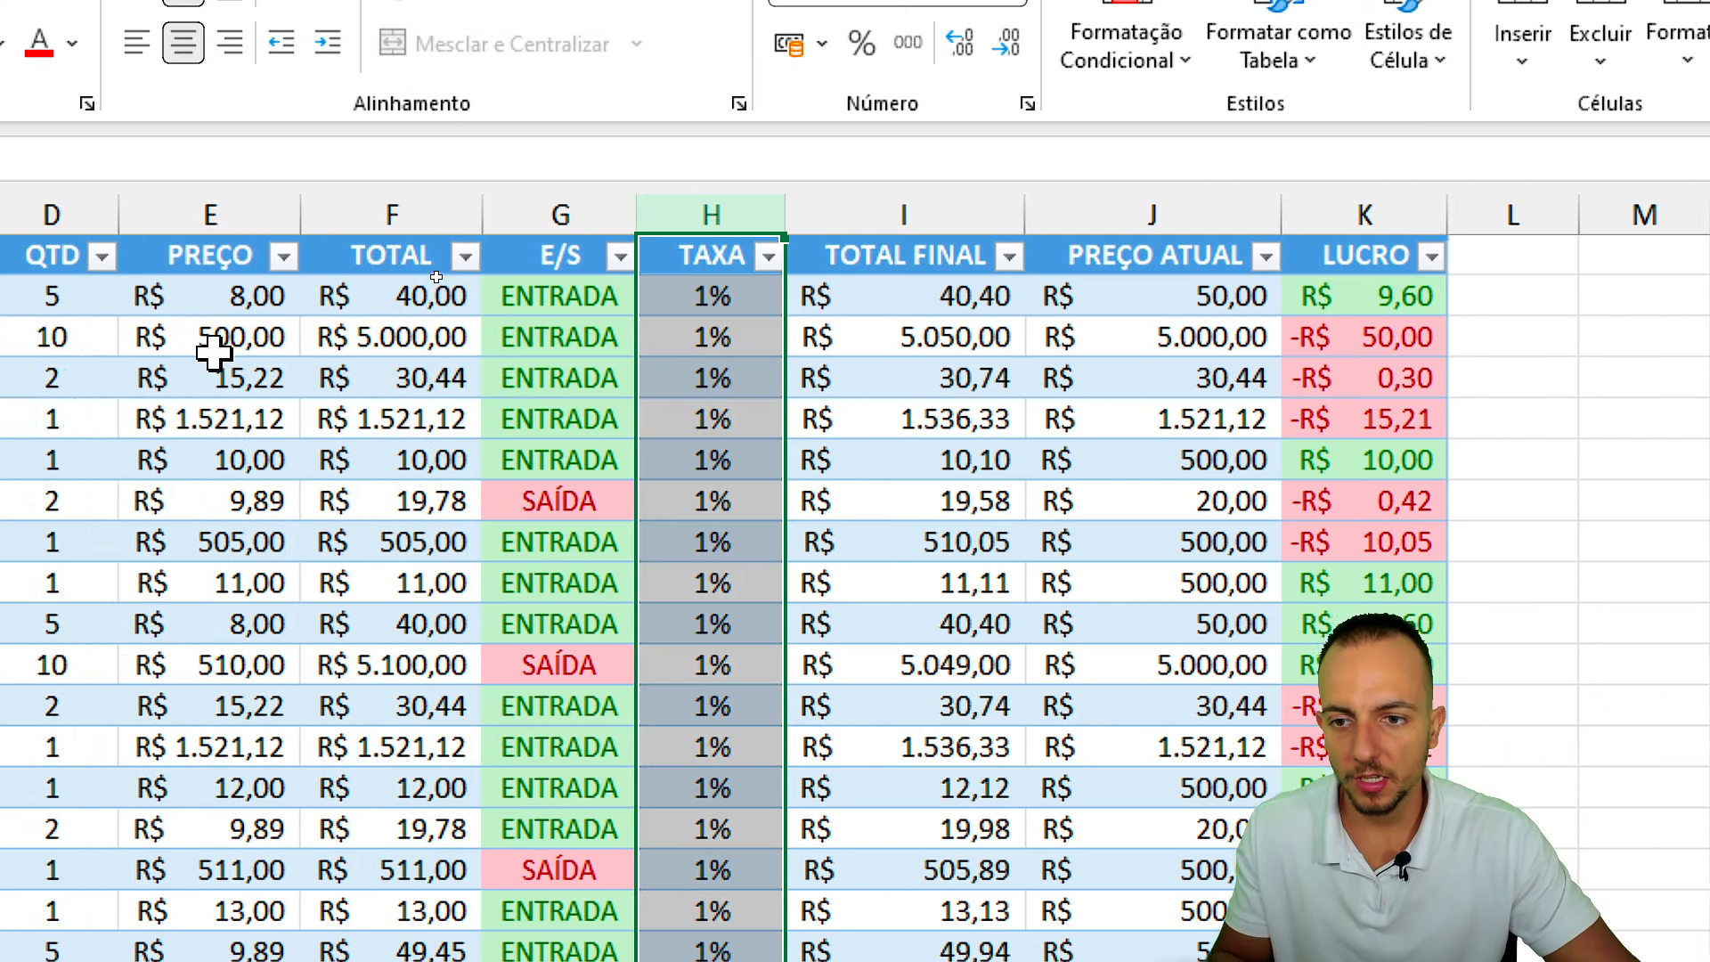
click(567, 333)
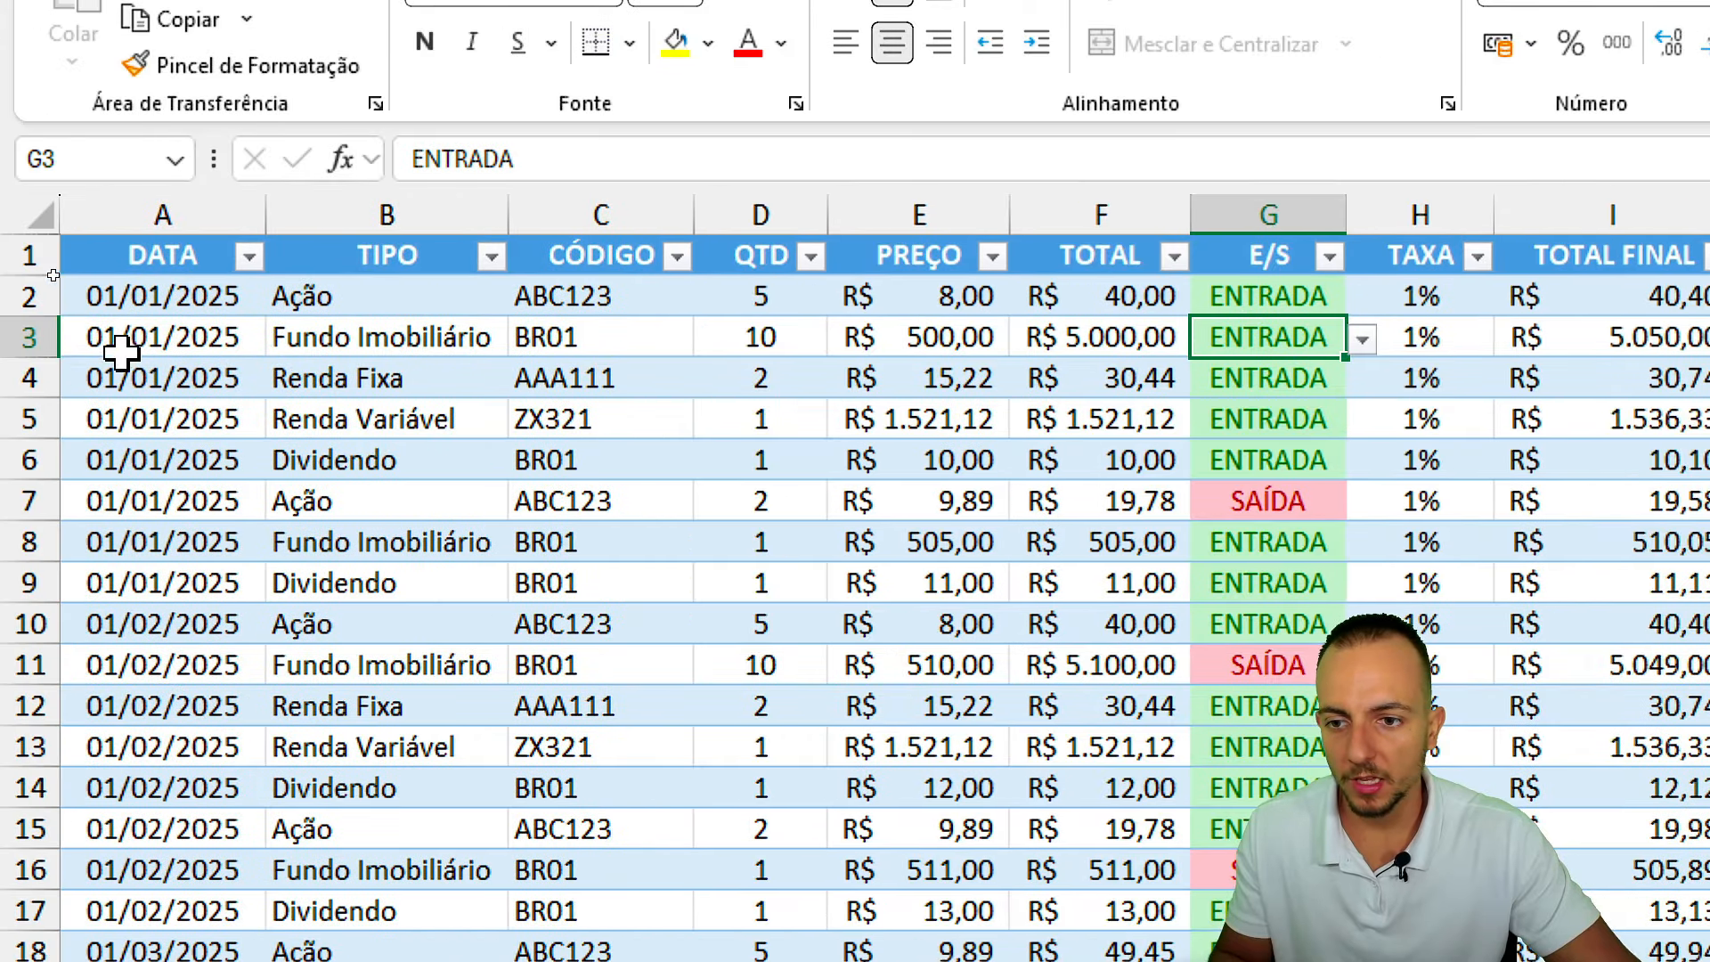
click(448, 303)
click(523, 300)
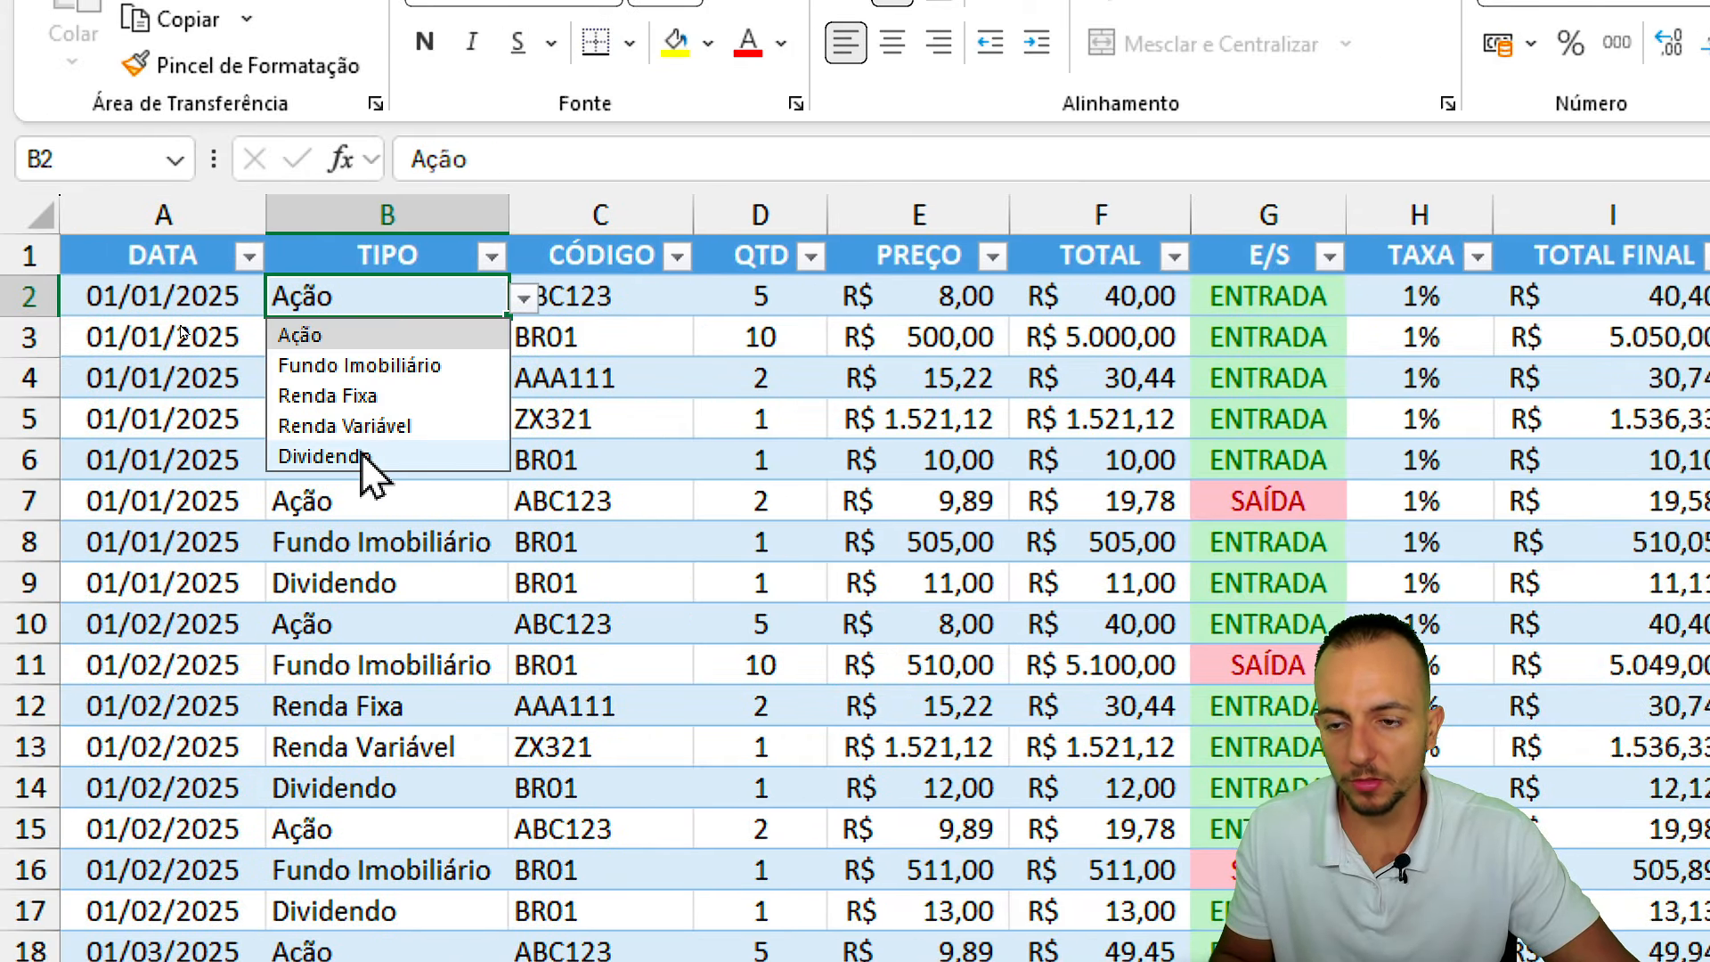
click(205, 260)
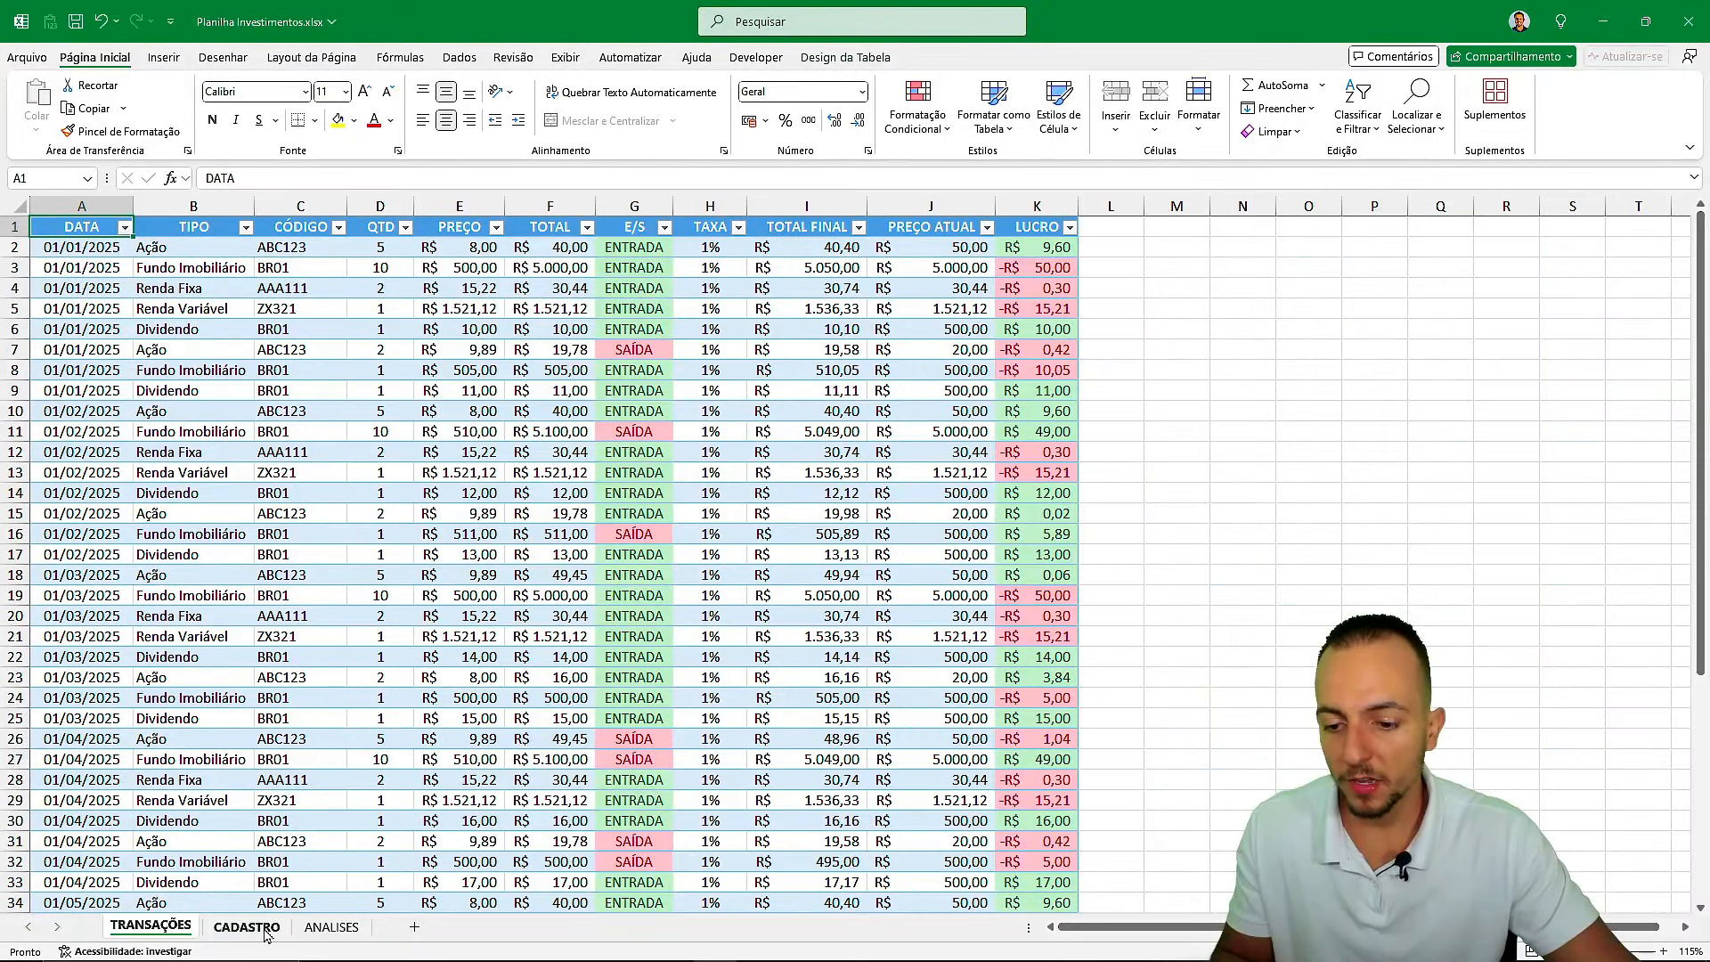
Examine the registered codes and current prices in the table on the CADASTRO sheet.
click(246, 927)
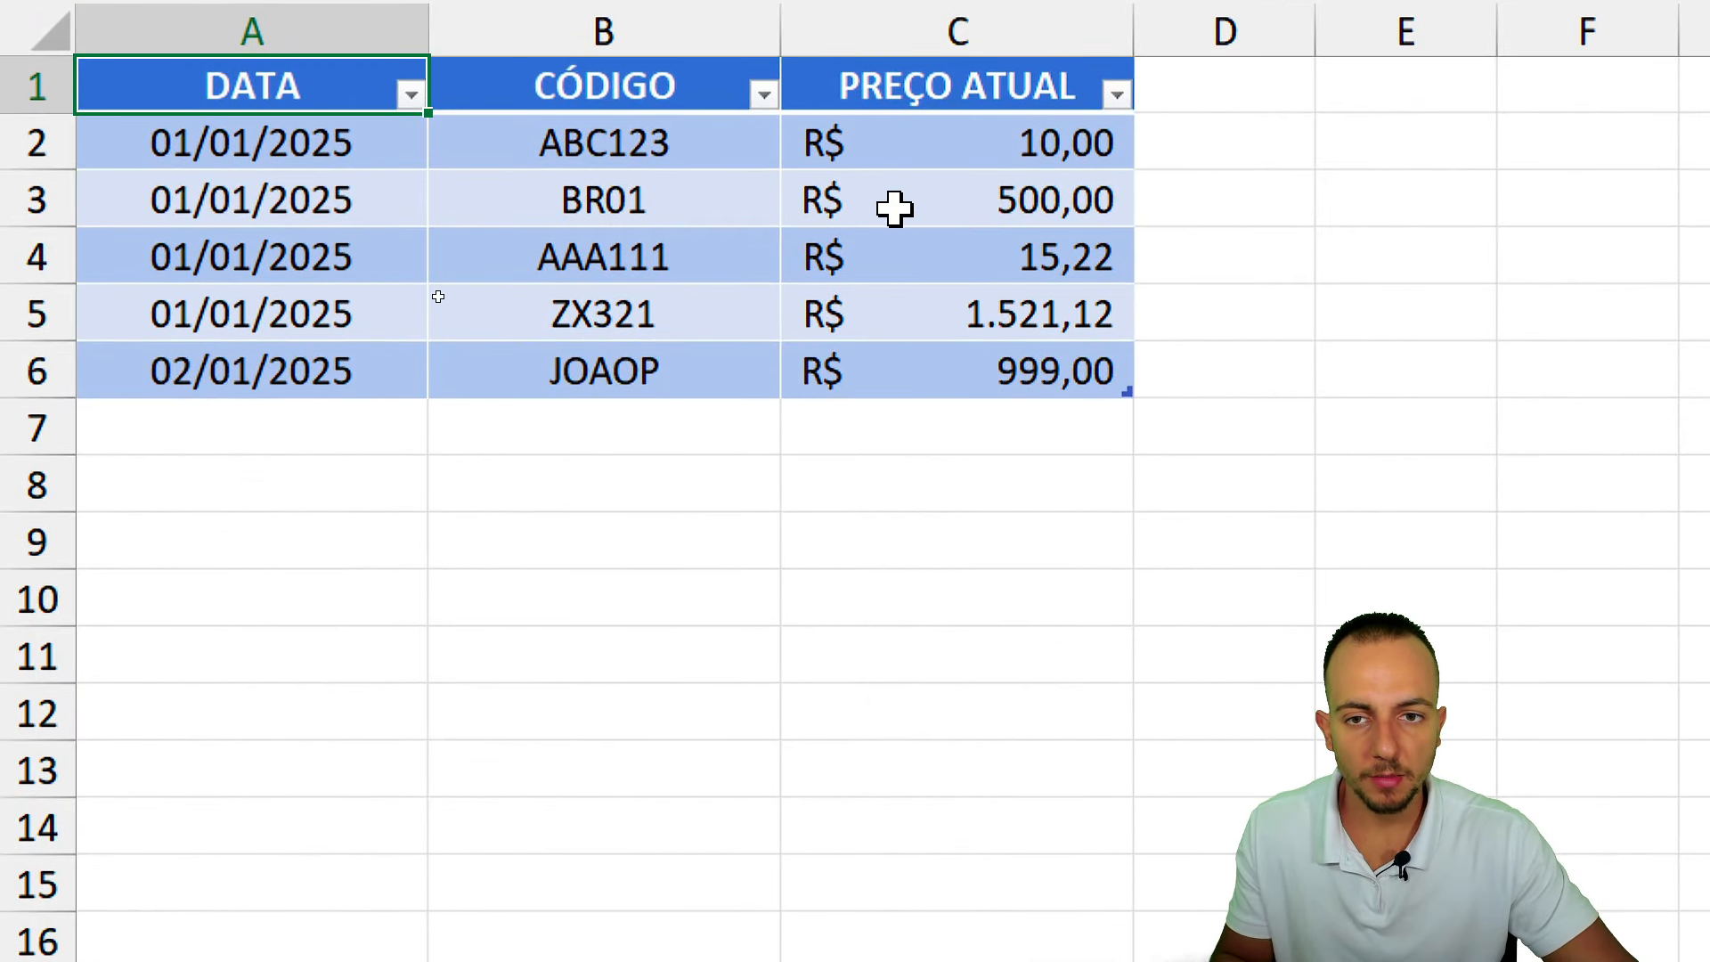
click(648, 194)
drag(648, 151, 705, 361)
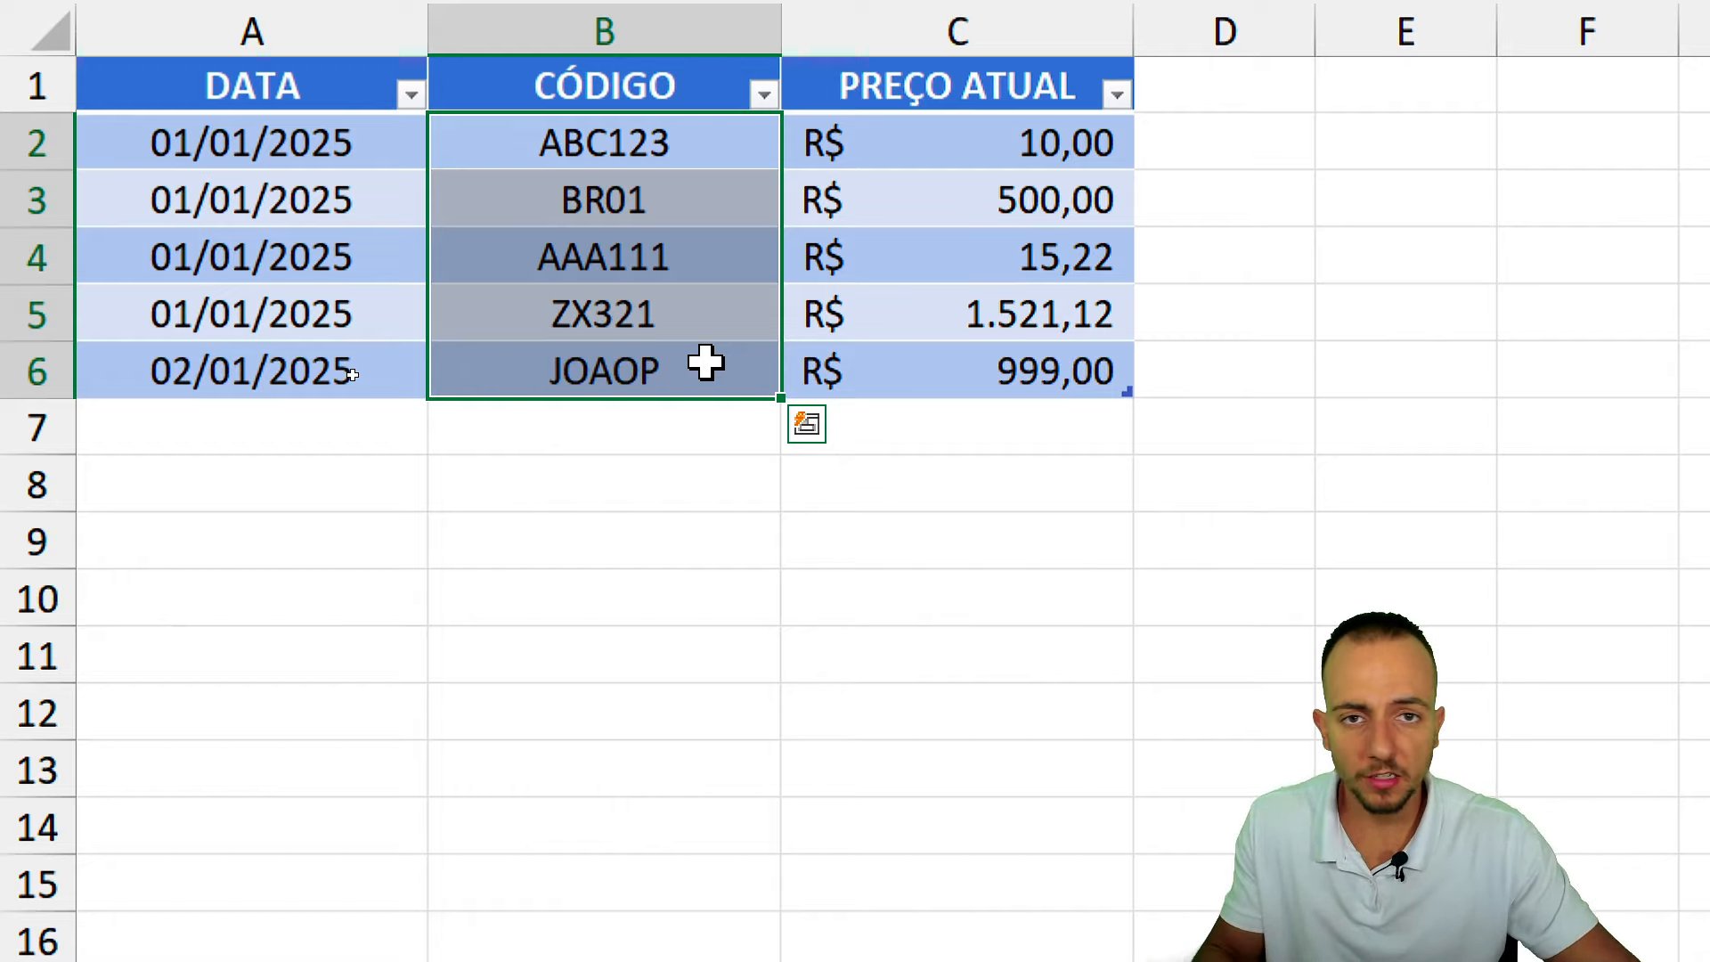
drag(996, 149, 1006, 363)
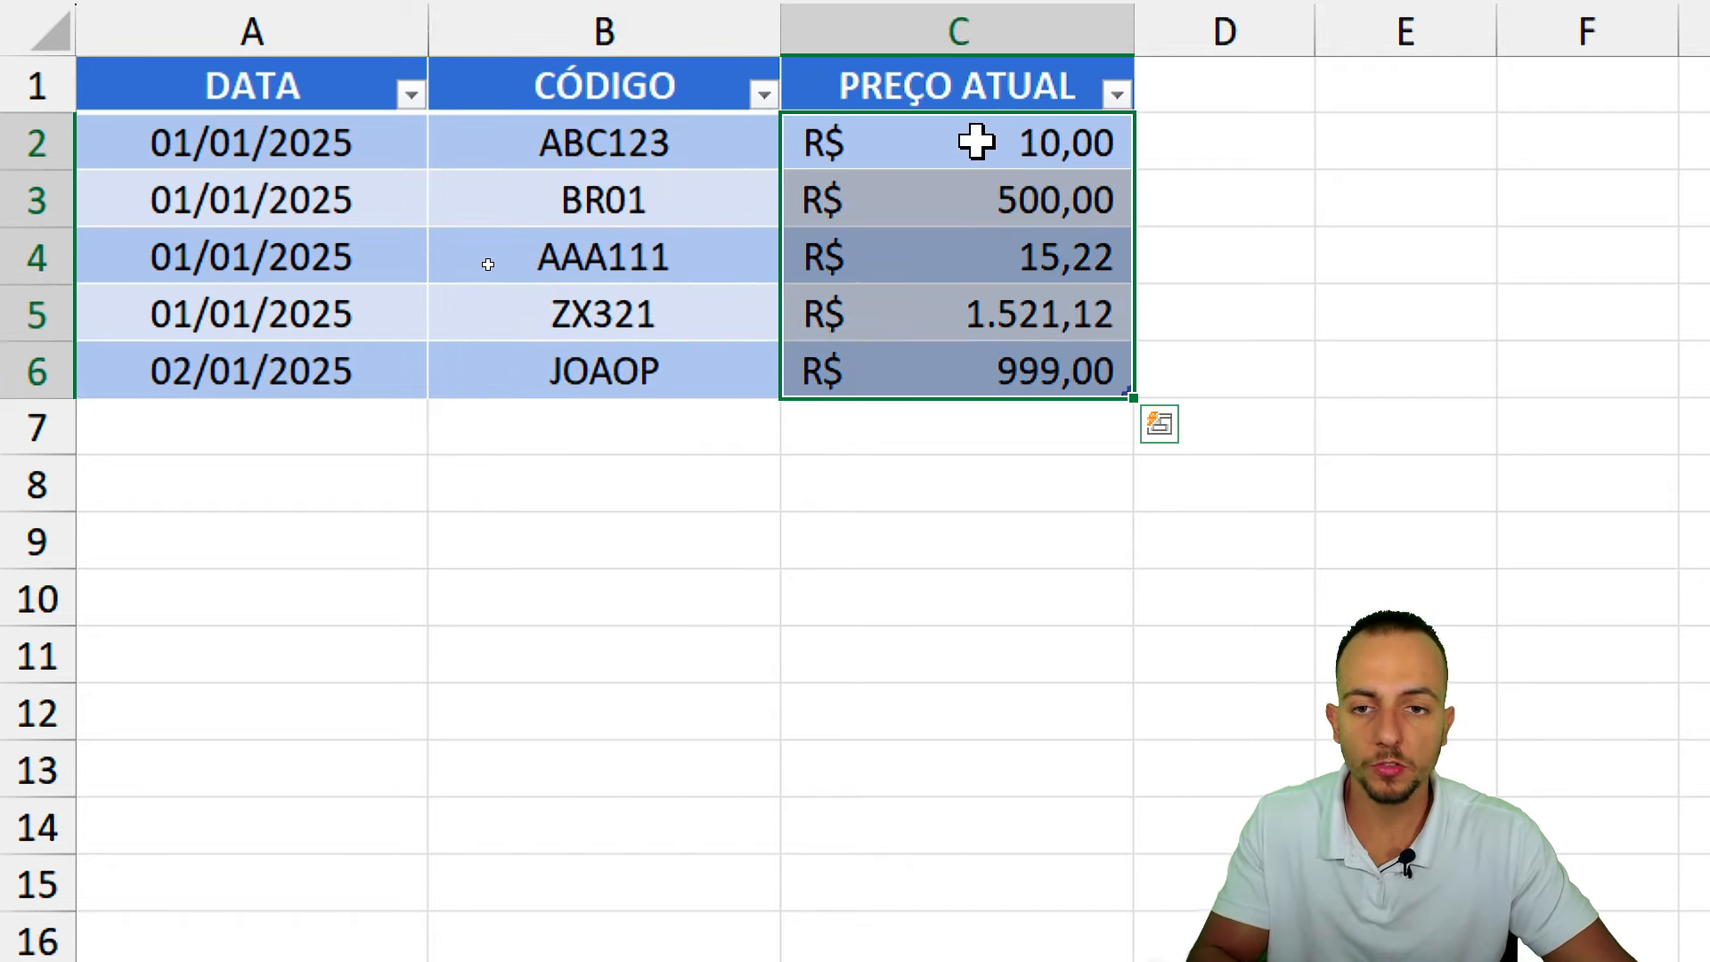
click(399, 105)
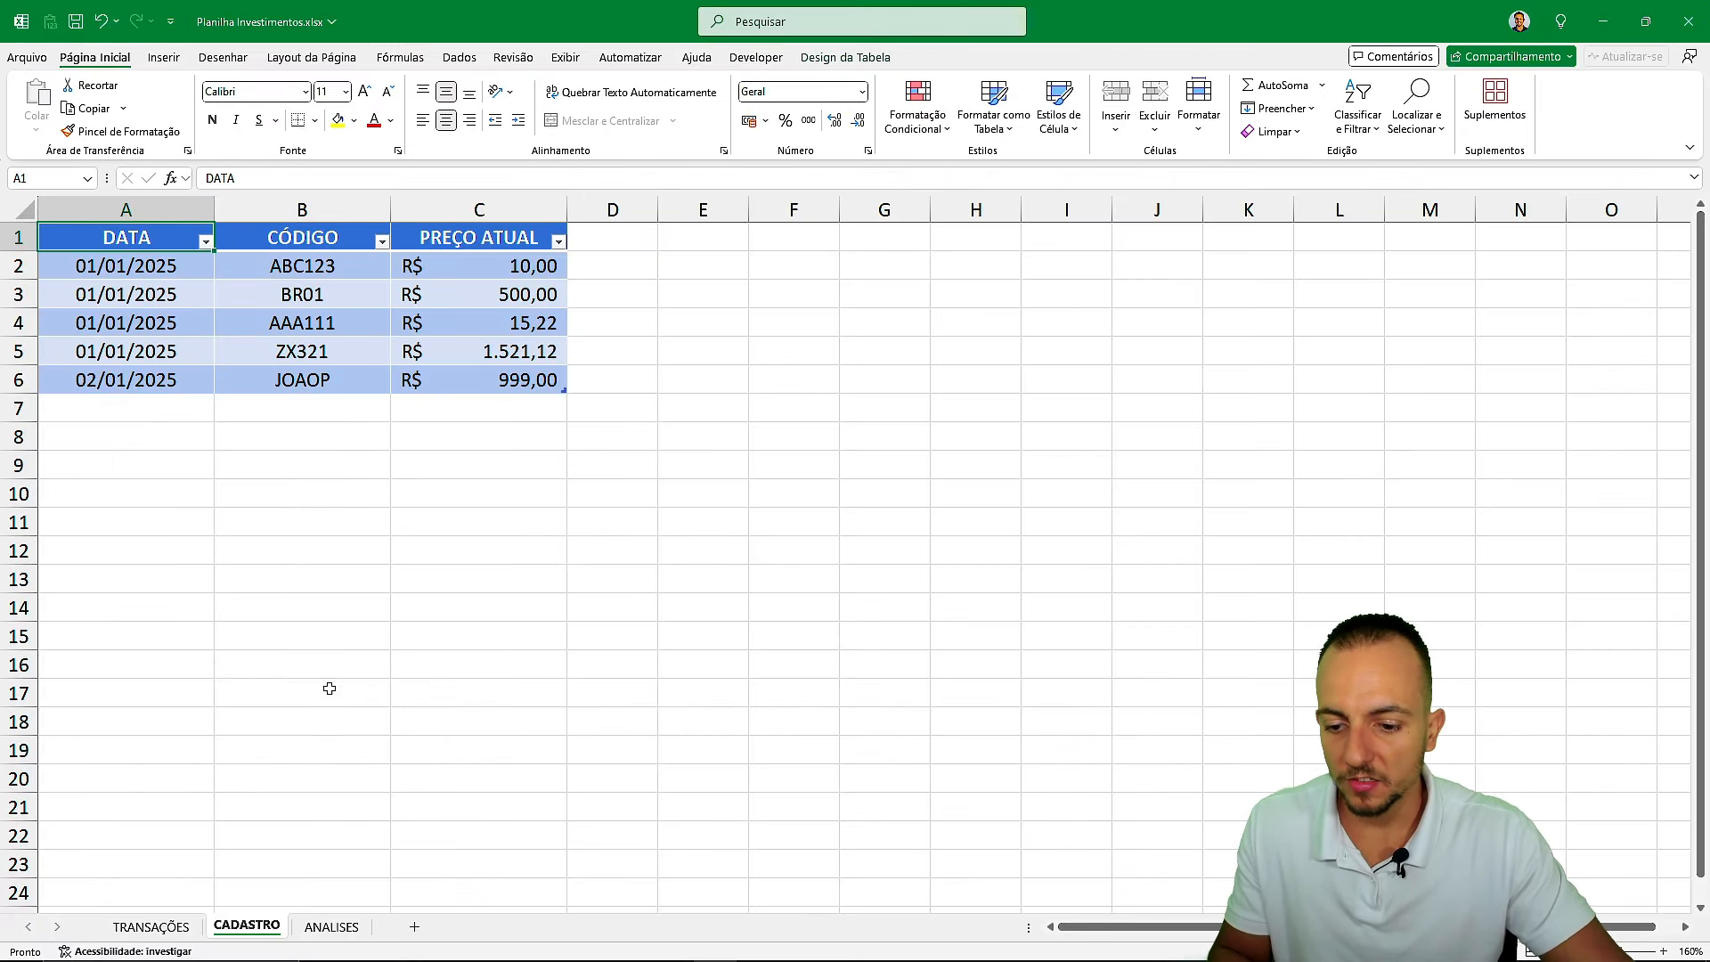
On the ANALISES sheet, filter the pivot tables by mar, fev, abr, jan and mai in turn, and clear the month filter.
click(331, 927)
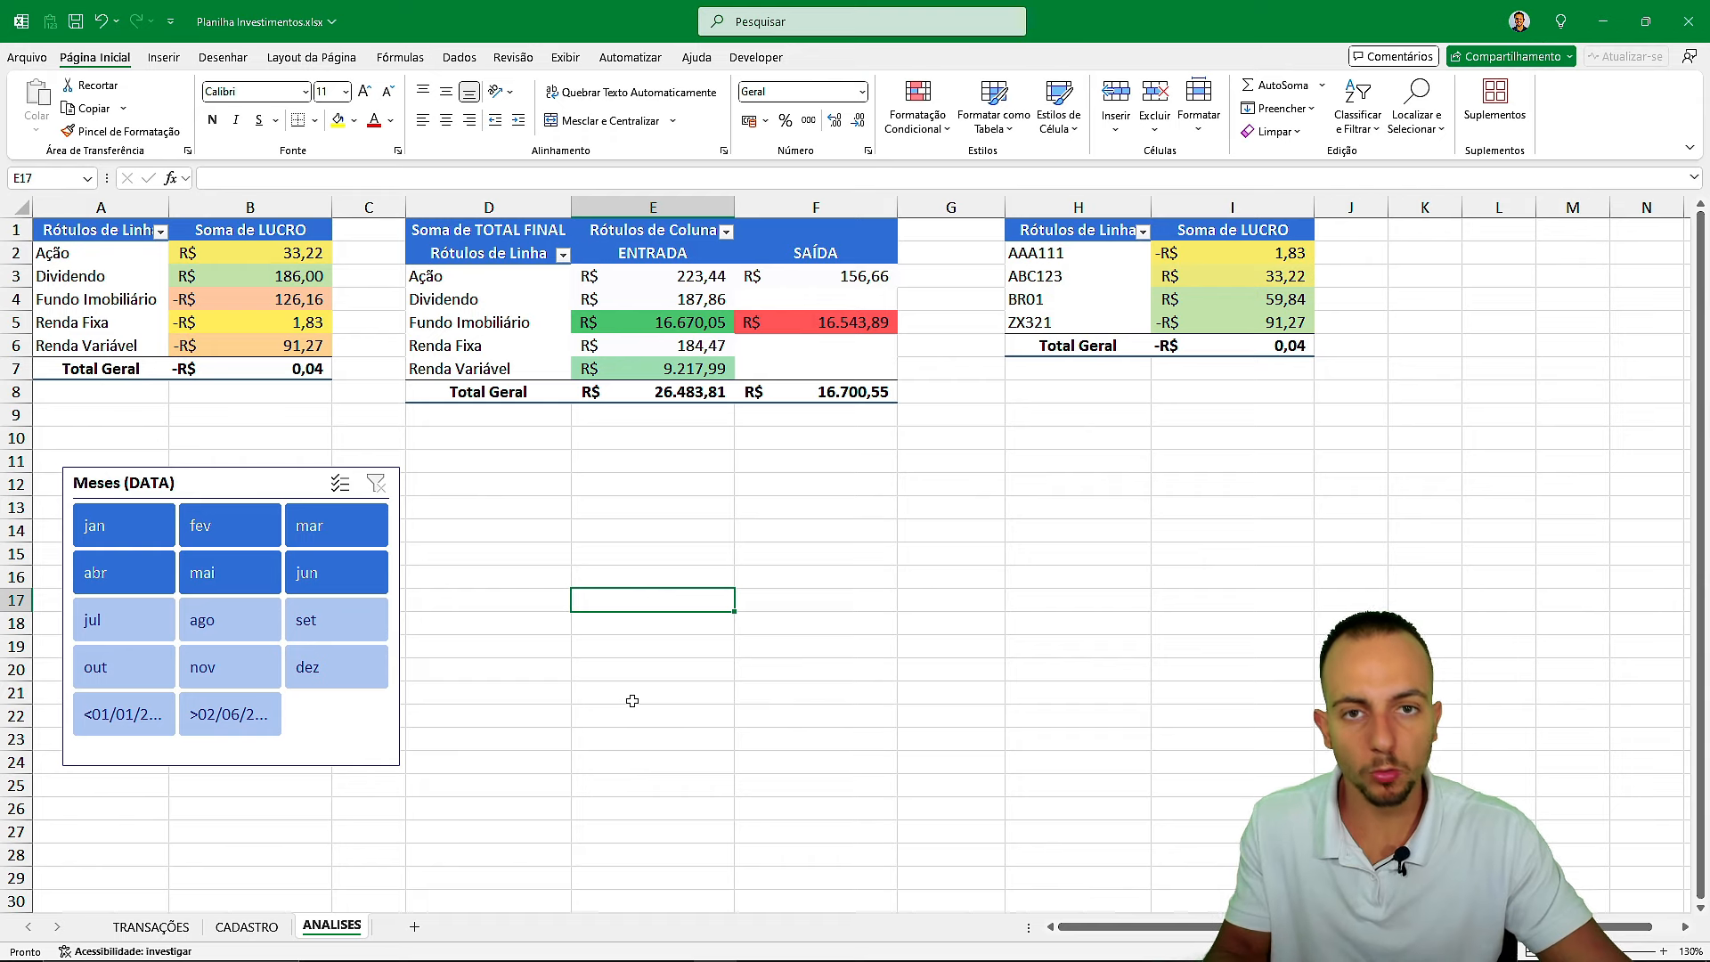
click(358, 531)
click(235, 534)
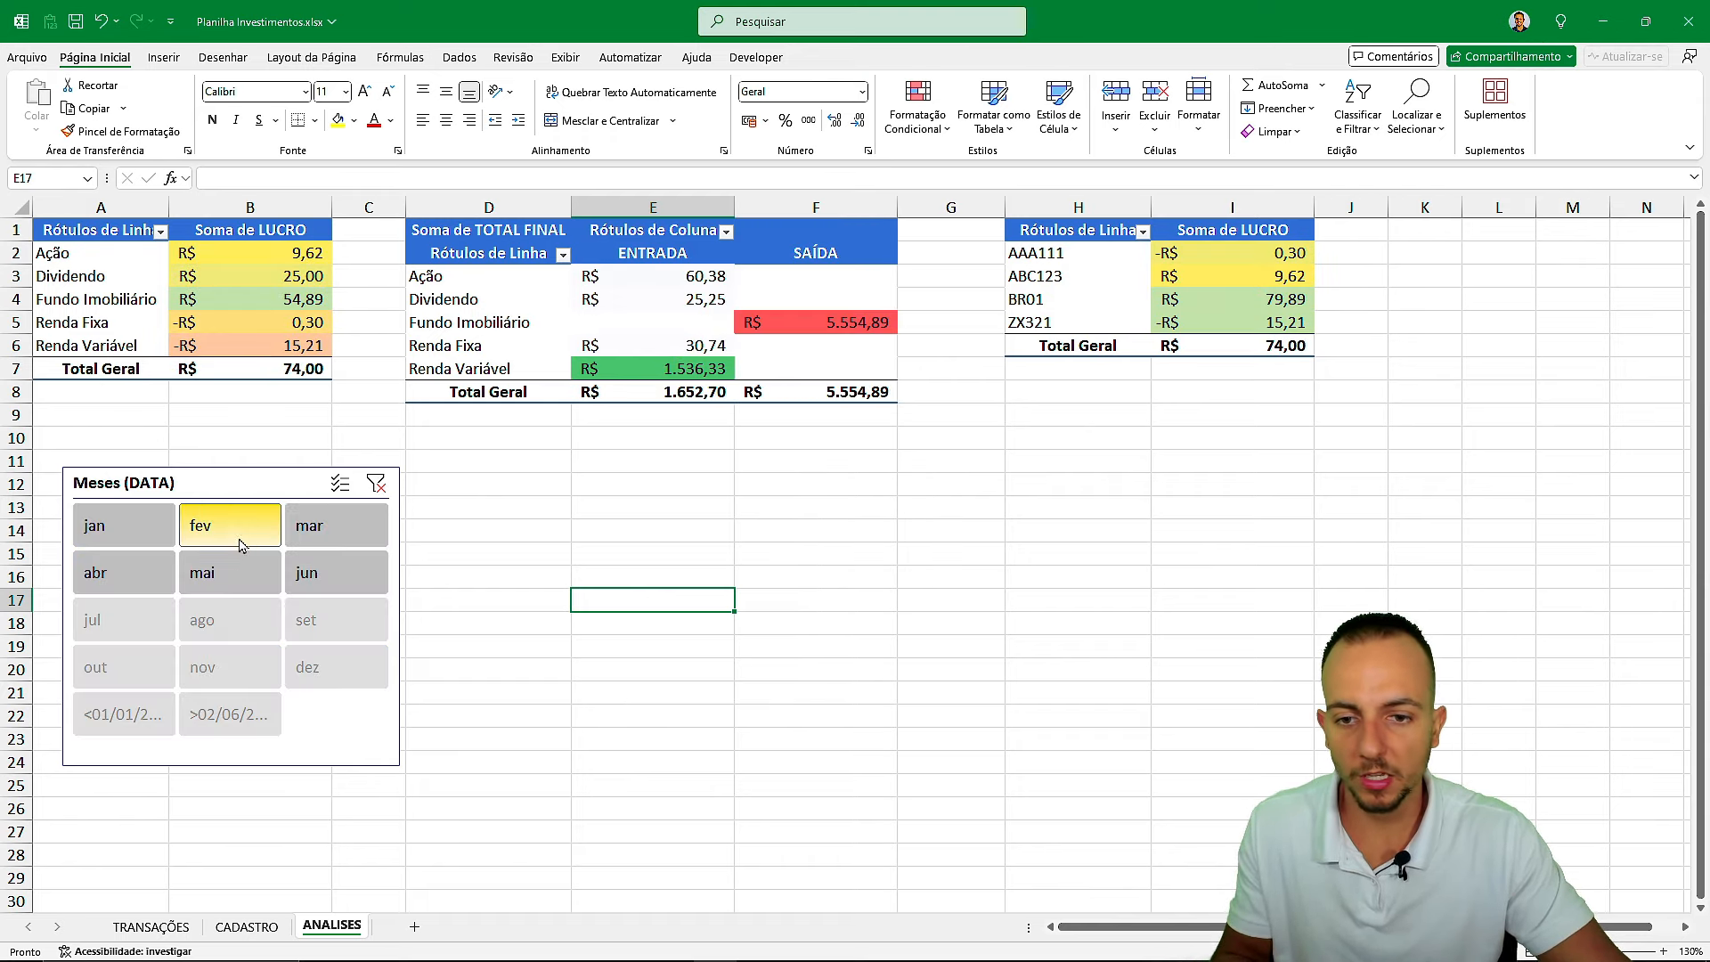
click(143, 577)
click(116, 528)
click(225, 573)
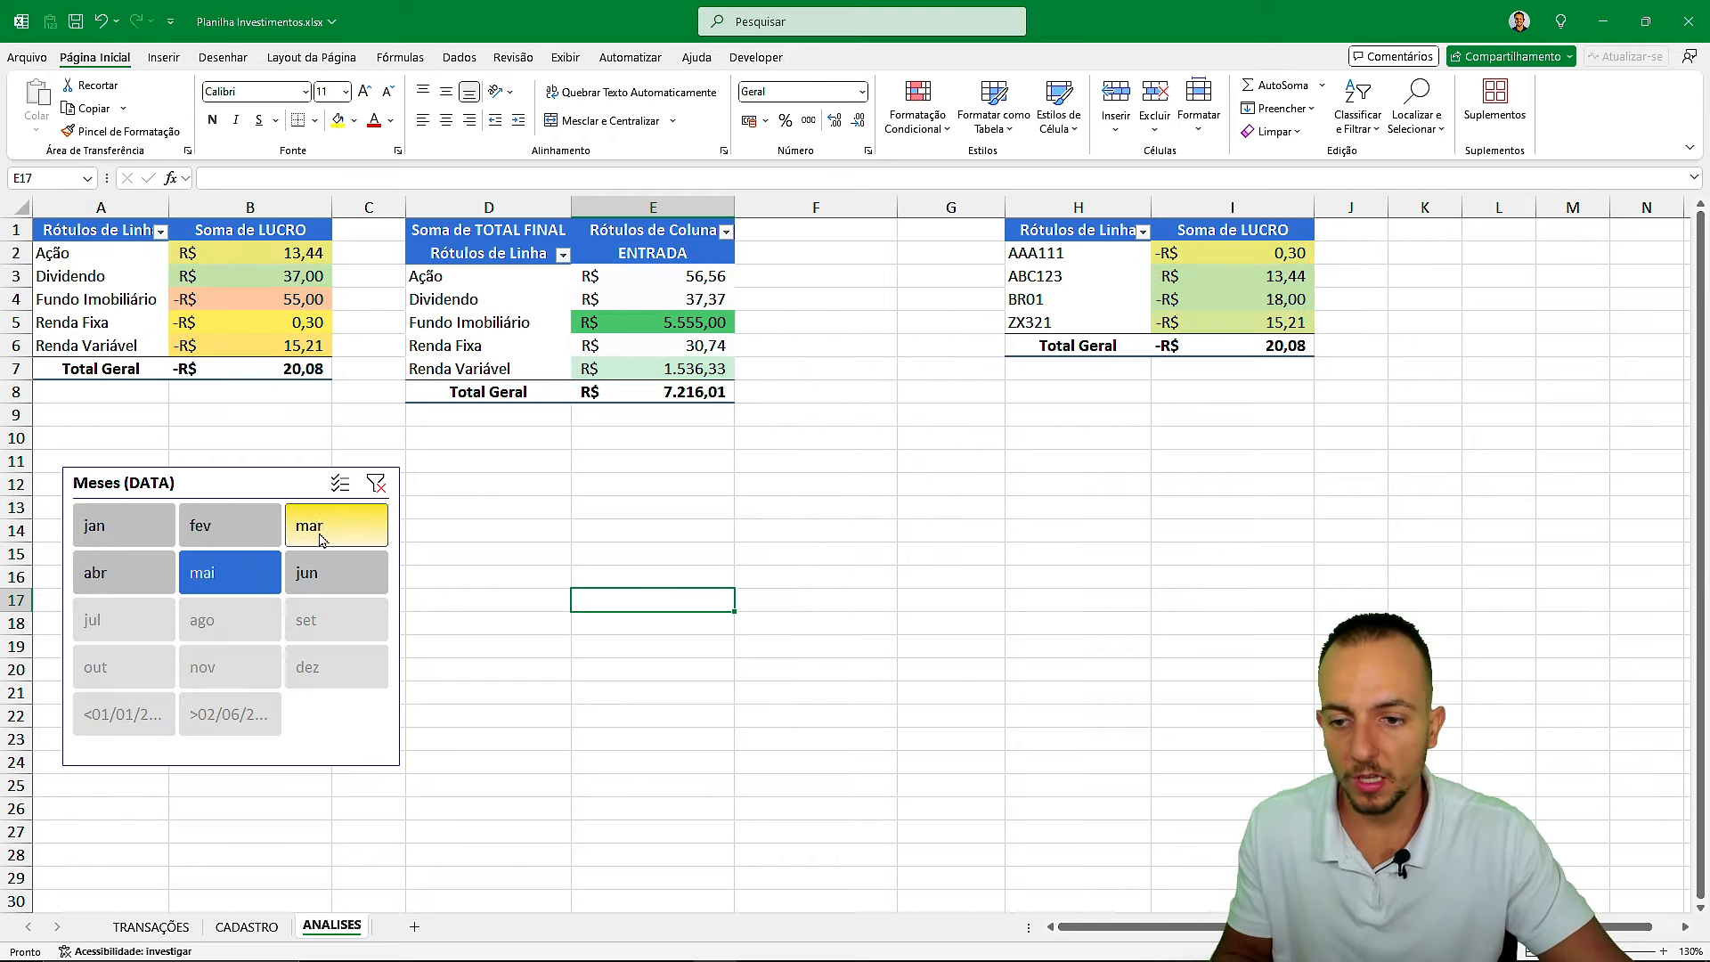
click(368, 484)
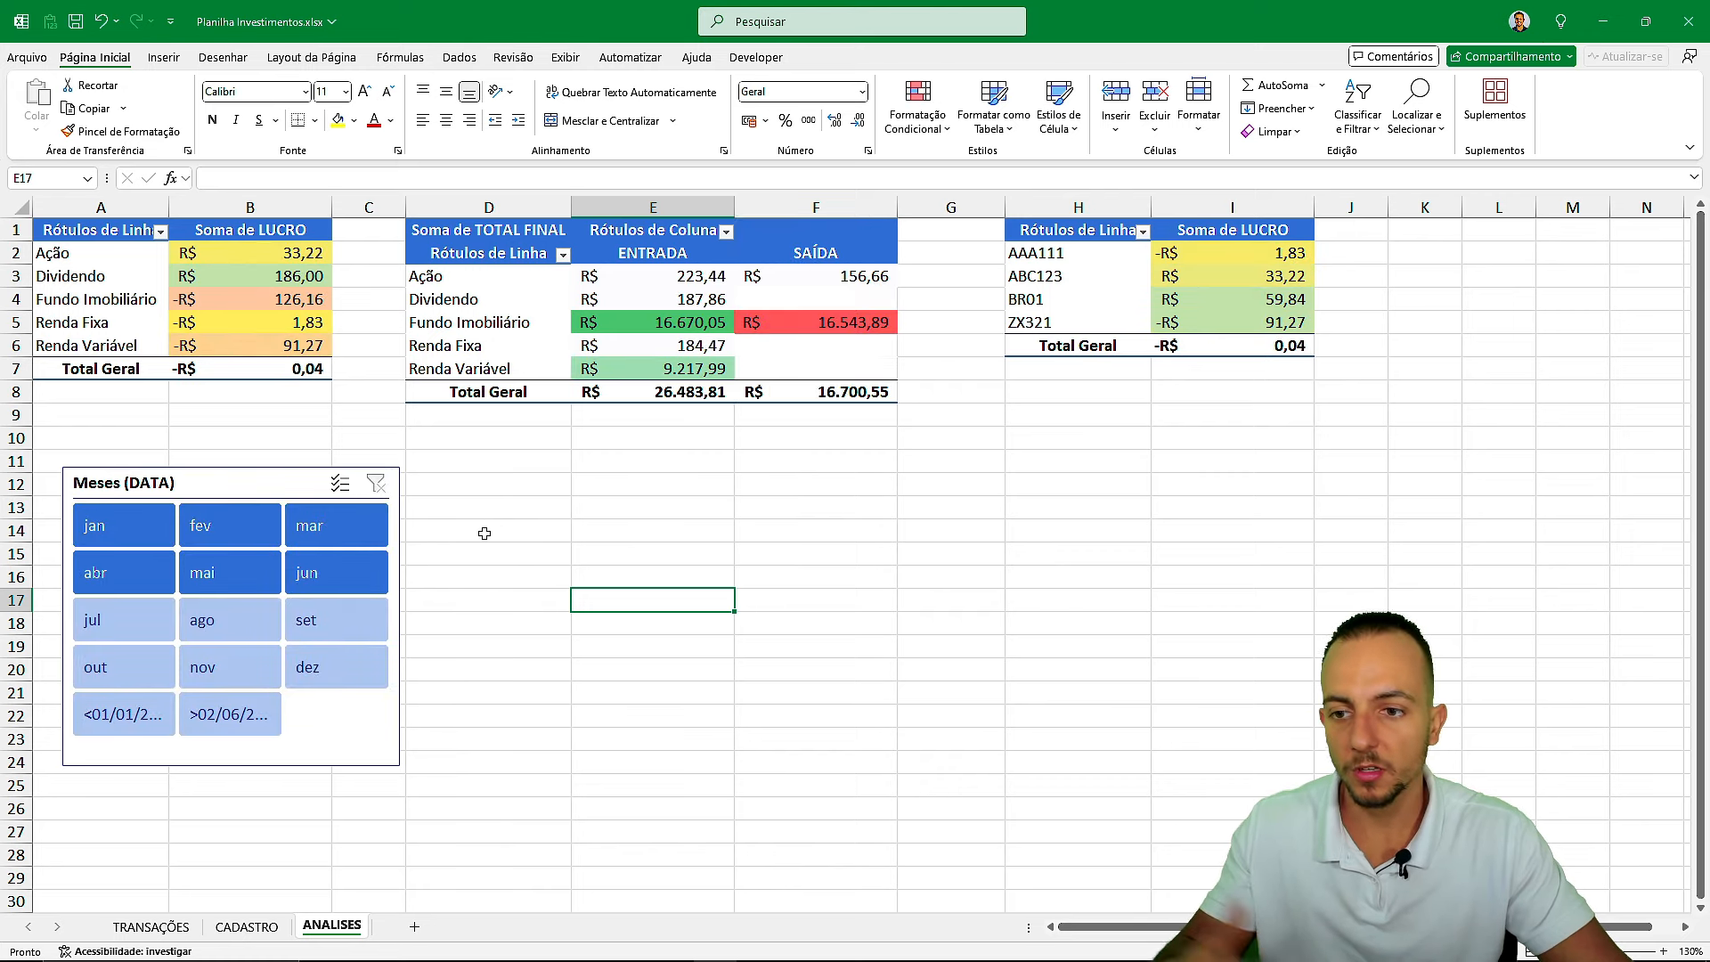
click(250, 926)
click(152, 927)
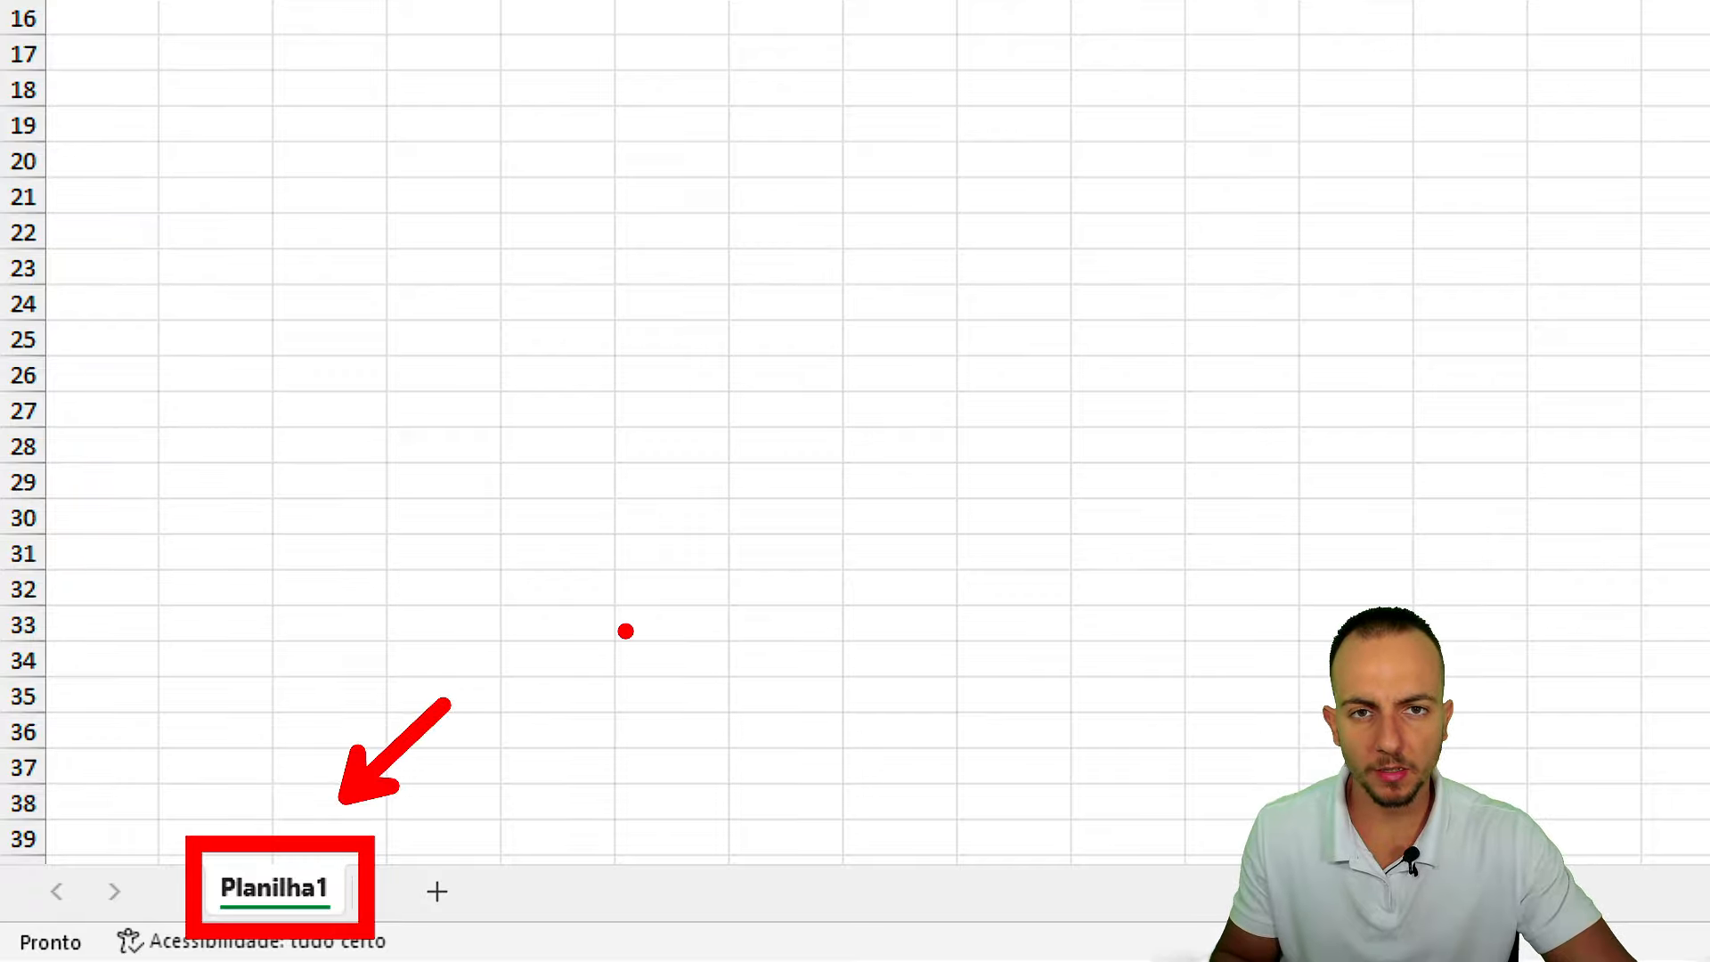
Rename the blank workbook's Planilha1 sheet as TRANSAÇÕES.
right_click(283, 890)
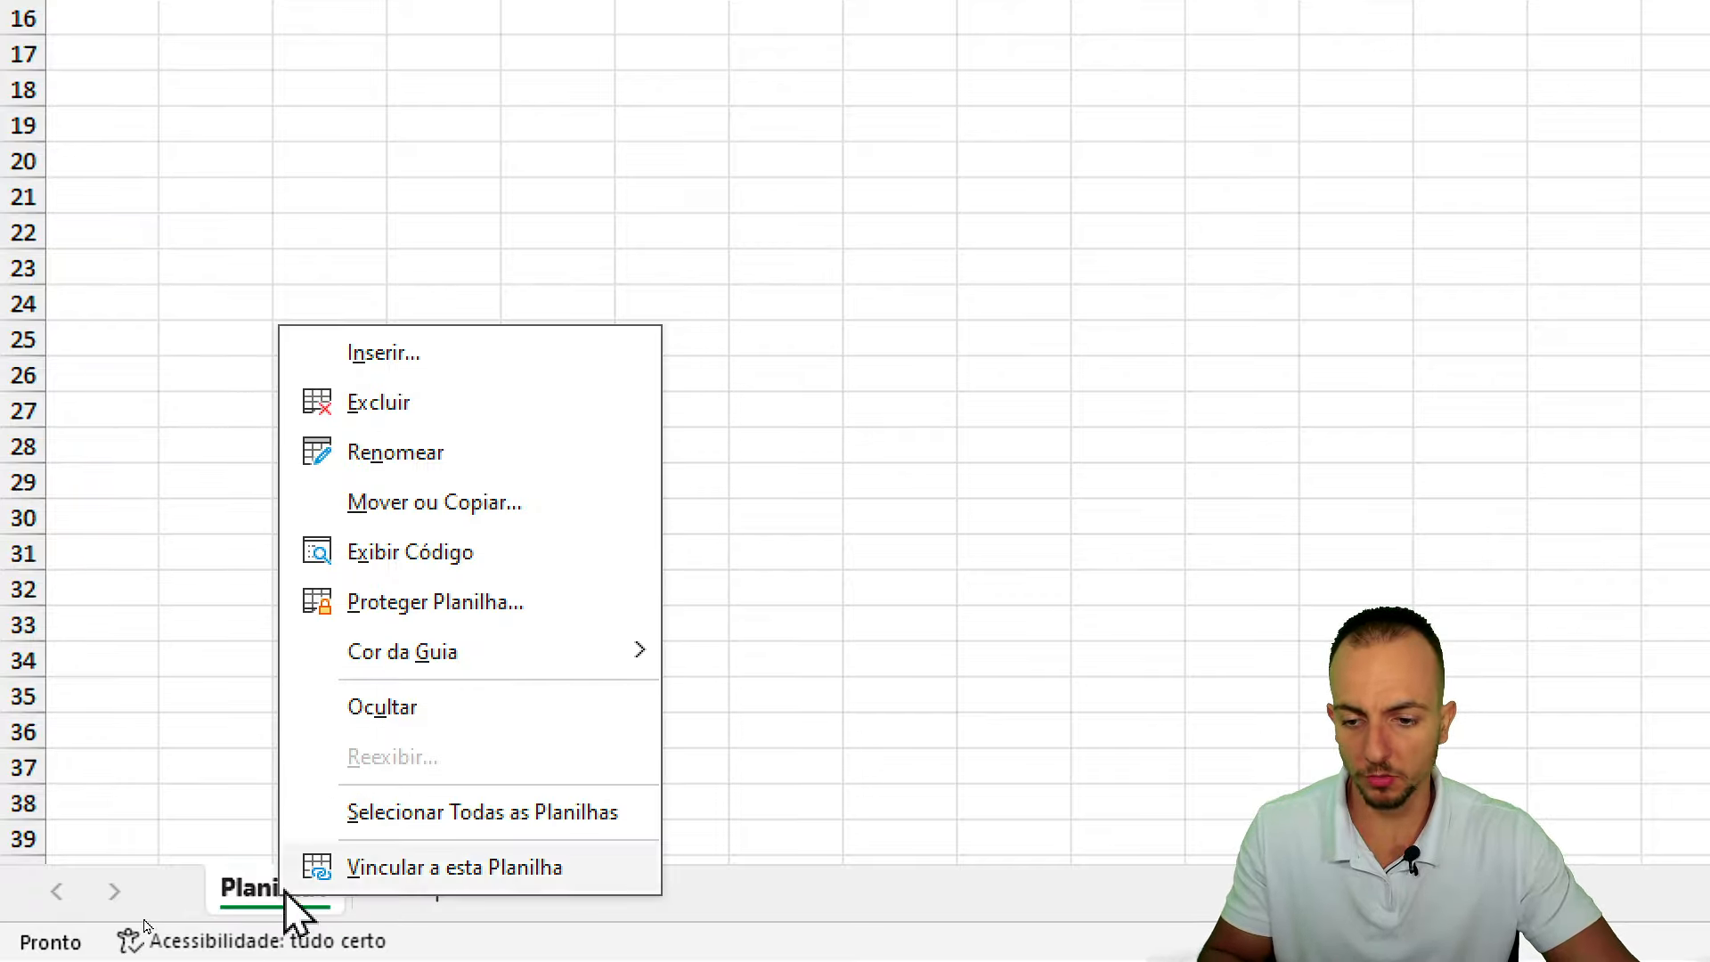
click(481, 460)
text(TRANSA)
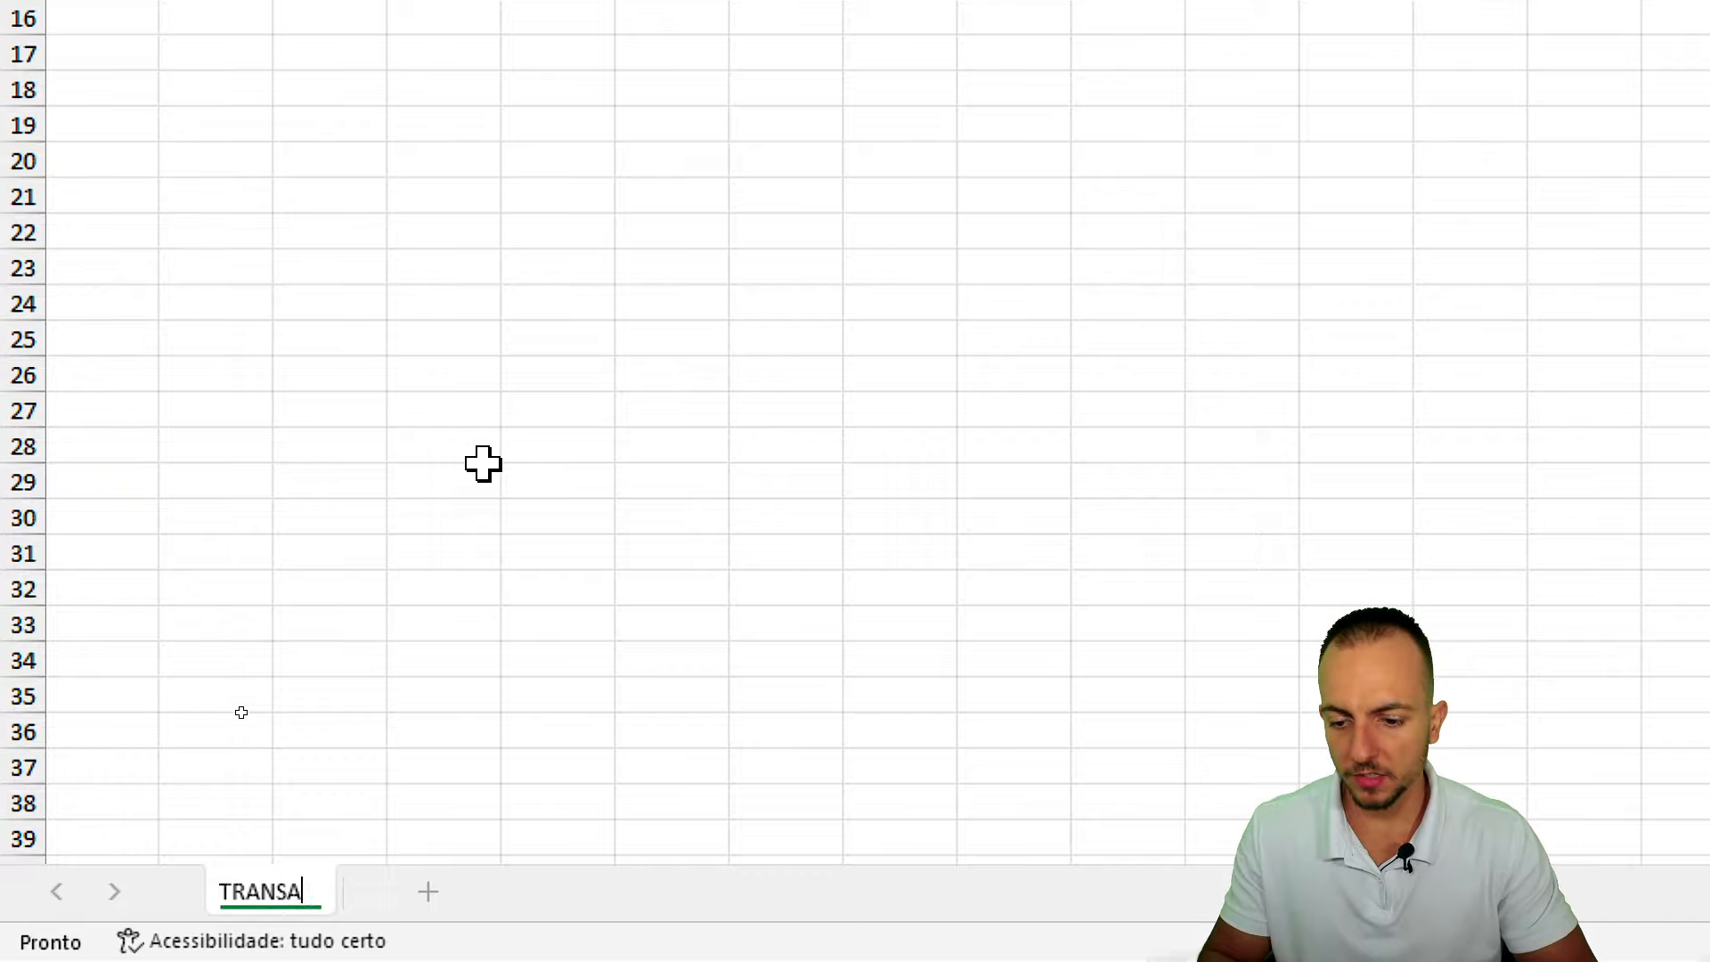
text(ÇÕES)
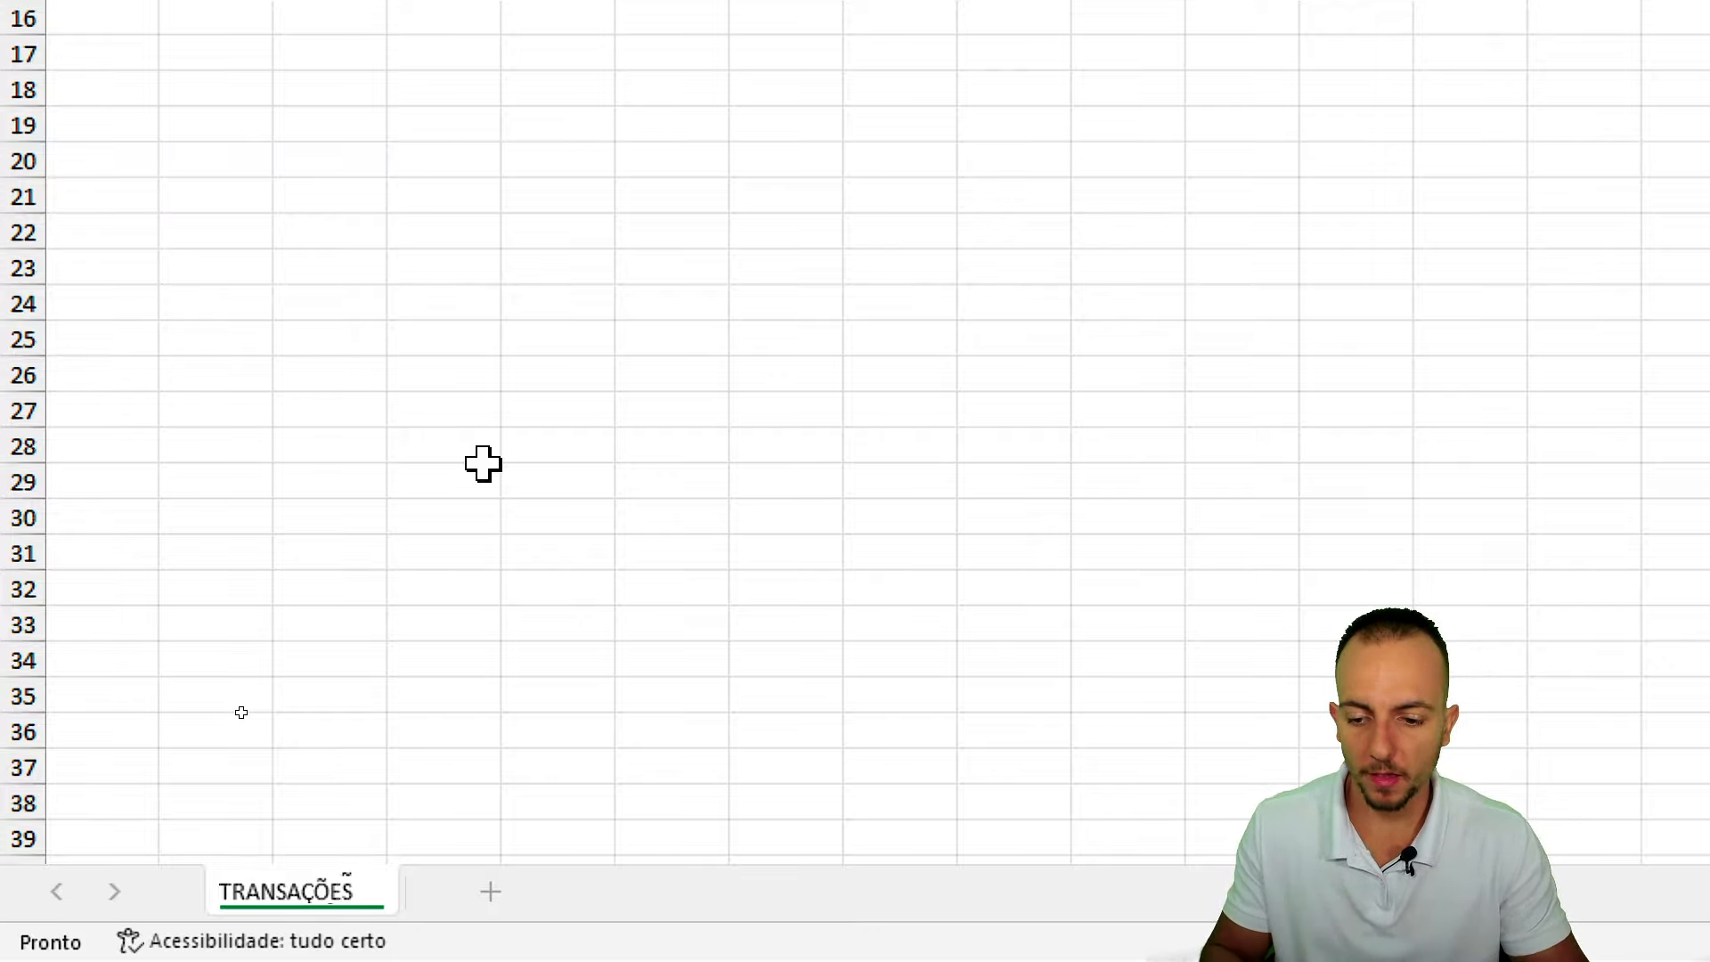
key(Return)
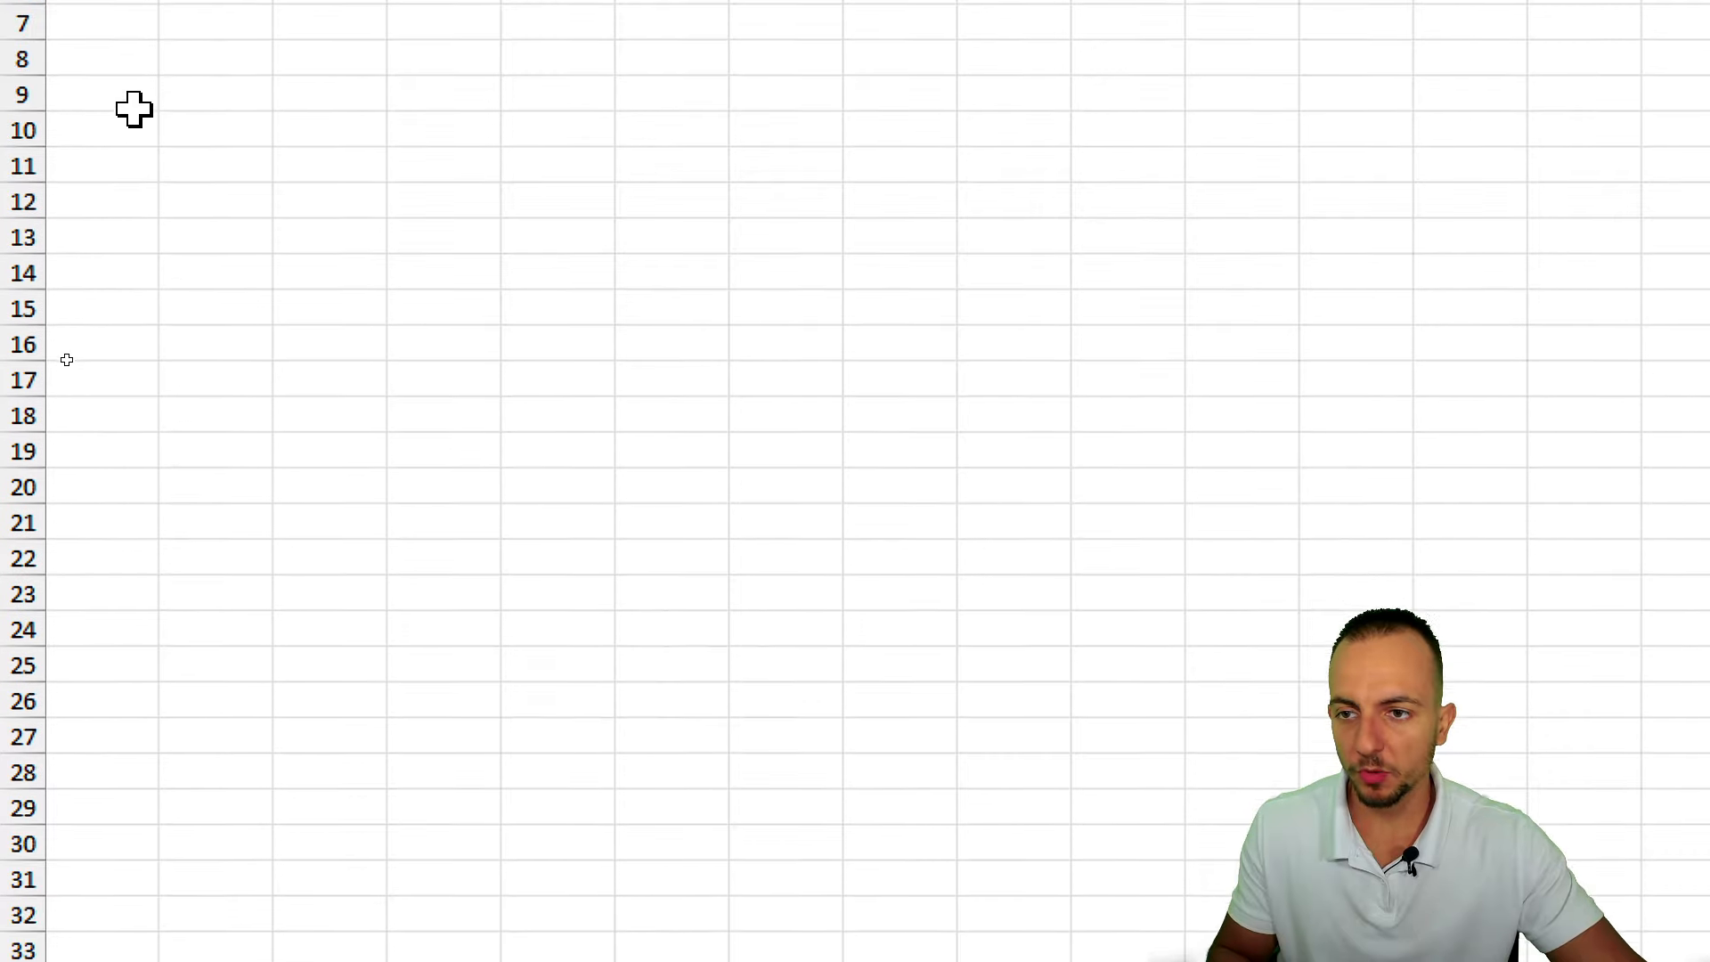
Enter the header DATA in A1 and the first date, 01/01/2025, in A2.
text(DATA)
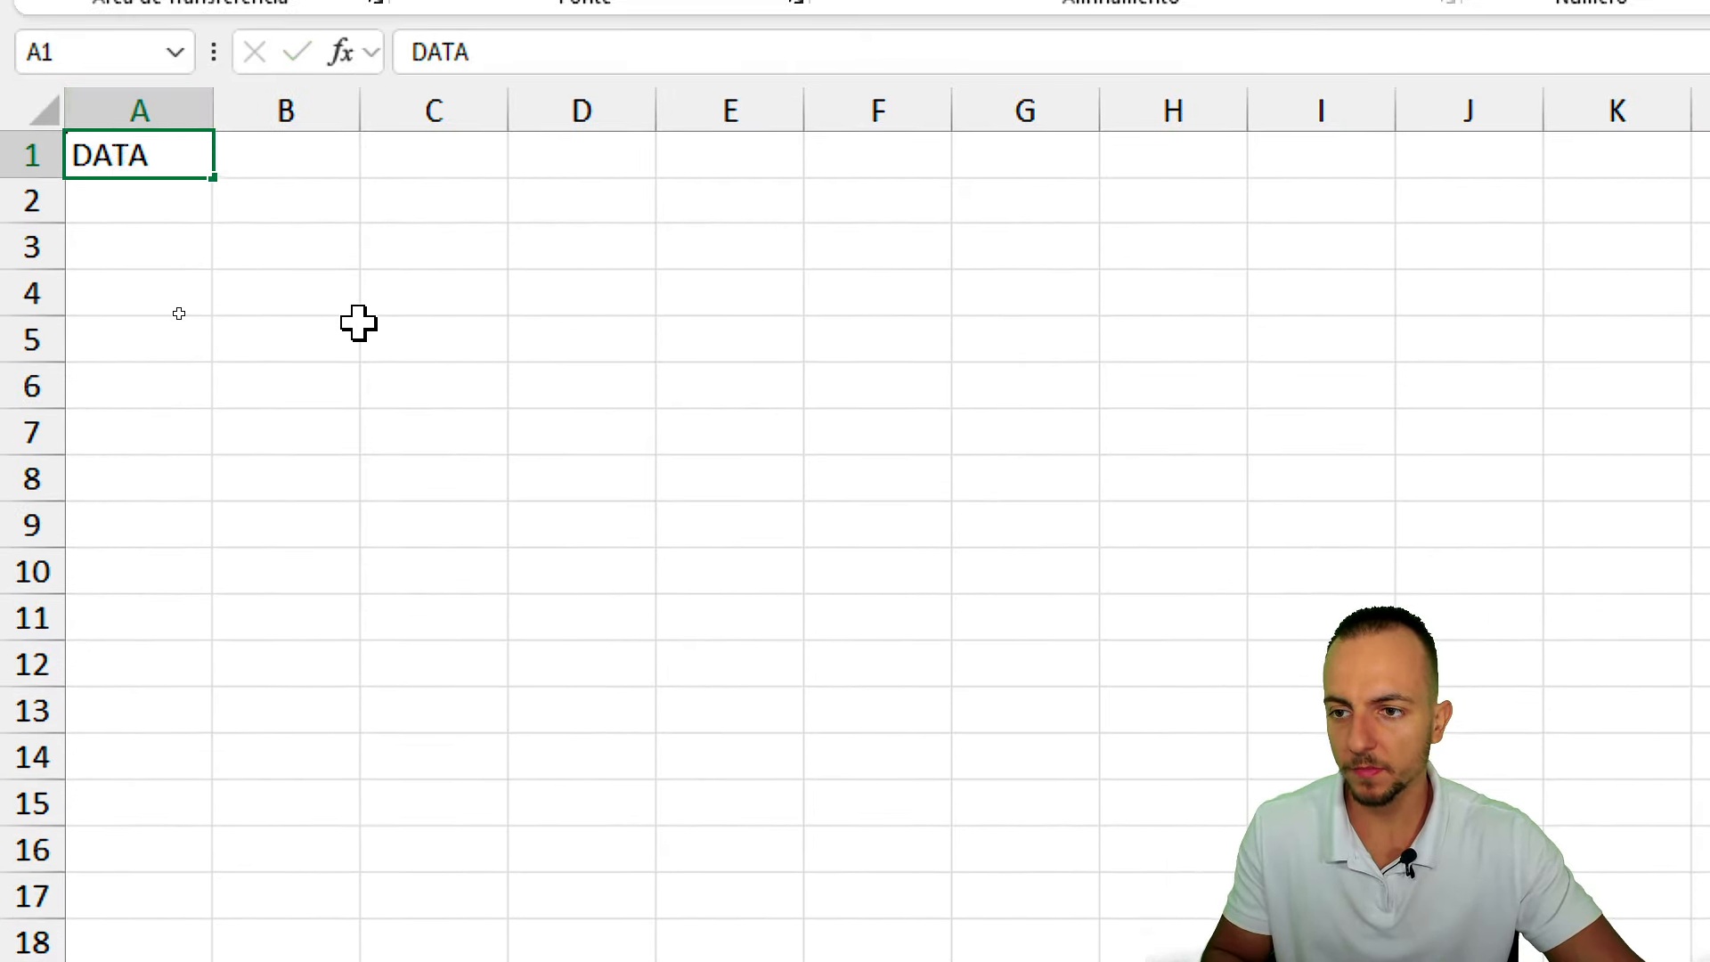
key(Tab)
key(Return)
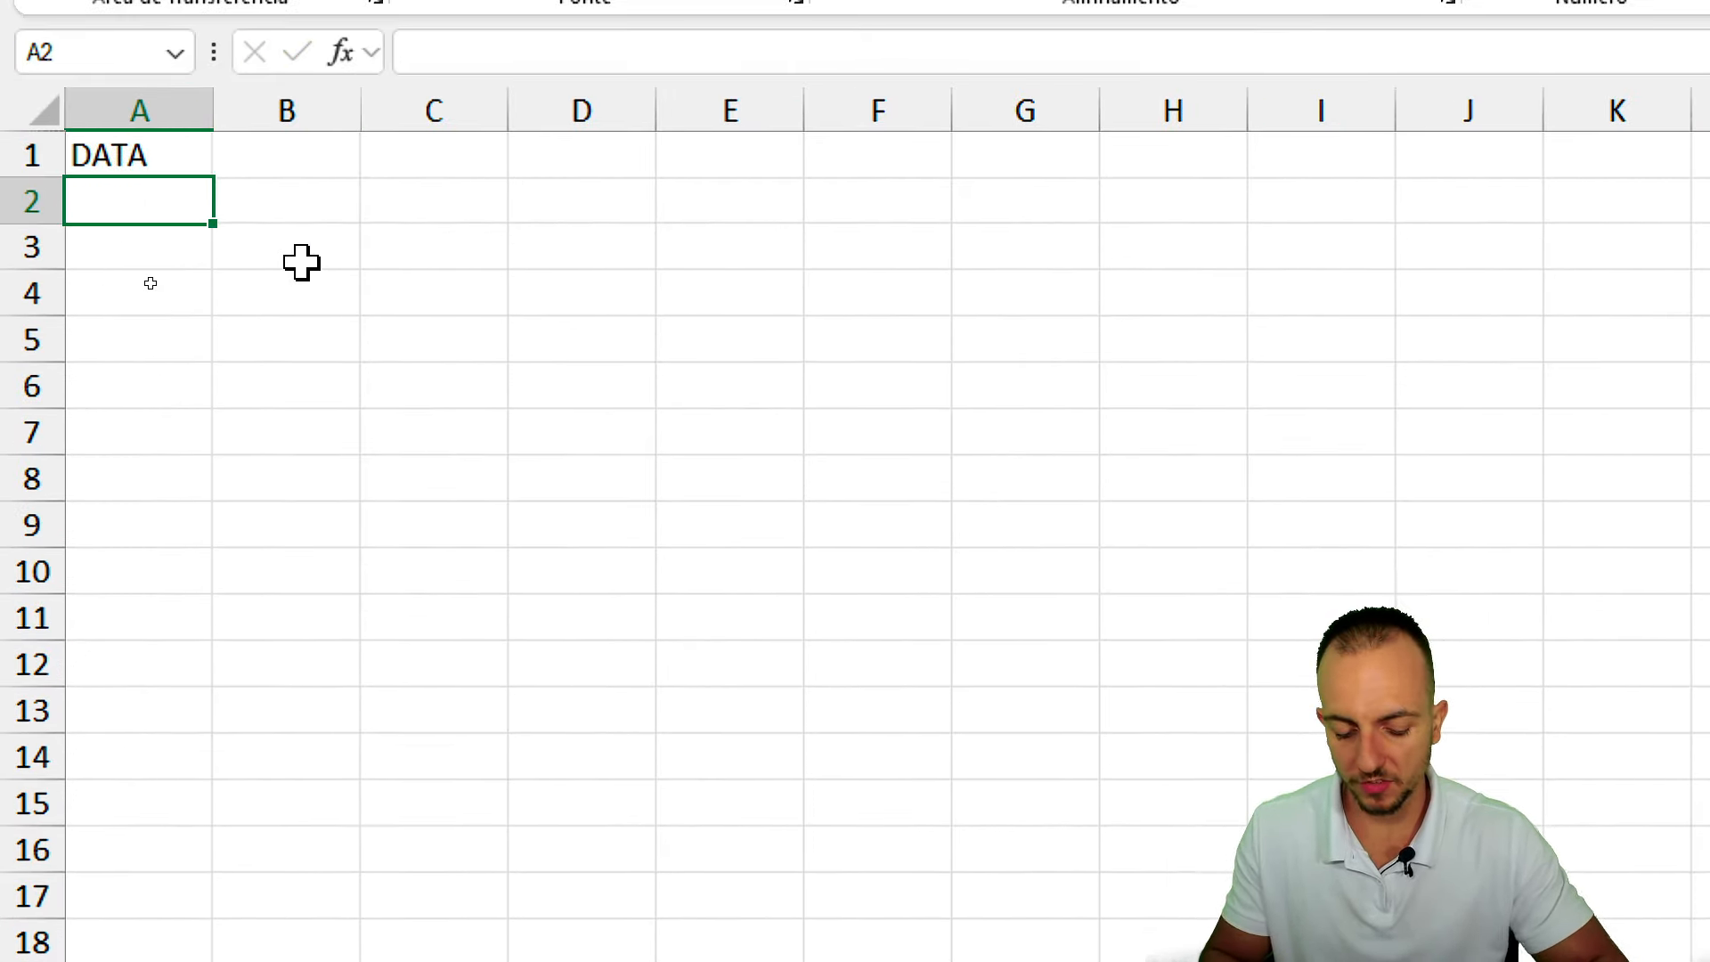
text(01/01/2025)
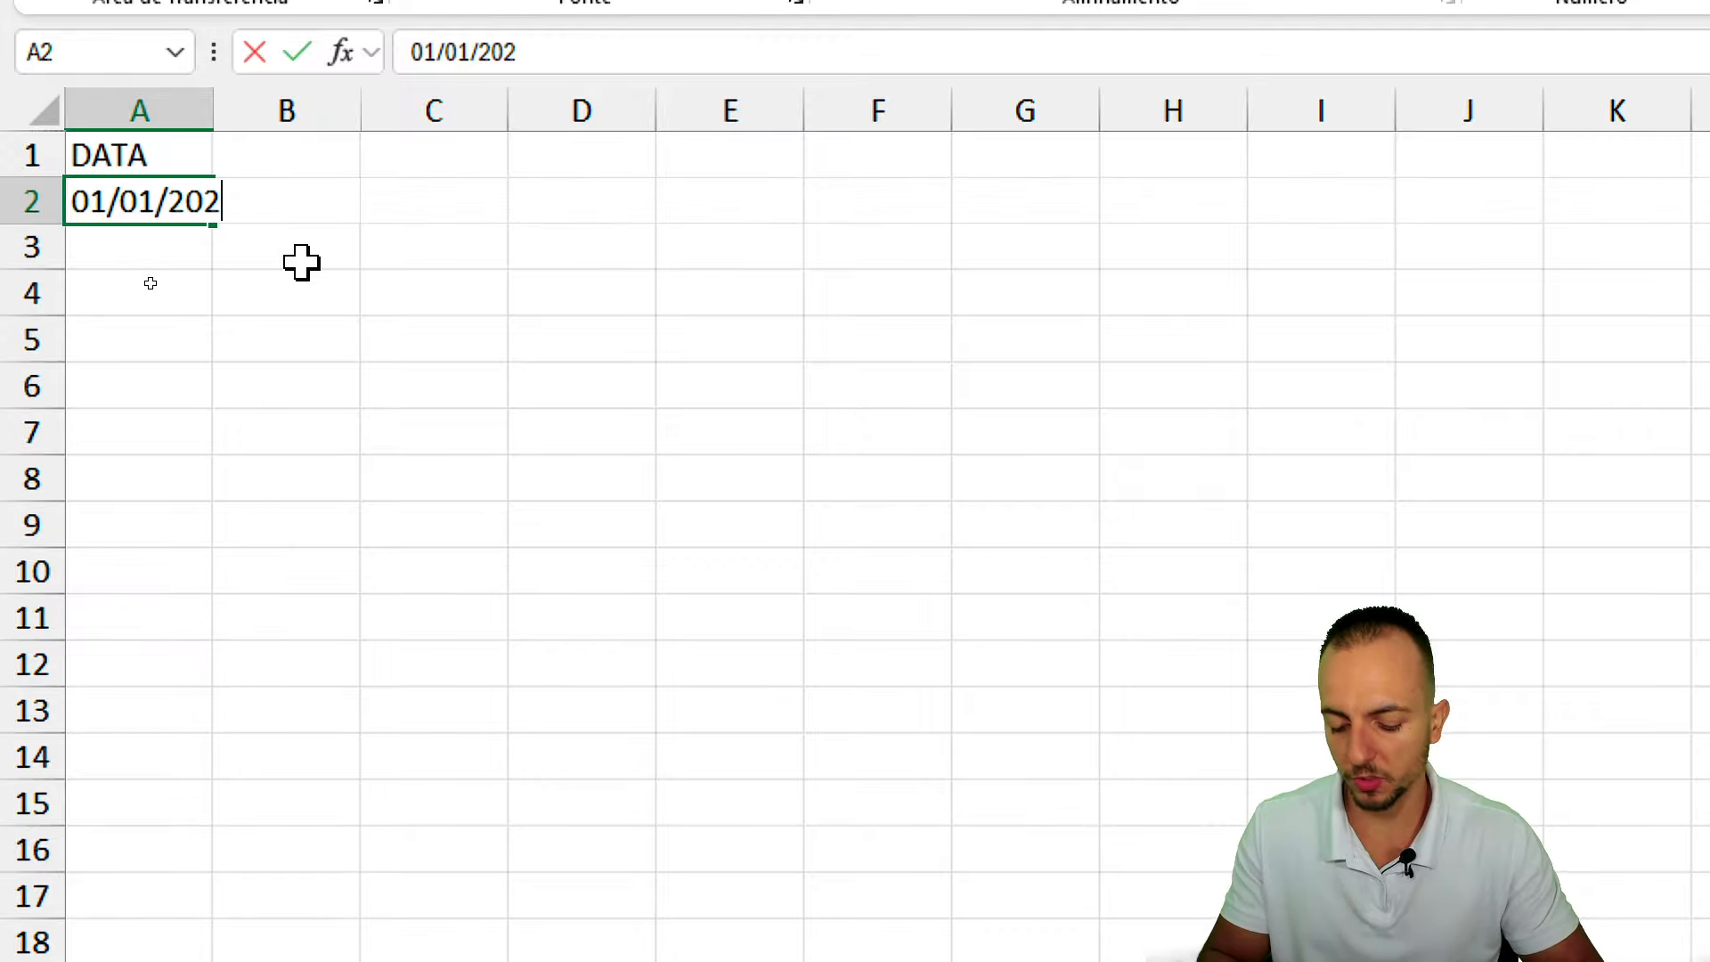
key(Return)
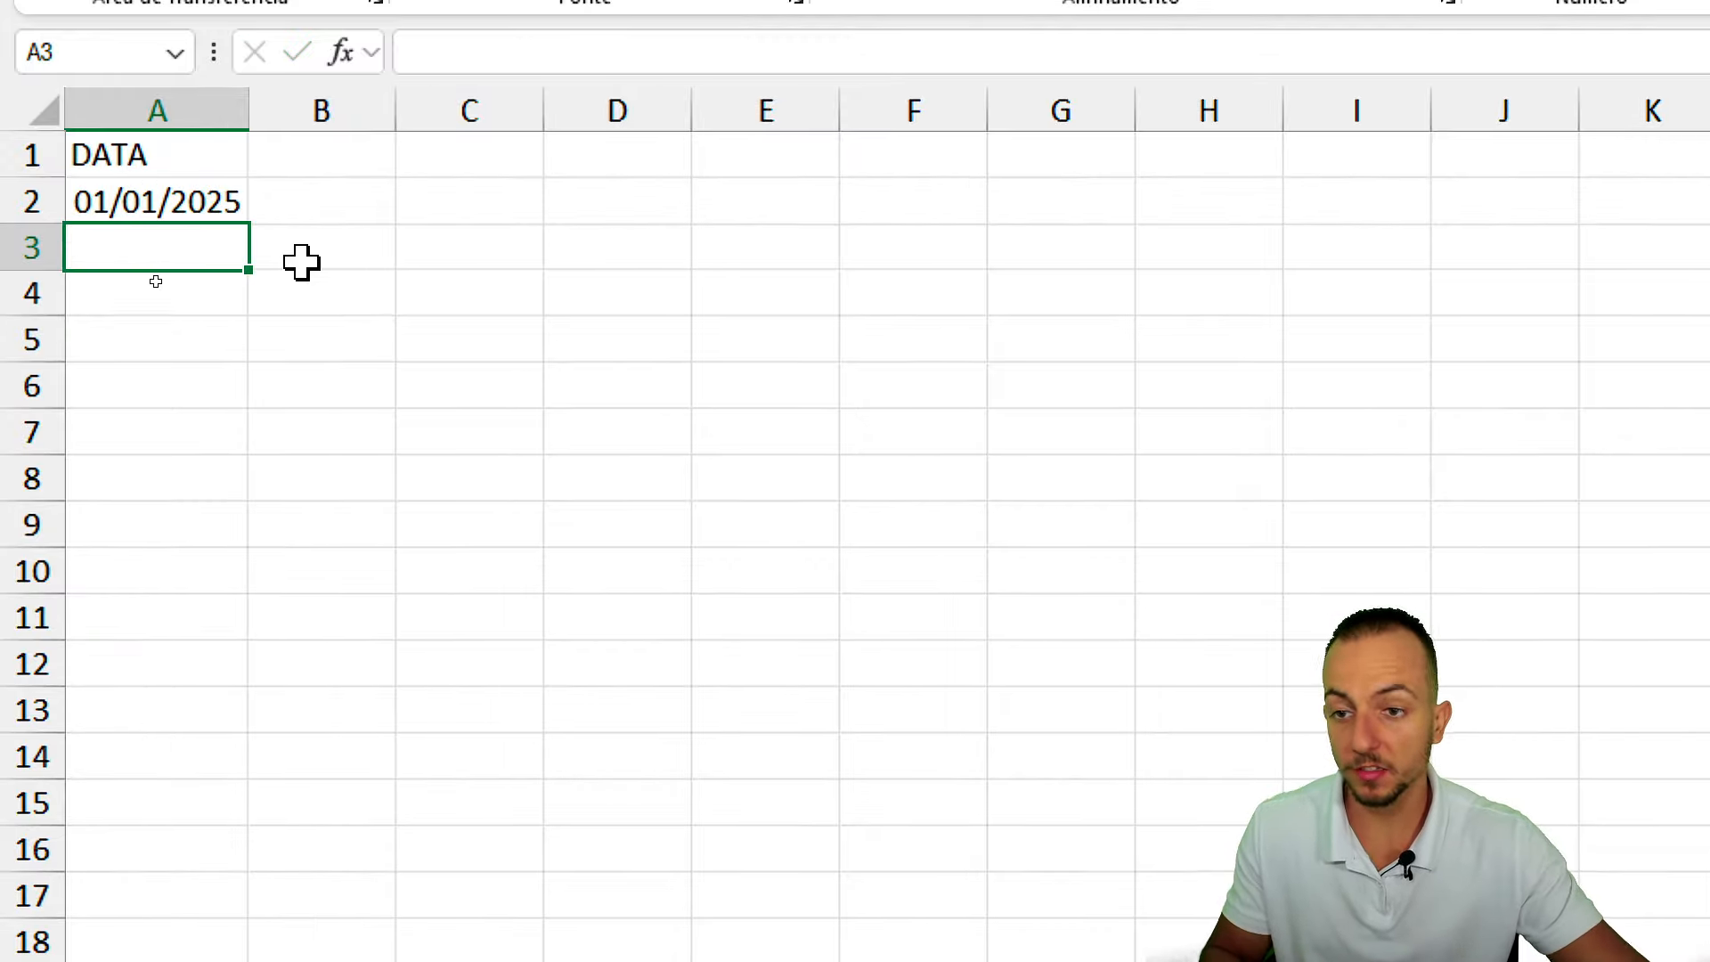
Enter the header TIPO in cell B1.
click(343, 160)
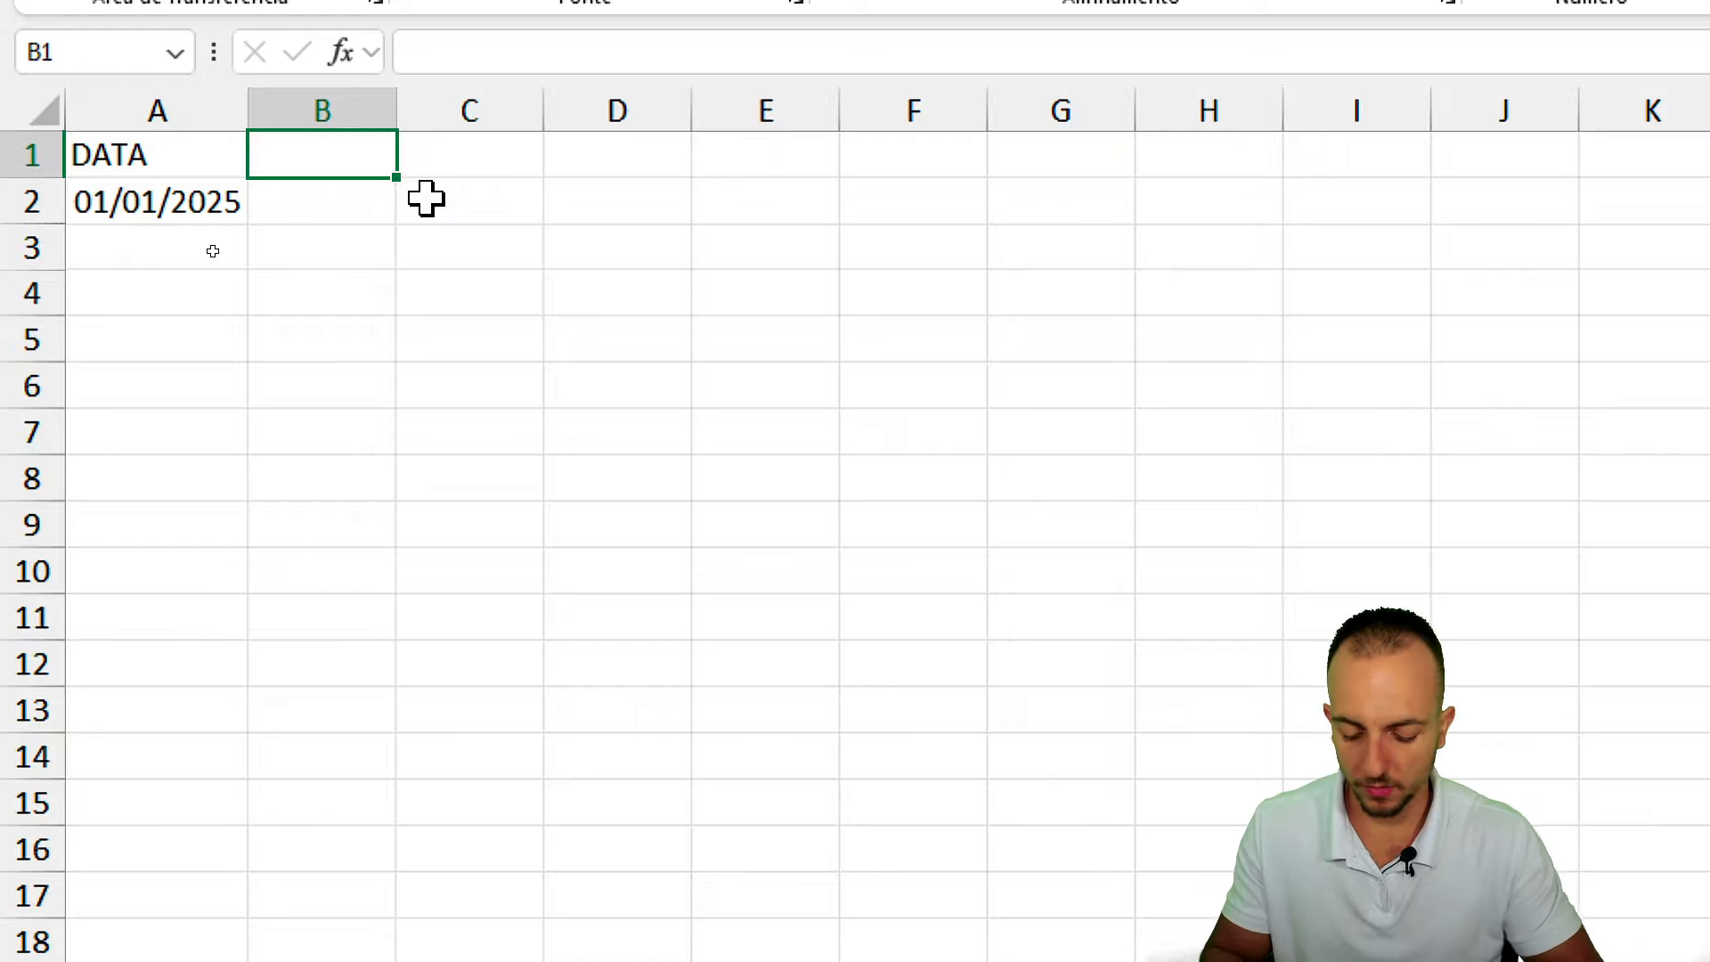
text(TIPO)
key(Return)
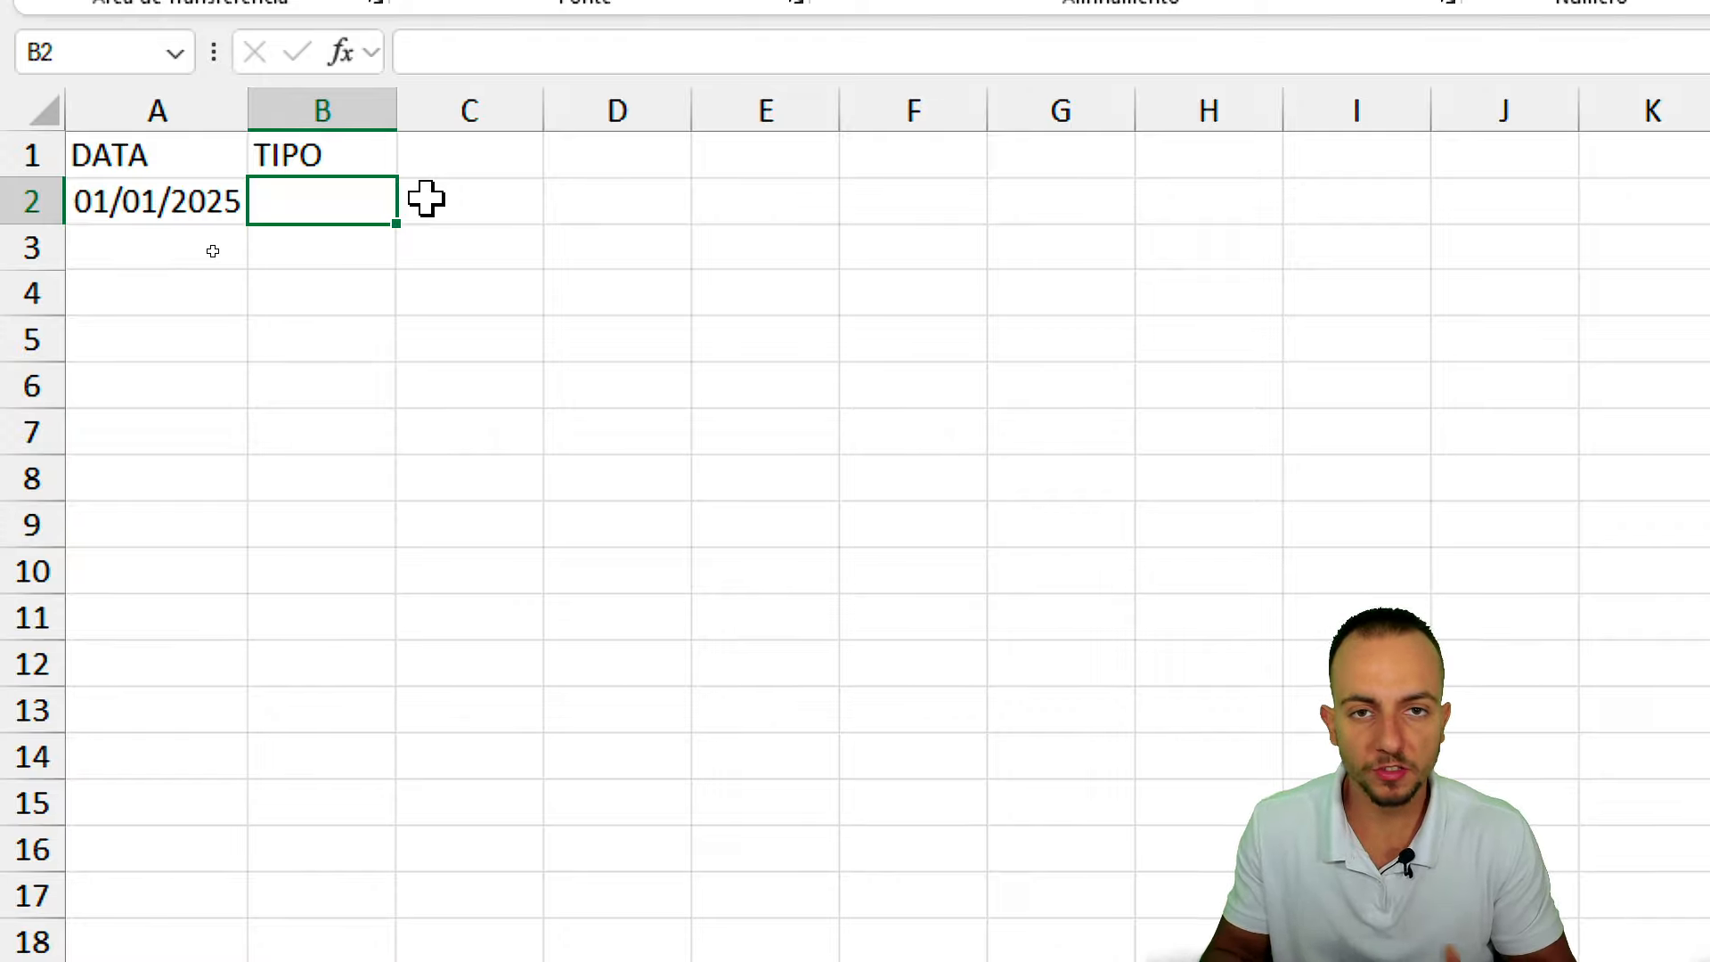
Enter Ação in B2 and Fundo Imobiliario in B3 as sample types, and clear both cells.
text(Ação)
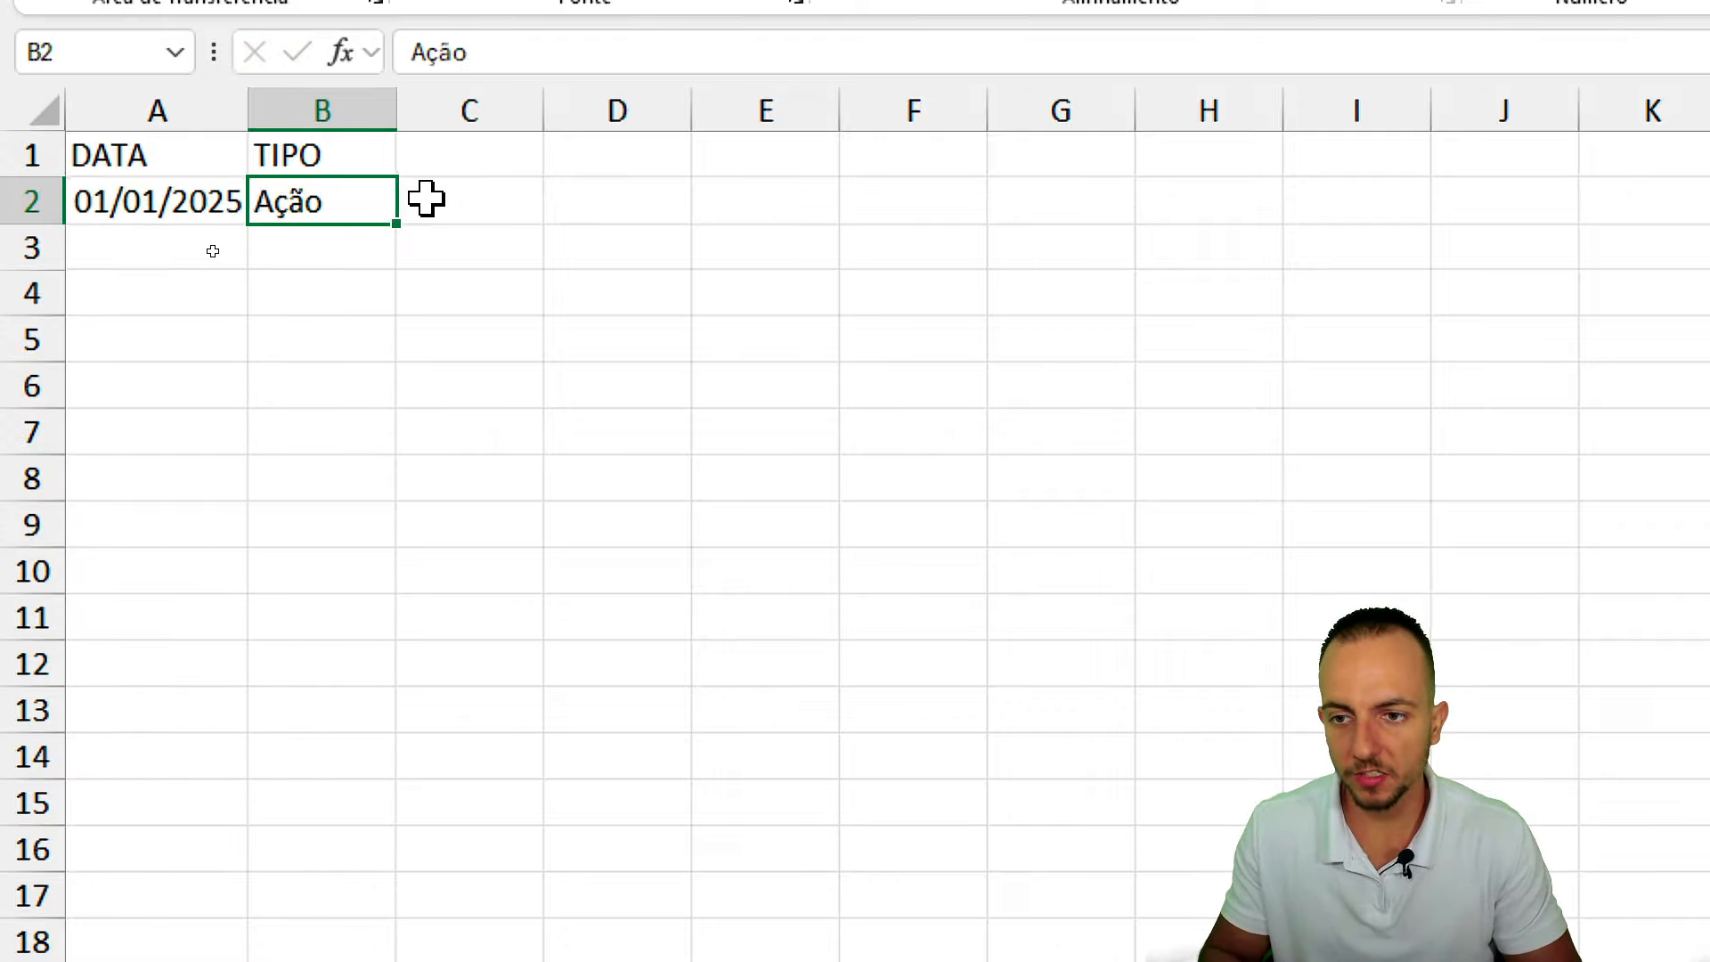
key(Return)
text(F)
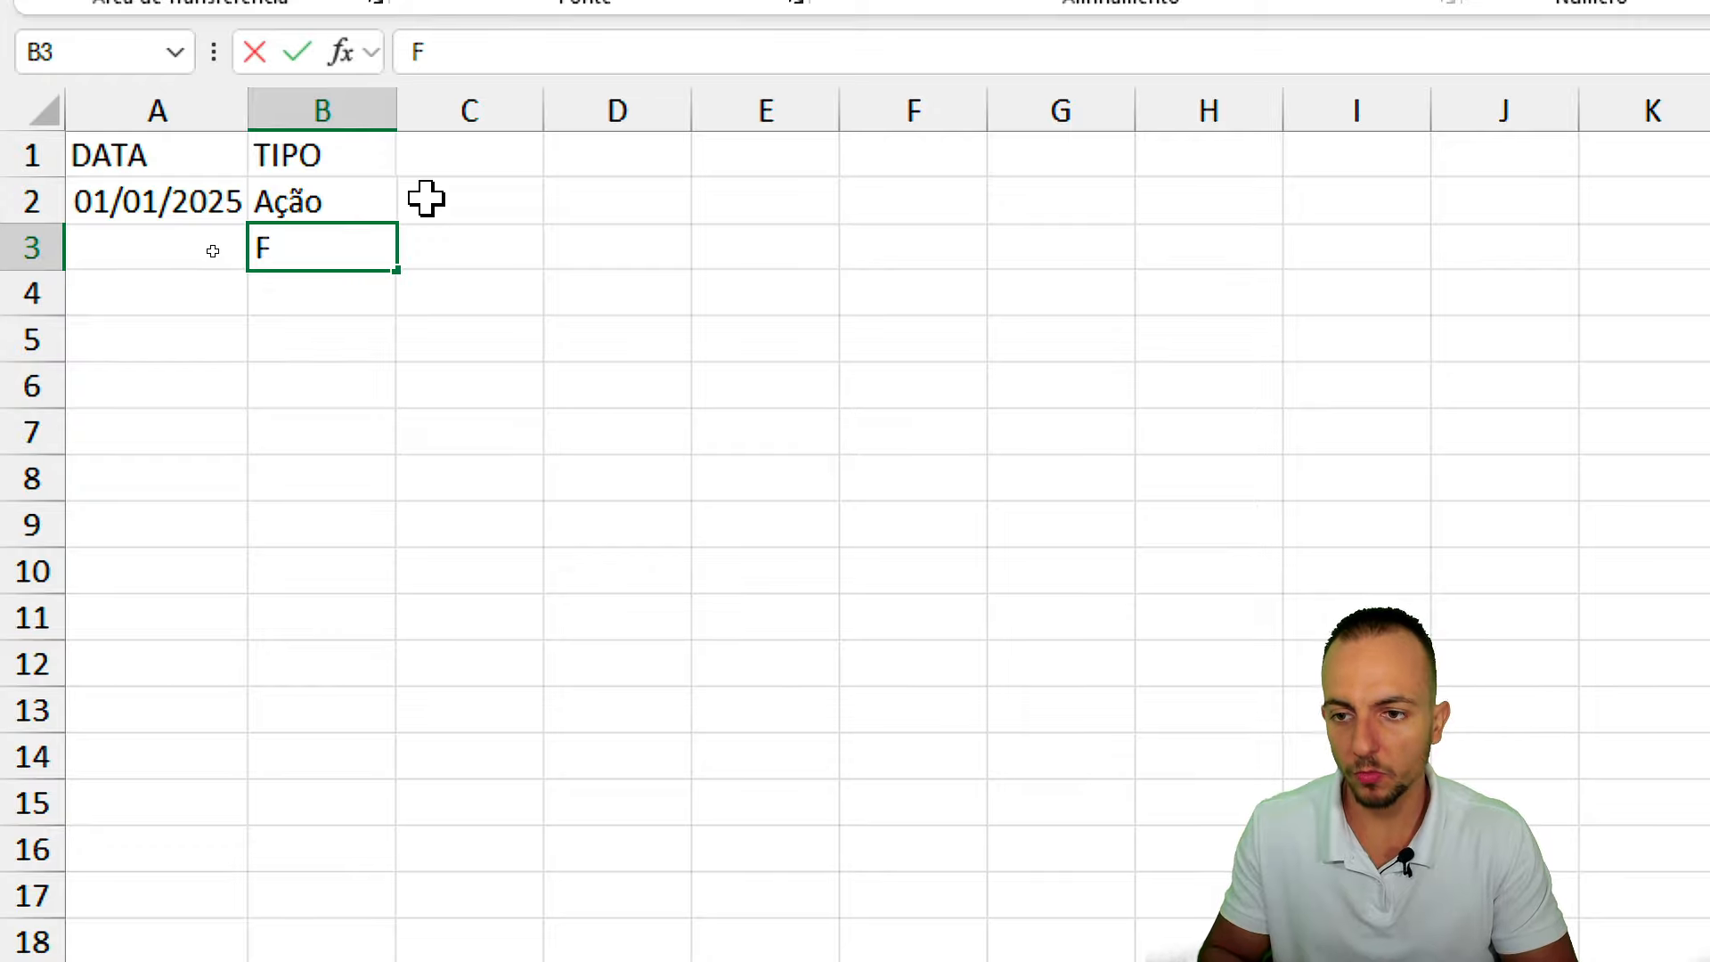
text(undo Imobiliario)
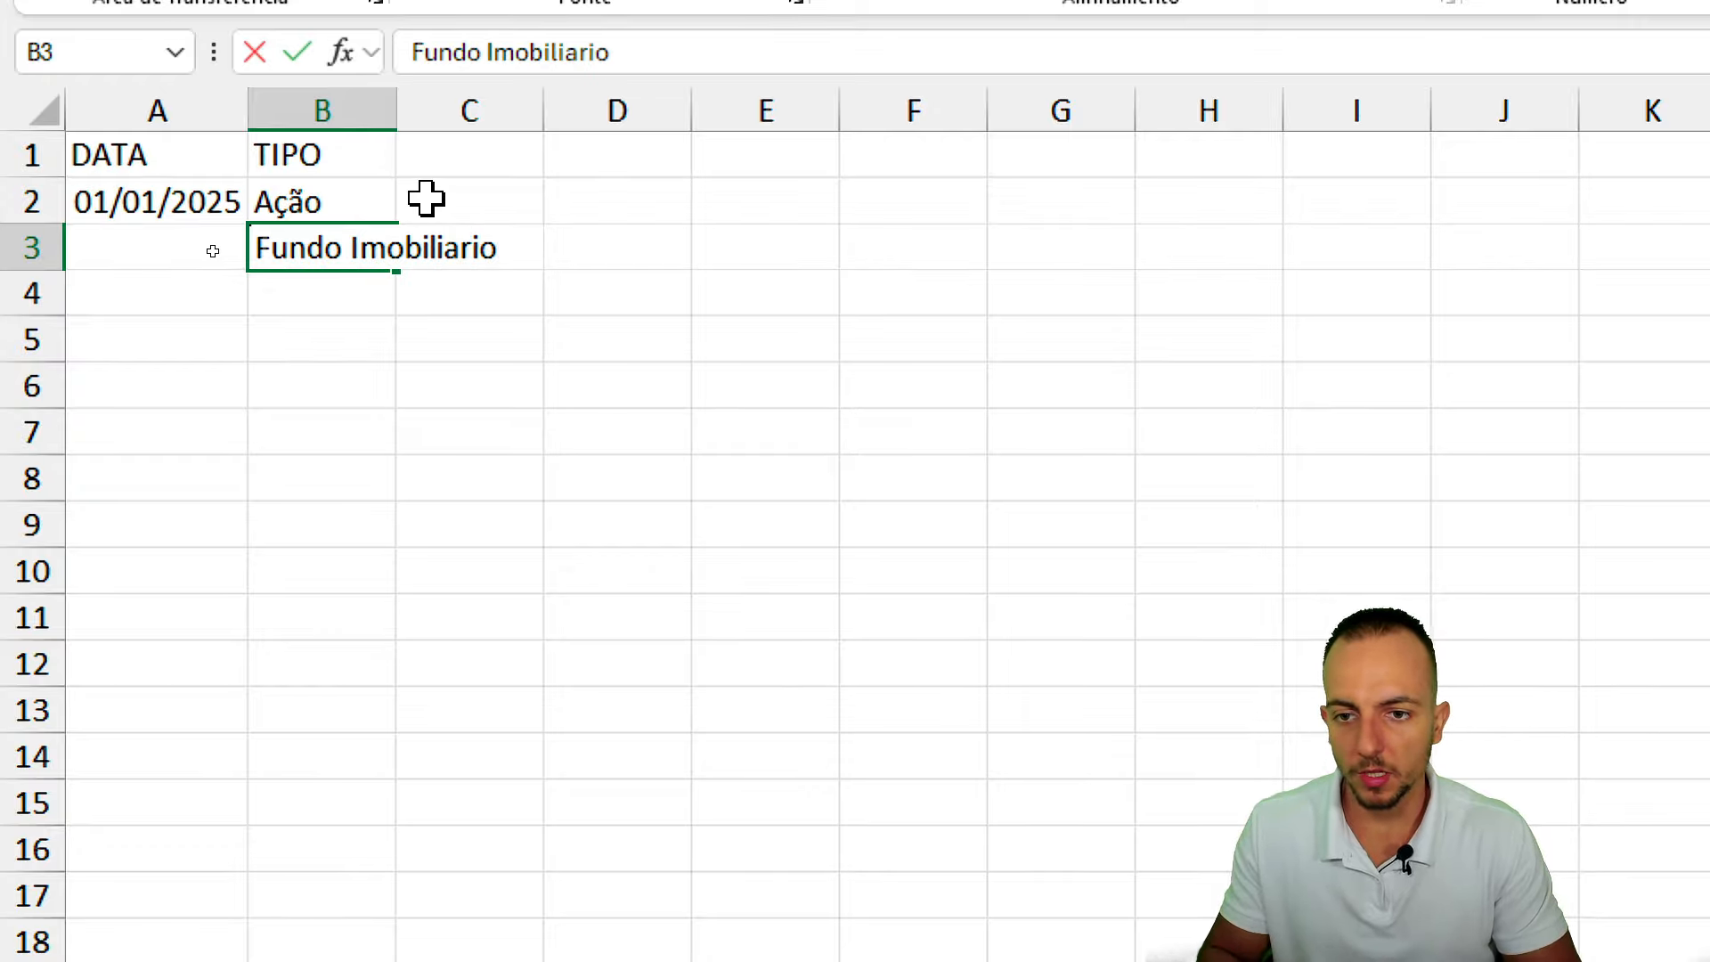
key(Return)
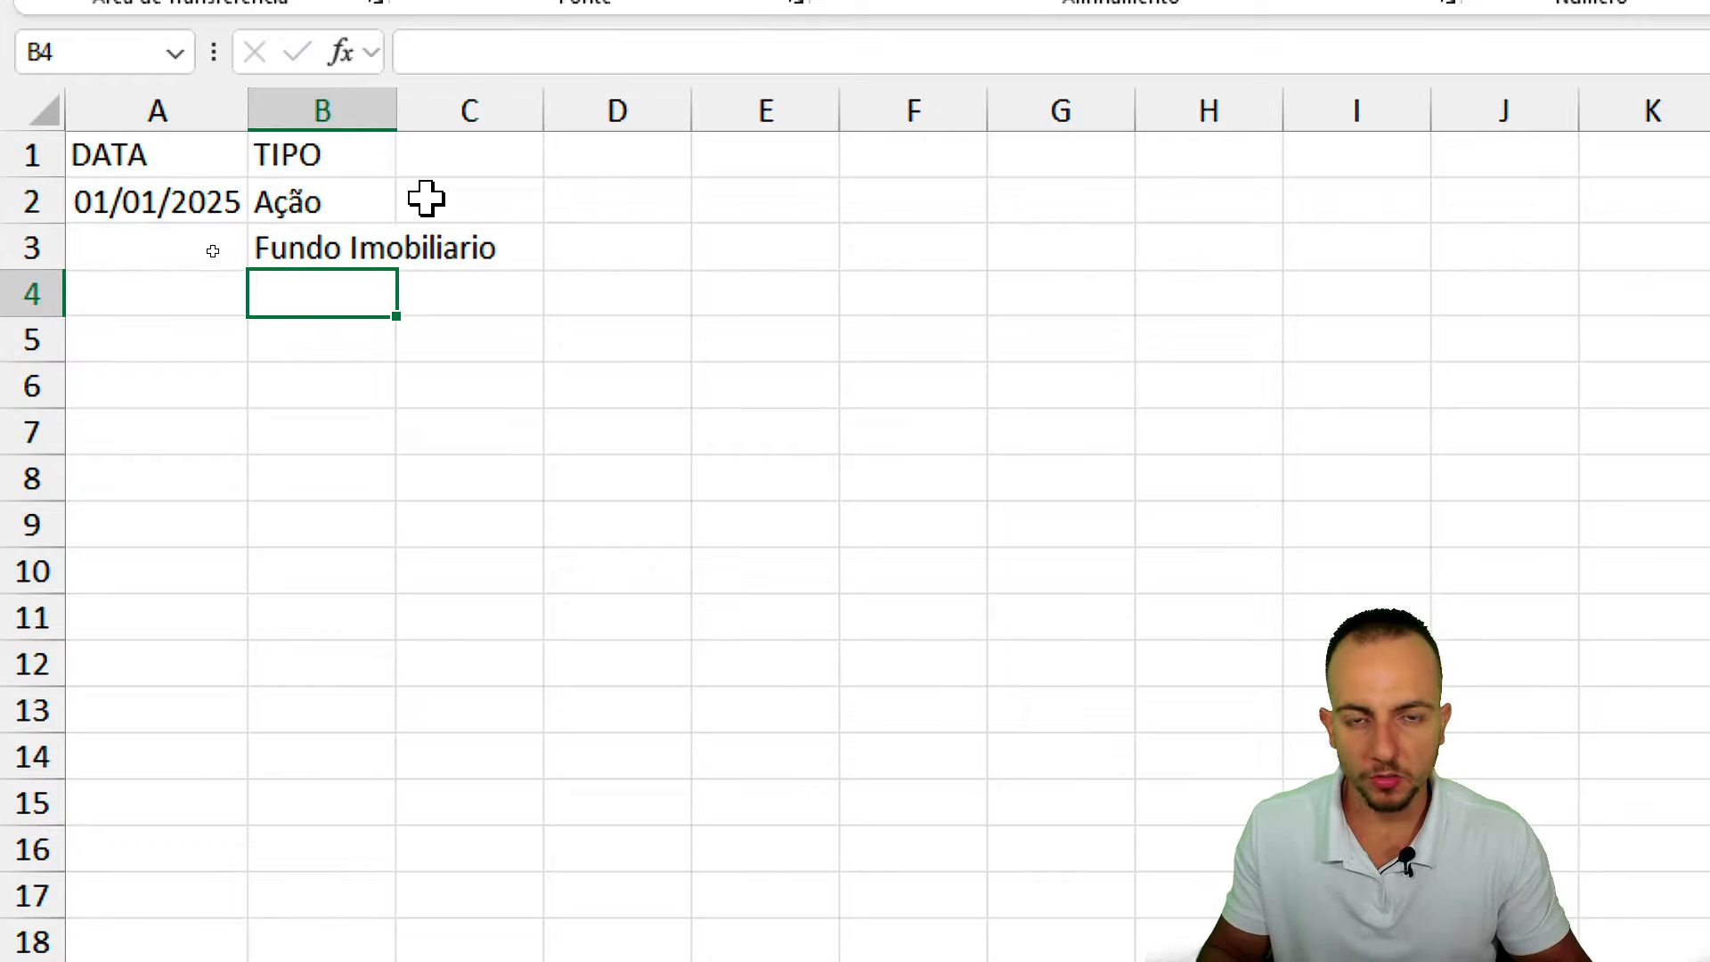
key(Up)
key(Up)
key(shift+Down)
key(Delete)
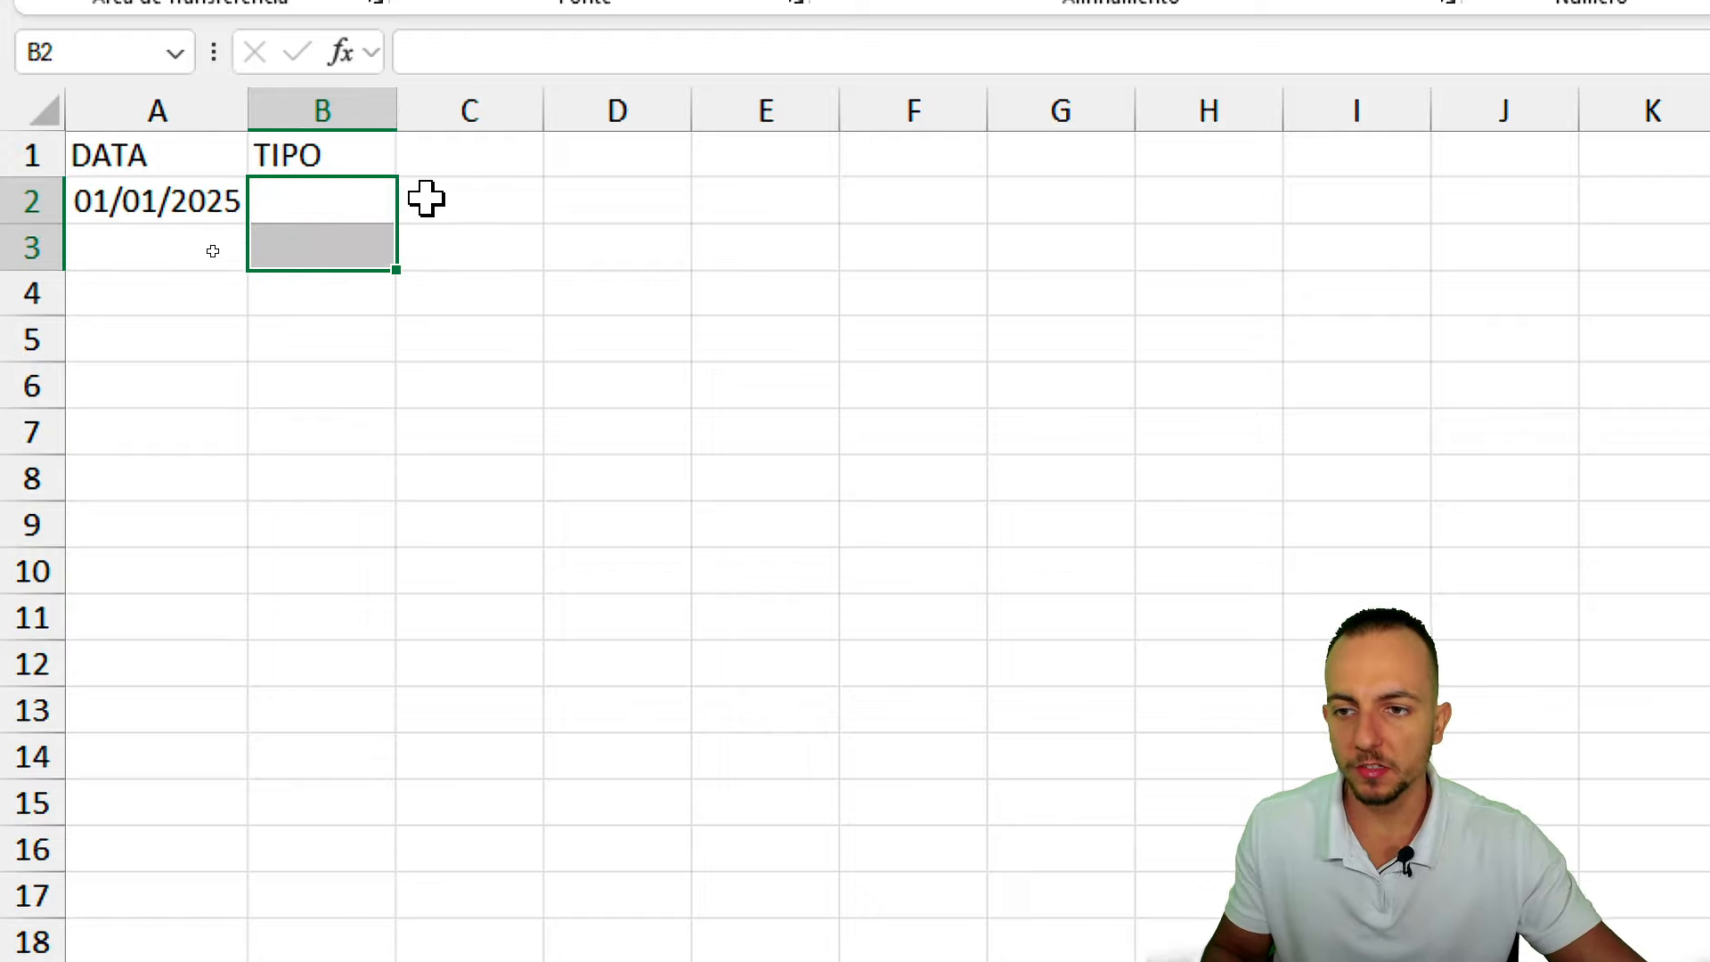
click(298, 206)
click(420, 206)
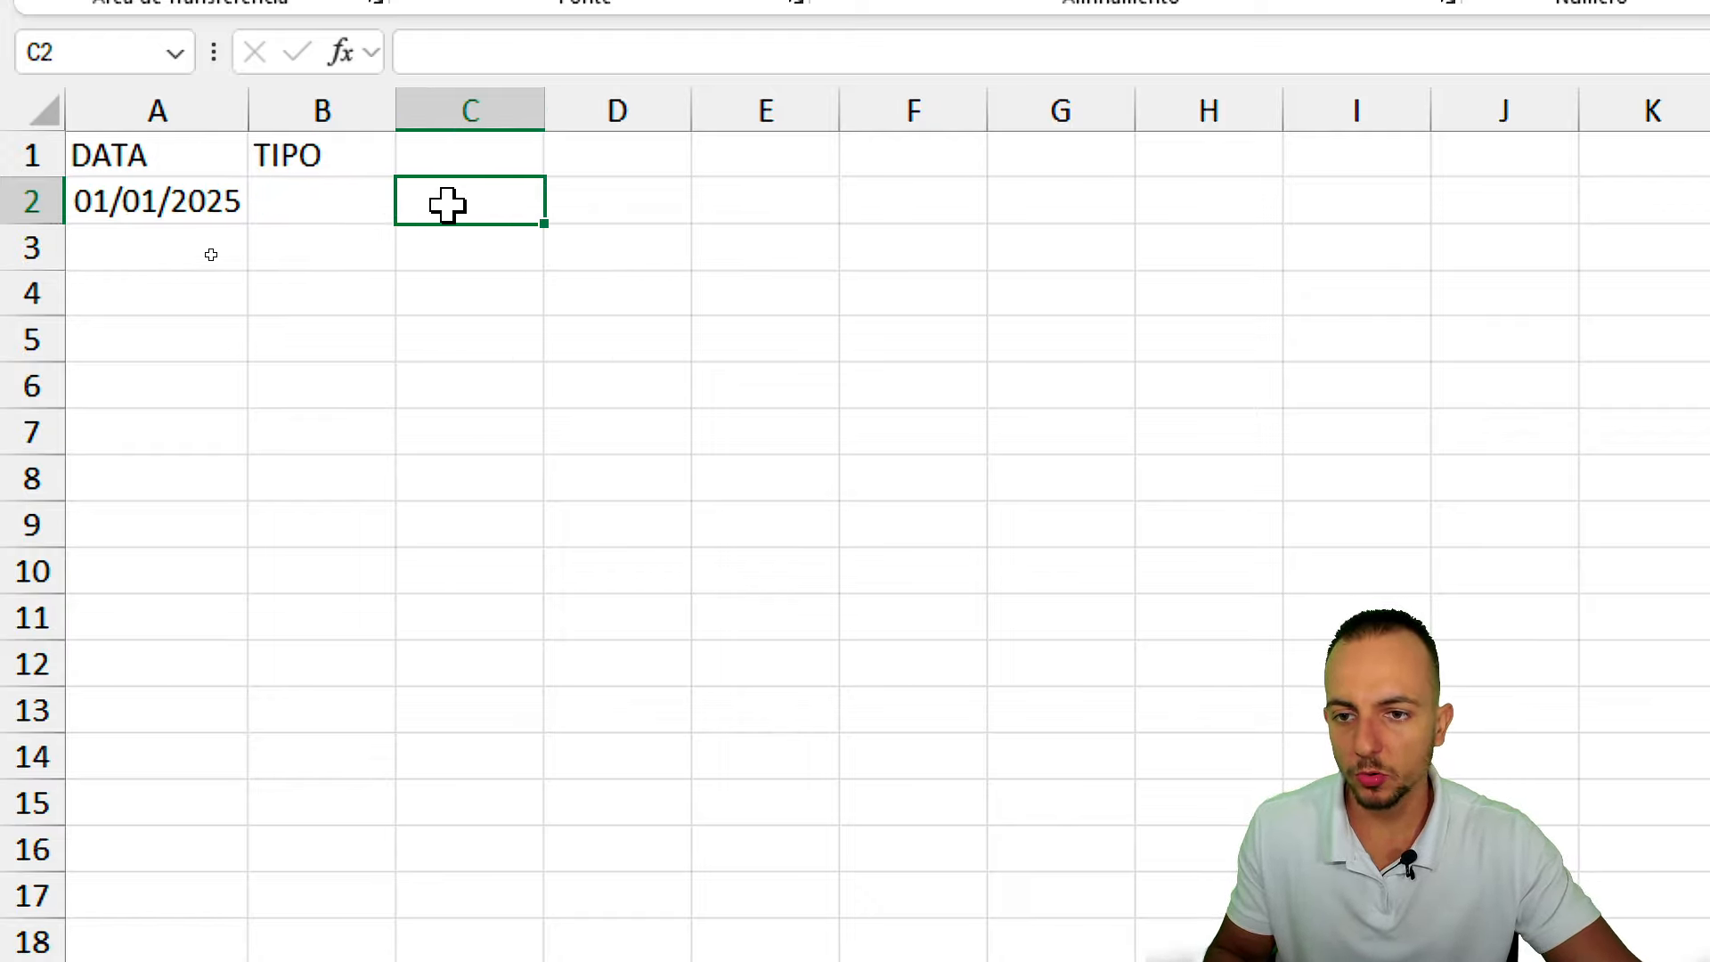
click(366, 208)
click(436, 218)
click(363, 254)
click(432, 255)
click(332, 191)
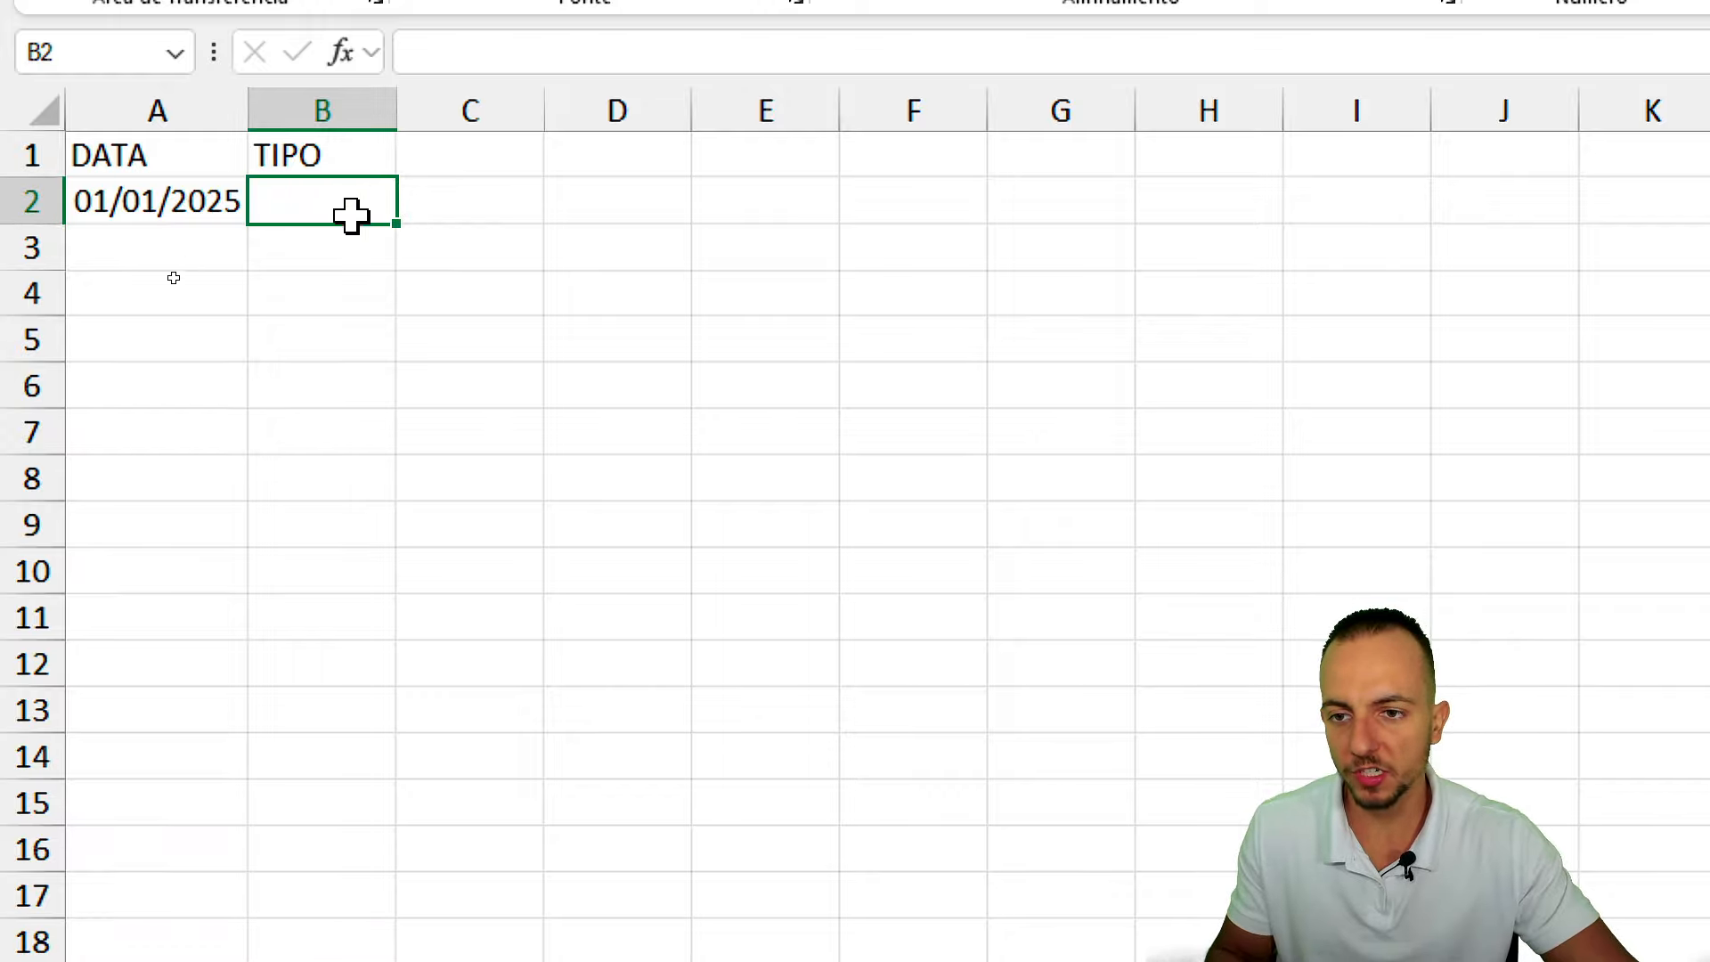
drag(347, 214, 328, 416)
click(378, 198)
key(ctrl+2)
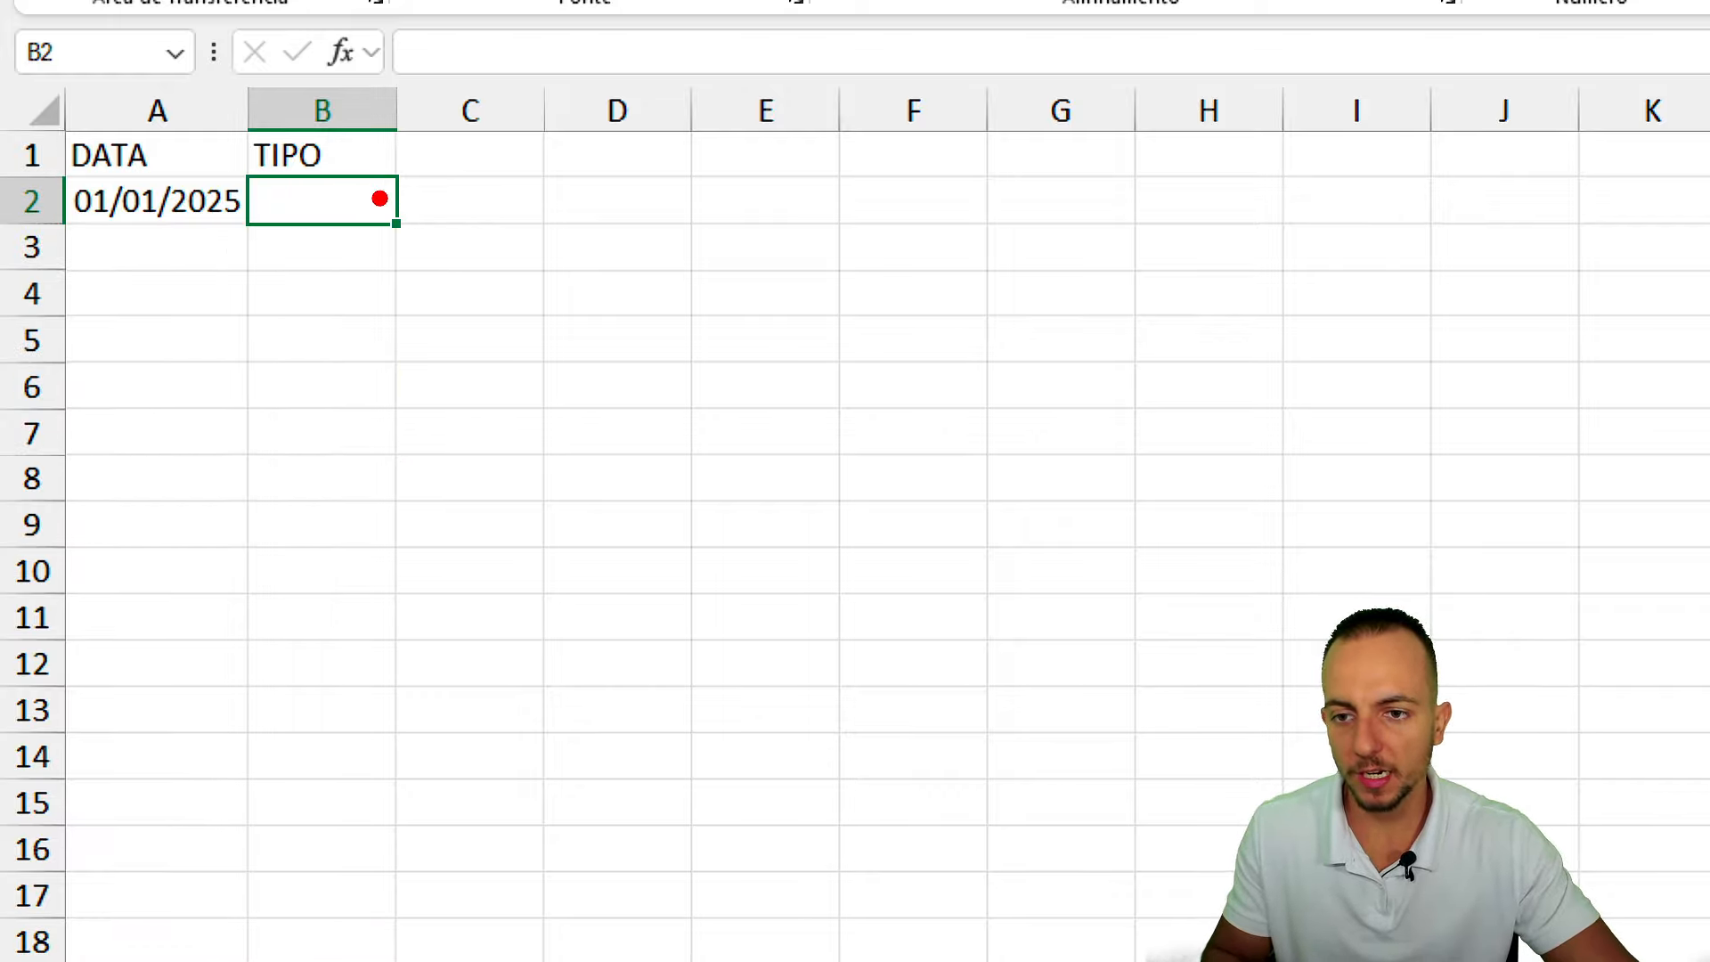
mouse_move(379, 197)
mouse_down()
mouse_move(438, 245)
mouse_move(671, 548)
mouse_up()
mouse_move(371, 318)
mouse_down()
mouse_move(507, 318)
mouse_move(390, 368)
mouse_up()
drag(485, 433, 383, 433)
drag(468, 483, 407, 479)
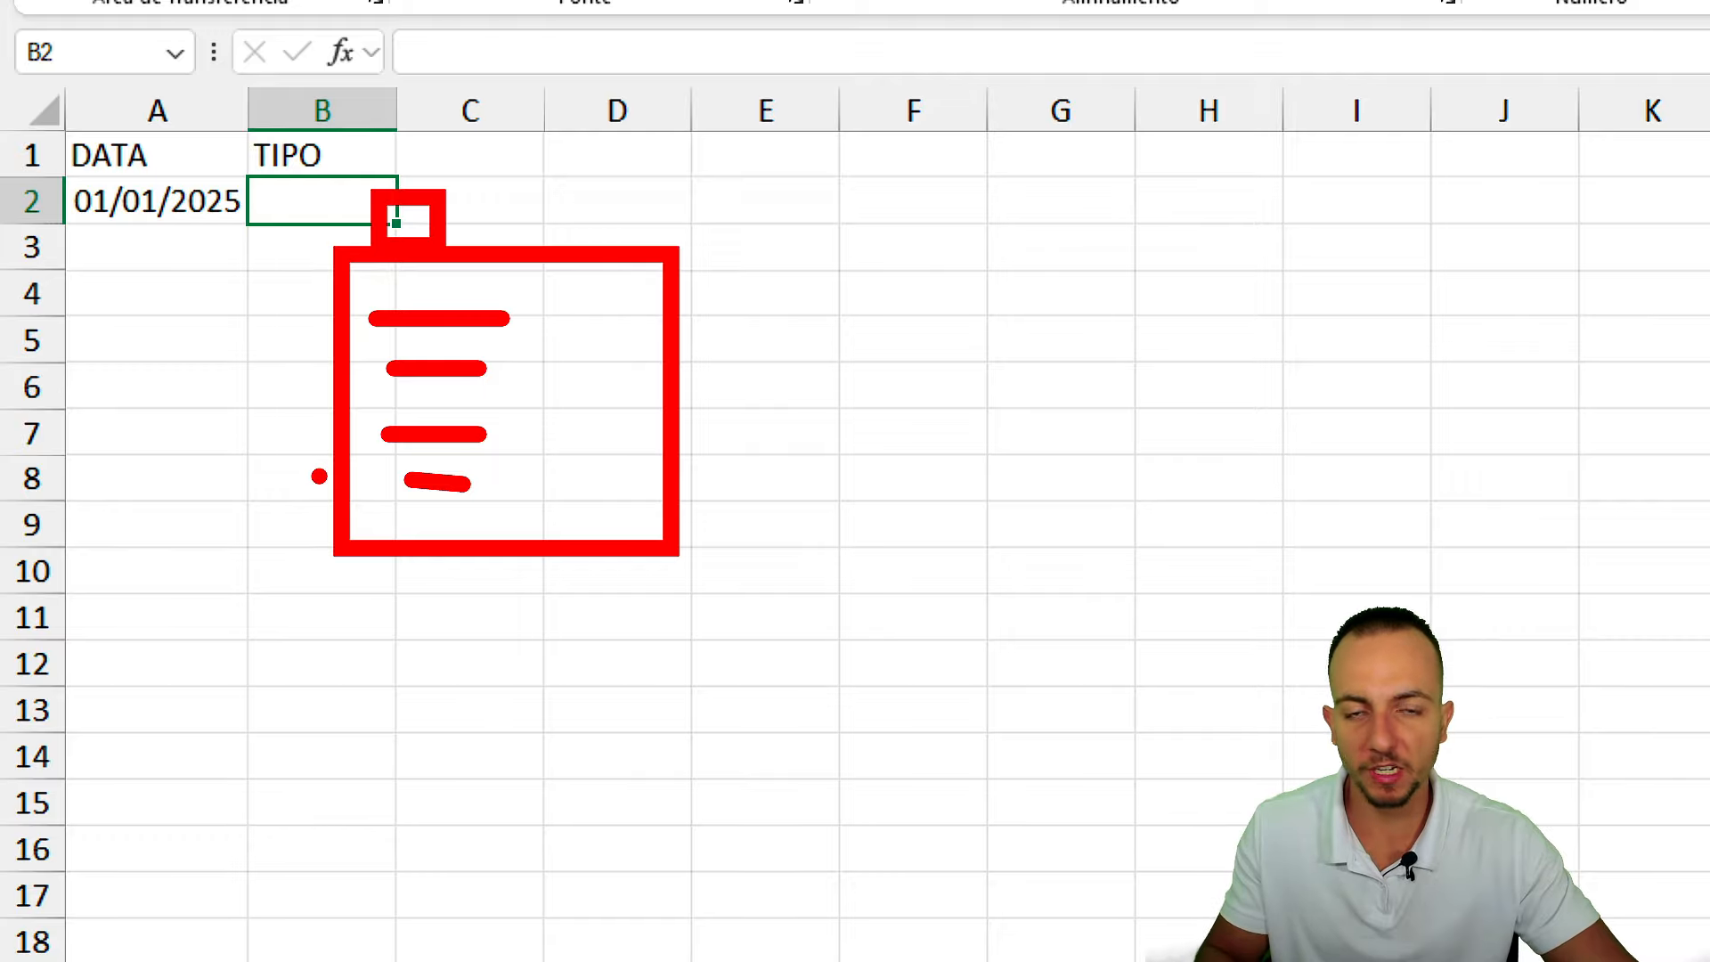
key(Escape)
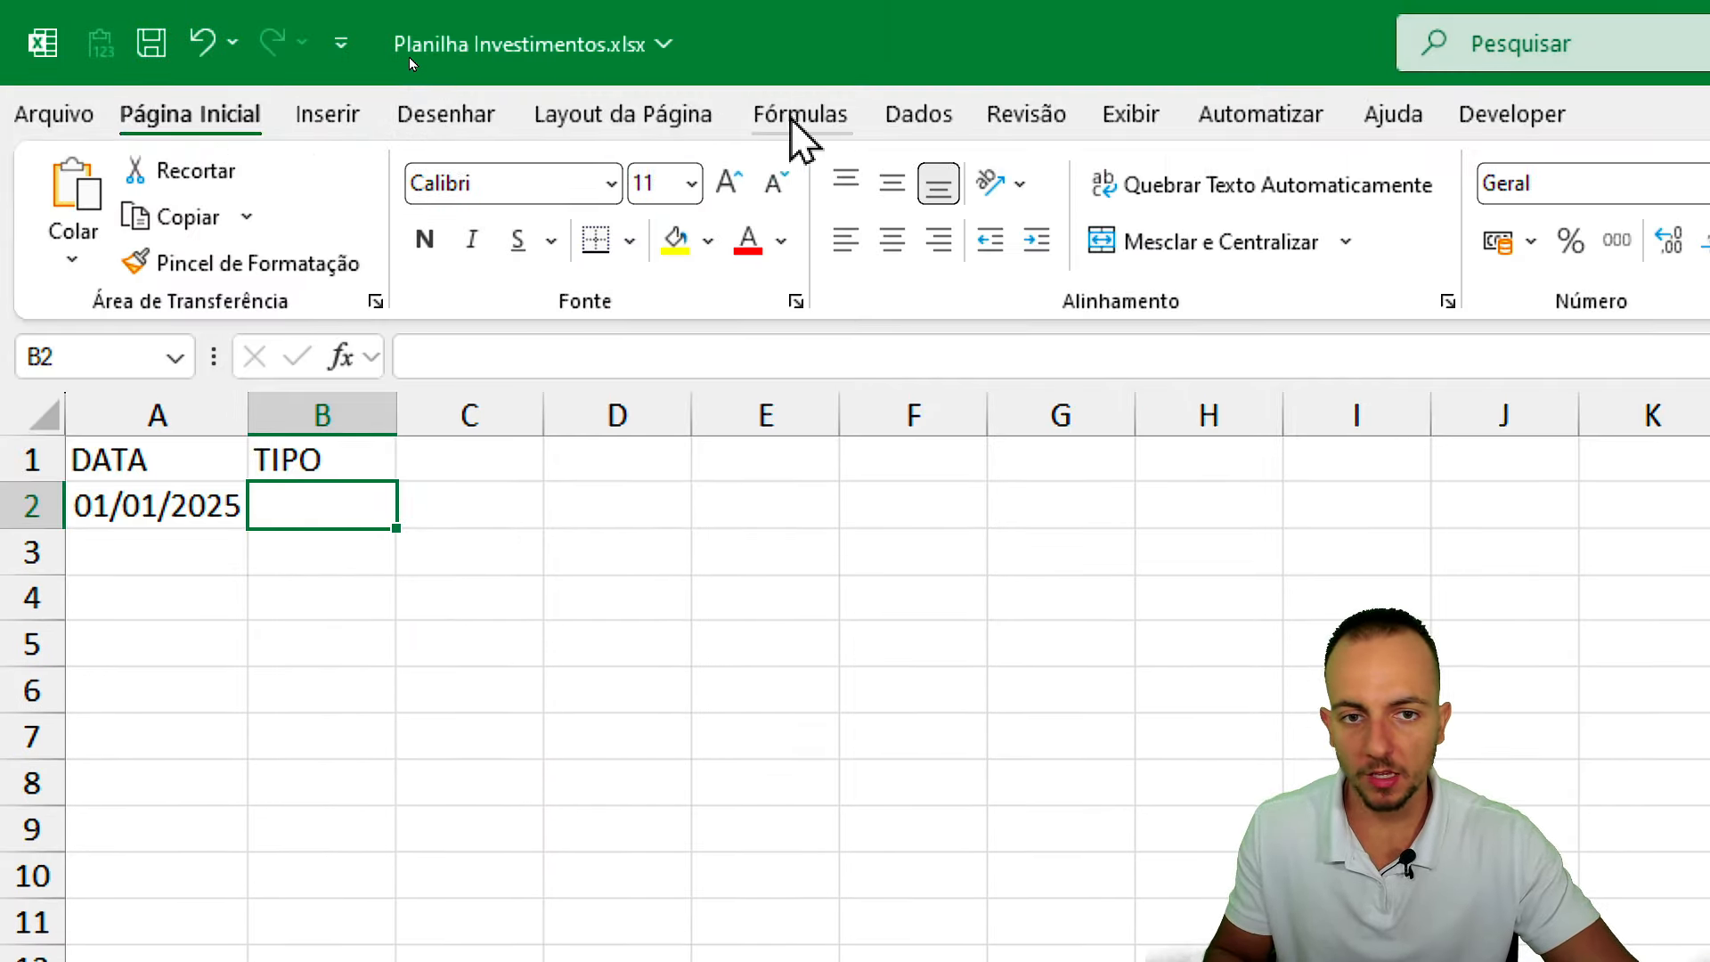
Start a data validation rule for cell B2 that allows a Lista.
click(918, 114)
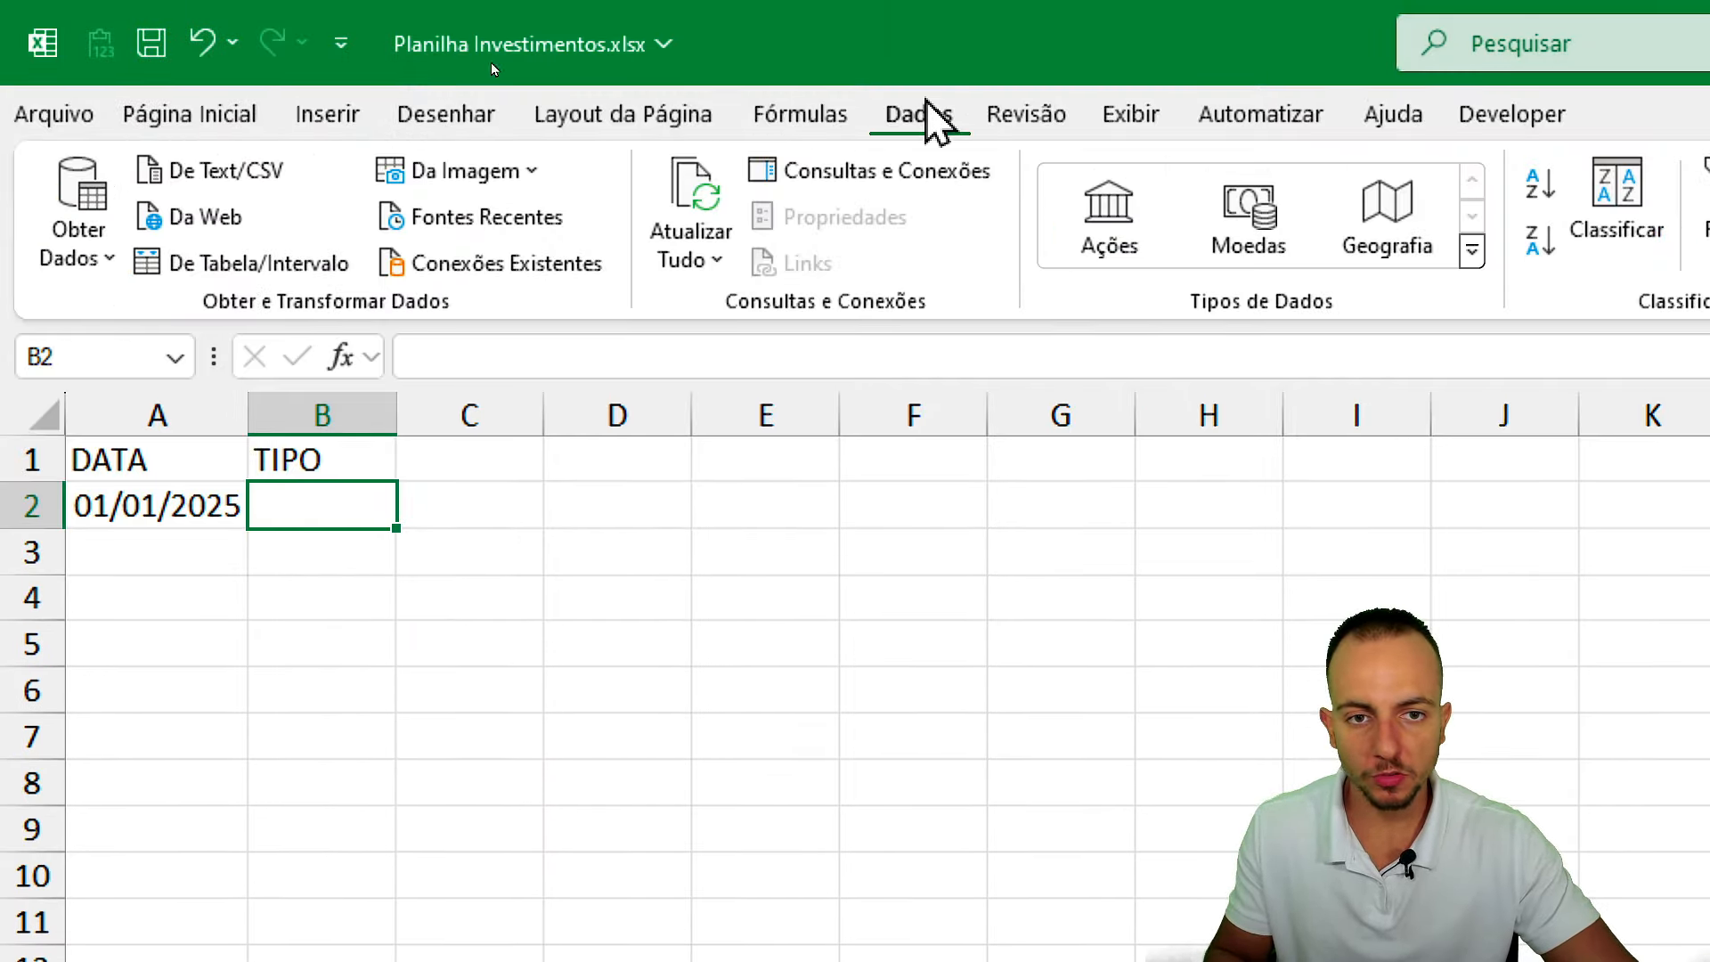
click(1184, 214)
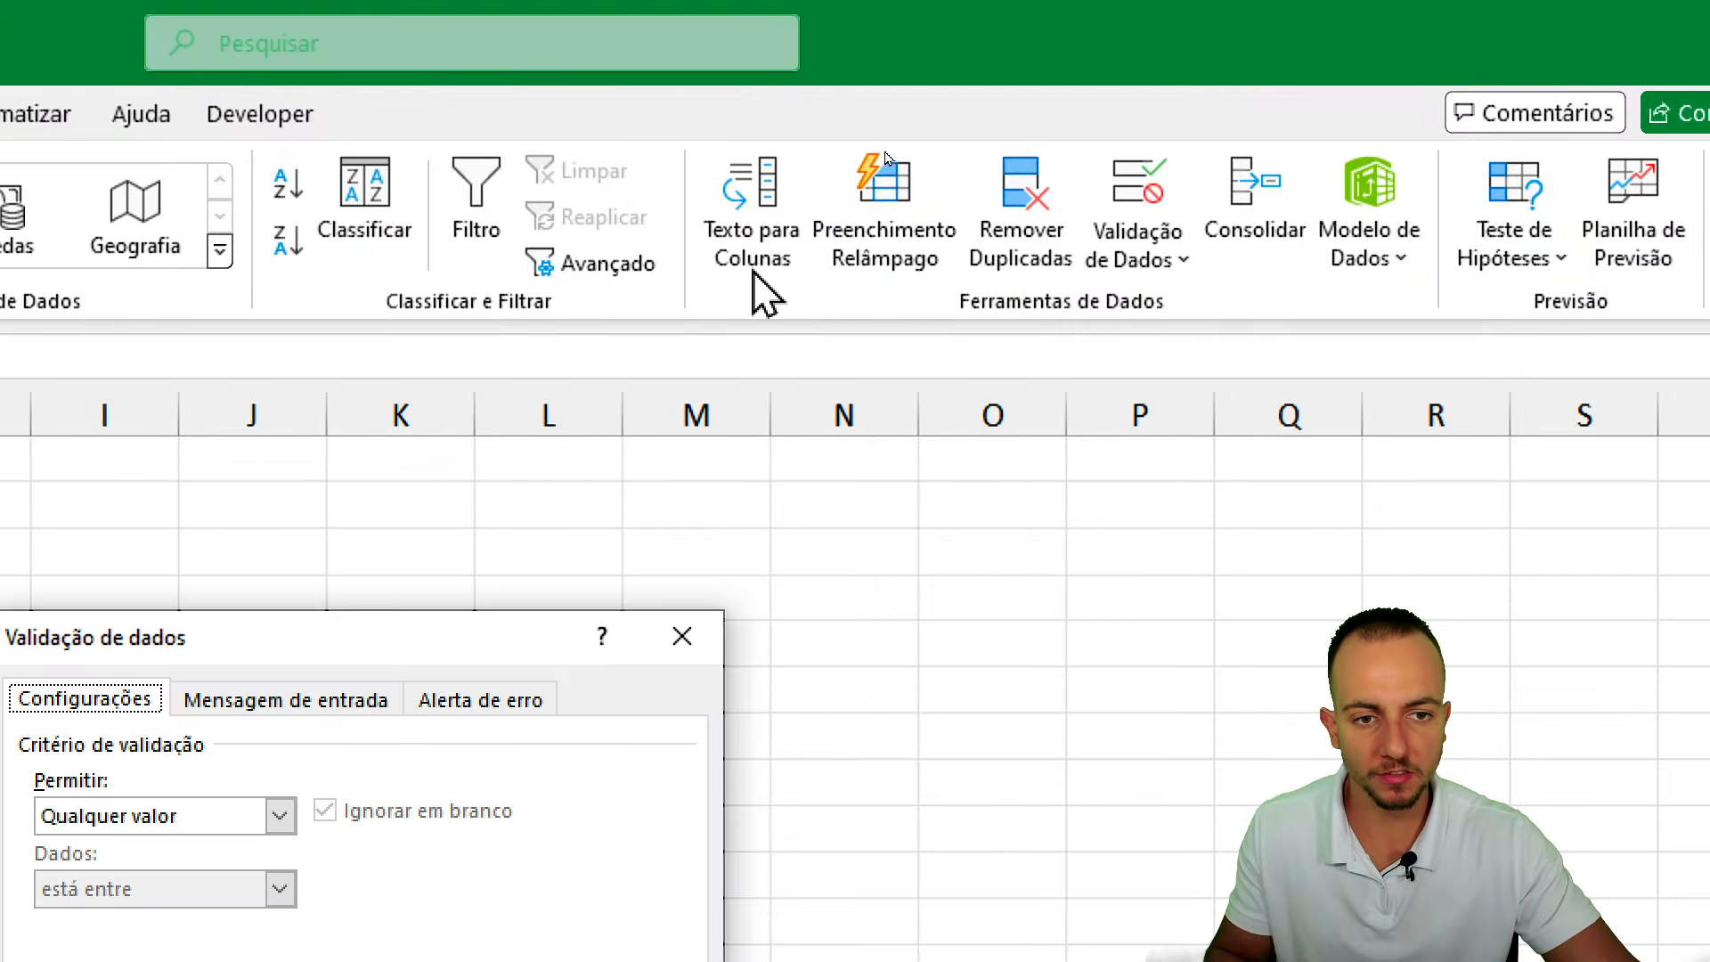
drag(1079, 649, 323, 283)
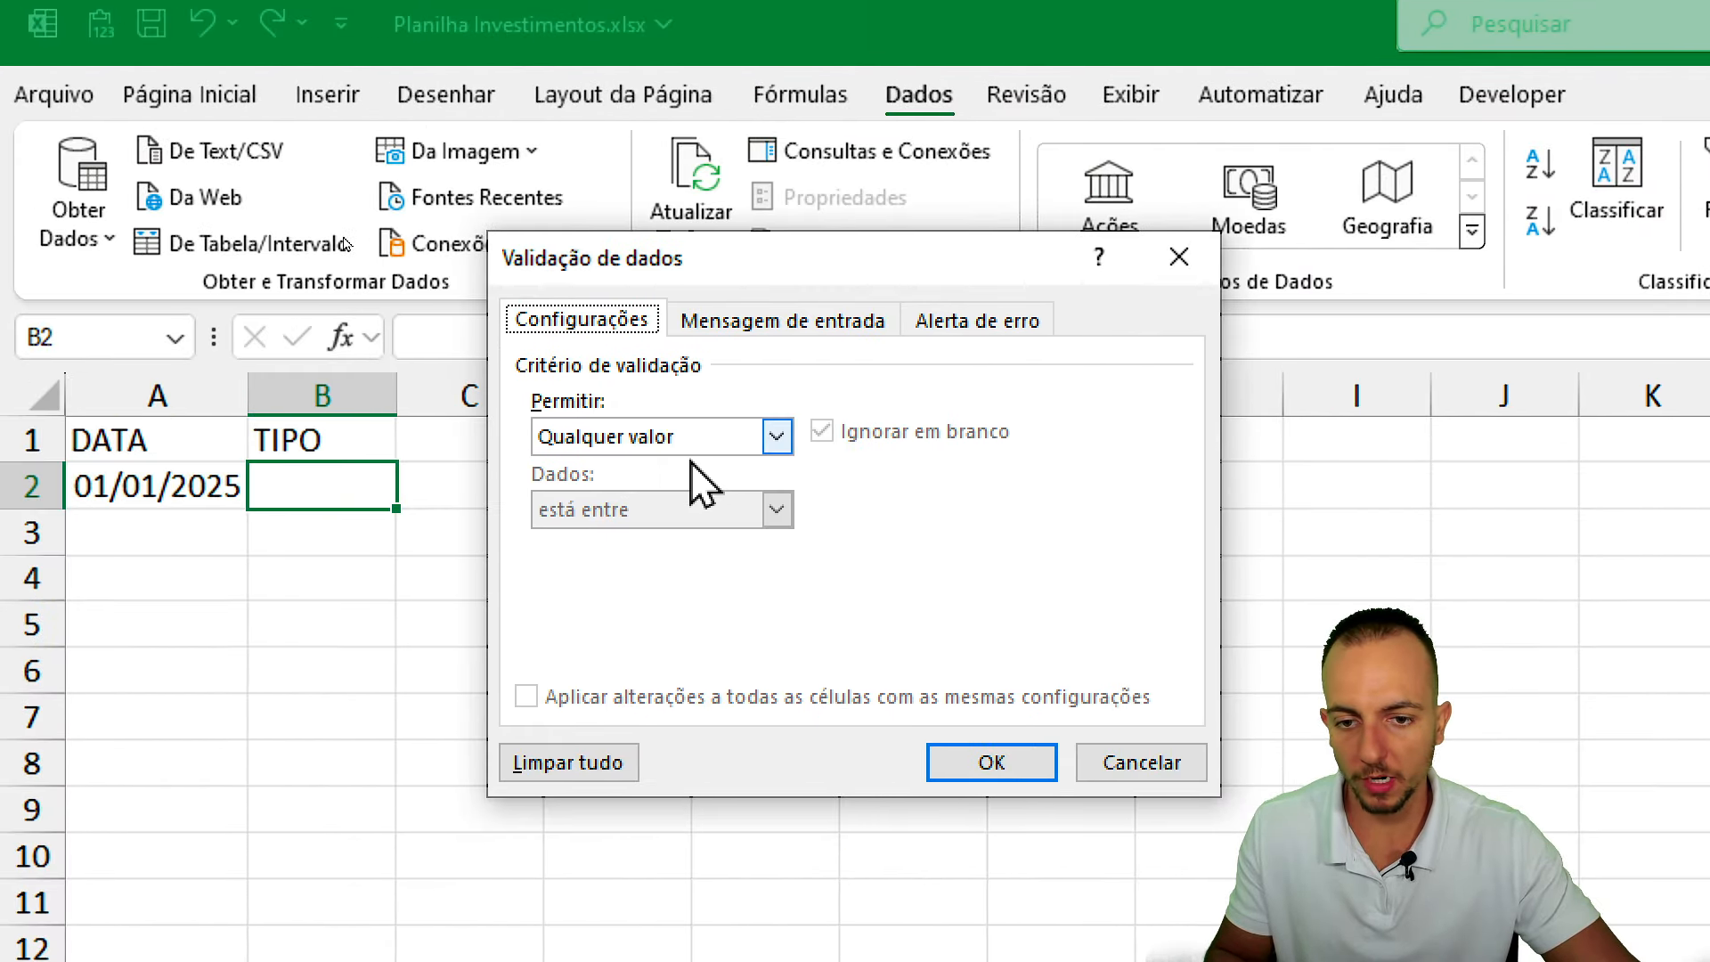
click(472, 458)
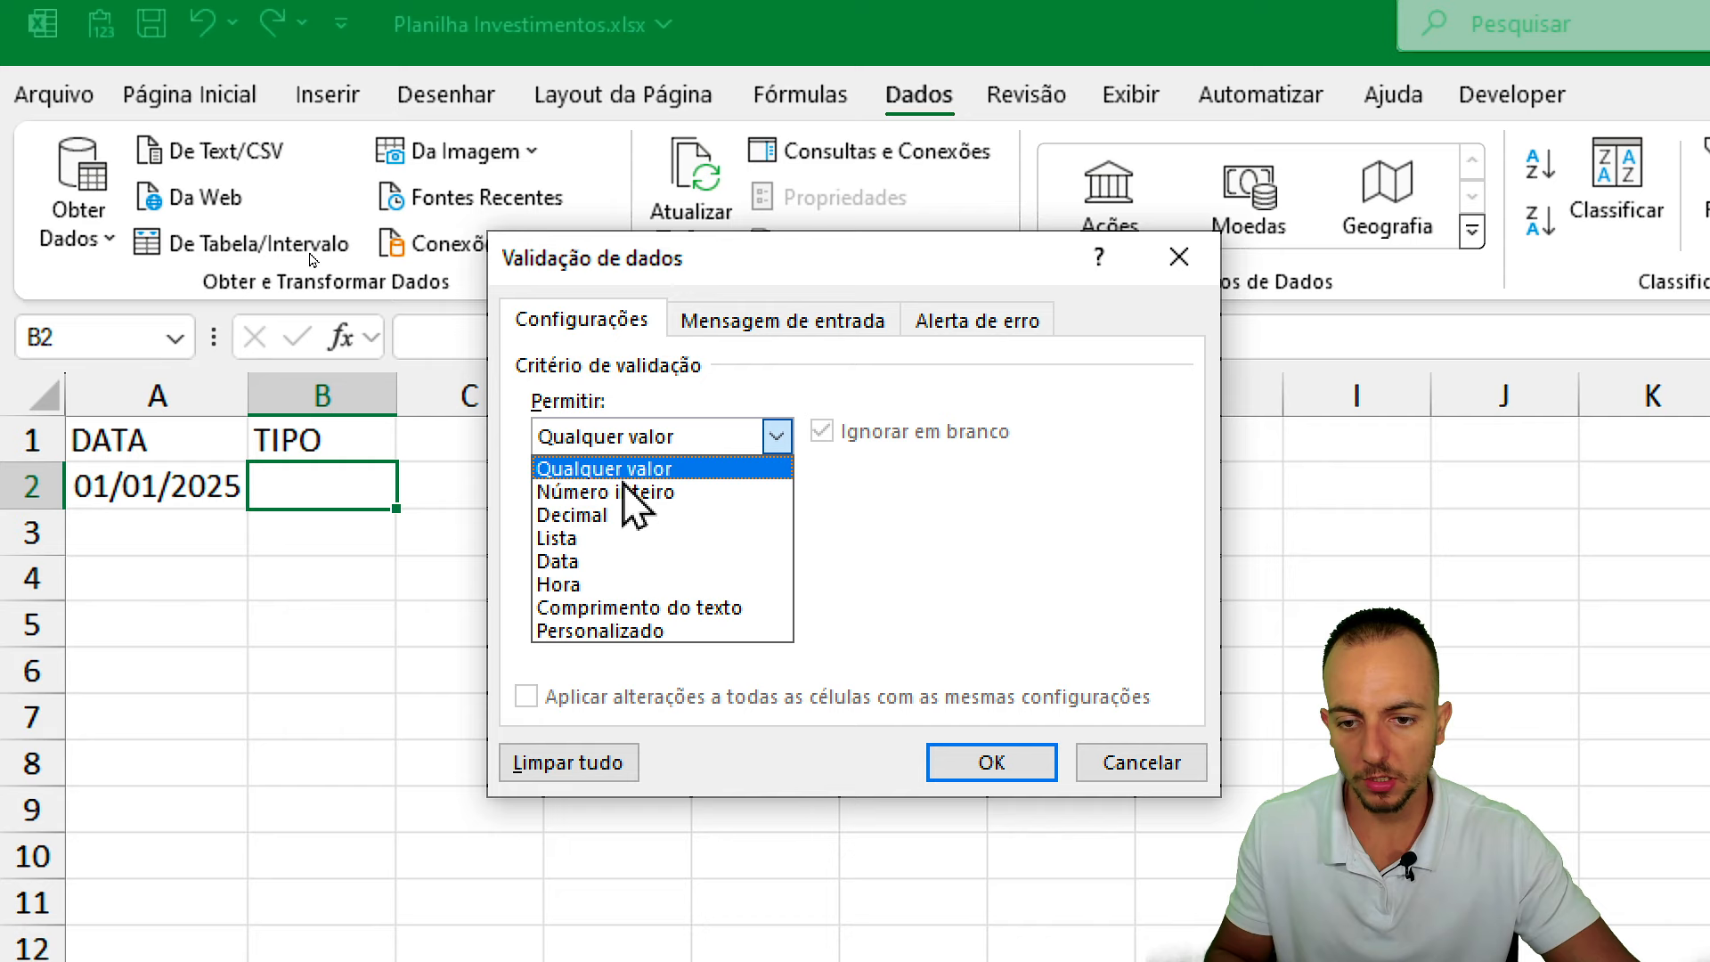
click(583, 540)
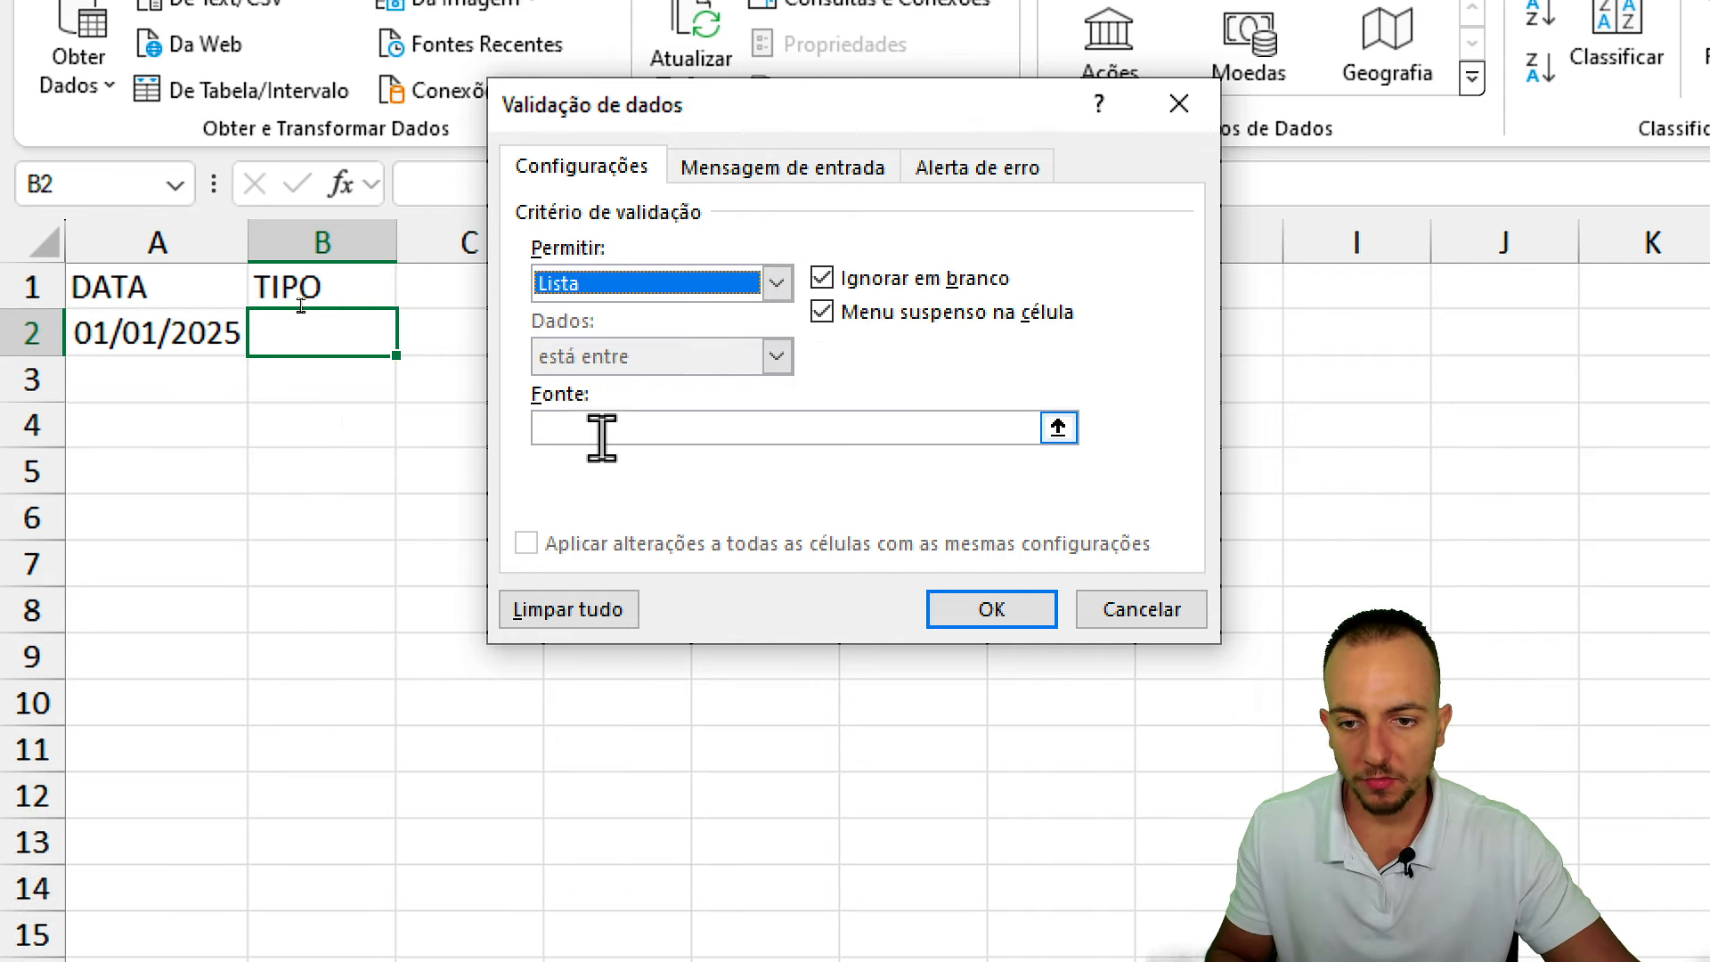
click(601, 429)
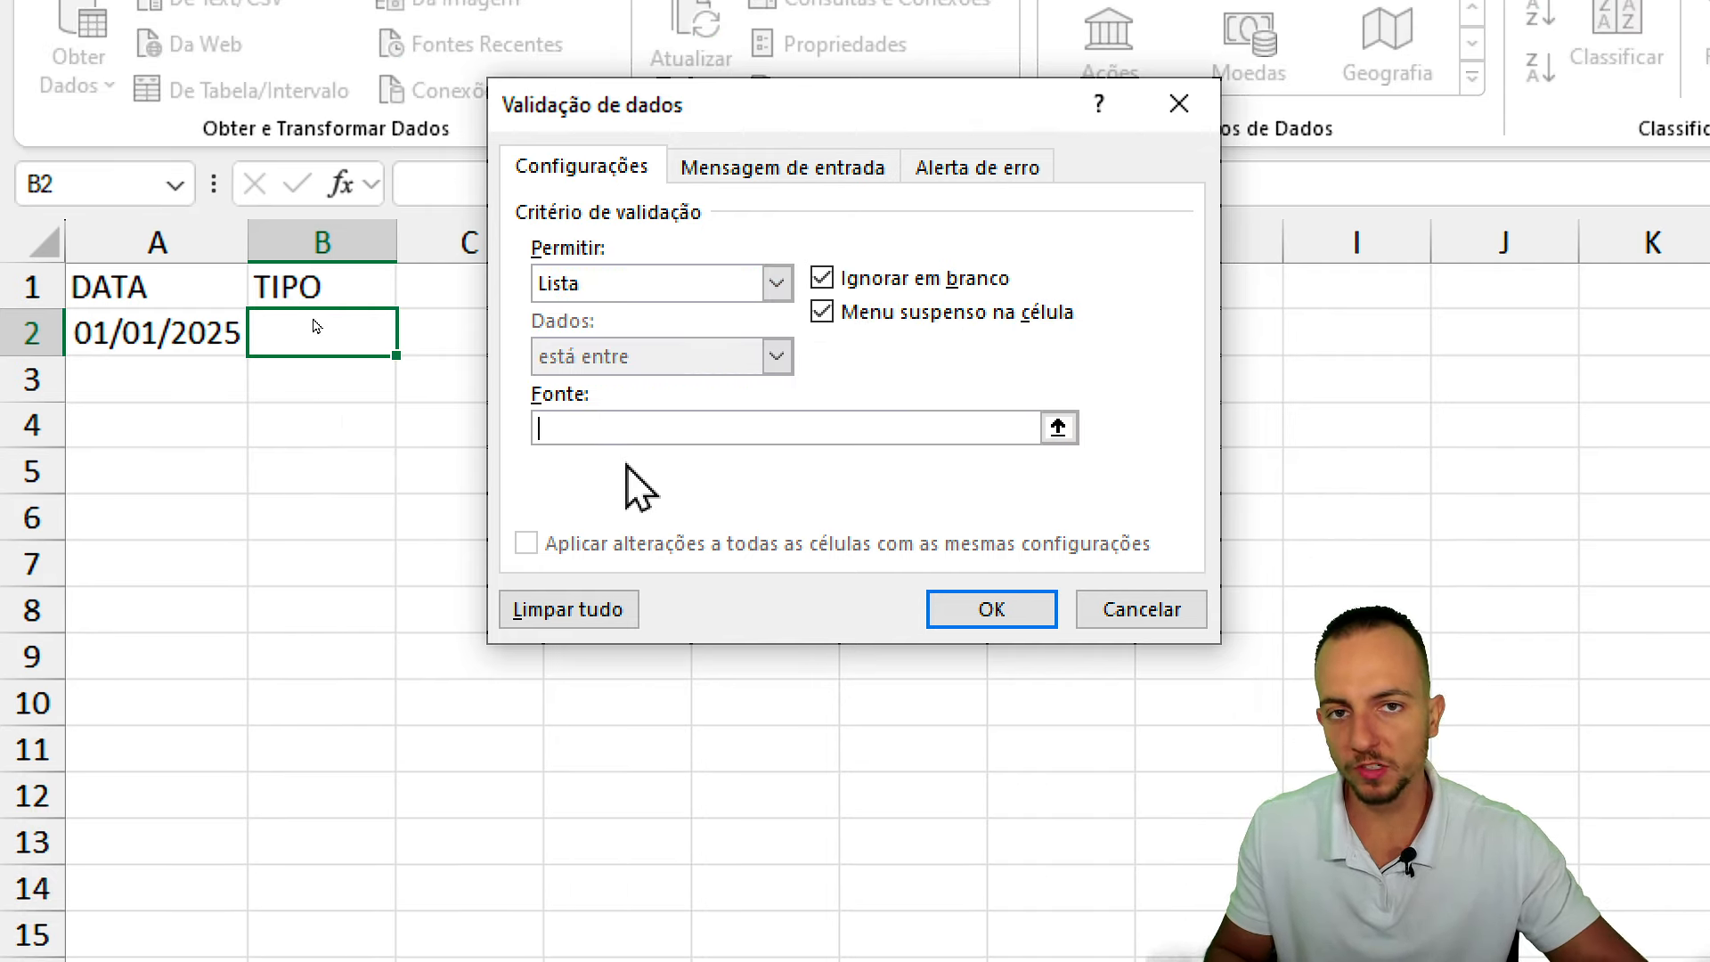
Set the list source to Ação;Fundo Imobiliário;Renda Fixa;Renda Variável;Dividendo and apply the validation.
text(Açõ)
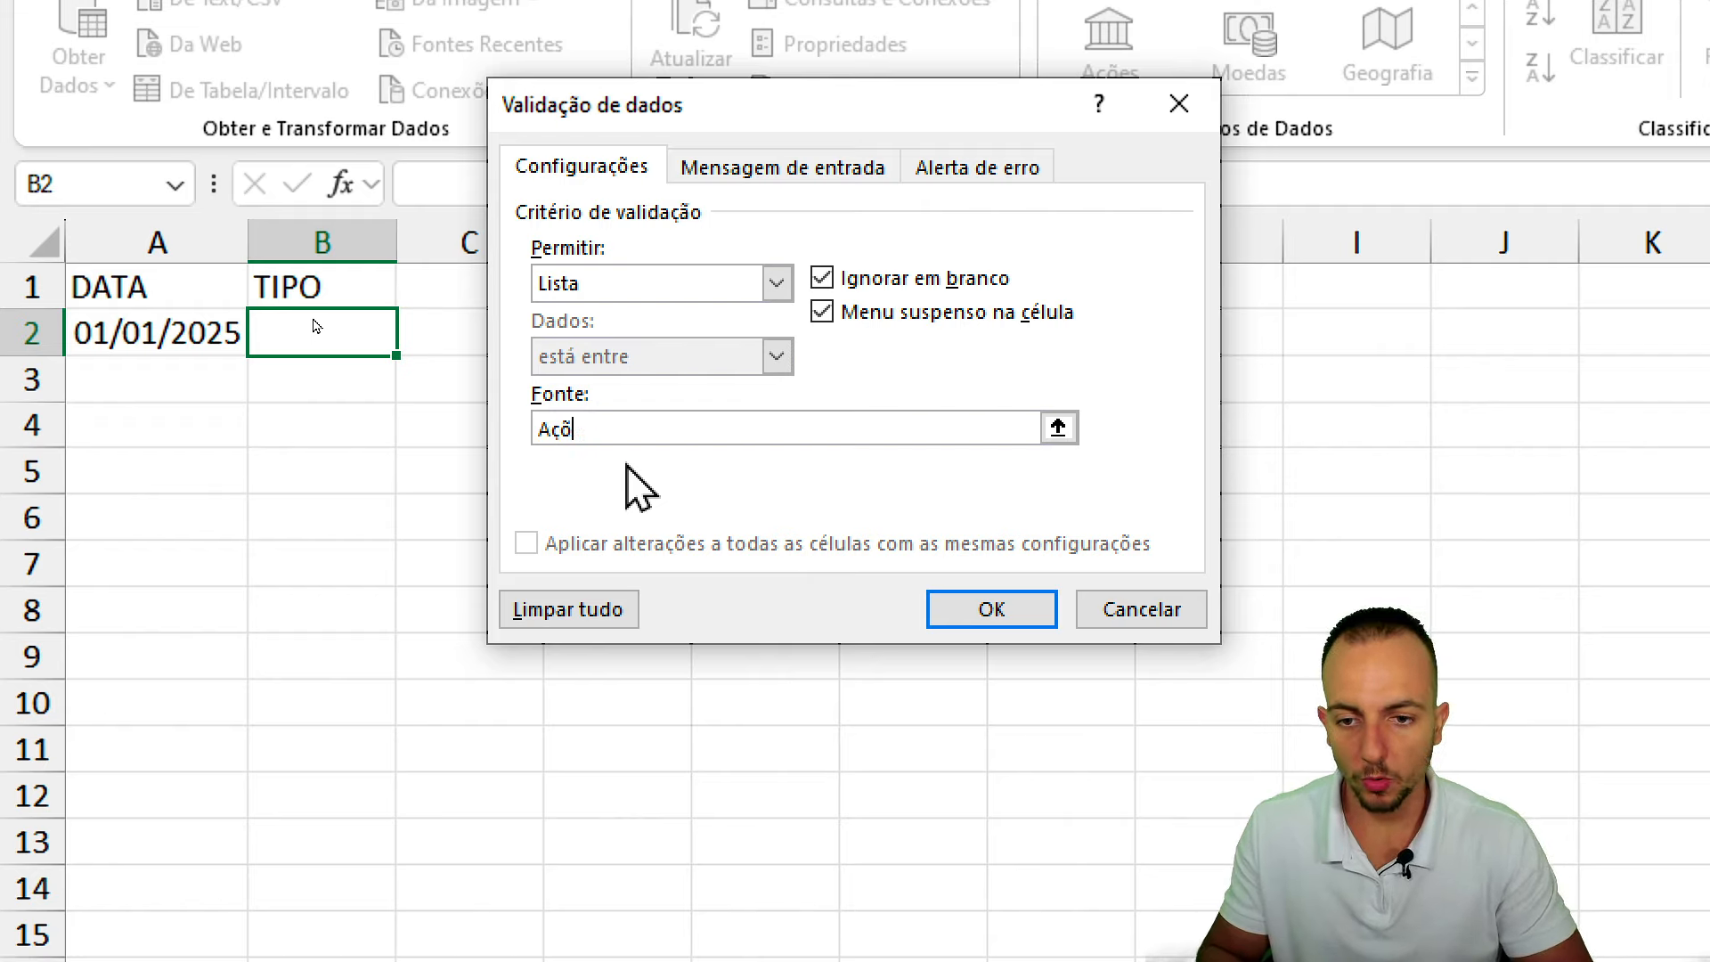
text(ão)
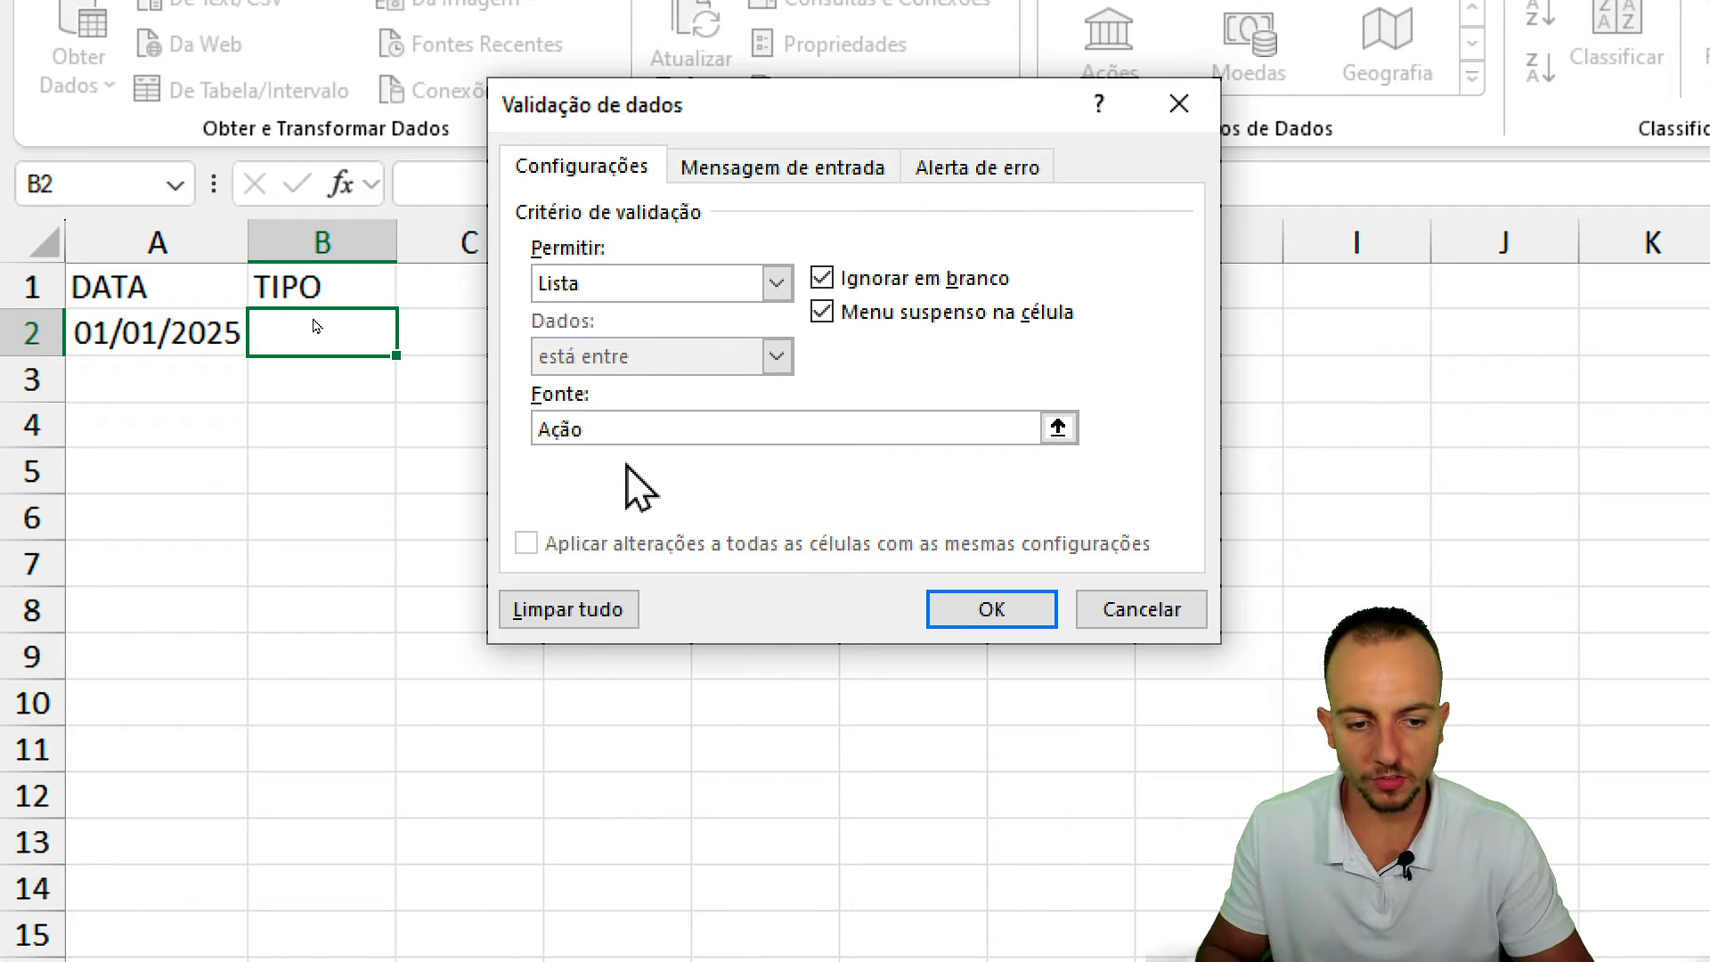
text(;)
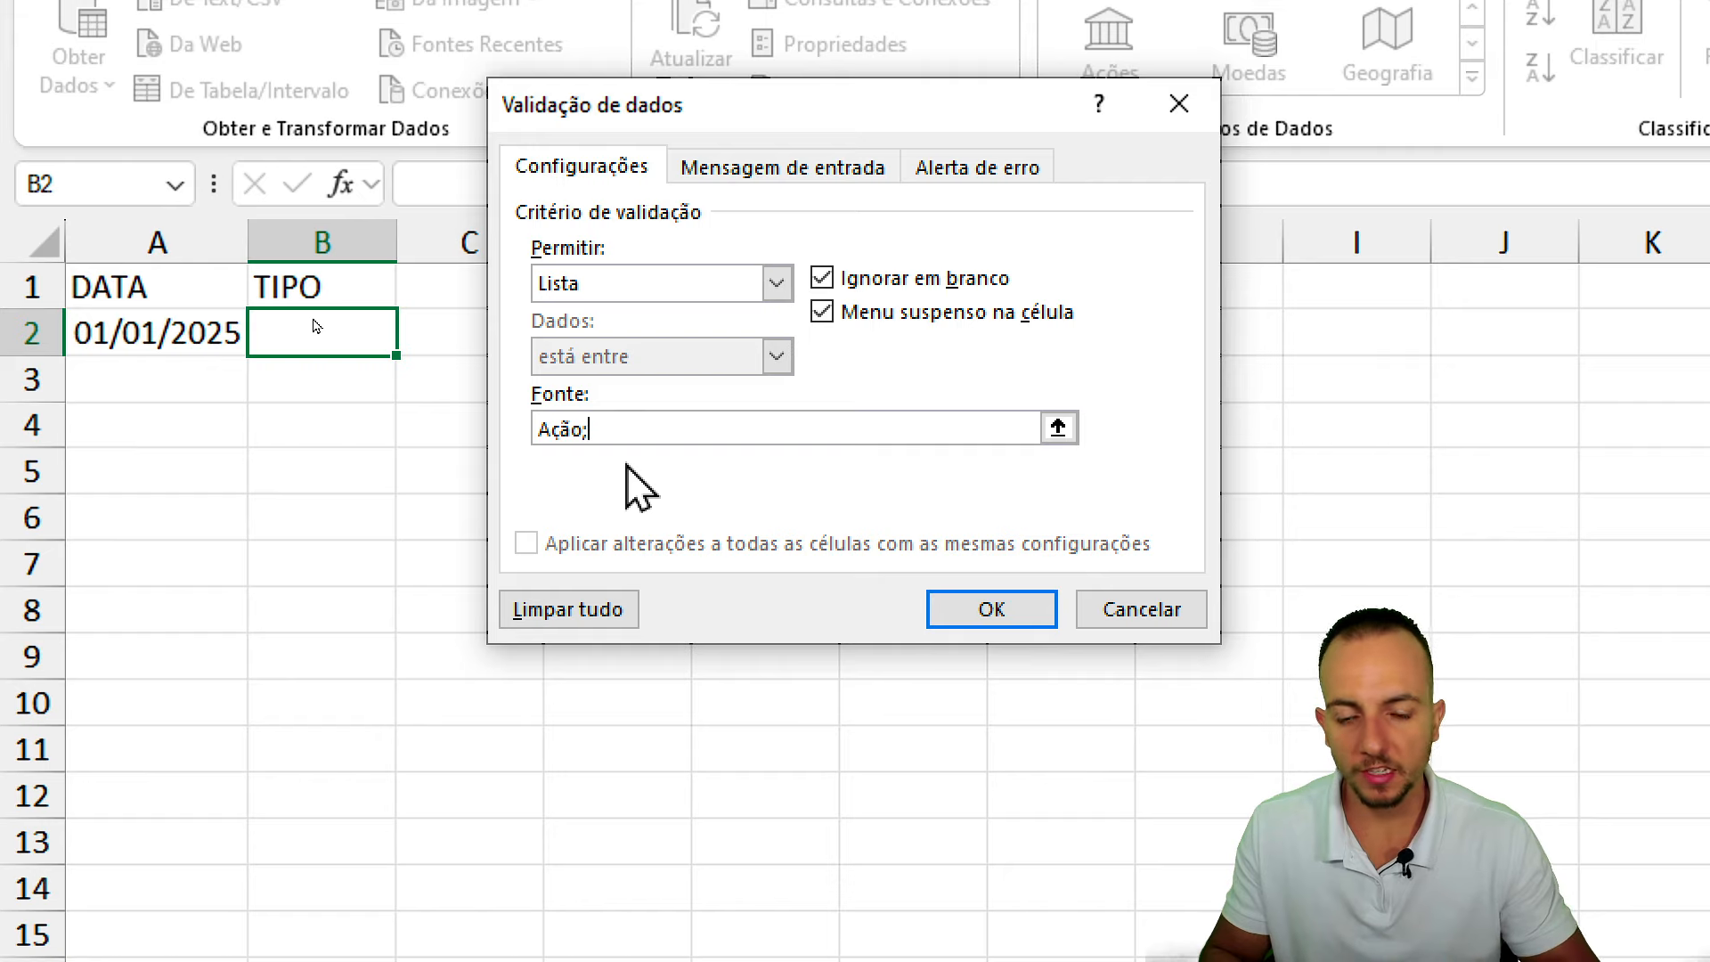
text(Fundo Im)
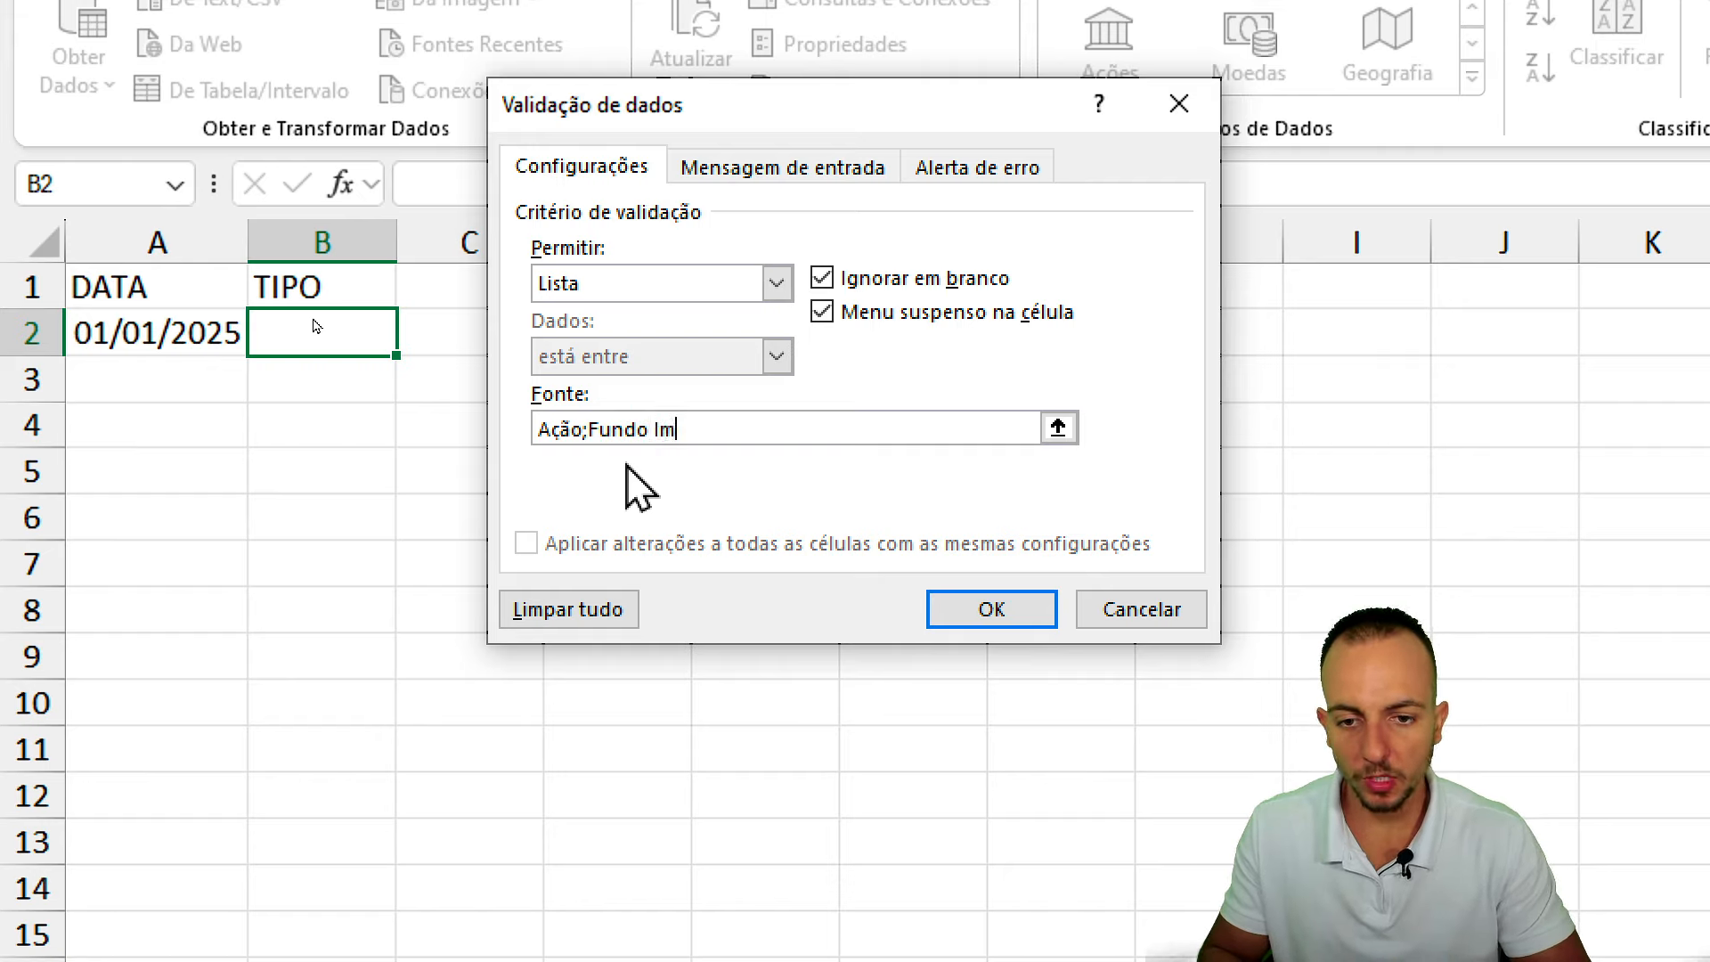
text(obiliário)
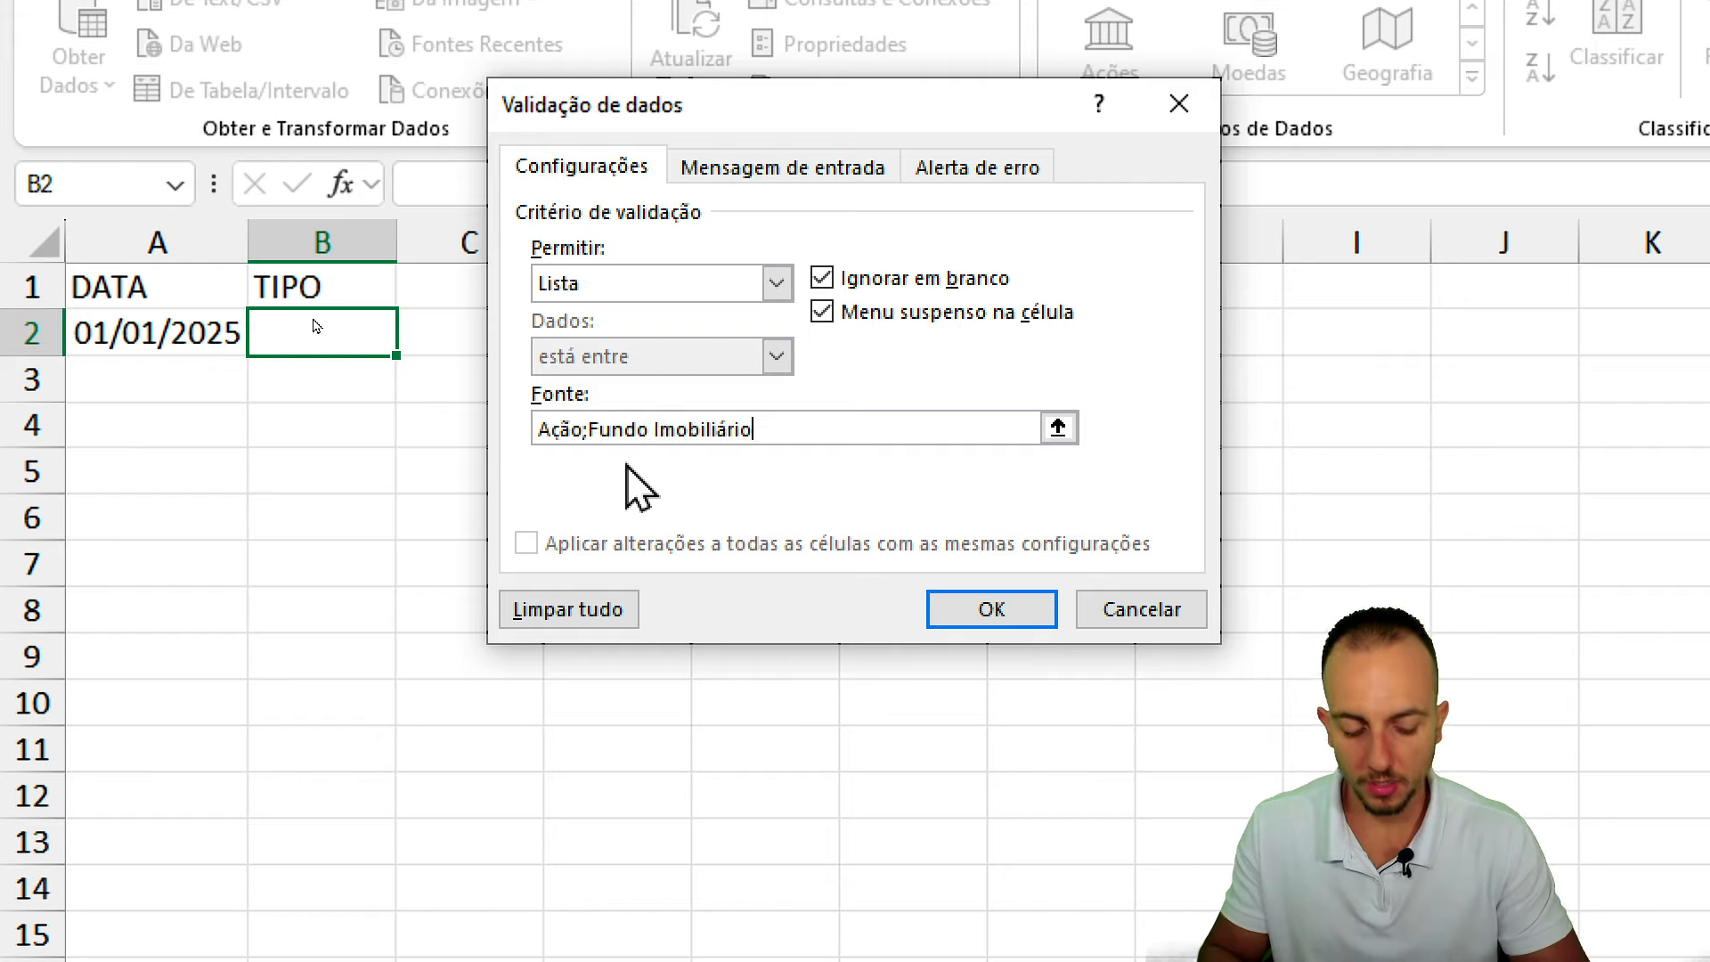
text(;Renda)
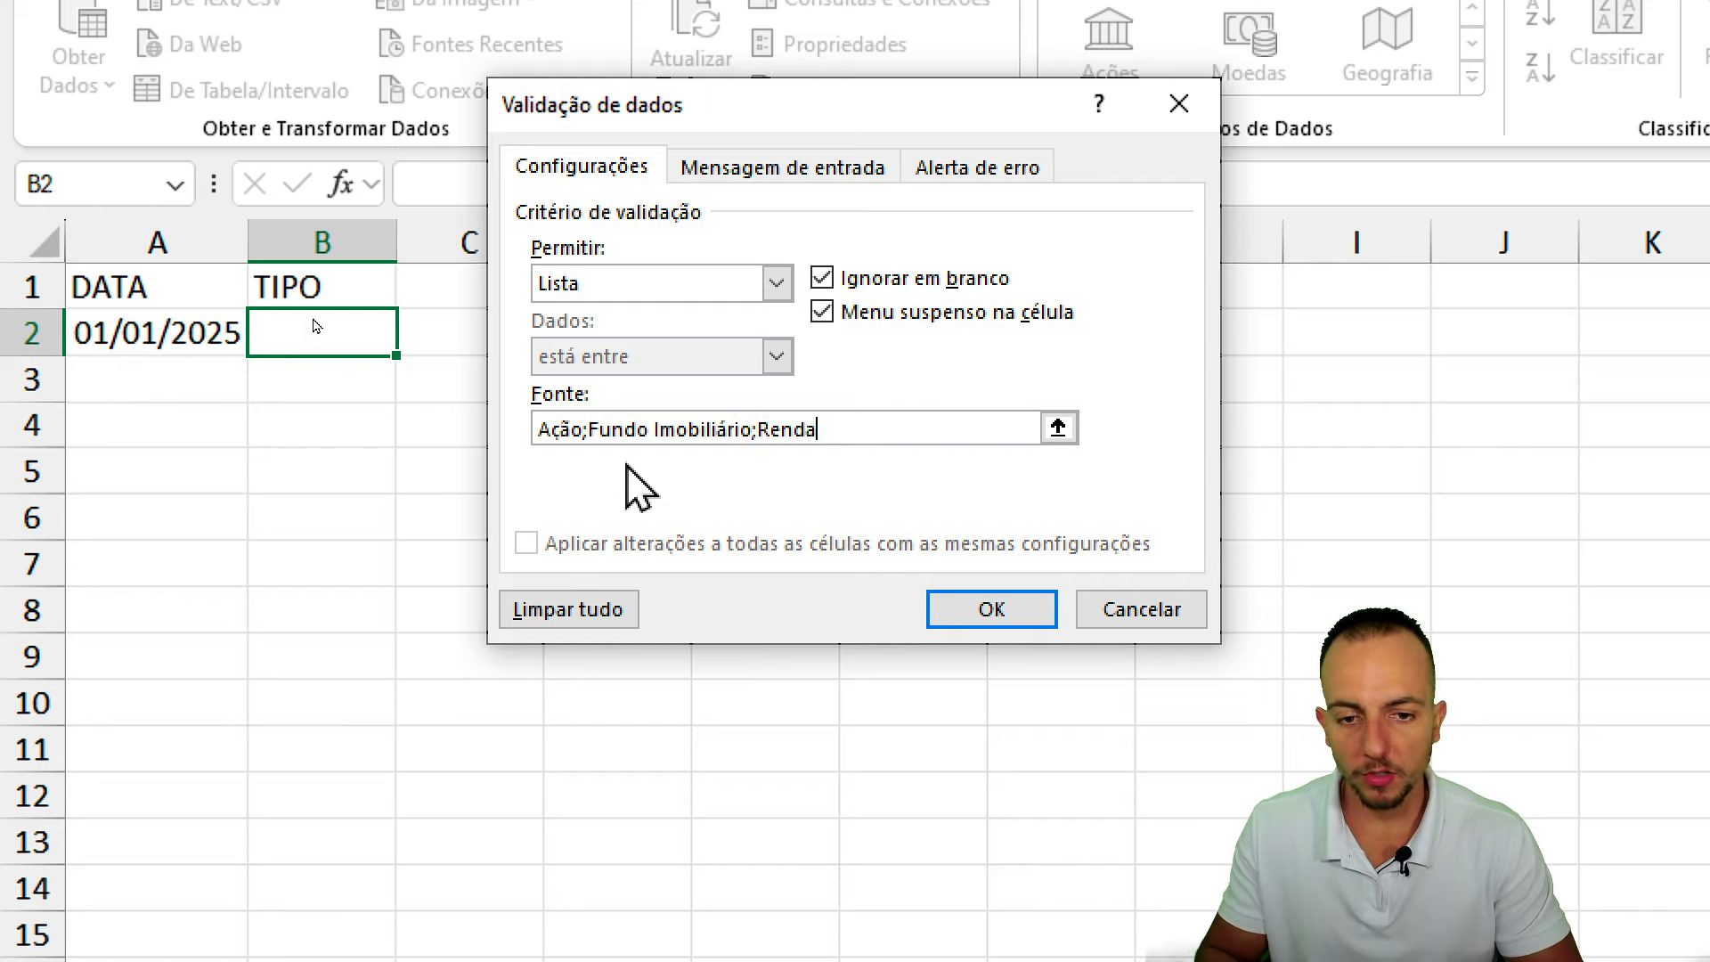
text( Fixa;Re)
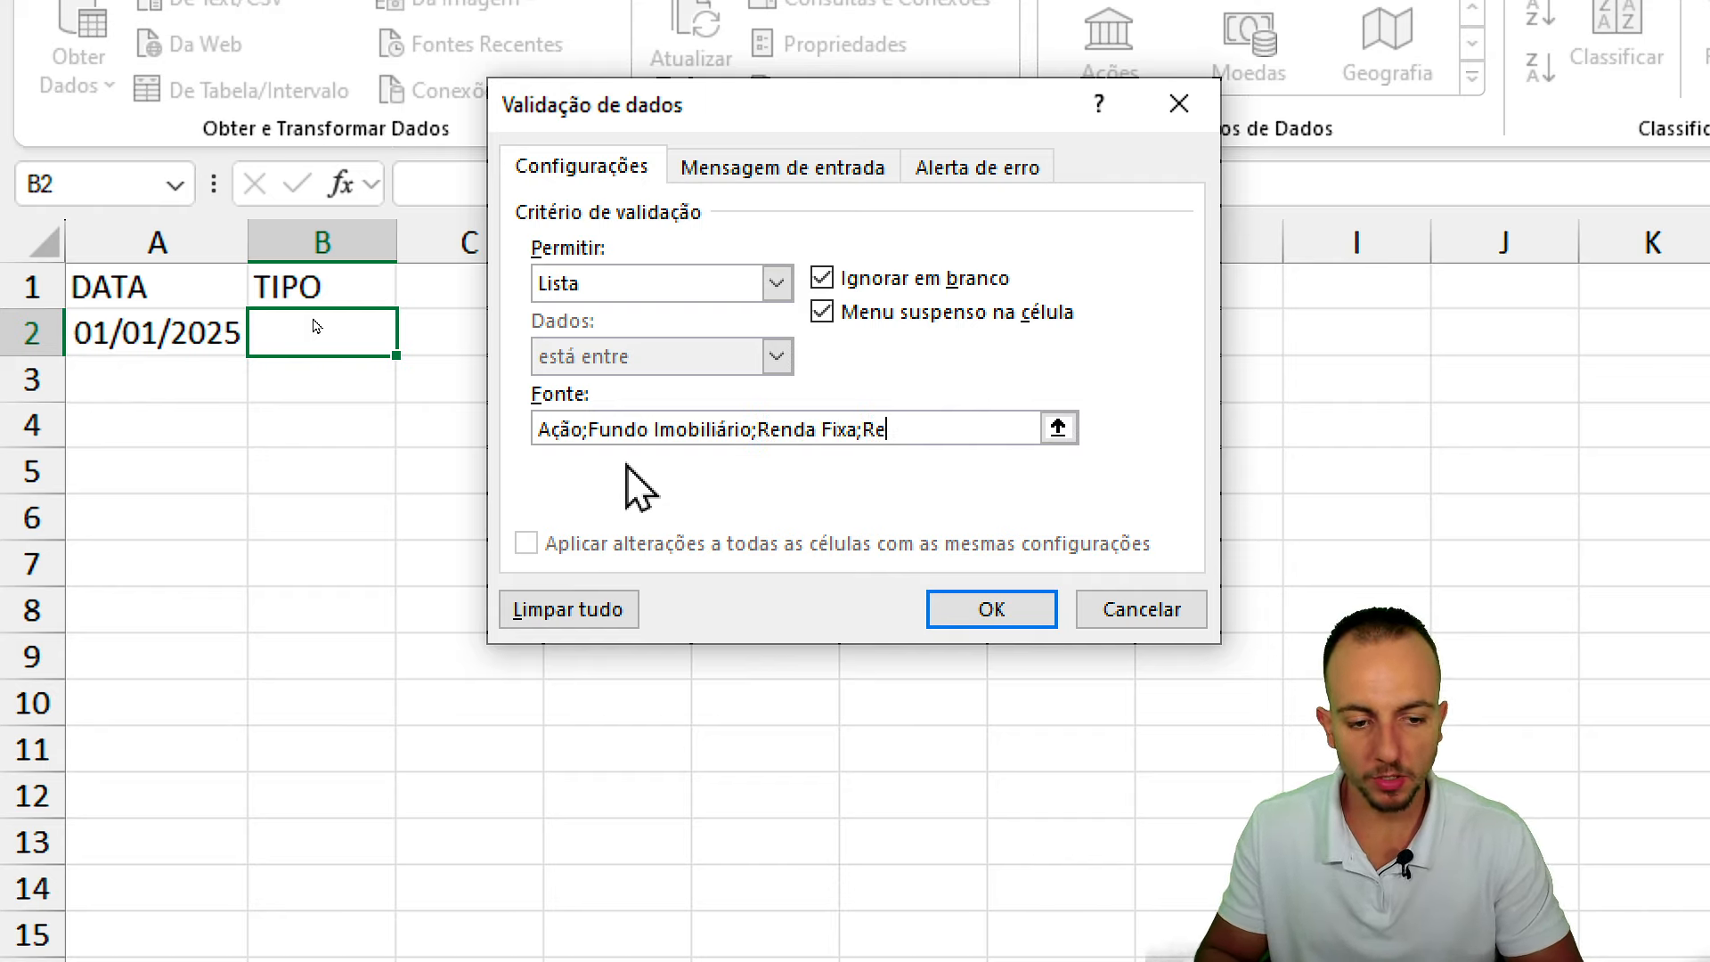
text(nda Variável;)
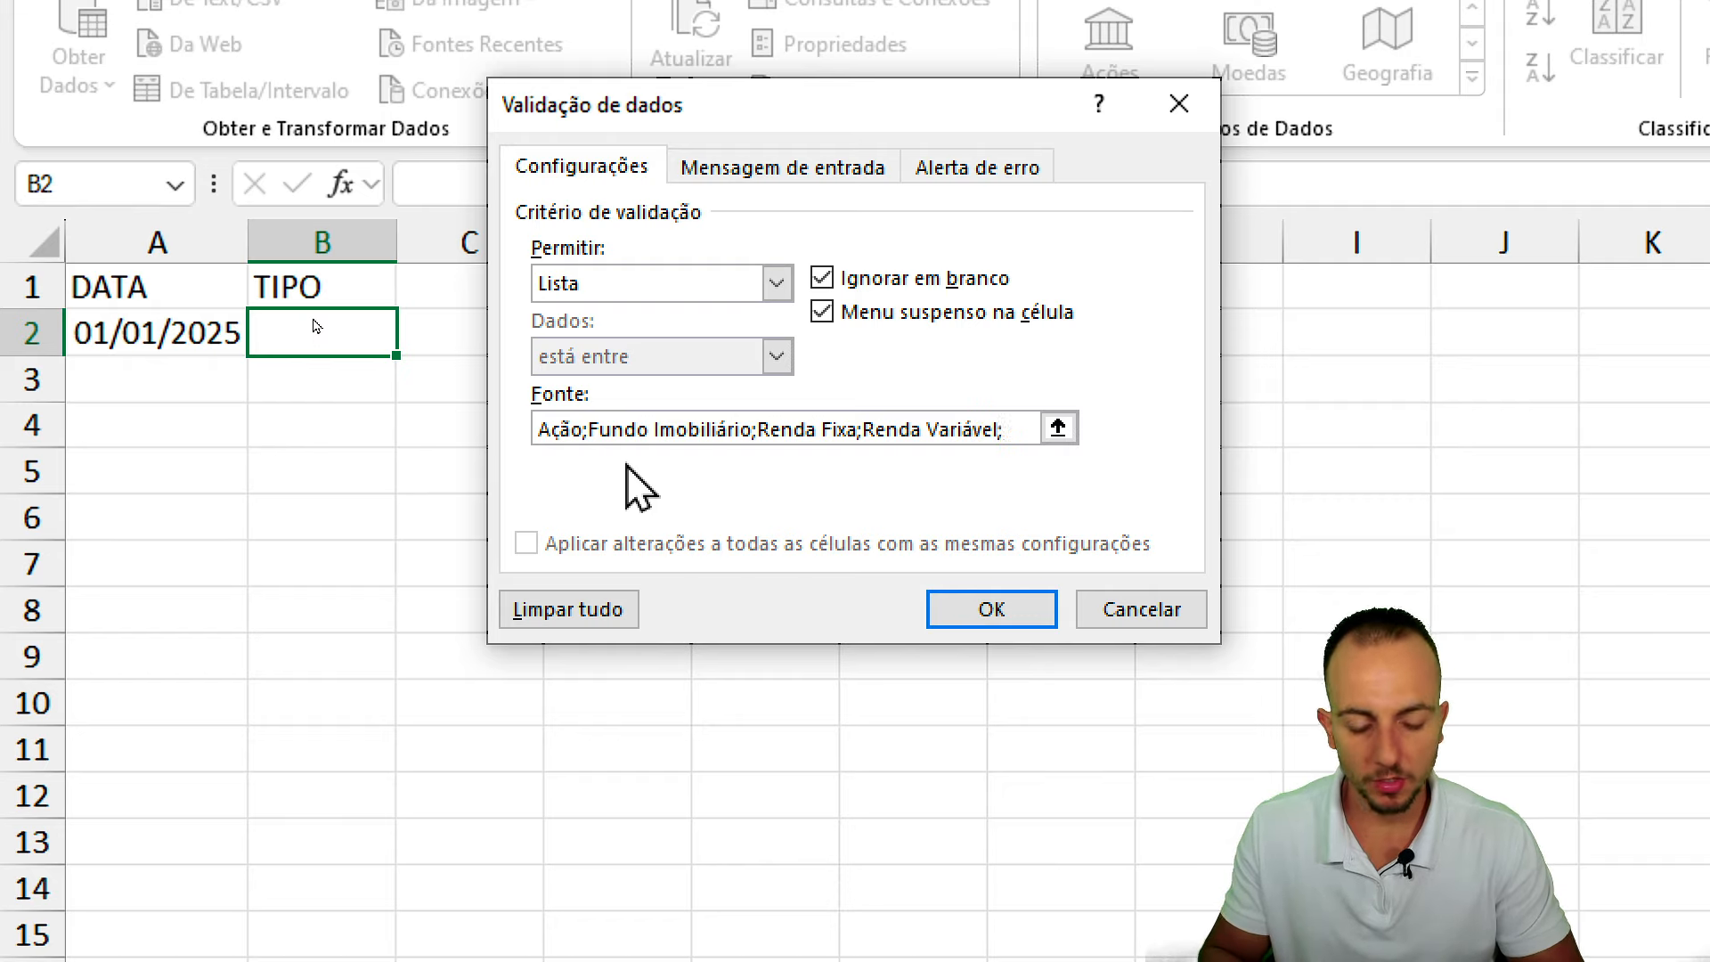
text(Dividendo;123)
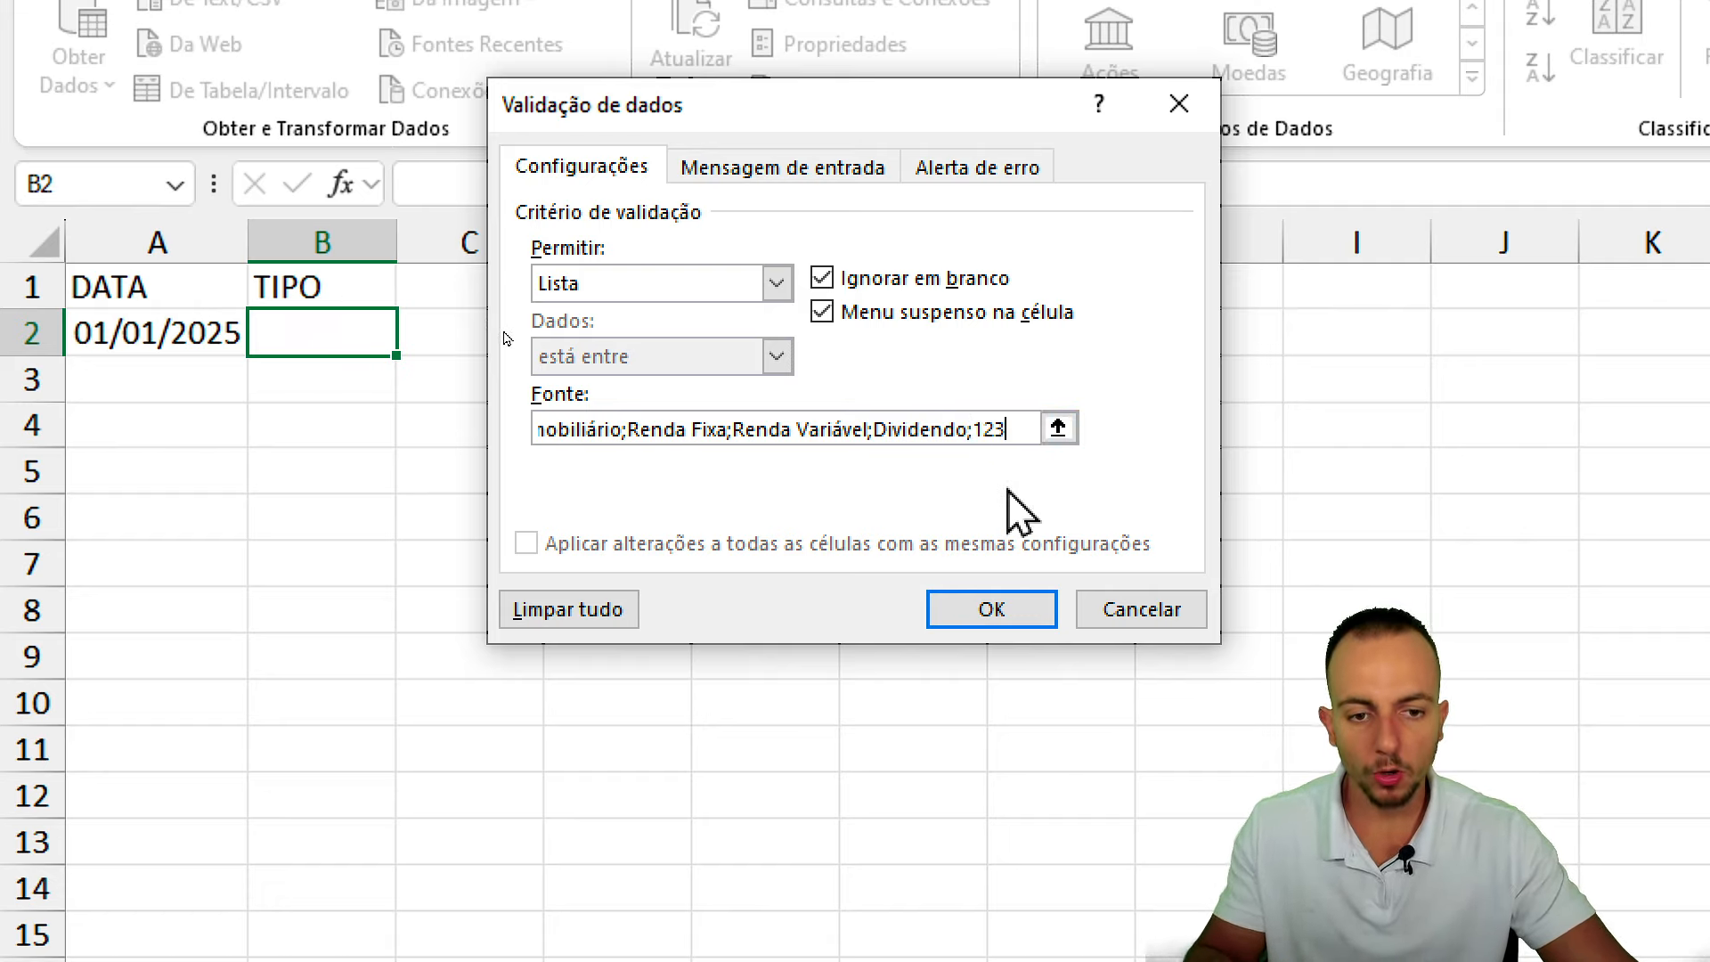
key(BackSpace)
key(BackSpace)
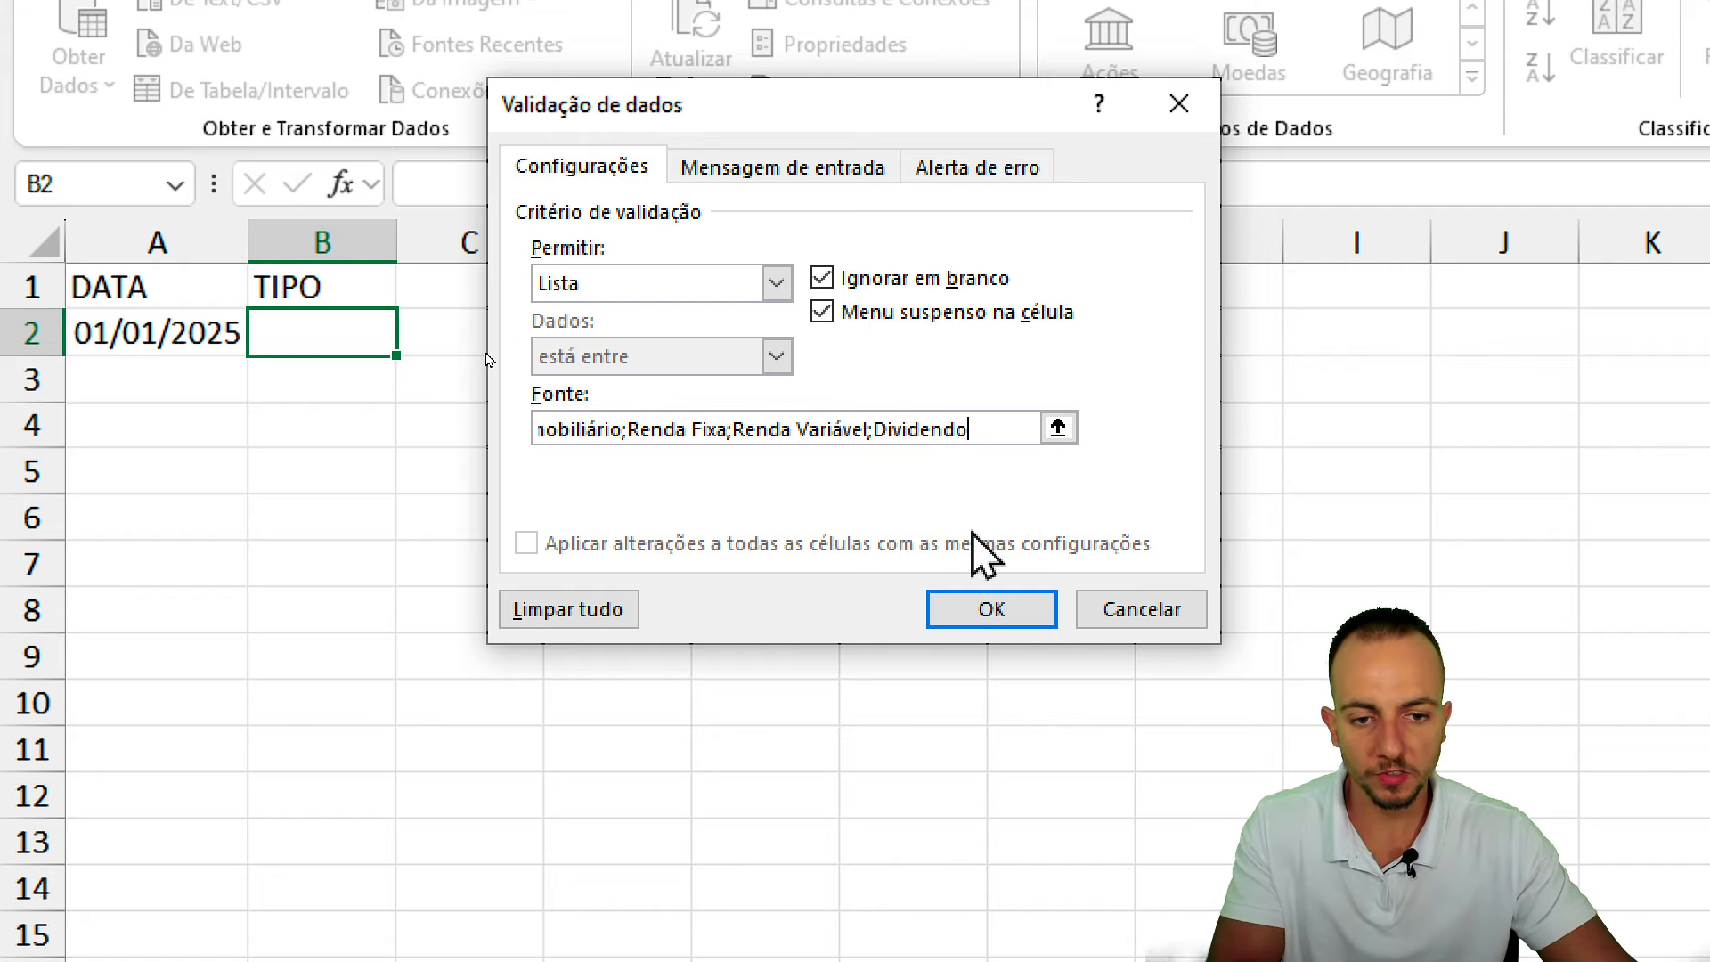
click(966, 609)
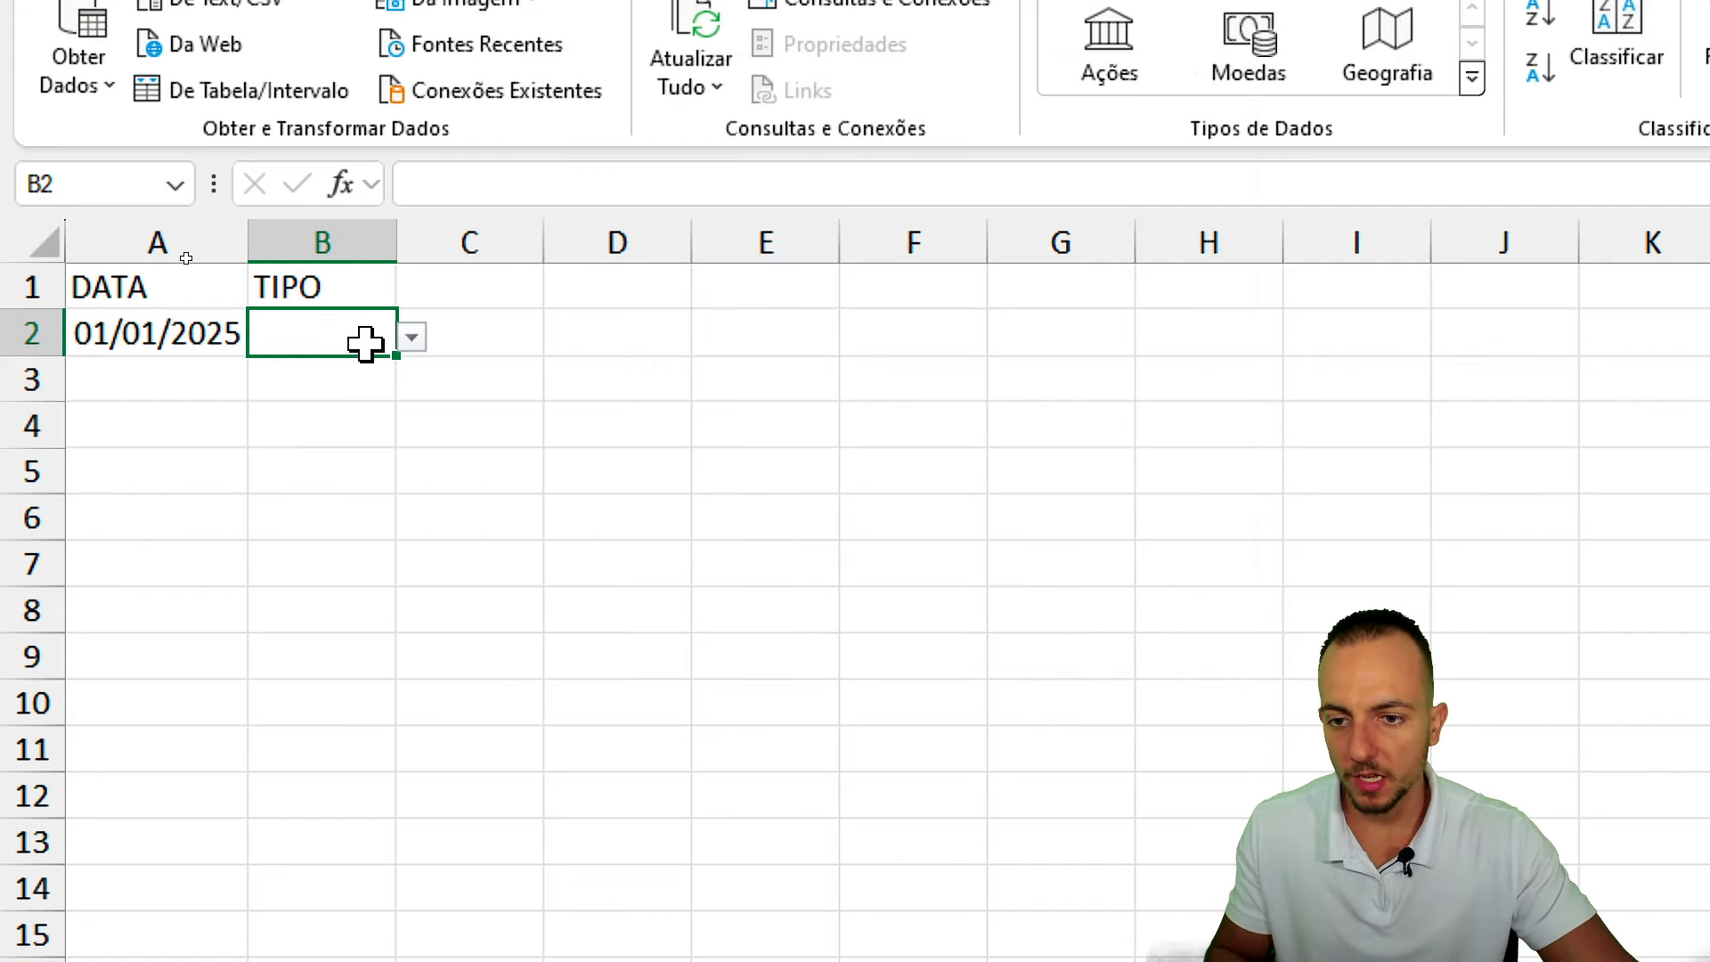
Test the B2 dropdown with Fundo Imobiliário and Renda Variável, and leave Fundo Imobiliário selected.
click(412, 337)
click(392, 398)
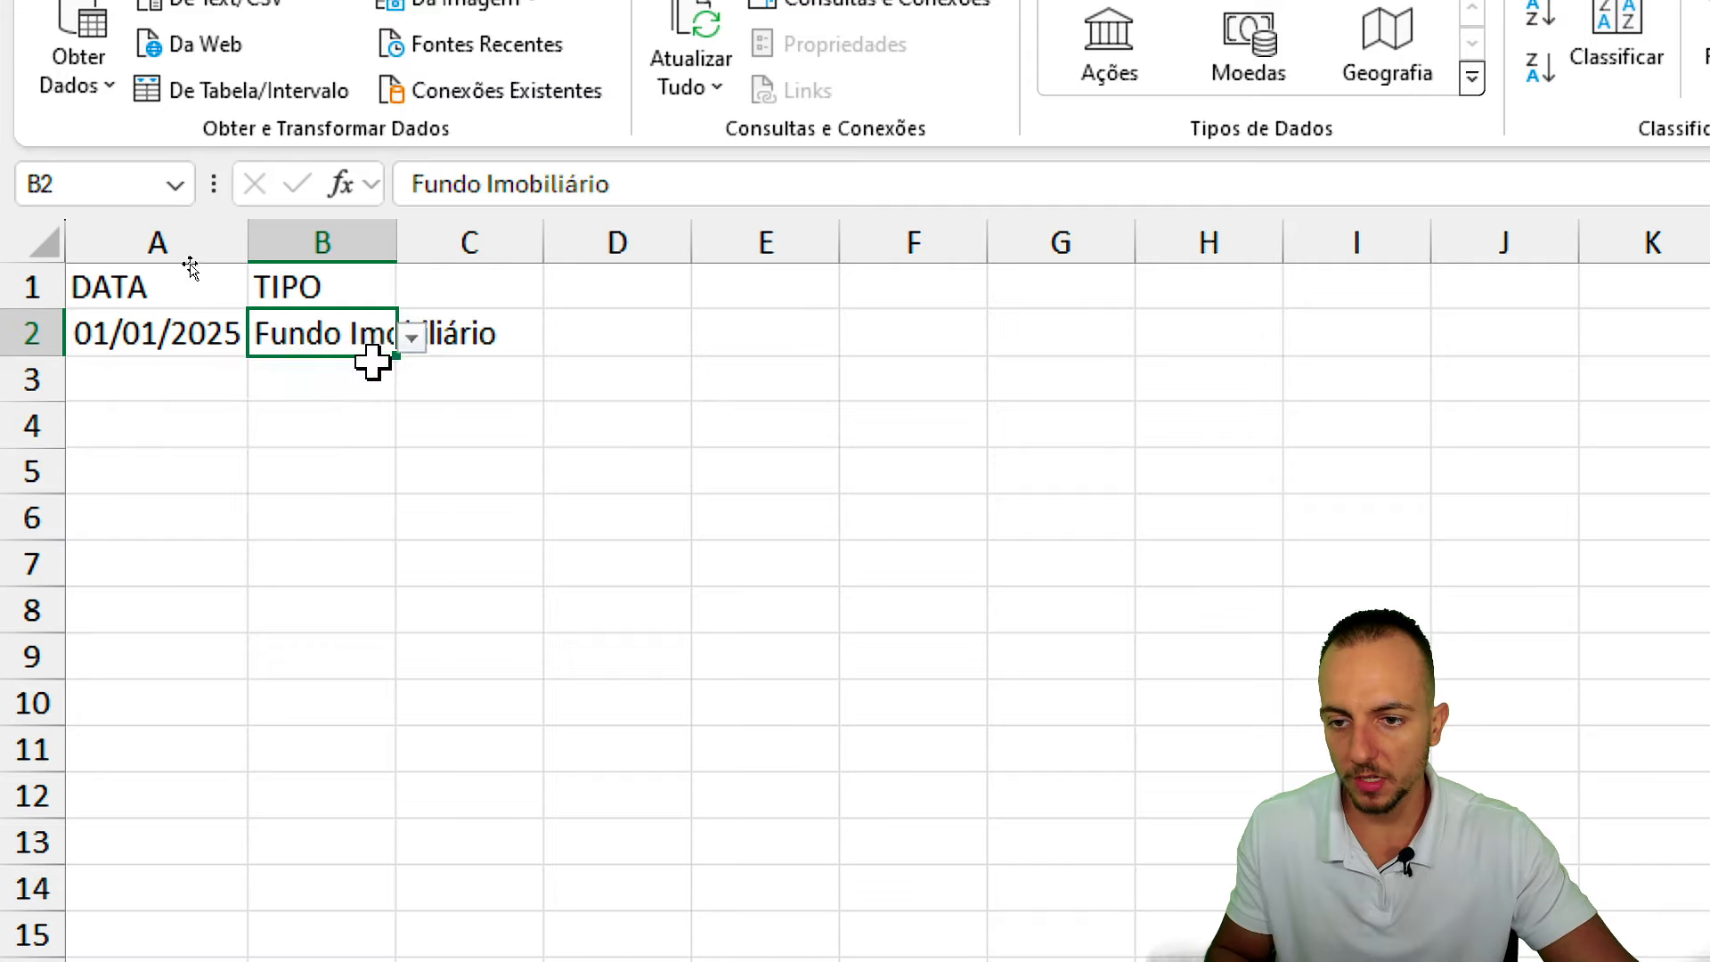
click(412, 337)
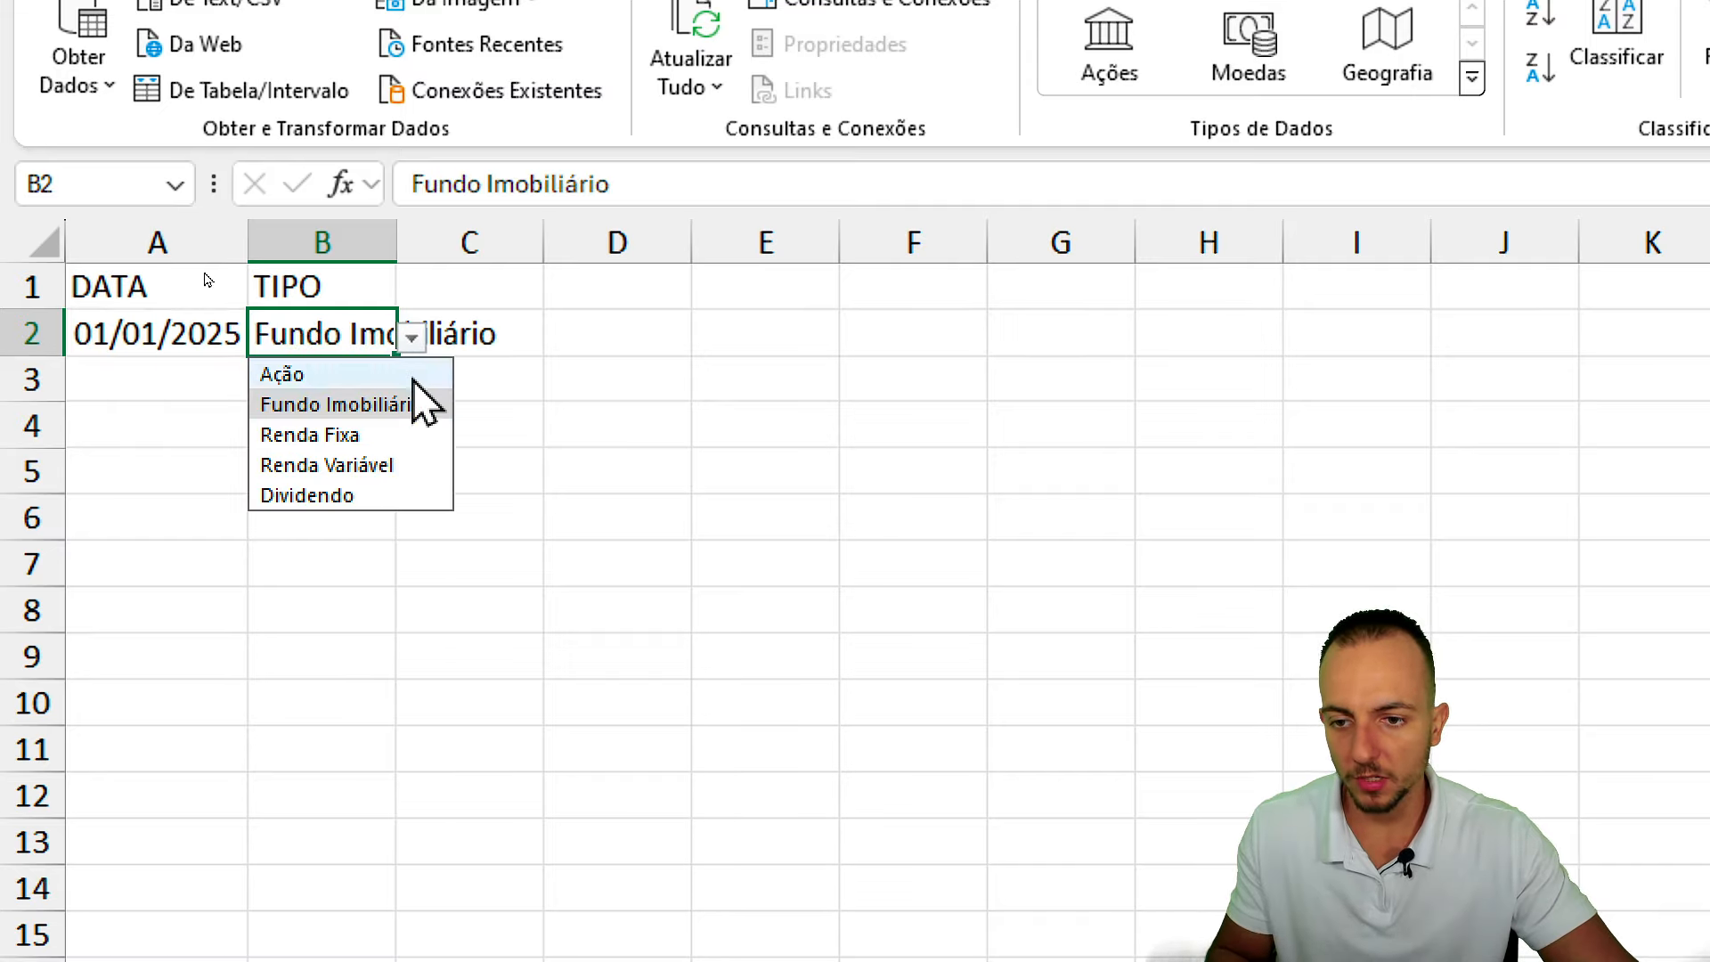
click(333, 464)
click(412, 338)
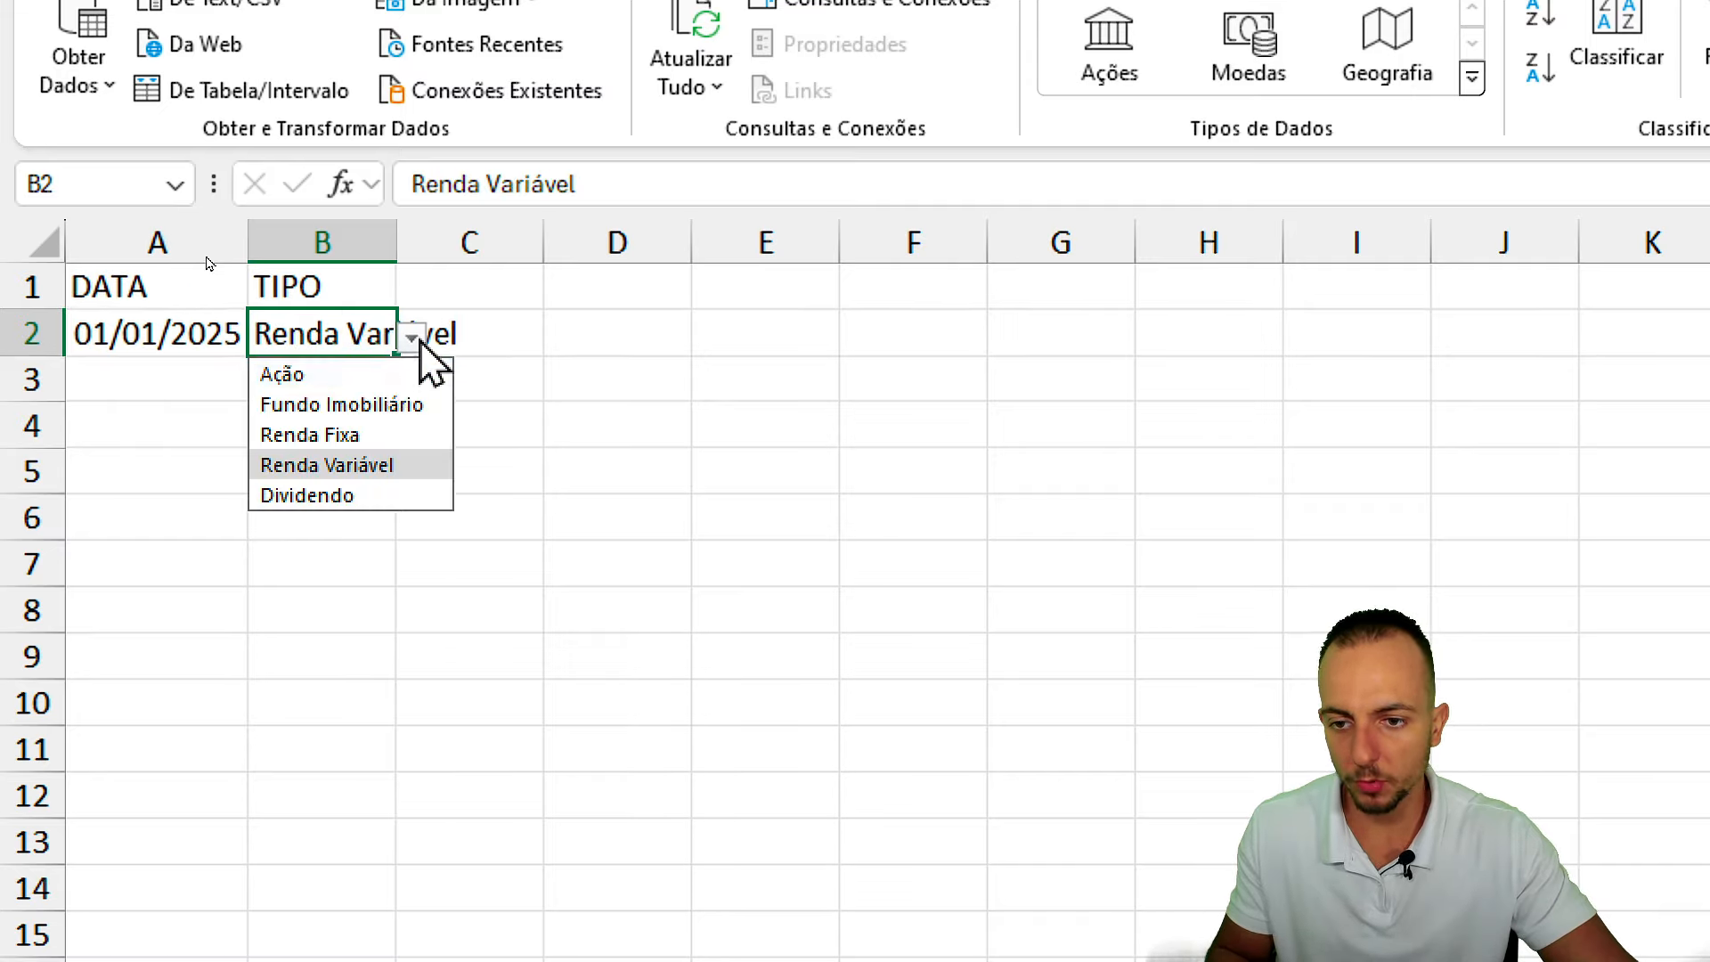
click(350, 406)
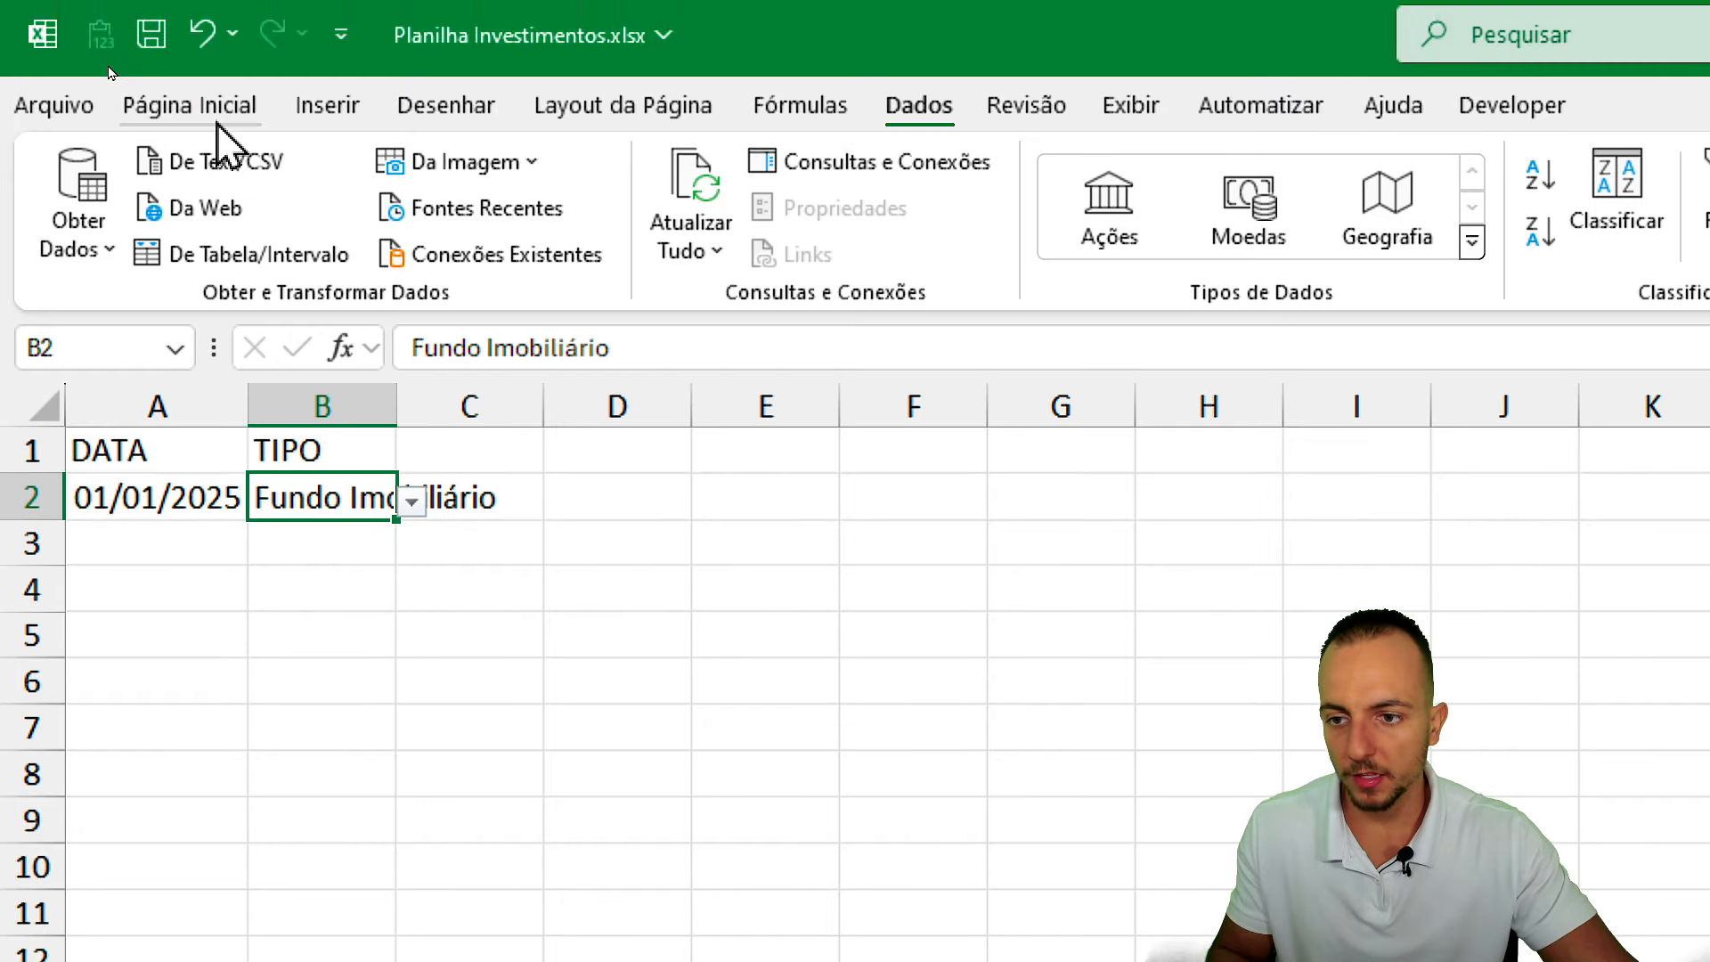
click(210, 109)
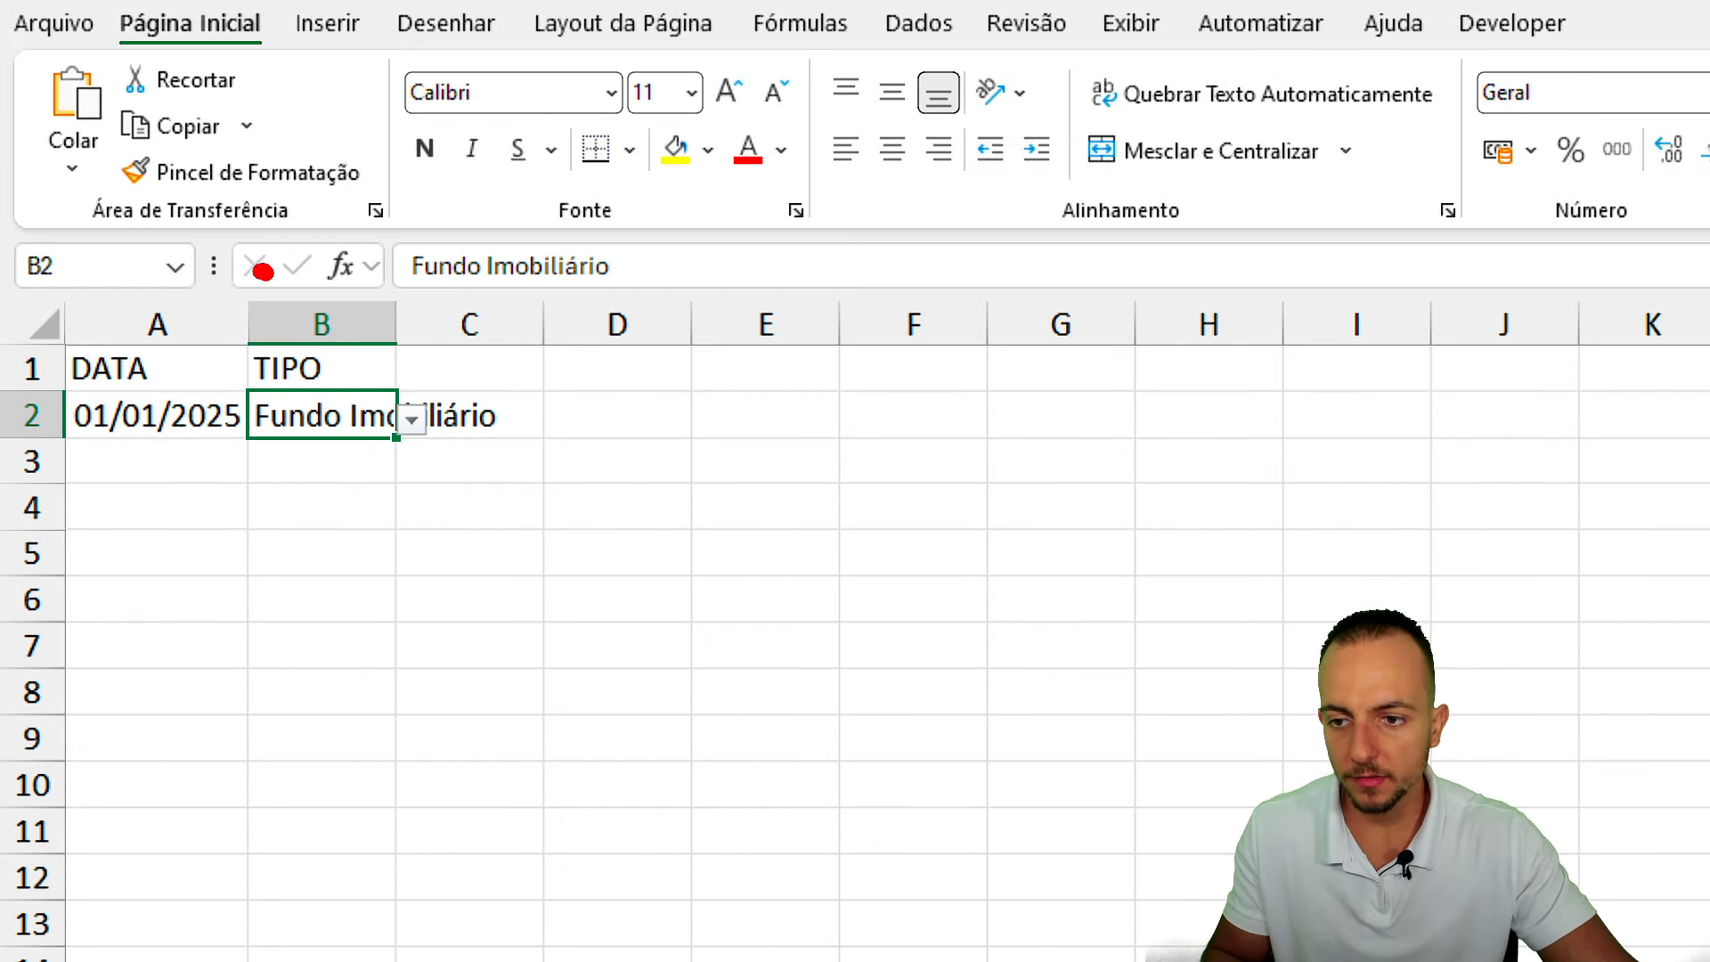
drag(262, 270, 267, 272)
drag(405, 233, 236, 234)
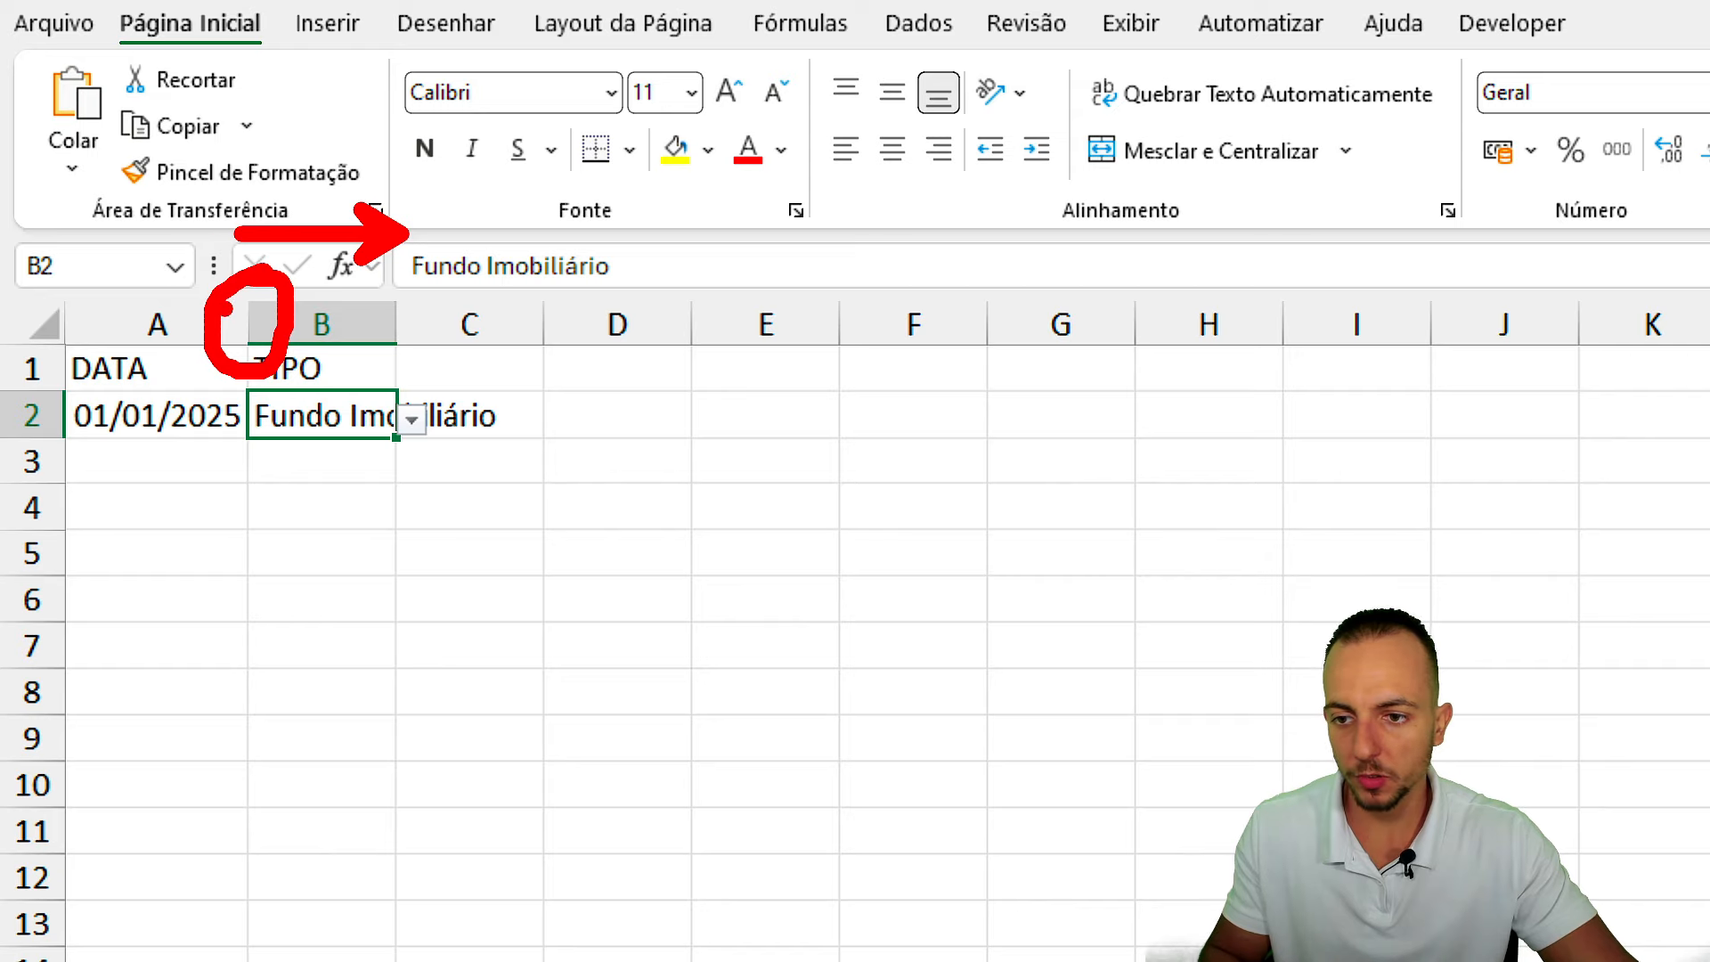
Widen columns A and B so the date and the Fundo Imobiliário text fit inside their cells.
key(Escape)
double_click(252, 309)
drag(414, 309, 557, 312)
Enter the header CÓDIGO in C1 and widen column C.
click(619, 369)
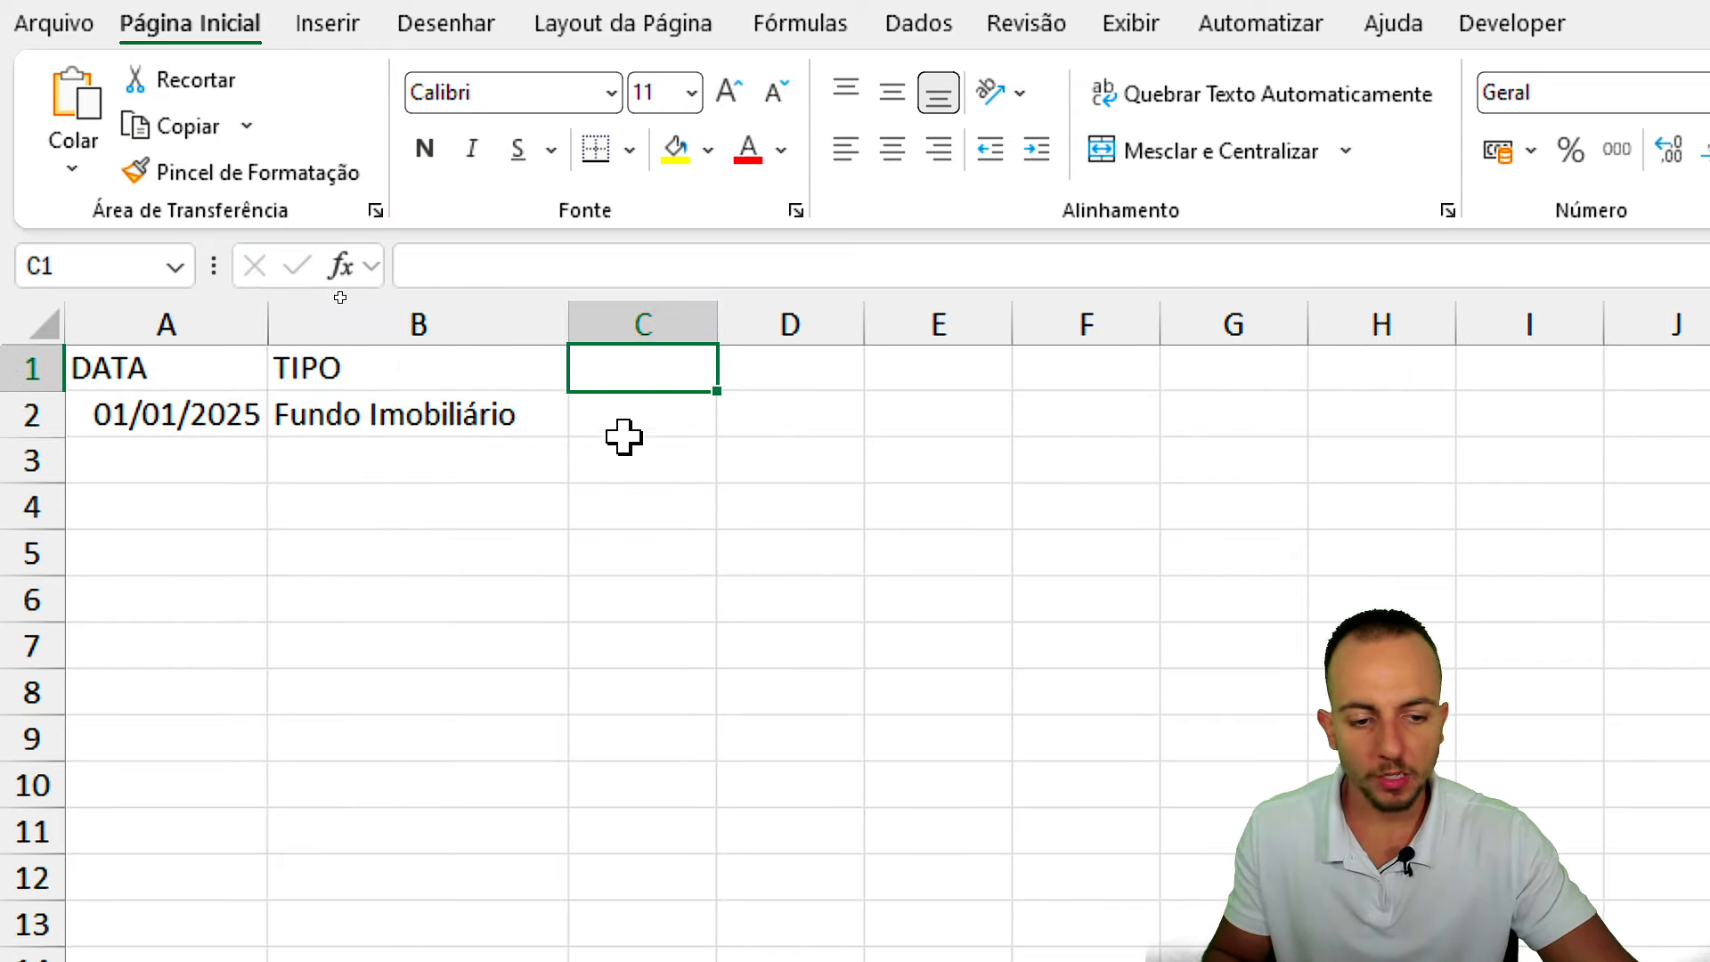
text(código)
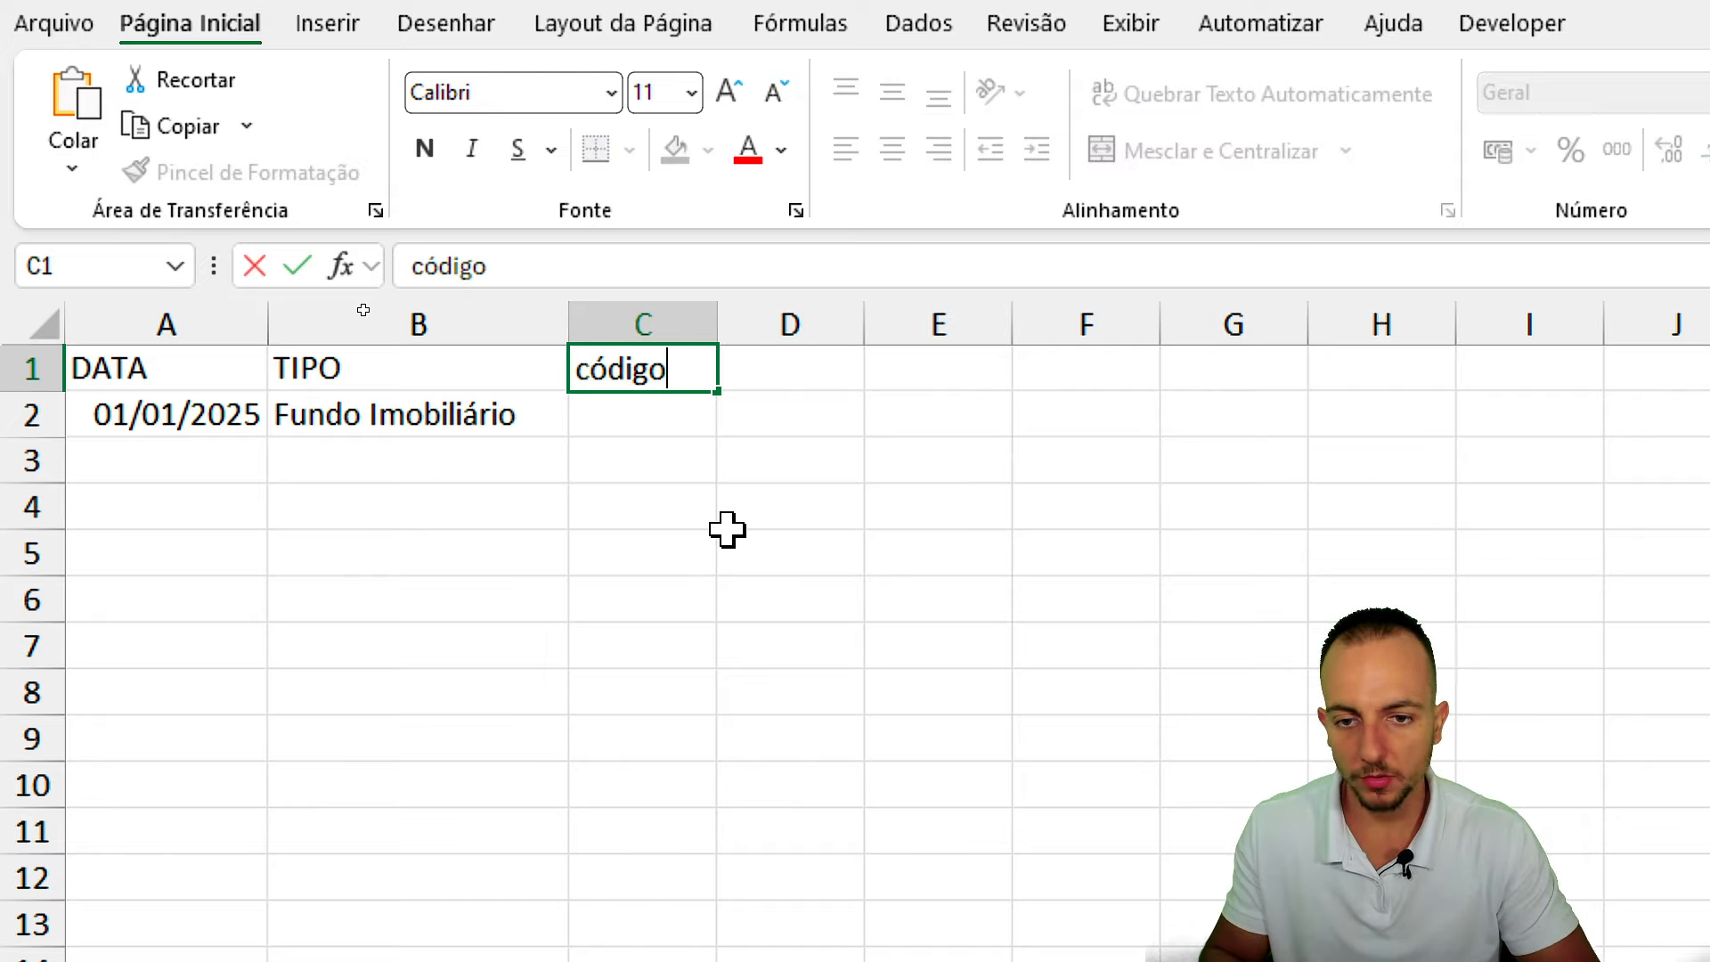
key(Escape)
text(CÓDIGO)
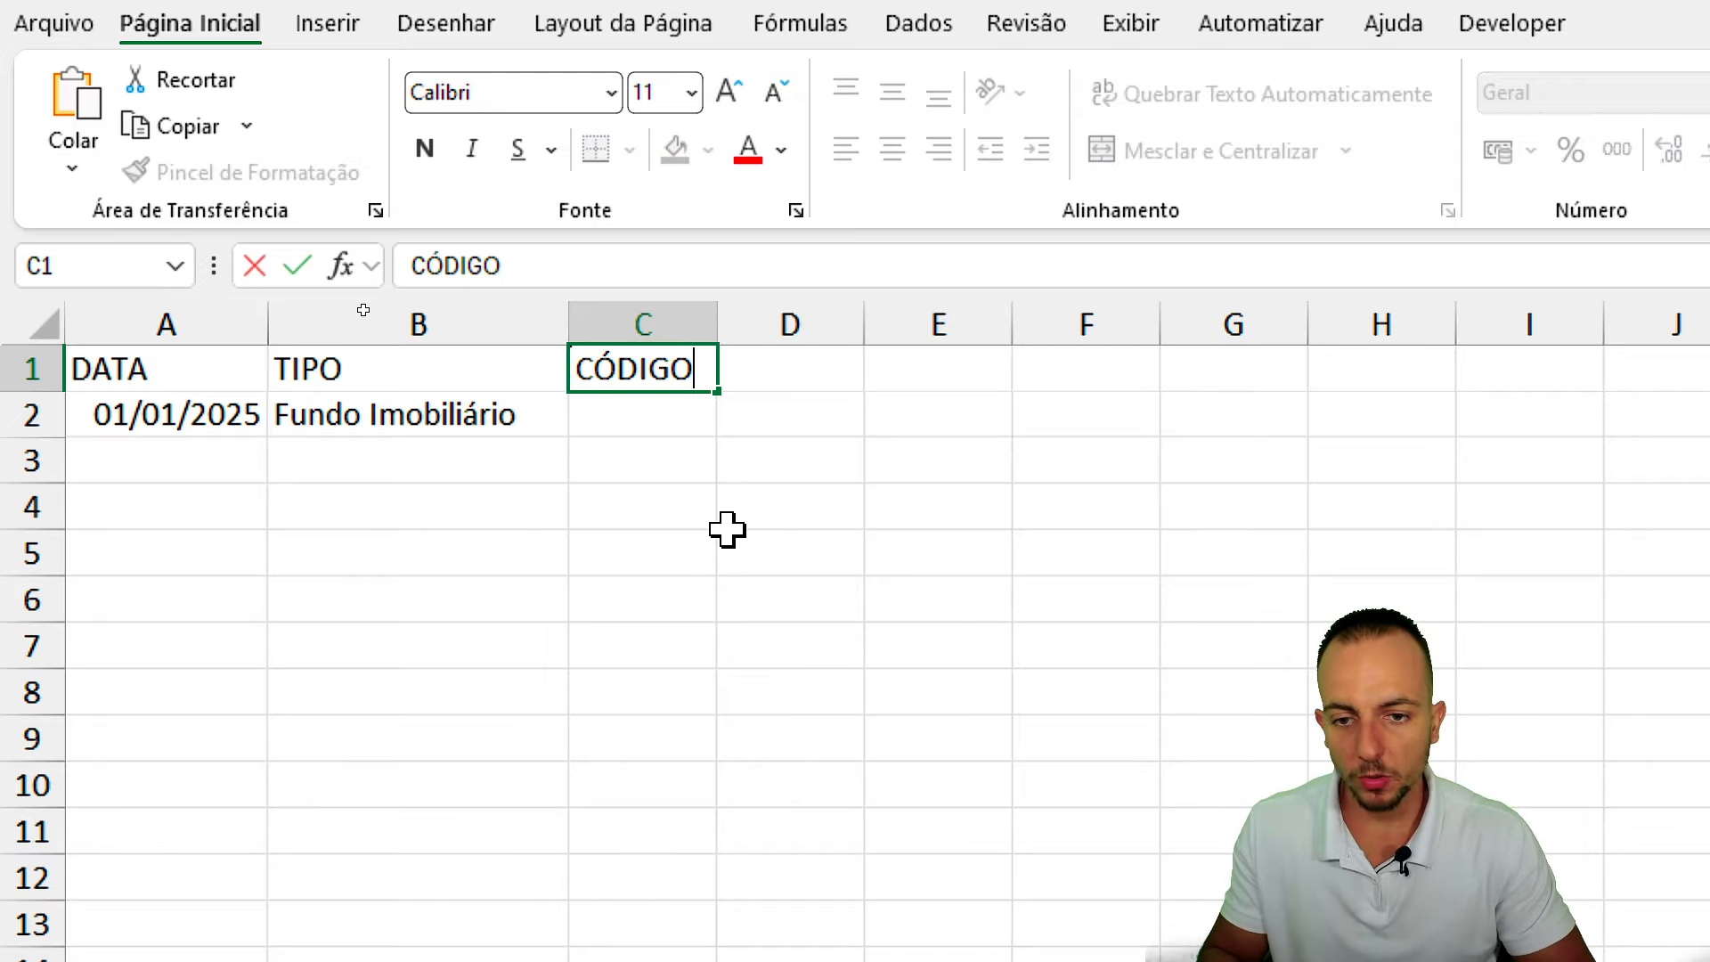
key(Return)
drag(716, 322, 769, 317)
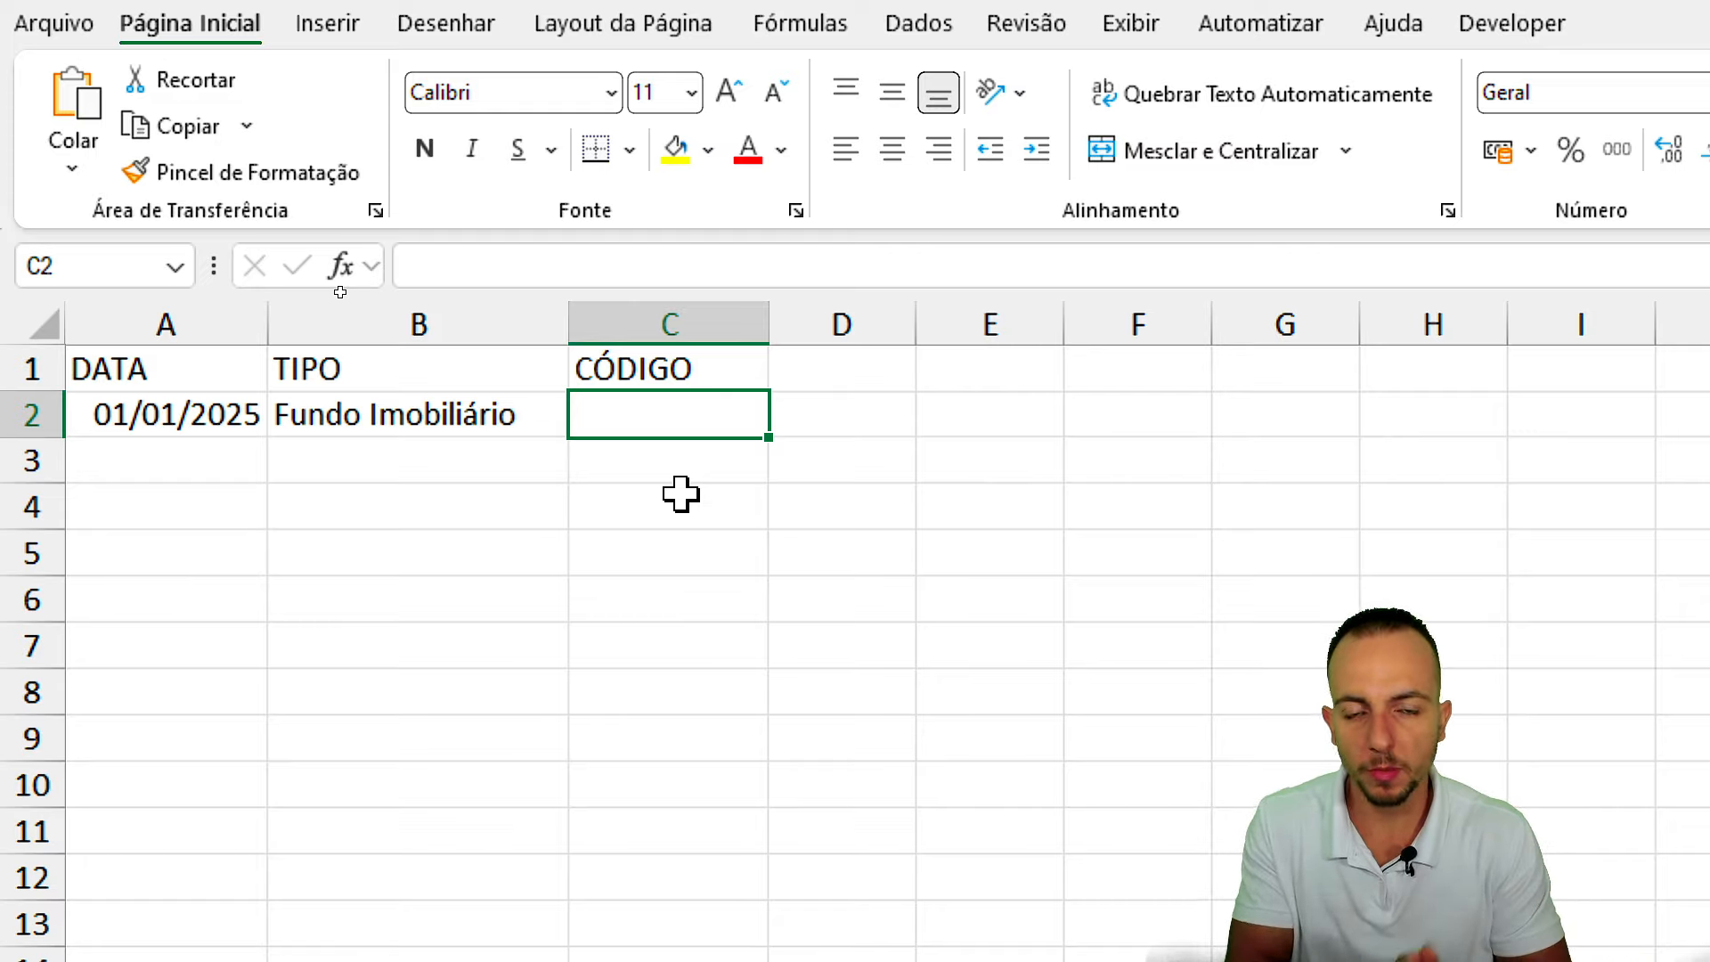
Try Renda Fixa as the type in B2 and set it back to Fundo Imobiliário.
click(503, 426)
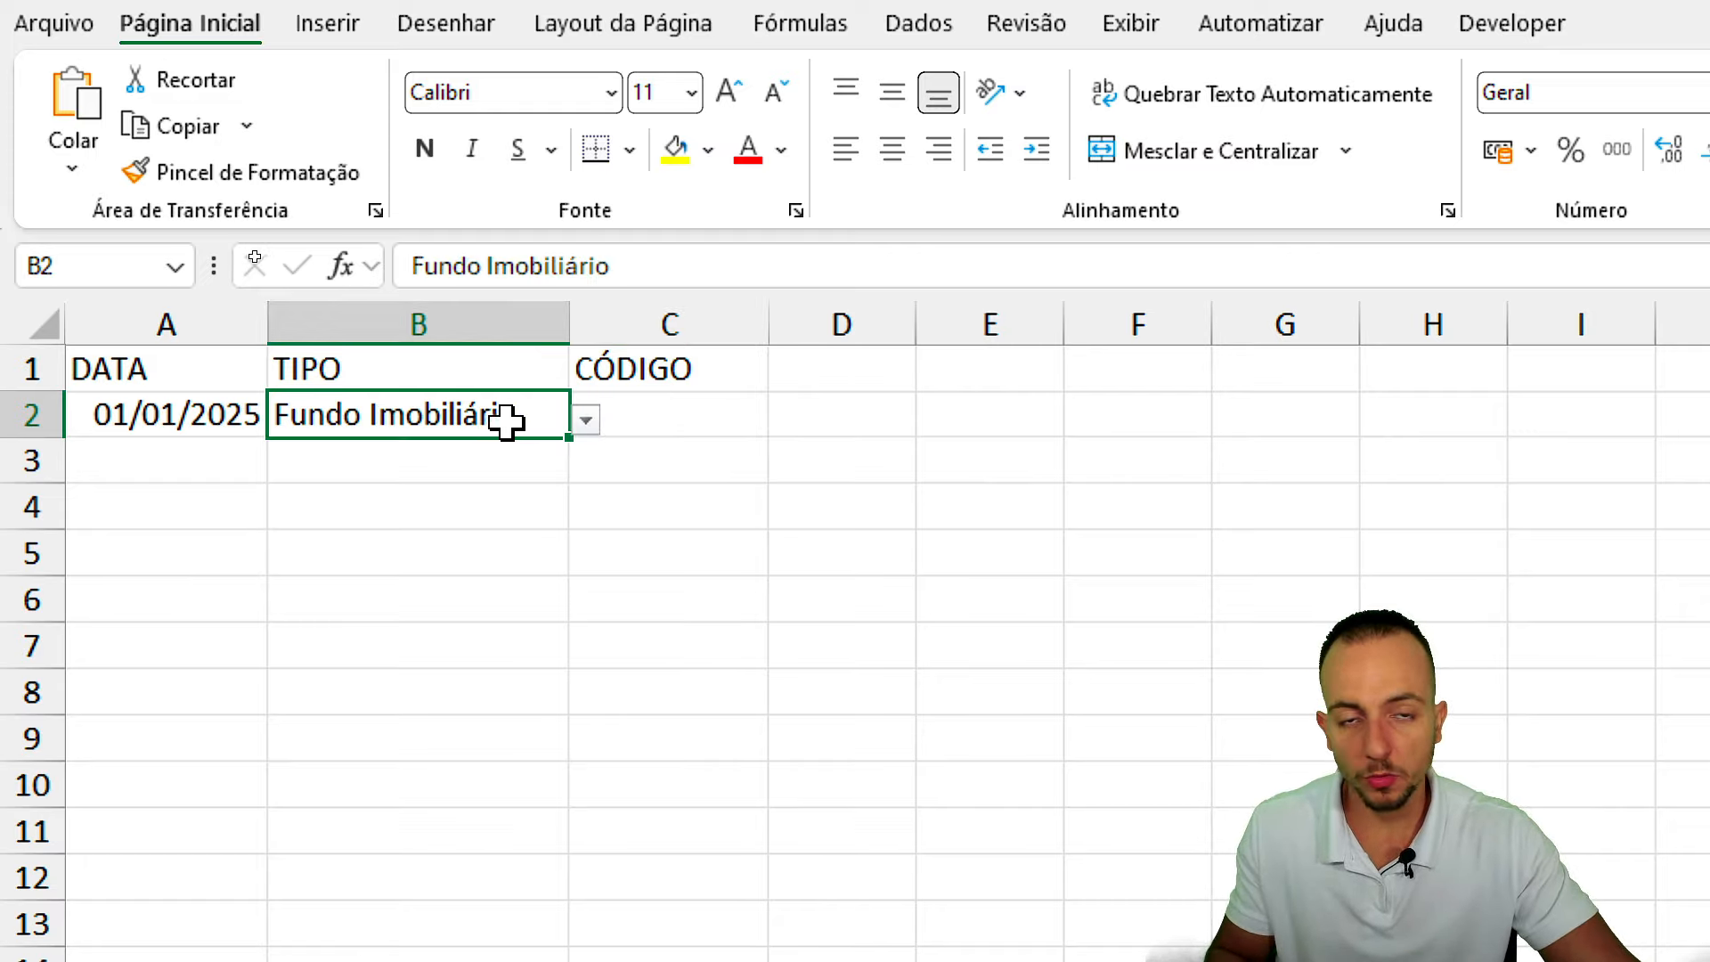
click(585, 420)
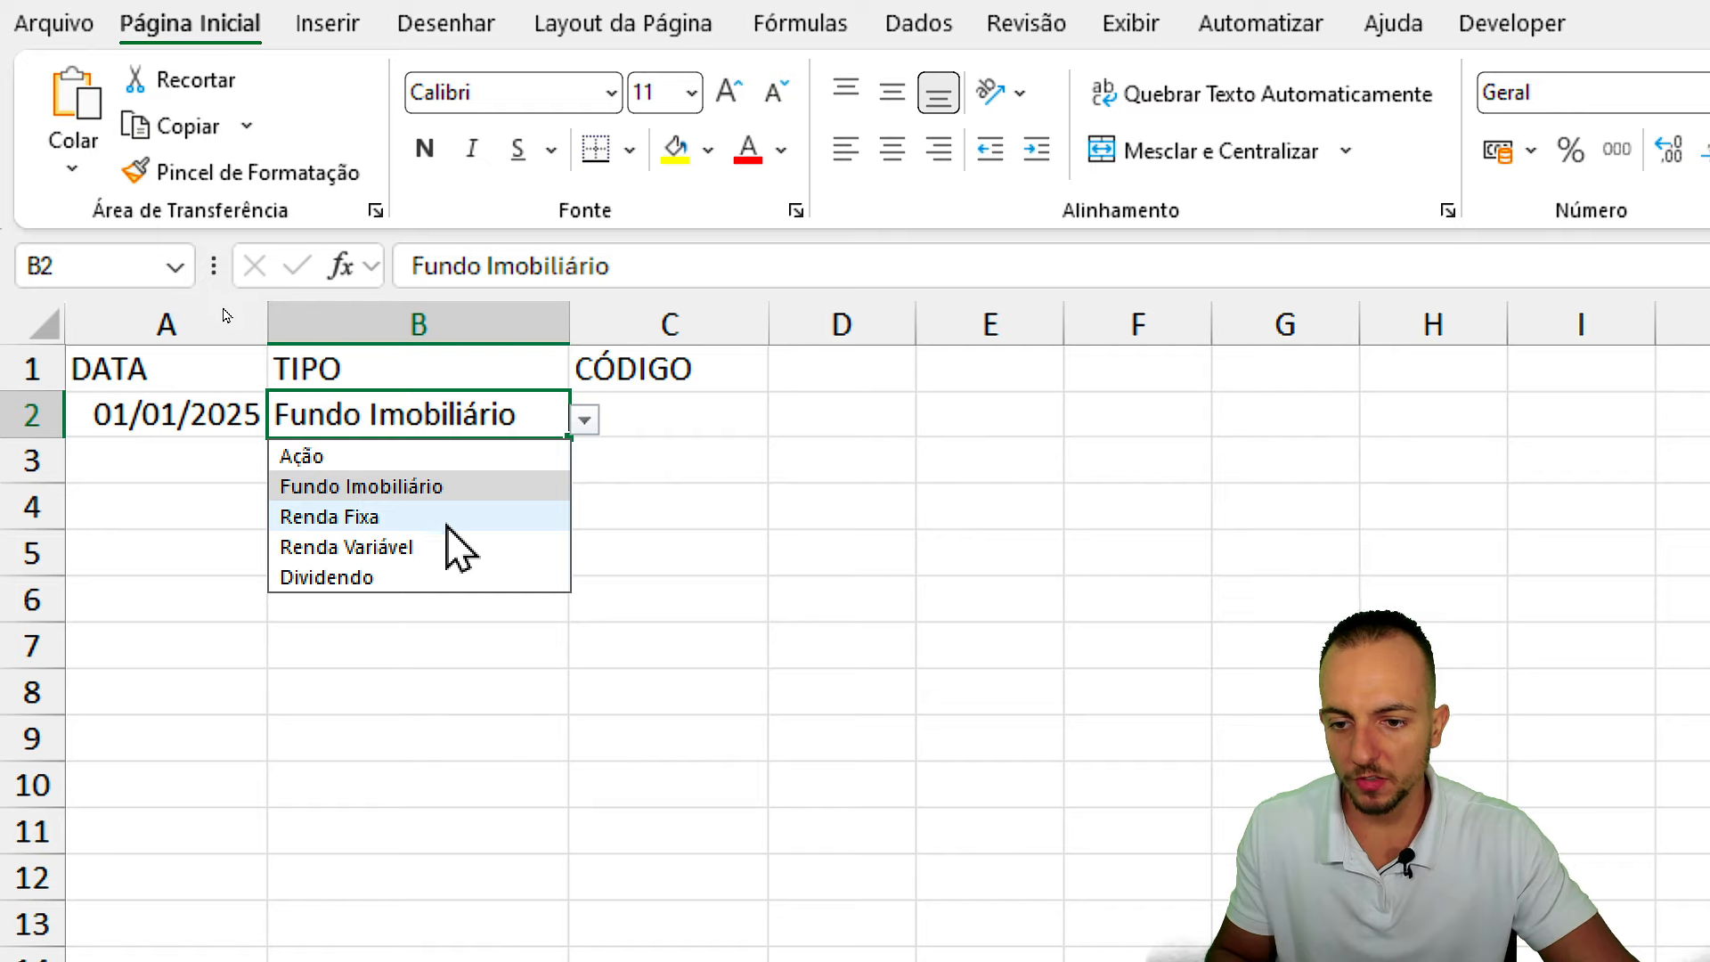
click(447, 521)
click(583, 422)
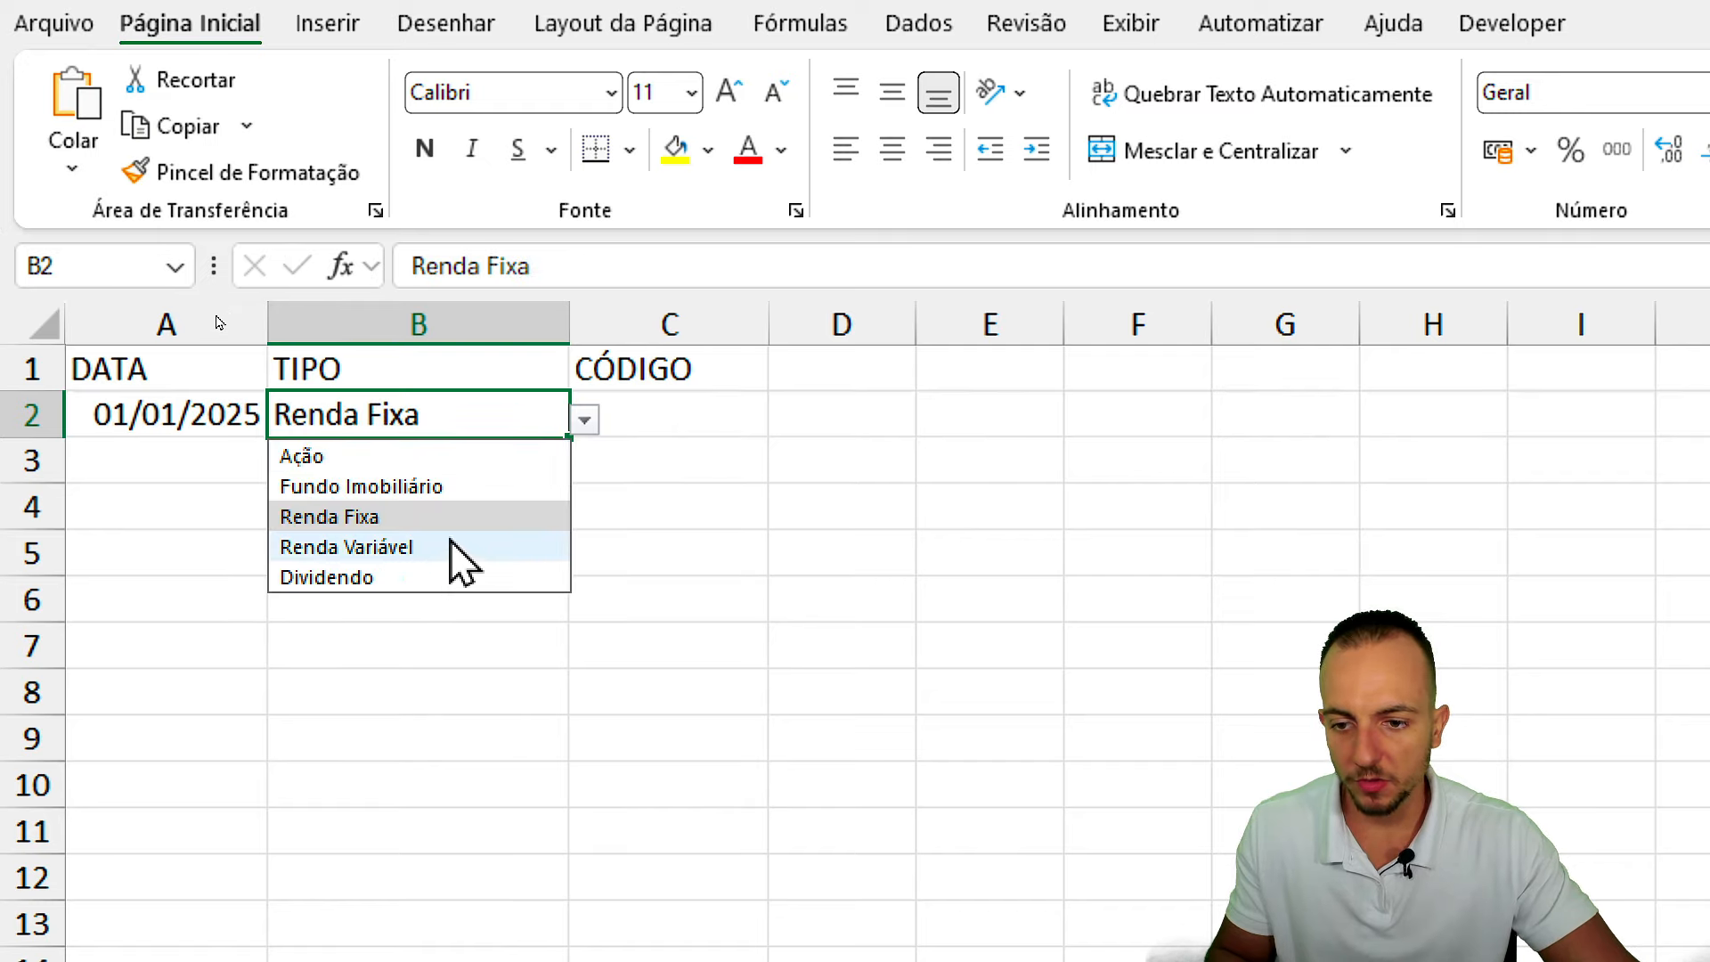
click(464, 487)
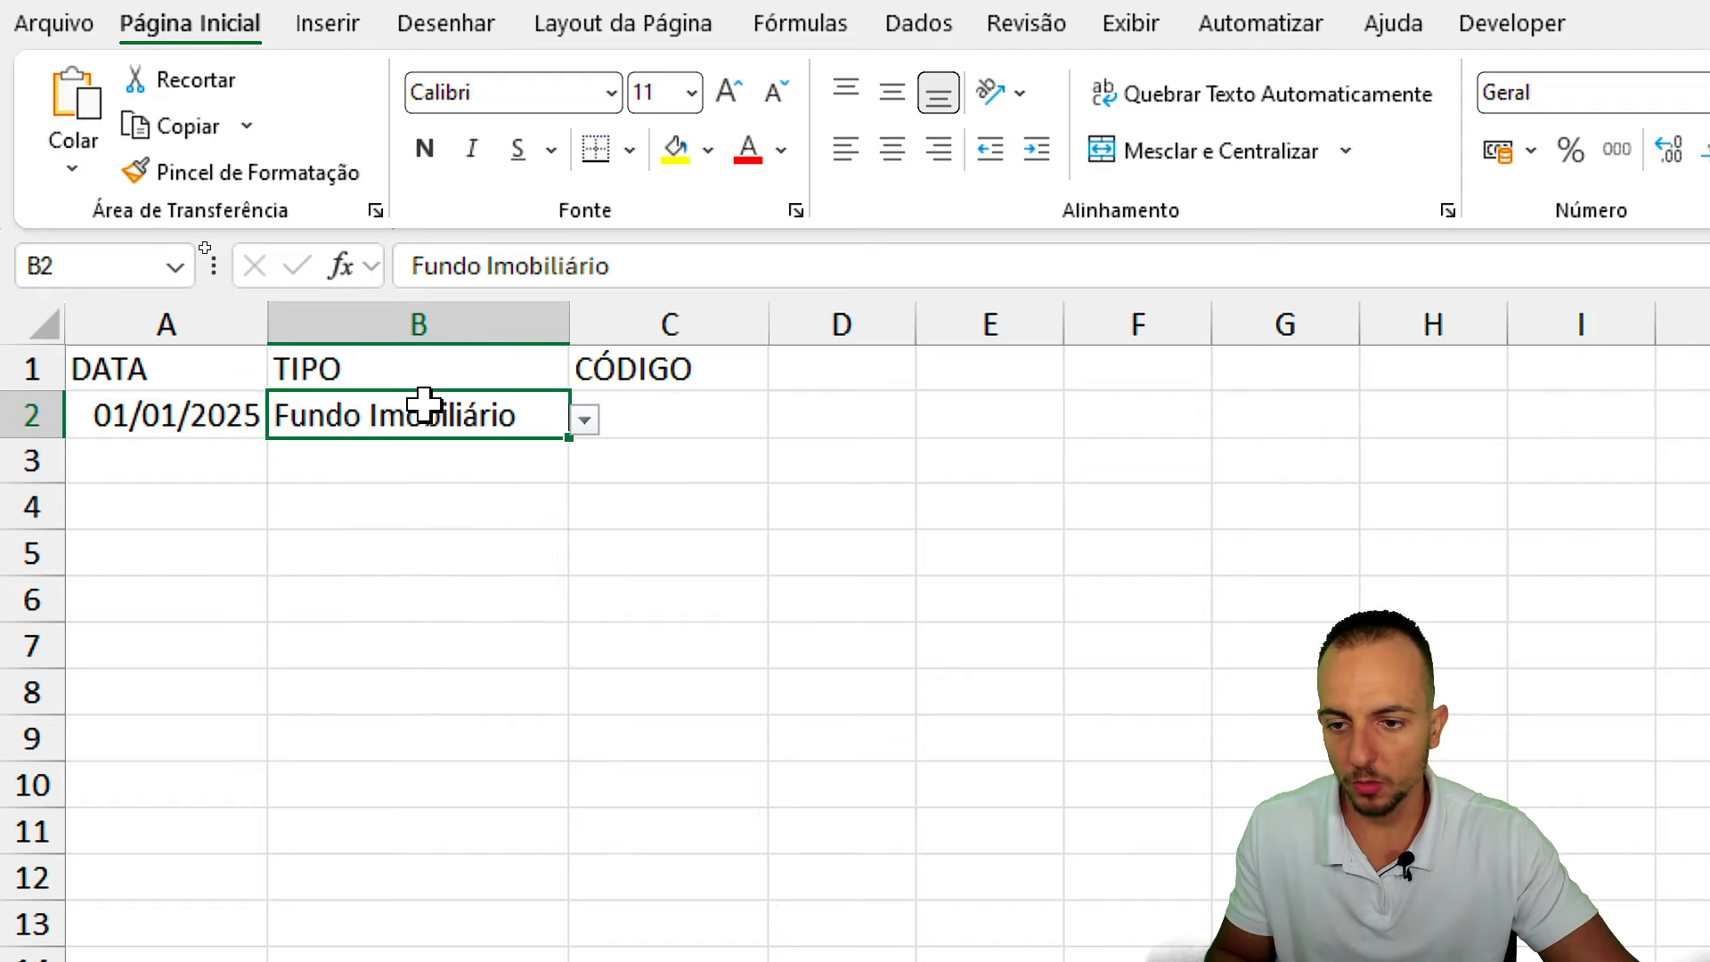
Widen the CÓDIGO column slightly more.
click(659, 415)
drag(769, 326, 783, 330)
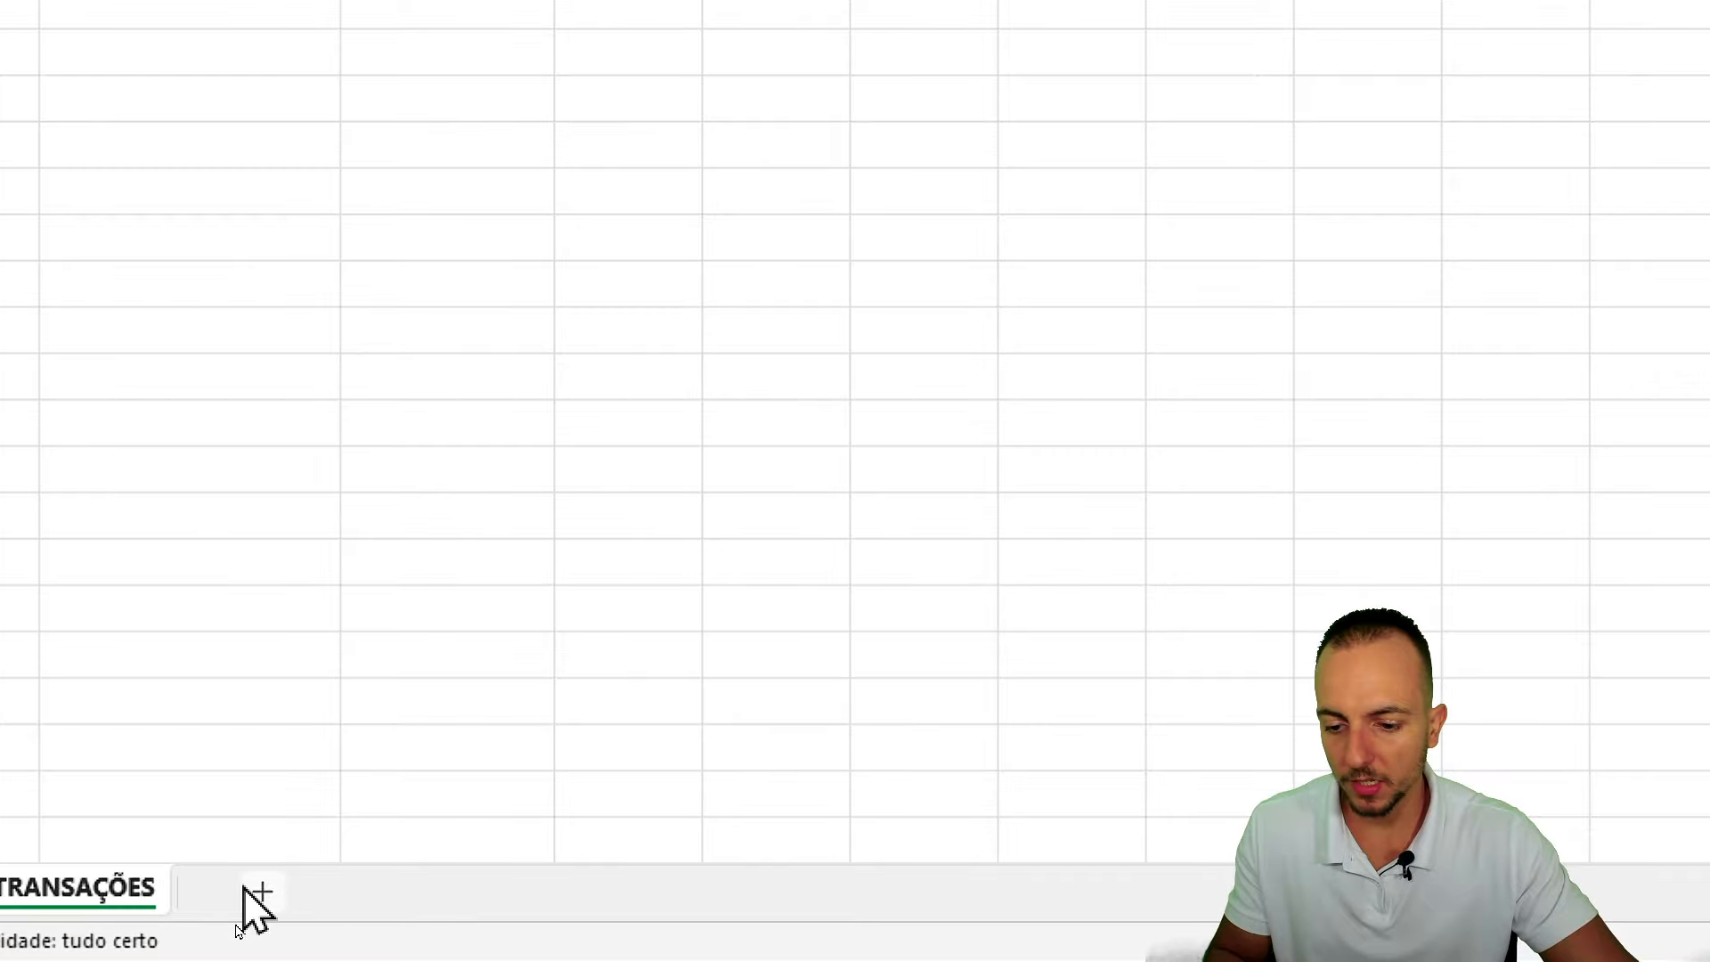
Add a new worksheet after TRANSAÇÕES and name it CADASTRO.
click(249, 891)
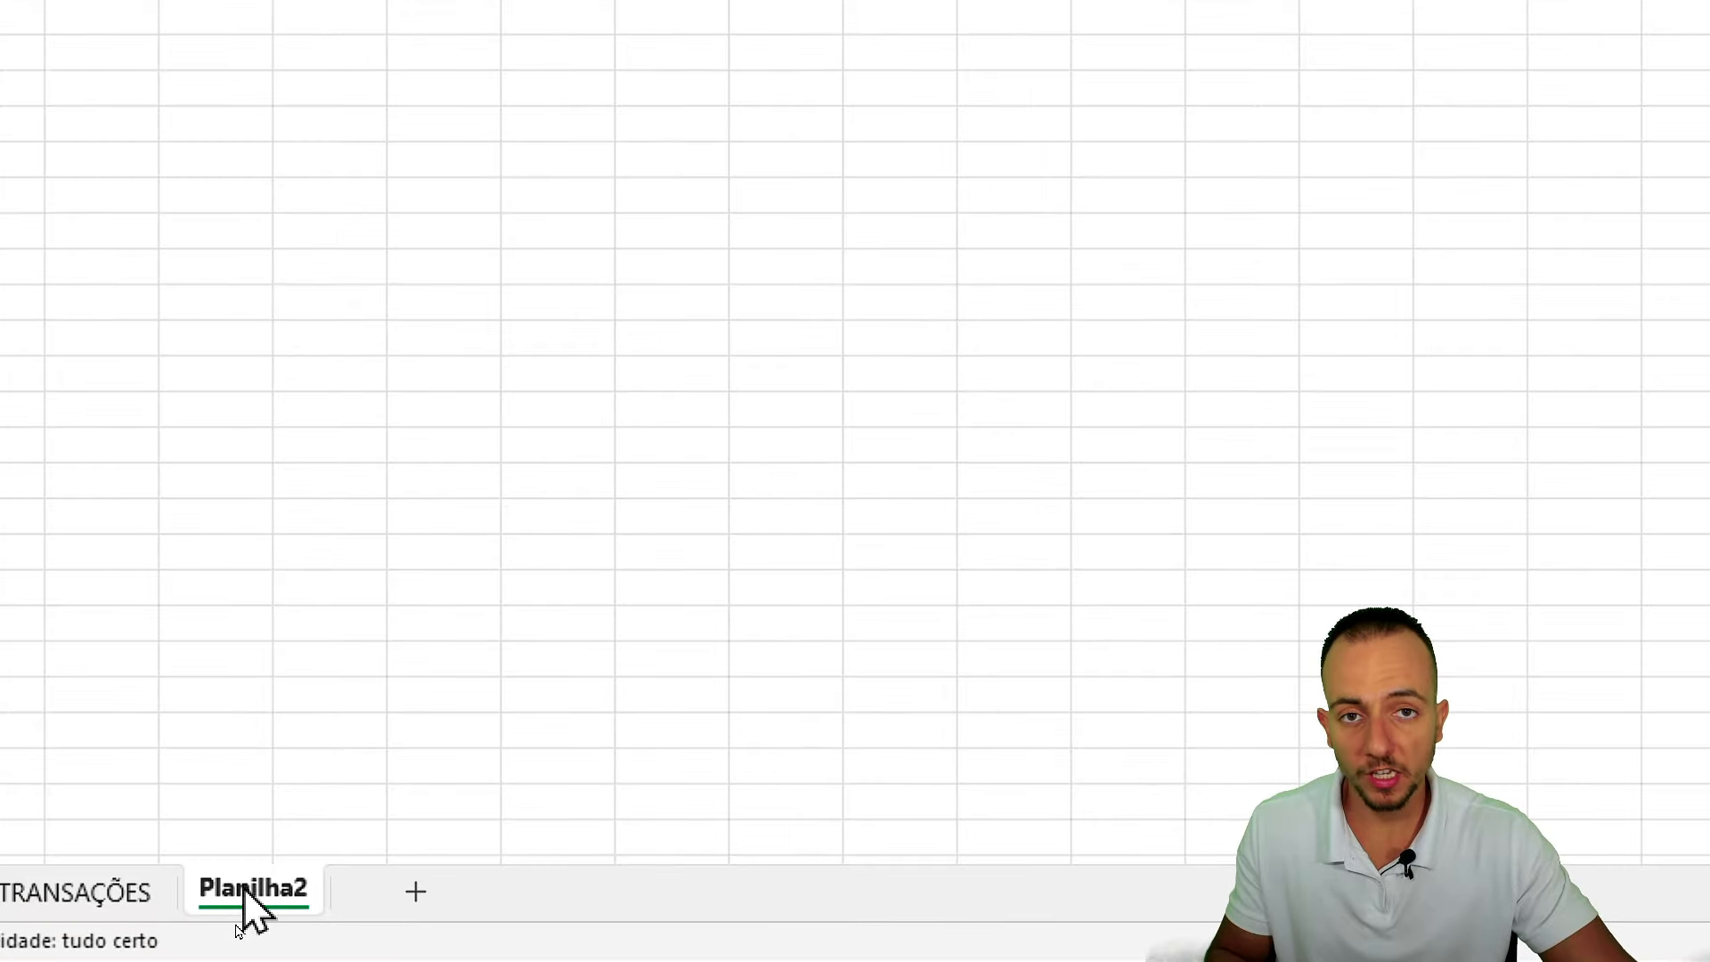
right_click(245, 889)
click(440, 450)
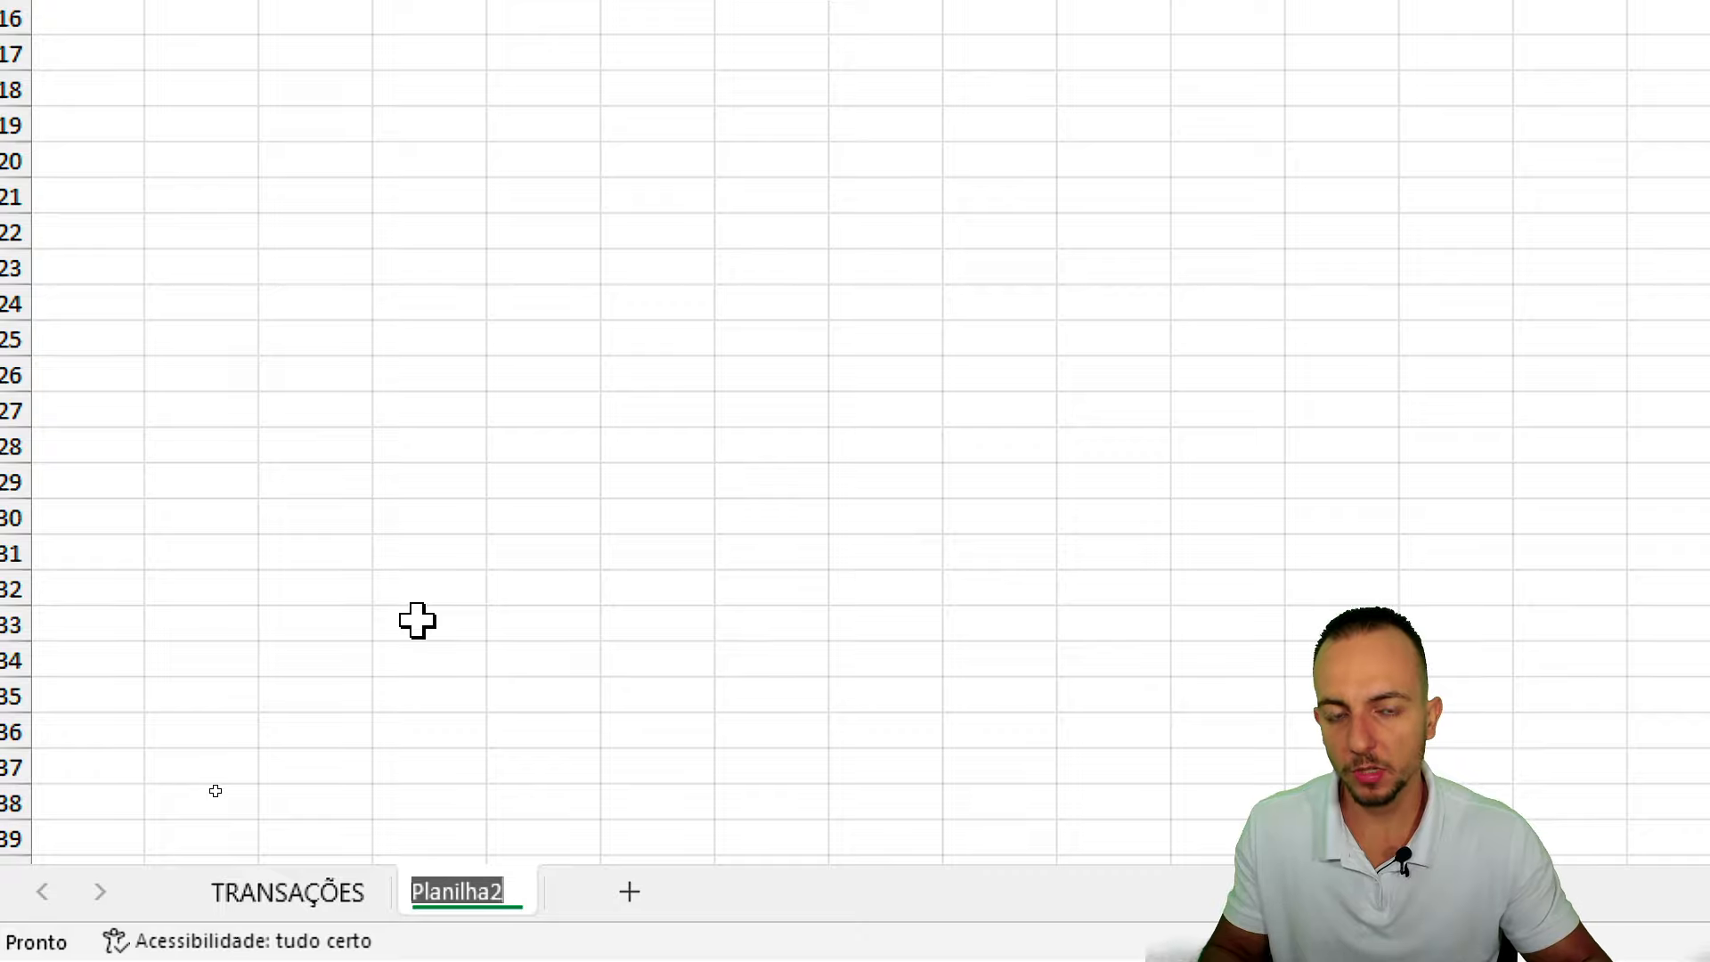
text(LISTA)
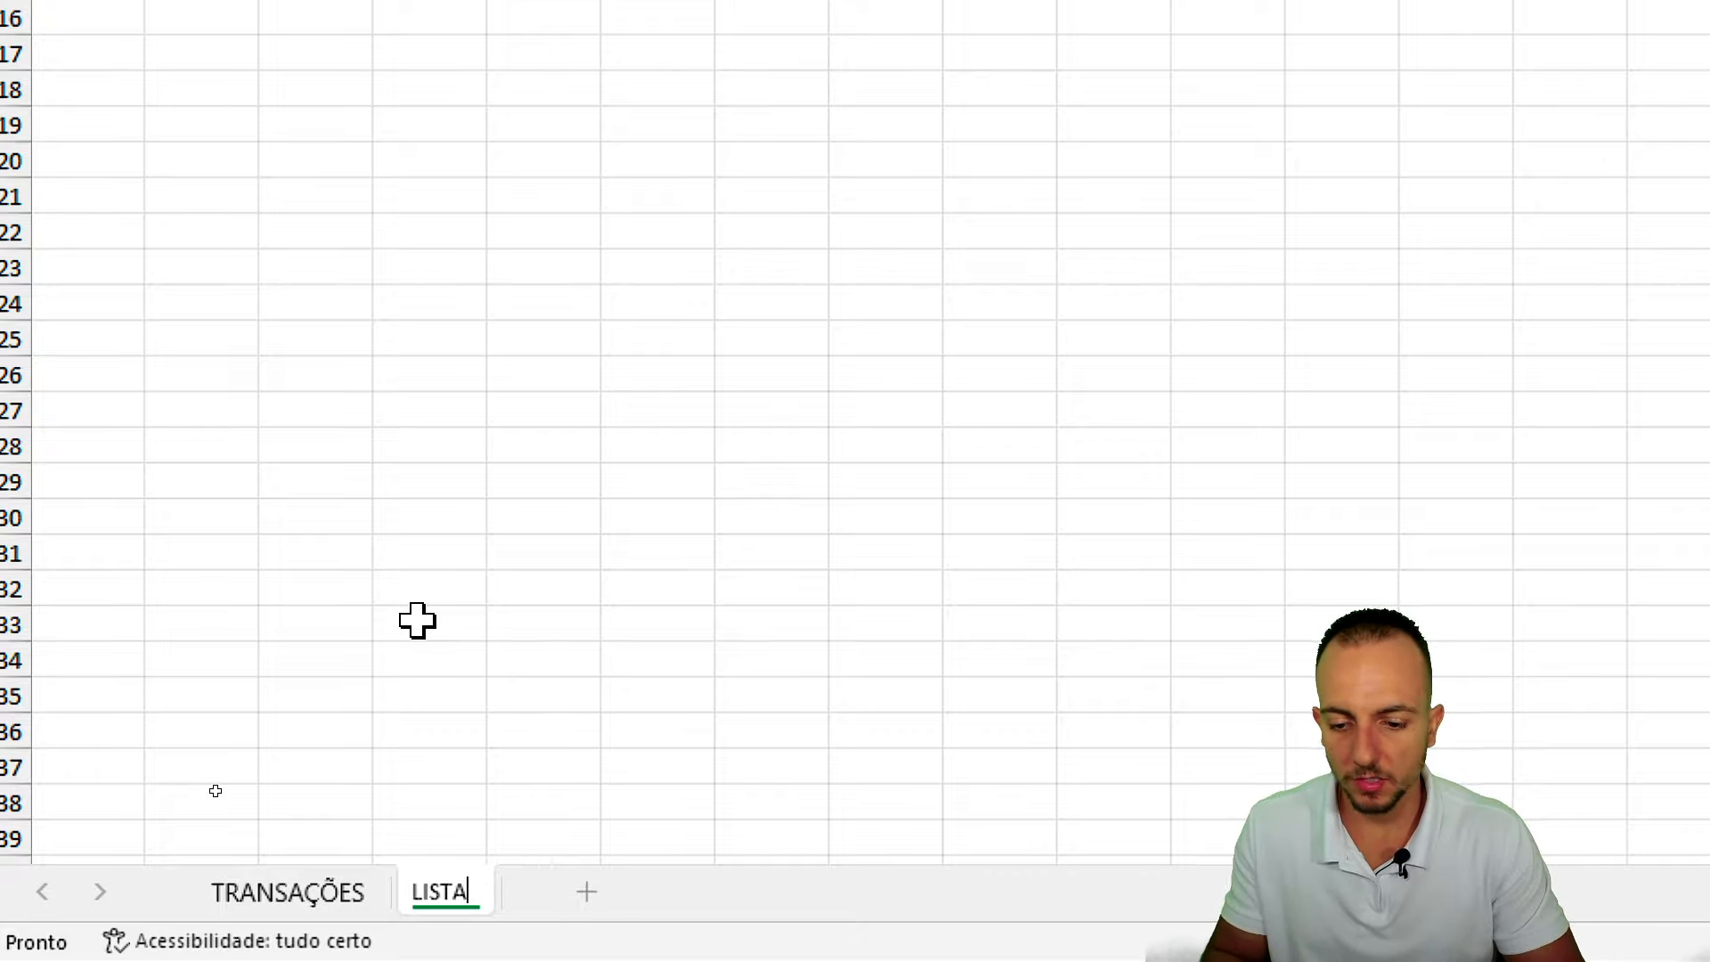
key(ctrl+a)
text(CADASTRO)
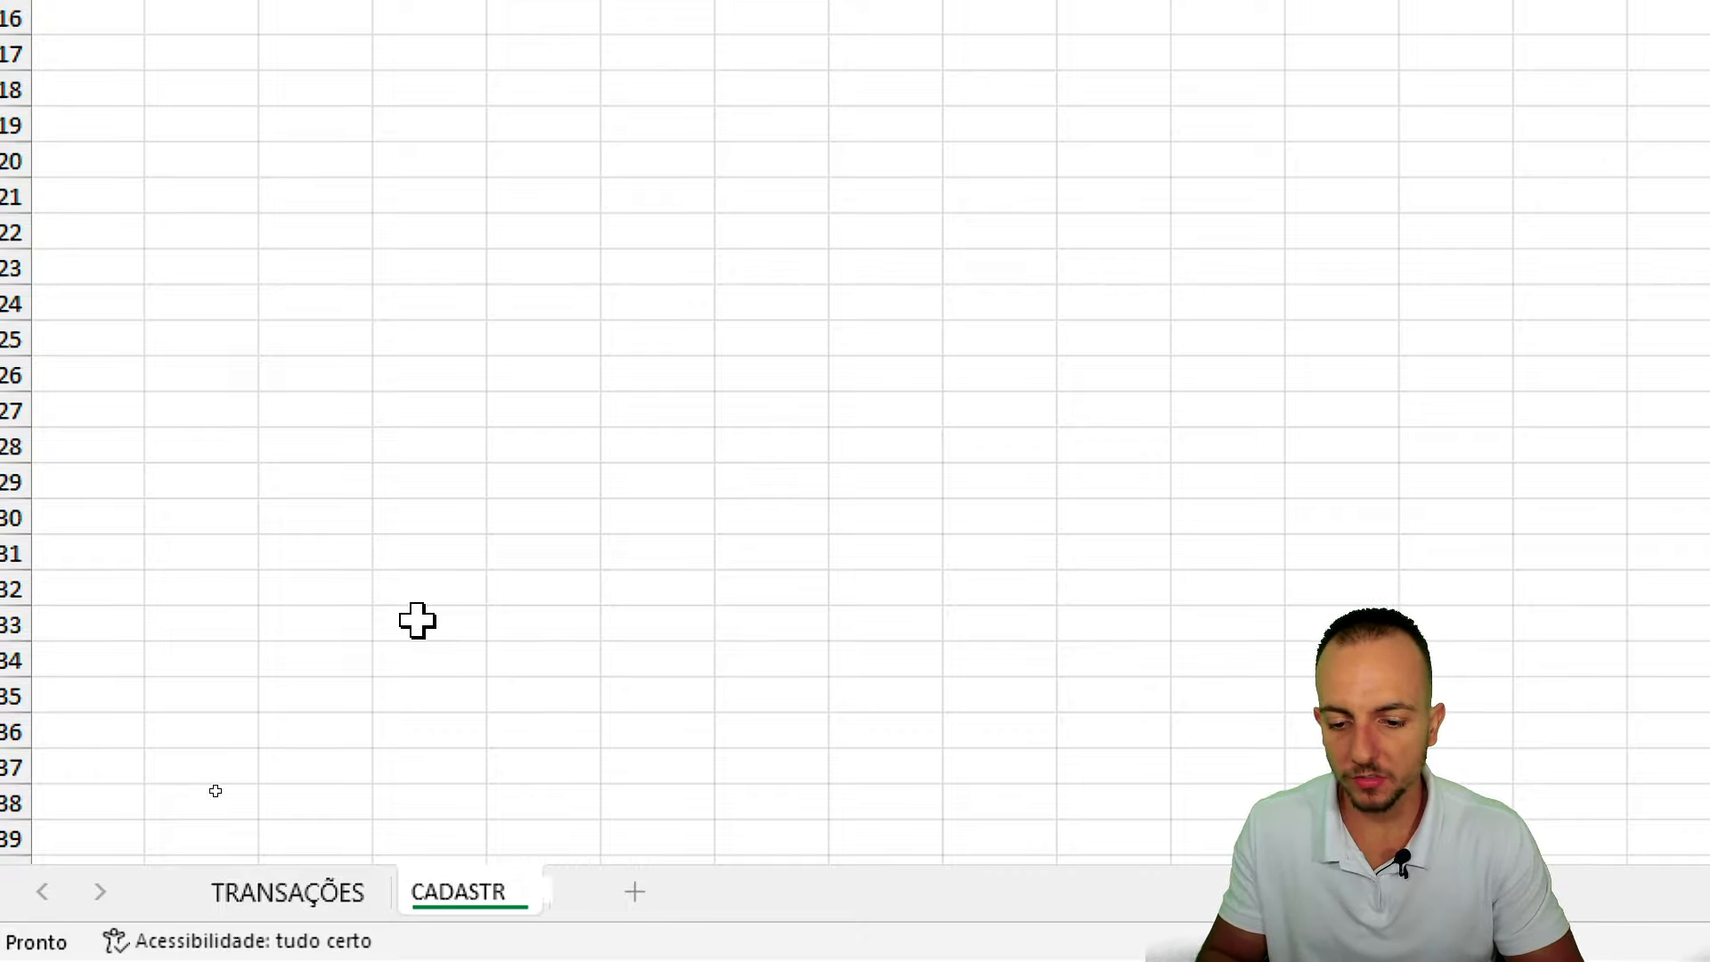
key(Return)
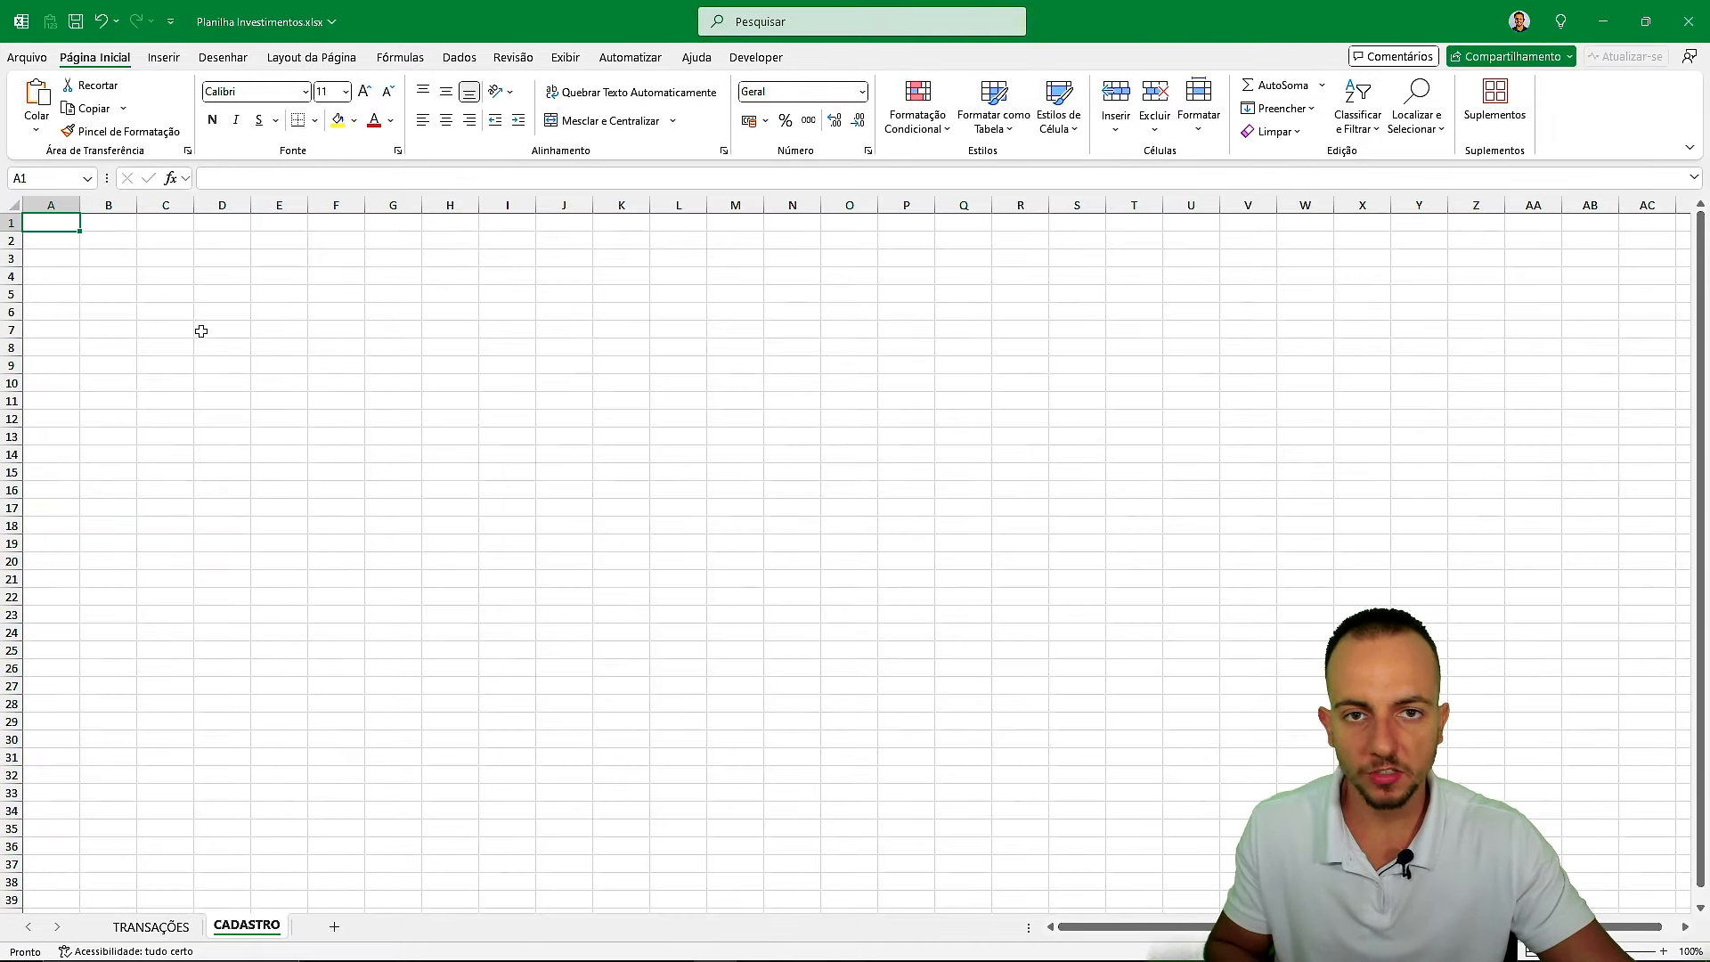
Enter the header DATA in A1 and the date 01/01/2025 in A2 of the CADASTRO sheet.
text(DATA)
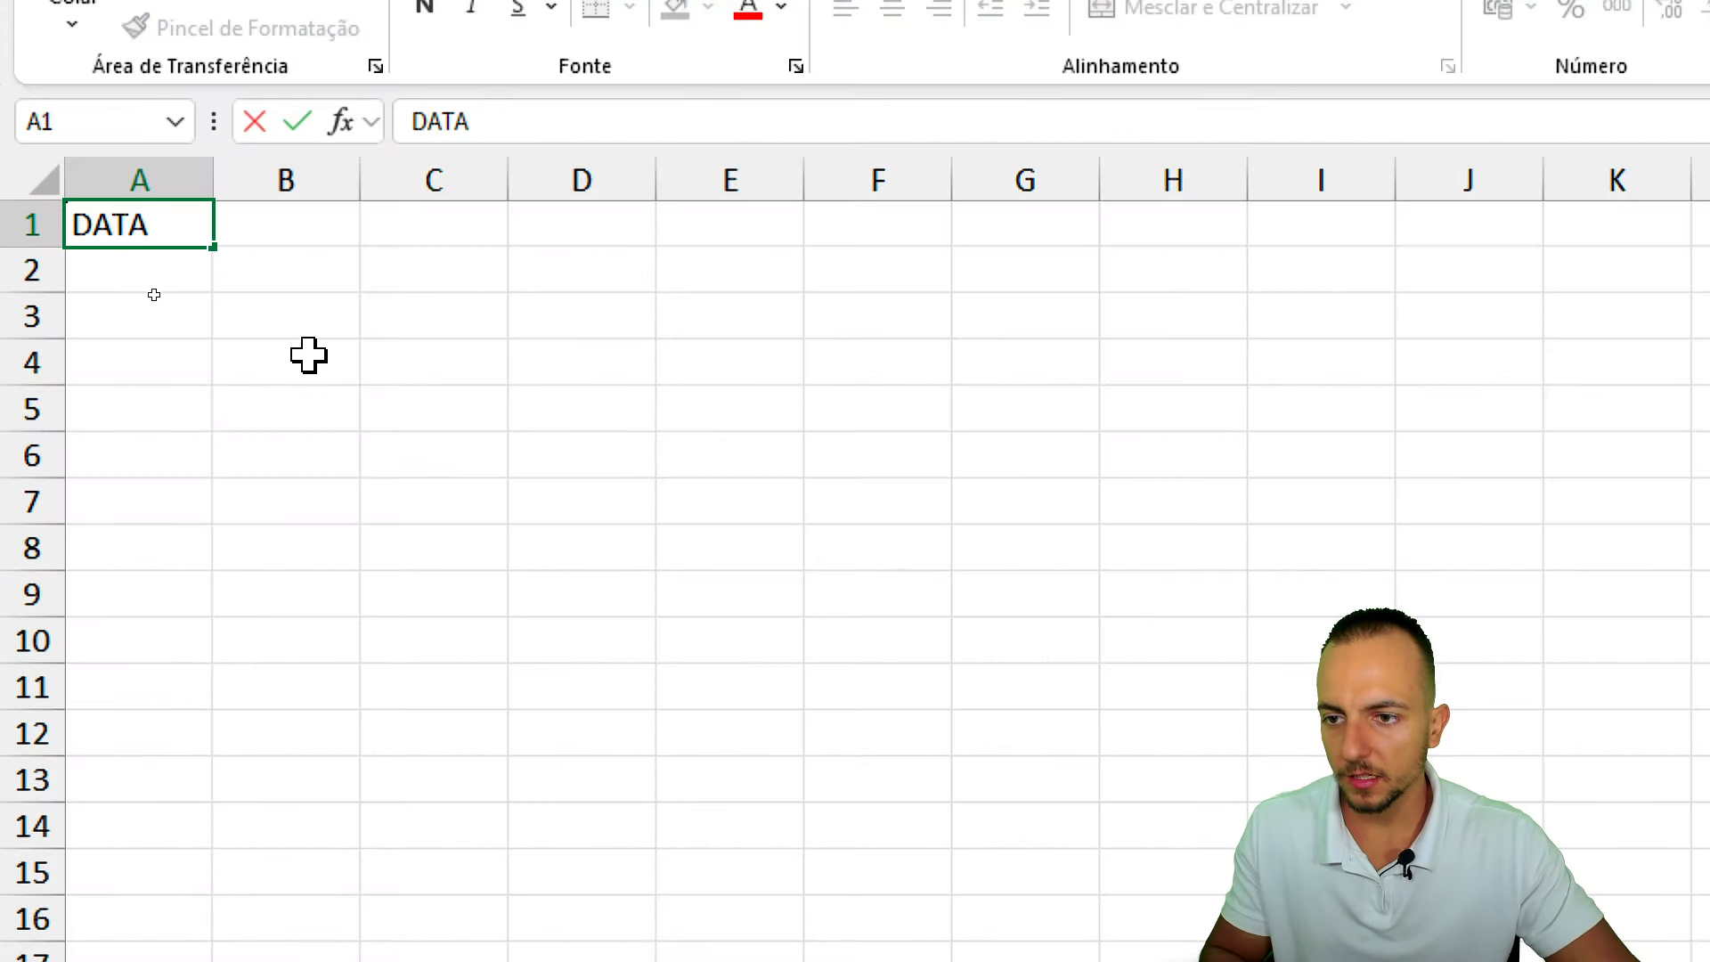
key(Tab)
click(51, 241)
text(01)
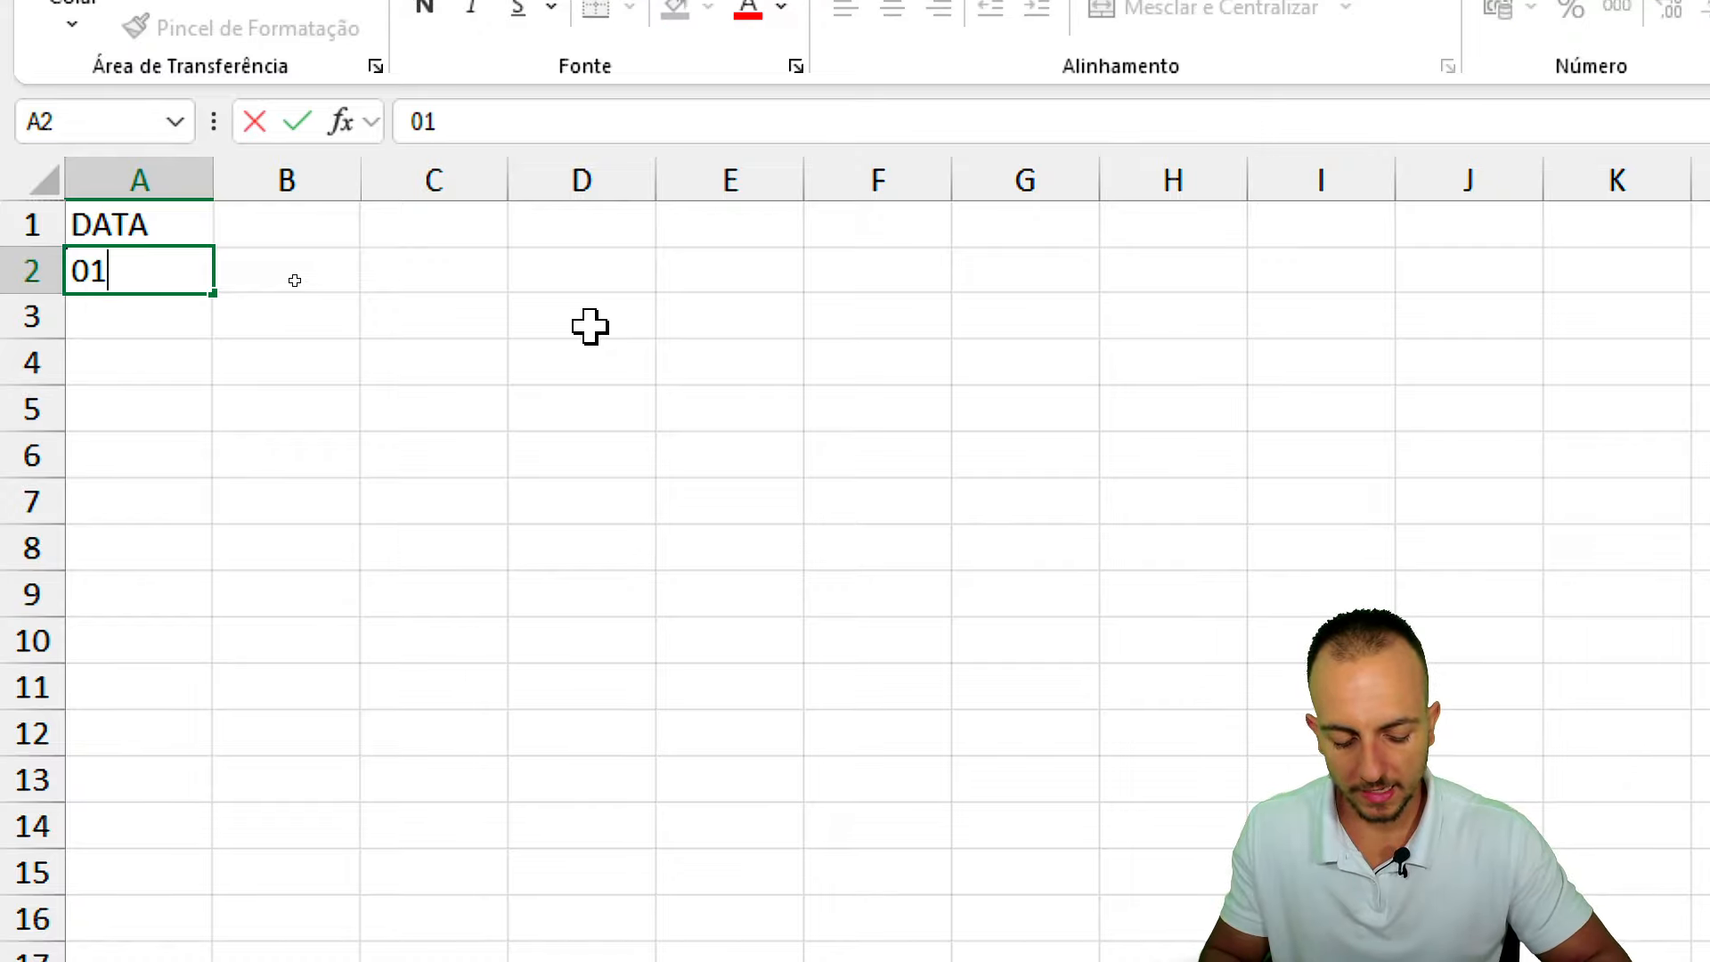
text(/01/2025)
key(Tab)
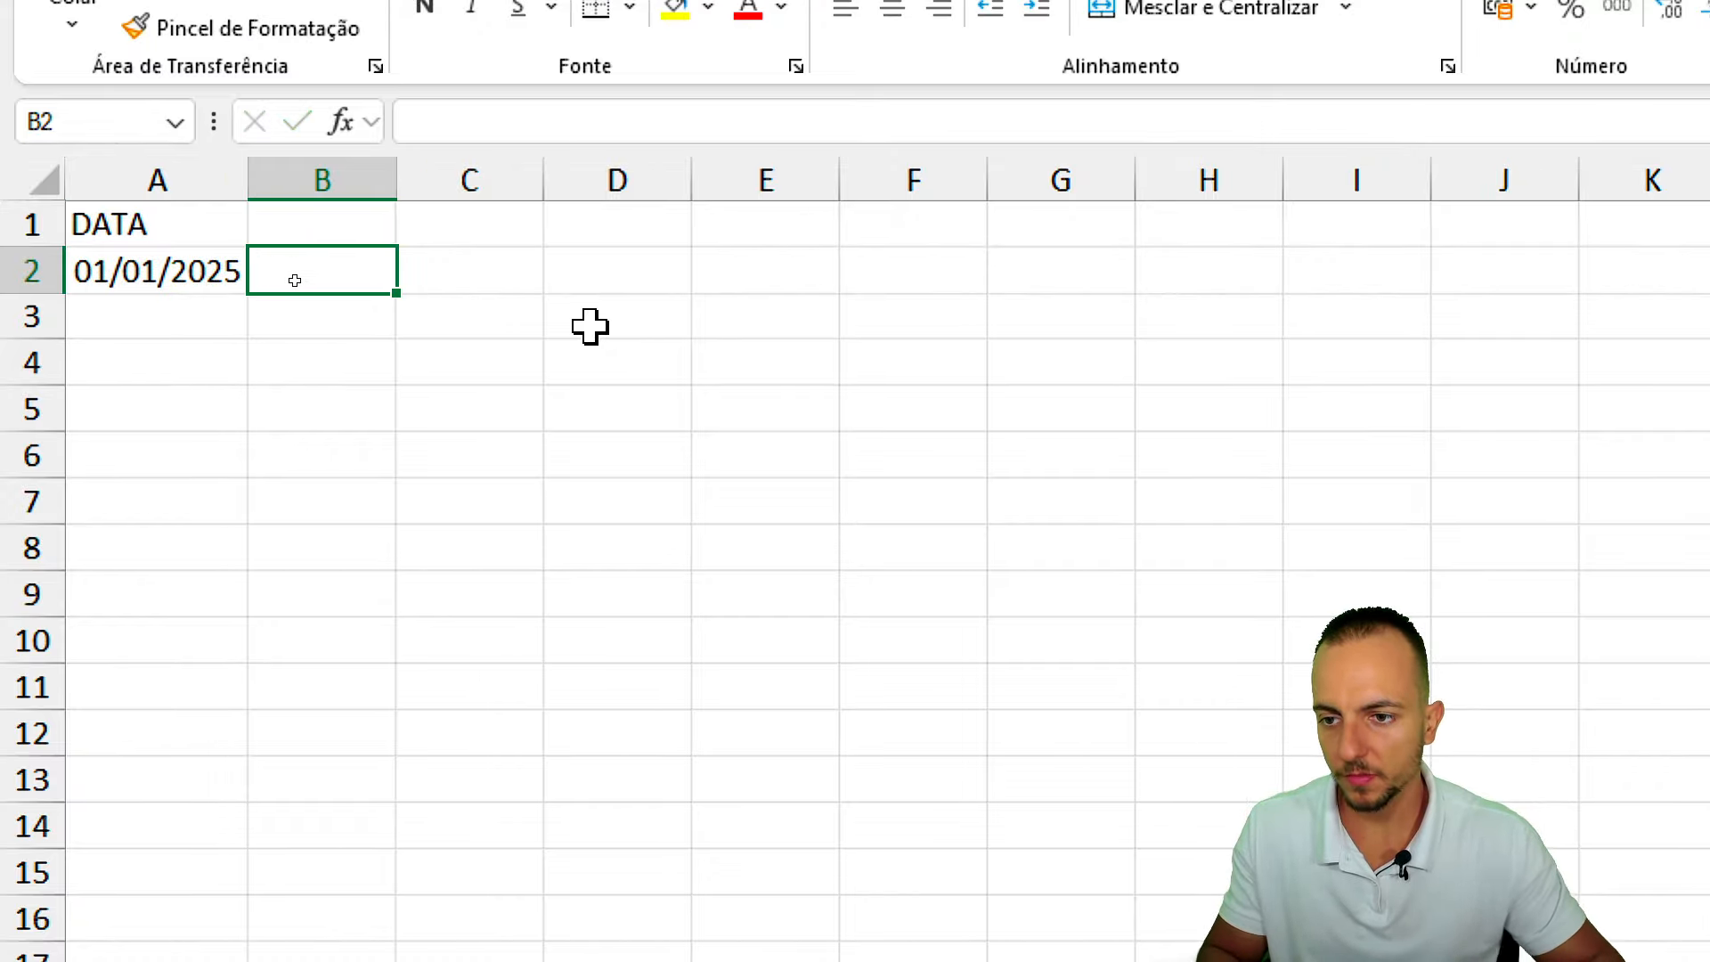
Enter the header CÓDIGO in B1 and the sample code ABC123 in B2.
click(373, 212)
text(CÓDIGO)
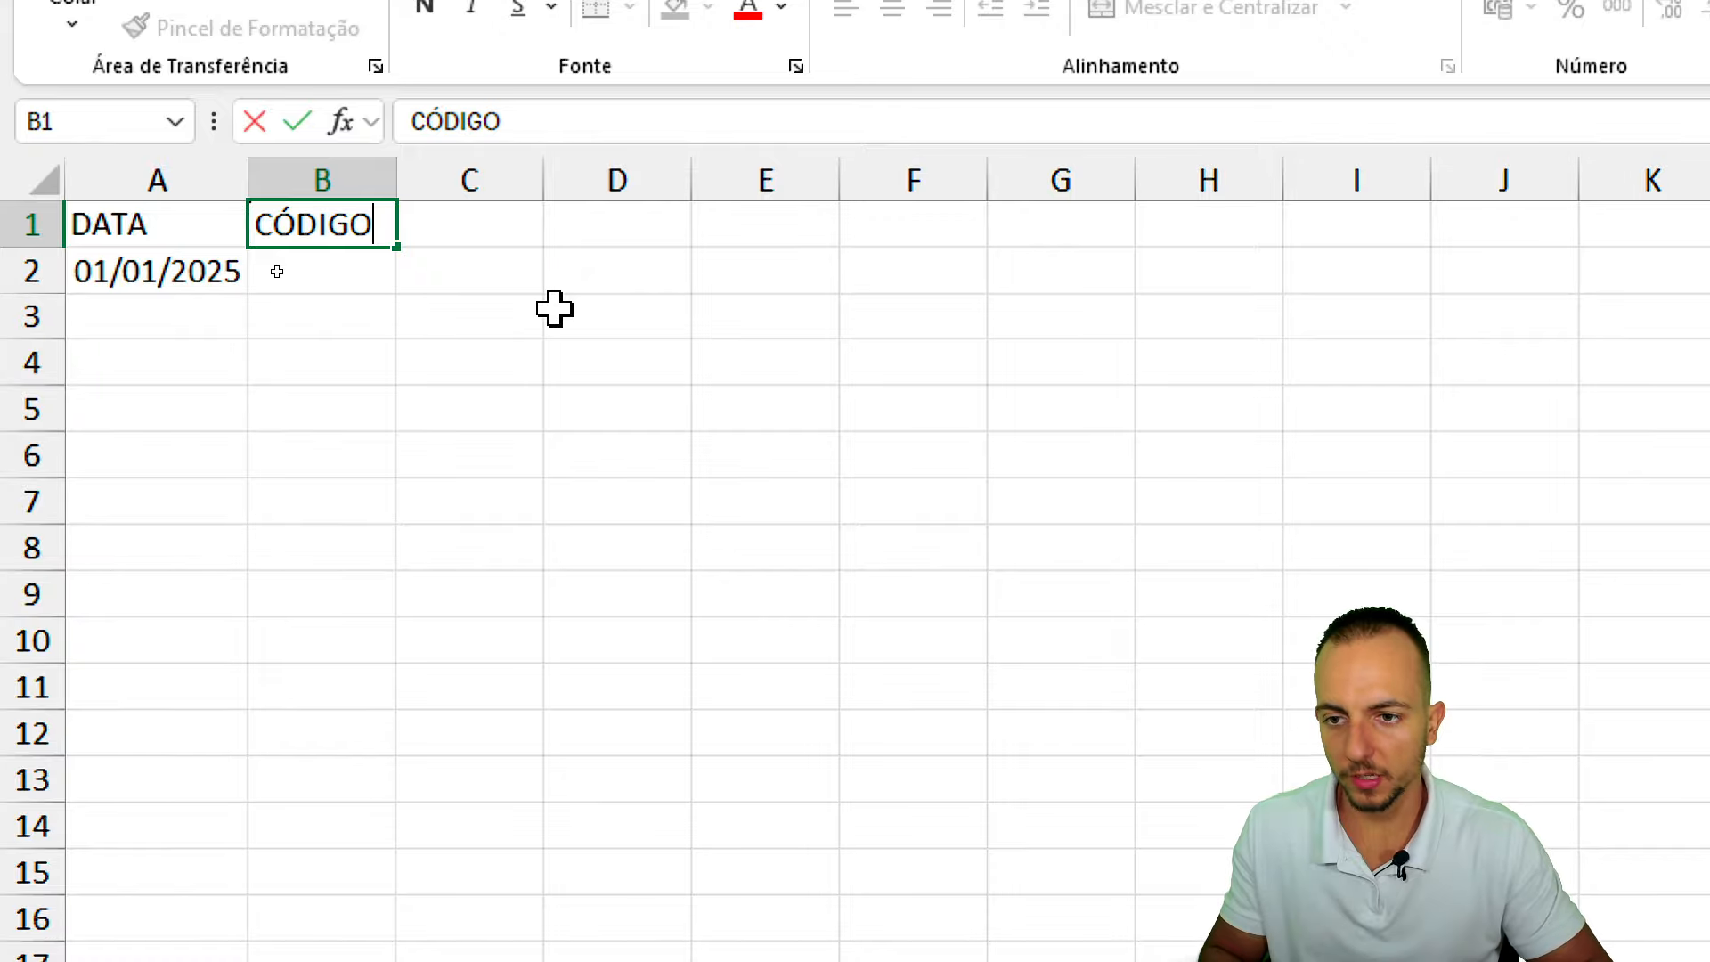
key(Tab)
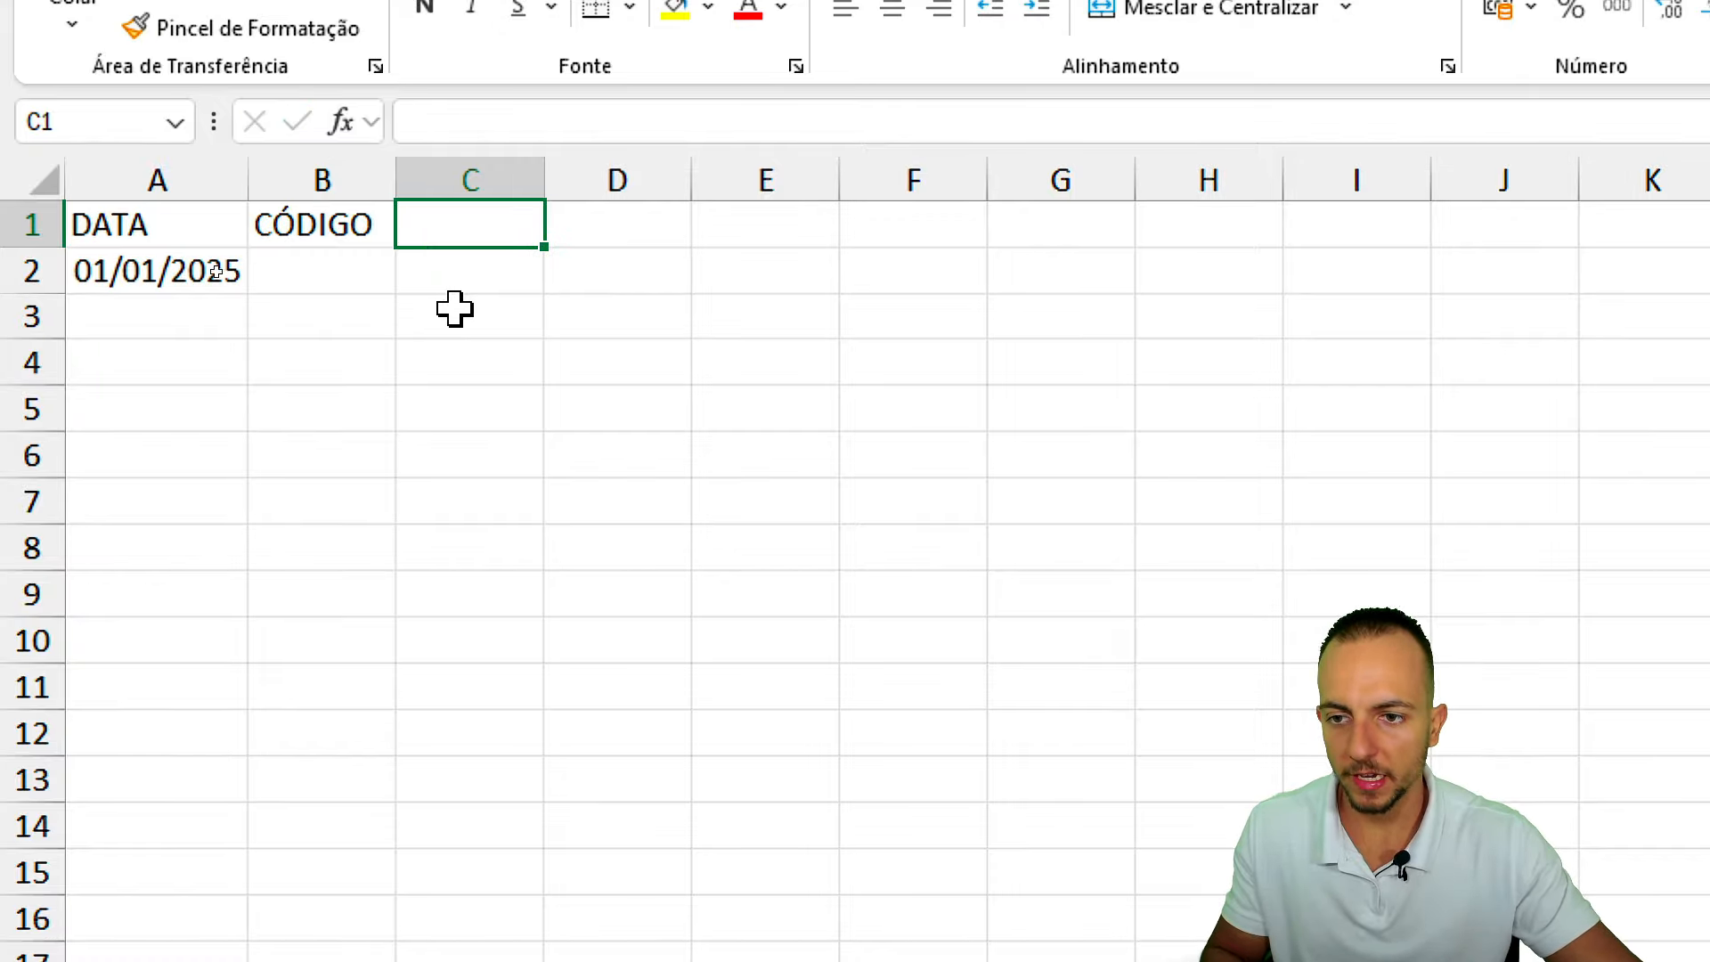
key(Return)
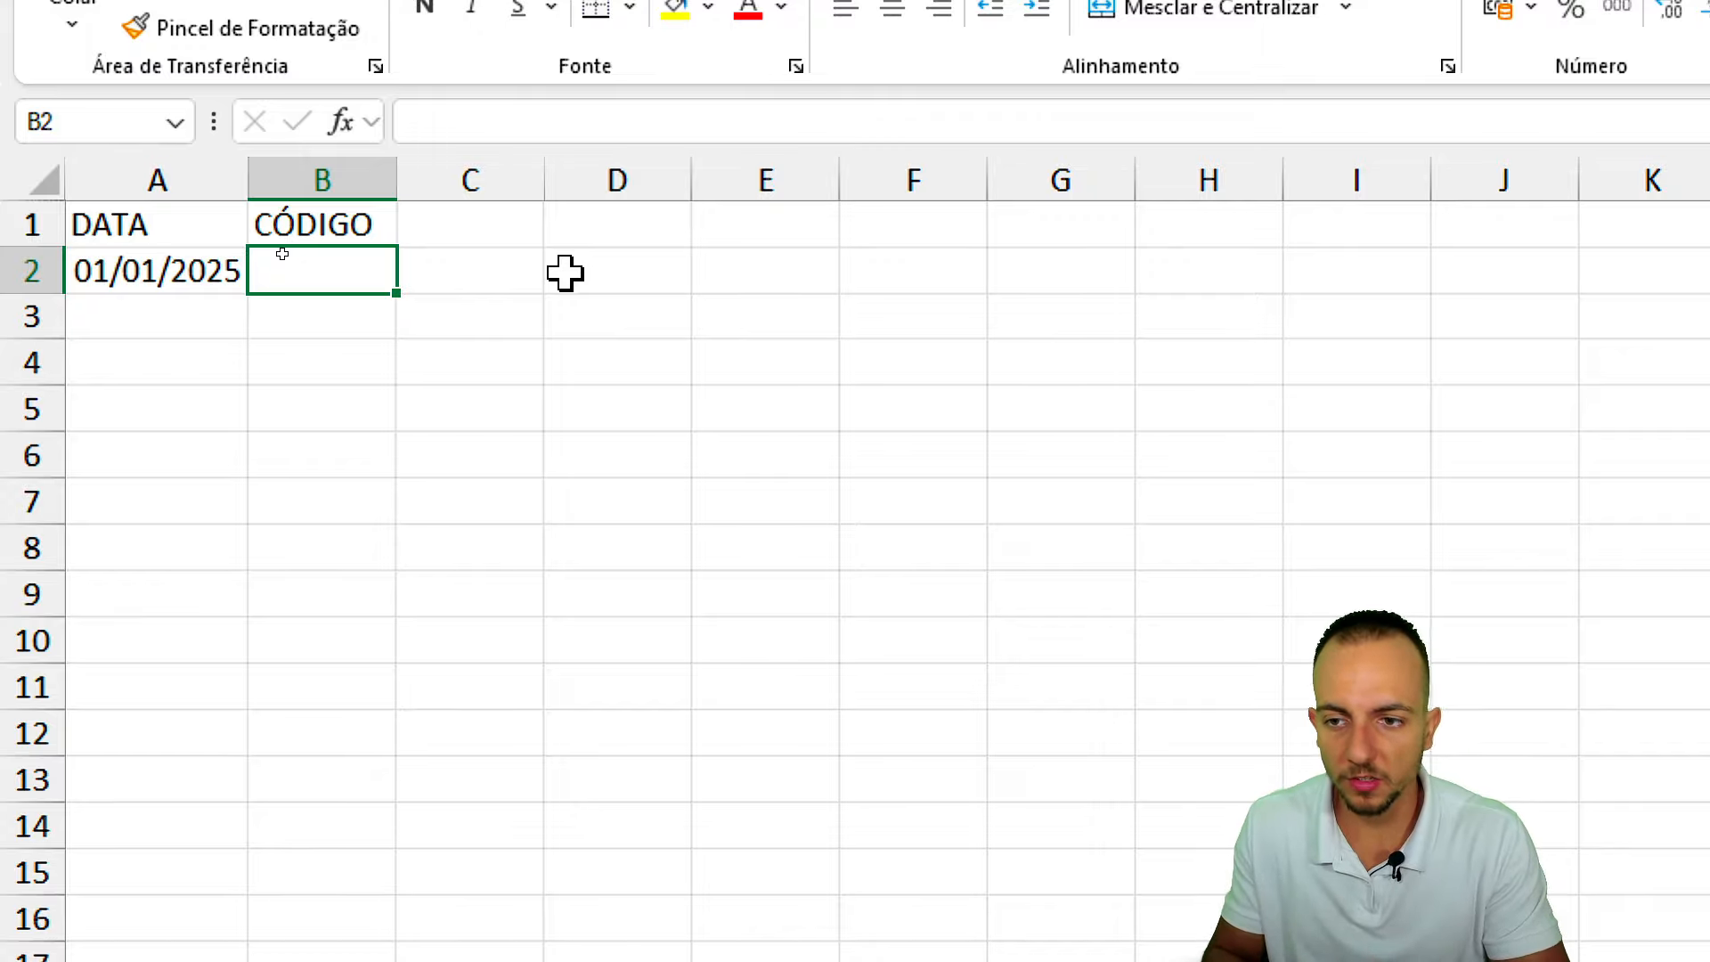
text(A)
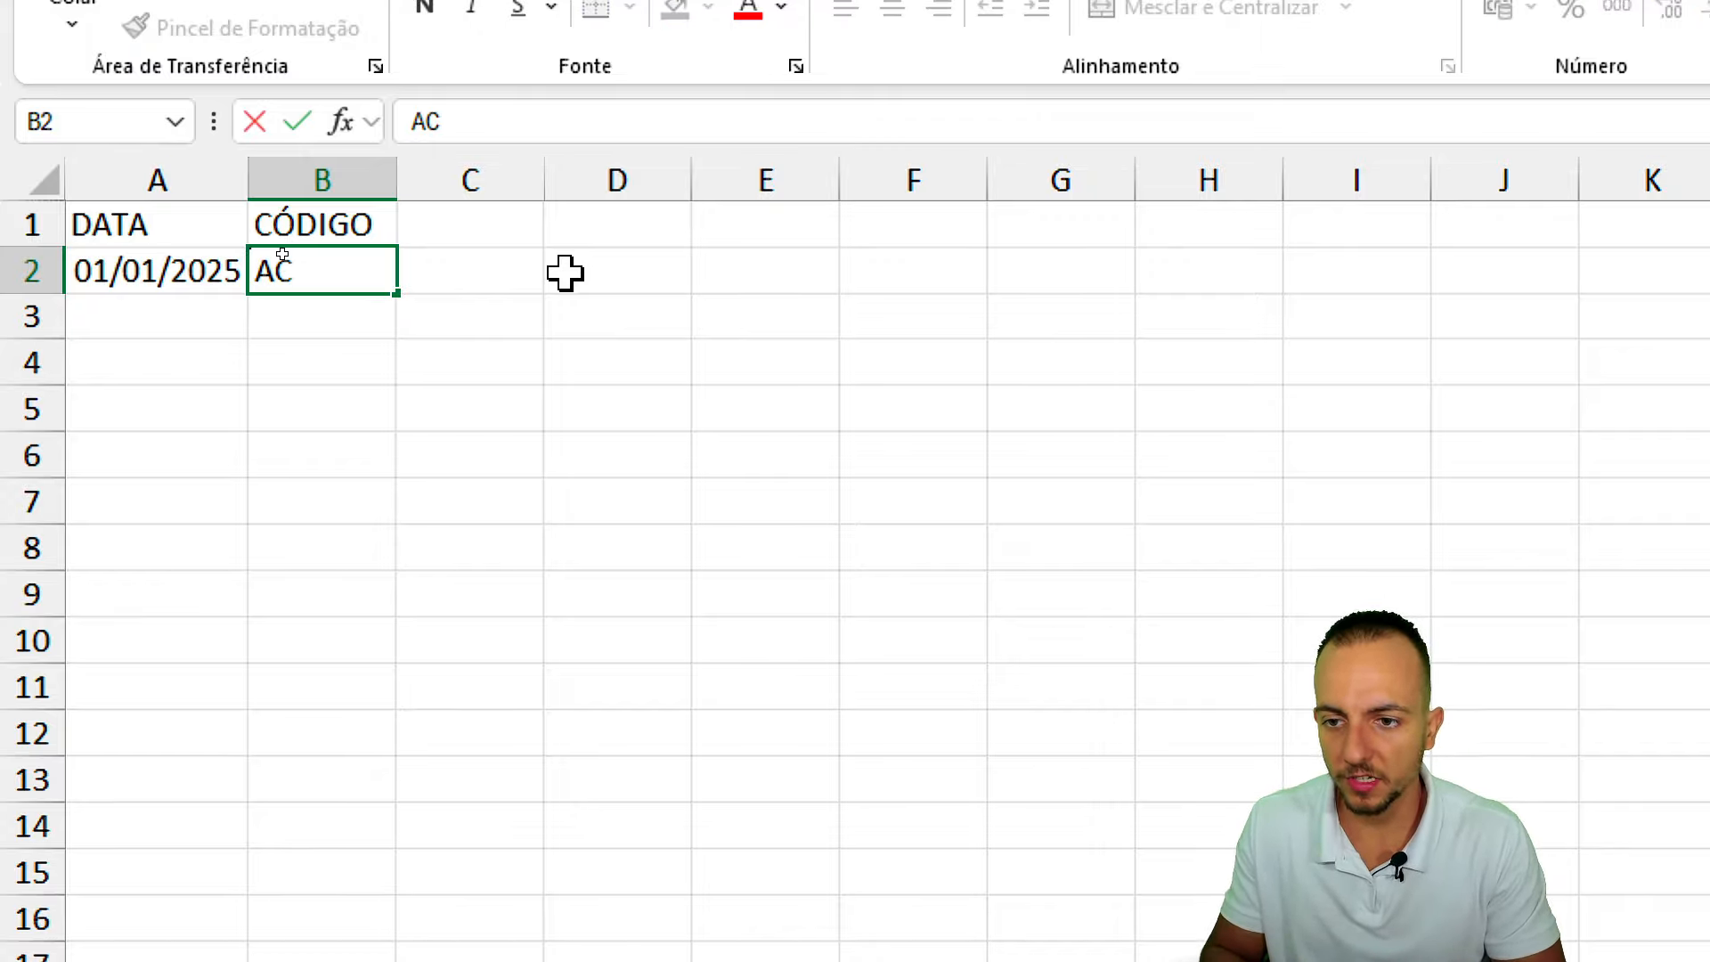
text(BC123)
key(Return)
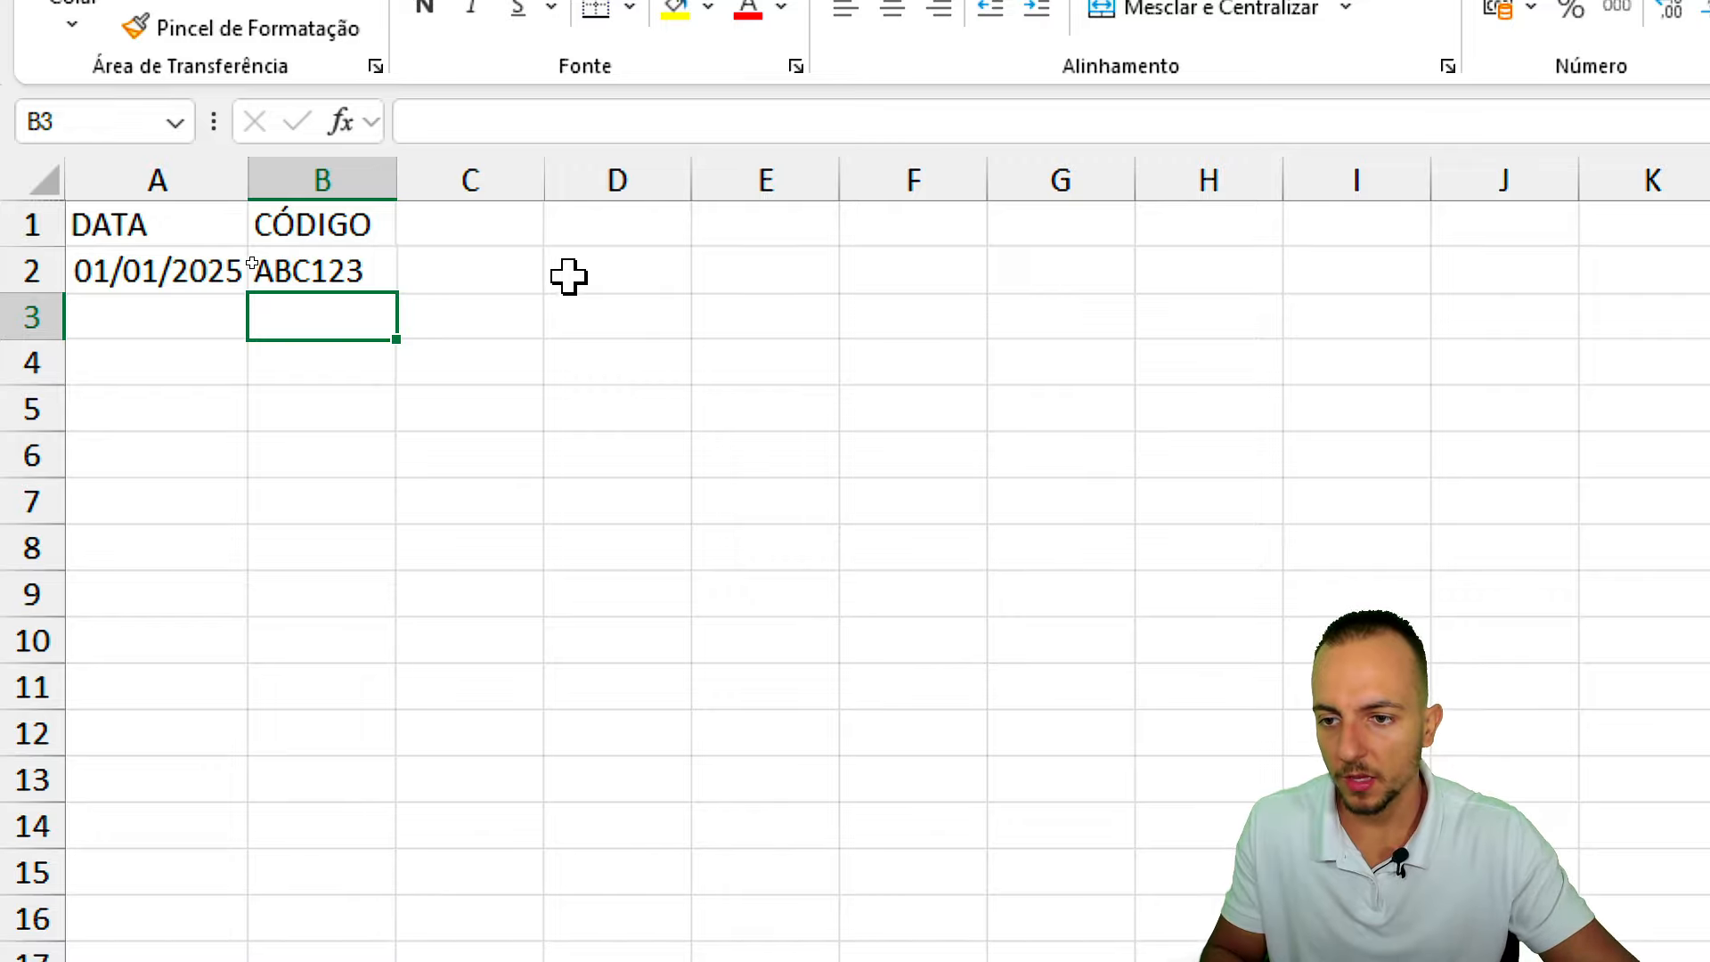
Fill the date from A2 down into A3.
click(223, 309)
key(ctrl+d)
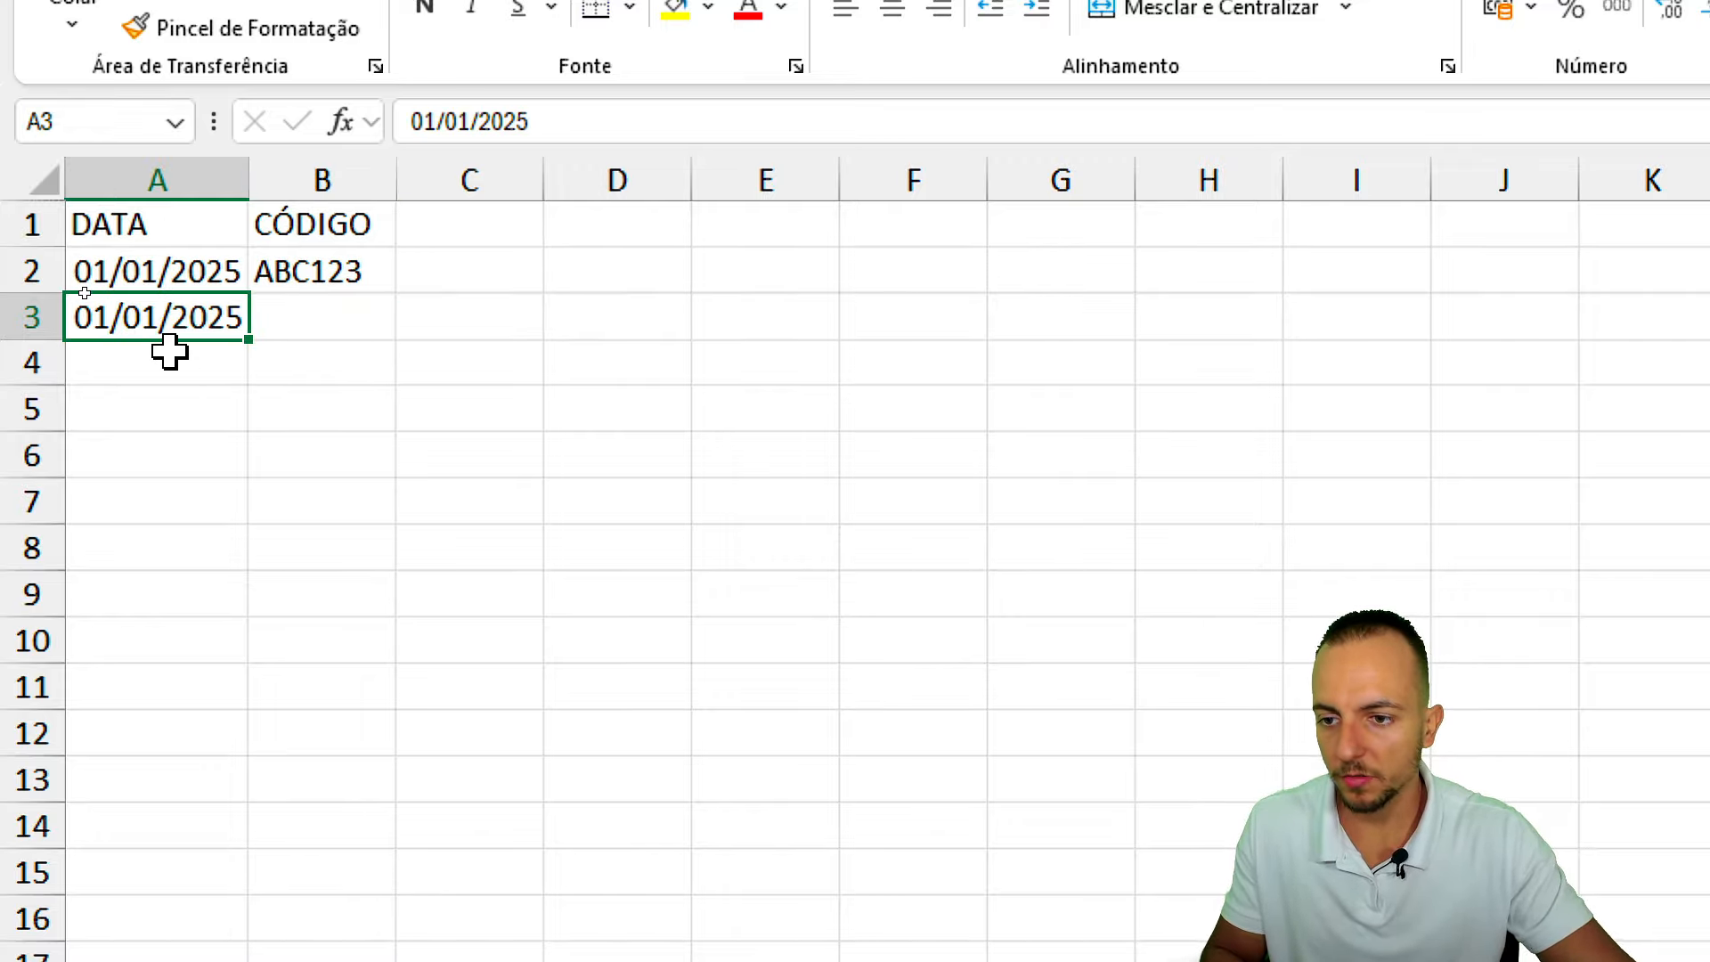
drag(204, 265, 206, 334)
click(297, 306)
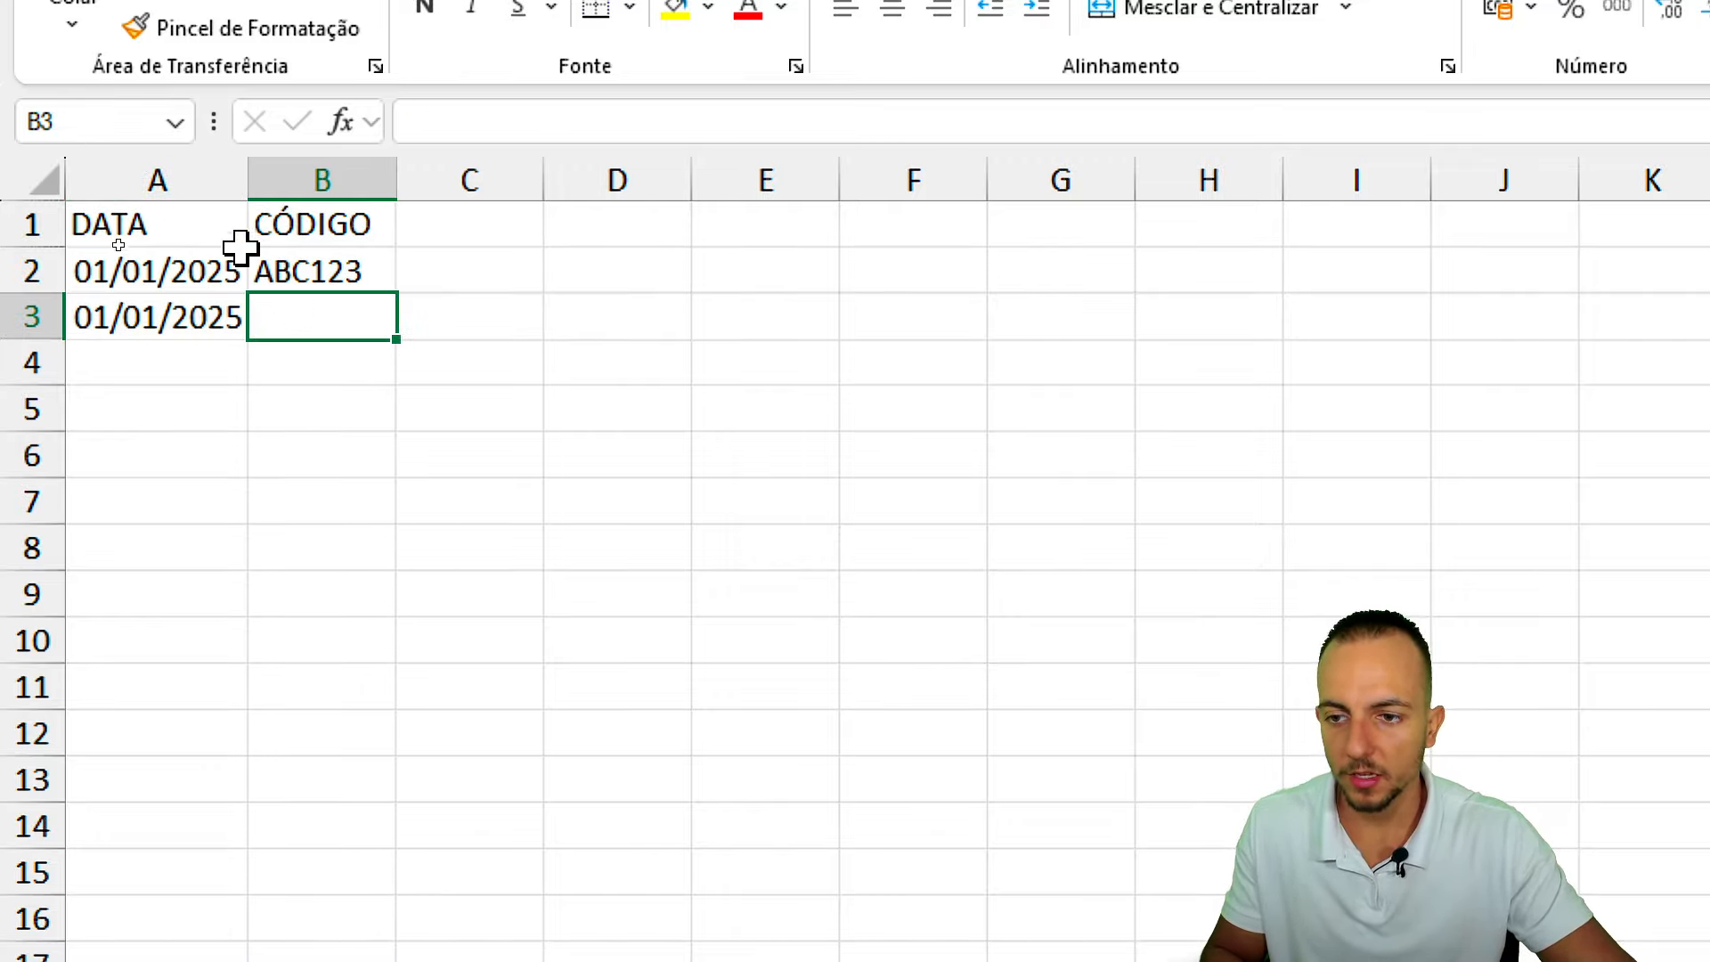
drag(227, 267, 218, 316)
drag(210, 222, 210, 329)
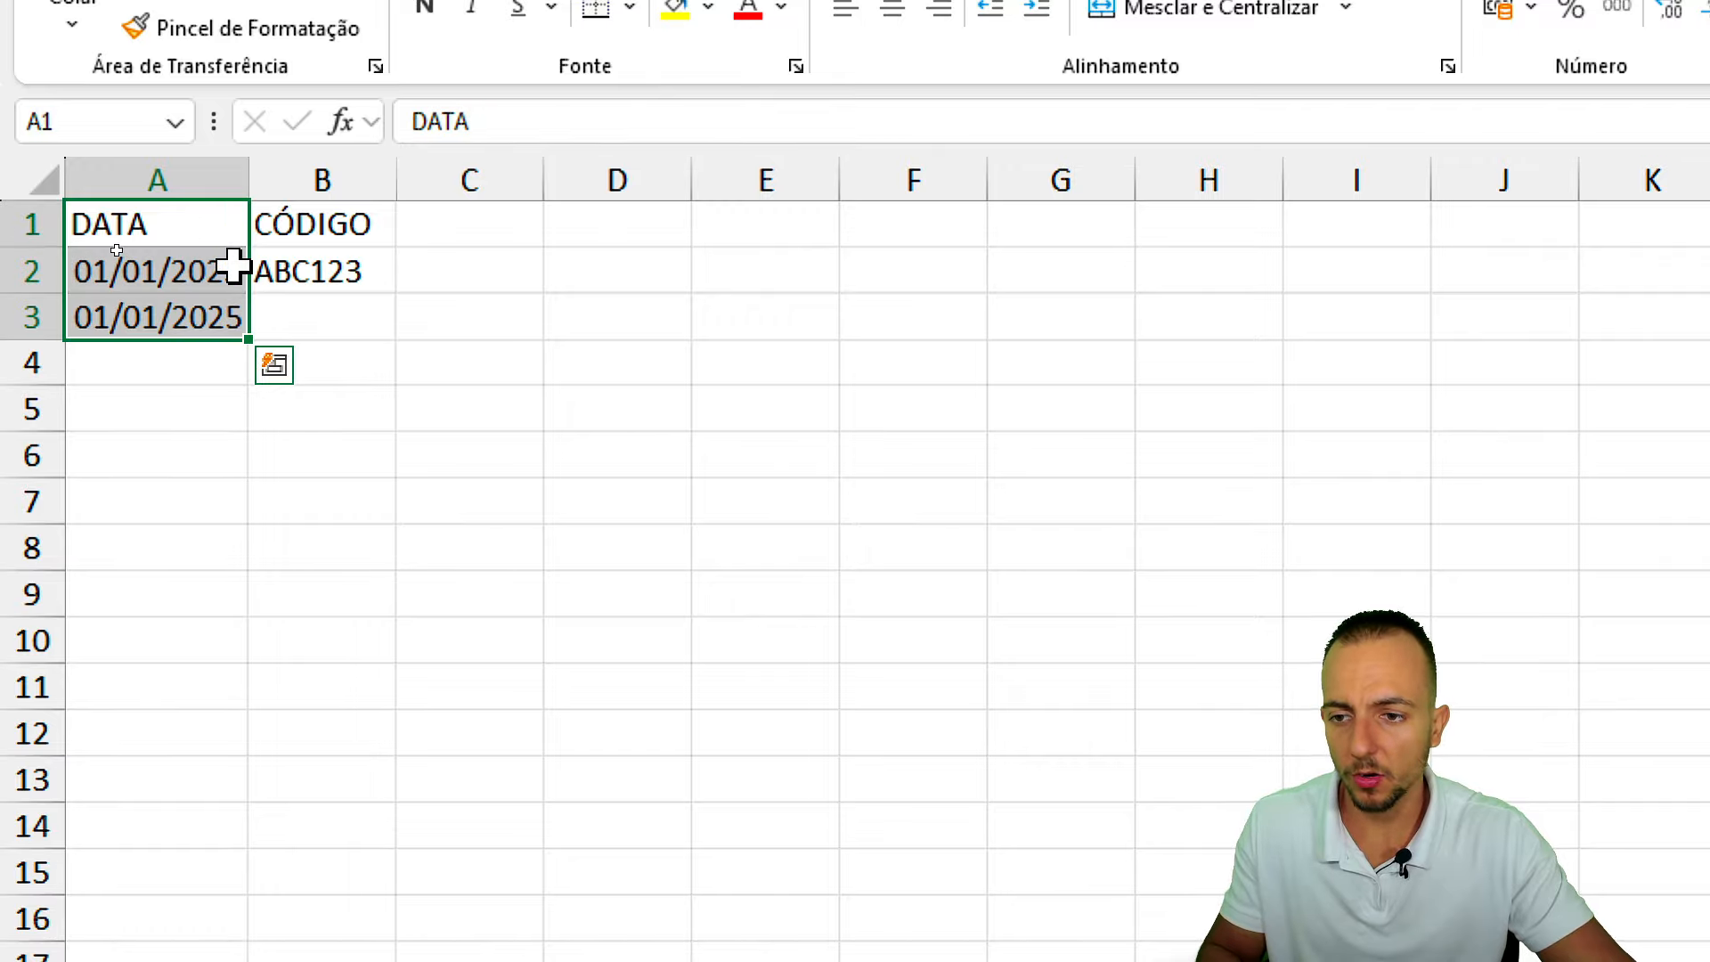
drag(231, 271, 194, 434)
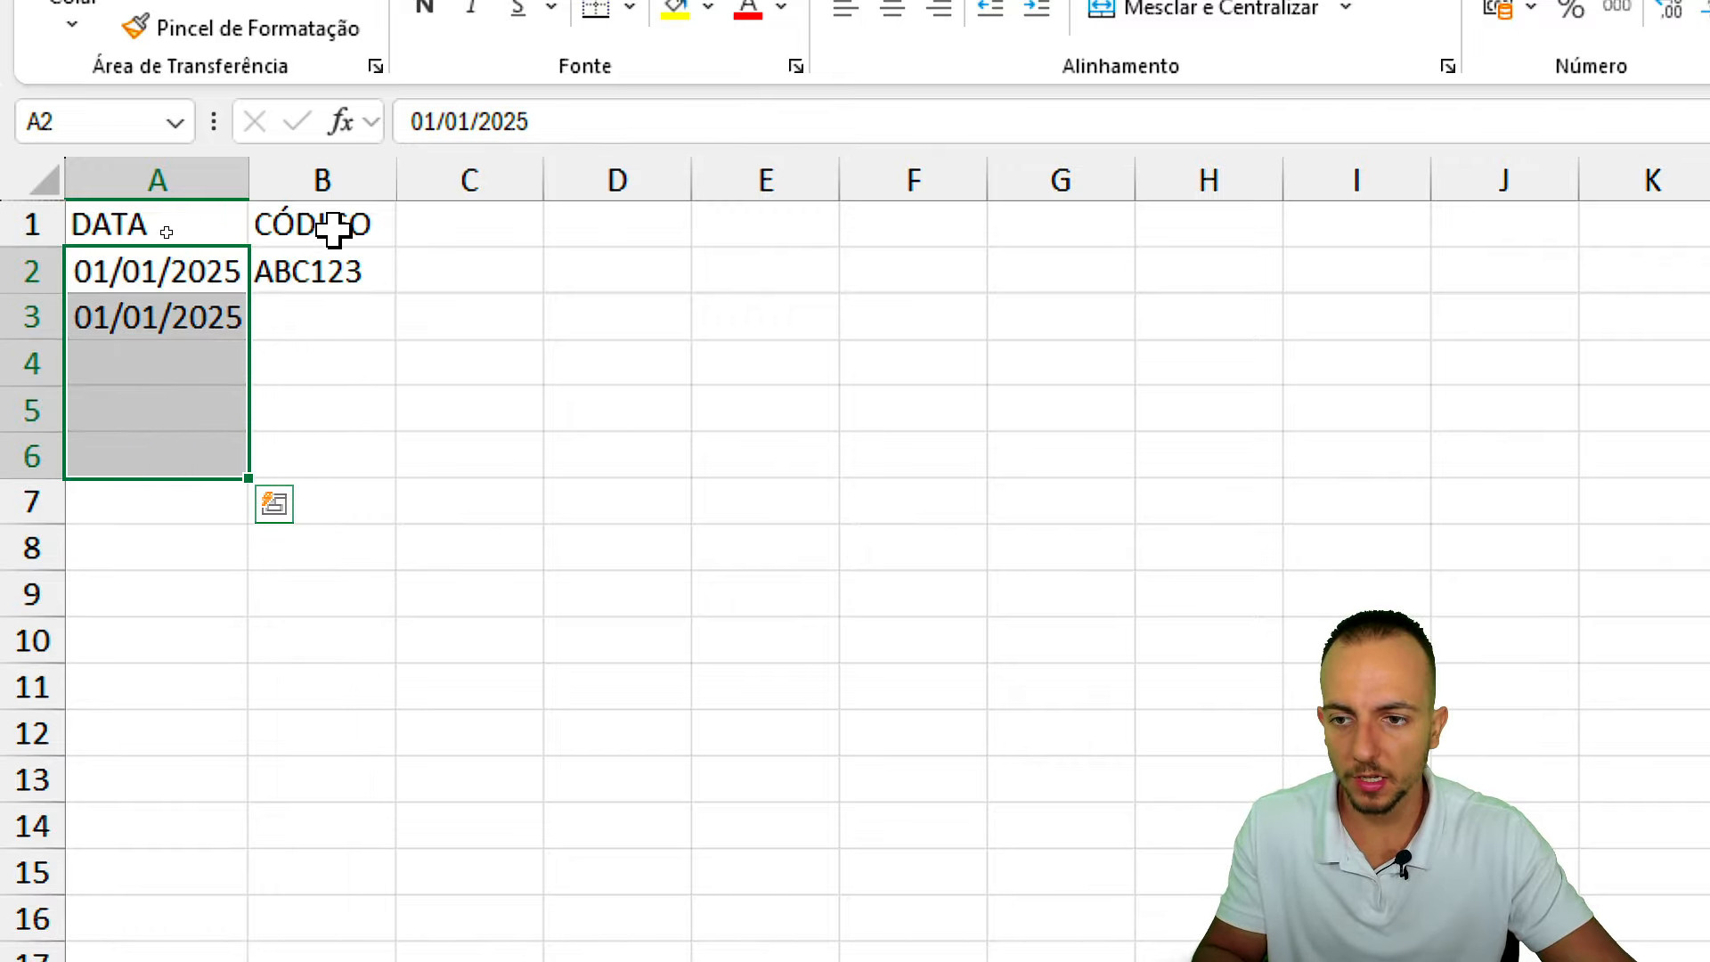
drag(169, 158, 561, 160)
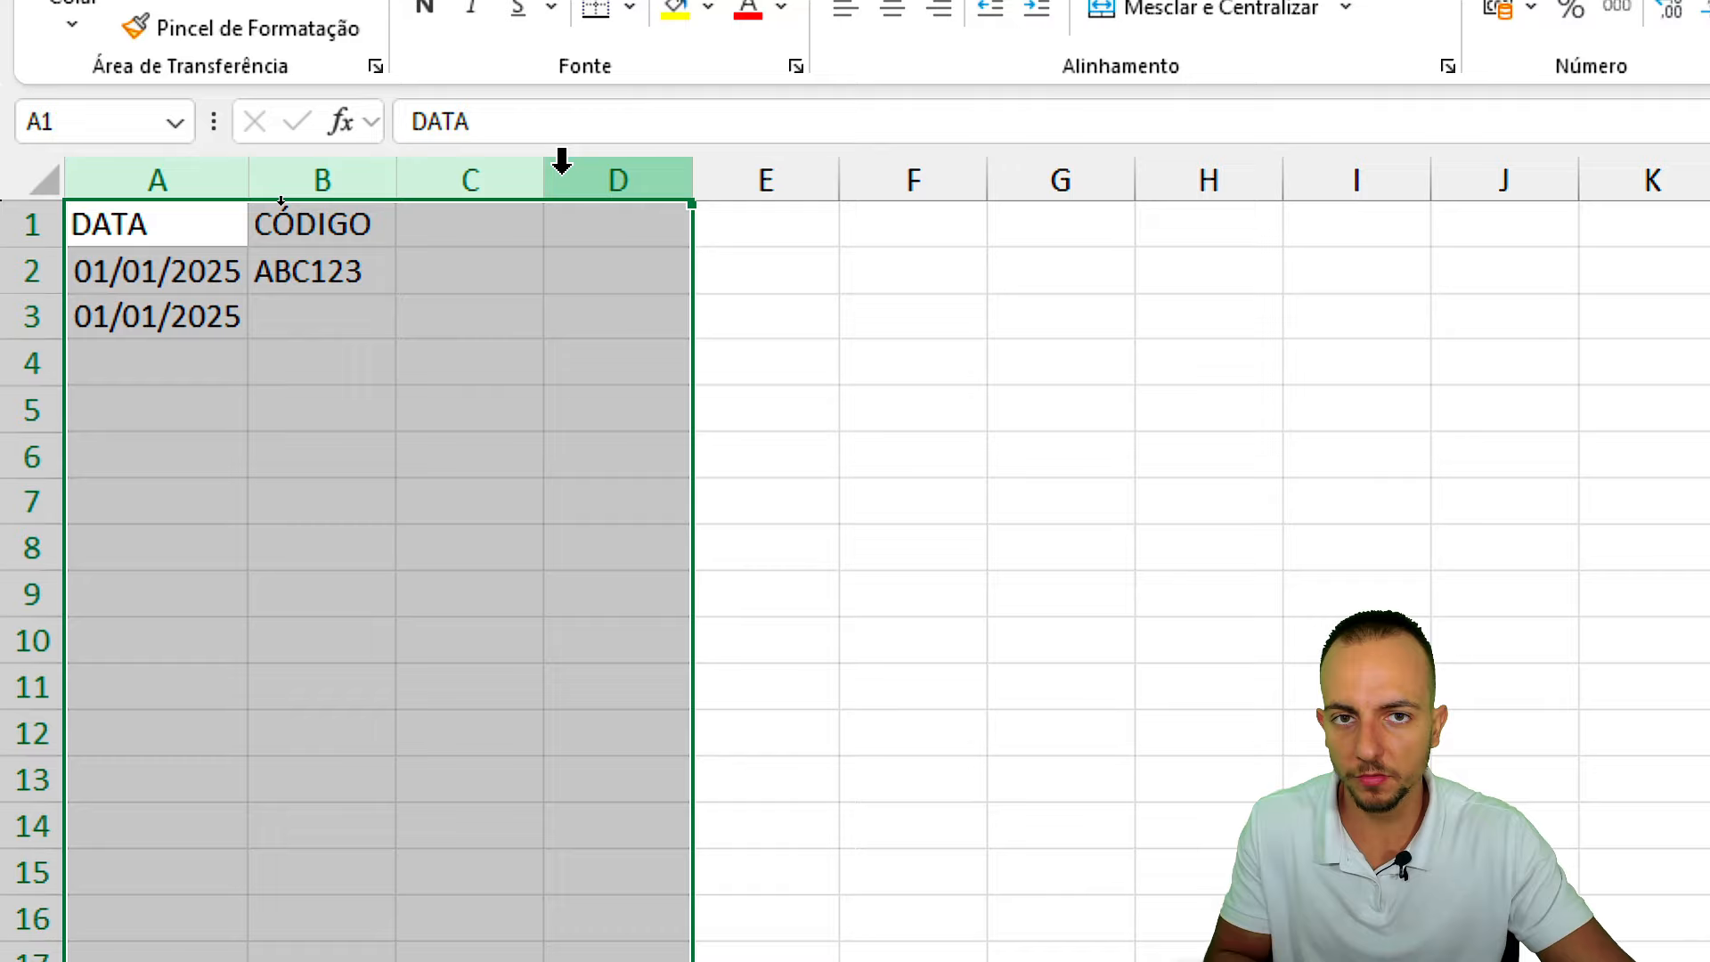
Enter the code BR01 in B3, and add a row with the date 01/01/2025 in A4 and the code AAA111 in B4.
click(294, 312)
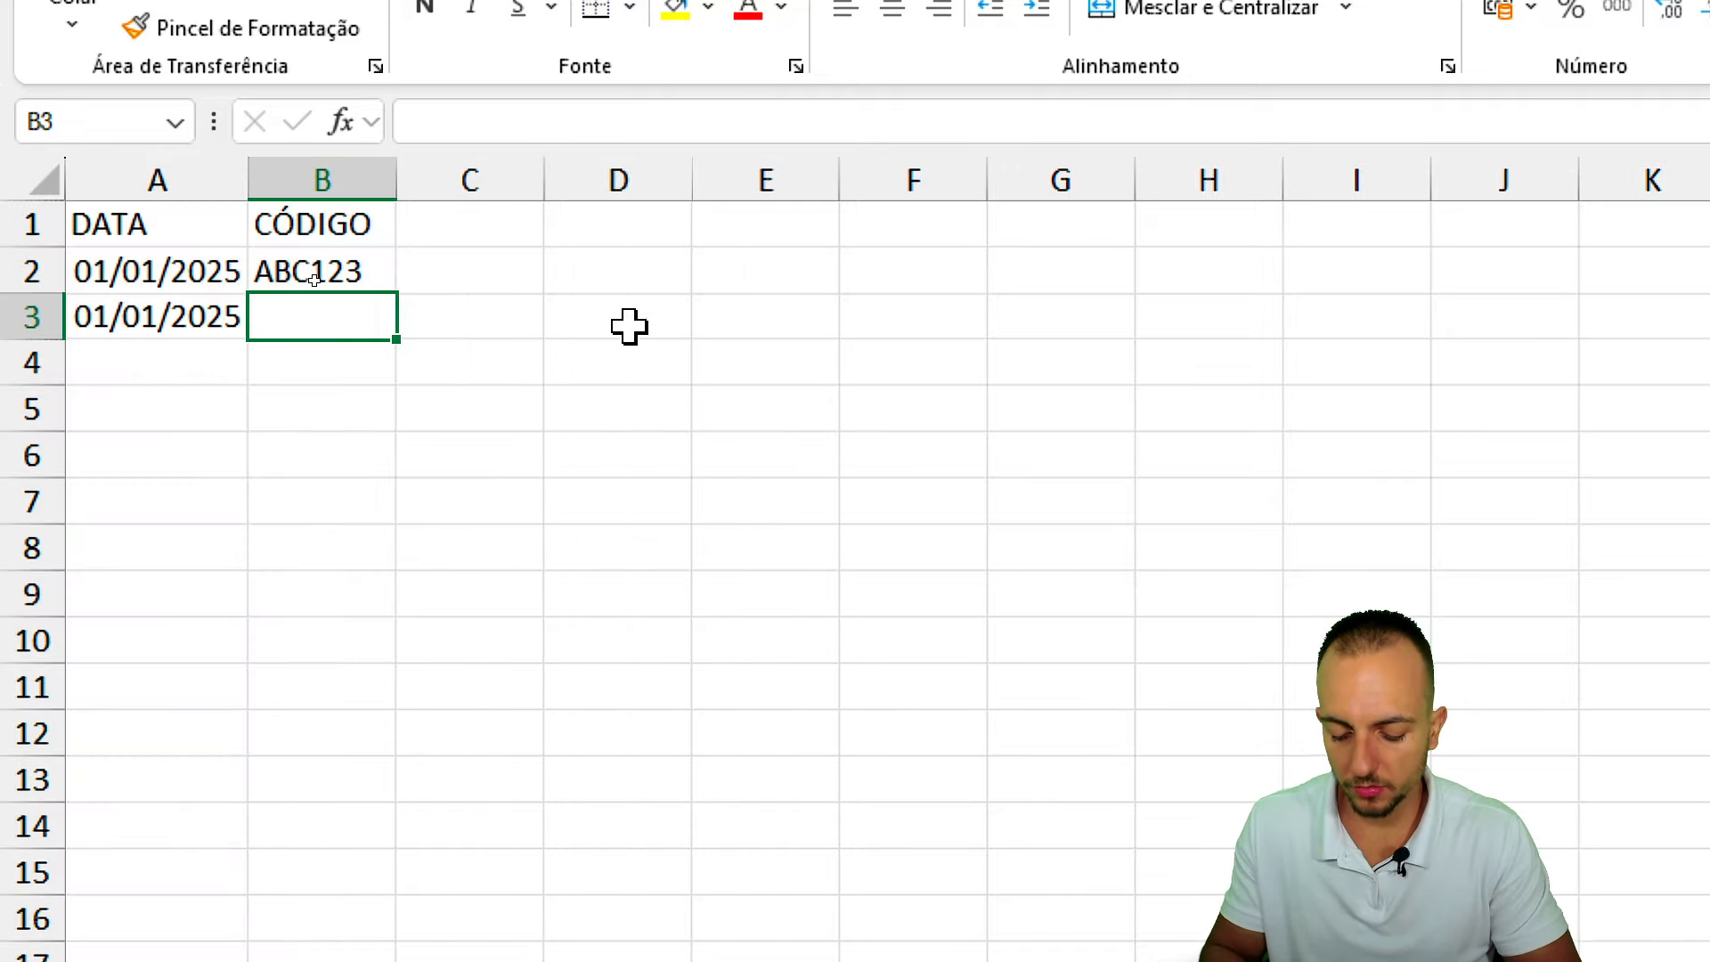
text(BR)
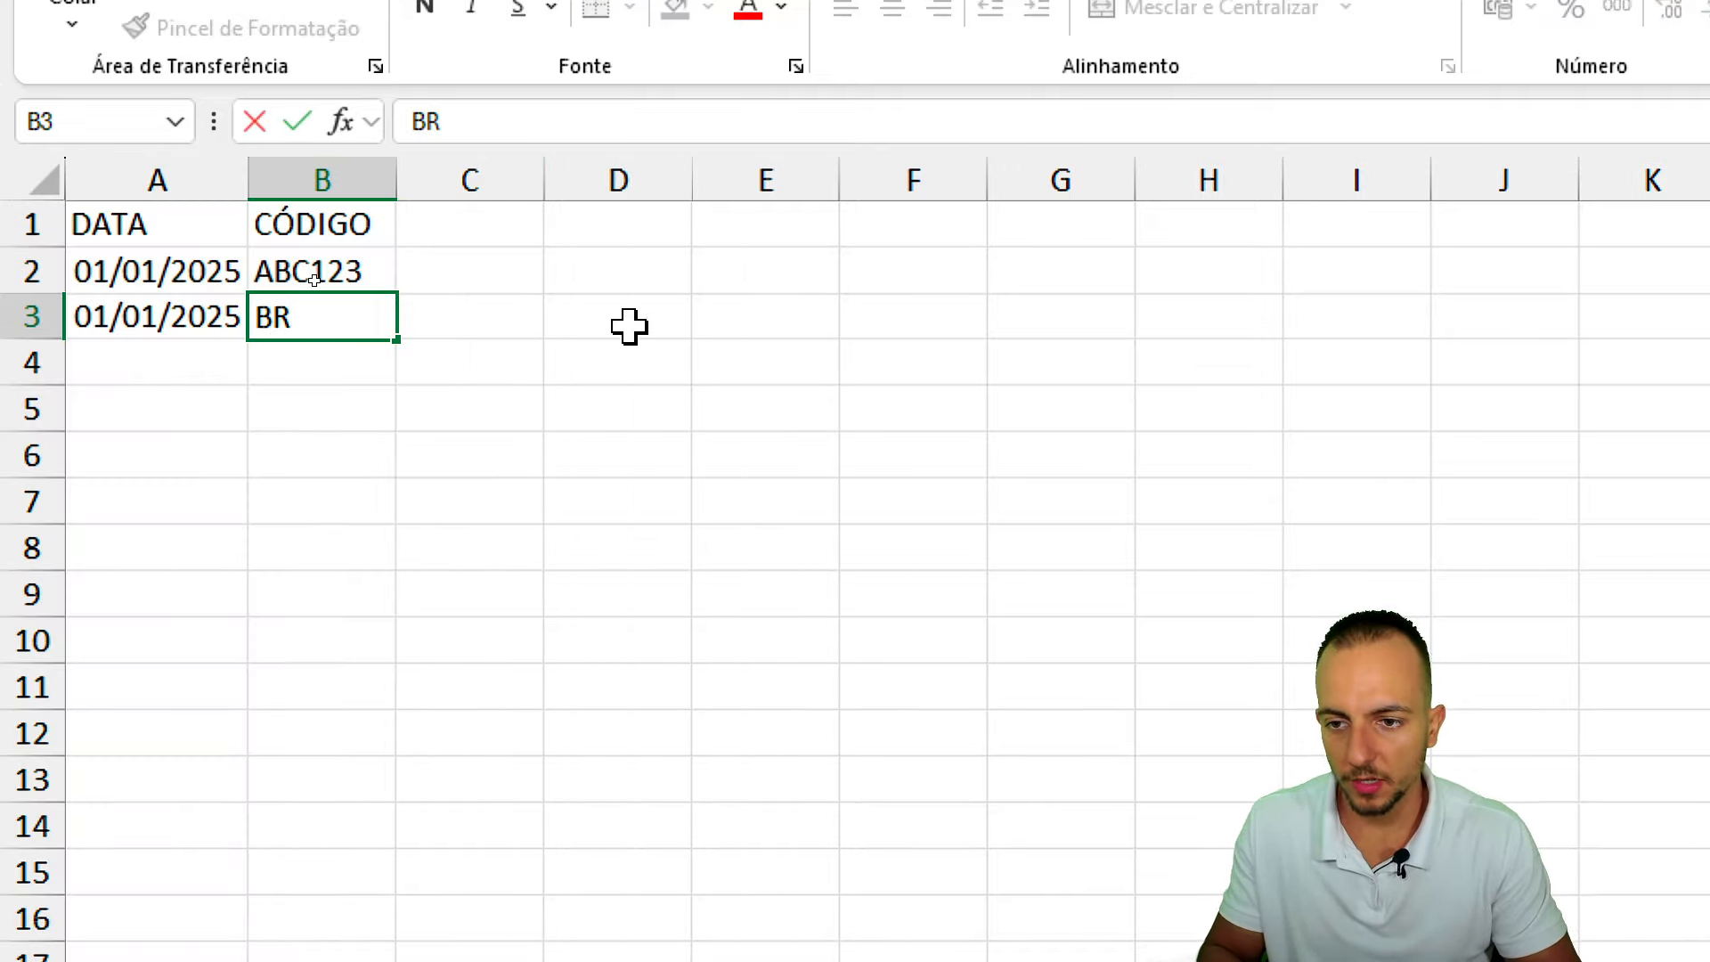
text(01)
key(Return)
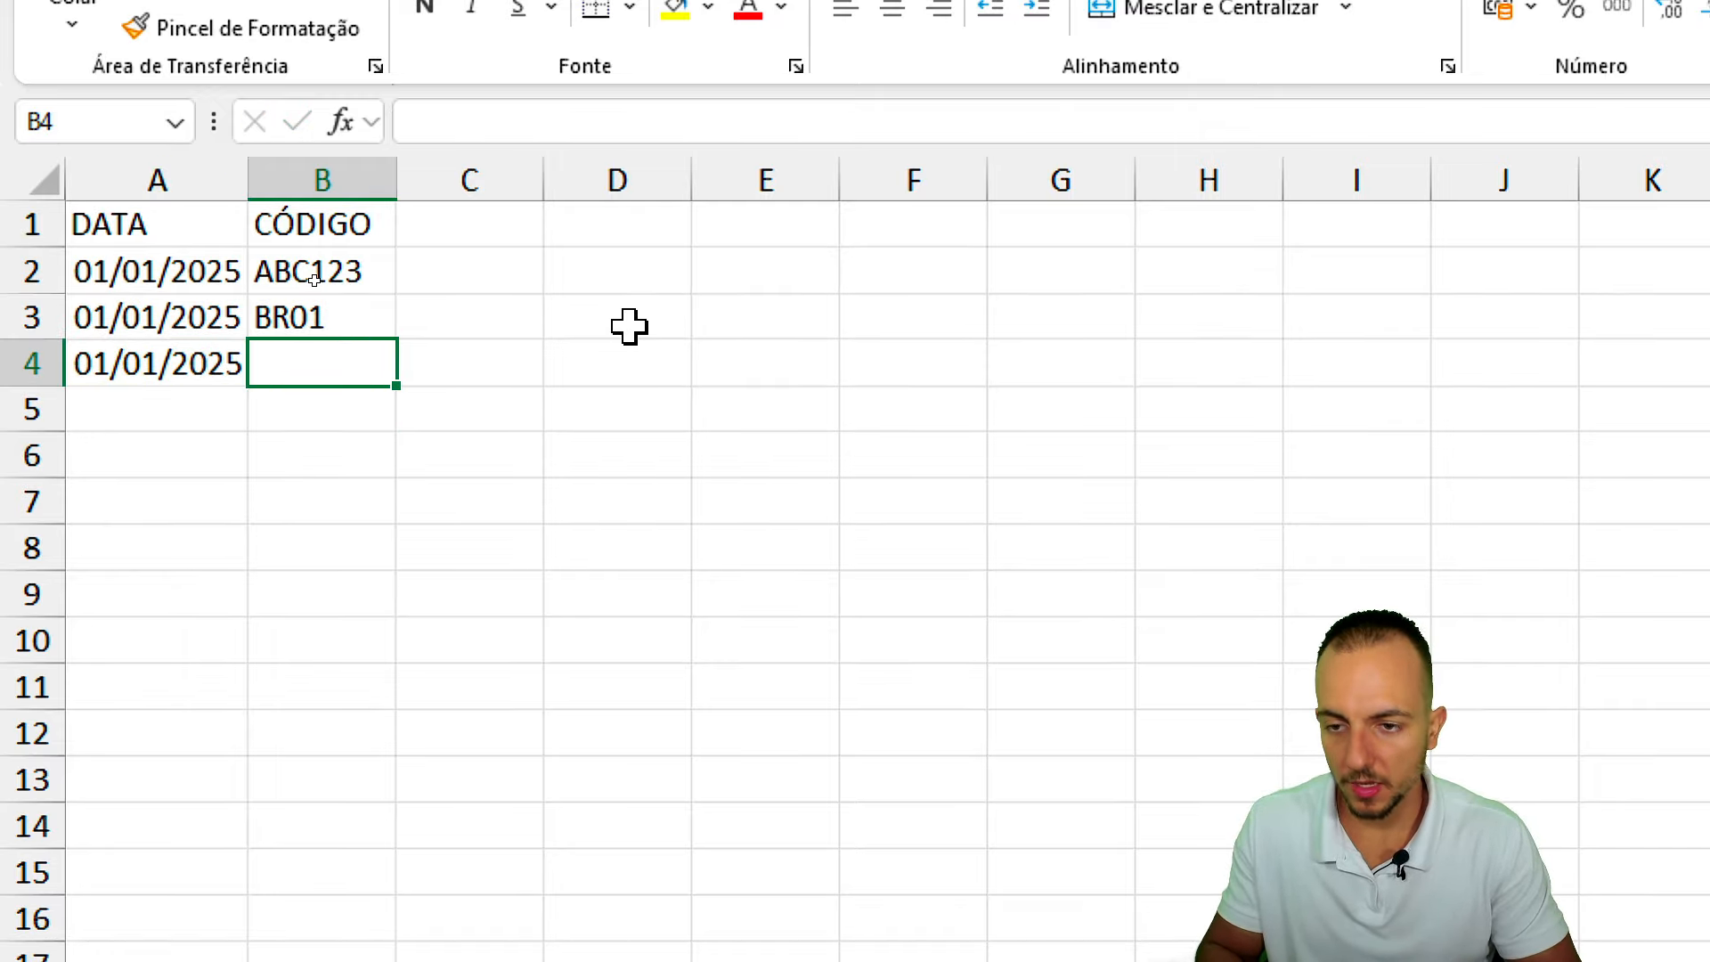
text(AAA111)
key(Return)
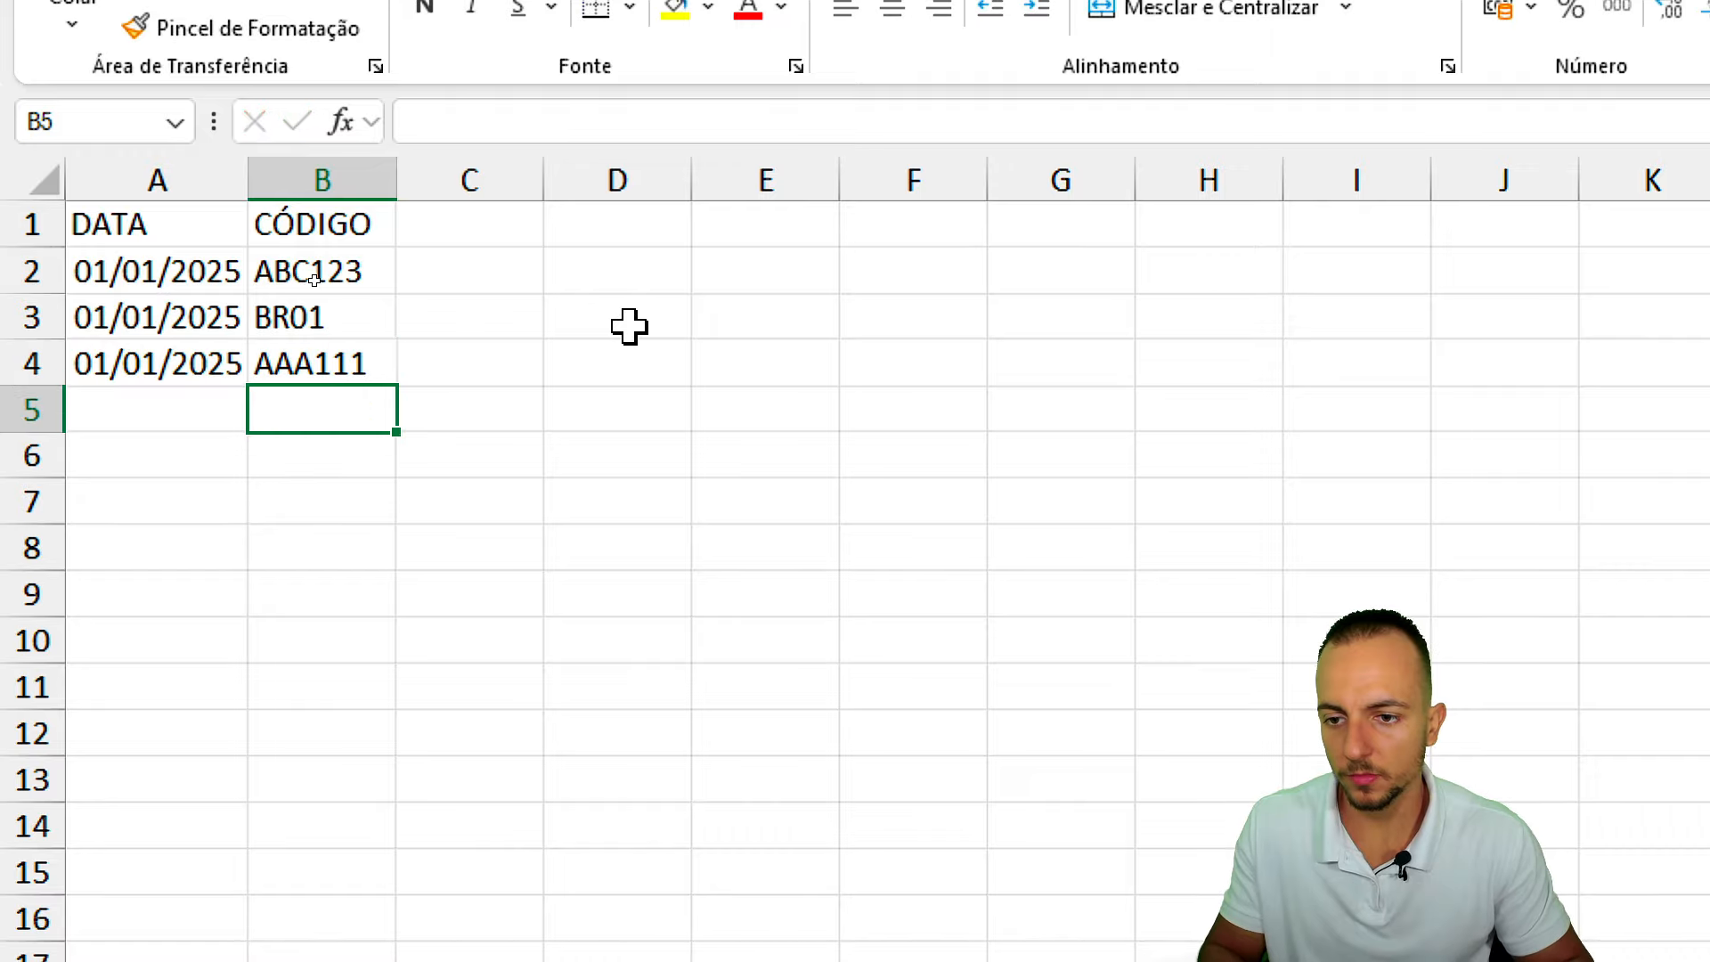
Fill the date from A4 down into A5 and enter the code ZX321 in B5.
key(Left)
key(ctrl+d)
key(Right)
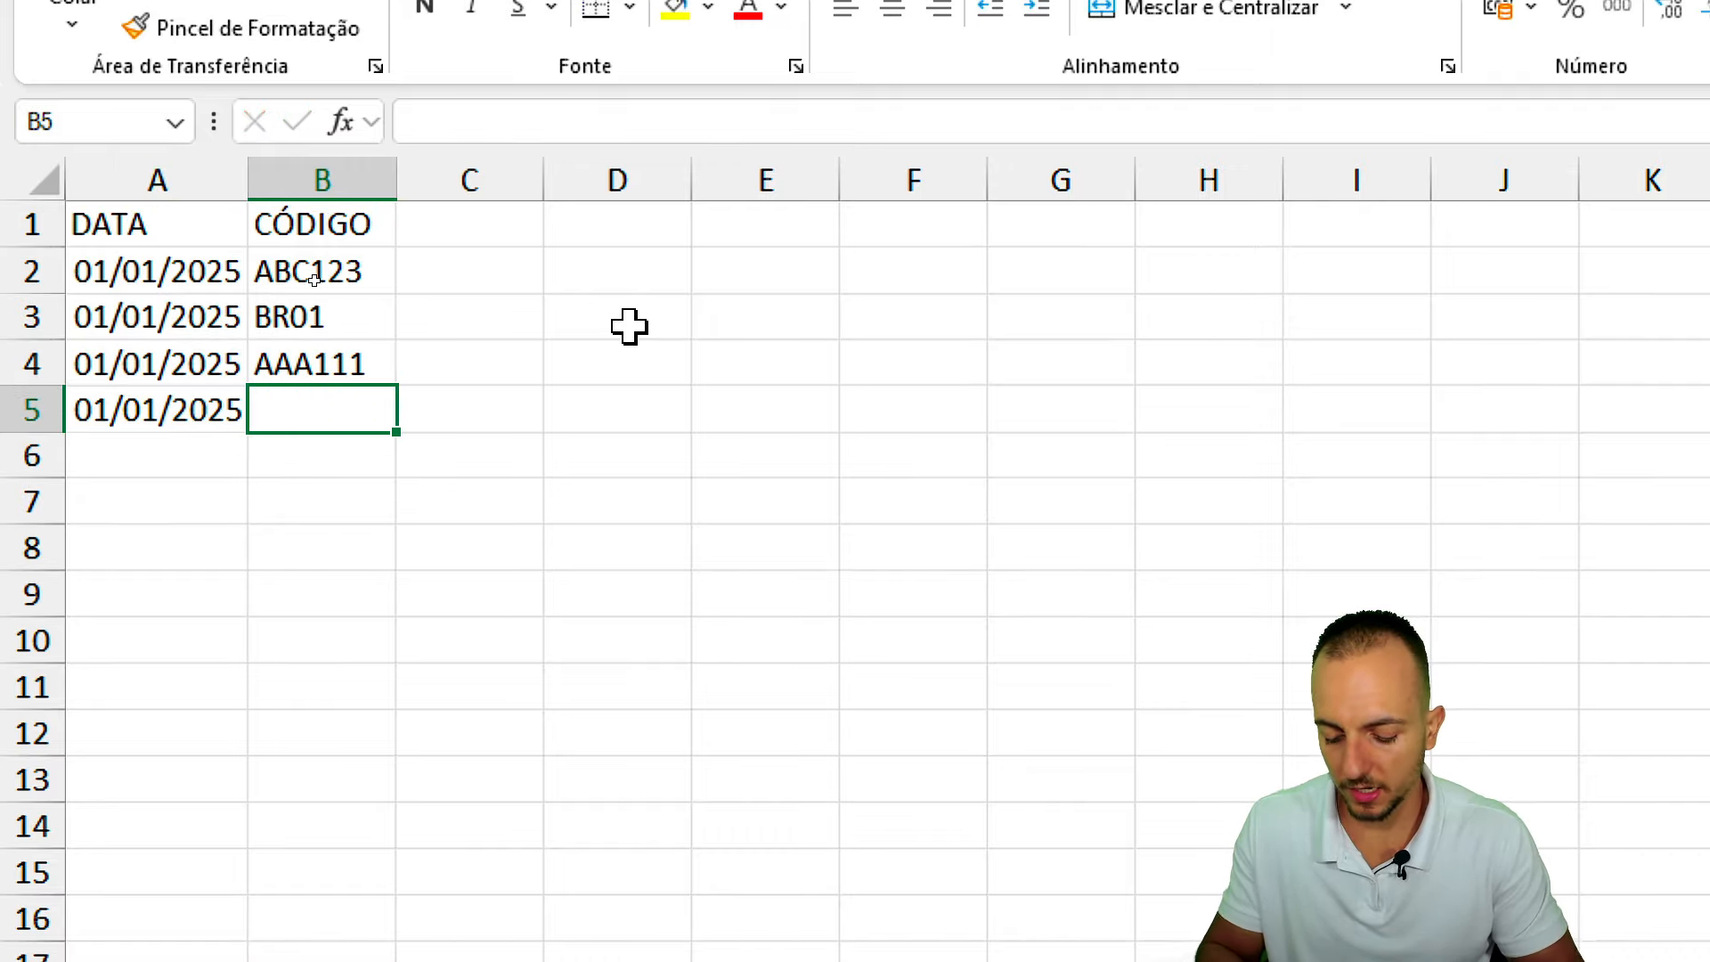
text(Z)
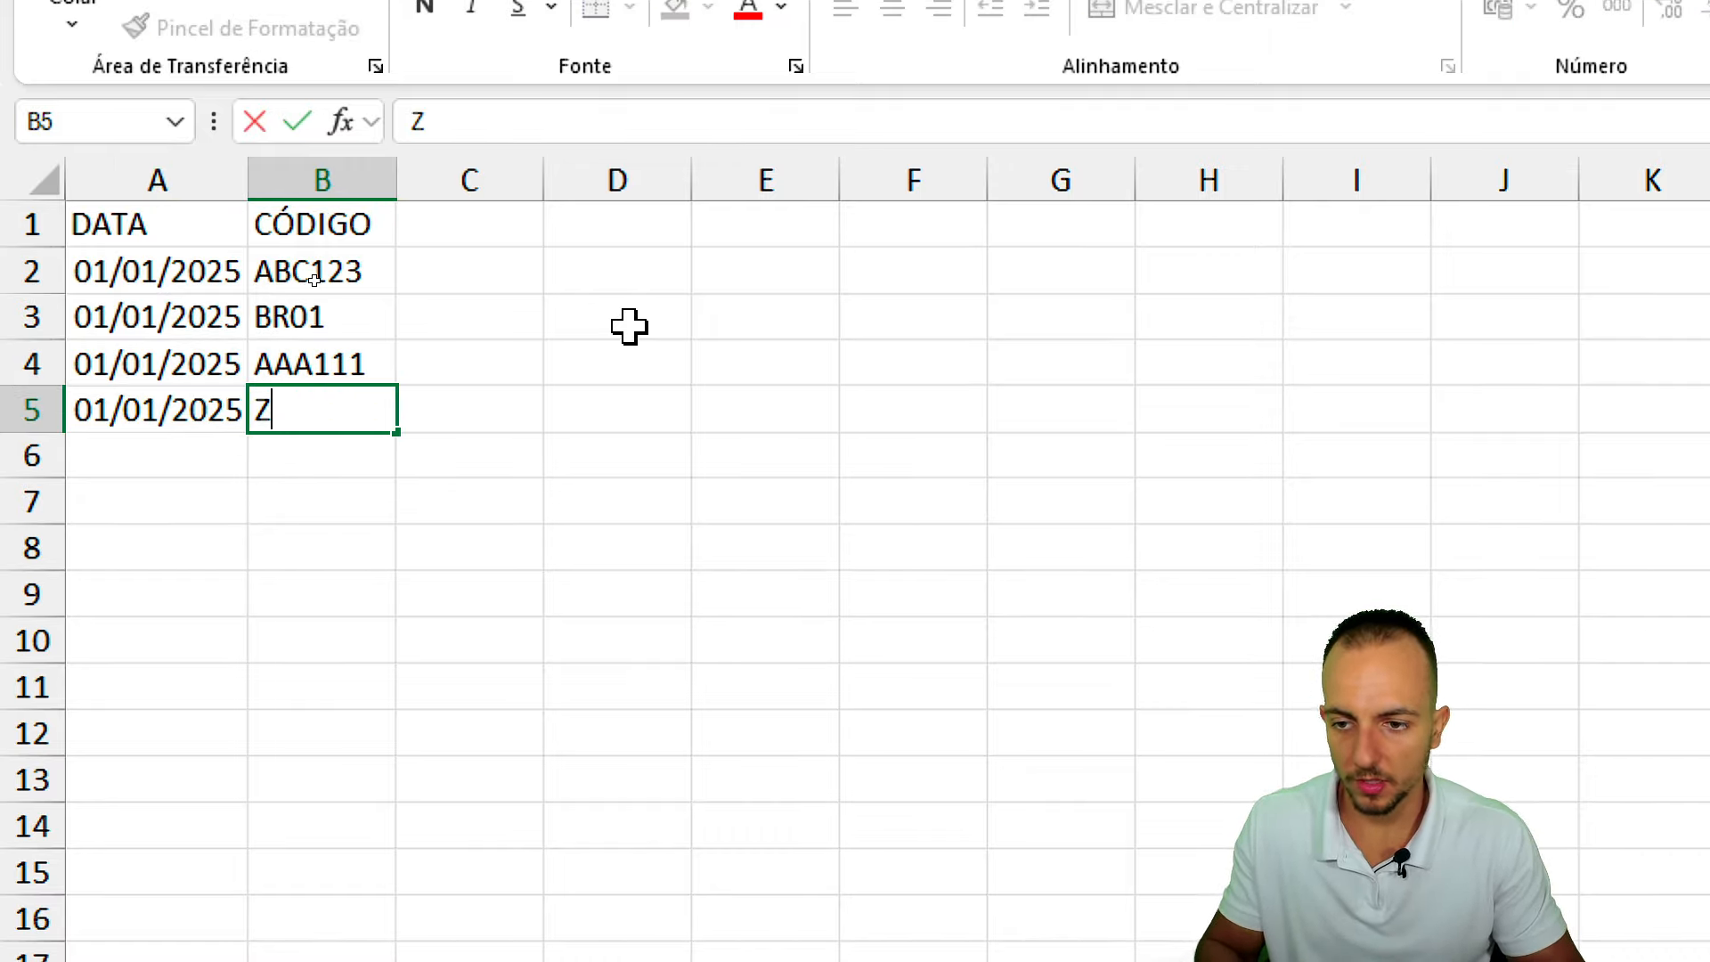
text(X321)
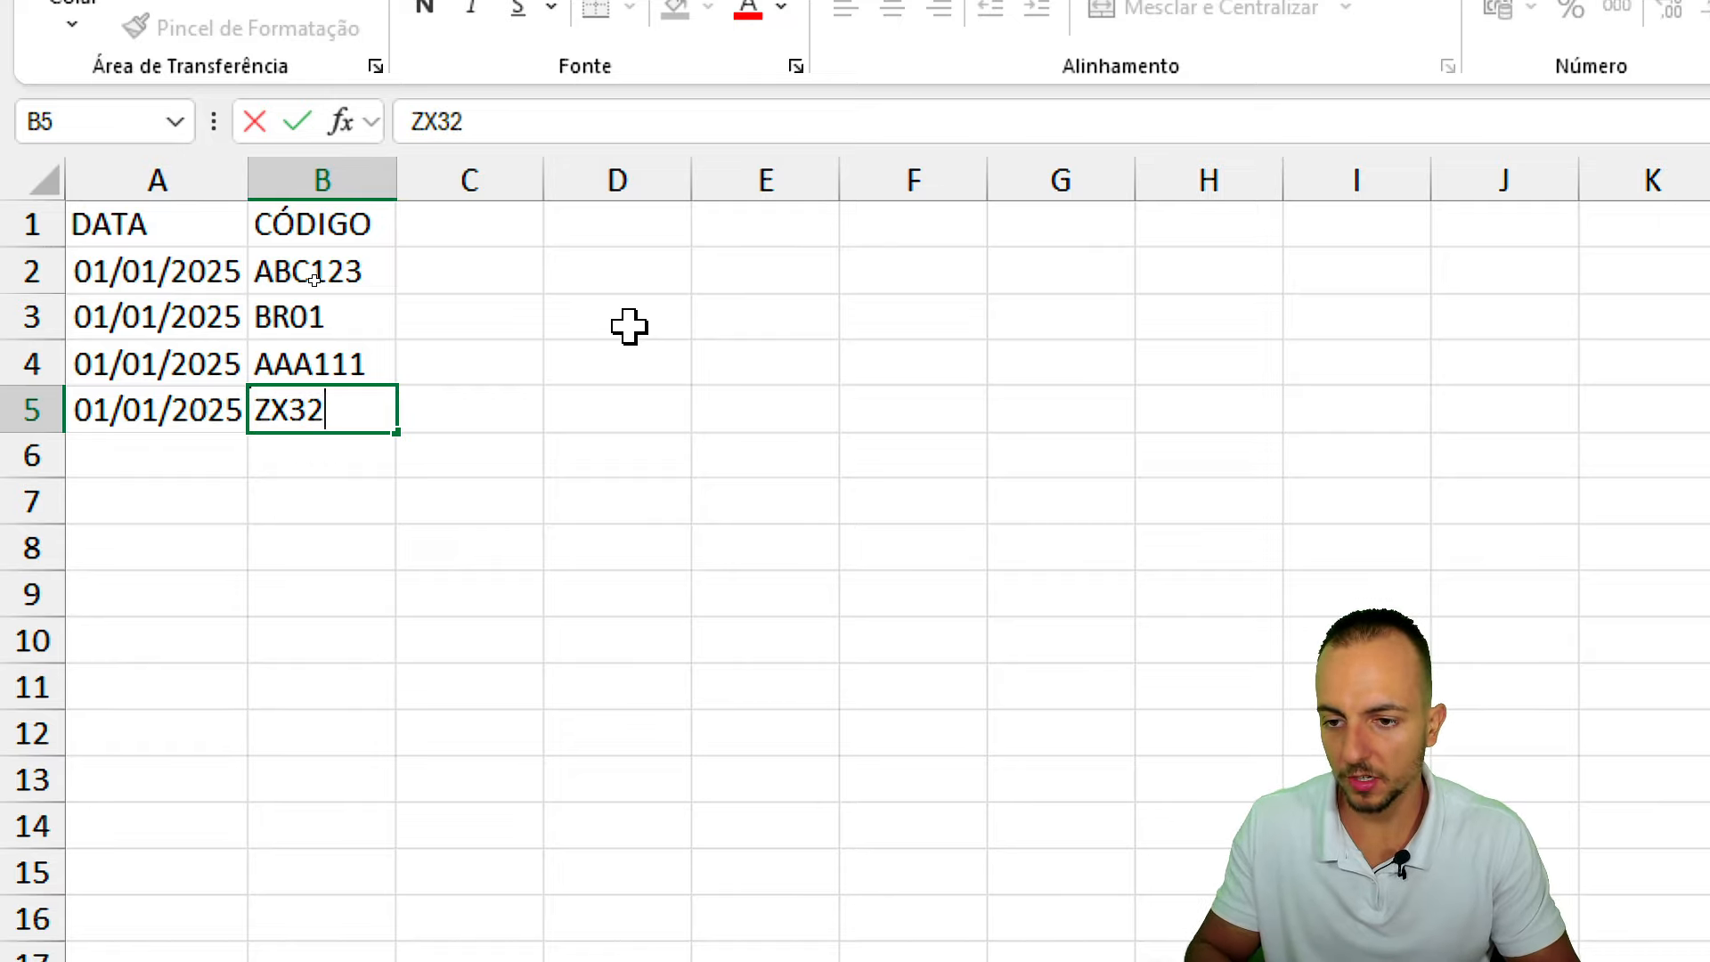
key(Return)
click(515, 221)
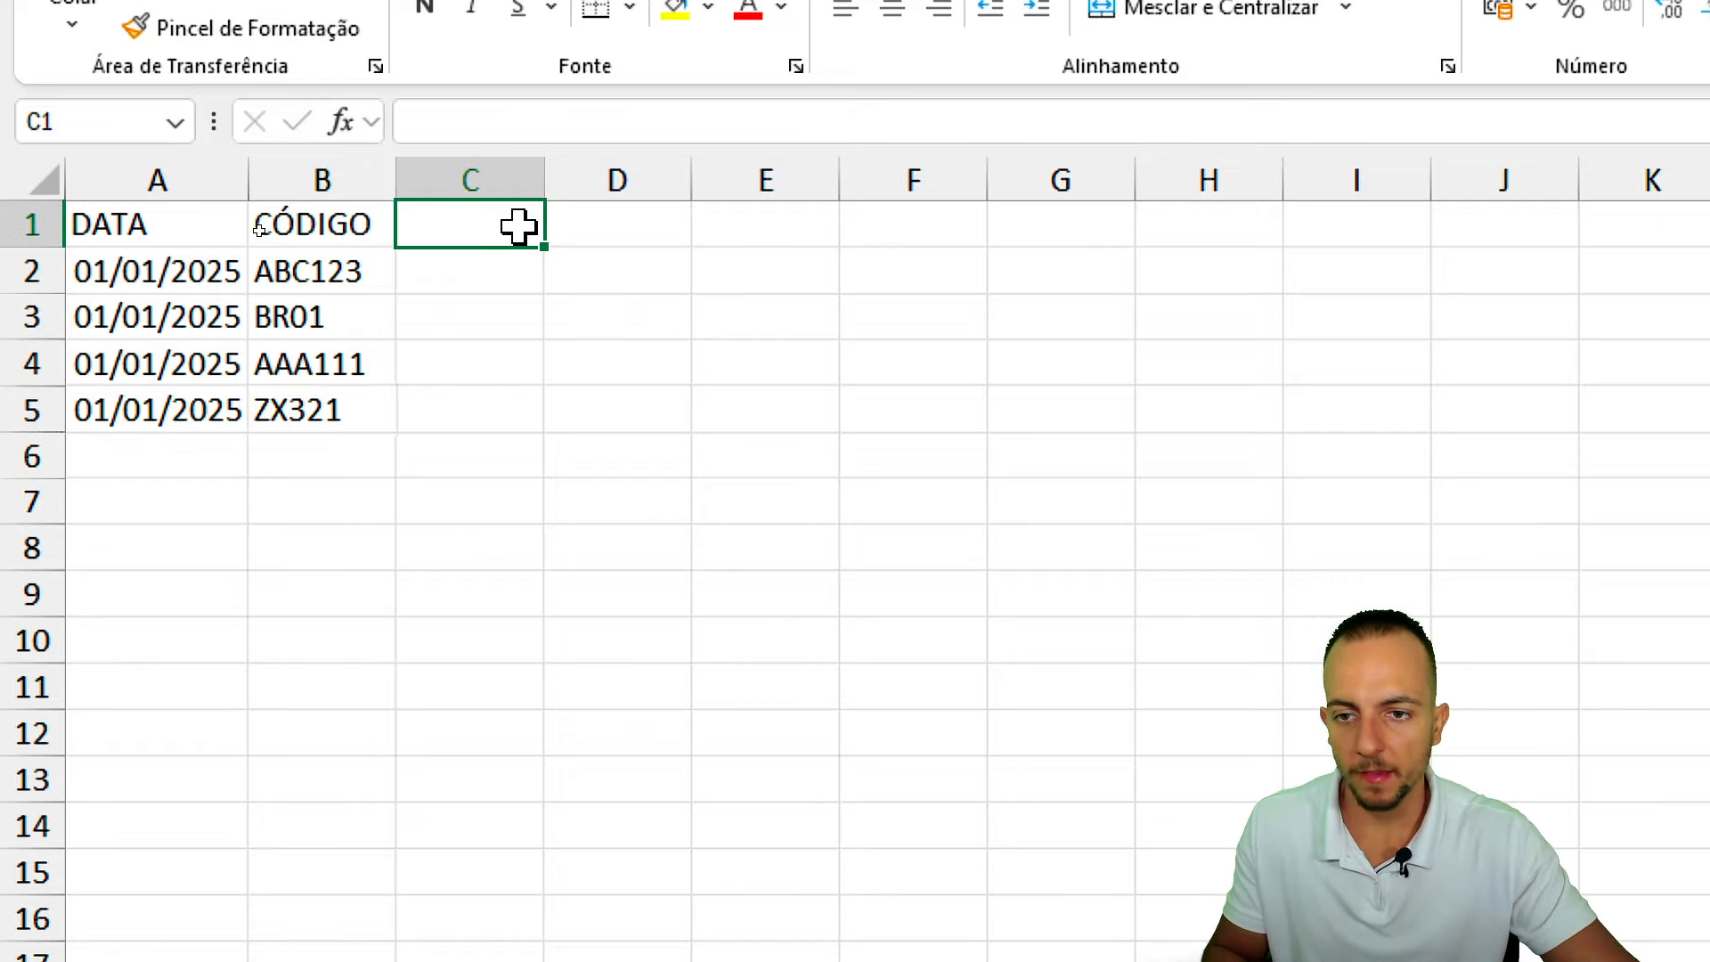
Enter the header PREÇO ATUAL in C1 and widen column C to fit it.
text(PREÇO ATUAL)
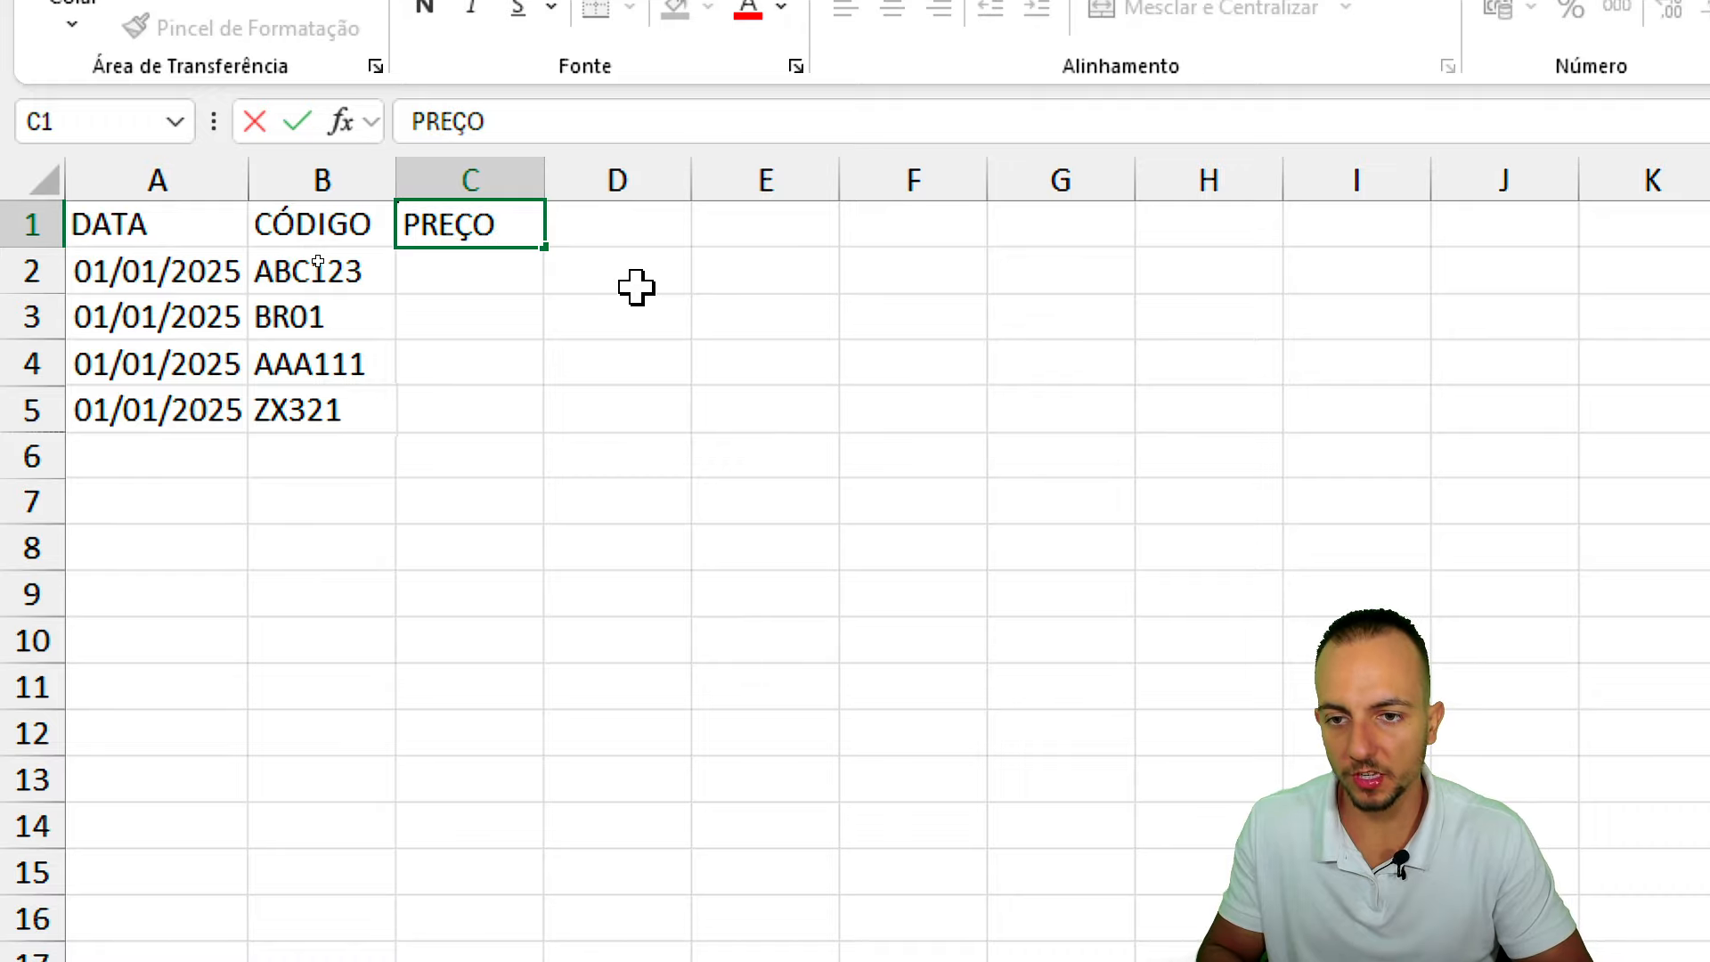
key(Return)
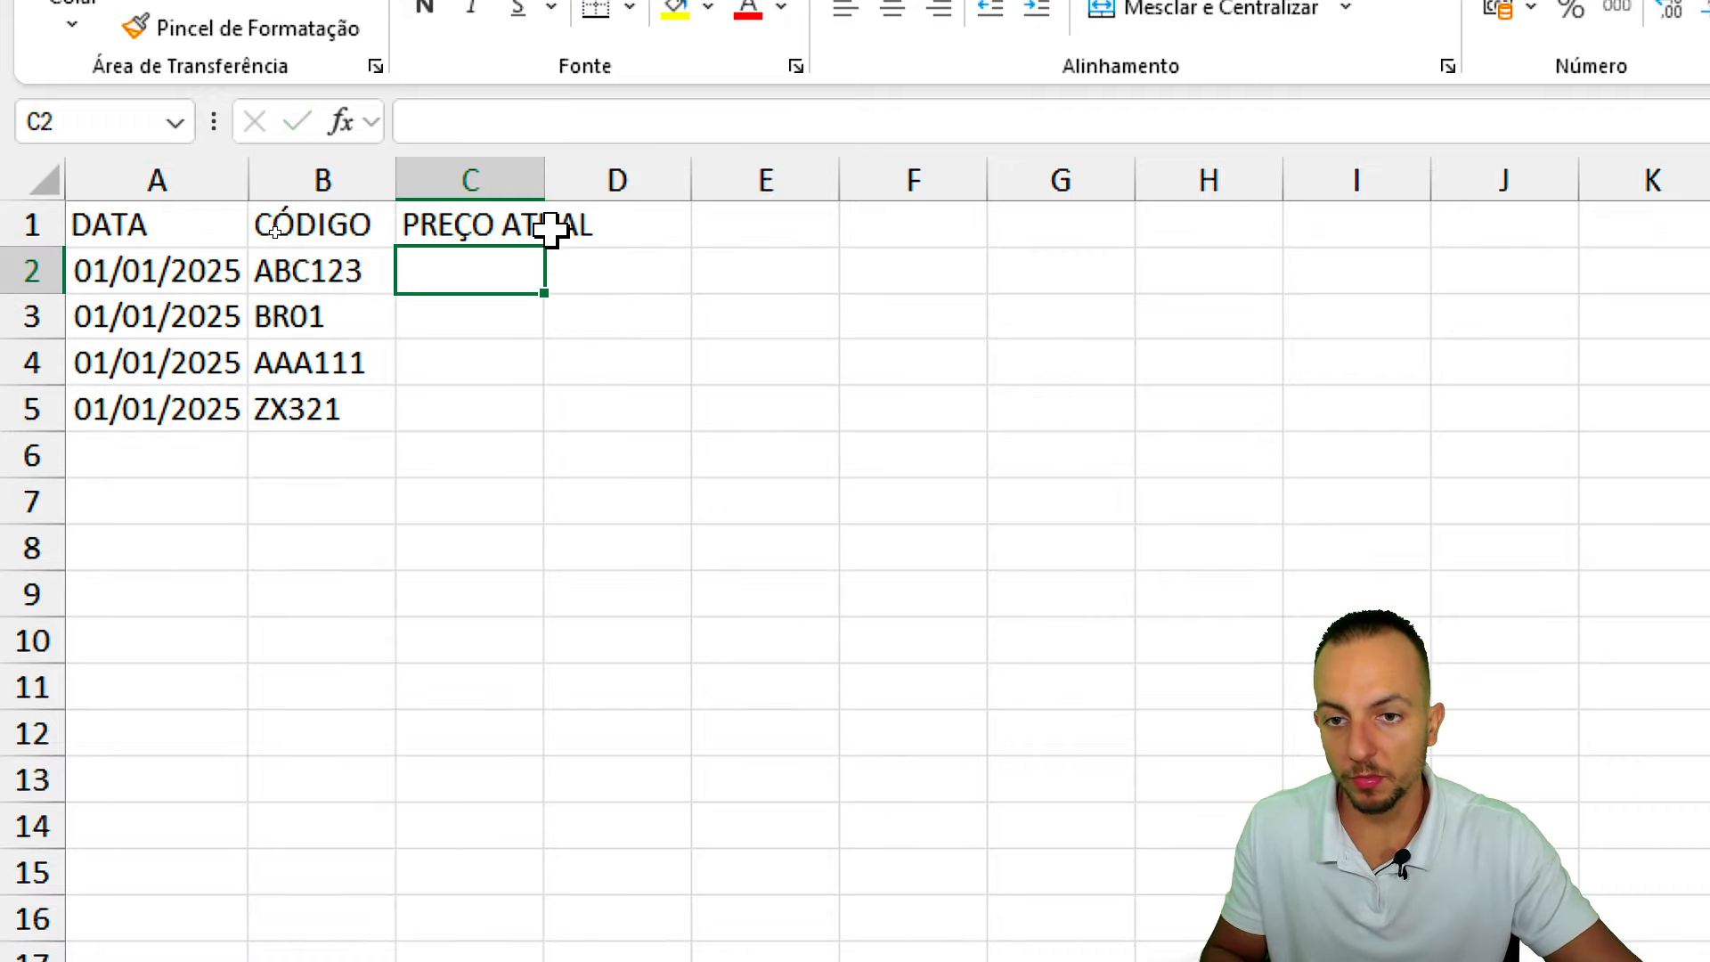
drag(545, 178, 630, 169)
drag(535, 225, 534, 435)
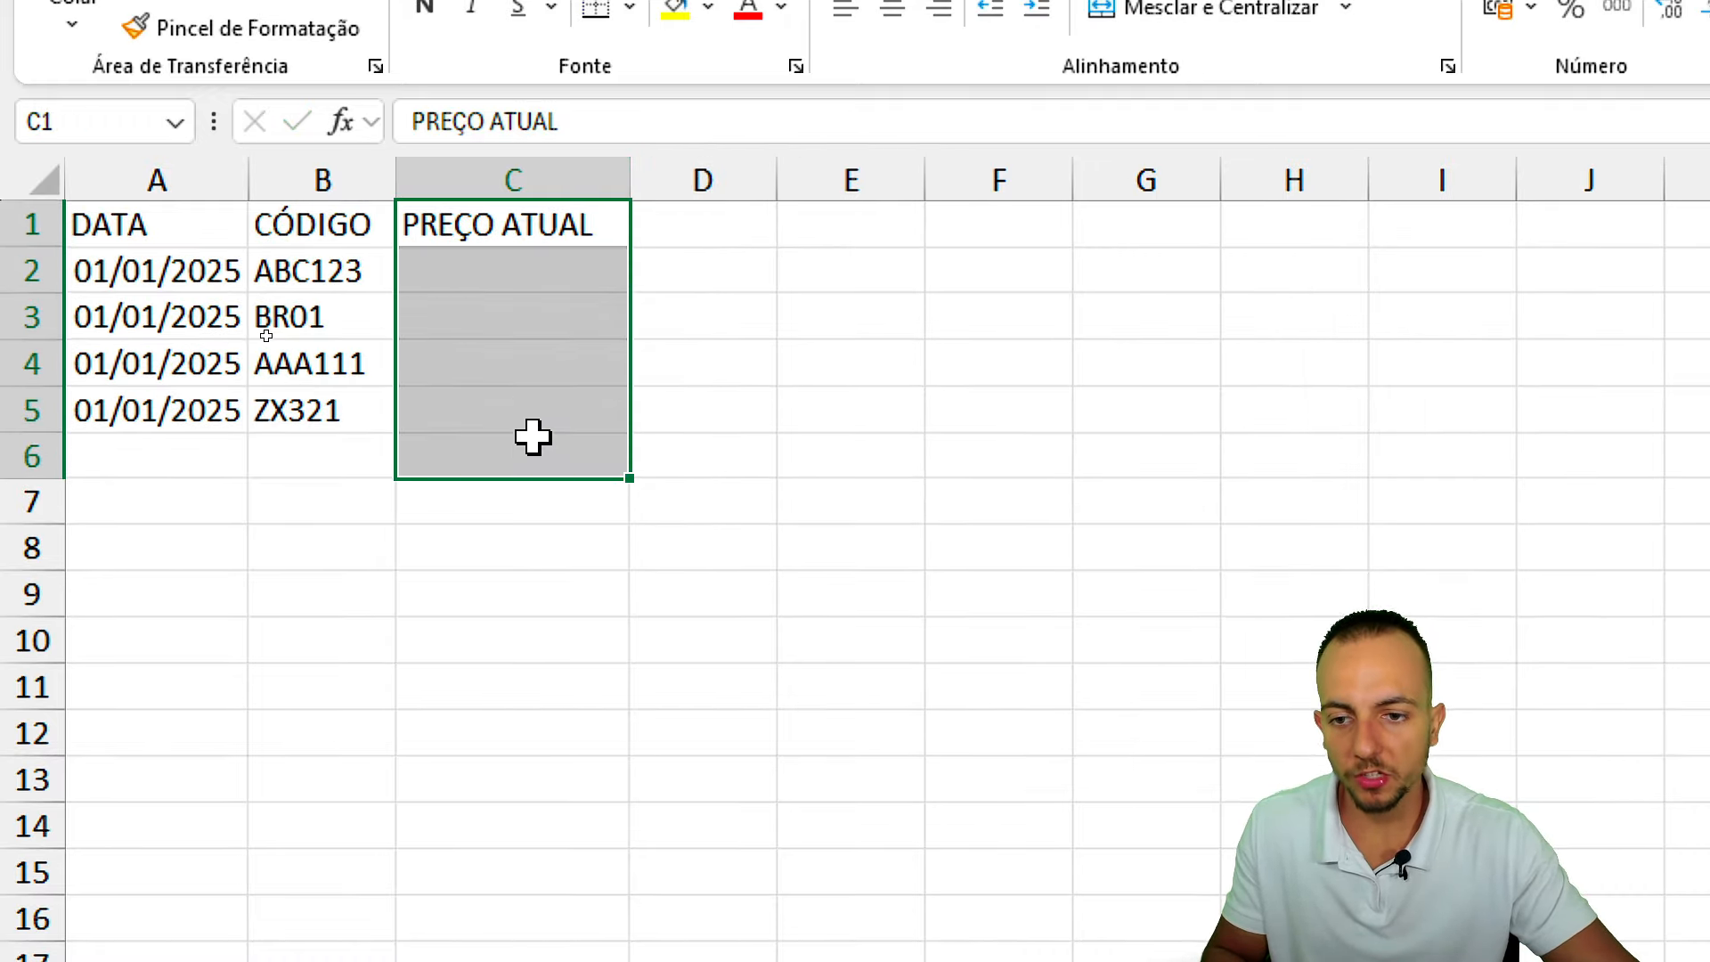
click(529, 265)
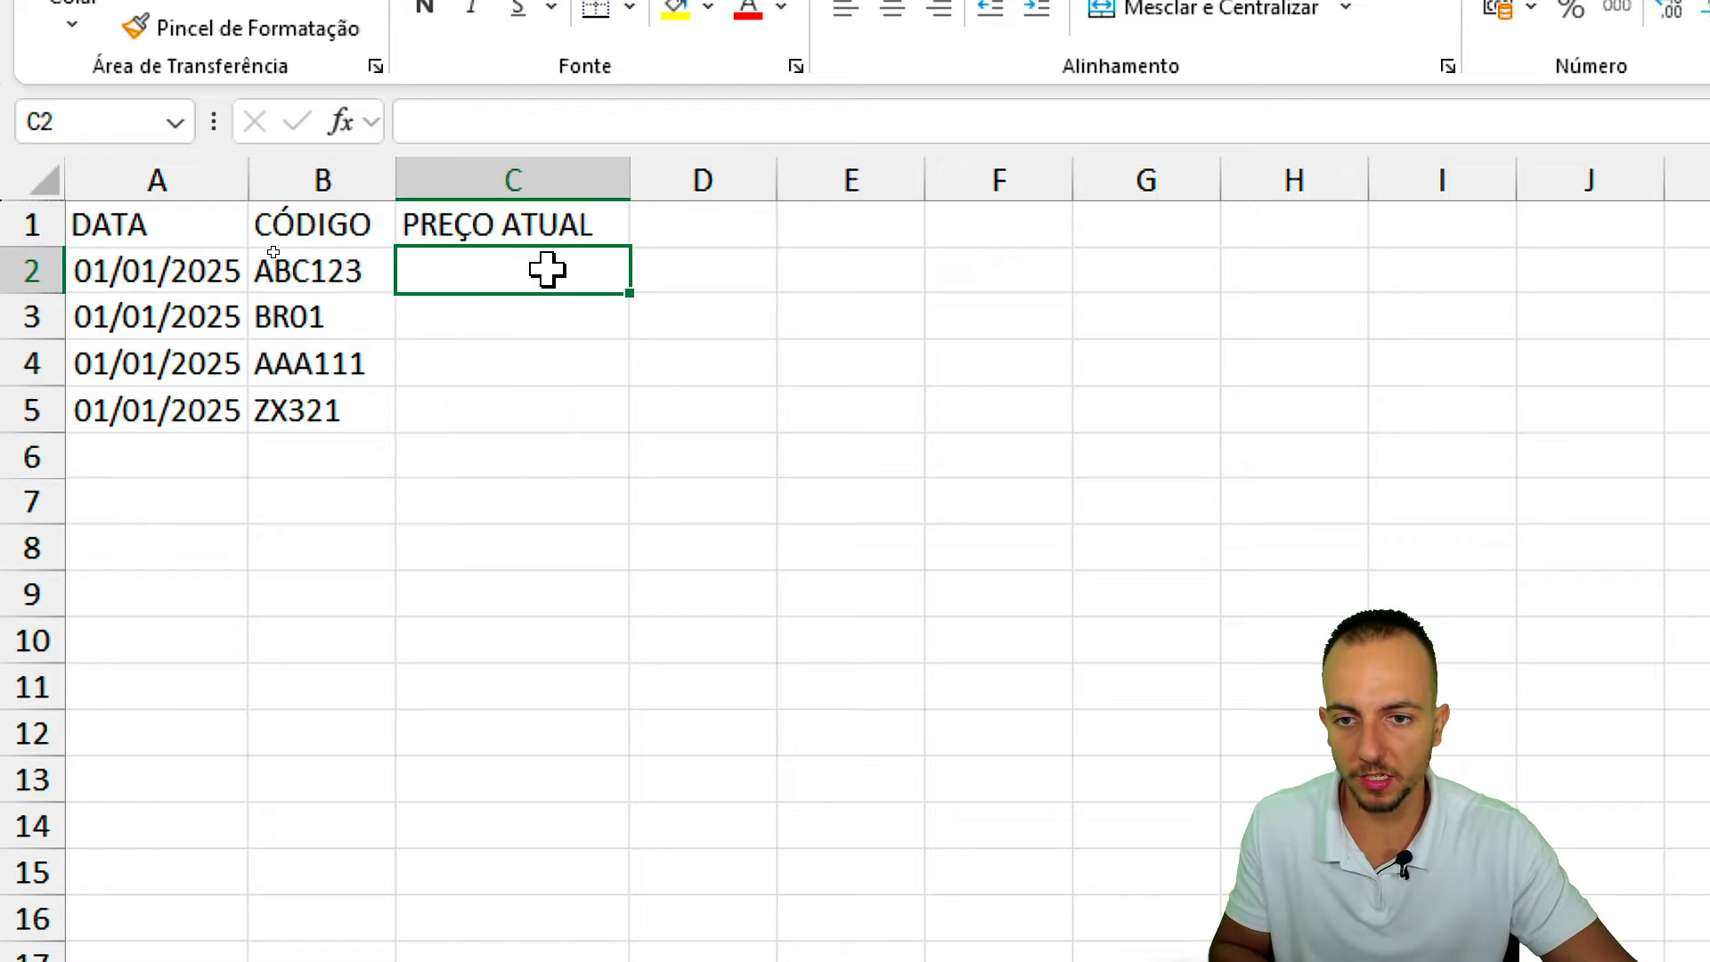
drag(526, 224, 530, 409)
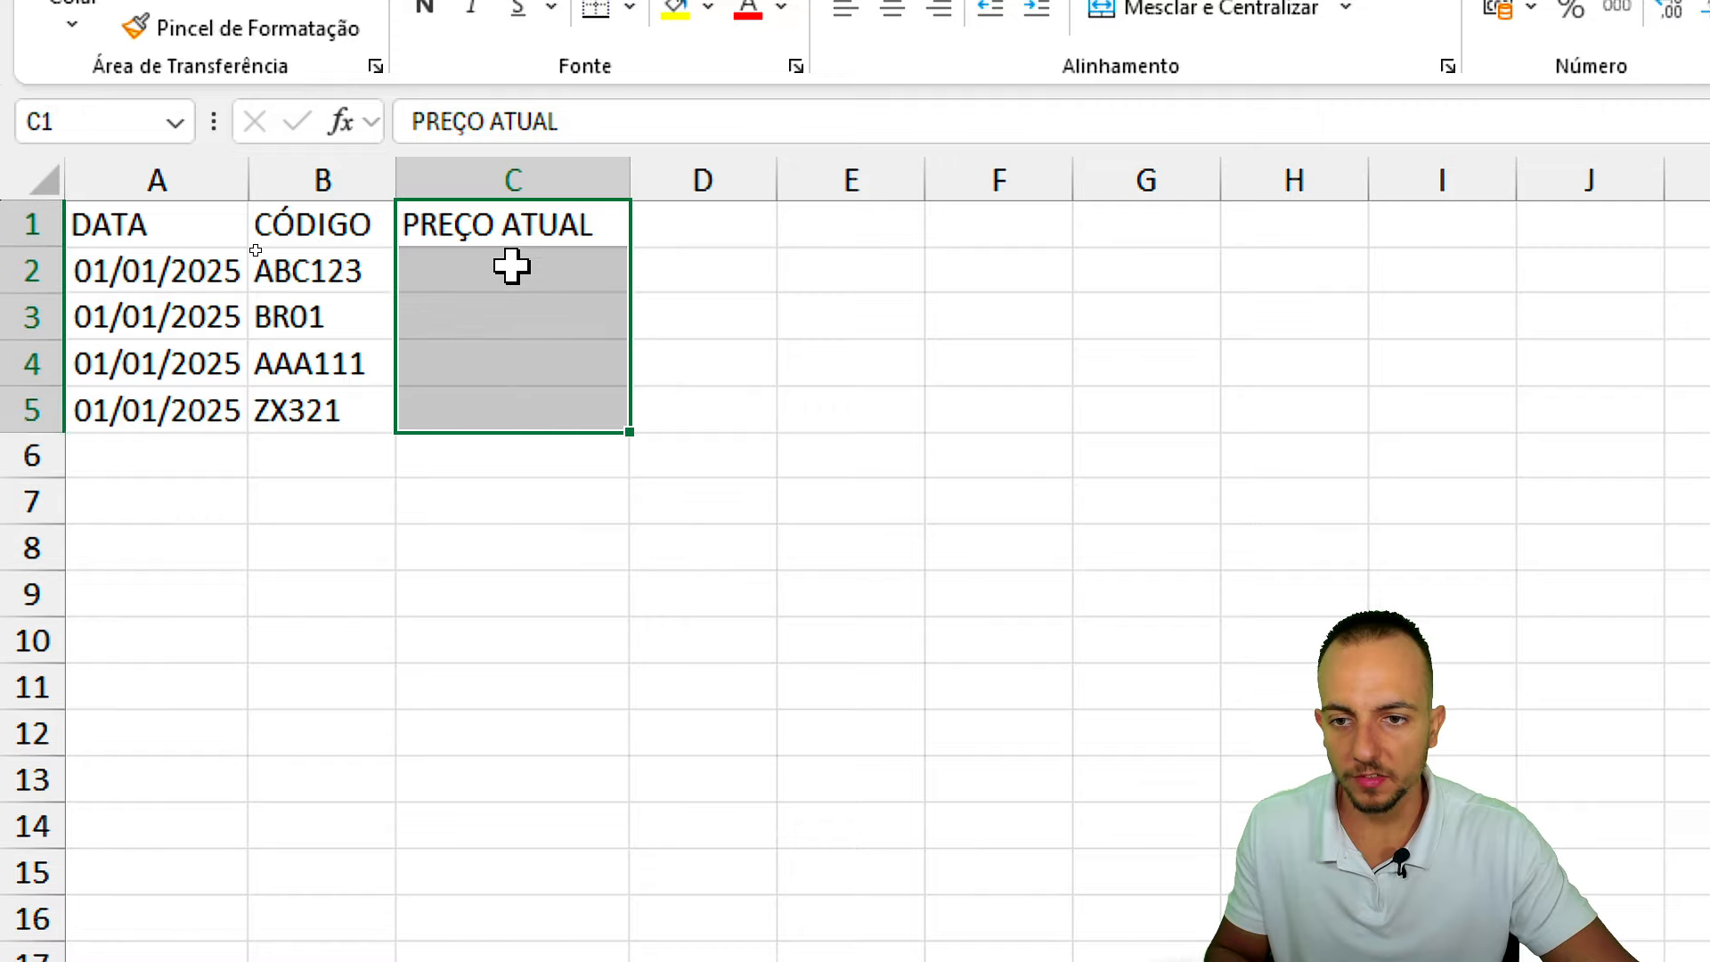
click(511, 266)
click(320, 269)
click(349, 320)
click(344, 365)
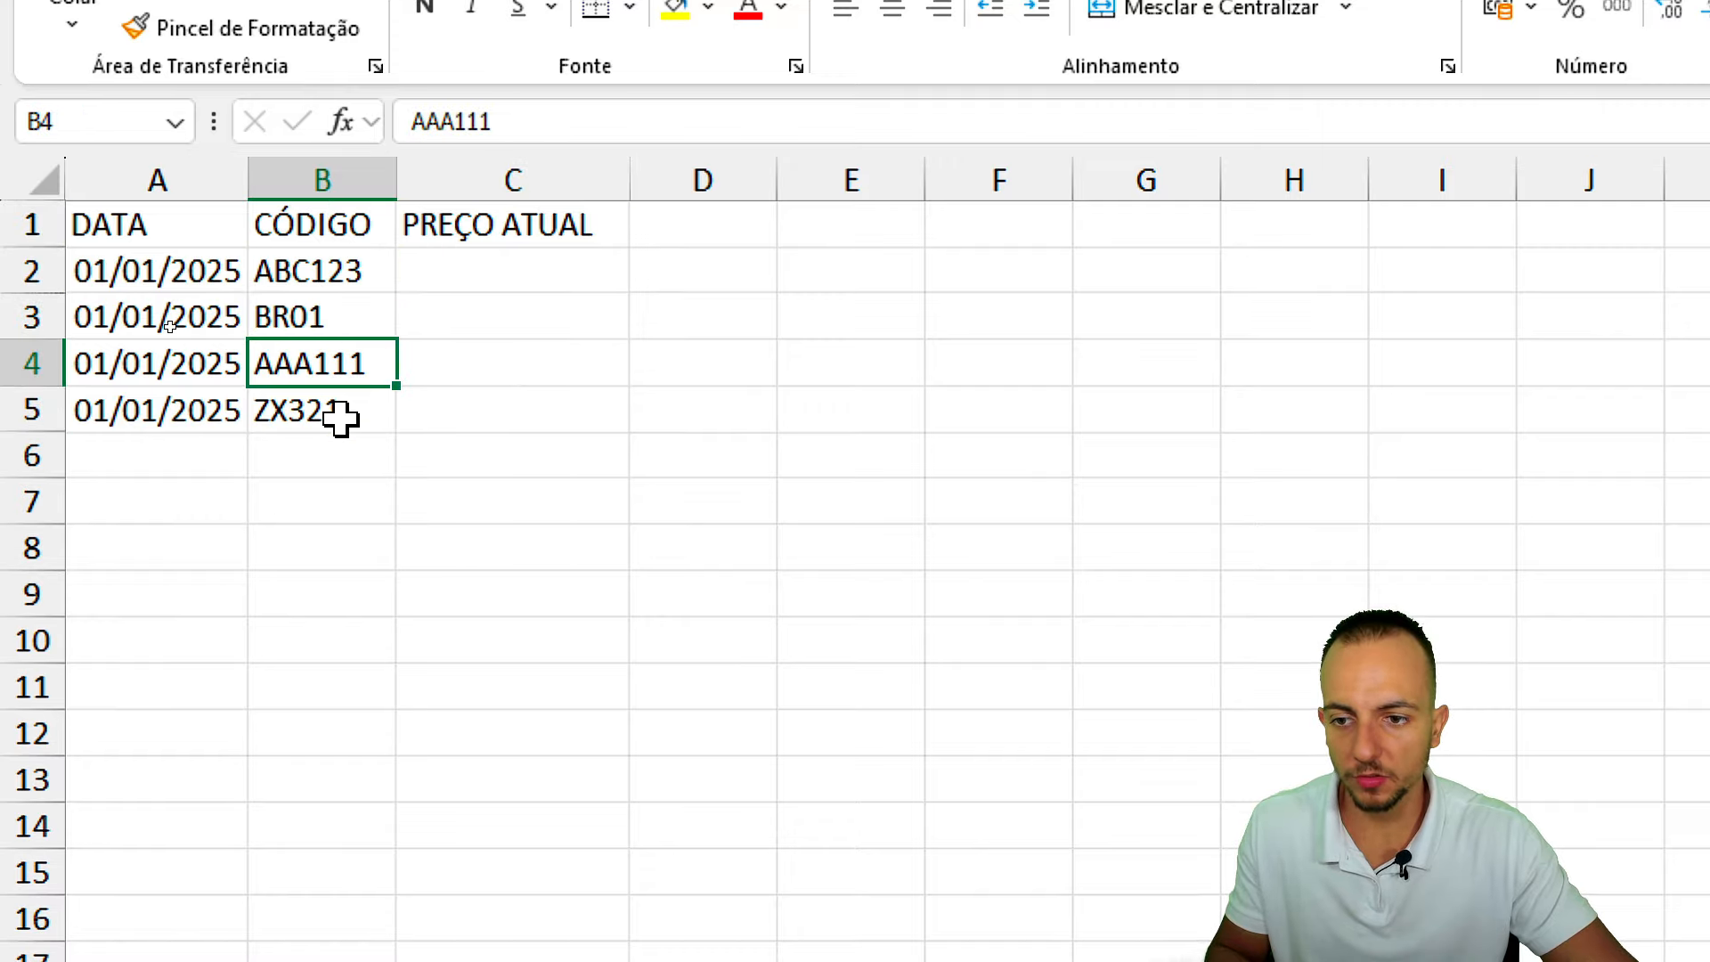
click(345, 411)
click(466, 267)
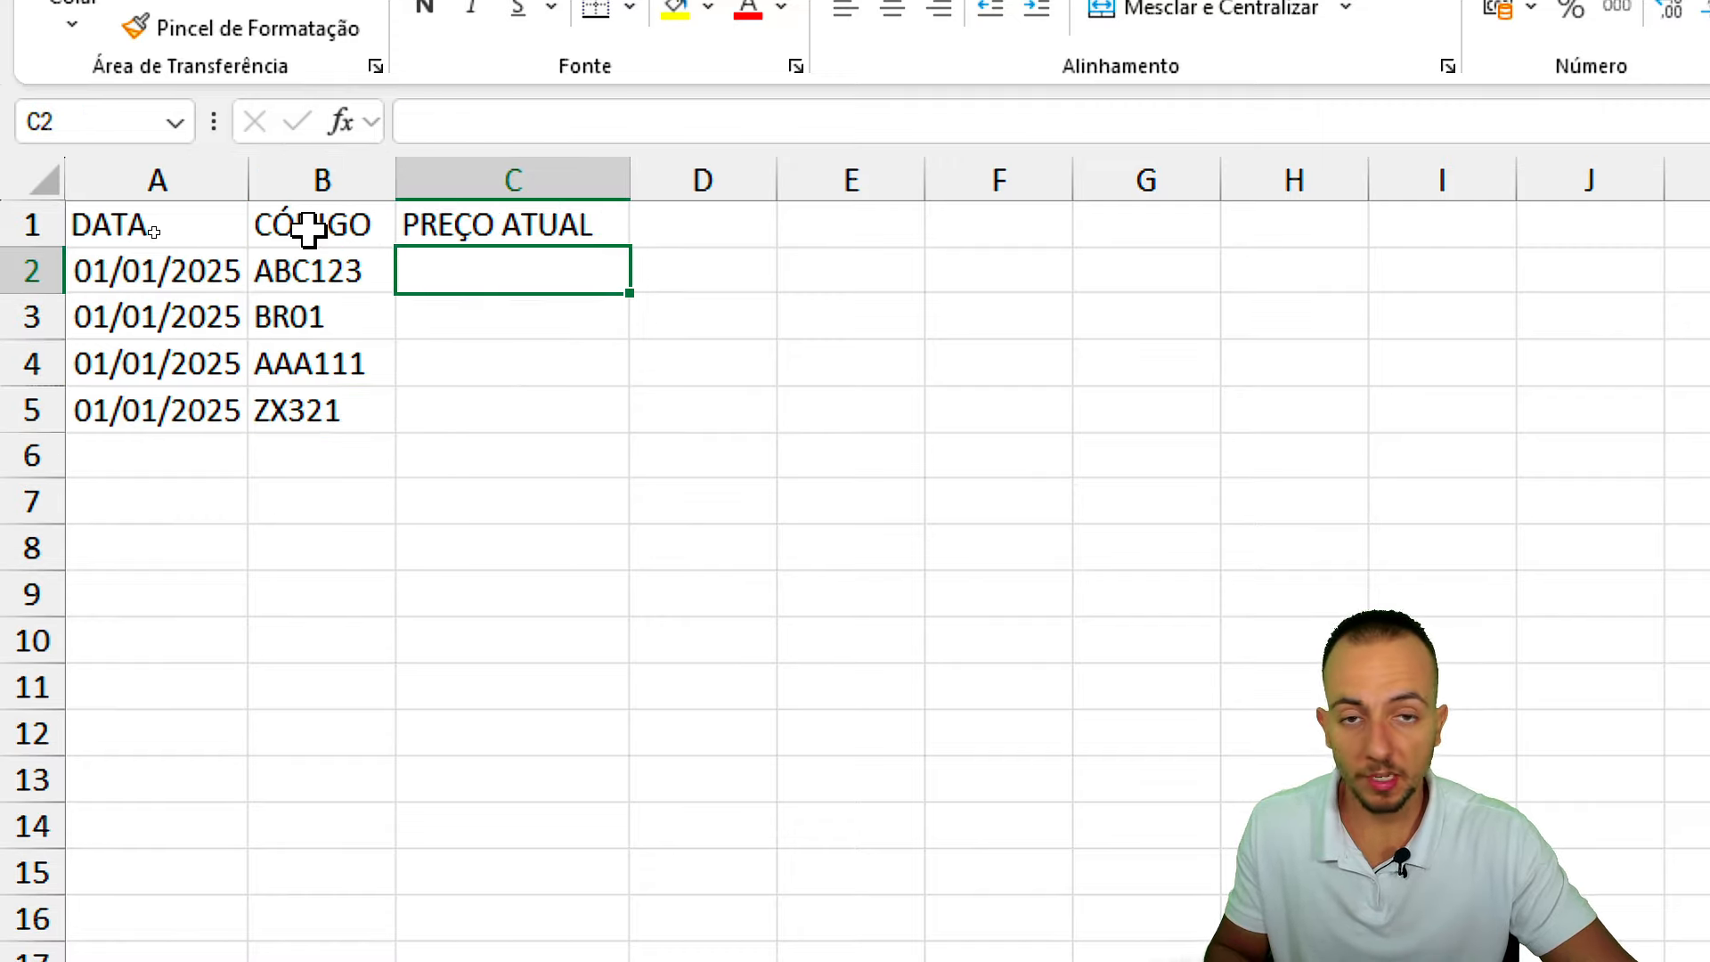
Widen columns A to C together to one equal, larger width.
drag(156, 176, 346, 176)
click(512, 299)
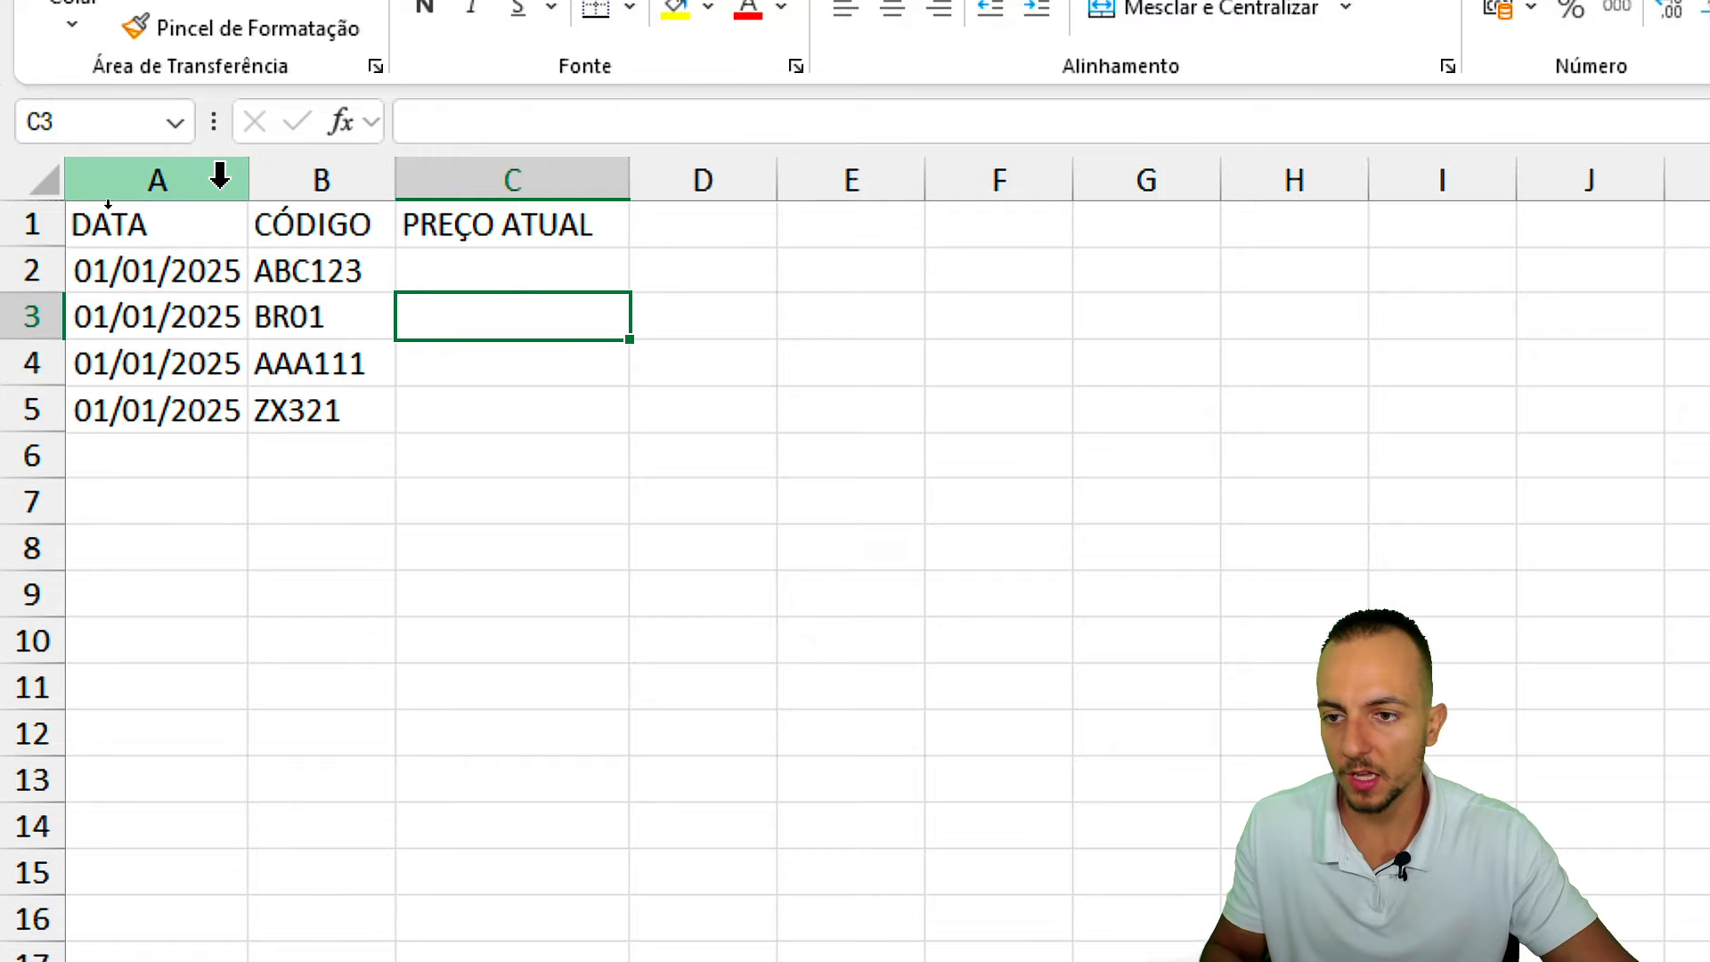
drag(217, 175, 516, 164)
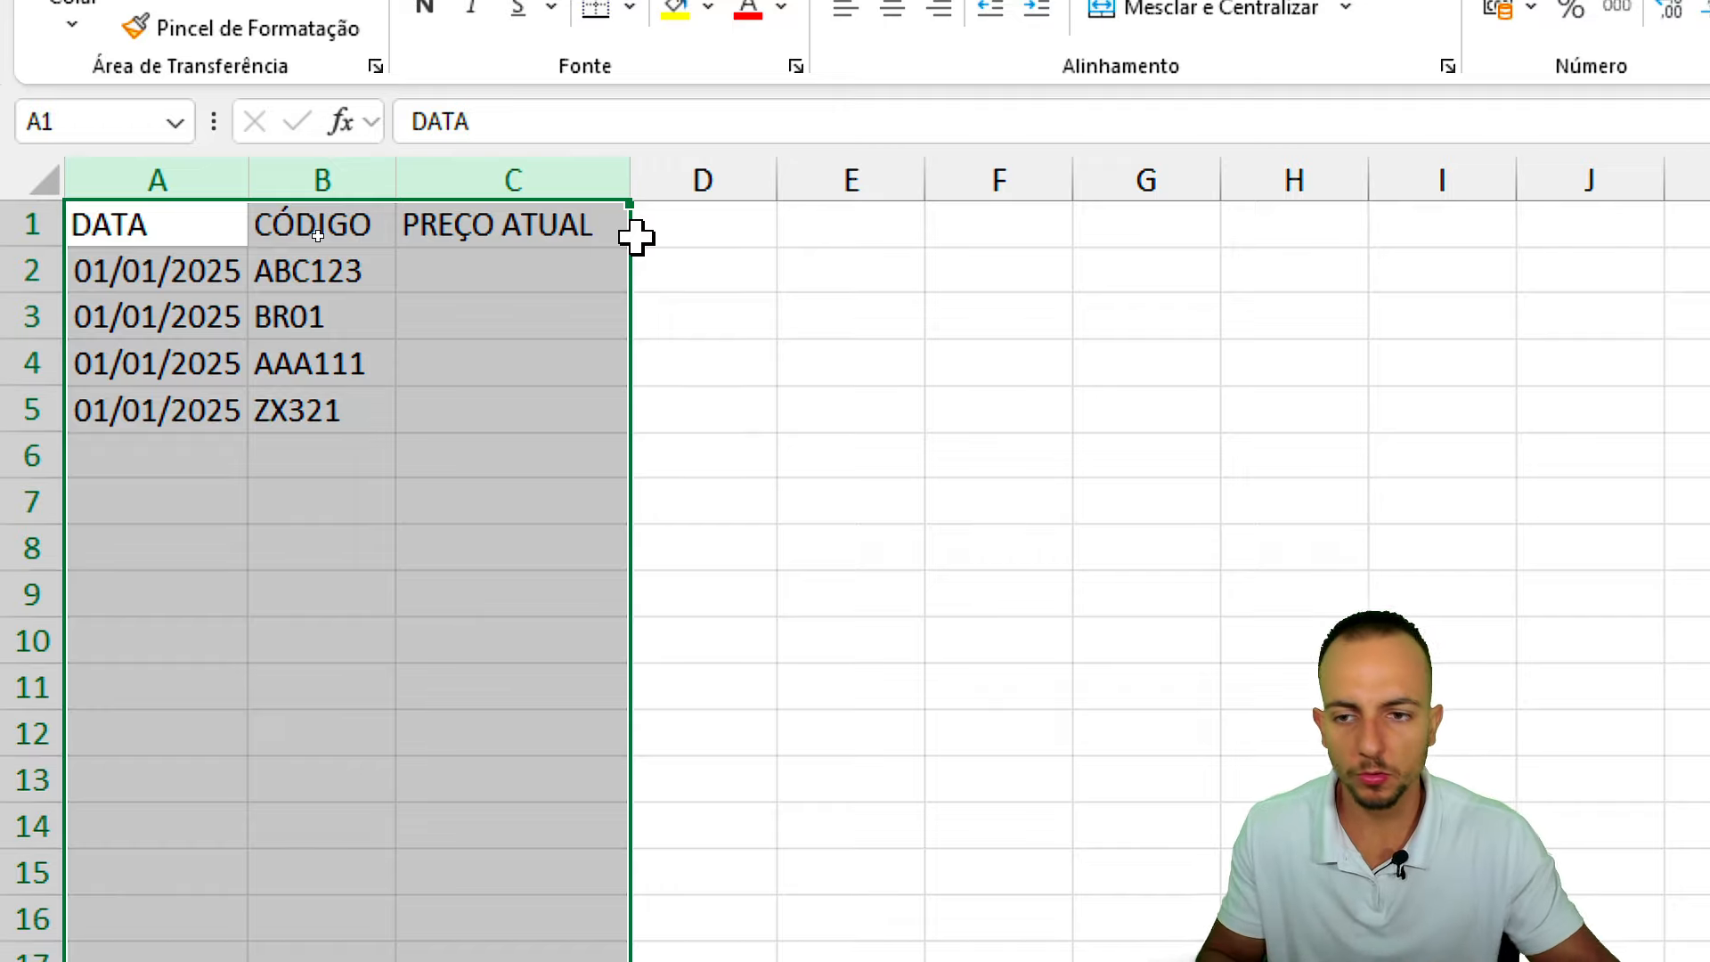
drag(630, 189, 681, 183)
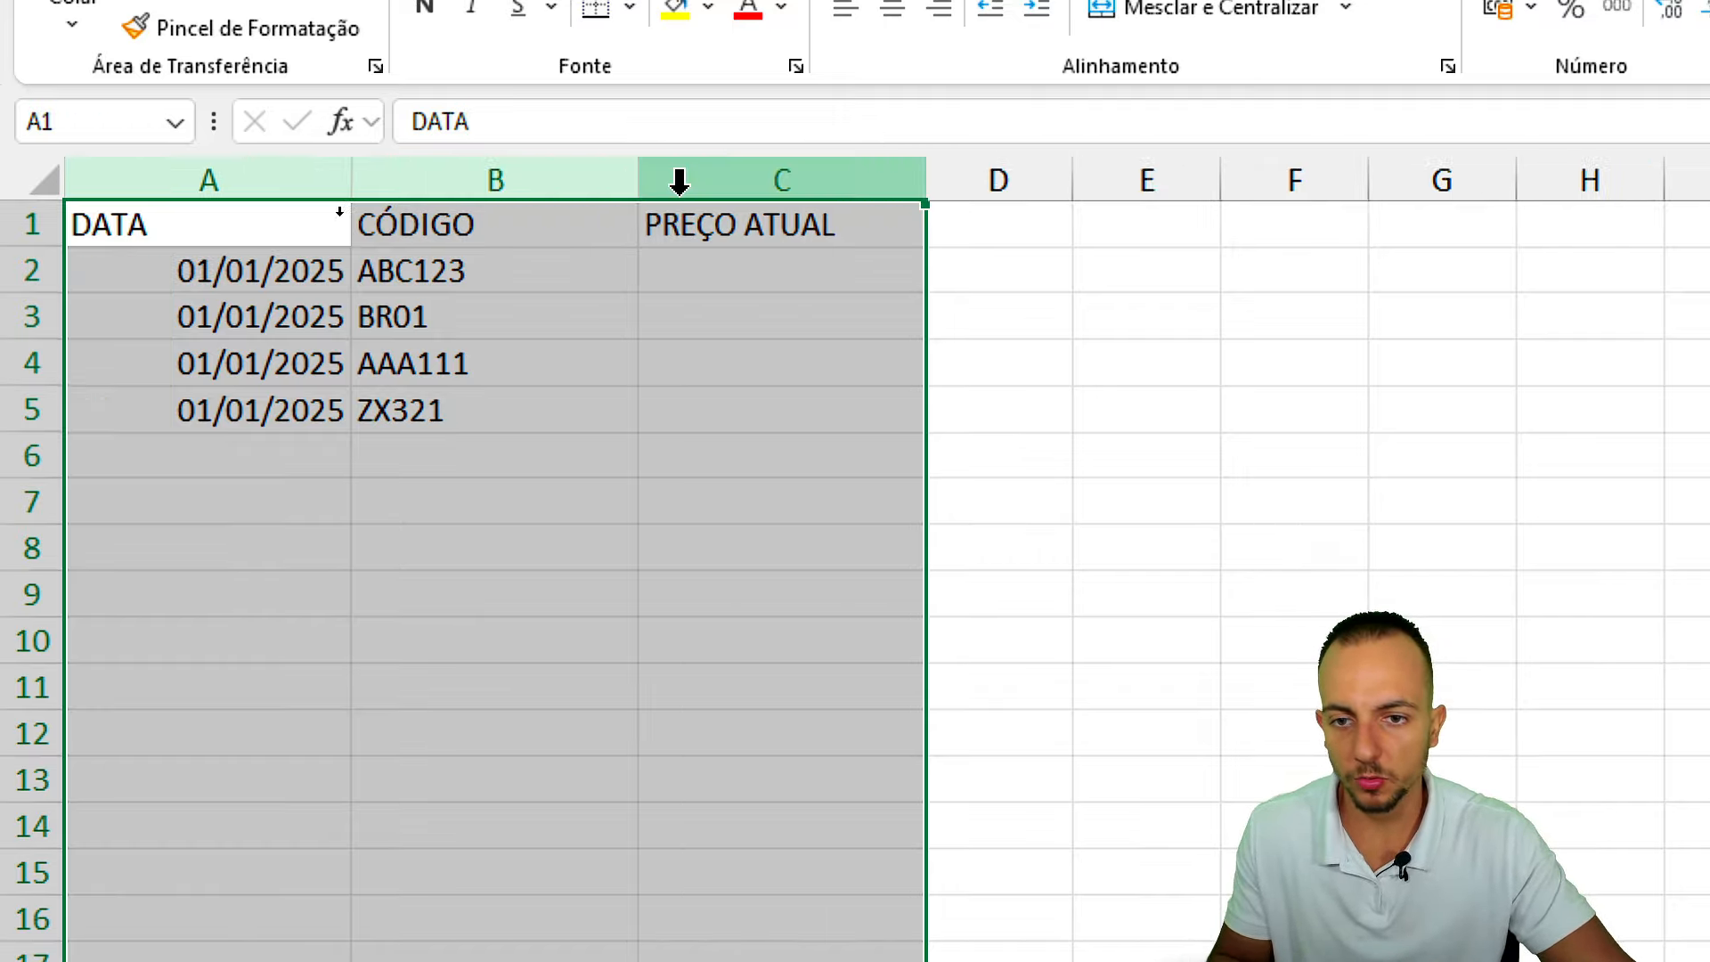
Enter the current prices 10, 500, 15,22 and 1521,12 in C2 to C5.
click(694, 268)
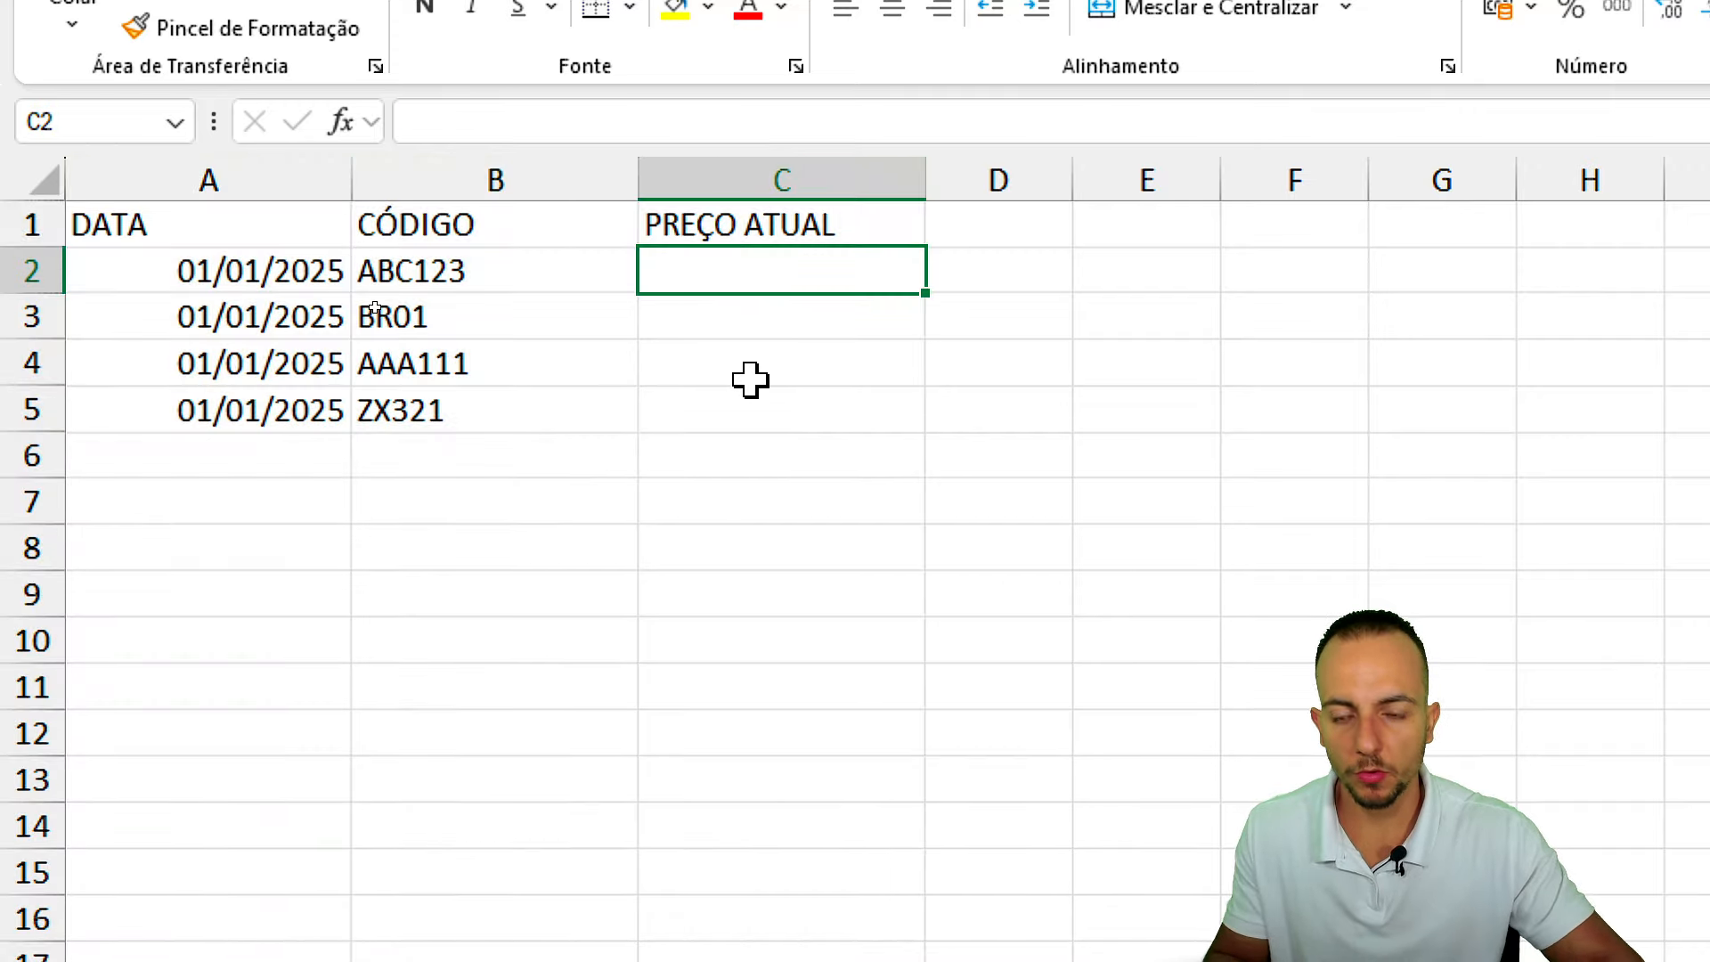
text(10)
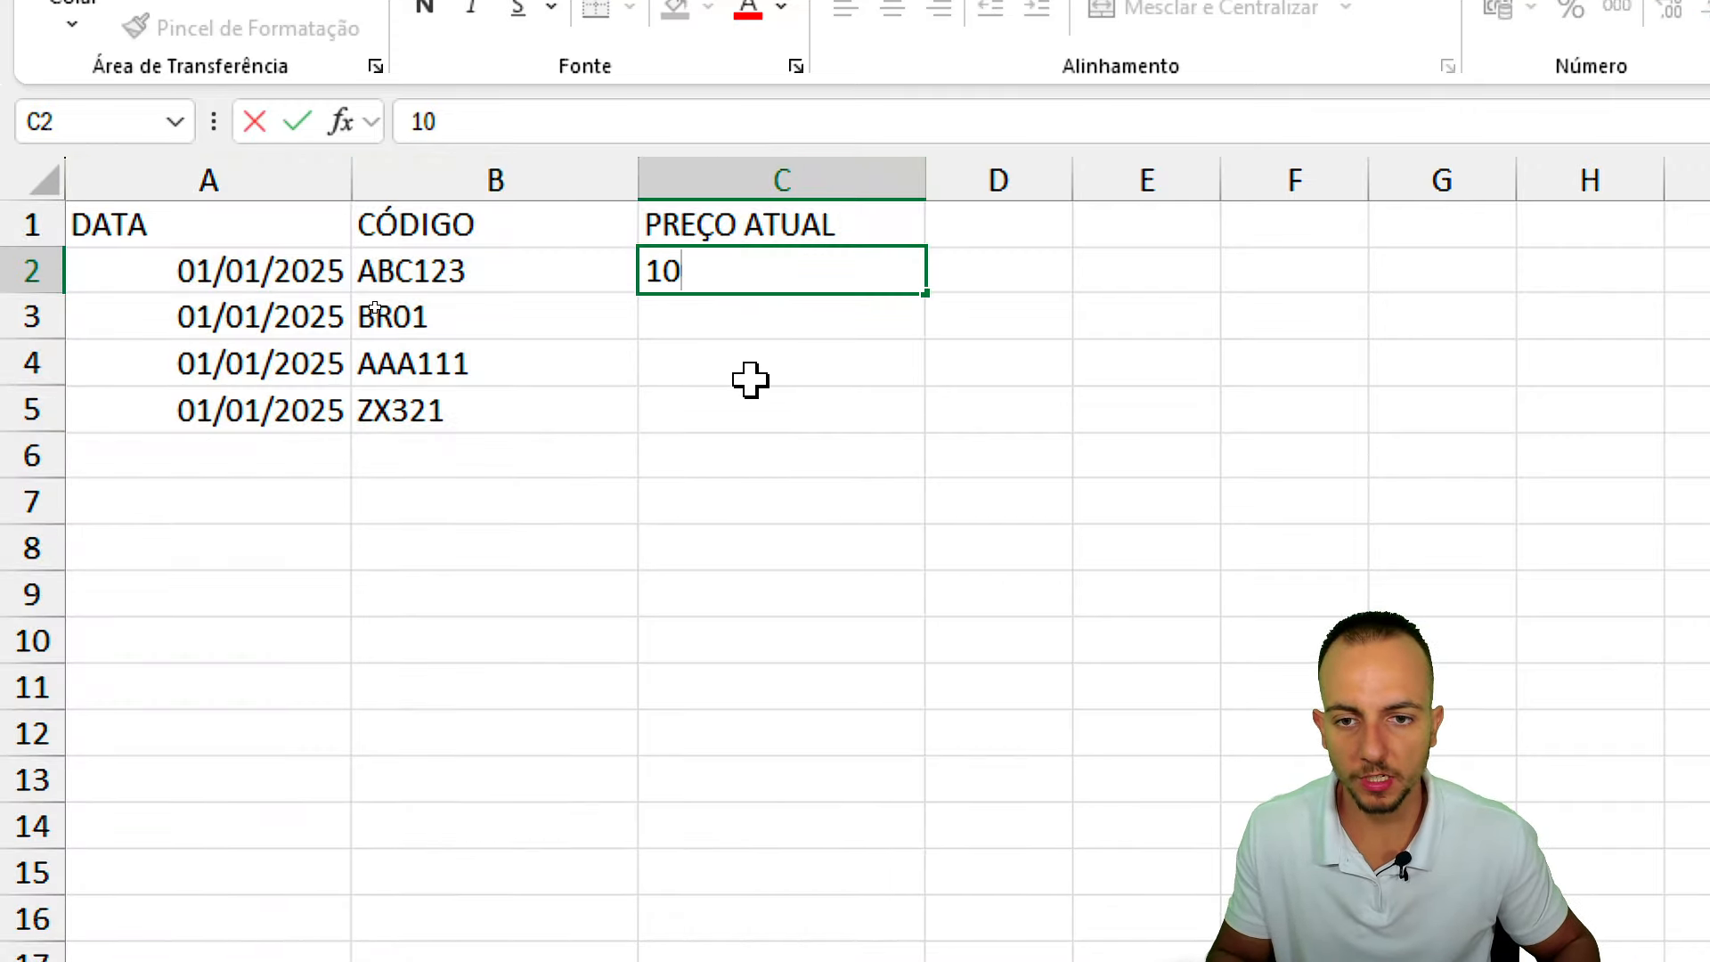
key(Return)
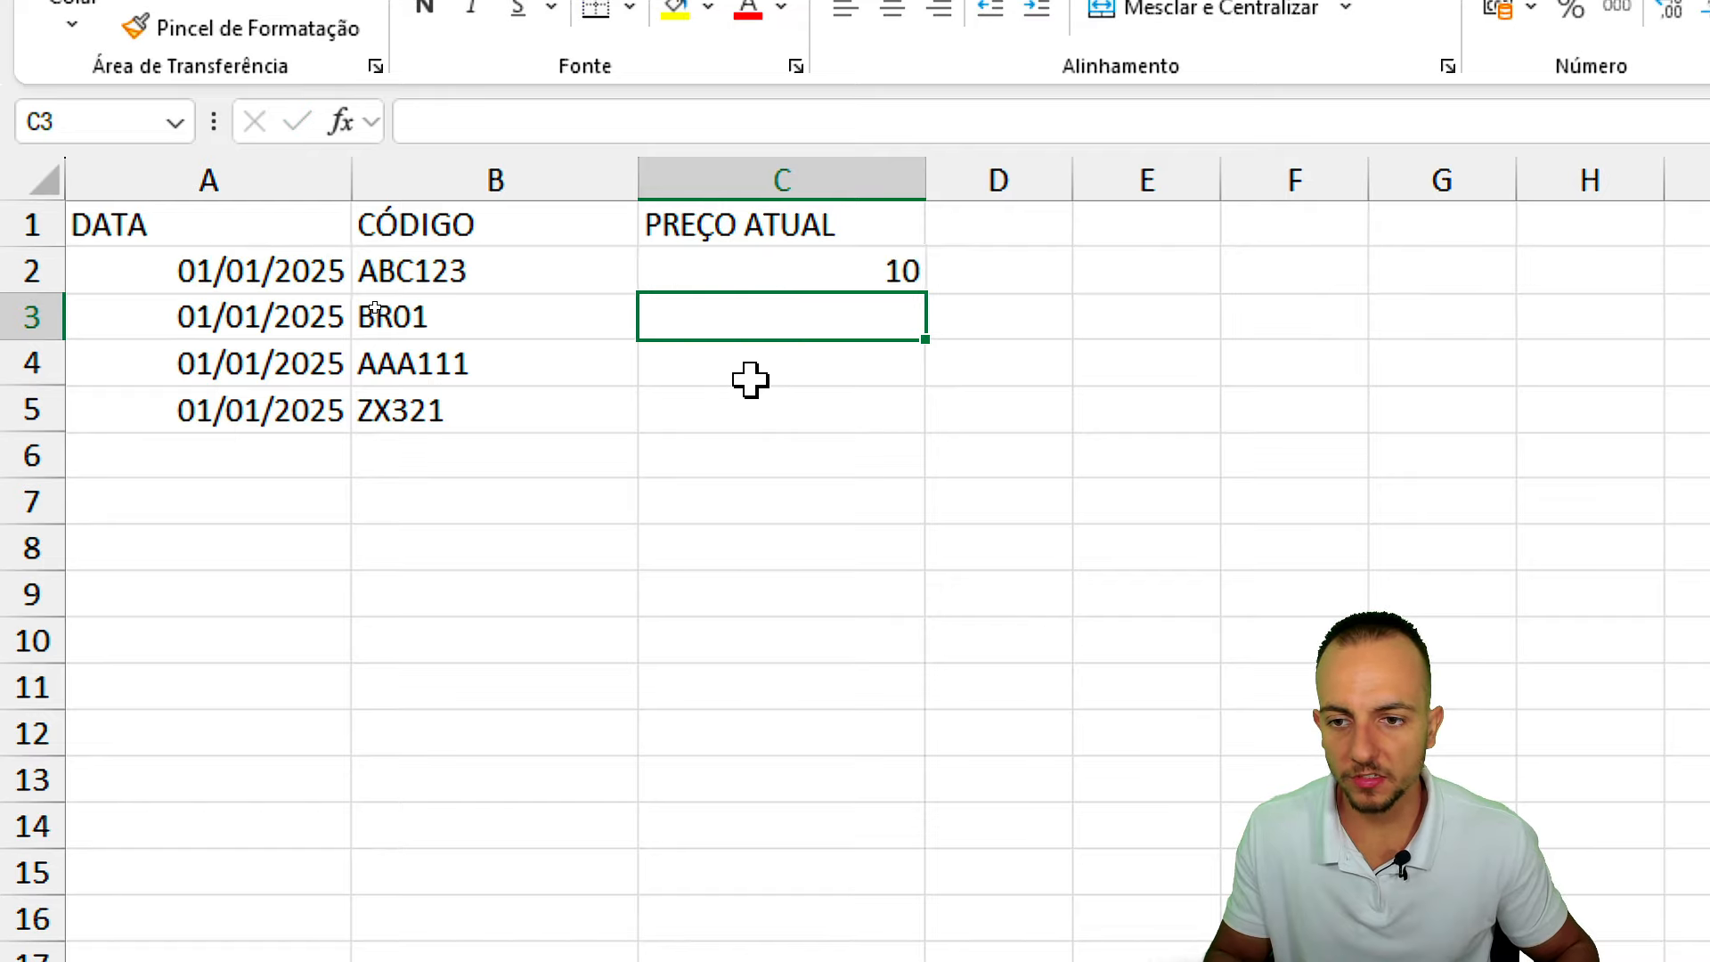
text(500)
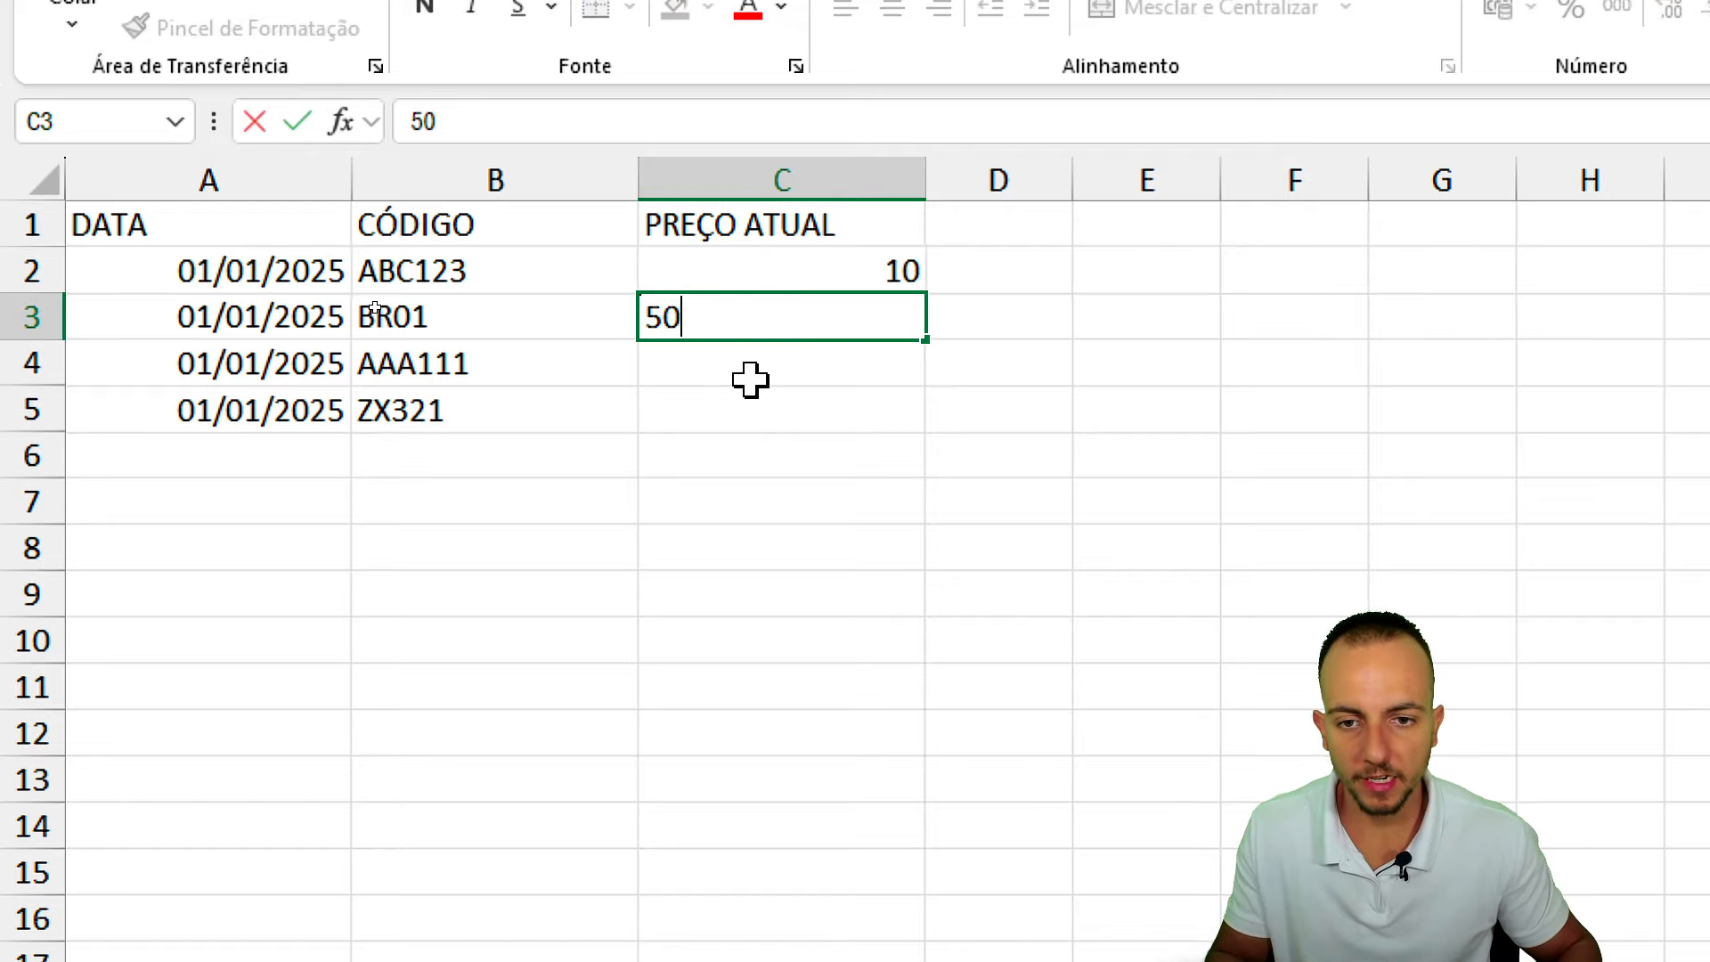
key(Return)
text(,)
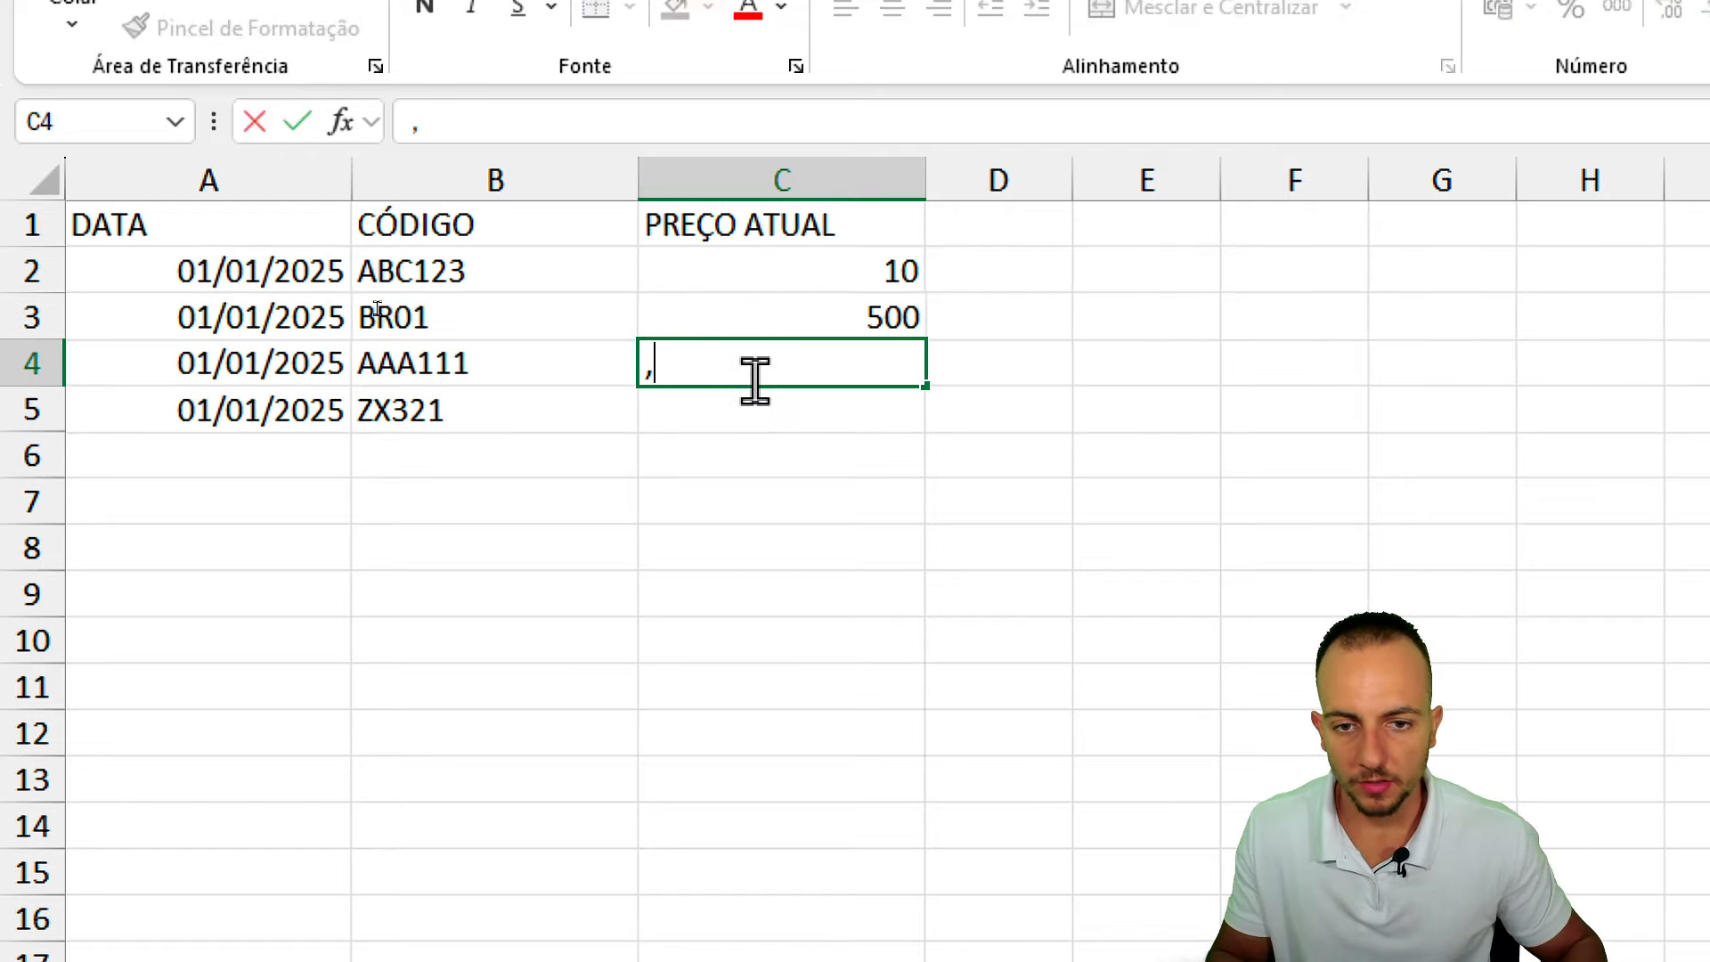
key(Escape)
text(1)
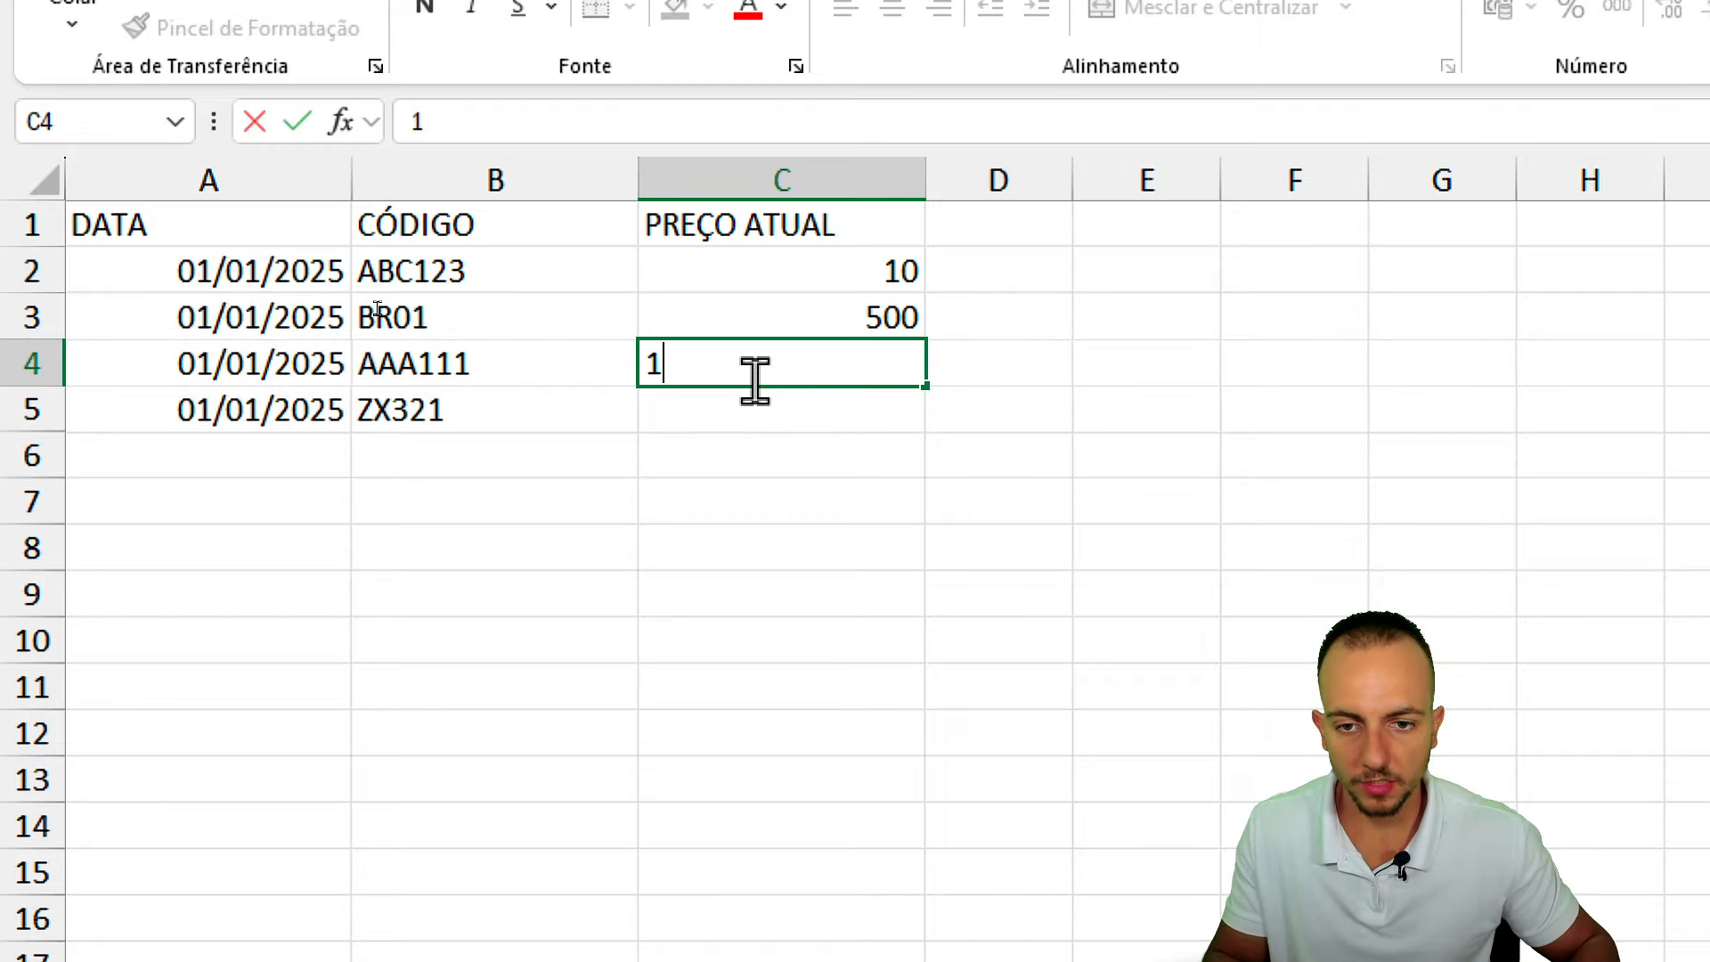
text(5,22)
key(Return)
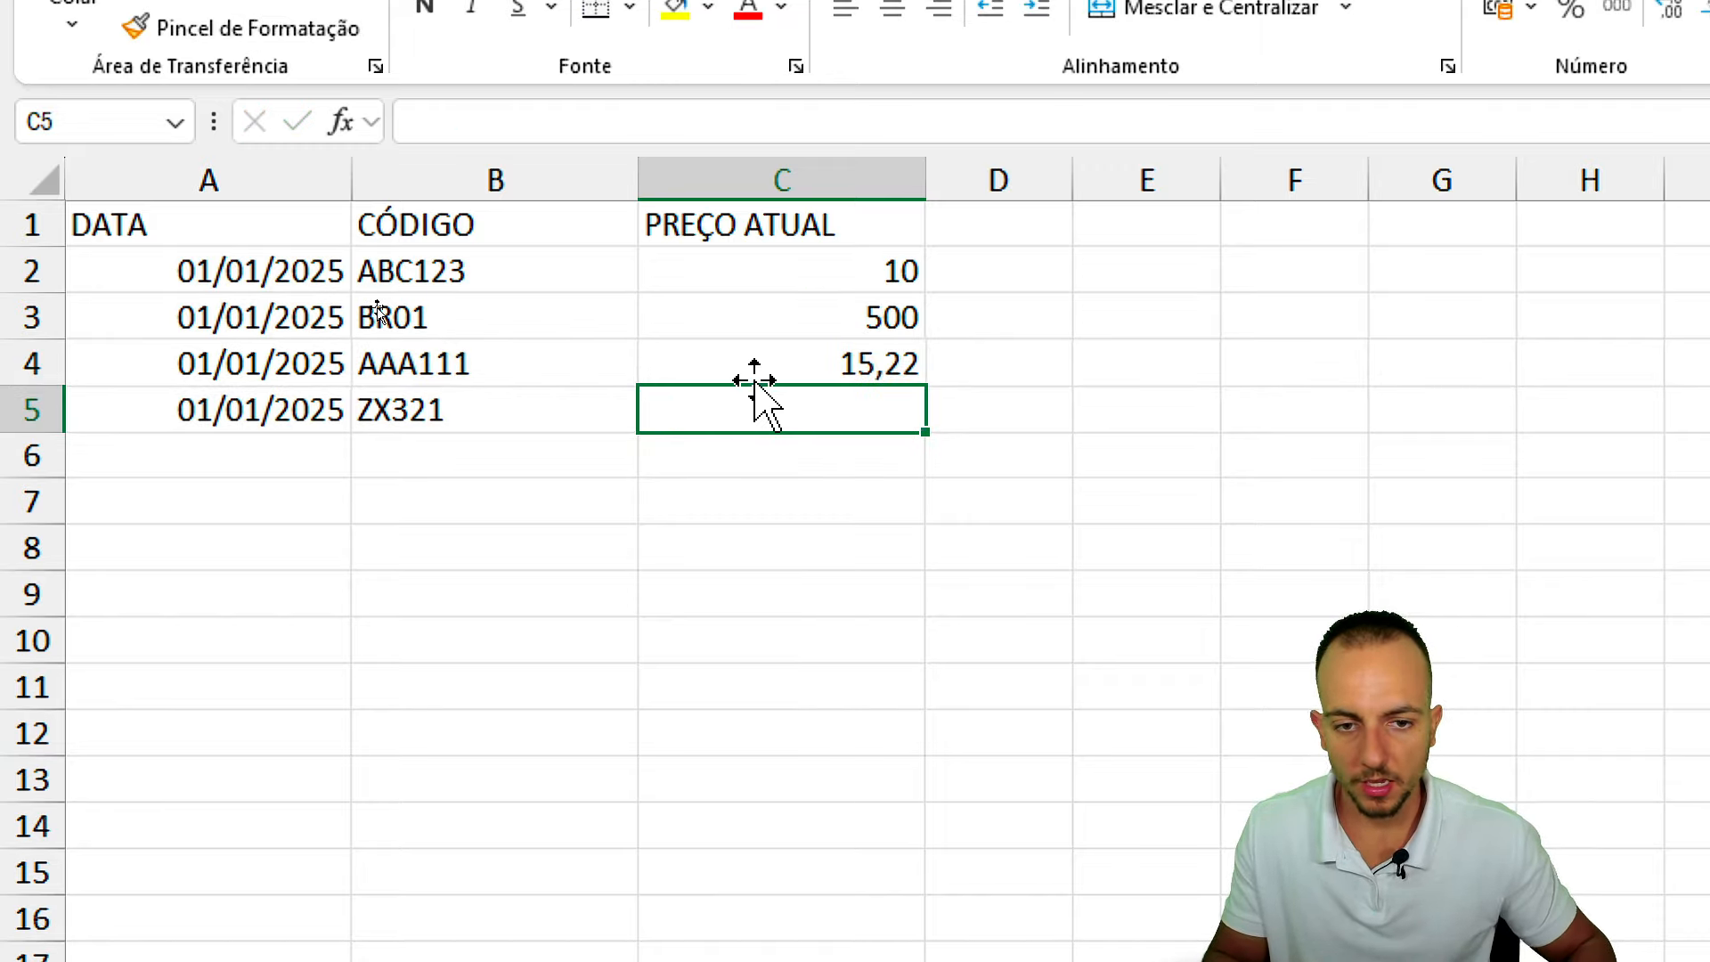
text(1521,12)
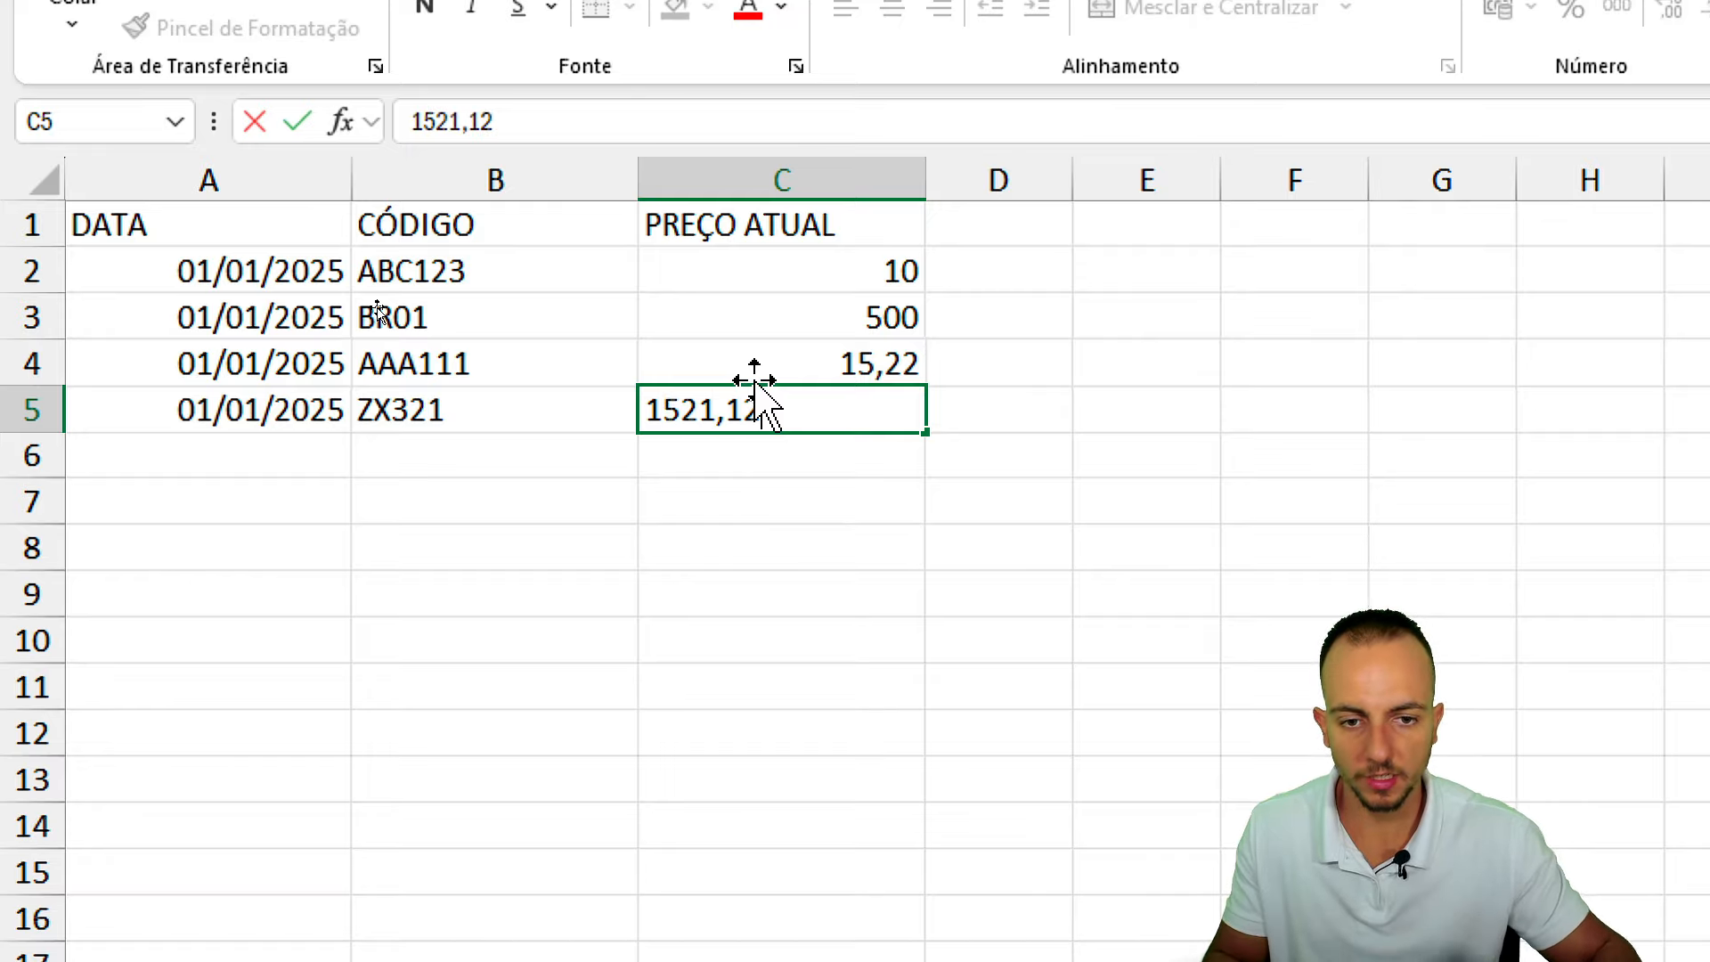
click(781, 491)
Apply the Contábil number format in R$ to C2:C5, and center A1:C5 vertically and horizontally.
drag(806, 275, 813, 397)
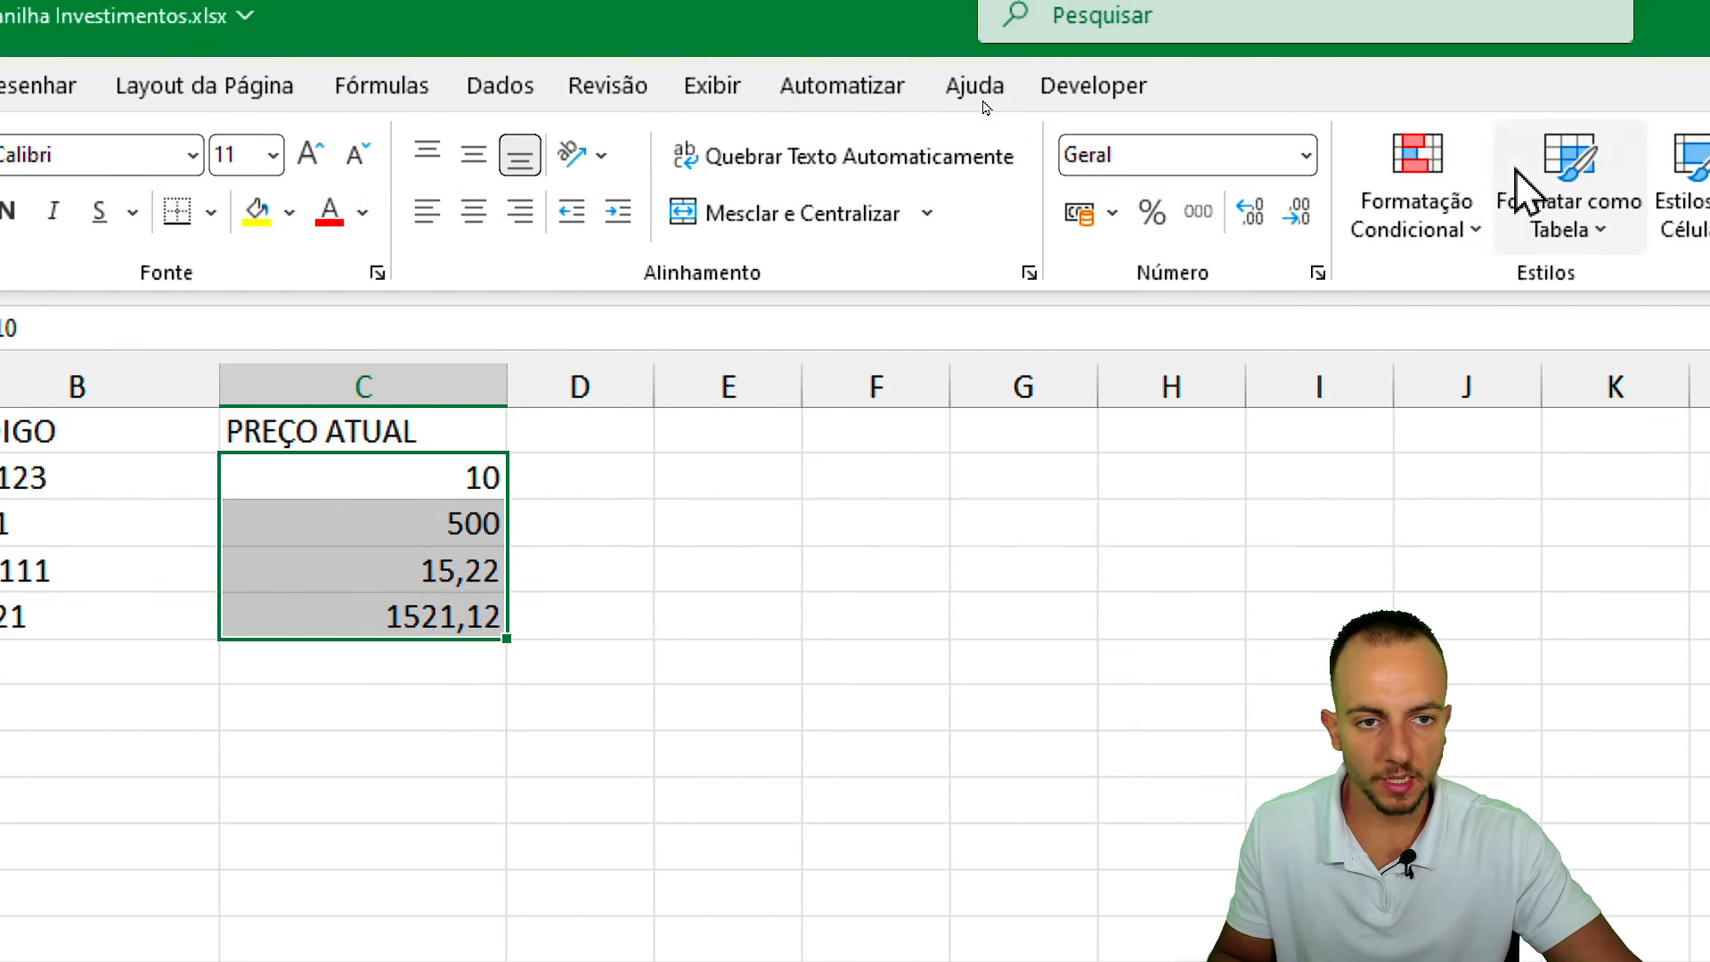
click(976, 217)
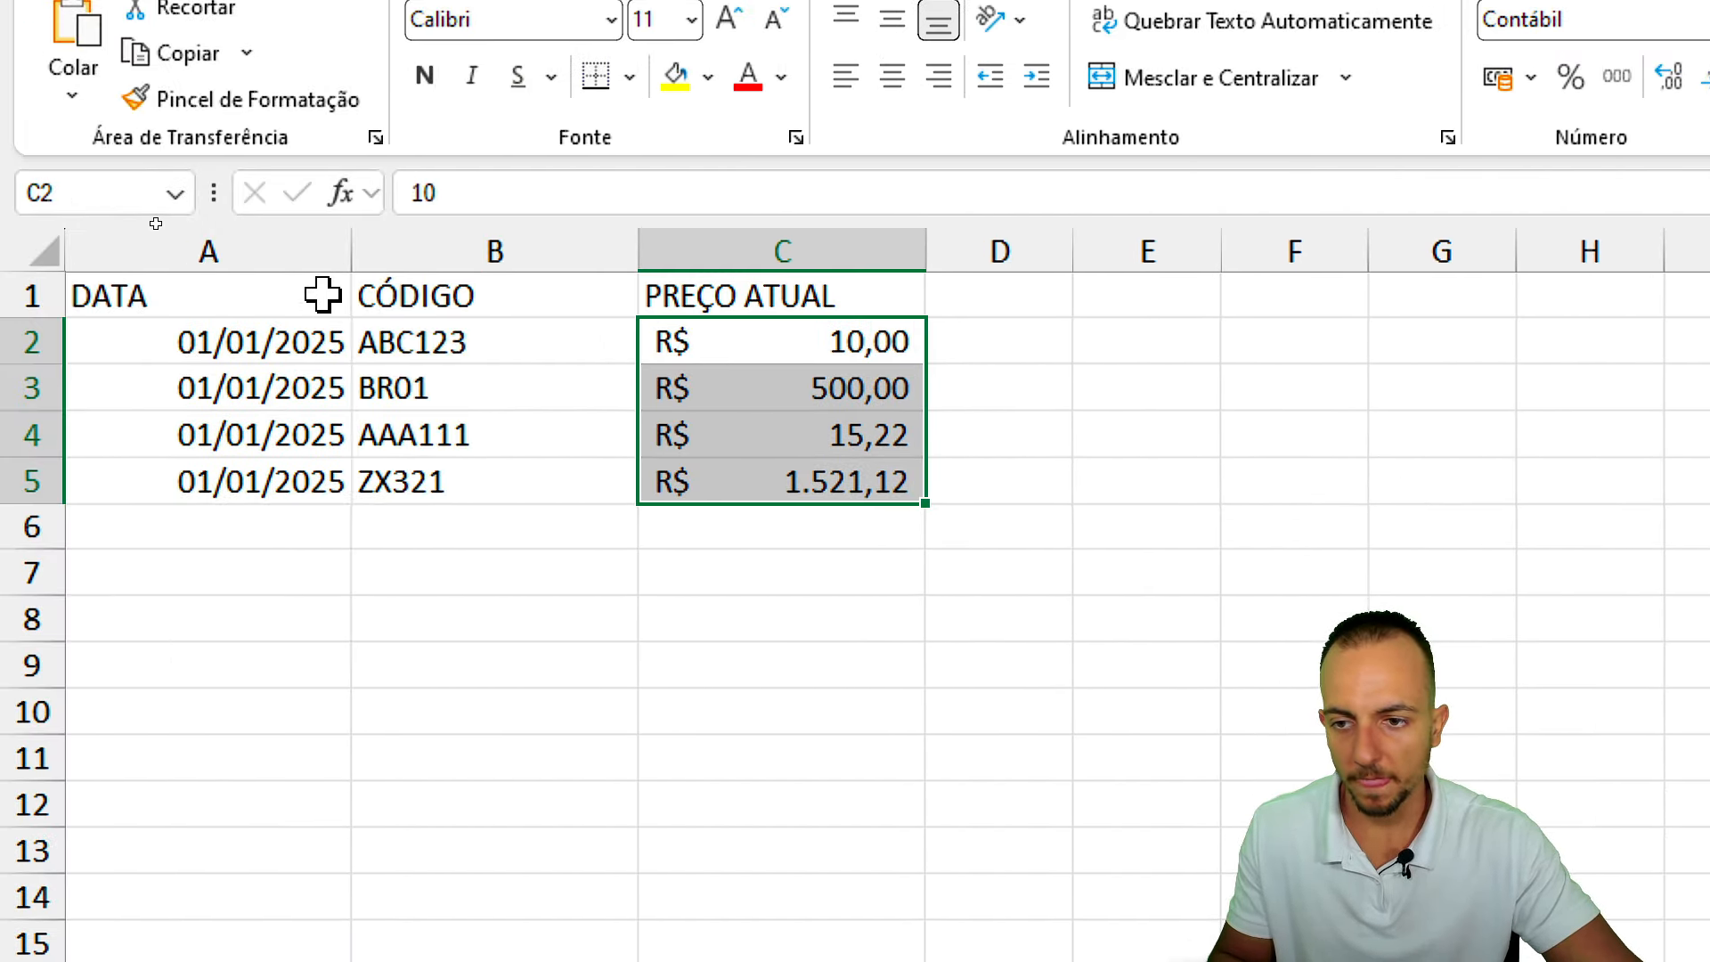
drag(324, 360, 703, 535)
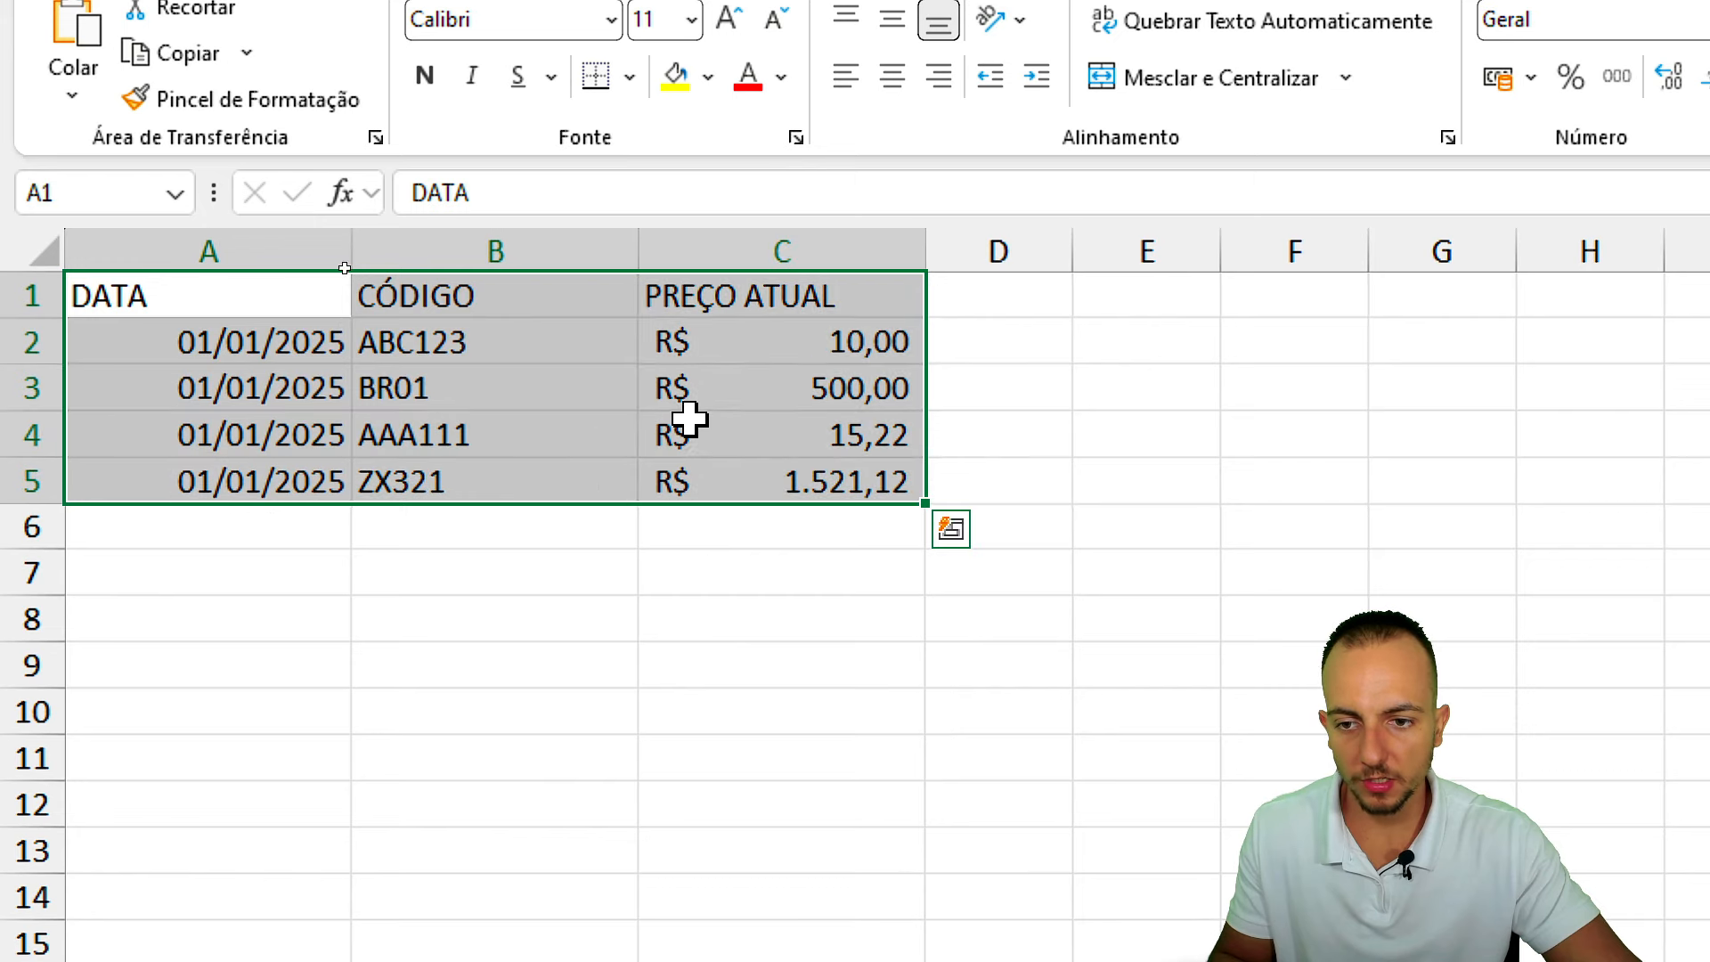
click(891, 131)
click(891, 189)
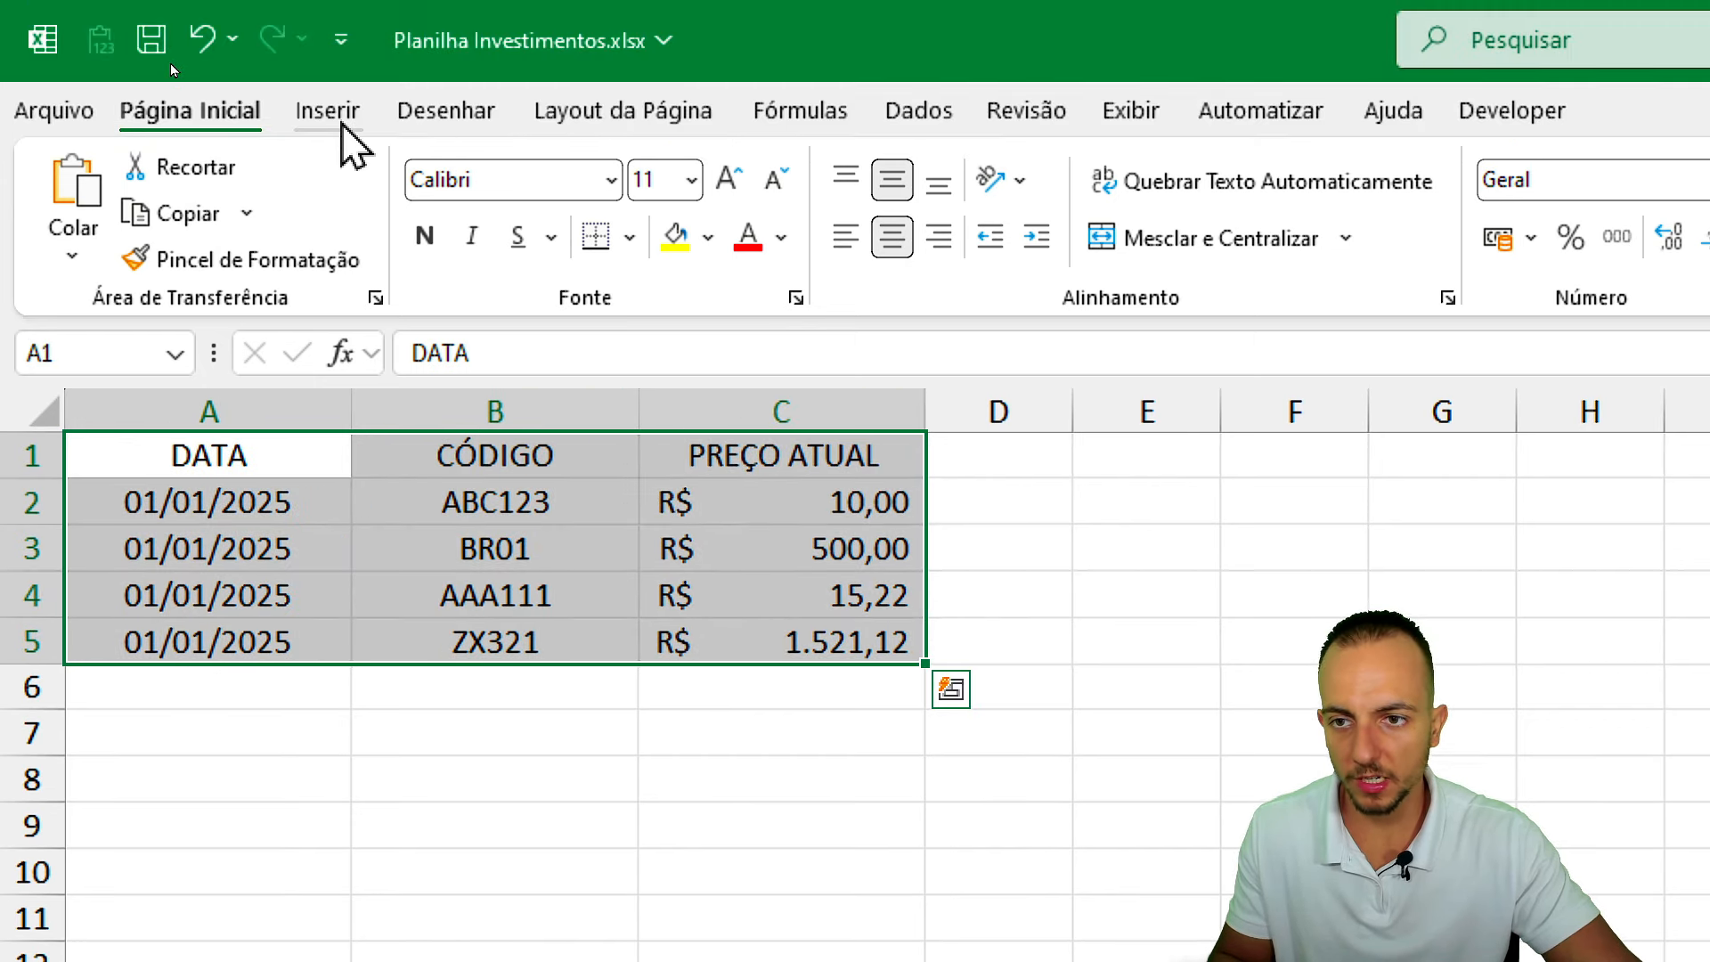
Convert the range A1:C5 into a table, with its first row used as headers.
click(337, 66)
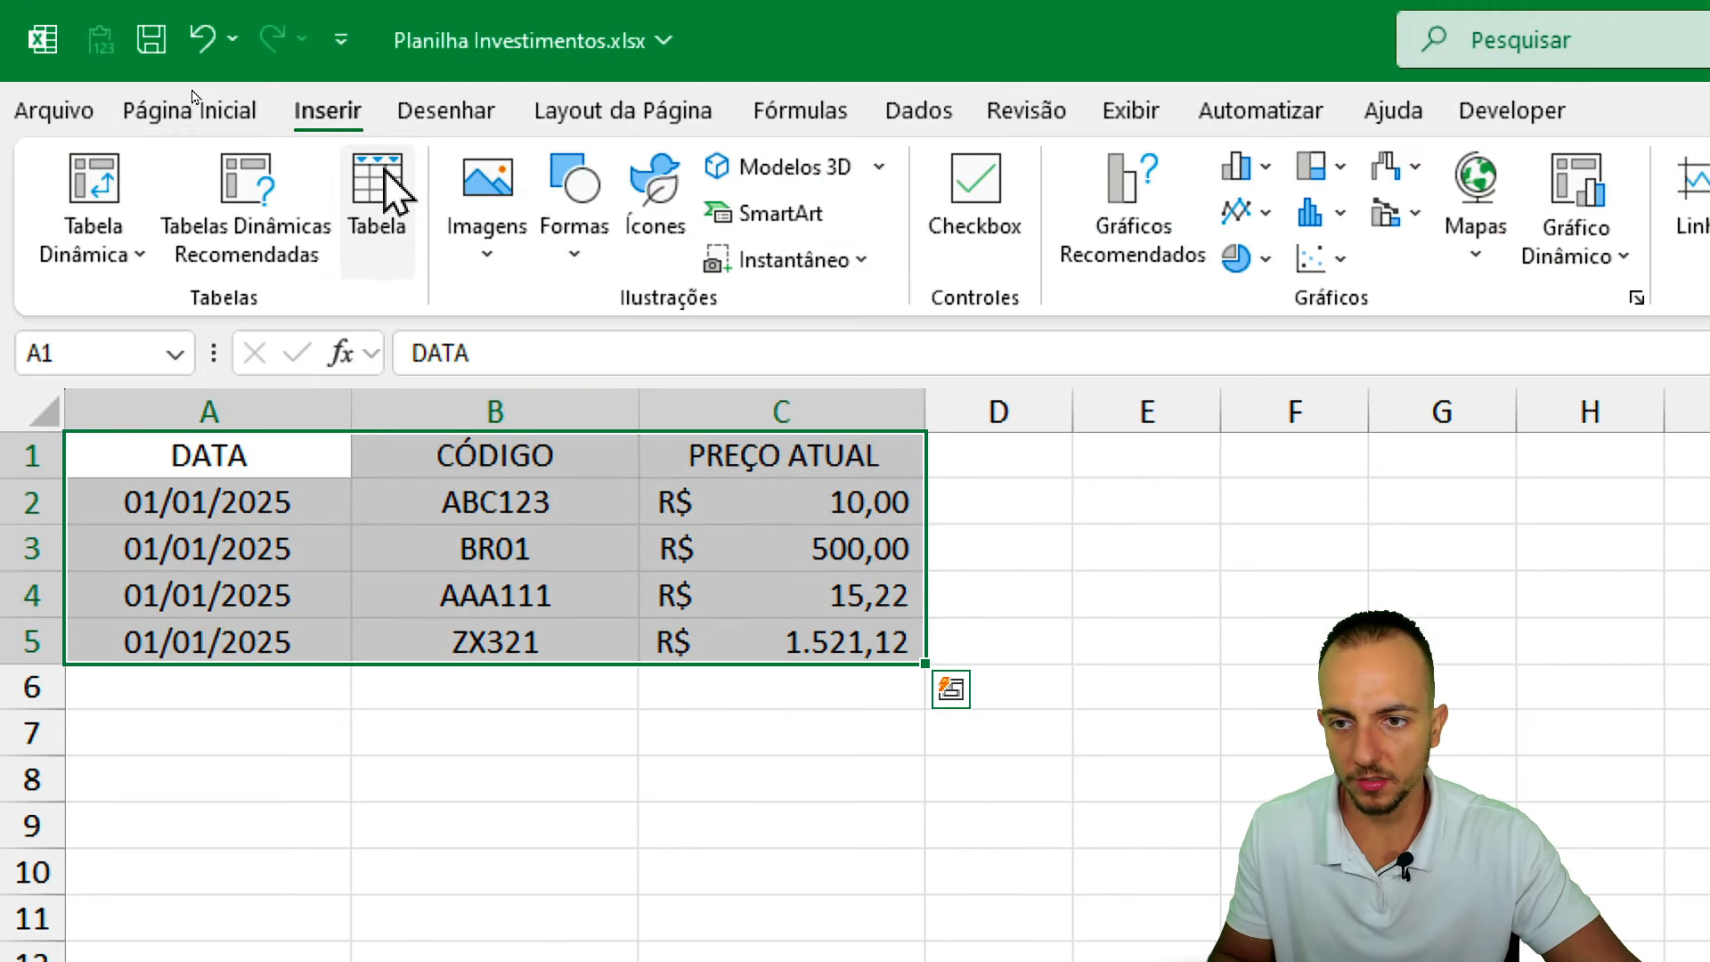
click(381, 135)
drag(801, 508, 737, 174)
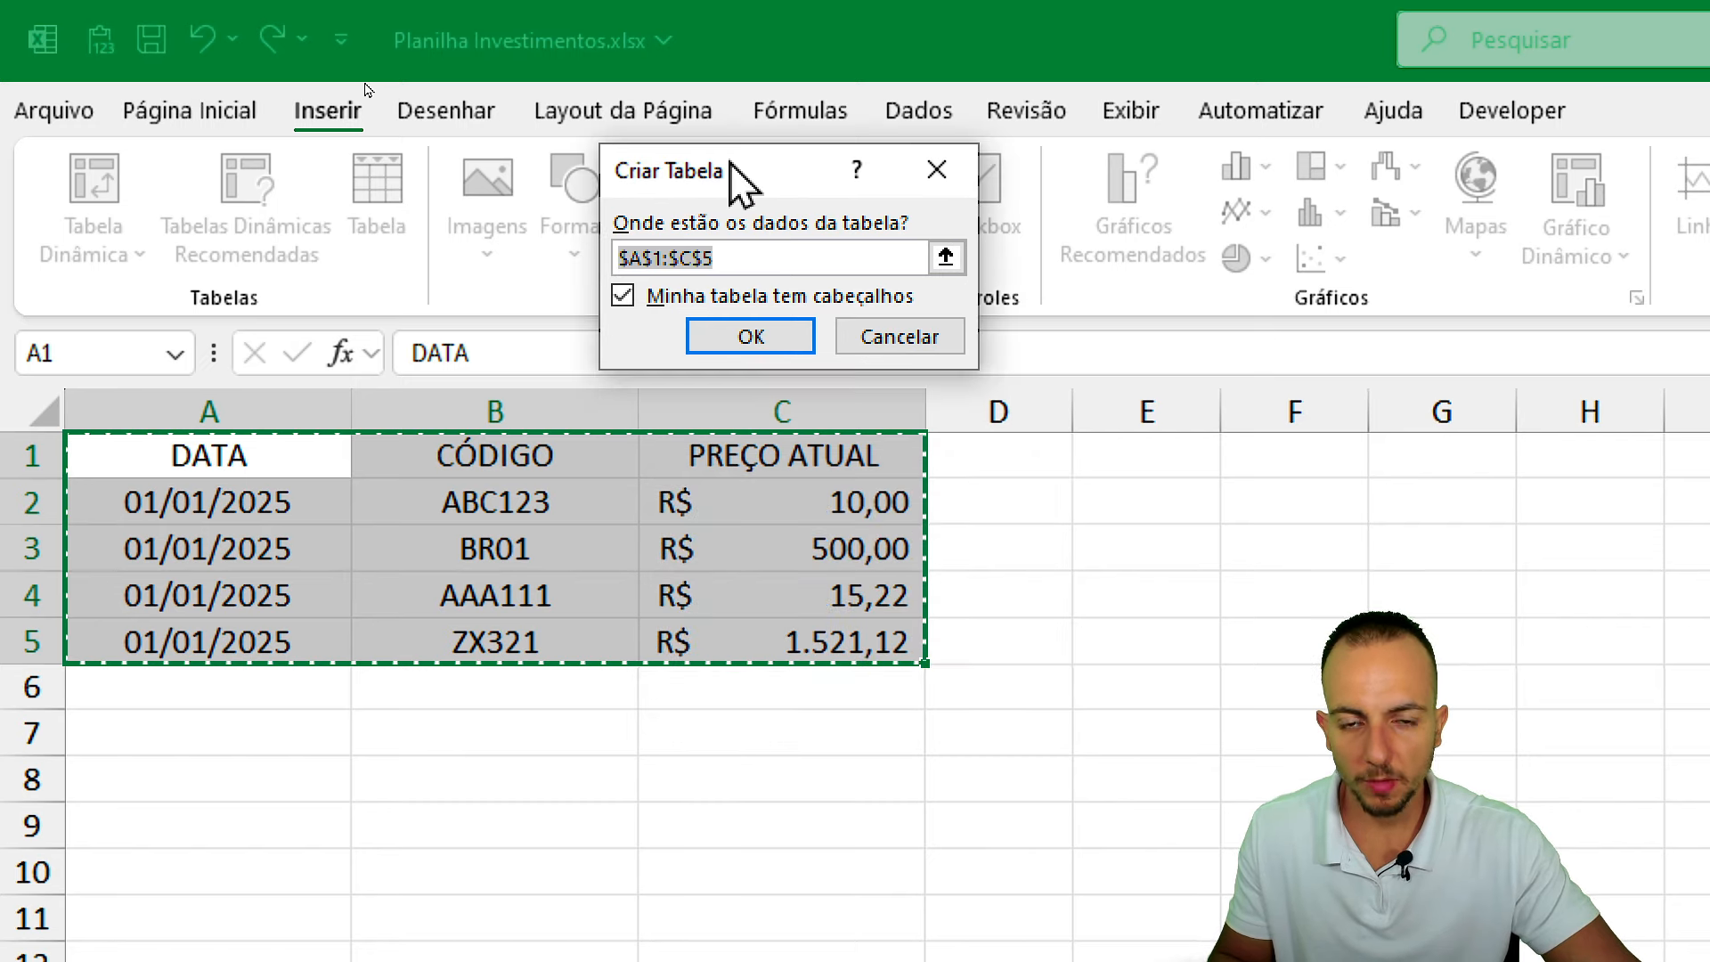
drag(625, 264, 651, 258)
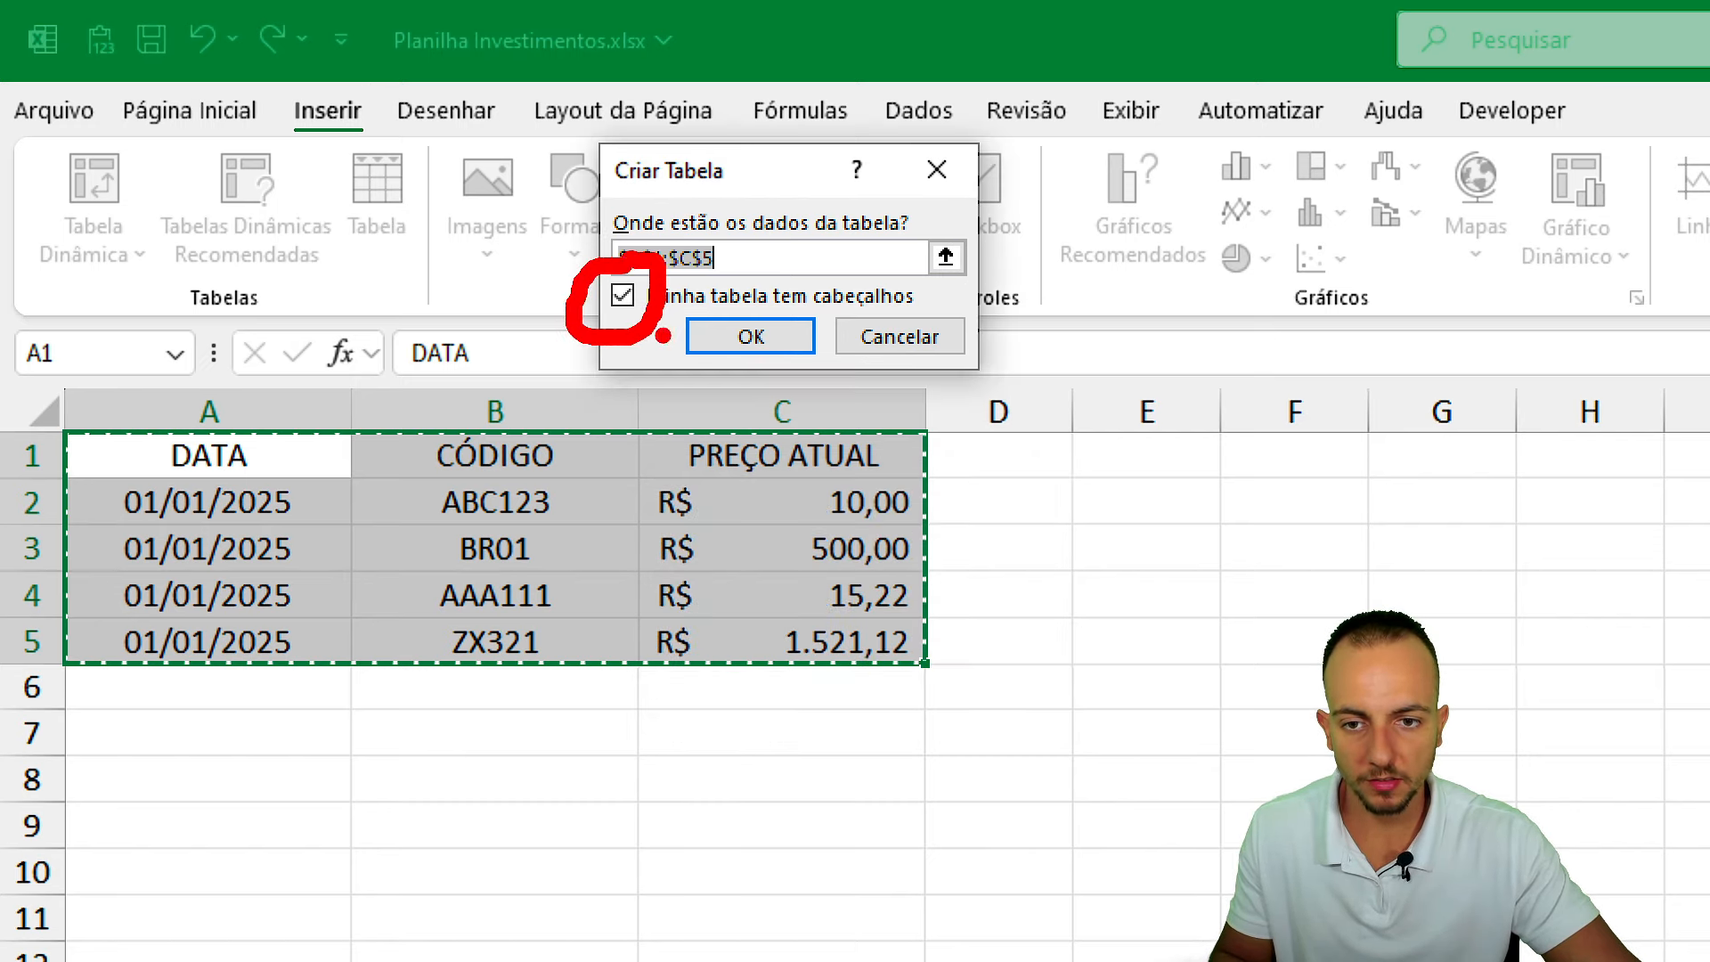
drag(659, 352, 705, 405)
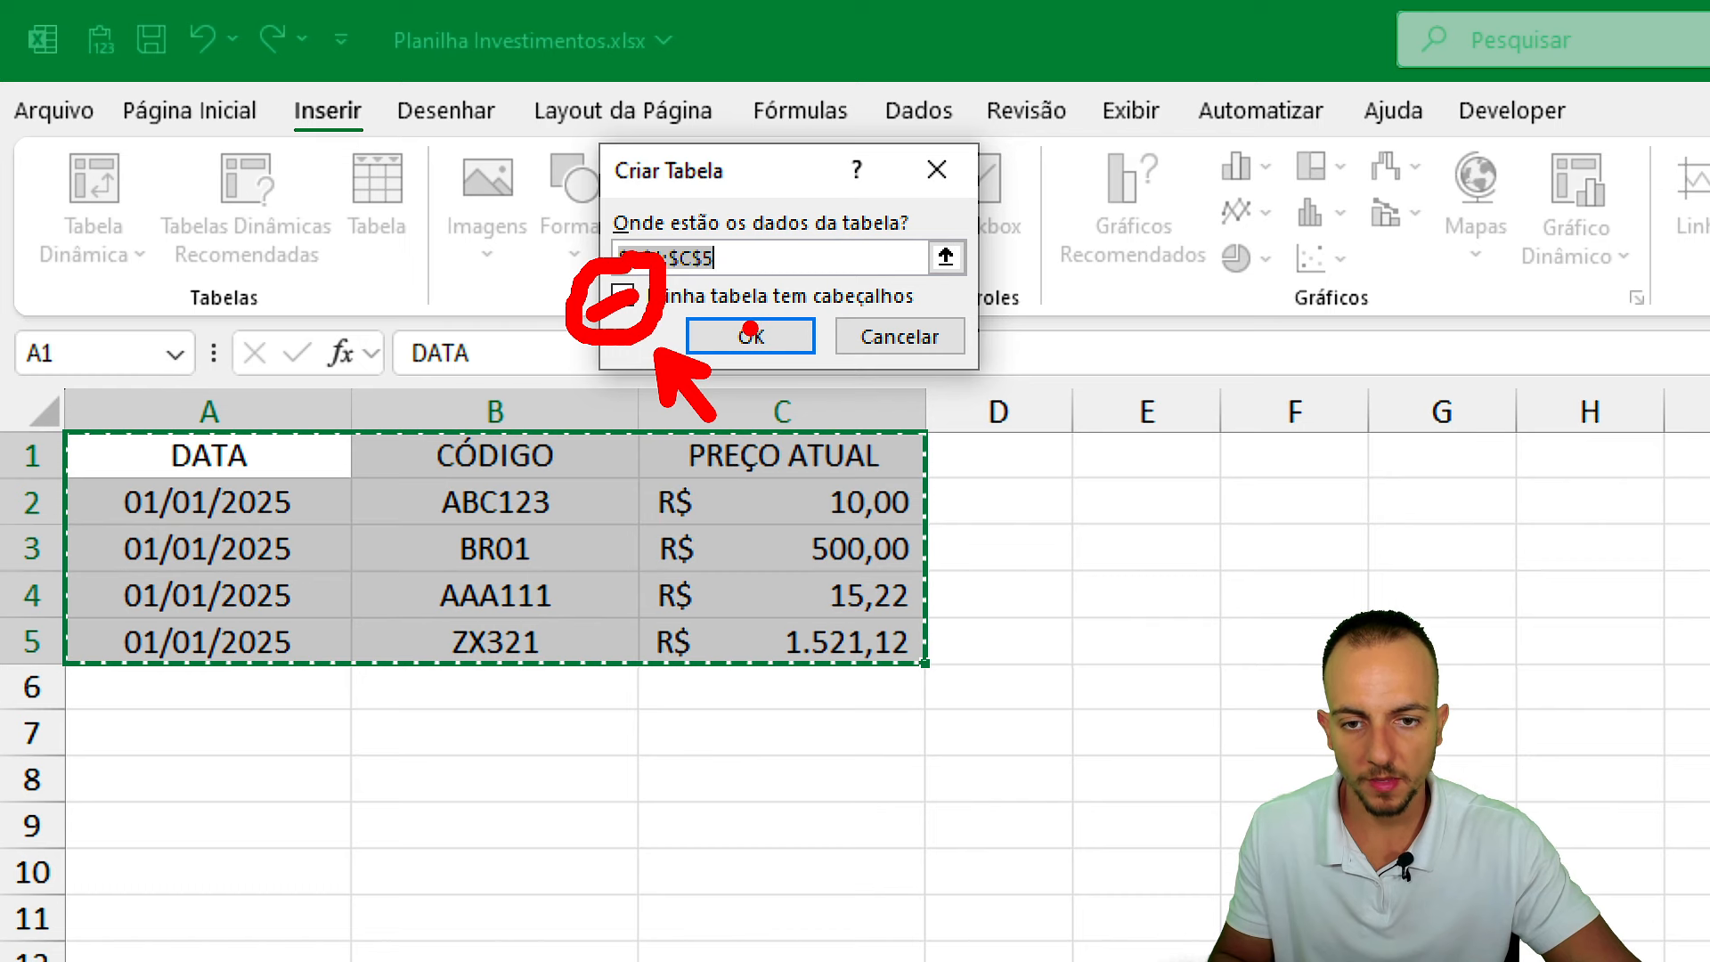
key(Escape)
click(751, 336)
click(358, 503)
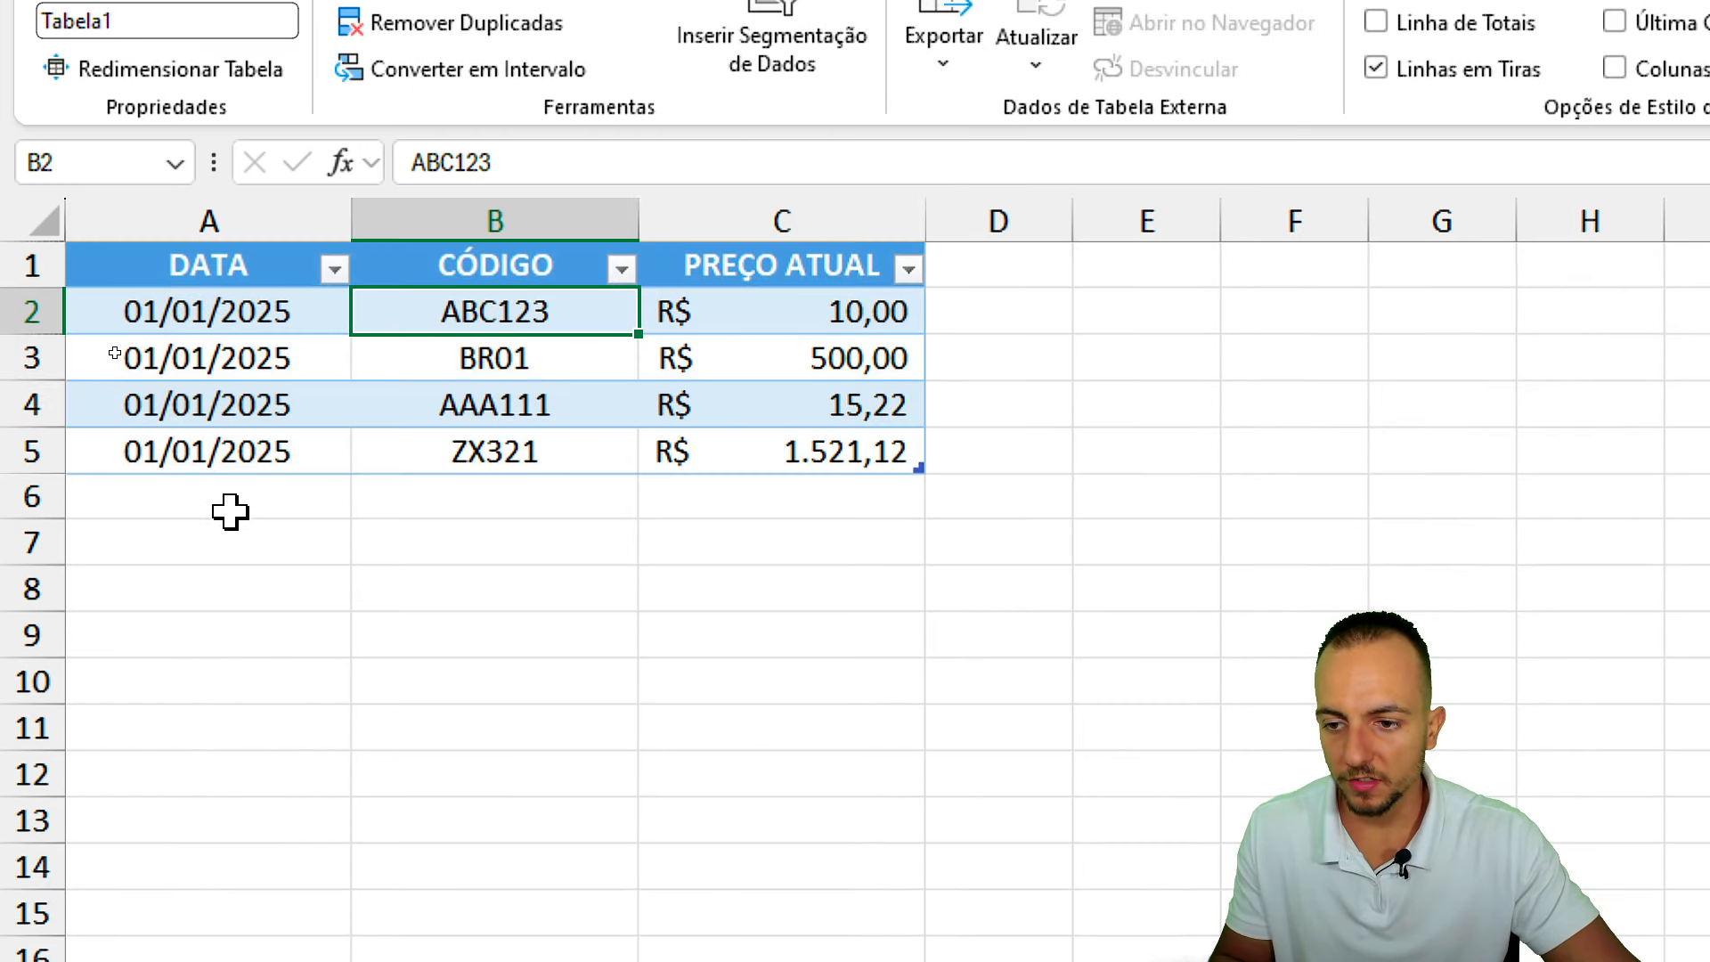
Start a new table row with the date 02/01/2025 in A6.
click(230, 696)
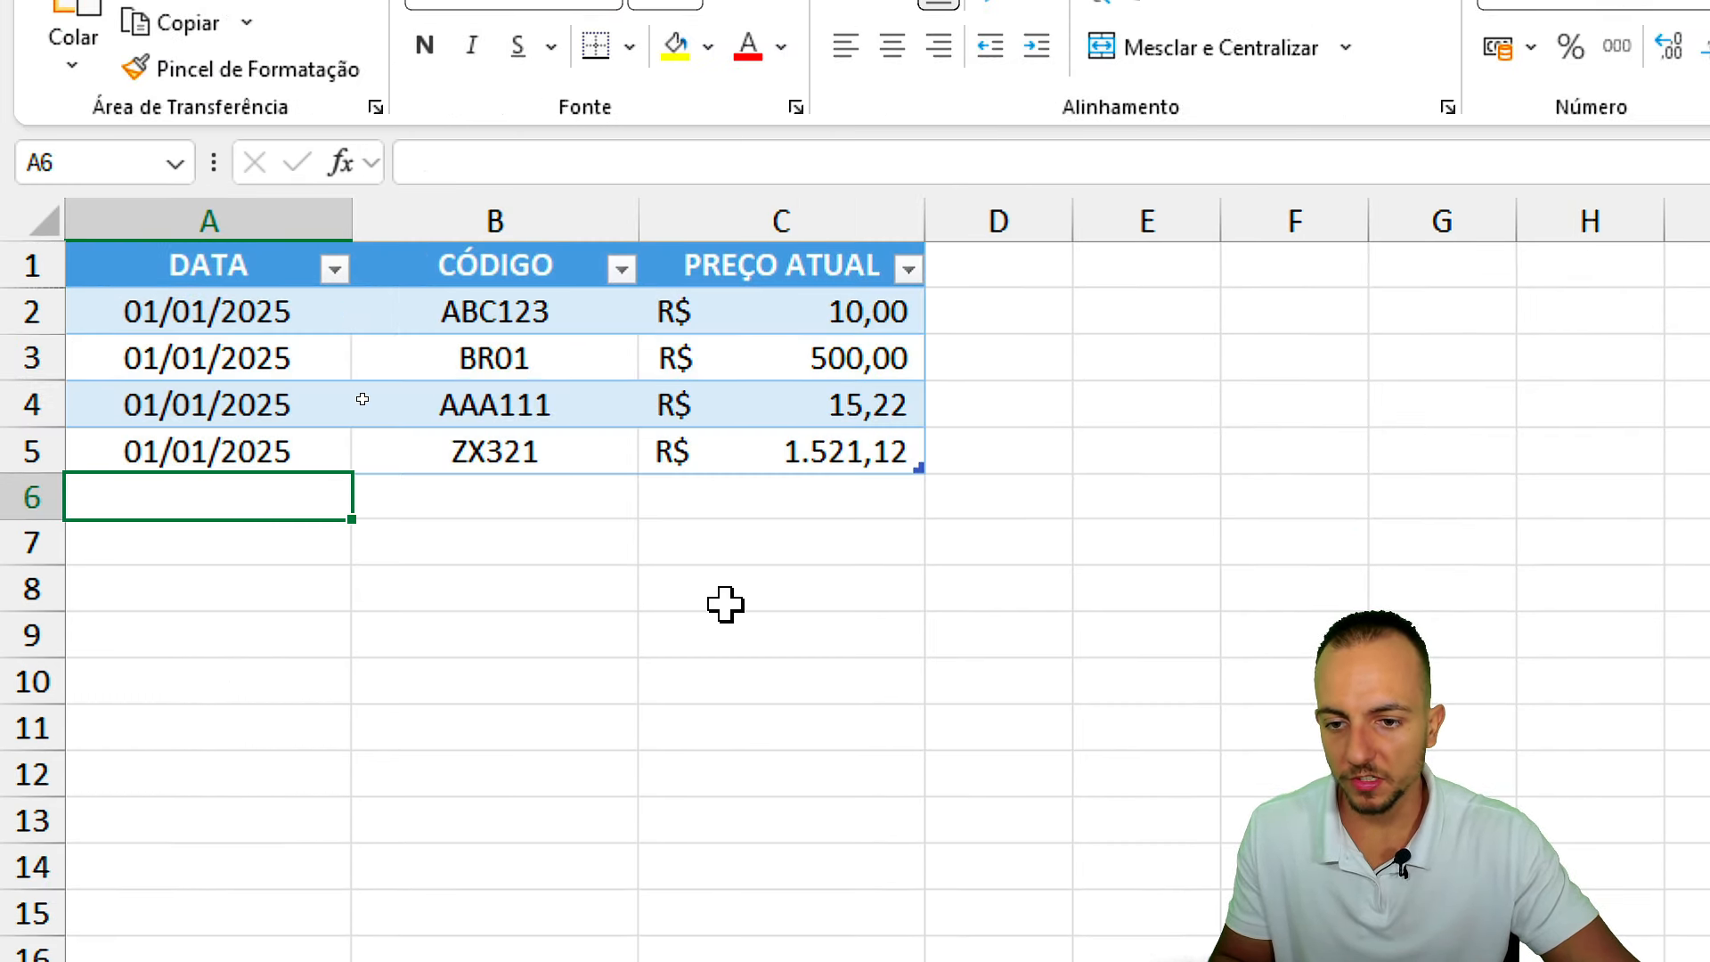
text(01/)
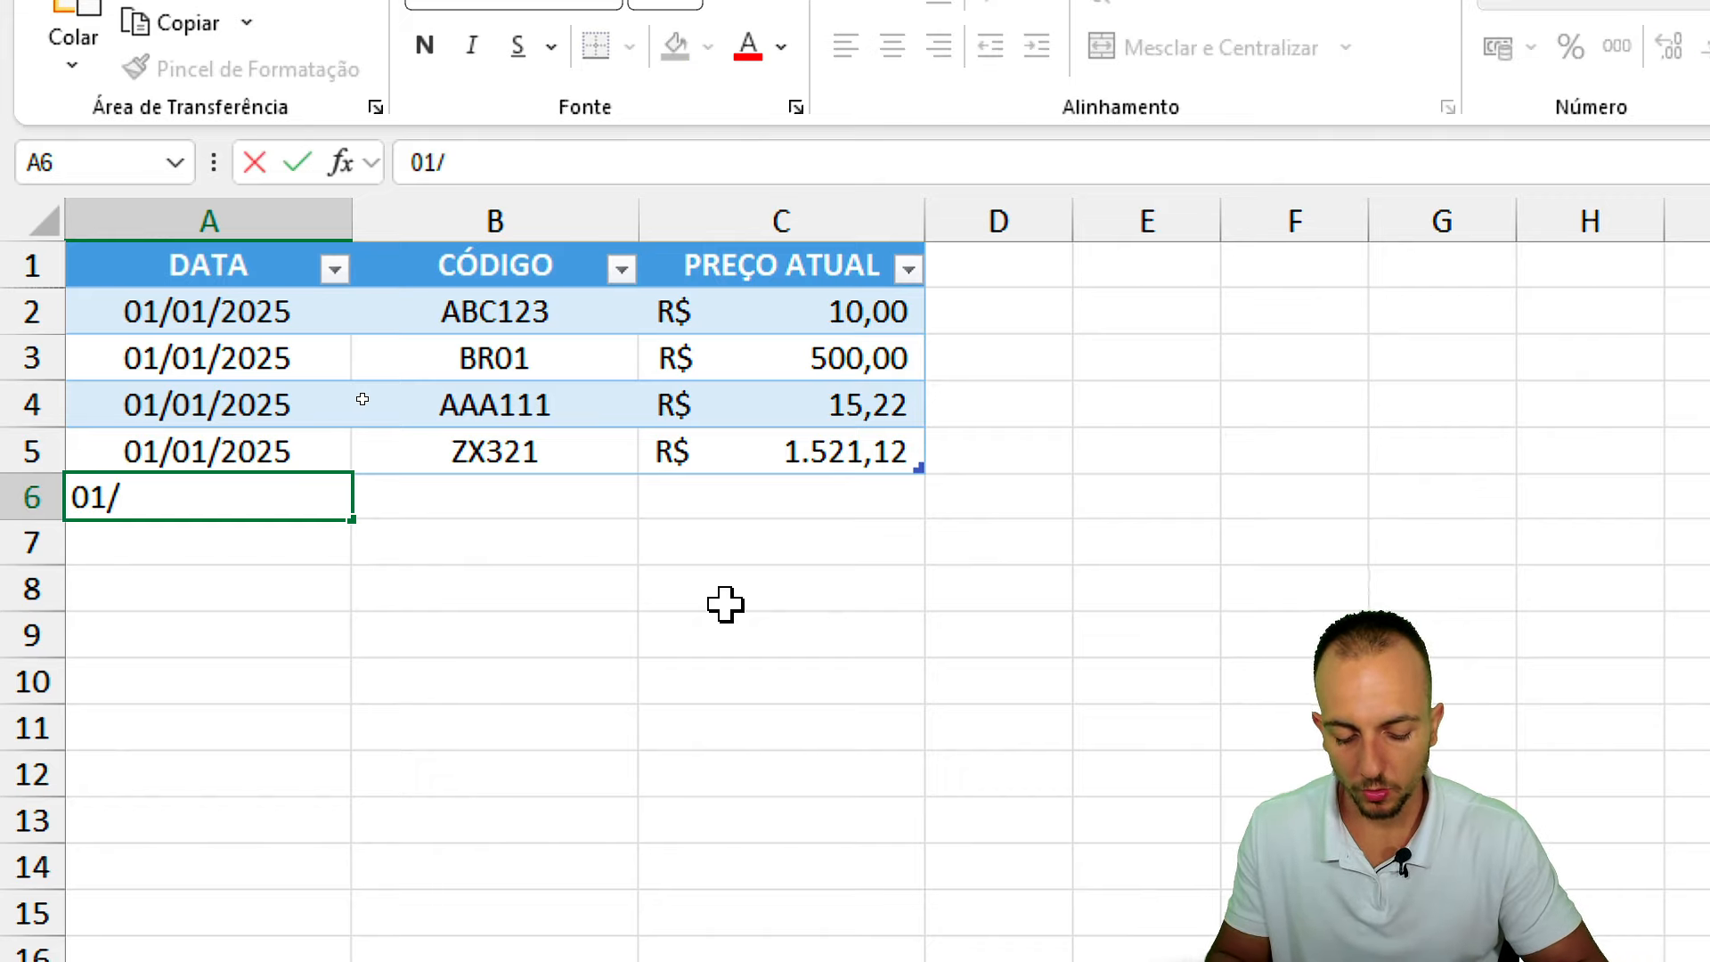
key(Escape)
text(02/01)
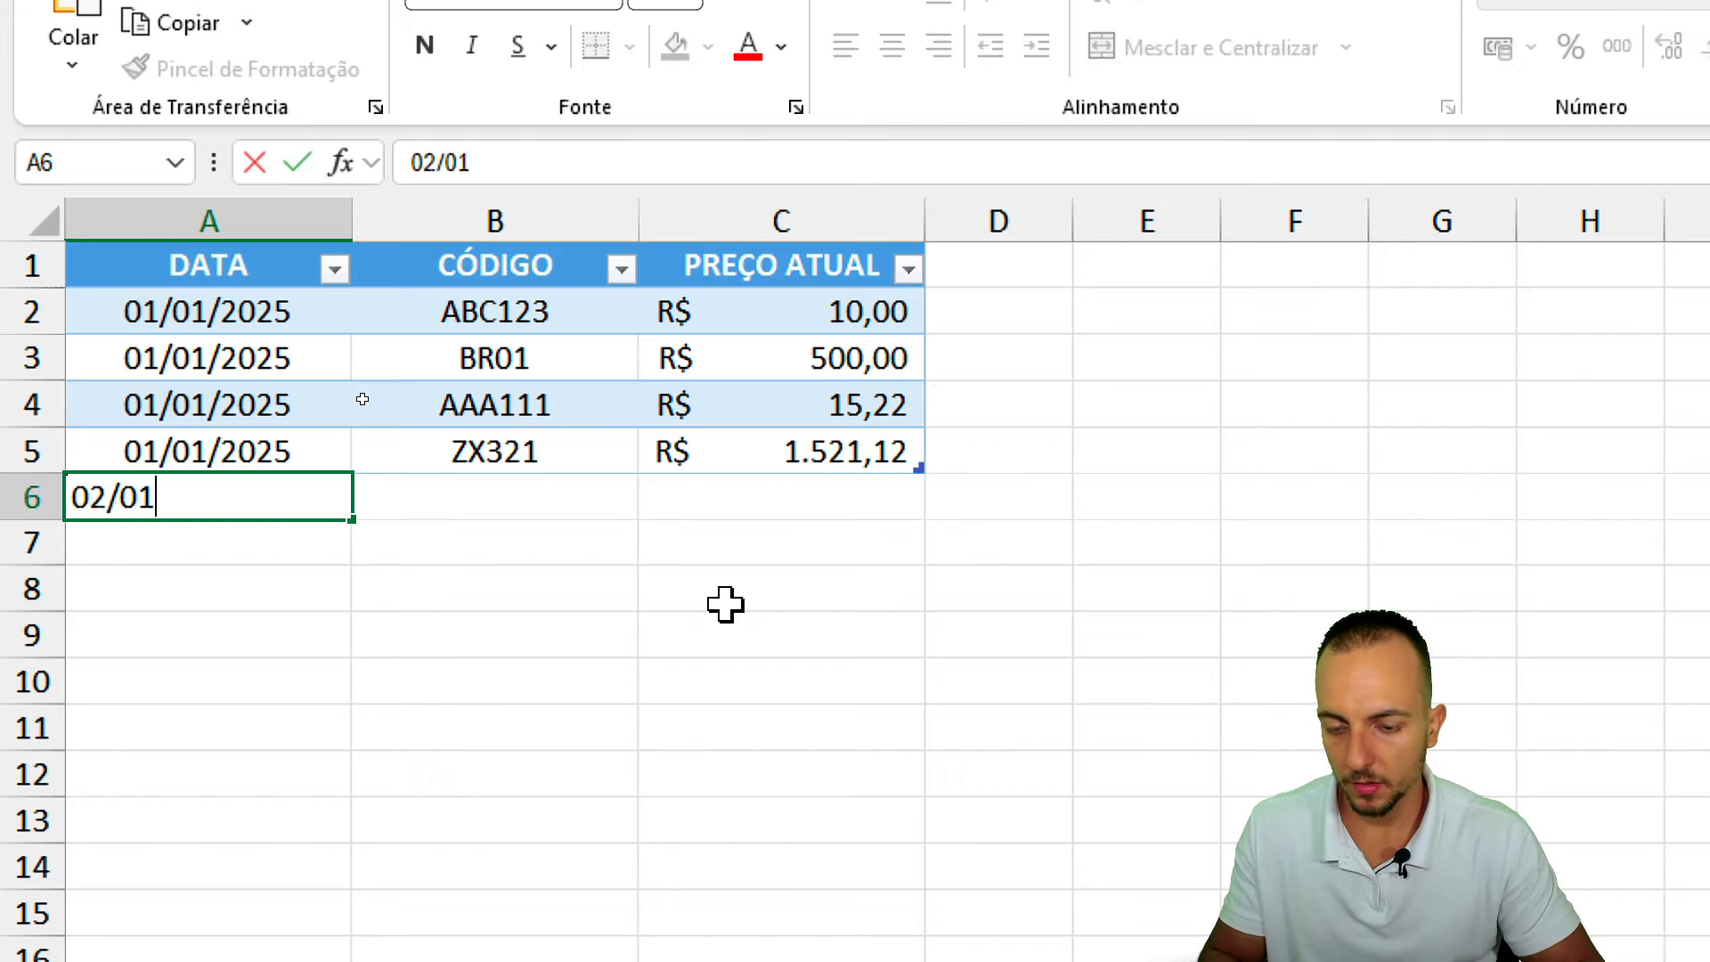
text(/2025)
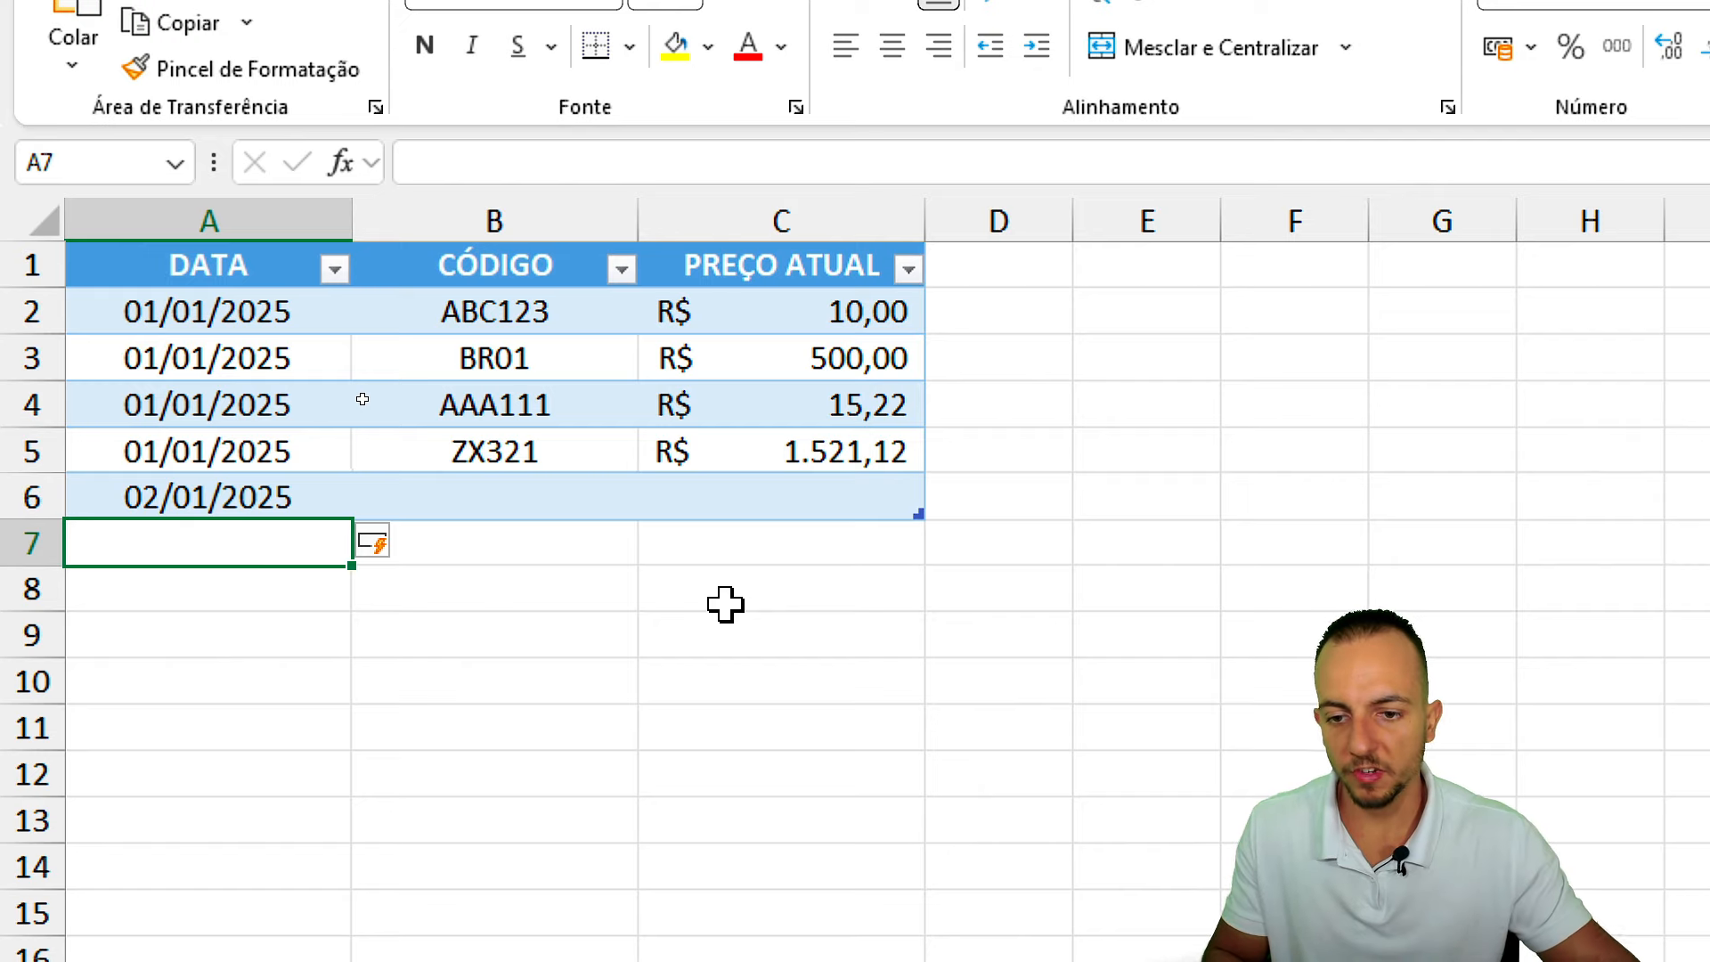
Complete table row 6 with the code JOAOP and the current price 999.
click(523, 498)
drag(564, 309, 541, 504)
click(539, 507)
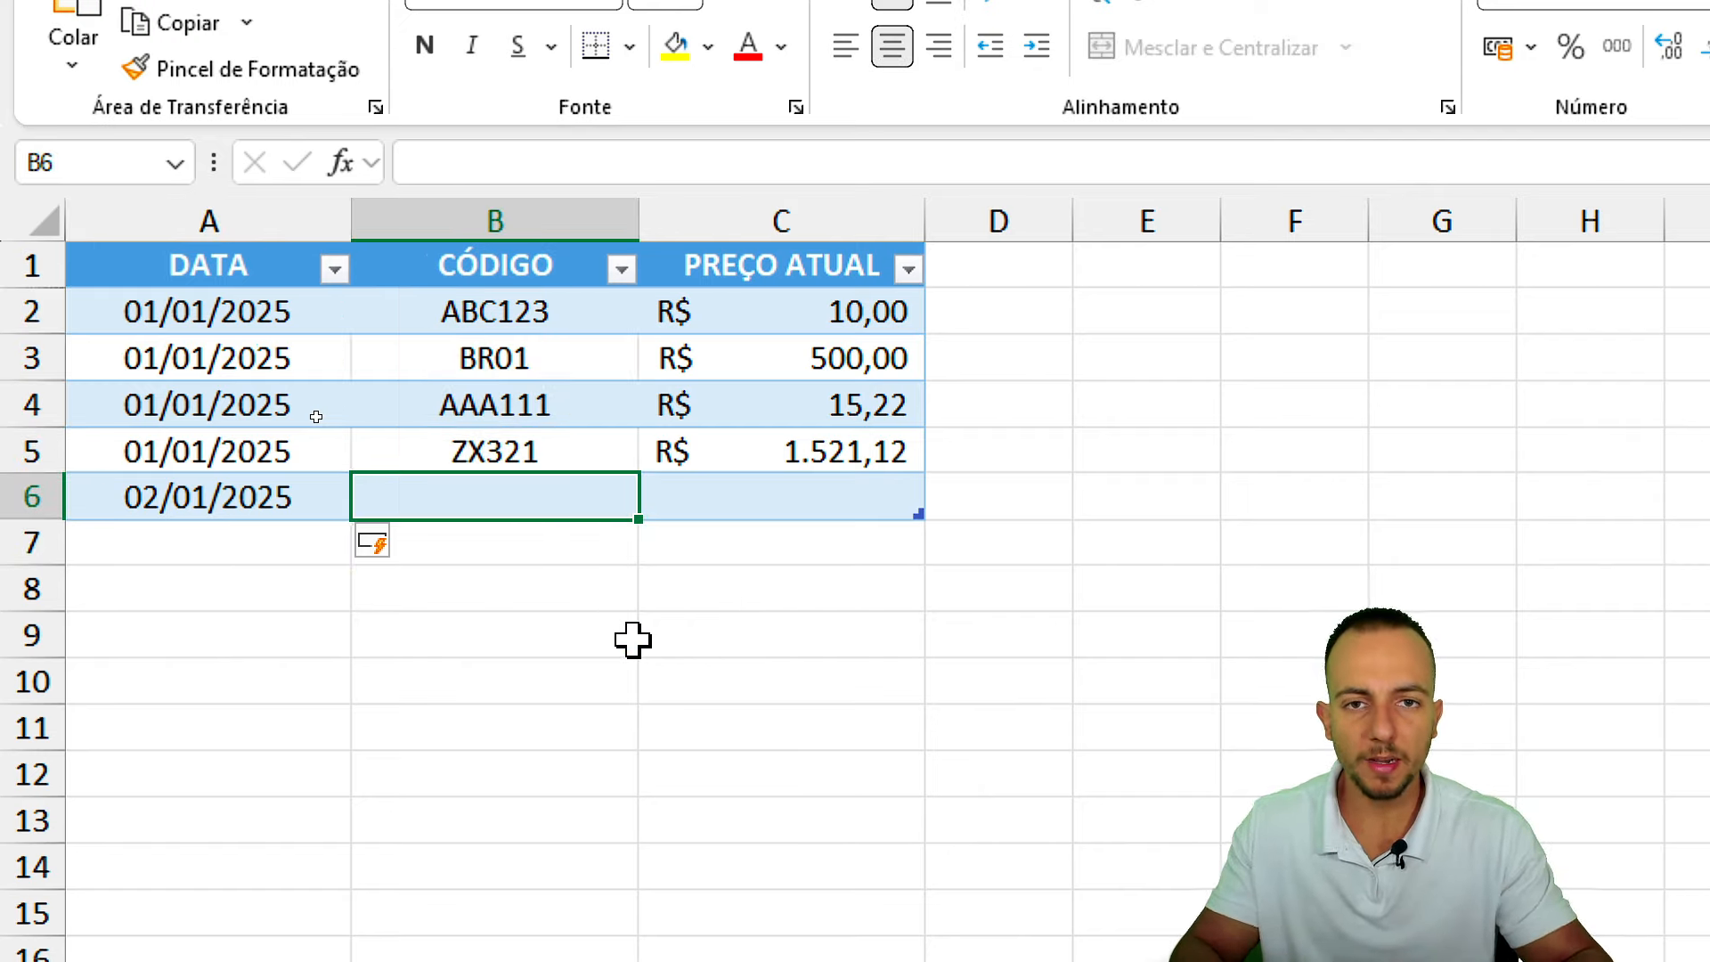
text(JOAOP)
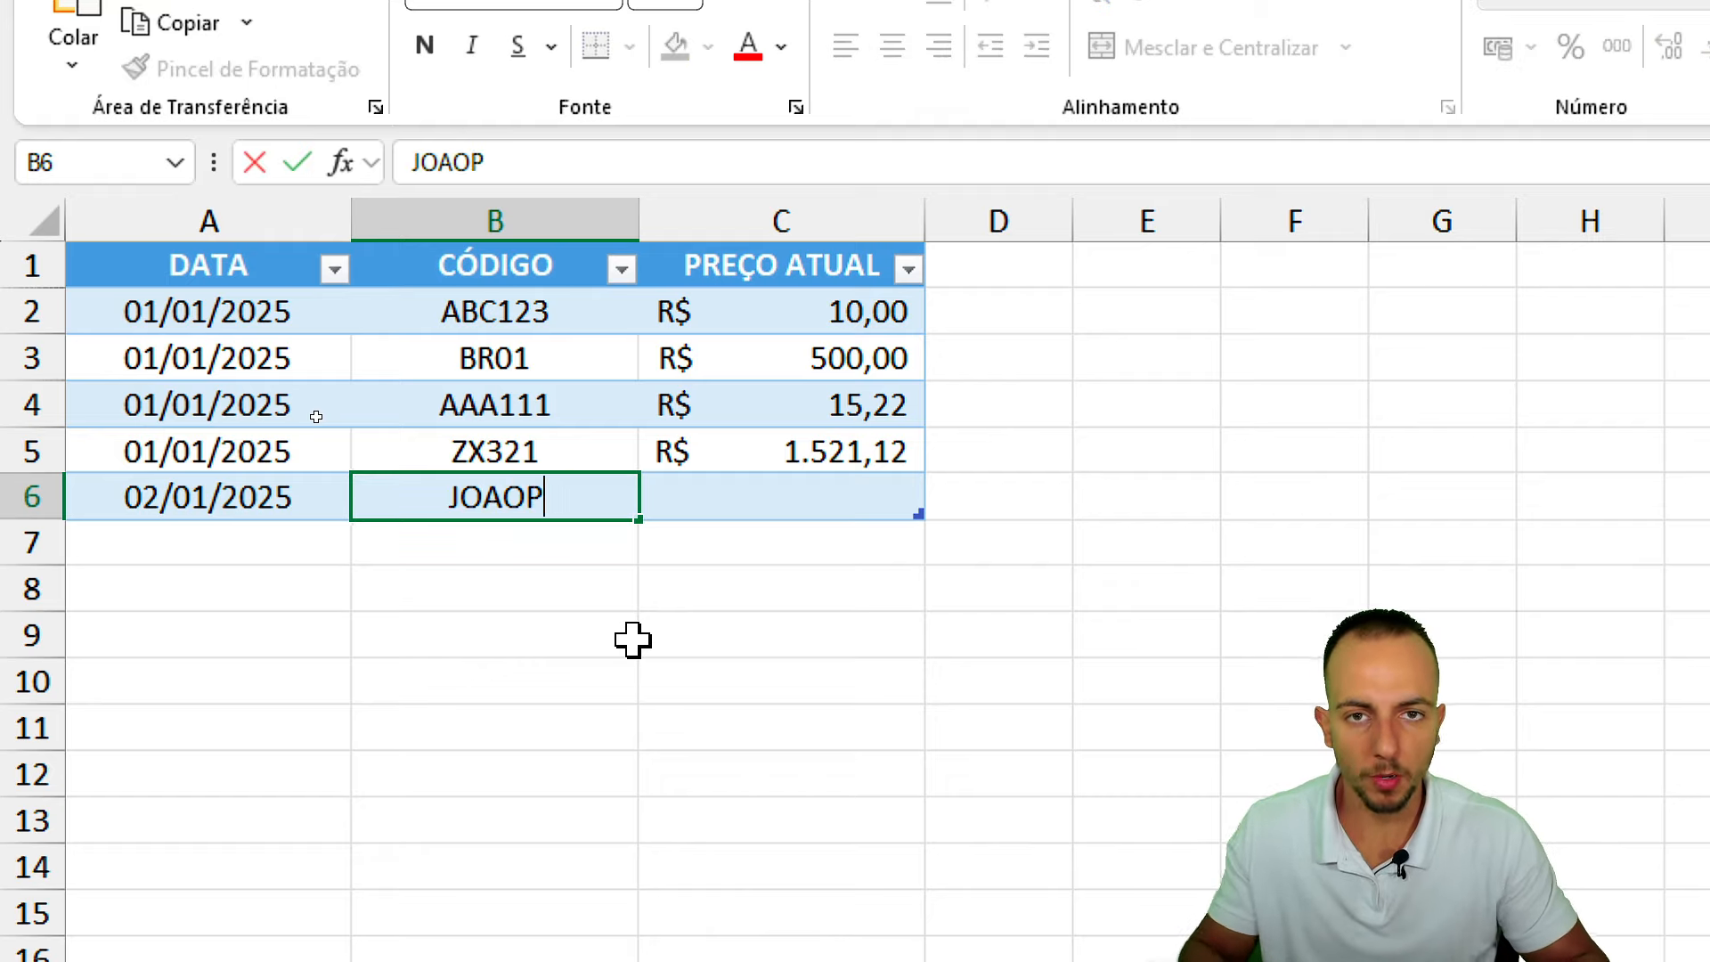
key(Return)
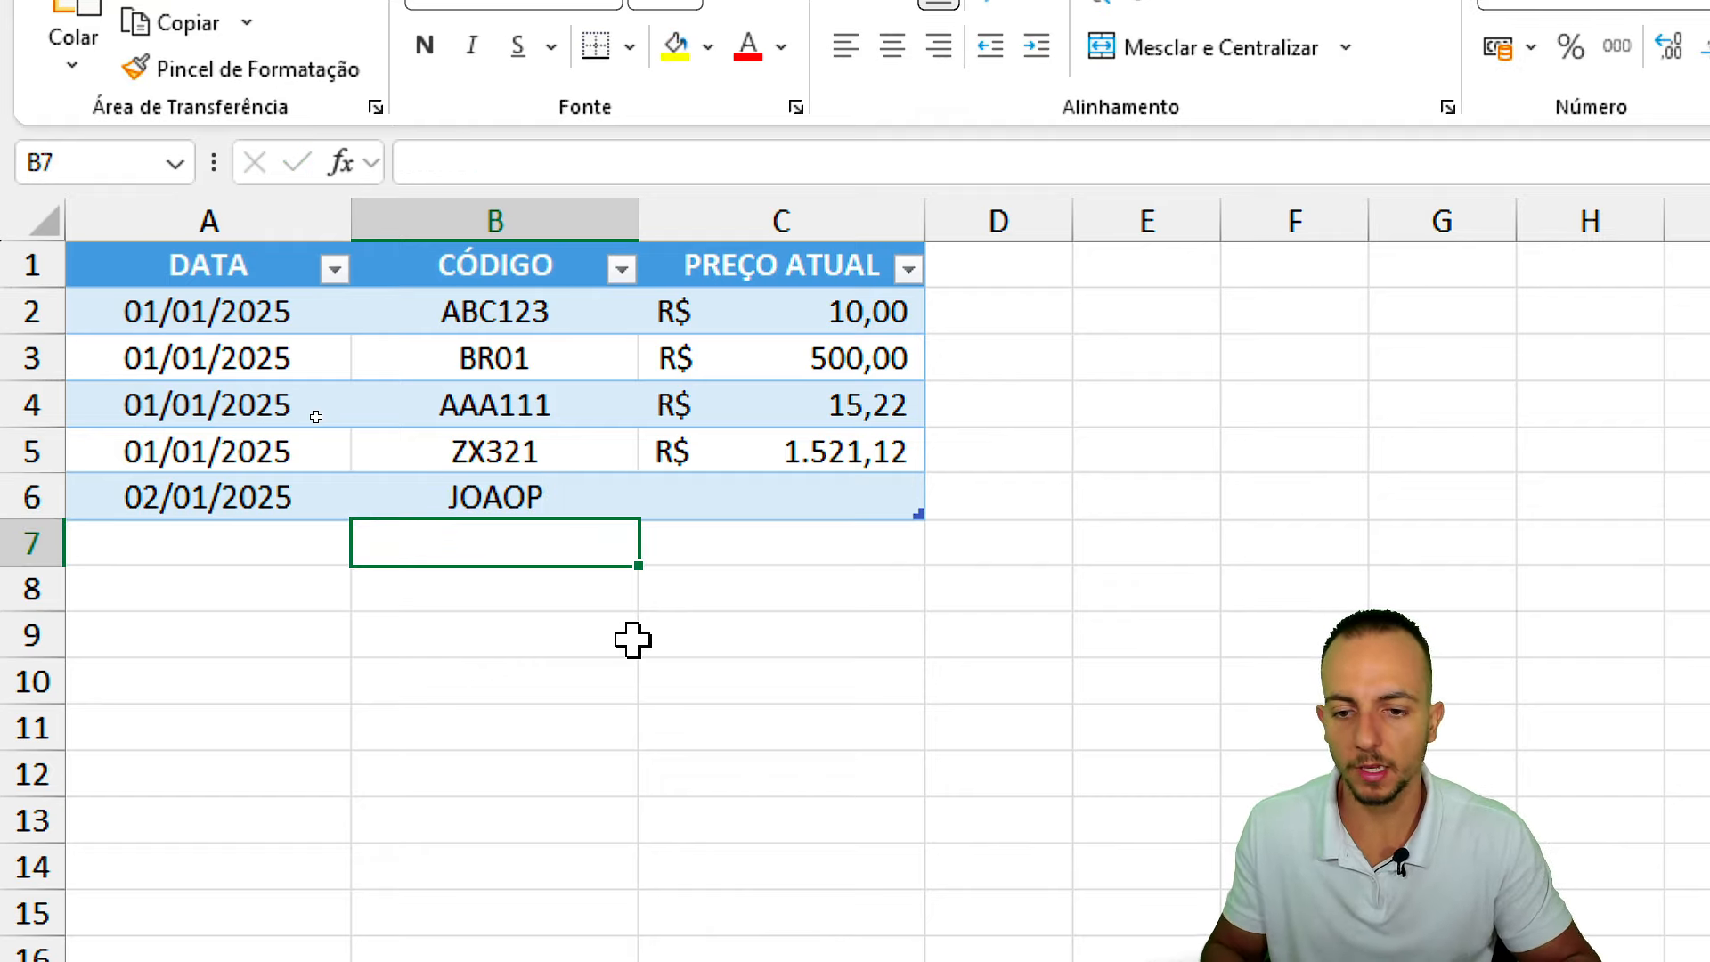
click(767, 508)
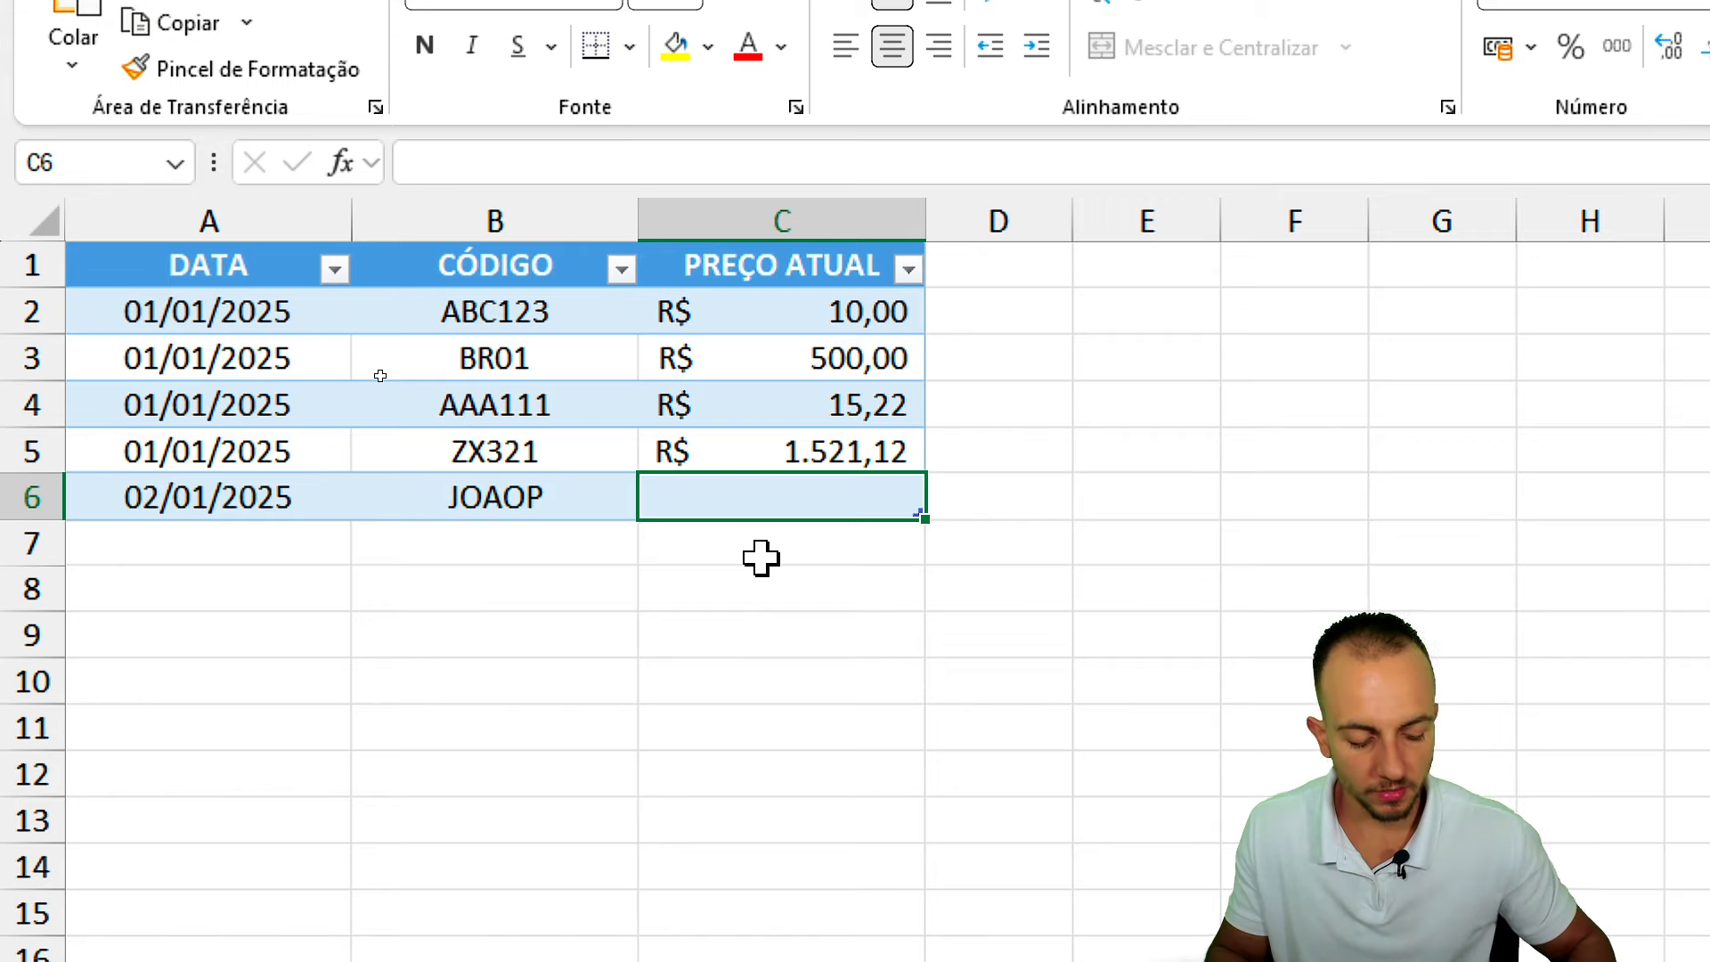
text(999)
key(Return)
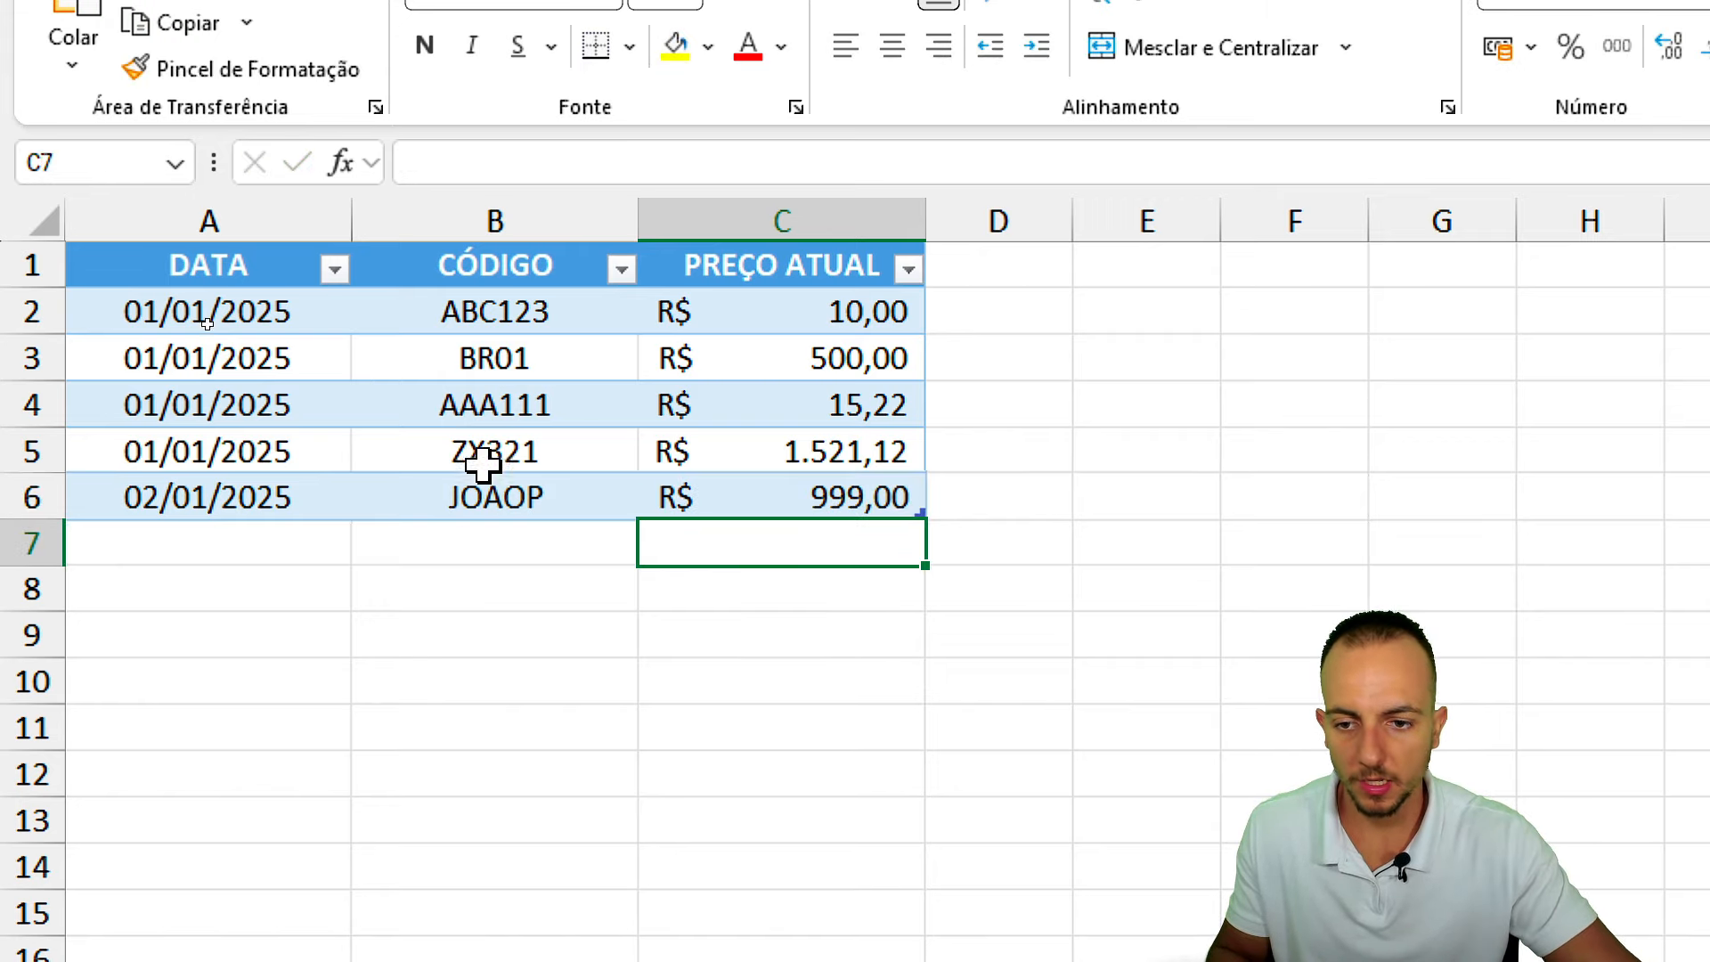
click(381, 432)
drag(813, 296, 787, 481)
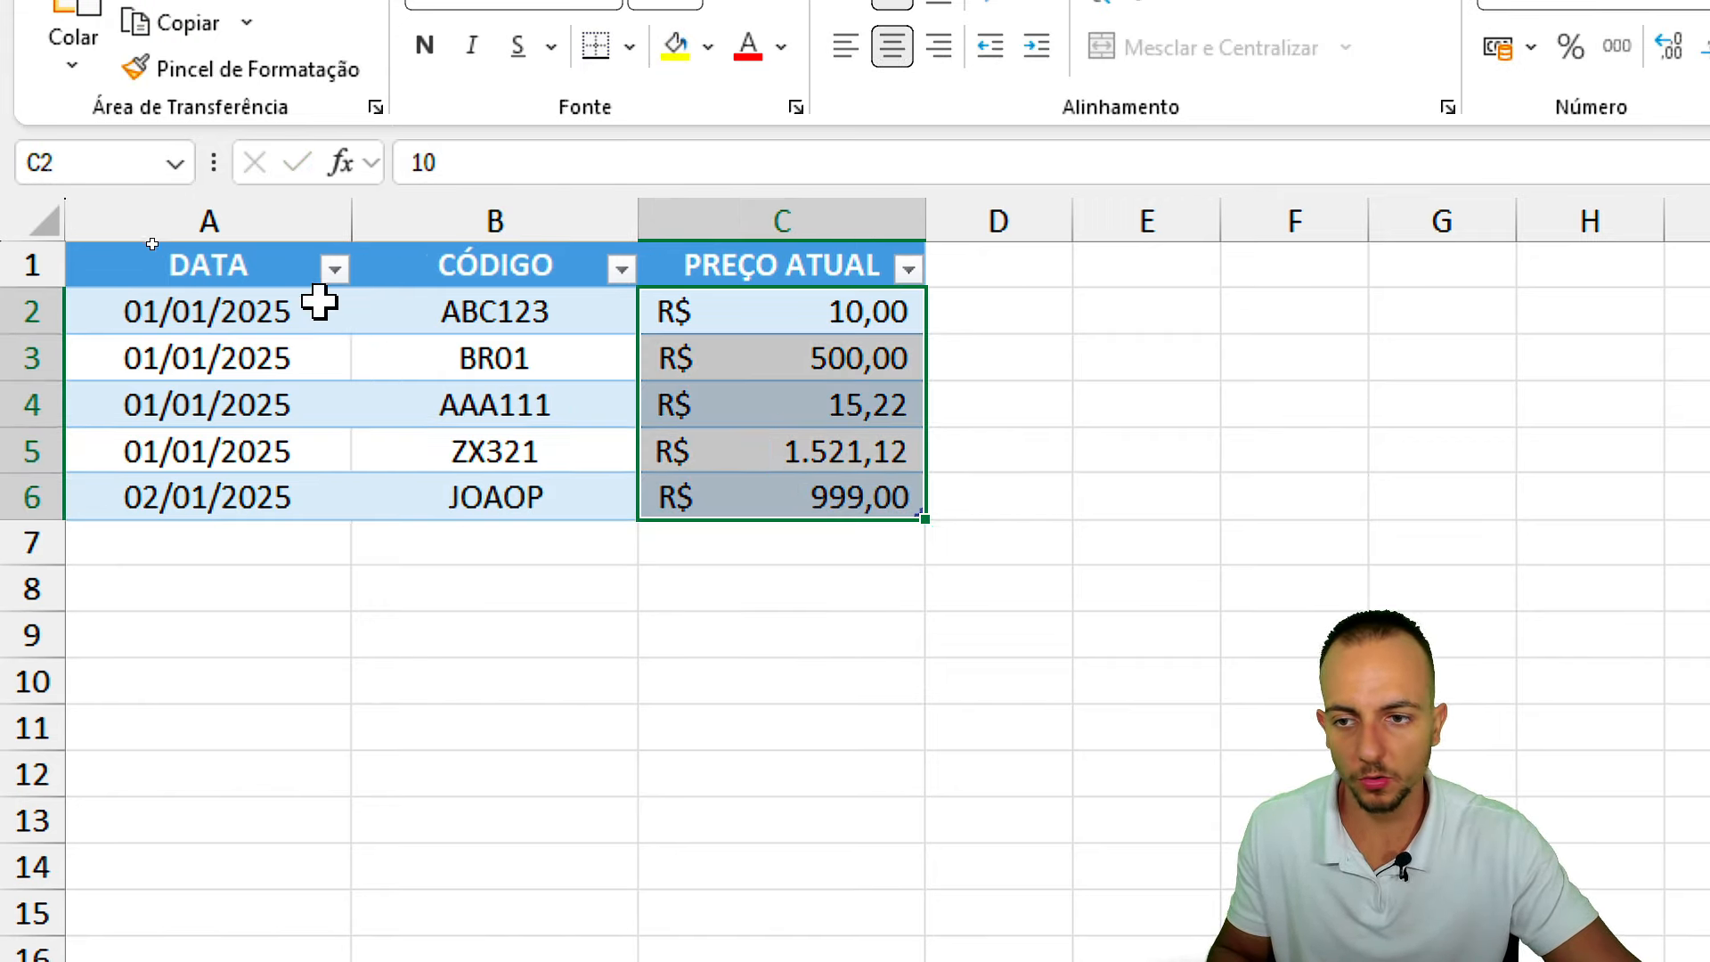
drag(281, 270, 343, 444)
click(586, 245)
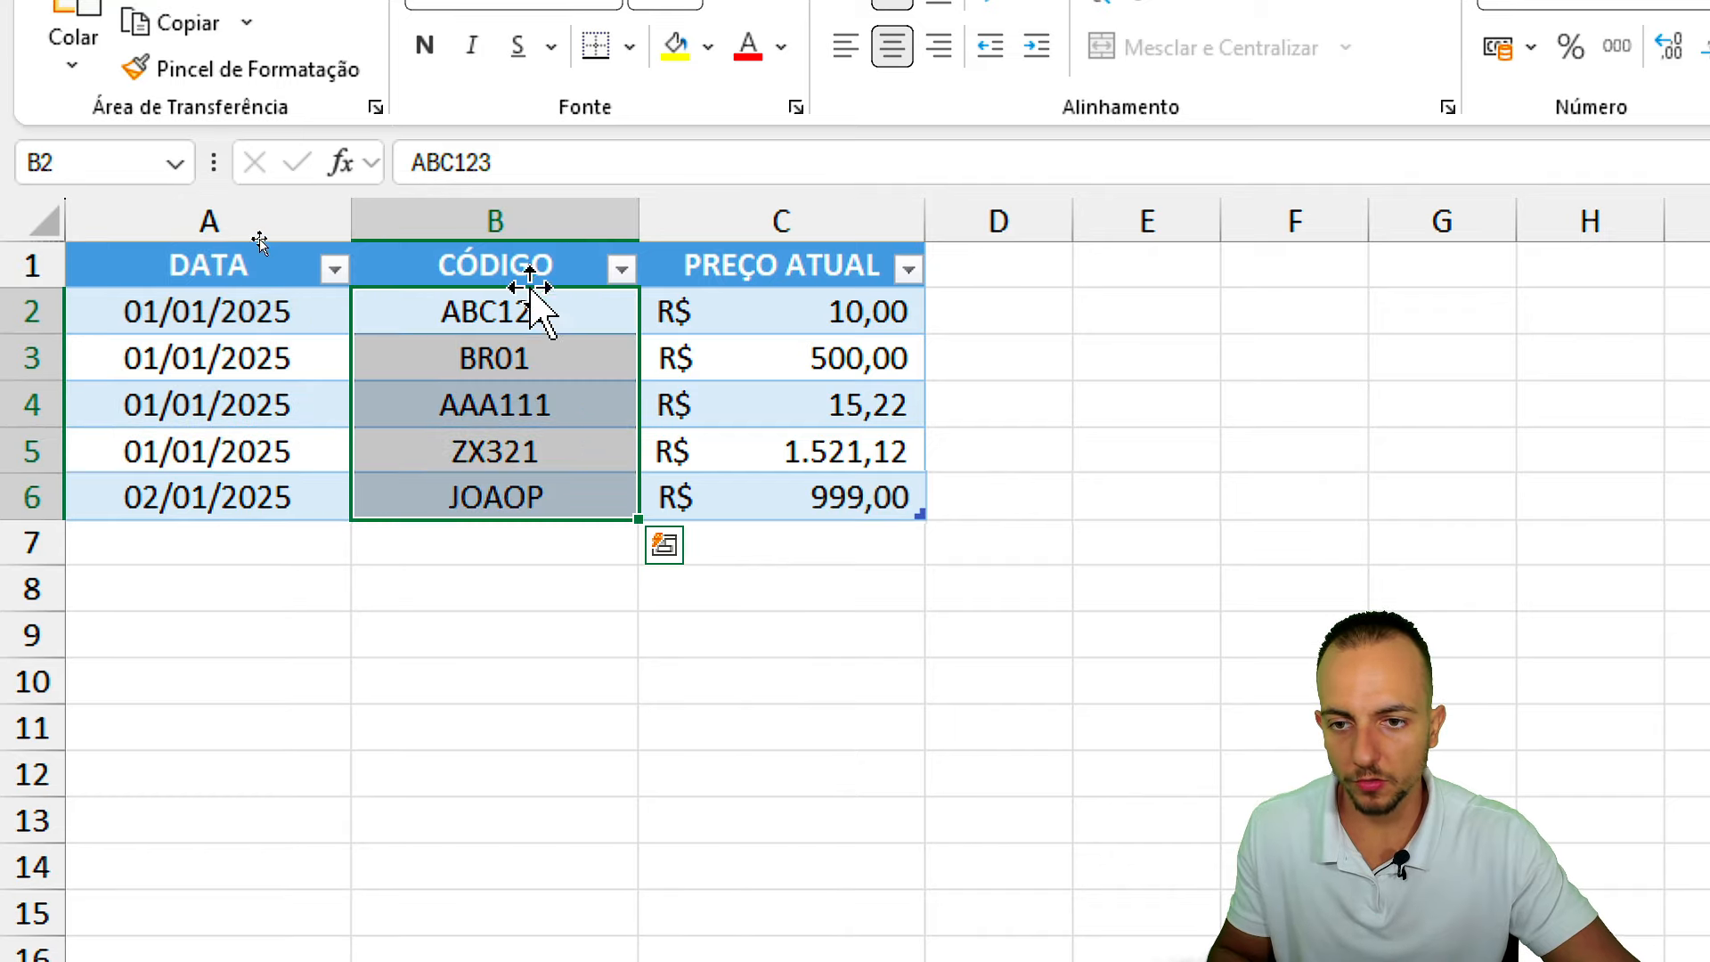
Apply the blue table style from the second row of the Média group to the price table, and save the workbook.
click(222, 267)
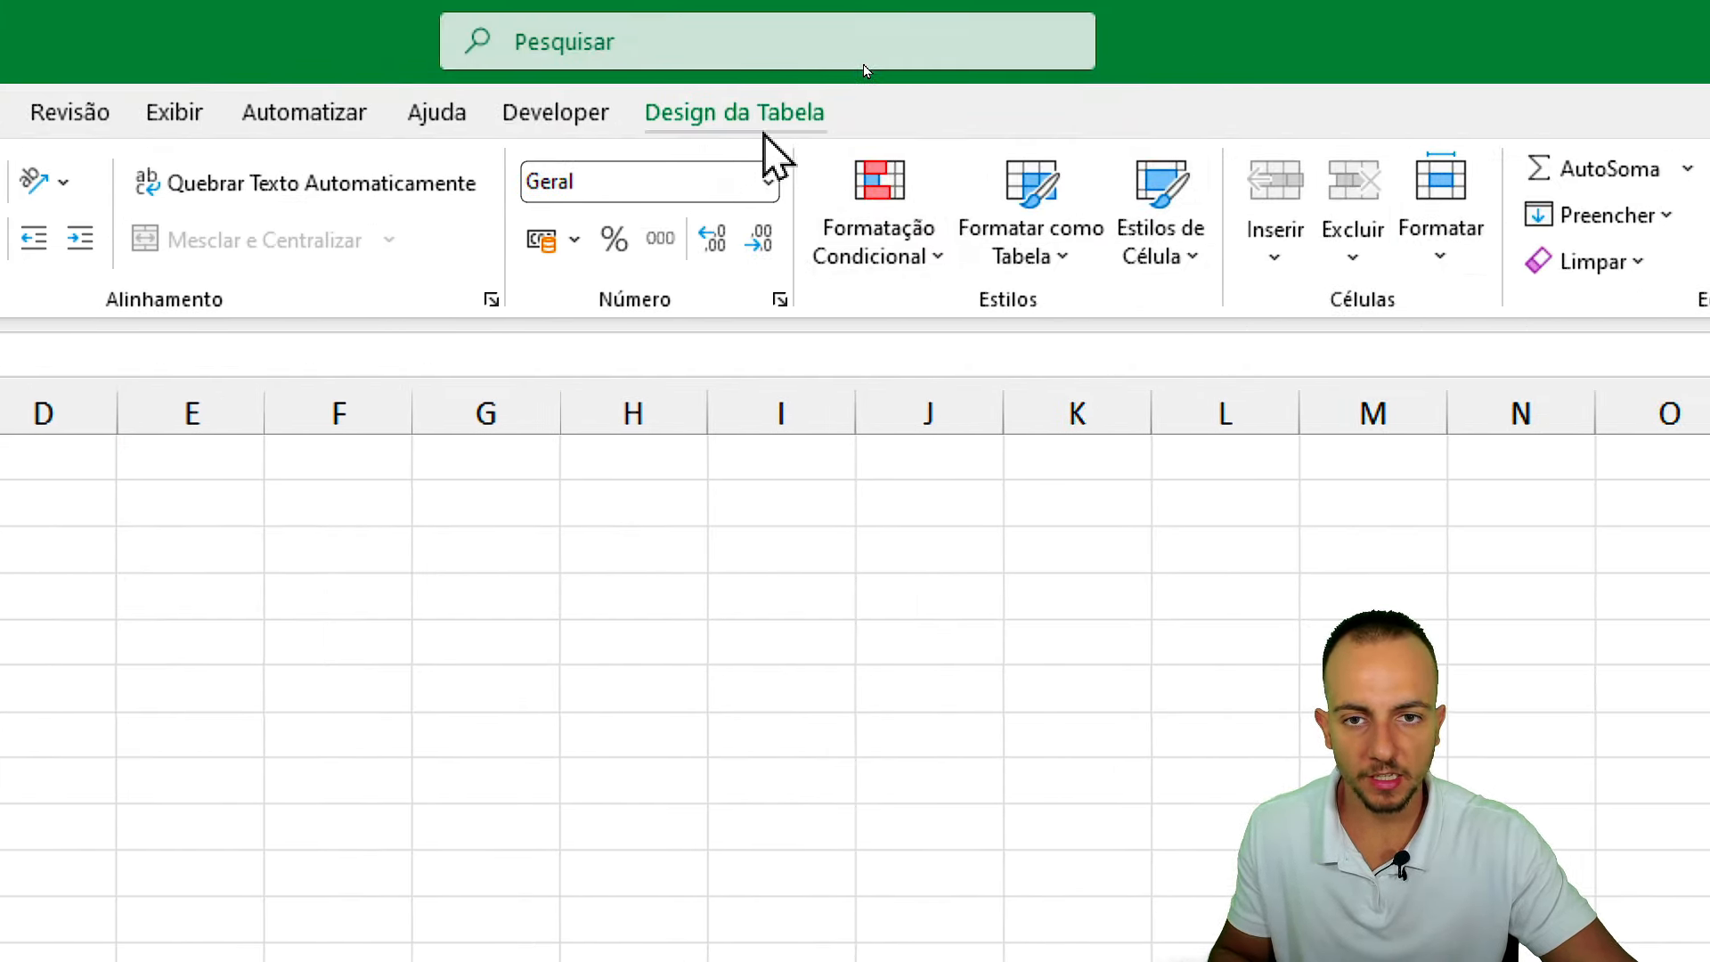
click(762, 126)
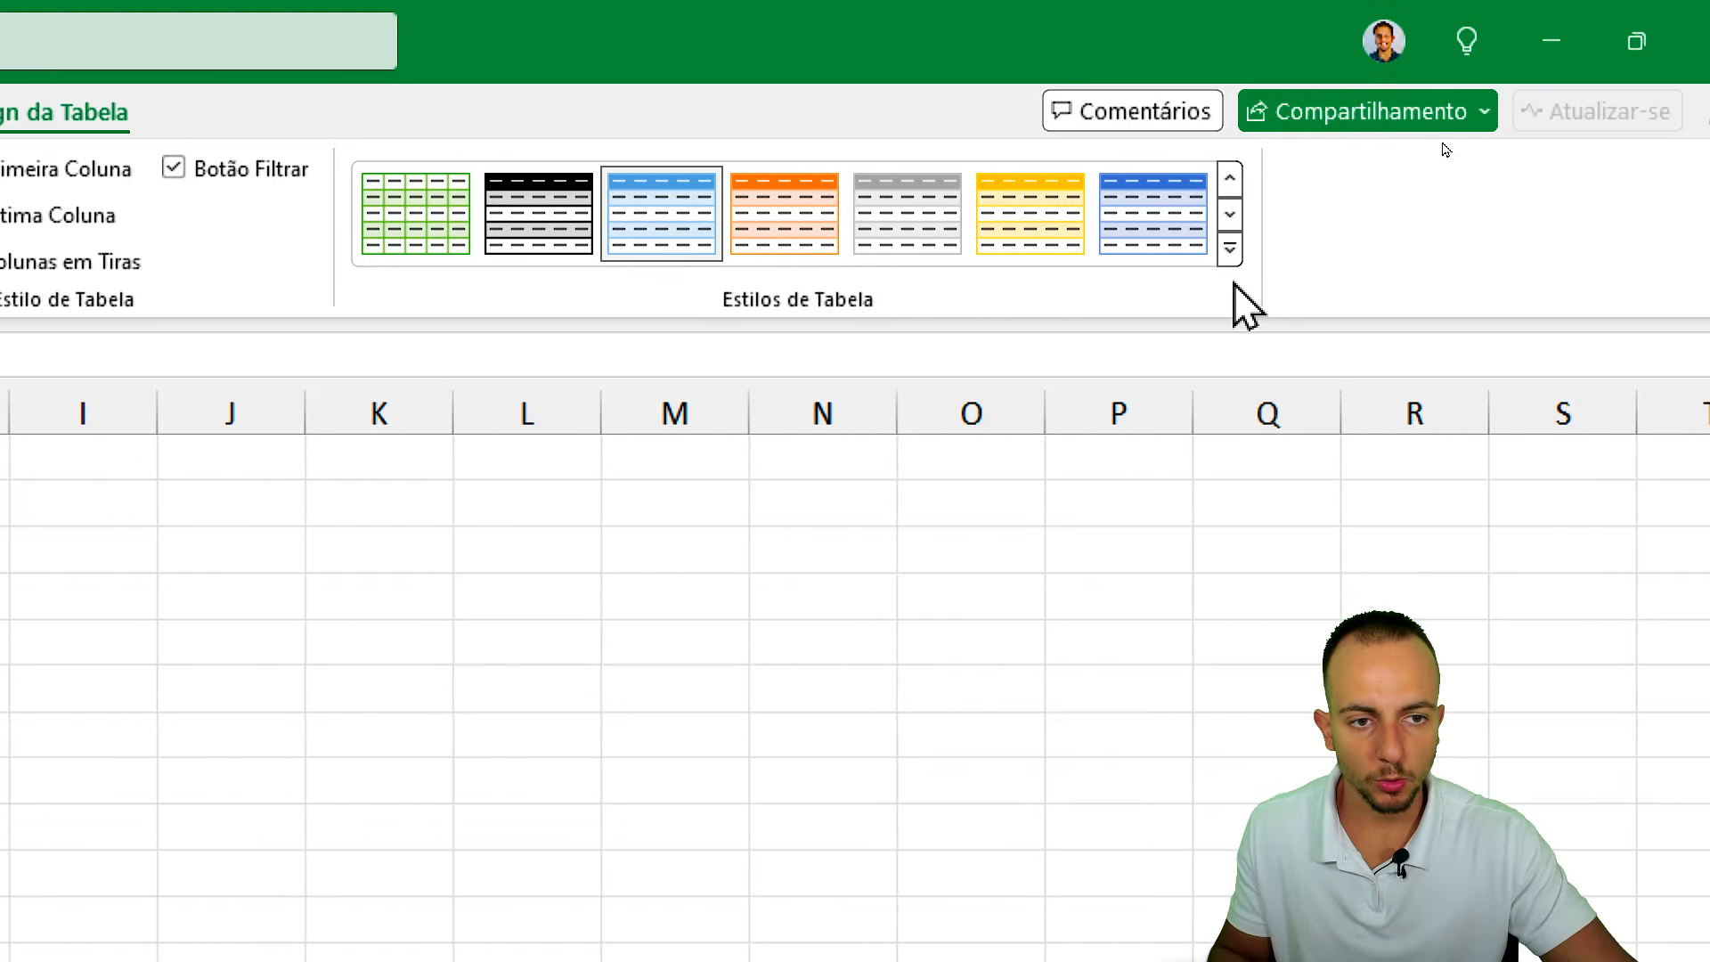
click(1699, 249)
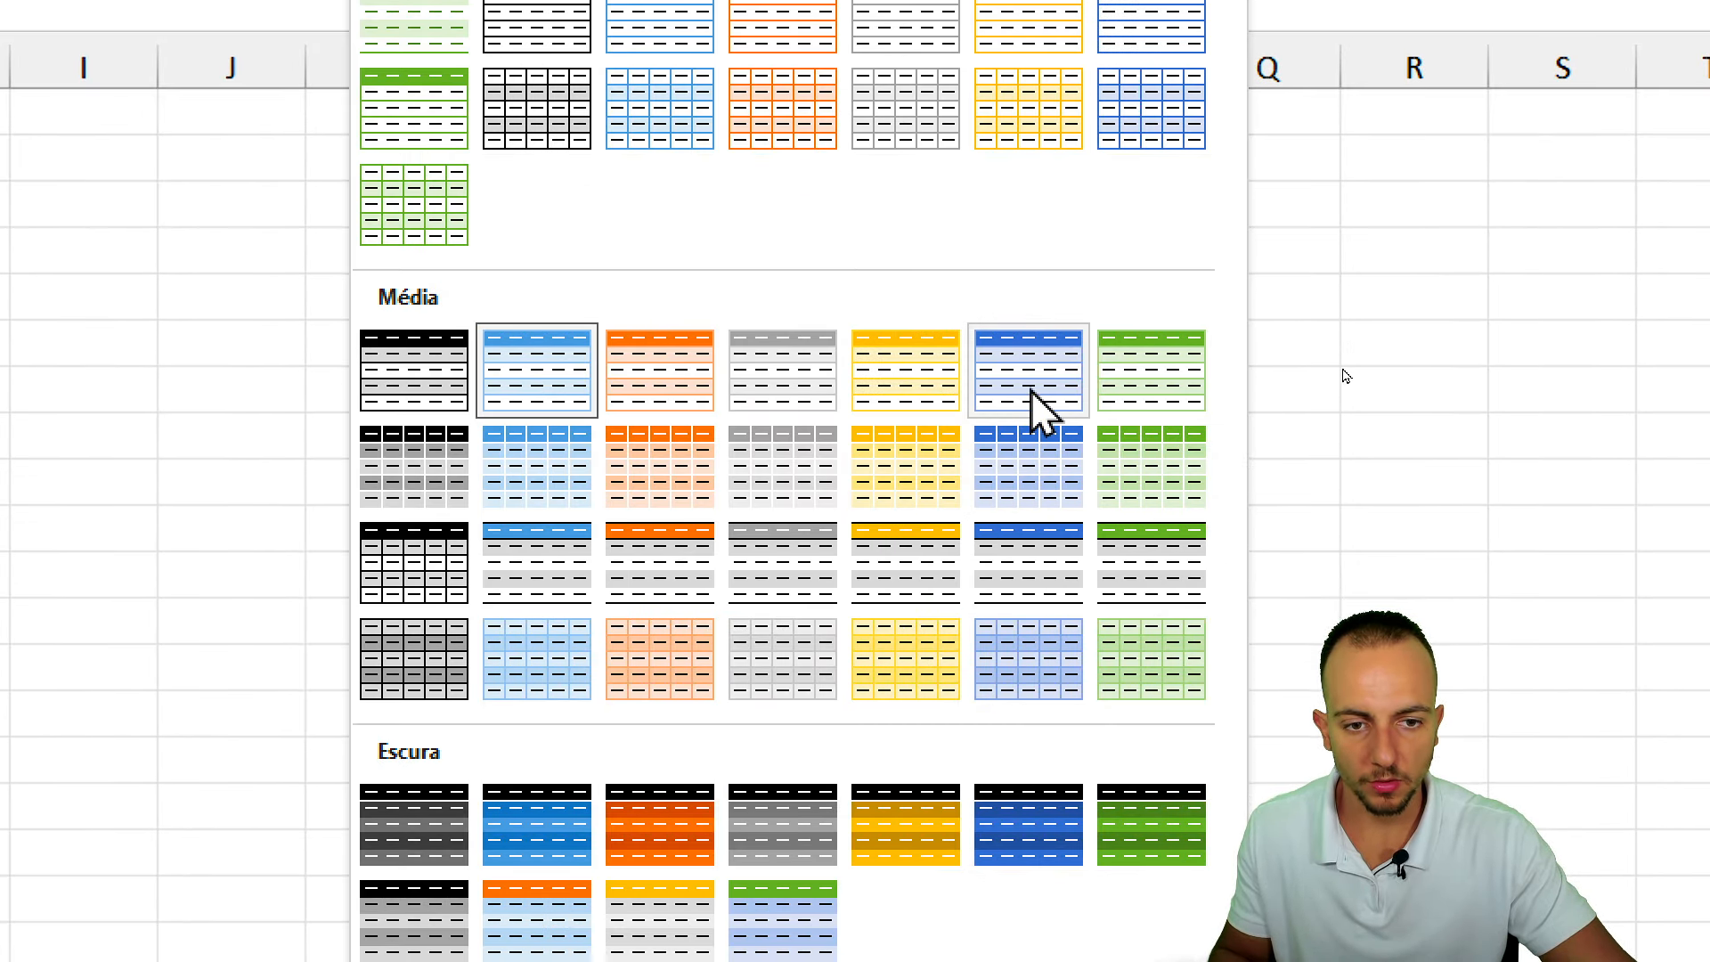
click(1024, 454)
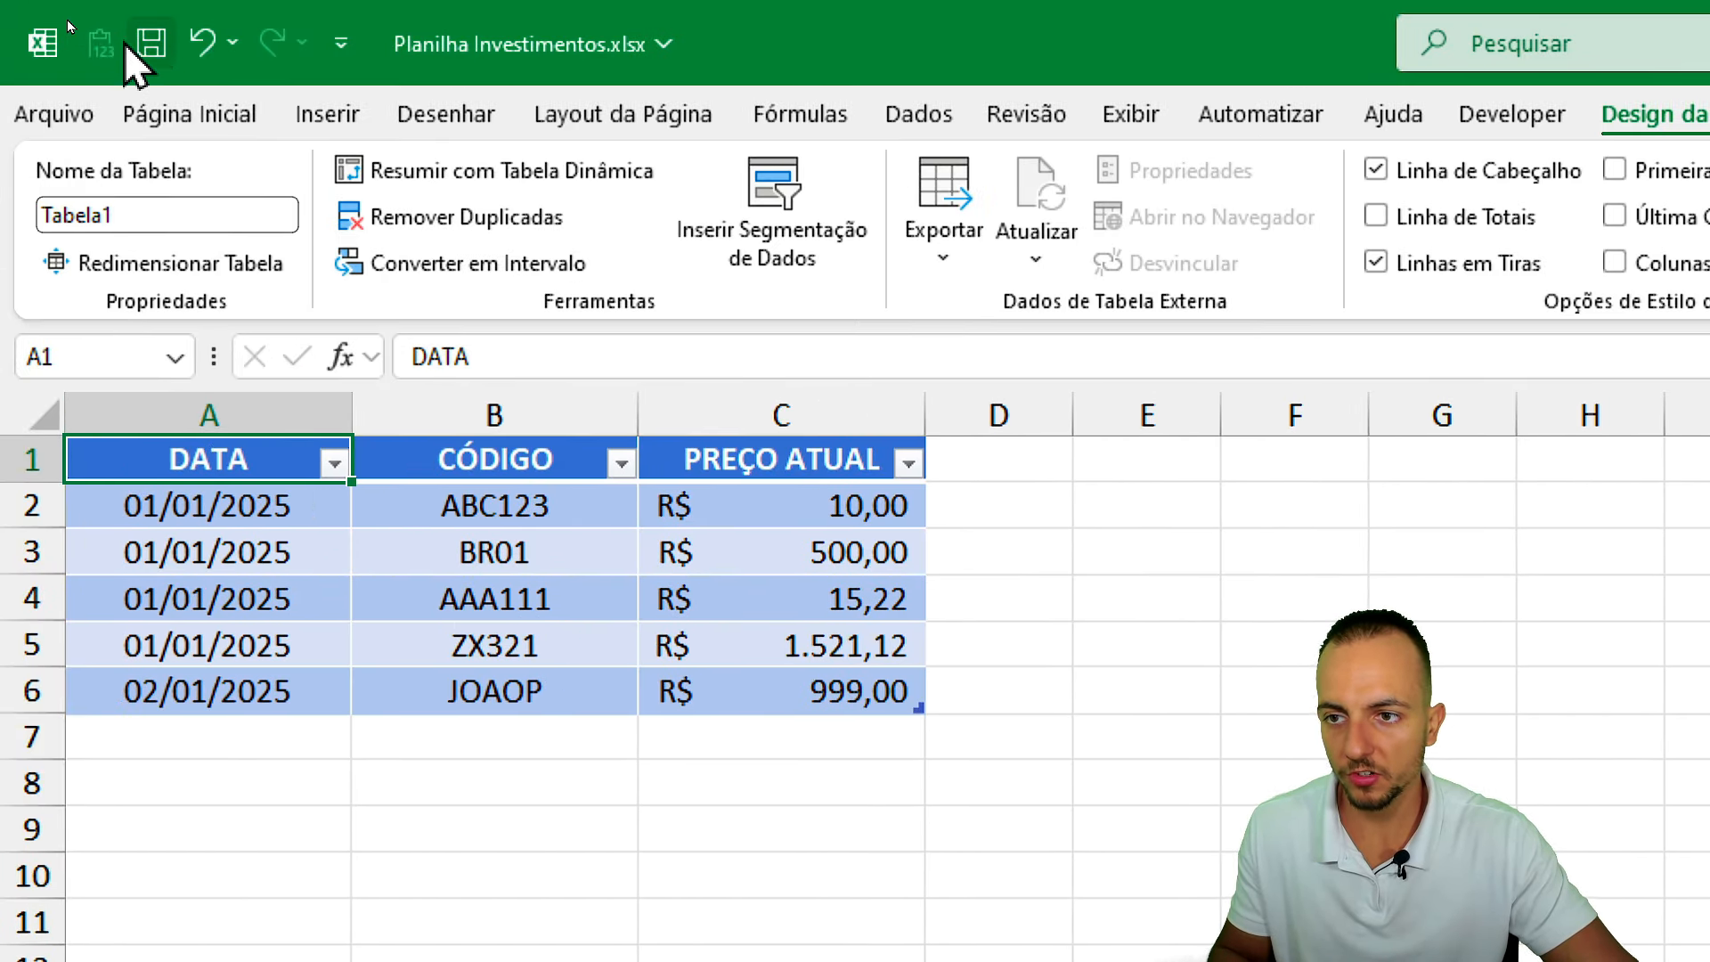
click(132, 49)
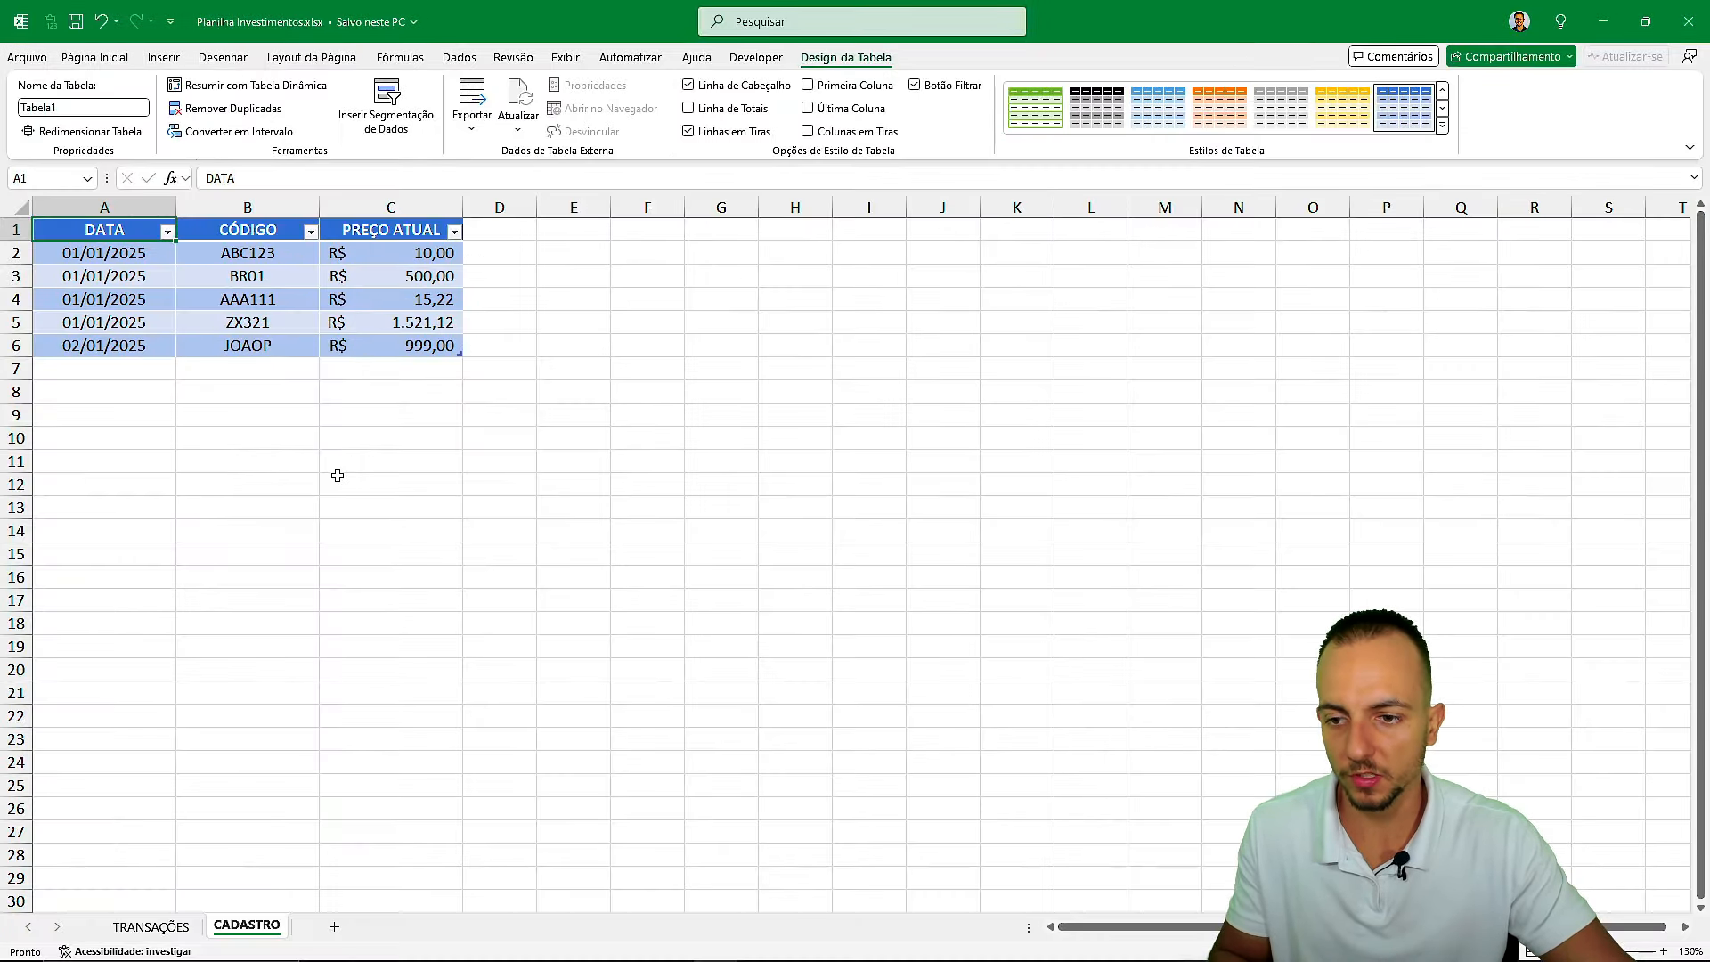
Start a formula in B12 that references the table's code column, =Tabela1[CÓDIGO].
click(480, 836)
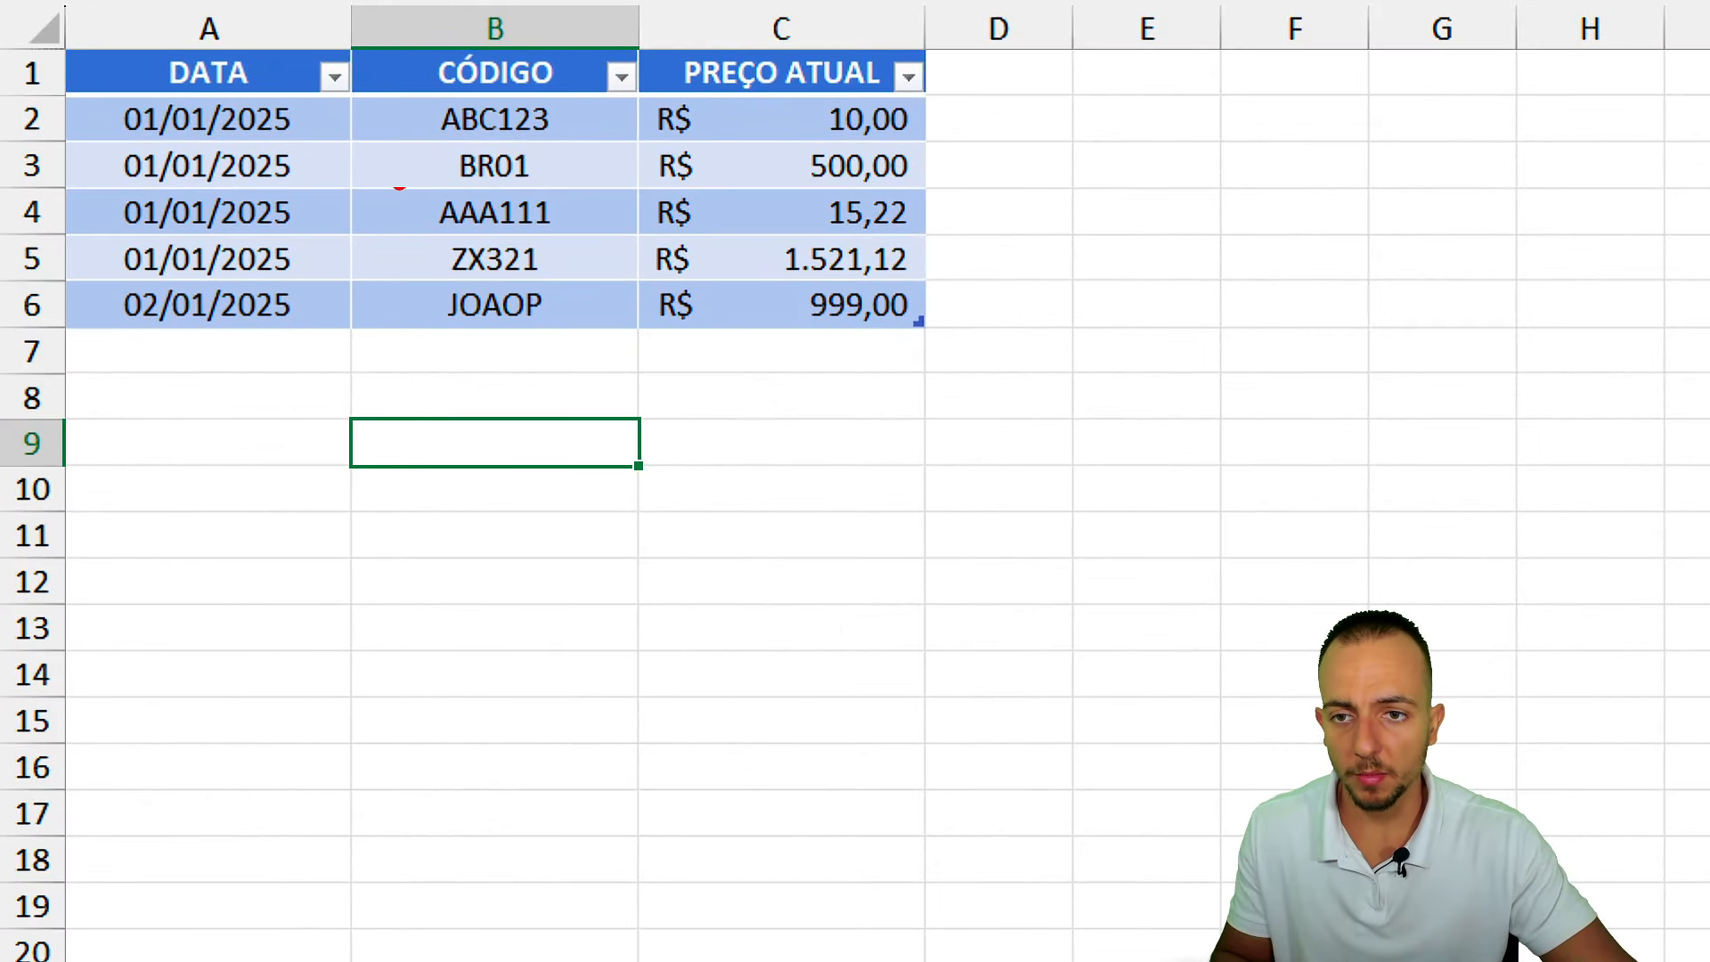
mouse_move(417, 25)
mouse_down()
mouse_move(584, 366)
mouse_move(399, 773)
mouse_move(273, 812)
mouse_up()
drag(305, 664, 374, 832)
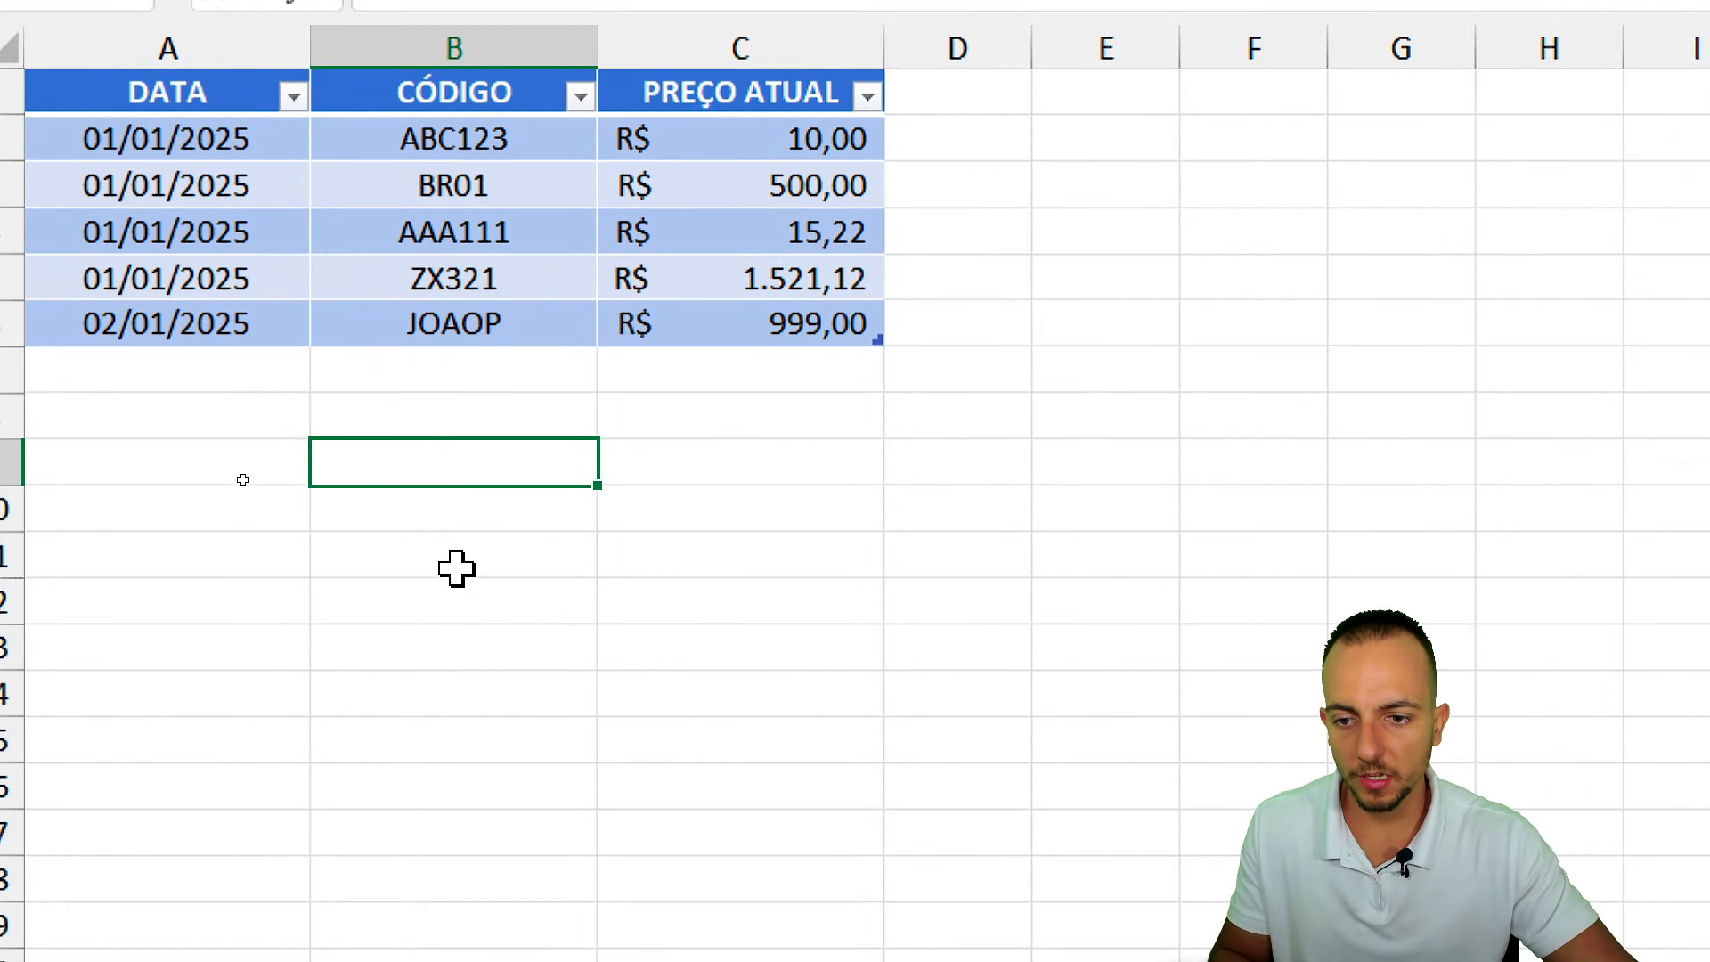
click(456, 581)
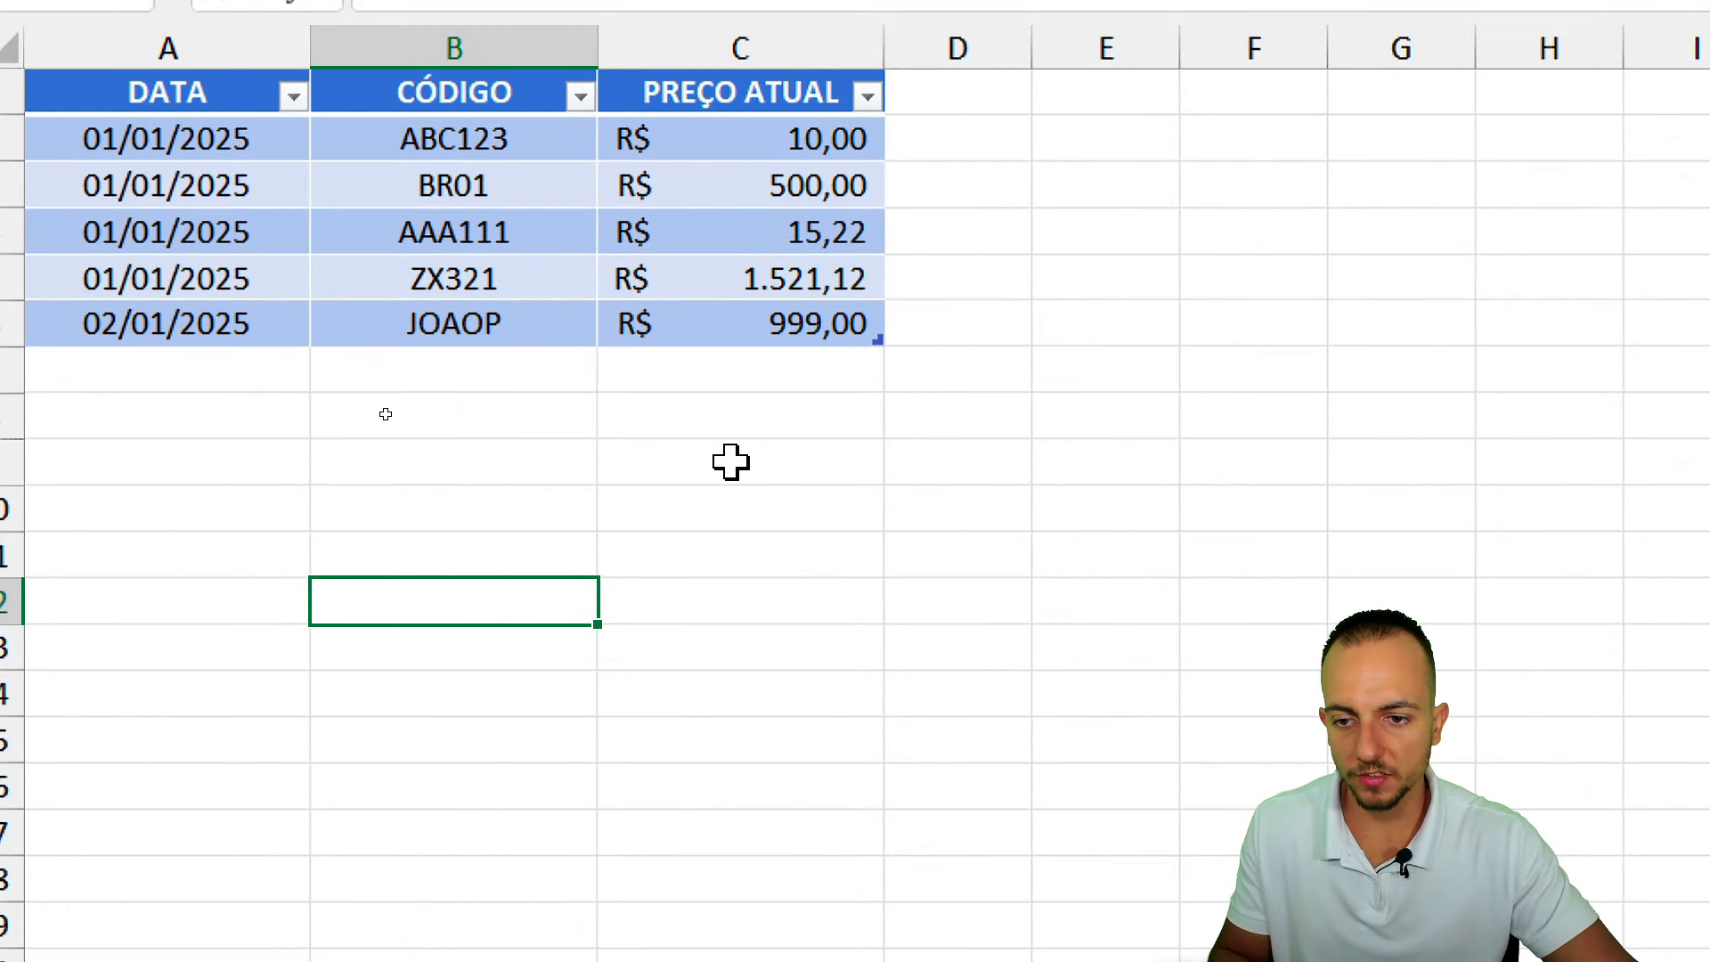
text(=)
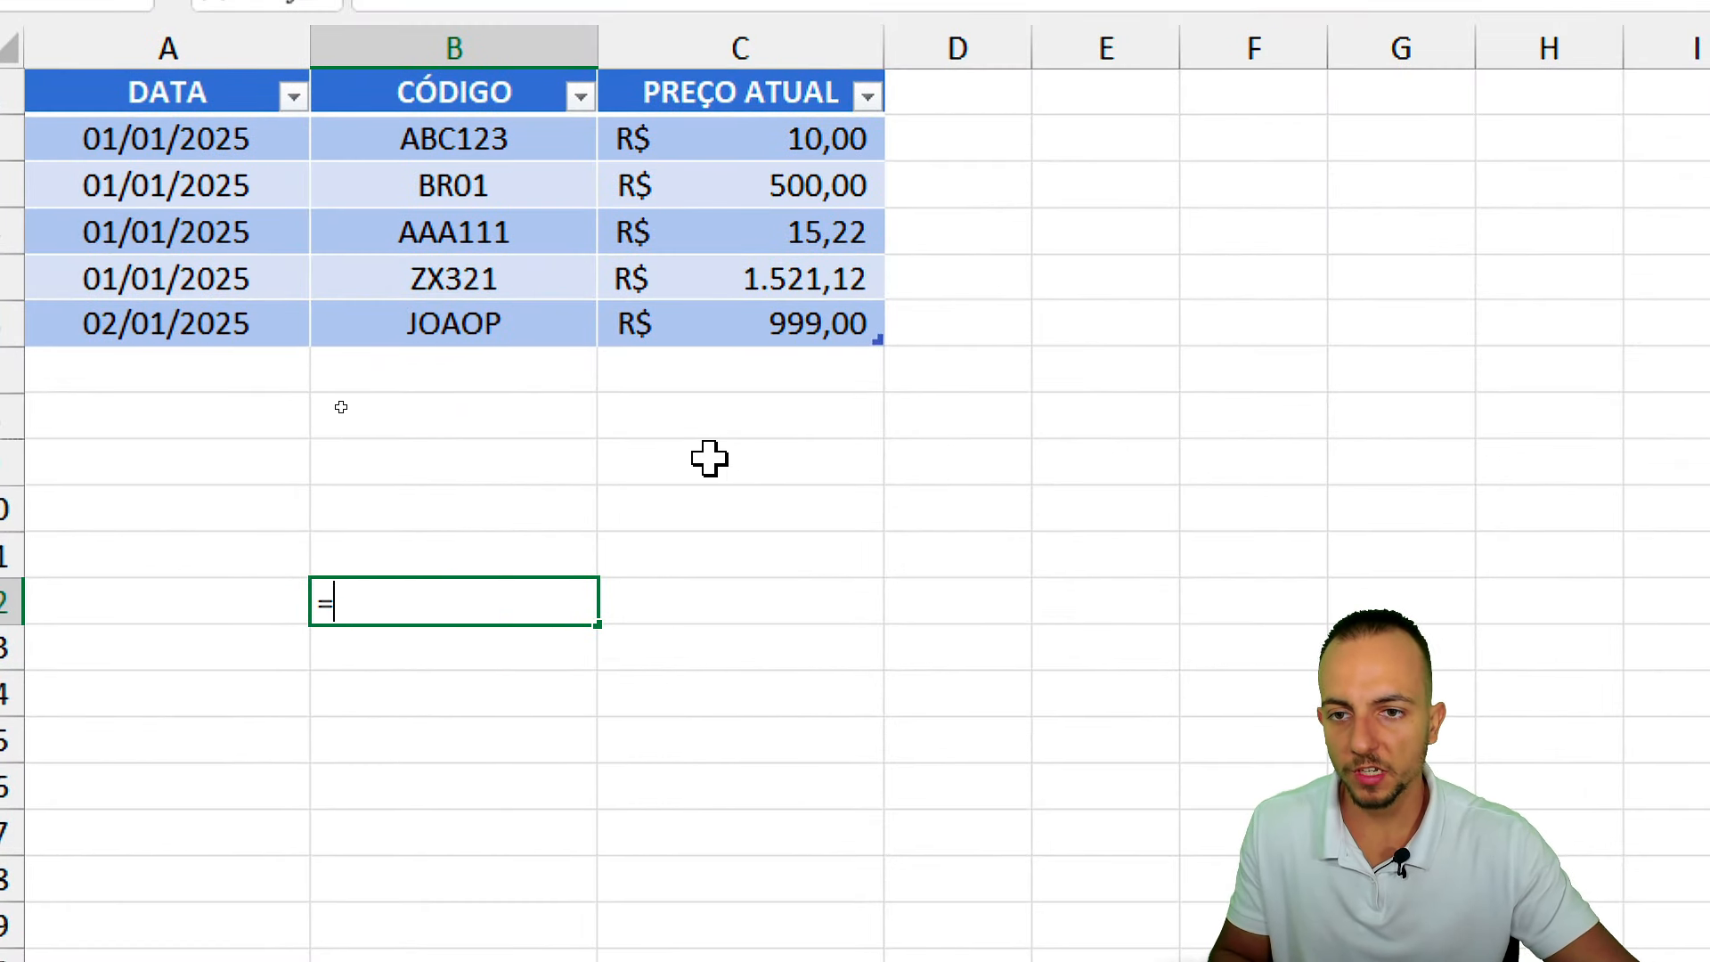
drag(470, 129, 496, 294)
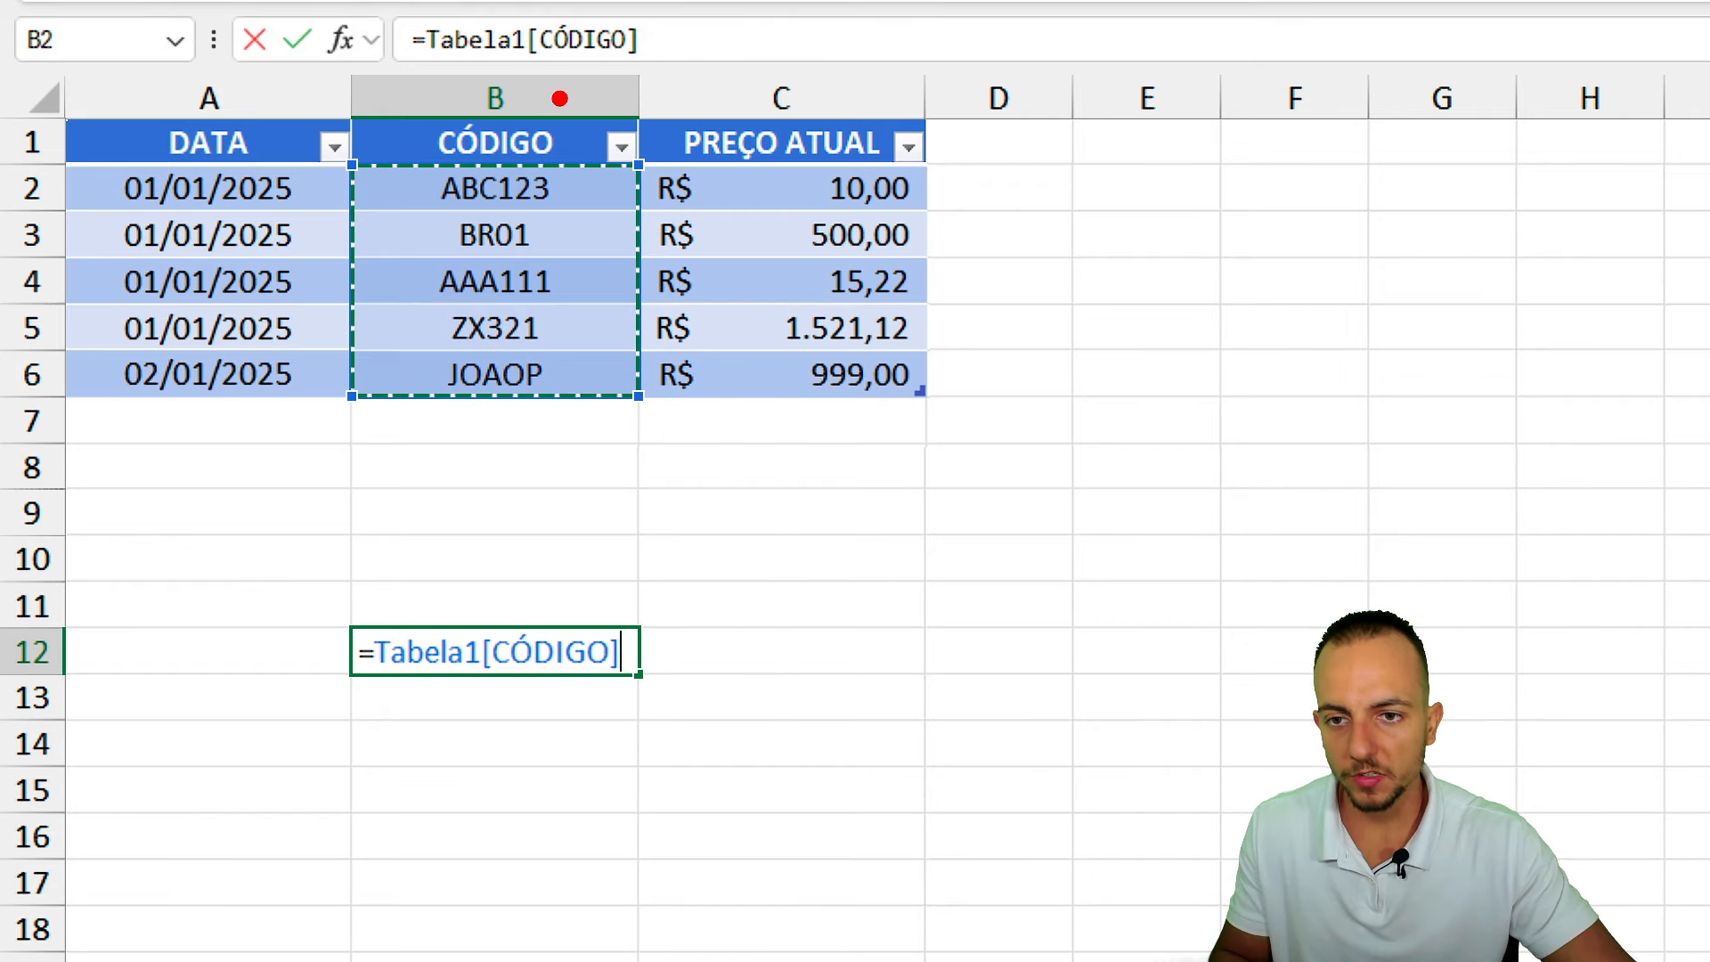
mouse_move(559, 98)
mouse_down()
mouse_move(405, 178)
mouse_move(365, 159)
mouse_move(635, 388)
mouse_move(691, 547)
mouse_up()
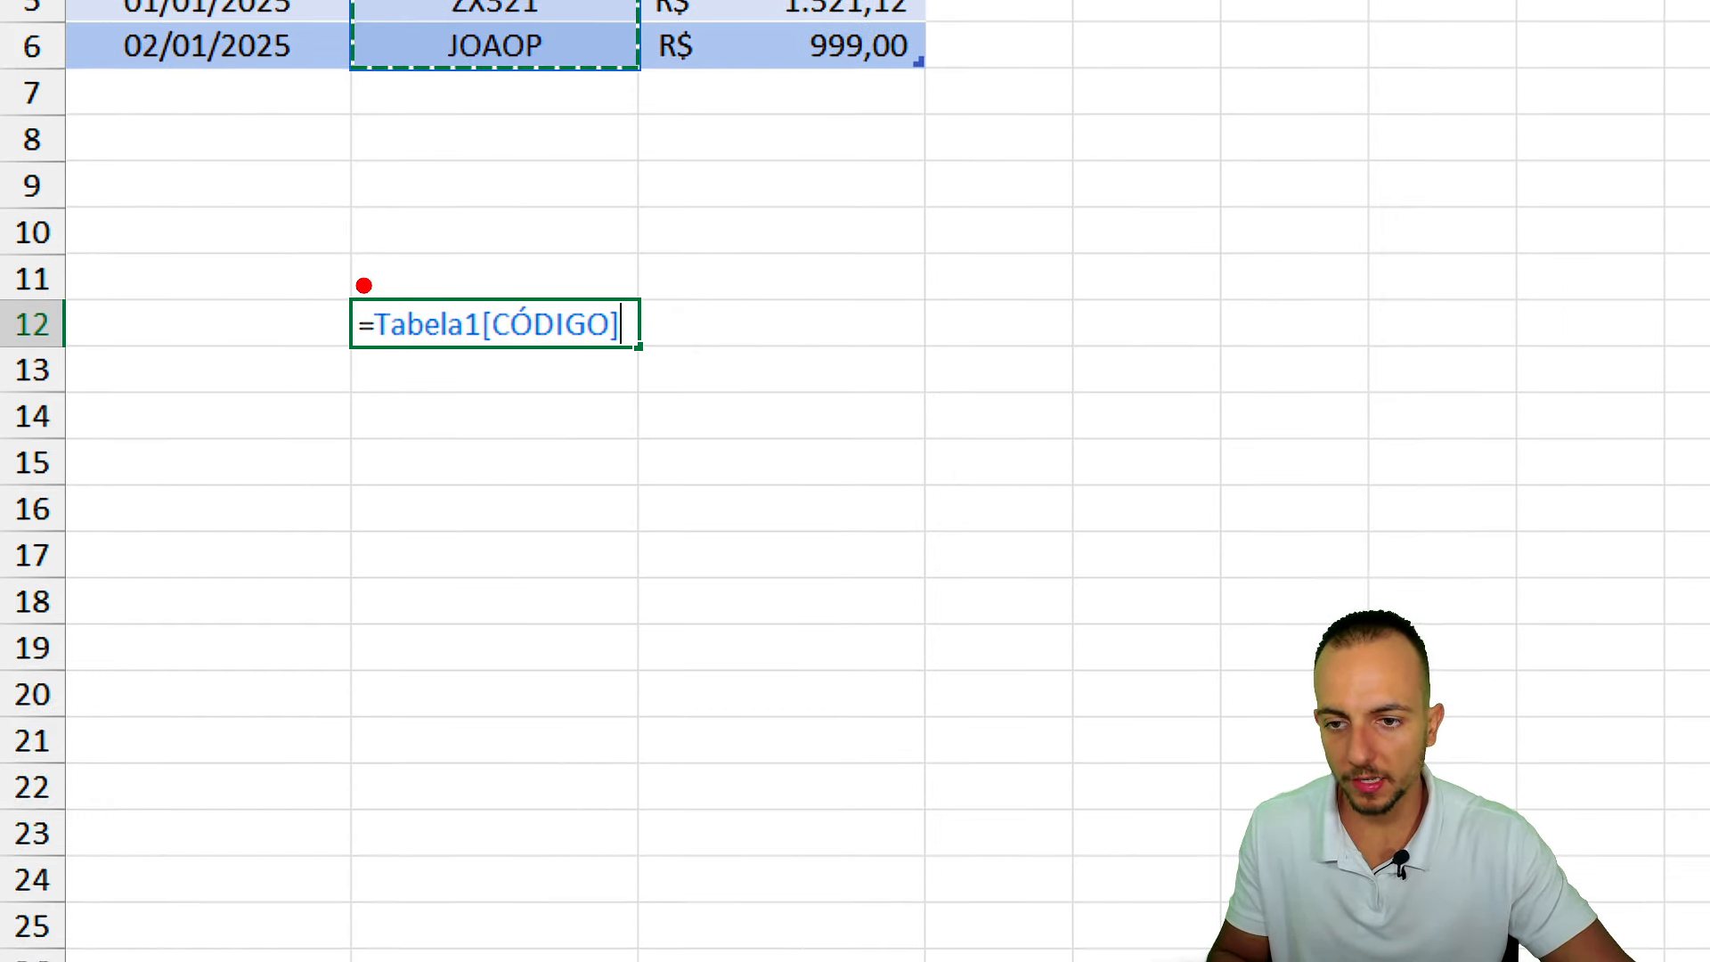
drag(364, 285, 634, 374)
drag(439, 371, 440, 478)
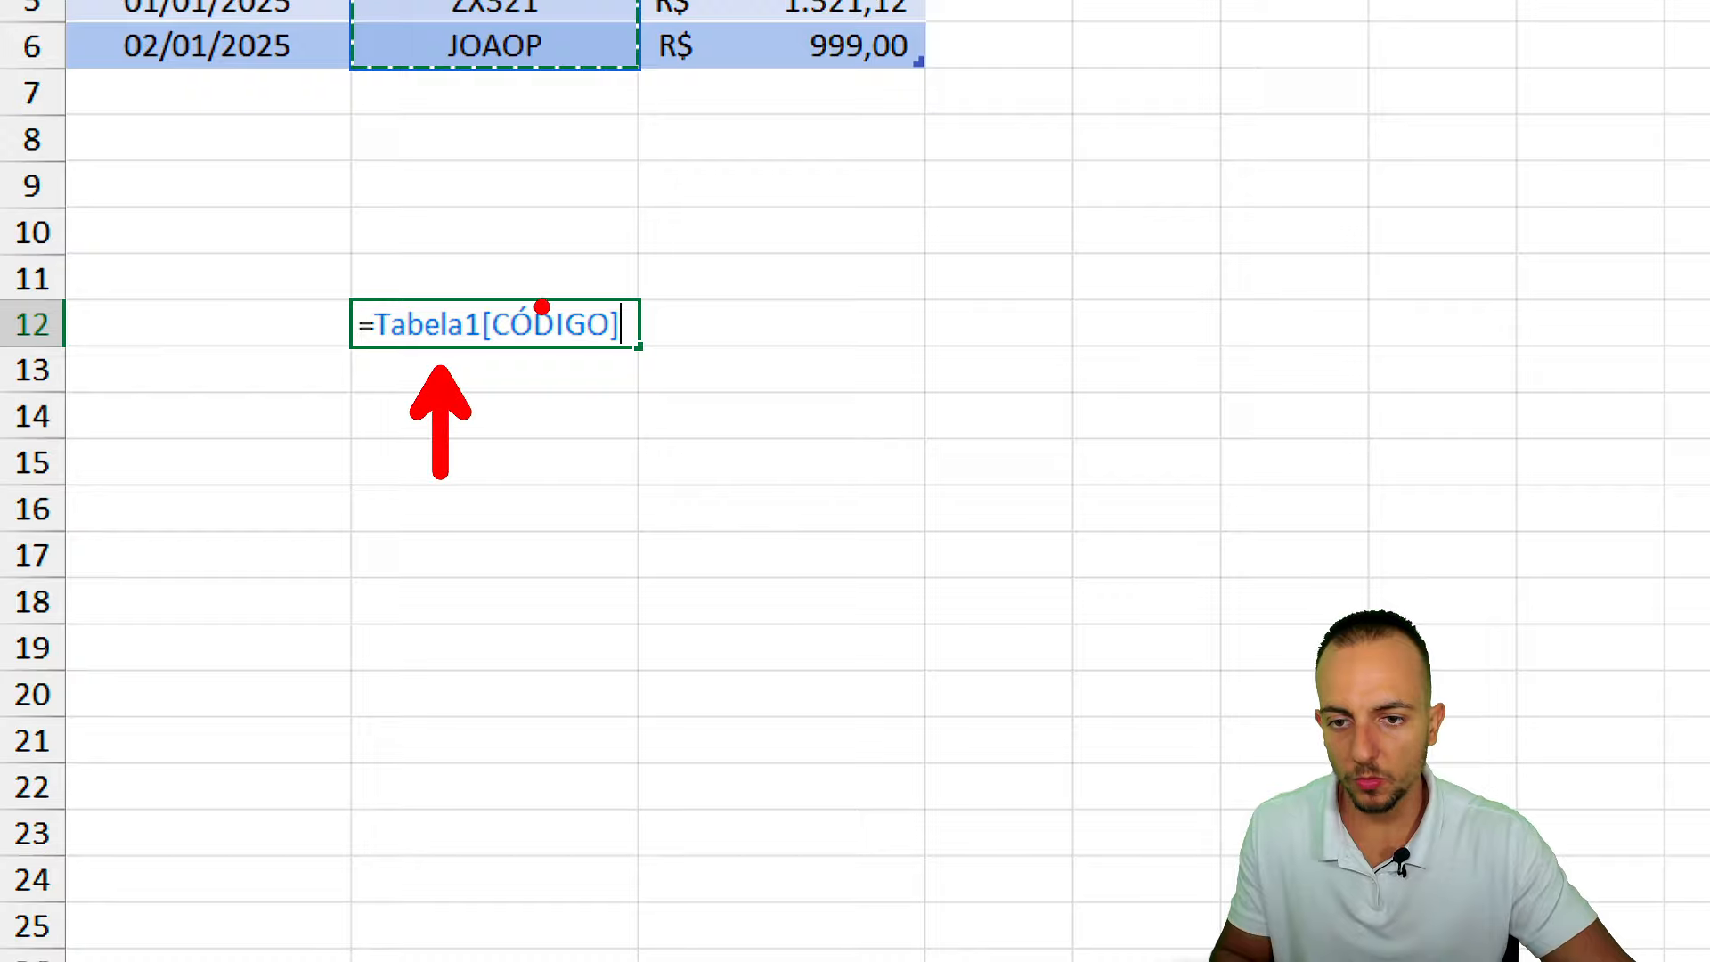
drag(542, 305, 628, 232)
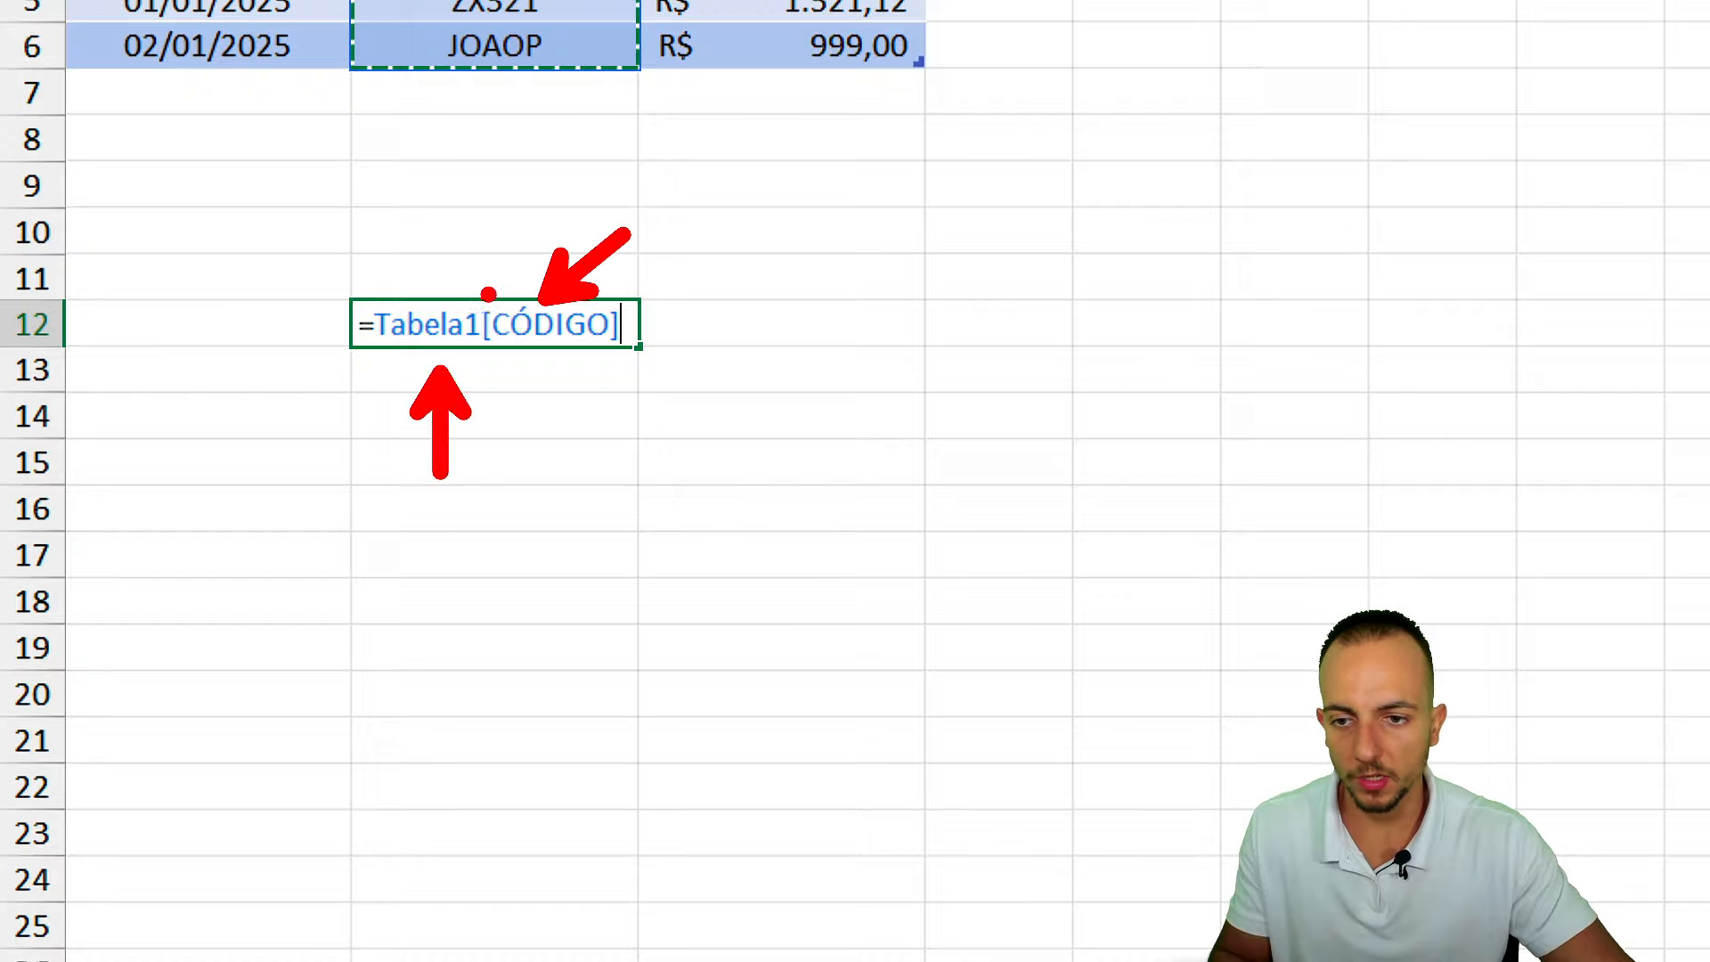
Copy the reference Tabela1[CÓDIGO] without the equals sign, and discard the formula entry in B12.
drag(375, 324, 627, 327)
key(ctrl+c)
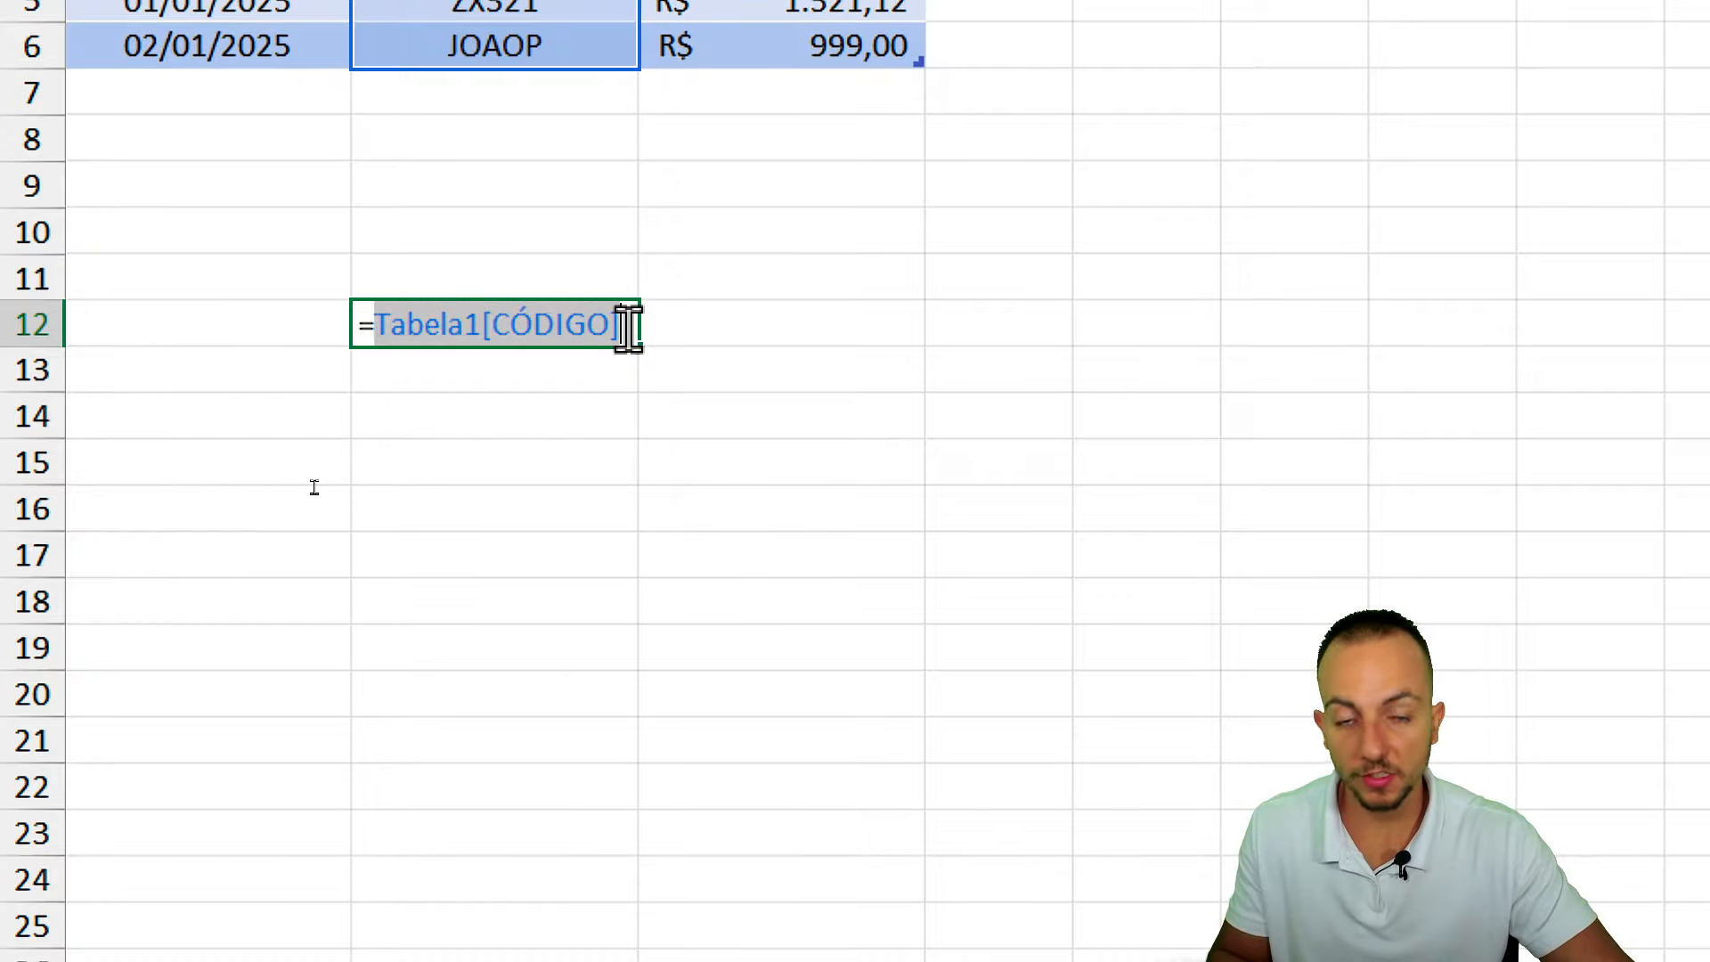
drag(375, 345, 405, 254)
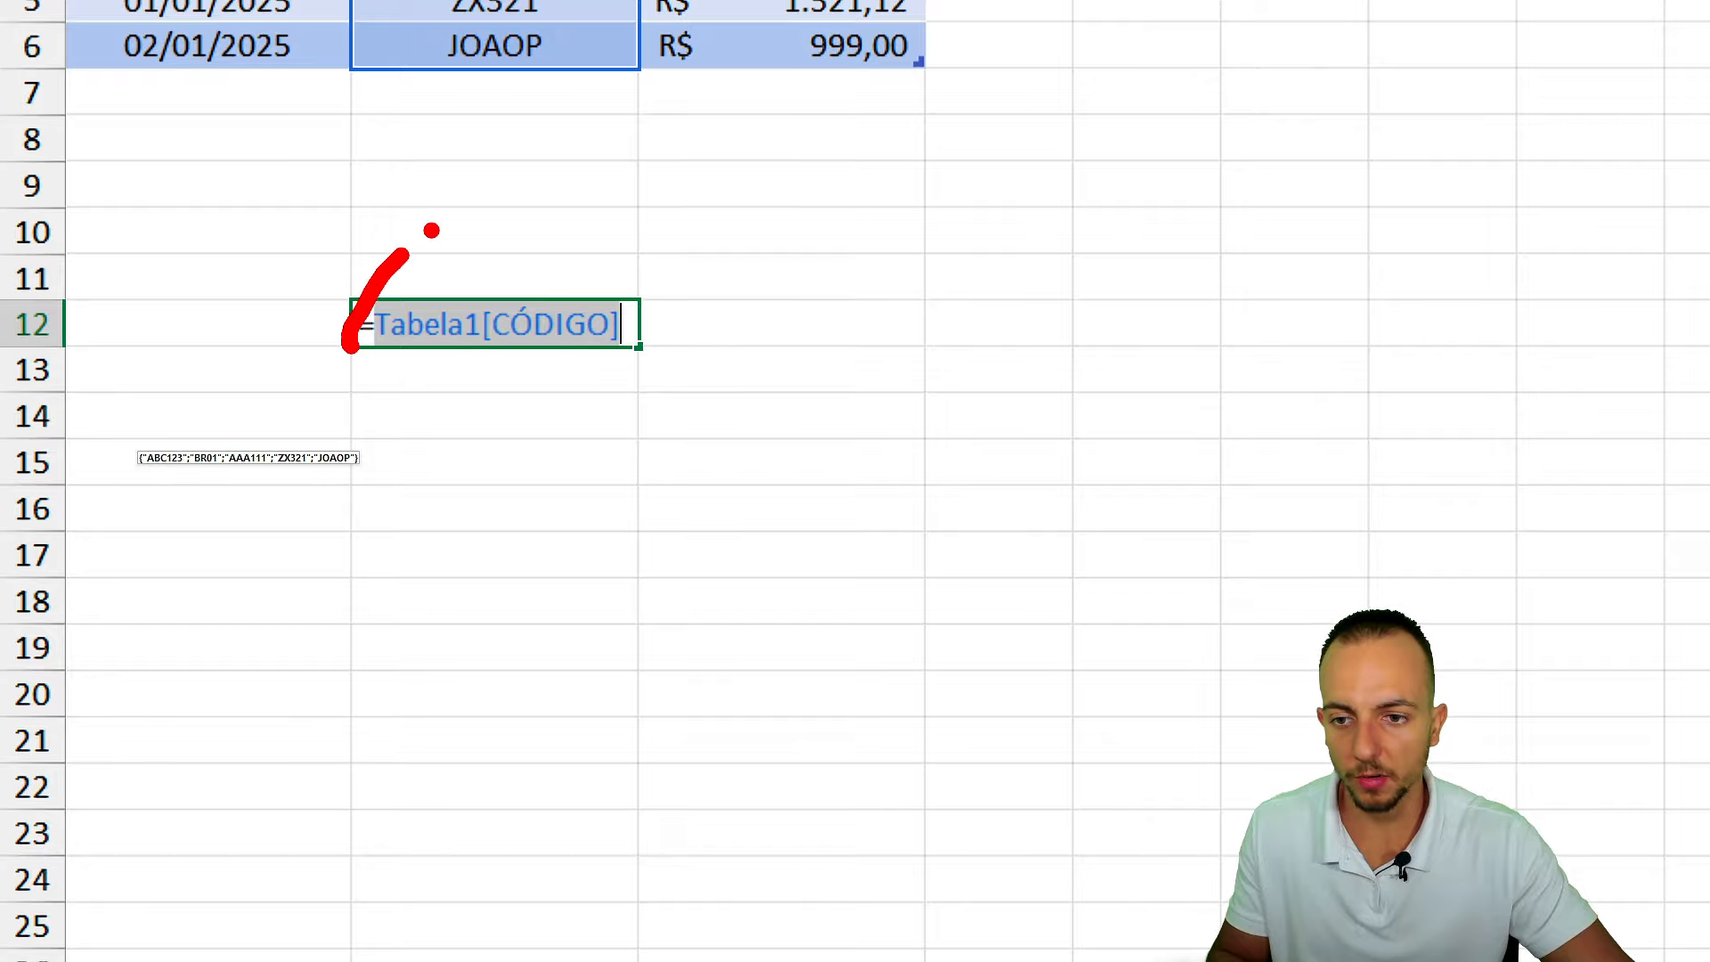
right_click(457, 321)
click(539, 395)
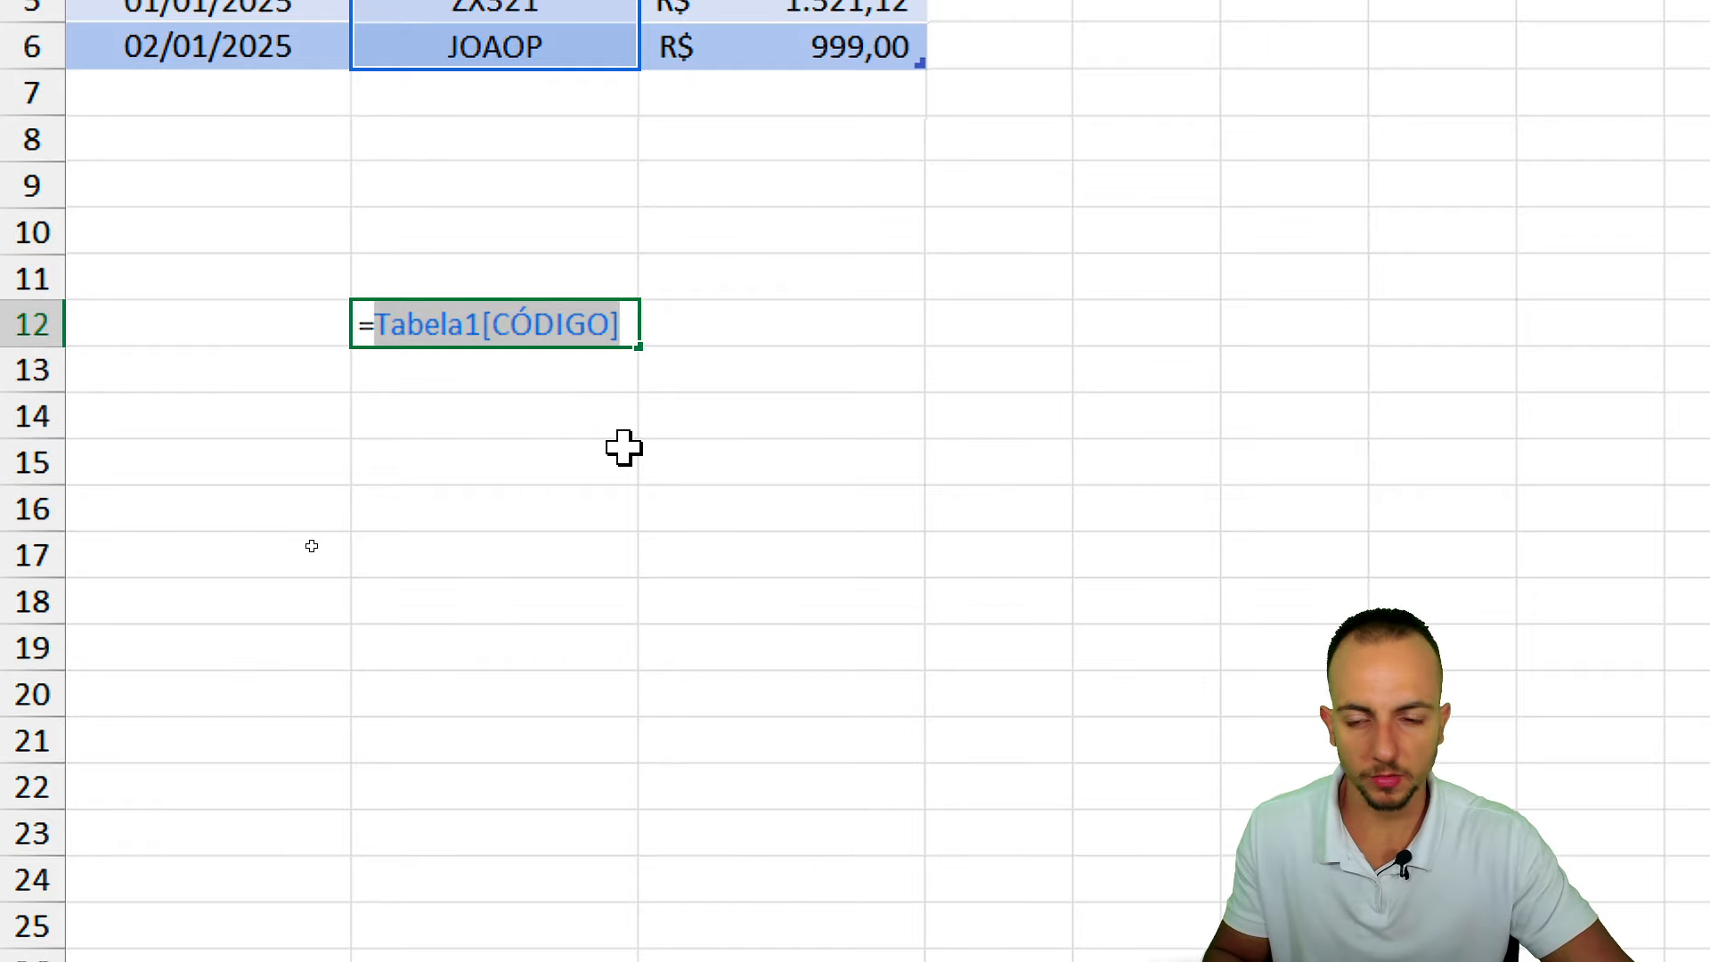
key(Escape)
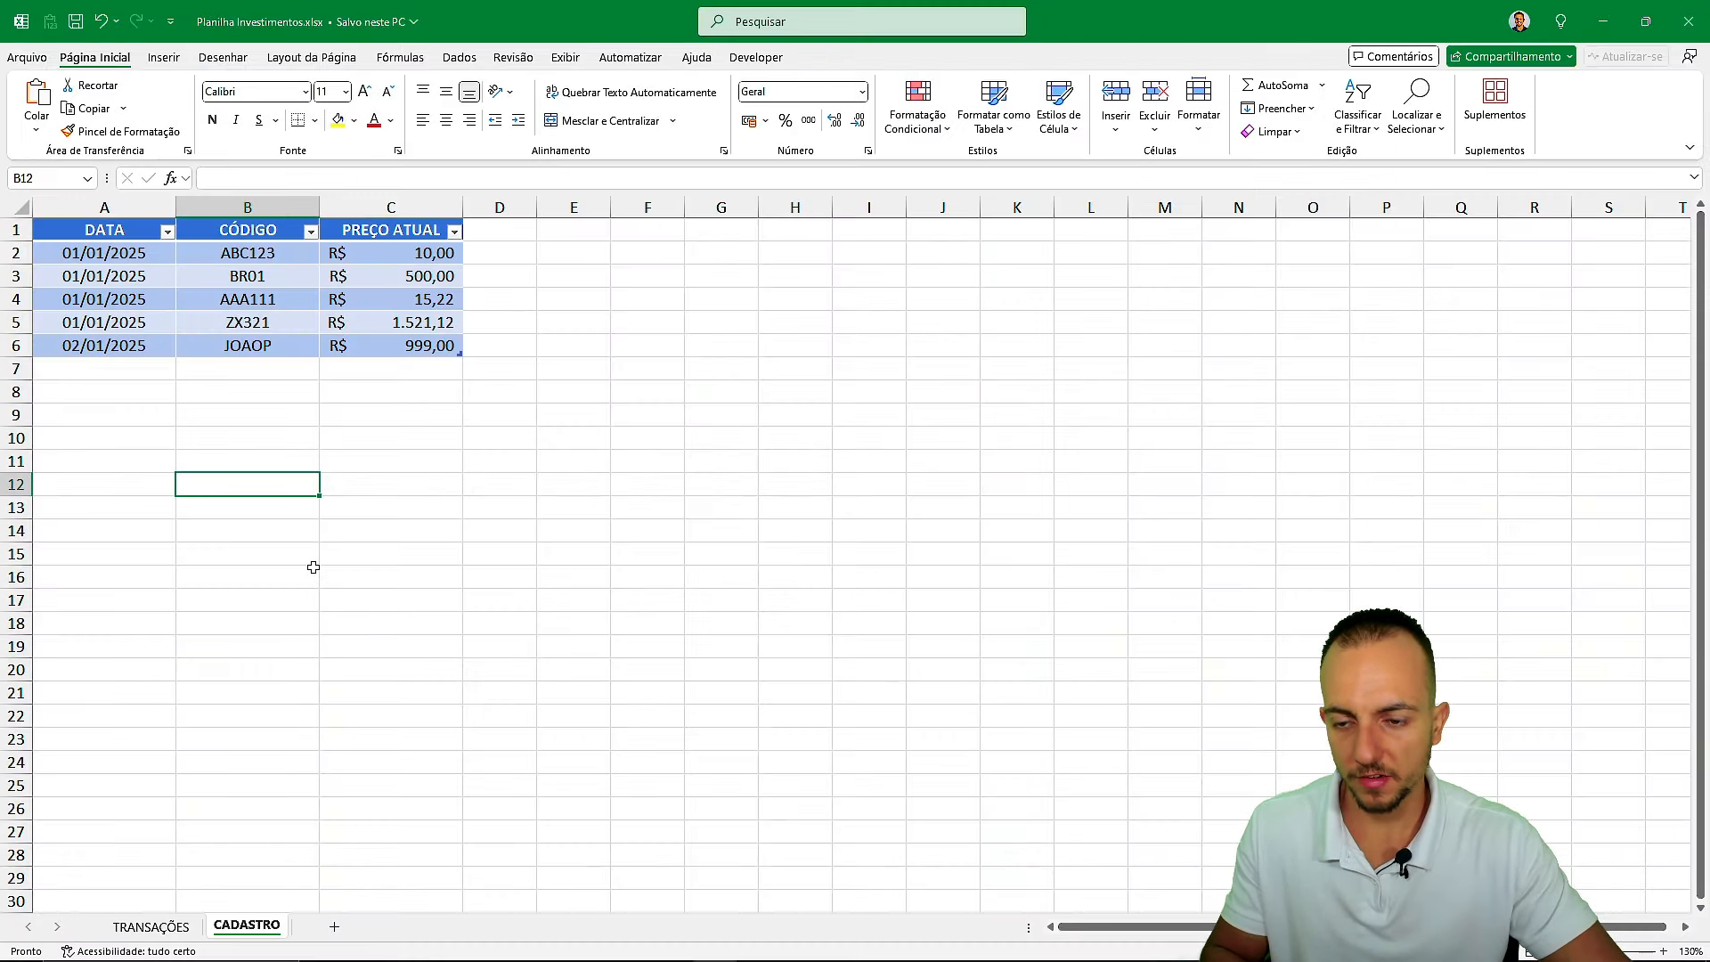
Open data validation for cell C2 under CÓDIGO on the TRANSAÇÕES sheet, and allow only a Lista.
click(150, 927)
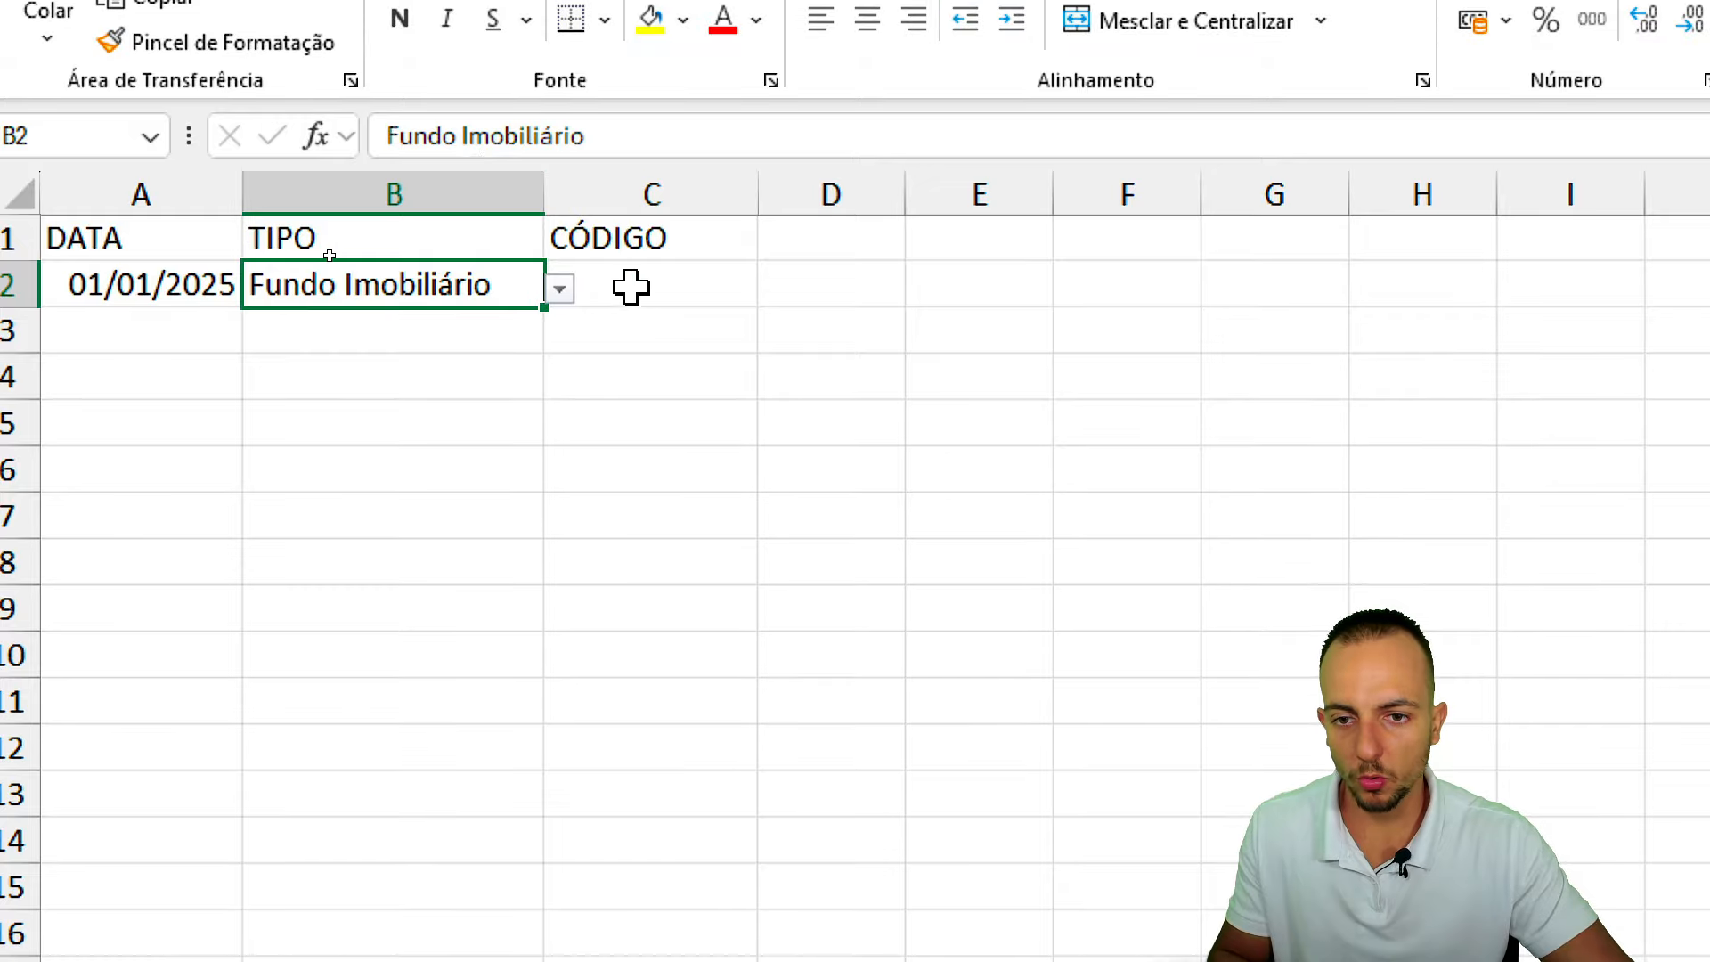
click(343, 251)
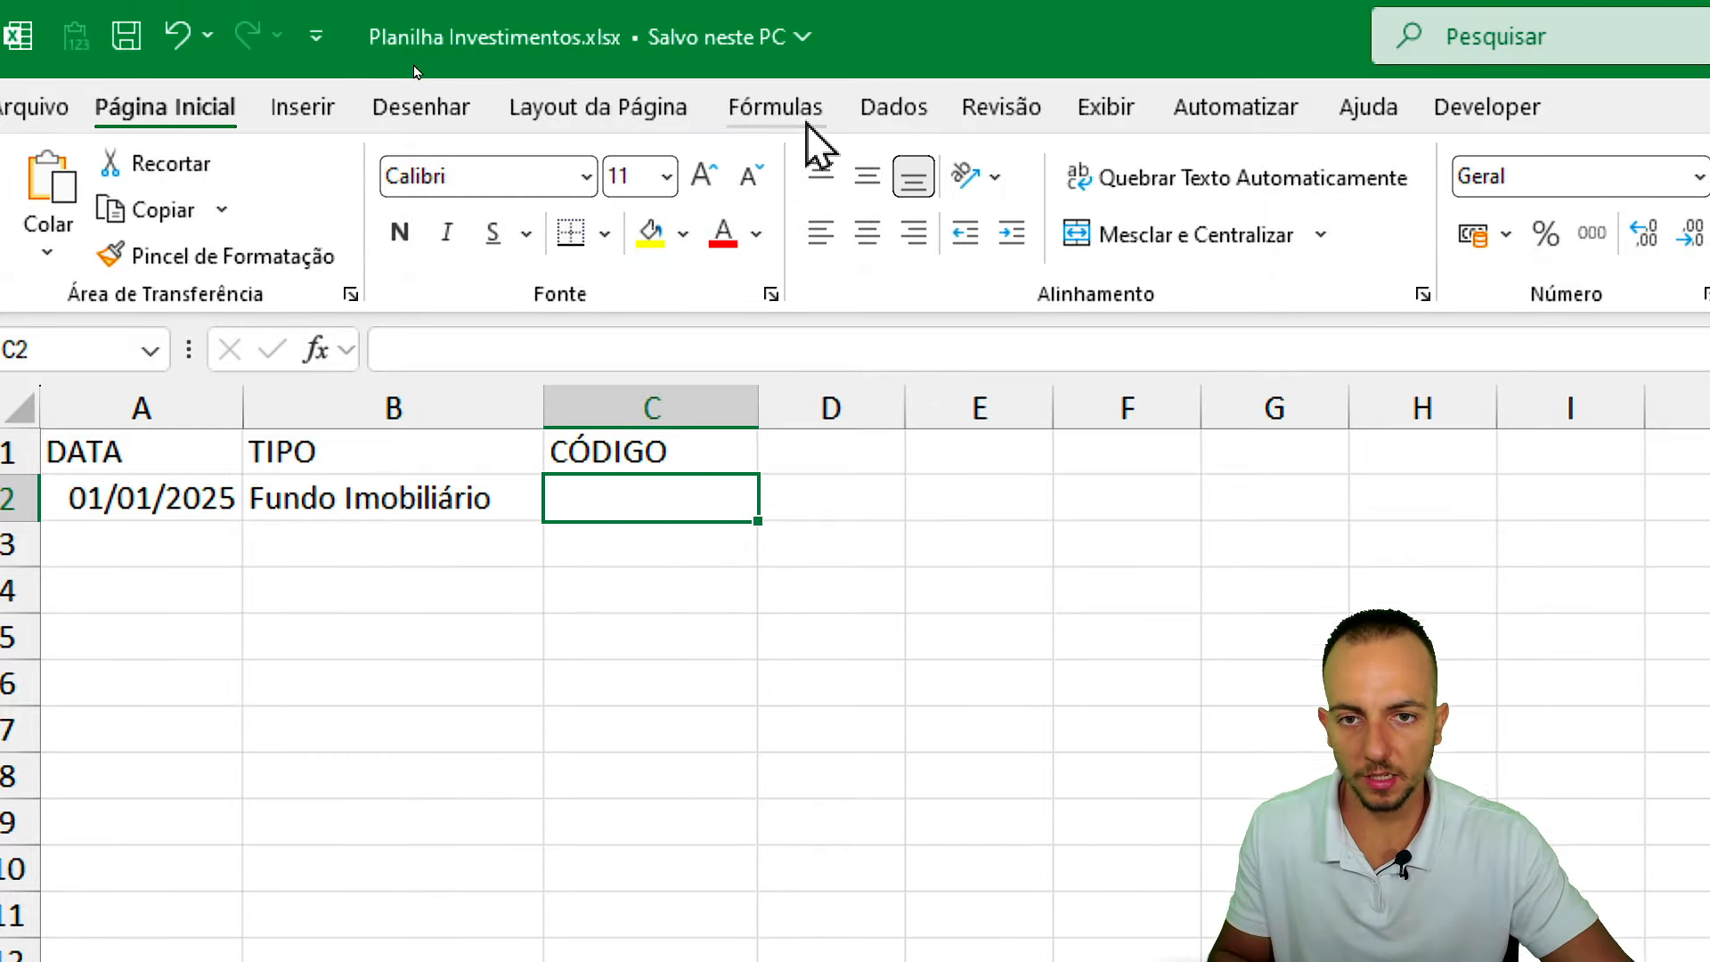
click(898, 111)
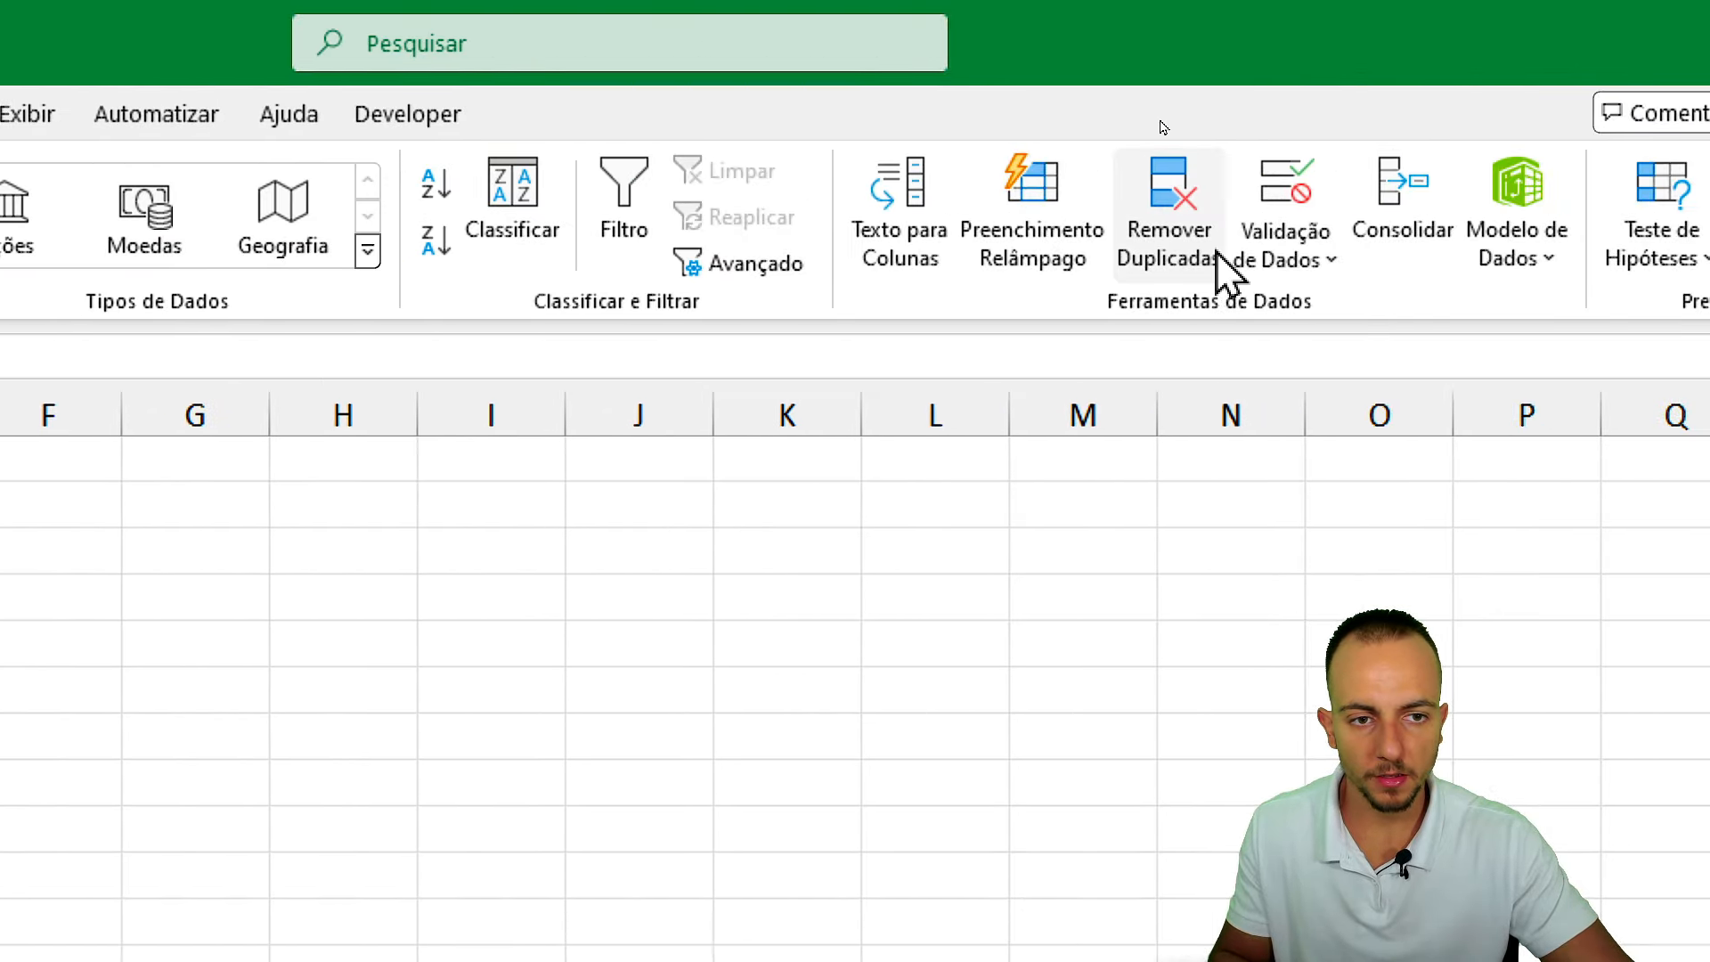
click(1552, 187)
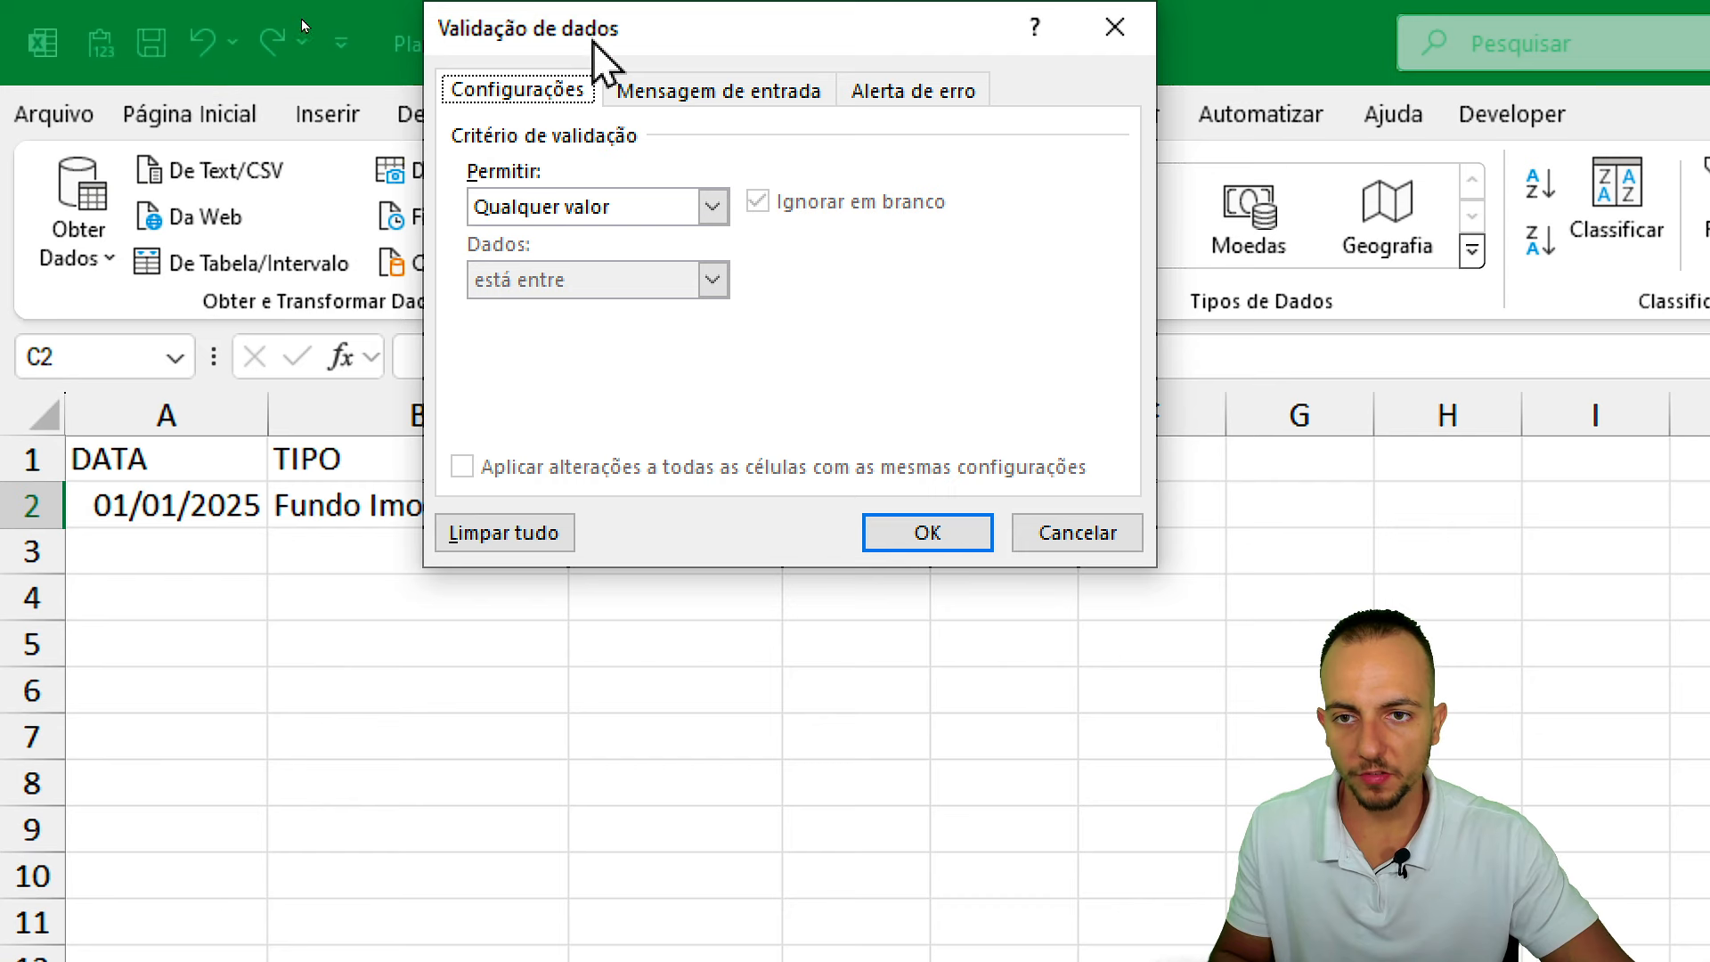
drag(600, 57, 1005, 239)
click(999, 388)
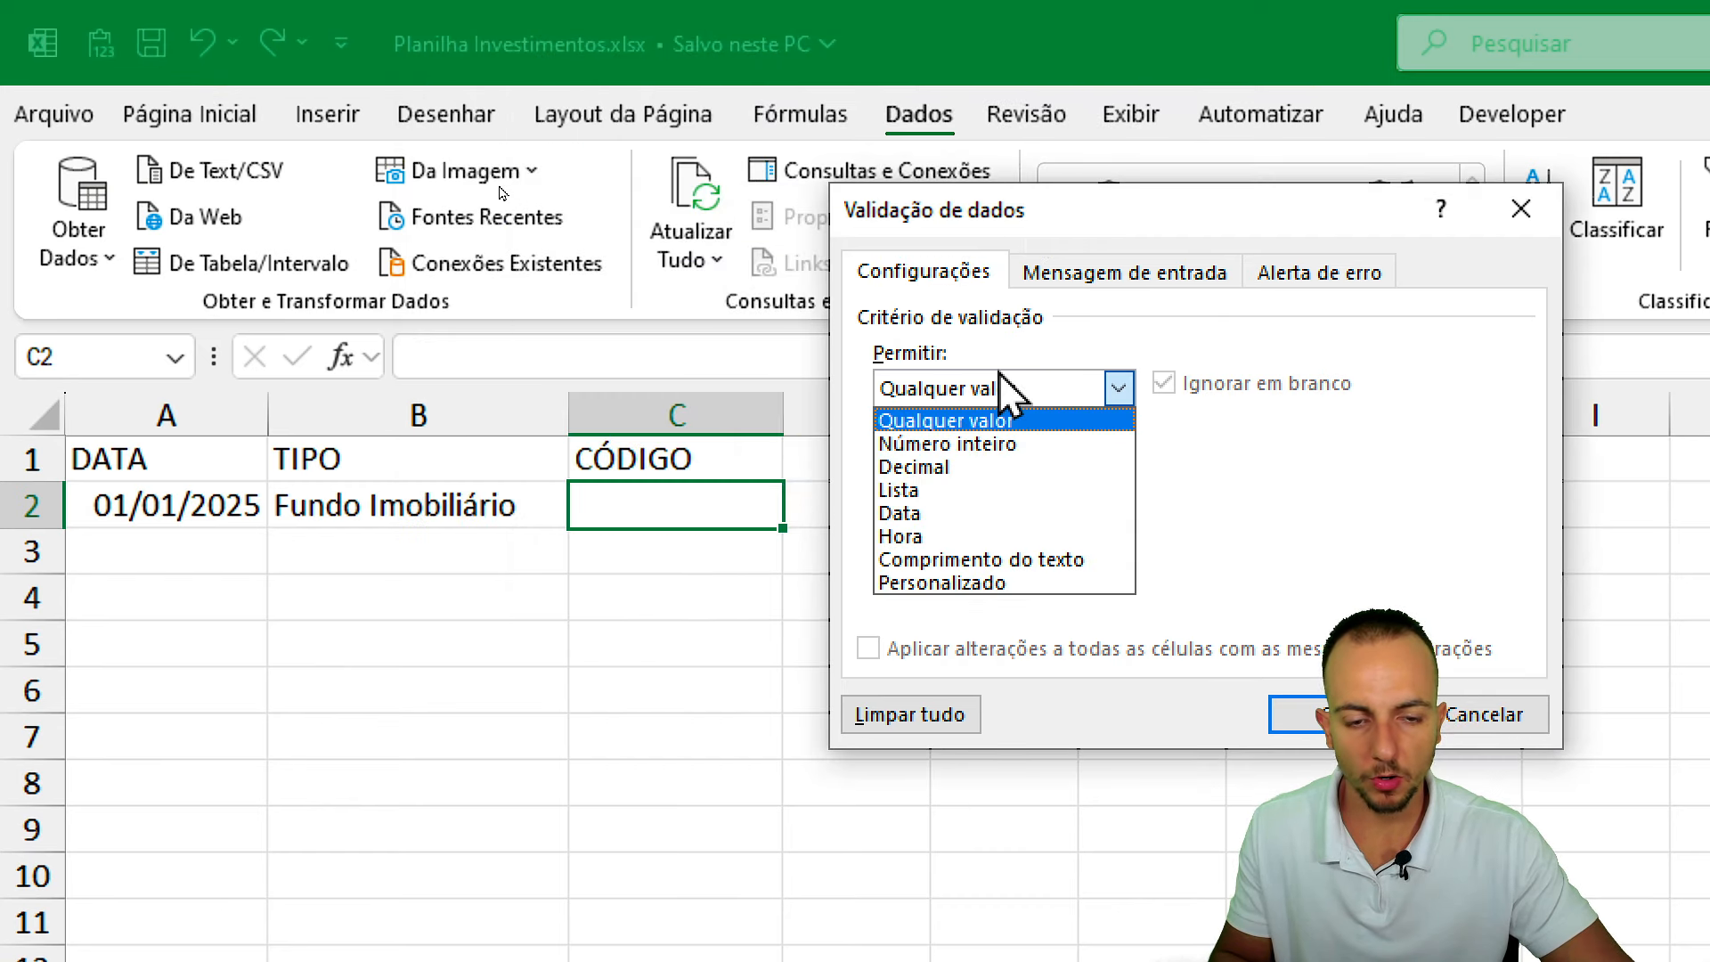
click(957, 491)
click(970, 533)
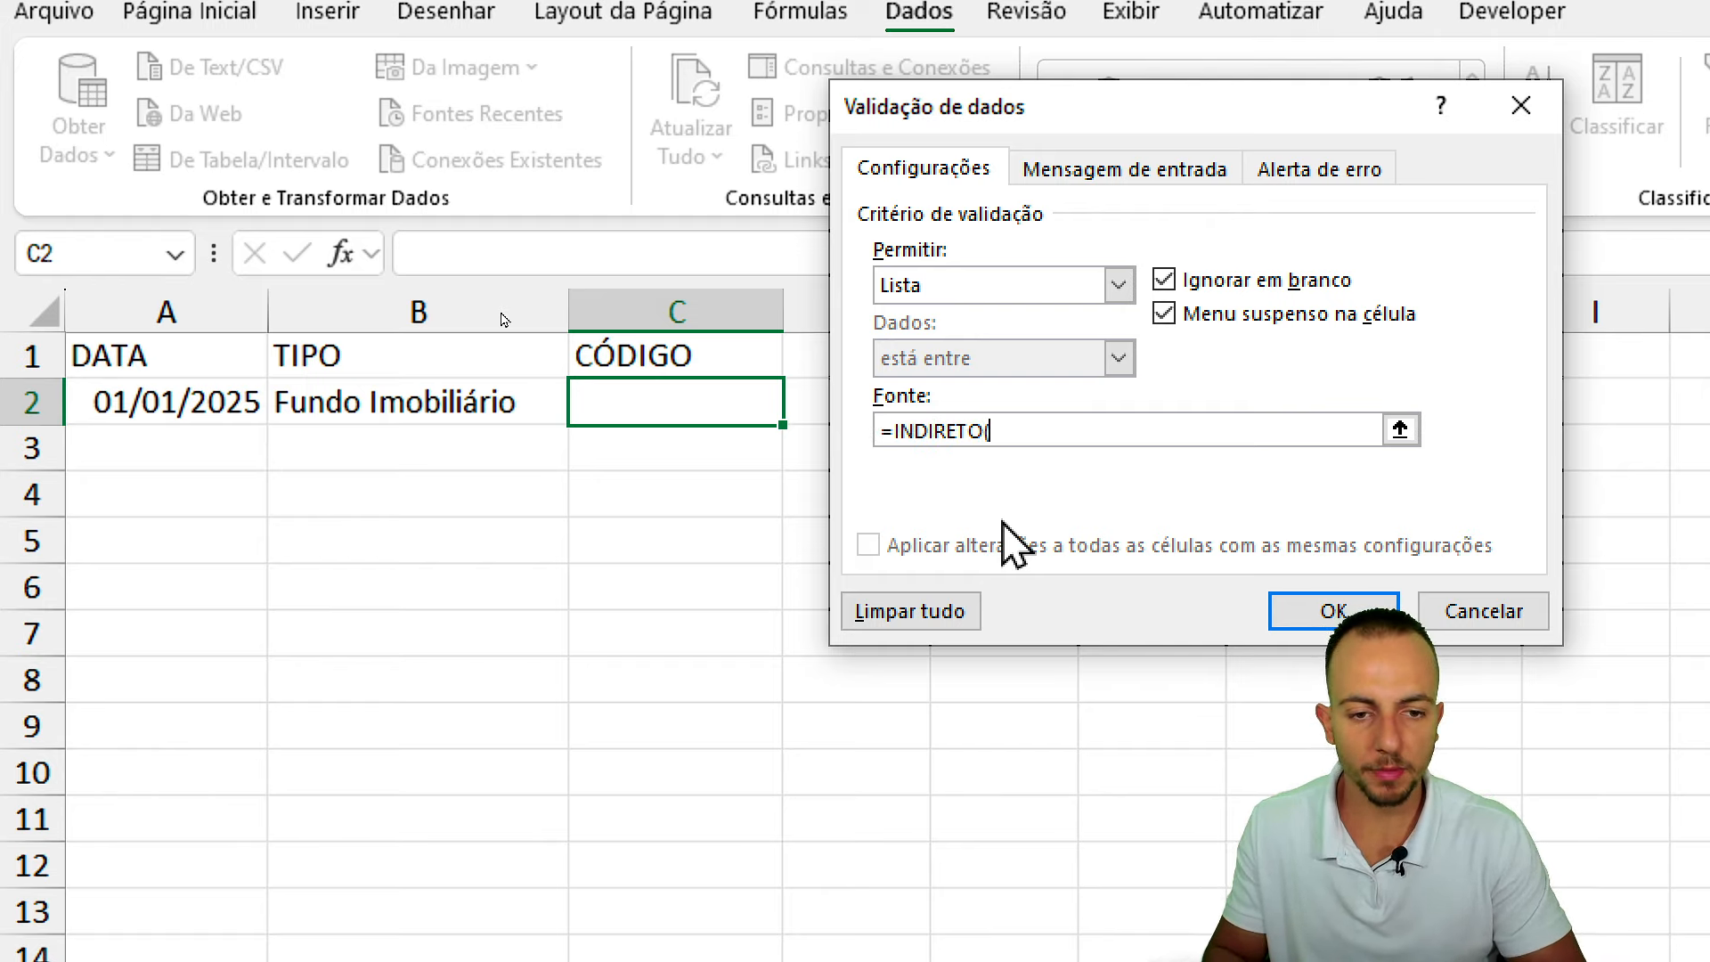
Set the list source to =INDIRETO("Tabela1[CÓDIGO]") and apply the validation.
text(=INDIRETO(")
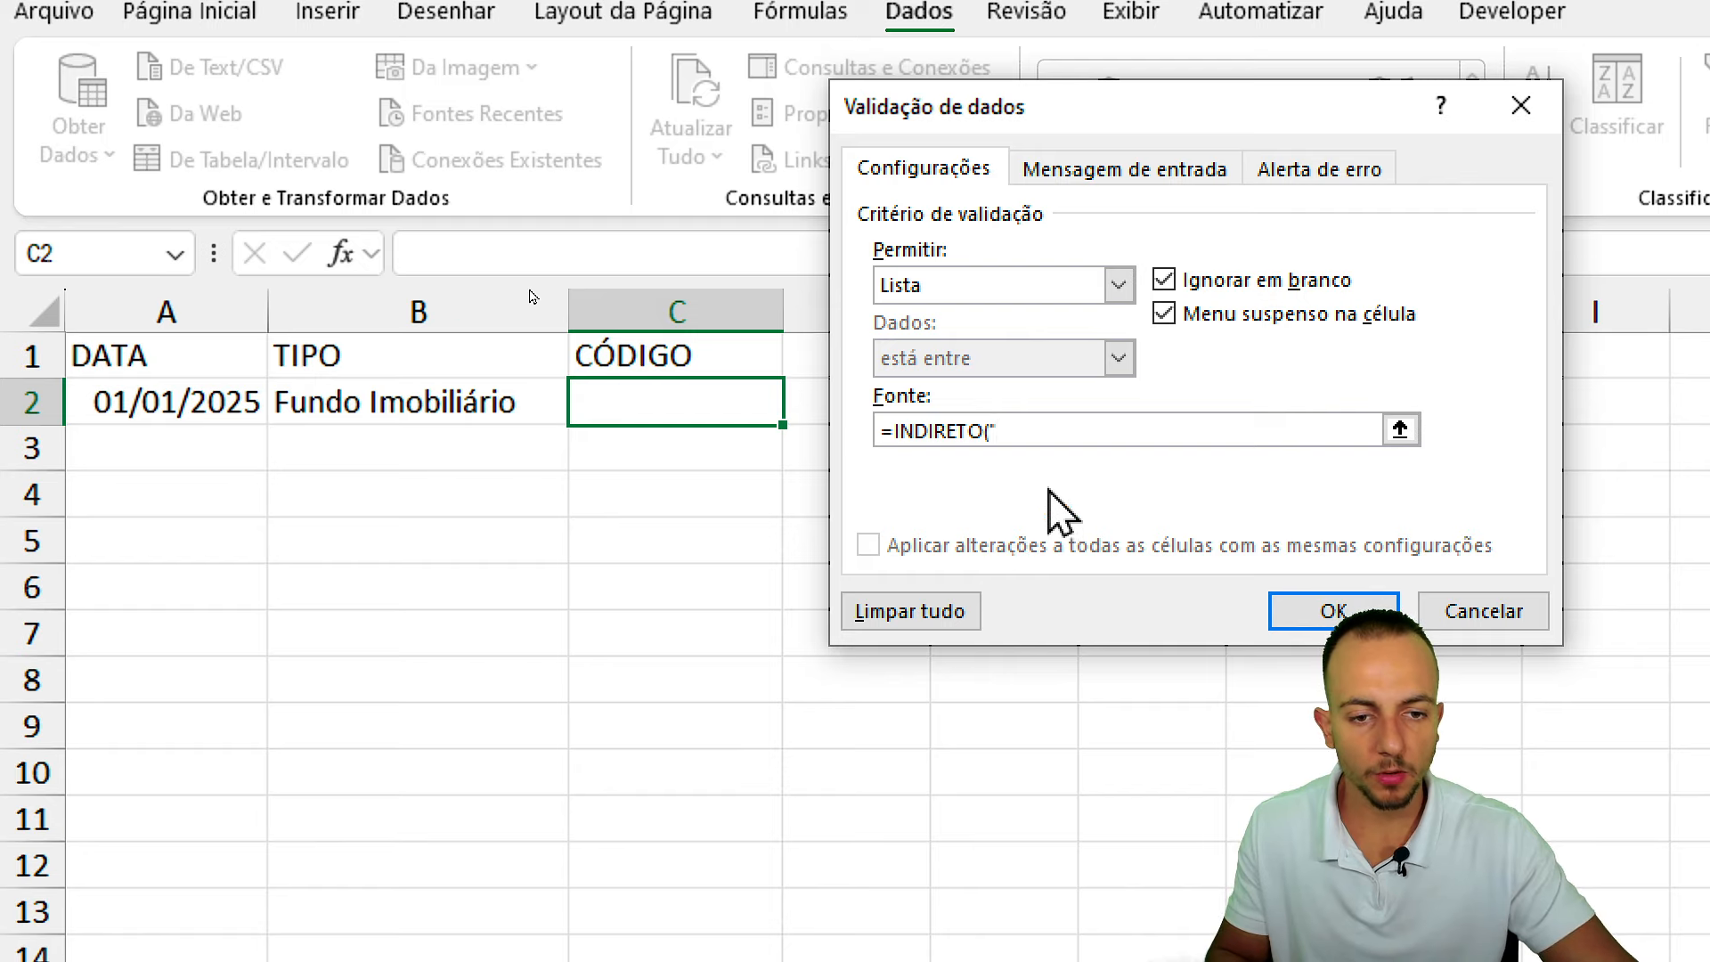
right_click(1100, 433)
click(1047, 535)
text(")
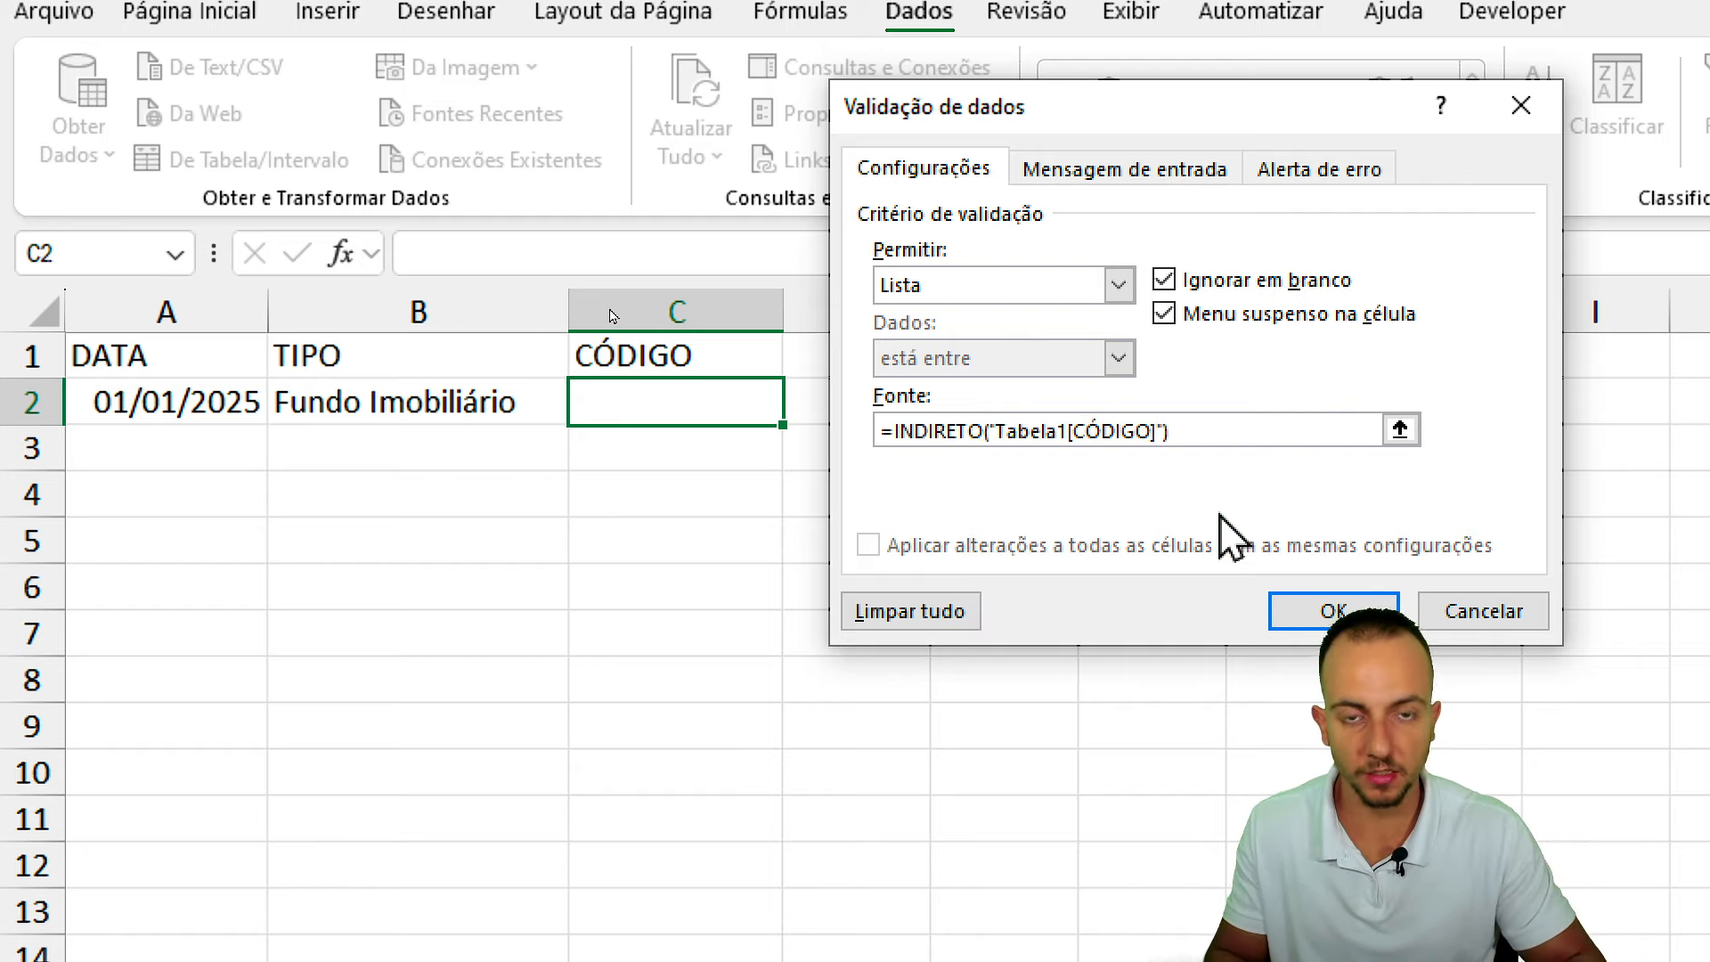
key(Return)
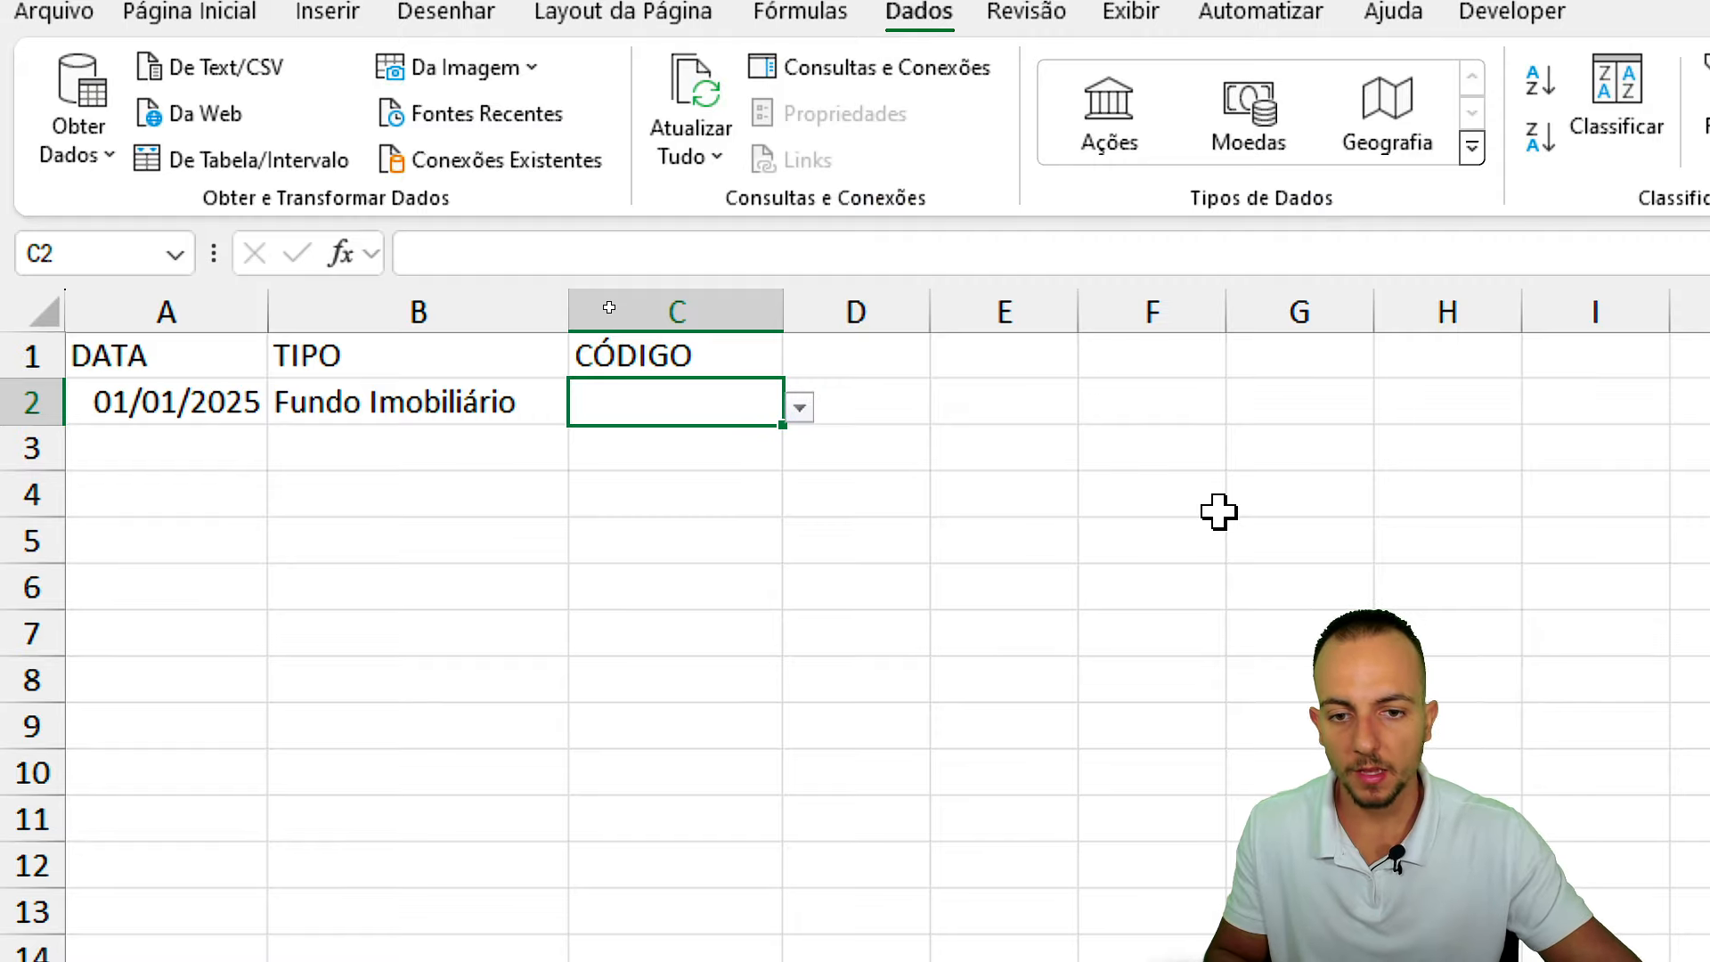
Choose AAA111 from the dropdown in C2, and return to the CADASTRO sheet.
click(799, 407)
click(723, 504)
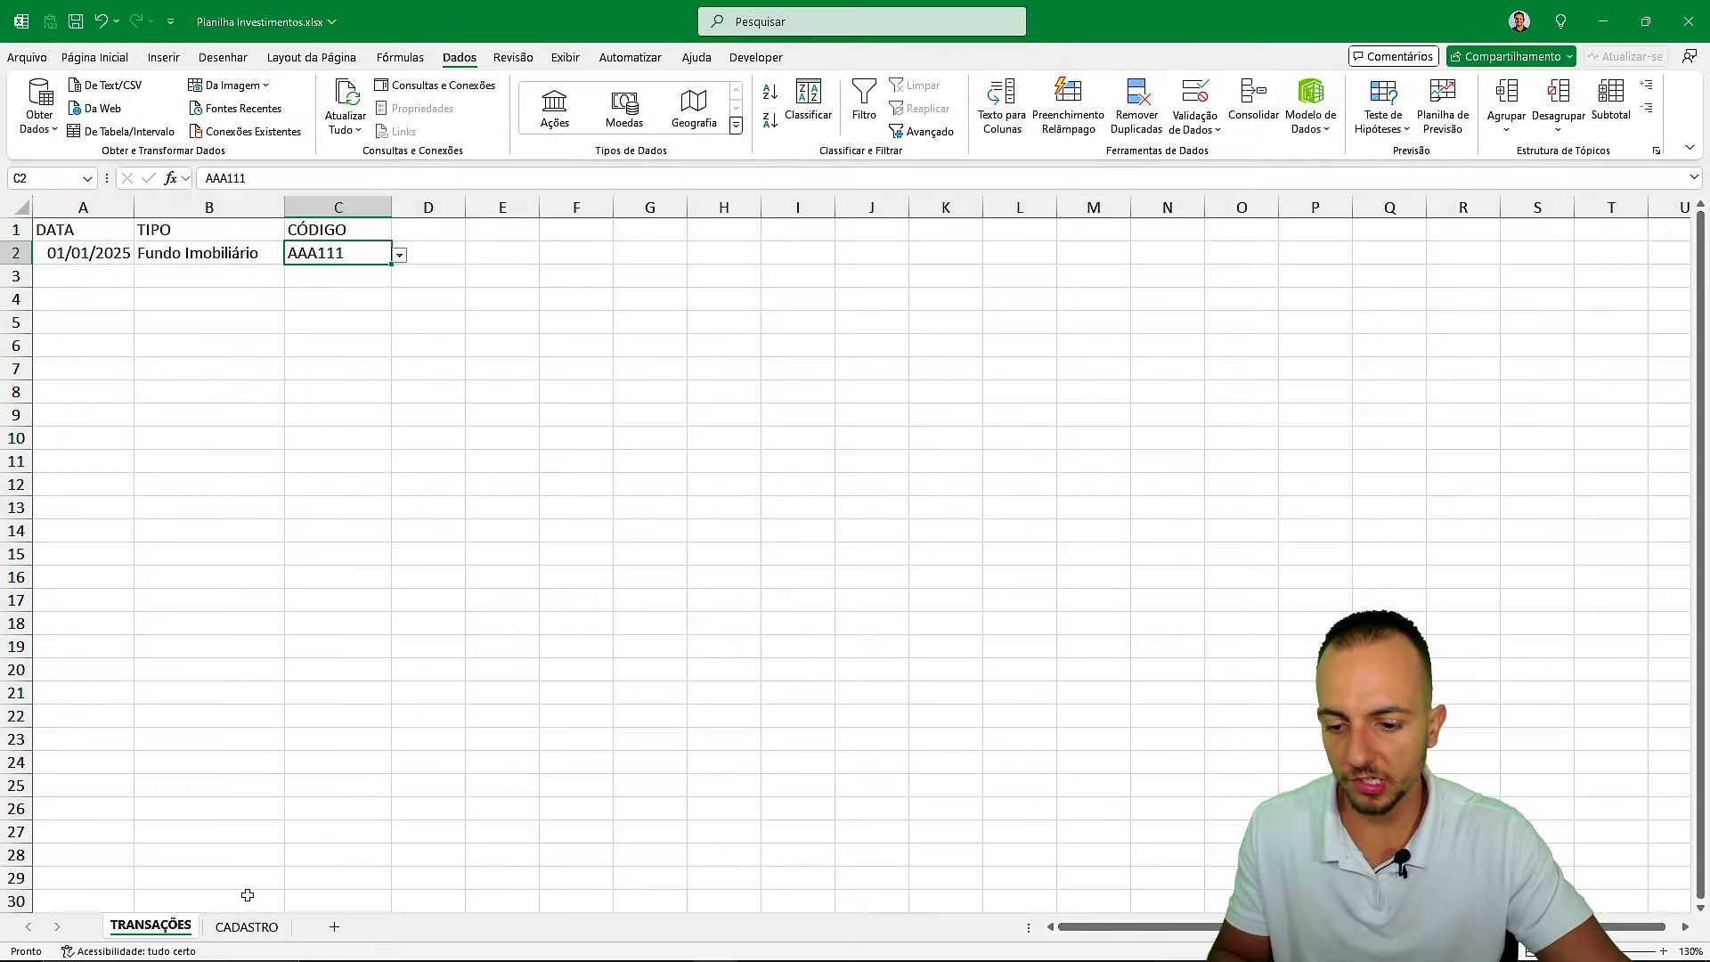
click(247, 926)
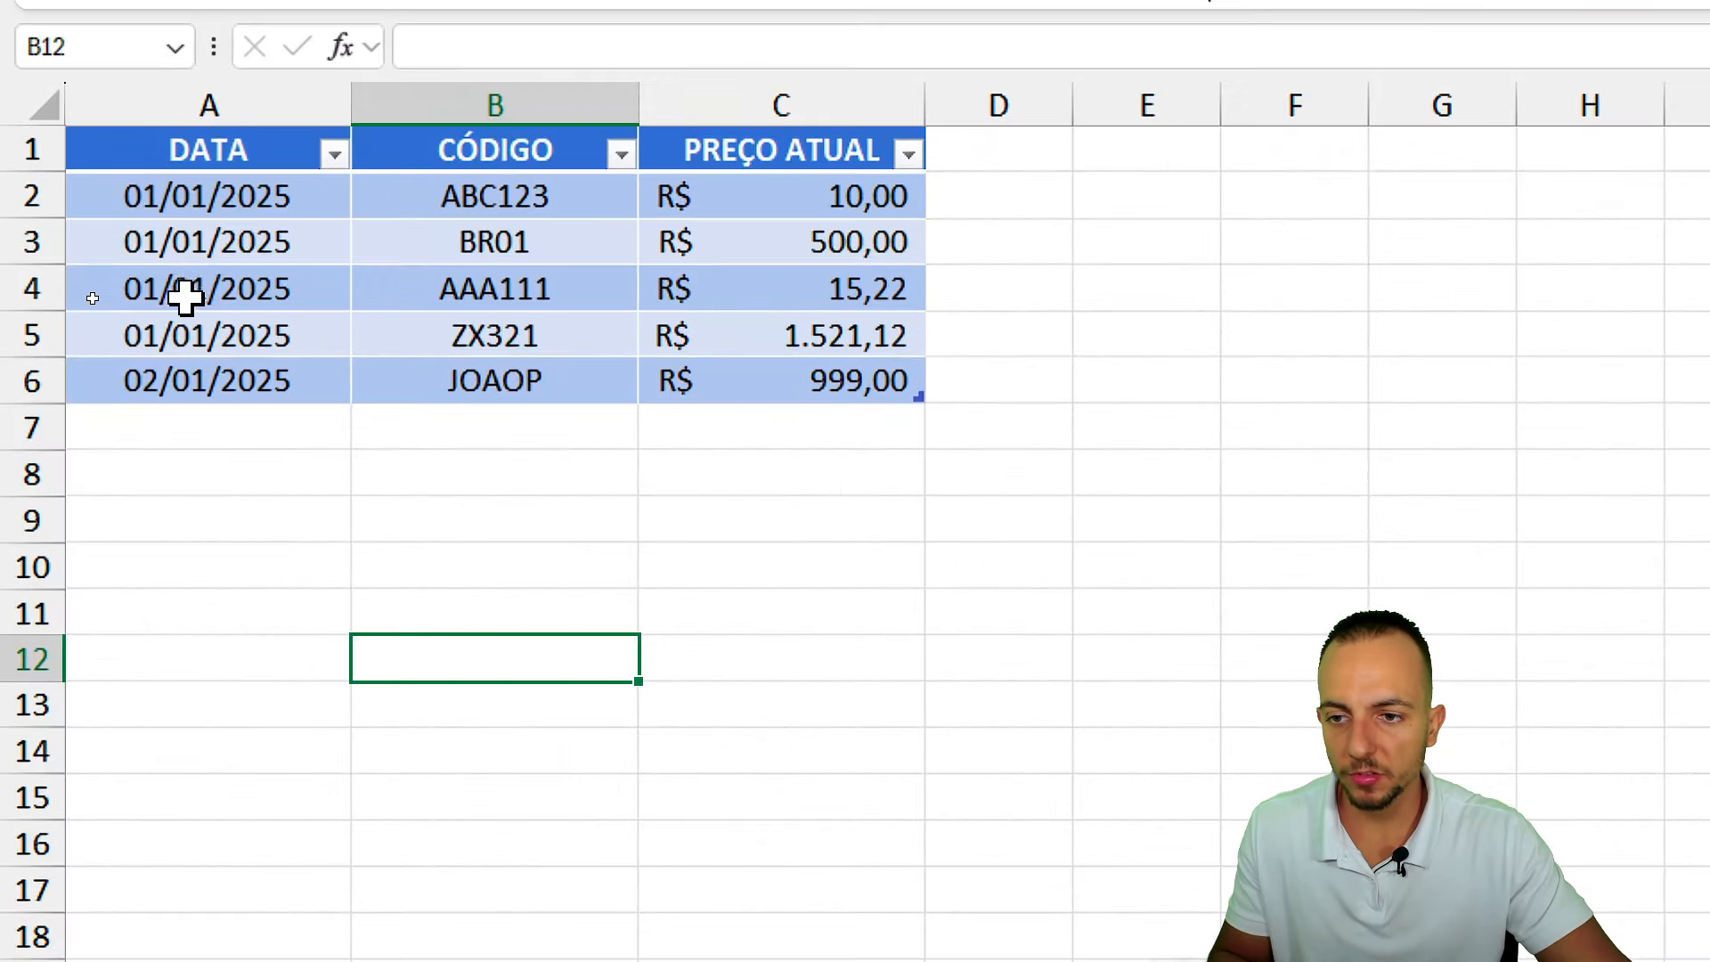
Review the codes in the CADASTRO price table, and change C2 on the TRANSAÇÕES sheet to ABC123 using its dropdown.
drag(116, 257, 104, 438)
drag(535, 189, 472, 511)
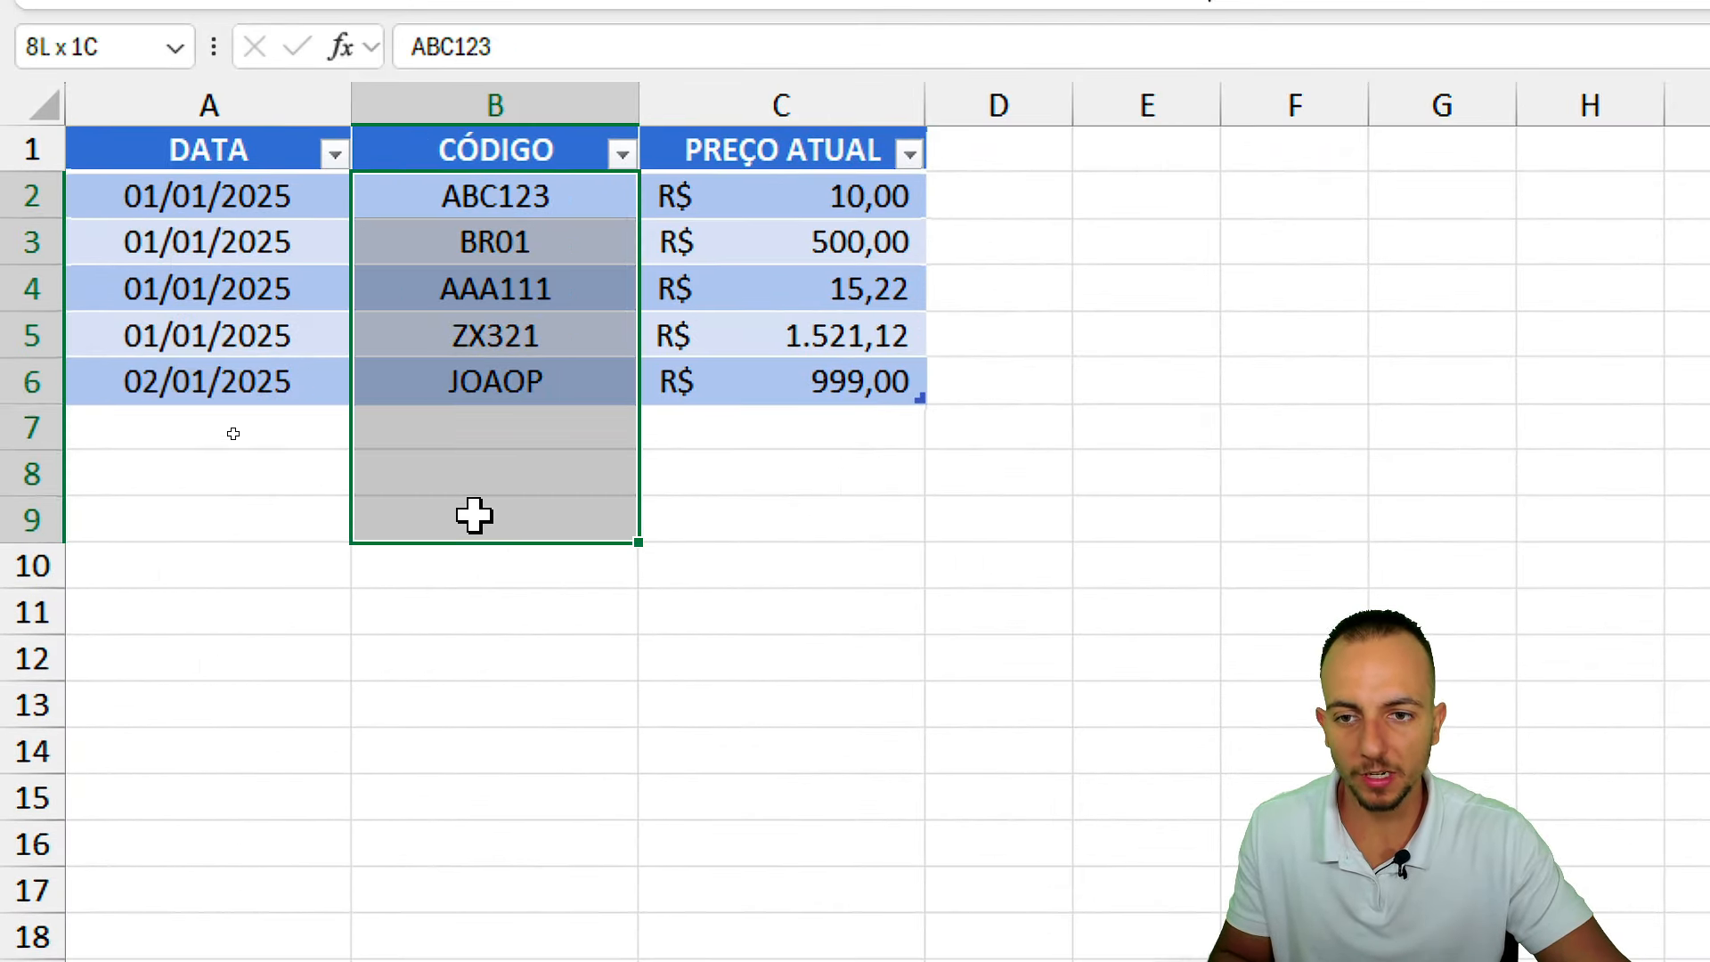
click(545, 477)
click(174, 923)
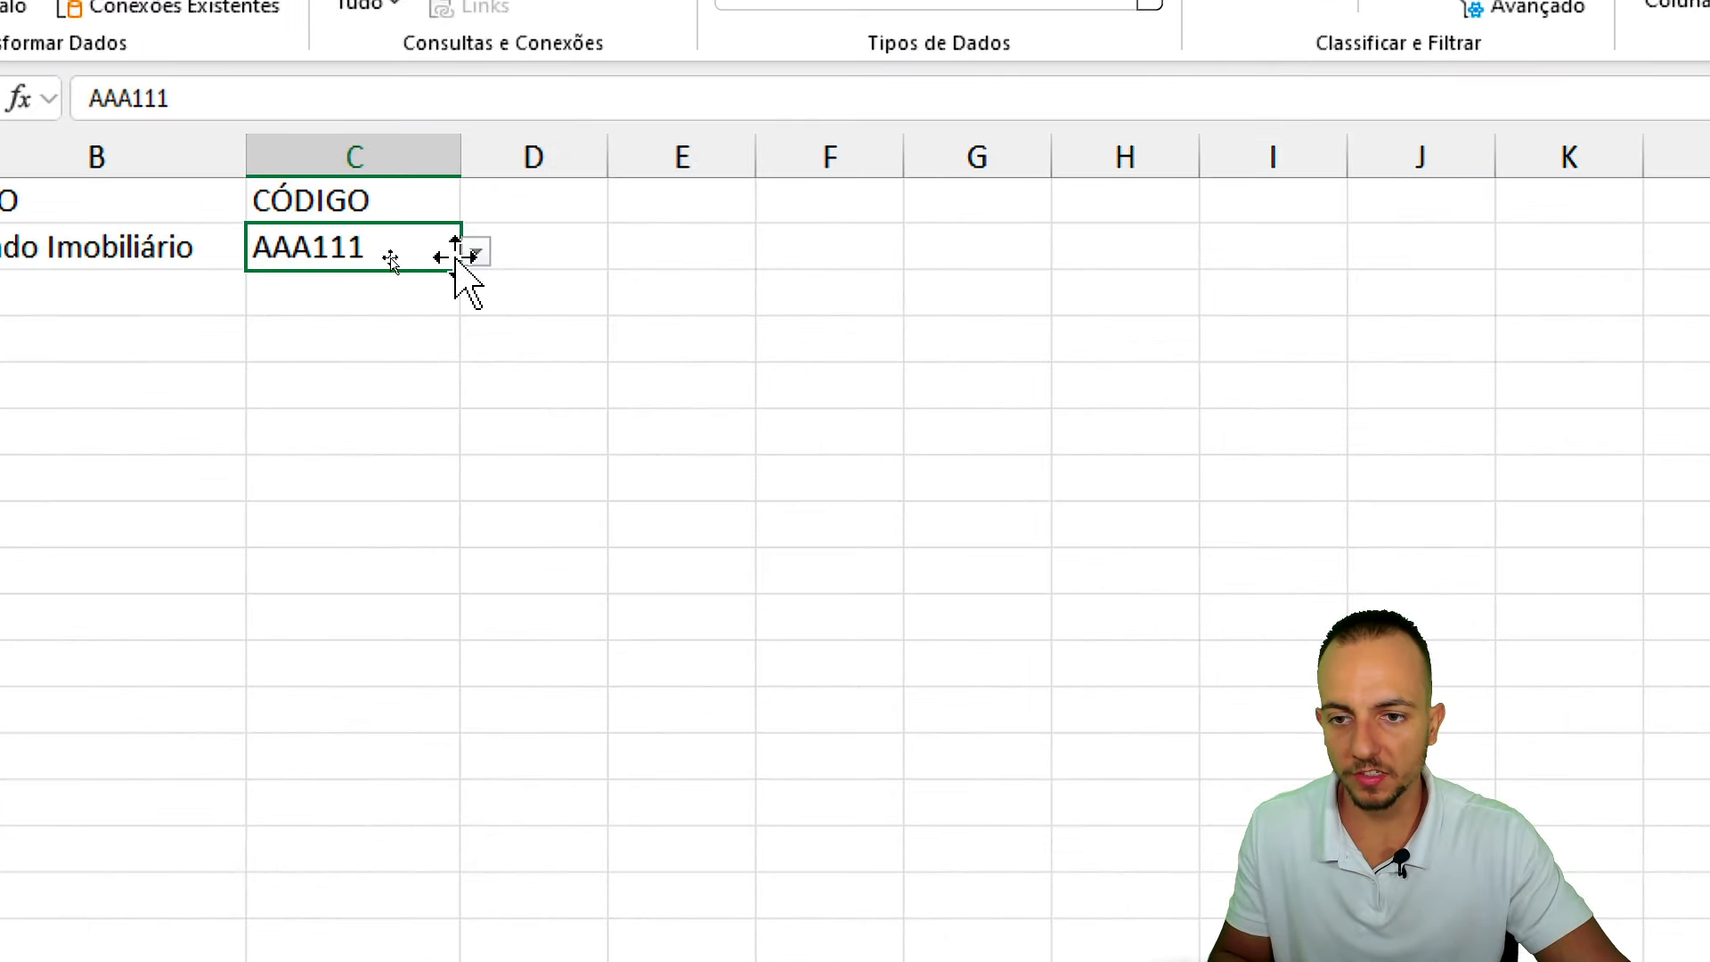
click(399, 256)
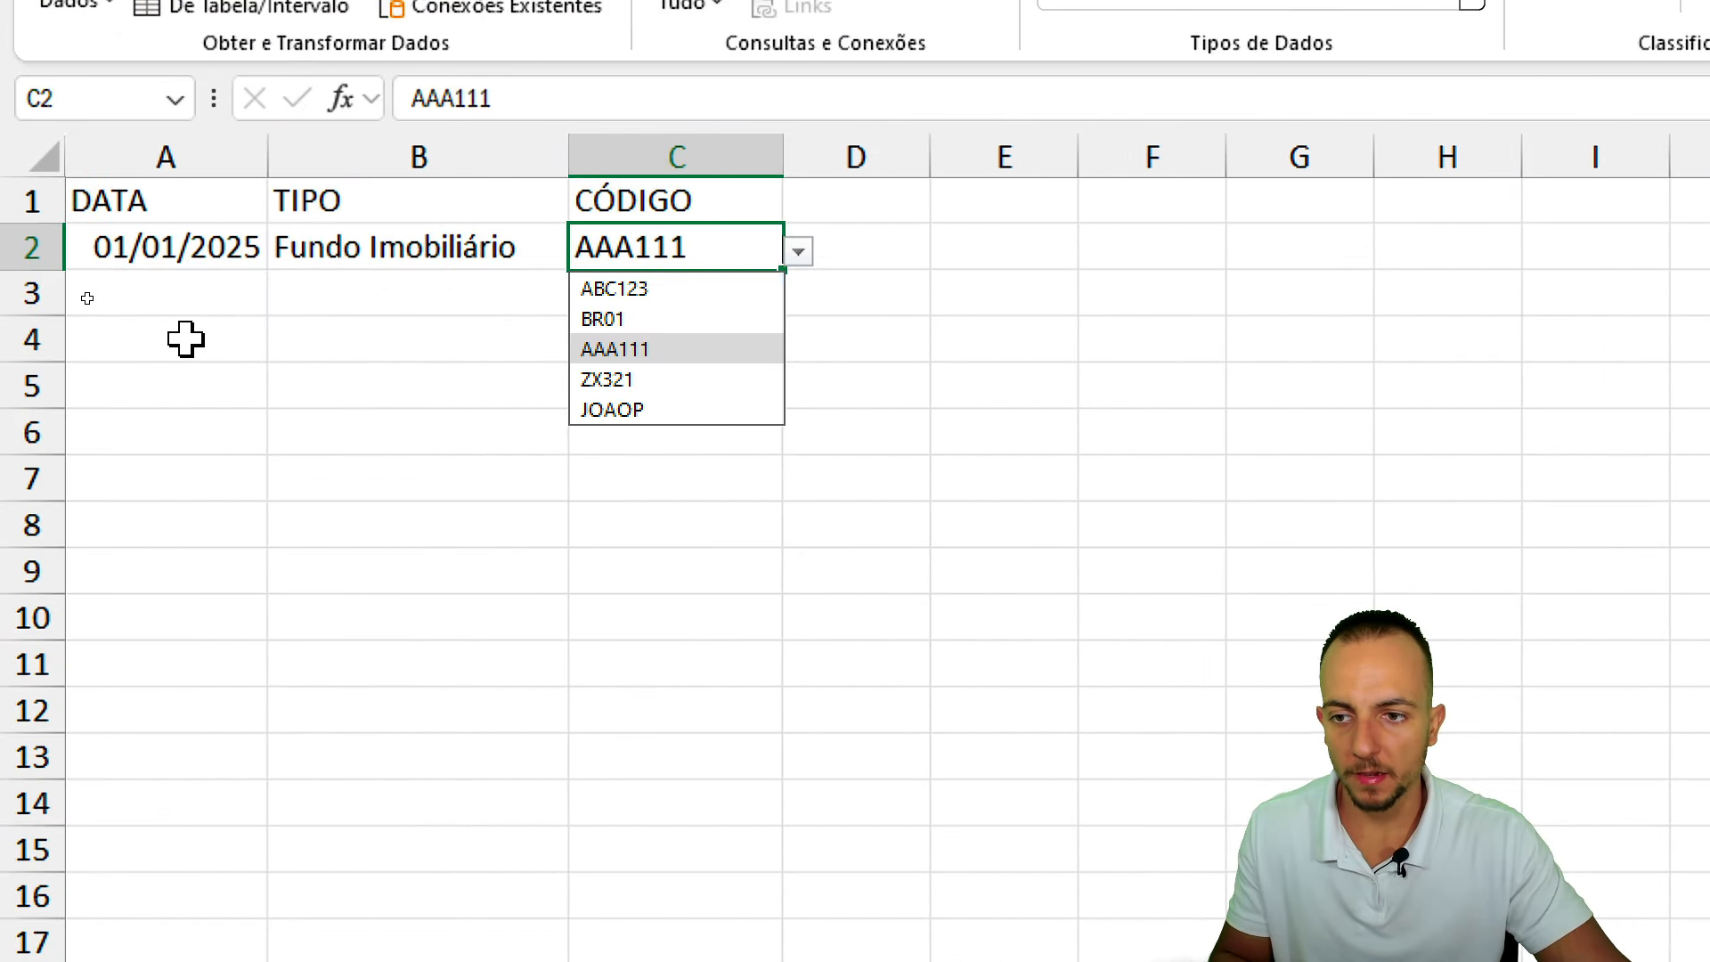
click(352, 288)
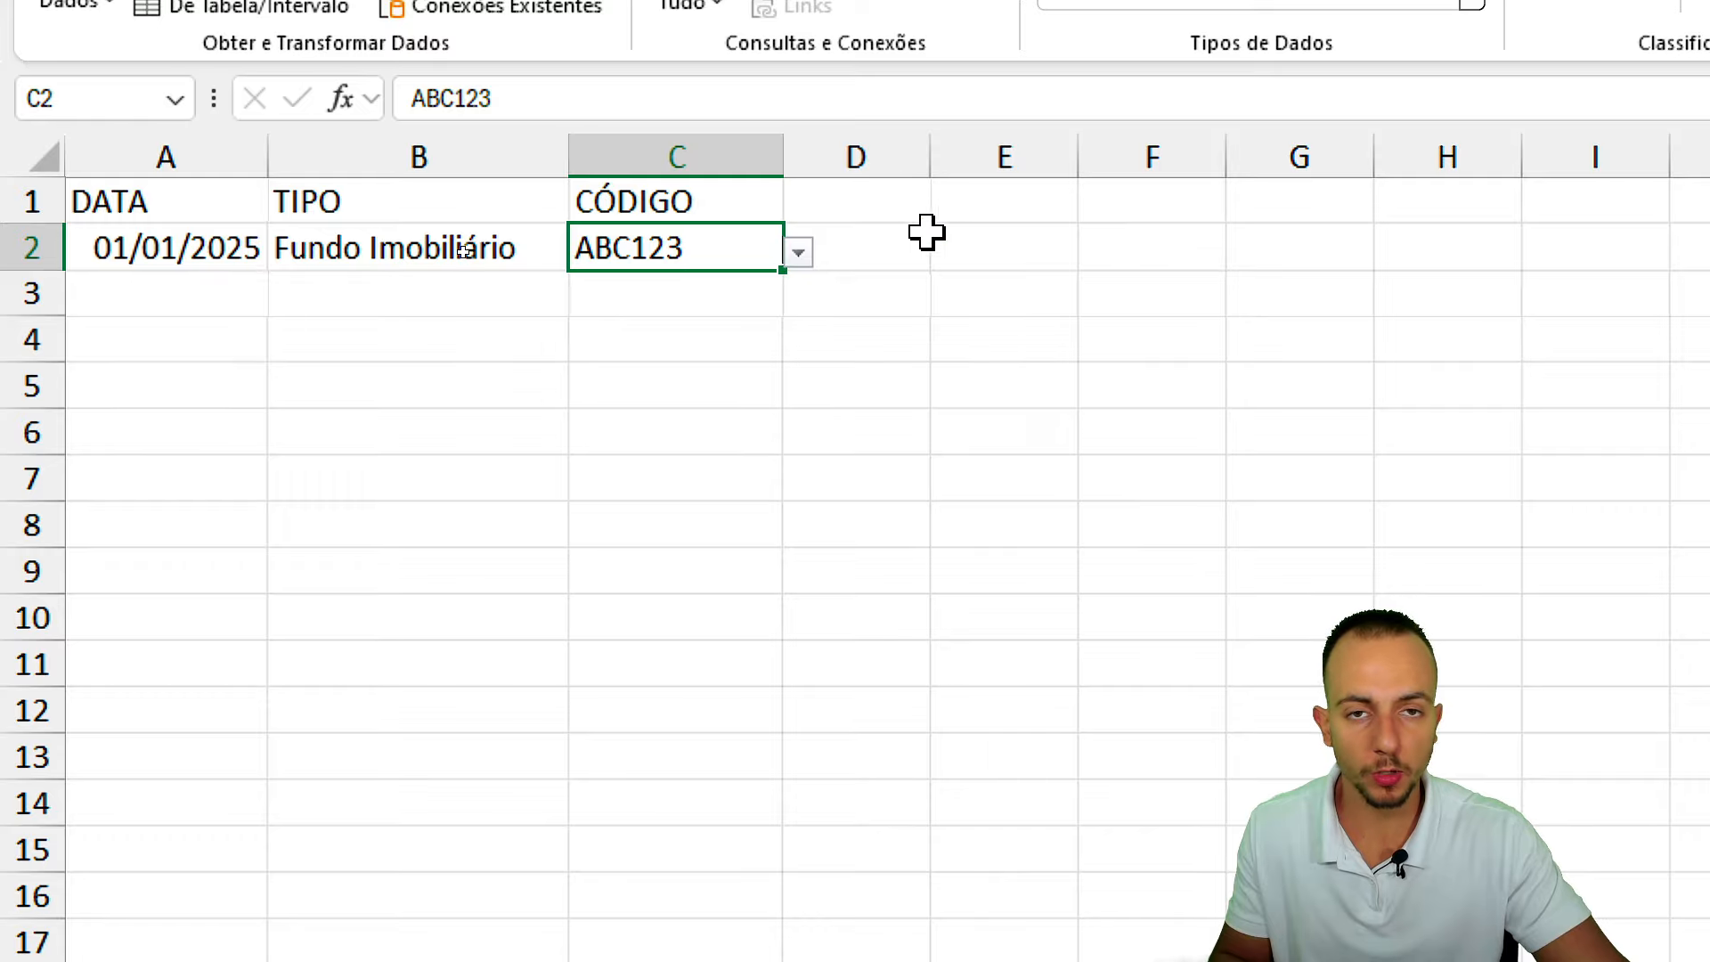
click(798, 252)
Add the column headers QTD, PREÇO and TOTAL in cells D1 to F1.
click(877, 155)
click(860, 210)
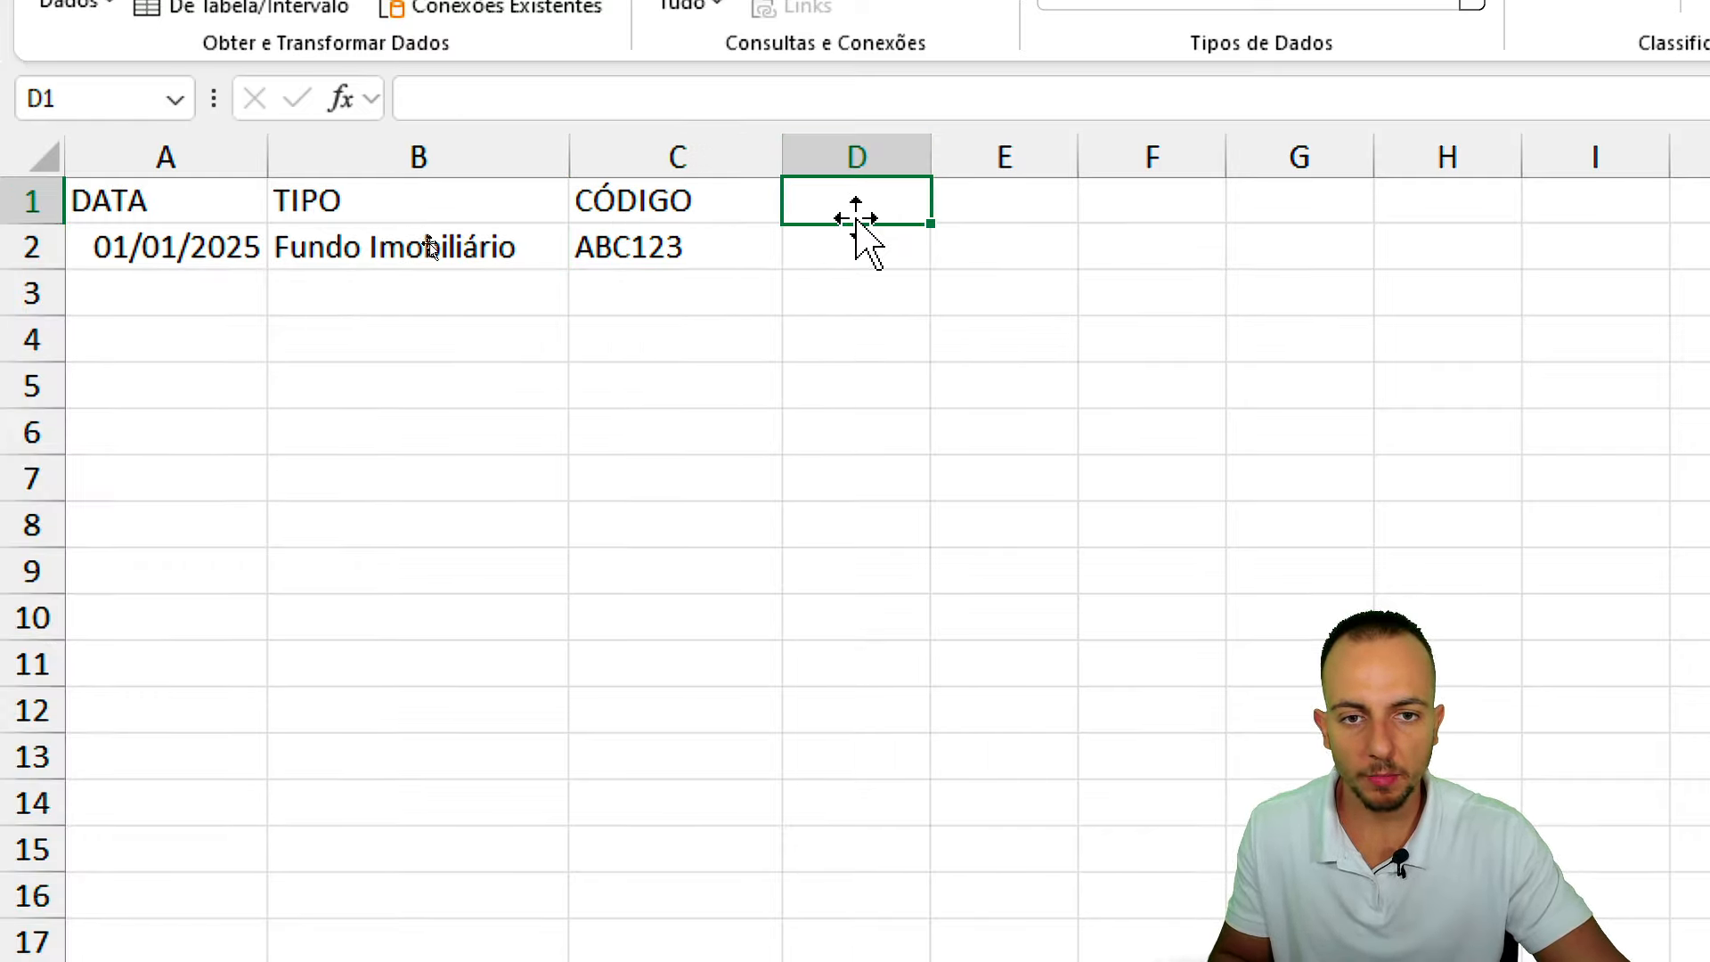
text(QTD)
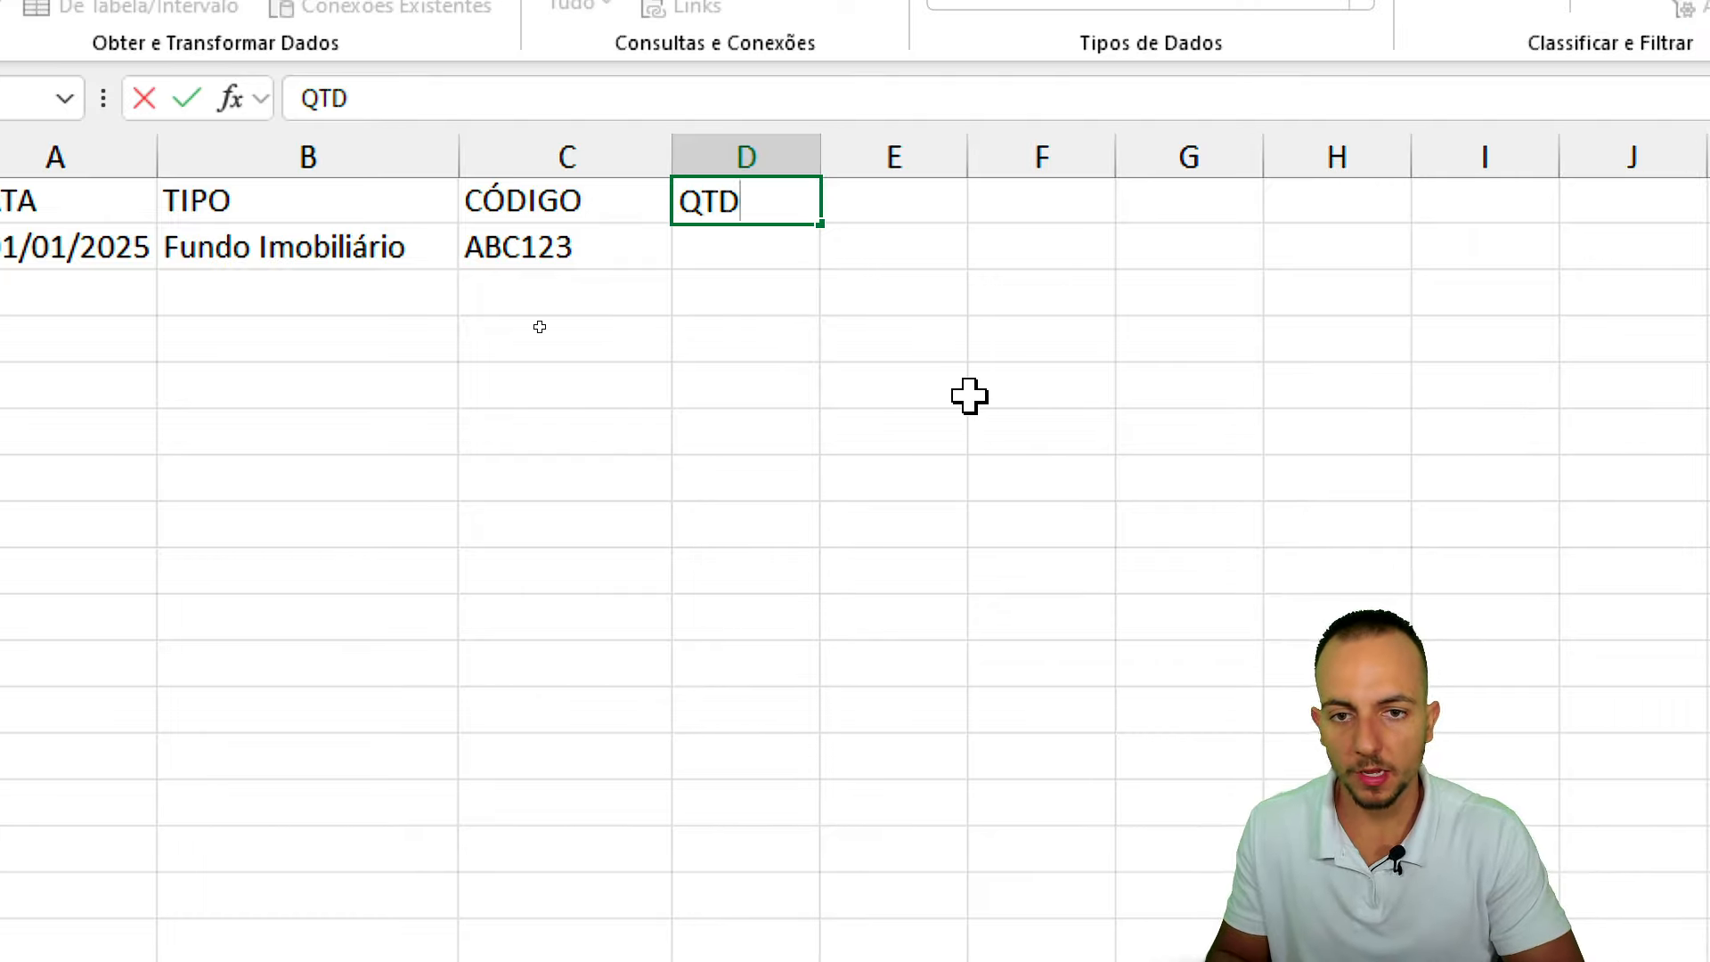
key(Tab)
text(PREÇO)
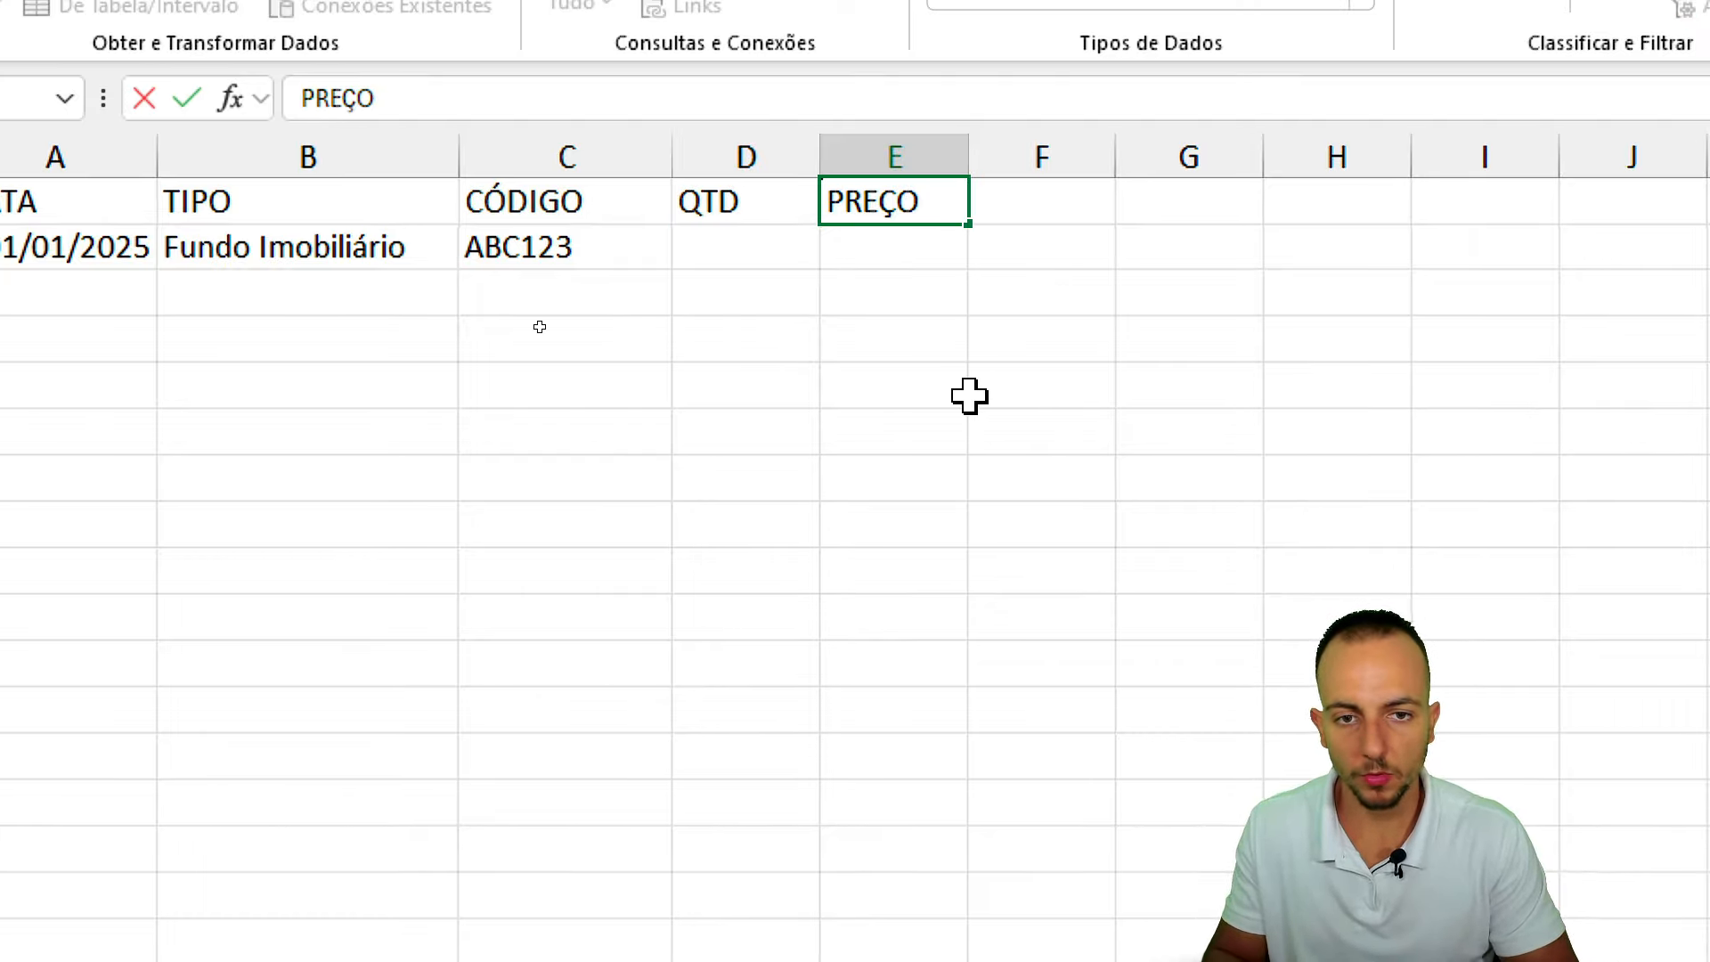
key(Tab)
text(TO)
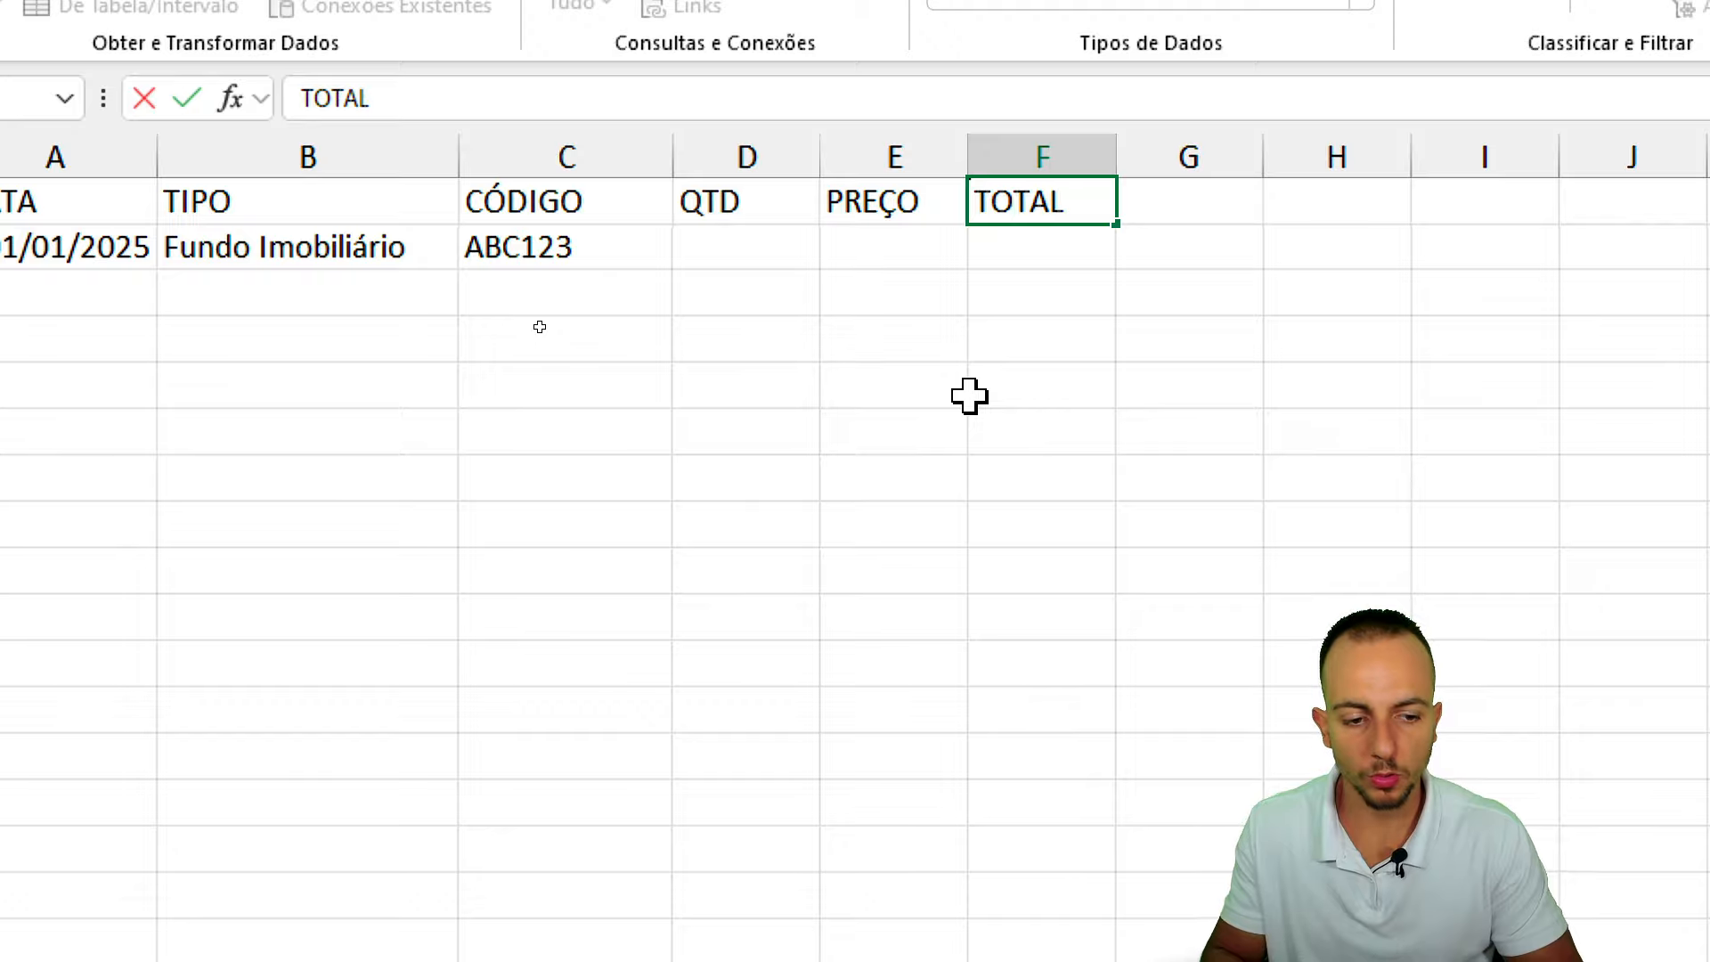
Add the column headers TOTAL FINAL, PREÇO ATUAL and LUCRO in cells G1 to I1.
key(Tab)
text(TOTAL F)
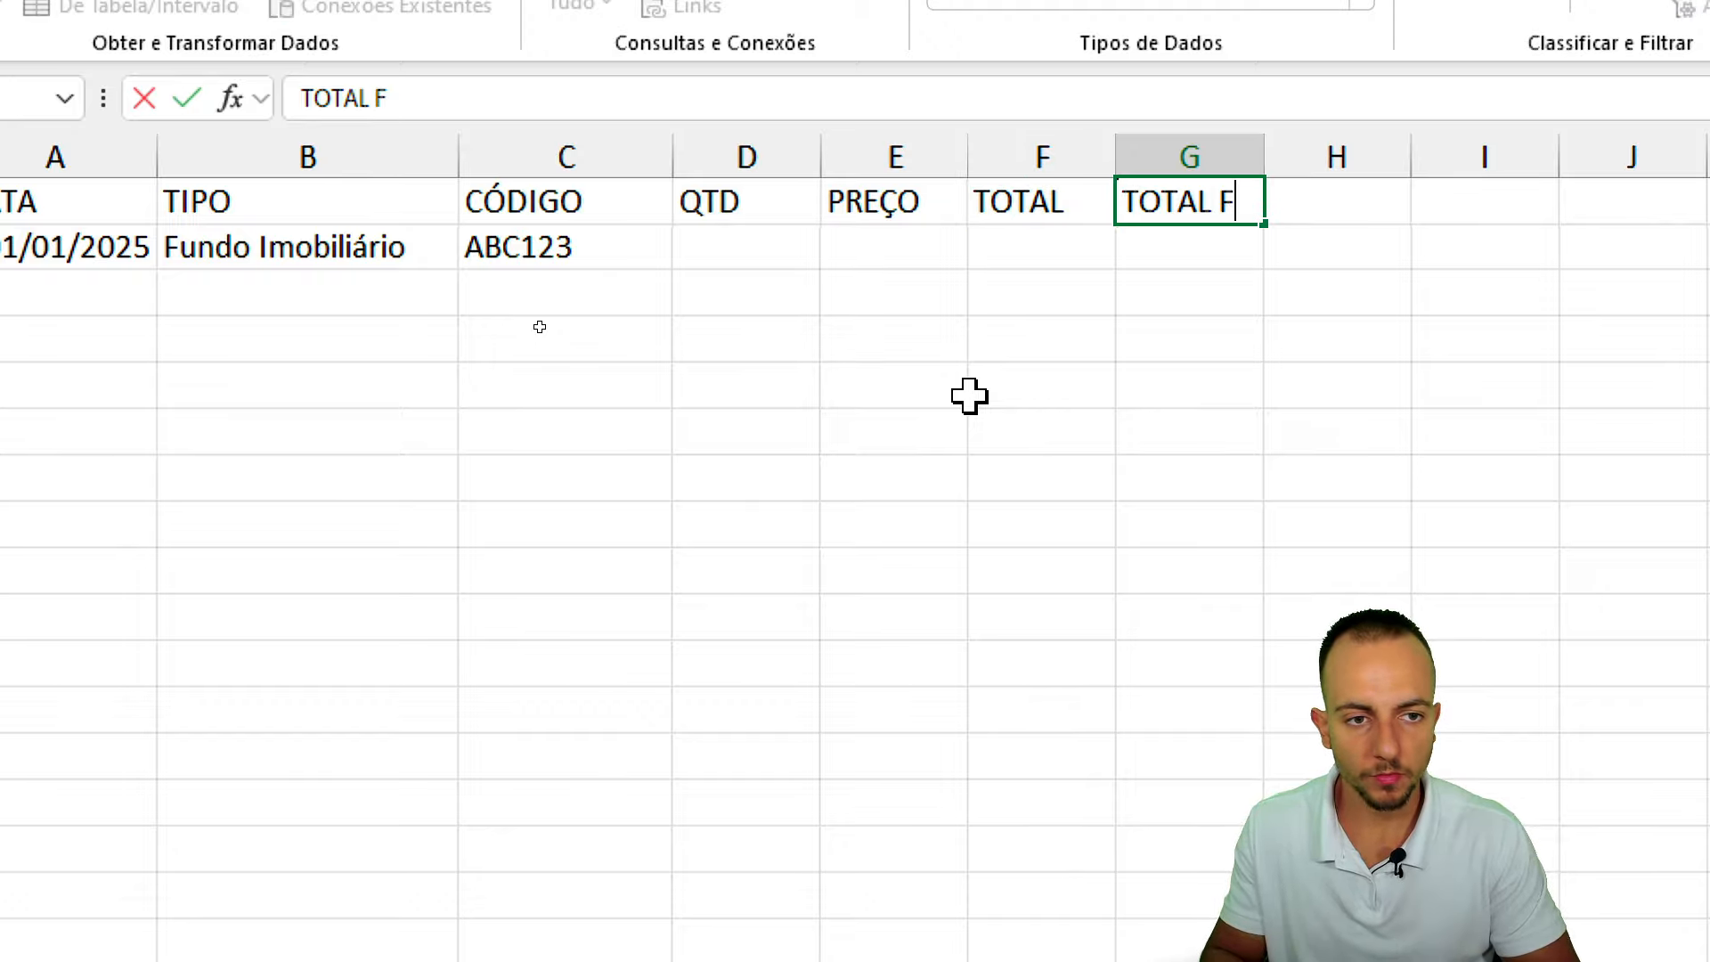
text(INAL)
key(Tab)
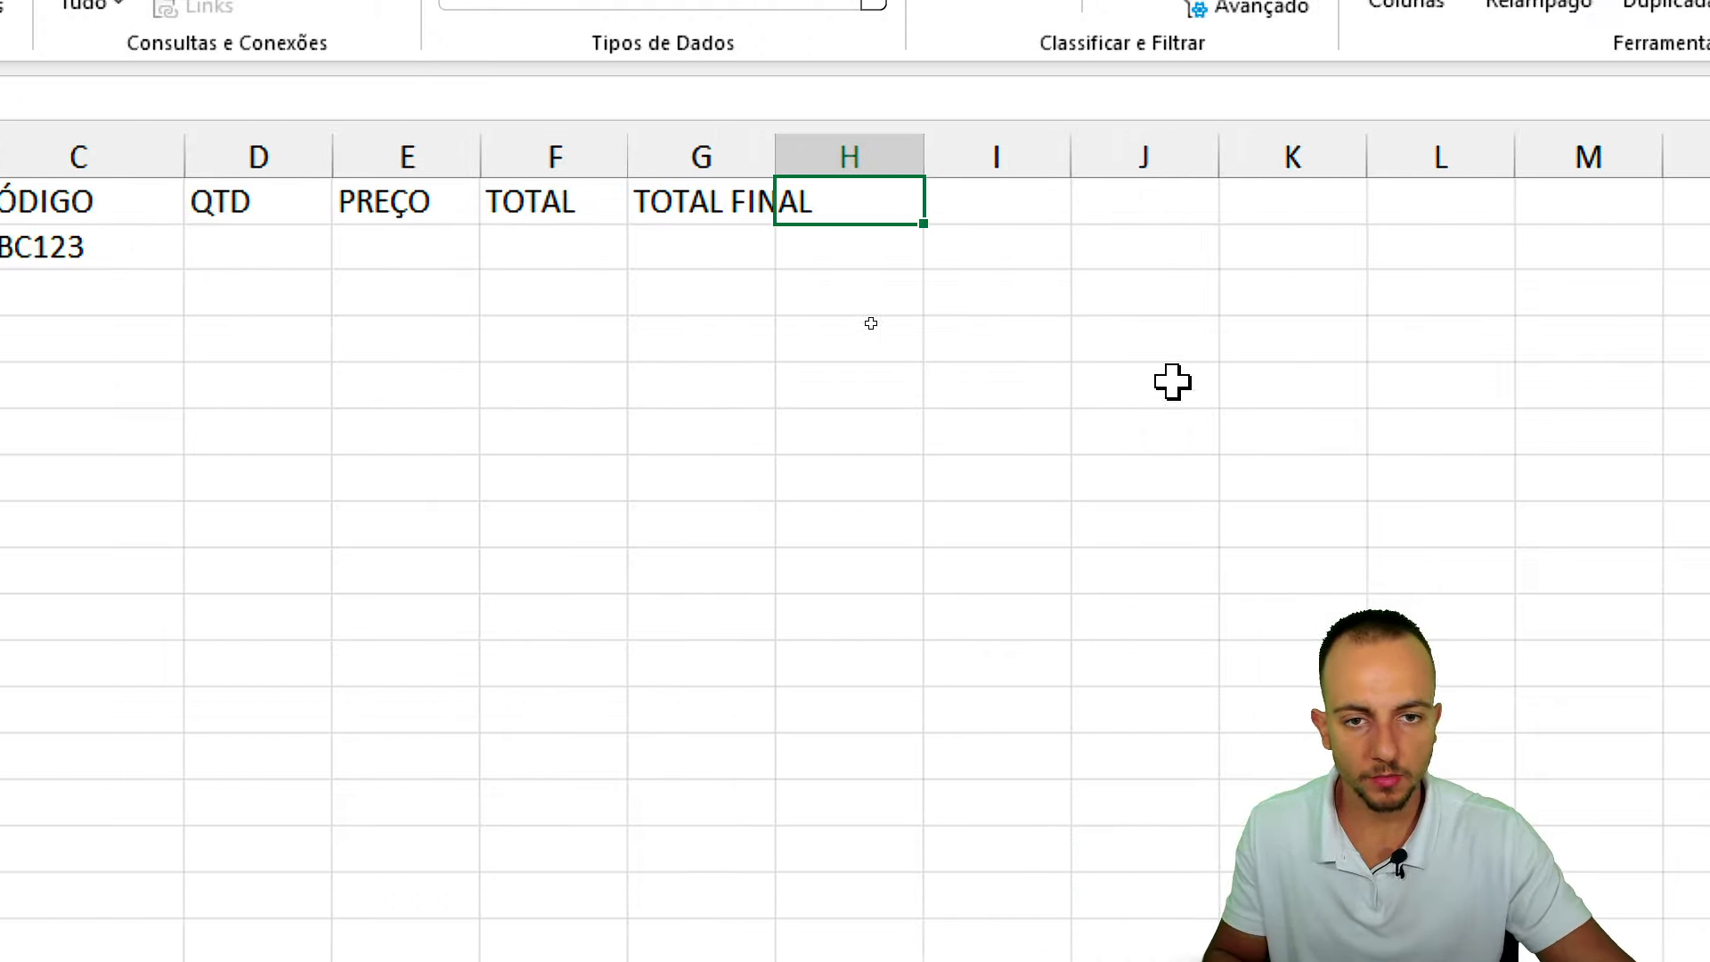
text(PREÇO ATUAL)
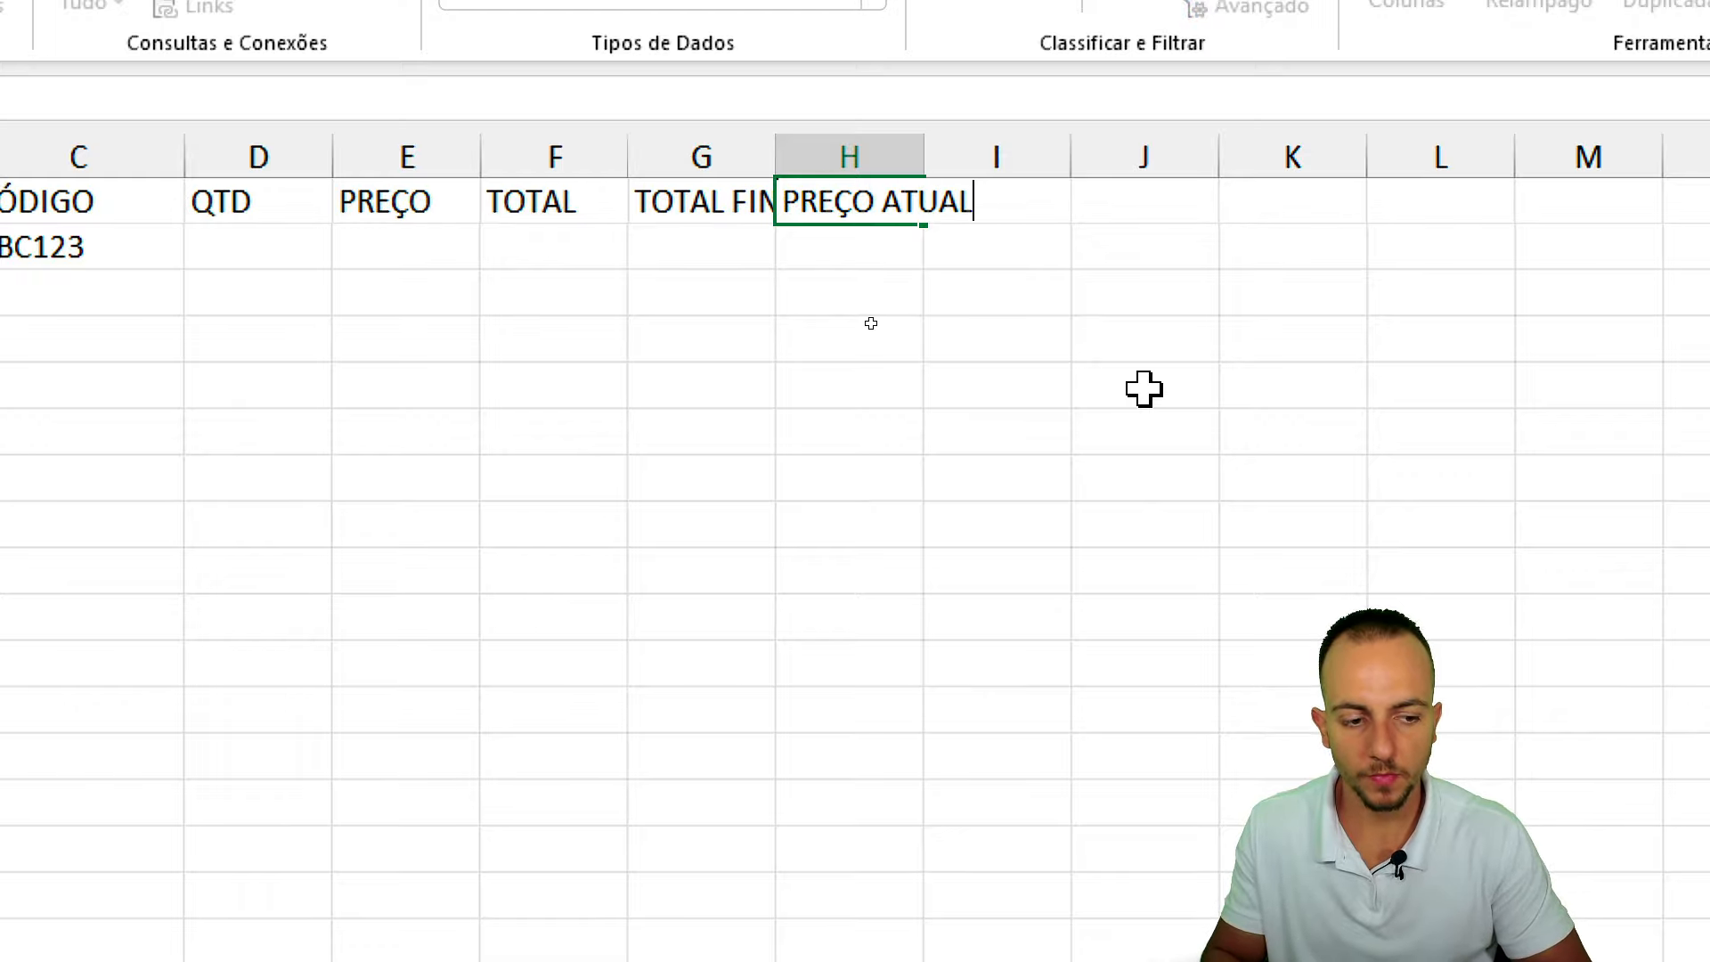
key(Tab)
text(LUCRO)
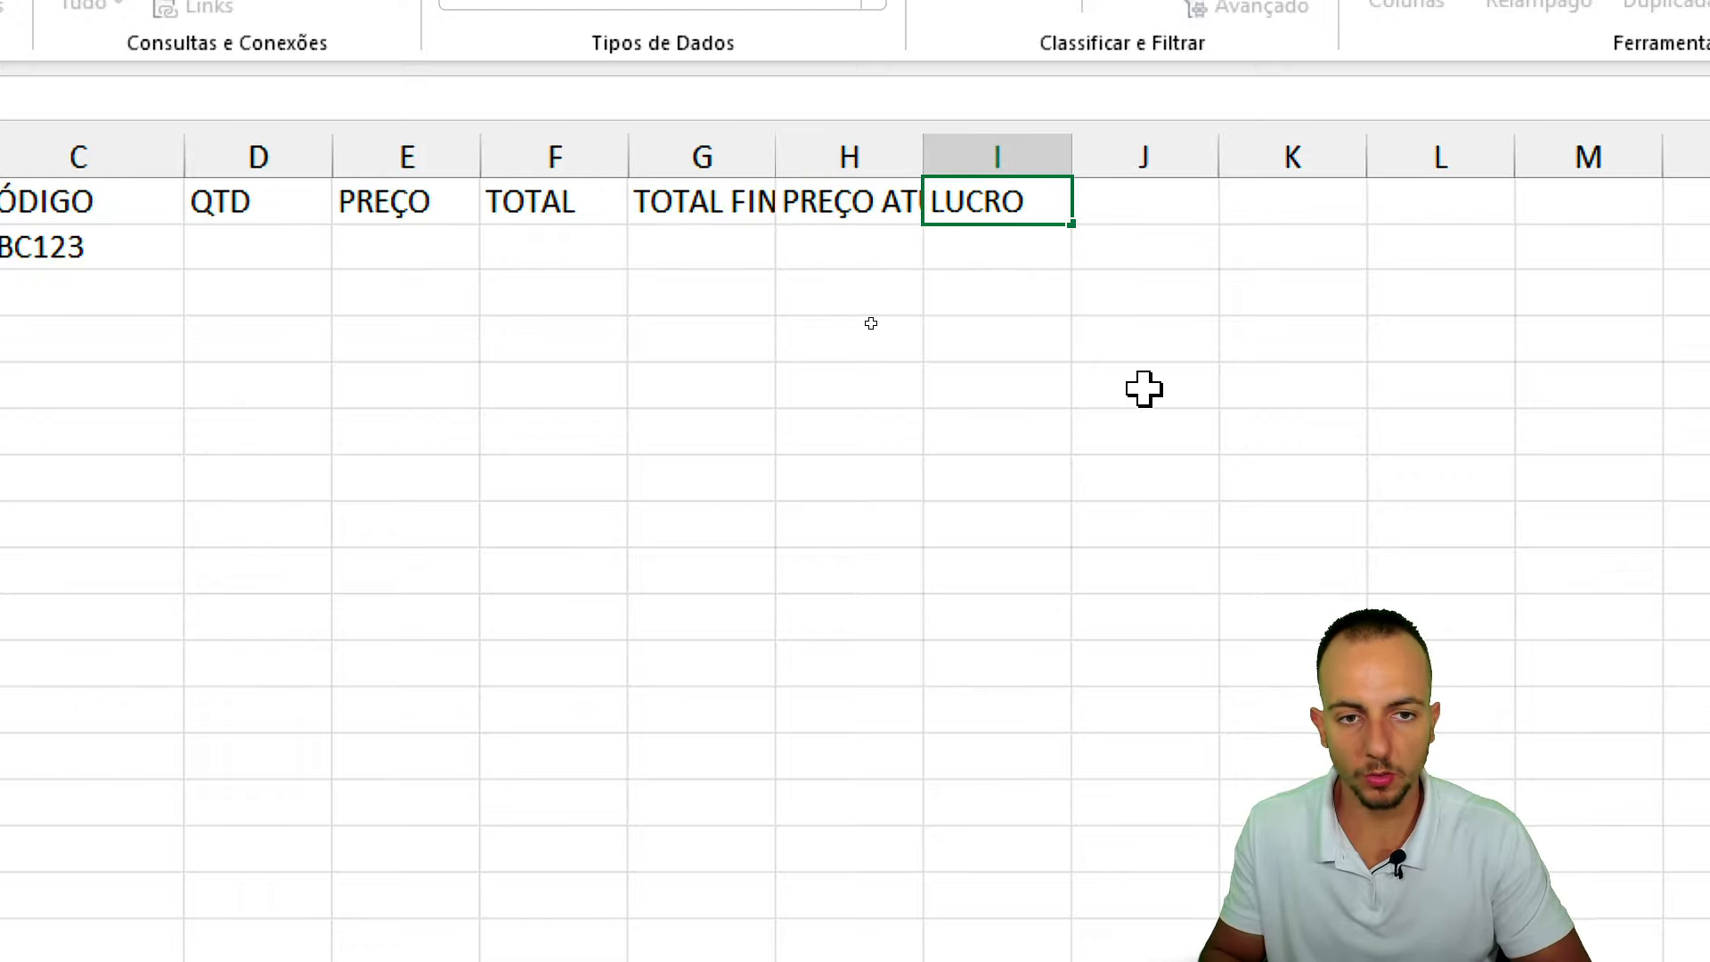
key(Return)
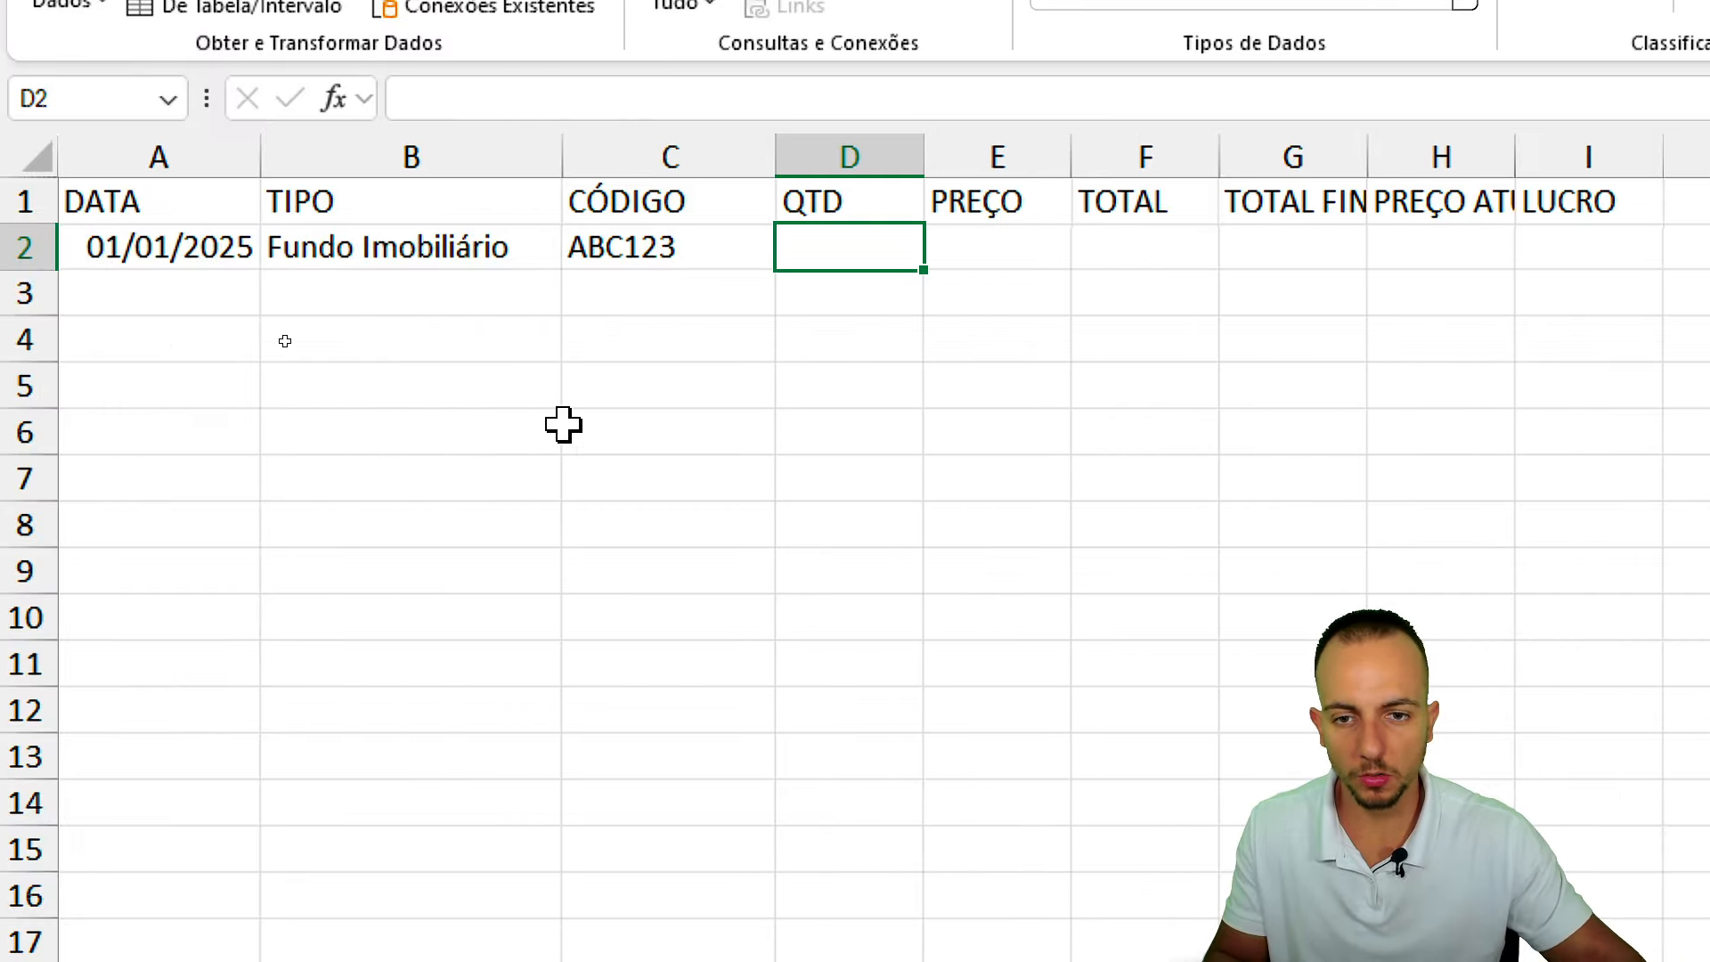
Enter a quantity of 5 in D2 and, after checking the CADASTRO prices, a purchase price of 9,89 in E2.
text(5)
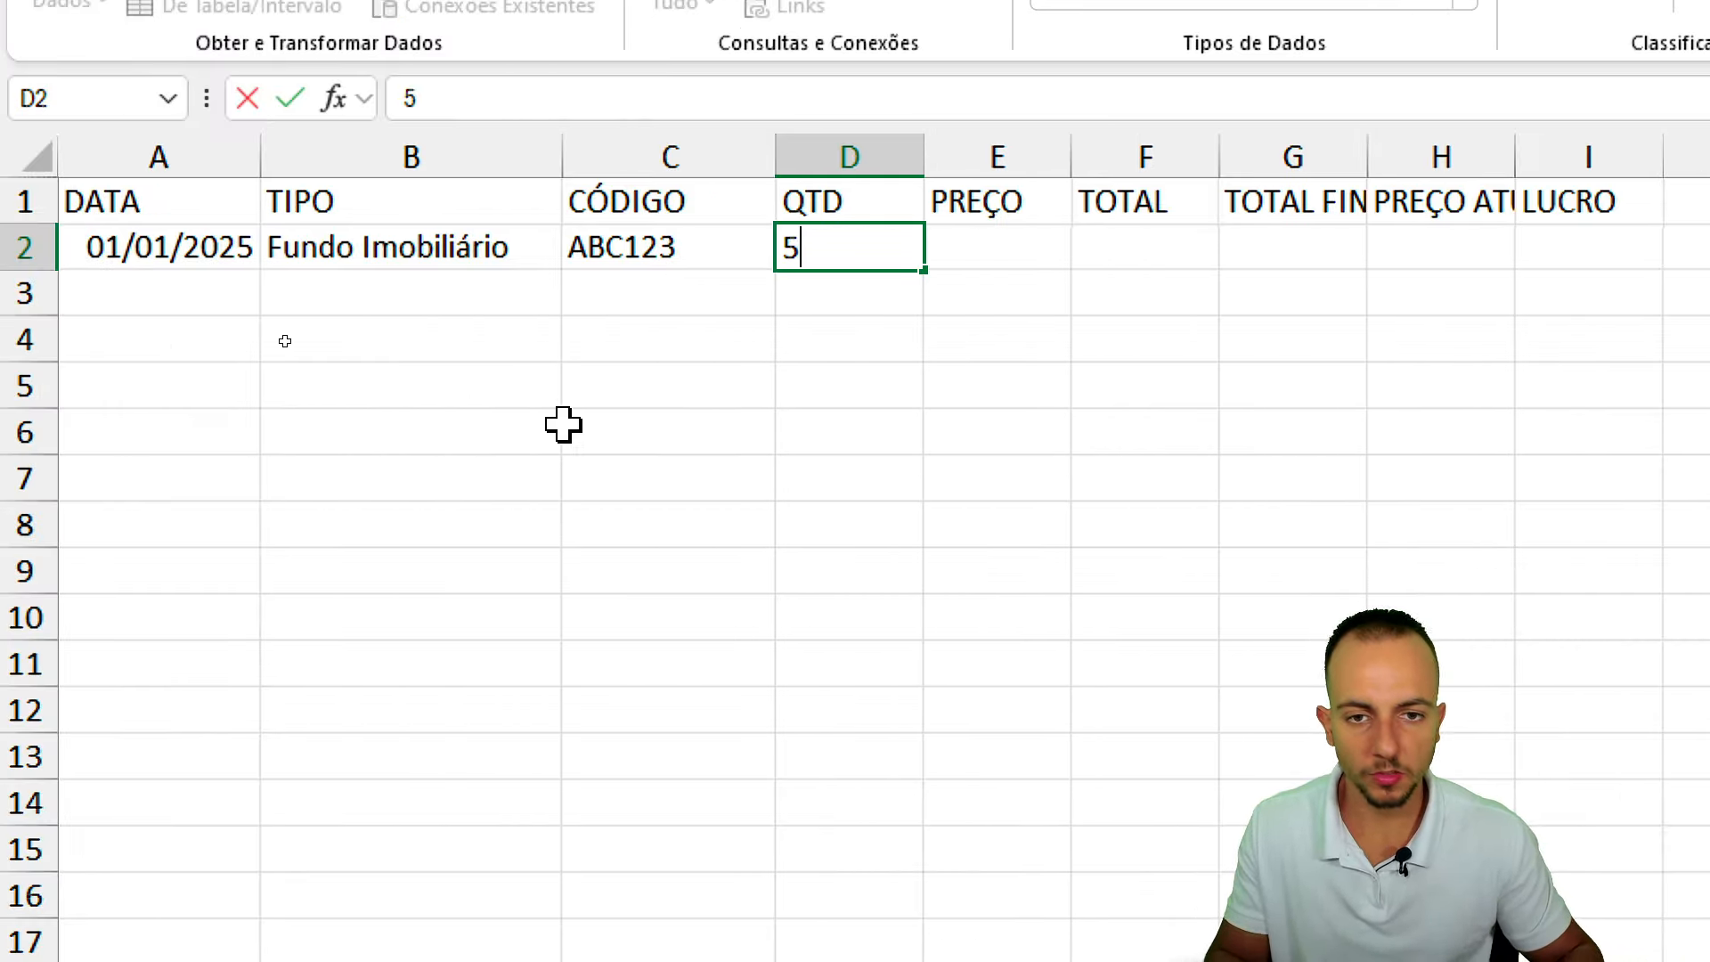
key(Tab)
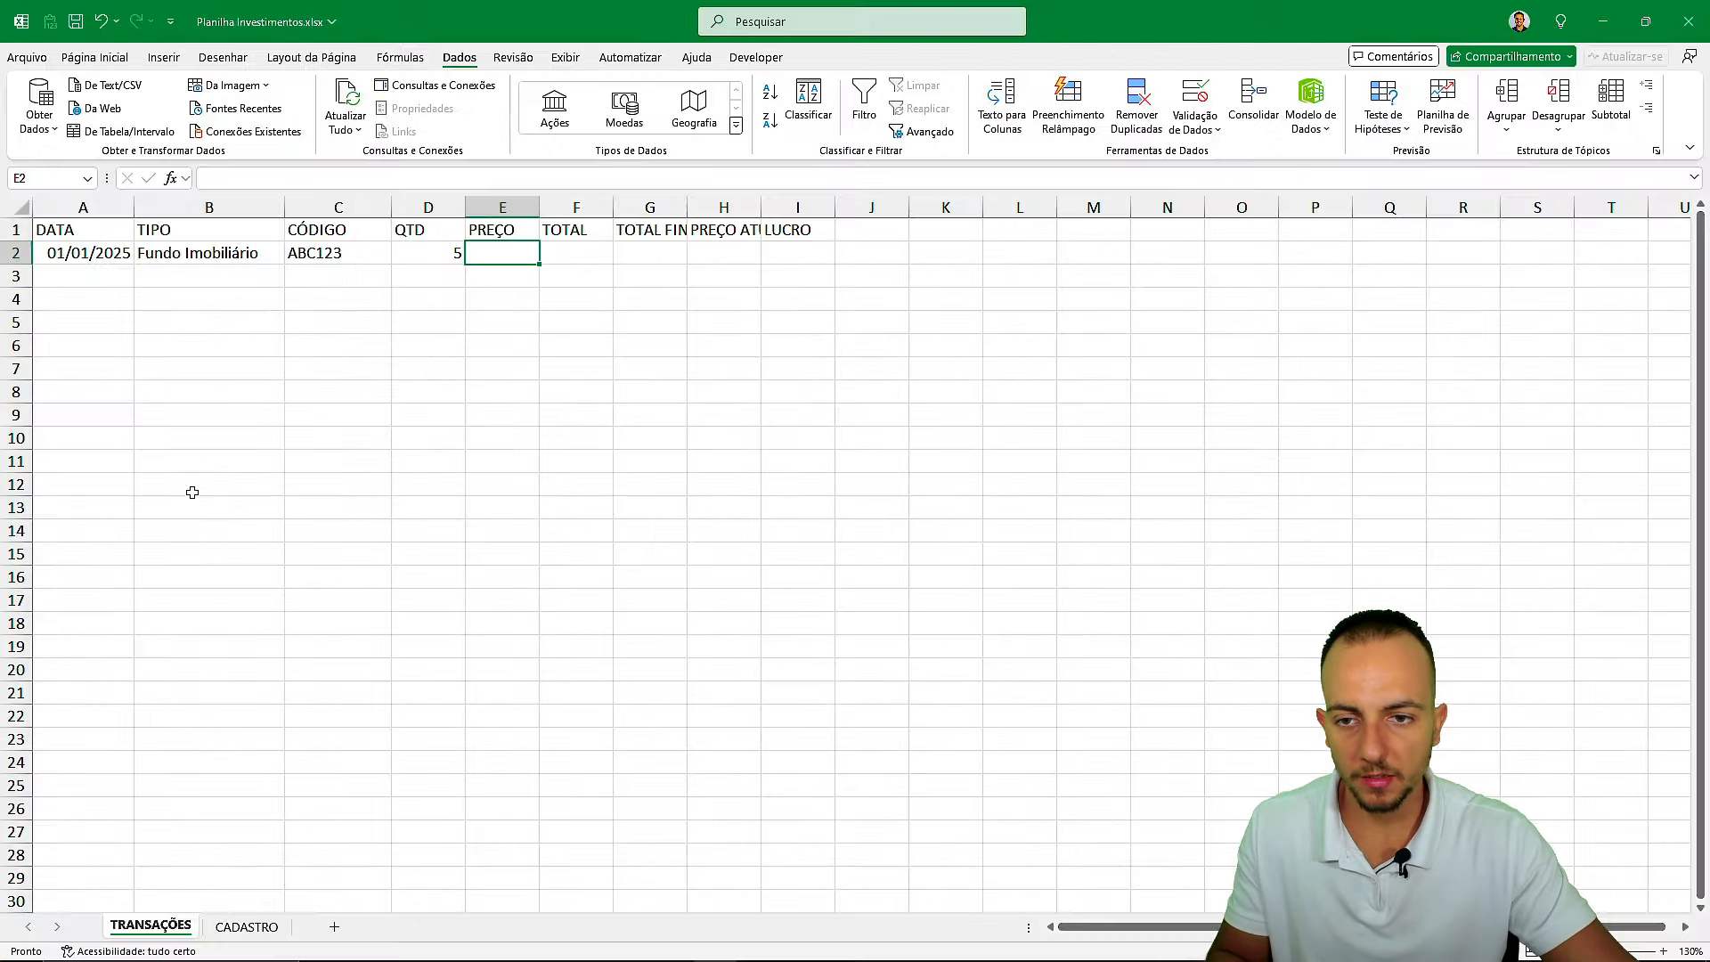
click(246, 926)
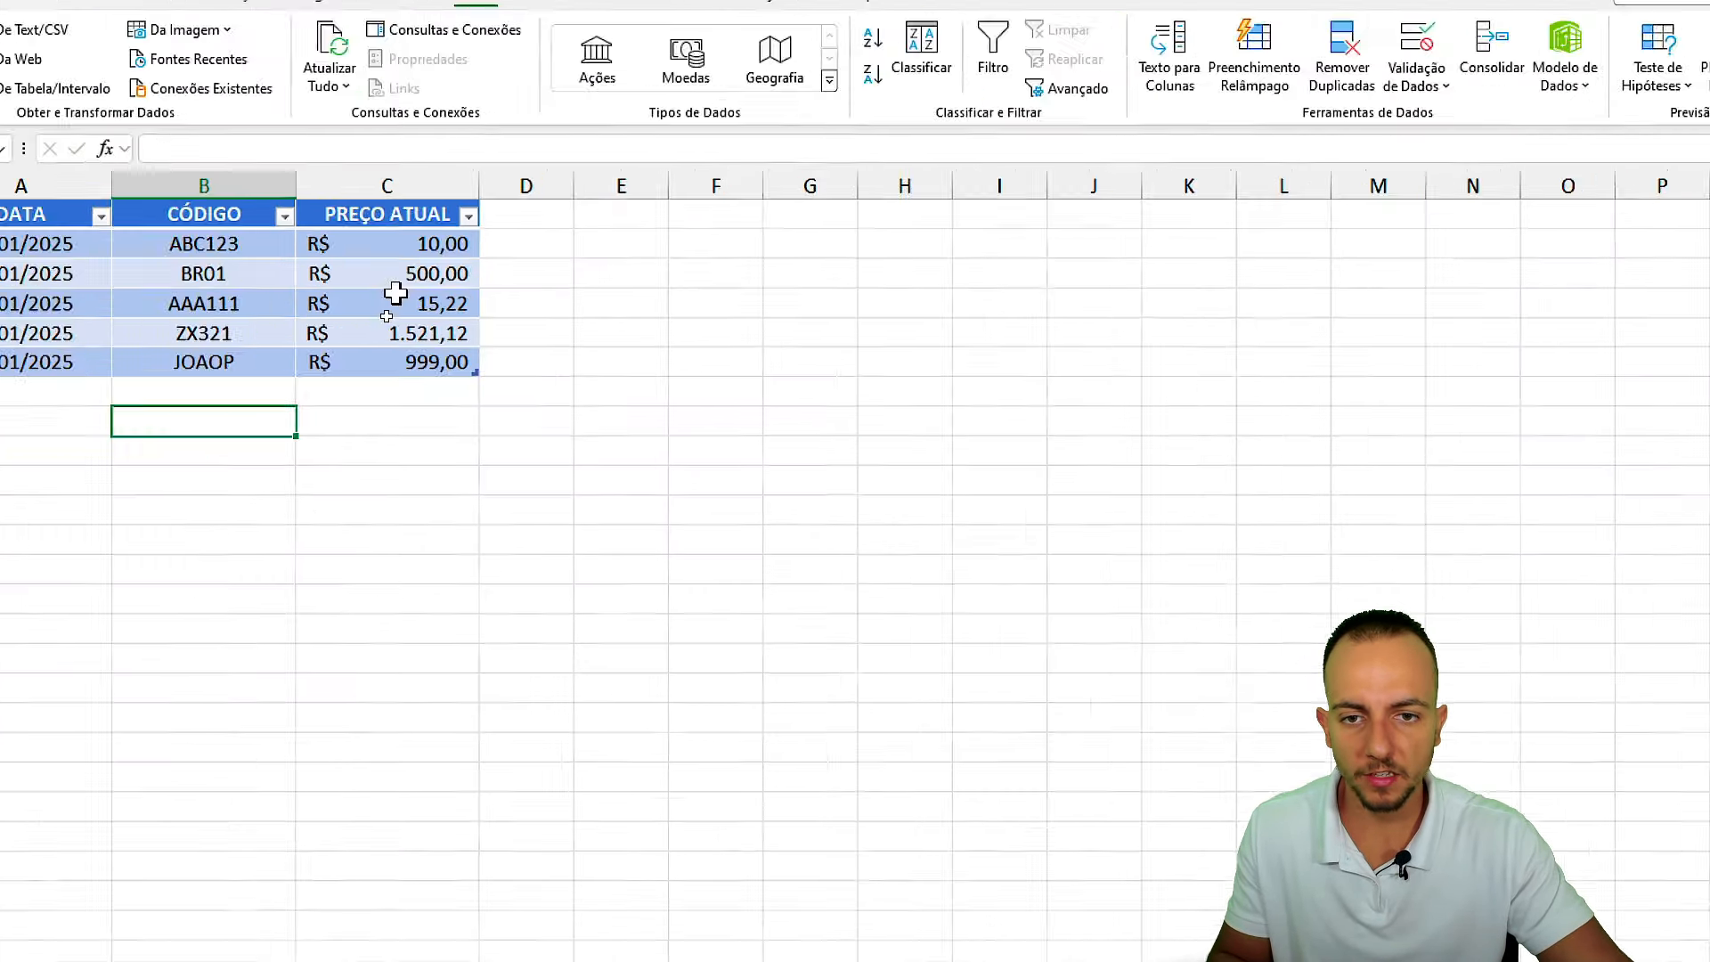
click(153, 924)
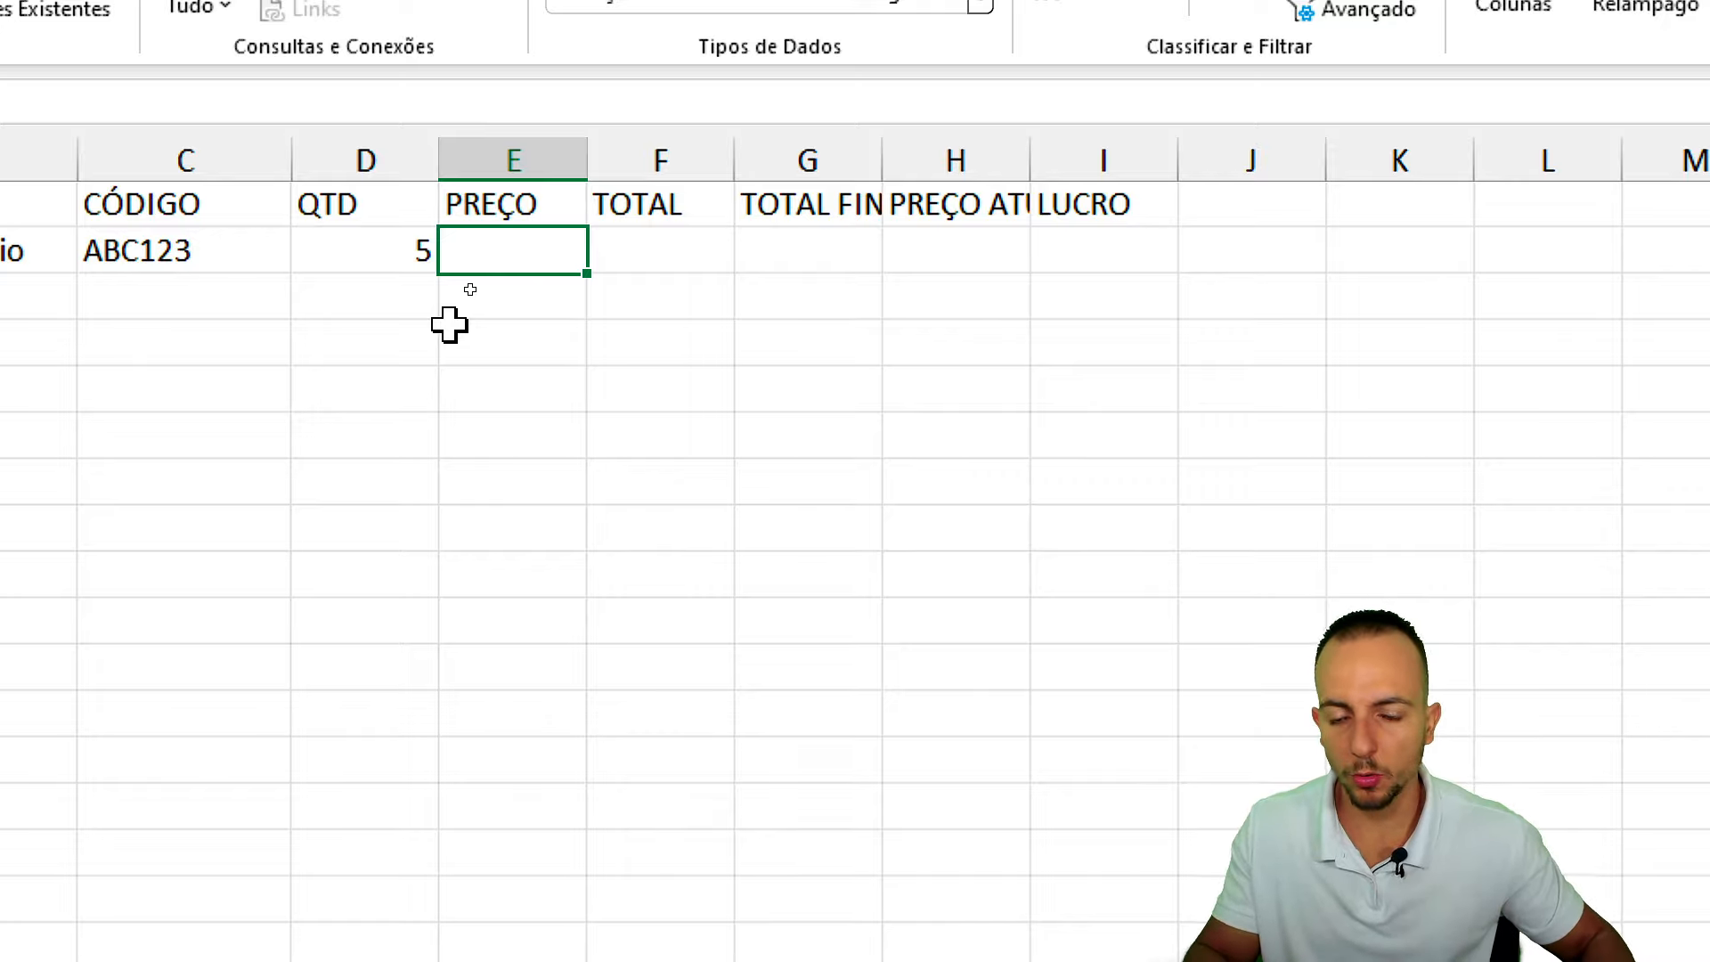
text(9,89)
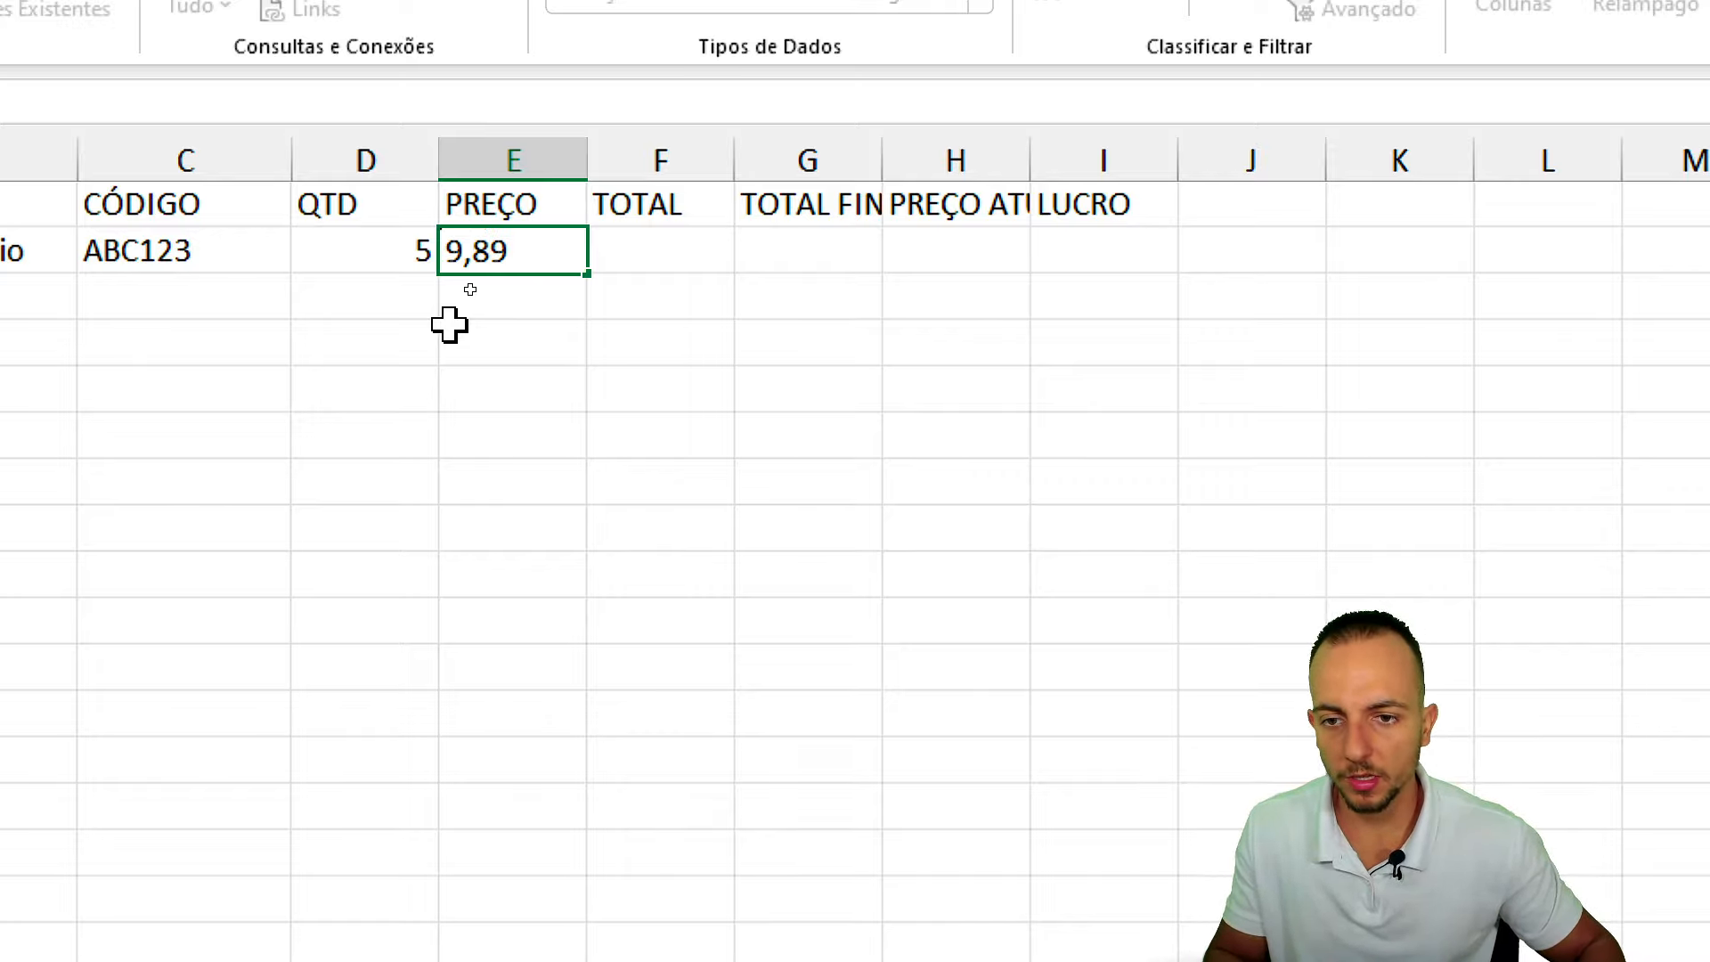
key(Return)
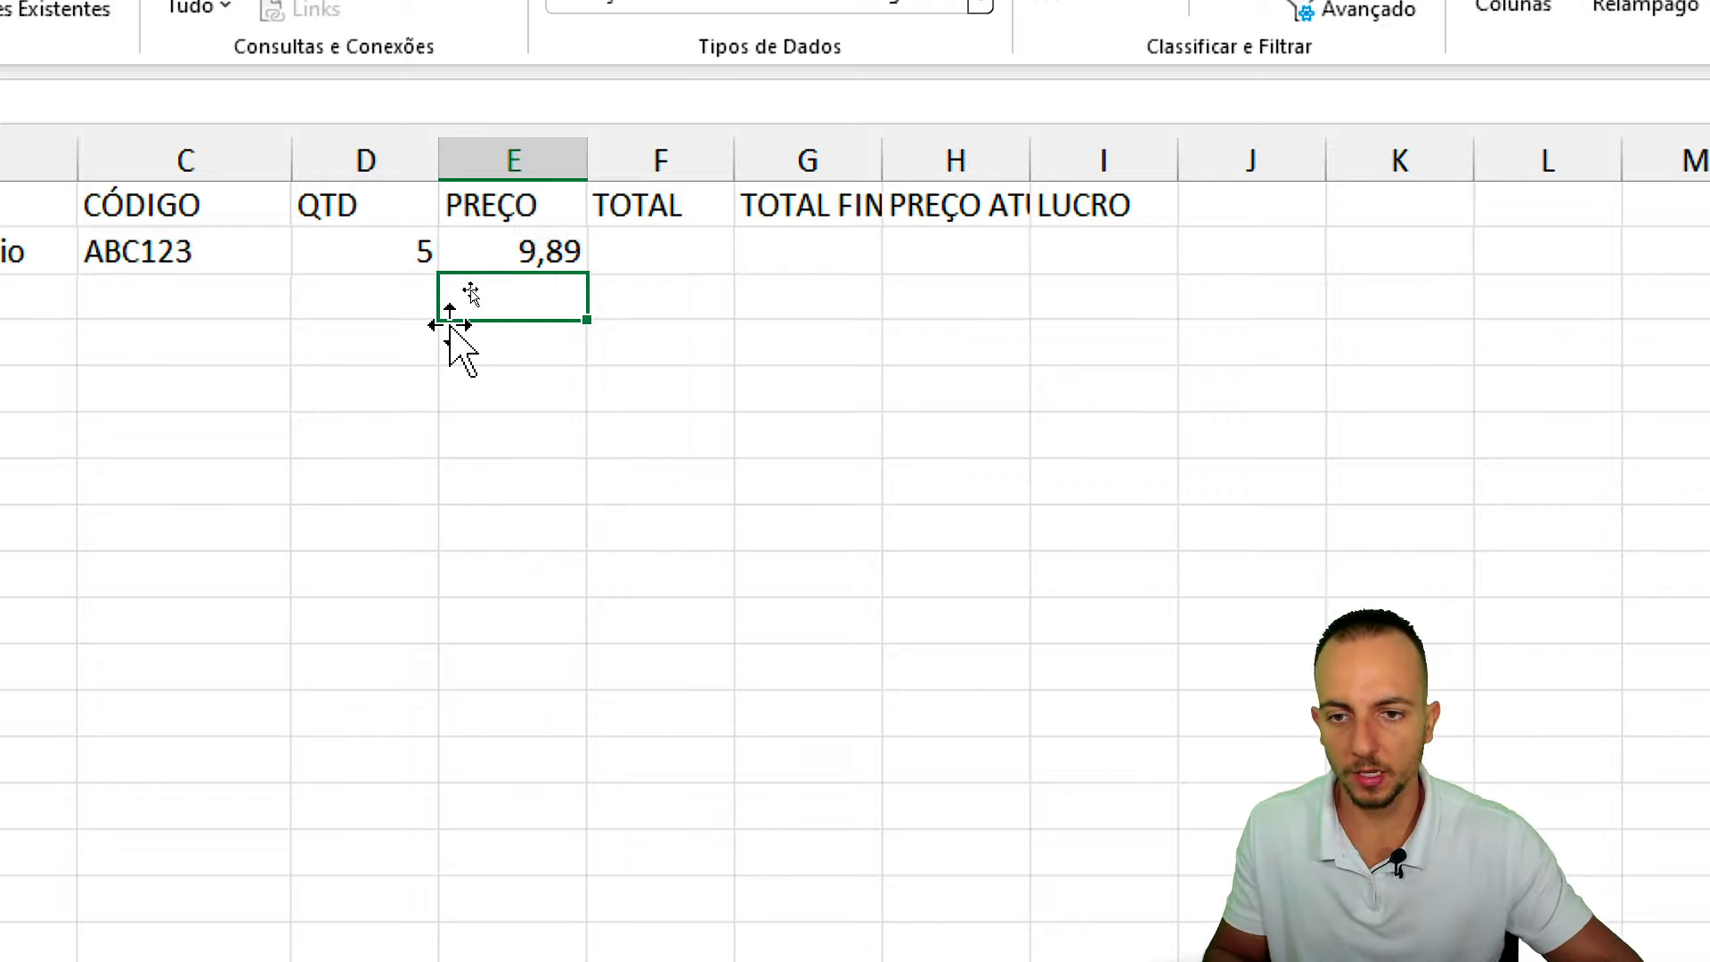
Apply the accounting number format in reais to the price in E2.
click(565, 260)
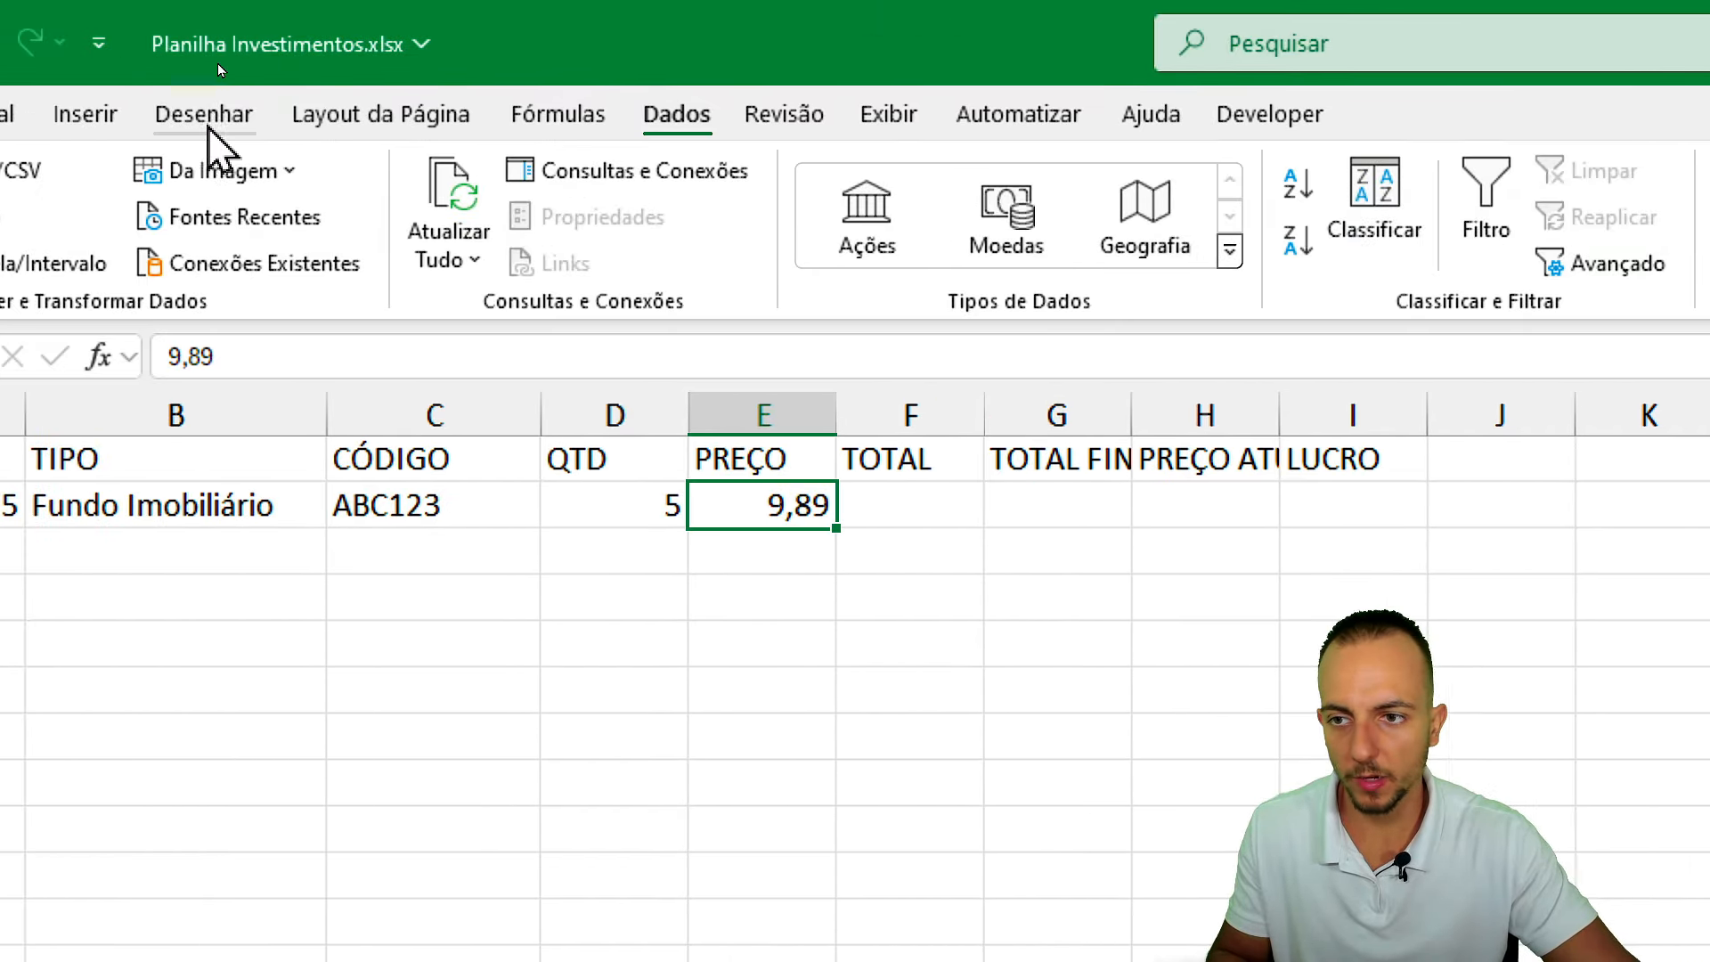
click(210, 117)
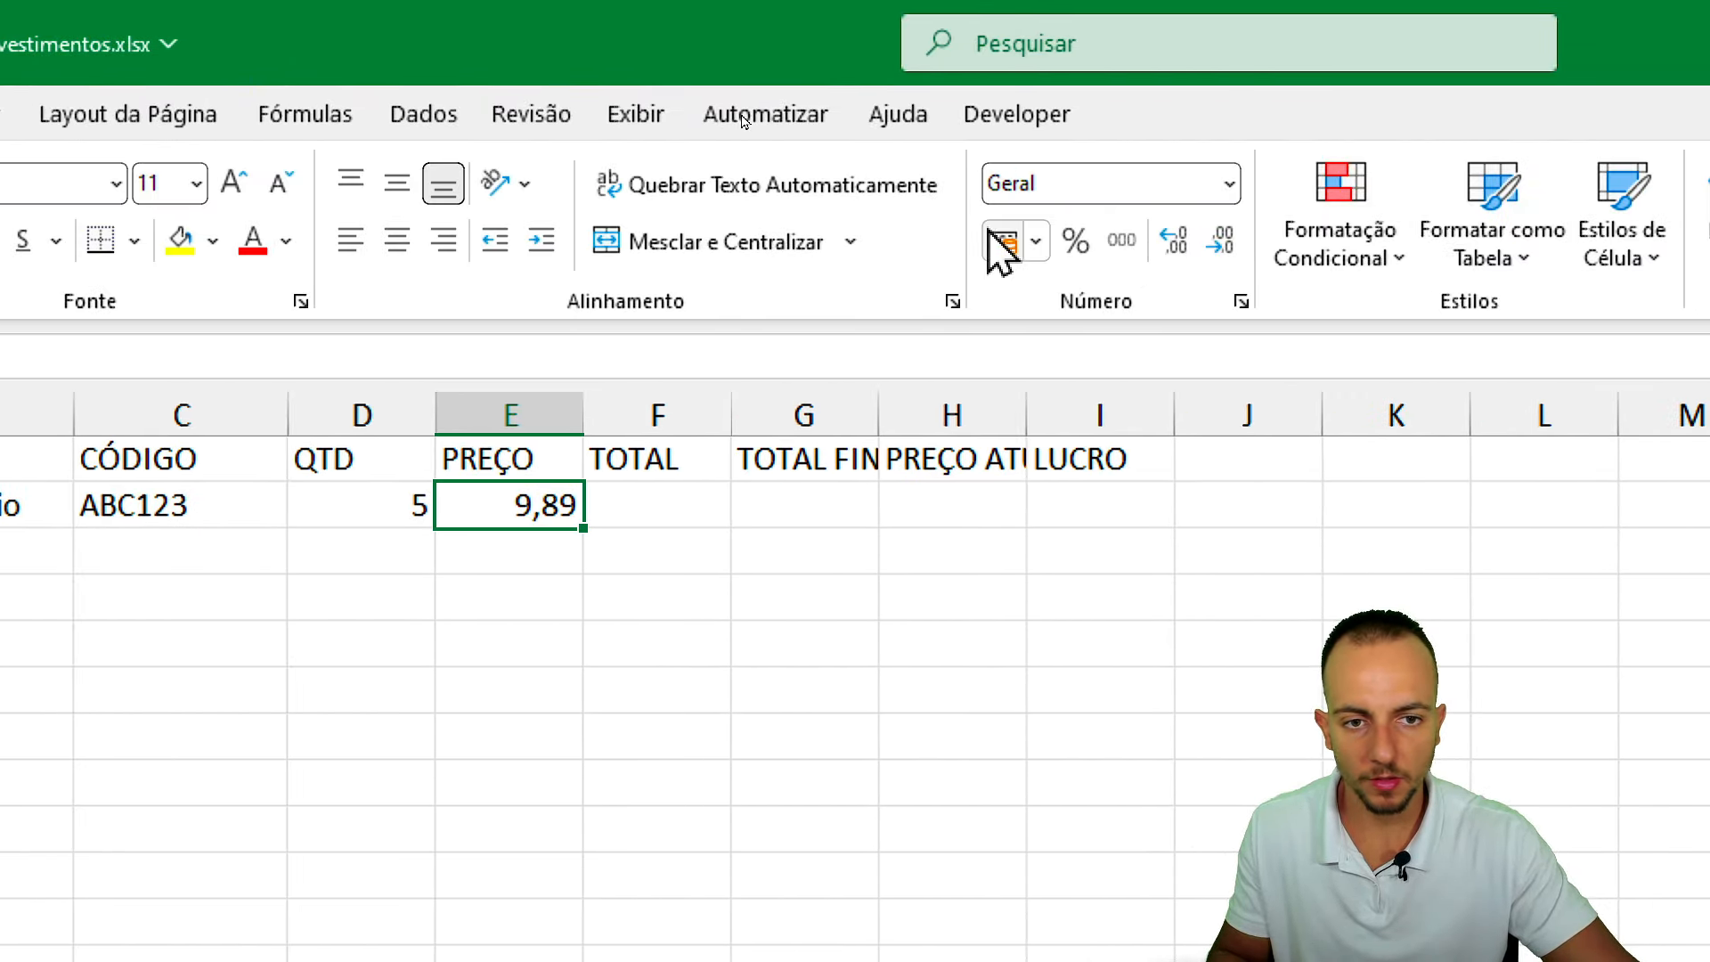
click(999, 241)
Calculate the total in F2 by multiplying quantity by price with the formula =D2*E2.
click(664, 504)
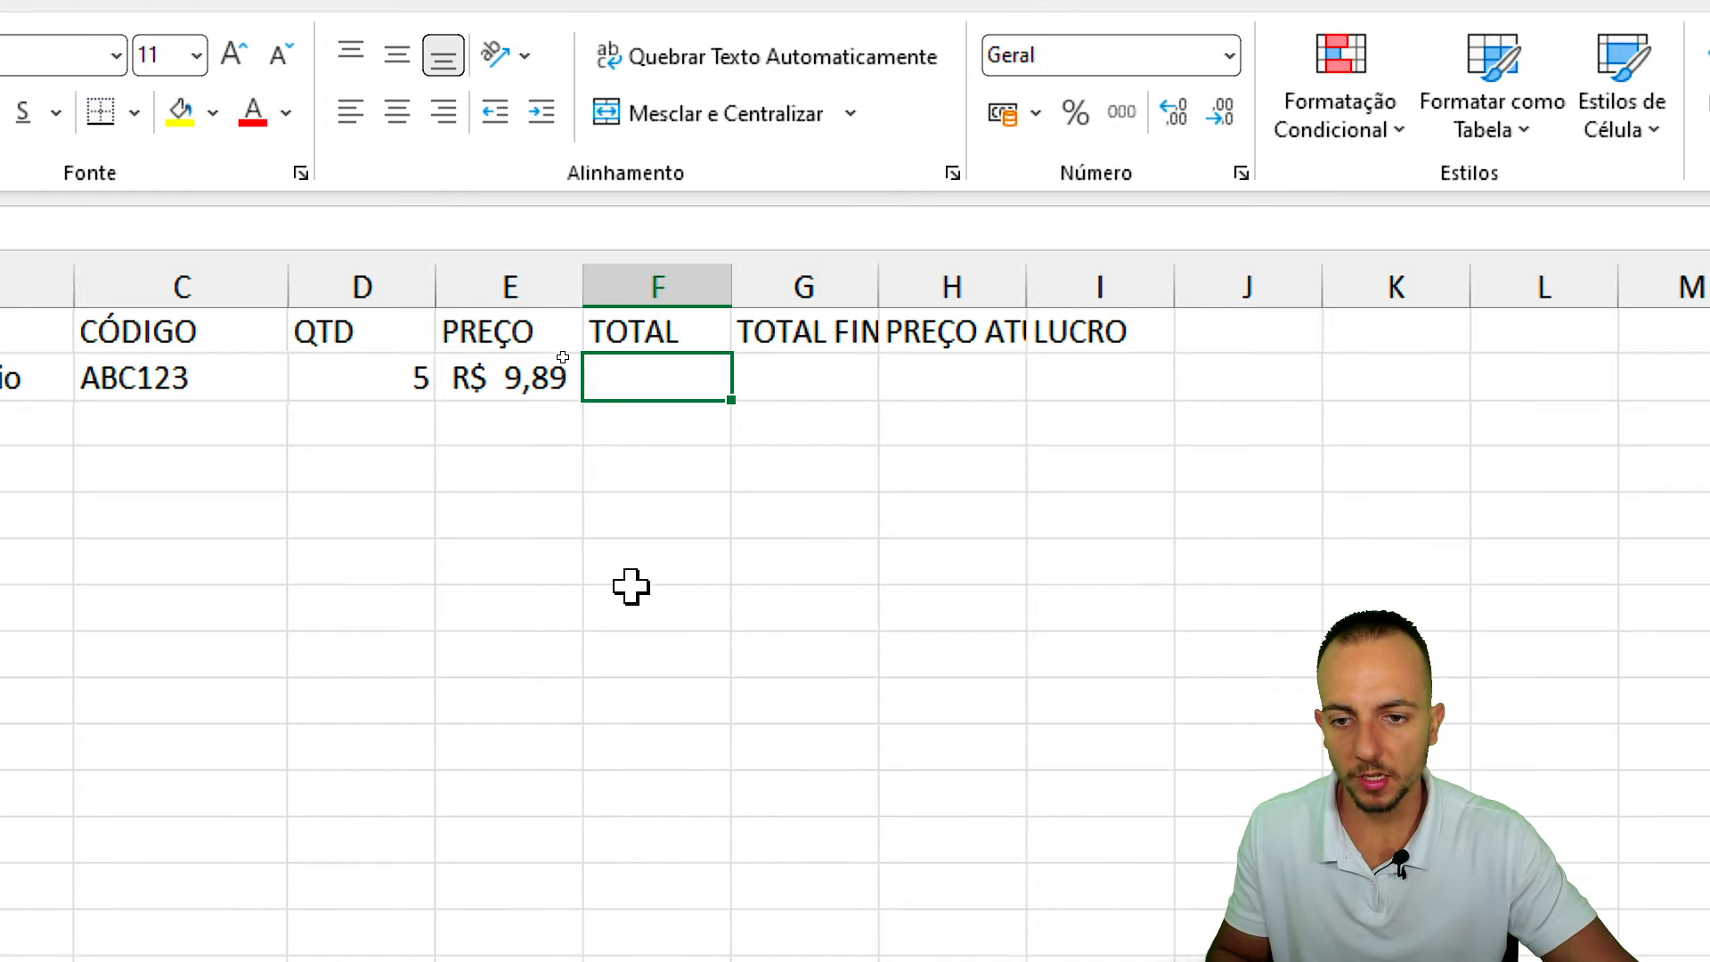
drag(650, 435, 528, 432)
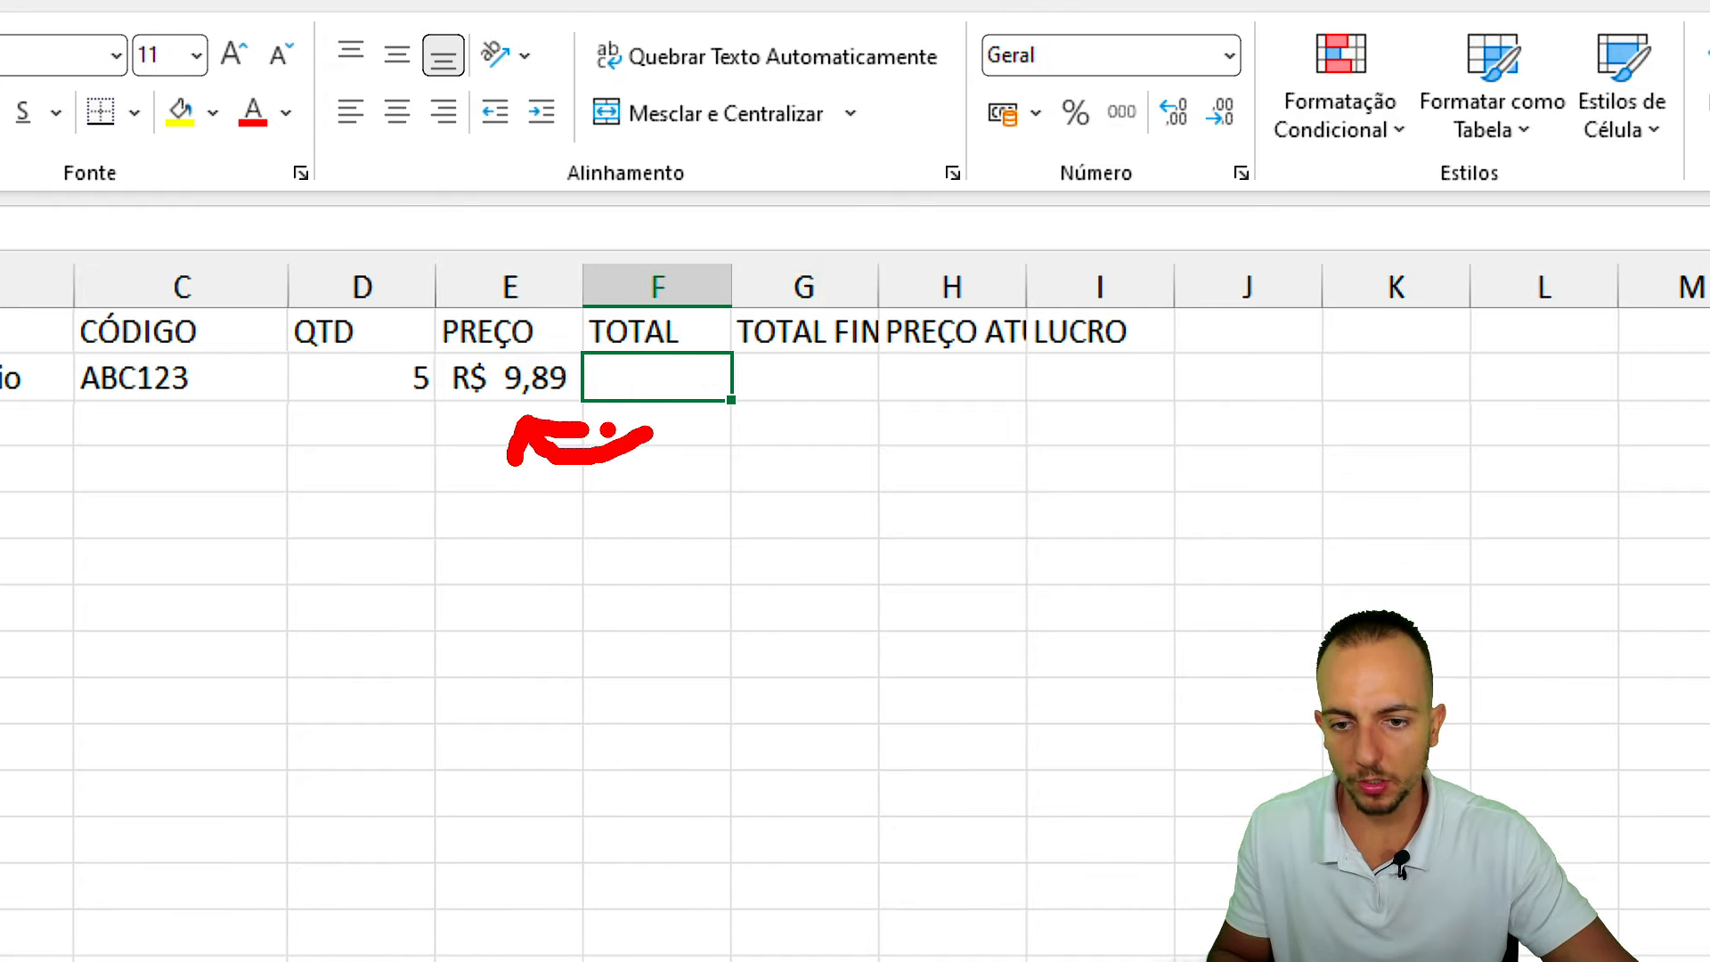
mouse_move(659, 434)
mouse_down()
mouse_move(545, 517)
mouse_move(388, 415)
mouse_up()
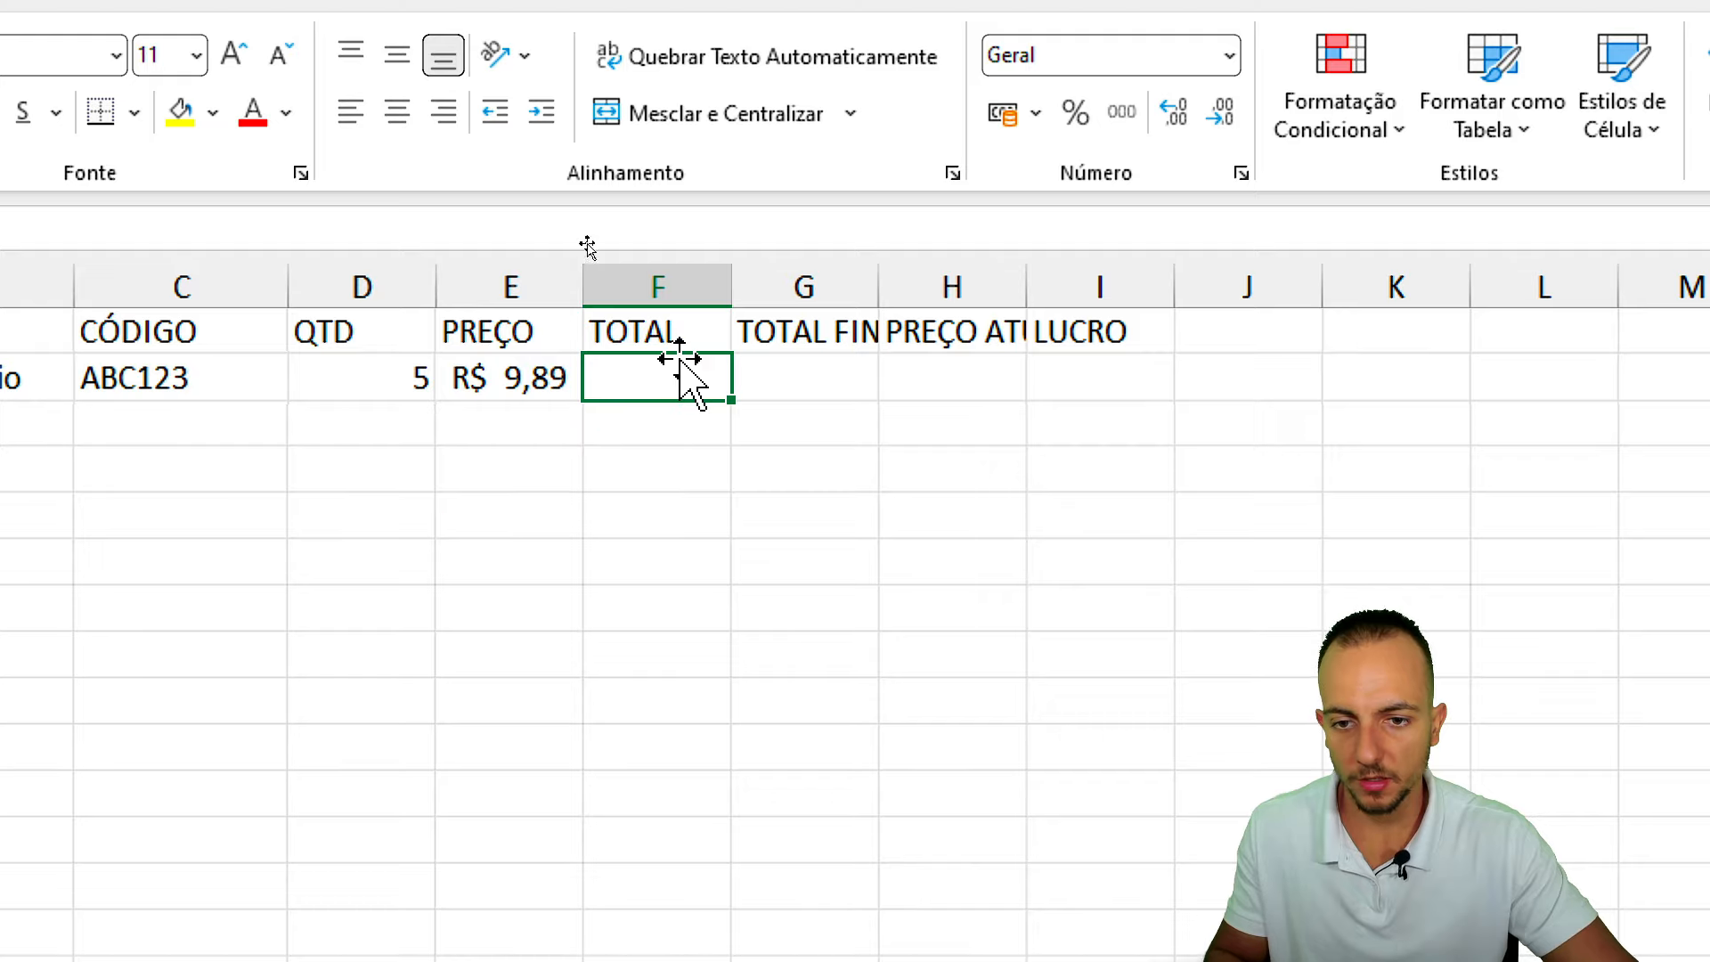
text(=)
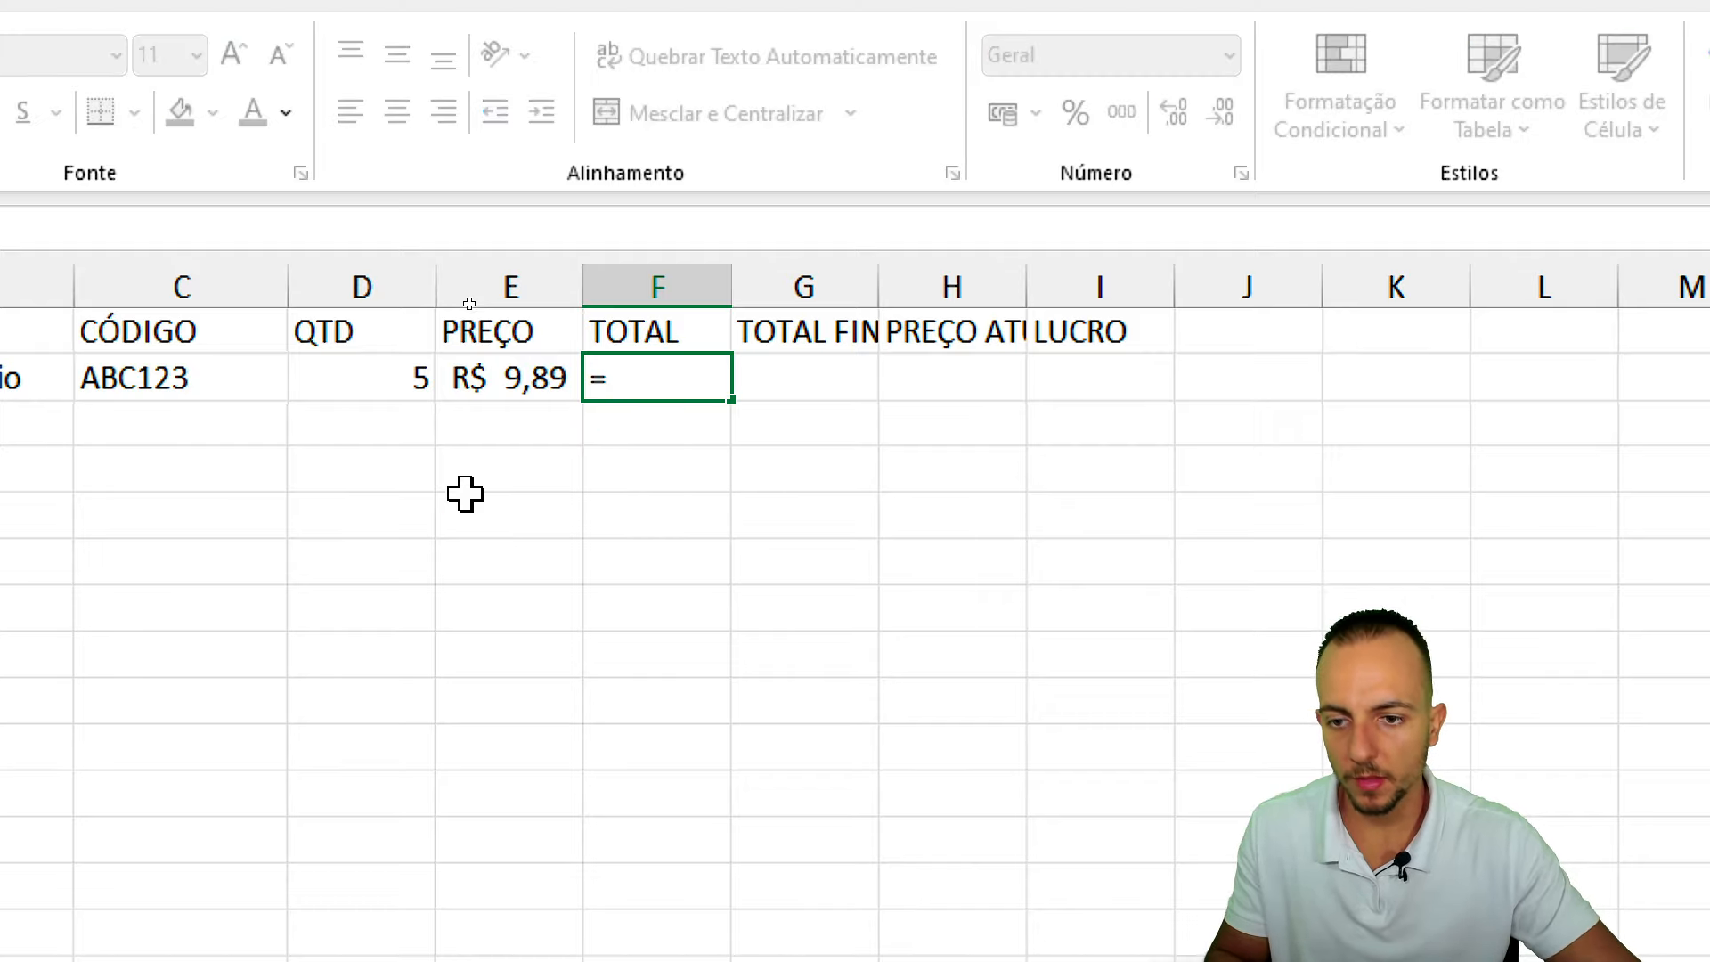
click(366, 372)
text(*)
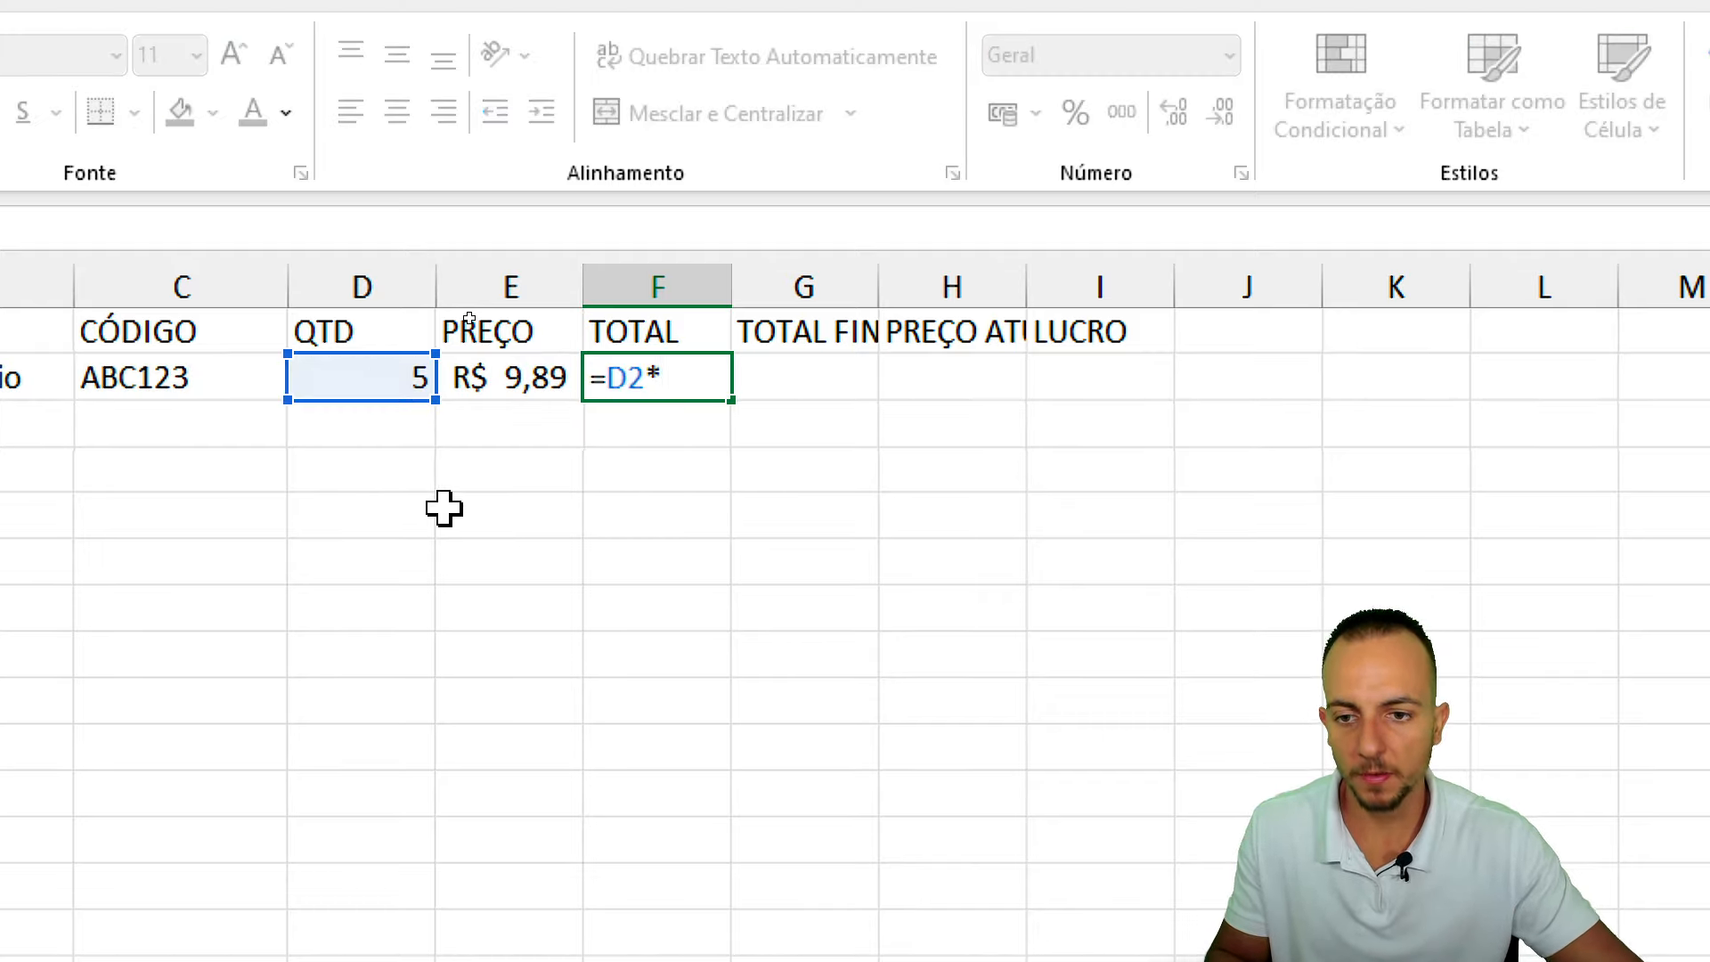
click(535, 384)
key(Return)
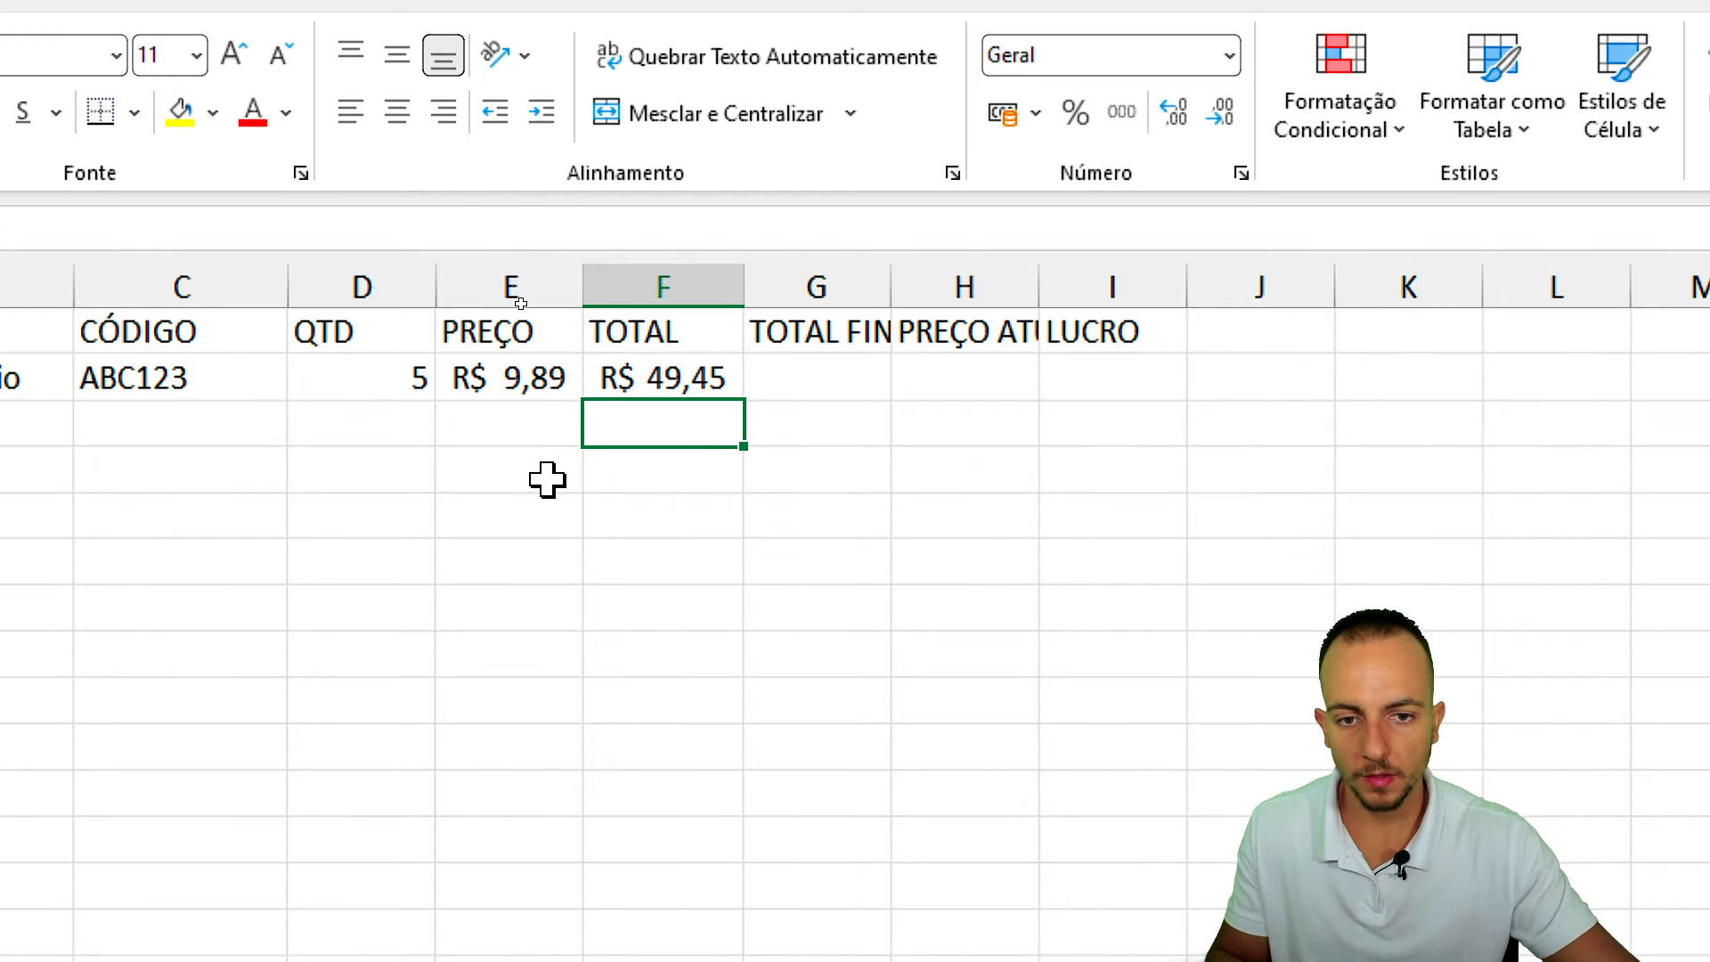
Widen column G so that the full TOTAL FINAL header fits.
click(801, 379)
drag(890, 283, 959, 283)
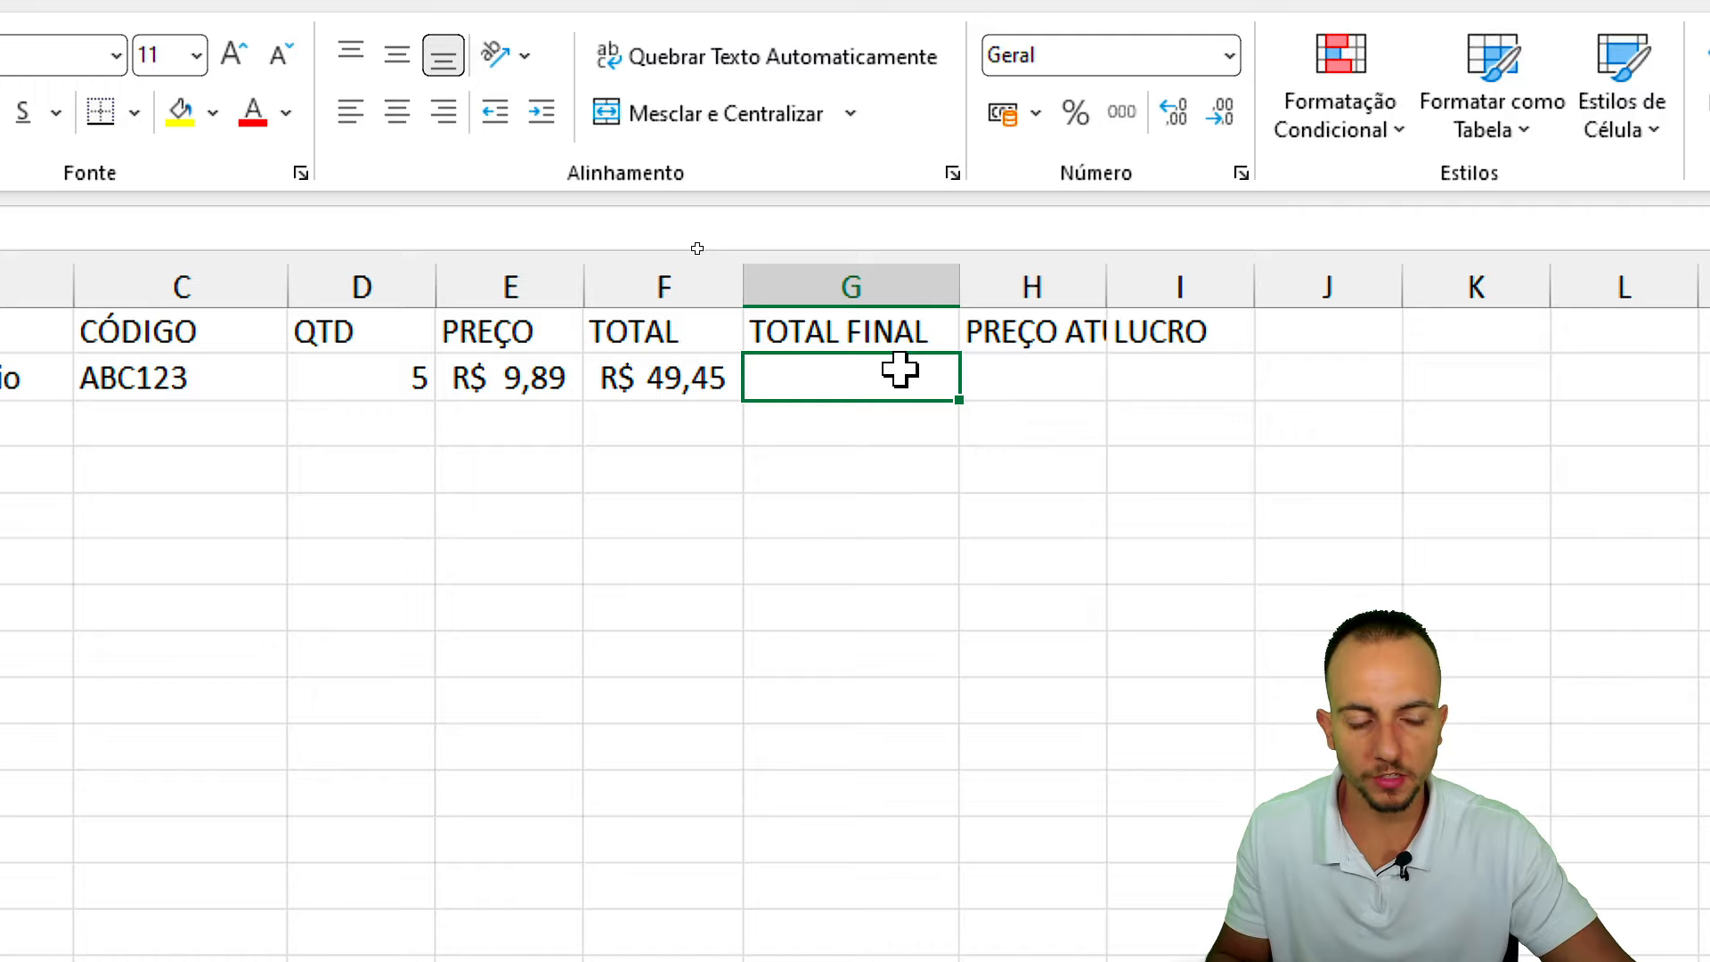
click(508, 276)
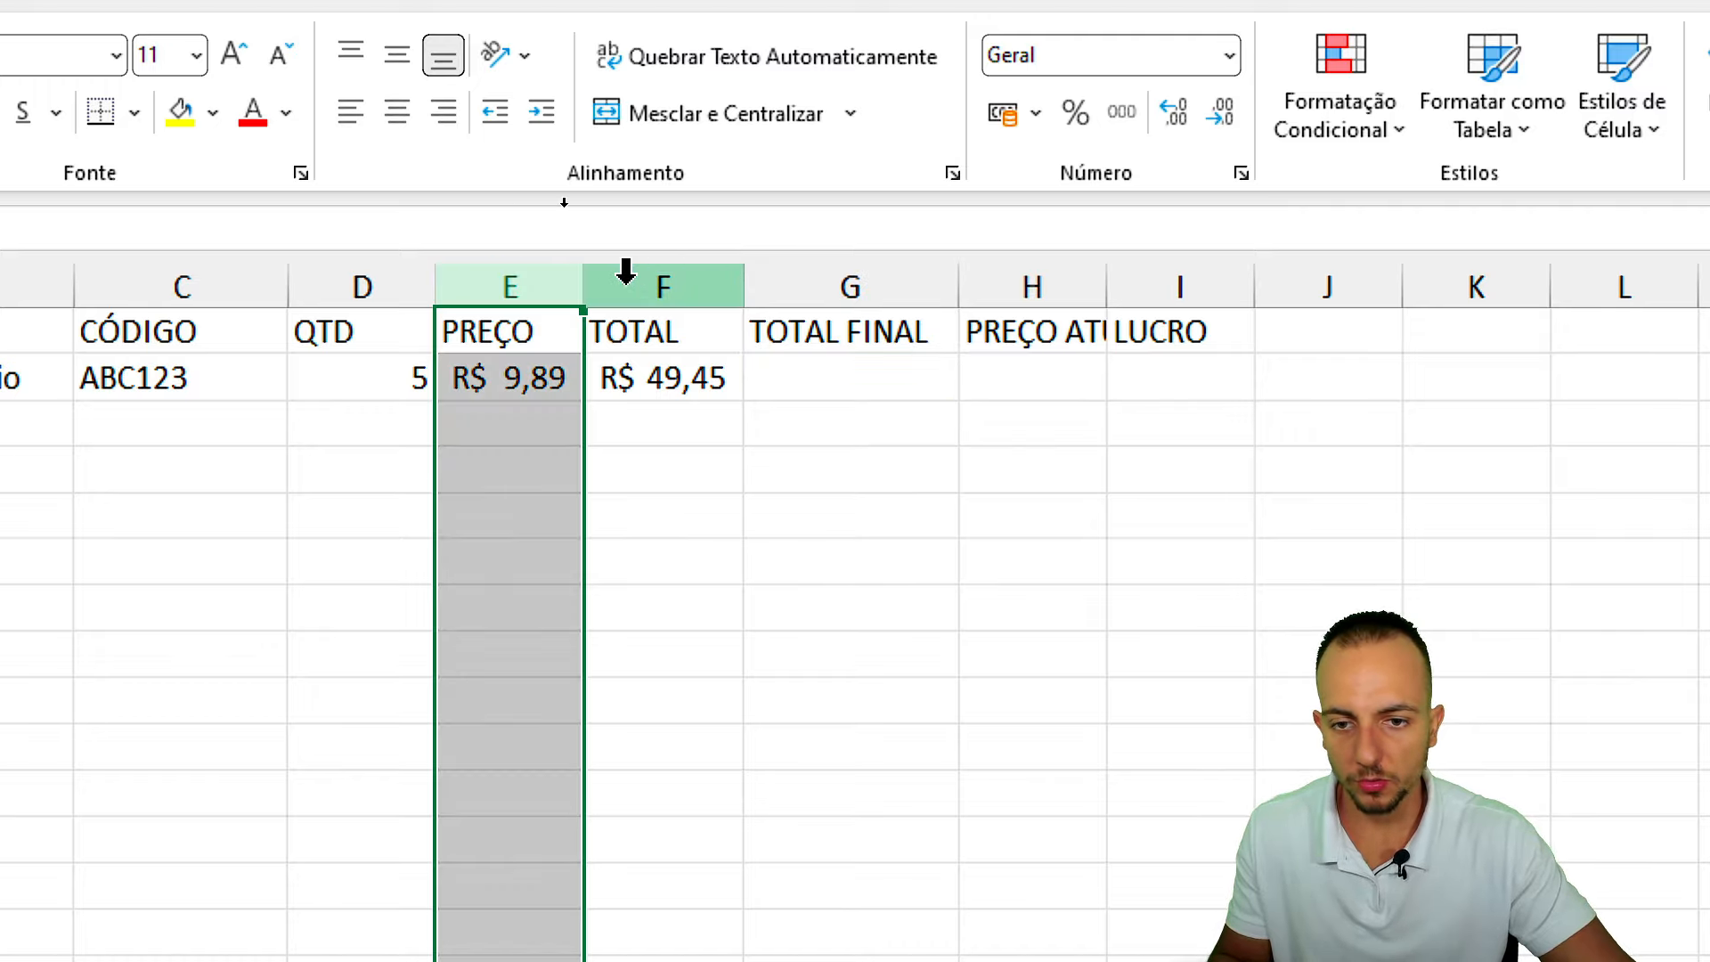
click(660, 278)
Insert two blank columns between TOTAL and TOTAL FINAL.
click(821, 283)
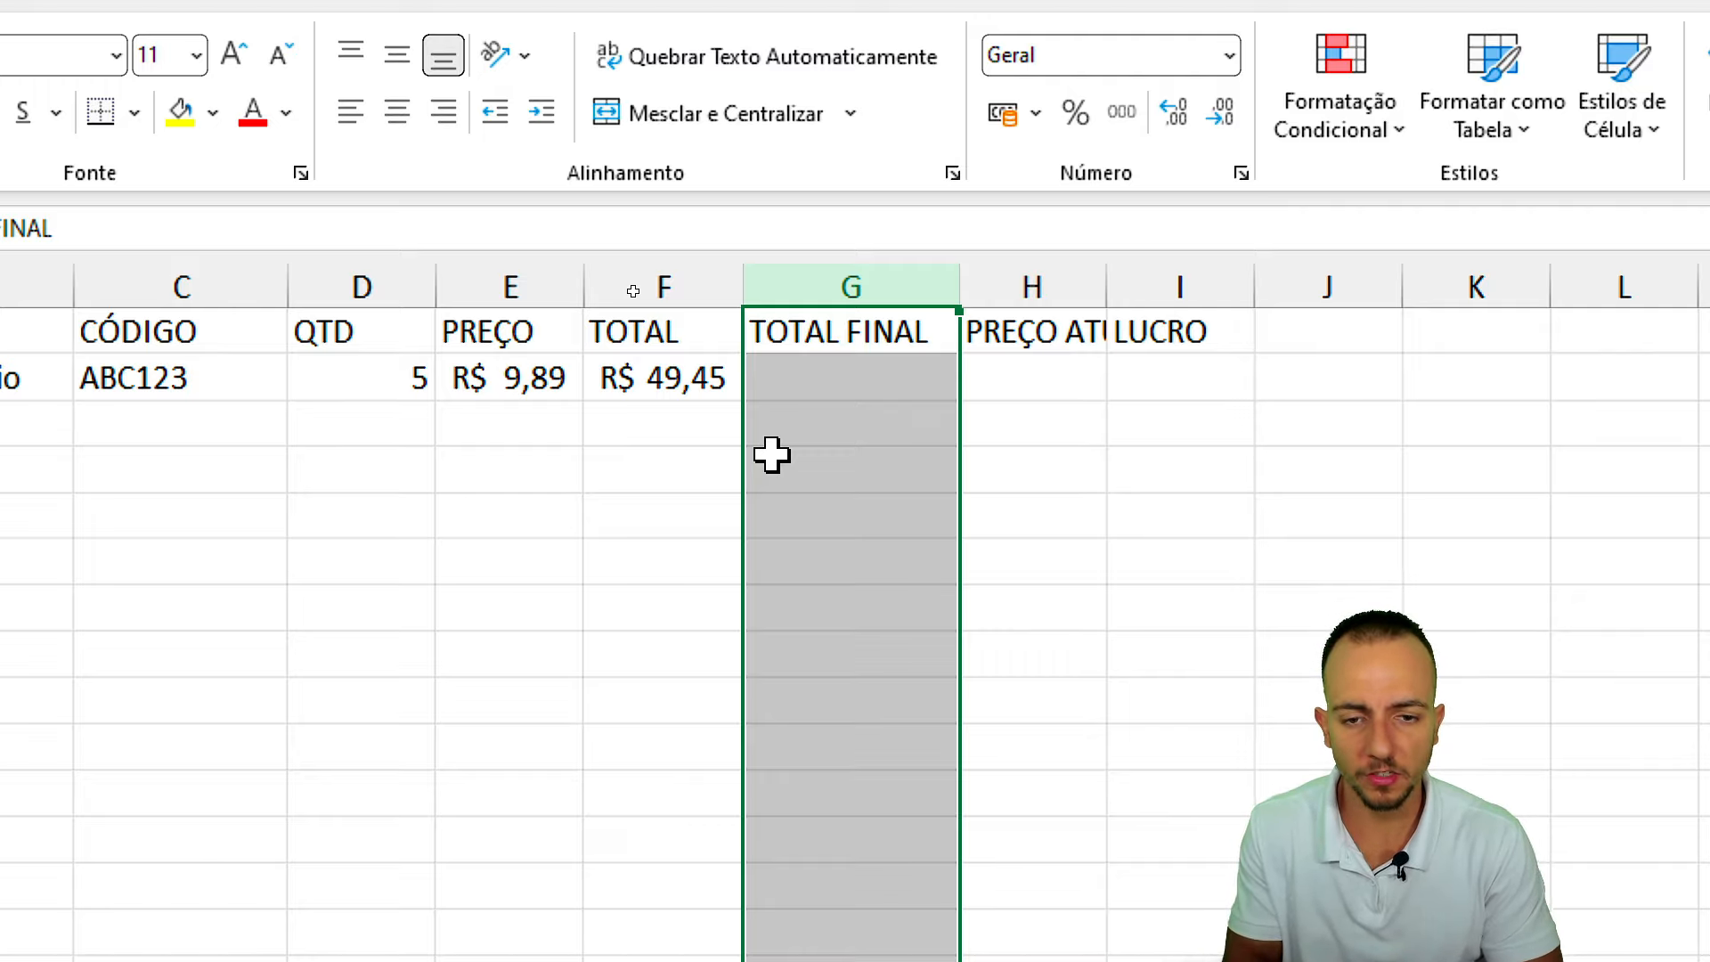
right_click(815, 269)
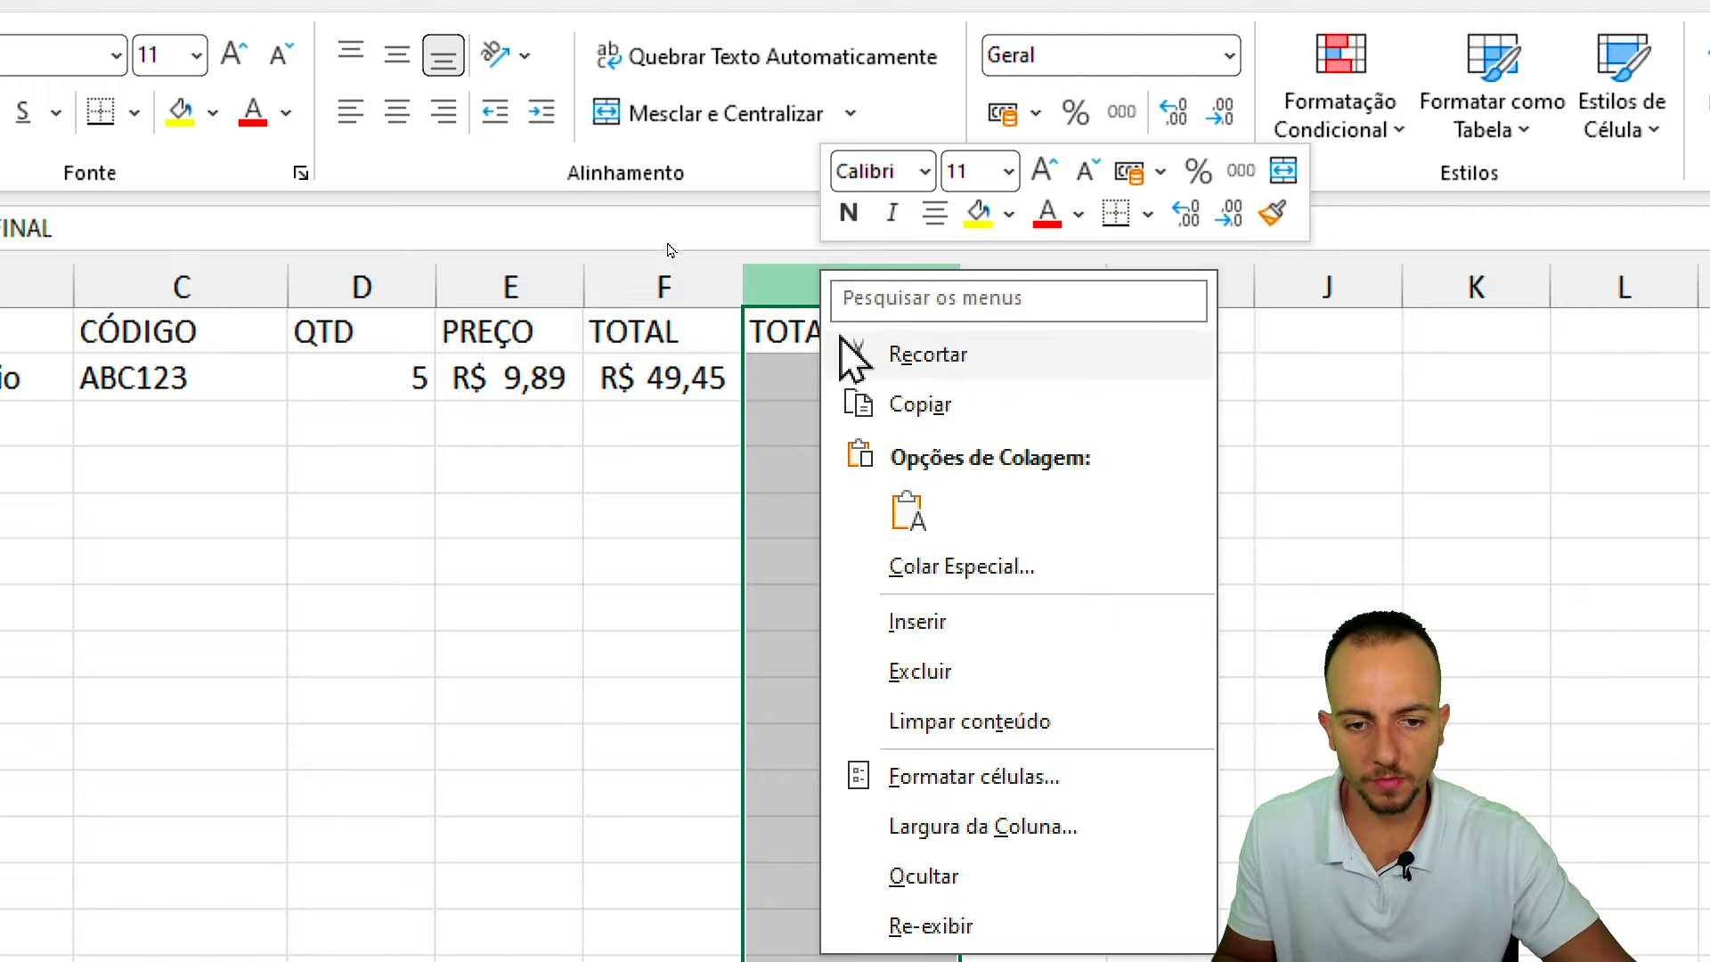
click(944, 622)
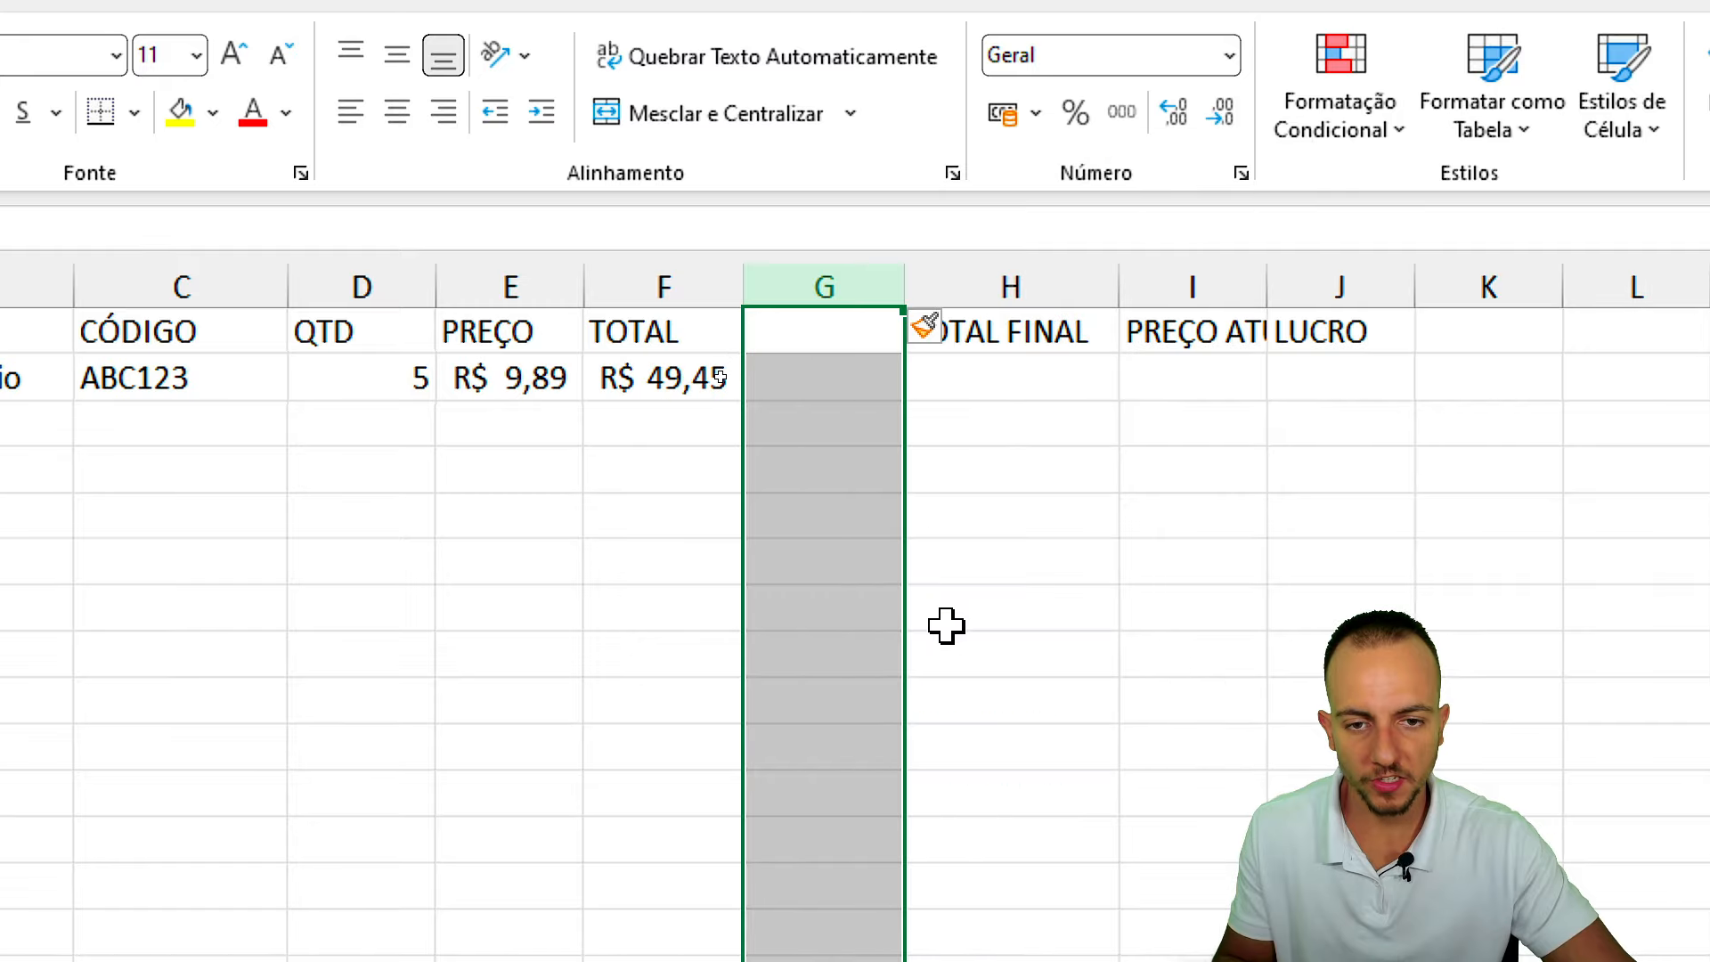
right_click(847, 290)
click(916, 642)
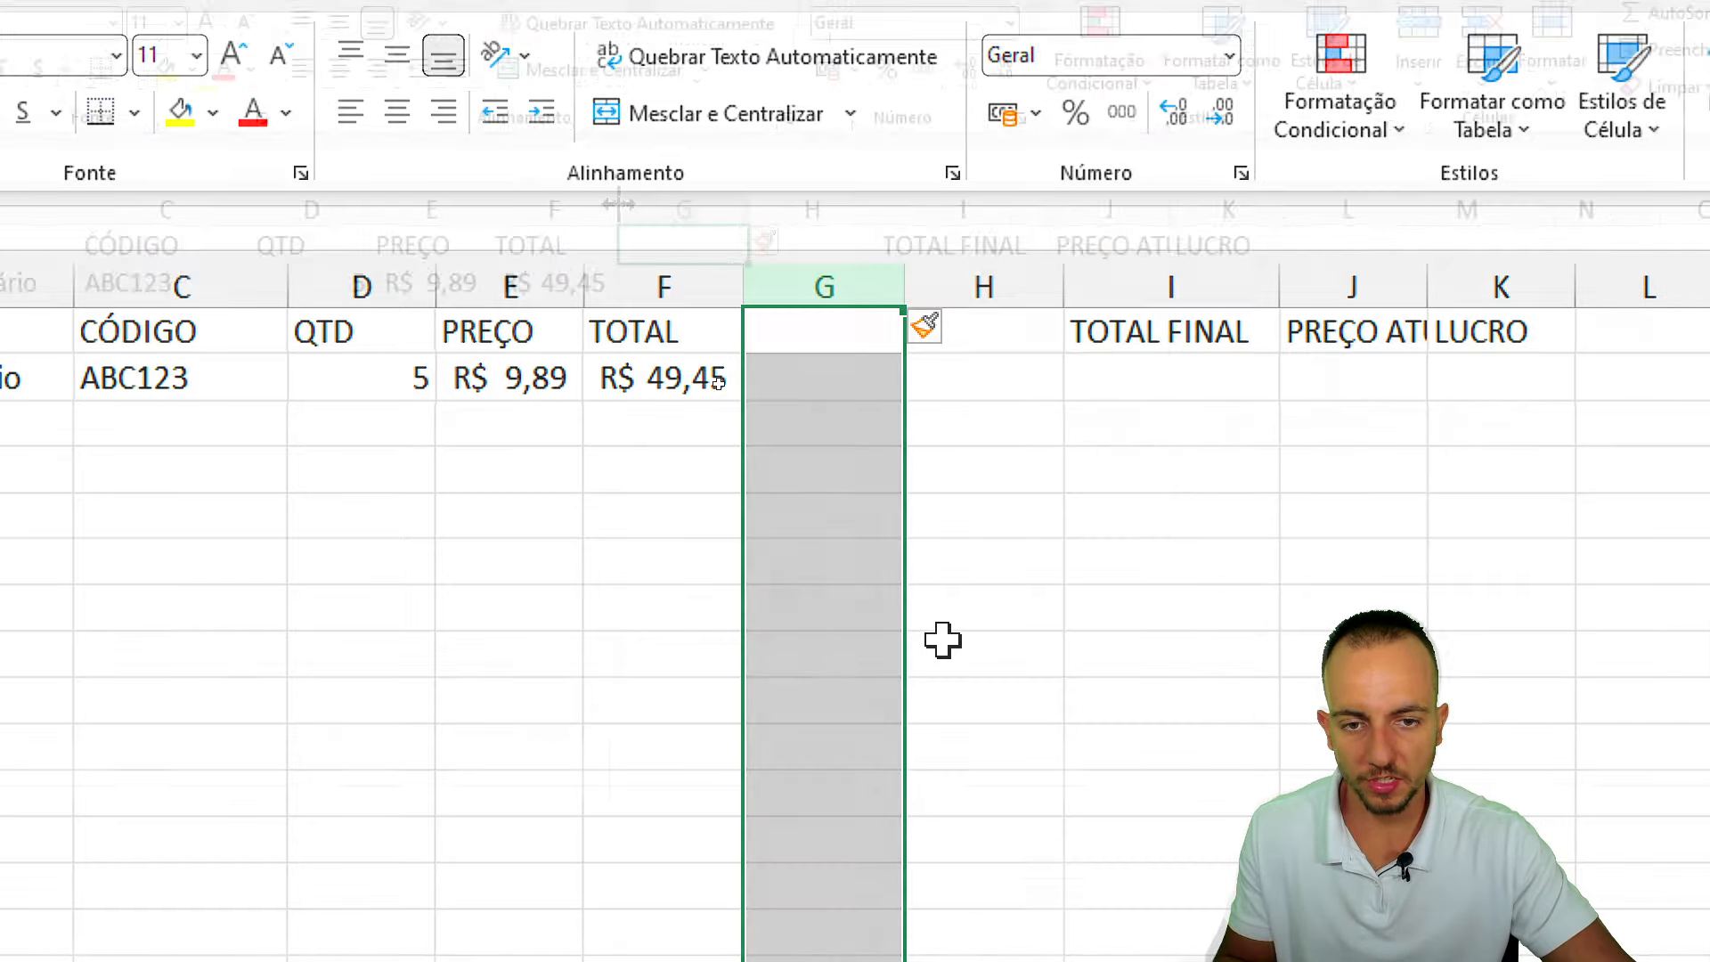
Enter the header E/S in G1 for the first blank column after TOTAL.
click(721, 260)
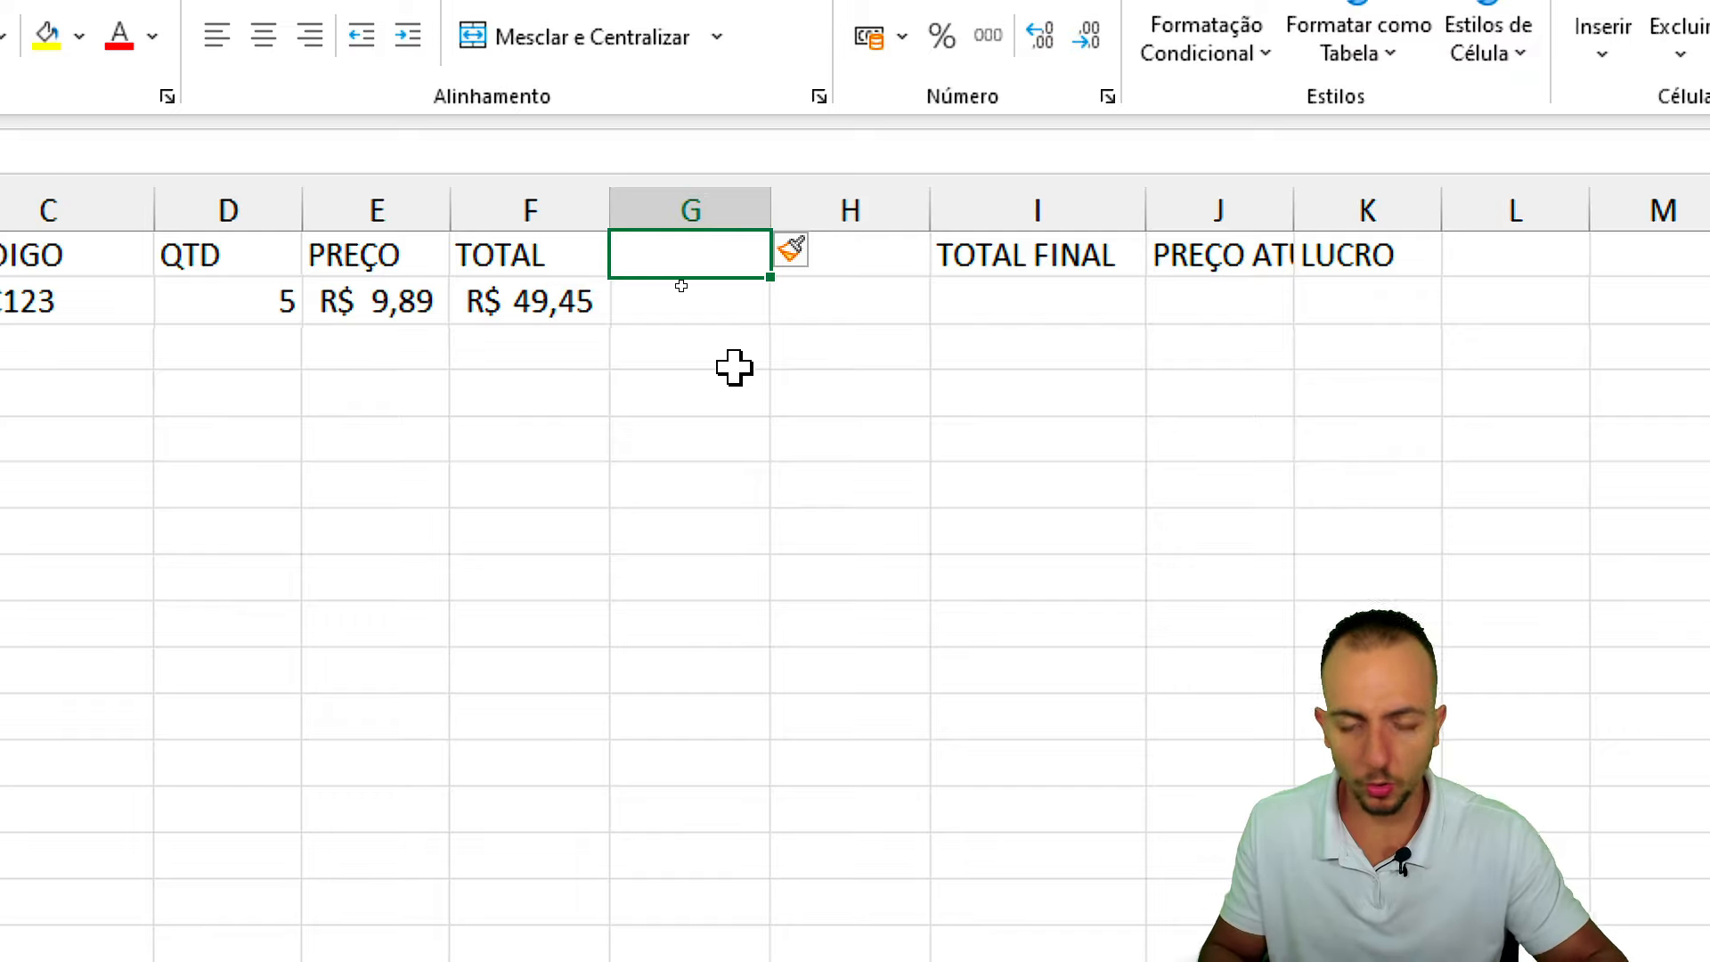
text(E/S)
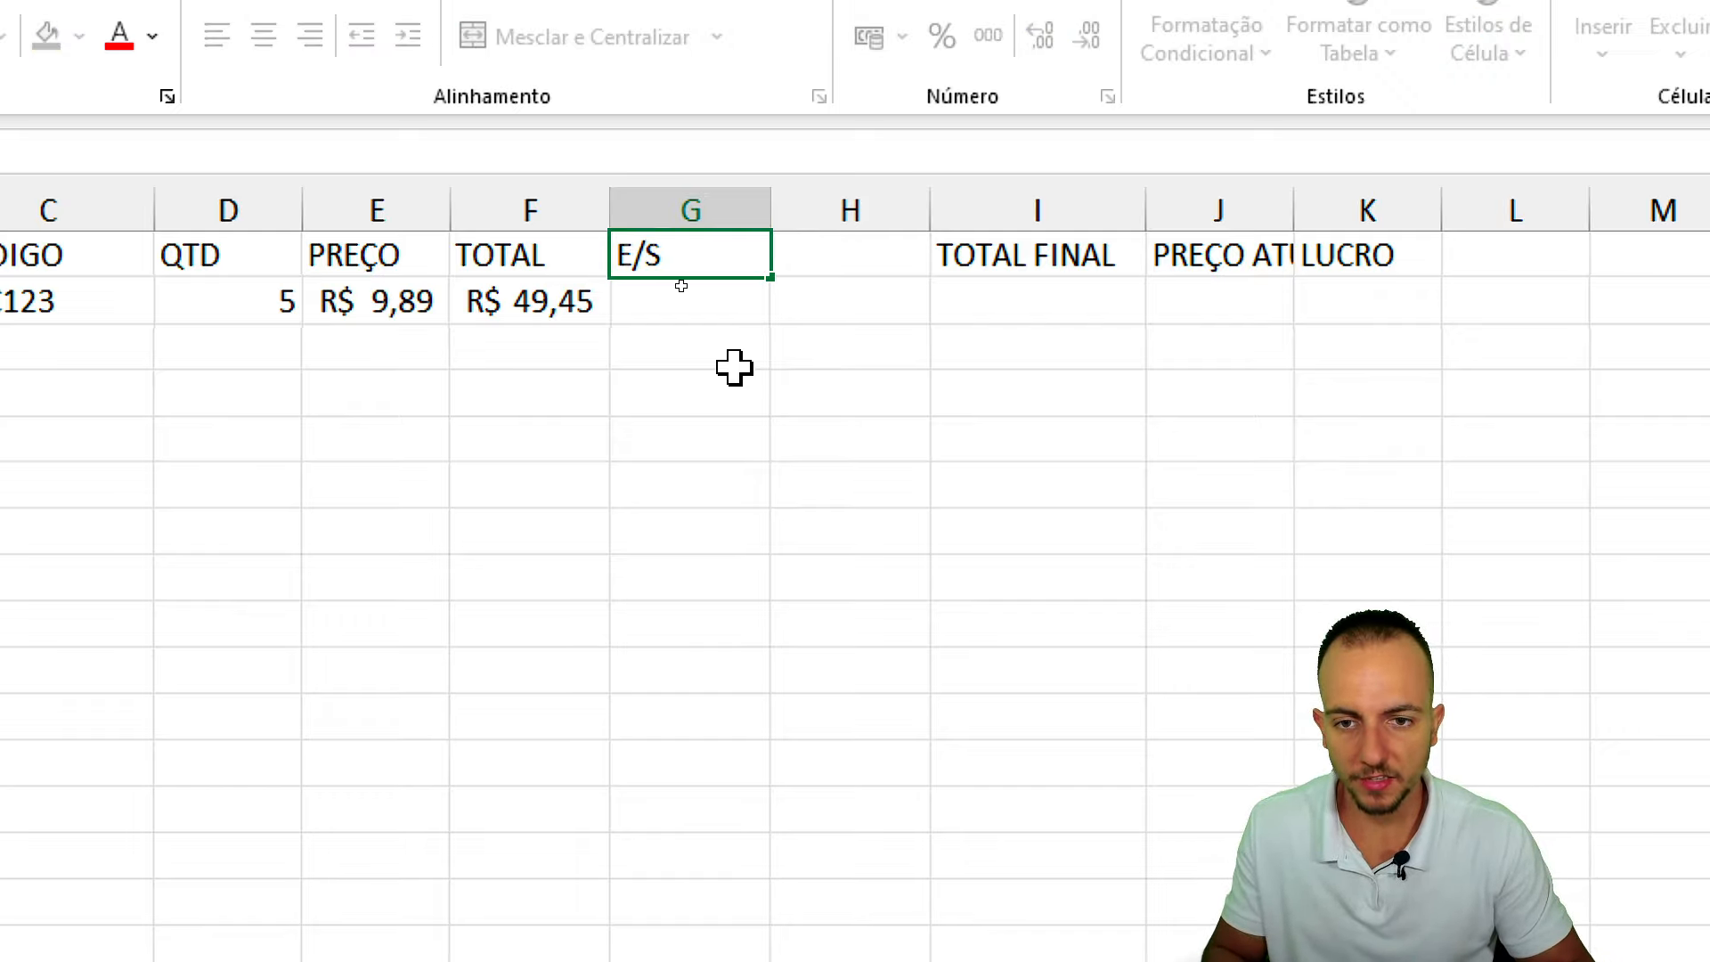
key(Return)
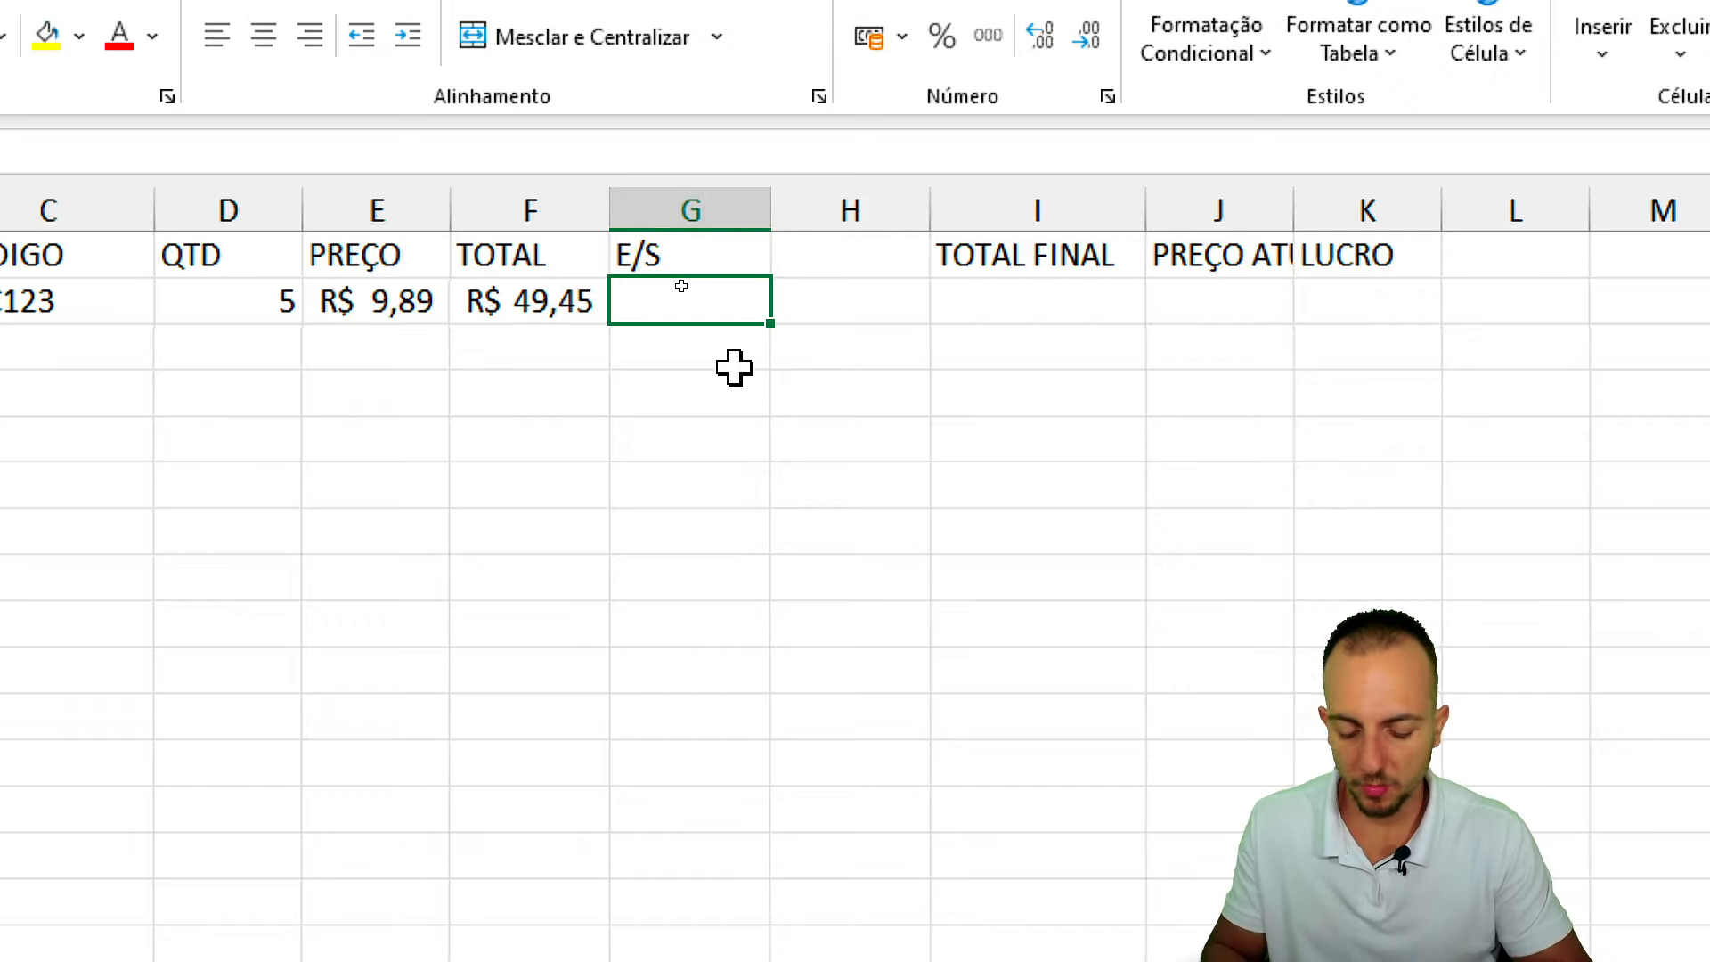
text(ENTRADA)
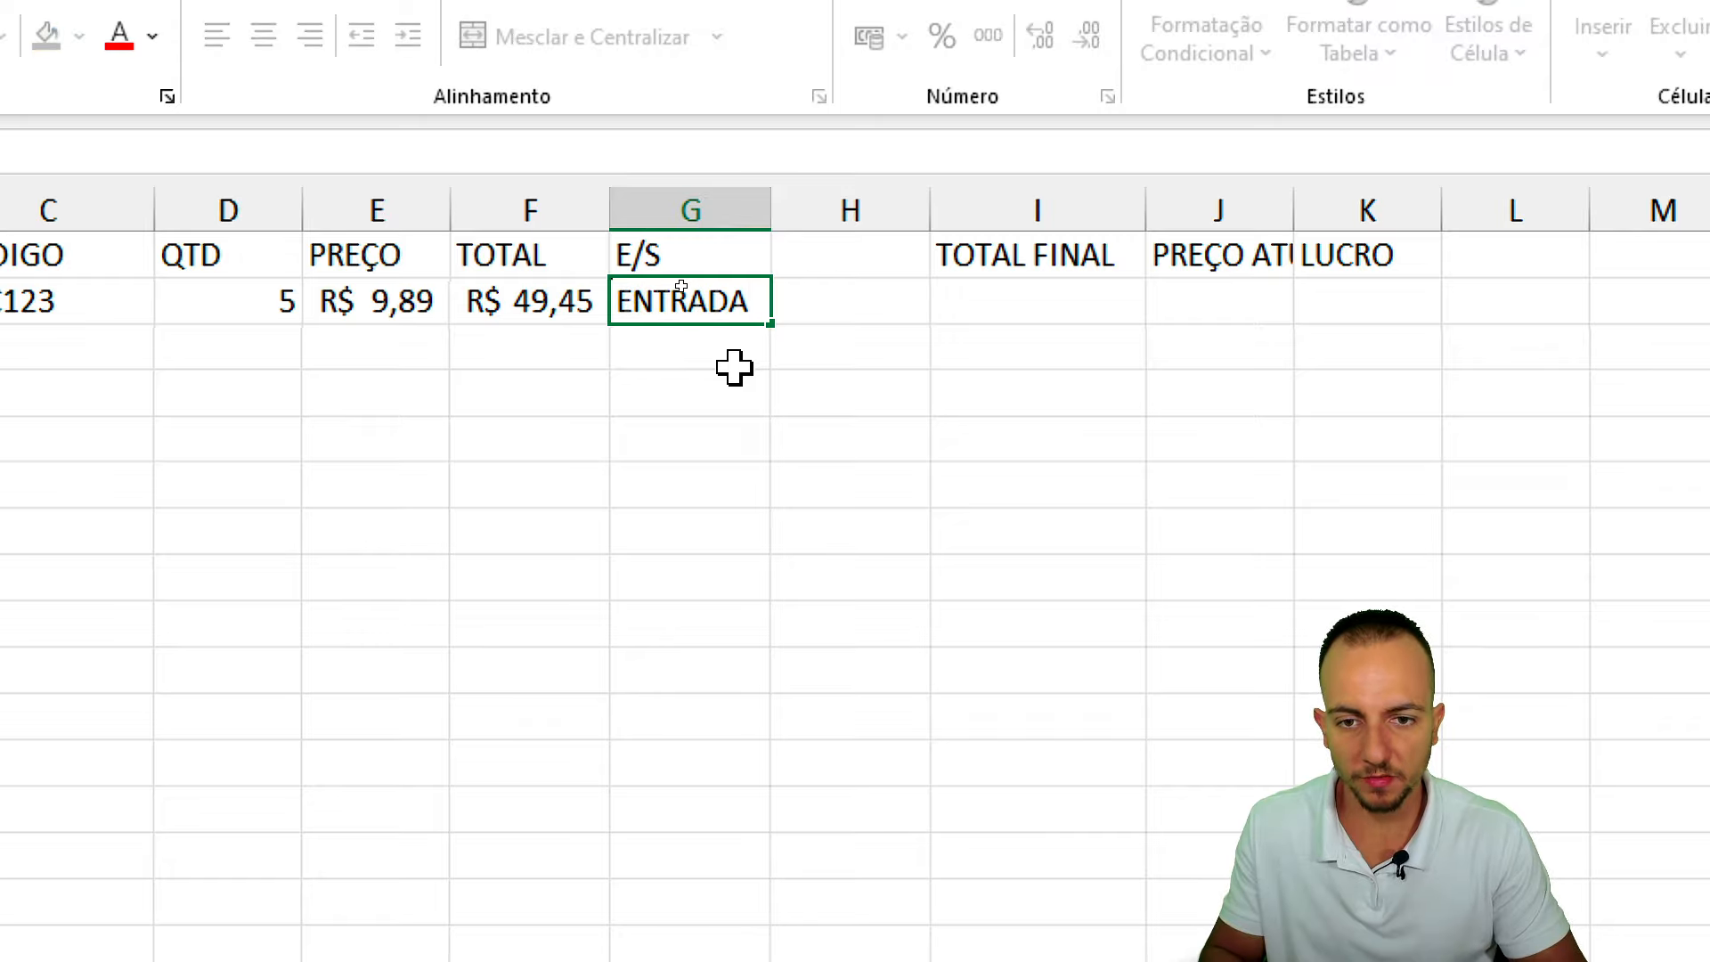
key(Escape)
text(SAÍDA)
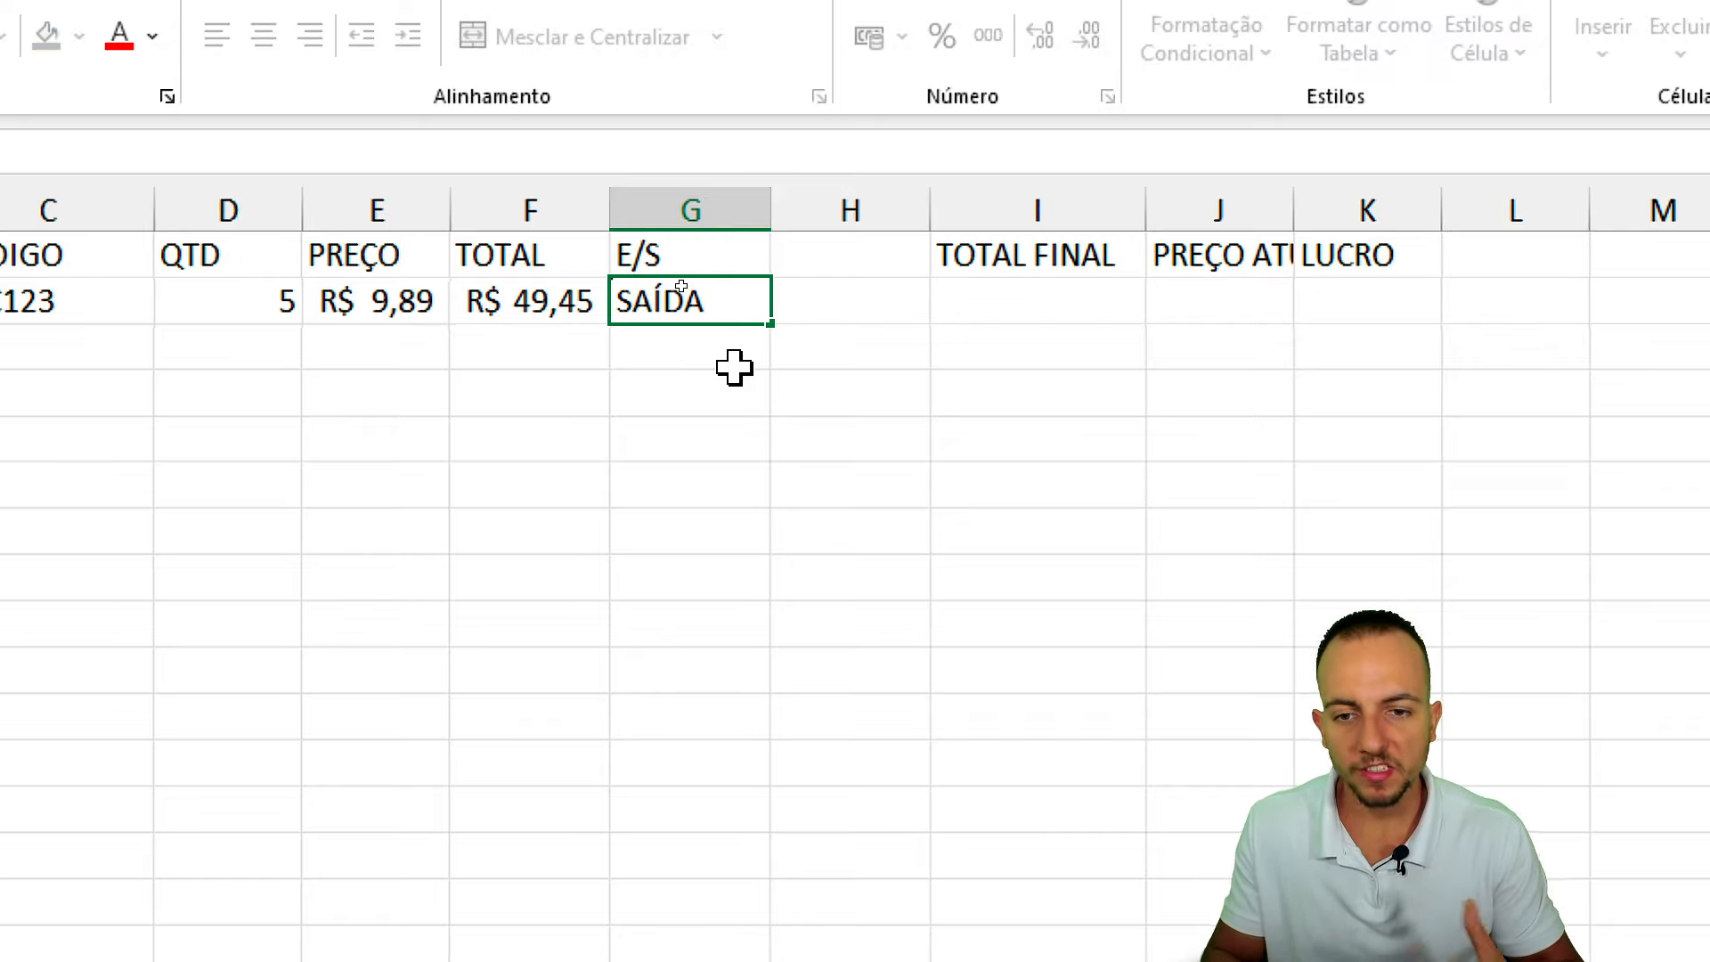
key(Escape)
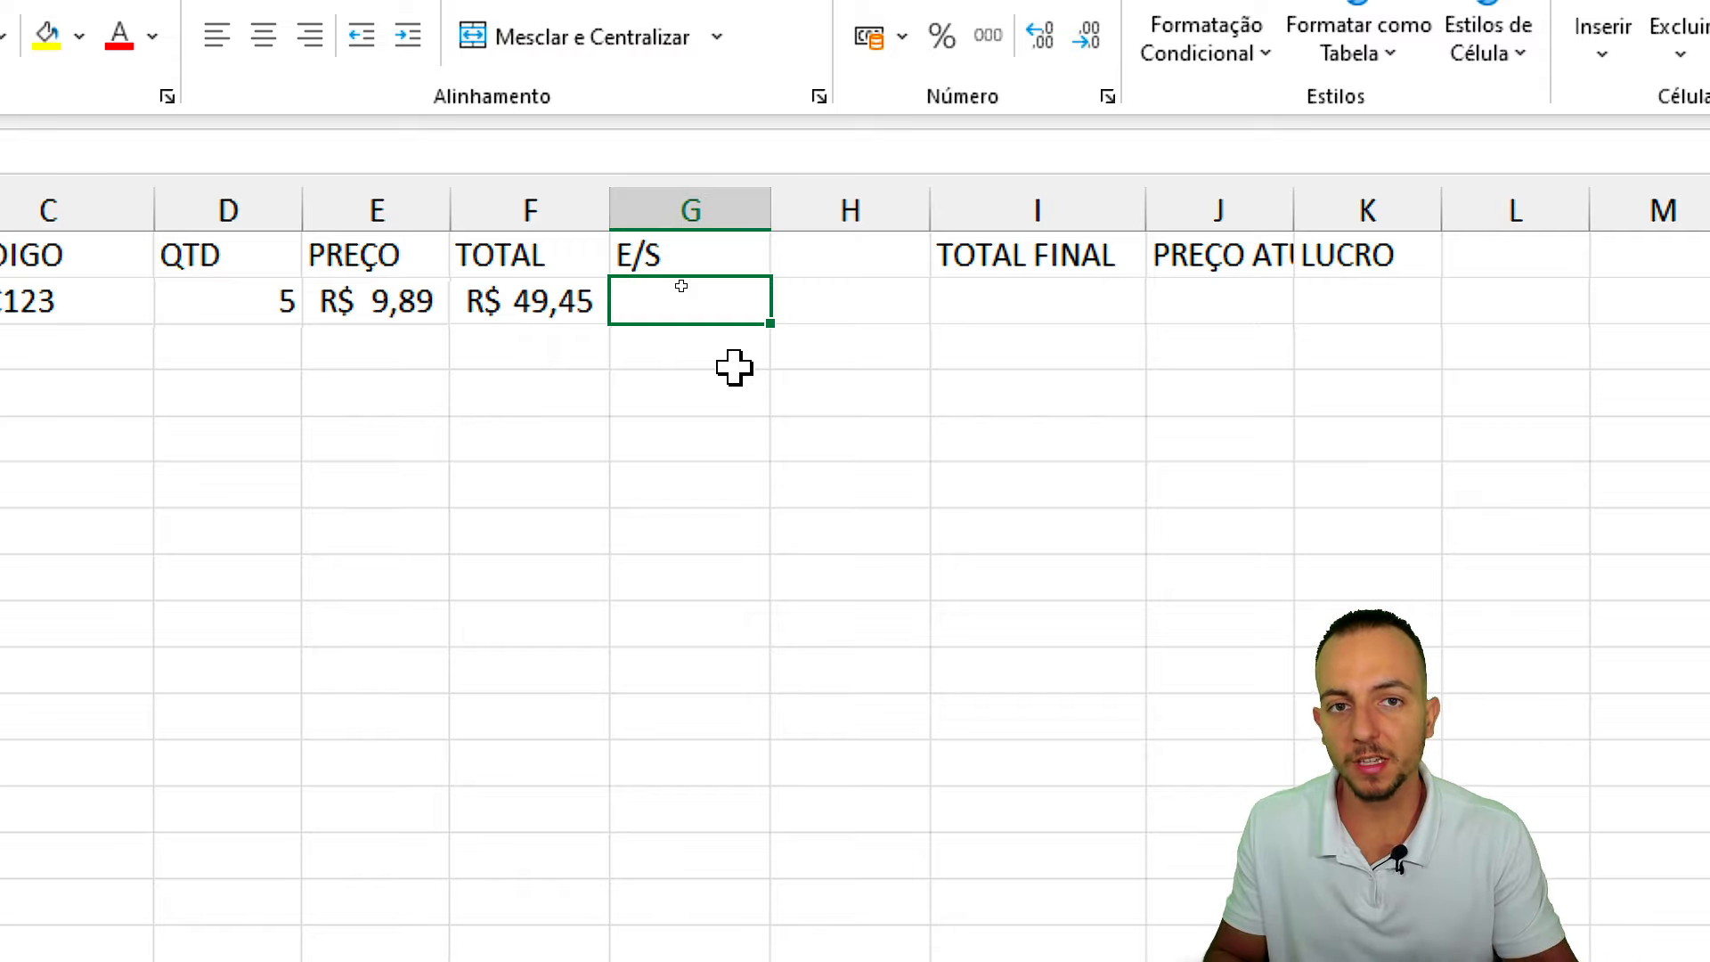
text(VENDA)
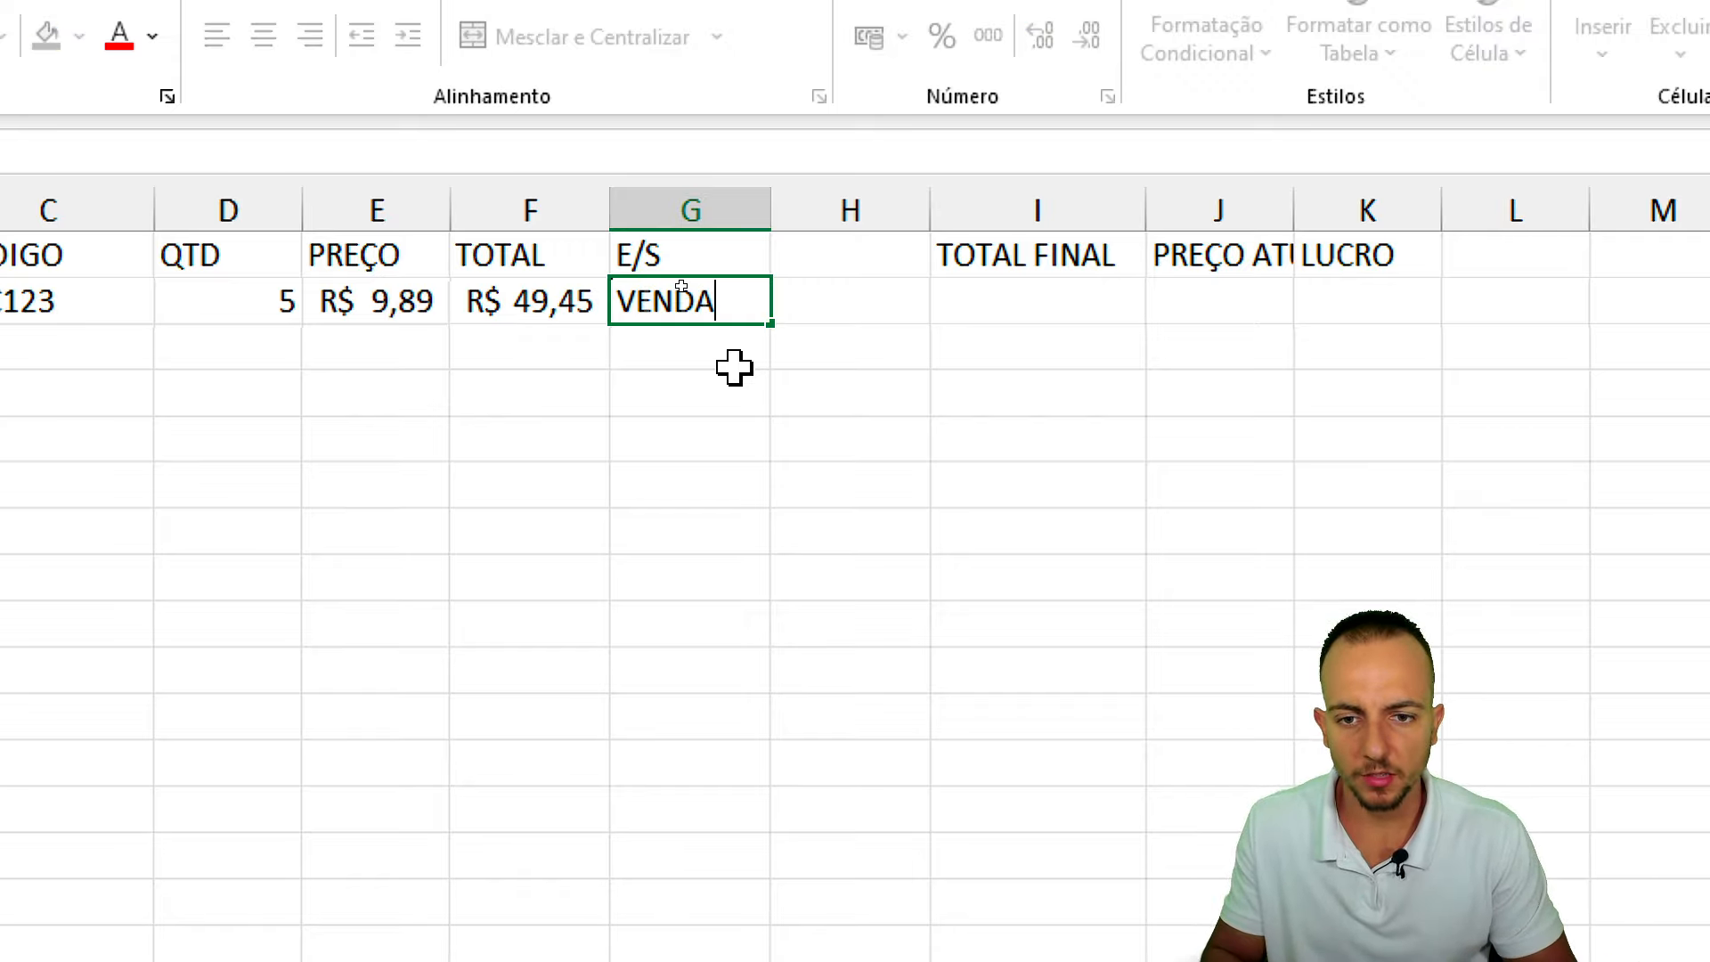
key(Escape)
text(ENTRA)
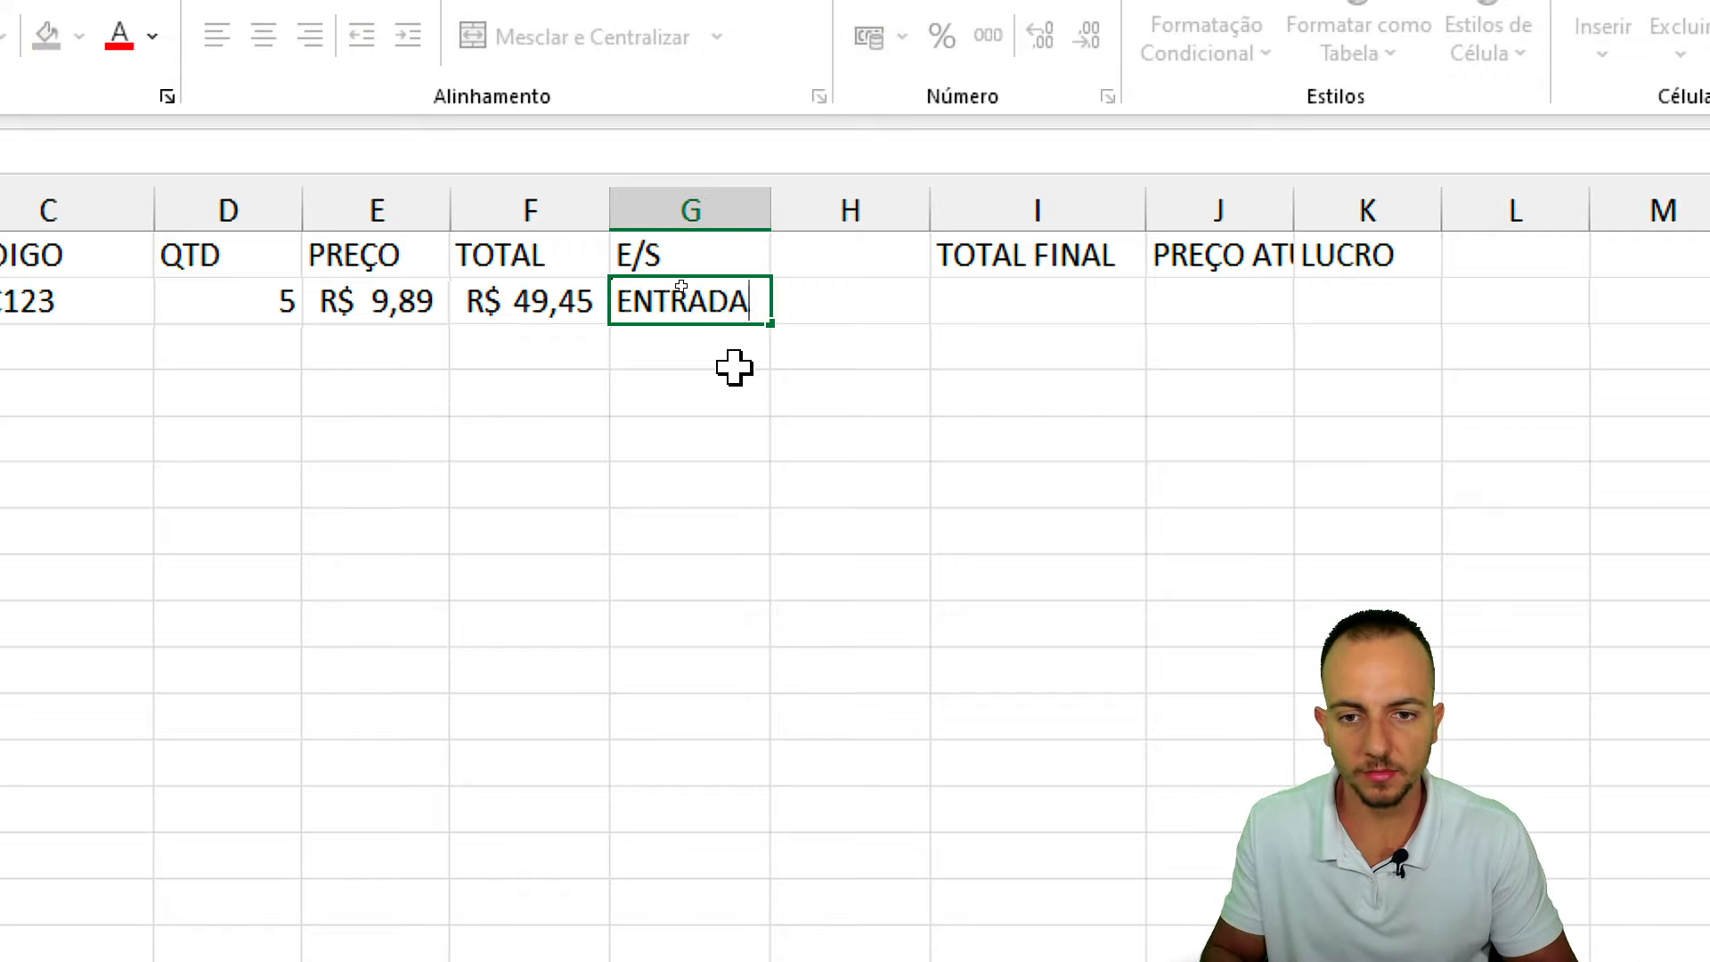
key(Escape)
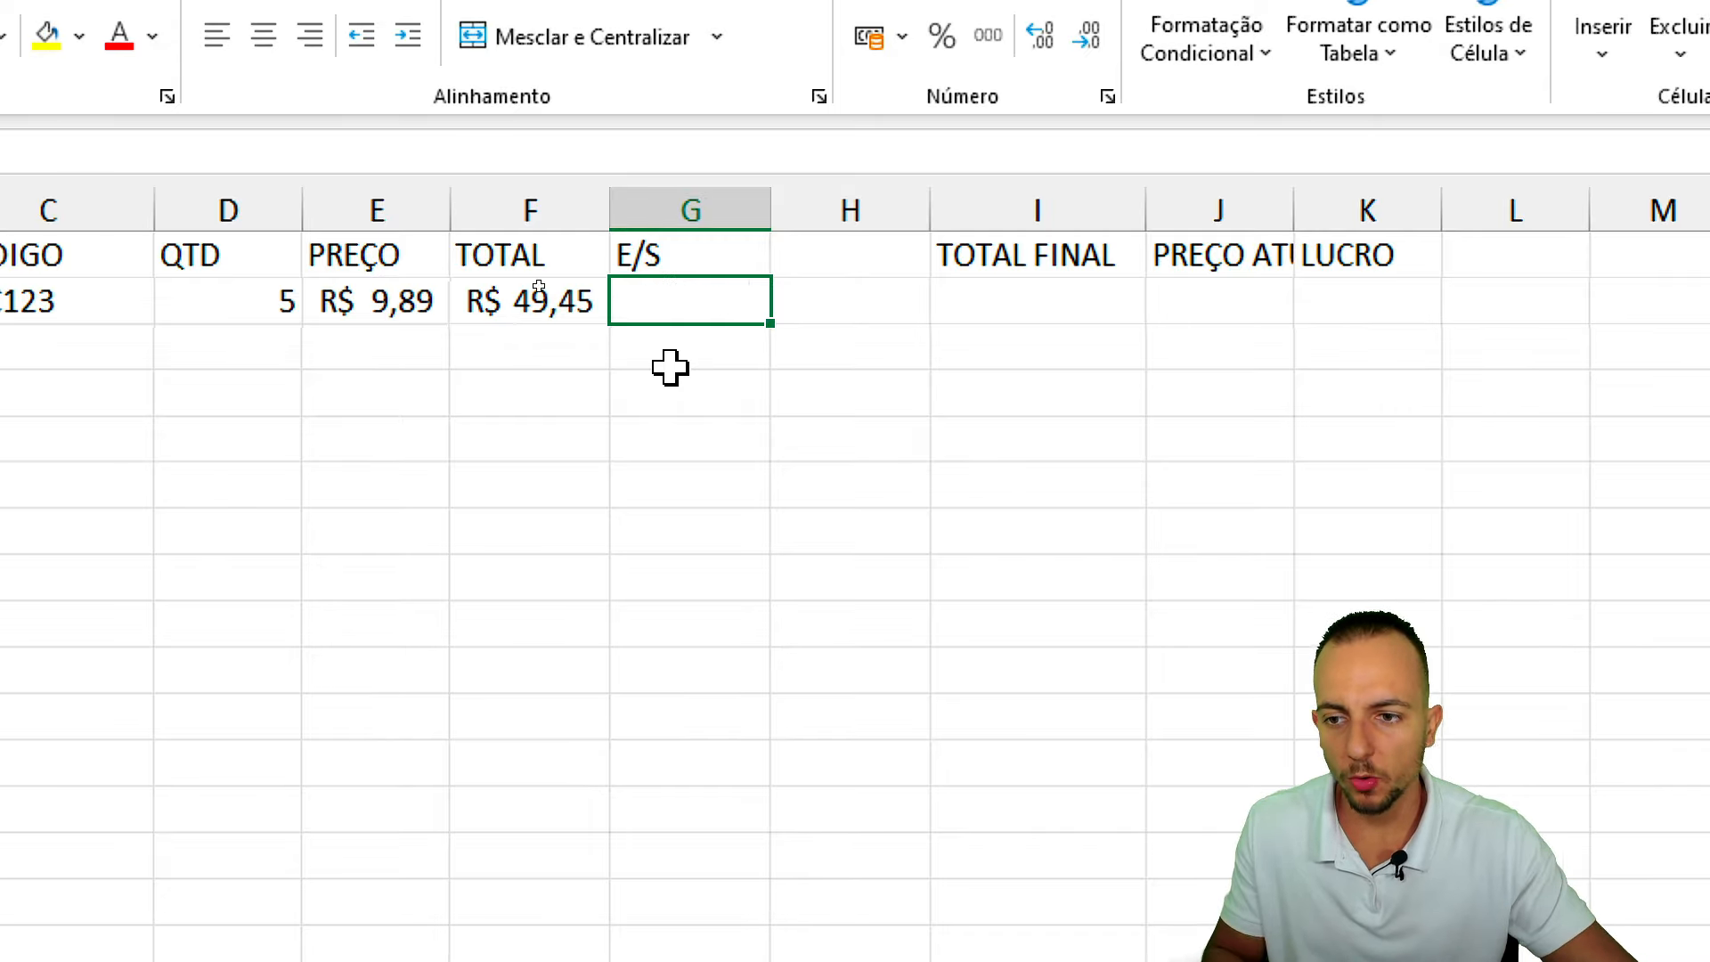
Try Dividendo as the type in B2 with ENTRADA in G2, and restore the type to Fundo Imobiliário.
click(271, 301)
click(356, 305)
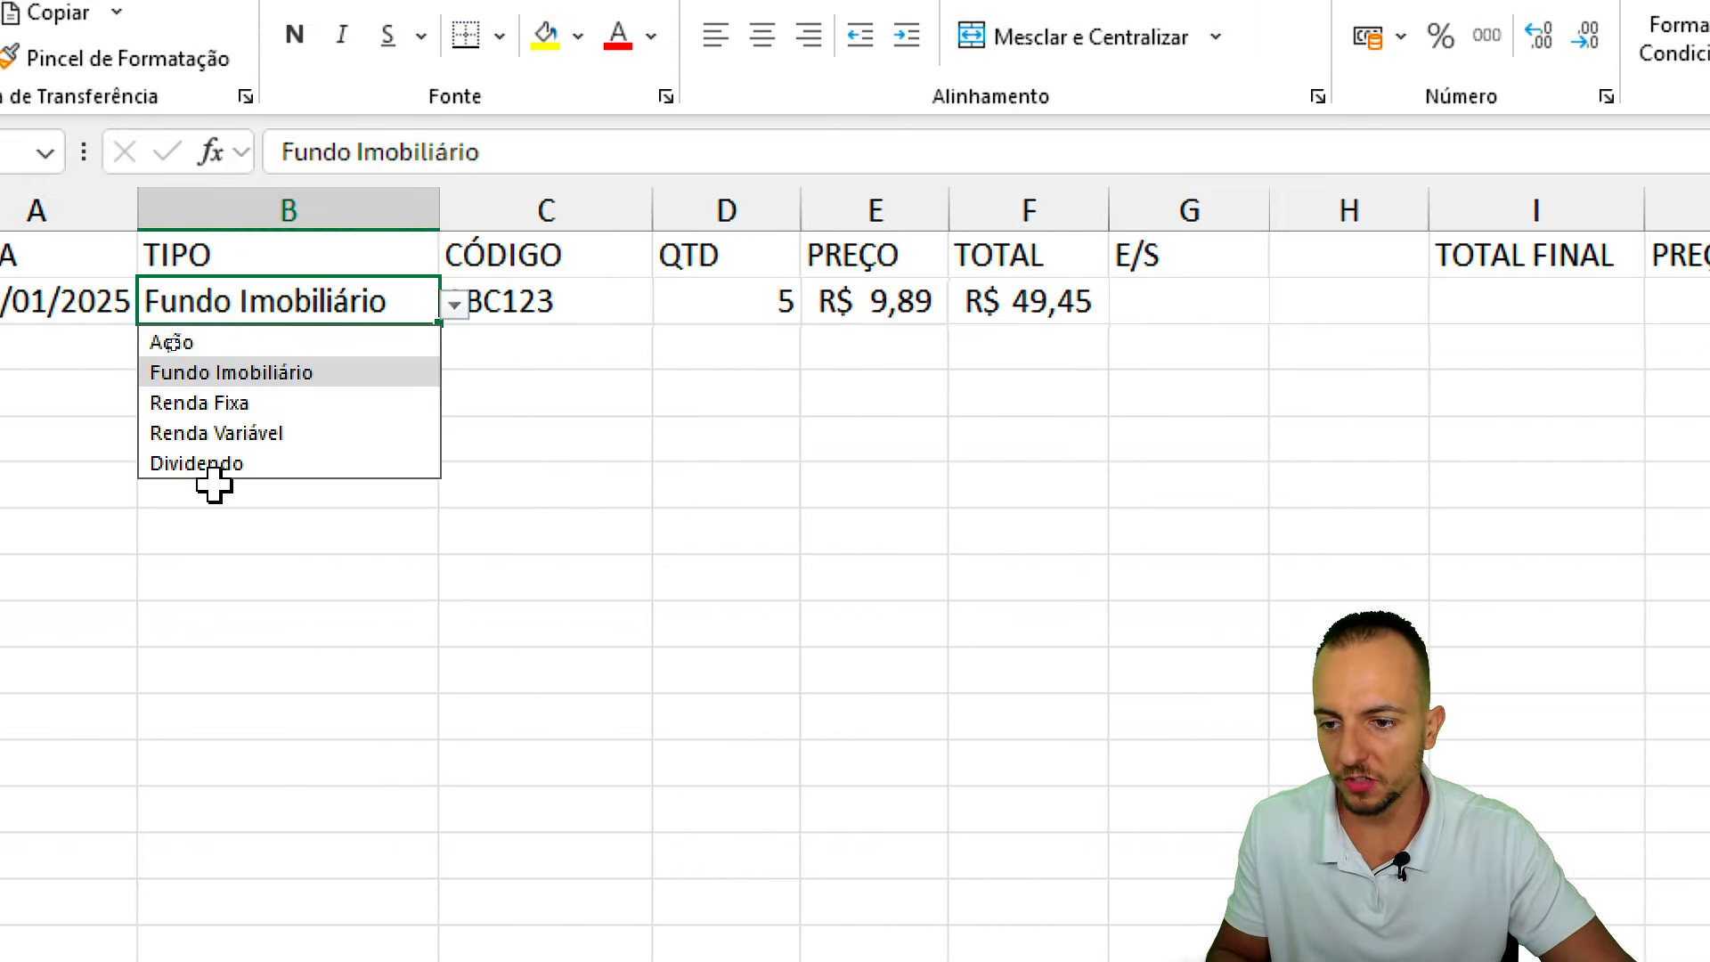
click(179, 463)
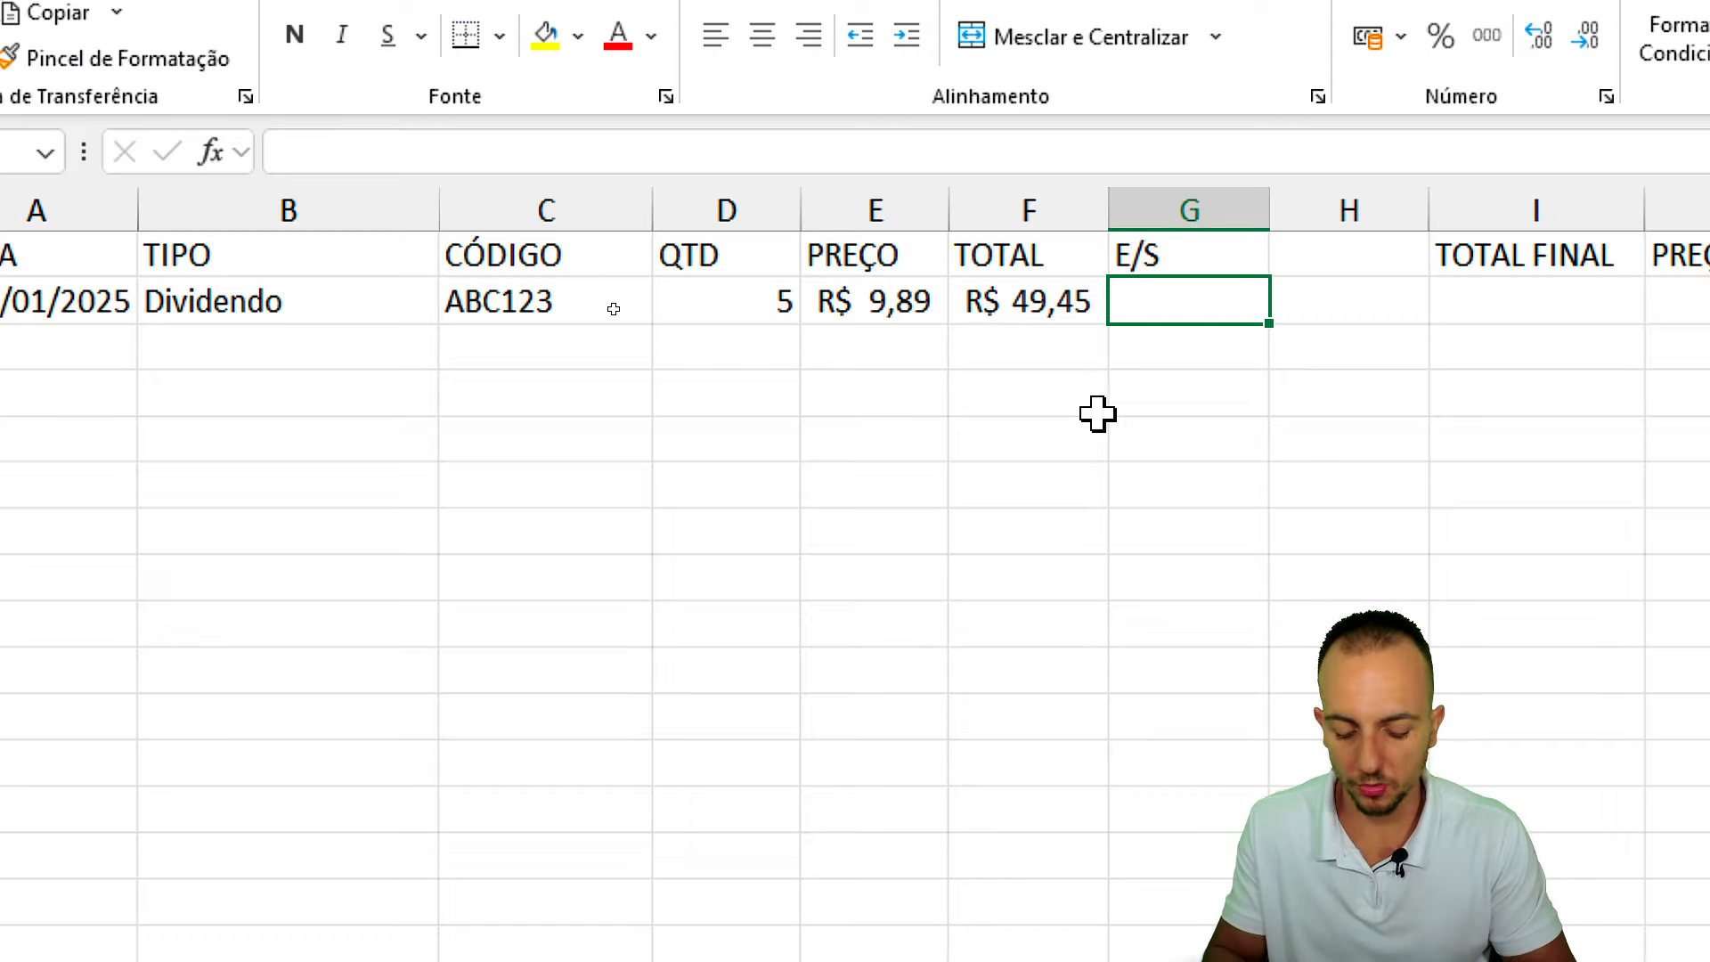
text(ENTRADA)
key(Escape)
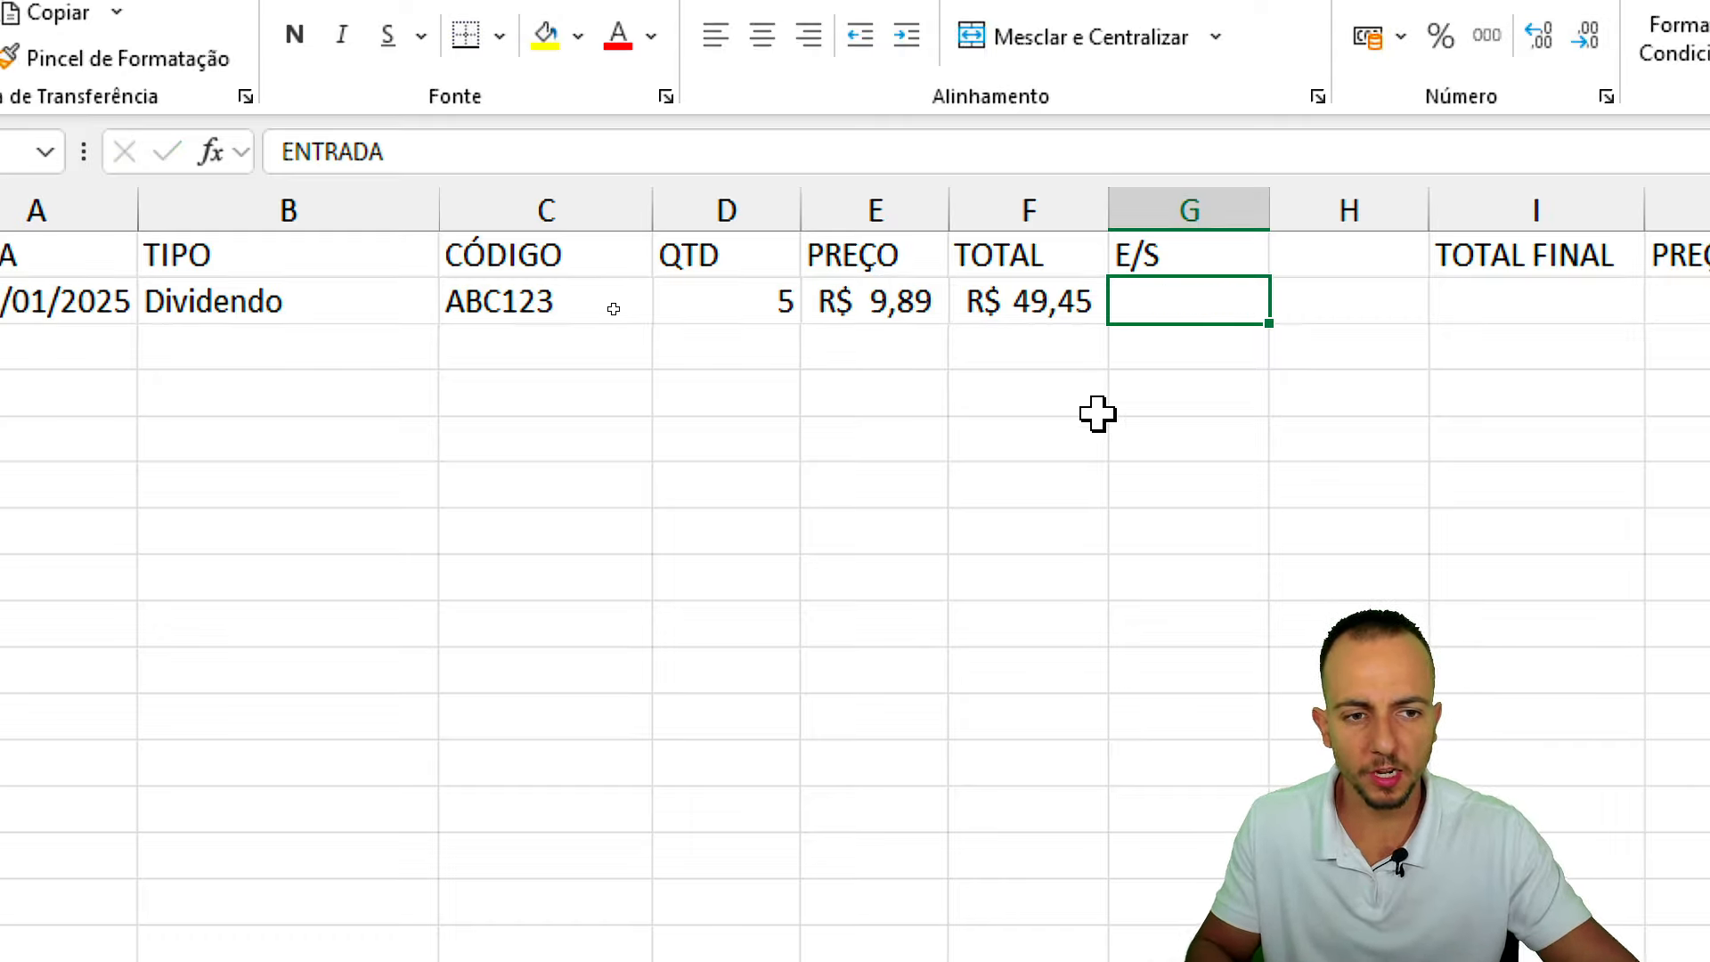
click(355, 322)
click(456, 305)
click(439, 332)
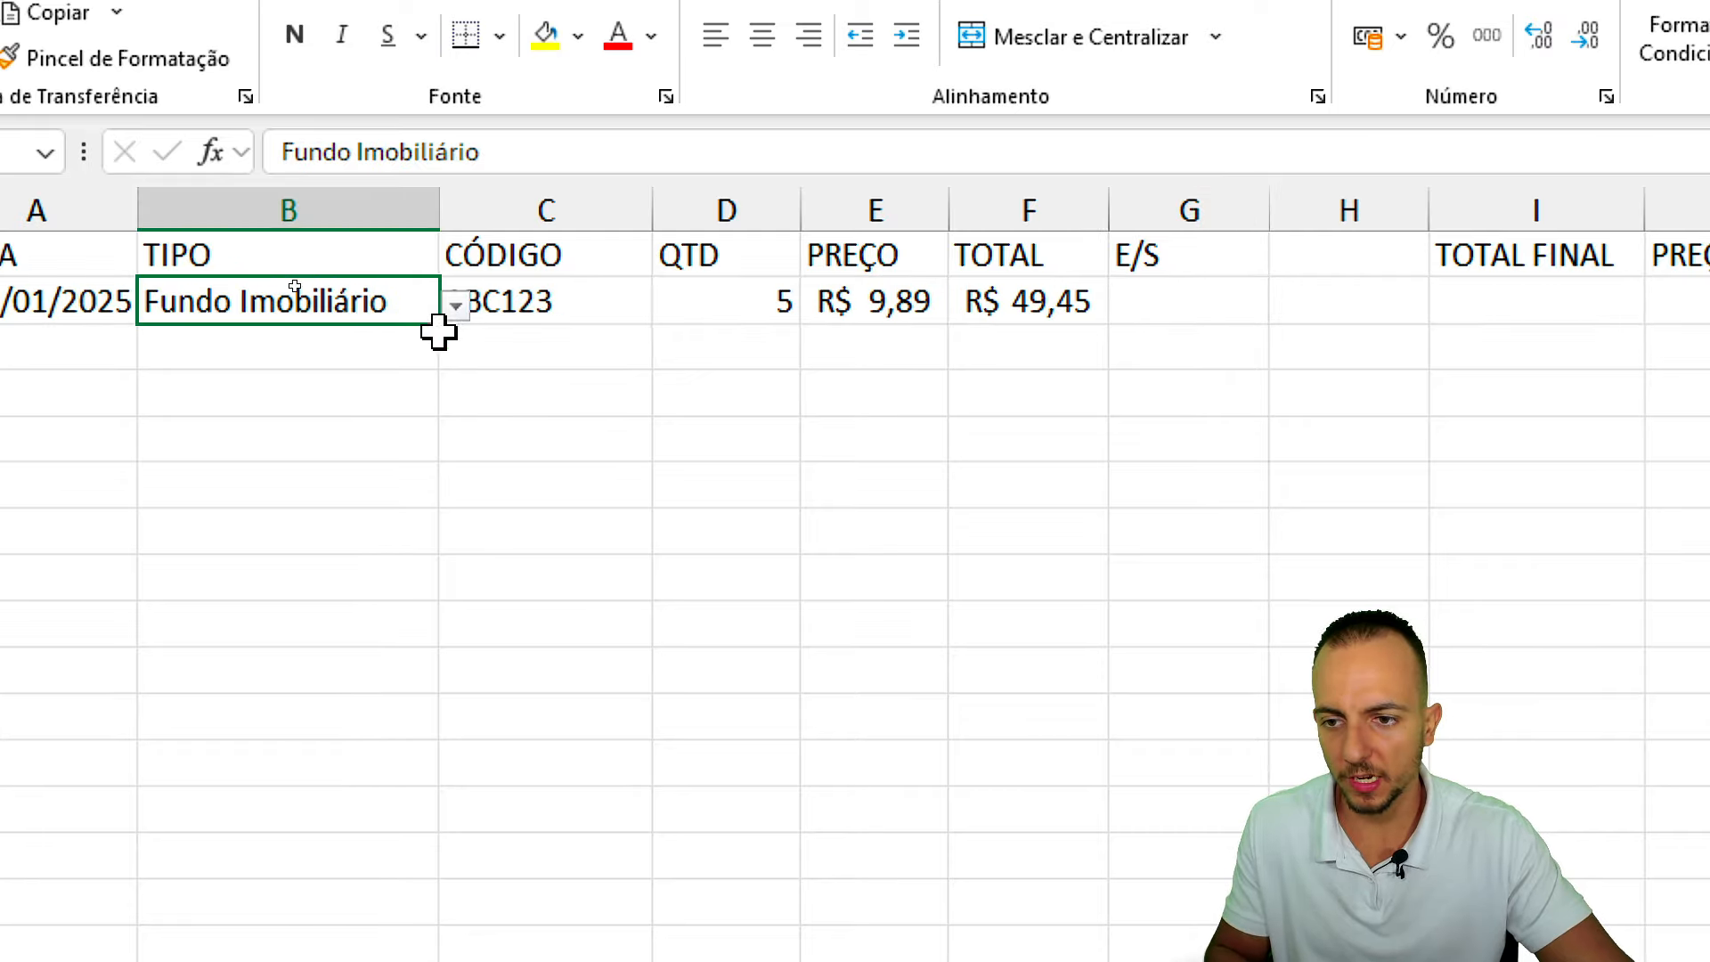
Add a list data validation to G2 with the source ENTRADA;SAÍDA.
click(1159, 312)
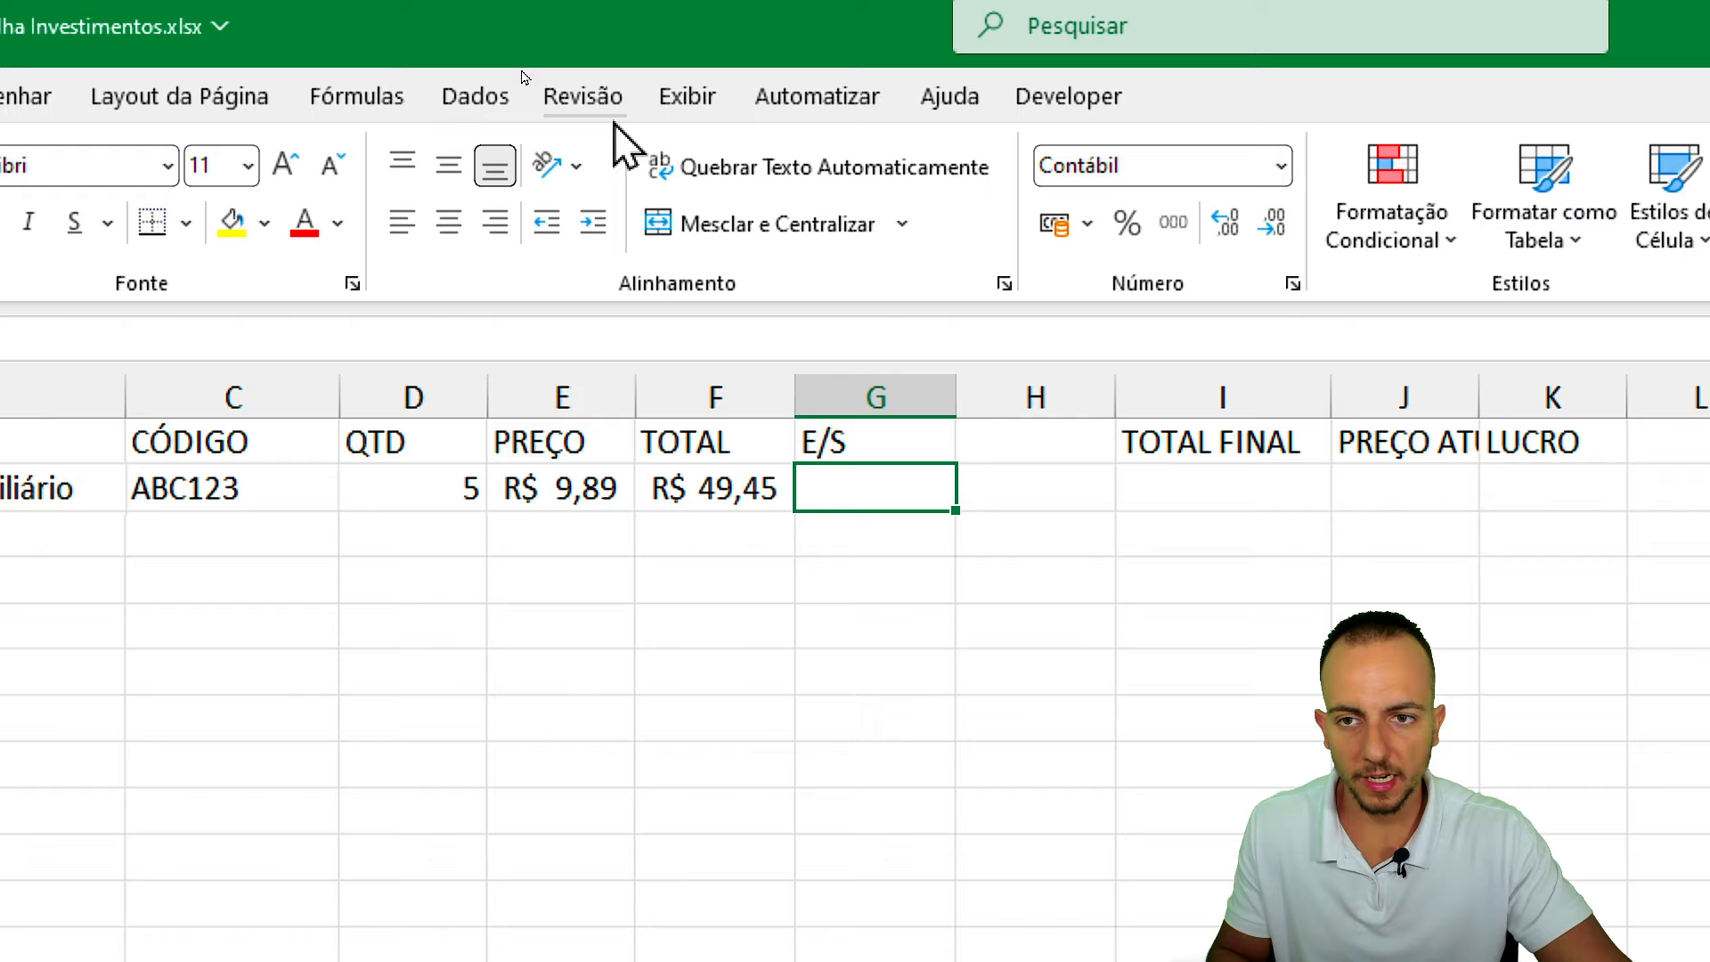
click(515, 89)
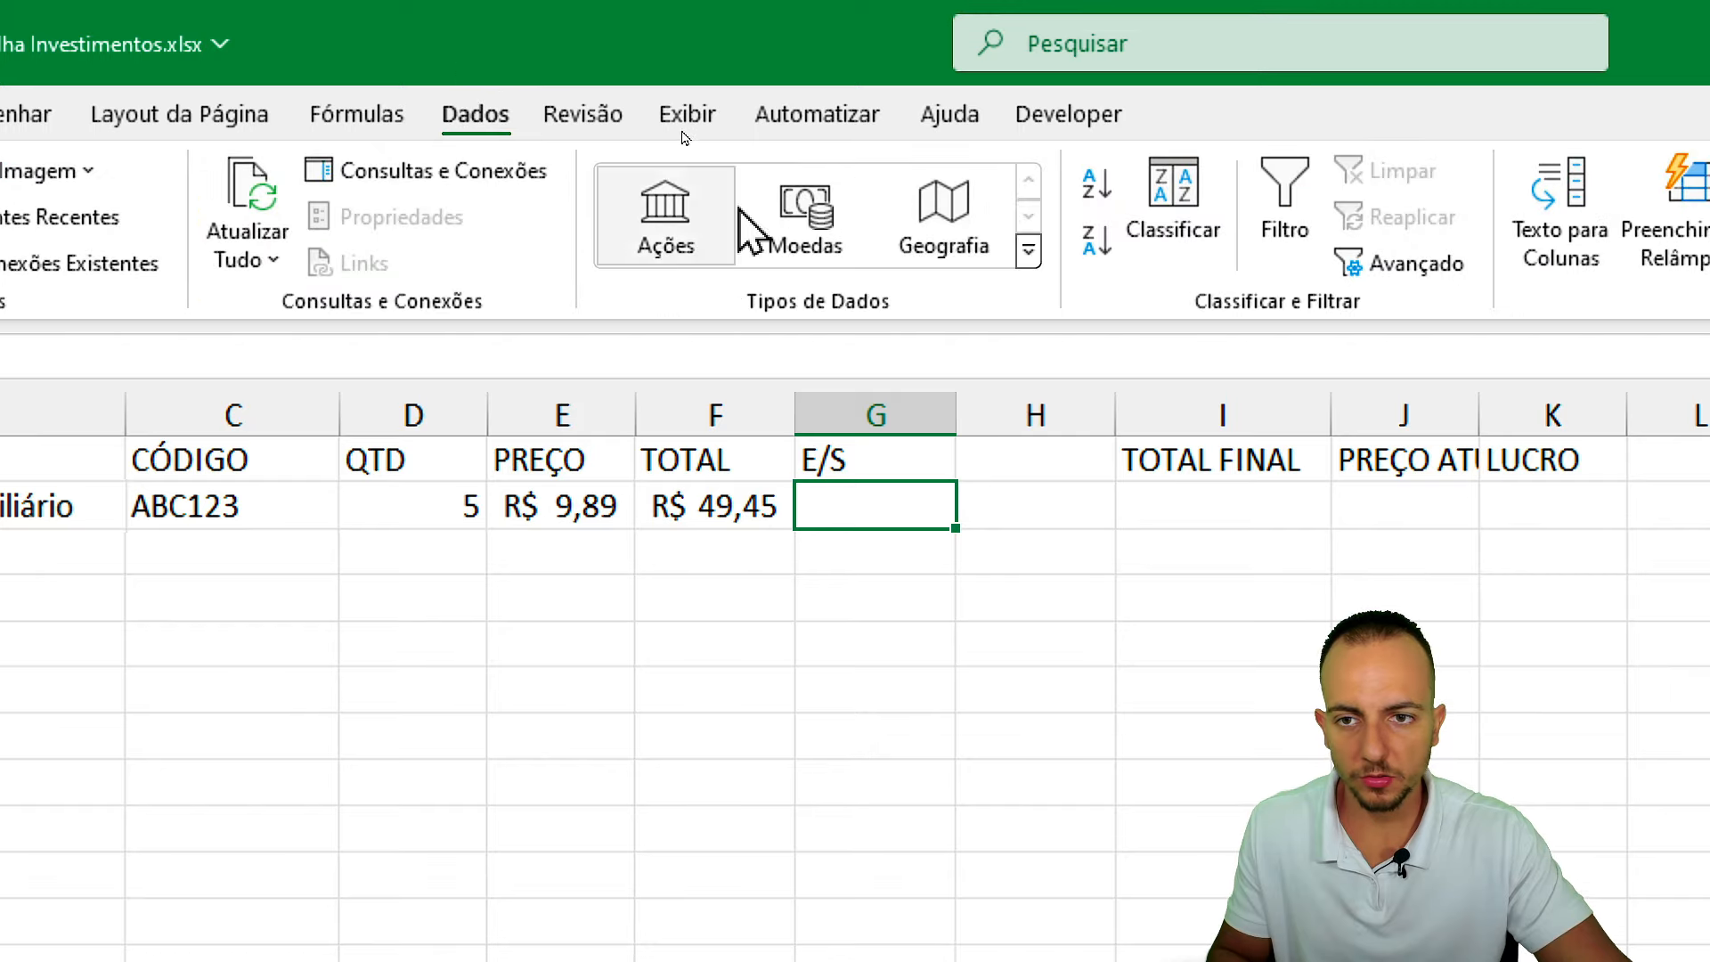
click(1397, 200)
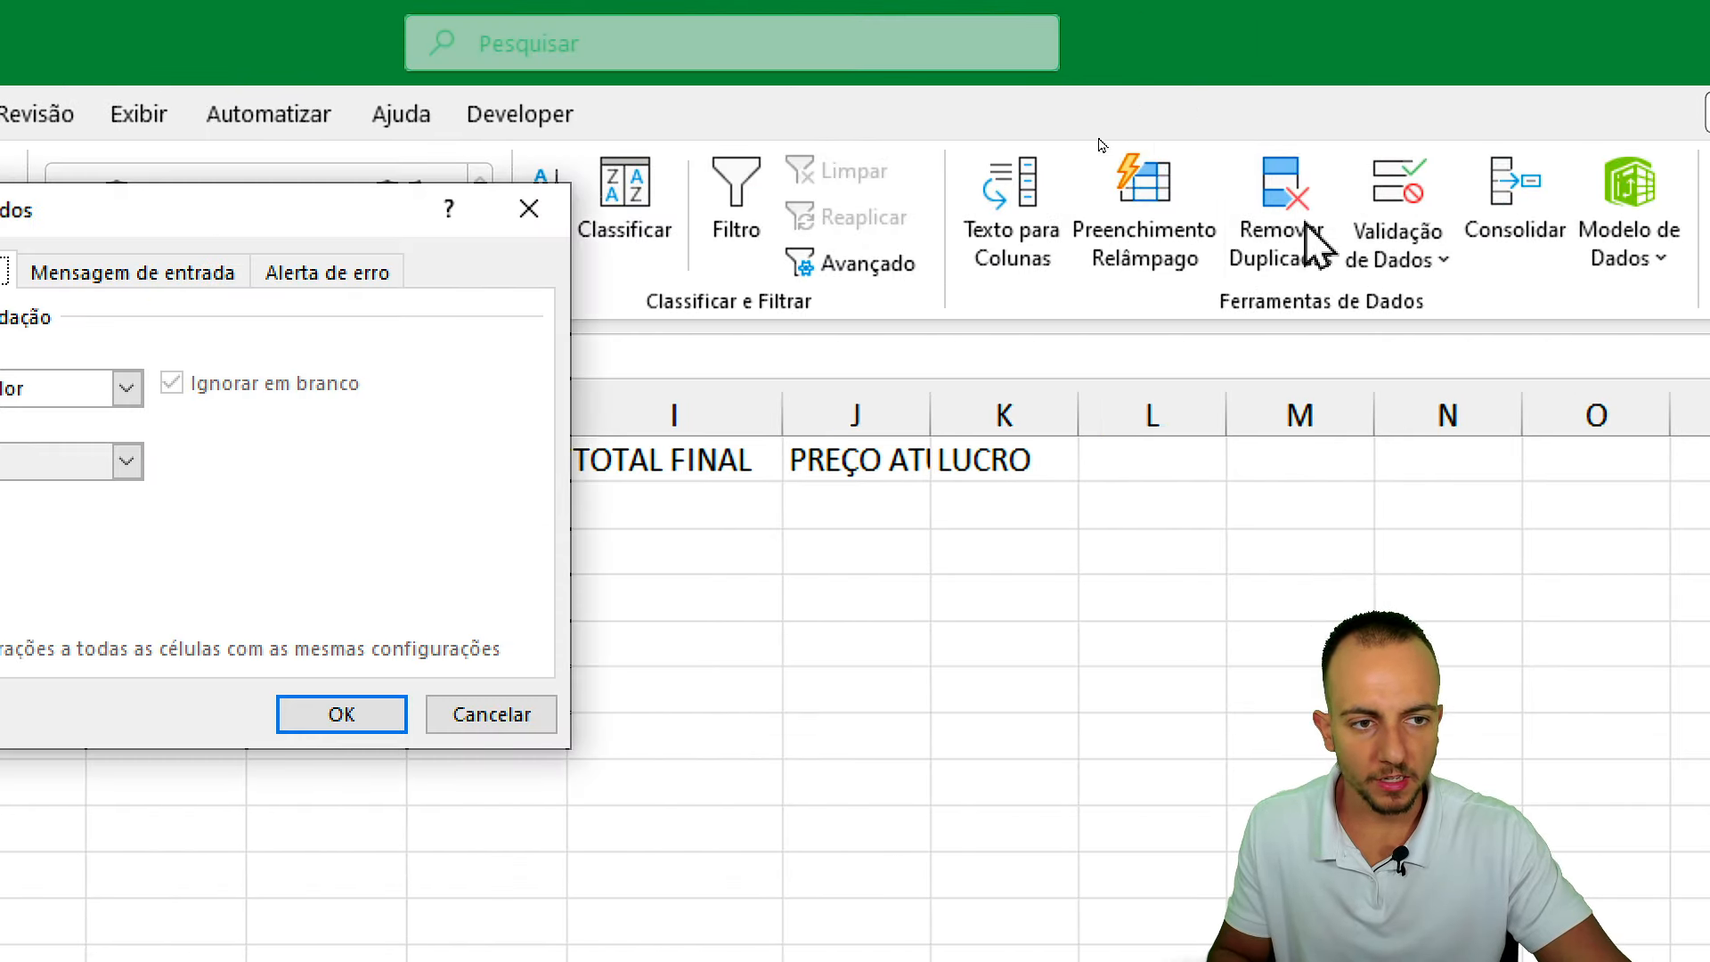
drag(509, 220, 1166, 135)
click(1033, 305)
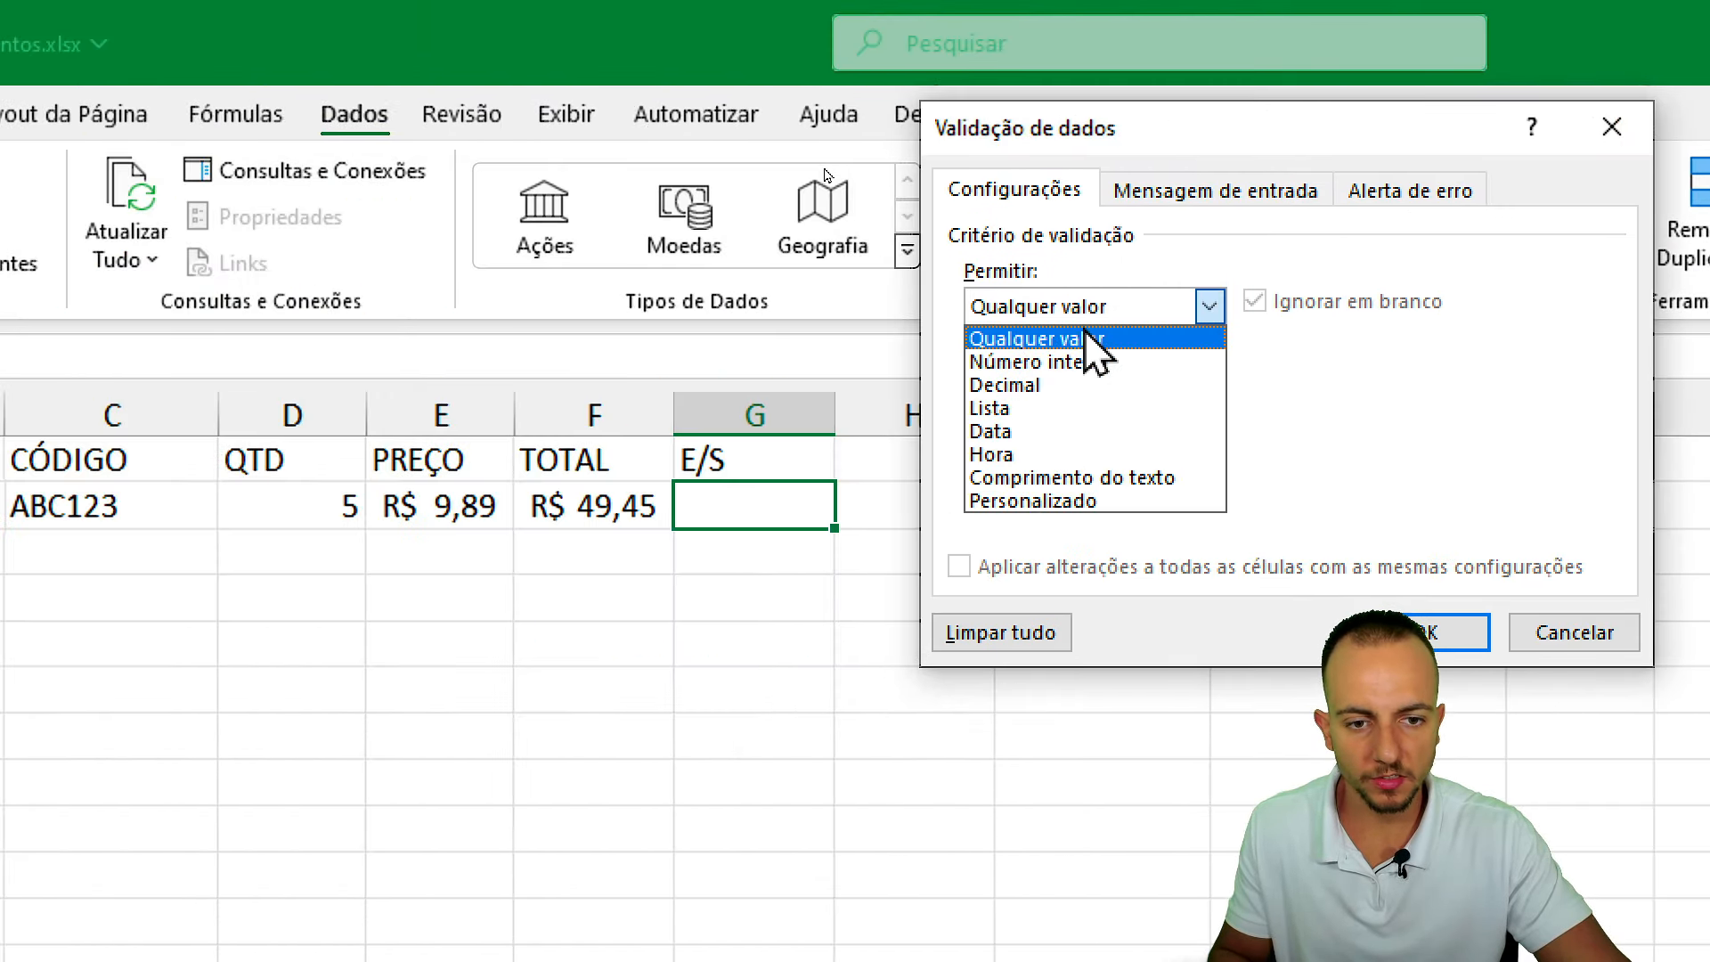
click(1068, 412)
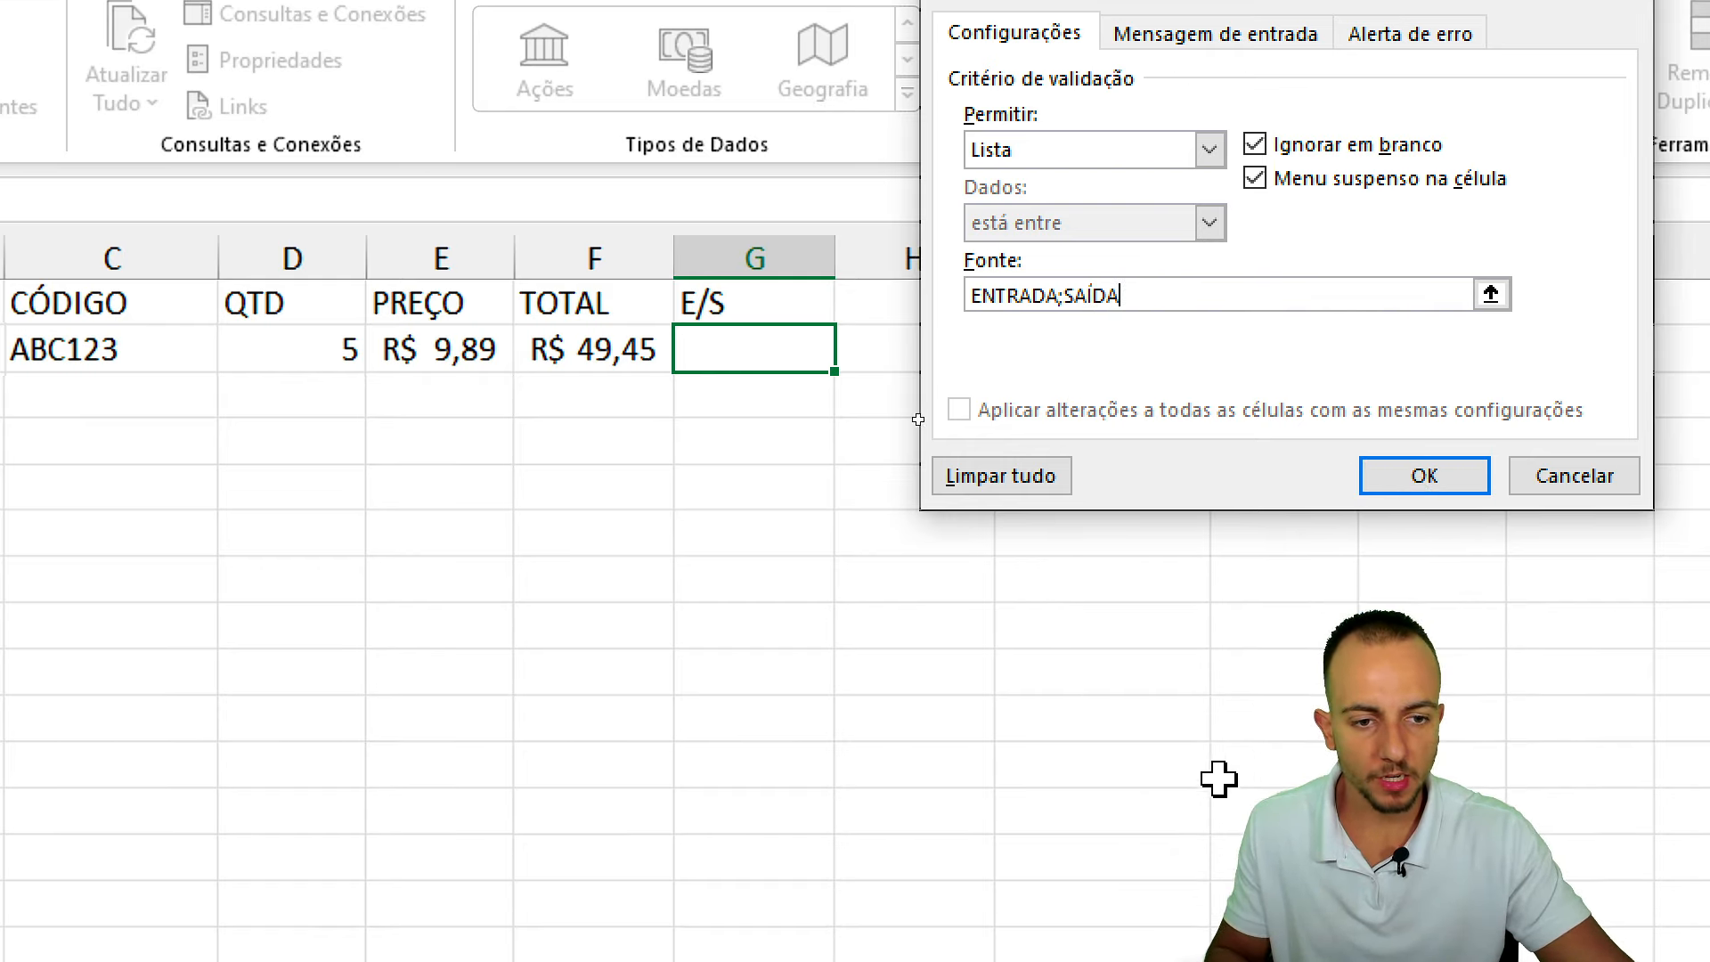
click(1425, 476)
Test the drop-down list in G2 with ENTRADA and set the cell to SAÍDA.
click(849, 355)
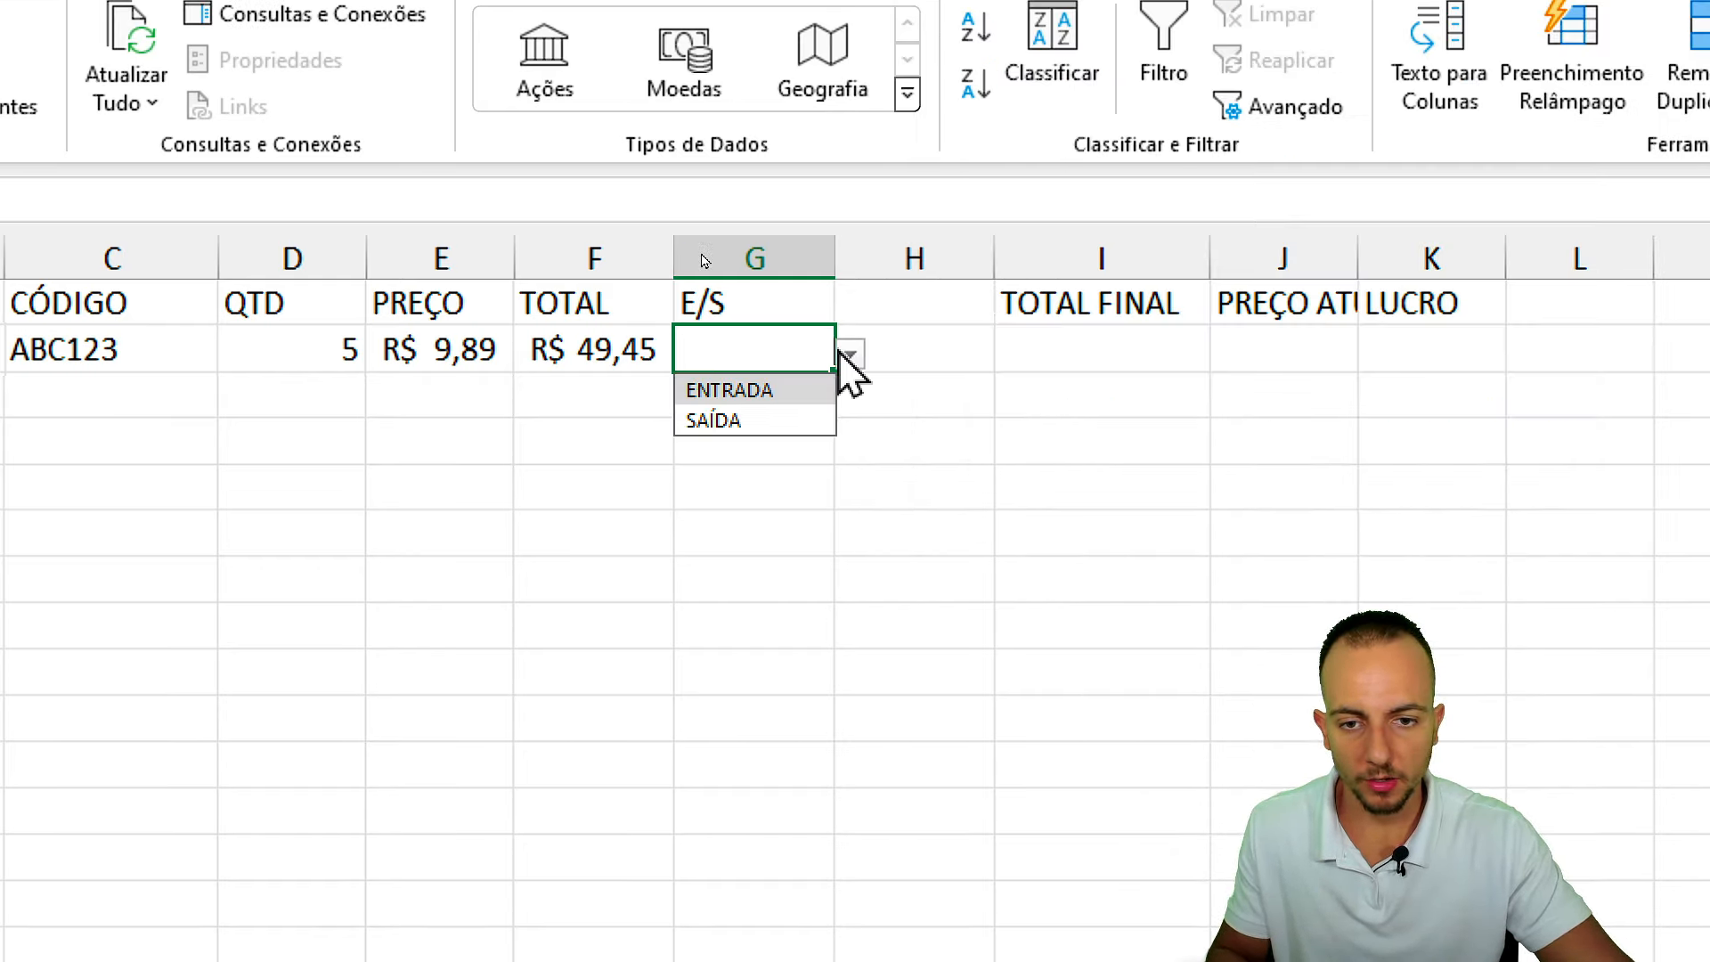
click(763, 389)
click(849, 355)
click(801, 420)
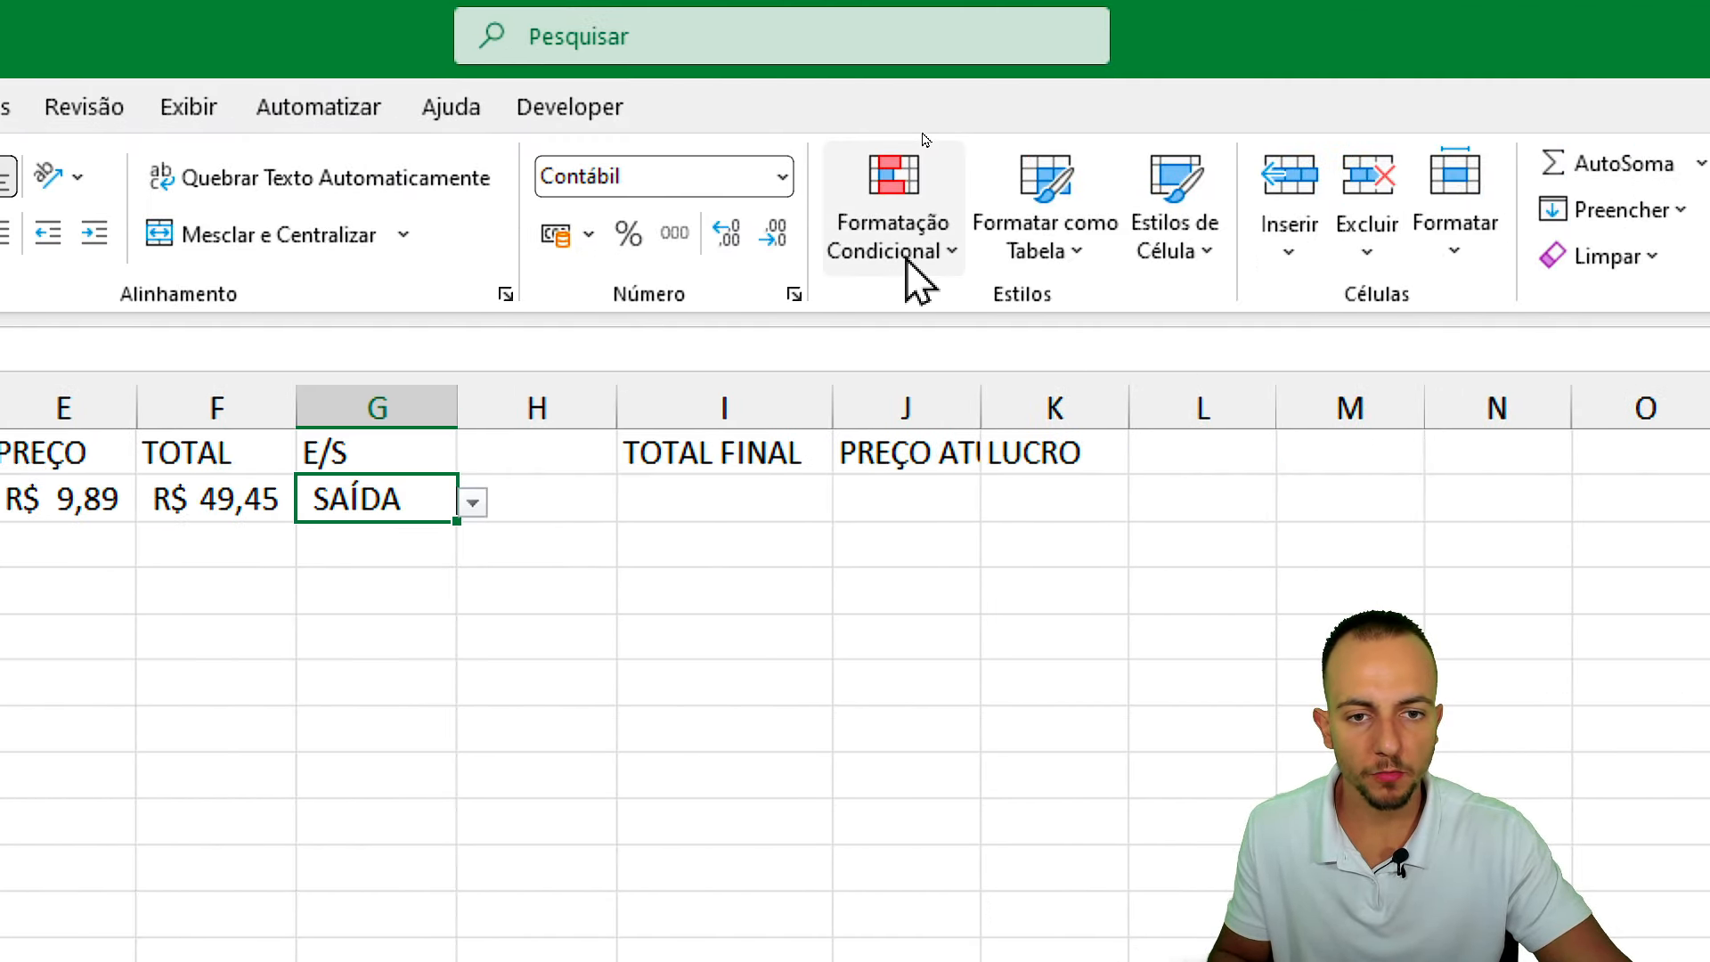
Add a conditional formatting rule to G2 that highlights values equal to SAÍDA with light red fill and dark red text.
click(900, 240)
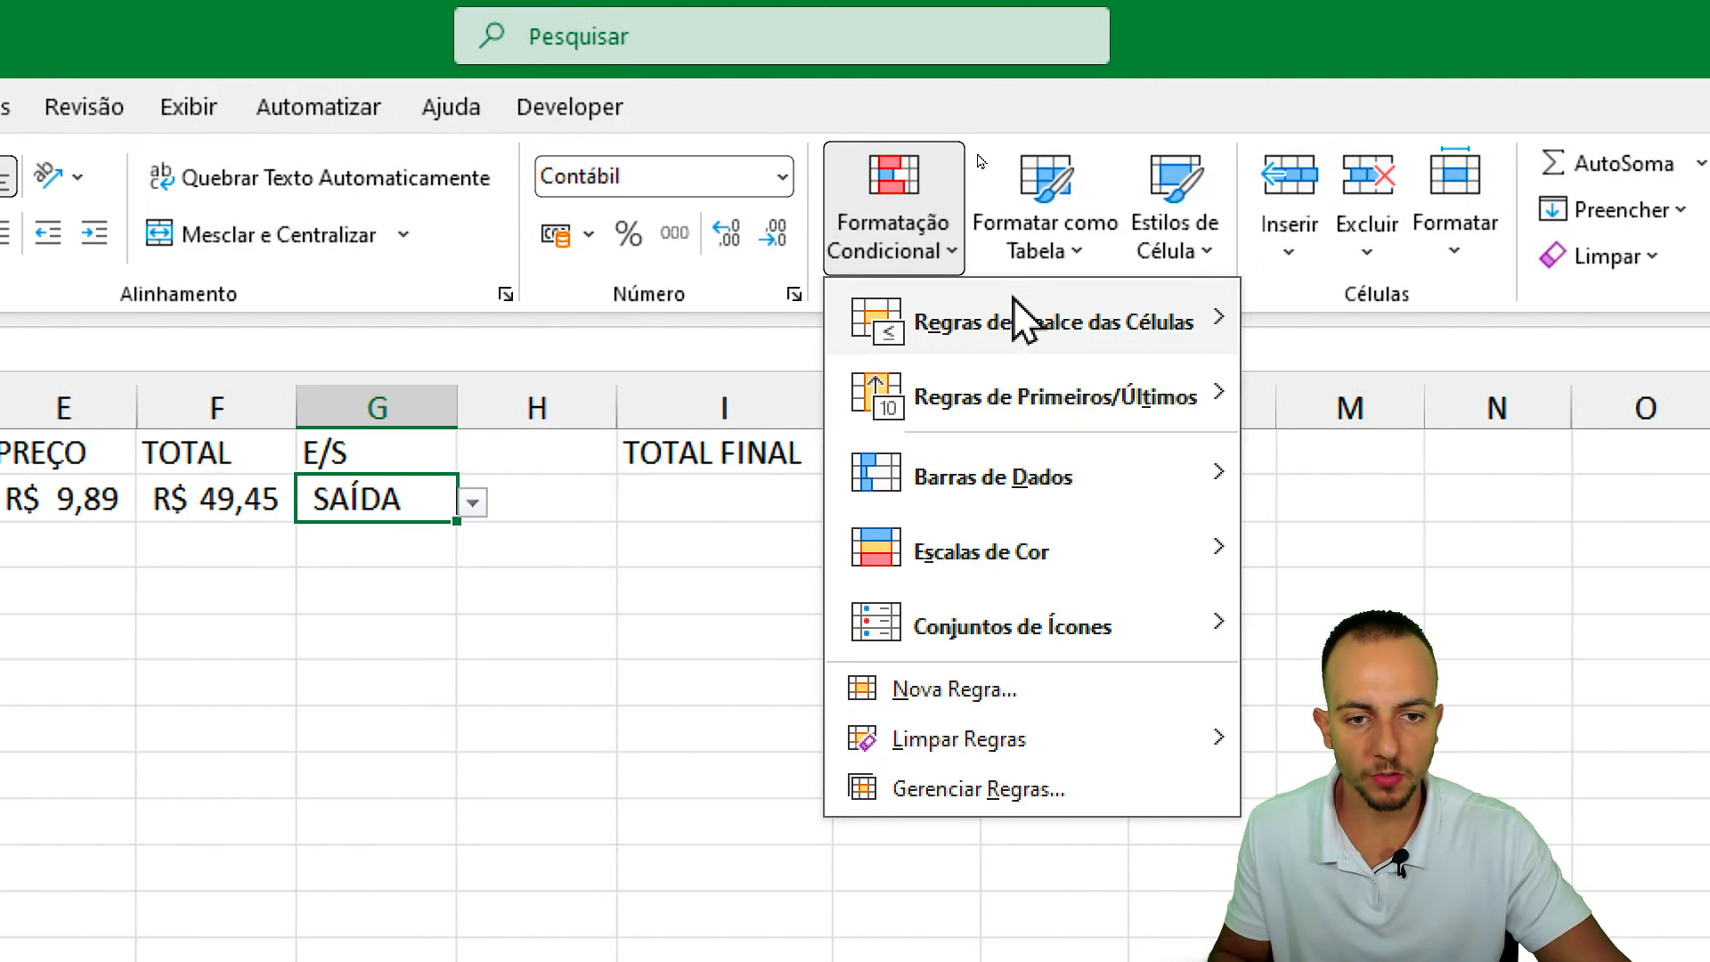
mouse_move(1029, 343)
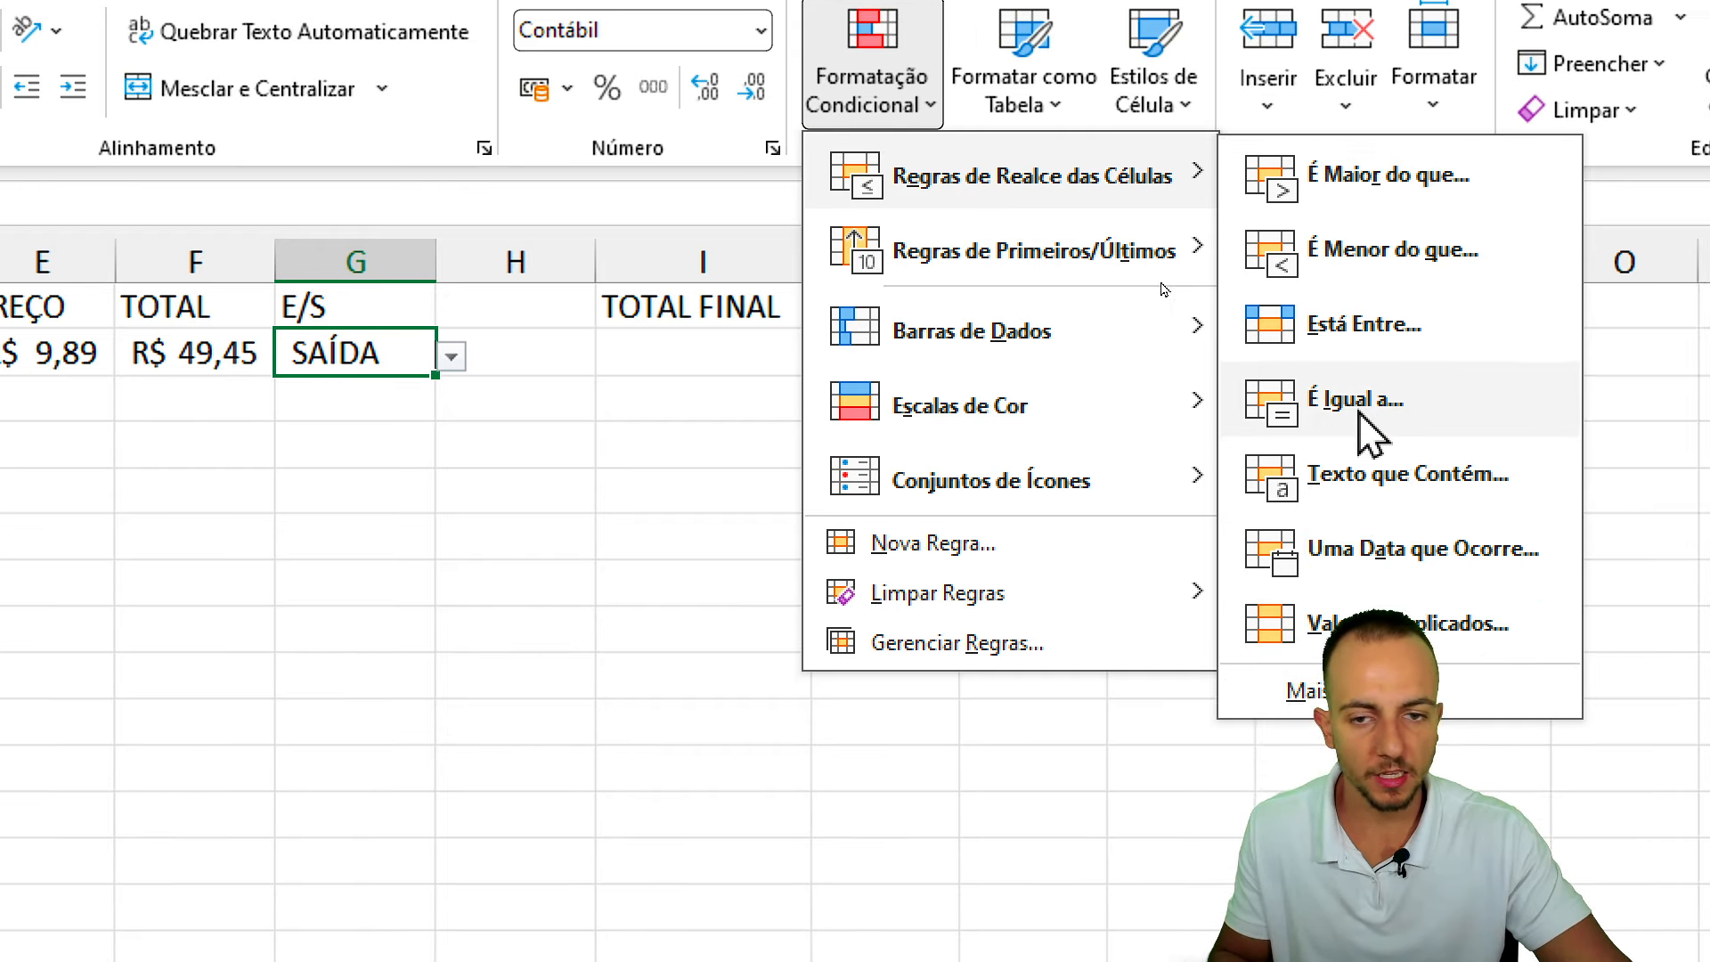
click(1358, 547)
drag(577, 221, 706, 167)
text(SAÍDA)
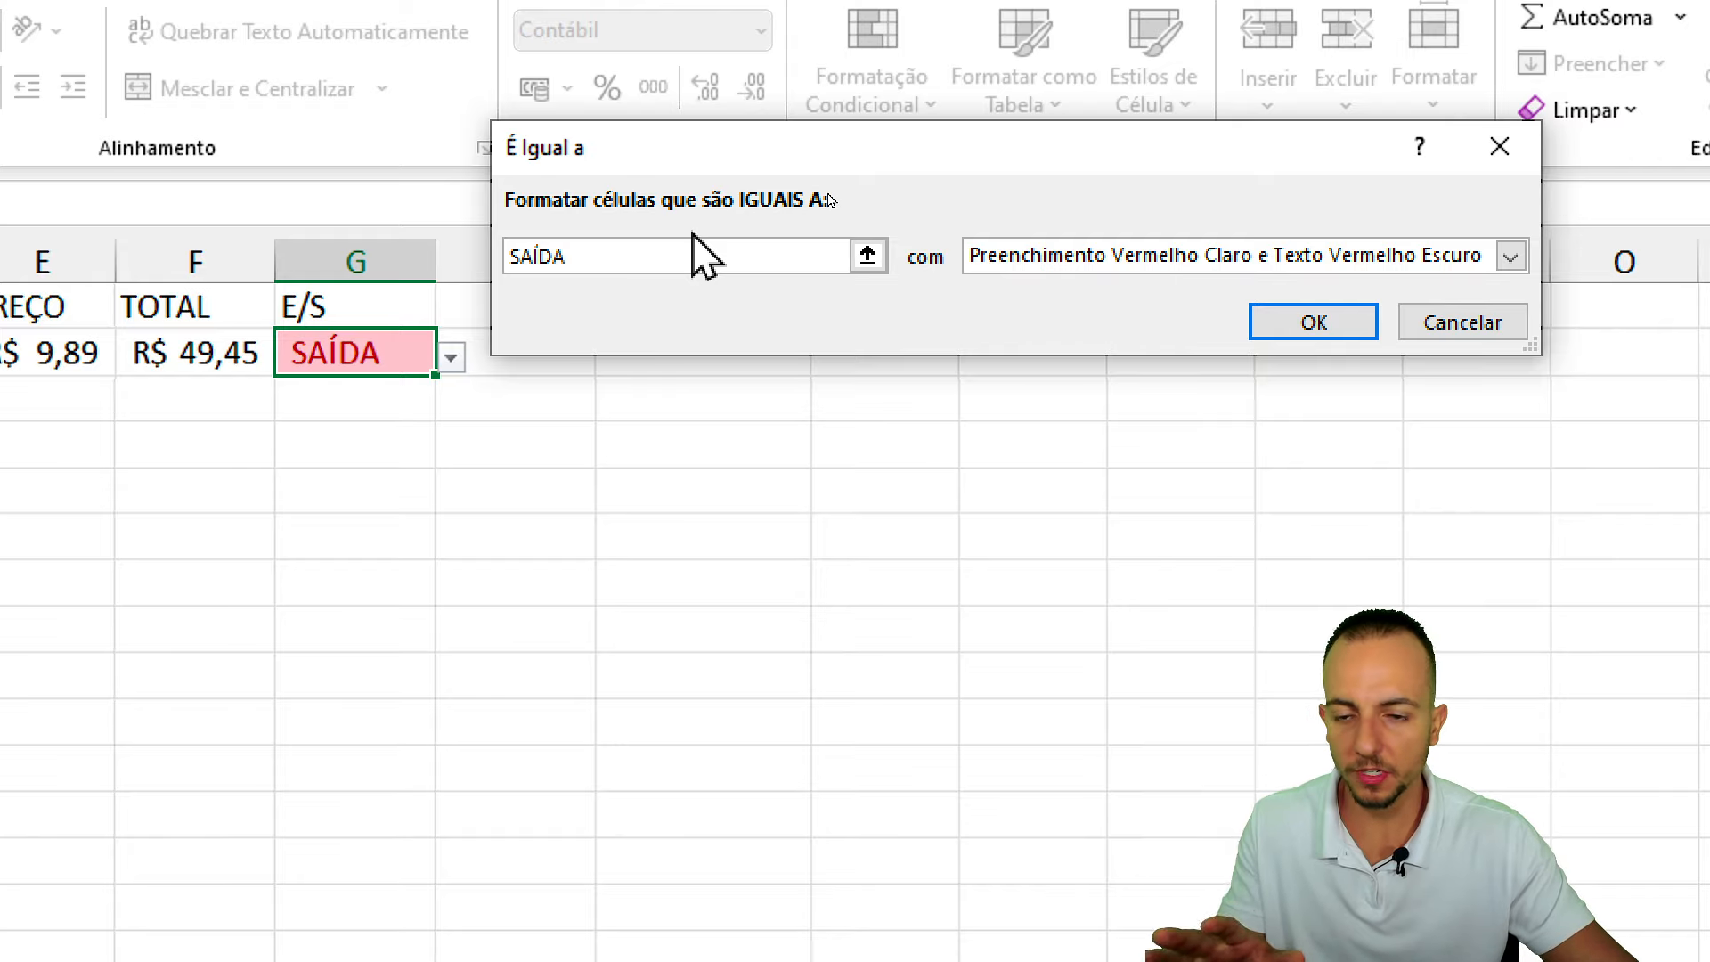
click(1318, 332)
Add a second equal-to rule to G2 that formats ENTRADA with green fill and dark green text.
click(865, 105)
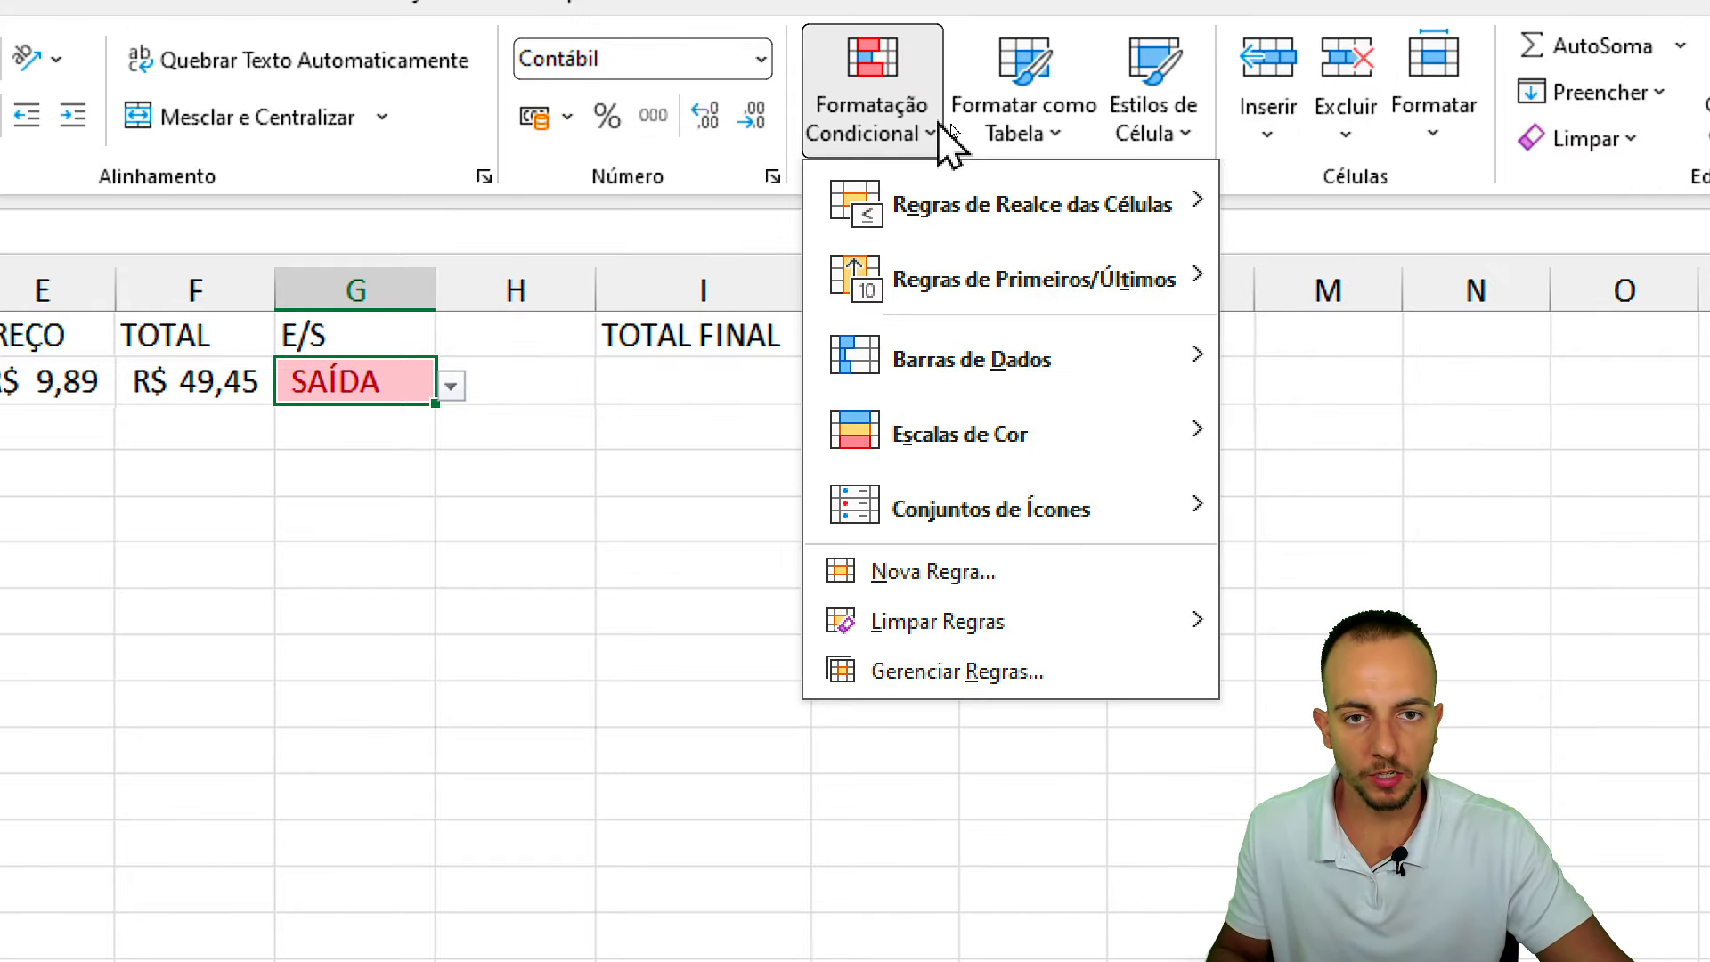
mouse_move(1015, 183)
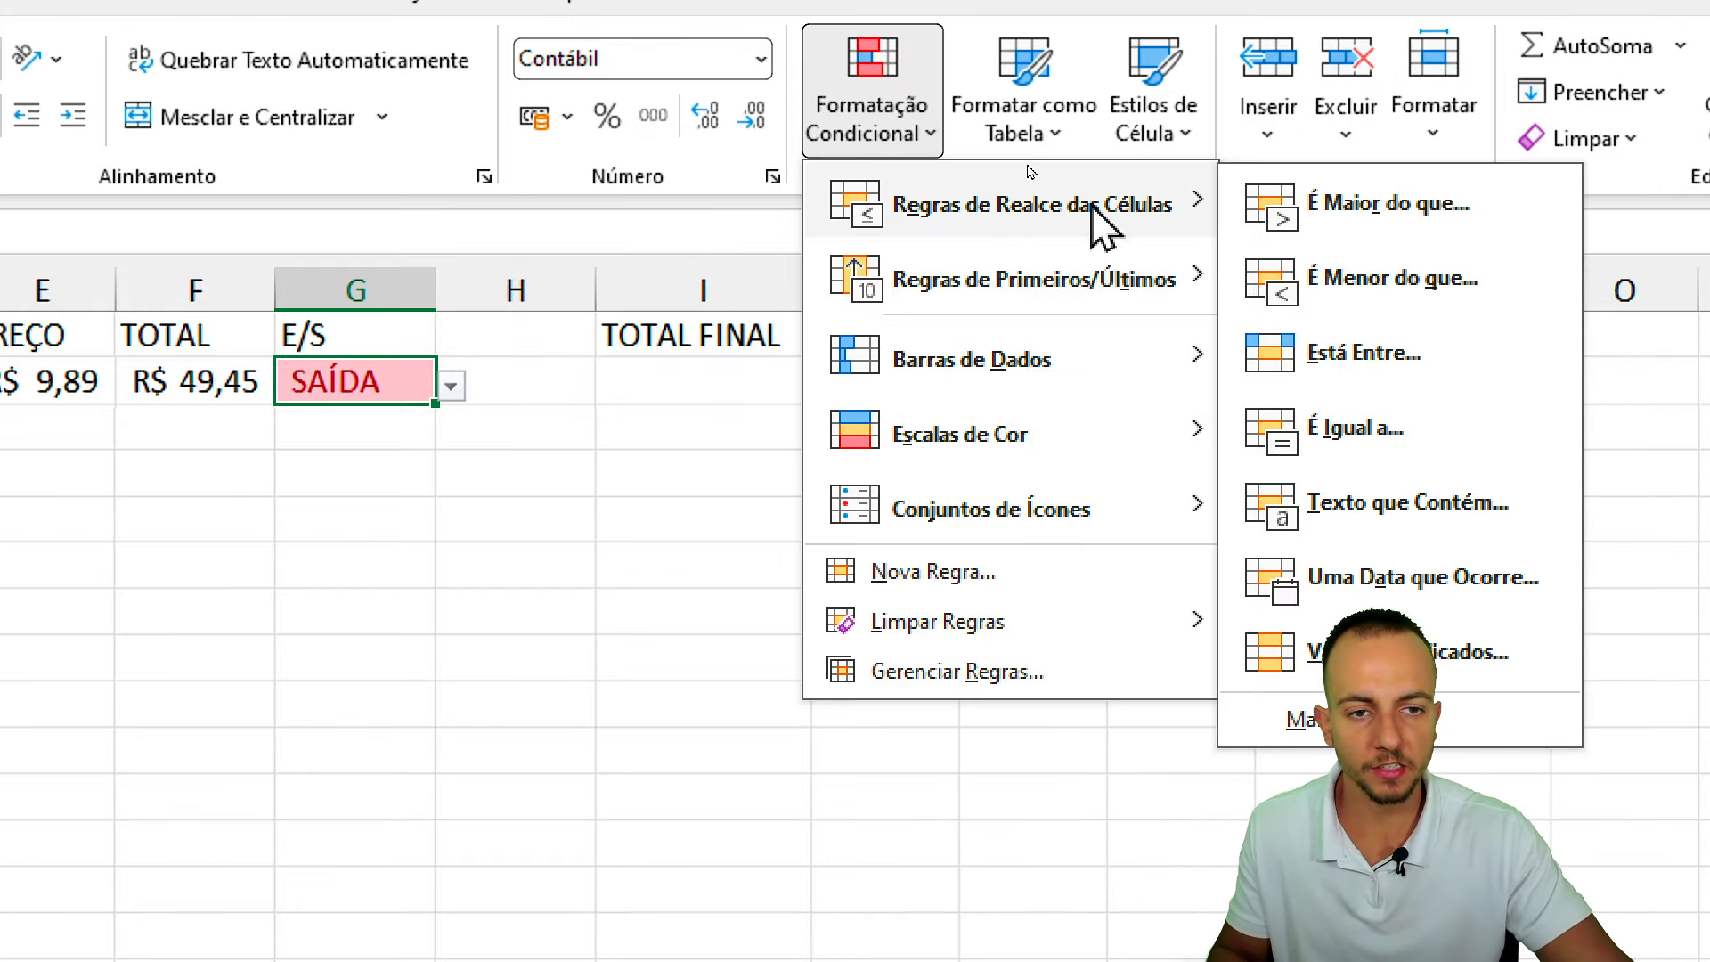
click(1358, 425)
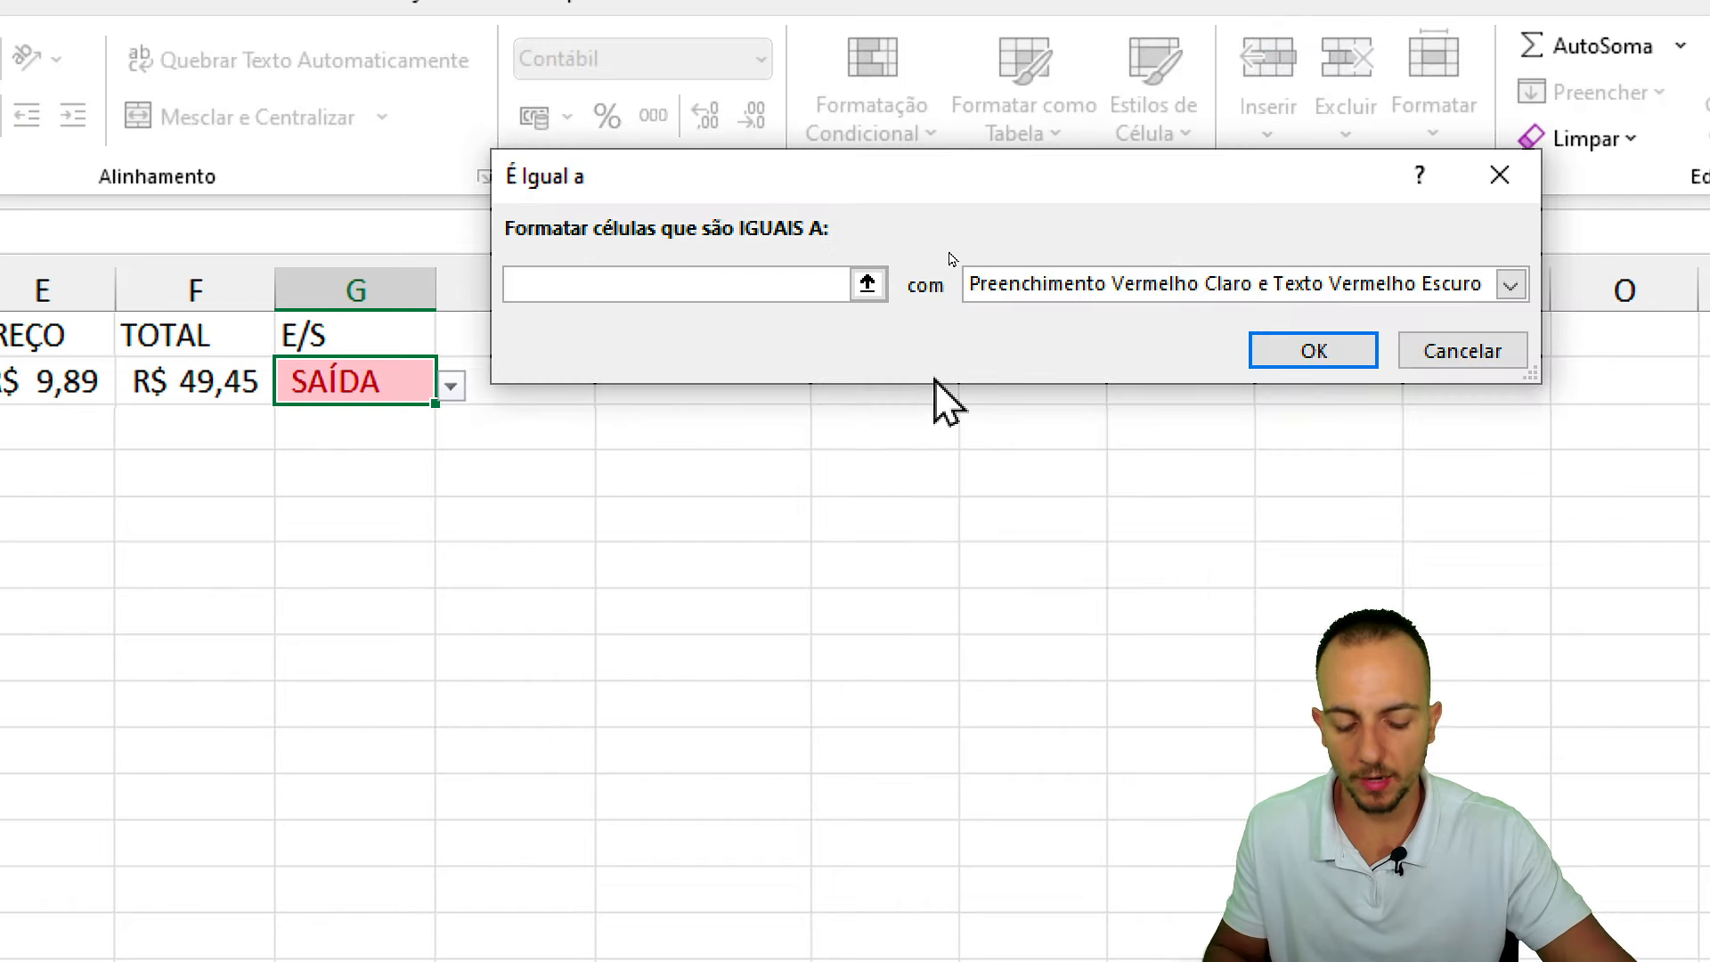
text(ENTRADA)
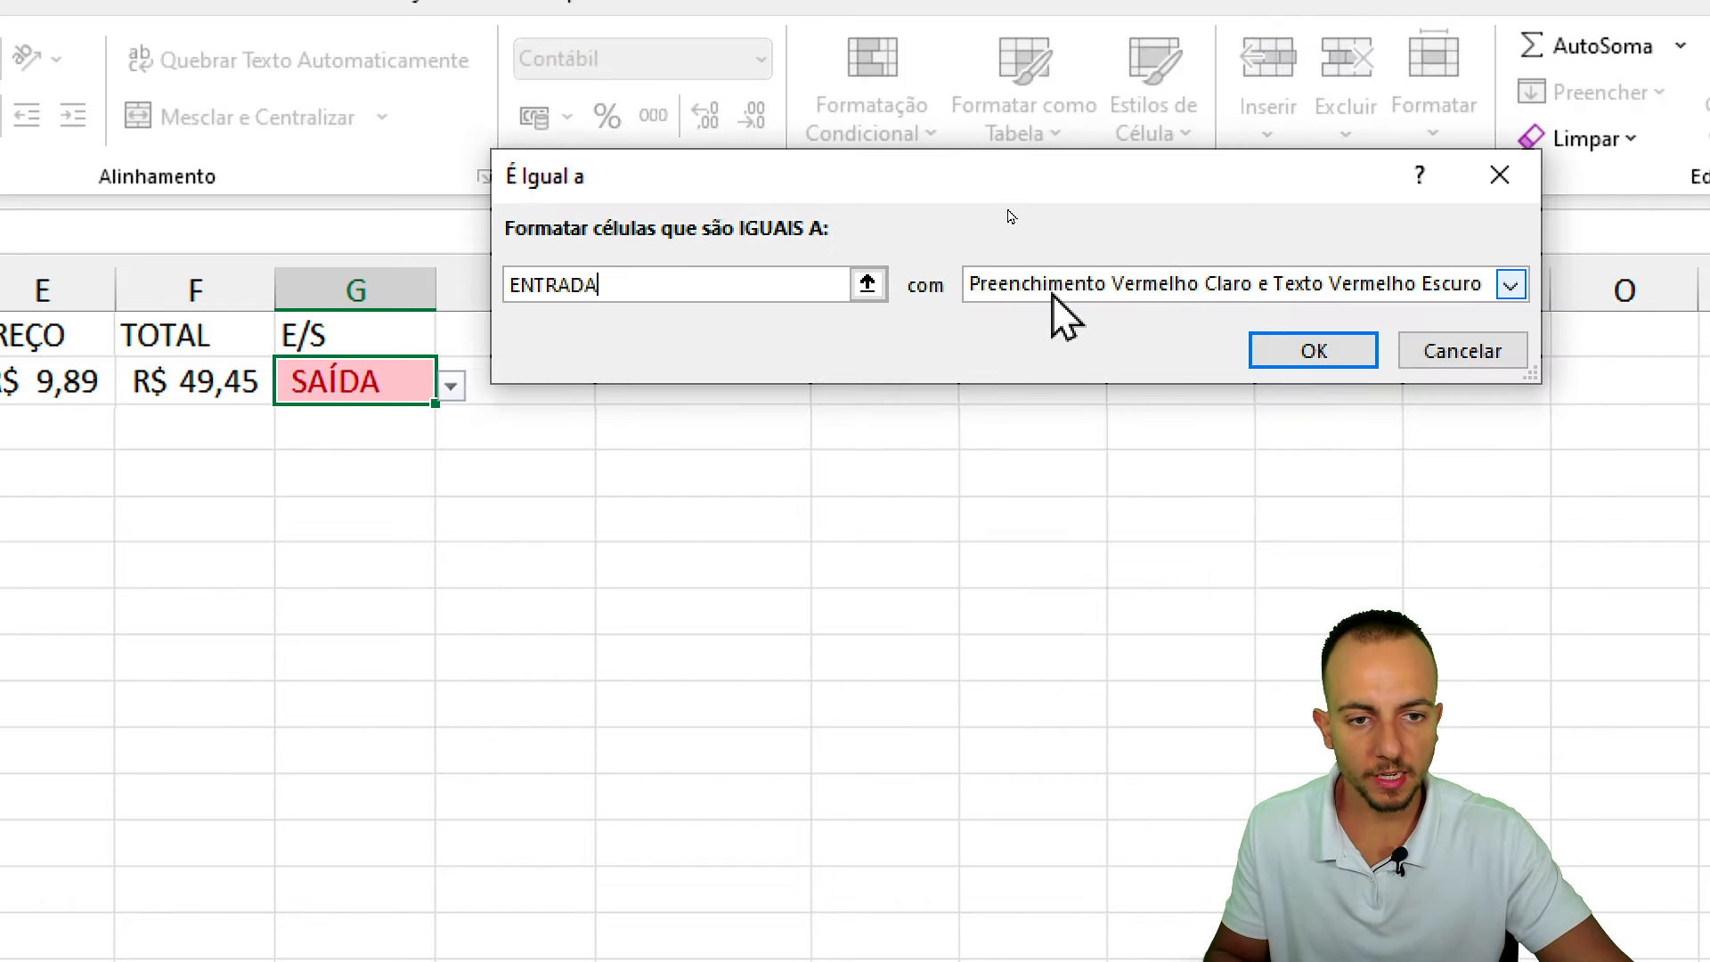
click(1053, 294)
click(1131, 363)
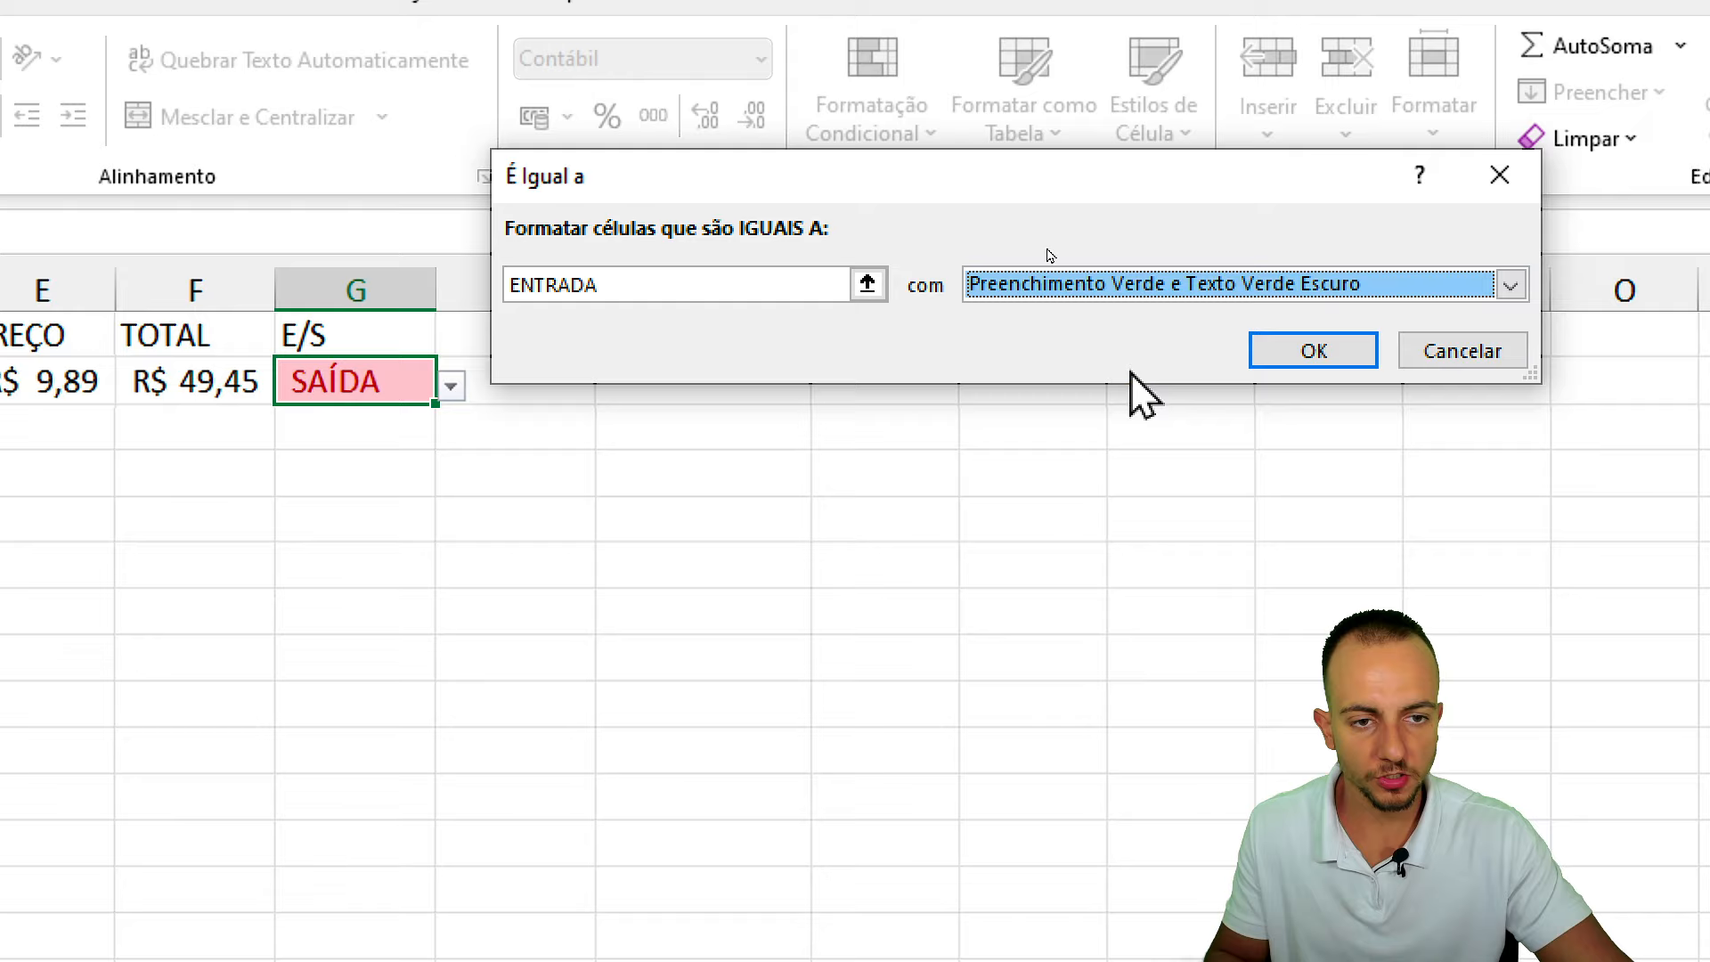
click(1293, 343)
Check both formatting rules by switching G2 to ENTRADA and back to SAÍDA.
click(451, 385)
click(392, 421)
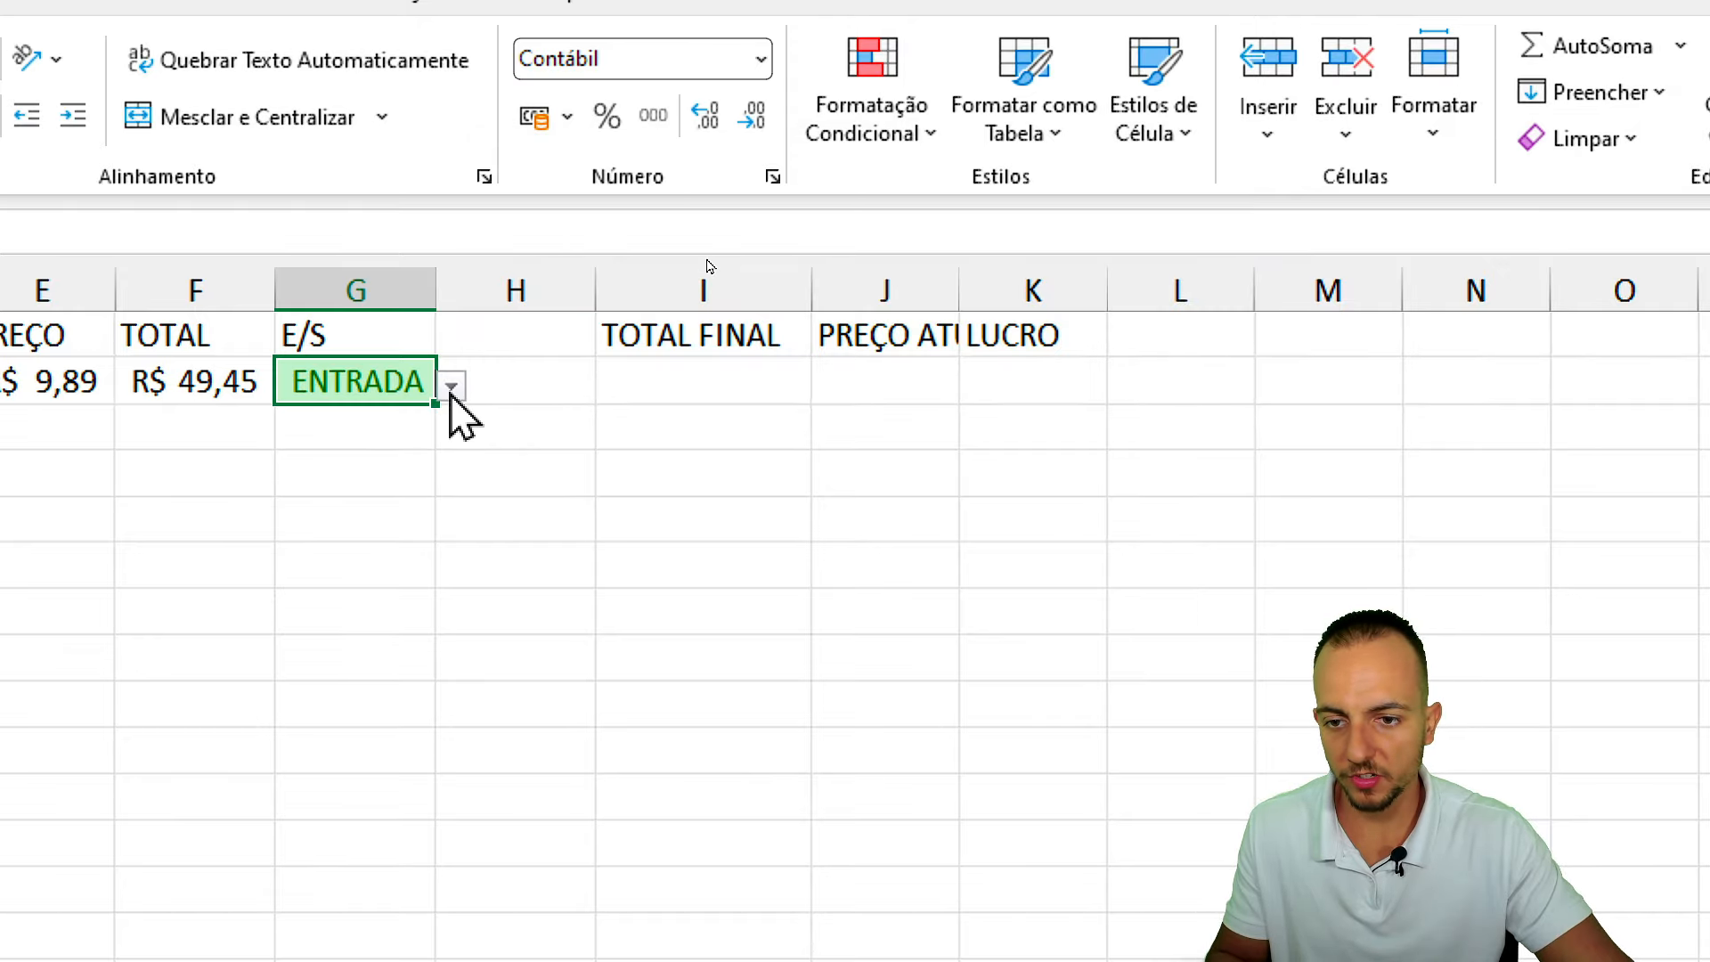
click(451, 385)
click(413, 449)
Widen columns G and H, and enter the header TAXA in H1.
drag(441, 302, 477, 301)
drag(637, 288, 694, 294)
click(591, 291)
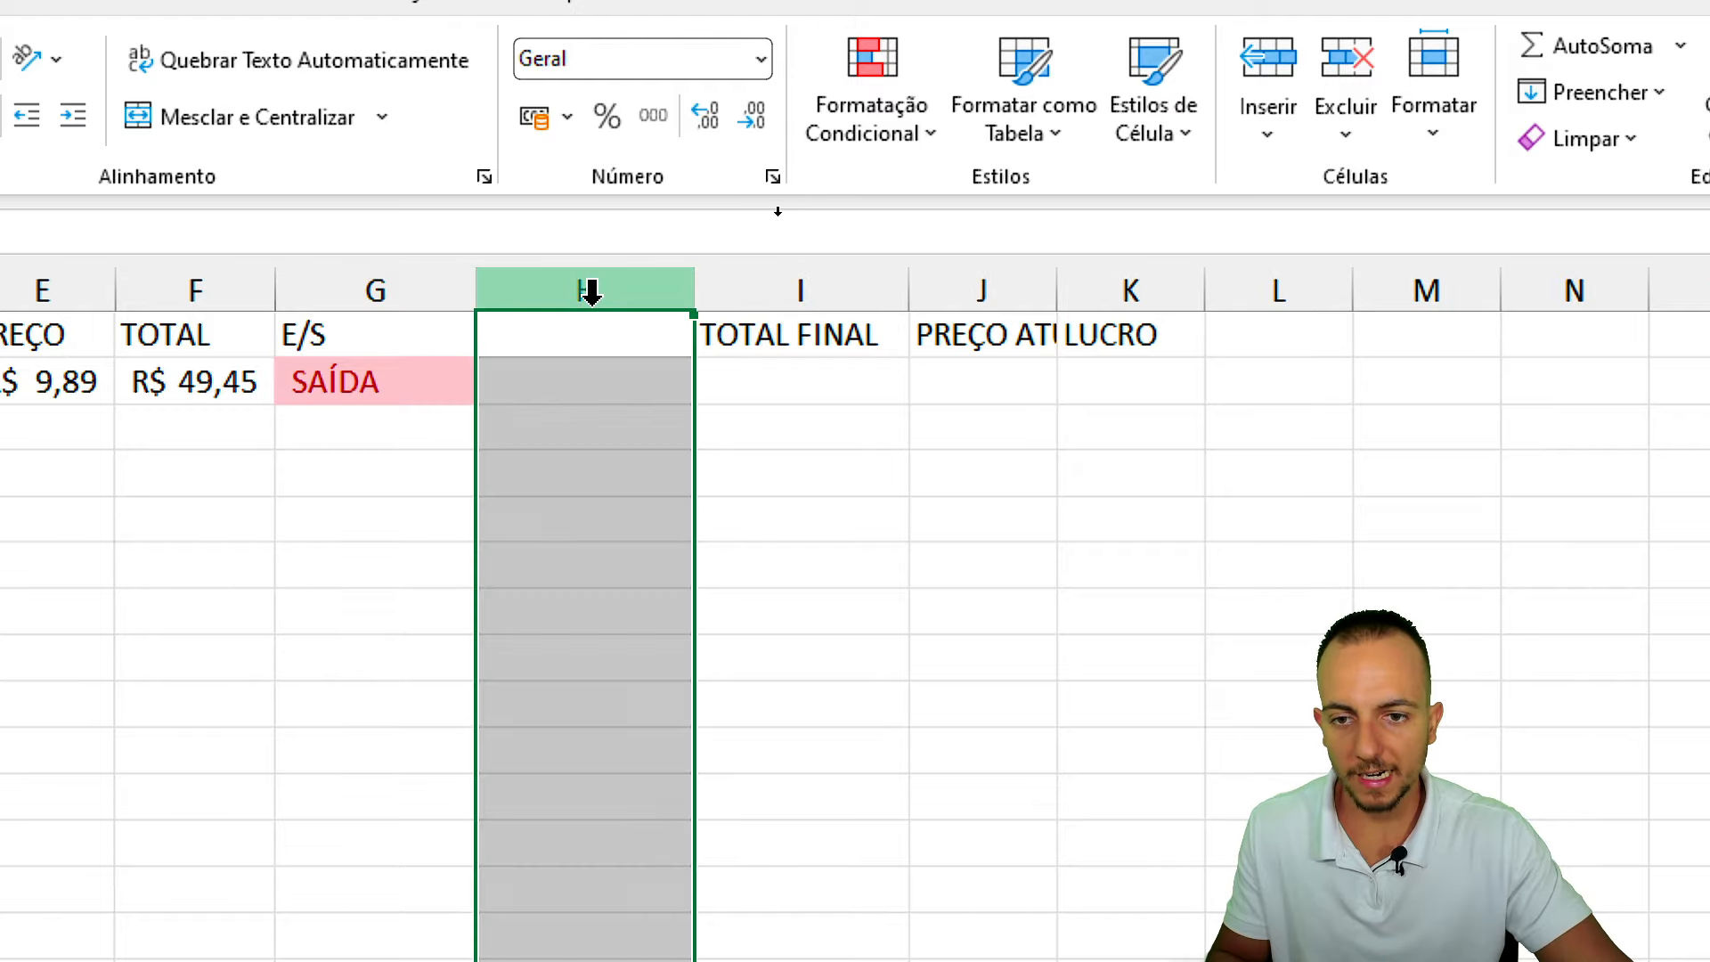
click(602, 332)
text(TAXA)
click(563, 565)
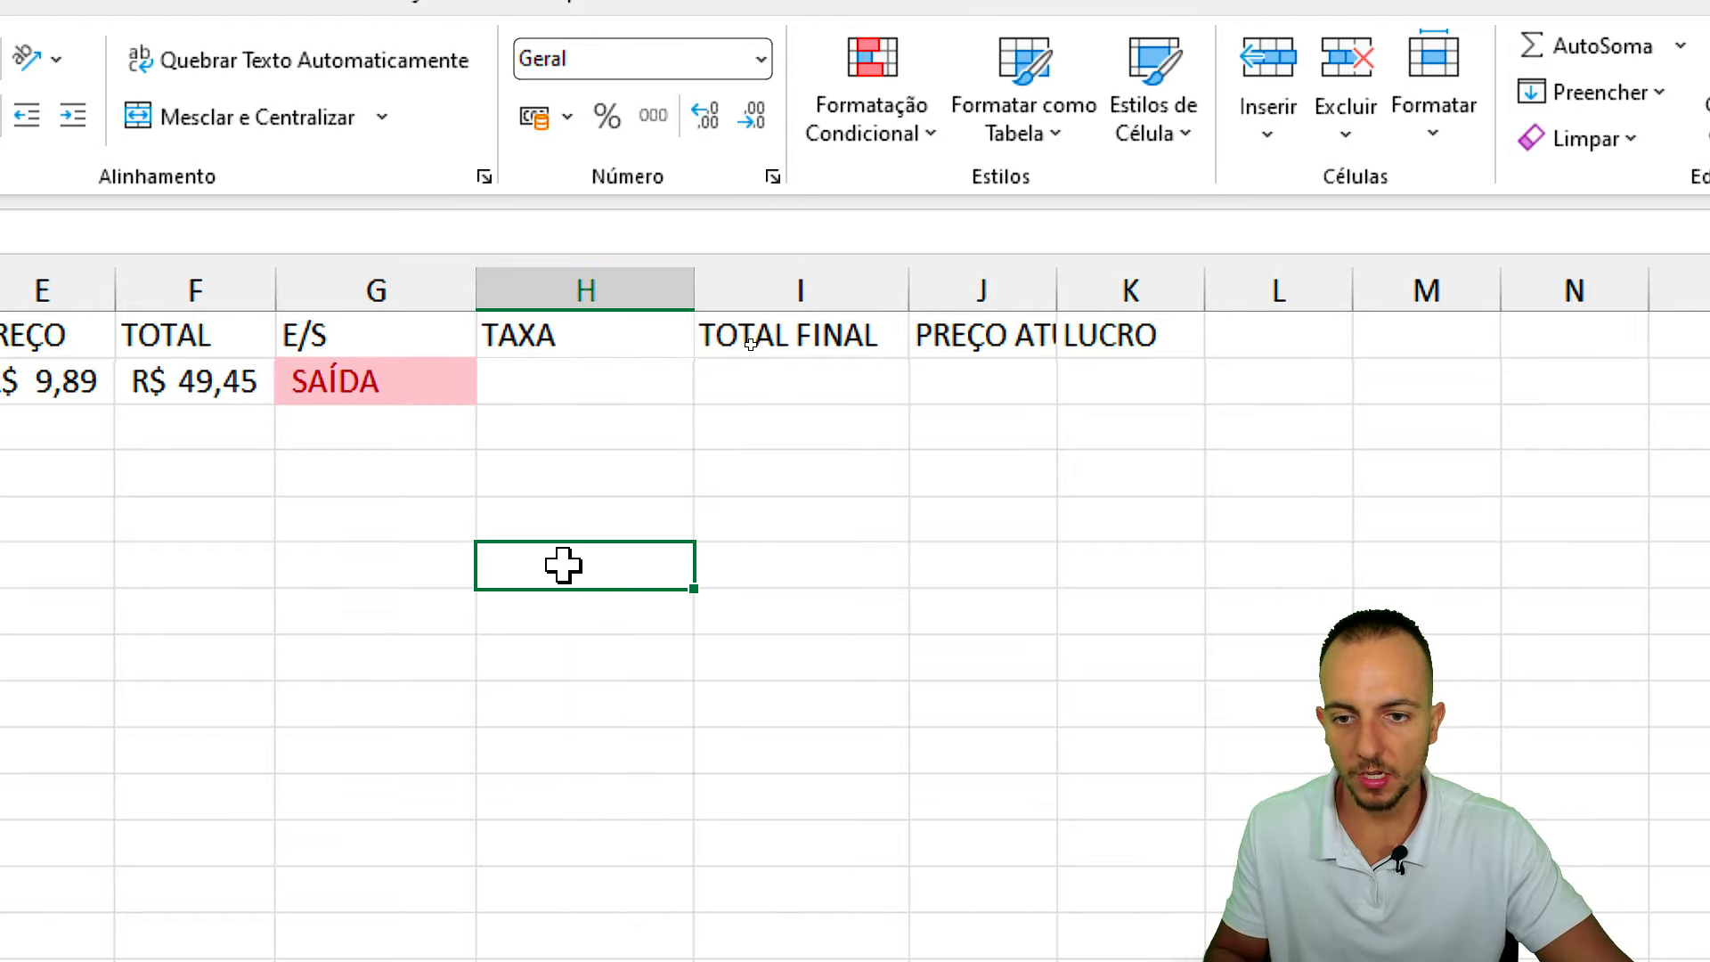
click(491, 383)
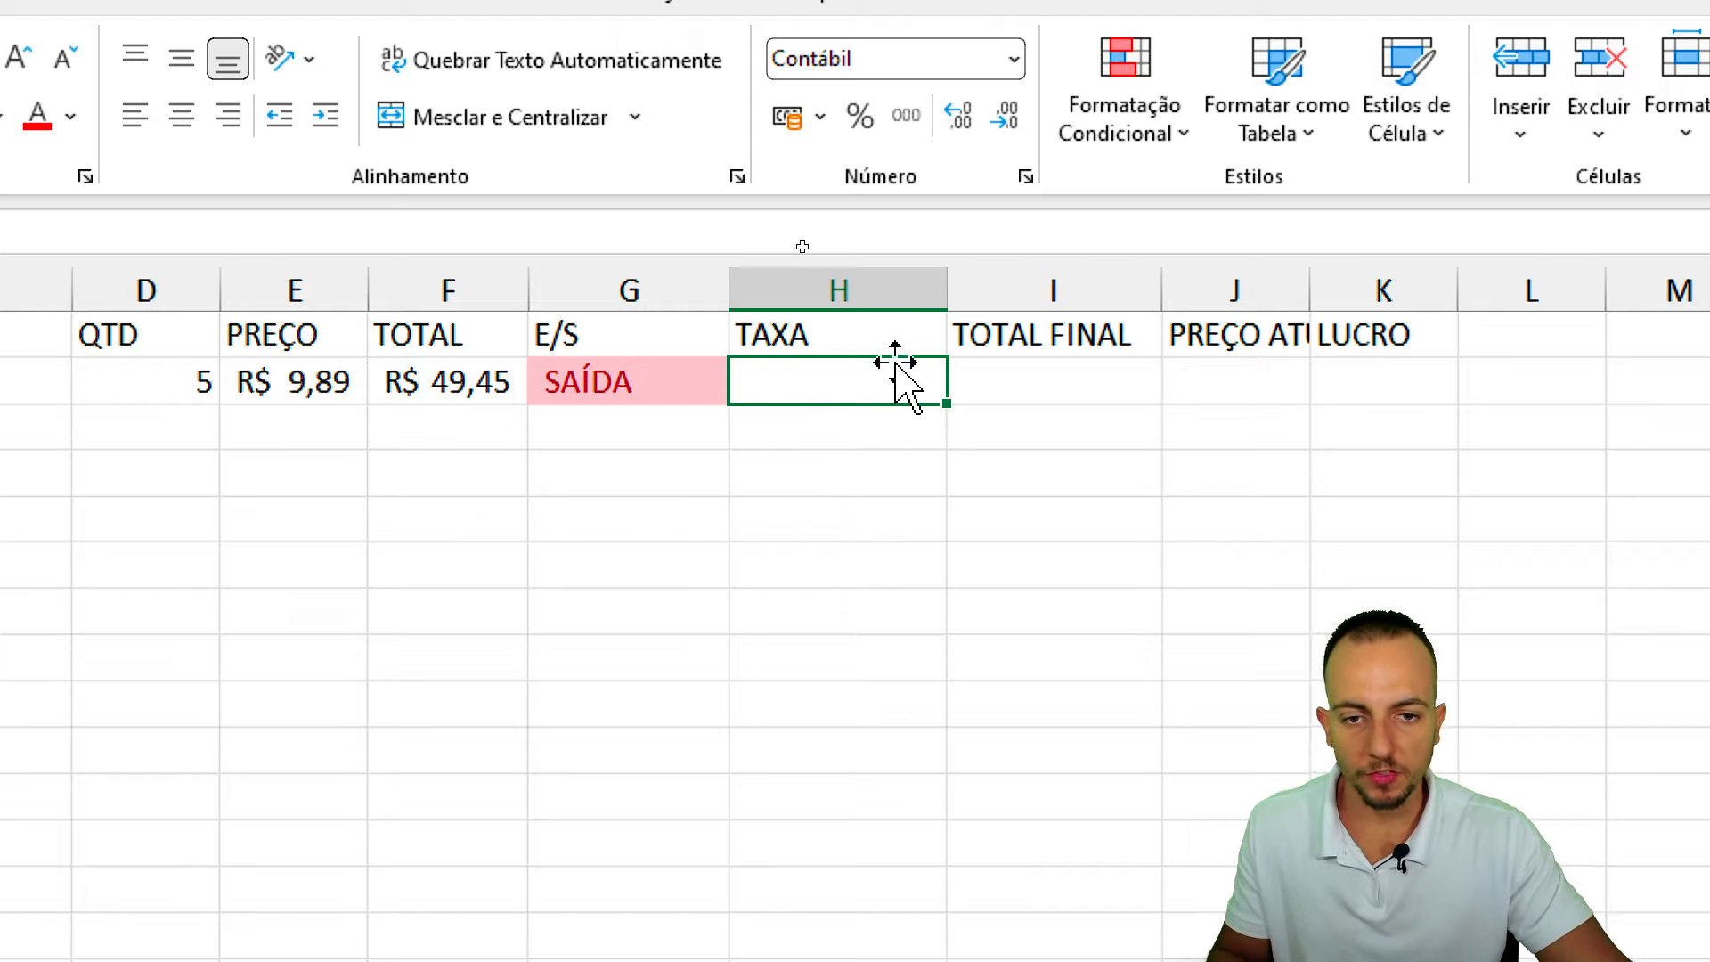
text(10)
key(Return)
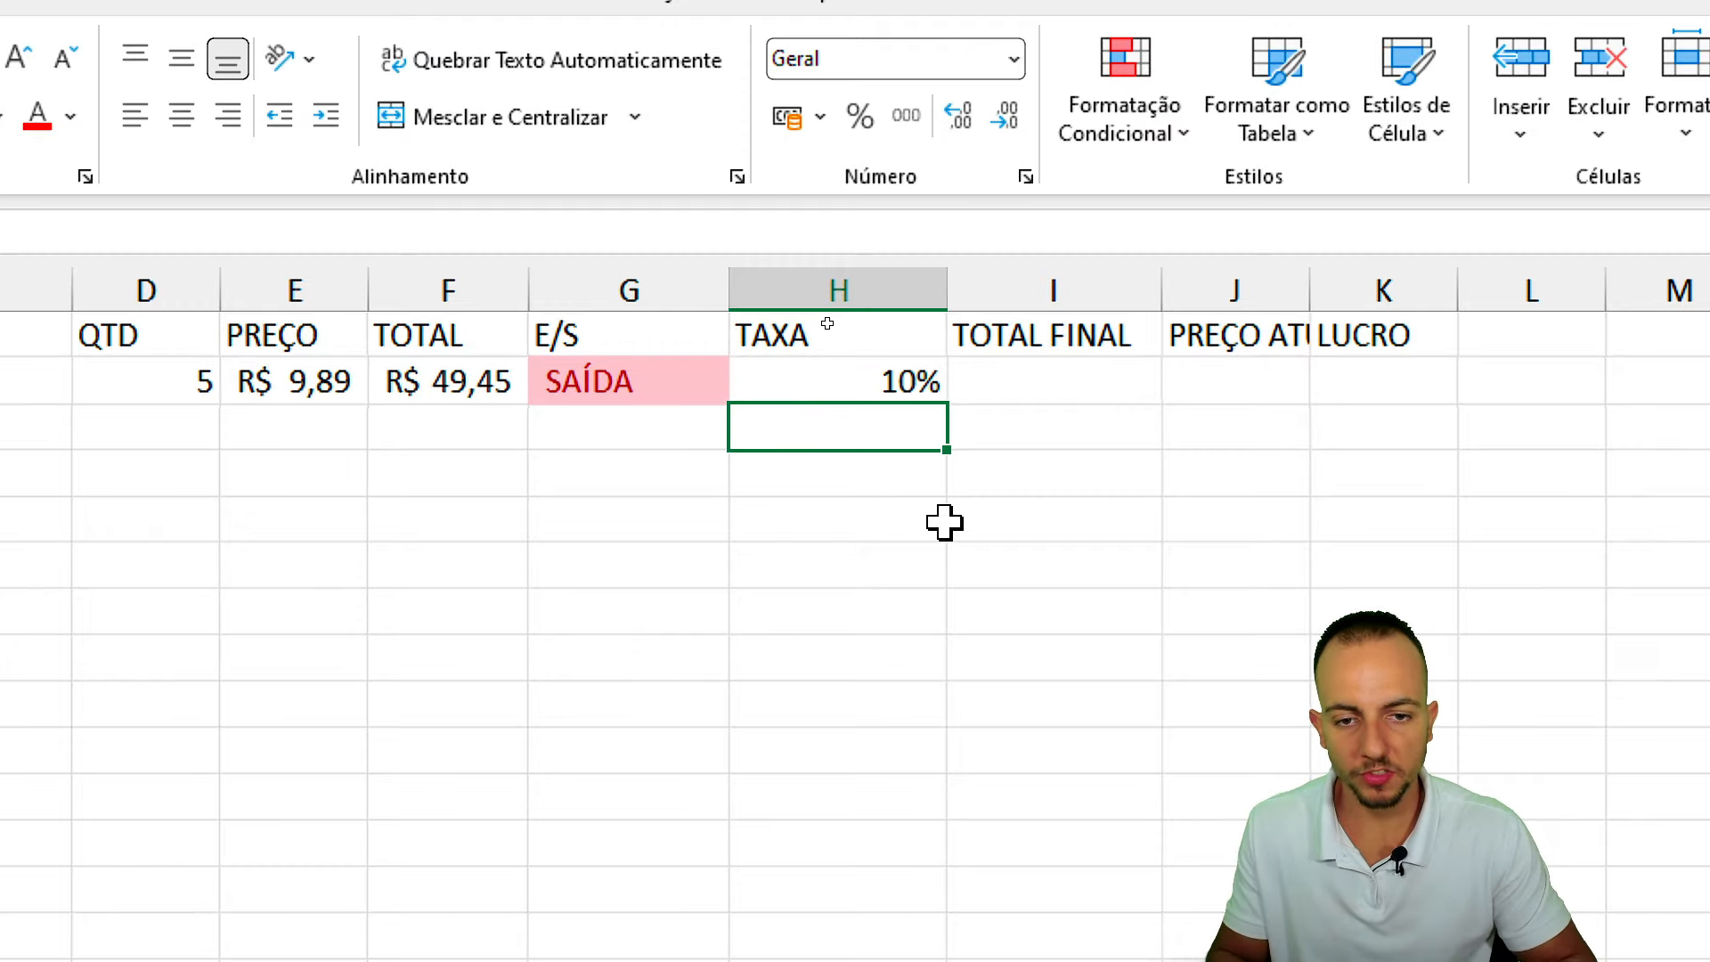
key(ctrl+z)
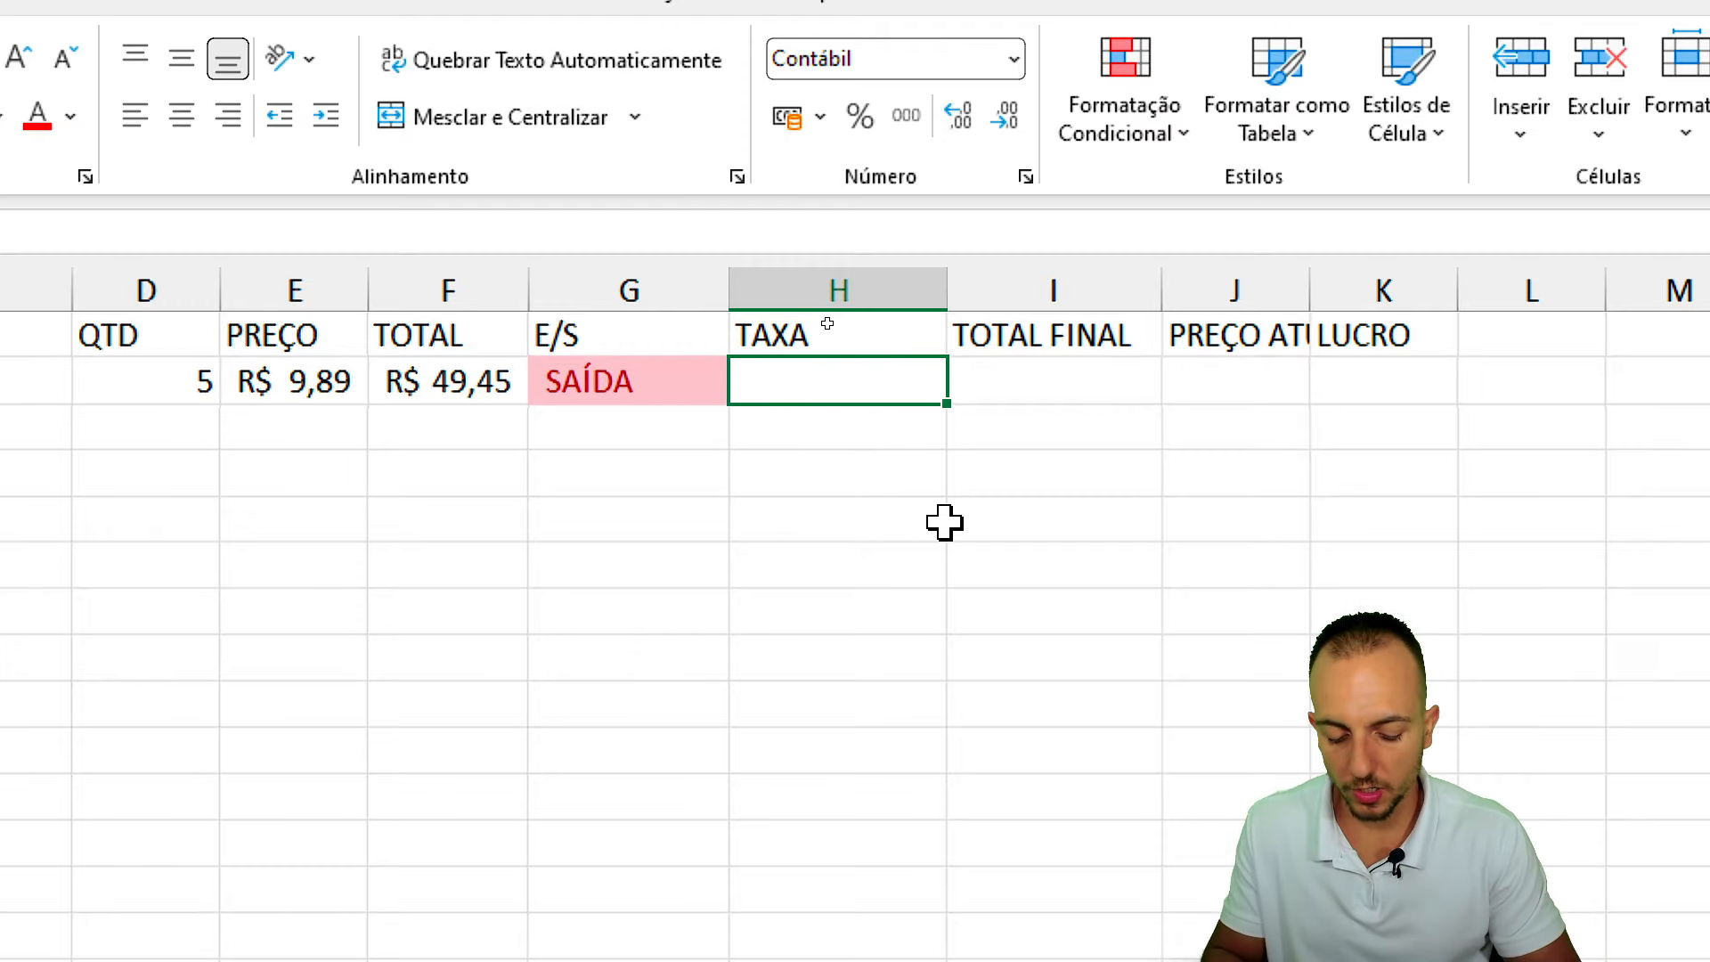
text(1)
key(ctrl+Return)
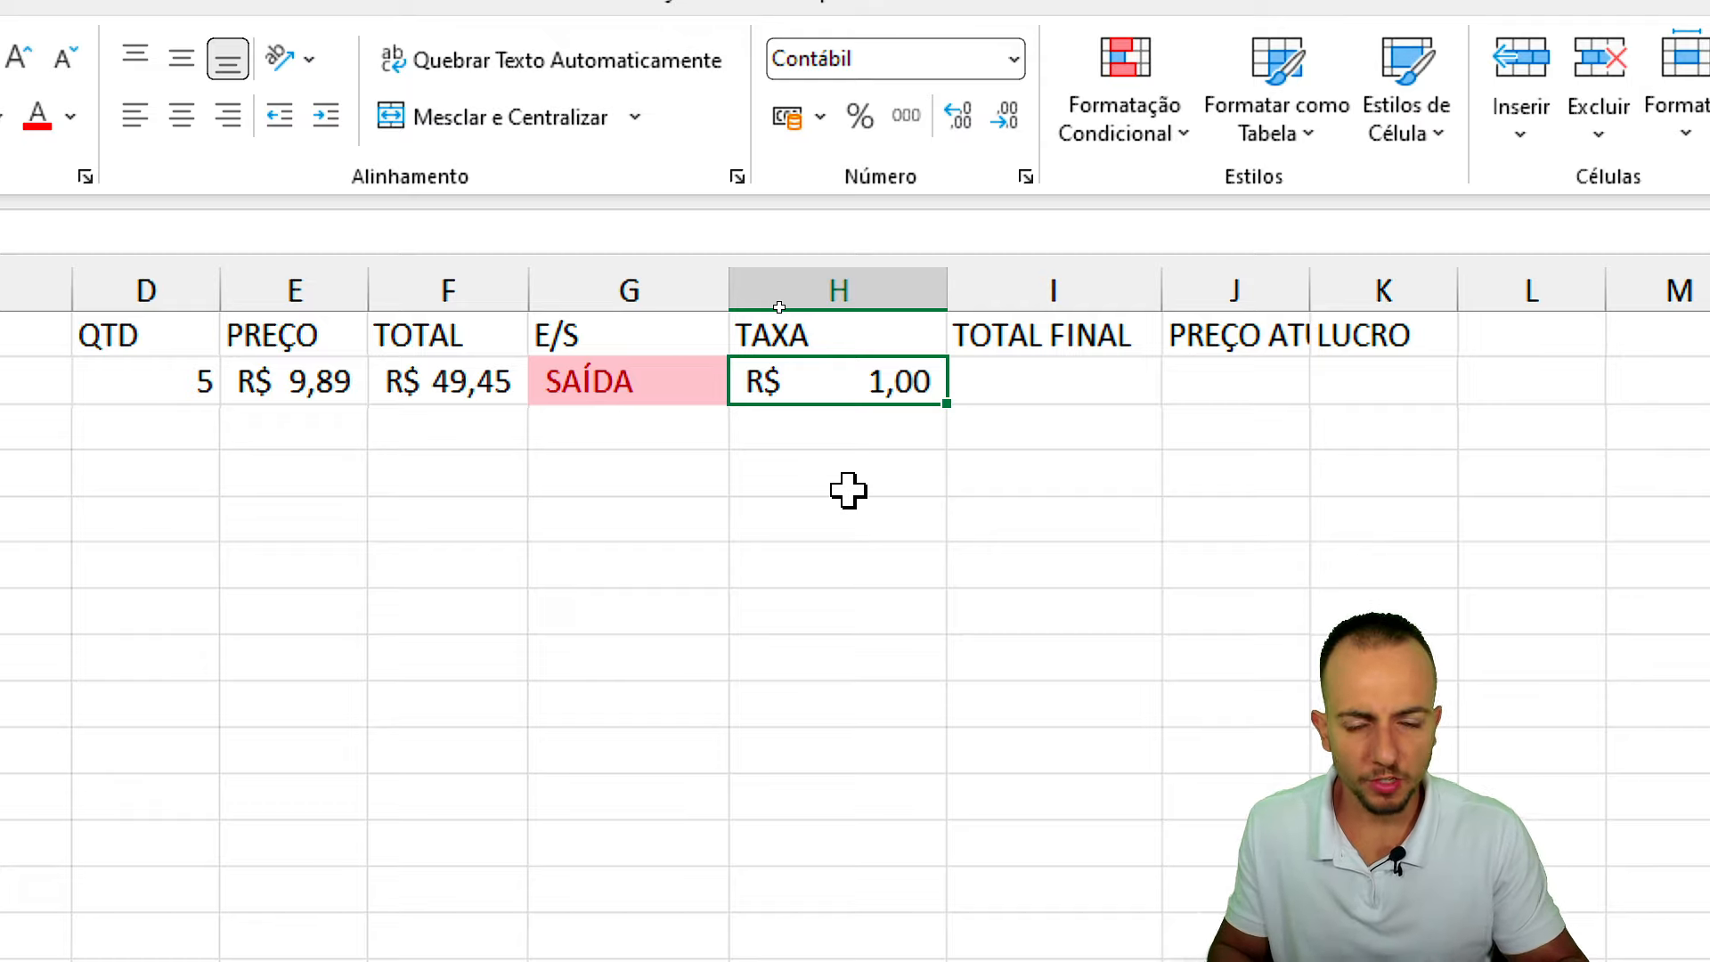
key(Delete)
Enter a rate of 1% in cell H2 under TAXA.
text(1)
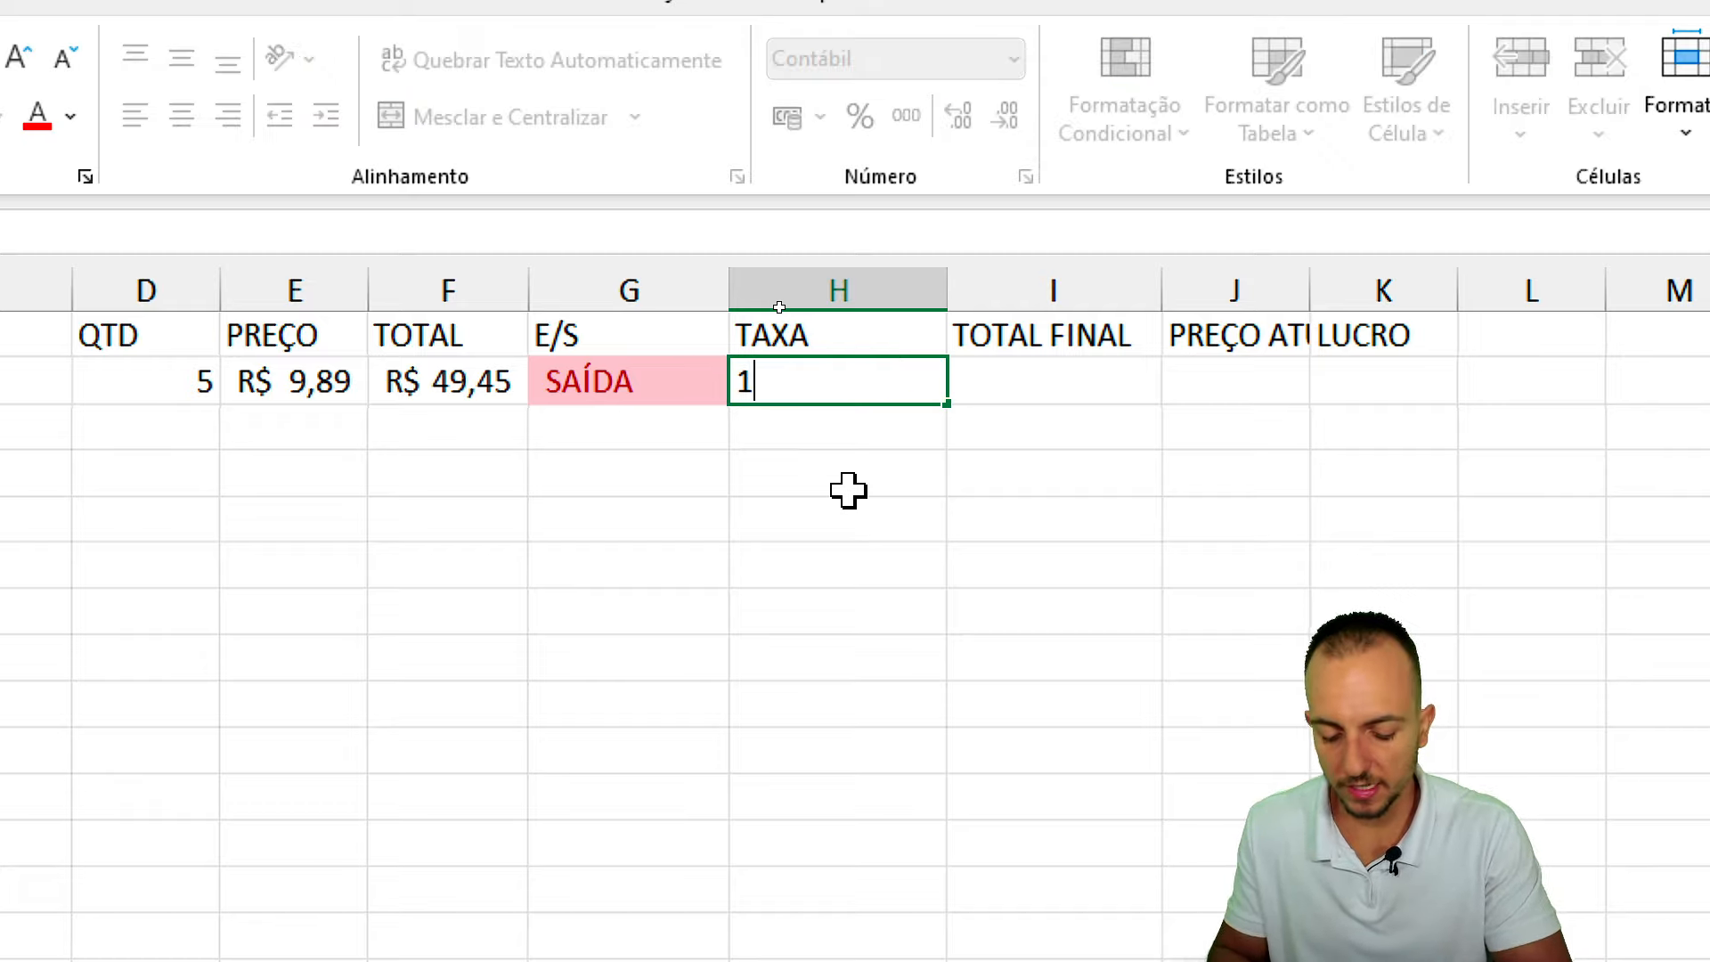
text(%)
key(Return)
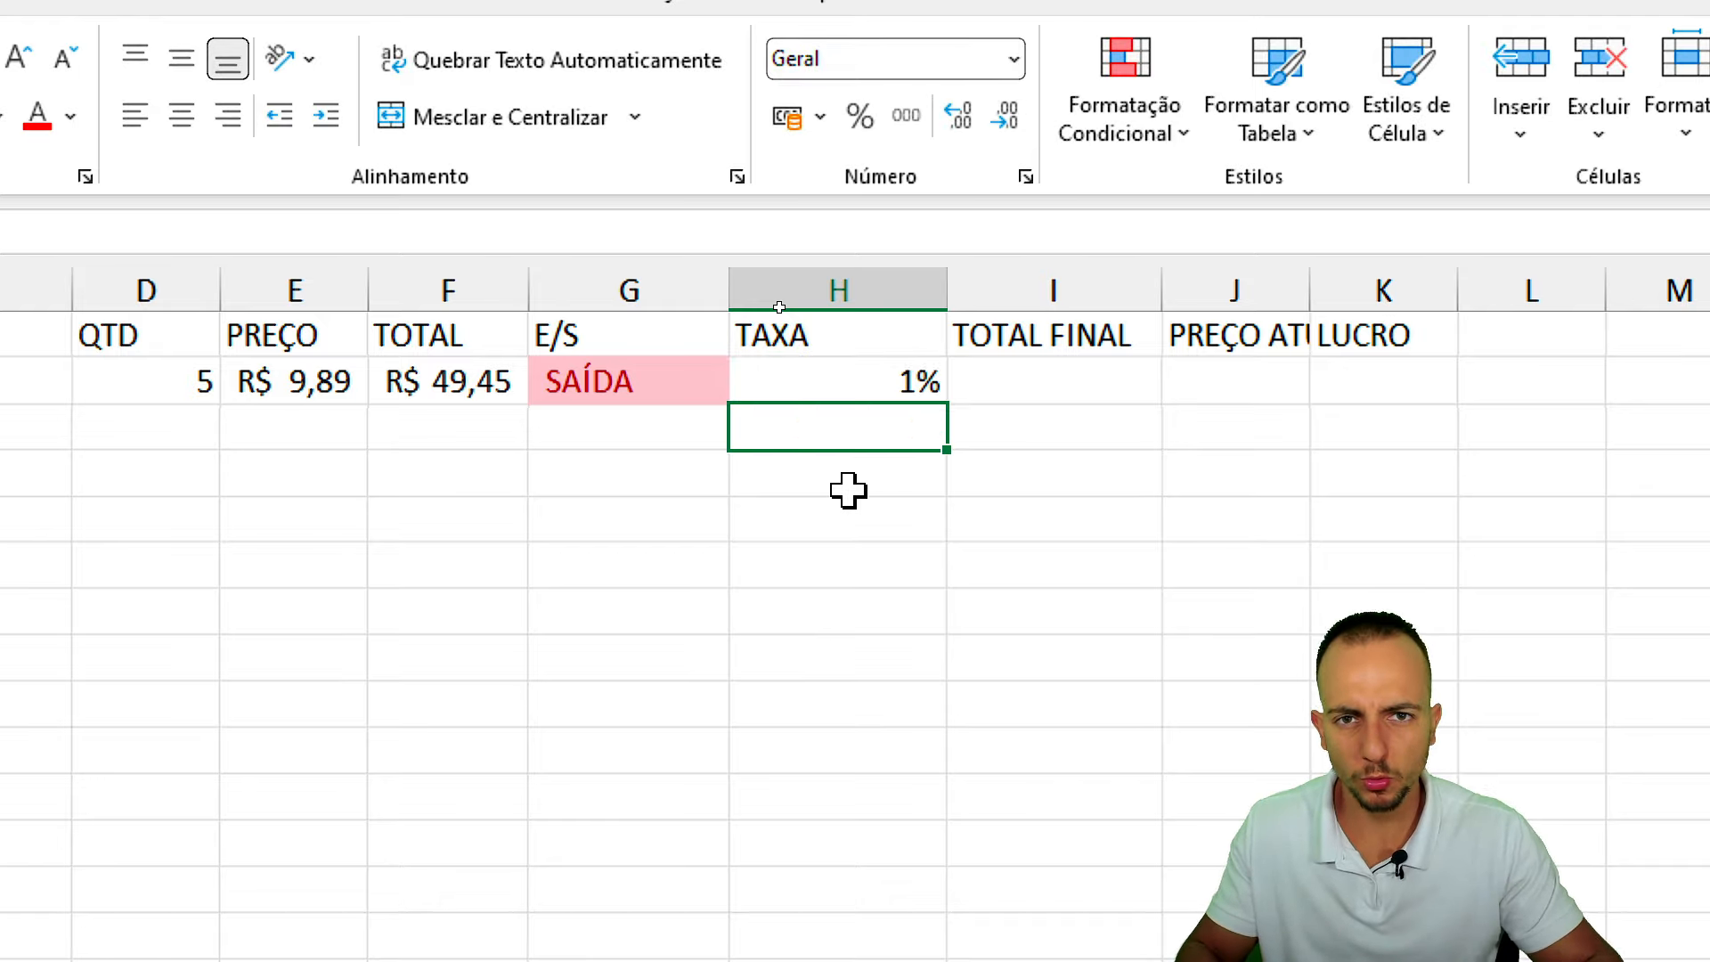
click(1067, 375)
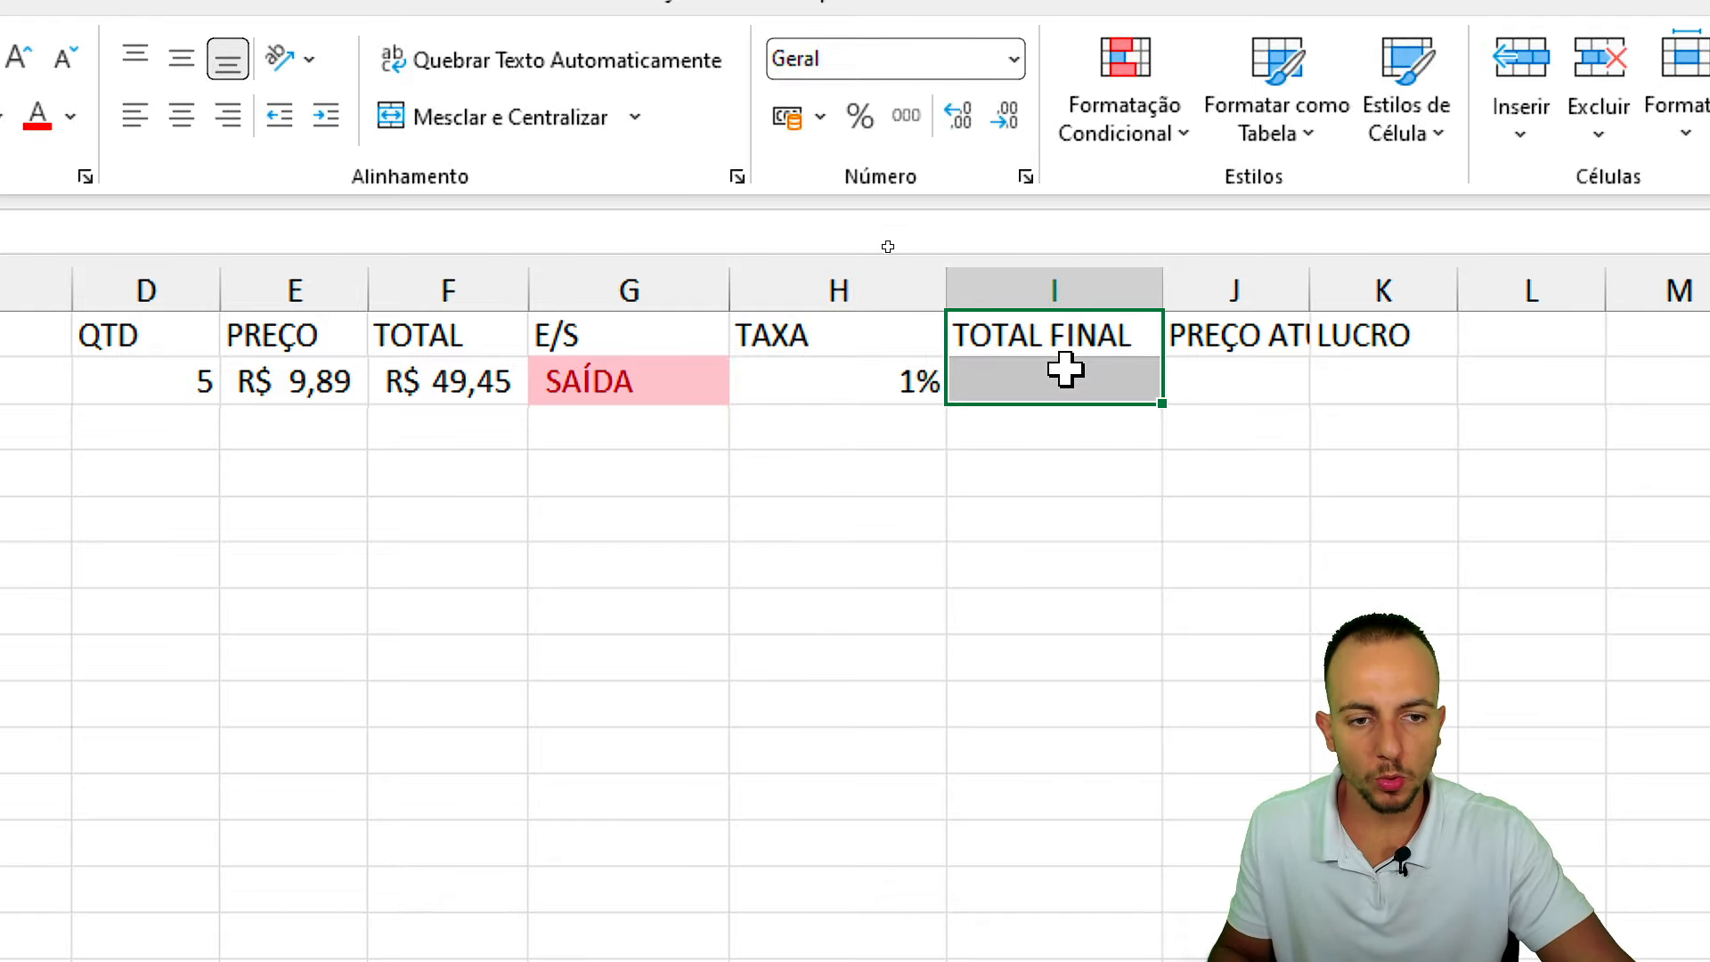
text(=)
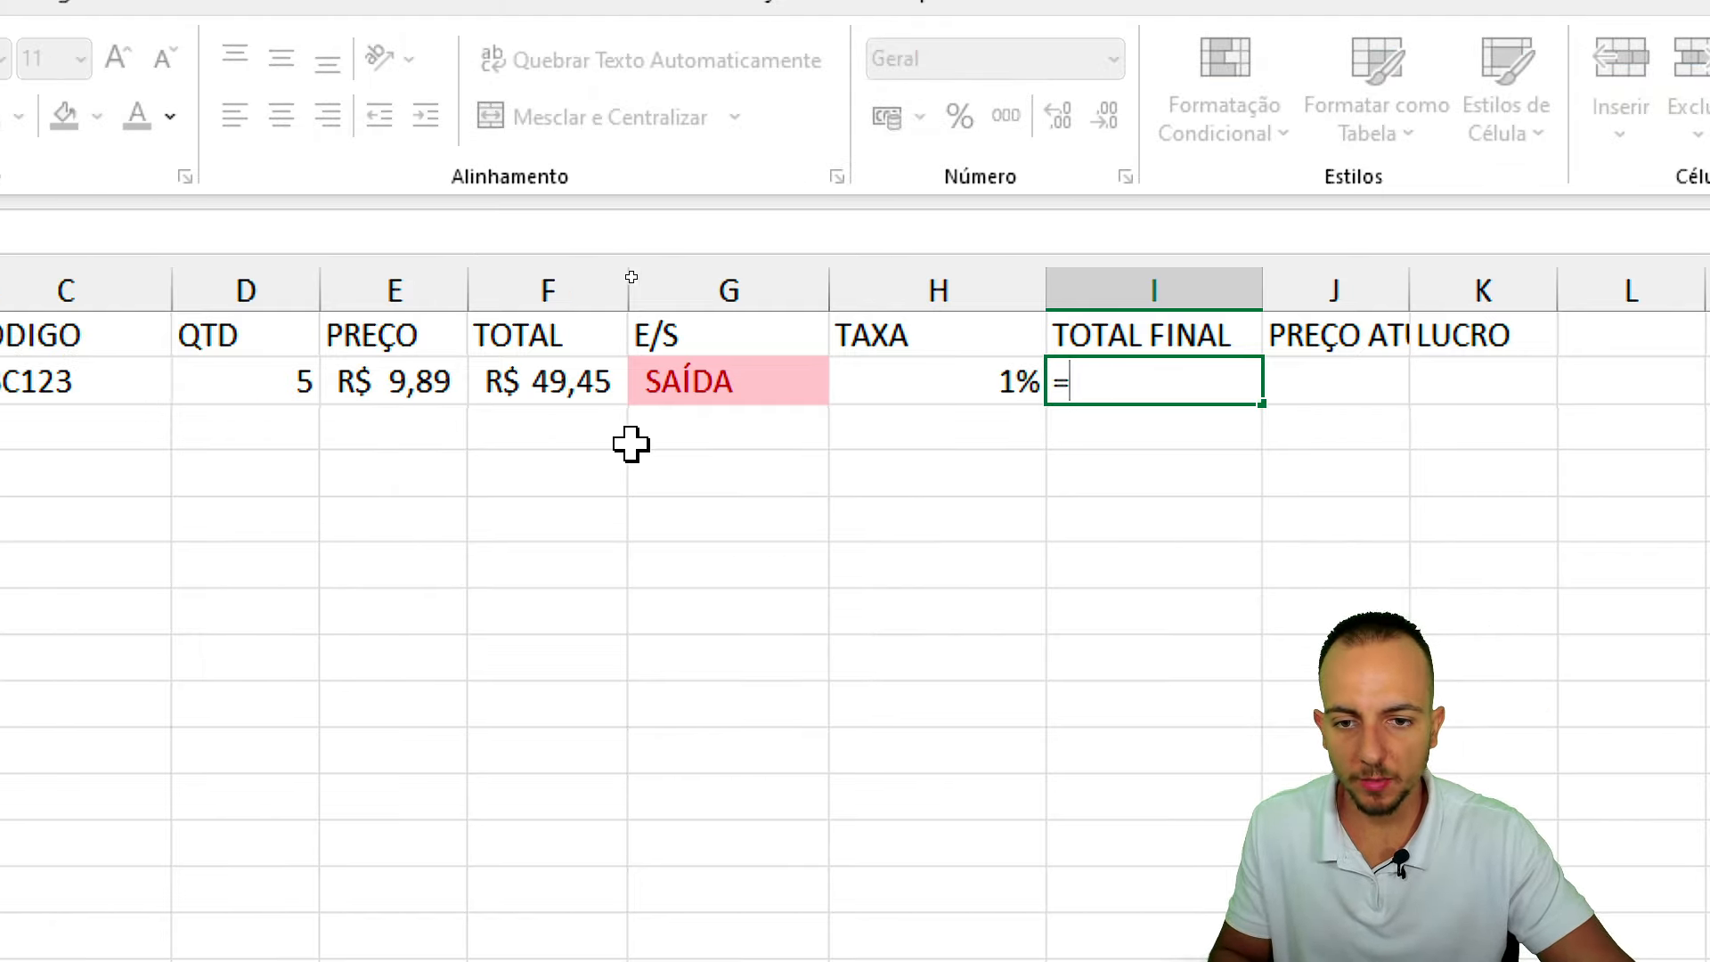
key(ctrl+2)
drag(596, 341, 518, 408)
drag(620, 412, 691, 359)
key(Escape)
key(Escape)
Set the E/S value in cell G2 to ENTRADA.
click(723, 380)
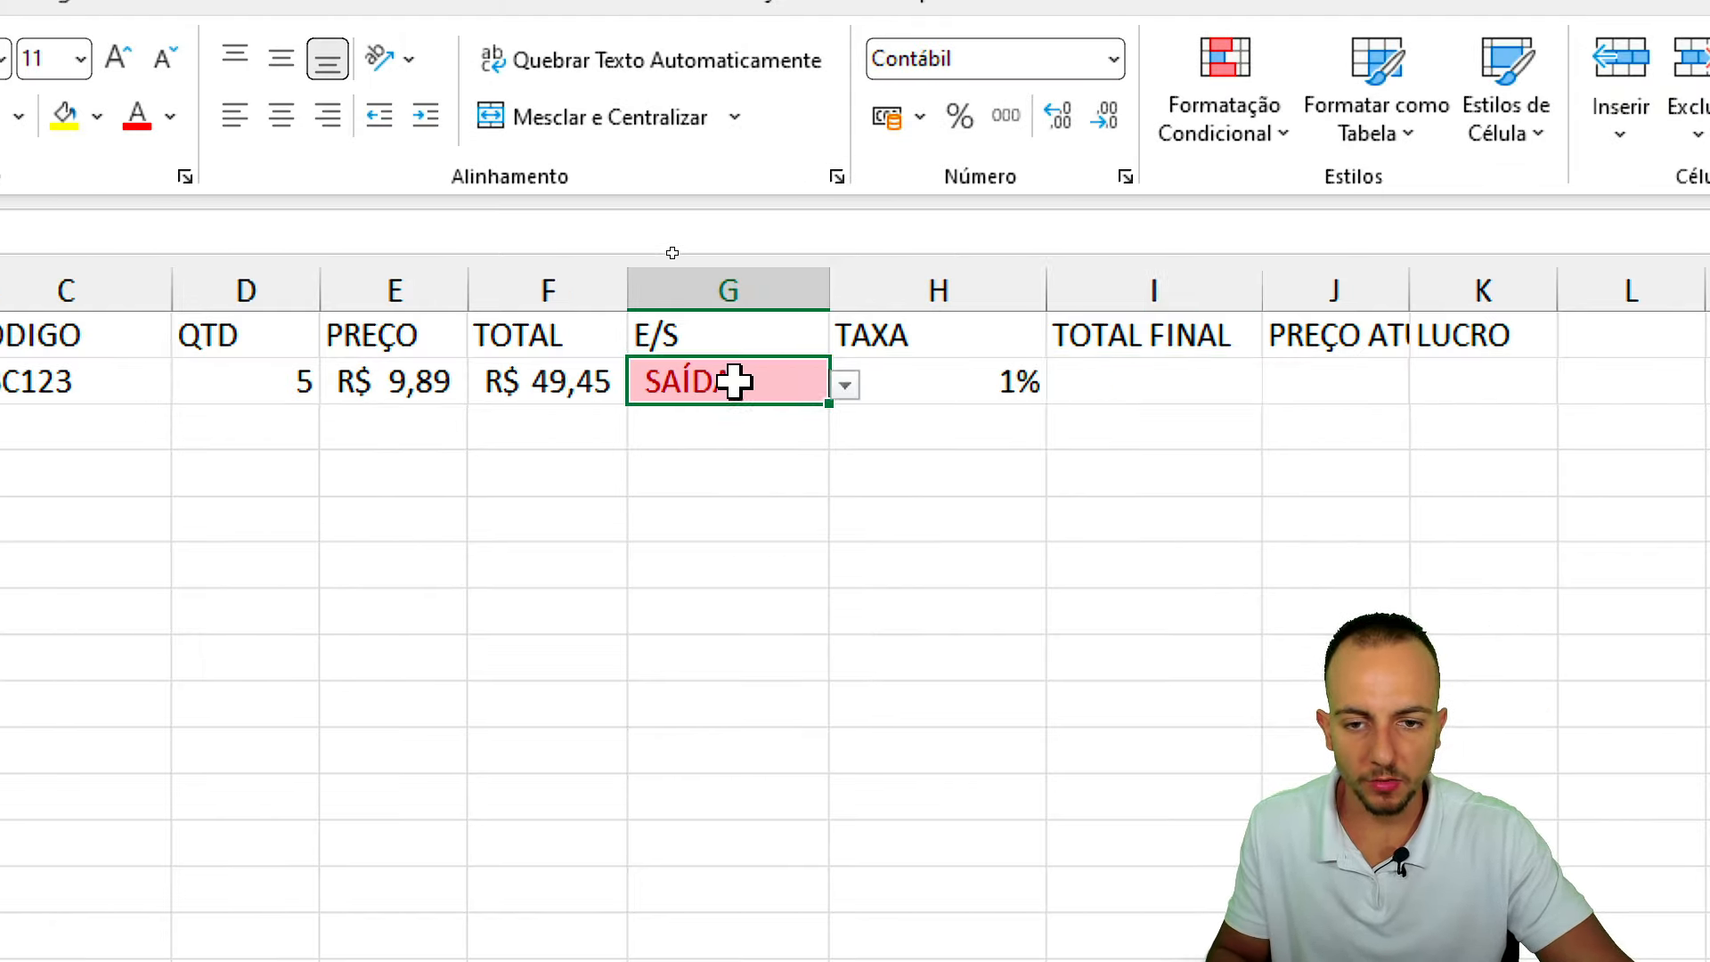
click(845, 385)
click(694, 419)
click(1113, 383)
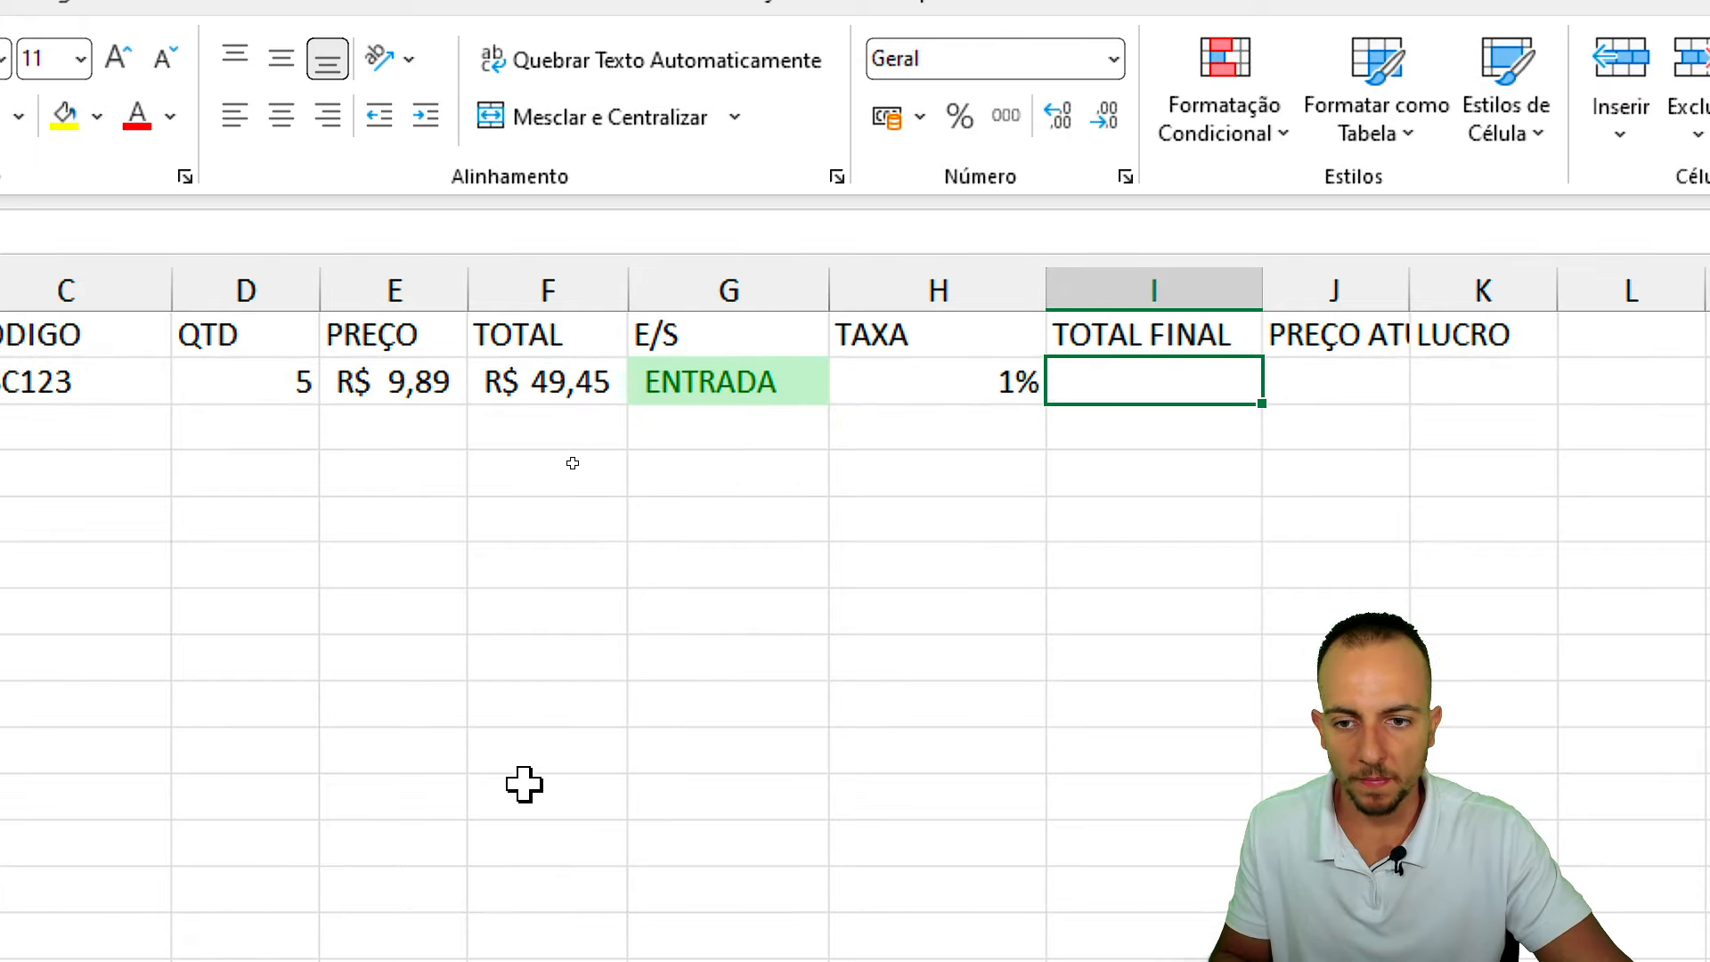
click(559, 389)
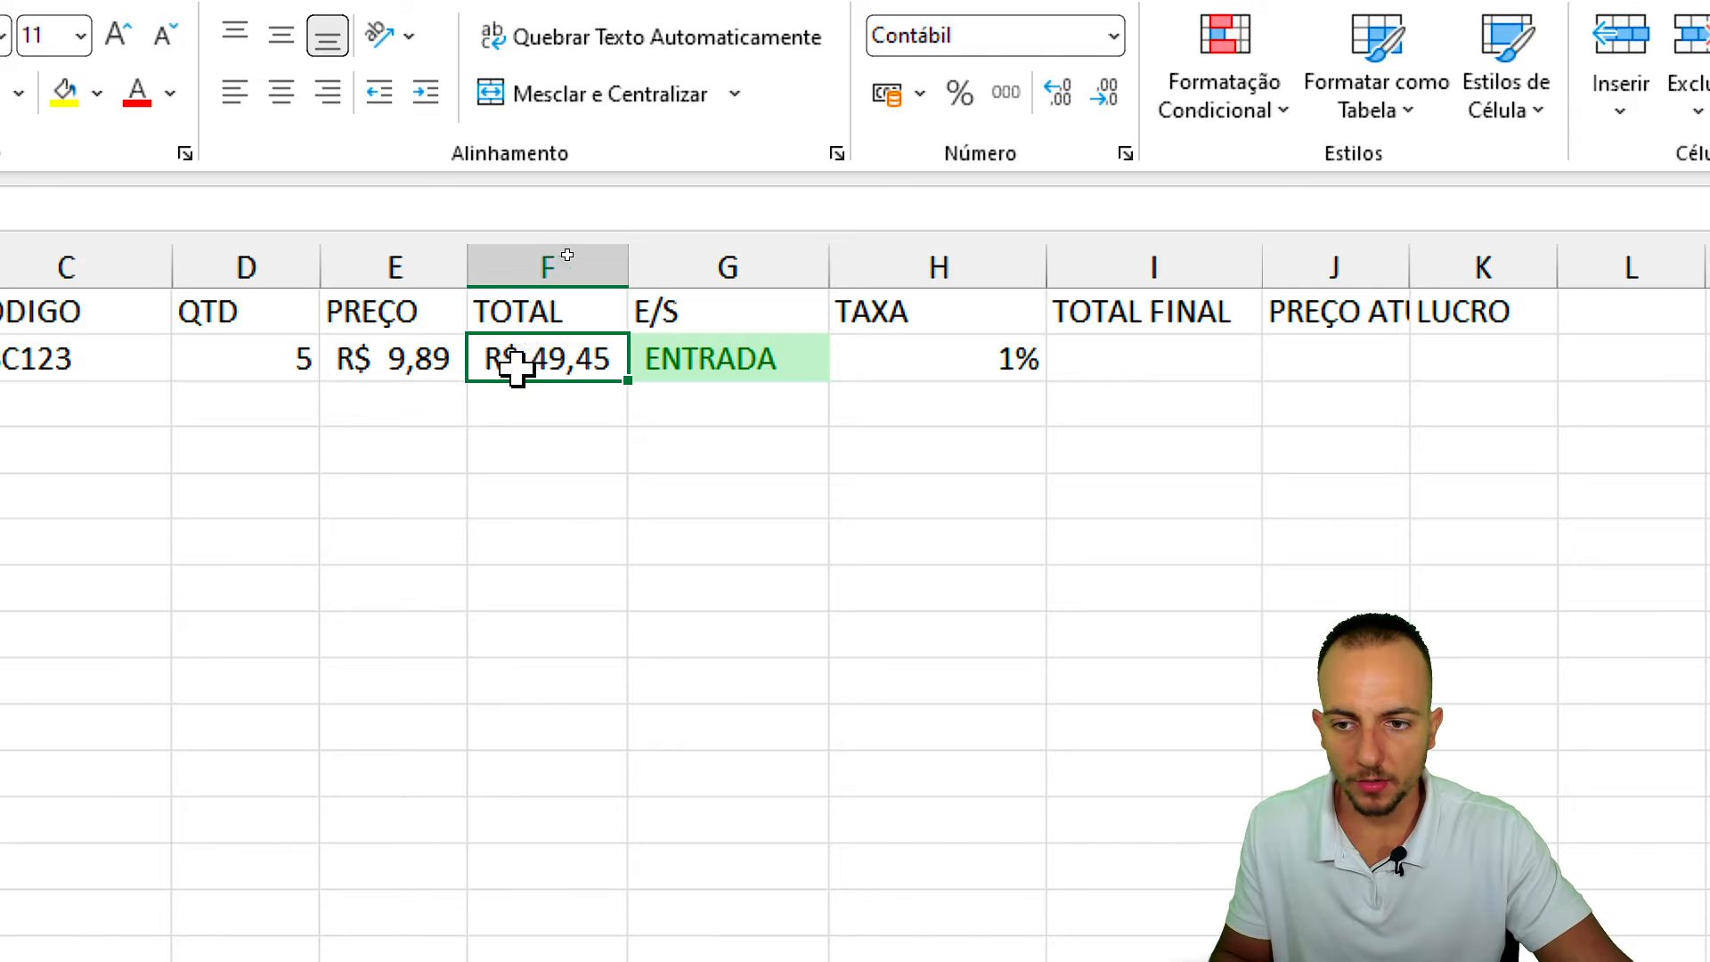
click(449, 359)
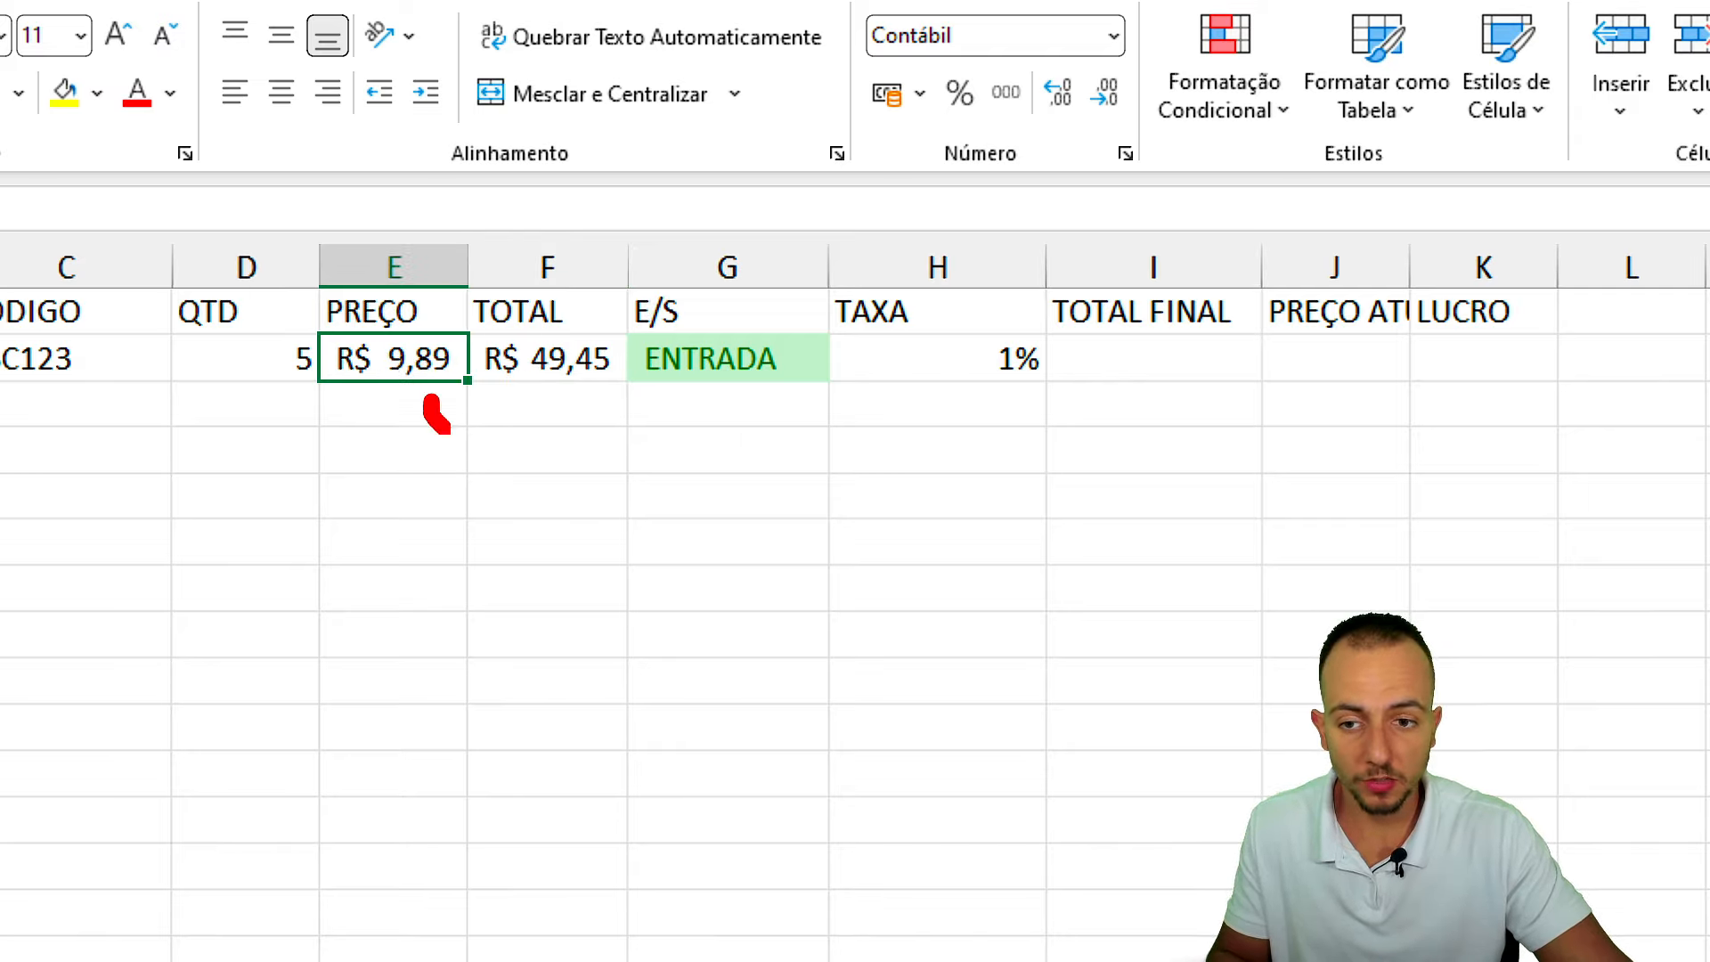
mouse_move(440, 429)
mouse_down()
mouse_move(953, 396)
mouse_move(949, 436)
mouse_up()
click(954, 456)
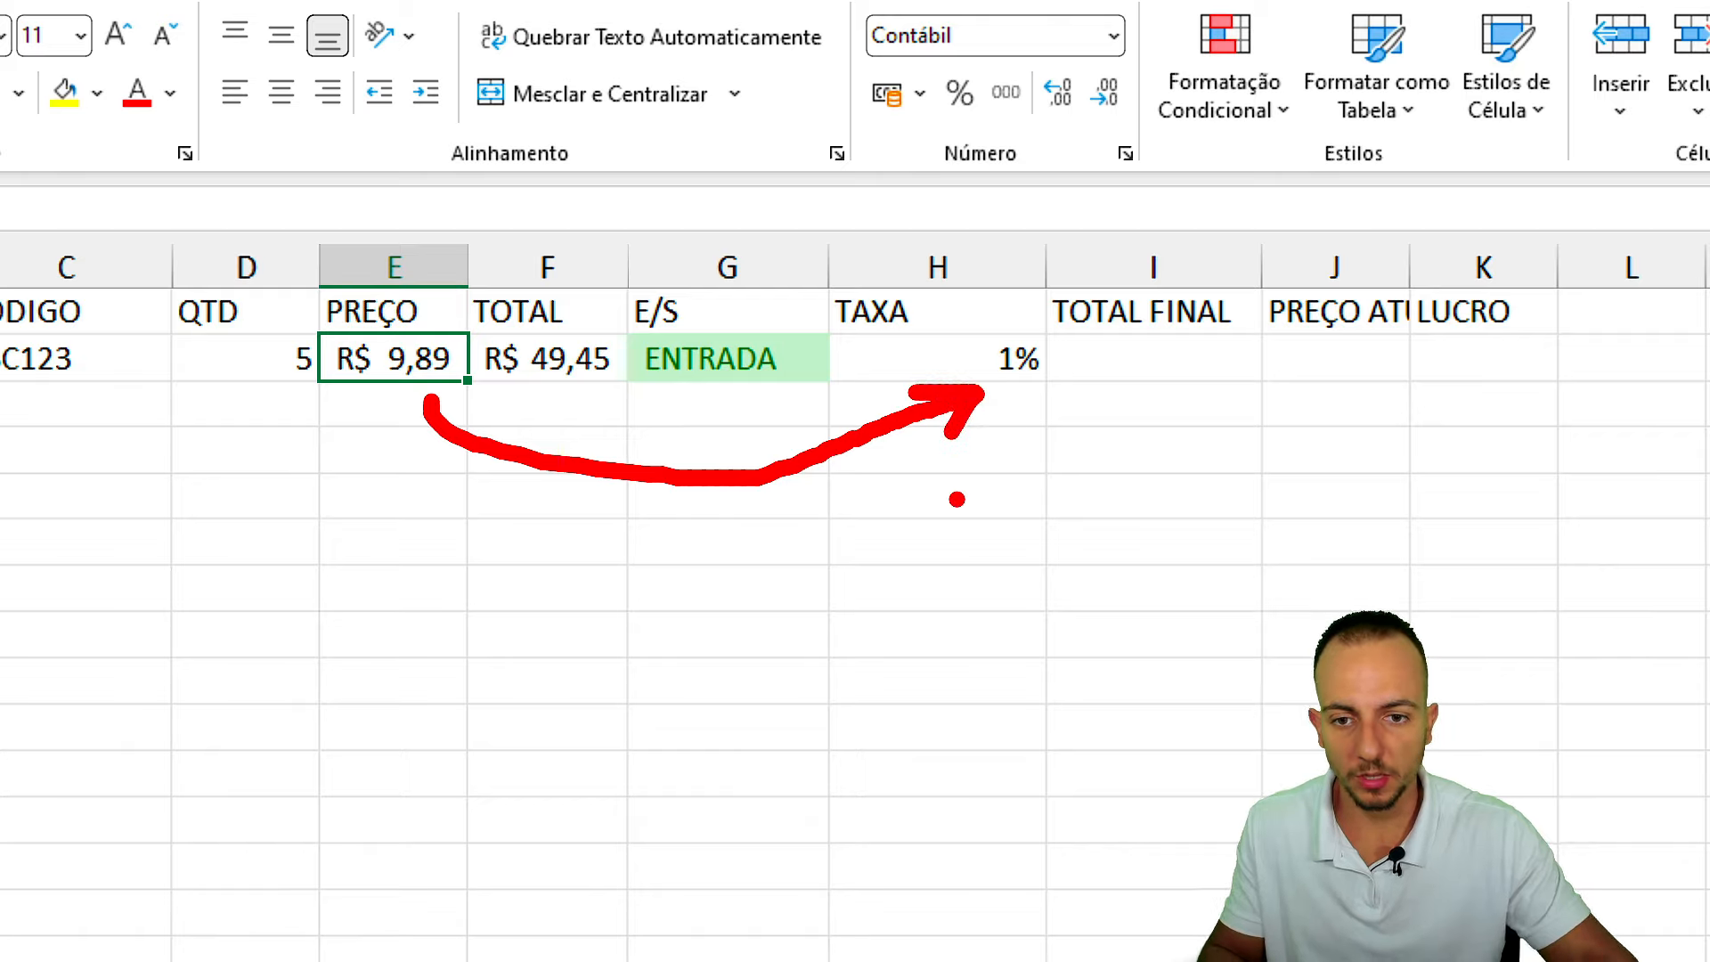
key(Escape)
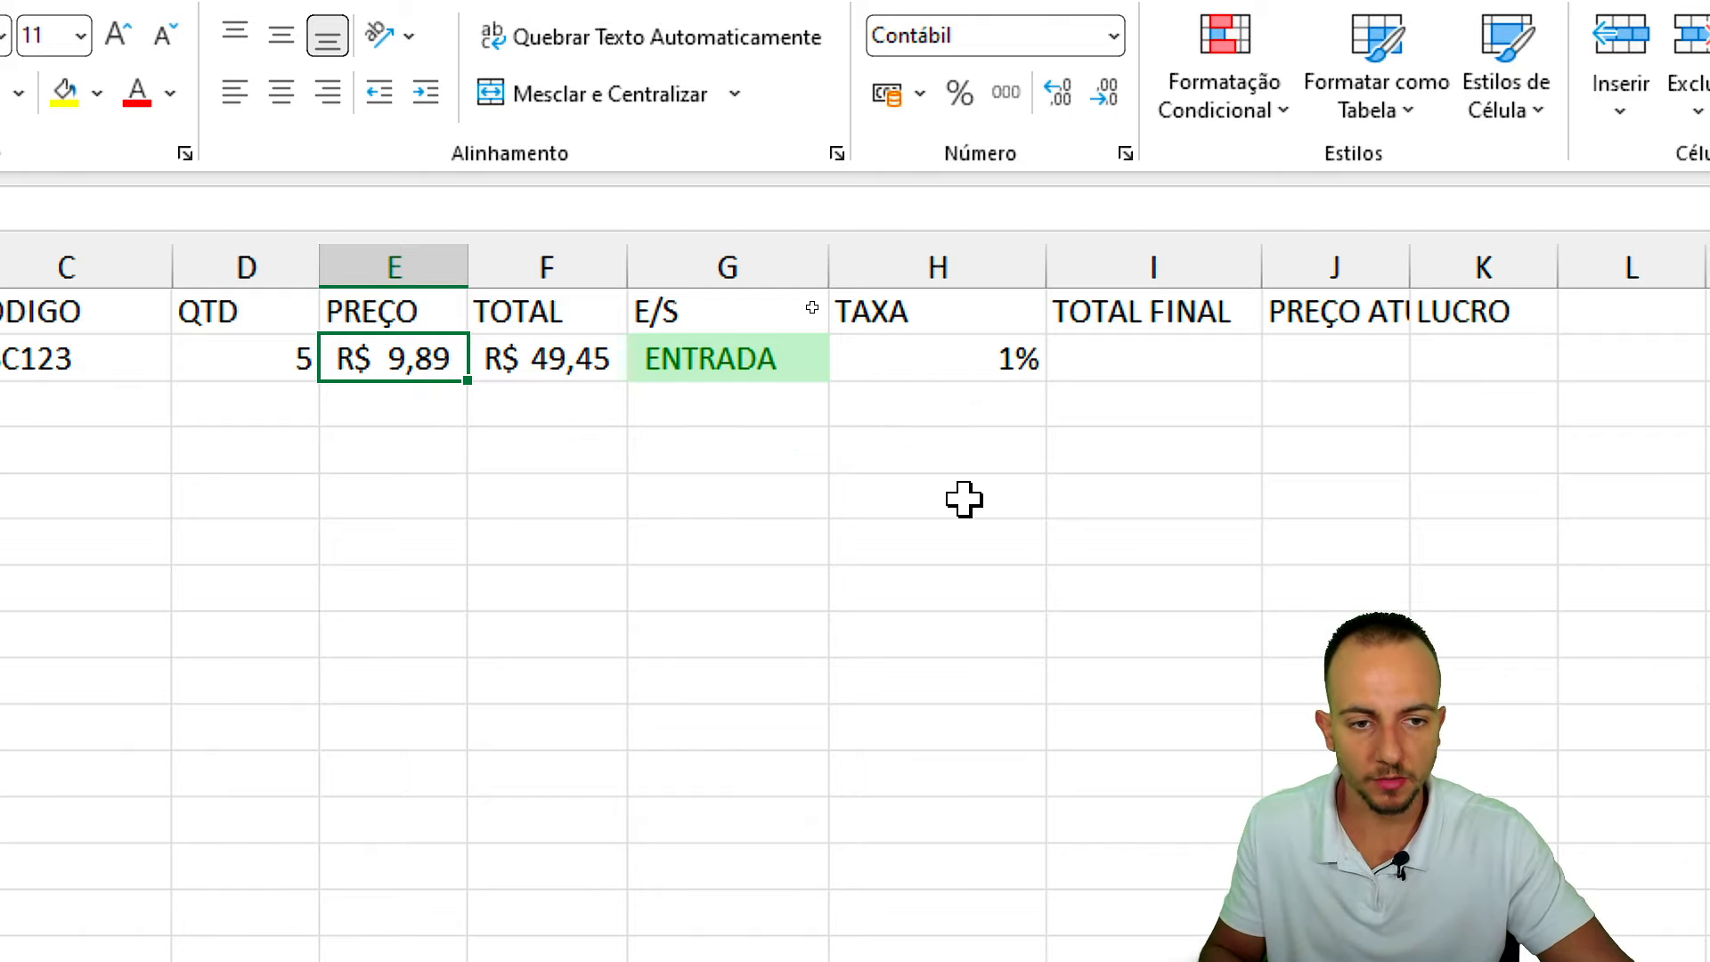
Enter the formula =E2*H2 in cell I2 under TOTAL FINAL to multiply the price by the rate.
click(1161, 356)
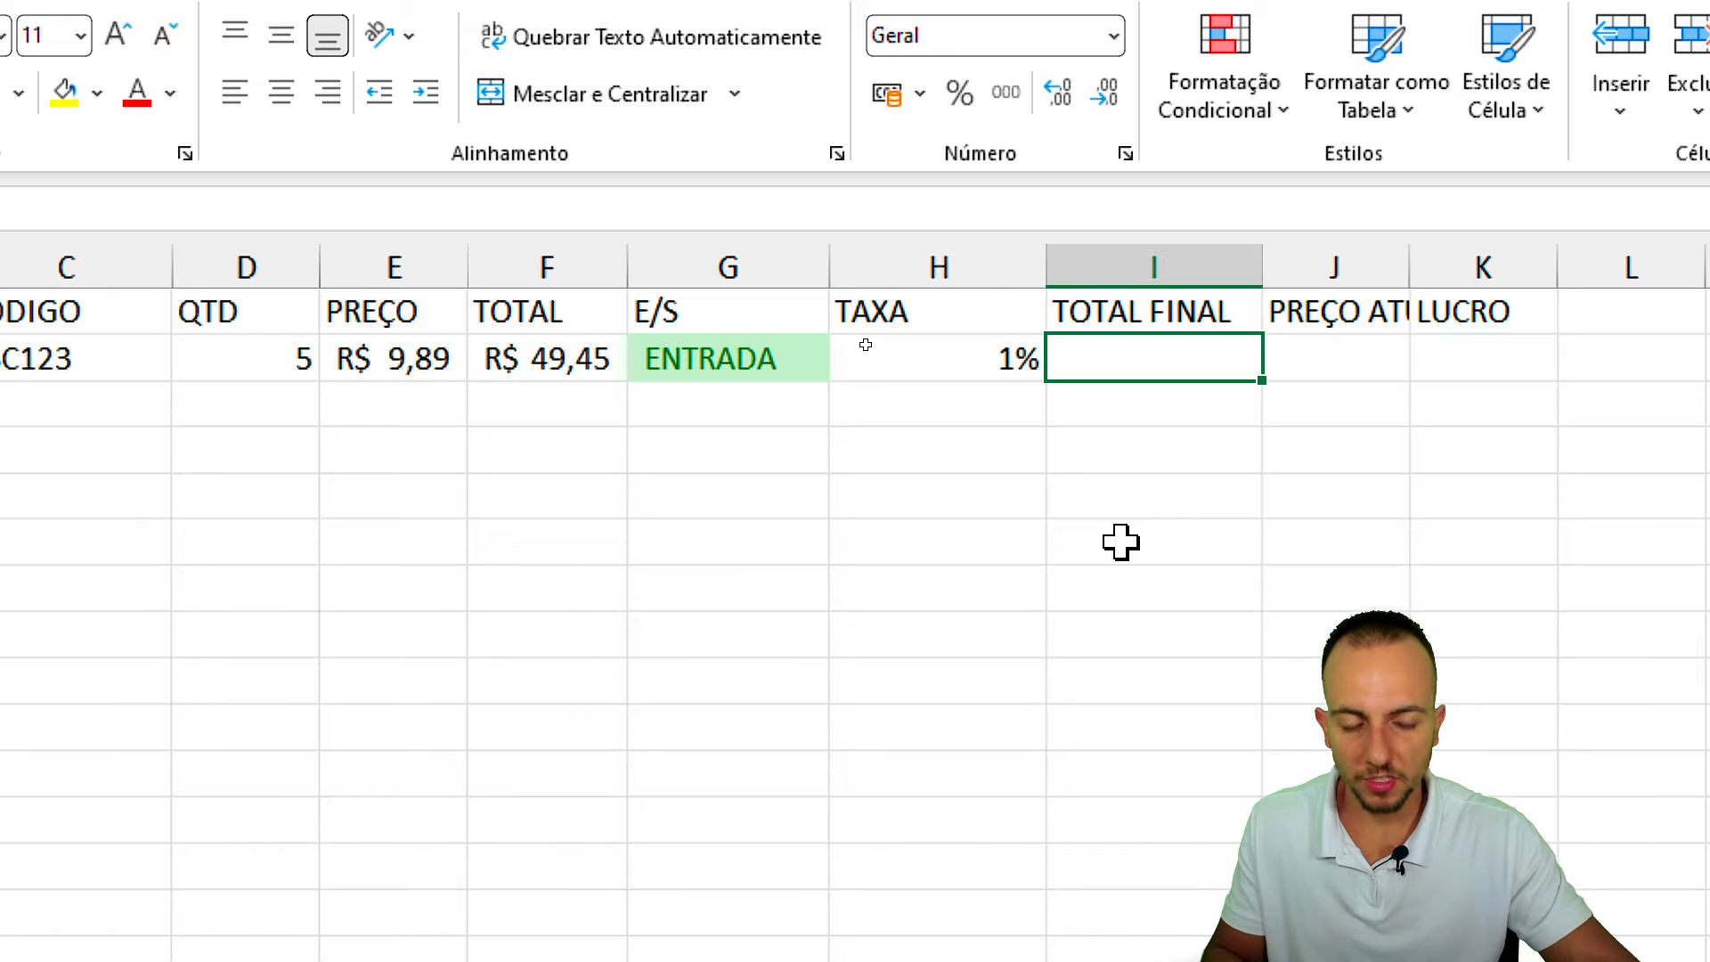
text(=)
click(456, 369)
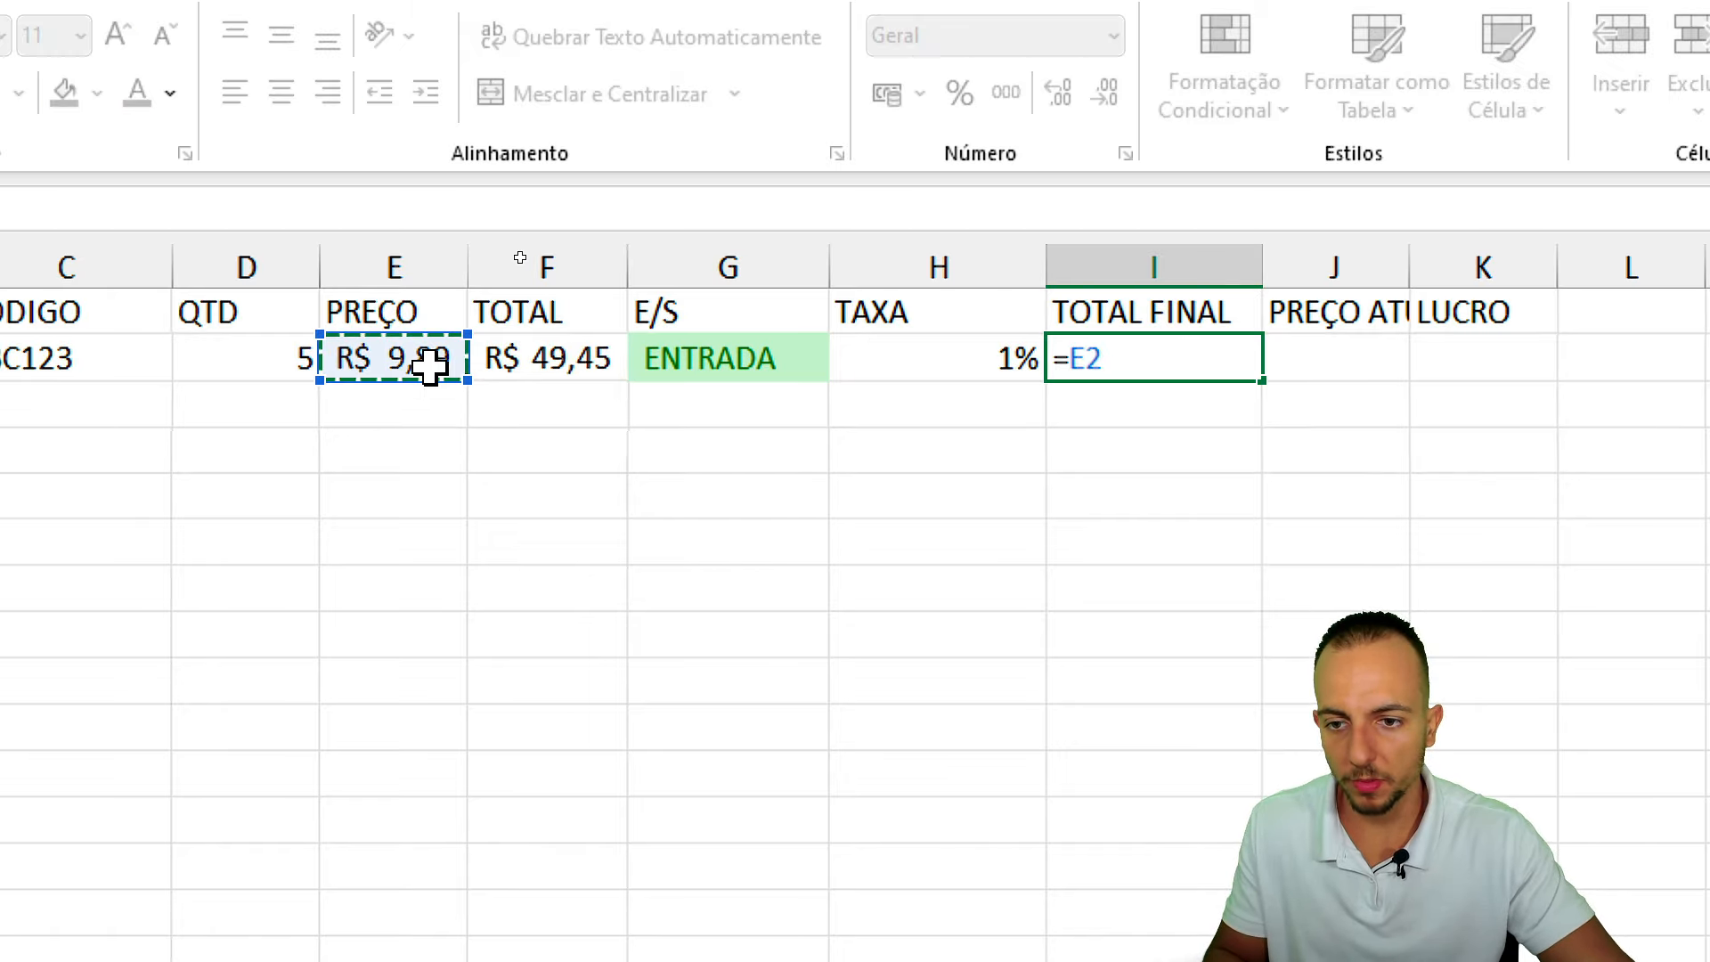
text(*)
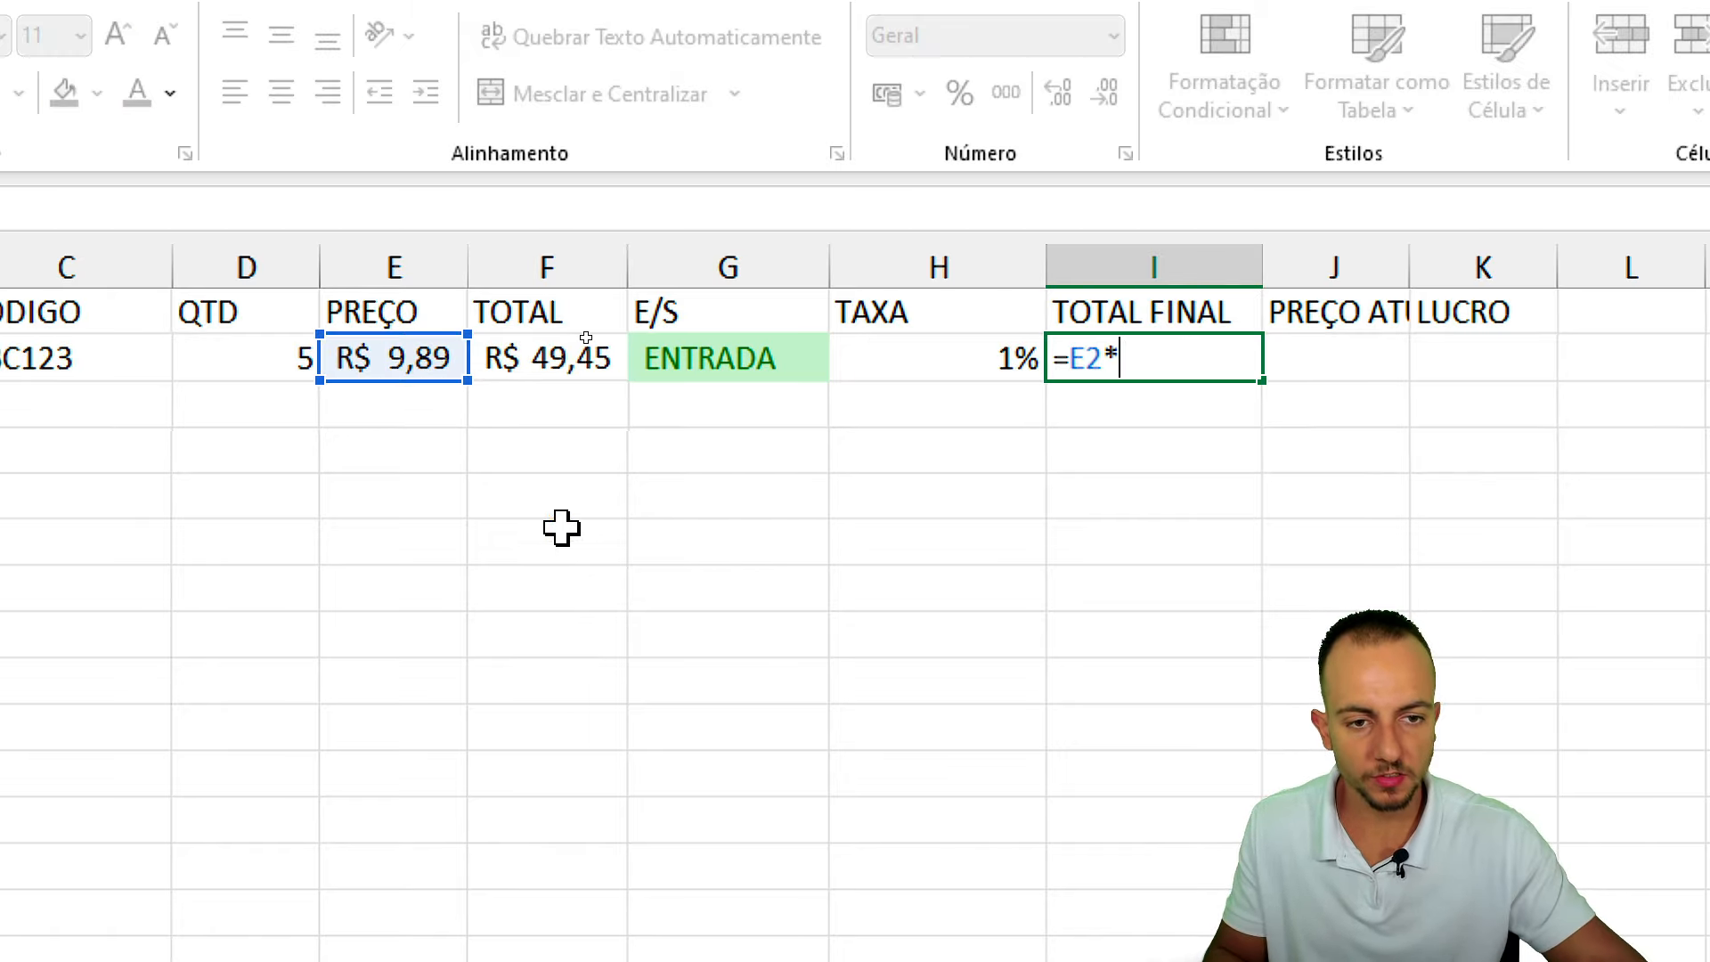
click(947, 365)
key(Return)
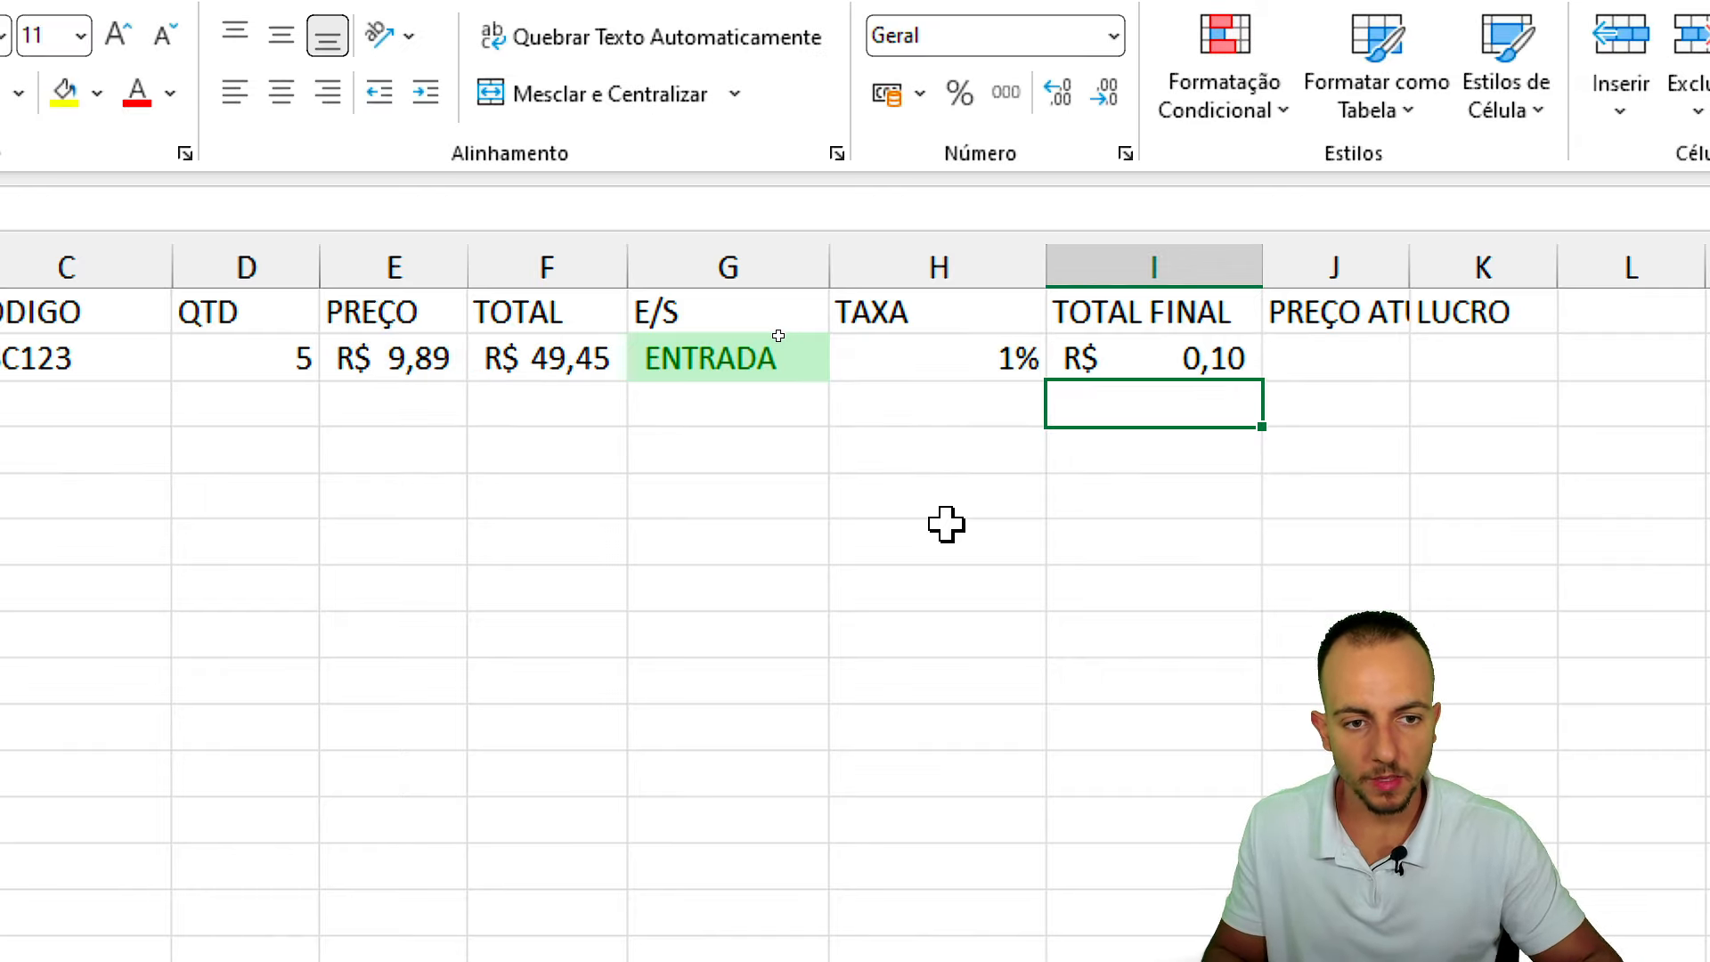
mouse_move(1227, 315)
mouse_down()
mouse_move(1284, 356)
mouse_move(1202, 319)
mouse_up()
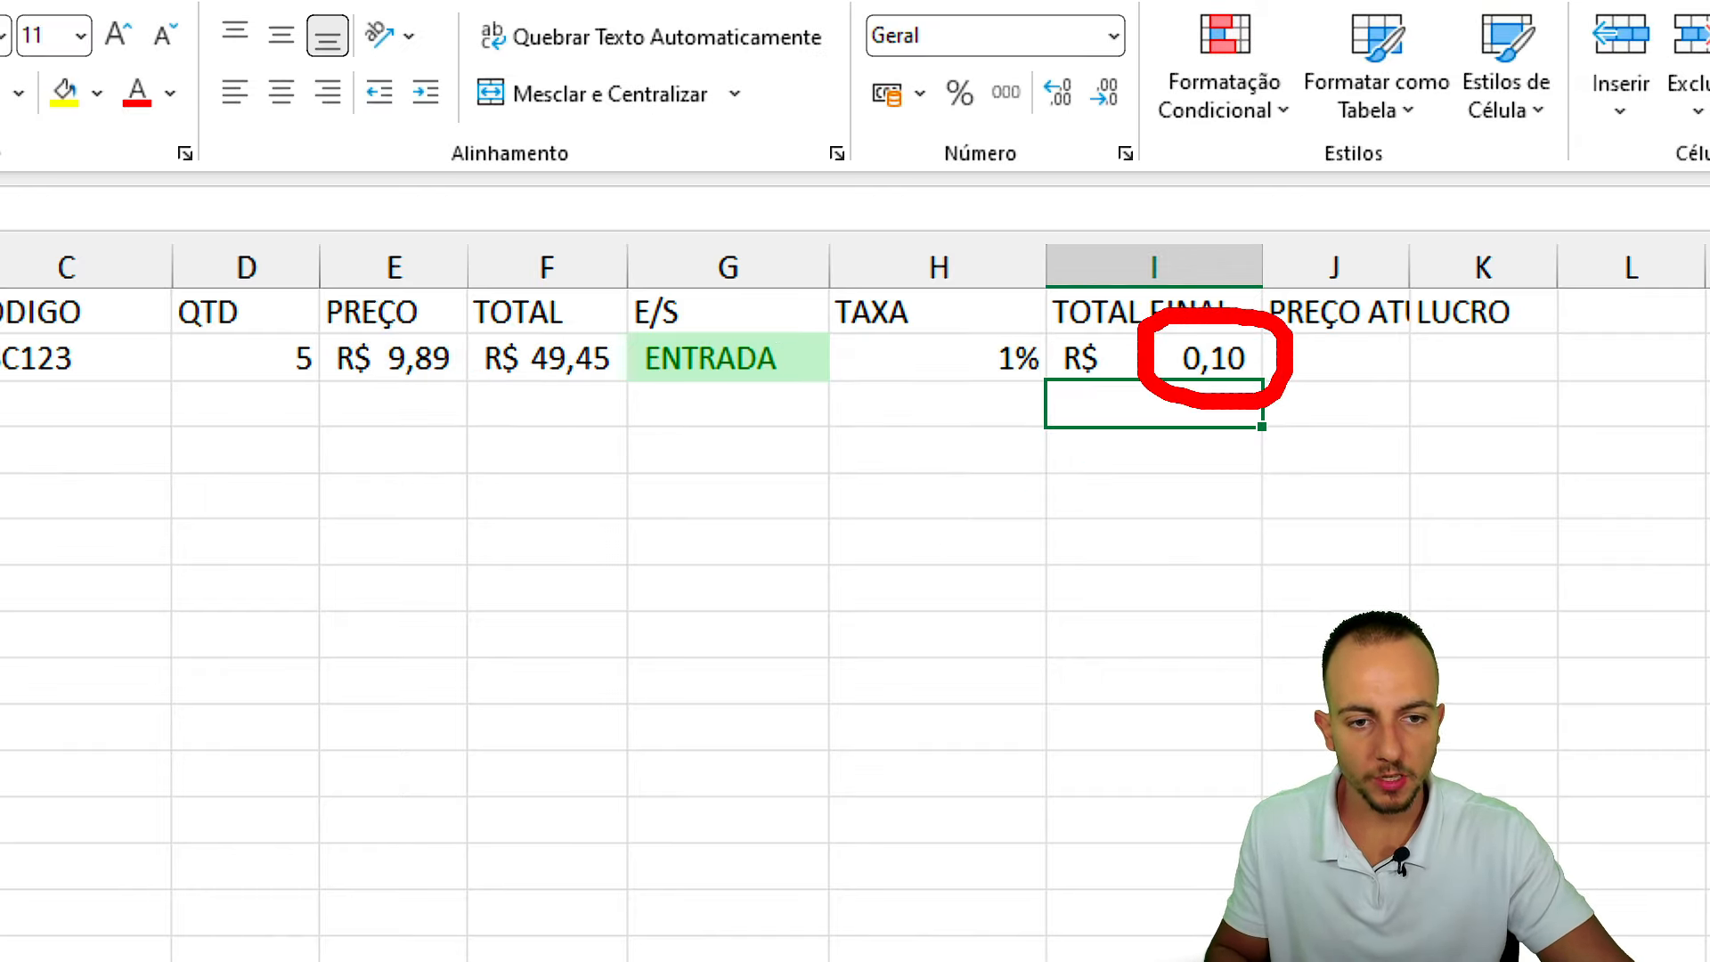
key(e)
mouse_move(981, 316)
mouse_down()
mouse_move(975, 392)
mouse_move(992, 381)
mouse_up()
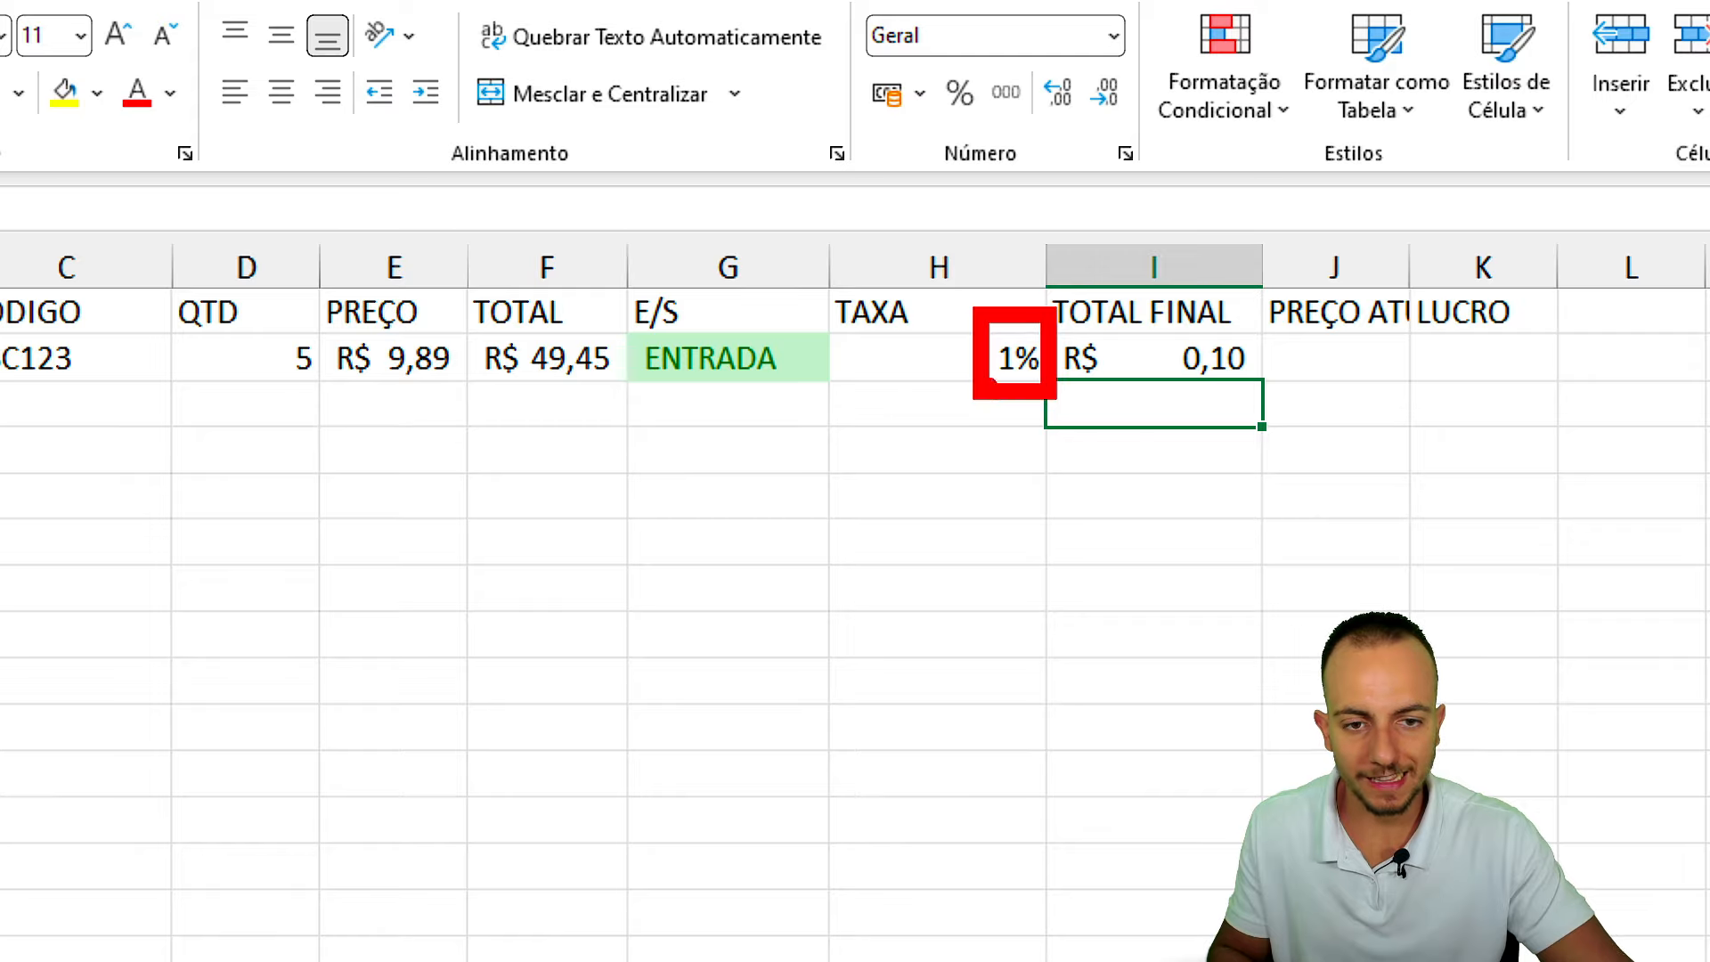
mouse_move(375, 314)
mouse_down()
mouse_move(454, 391)
mouse_move(383, 315)
mouse_up()
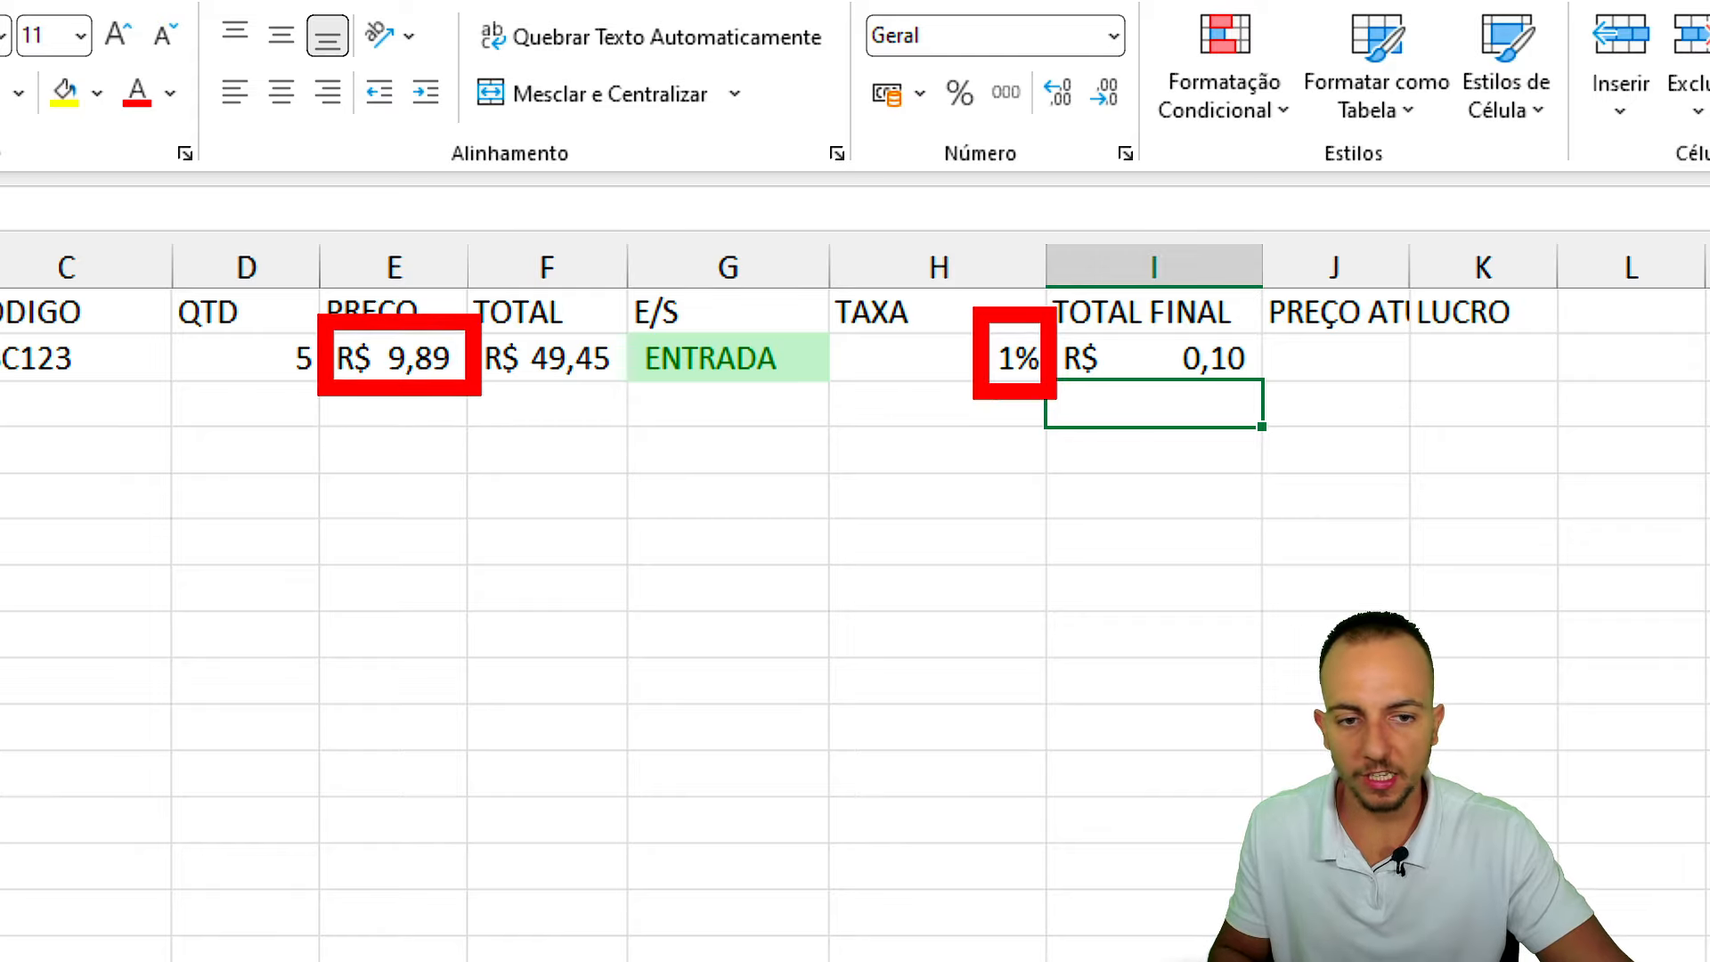
drag(969, 427, 842, 604)
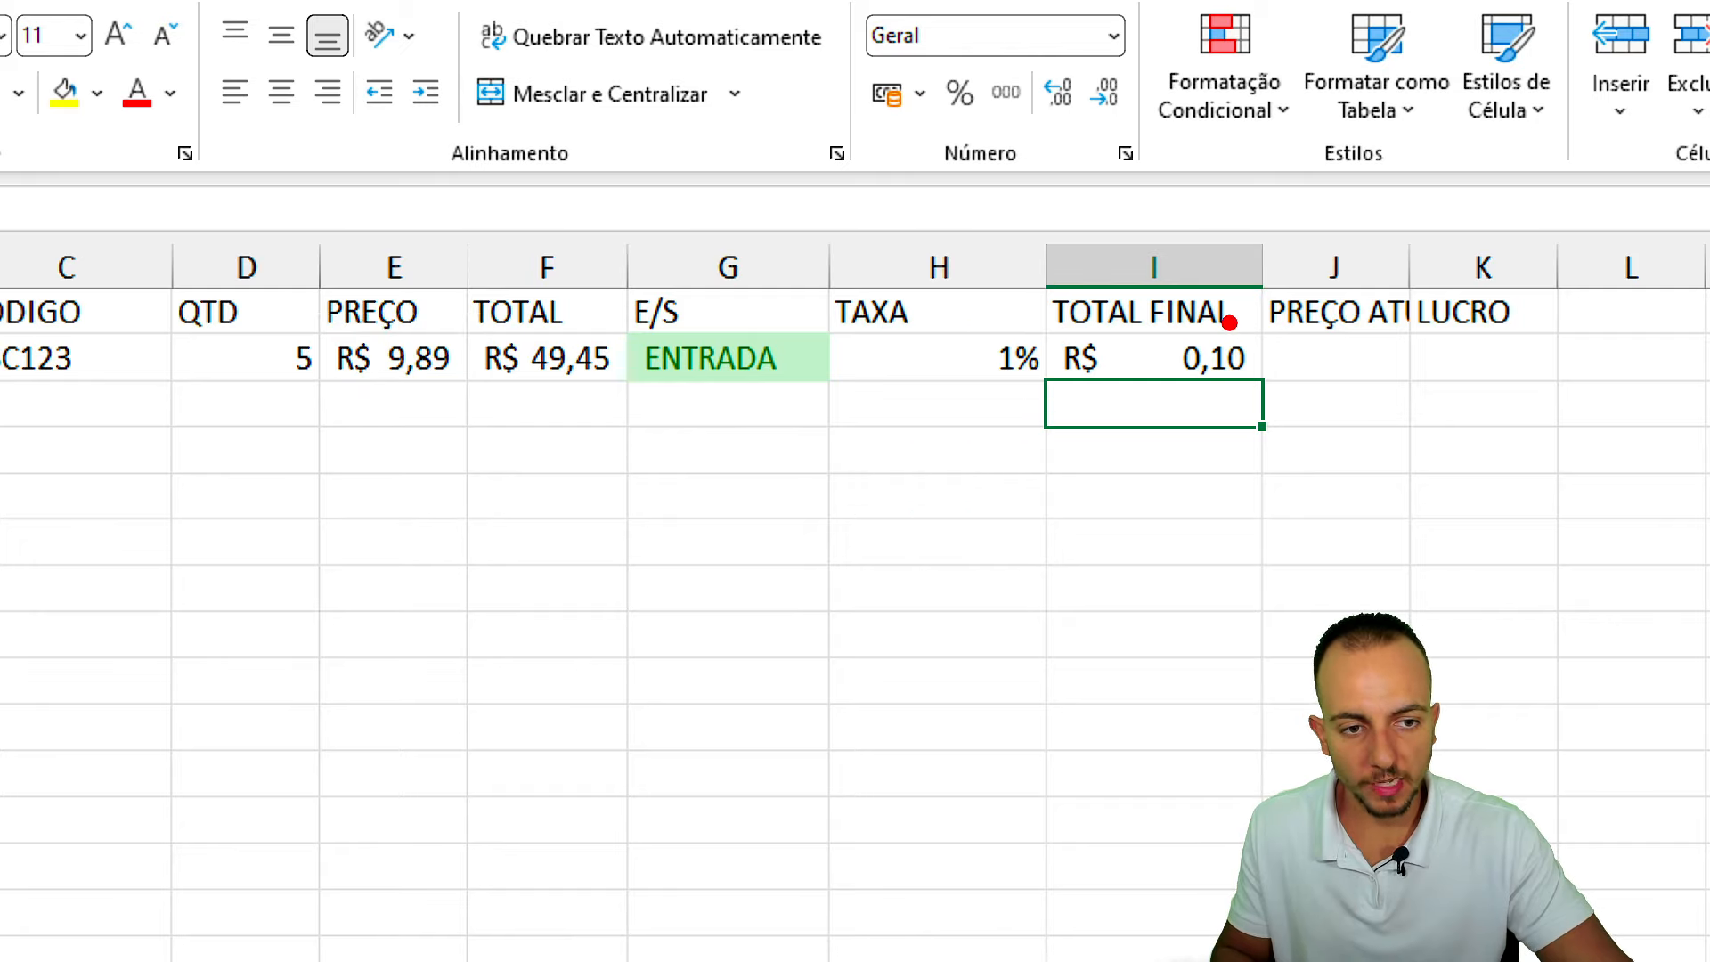
mouse_move(1198, 307)
mouse_down()
mouse_move(1158, 343)
mouse_move(1169, 411)
mouse_move(634, 586)
mouse_move(426, 391)
mouse_up()
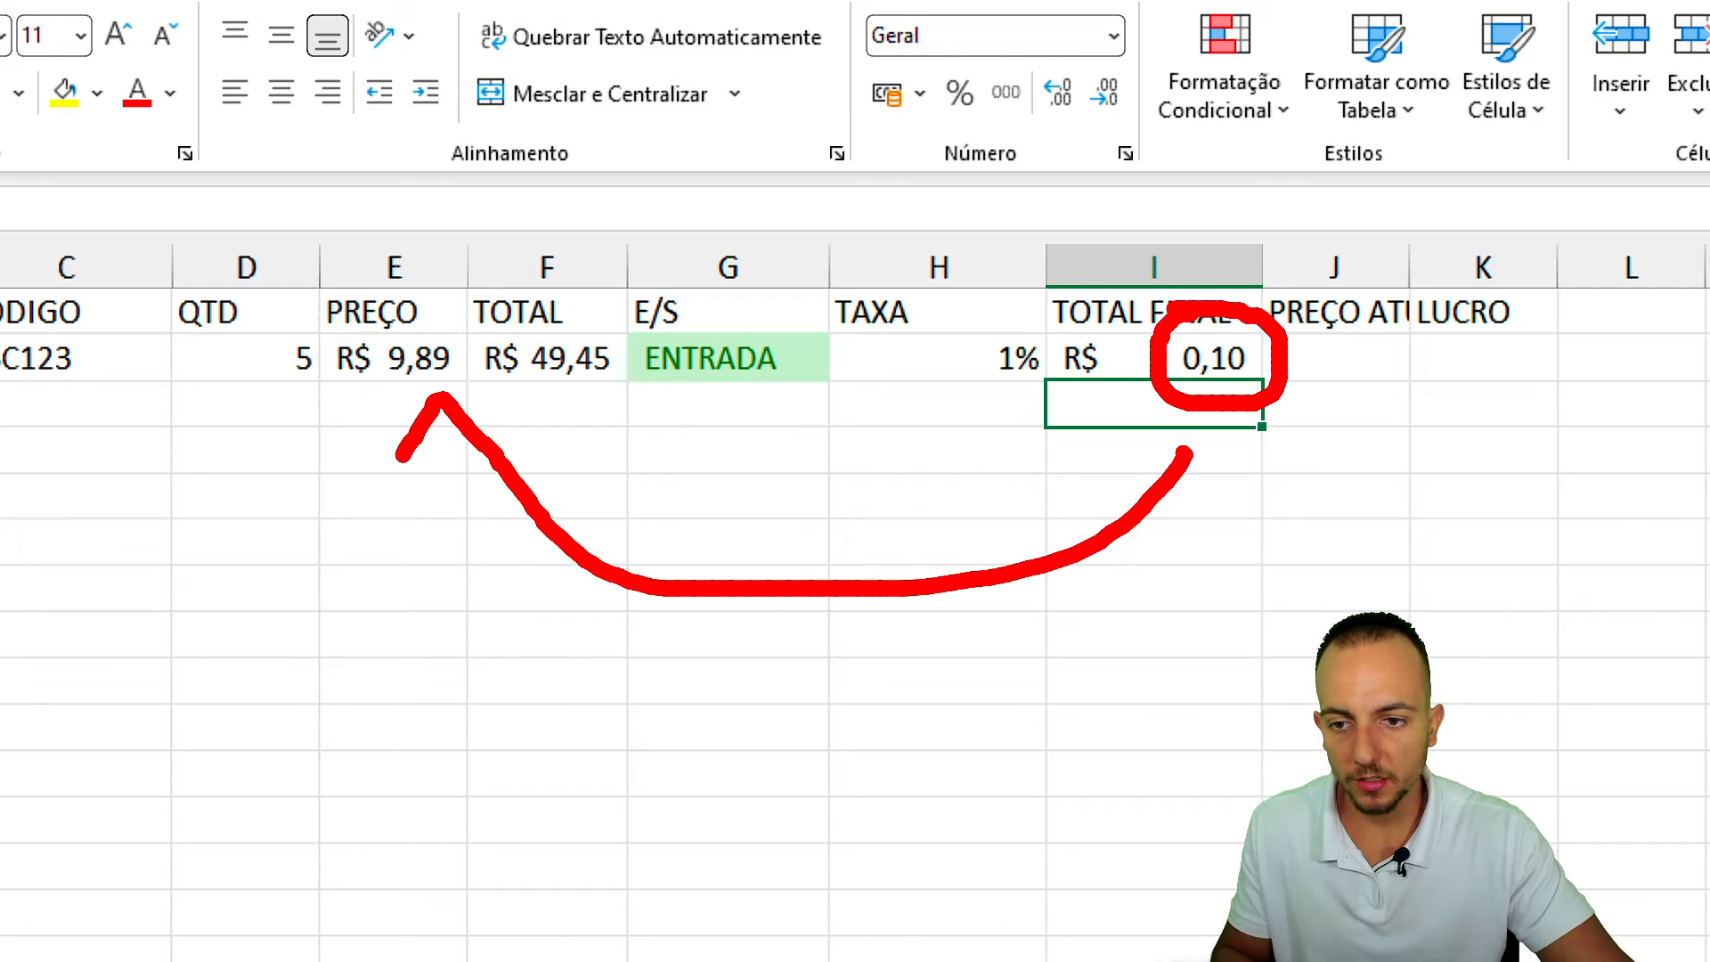
drag(400, 456, 501, 415)
mouse_move(821, 534)
mouse_down()
mouse_move(897, 516)
mouse_move(868, 548)
mouse_up()
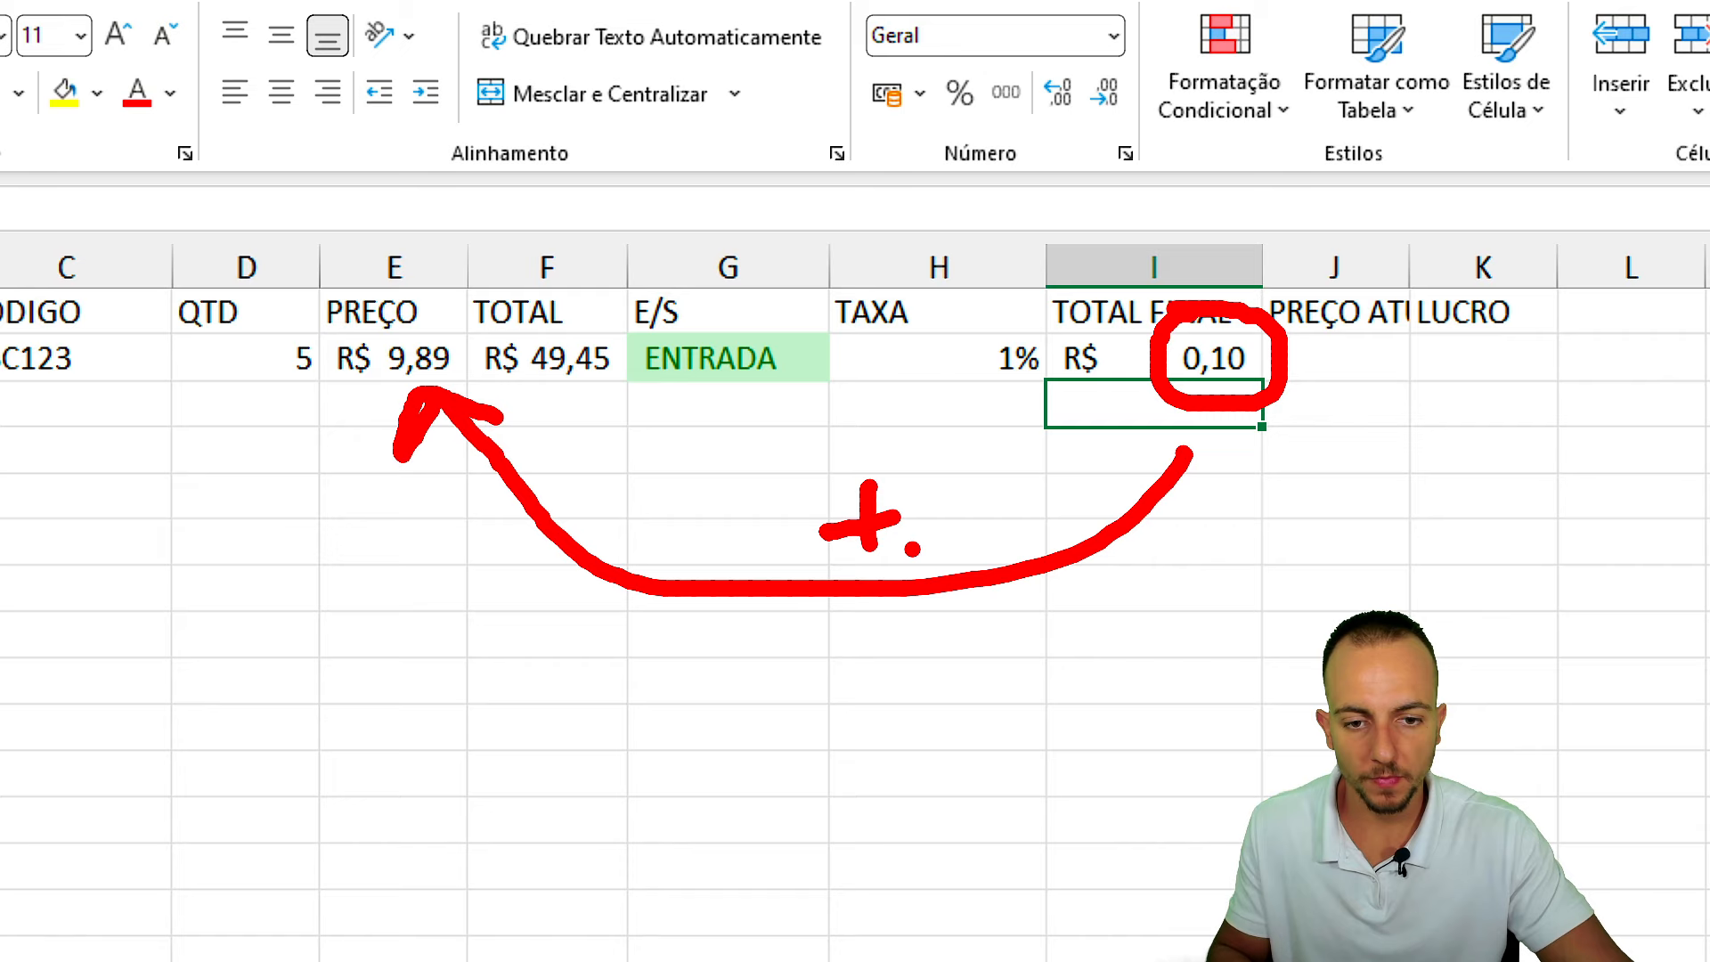
Extend the TOTAL FINAL formula in I2 to =(E2*H2)+E2 so the rate amount is added to the price.
click(1213, 355)
double_click(1213, 355)
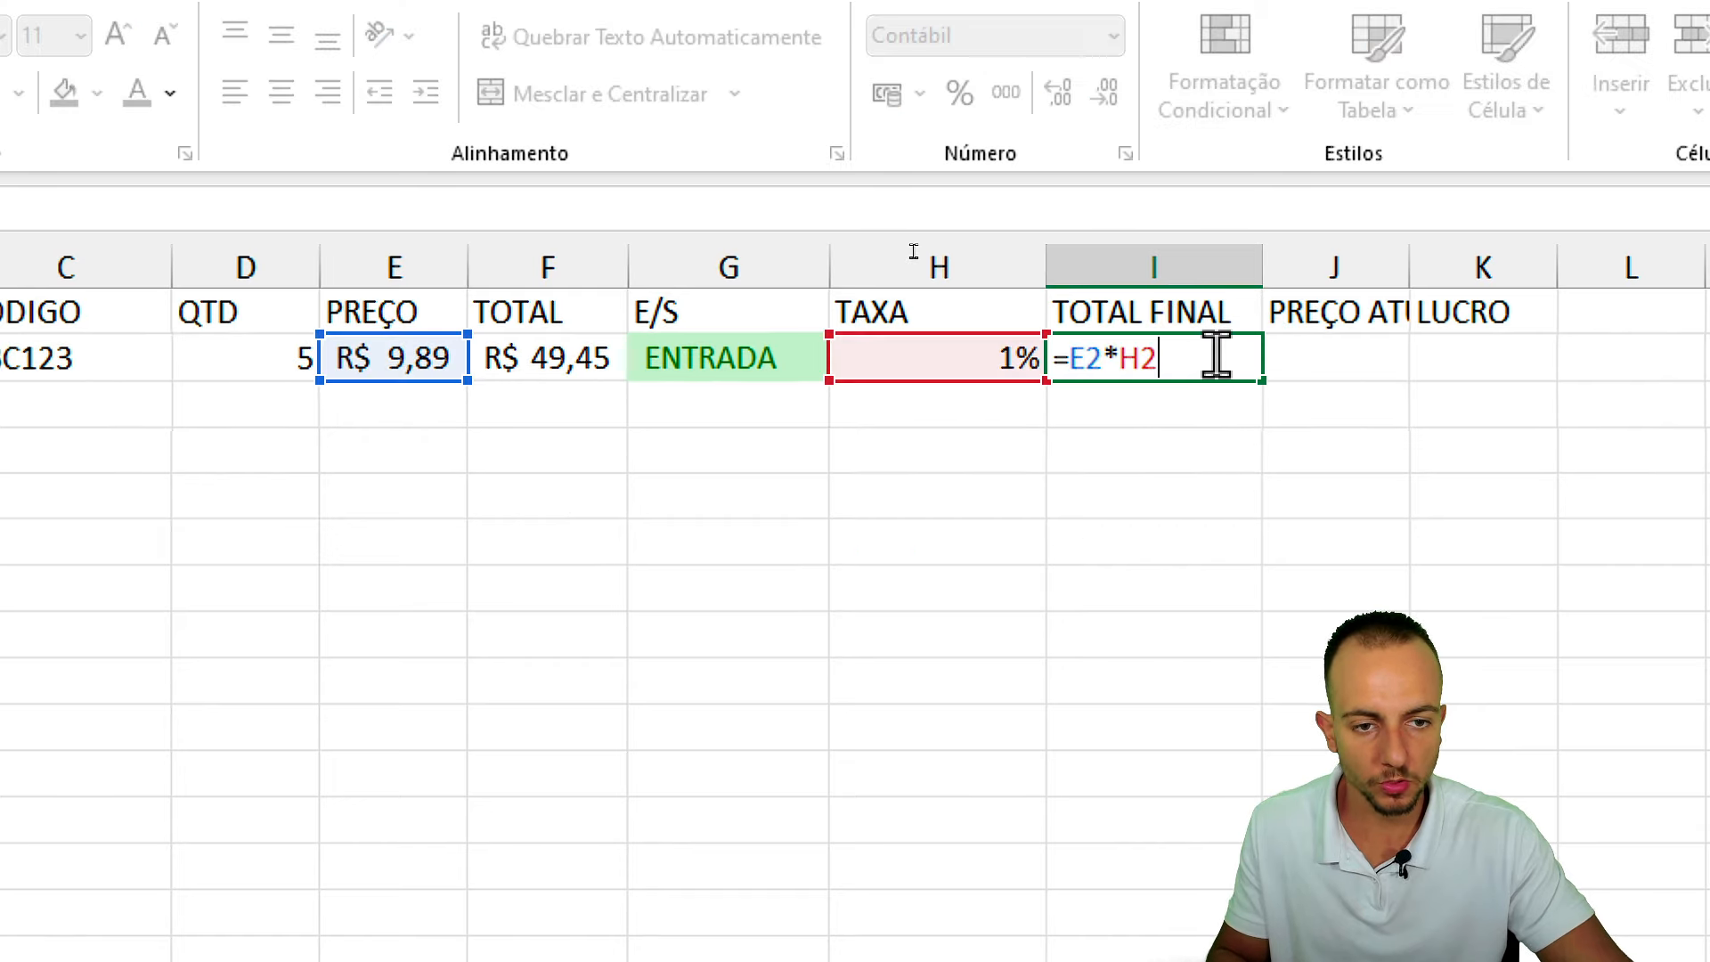
click(1070, 358)
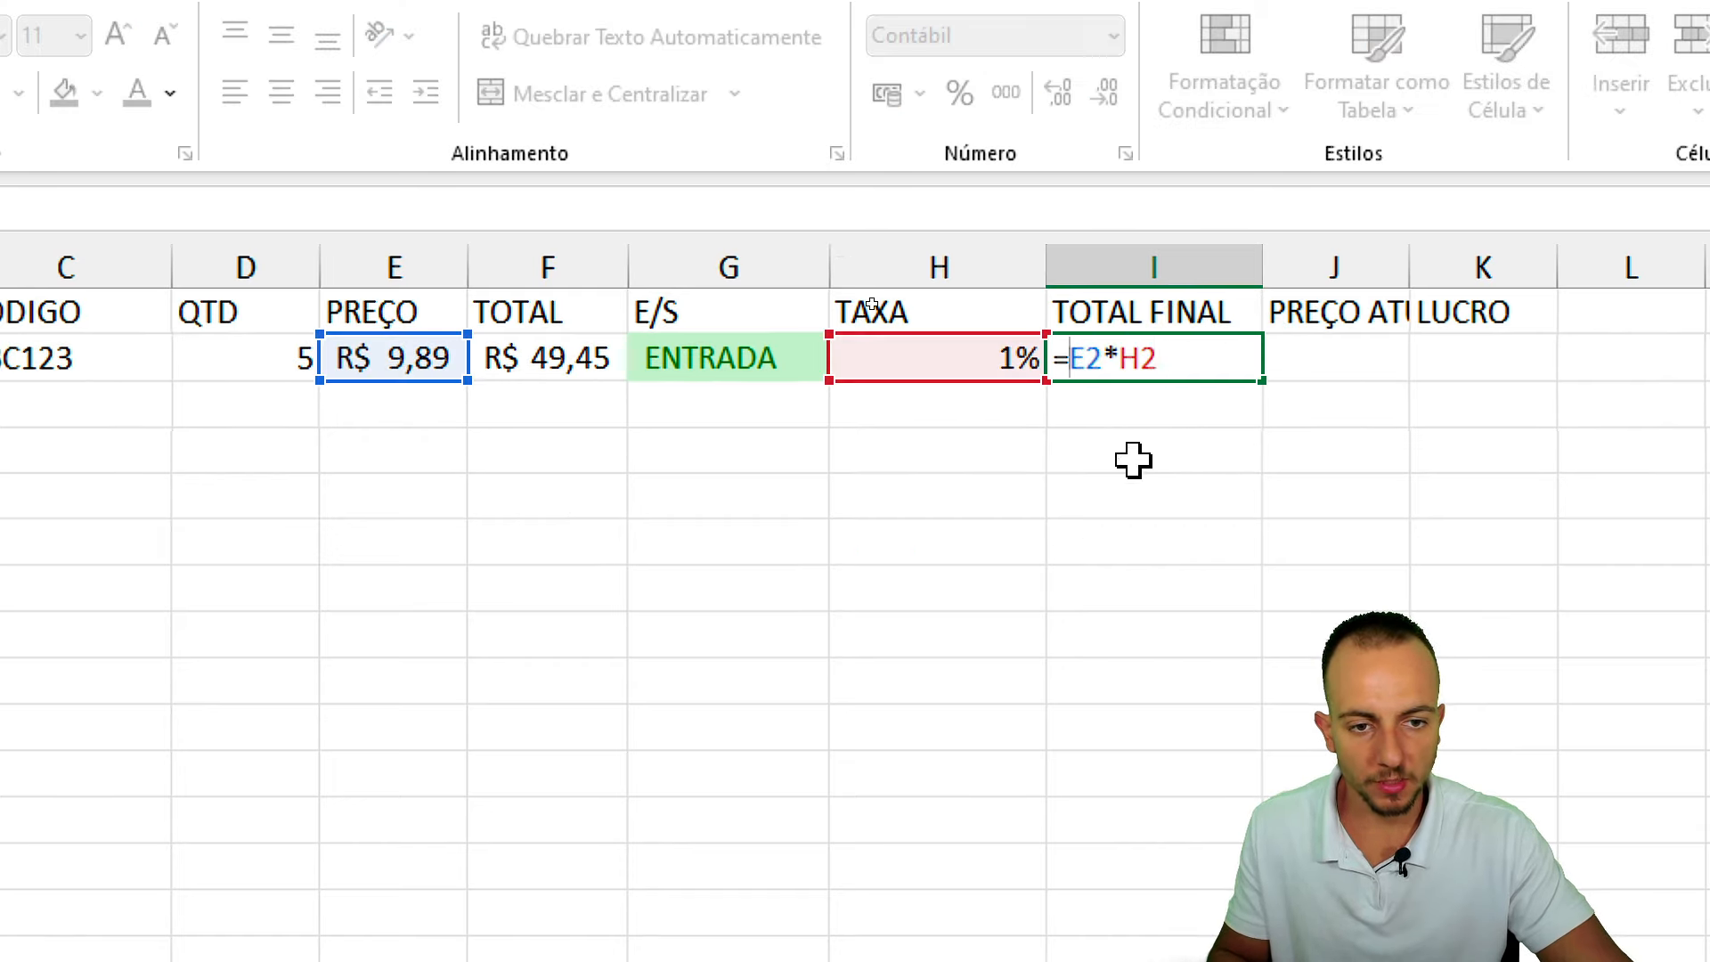
text(()
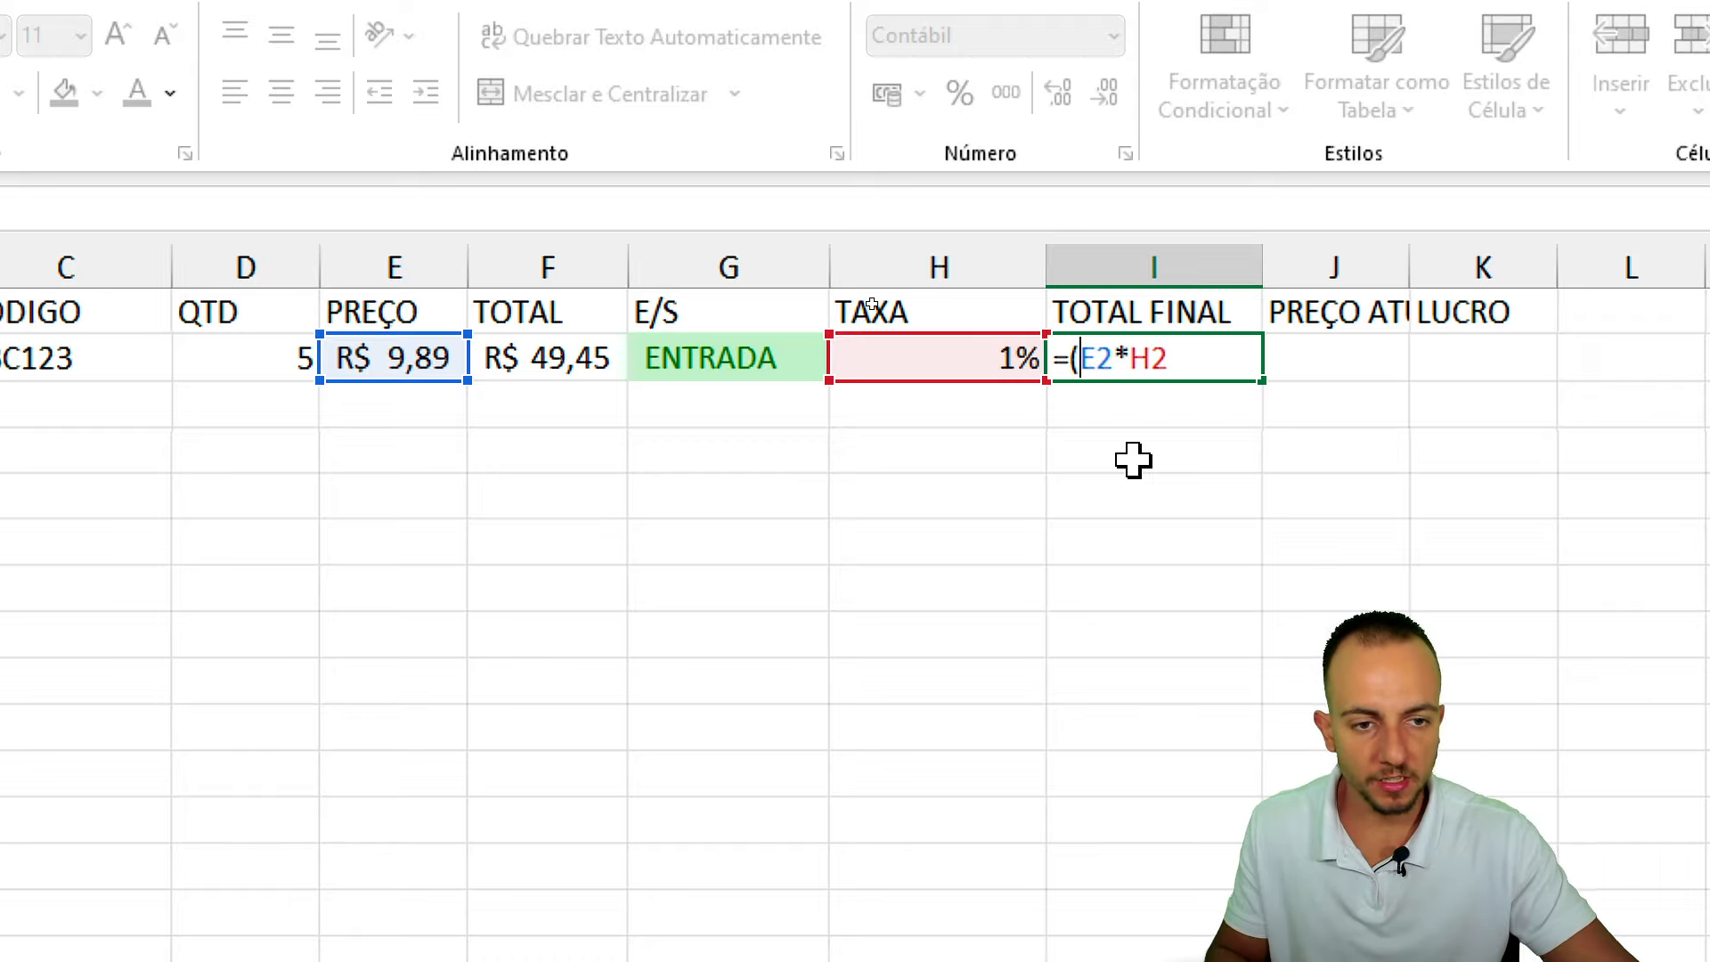
click(1205, 360)
text()+)
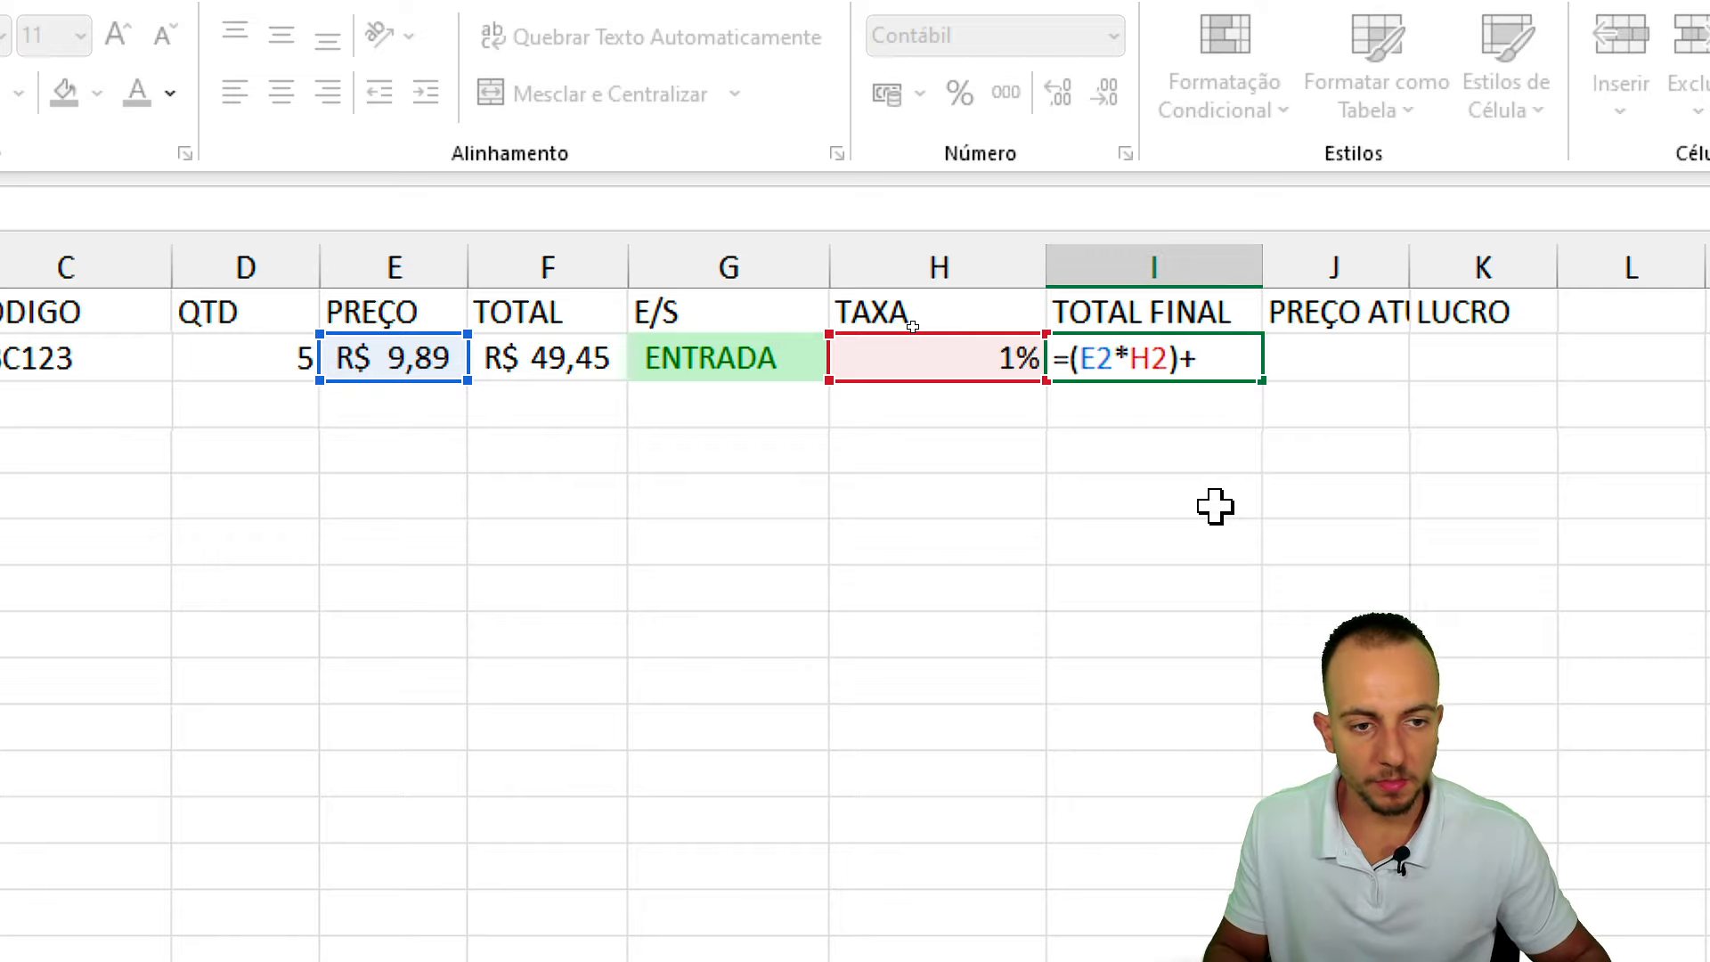
click(439, 360)
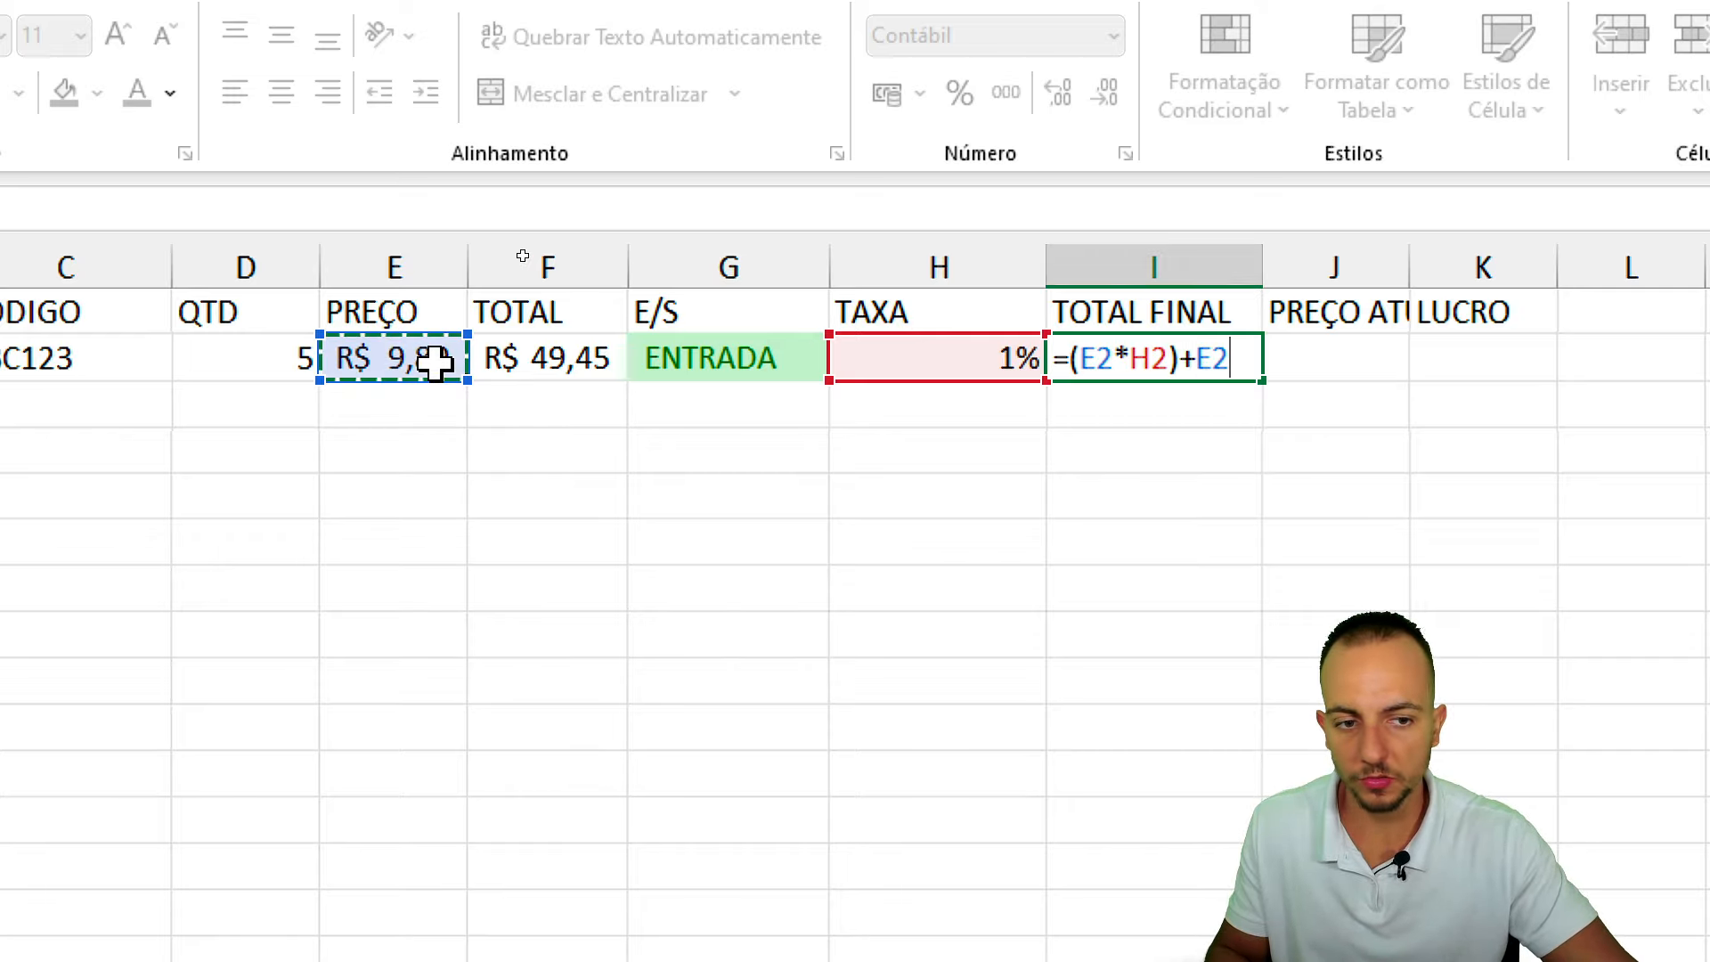
key(Return)
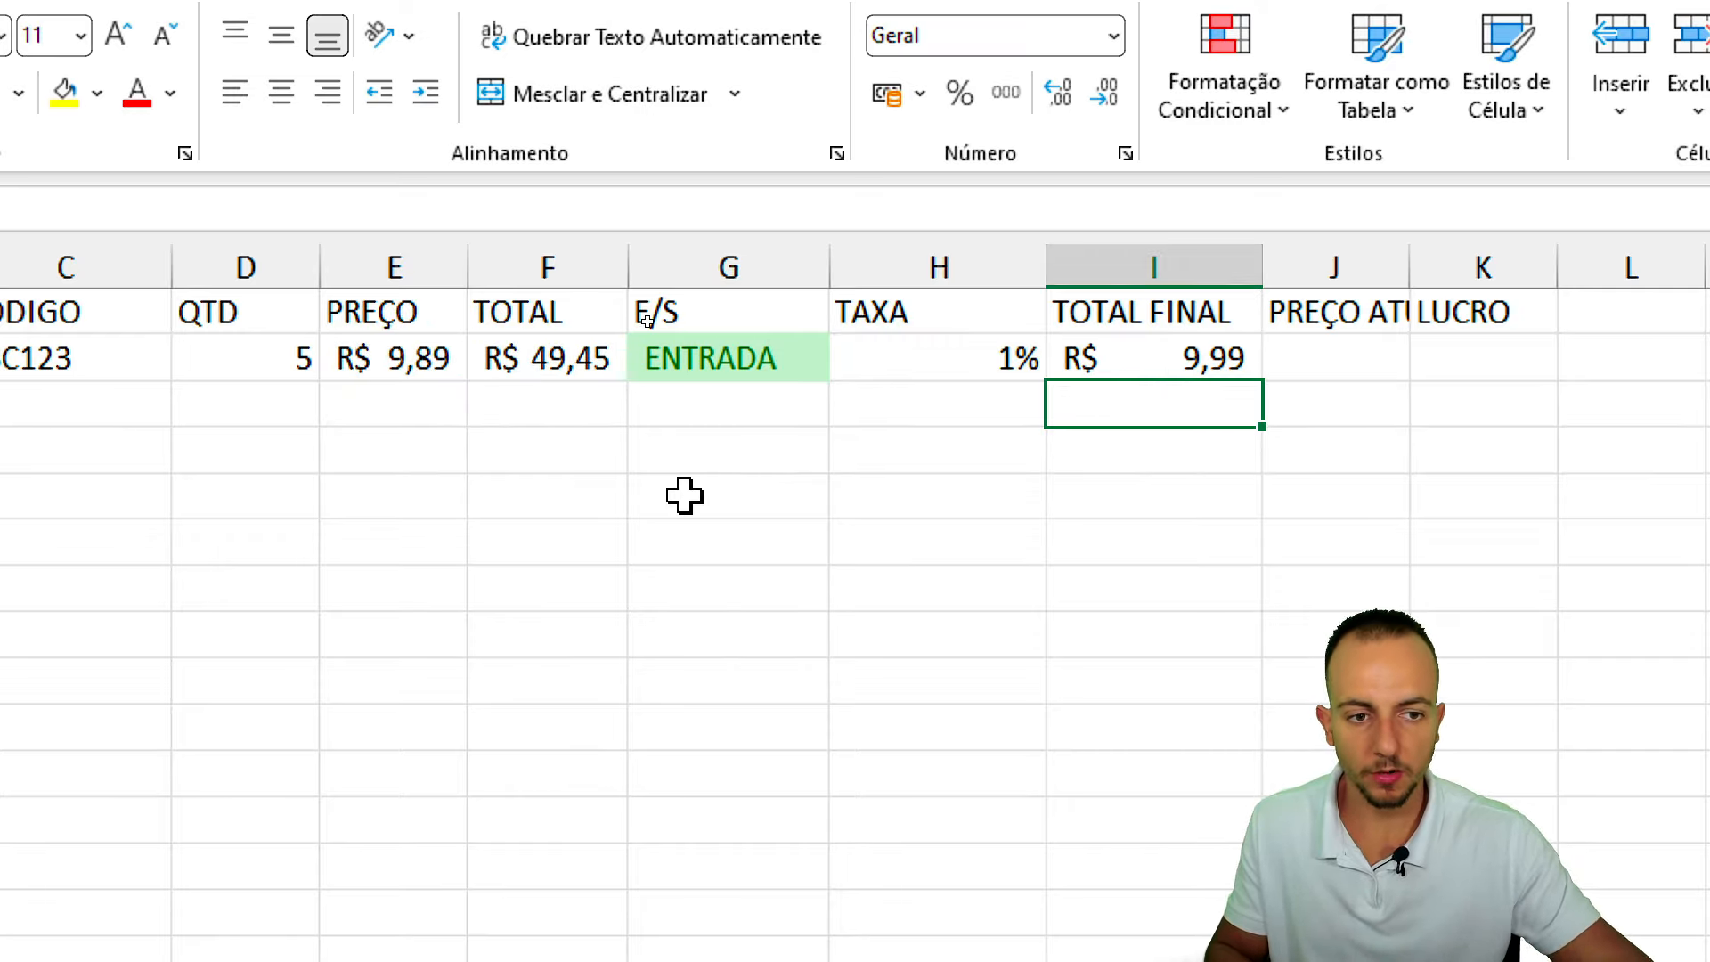
mouse_move(316, 331)
mouse_down()
mouse_move(815, 539)
mouse_move(945, 426)
mouse_up()
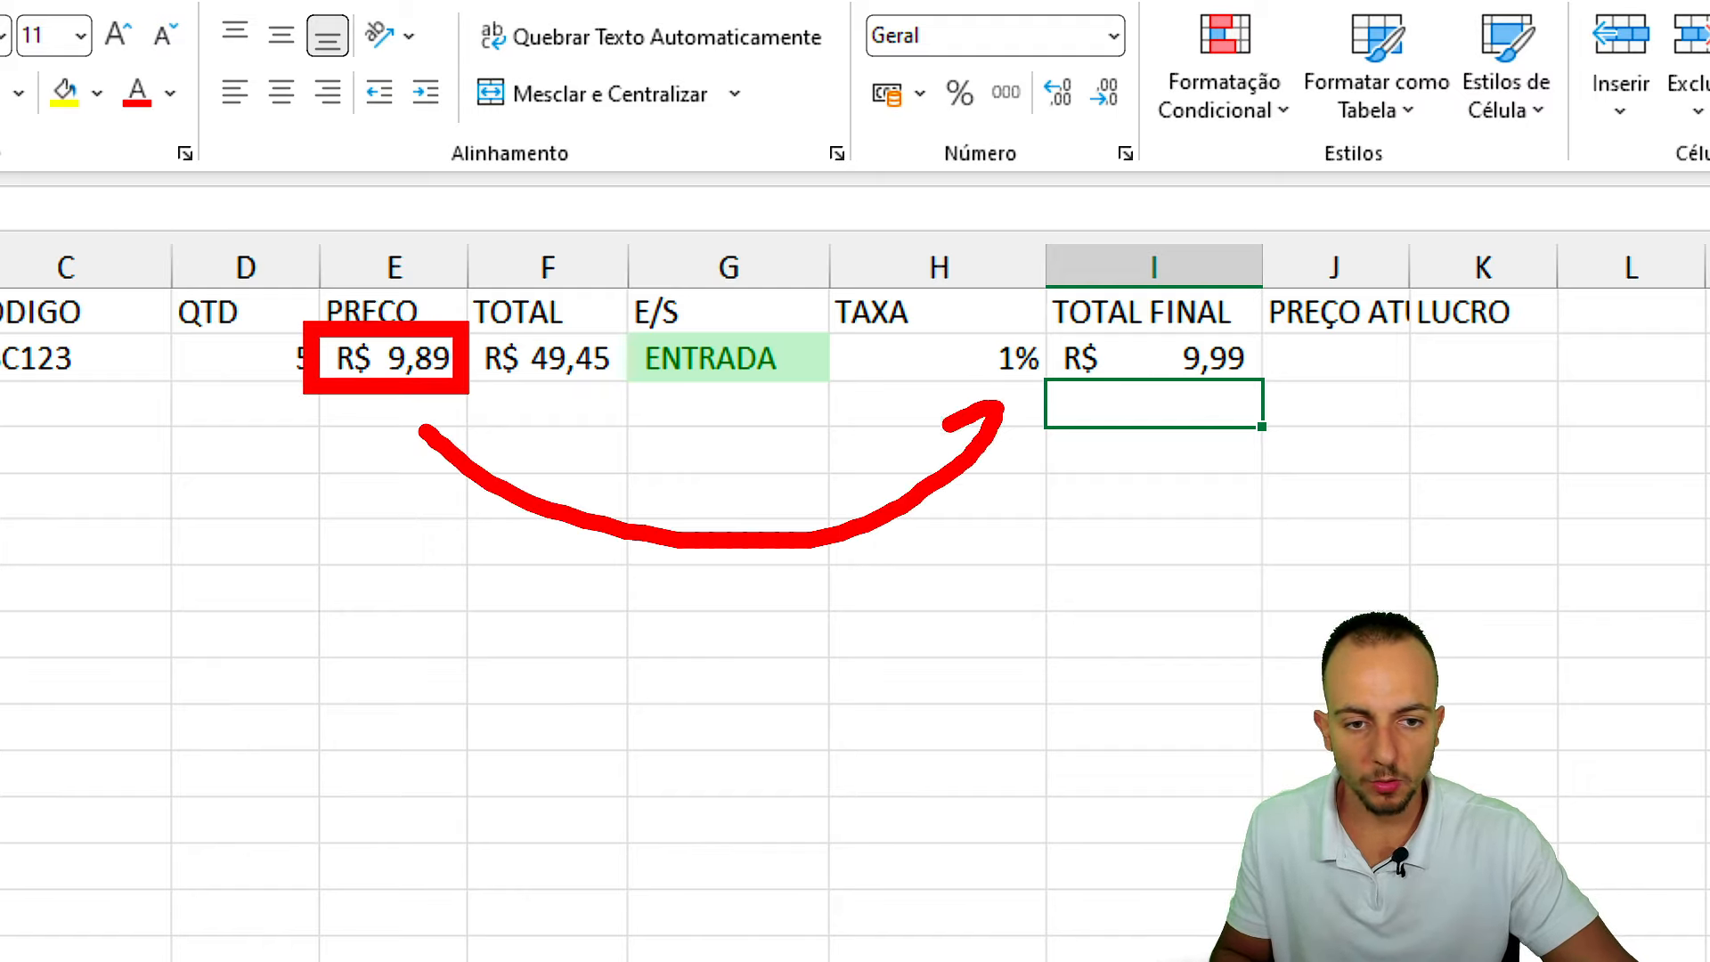
mouse_move(927, 554)
mouse_down()
mouse_move(1157, 448)
mouse_move(1162, 415)
mouse_up()
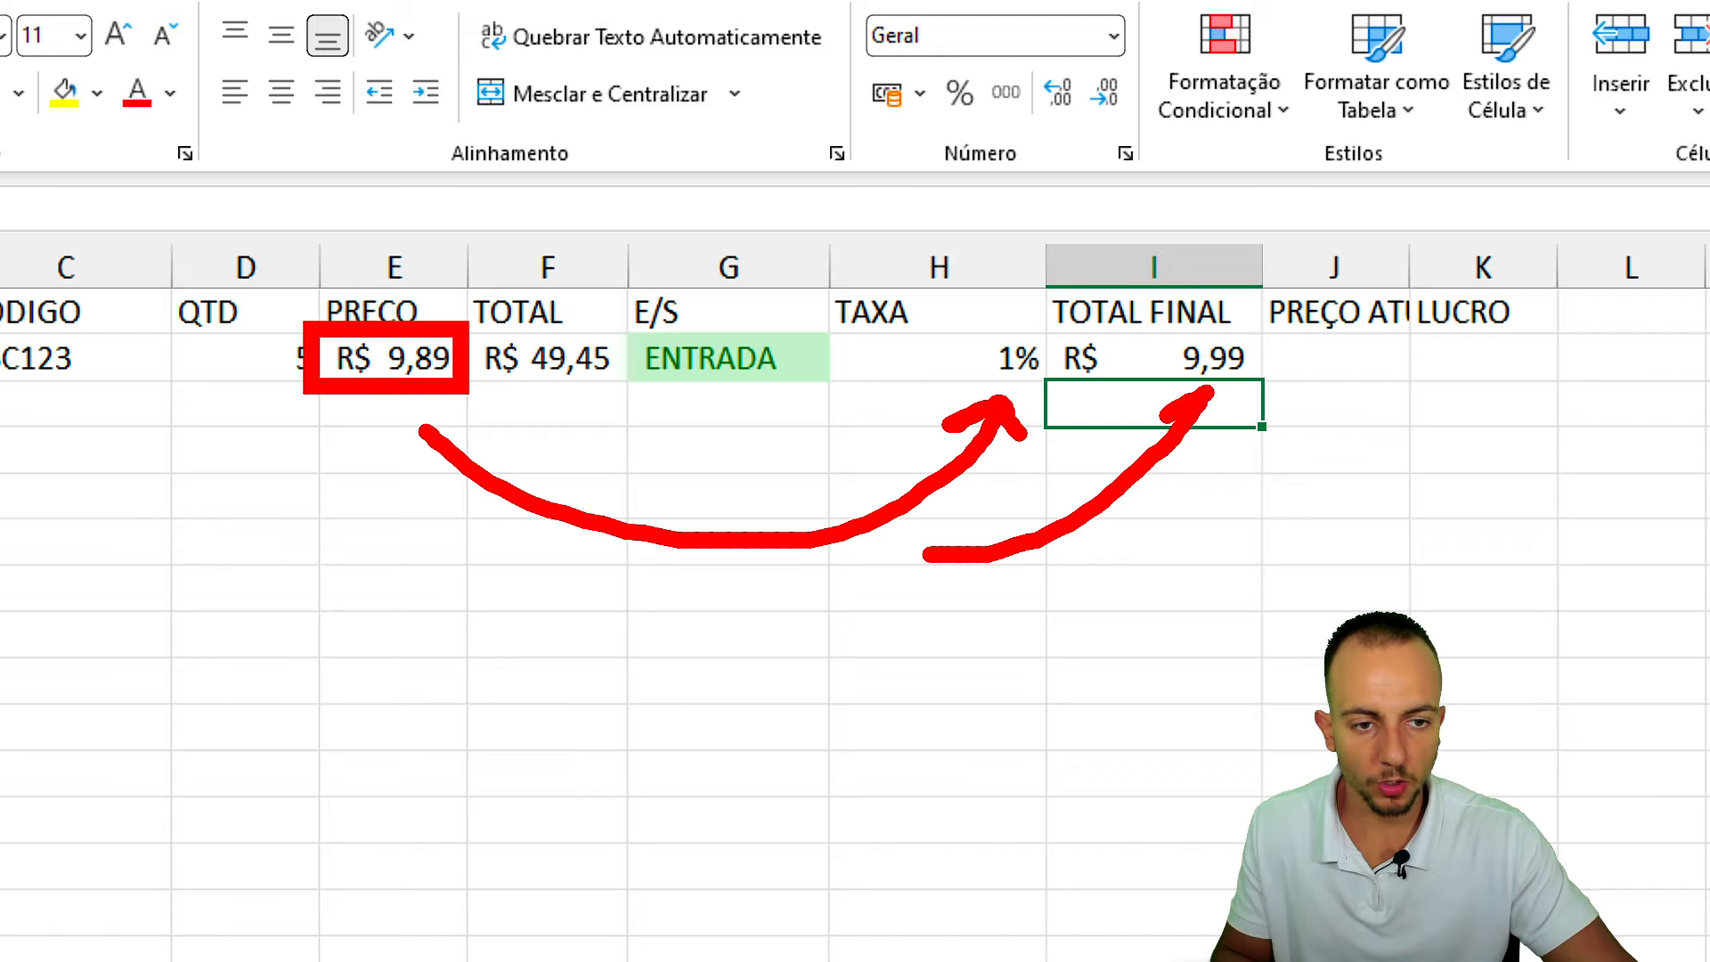
key(Escape)
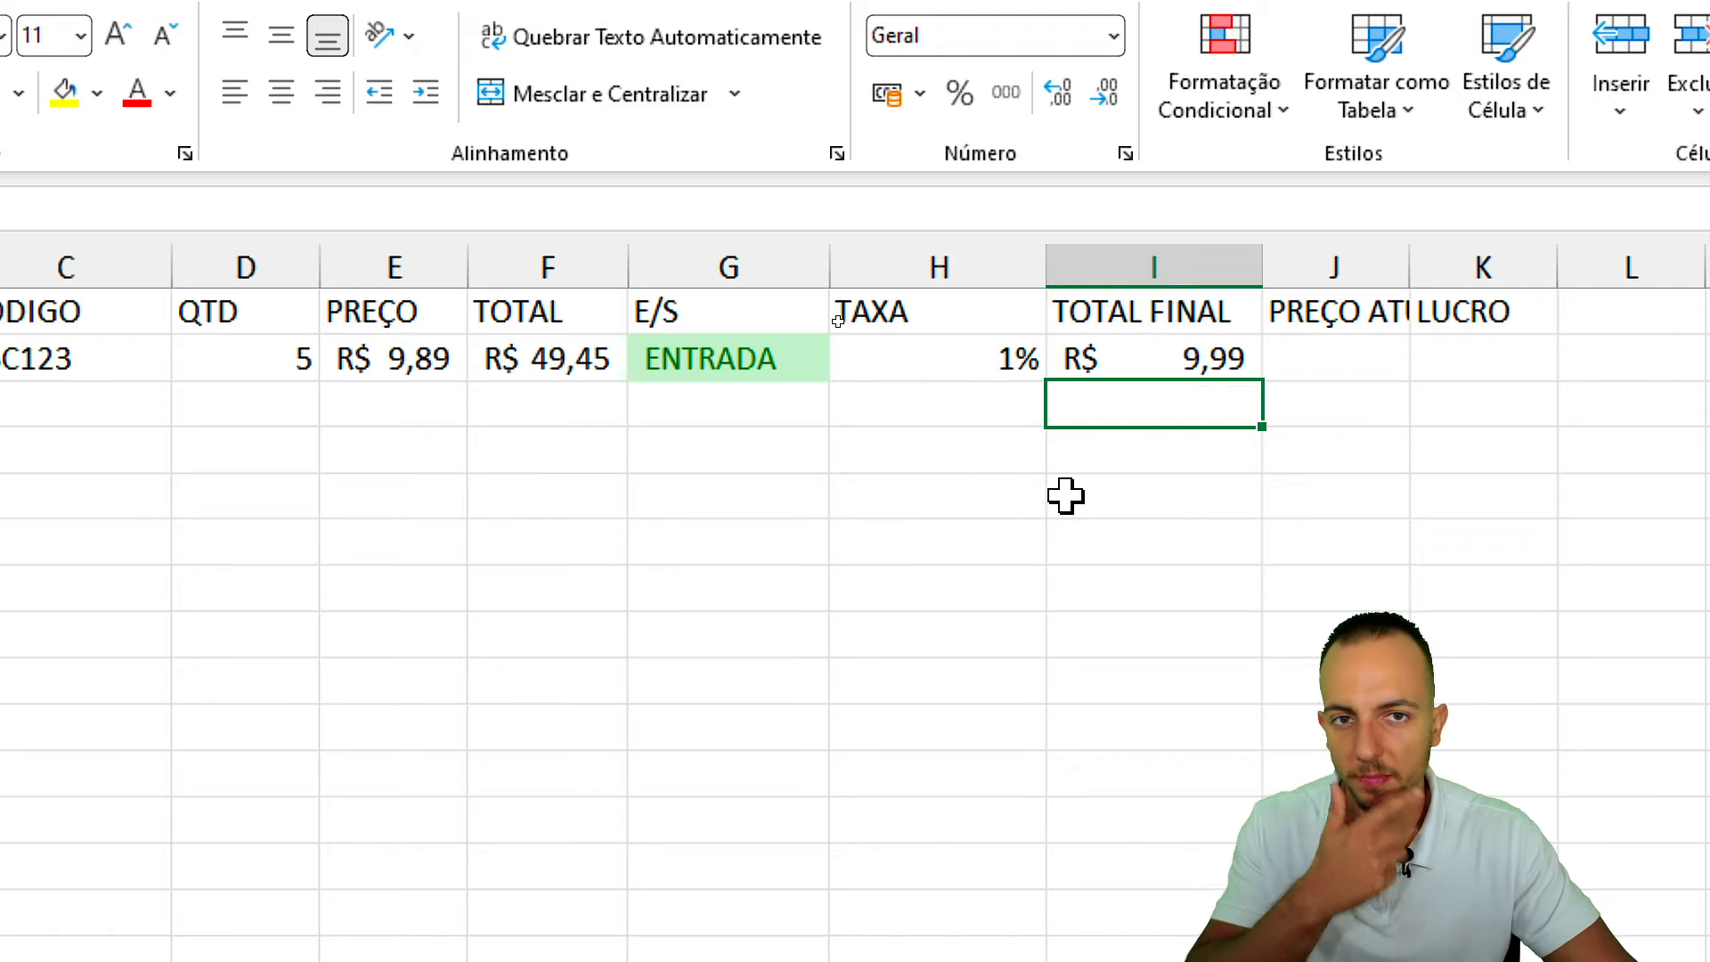
Switch the E/S value in cell G2 to SAÍDA.
click(724, 359)
click(846, 366)
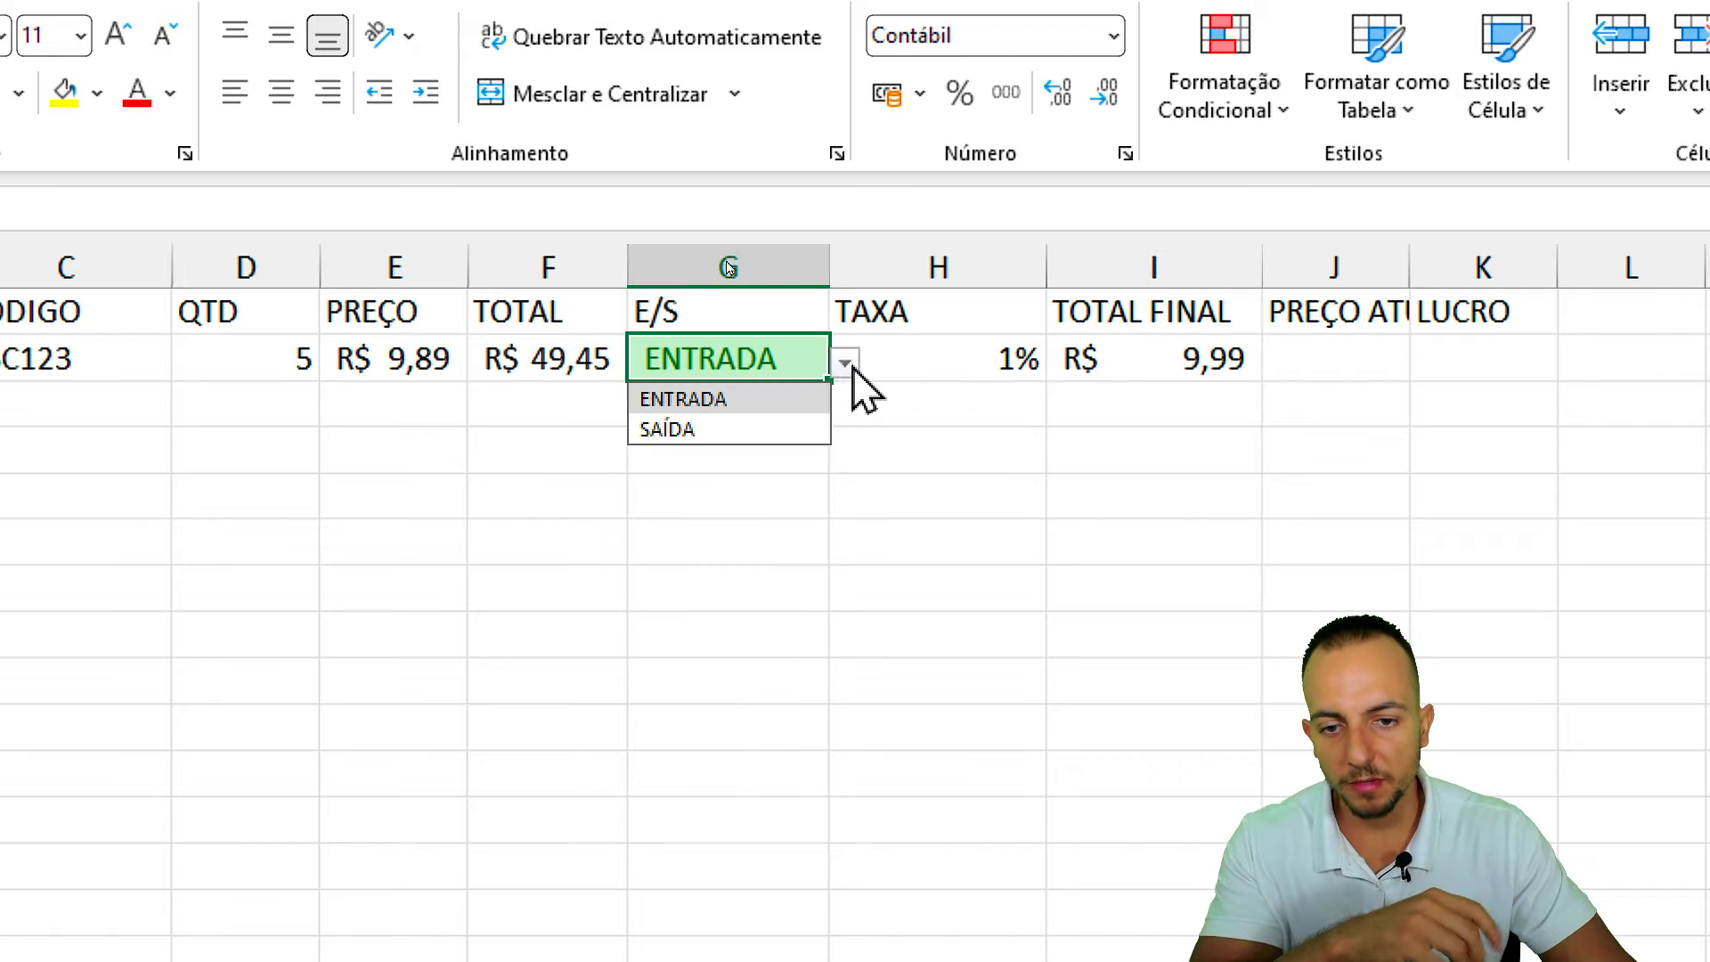
click(753, 431)
click(401, 349)
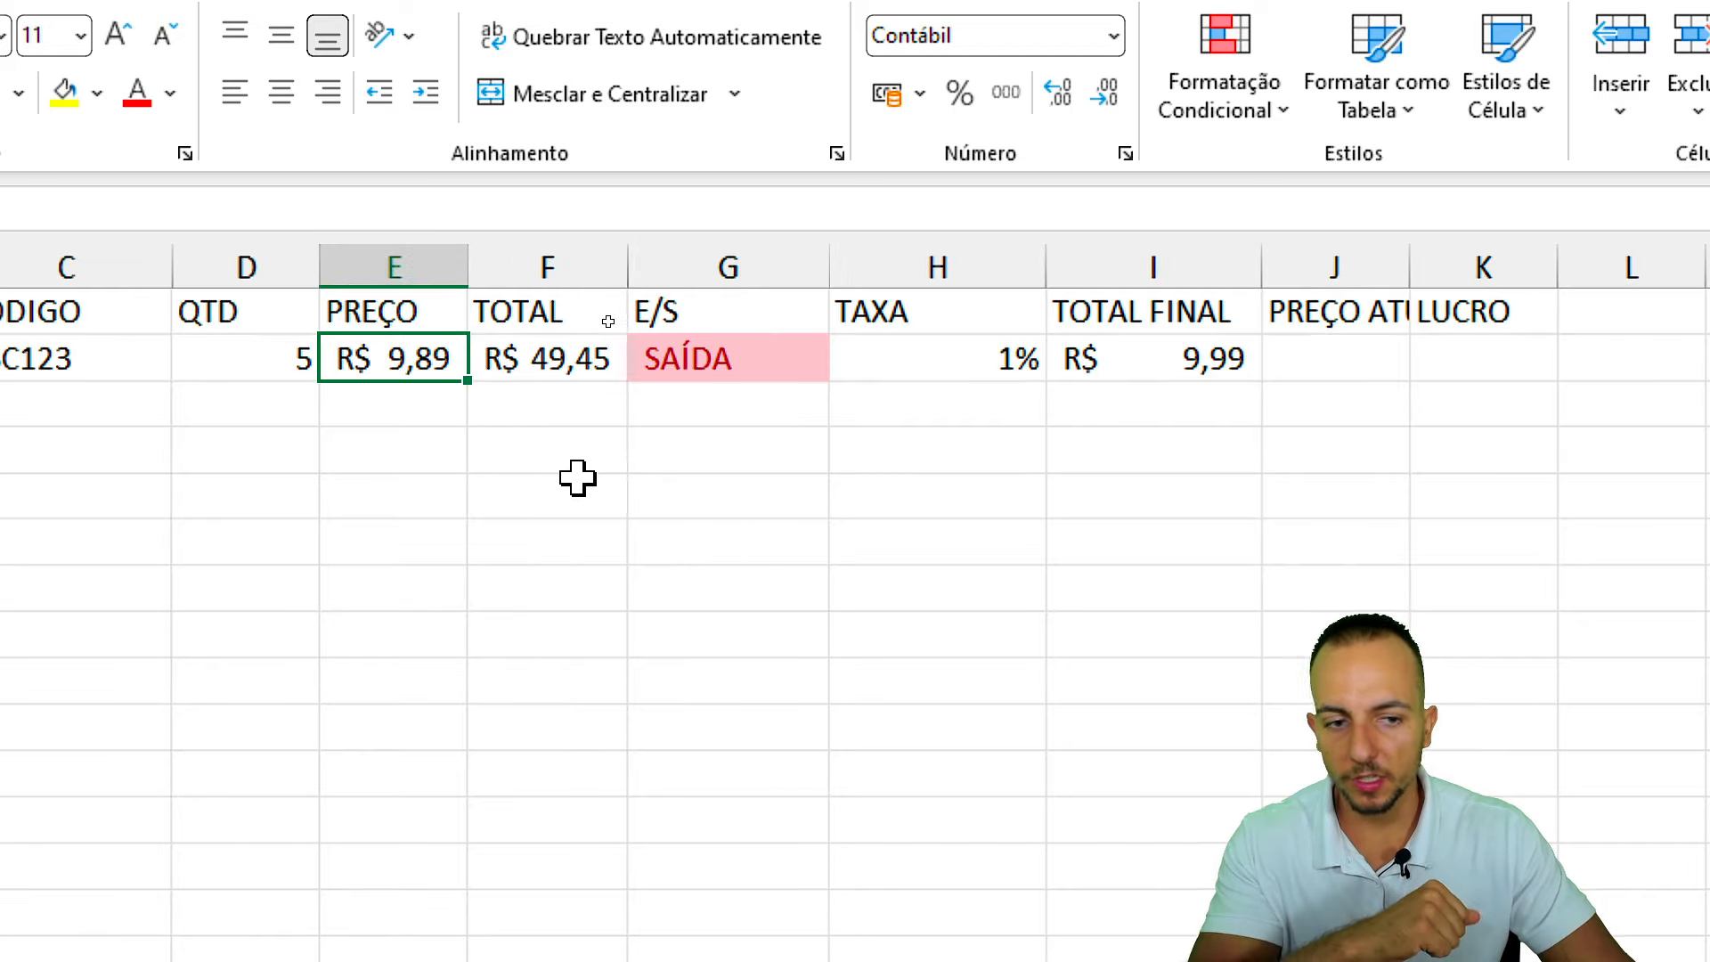
click(1127, 365)
key(ctrl+2)
mouse_move(1156, 379)
mouse_down()
mouse_move(1229, 325)
mouse_move(1178, 336)
mouse_up()
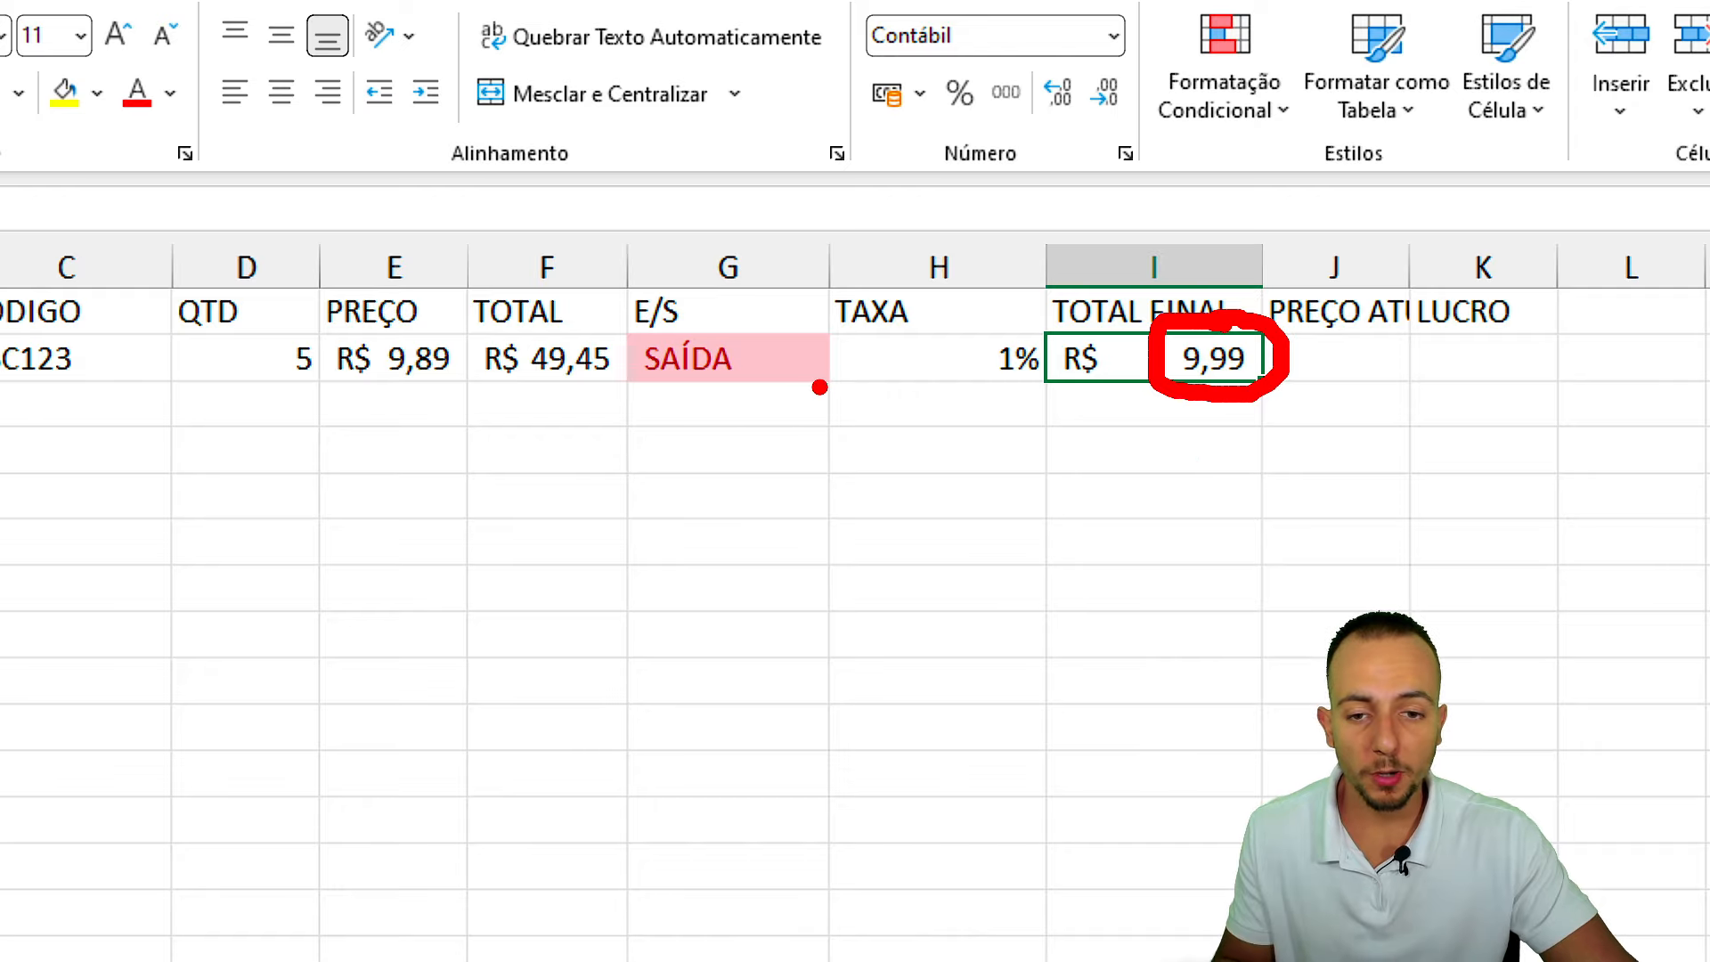
drag(790, 392, 1183, 450)
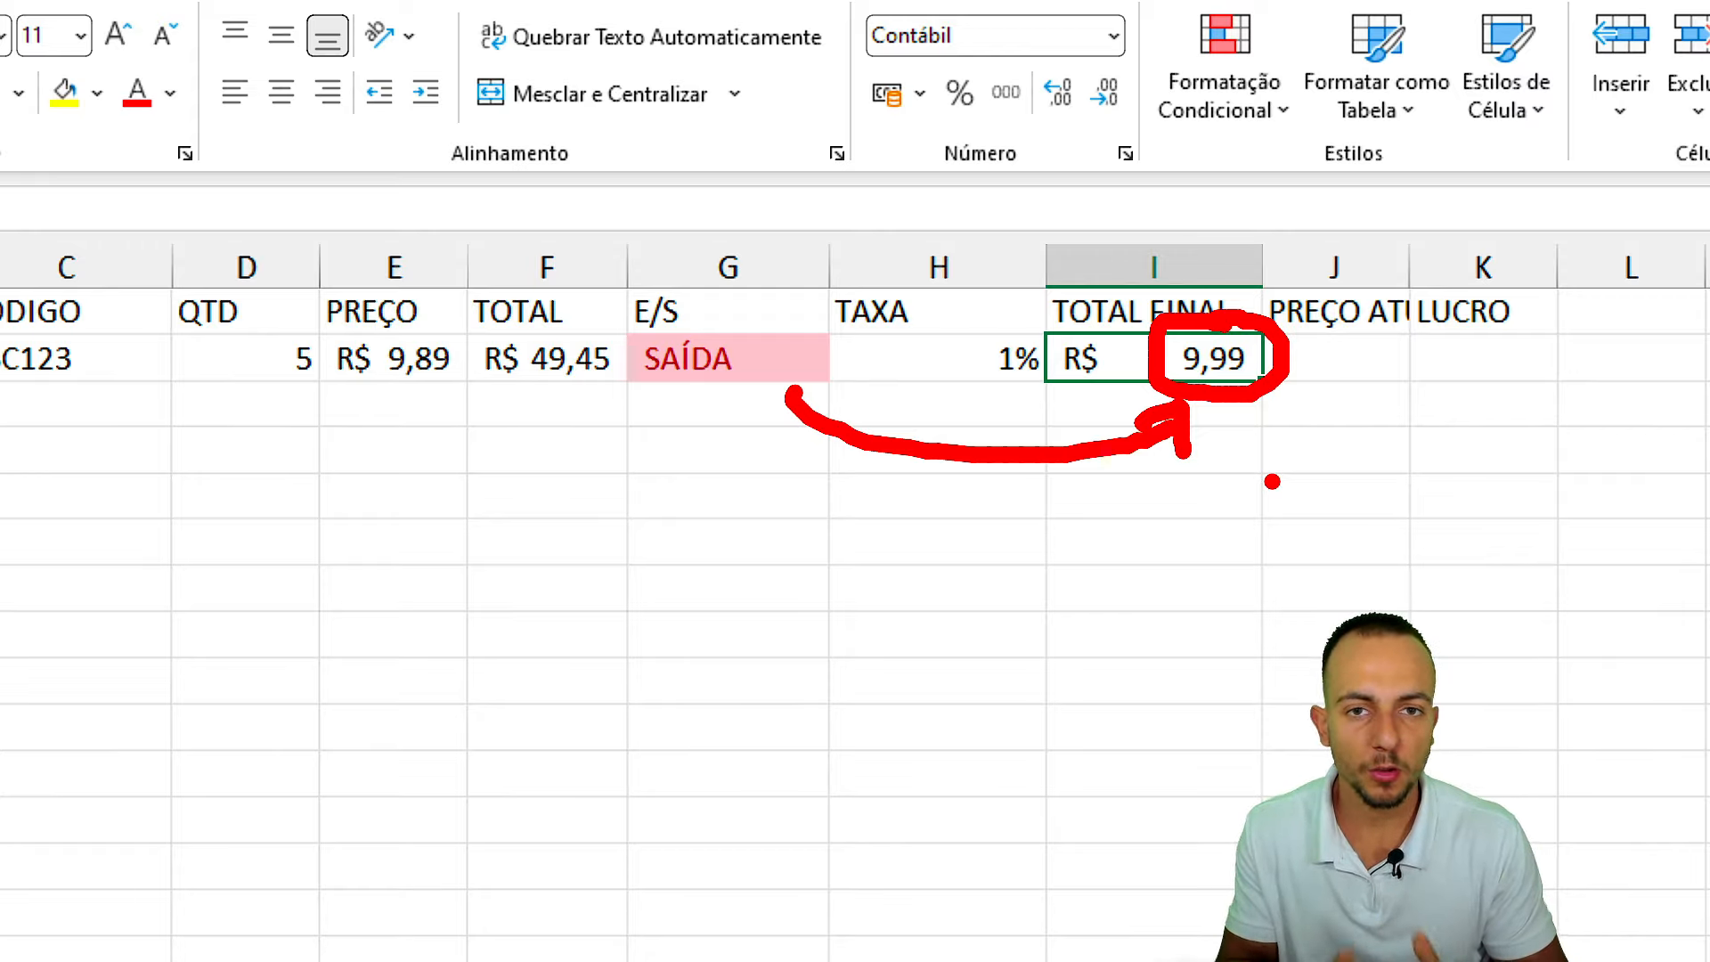
drag(541, 523, 468, 654)
drag(763, 528, 784, 645)
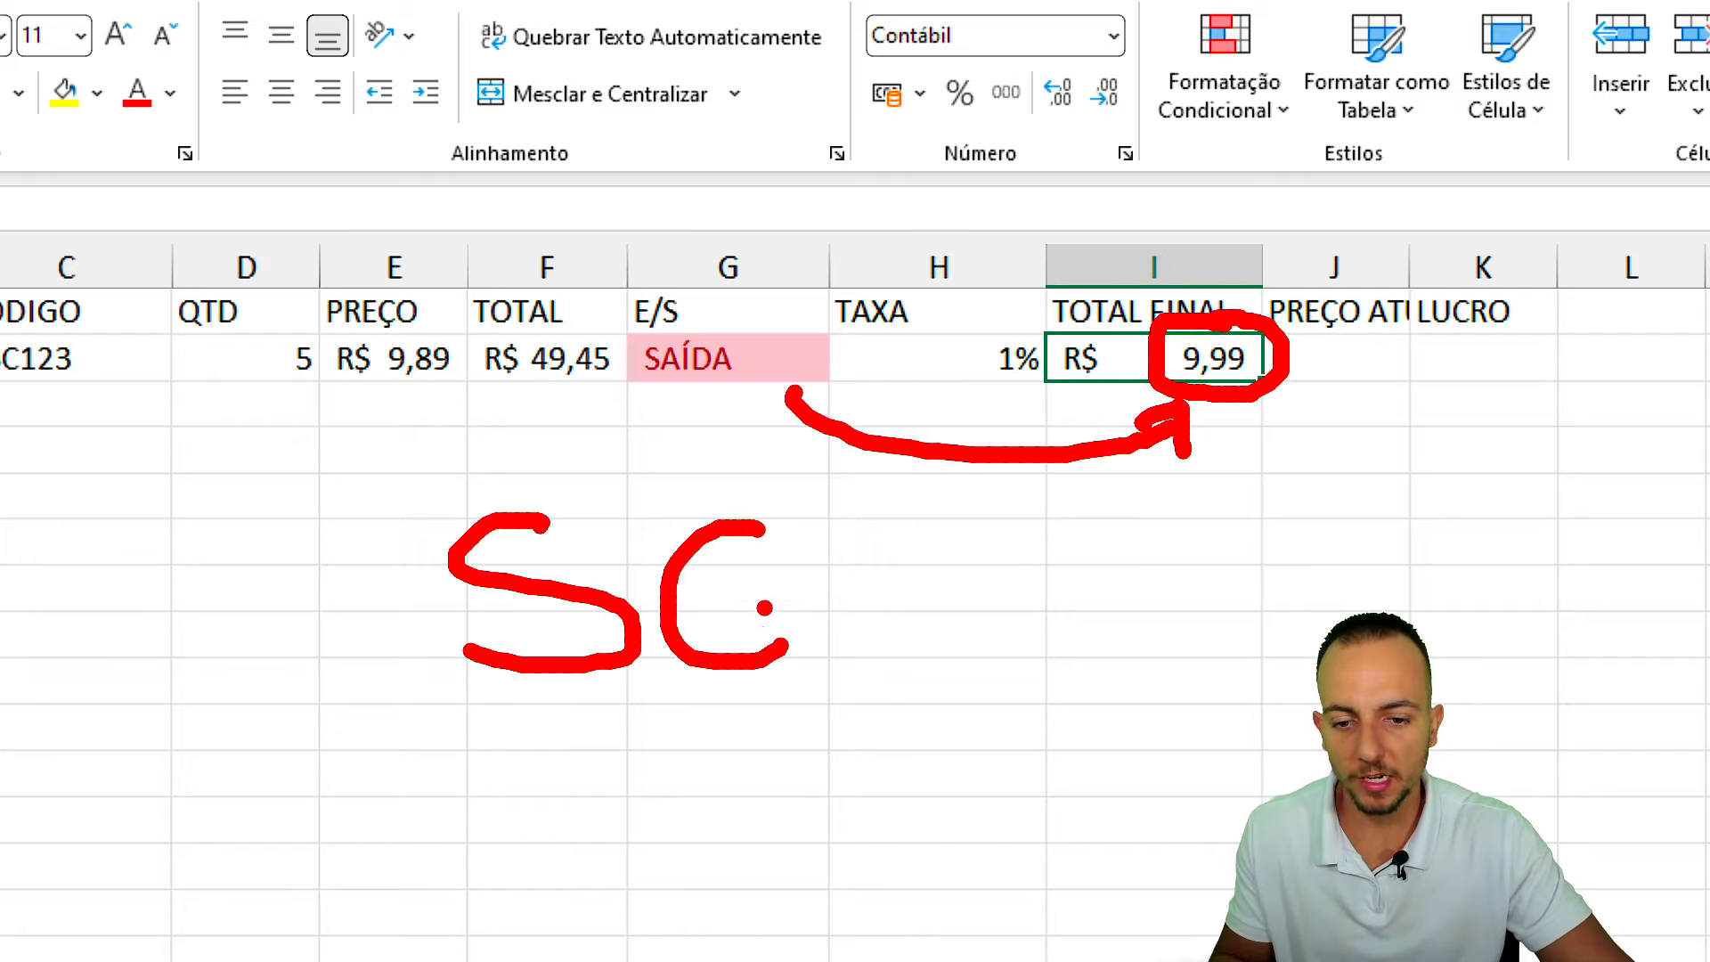
drag(678, 587, 739, 581)
mouse_move(291, 647)
mouse_down()
mouse_move(403, 637)
mouse_move(341, 602)
mouse_up()
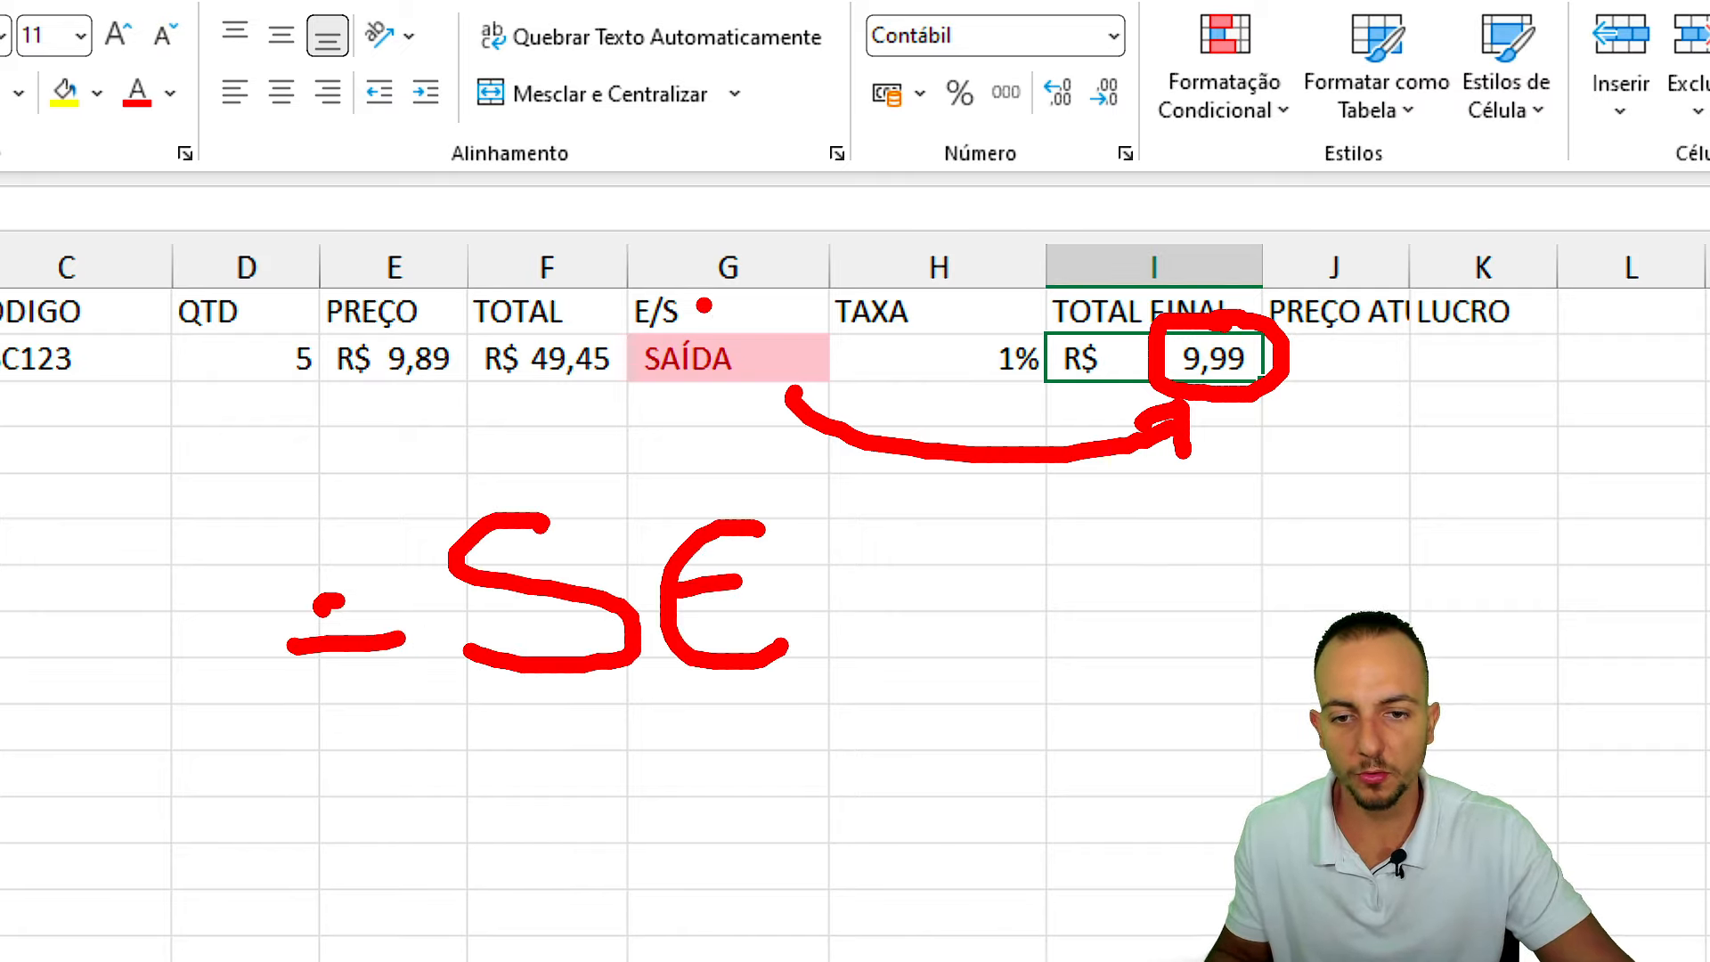
drag(704, 305, 620, 293)
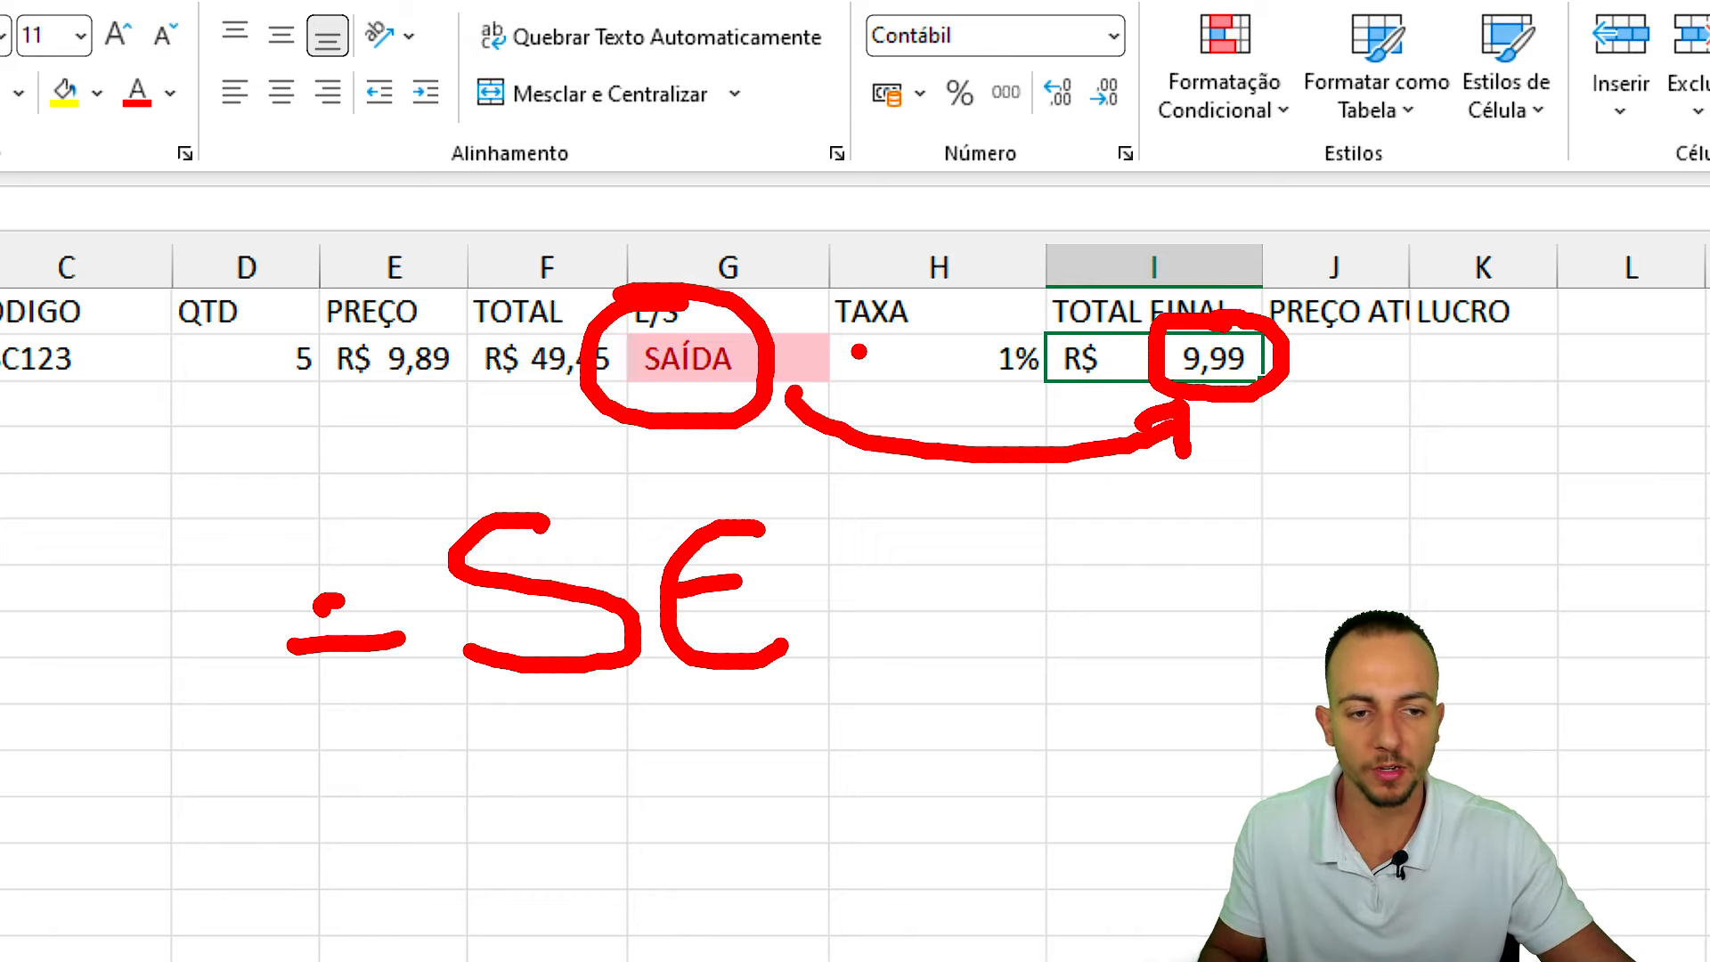
double_click(1214, 356)
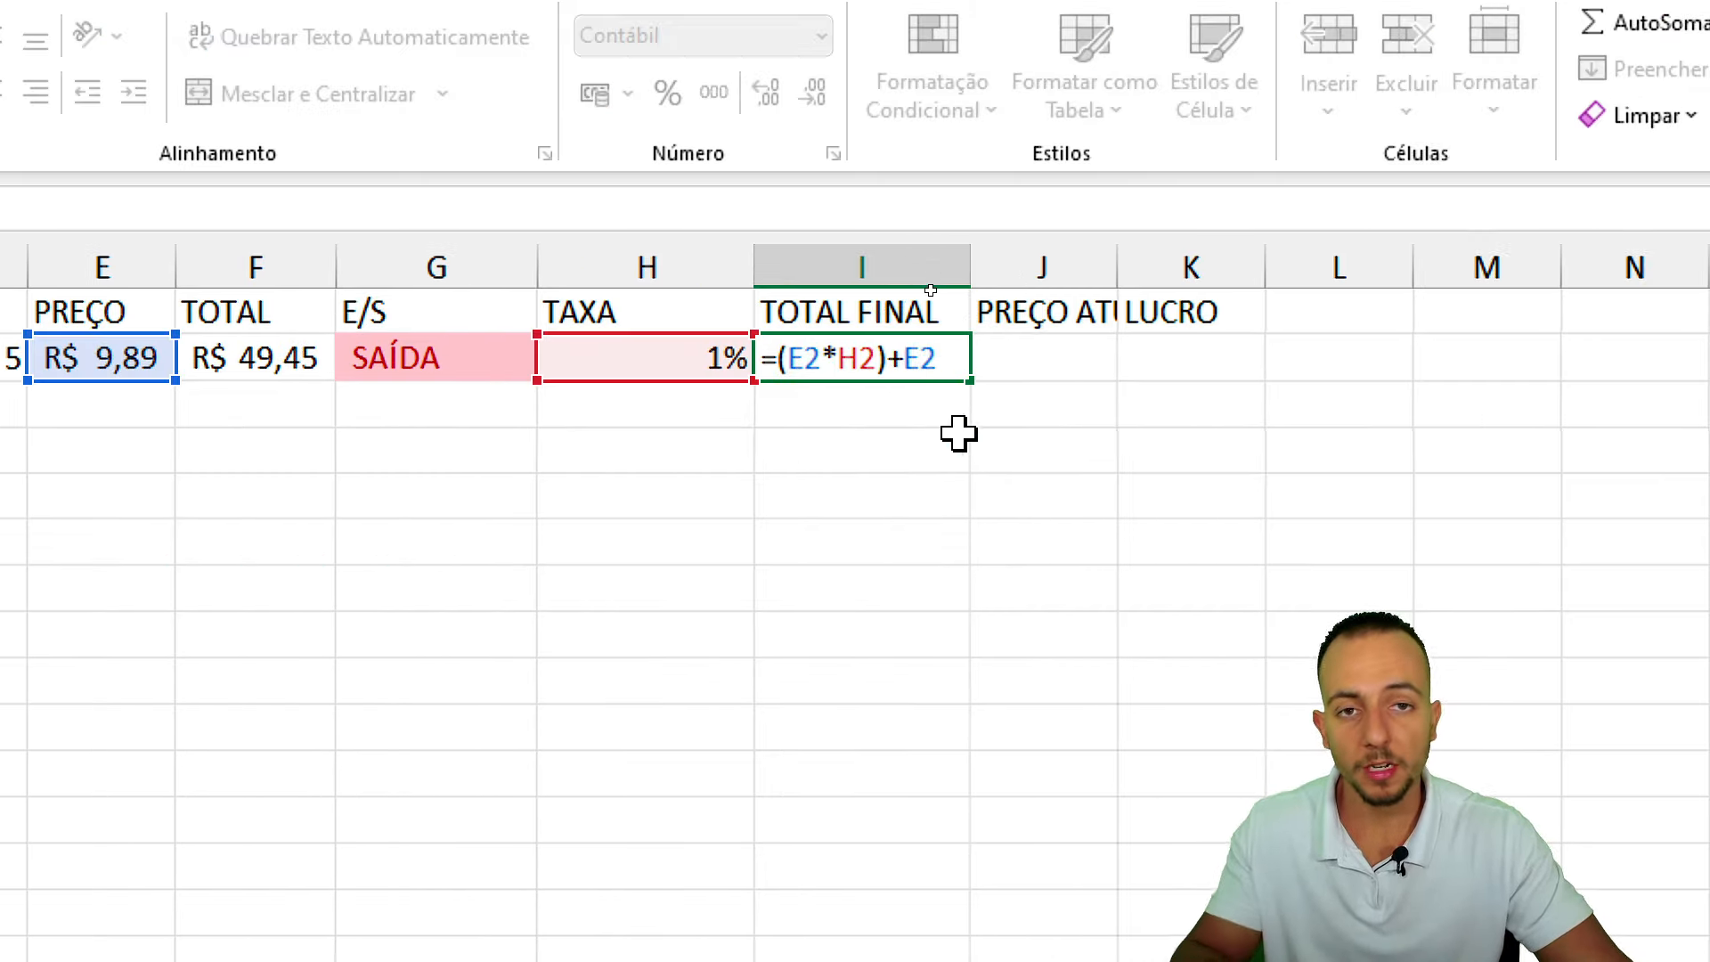
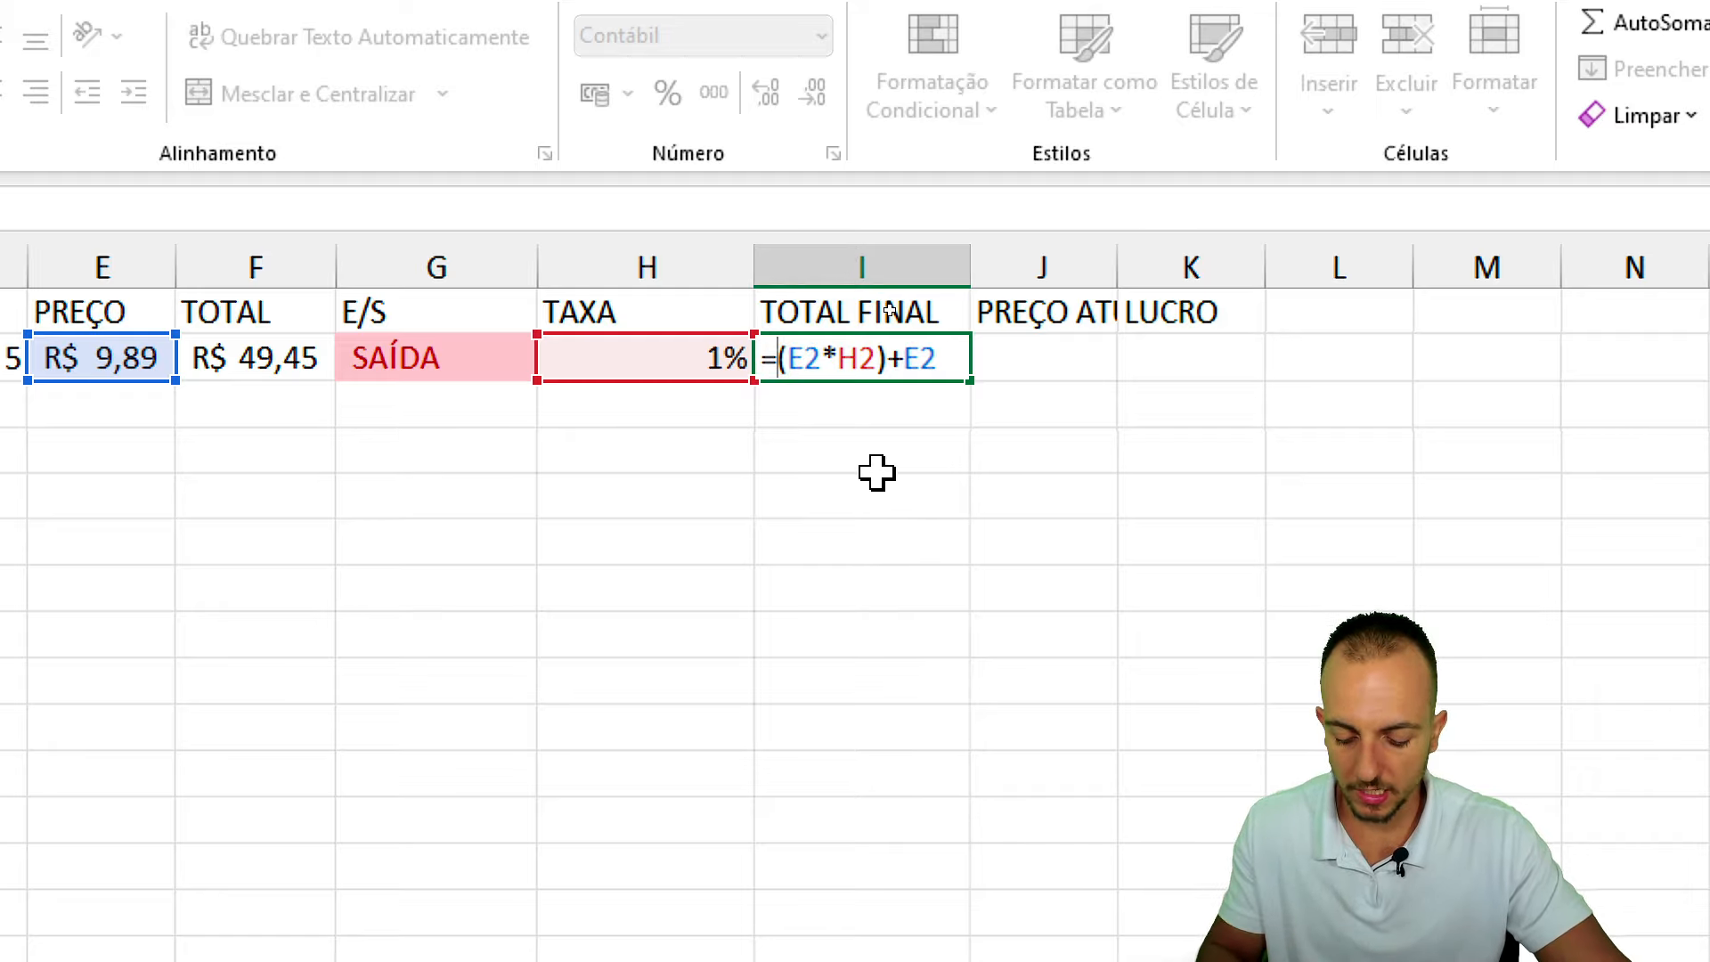
text(SE)
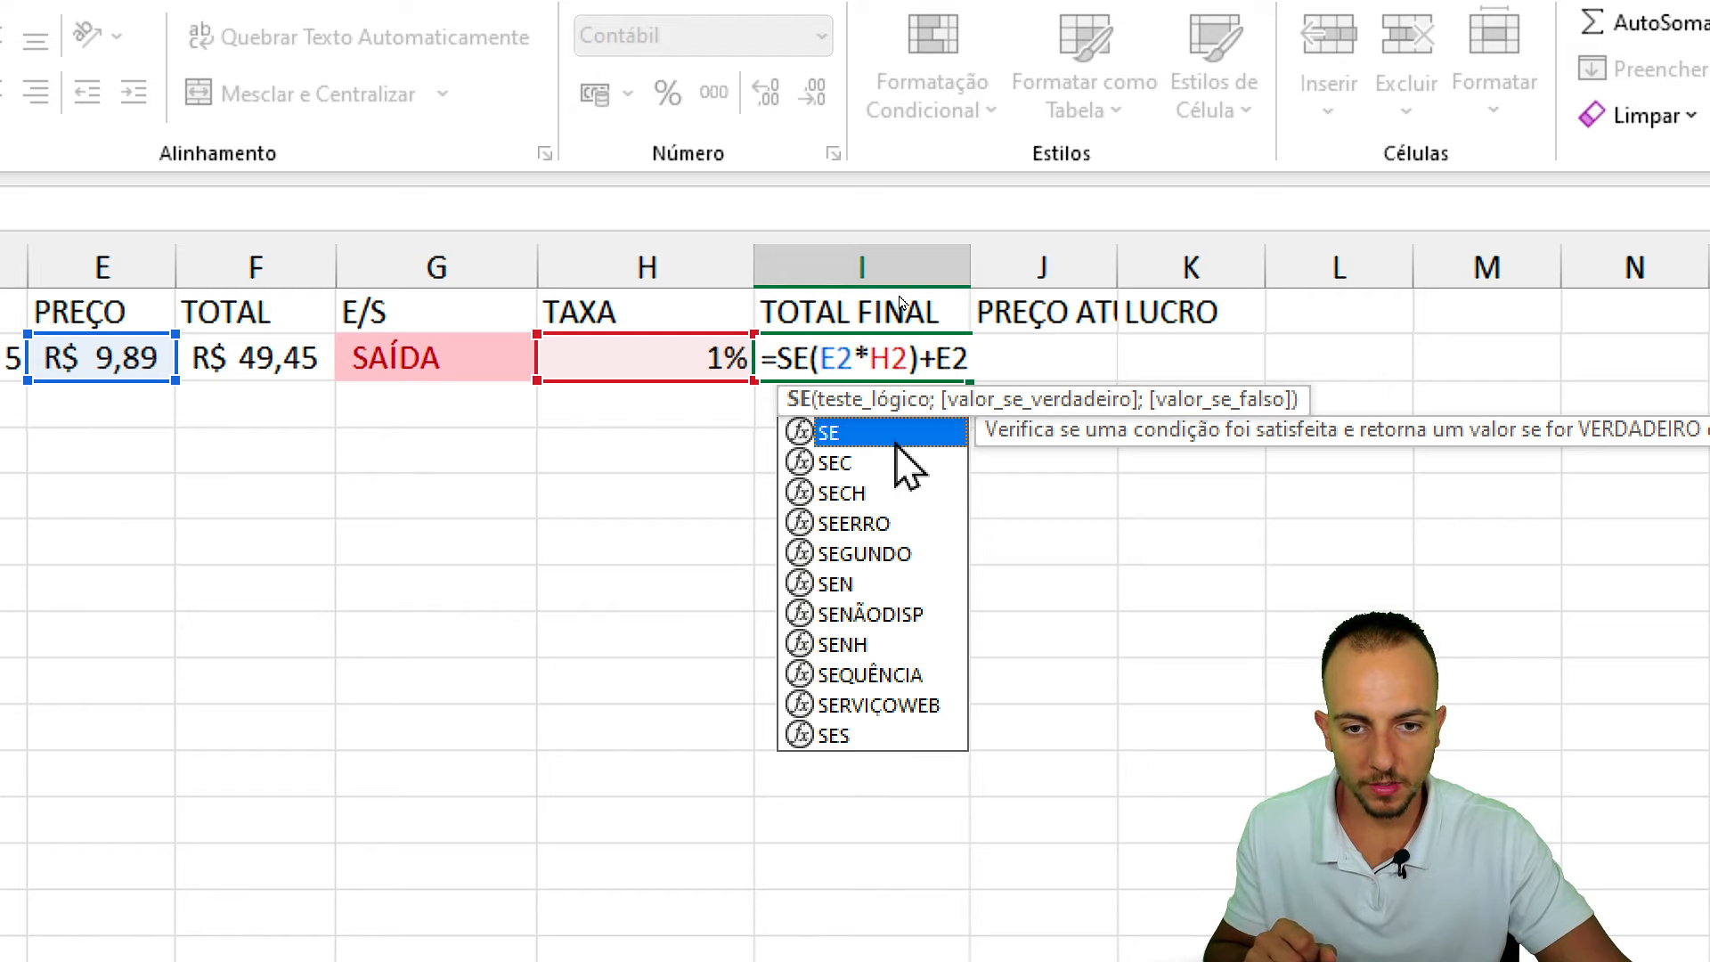
click(813, 358)
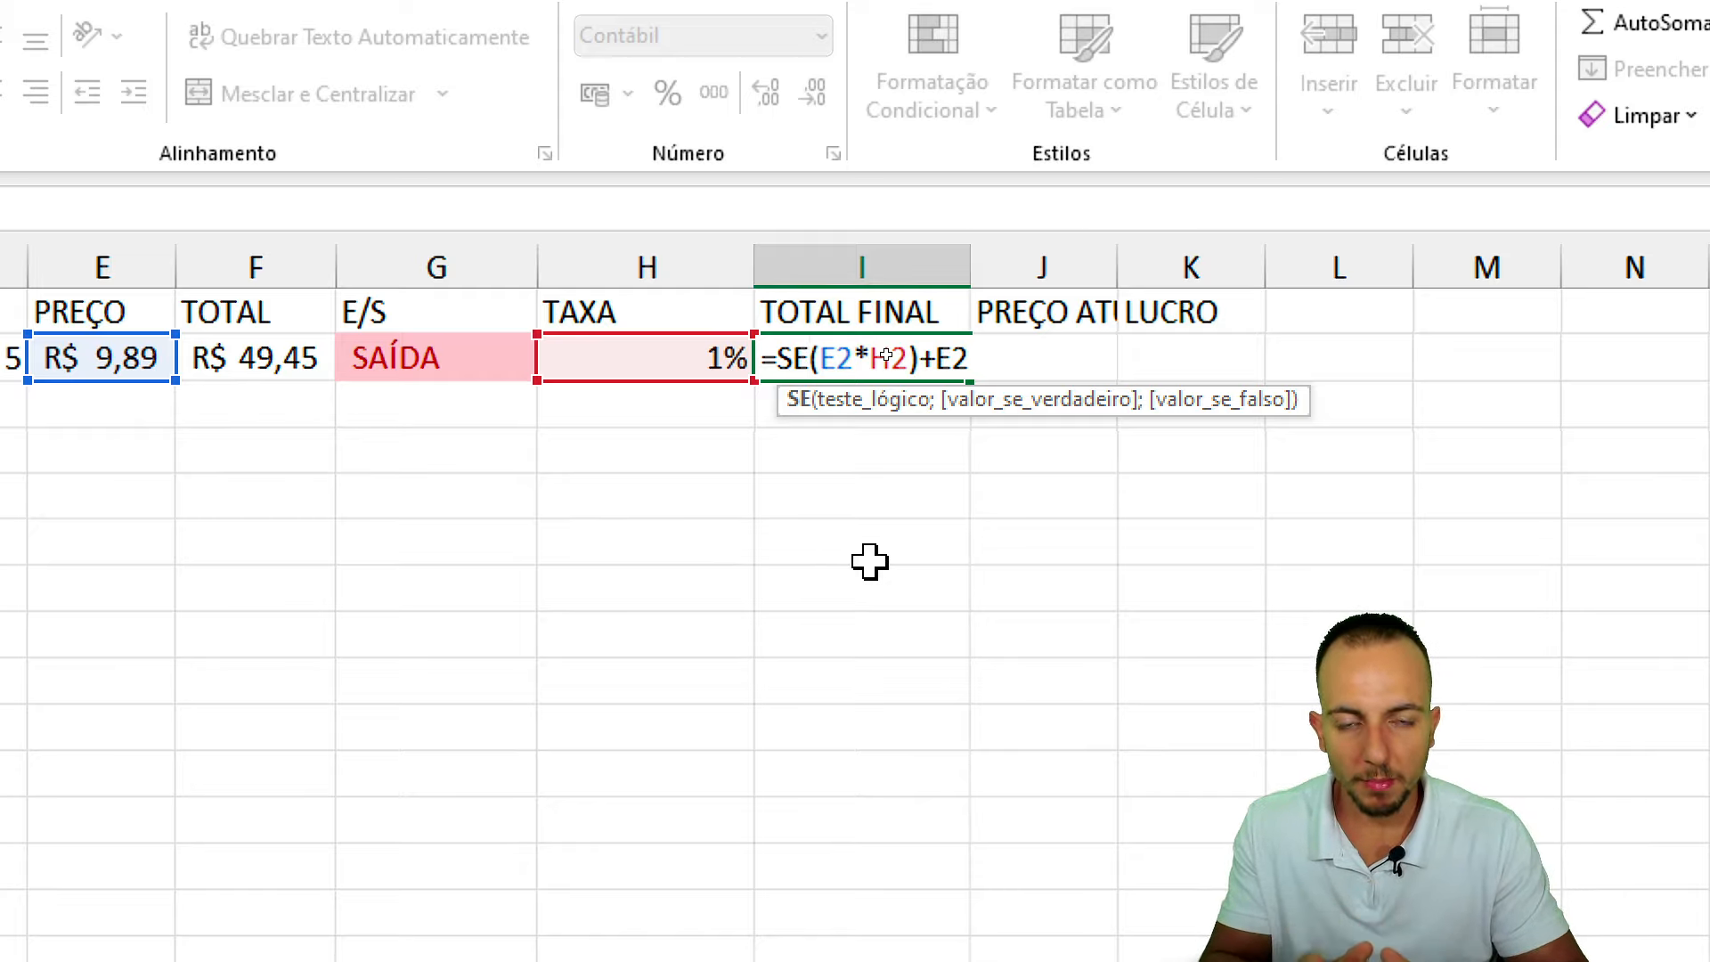
text(()
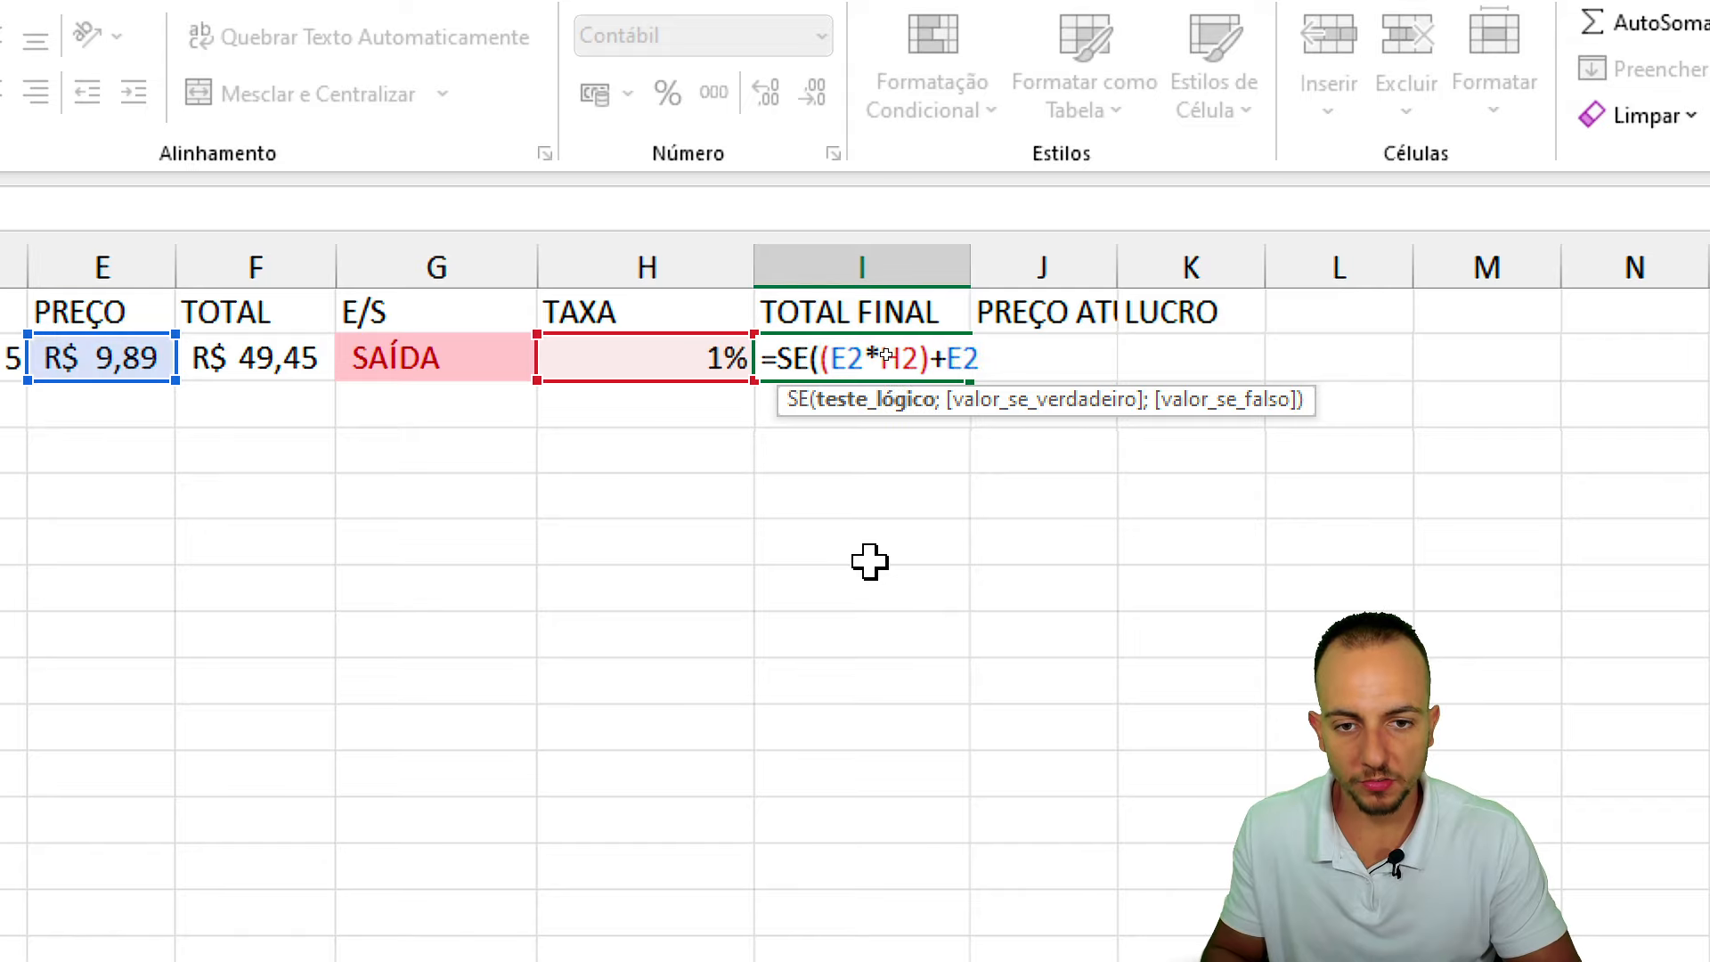
key(Escape)
Clear the TOTAL FINAL cell I2 and start an SE formula in it with the logical test G2="ENTRADA".
key(Delete)
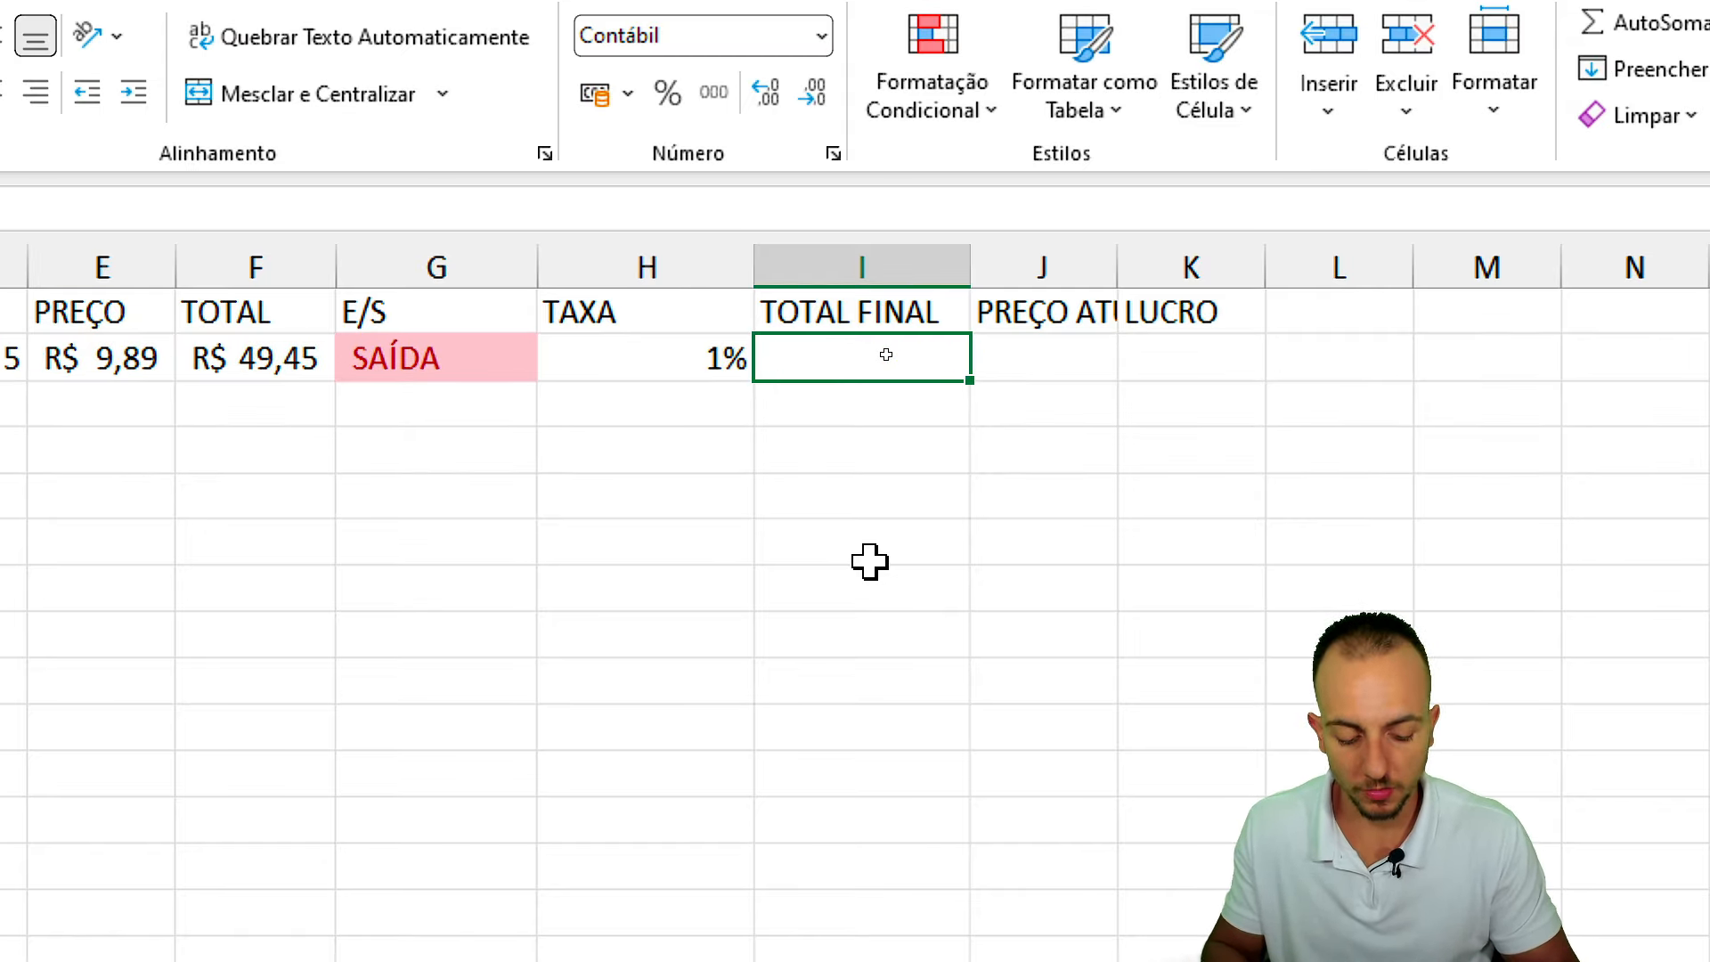
text(=SE)
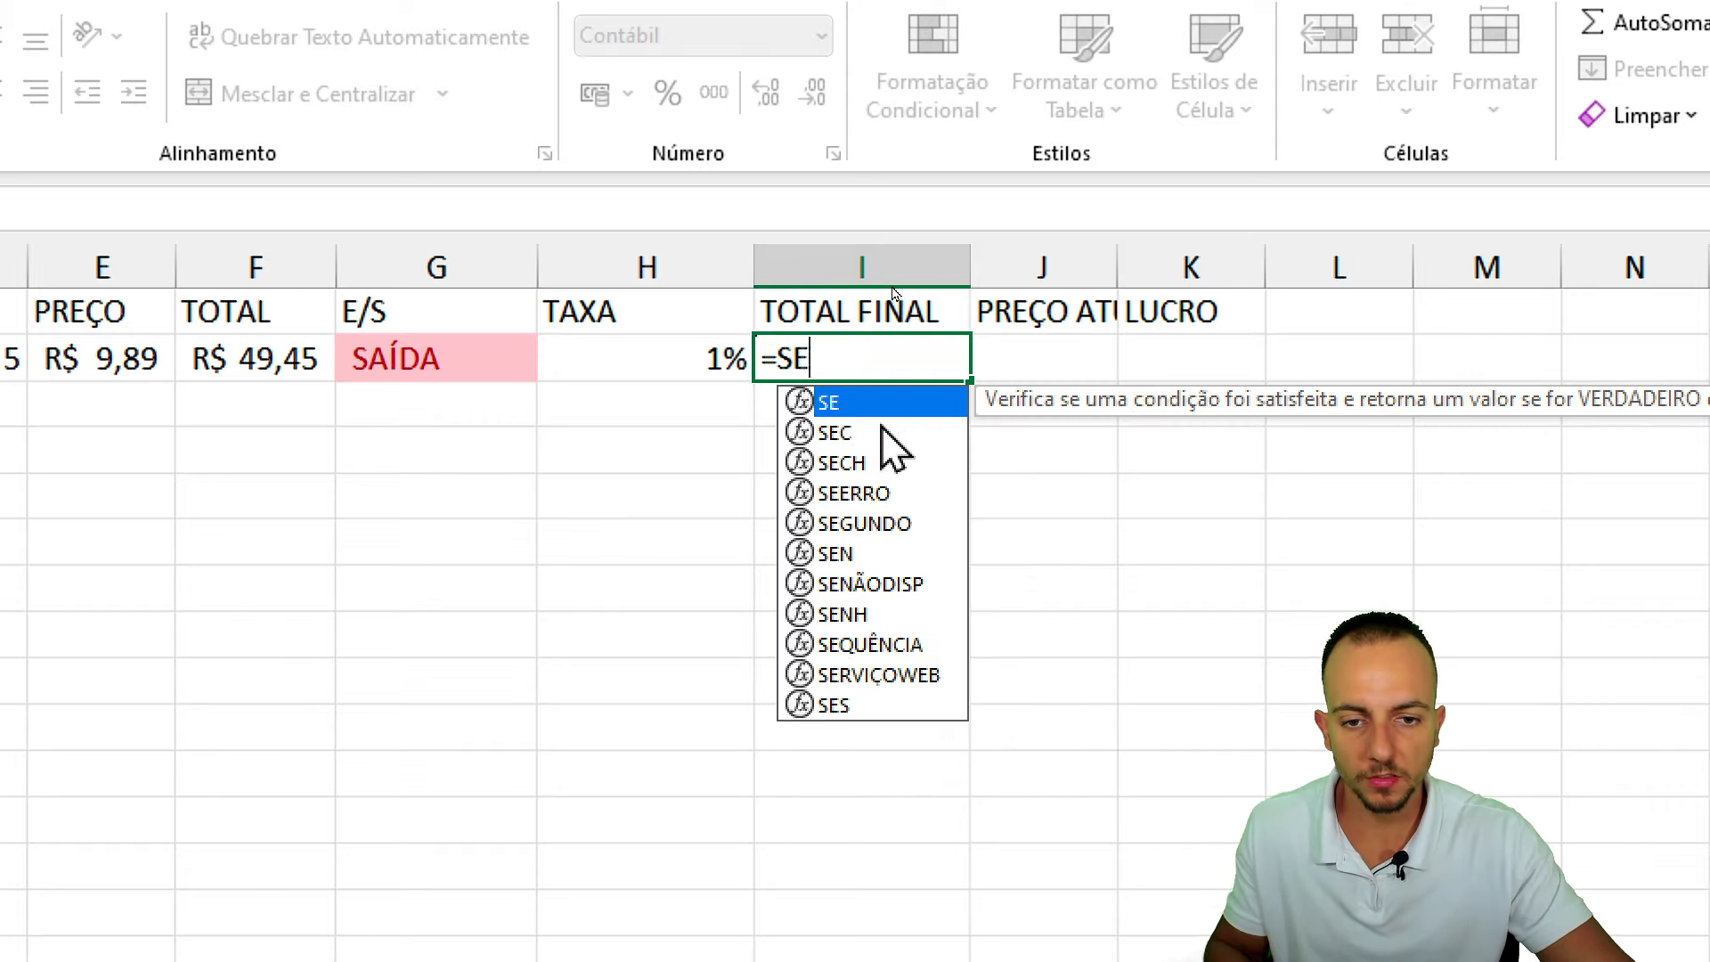
text(()
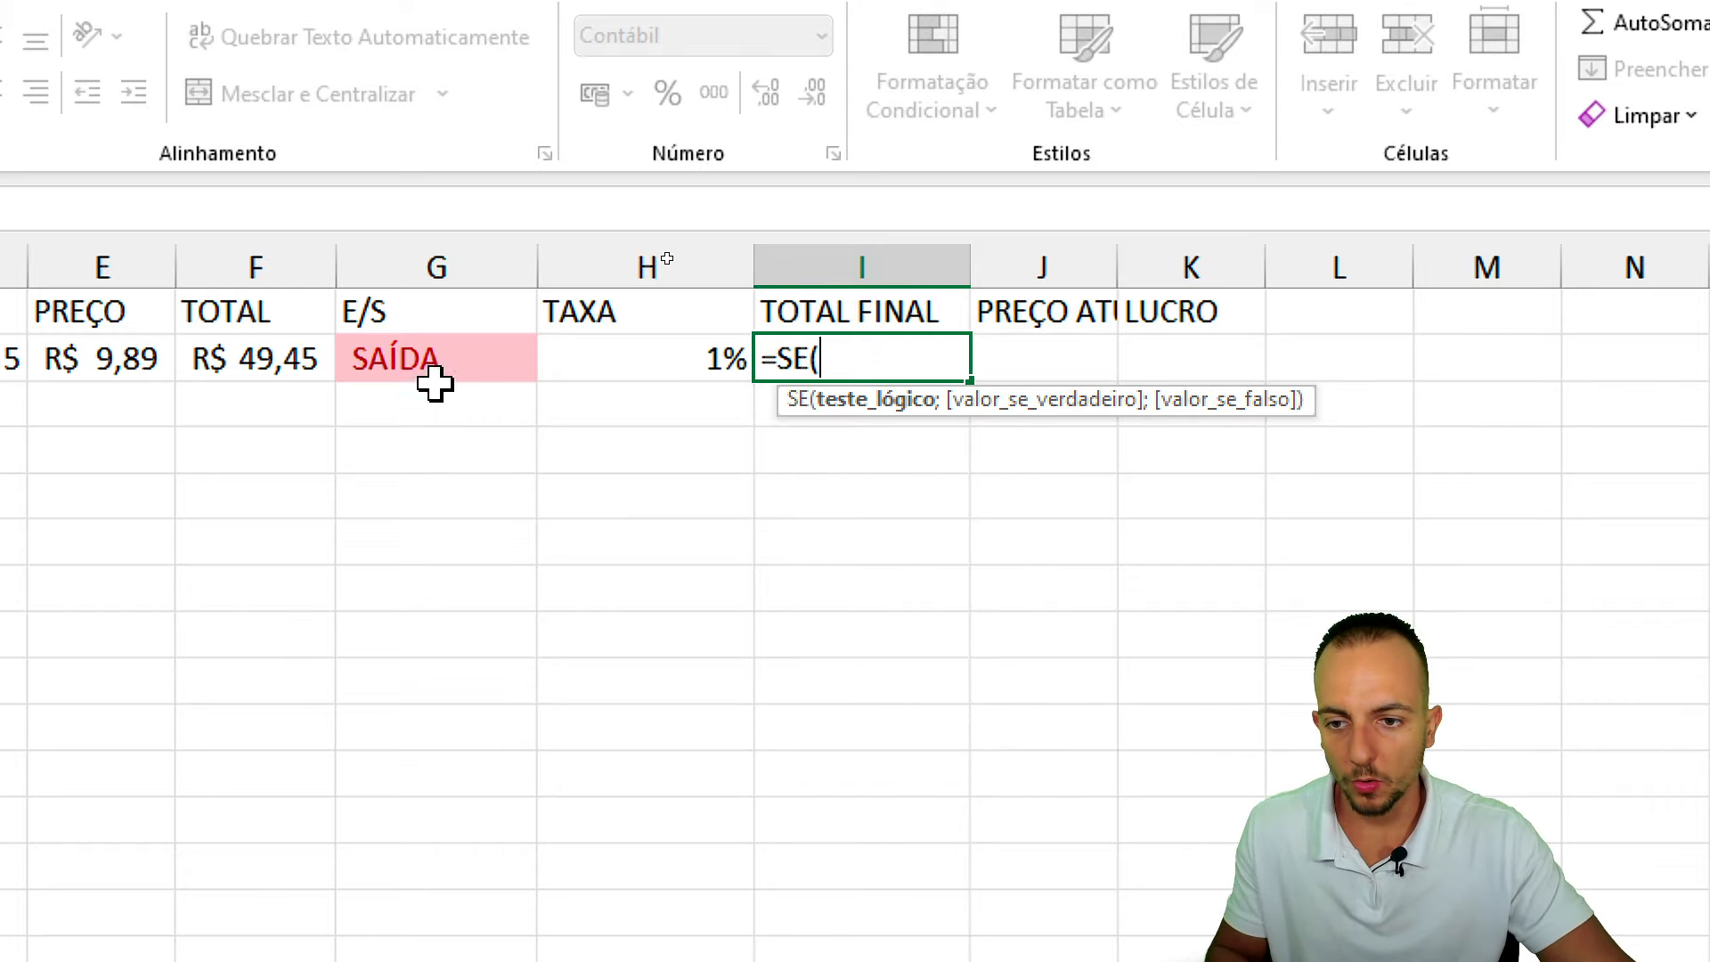
click(435, 383)
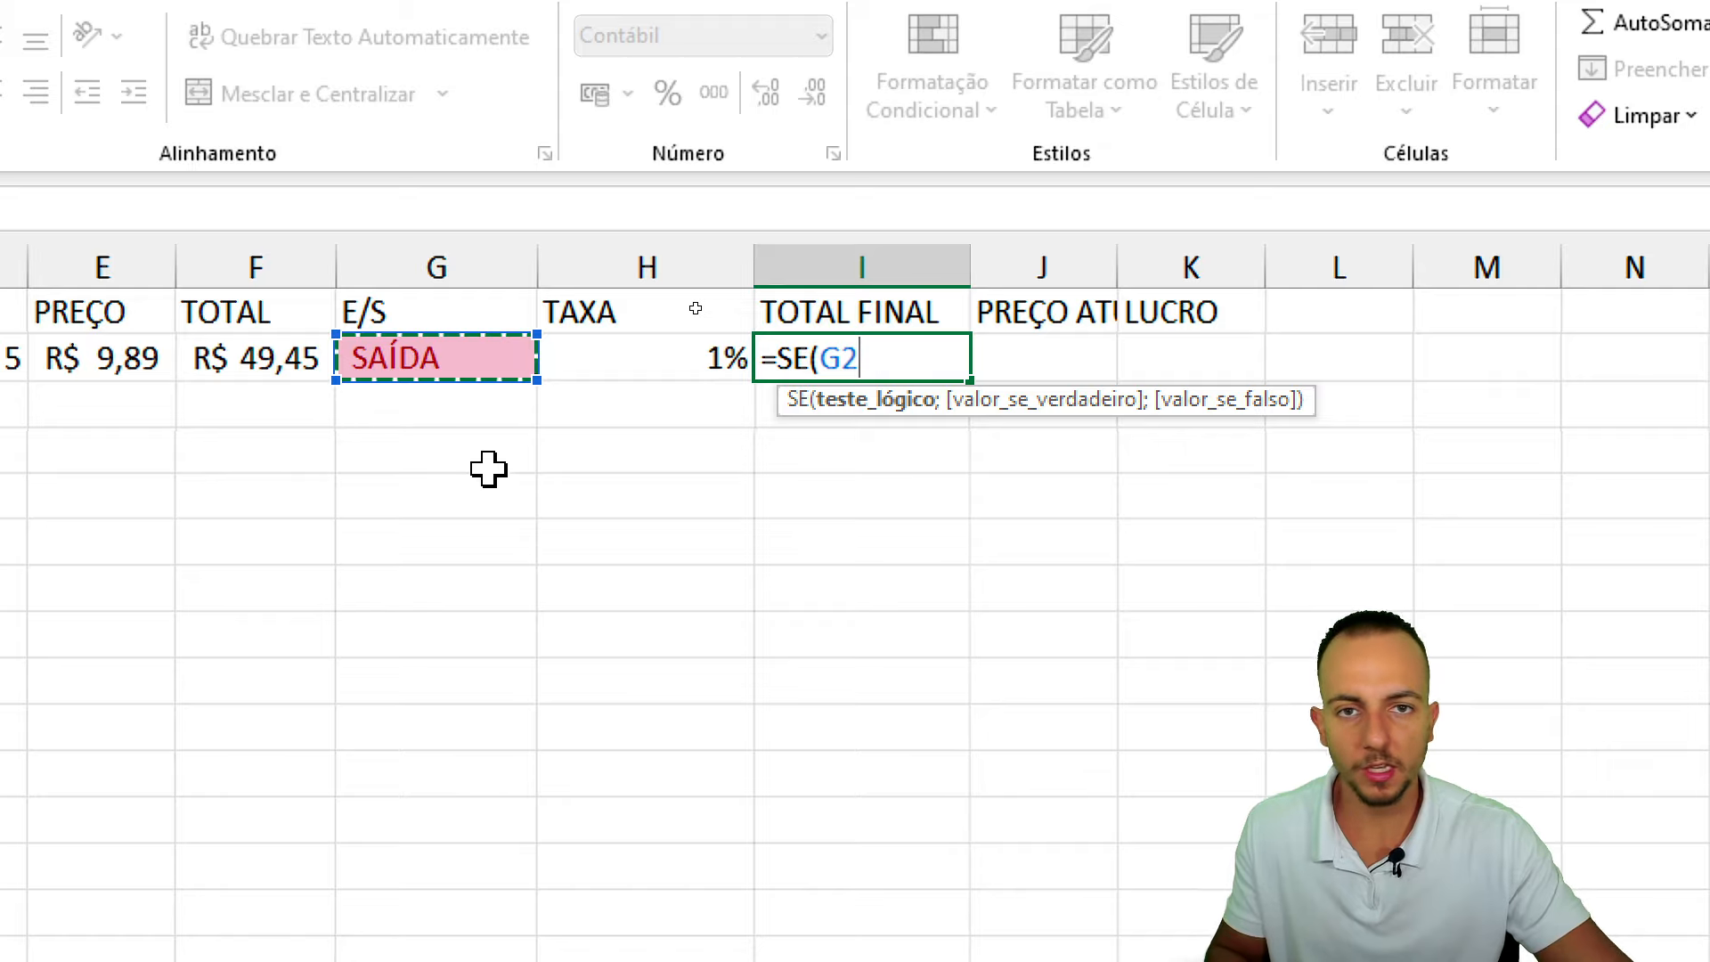
text(=)
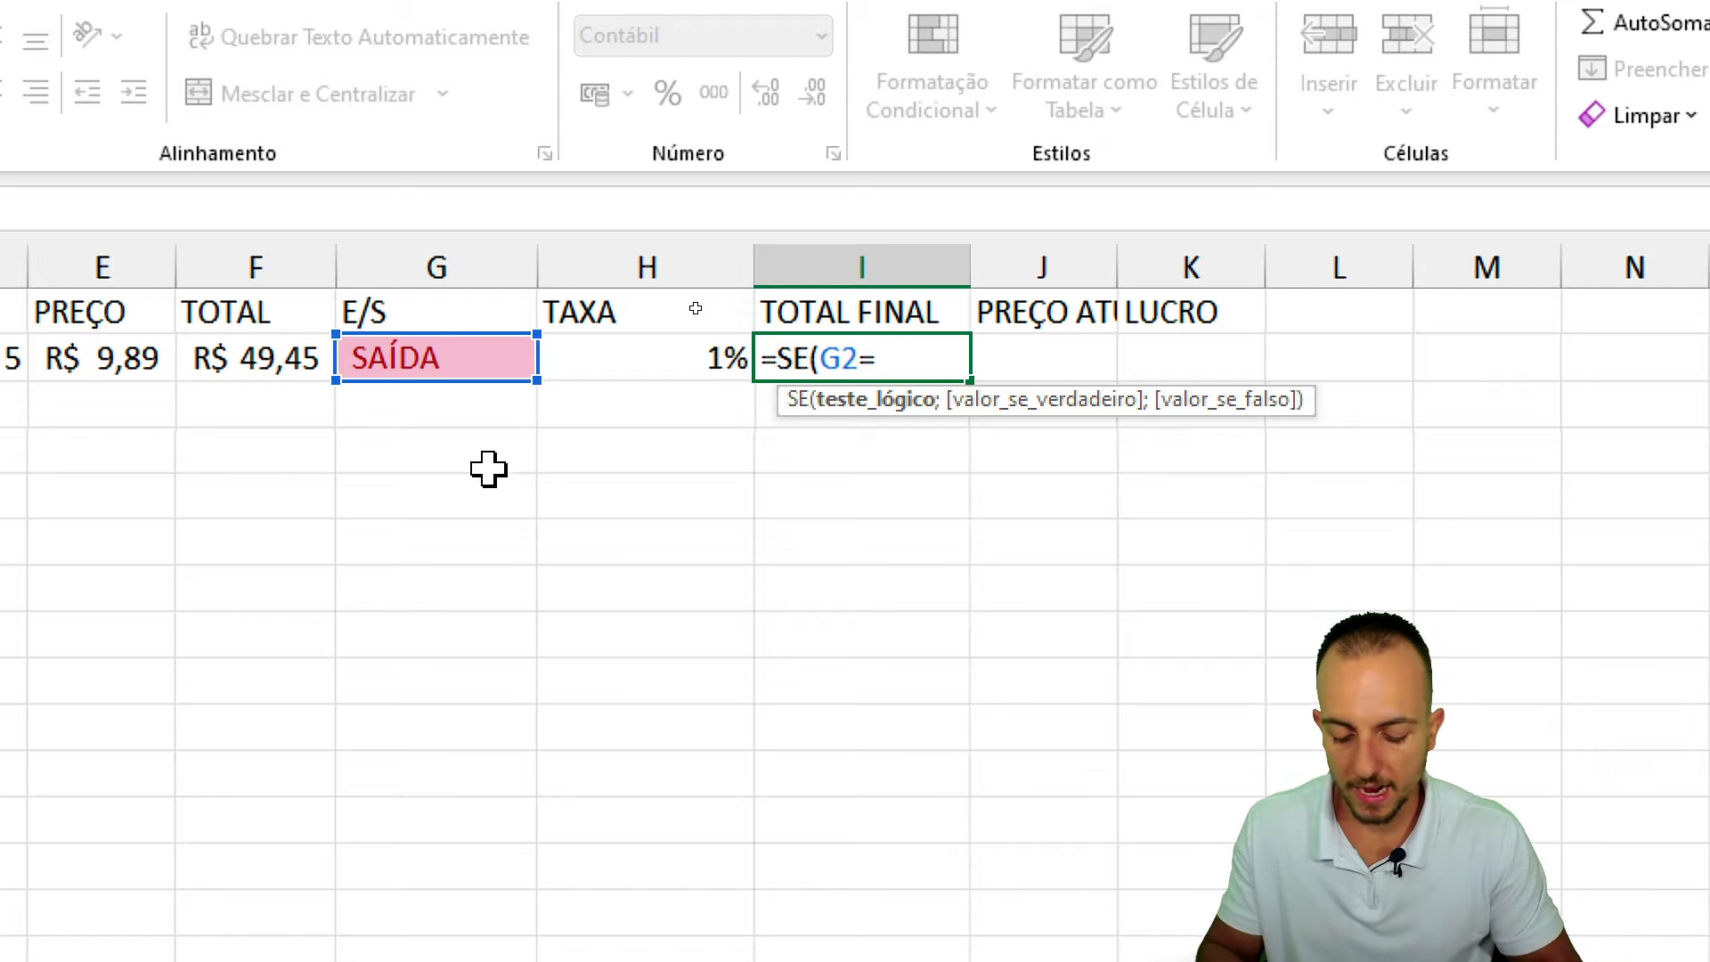
text("ENTRADA)
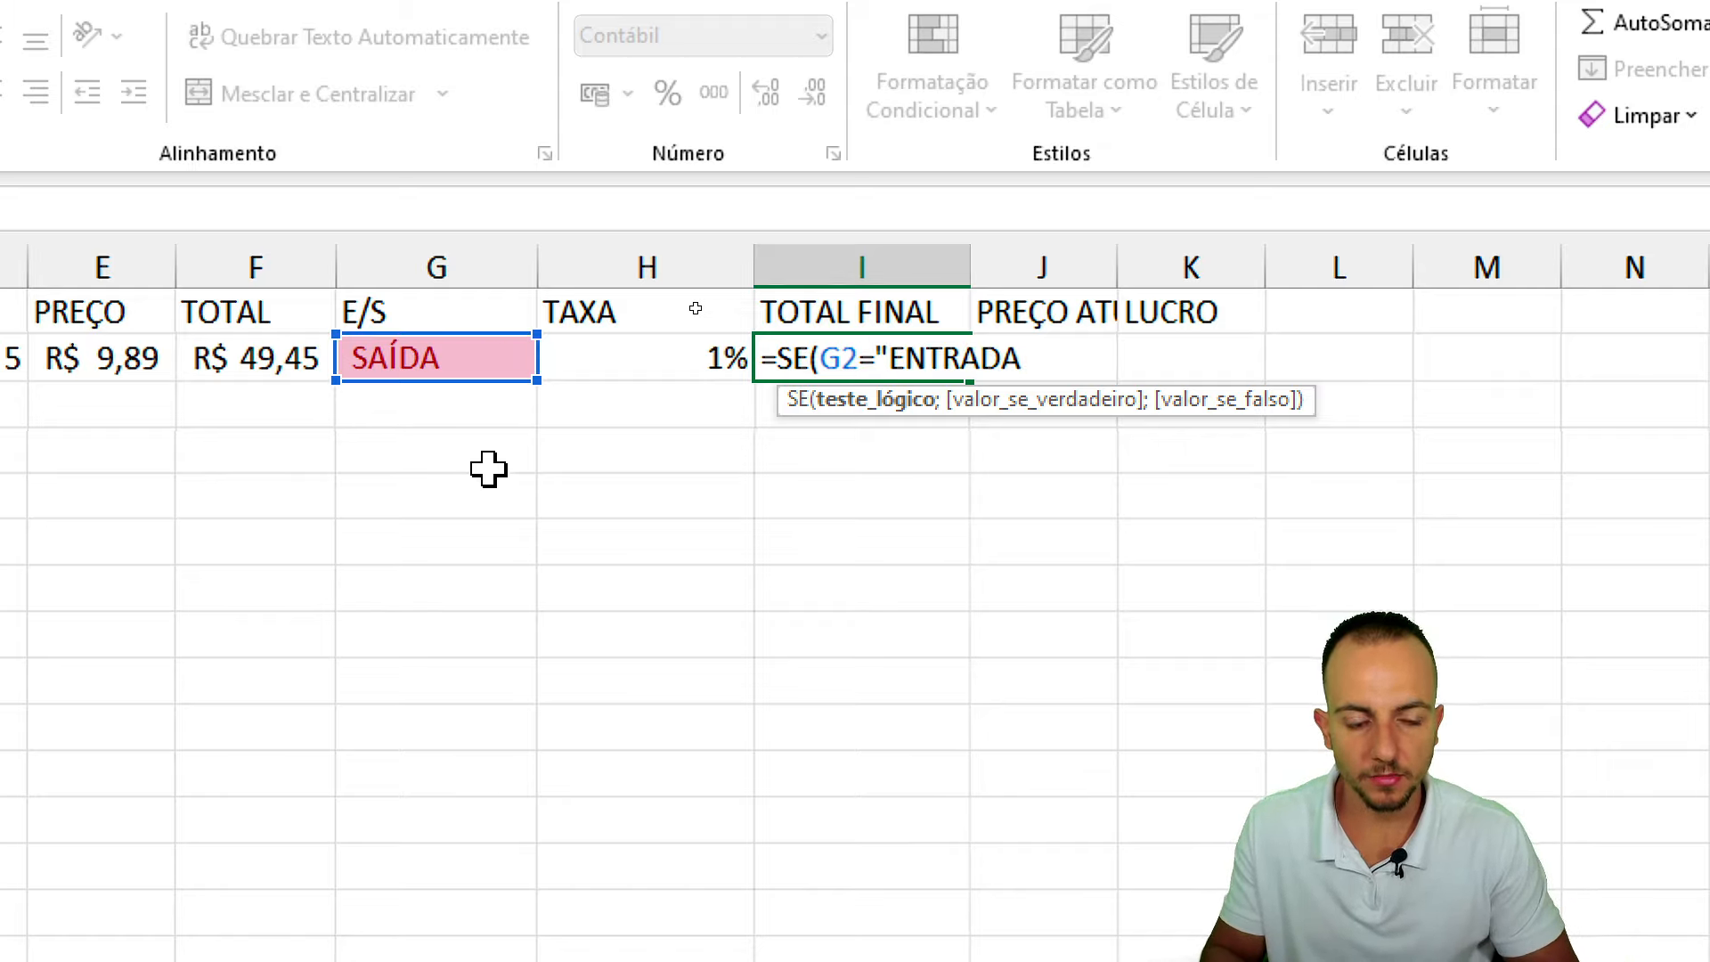
text(";)
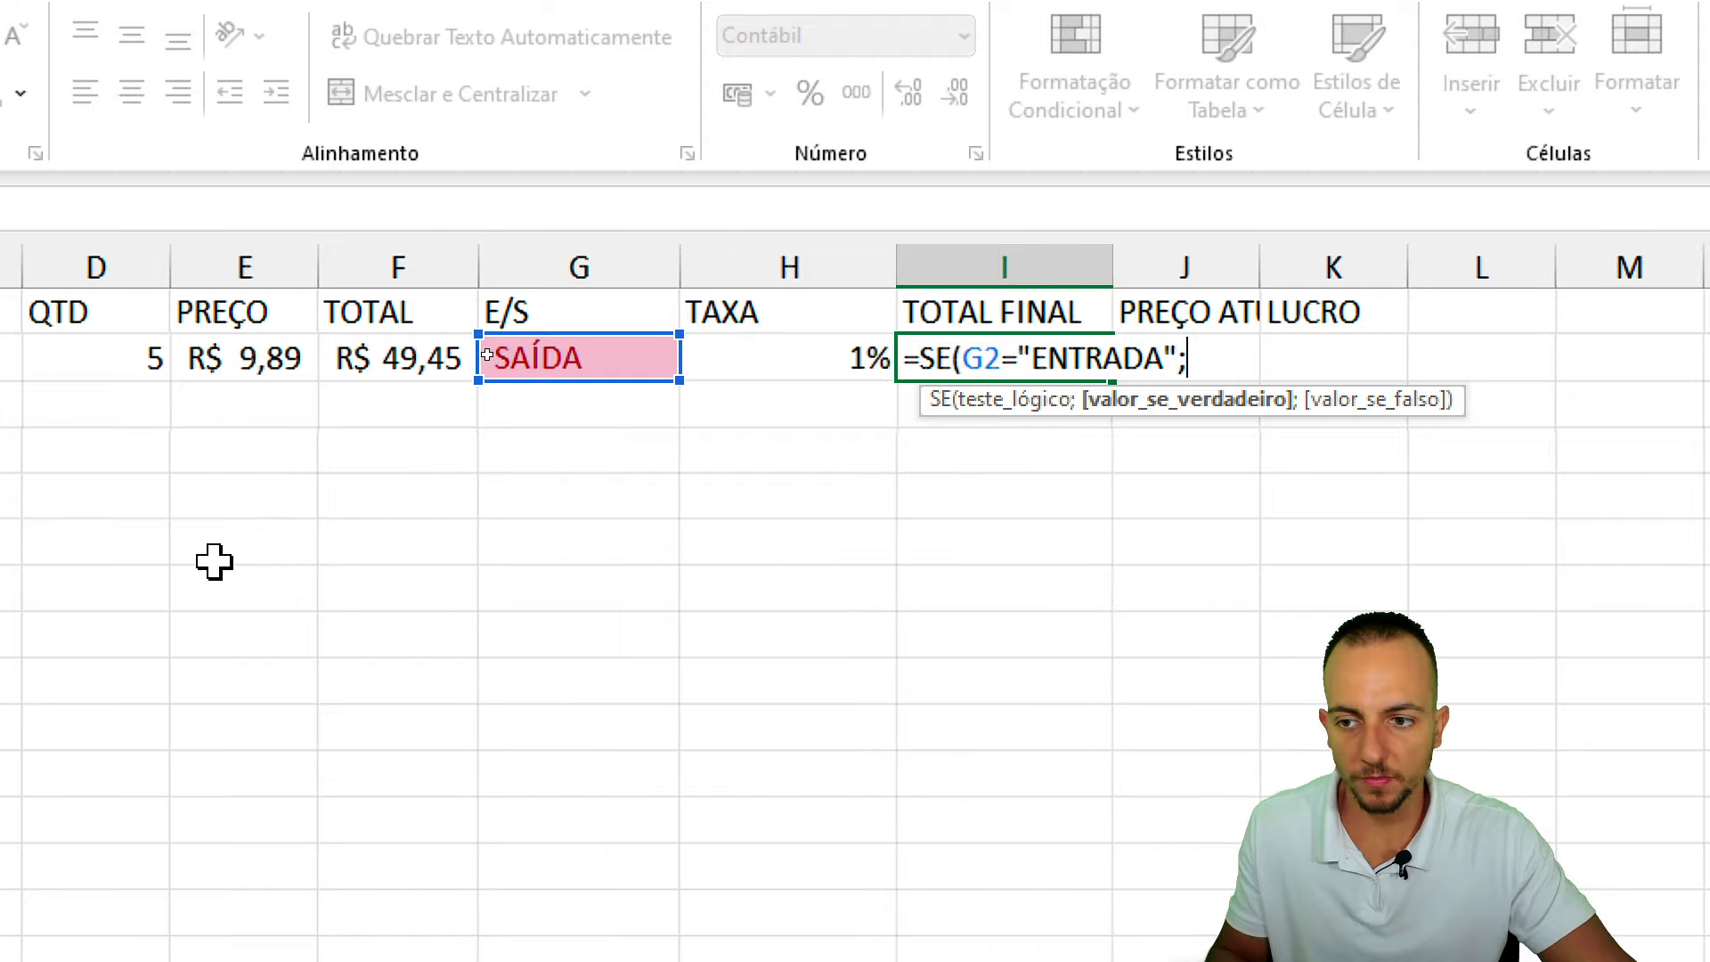
Add (E2*H2)+E2 as the value-if-true argument of the SE formula in I2.
text(()
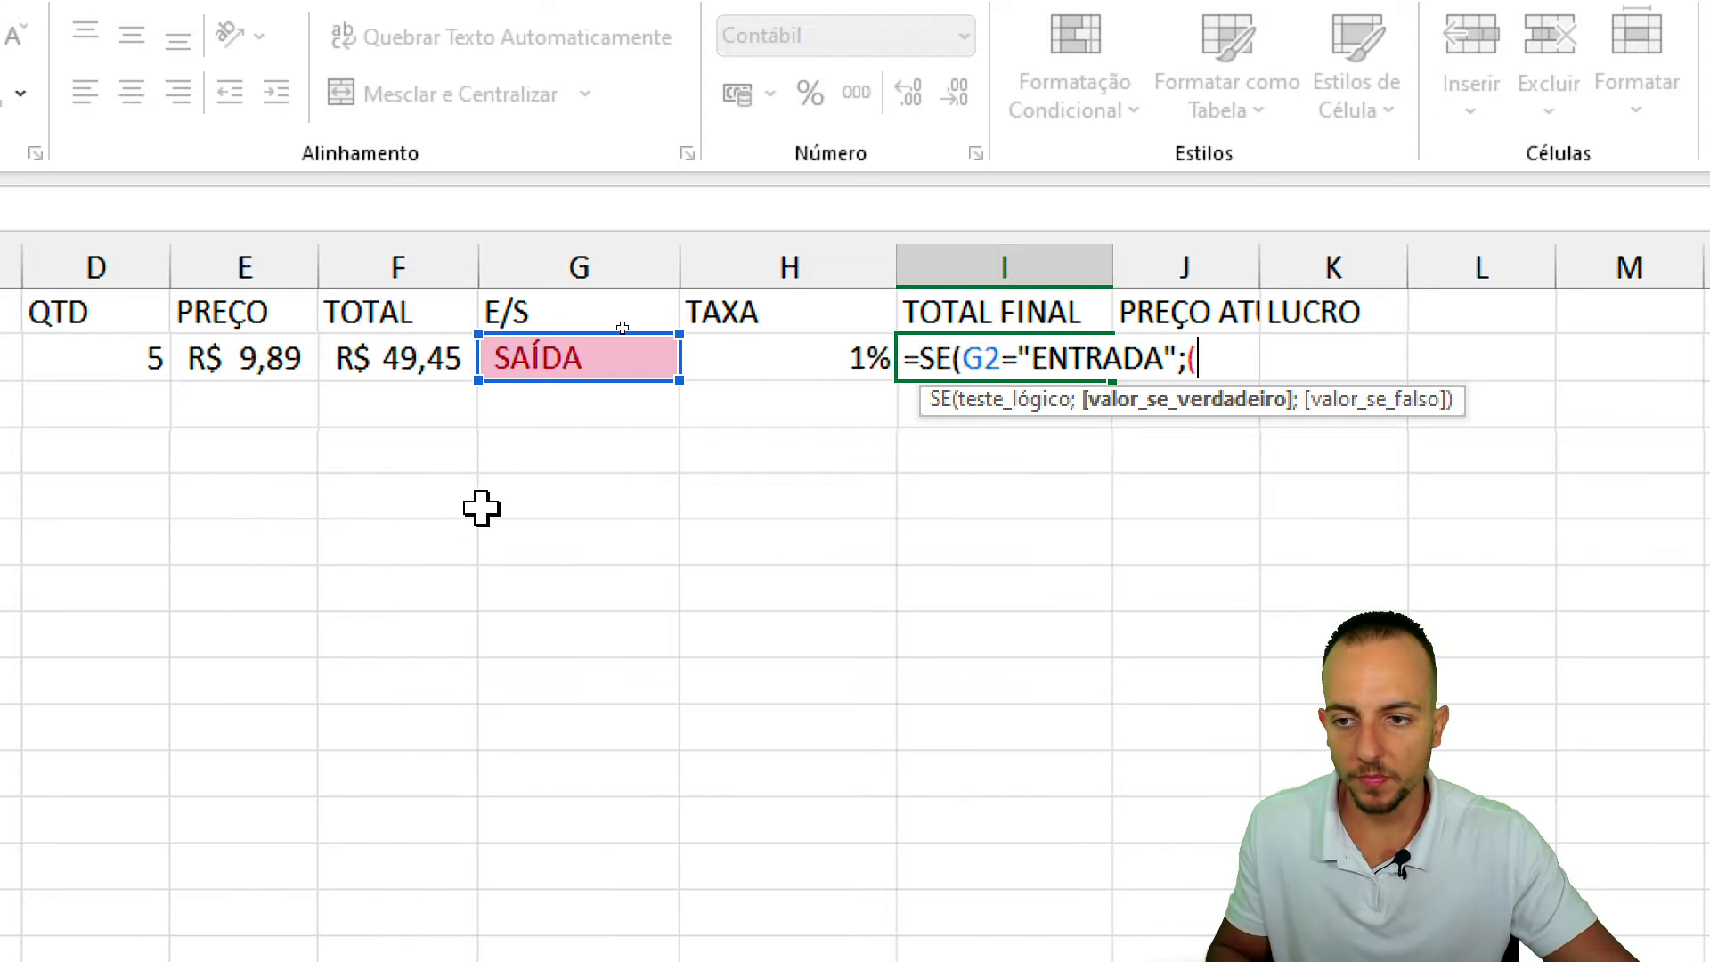
click(271, 362)
text(*)
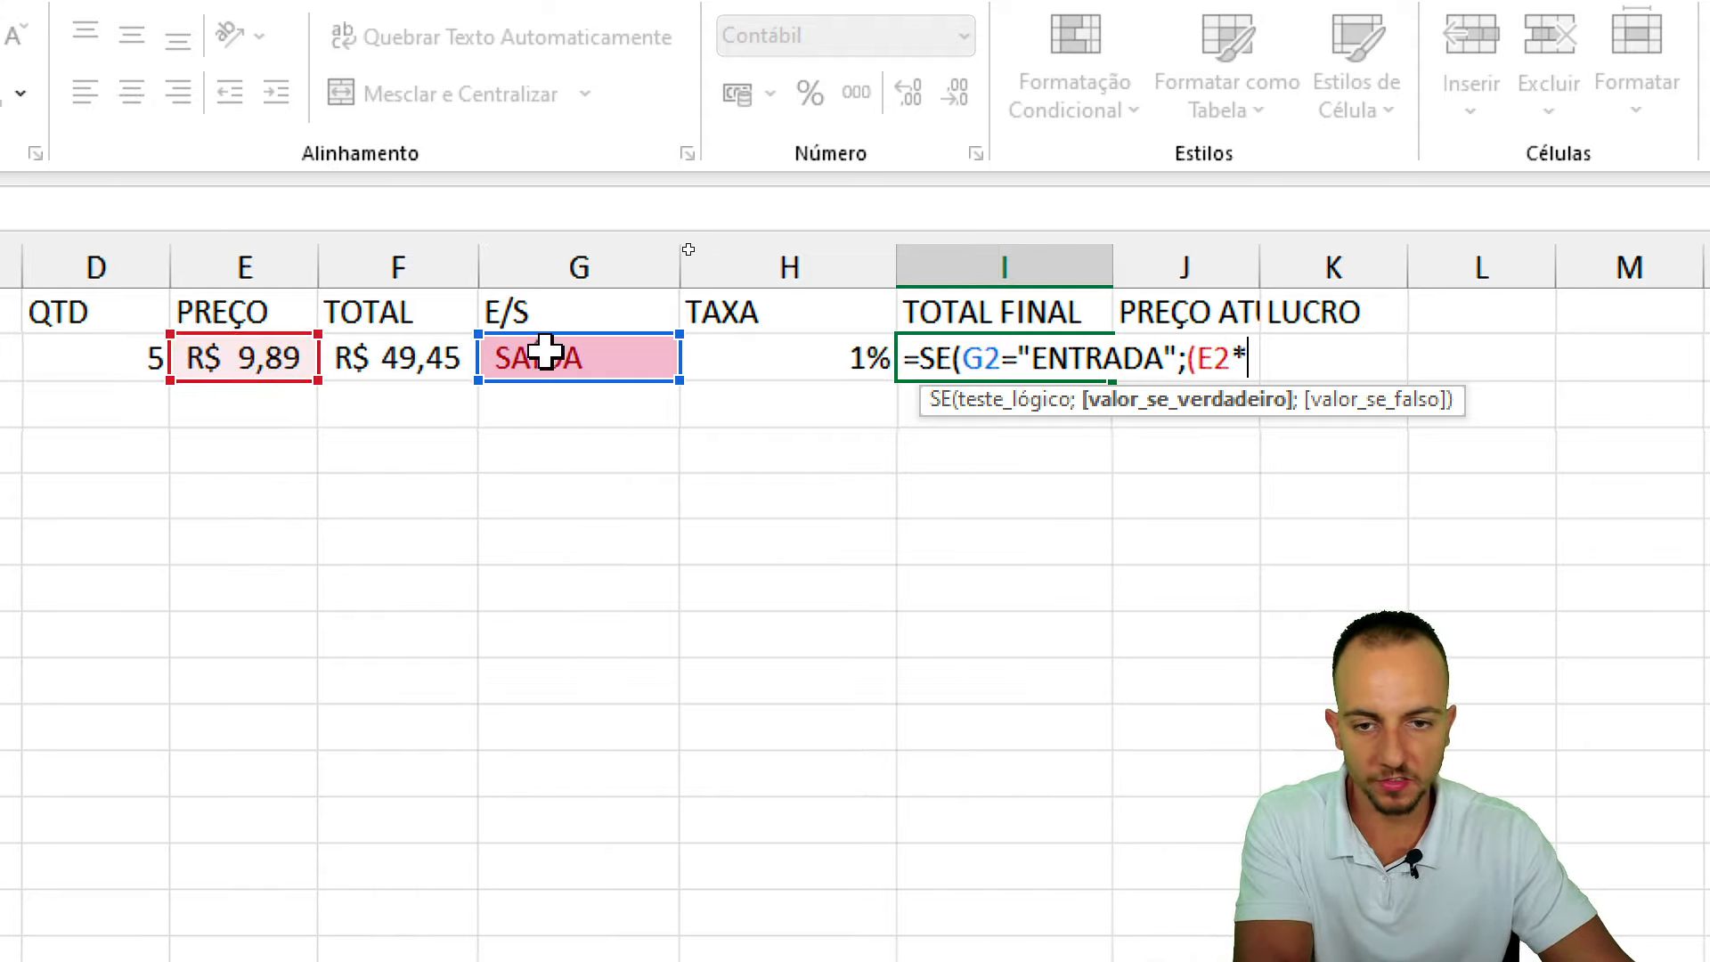
click(778, 357)
text())
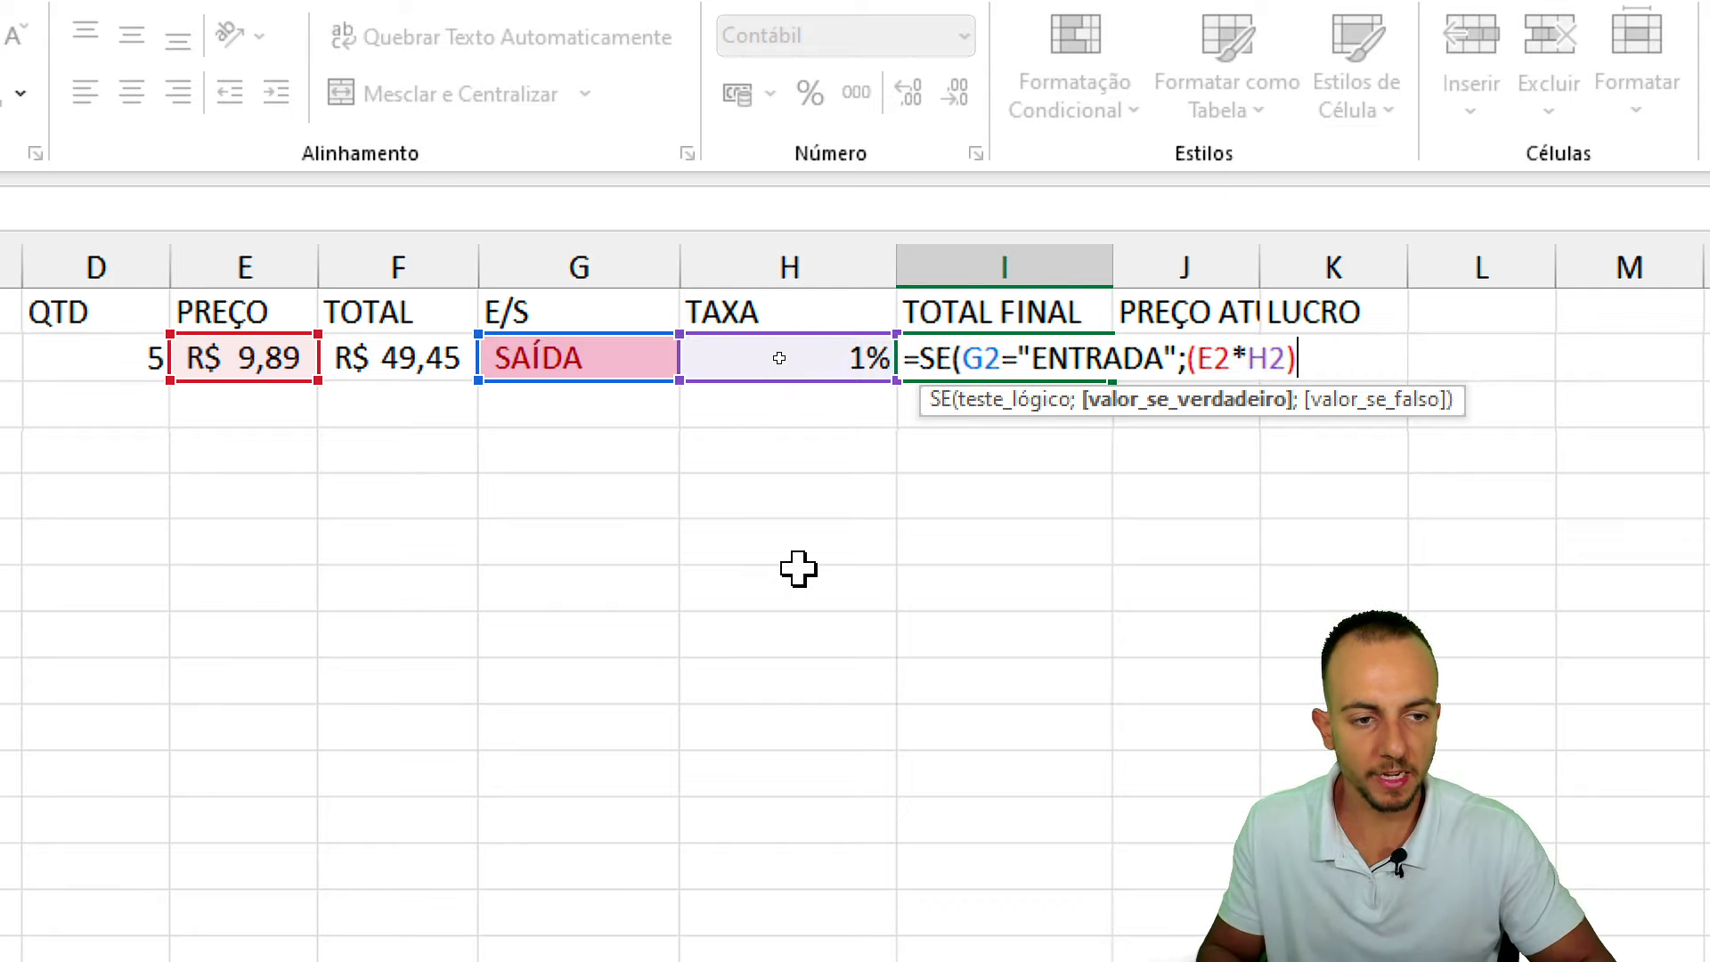
text(+)
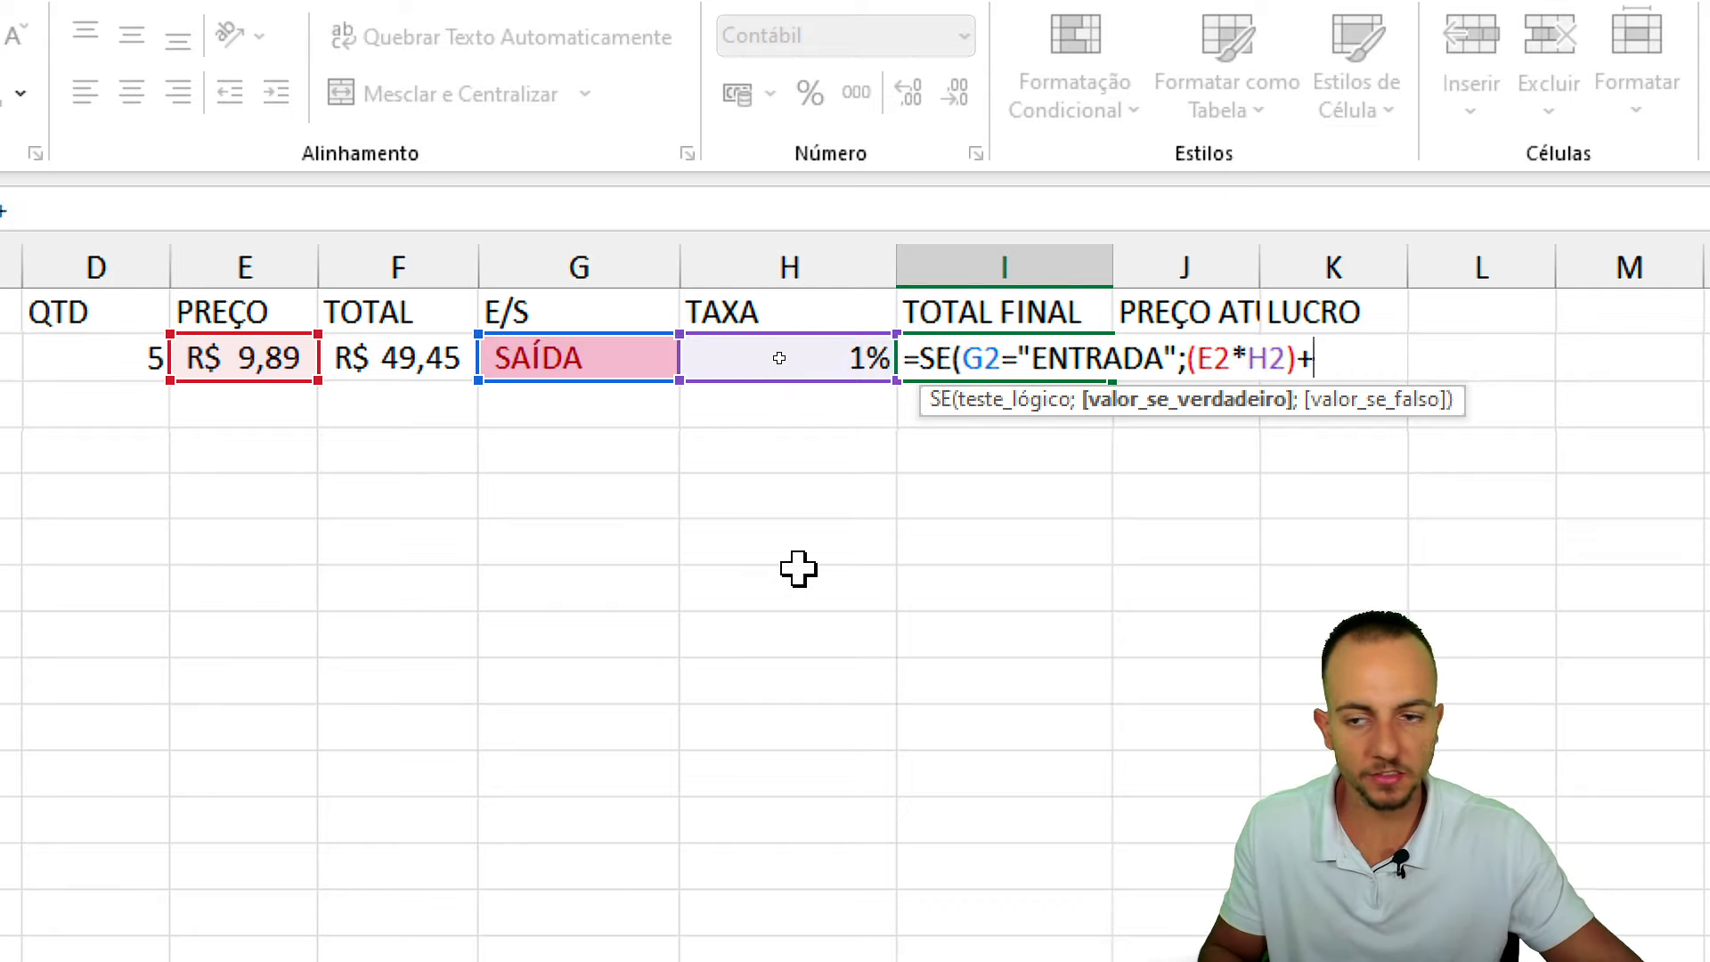
click(267, 361)
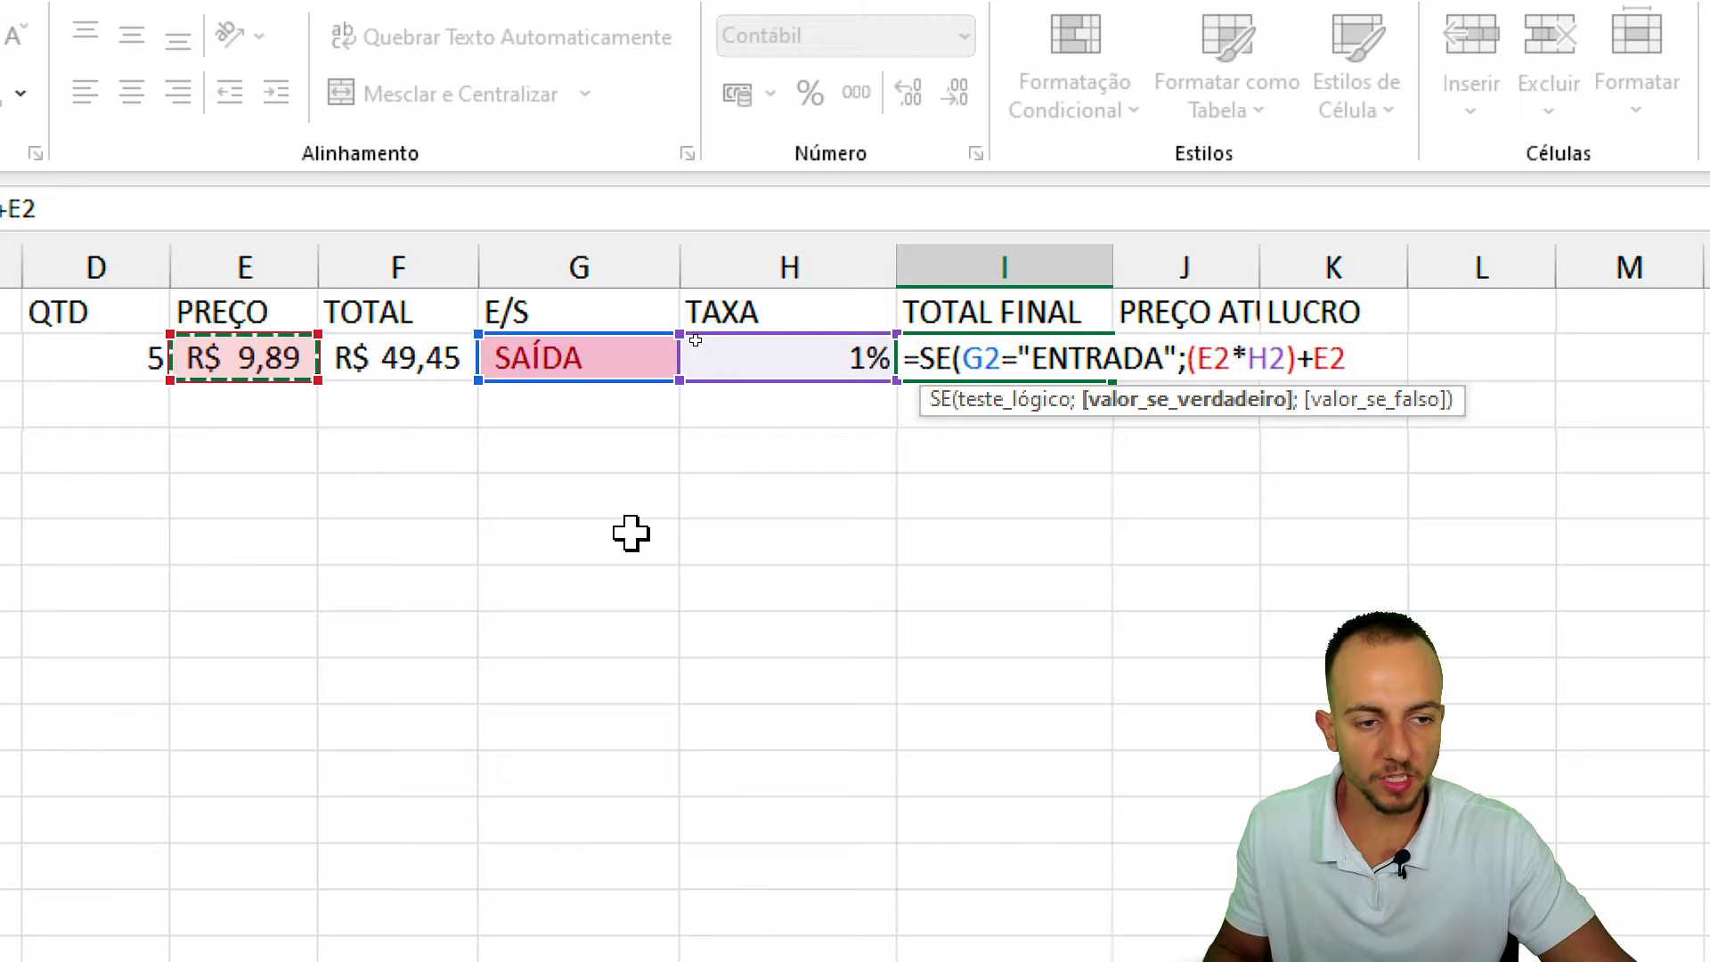
text(;)
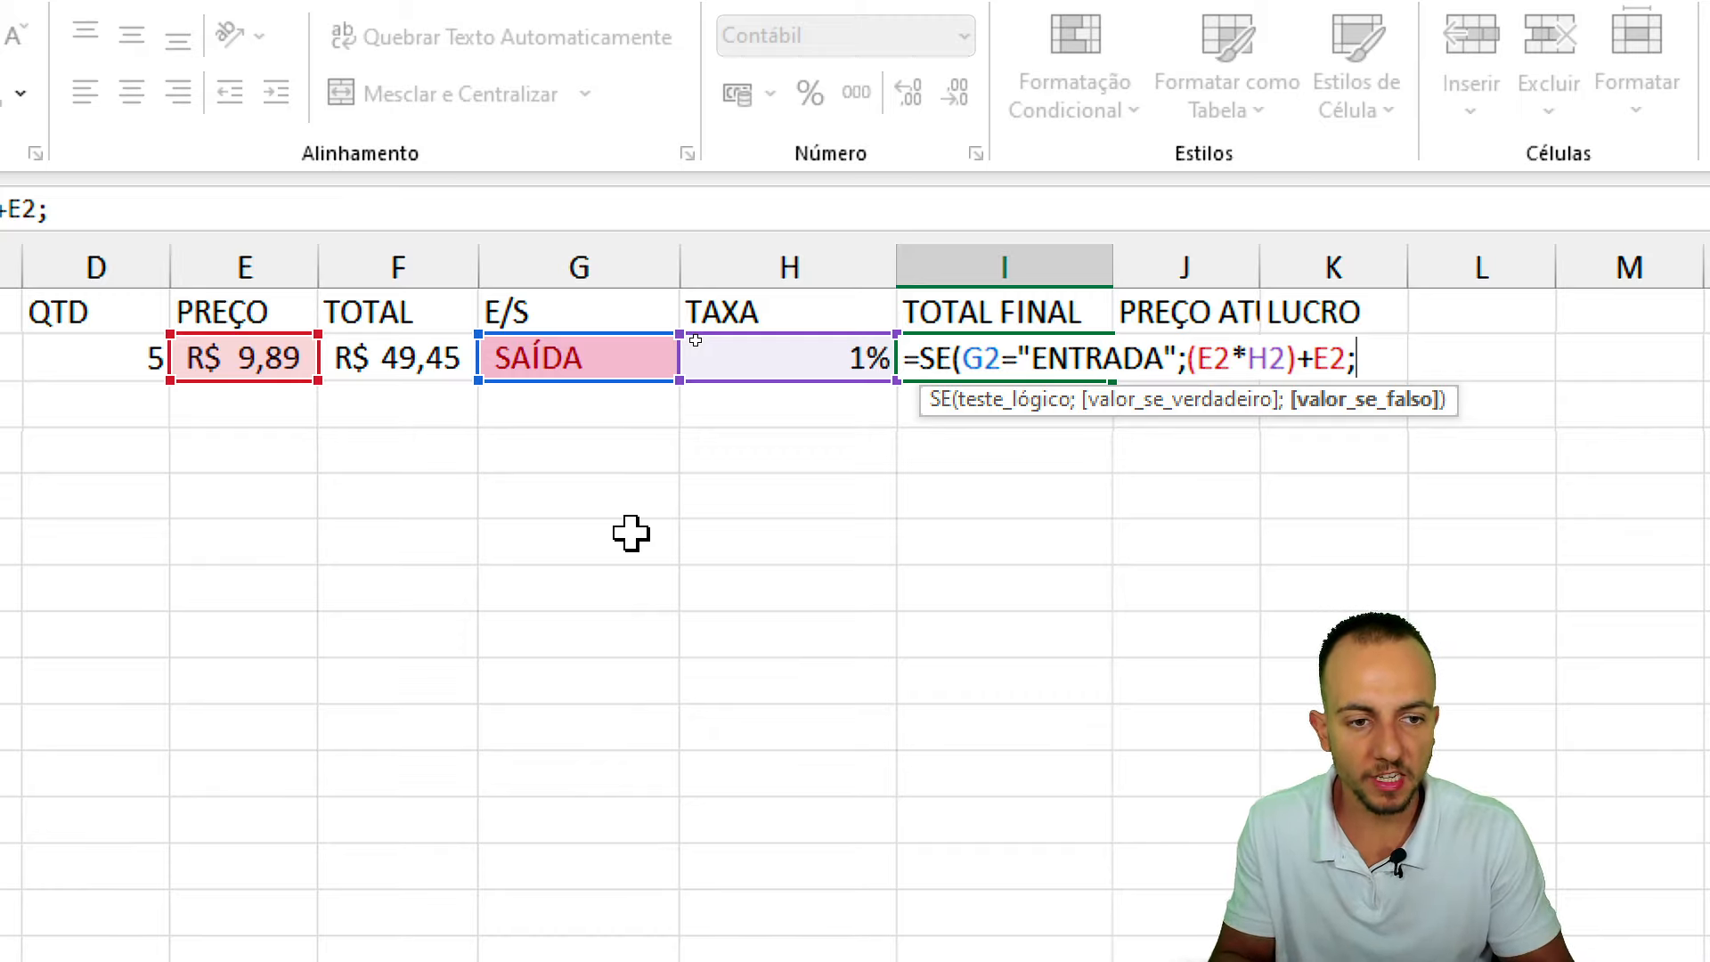
Add E2-(E2*H2) as the value-if-false argument and complete the SE formula in I2.
text(()
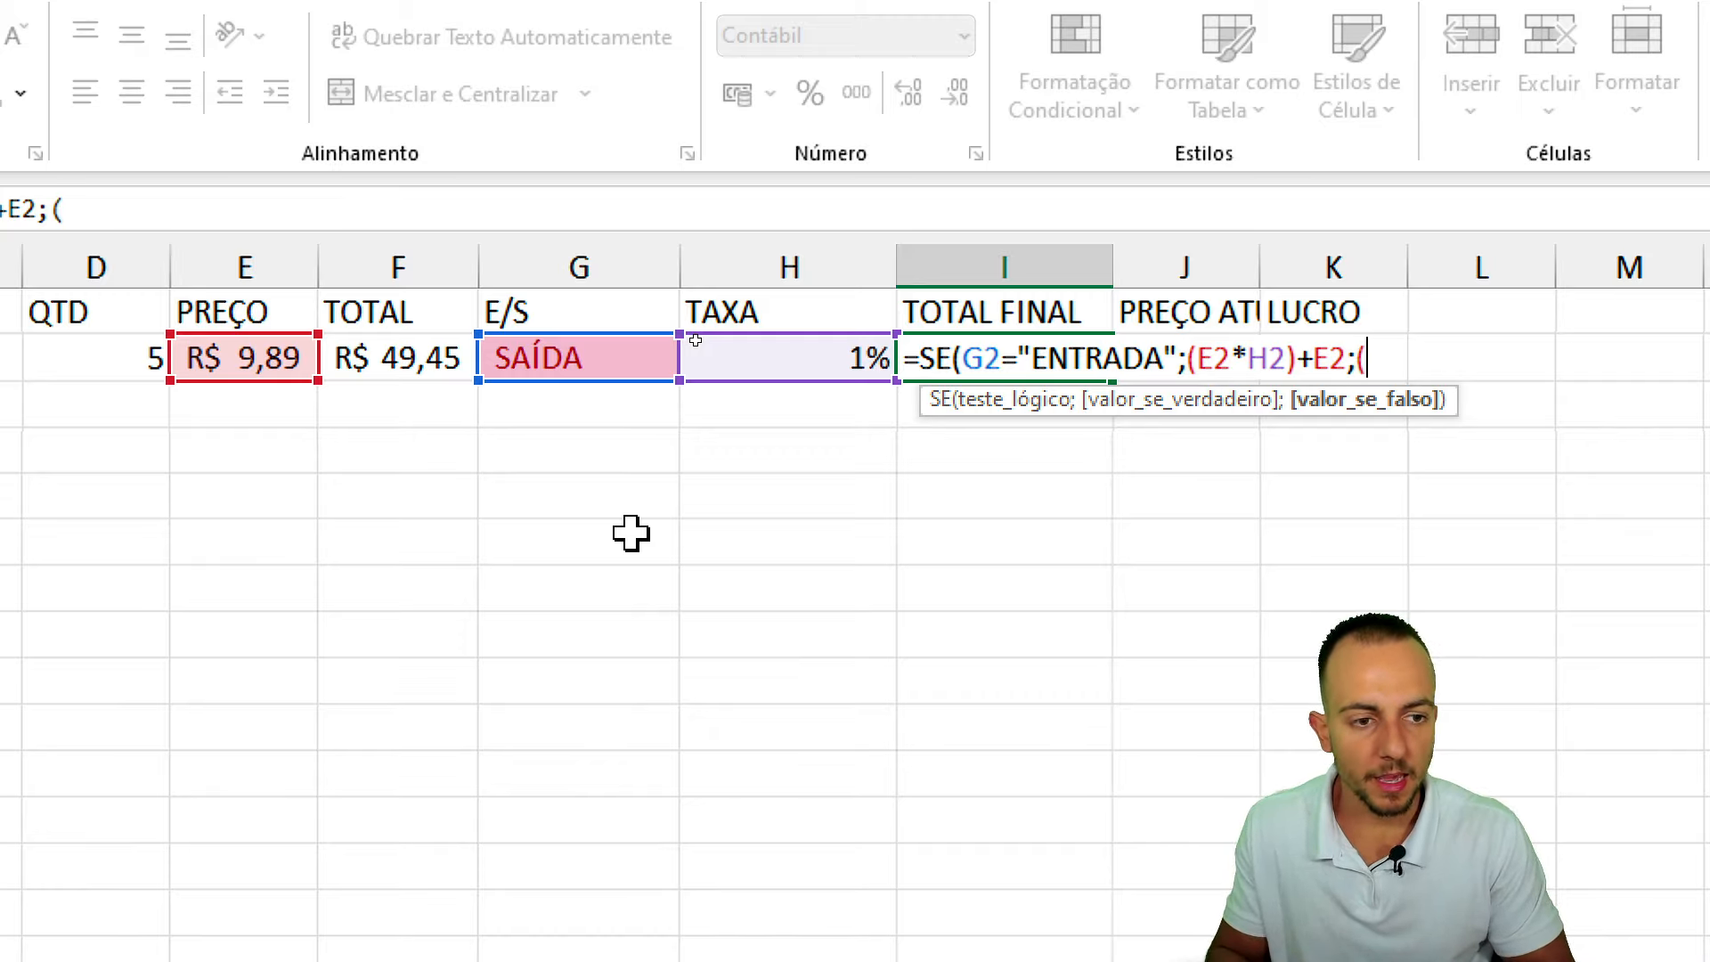
key(BackSpace)
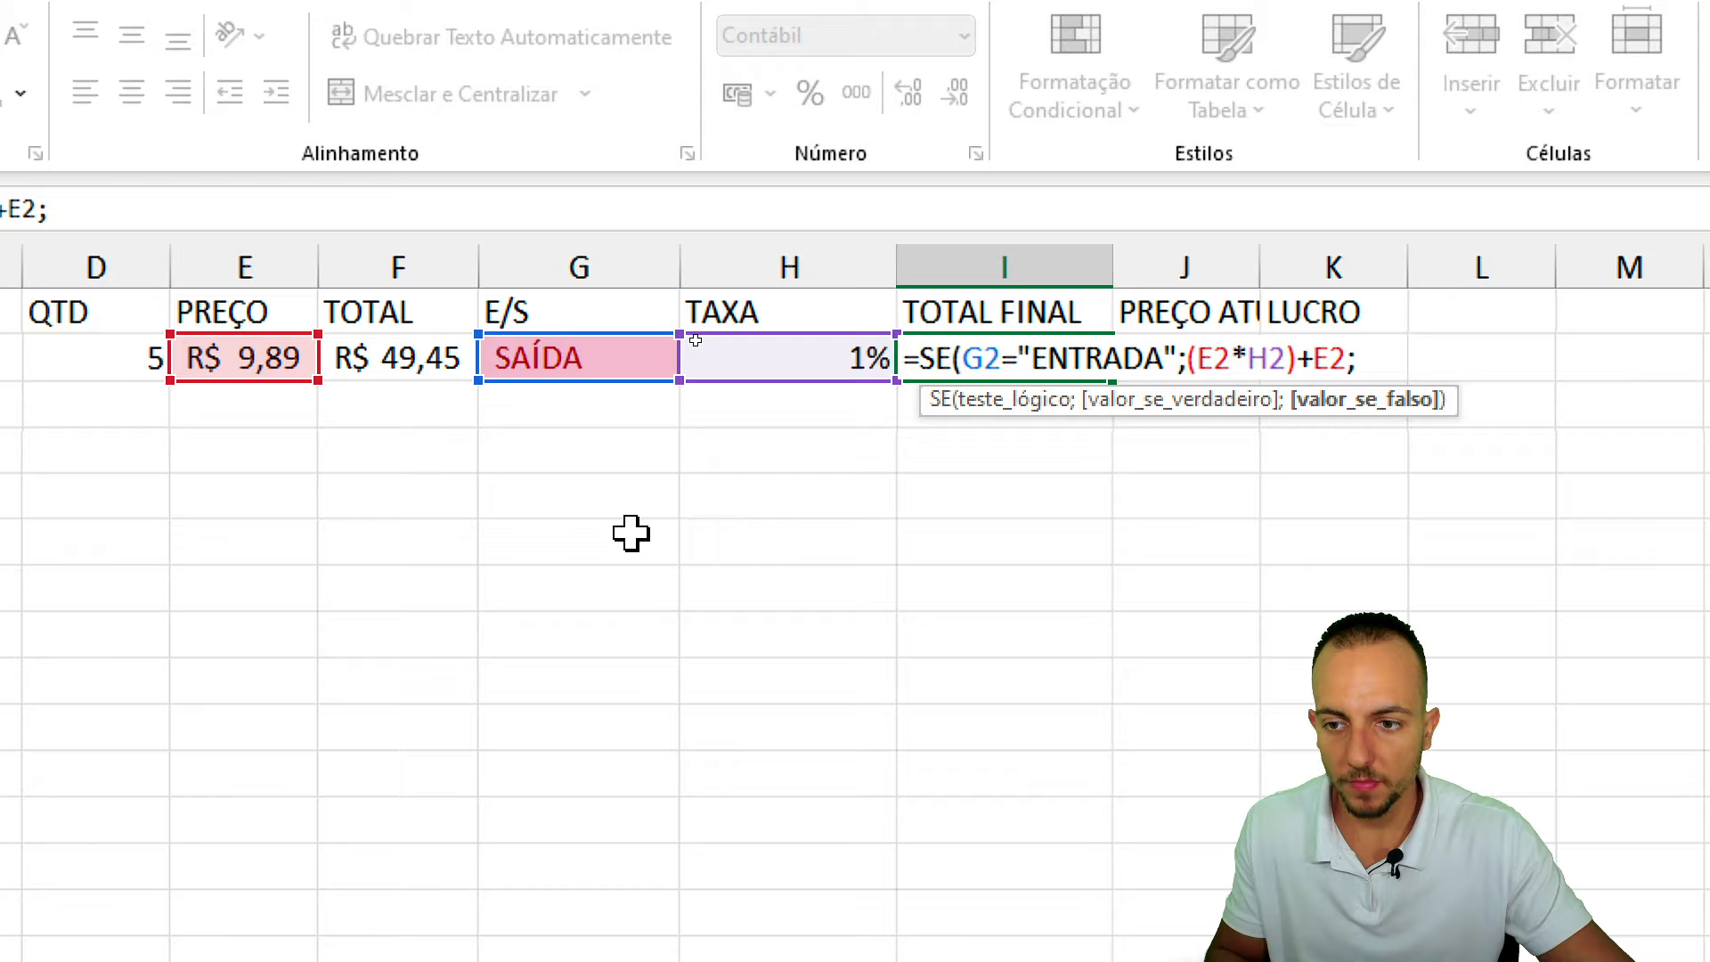
click(260, 361)
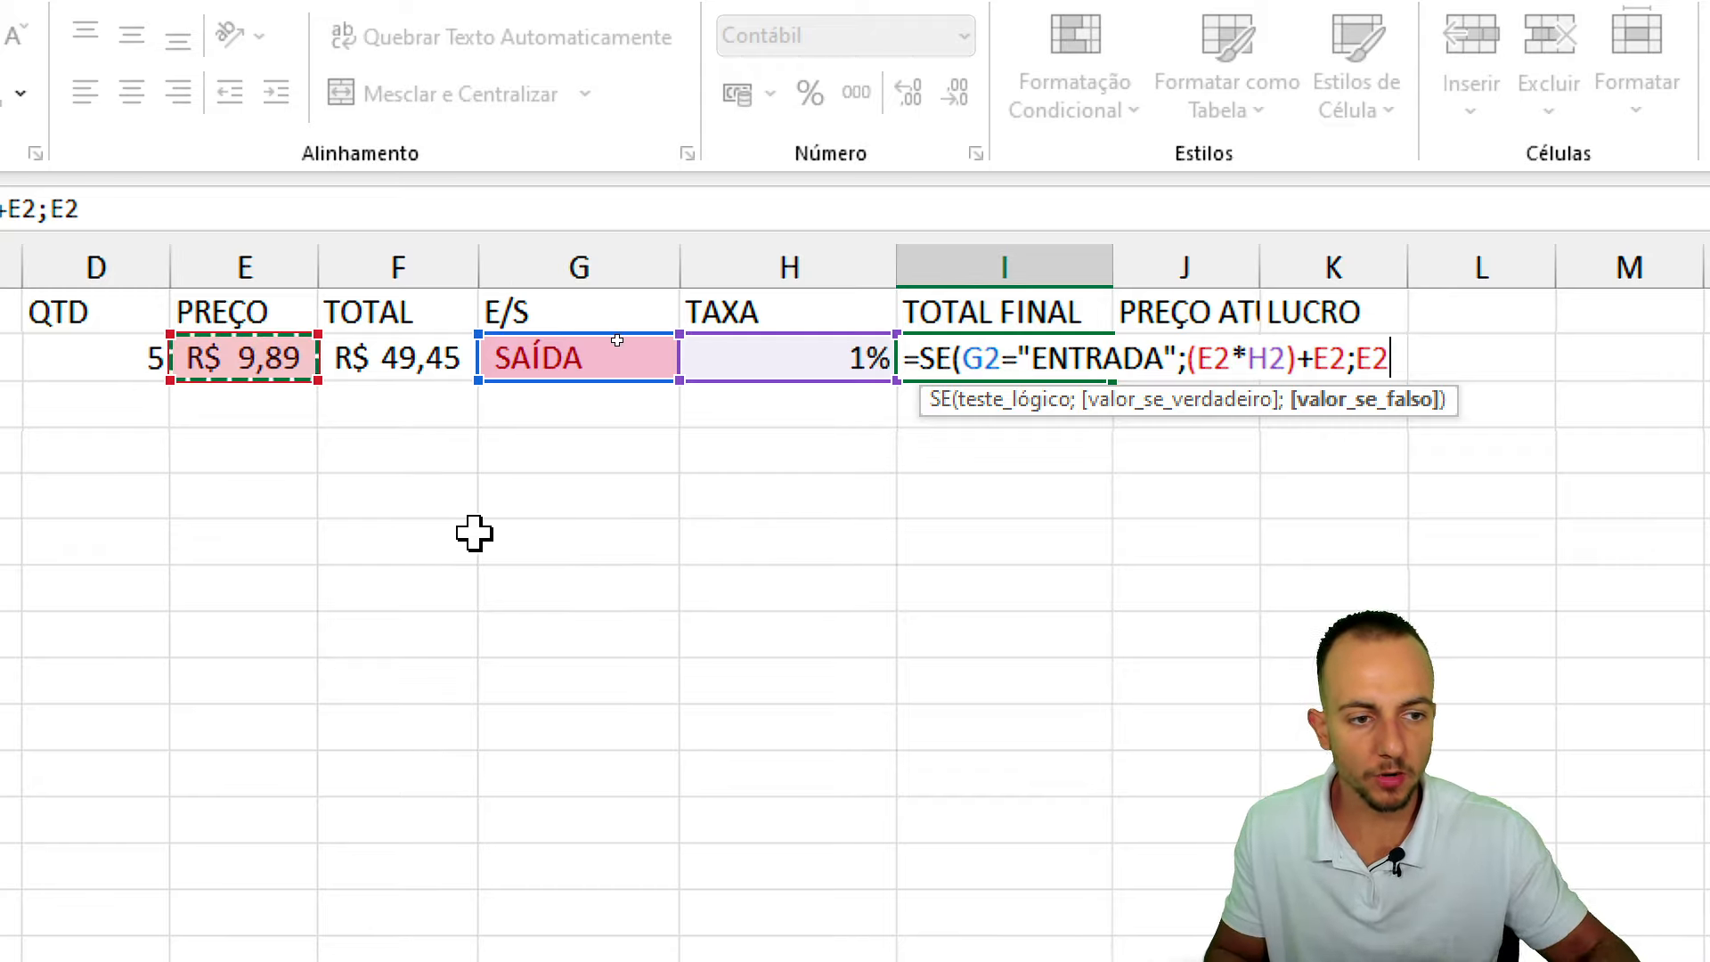
text(-)
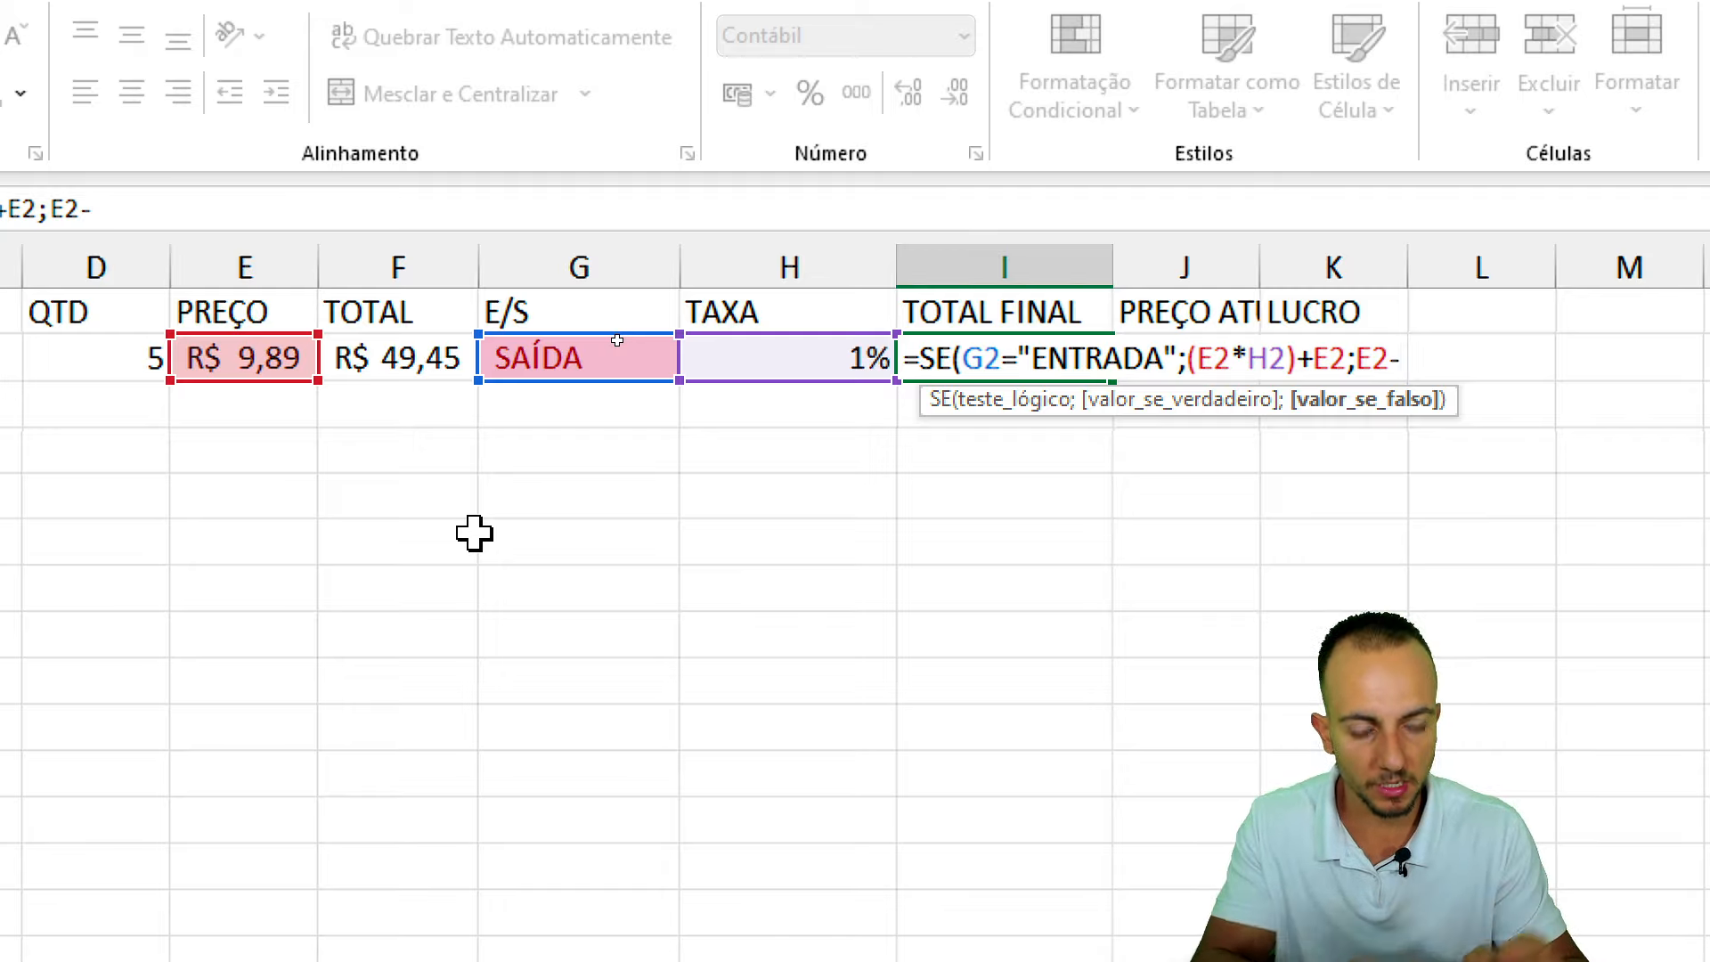
text(()
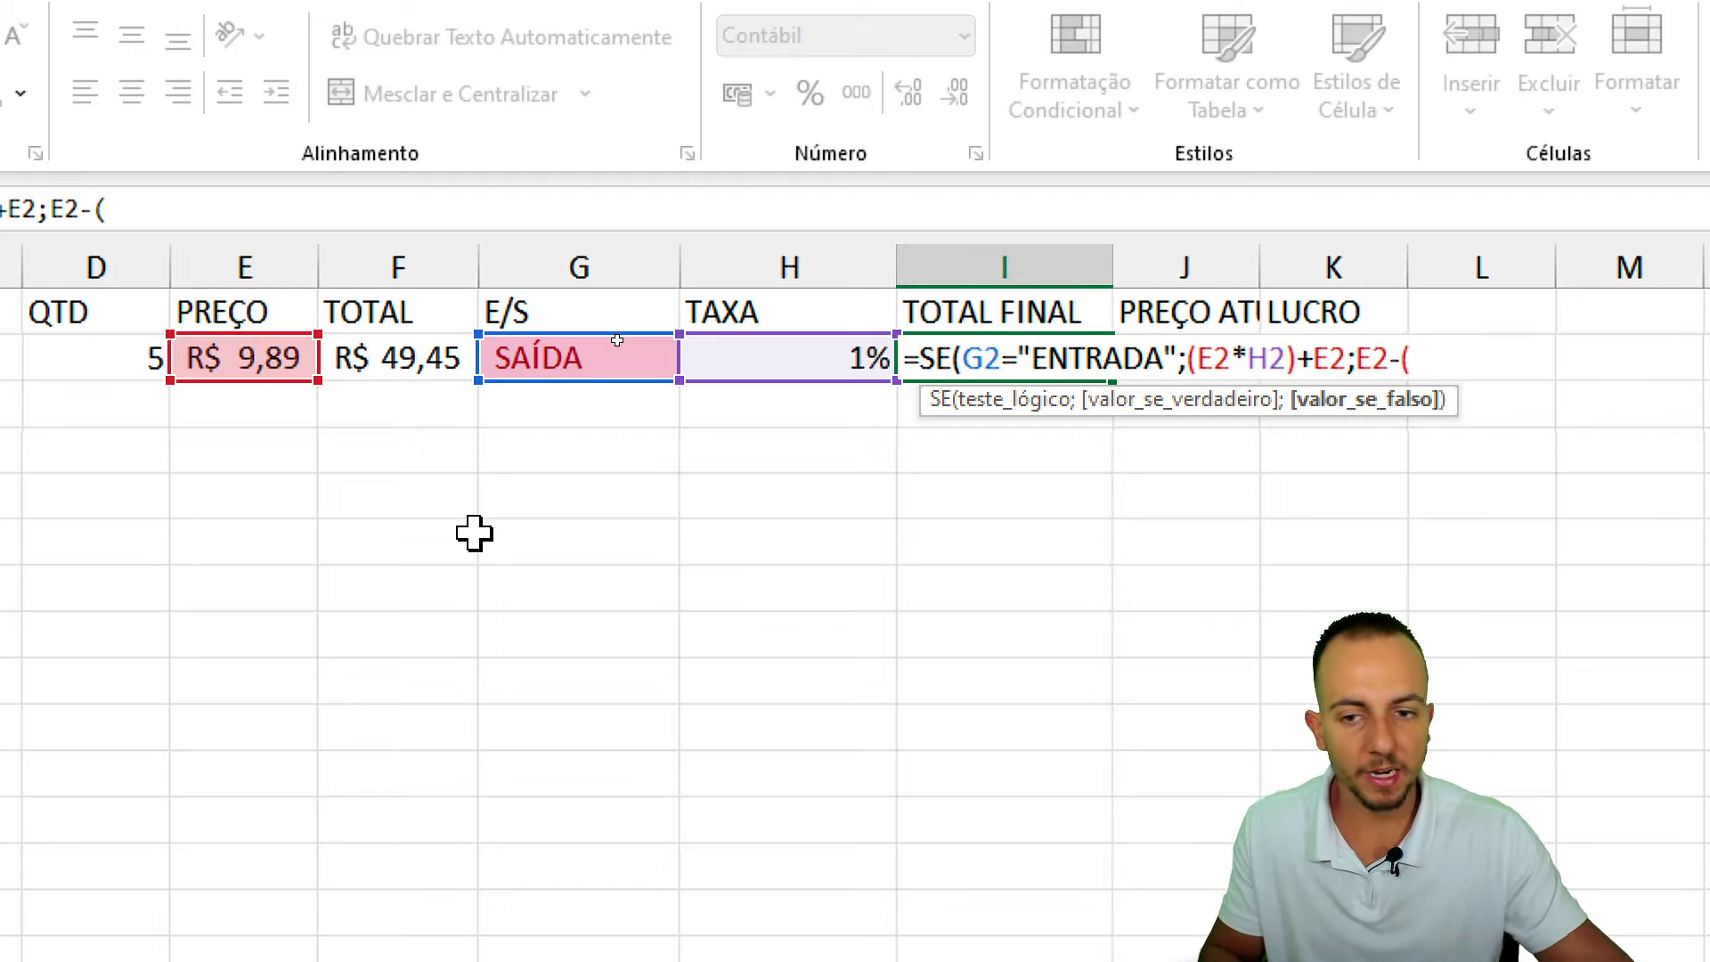
click(269, 361)
text(*)
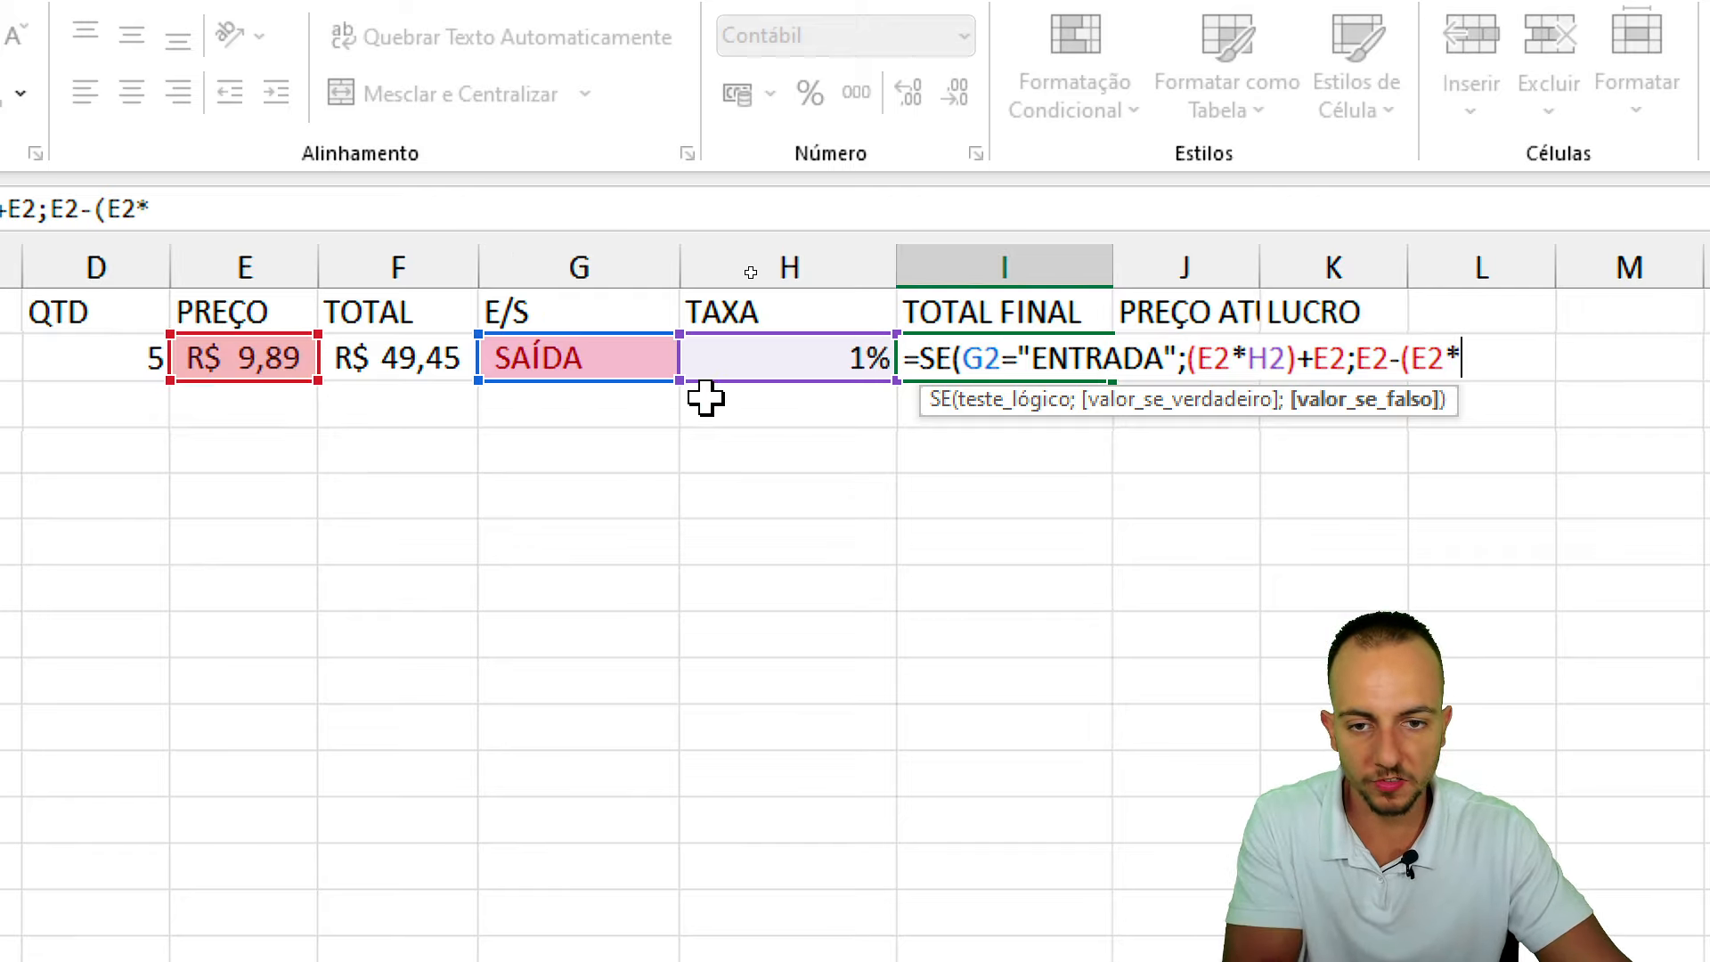
click(830, 357)
text())
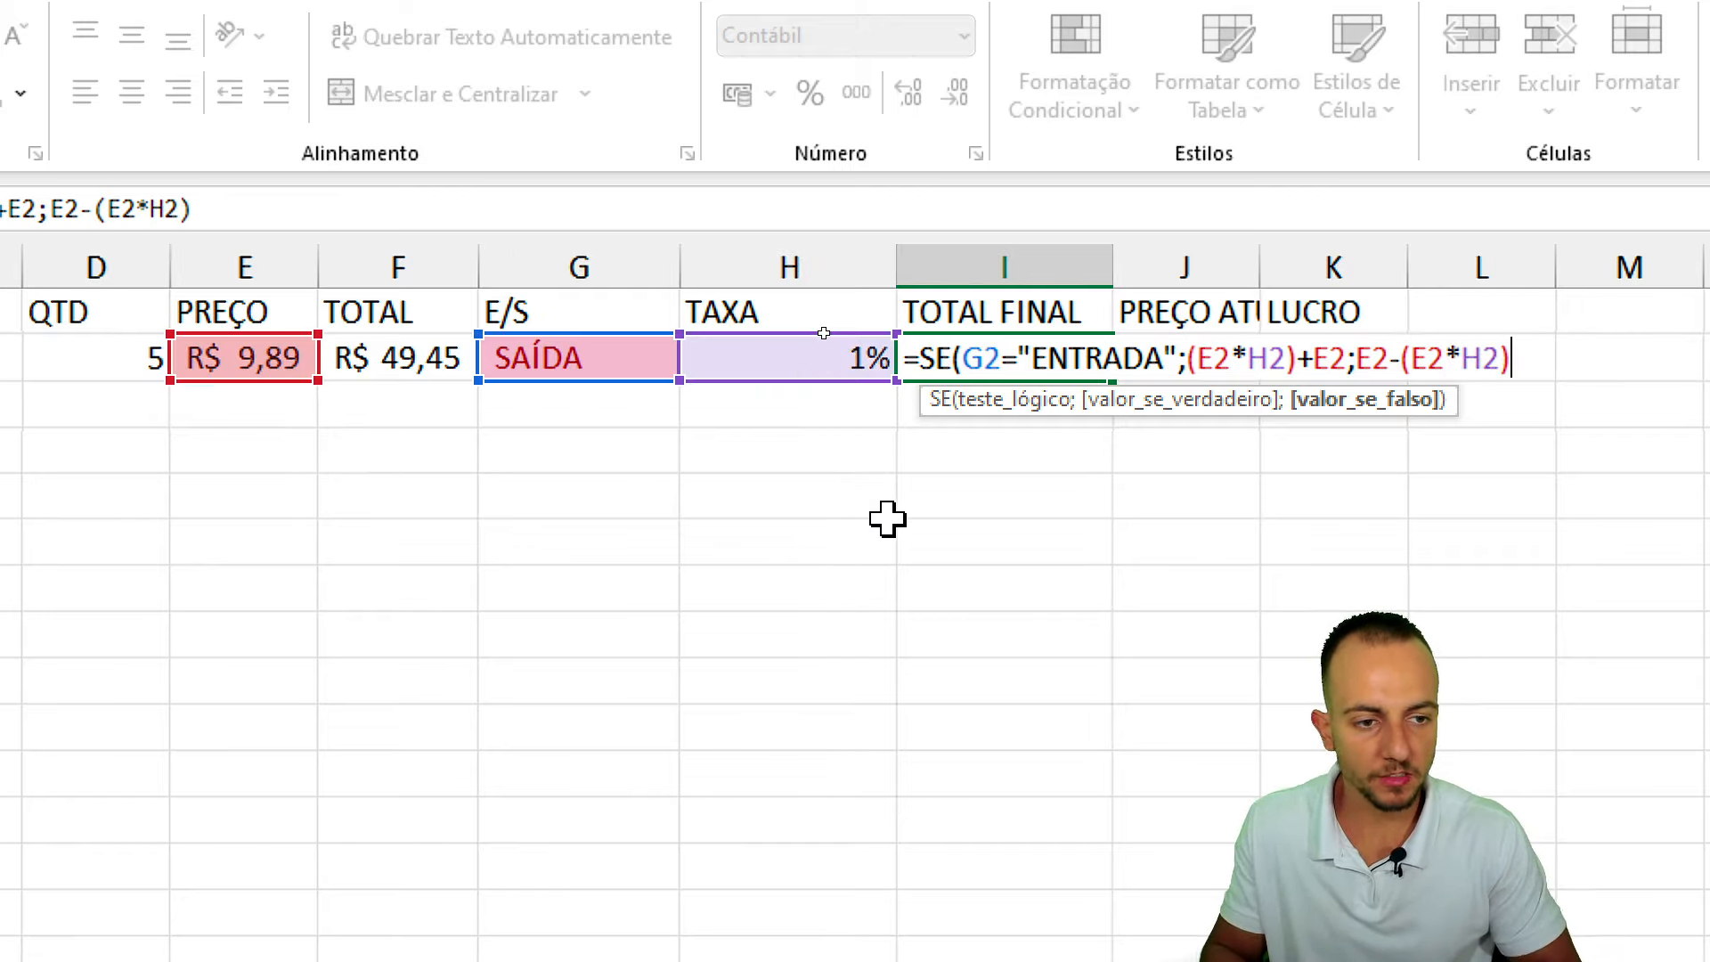
text())
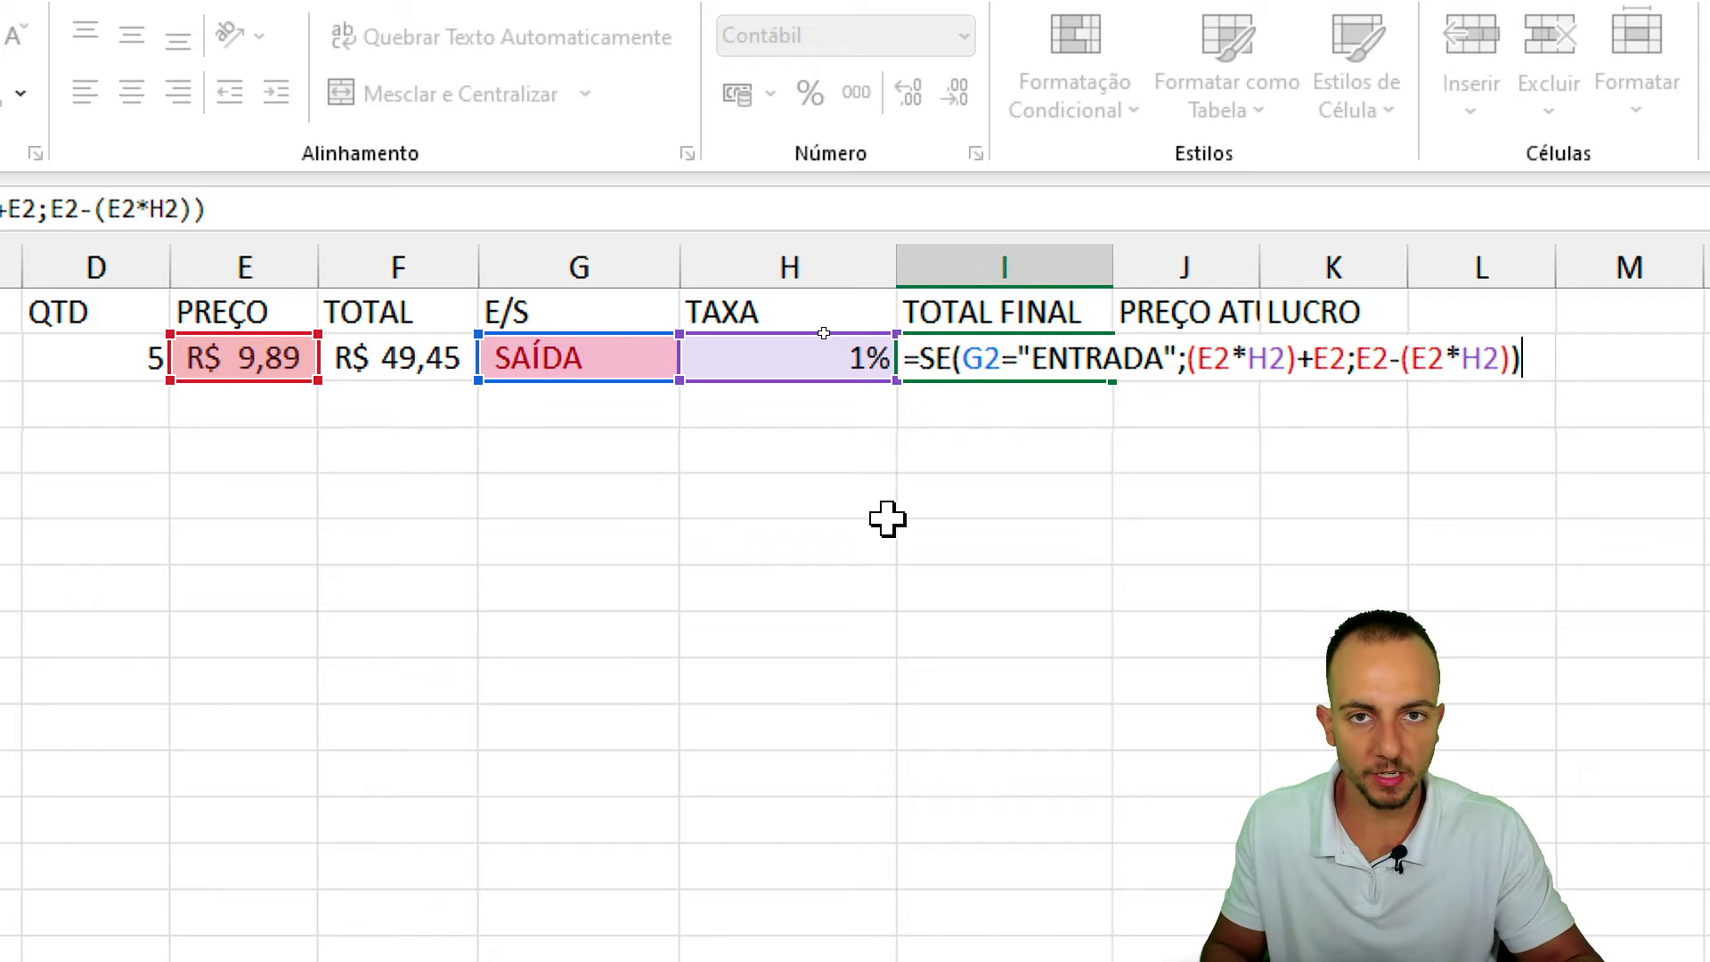
key(Return)
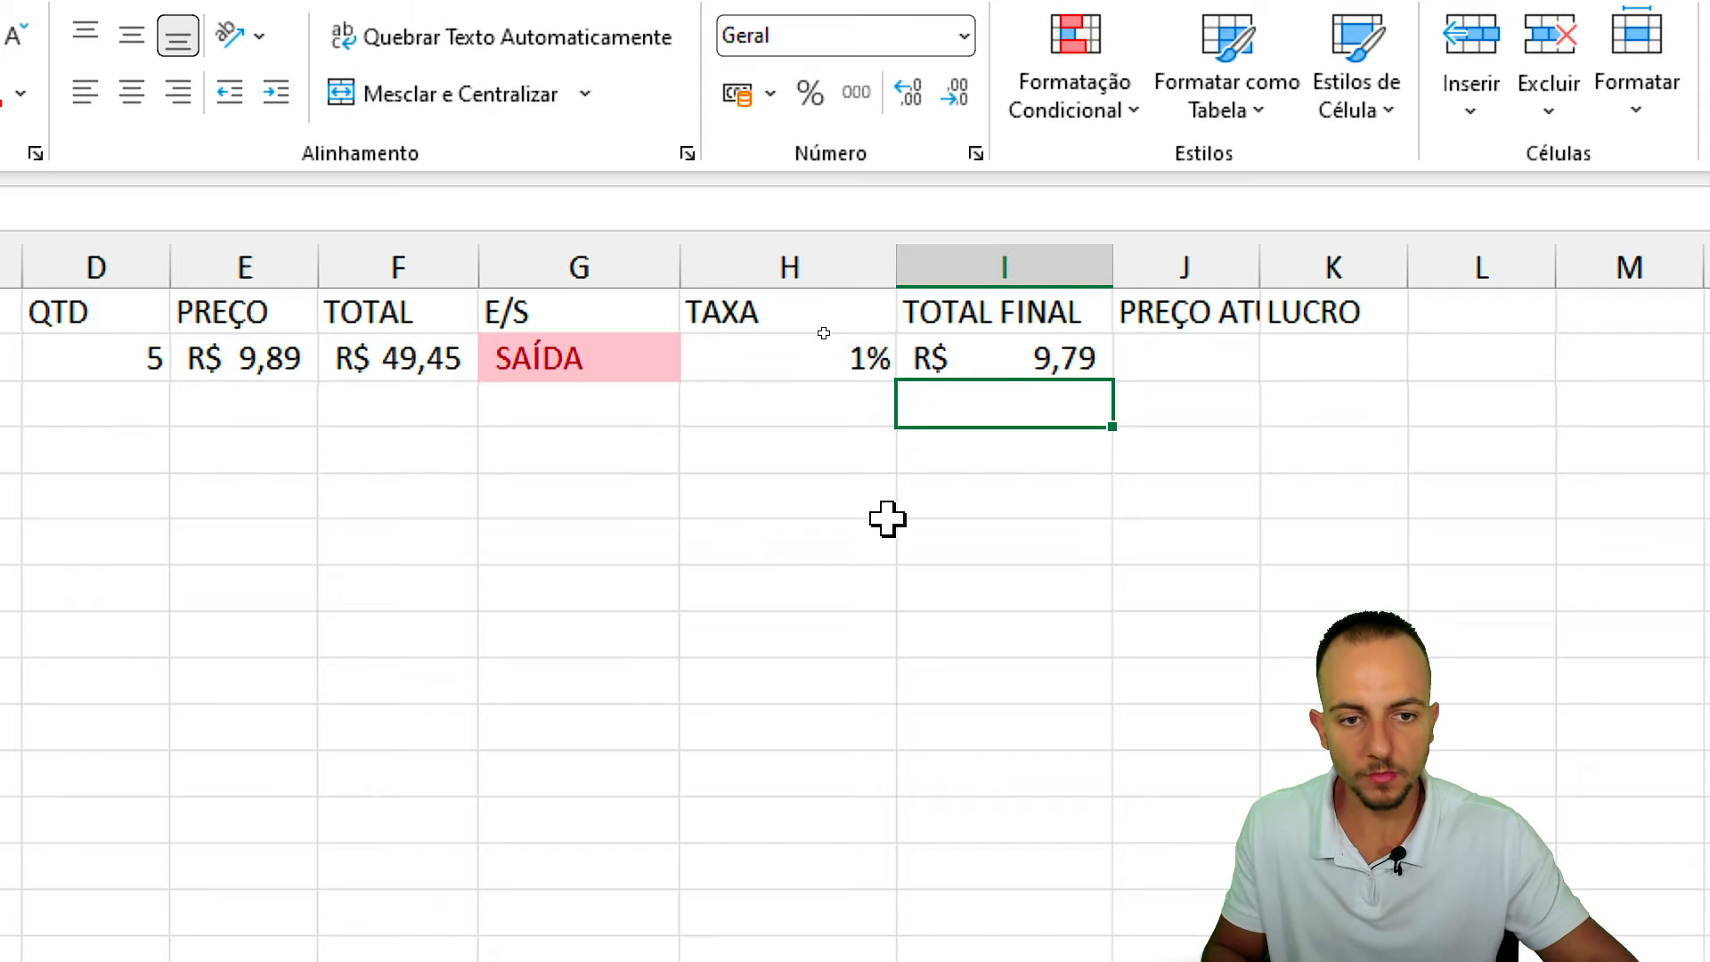
click(954, 362)
mouse_move(601, 411)
mouse_down()
mouse_move(657, 458)
mouse_move(997, 394)
mouse_move(1024, 462)
mouse_up()
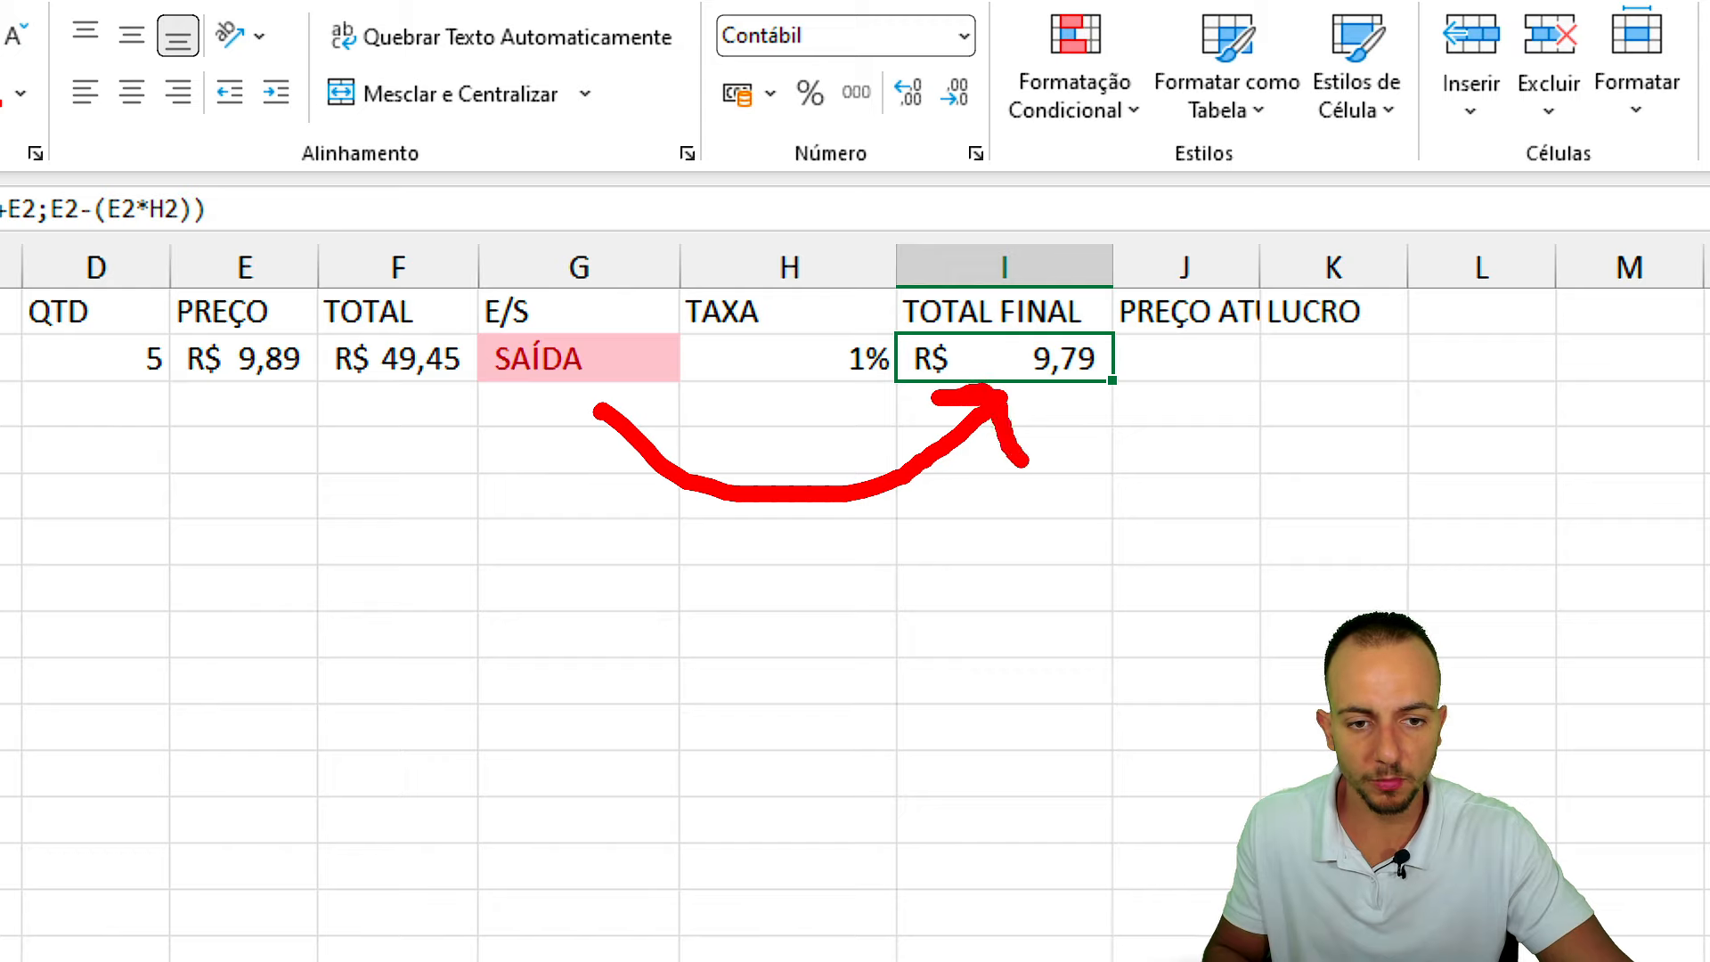
key(Escape)
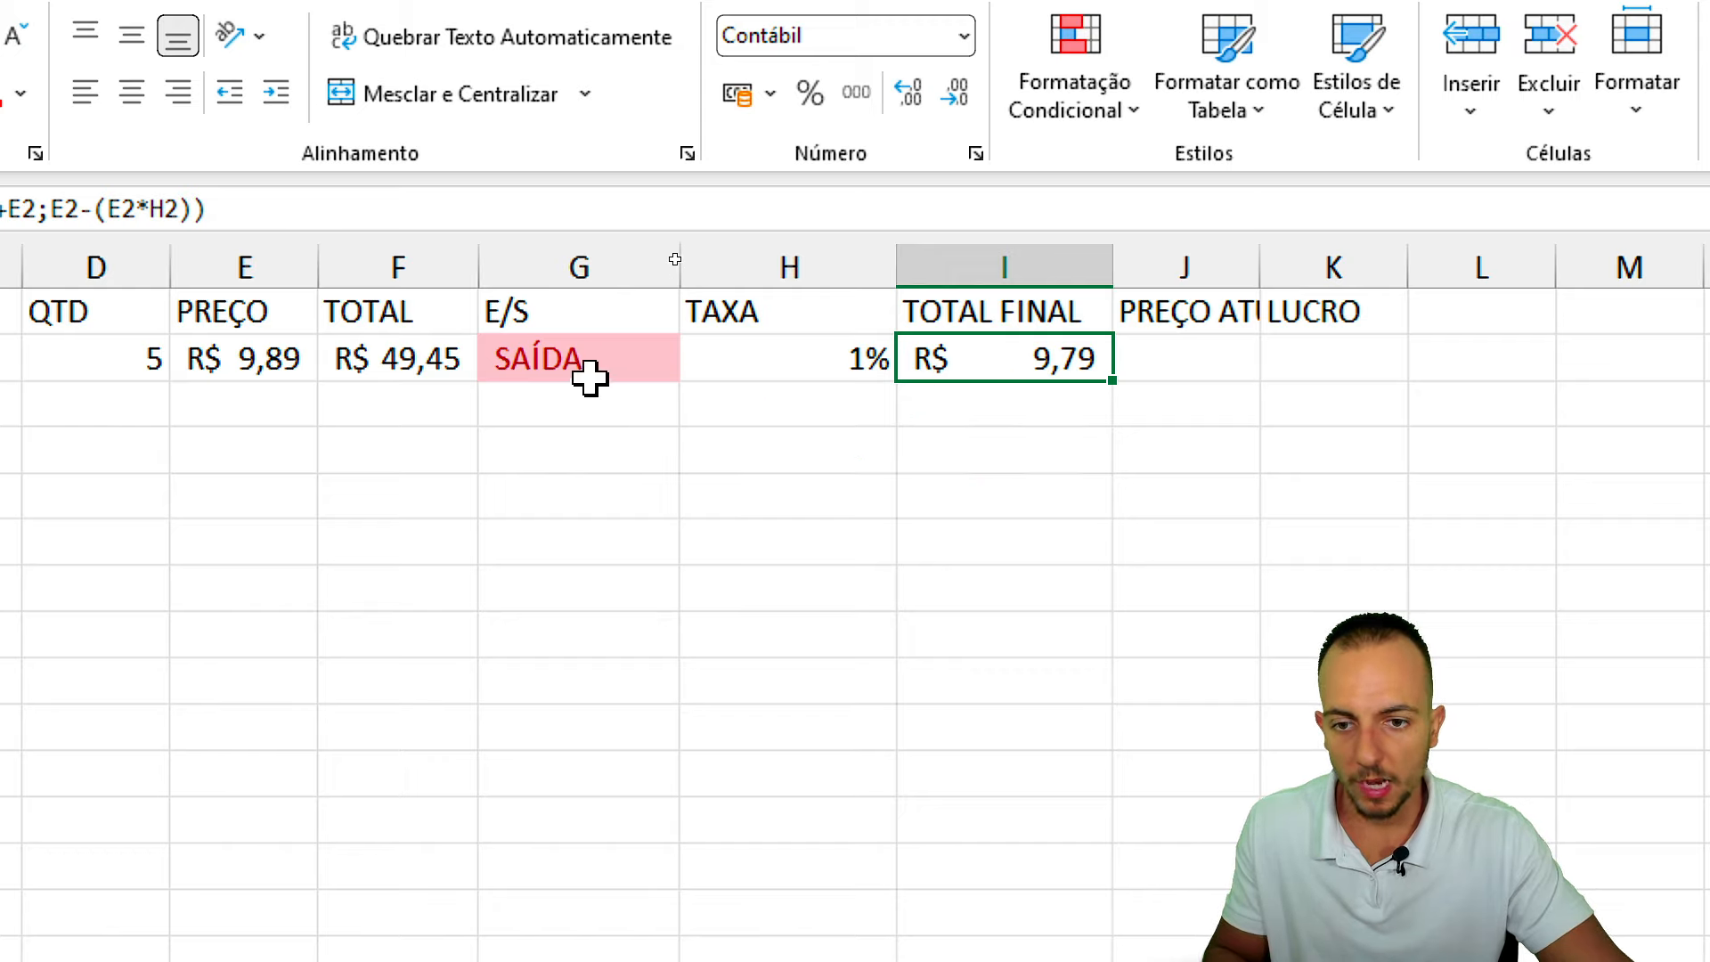
Switch the E/S value in cell G2 to ENTRADA and check the TOTAL FINAL result in I2.
click(591, 370)
click(696, 362)
click(543, 397)
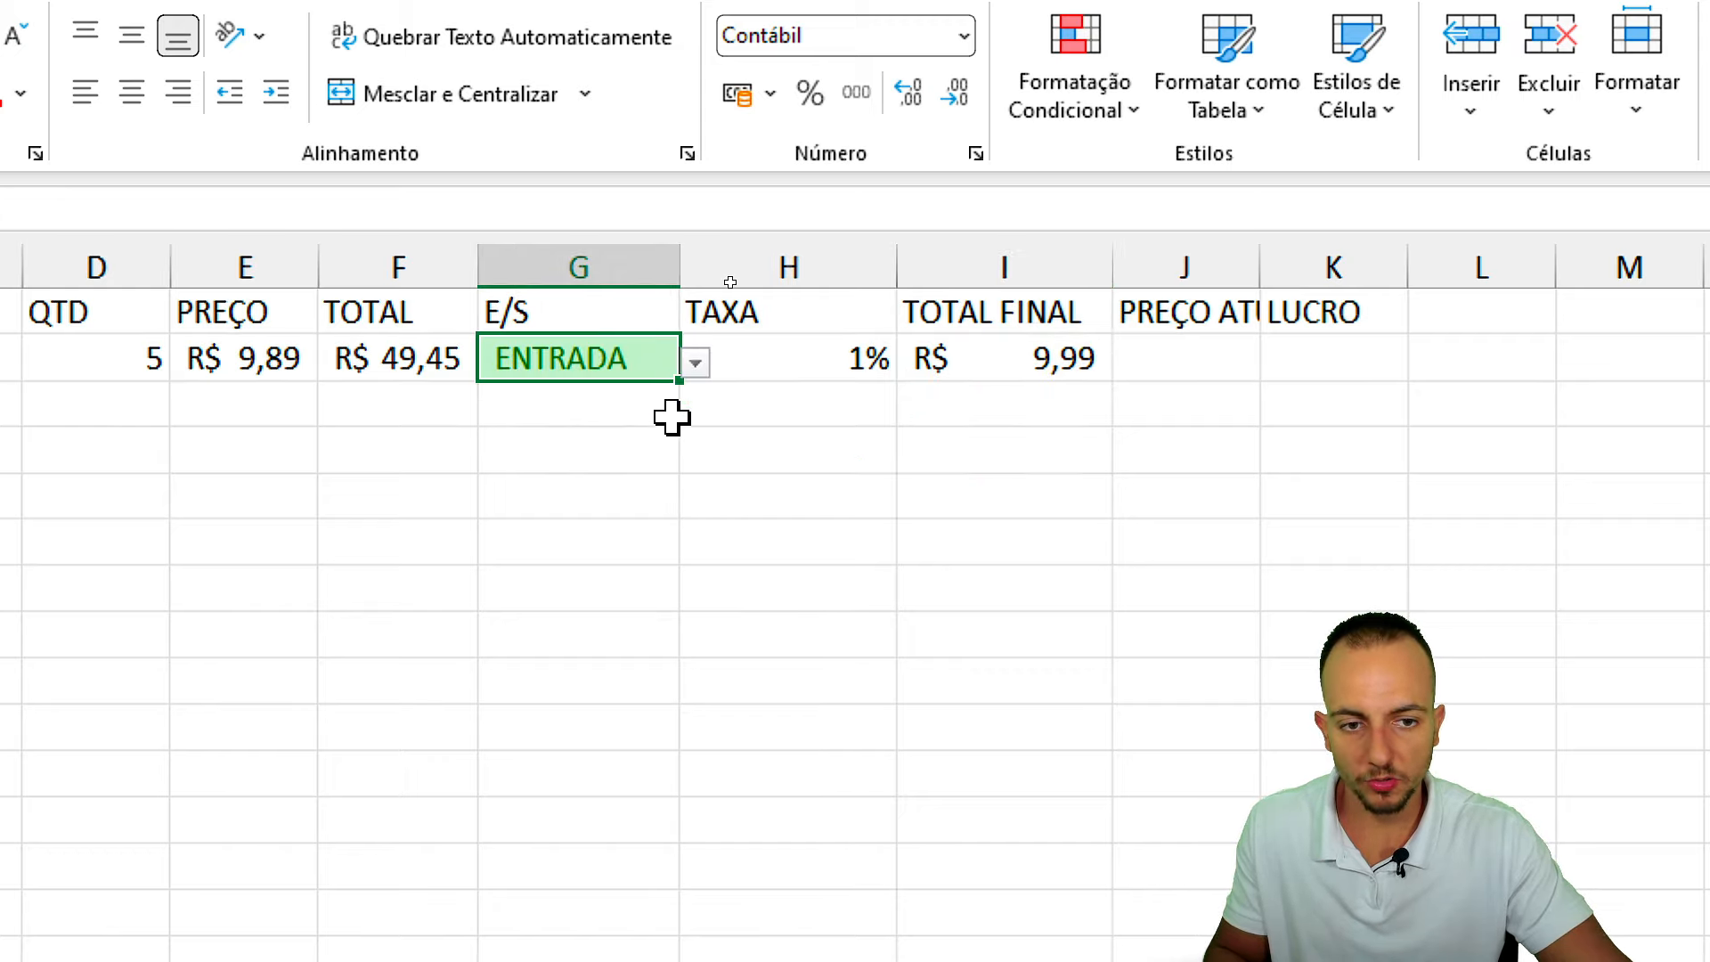
click(1053, 347)
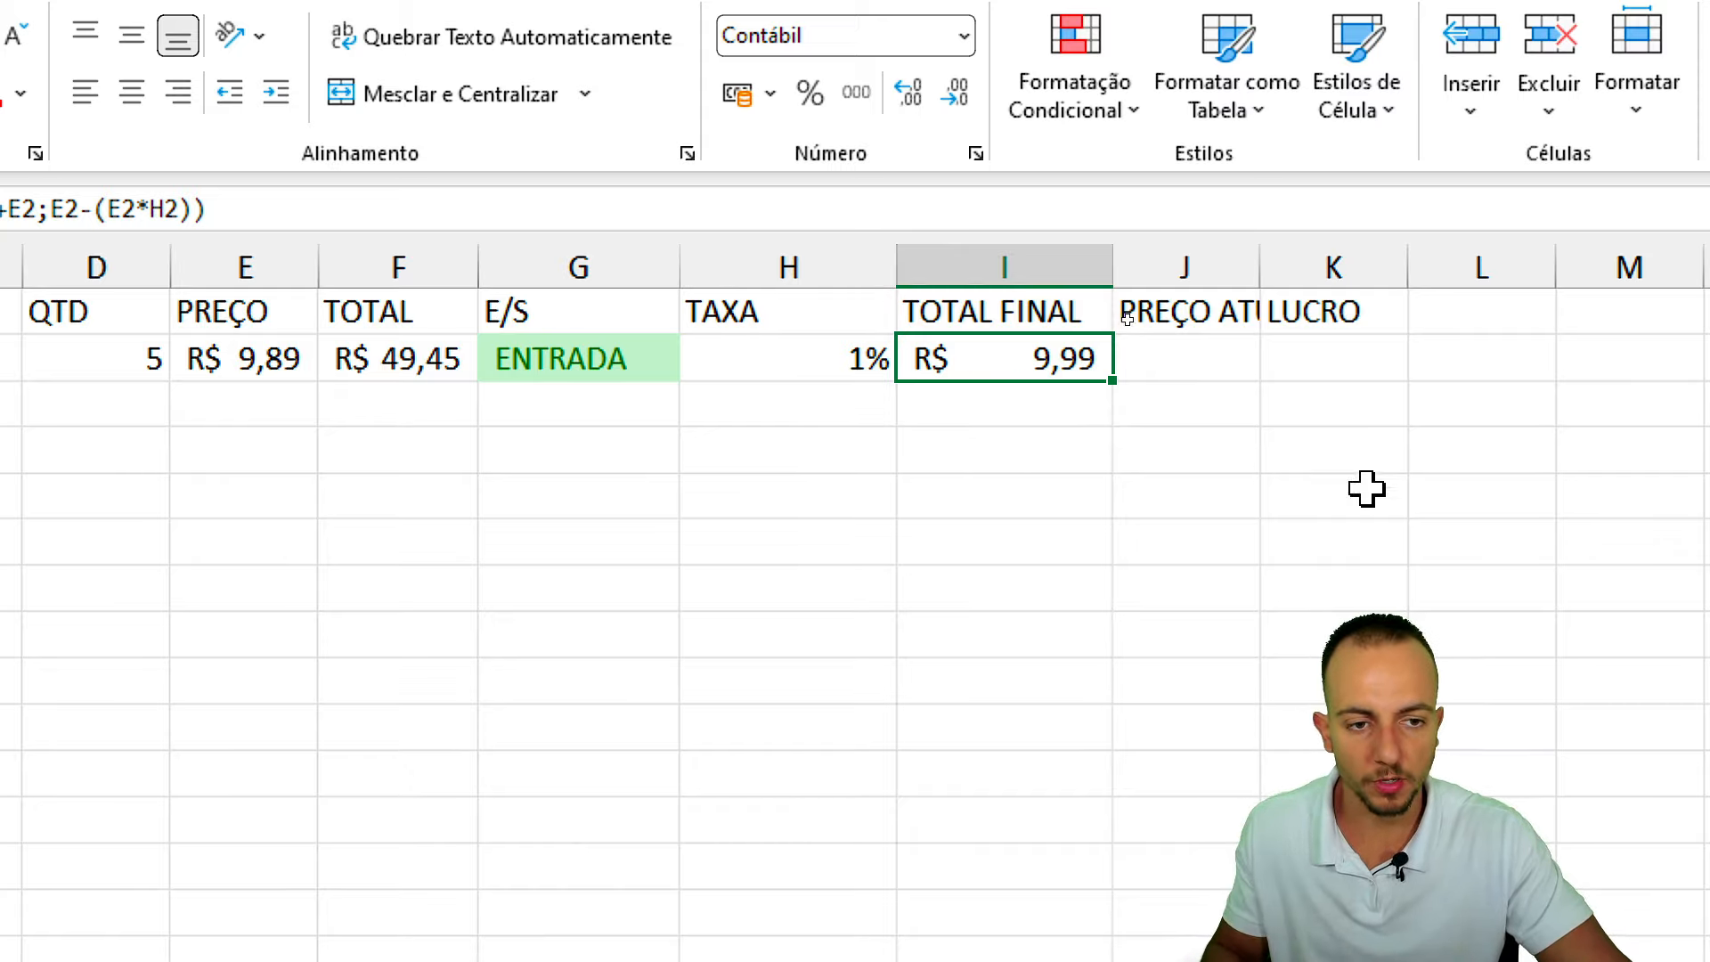
Fit the width of column J to its PREÇO ATUAL heading and select cell J2.
double_click(932, 267)
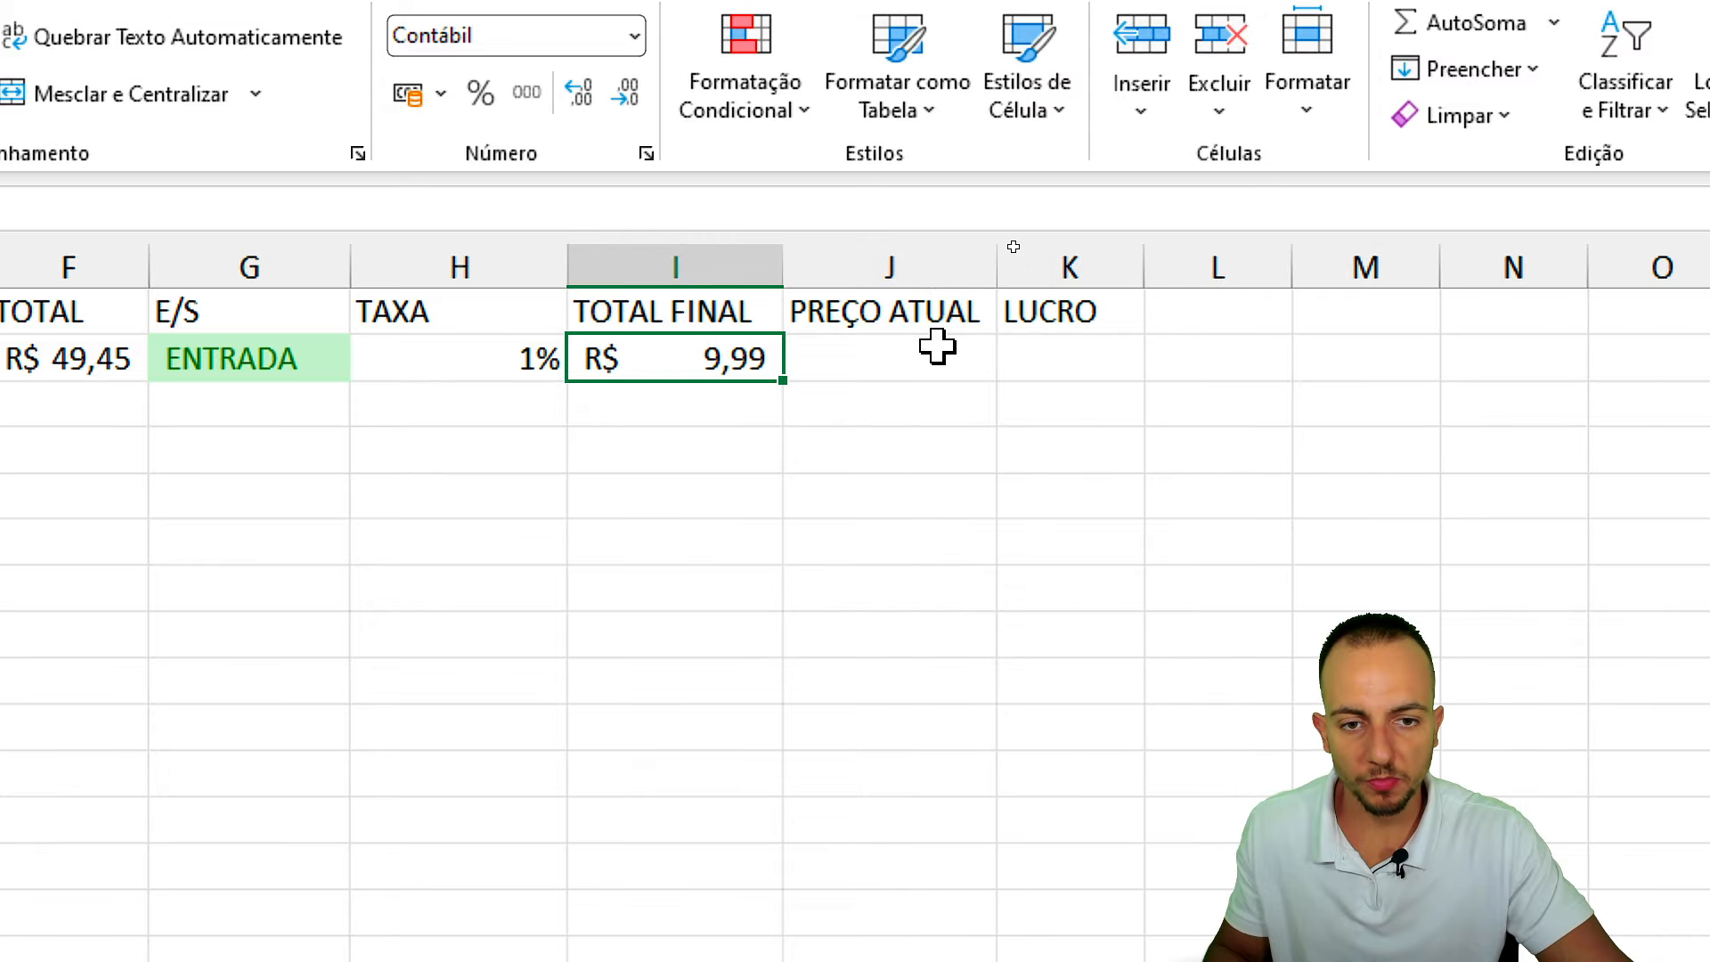
click(935, 351)
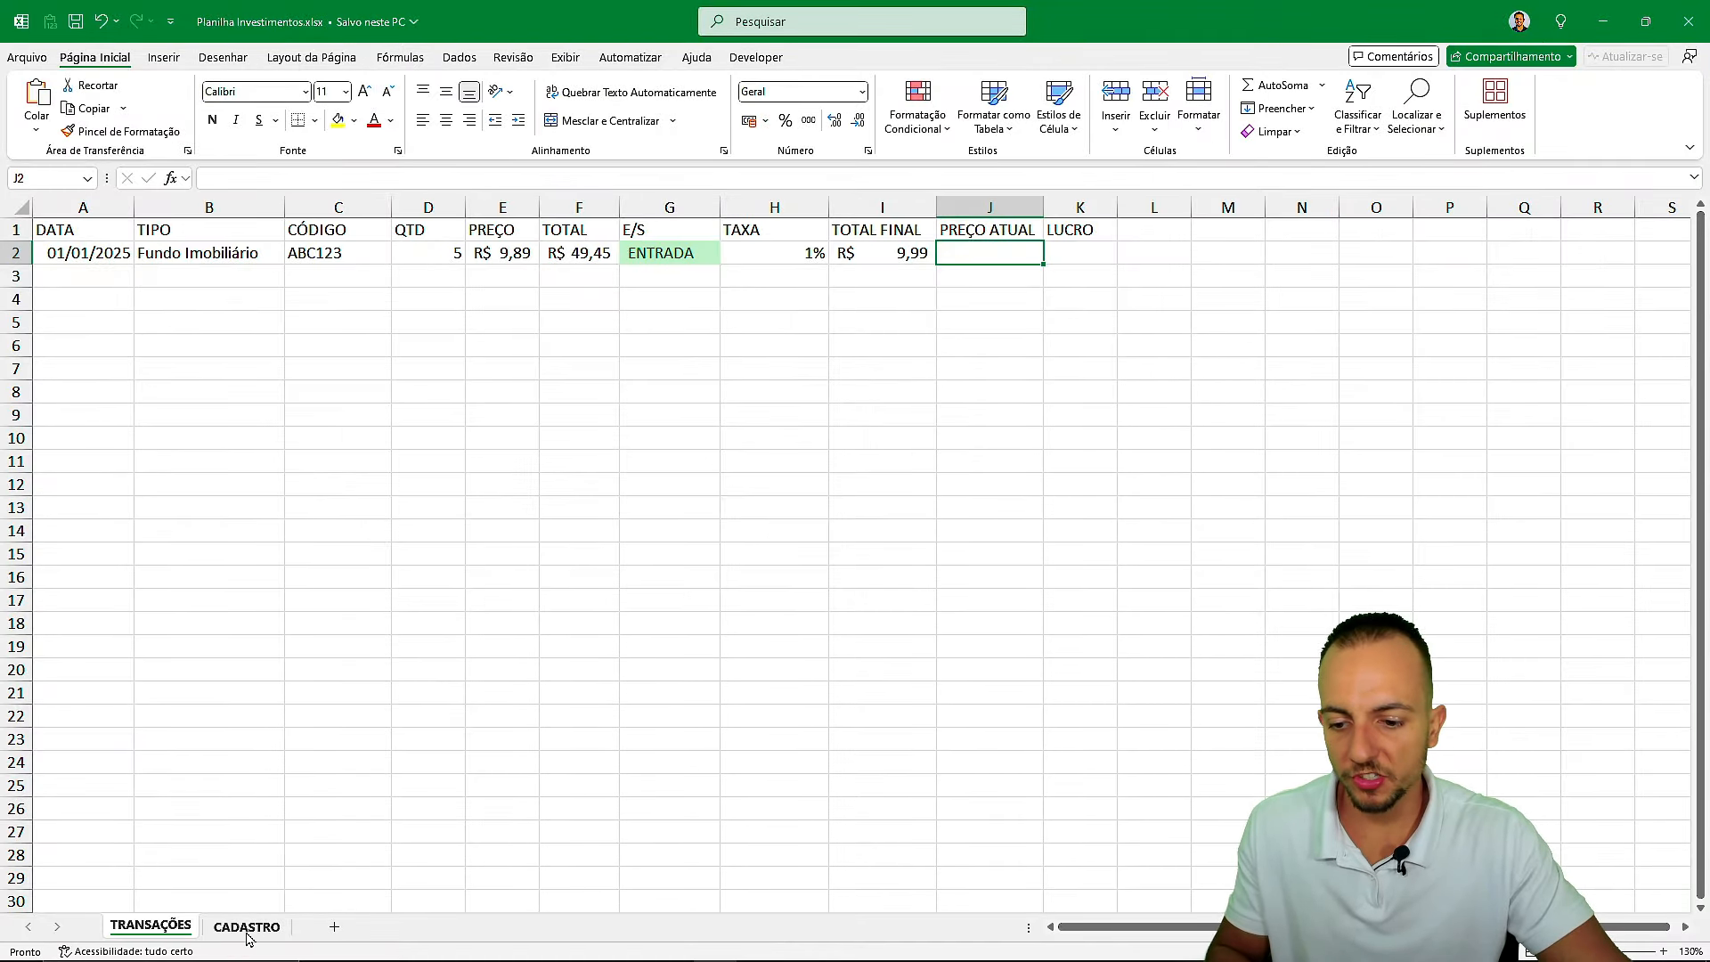
Examine the codes and current prices in the CADASTRO sheet's table, and return to the TRANSAÇÕES sheet.
click(246, 927)
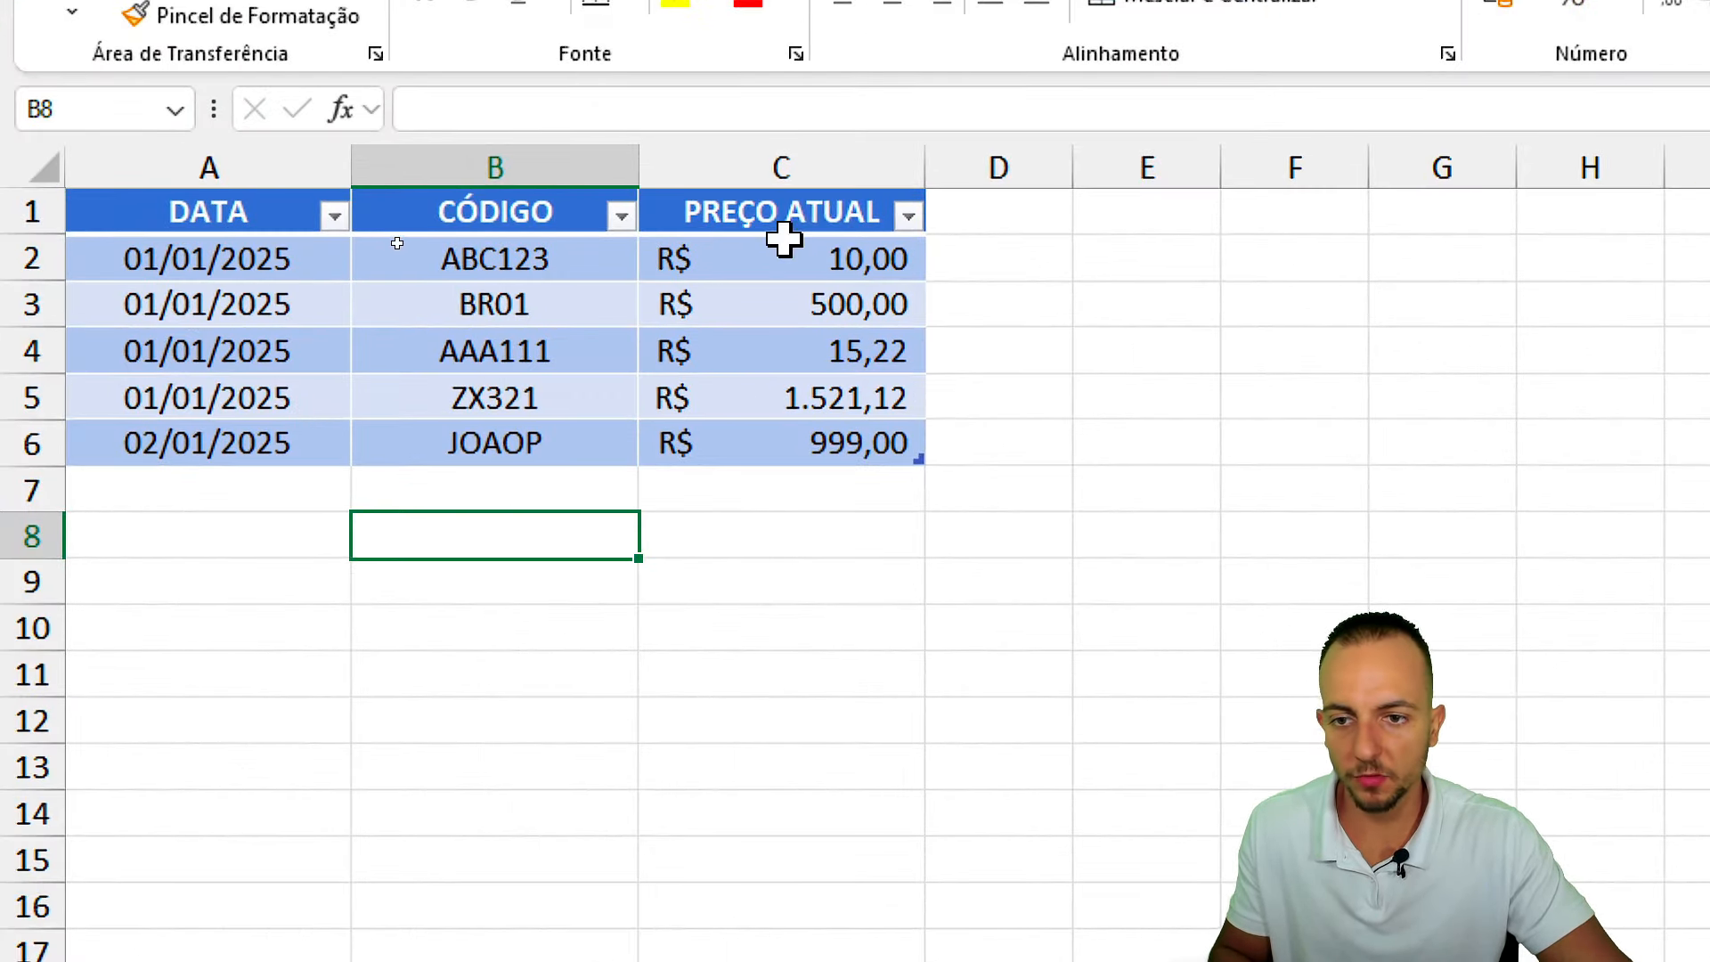
drag(423, 242, 425, 330)
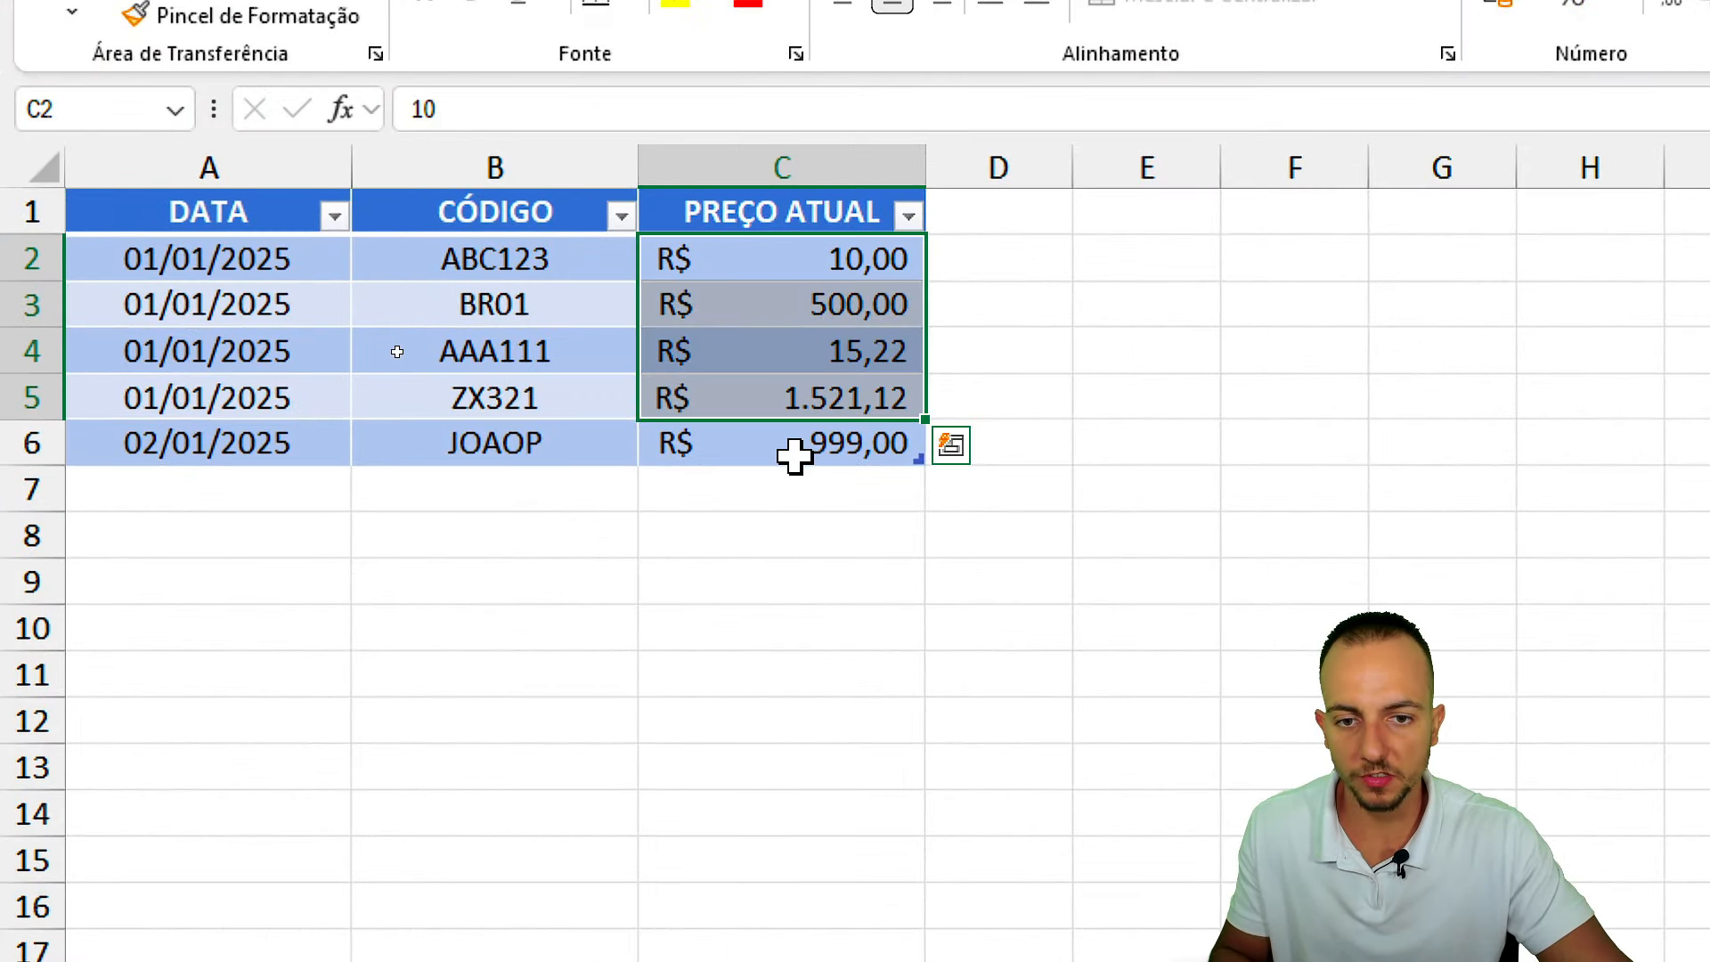
click(466, 258)
mouse_move(962, 285)
mouse_down()
mouse_move(900, 656)
mouse_move(423, 890)
mouse_up()
drag(385, 793, 481, 868)
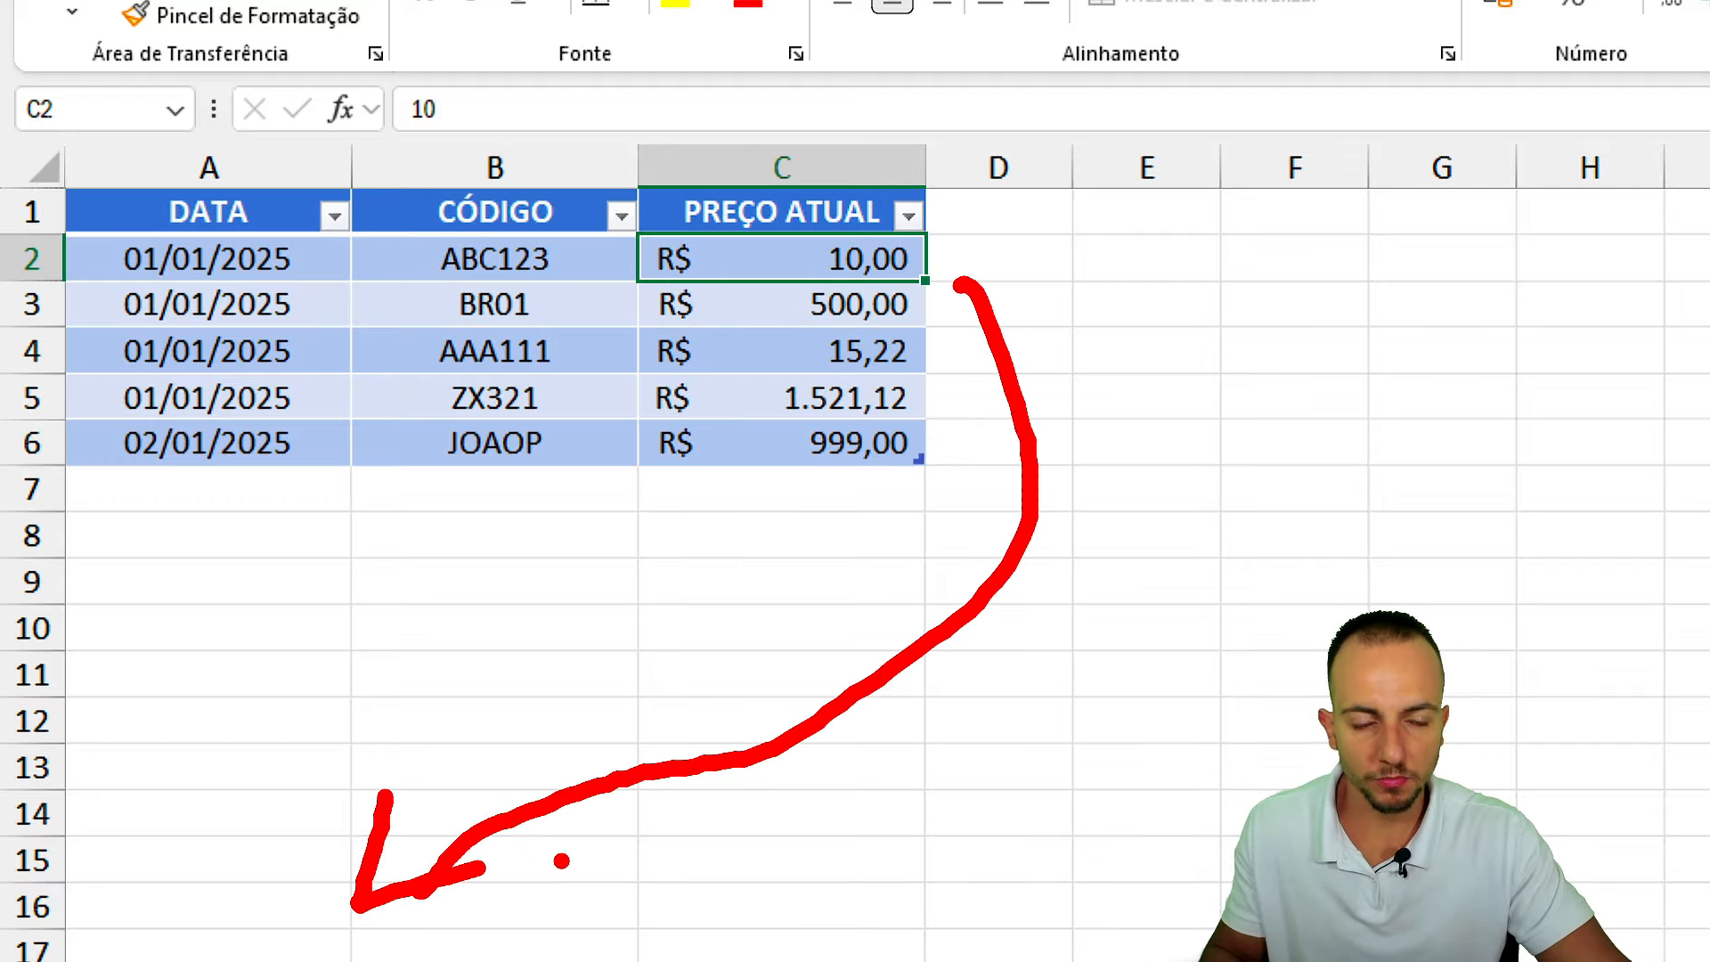
key(Escape)
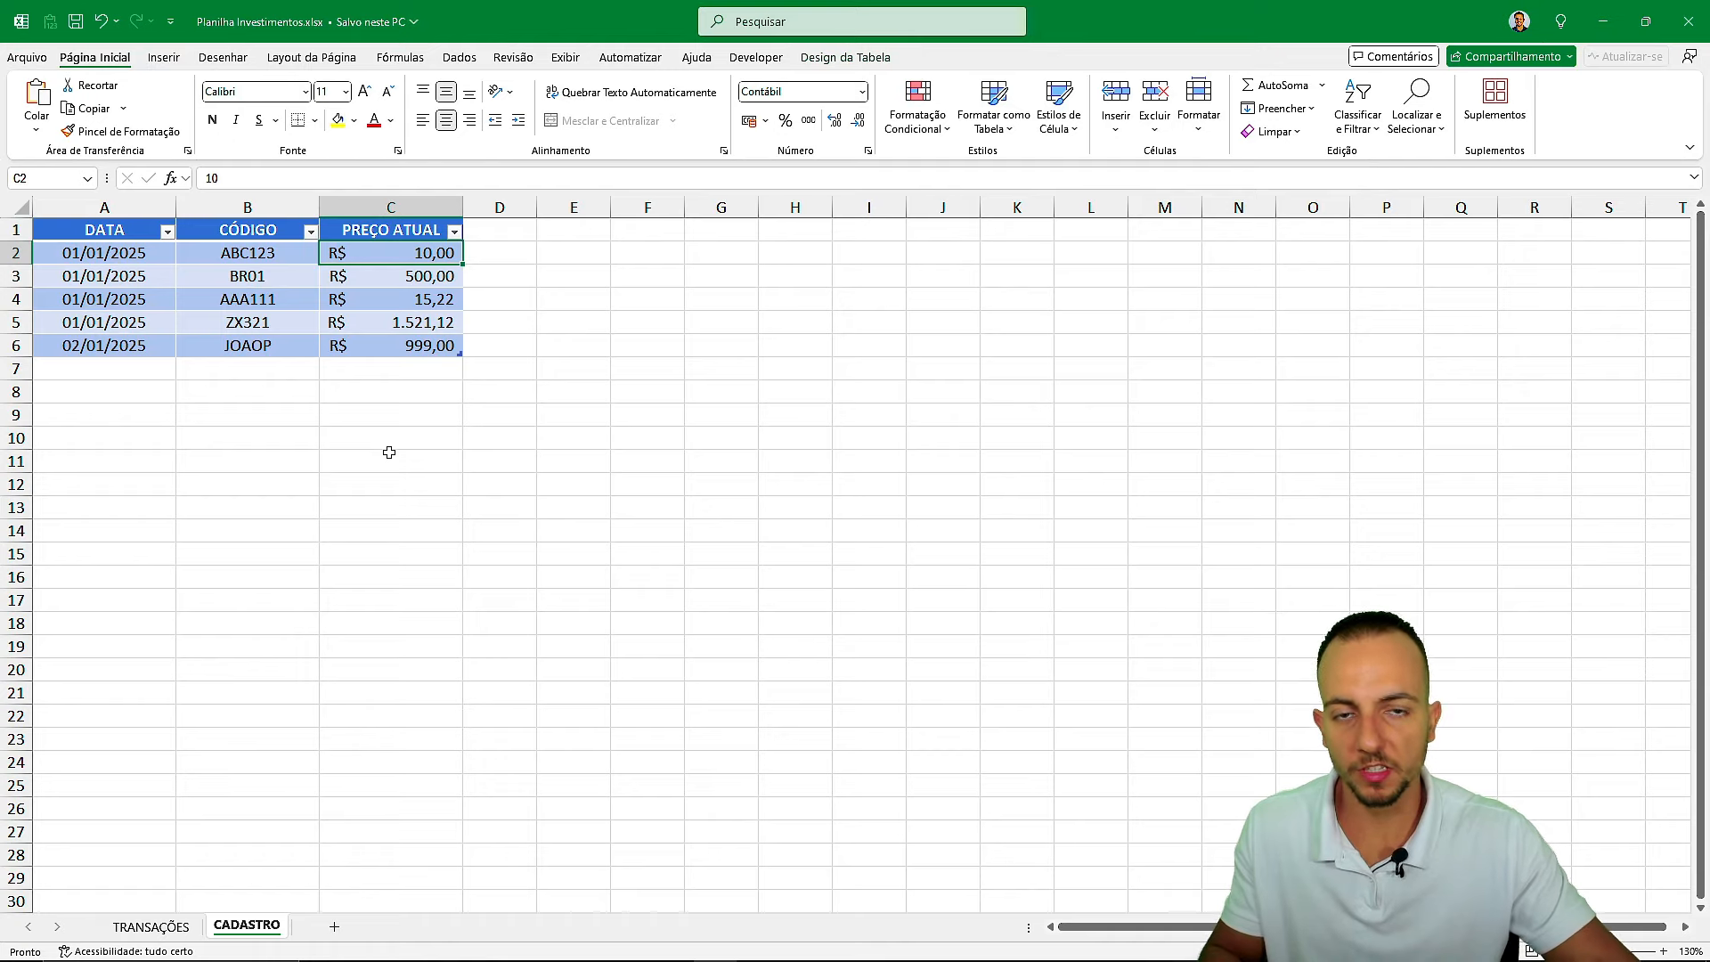
click(151, 926)
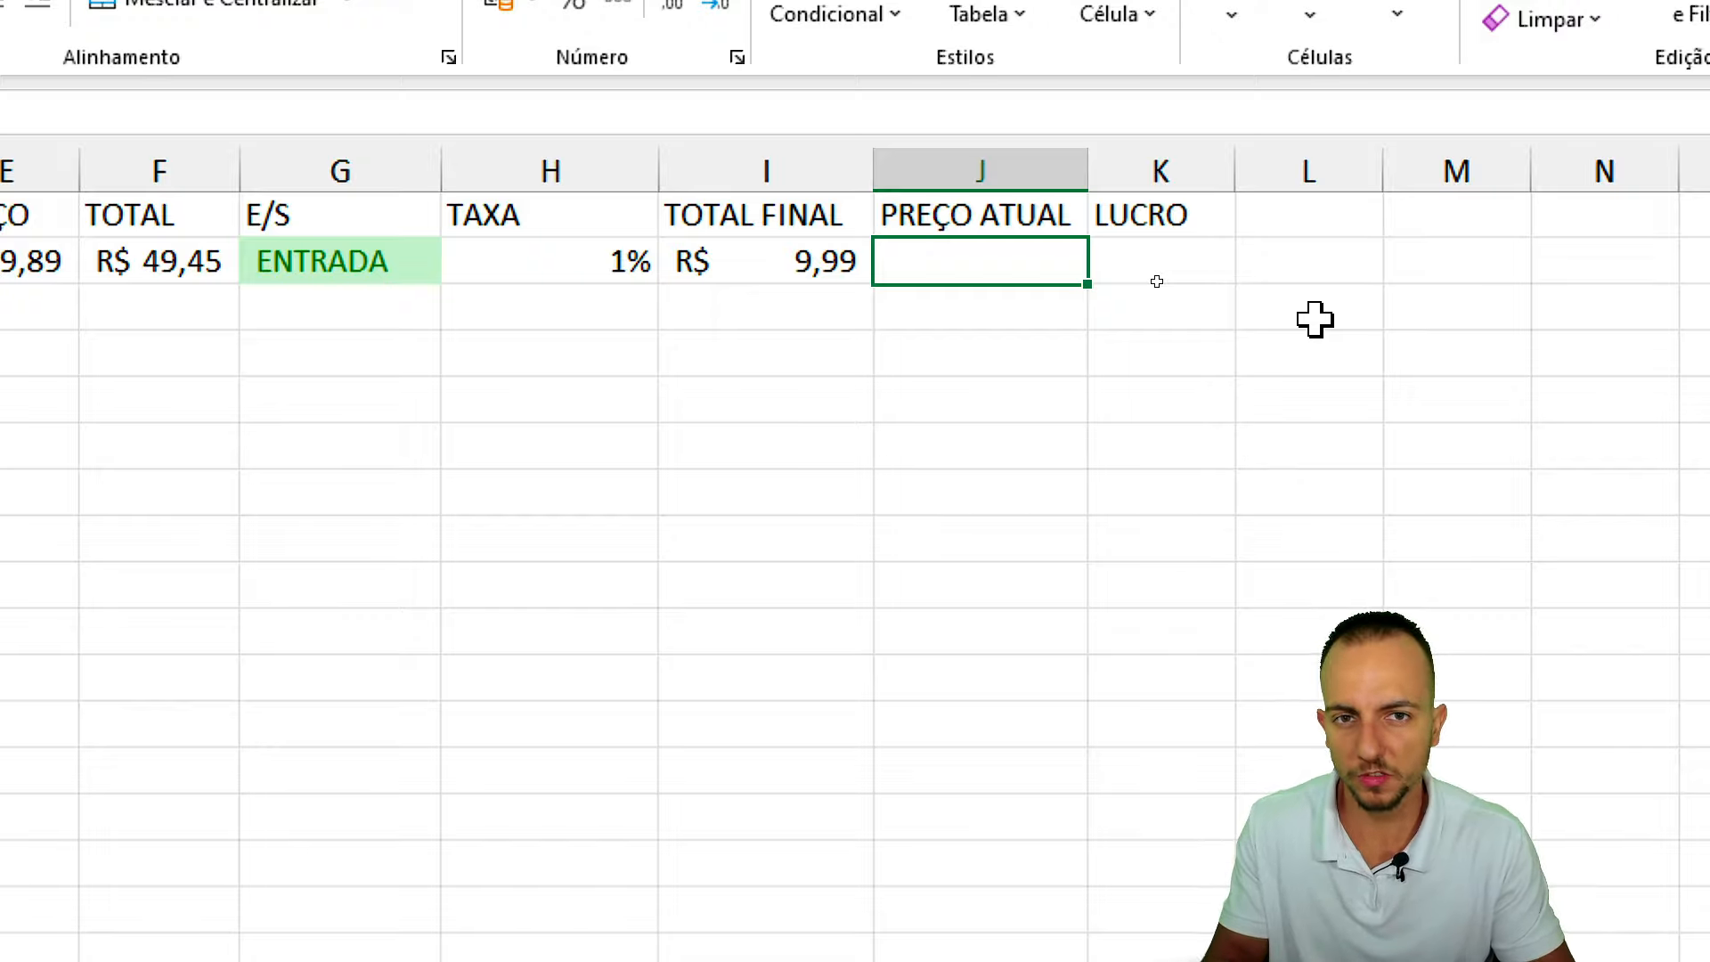
Start a PROCV formula in the PREÇO ATUAL cell J2 with the code in C2 as the lookup value.
text(=)
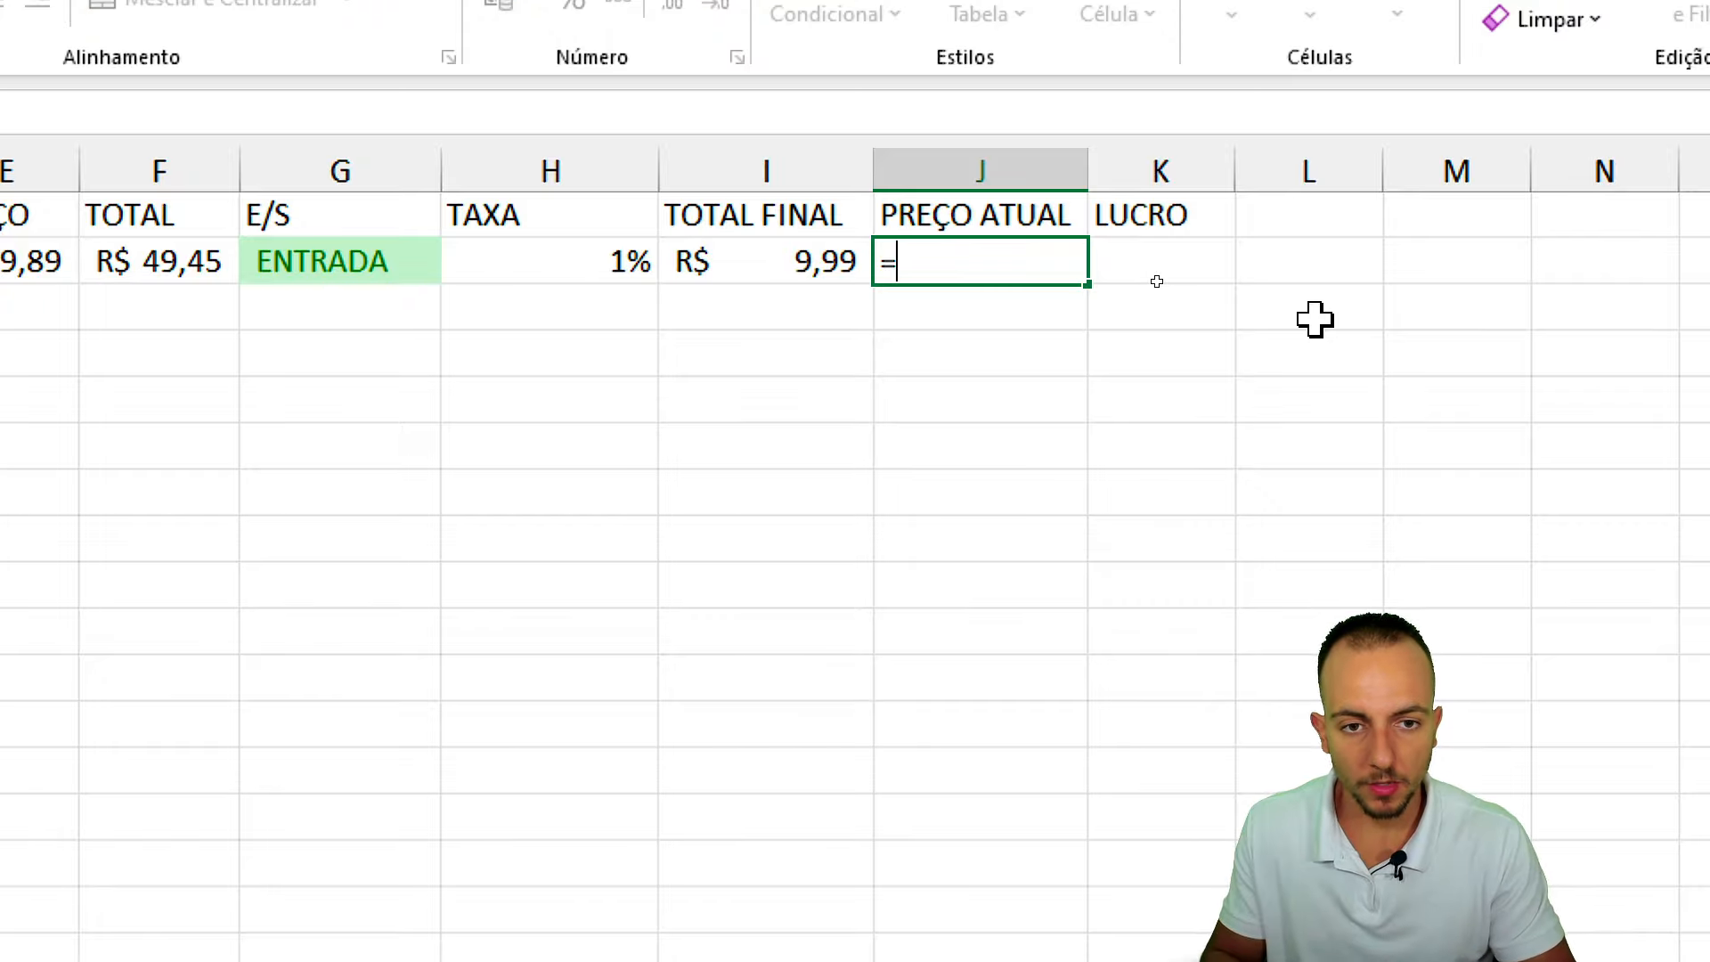
text(PROCV)
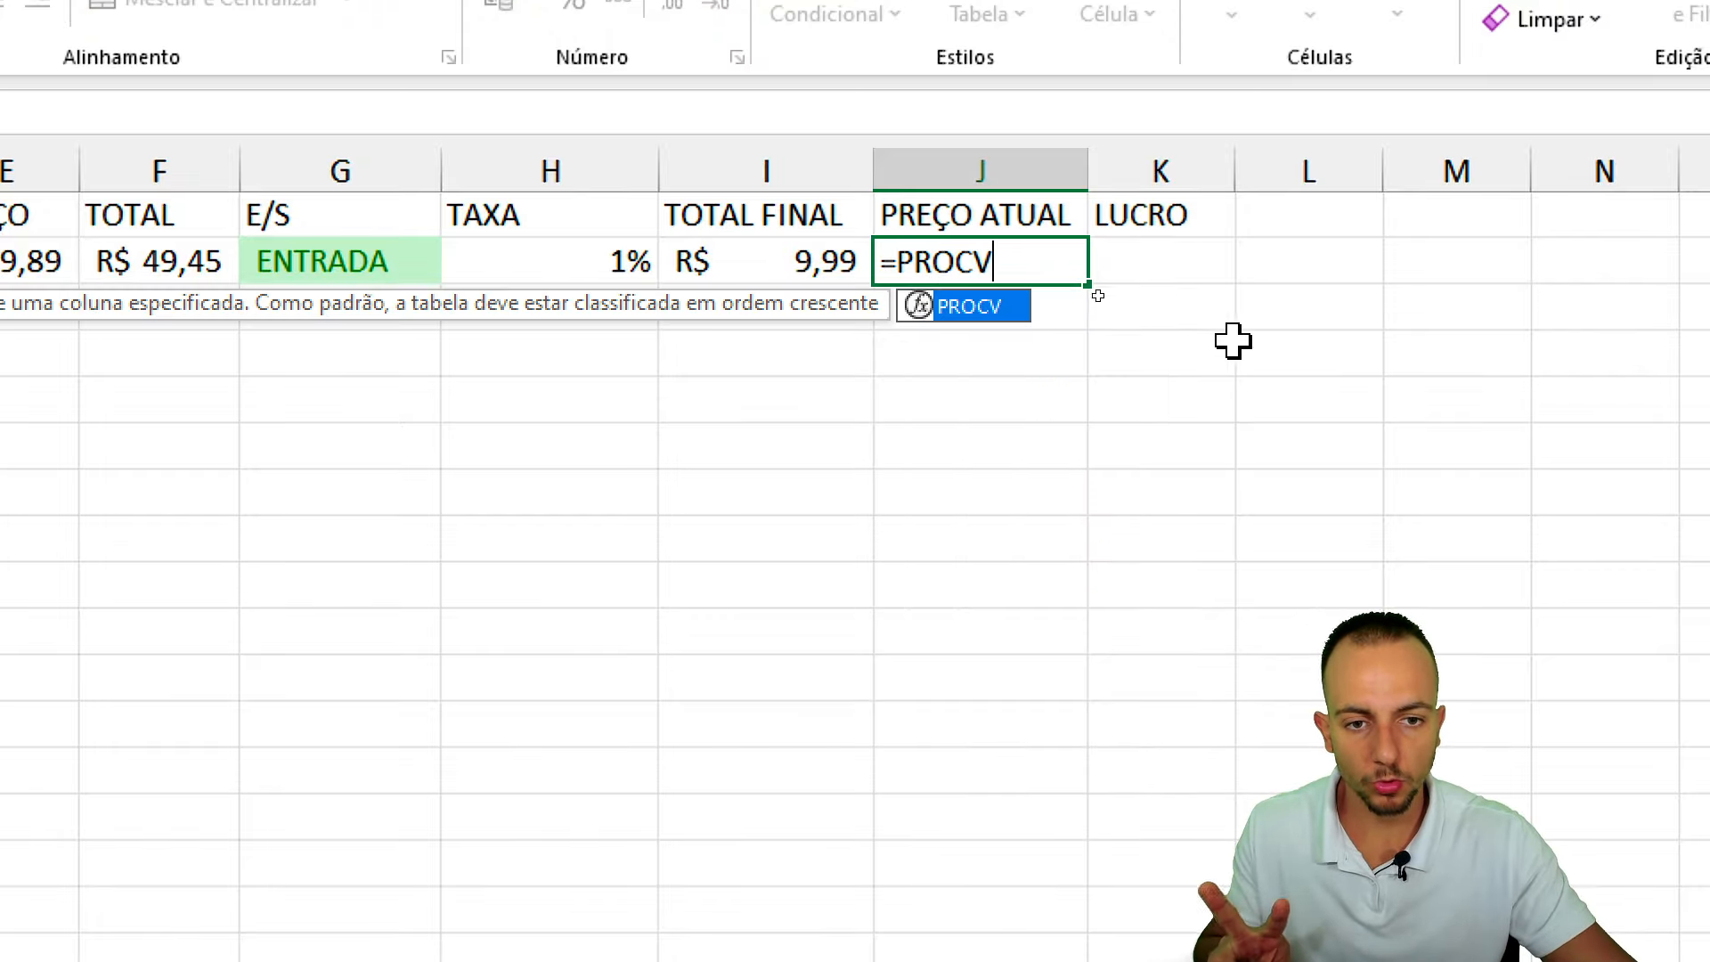
text(()
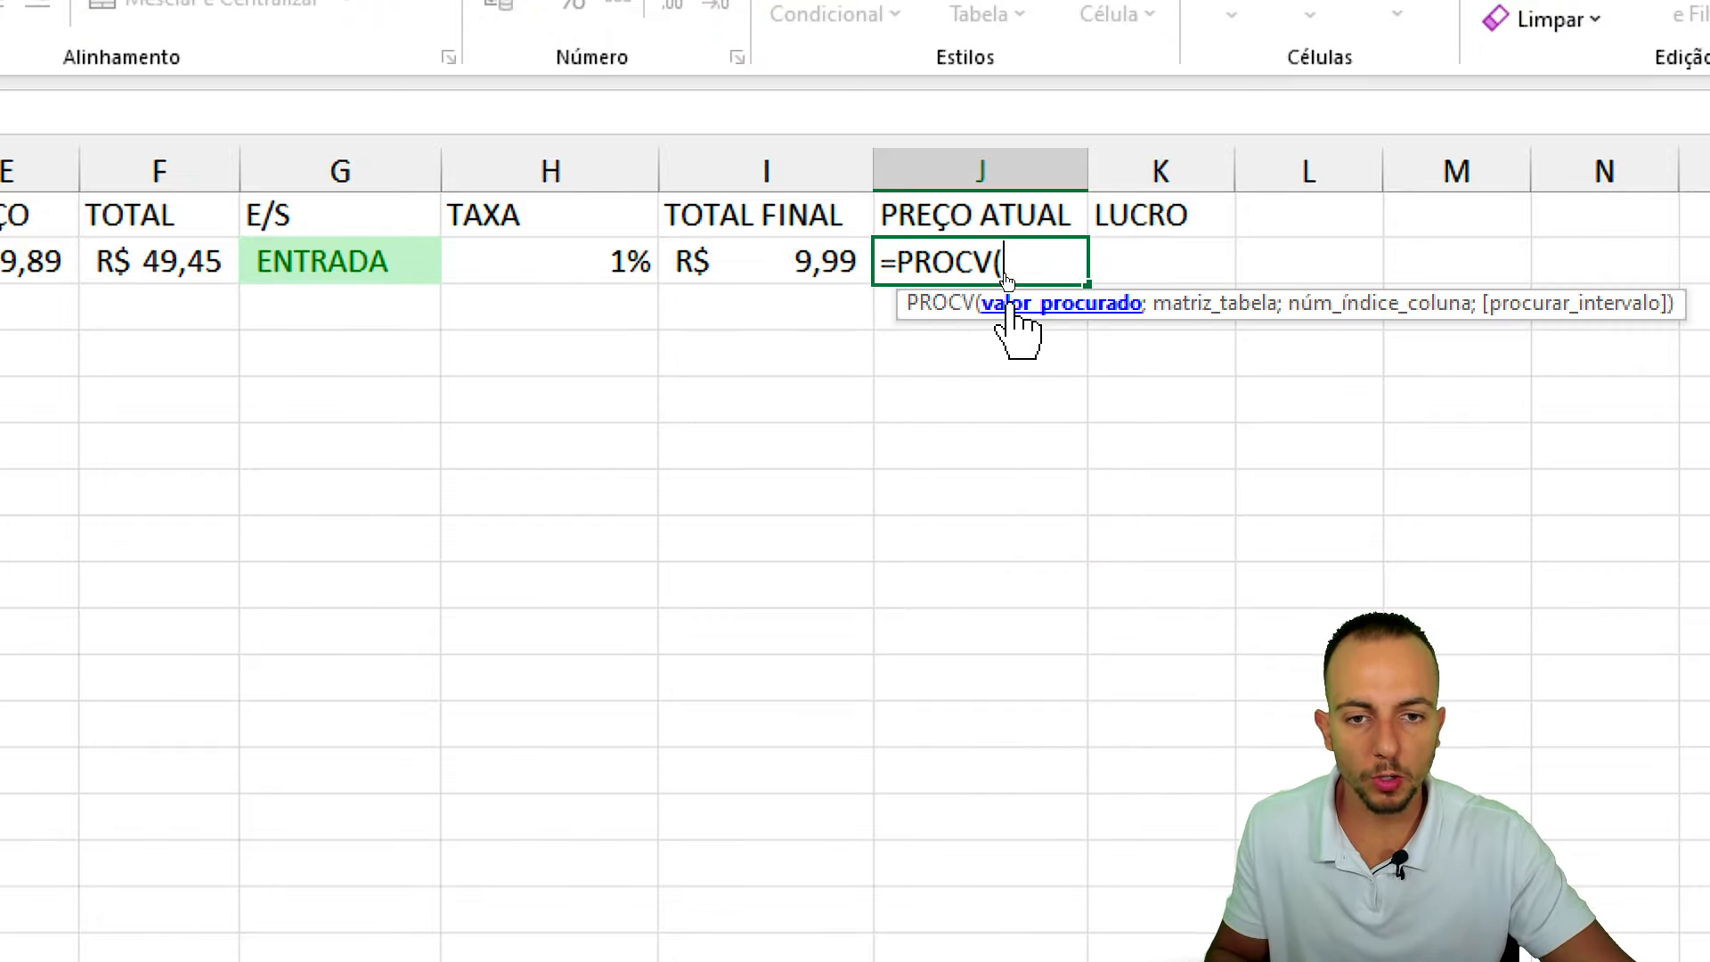
click(572, 249)
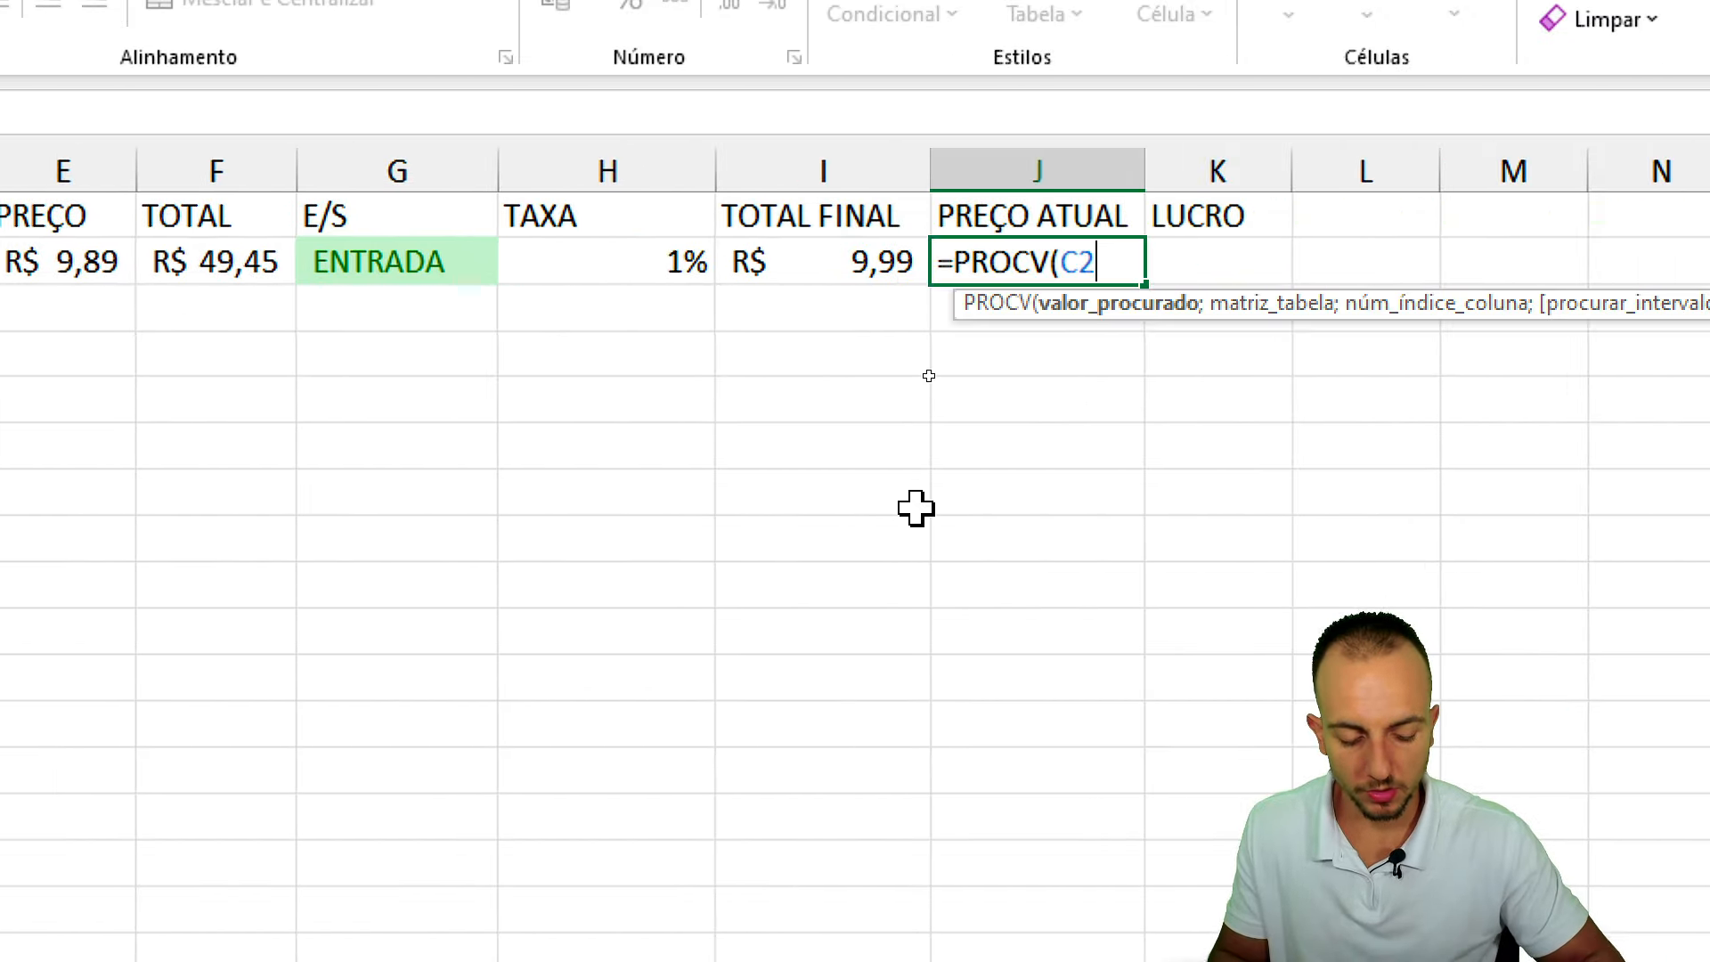
text(;)
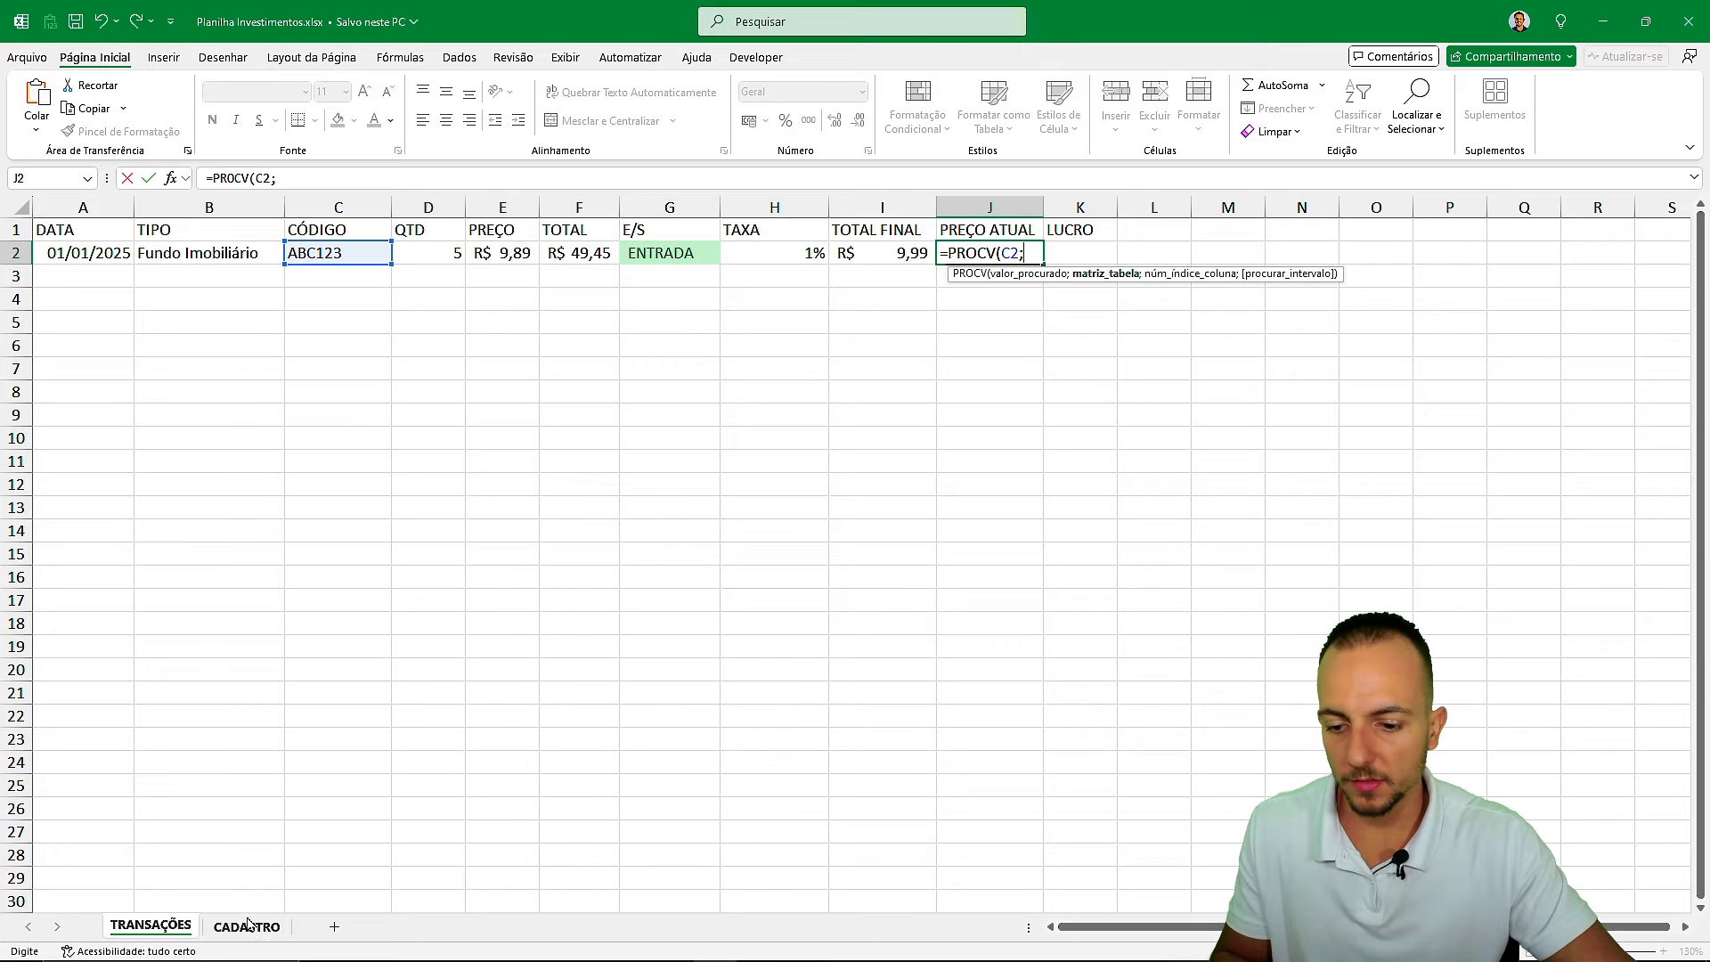
Use the CÓDIGO and PREÇO ATUAL columns of the CADASTRO table, headers included, as the PROCV table array.
click(249, 926)
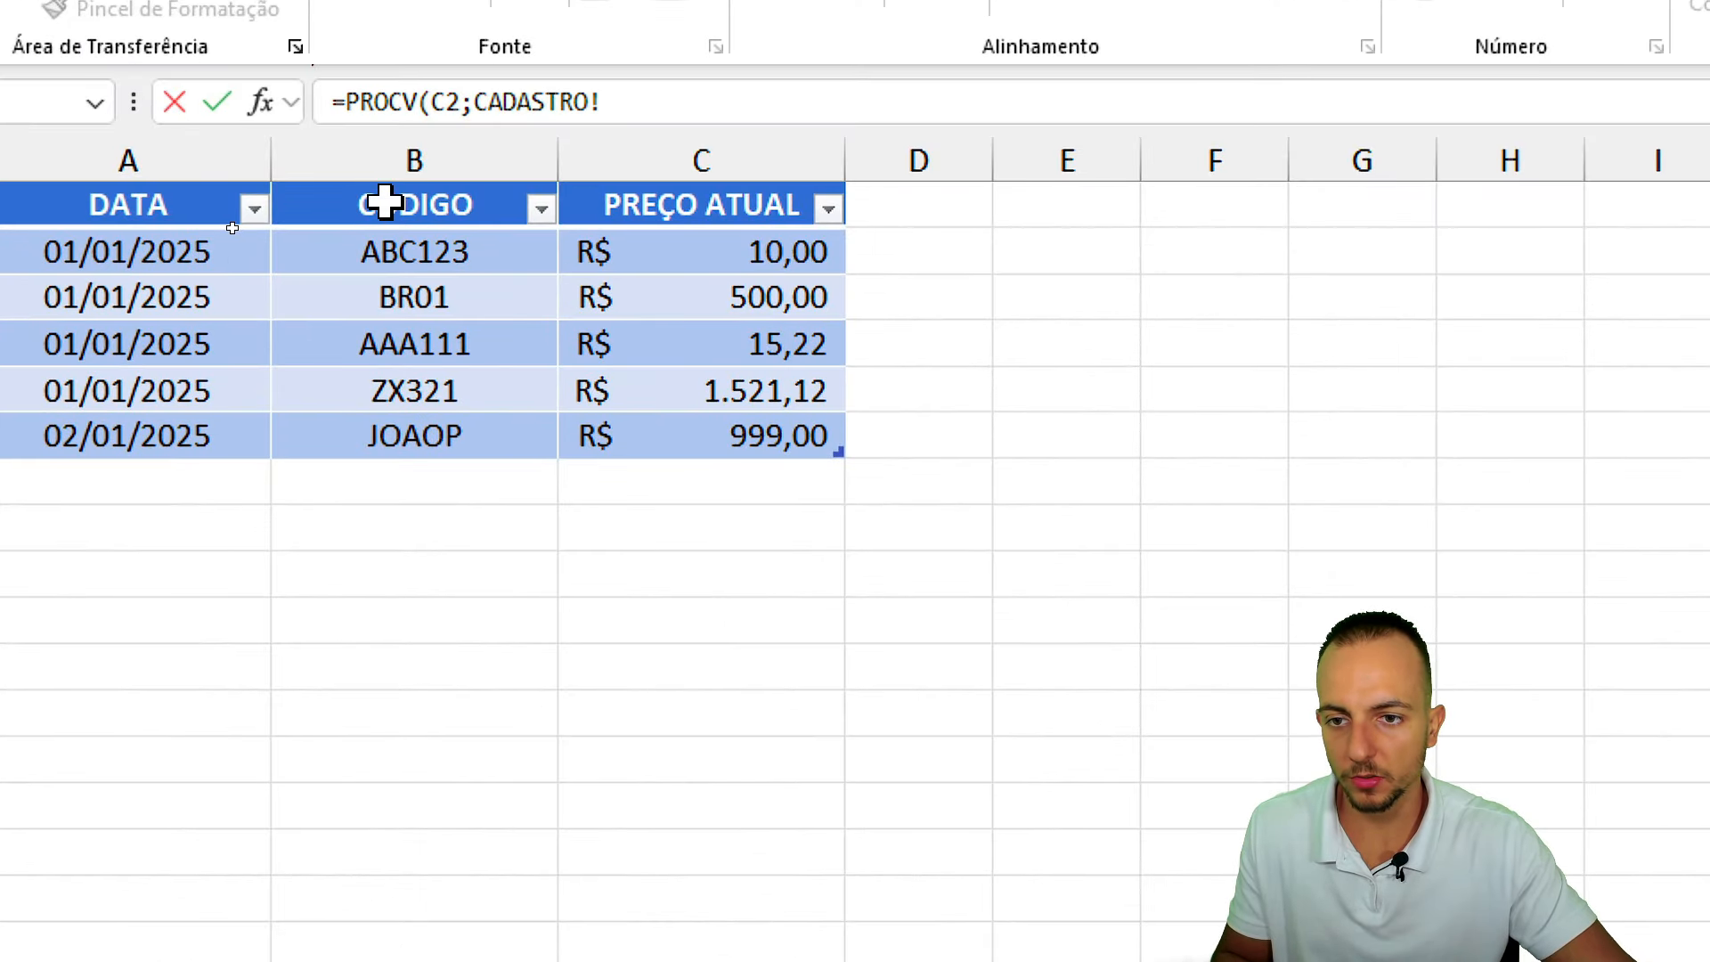
drag(385, 203, 653, 443)
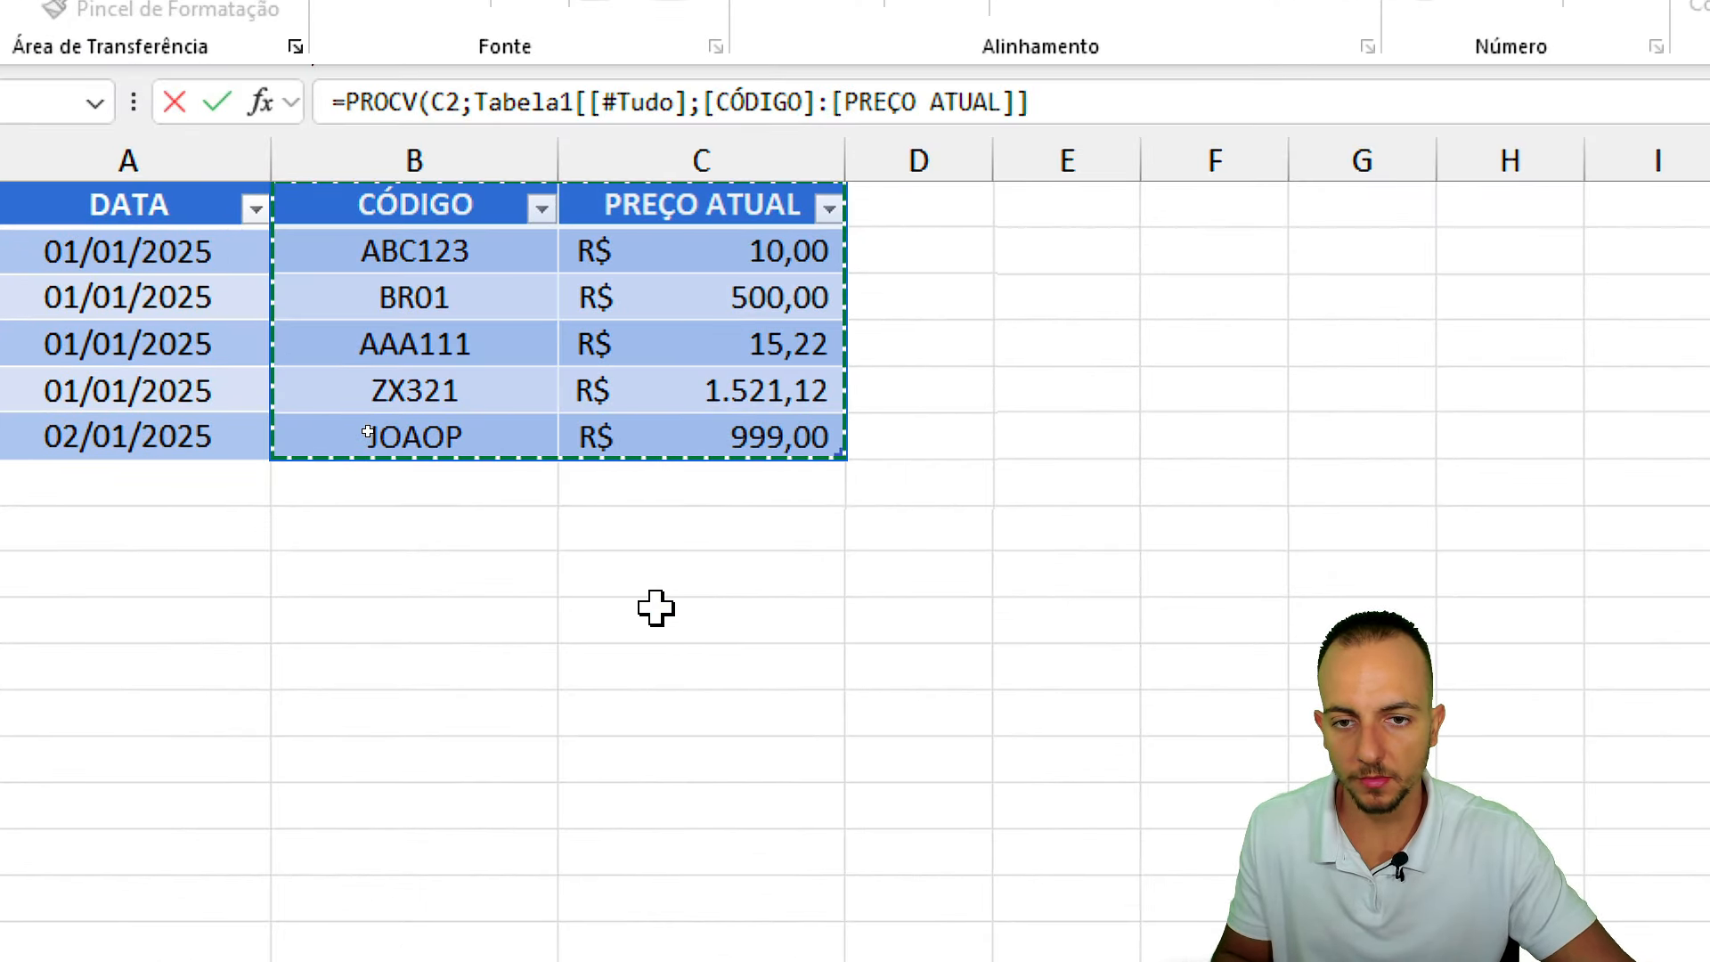
text(;)
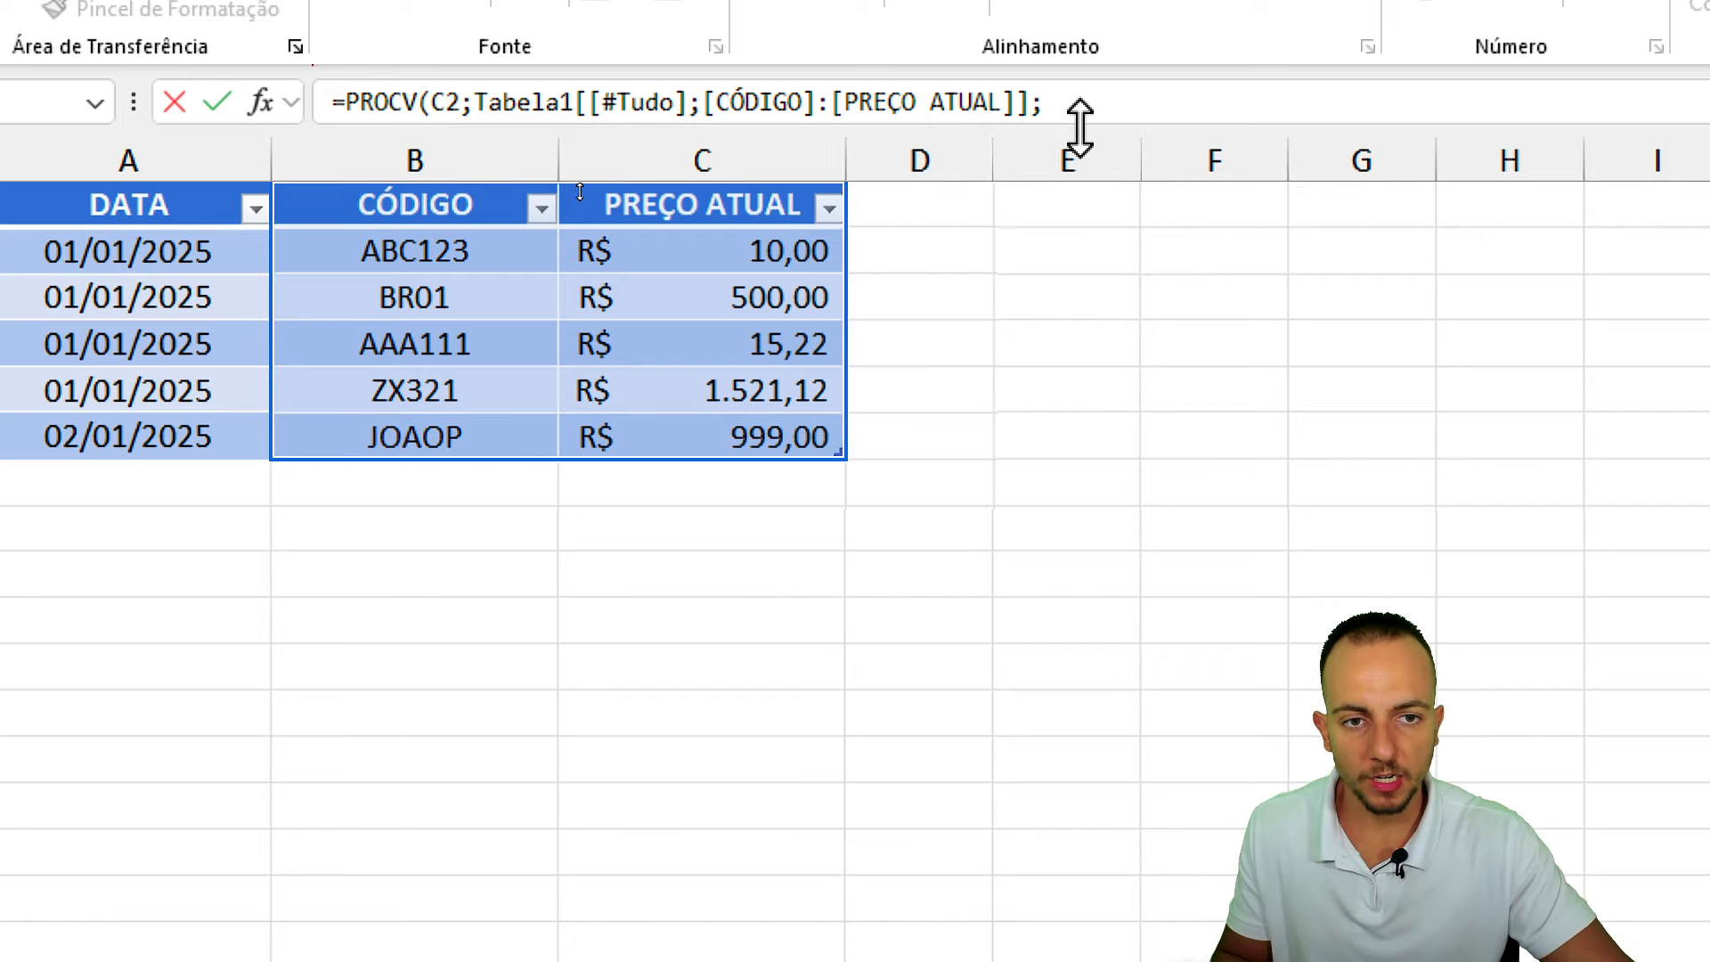
click(1070, 104)
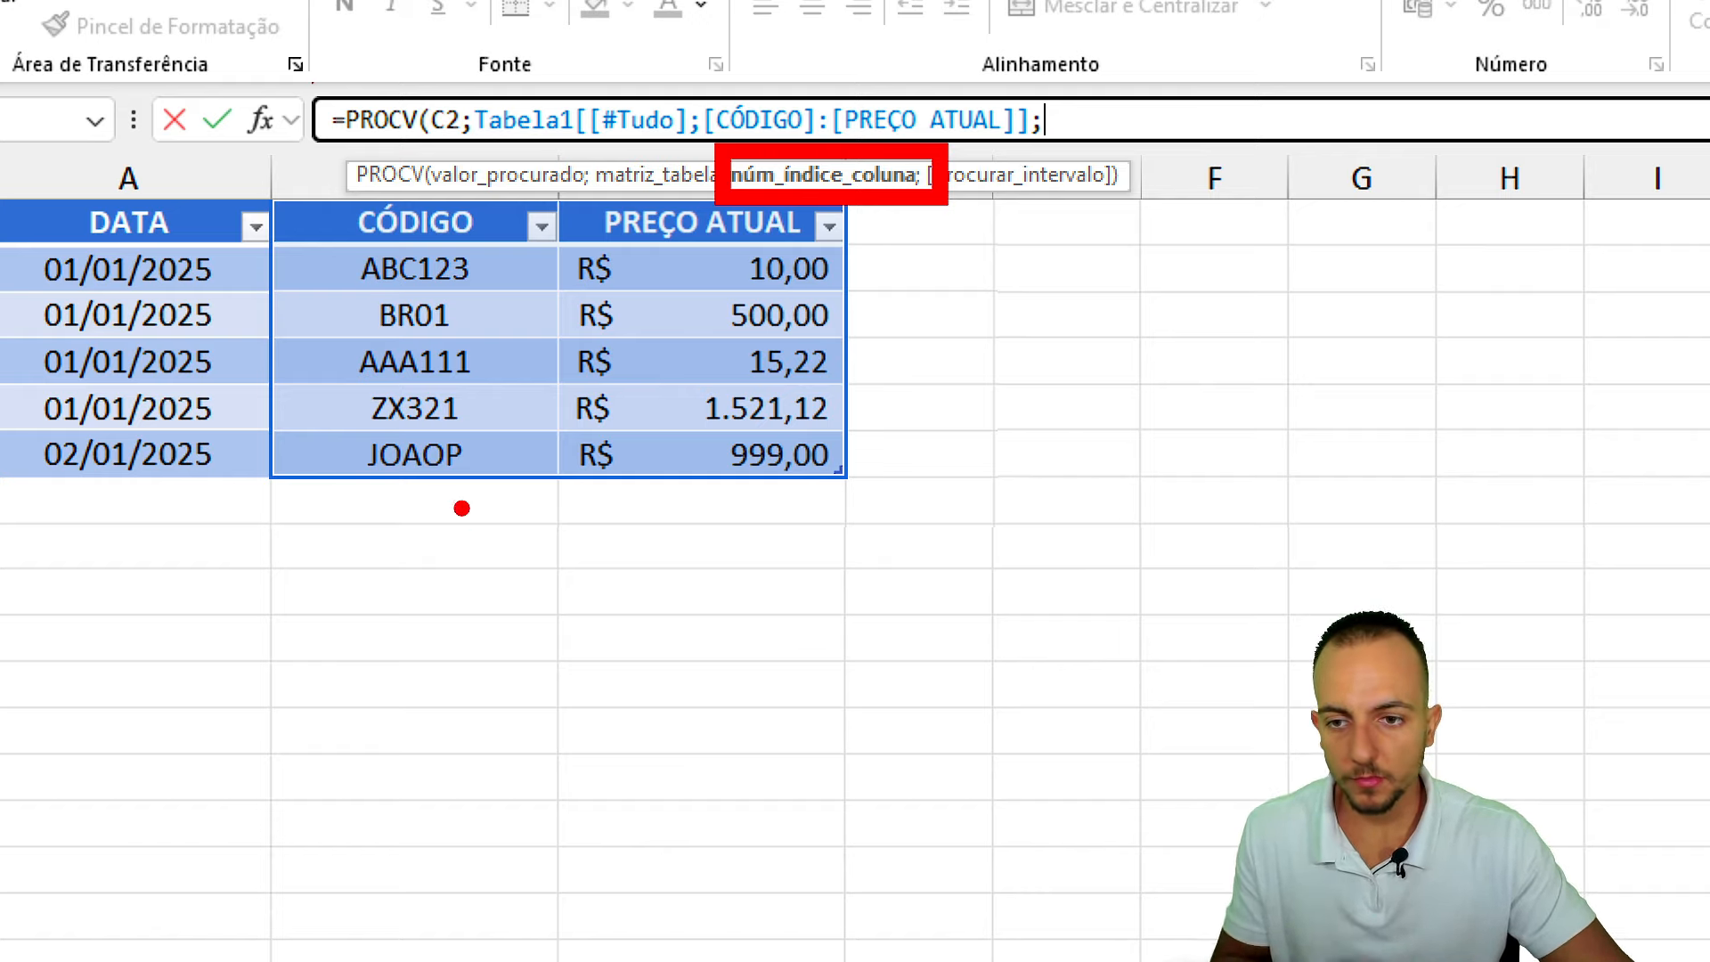
mouse_move(419, 488)
mouse_down()
mouse_move(435, 558)
mouse_move(340, 598)
mouse_up()
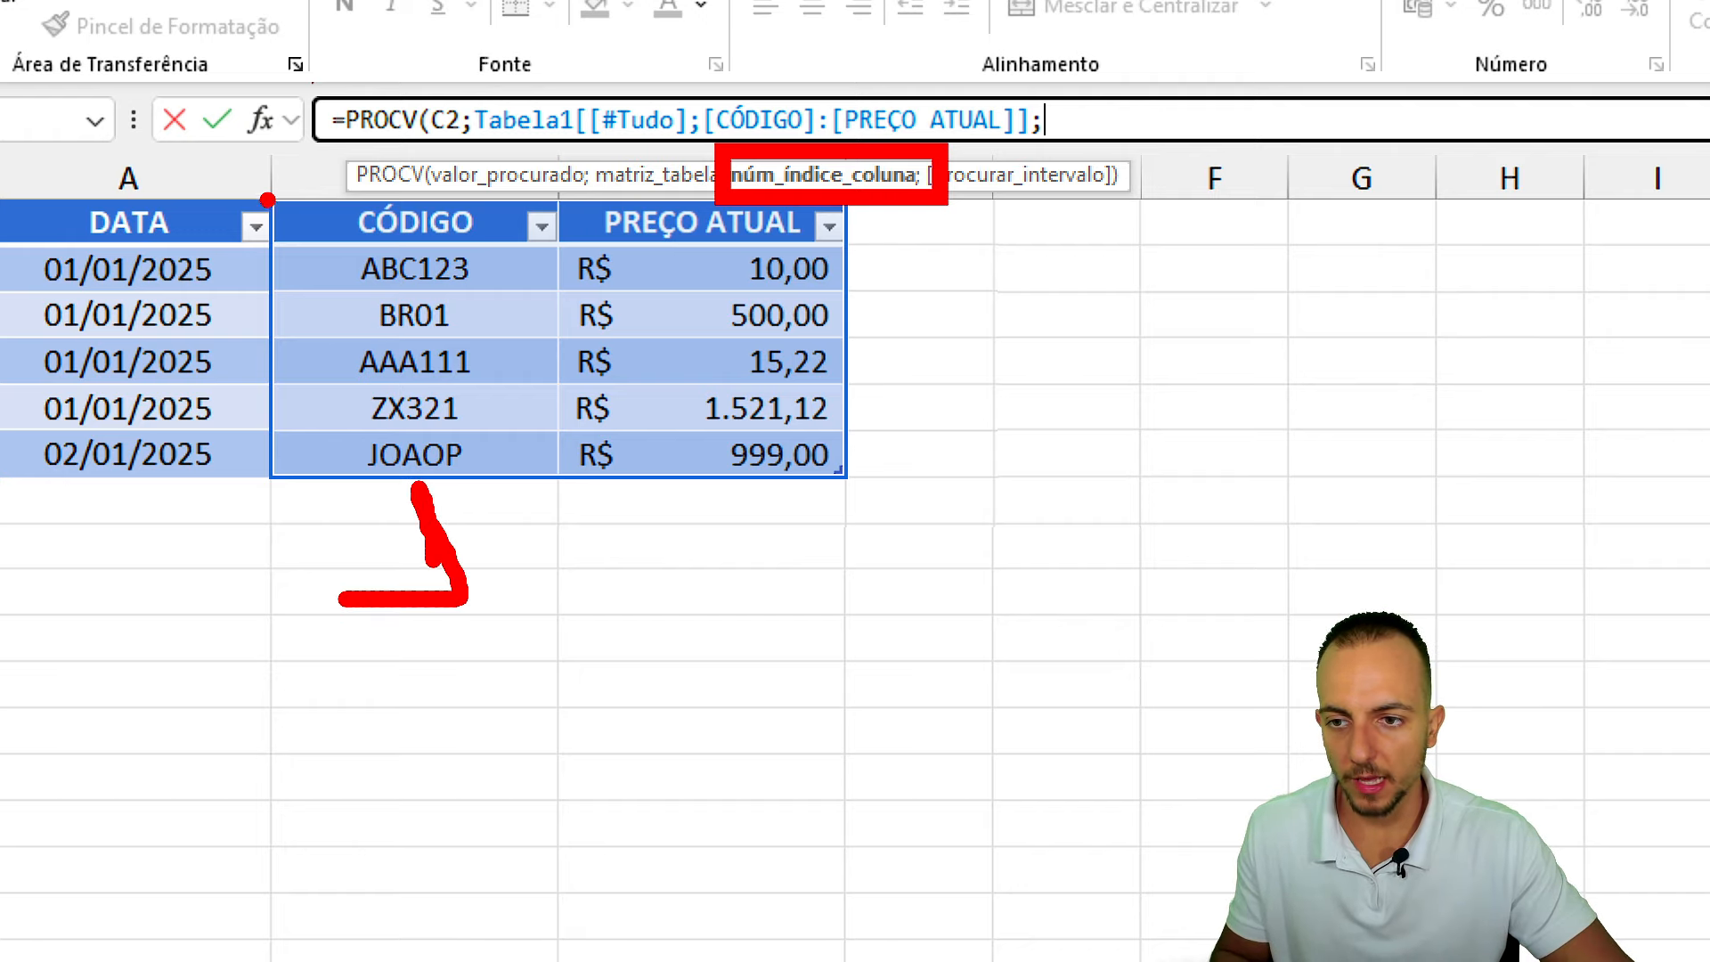
mouse_move(265, 194)
mouse_down()
mouse_move(767, 481)
mouse_move(864, 488)
mouse_up()
mouse_move(737, 508)
mouse_down()
mouse_move(652, 593)
mouse_move(847, 586)
mouse_up()
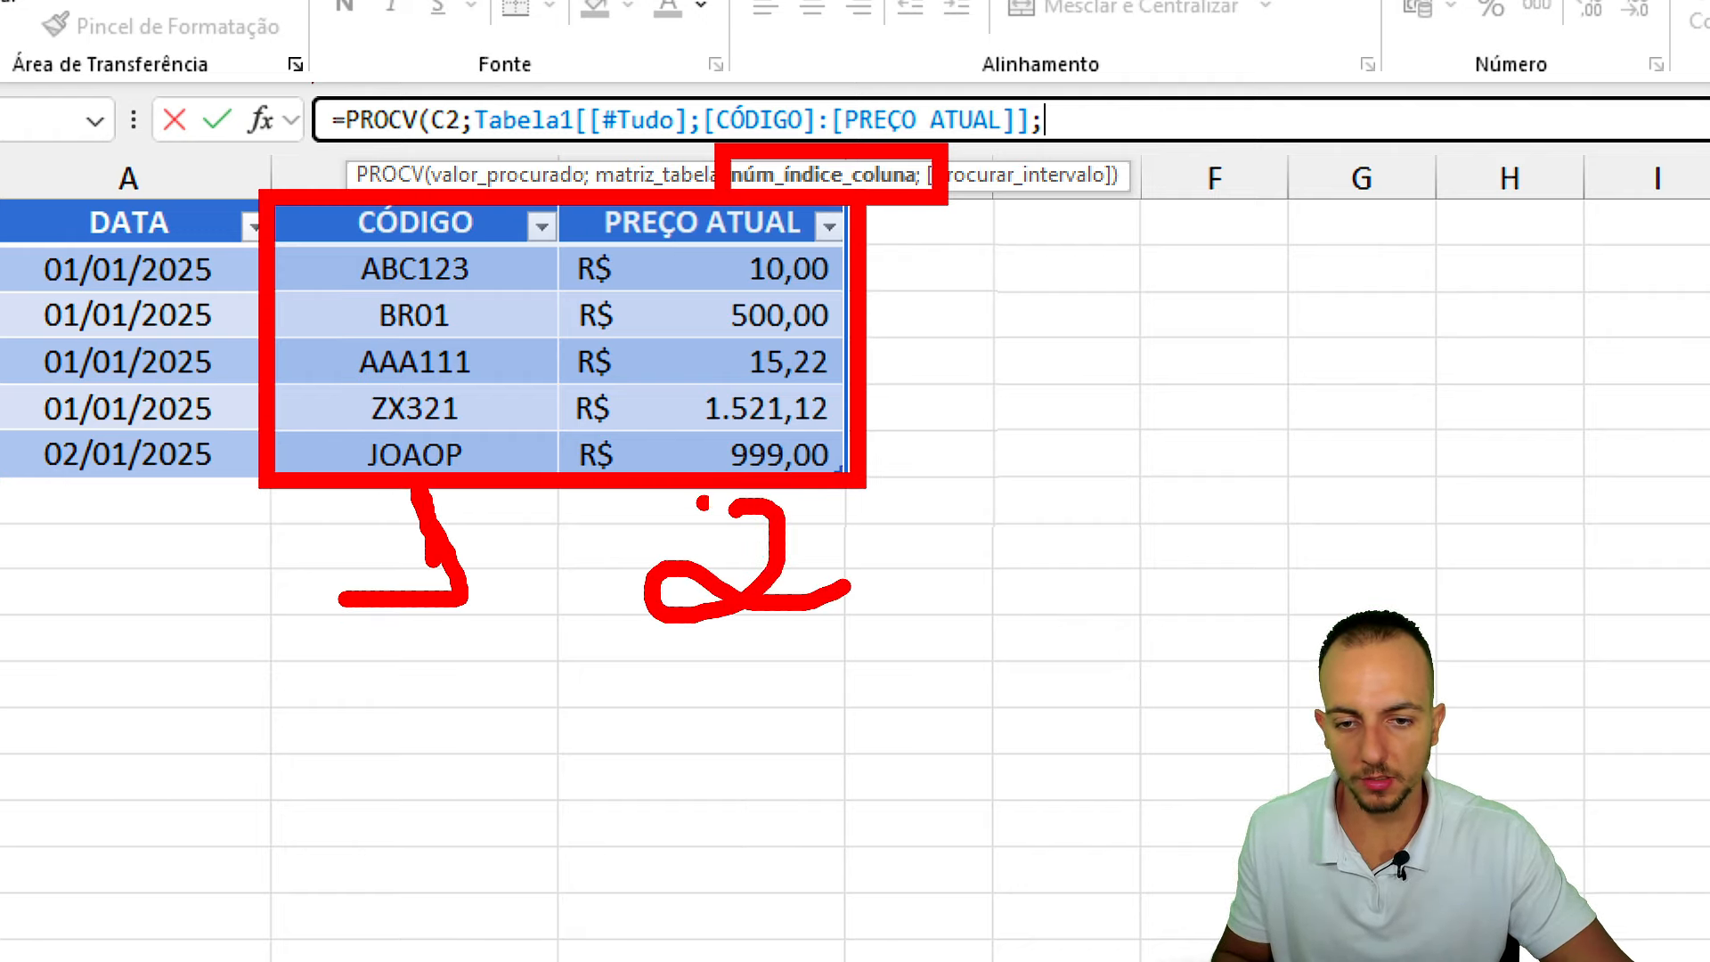
drag(636, 426, 846, 664)
drag(703, 257, 691, 406)
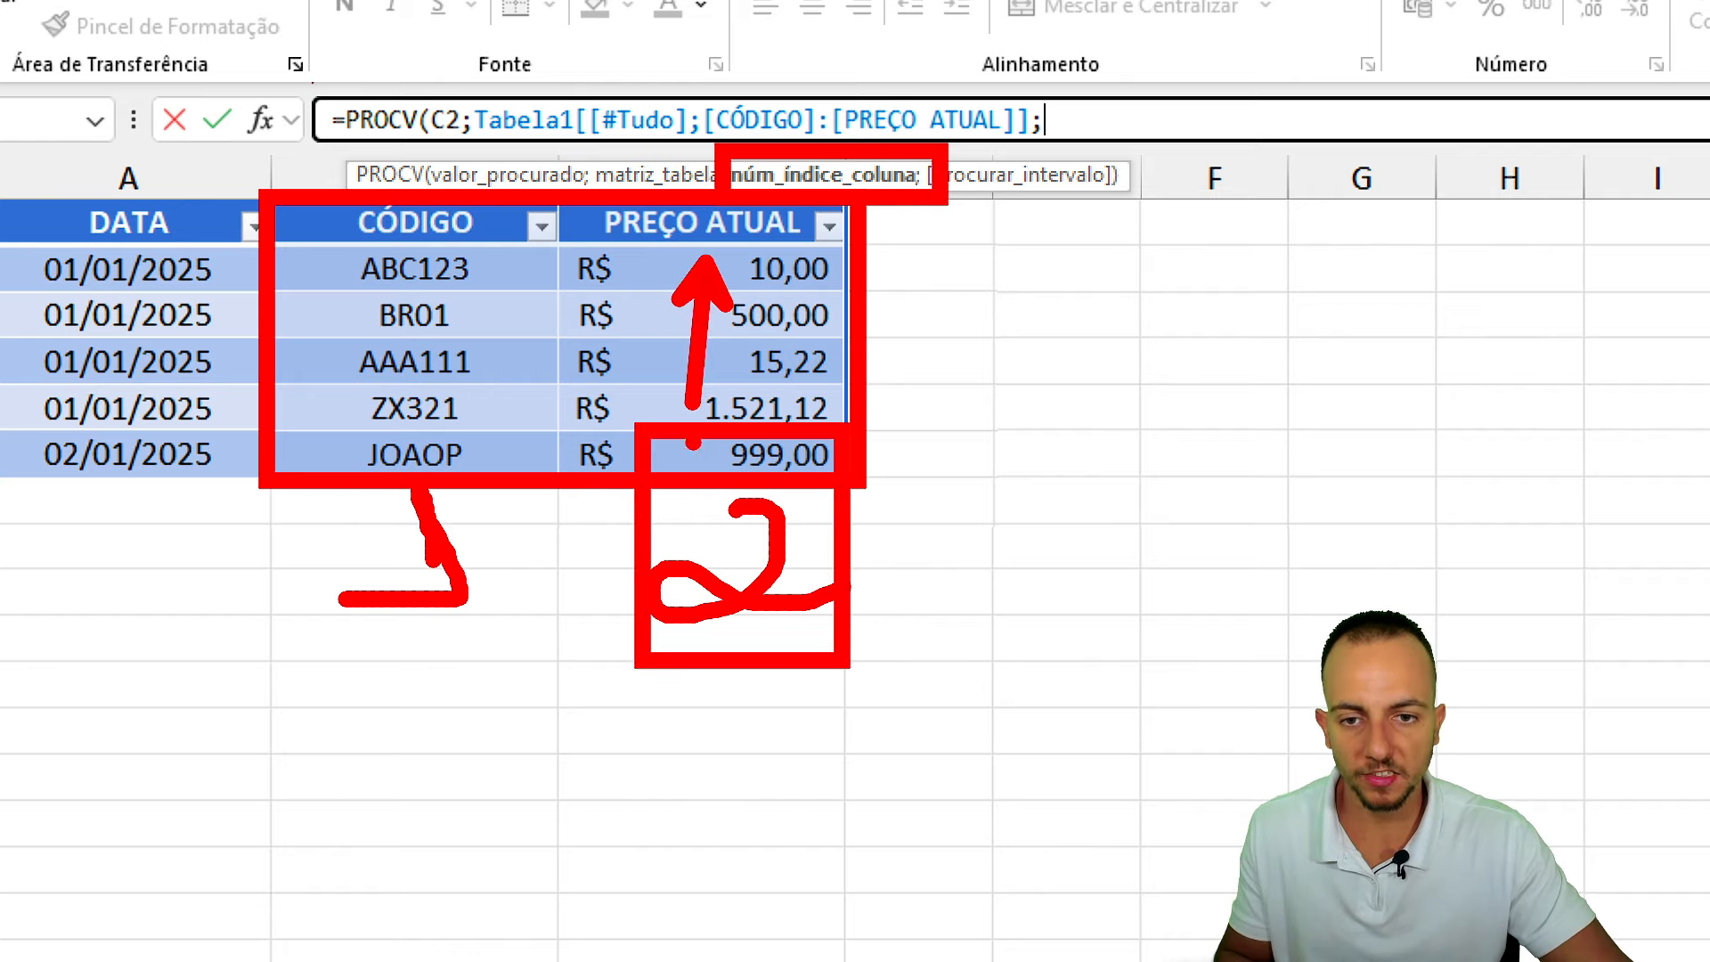
key(Escape)
Set the PROCV column index to 2 with FALSO for an exact match and complete the formula in J2.
text(2)
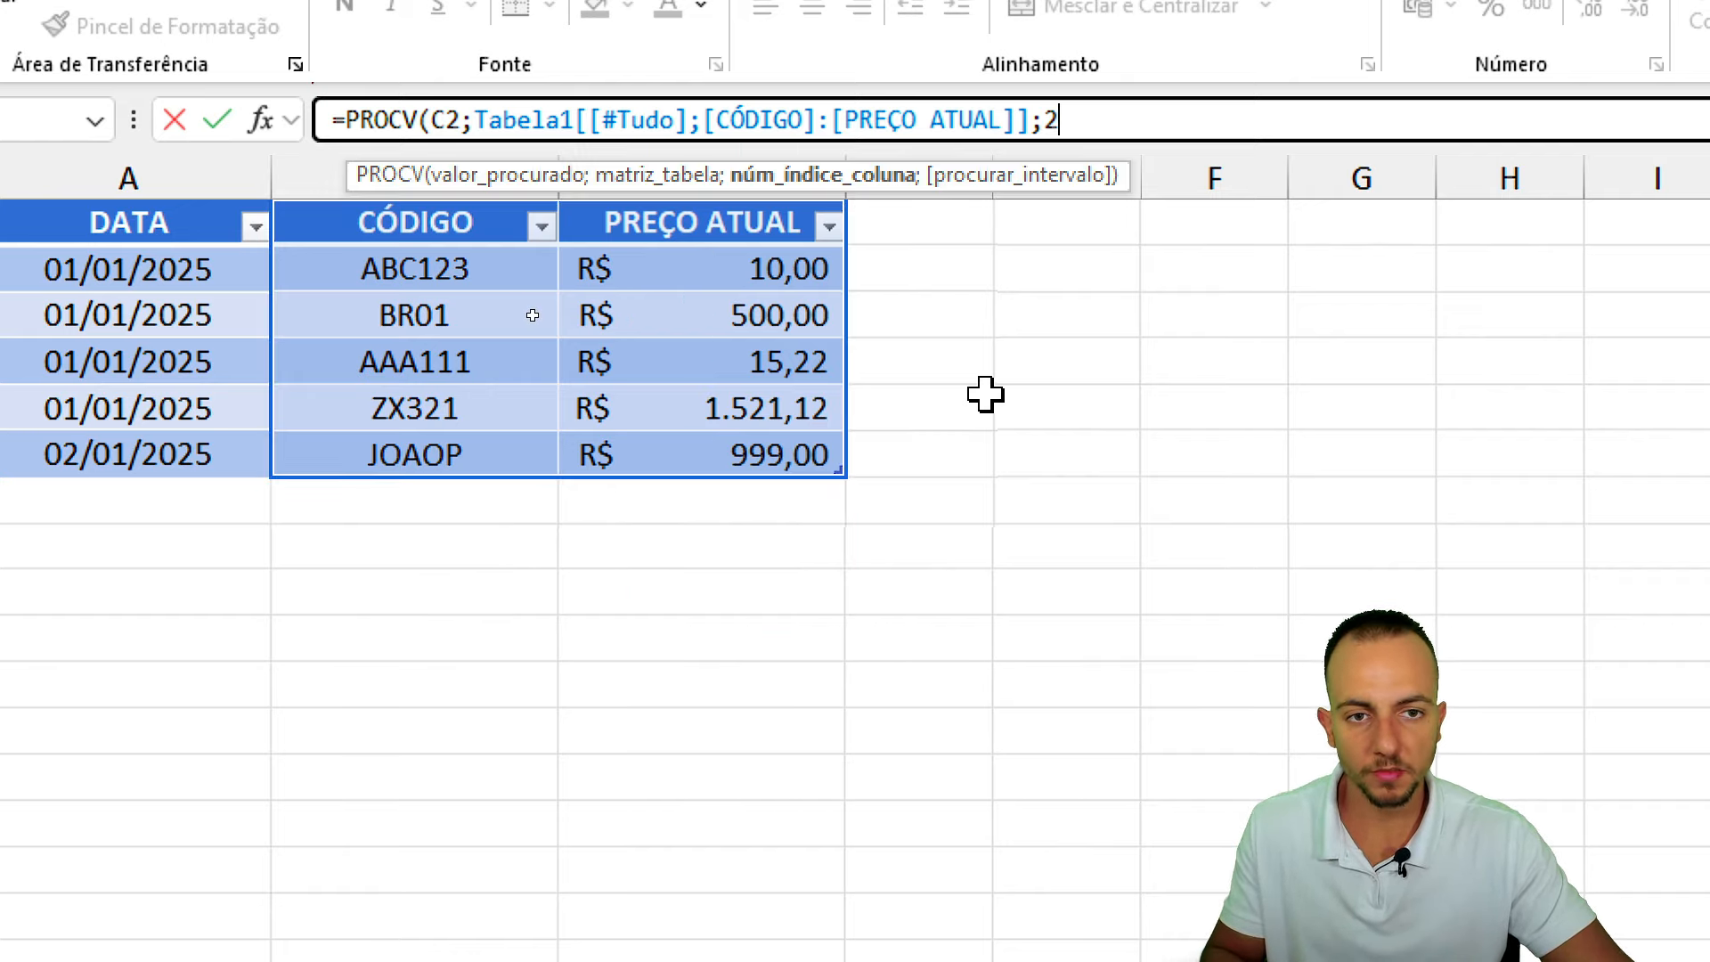
text(;)
click(1247, 239)
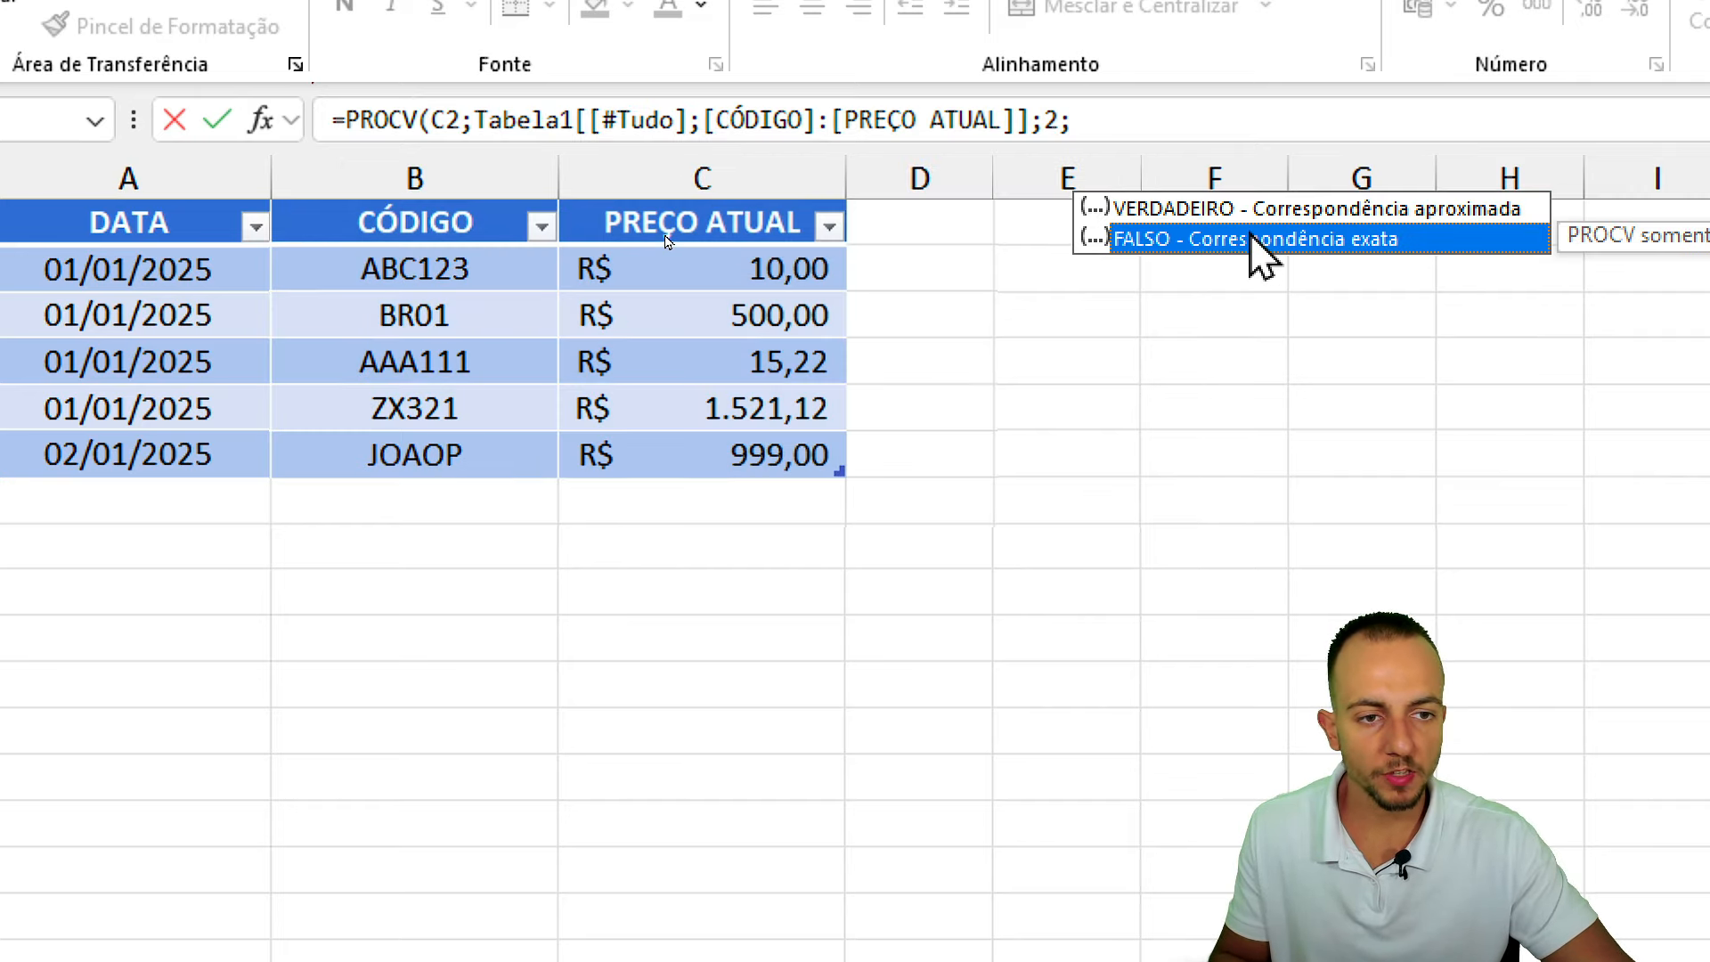
double_click(1222, 238)
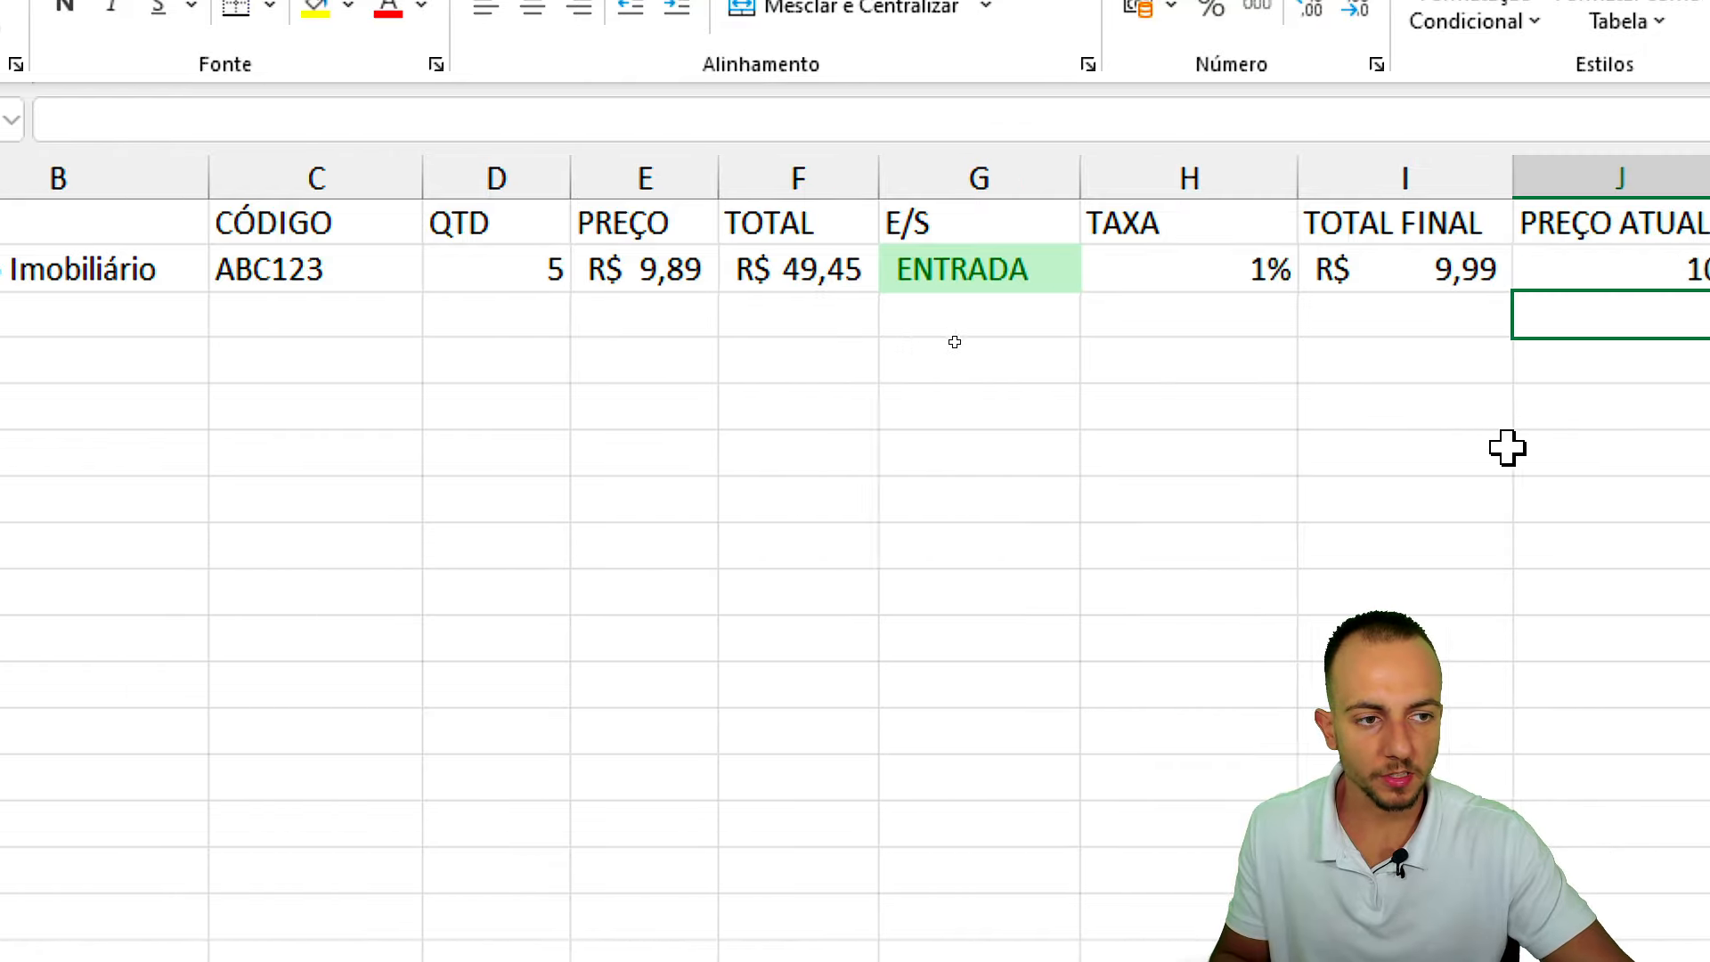
Apply the accounting currency format to the PREÇO ATUAL value in J2.
click(941, 252)
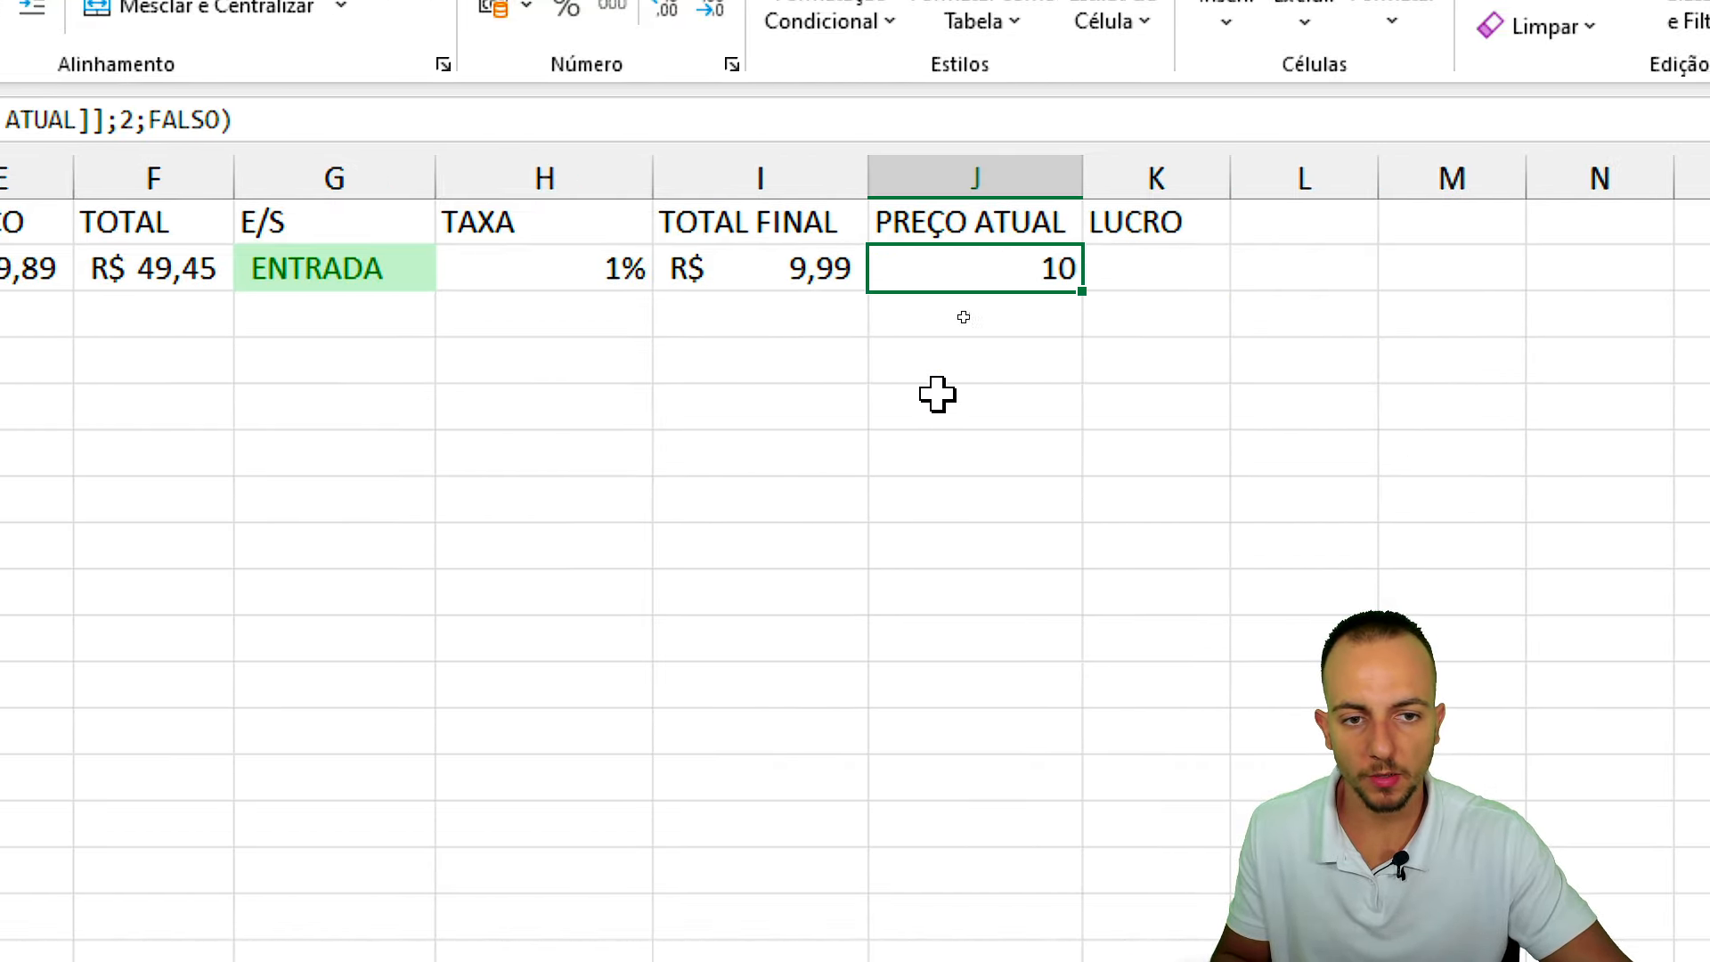
click(489, 8)
Enter the formula =J2-I2 in the LUCRO cell K2.
click(1175, 444)
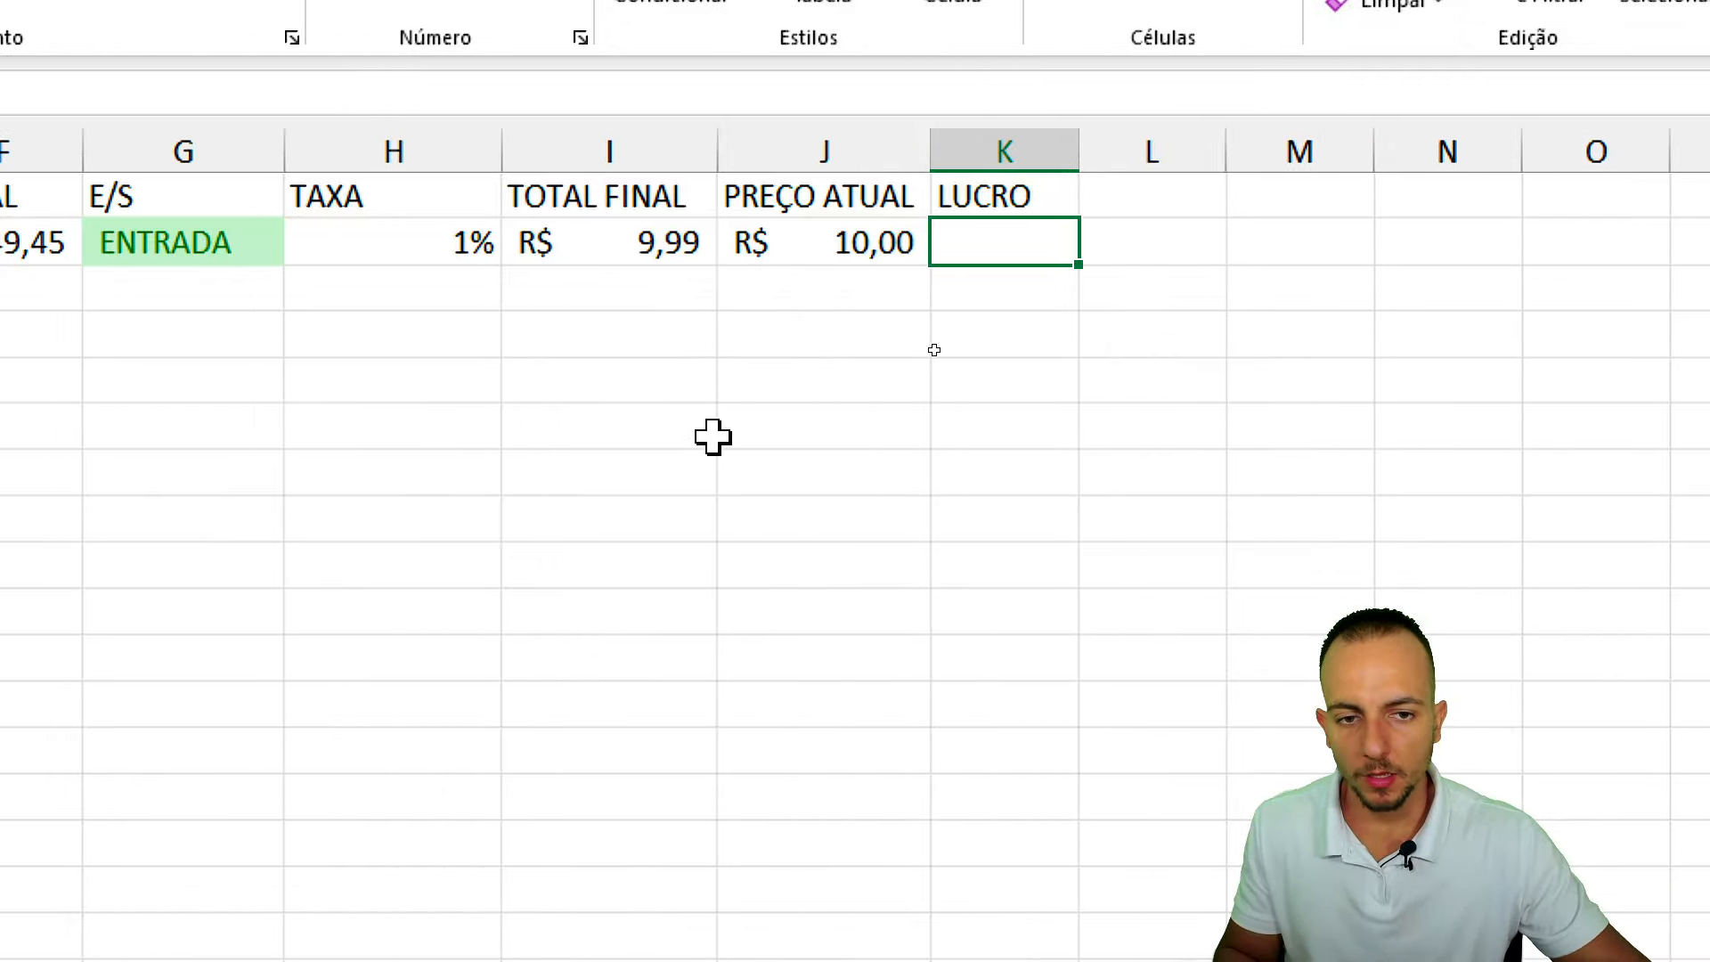
text(=)
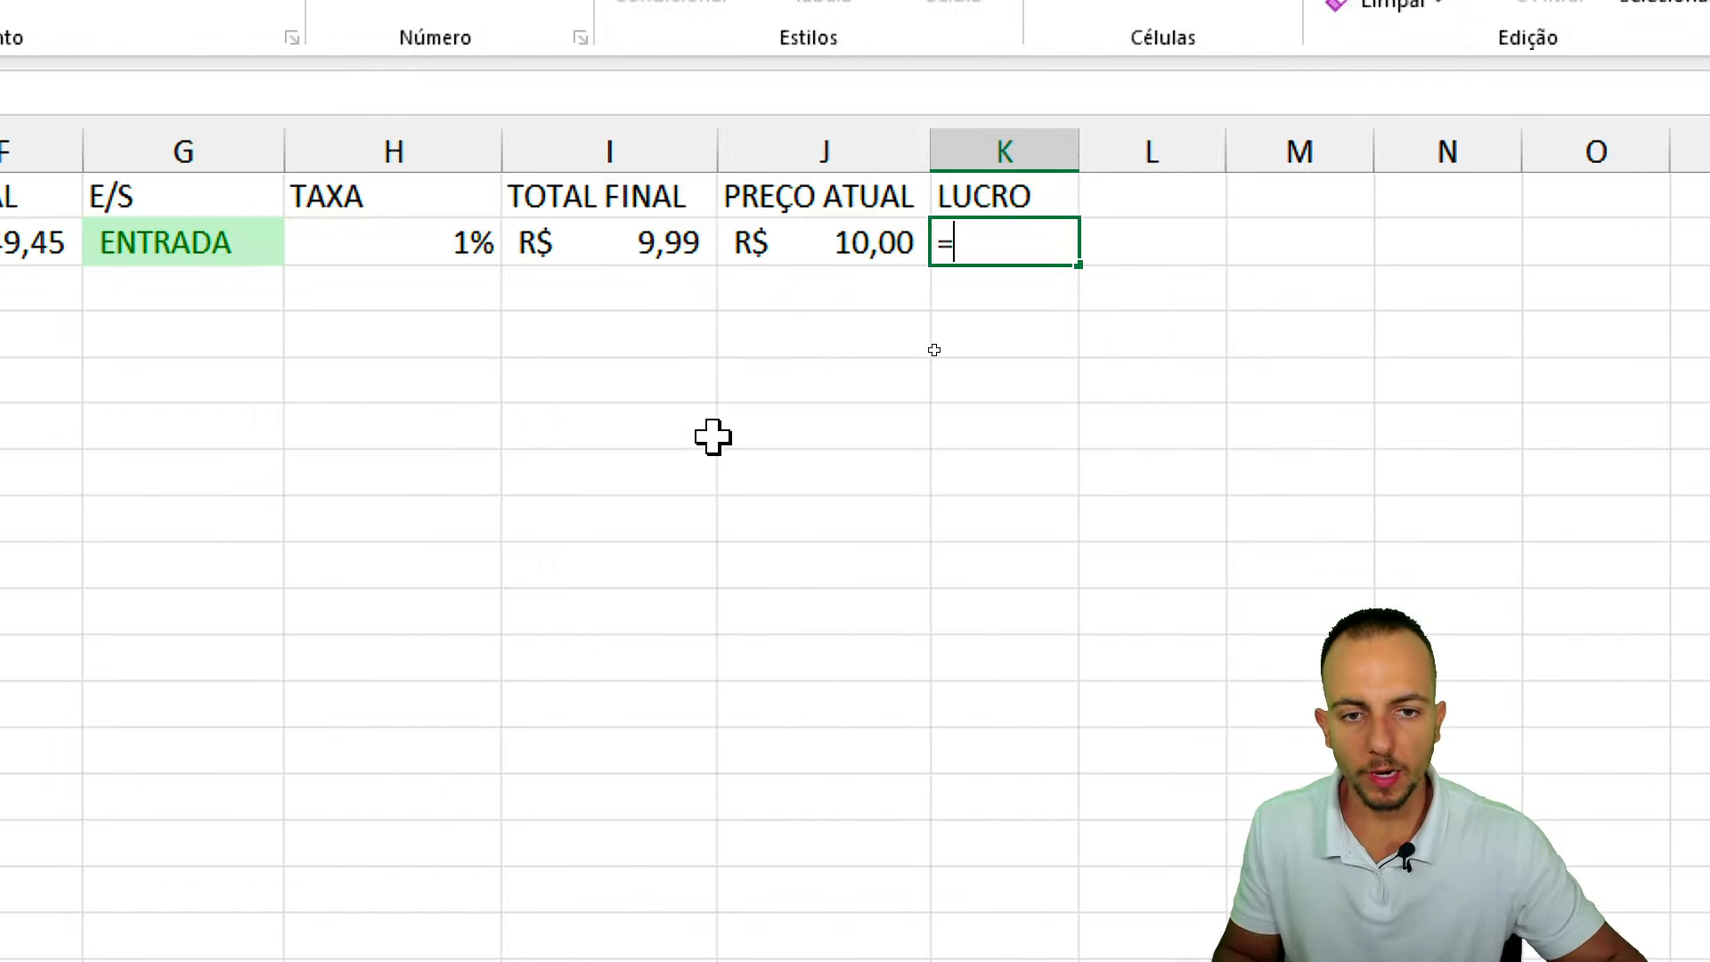
click(831, 242)
text(-)
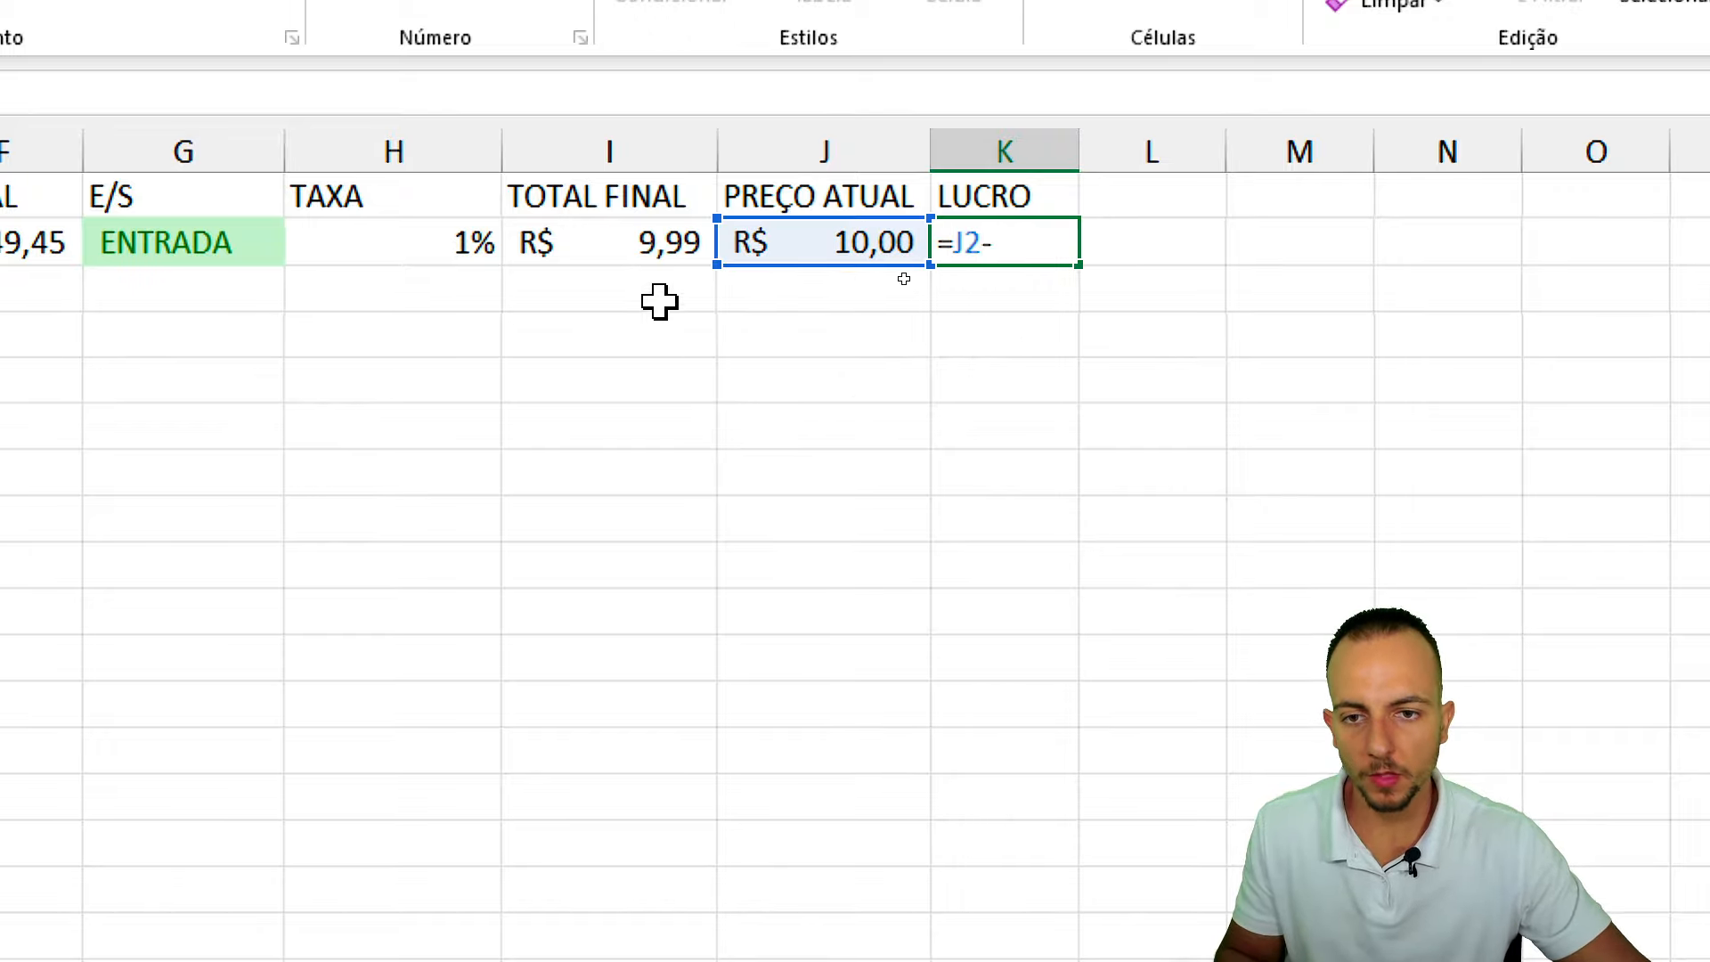
click(653, 249)
key(Return)
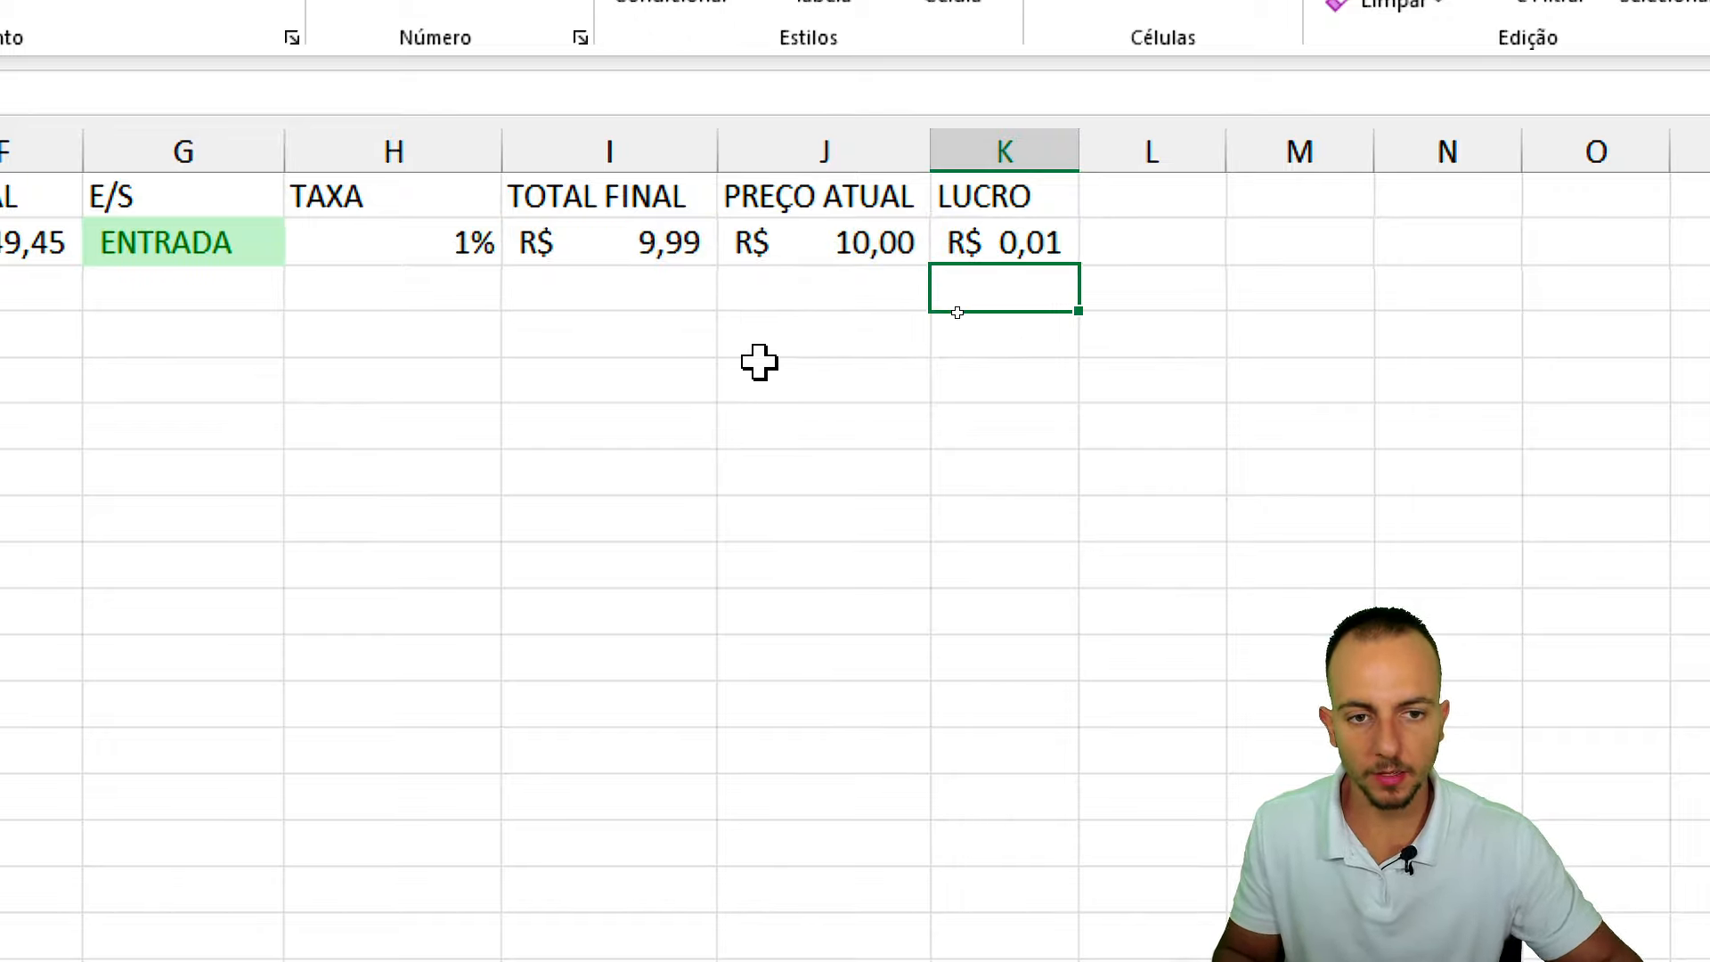
key(ctrl+2)
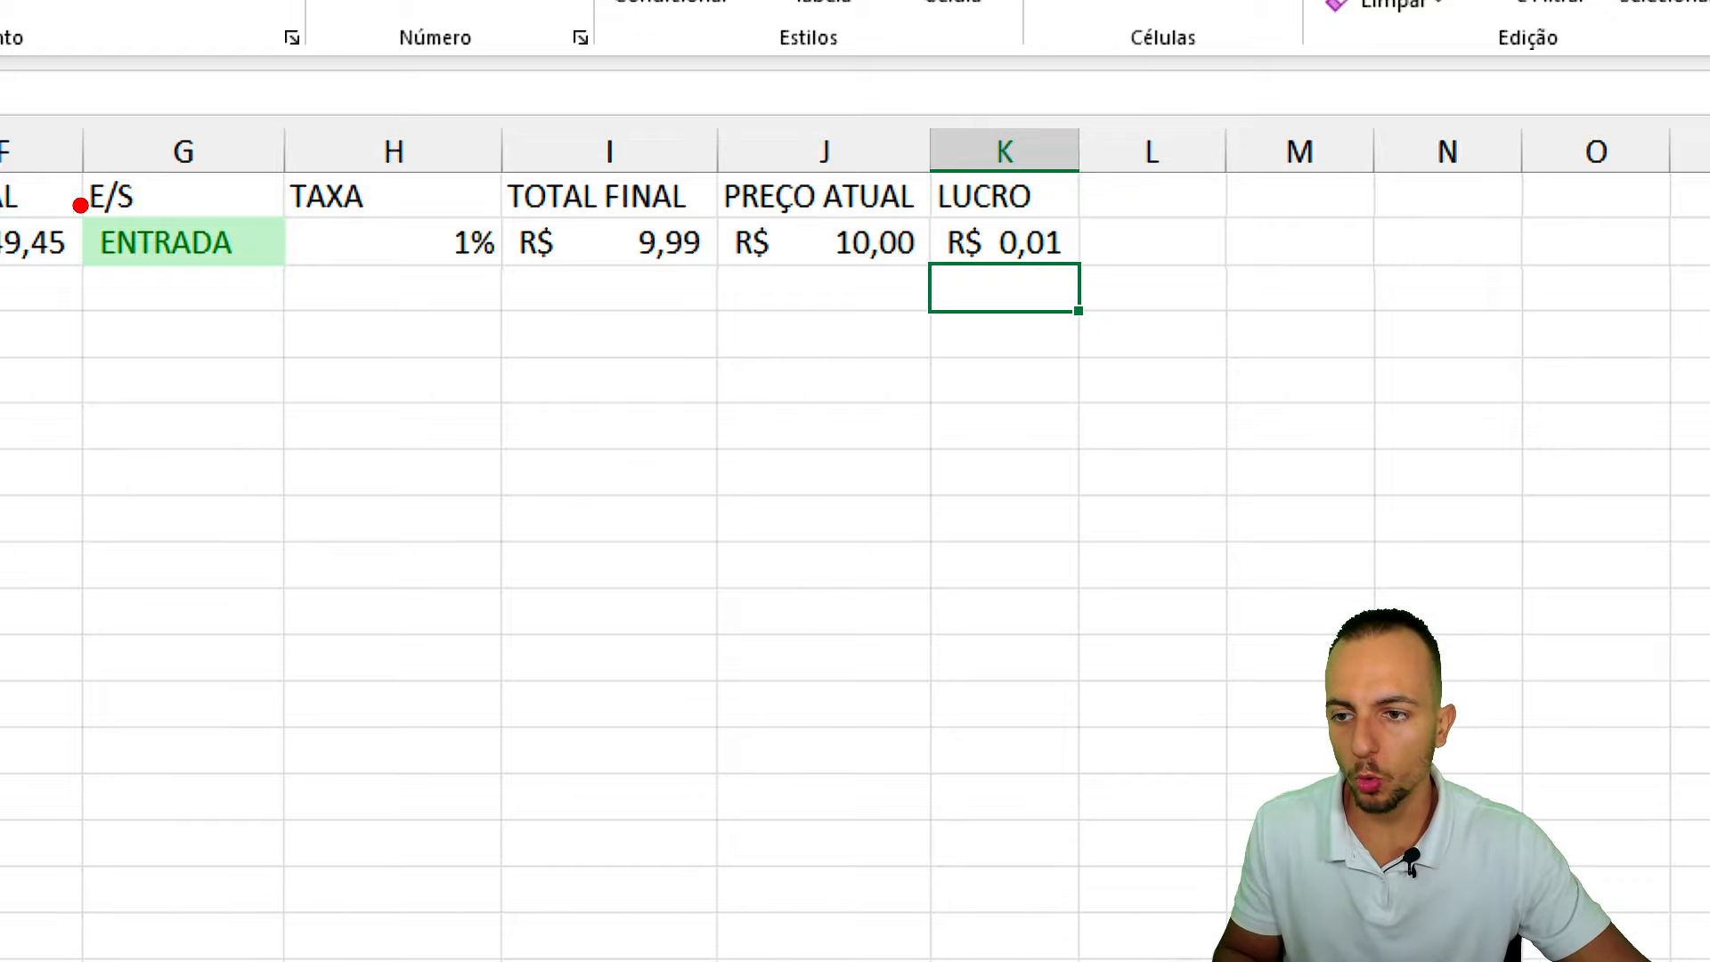
drag(81, 205, 267, 272)
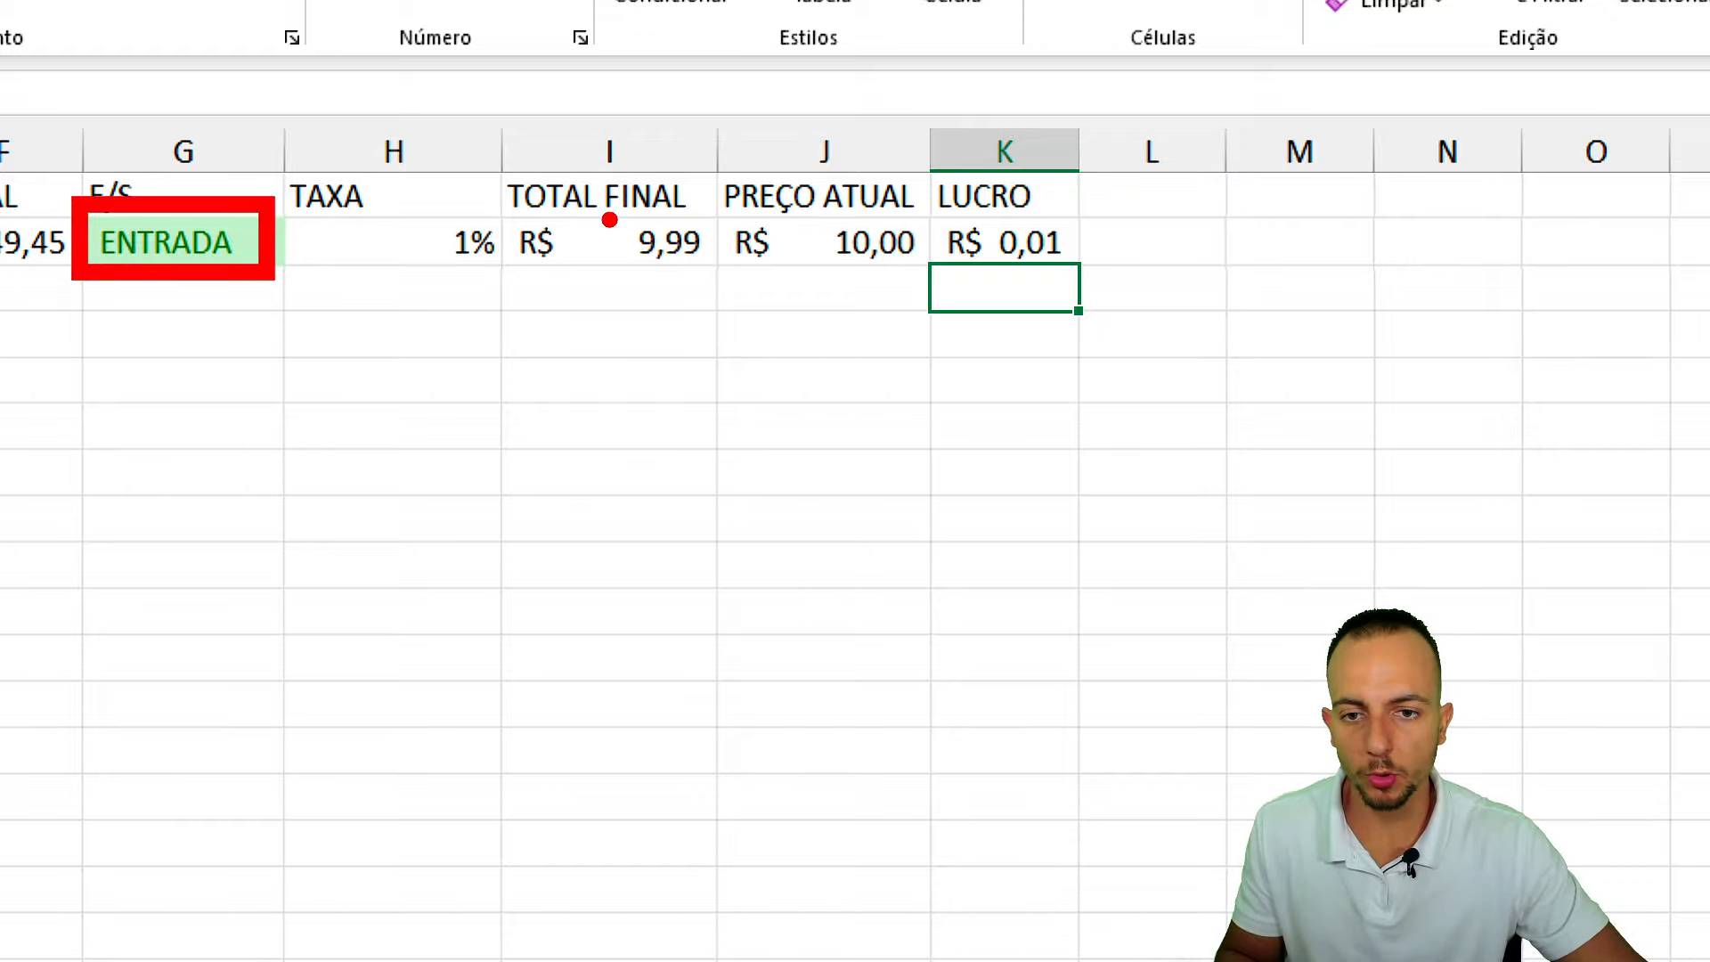
drag(604, 213, 719, 279)
drag(819, 201, 919, 278)
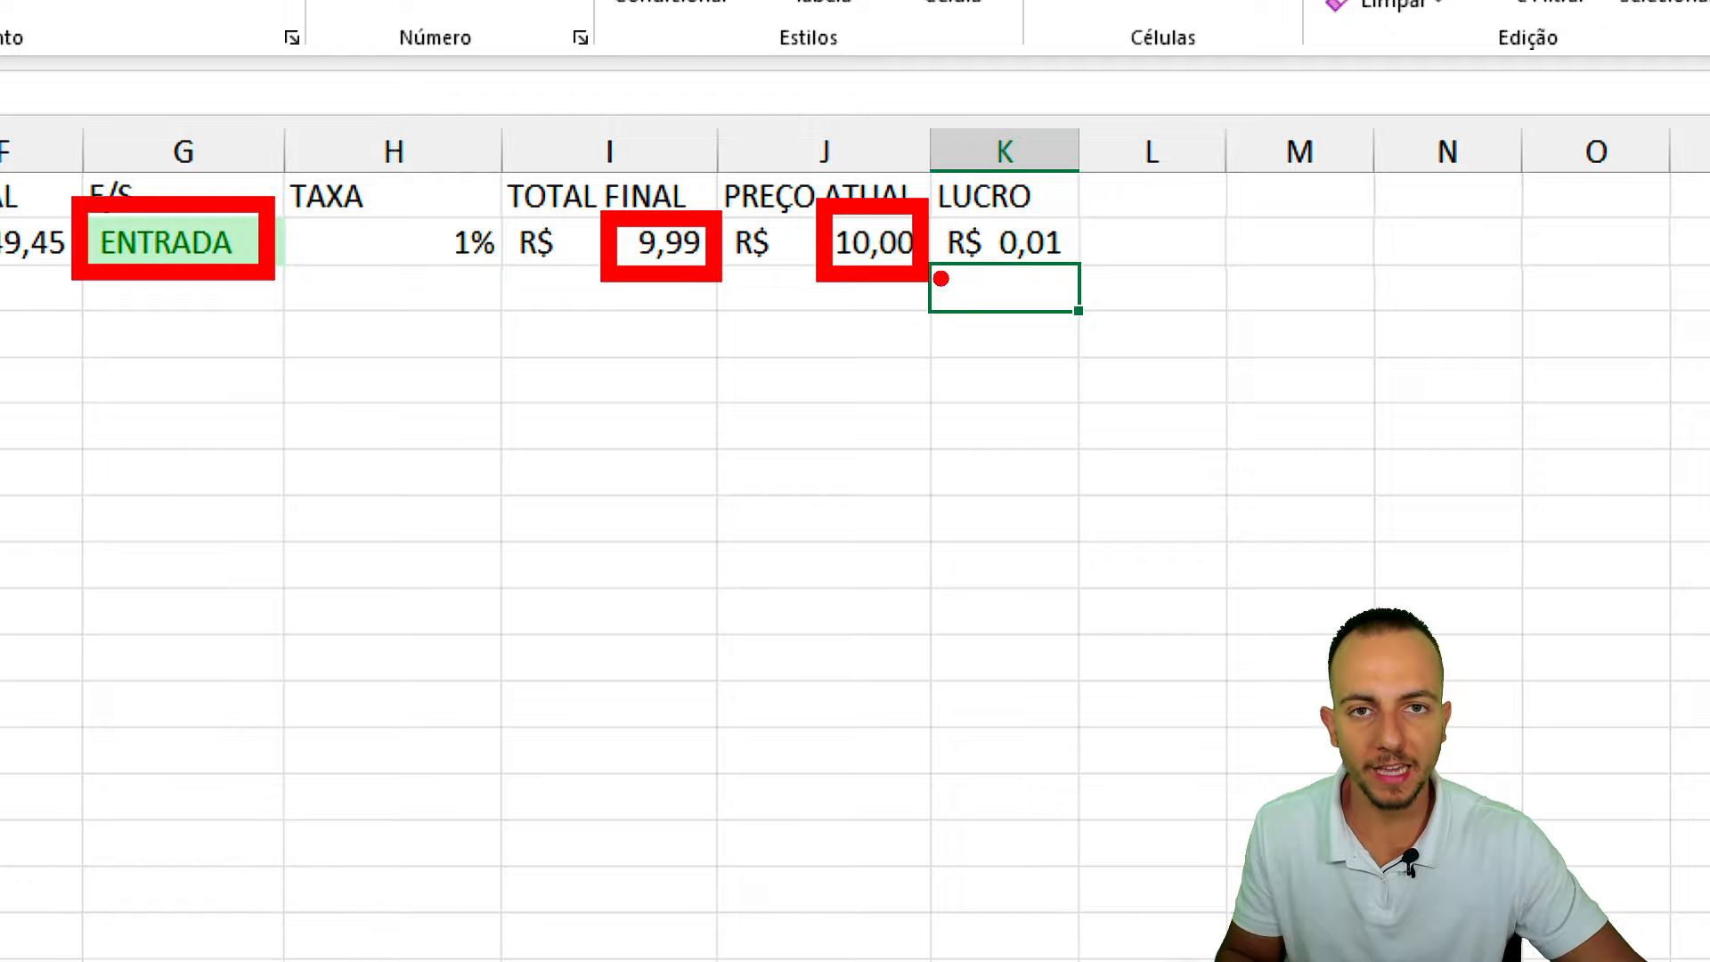
mouse_move(1045, 291)
mouse_down()
mouse_move(1120, 447)
mouse_move(1327, 448)
mouse_up()
drag(1235, 395, 1232, 570)
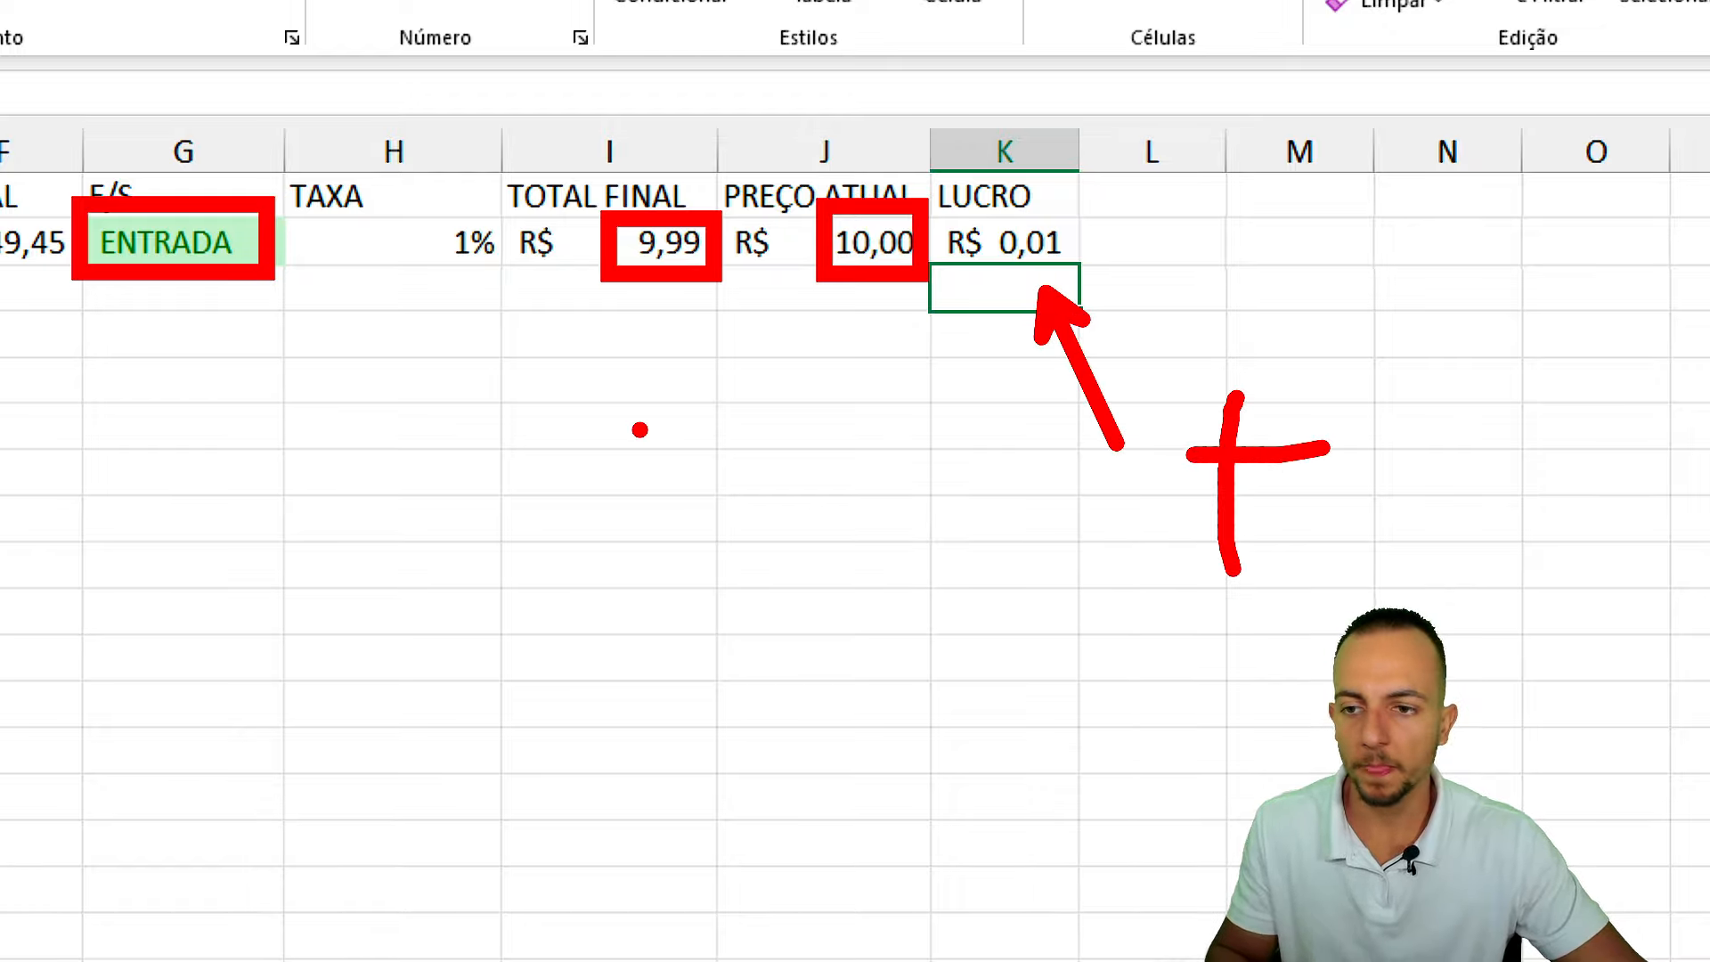
key(Escape)
Switch the E/S value in cell G2 to SAÍDA.
click(229, 250)
click(301, 248)
click(235, 310)
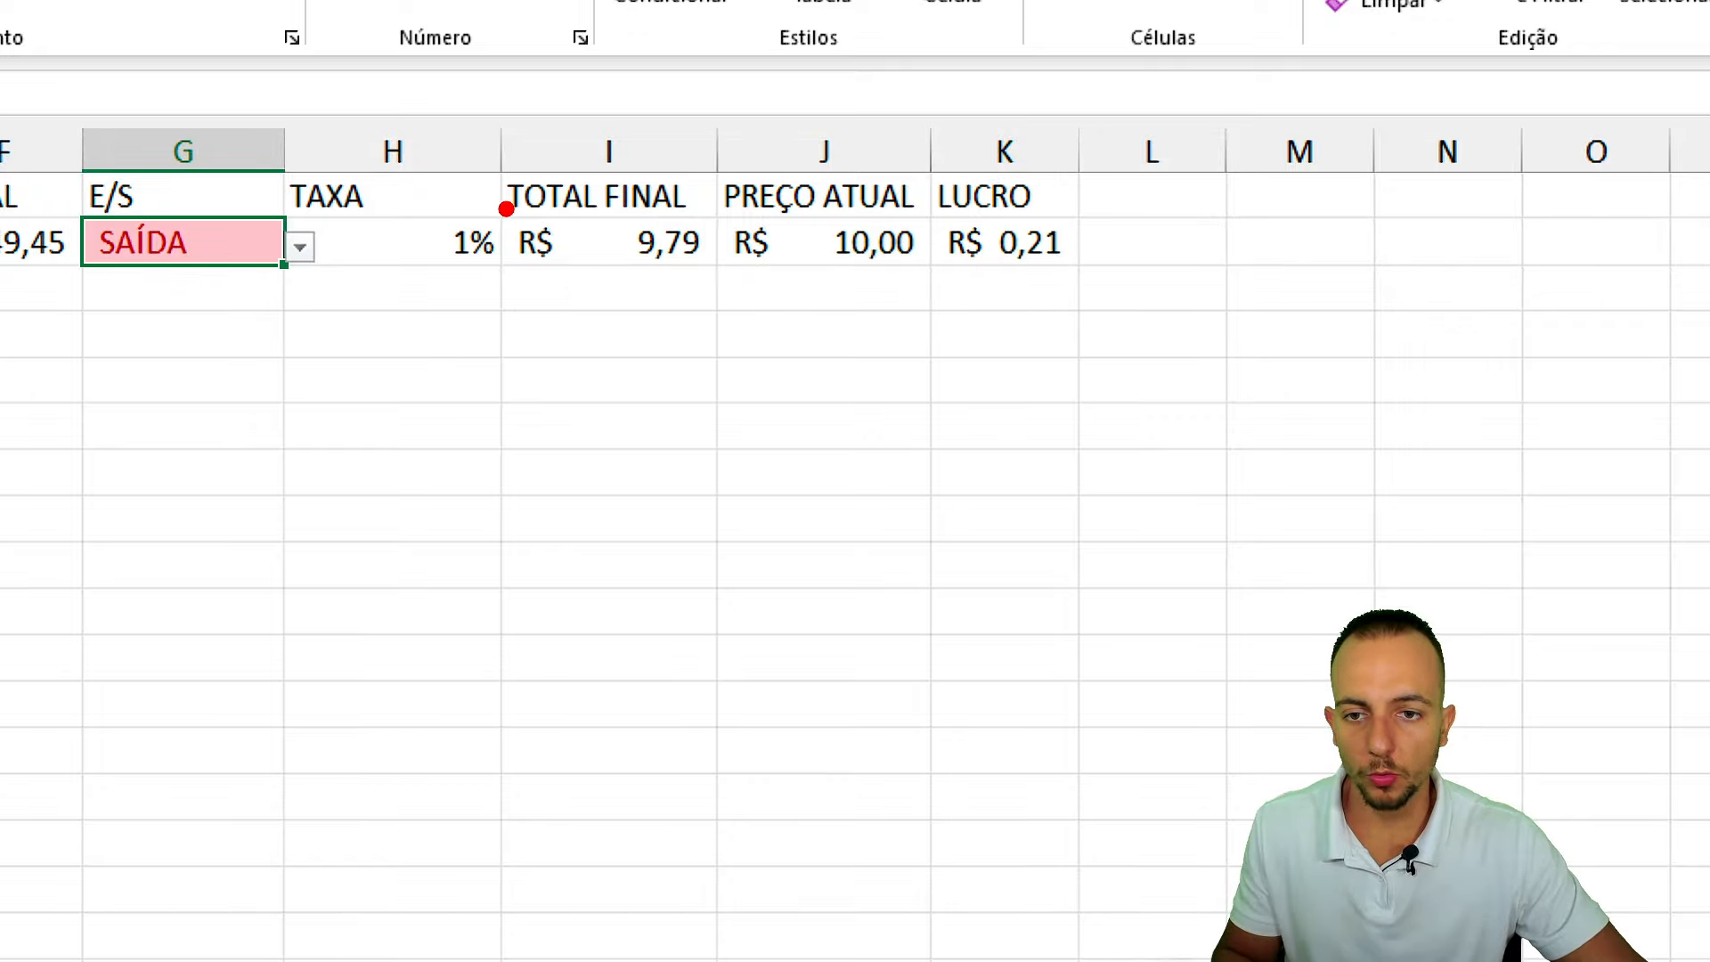
drag(504, 209, 722, 275)
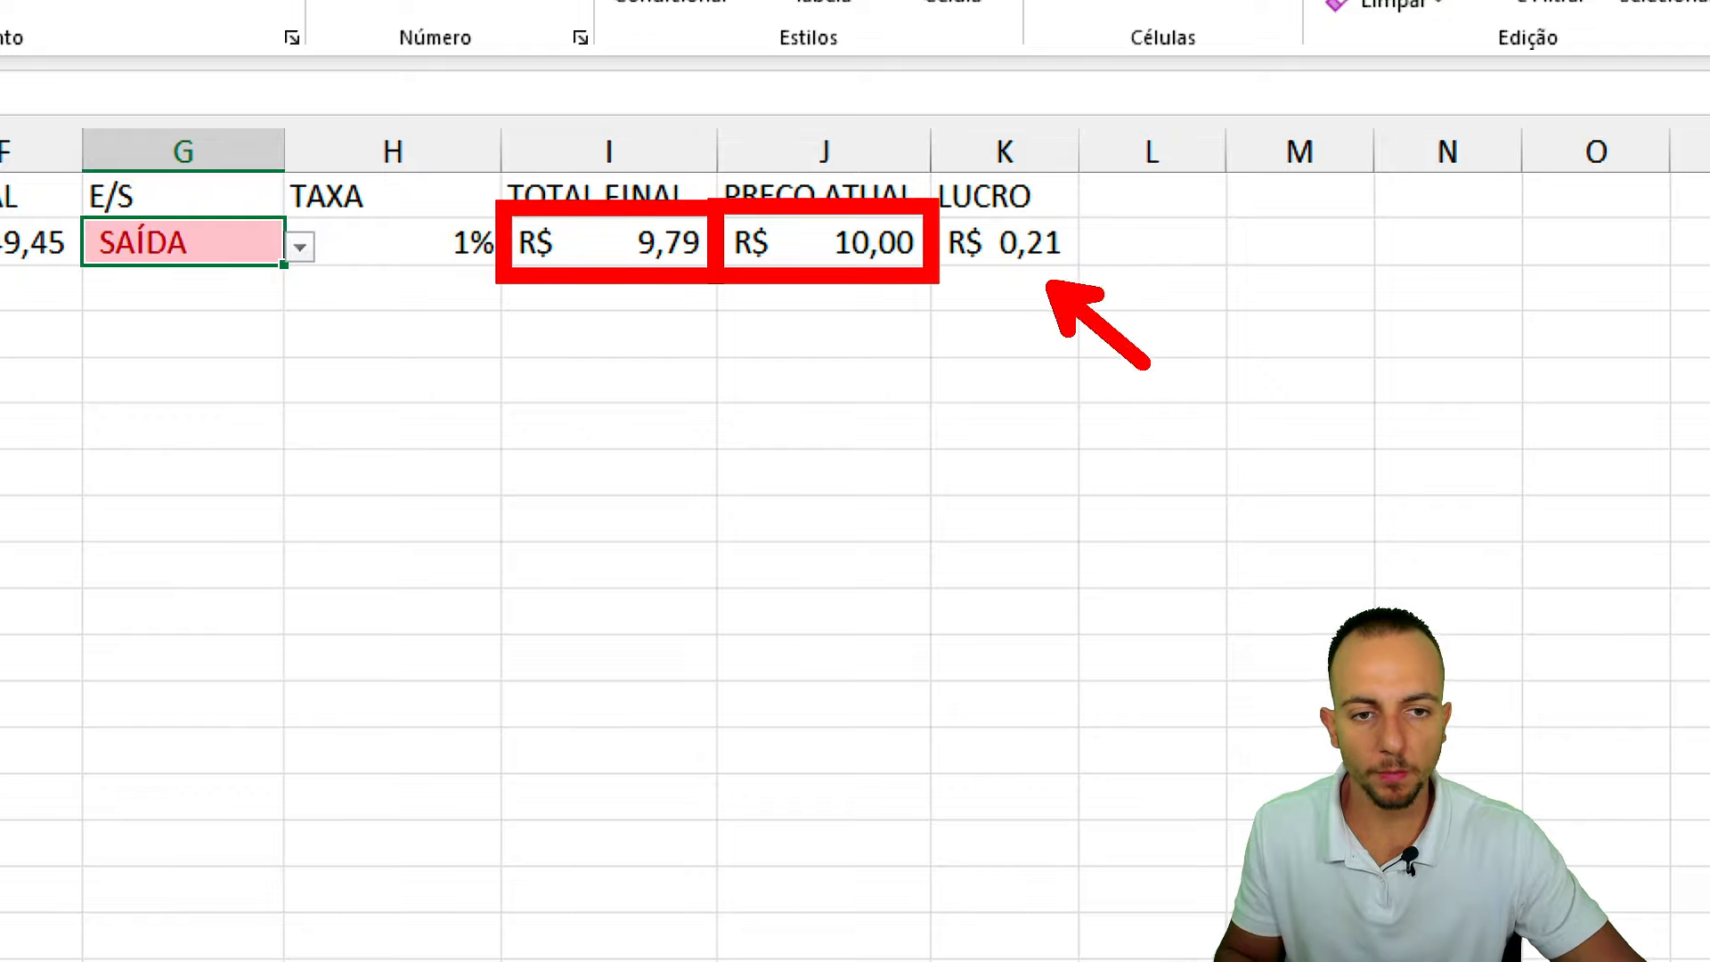
drag(1147, 363, 1180, 409)
drag(949, 303, 1198, 239)
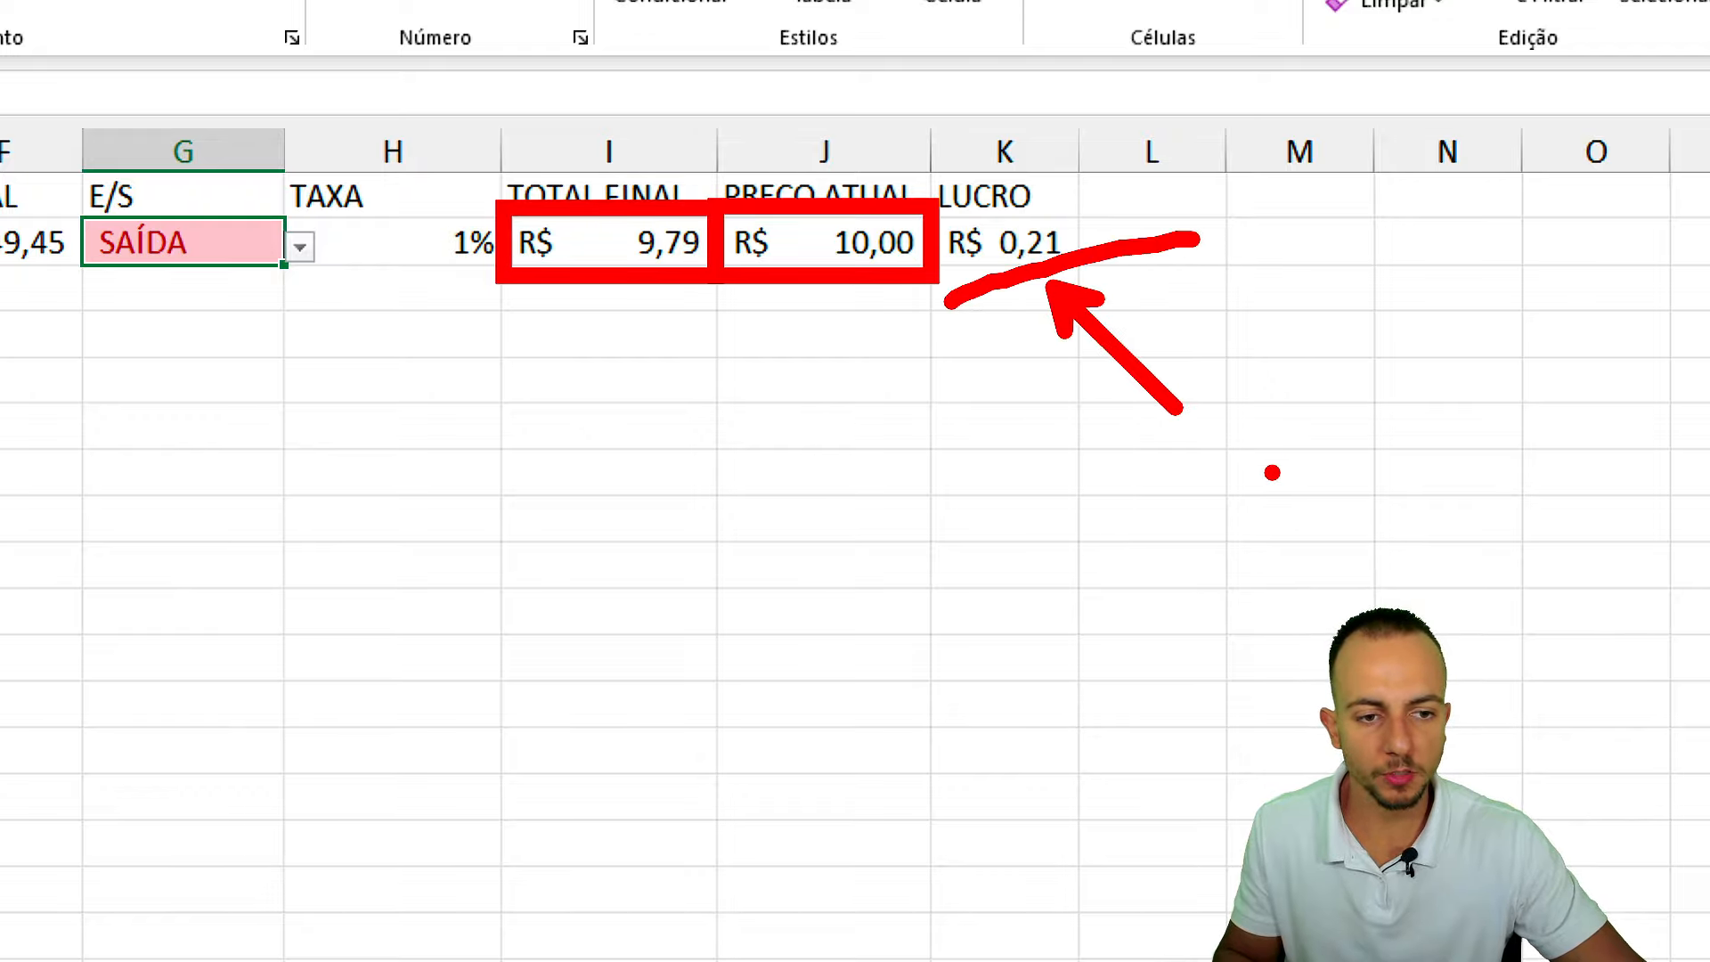
drag(1297, 473, 1251, 472)
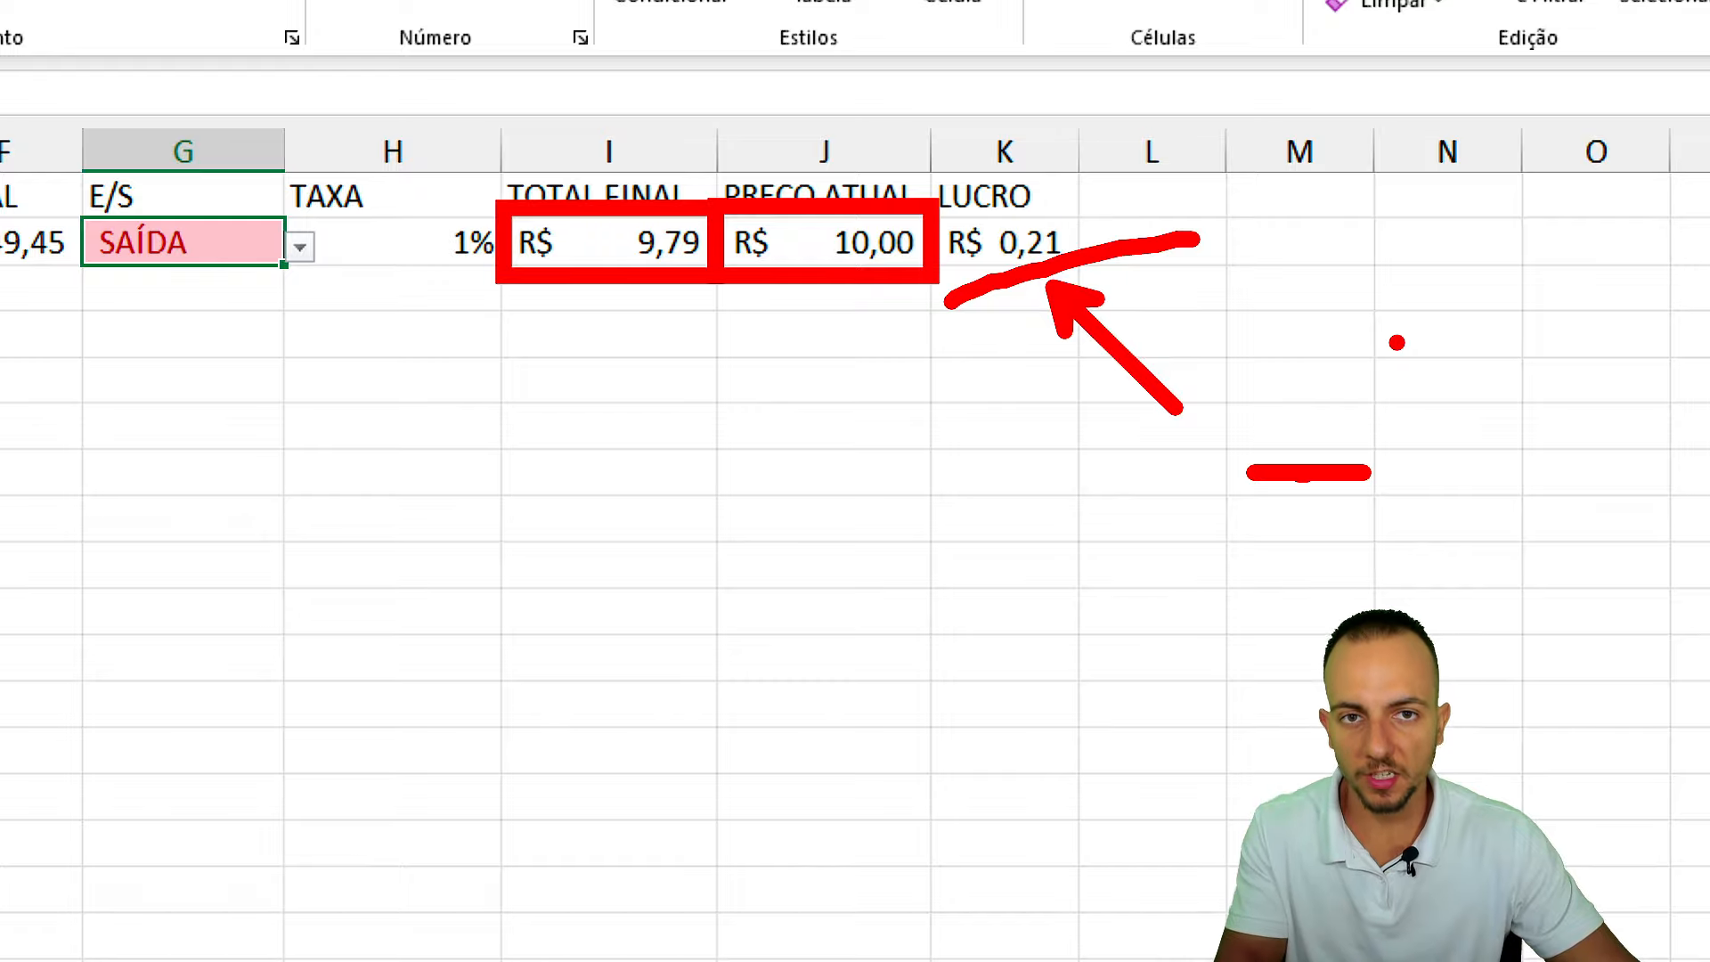
mouse_move(141, 191)
mouse_down()
mouse_move(107, 307)
mouse_move(129, 189)
mouse_up()
mouse_move(1046, 225)
mouse_down()
mouse_move(922, 262)
mouse_move(1042, 205)
mouse_up()
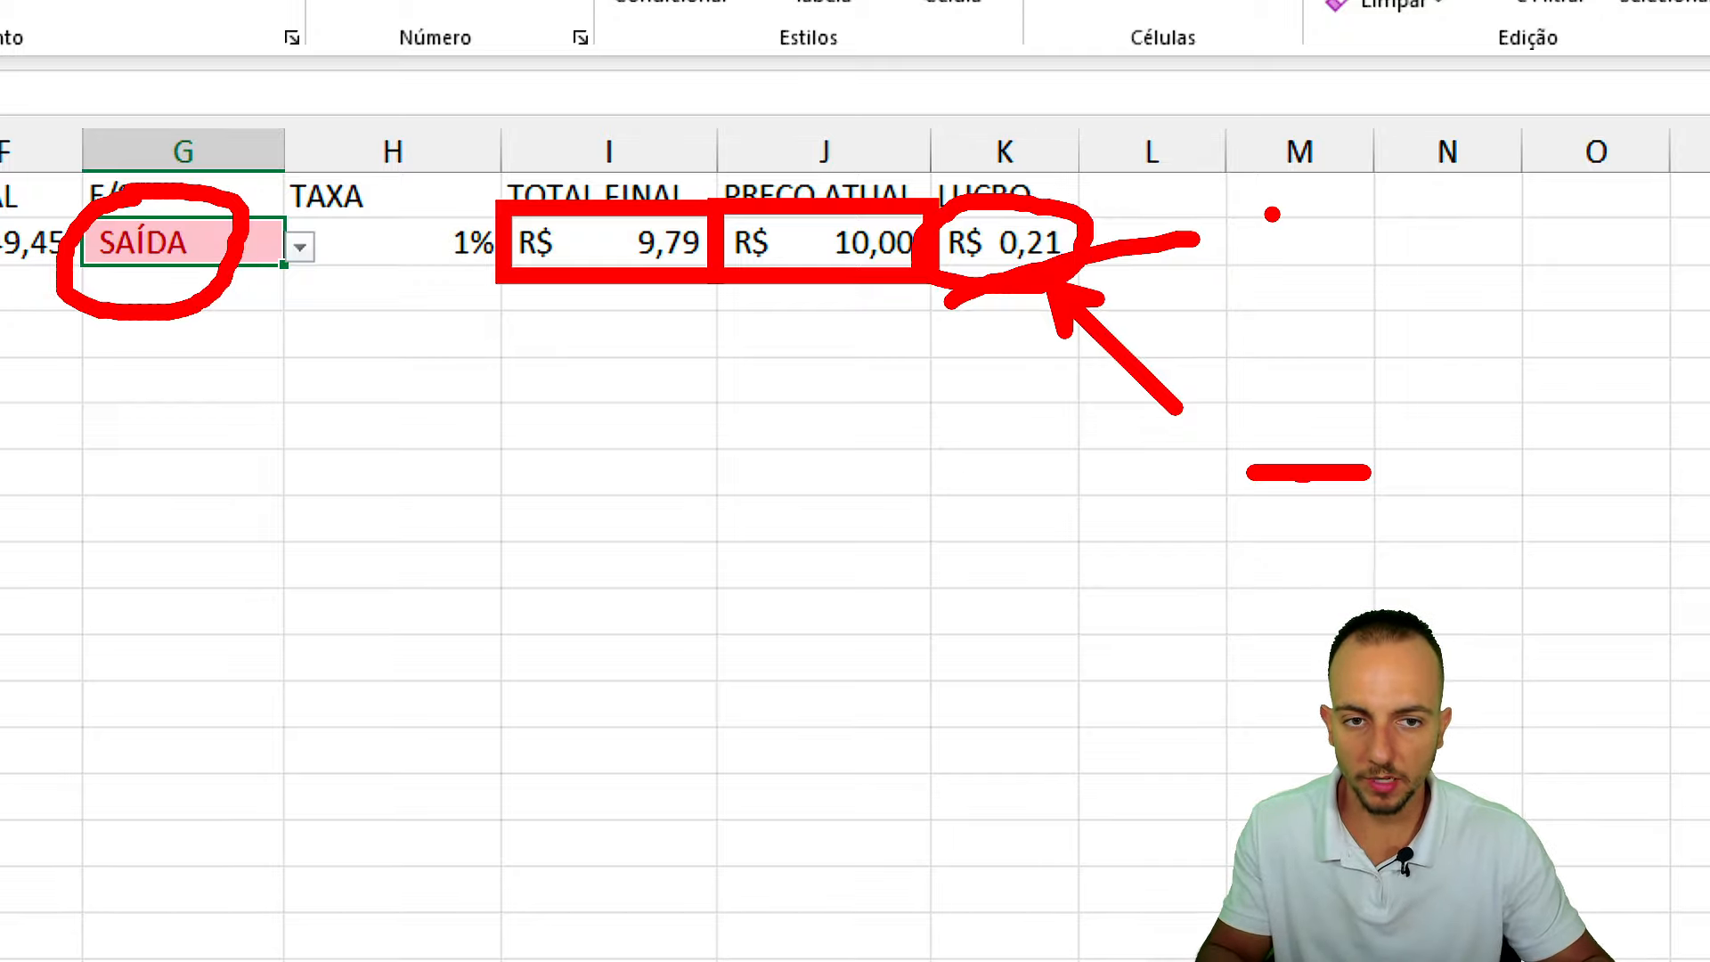
key(Escape)
Clear the LUCRO formula in K2 and switch the E/S value in G2 to ENTRADA.
click(1064, 245)
key(Delete)
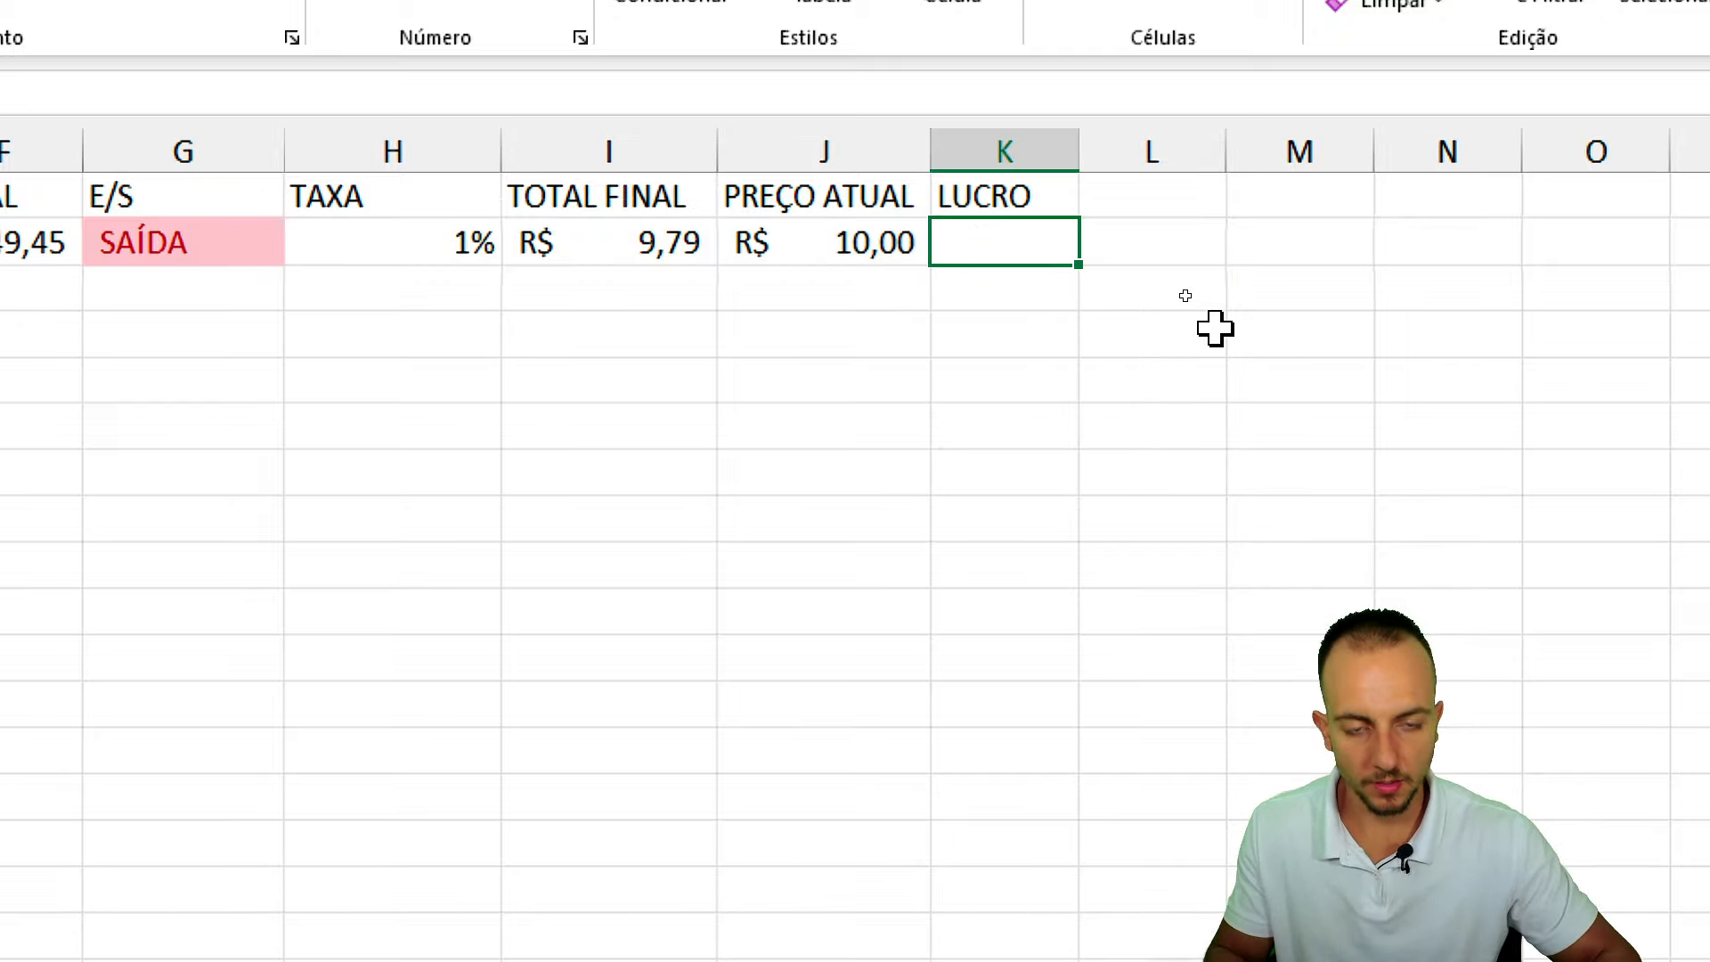
click(271, 236)
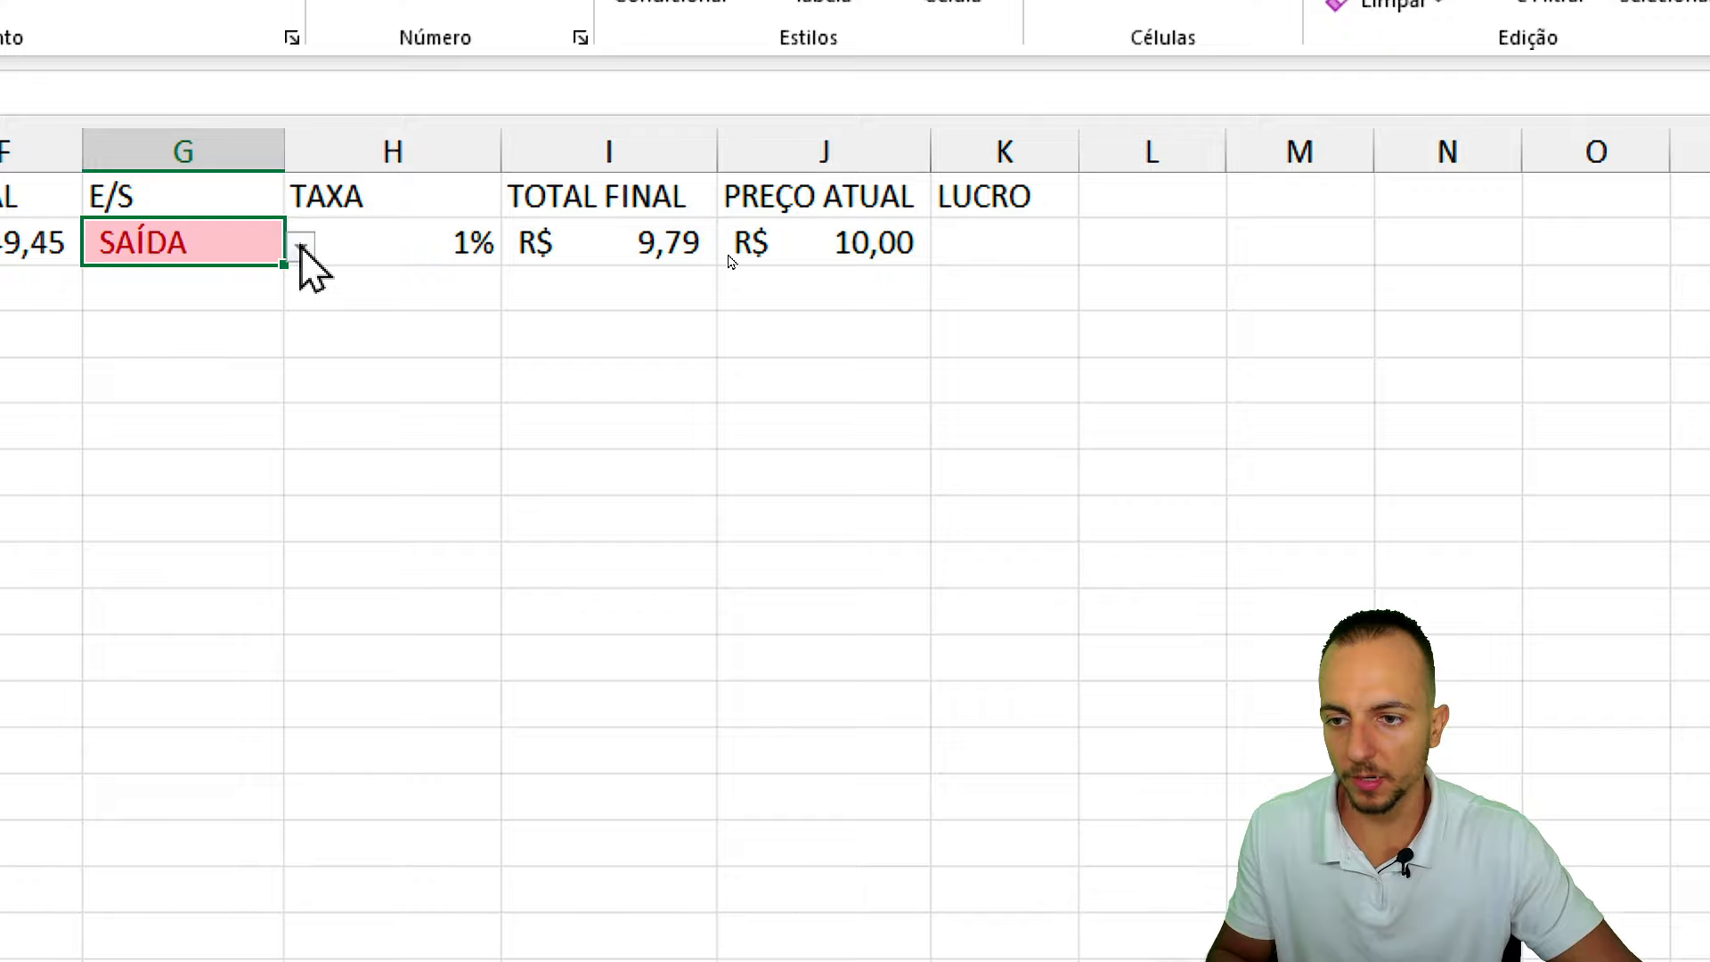
click(300, 246)
click(267, 284)
Start a SE formula in the LUCRO cell K2 with the logical test G2="ENTRADA".
click(974, 259)
text(=)
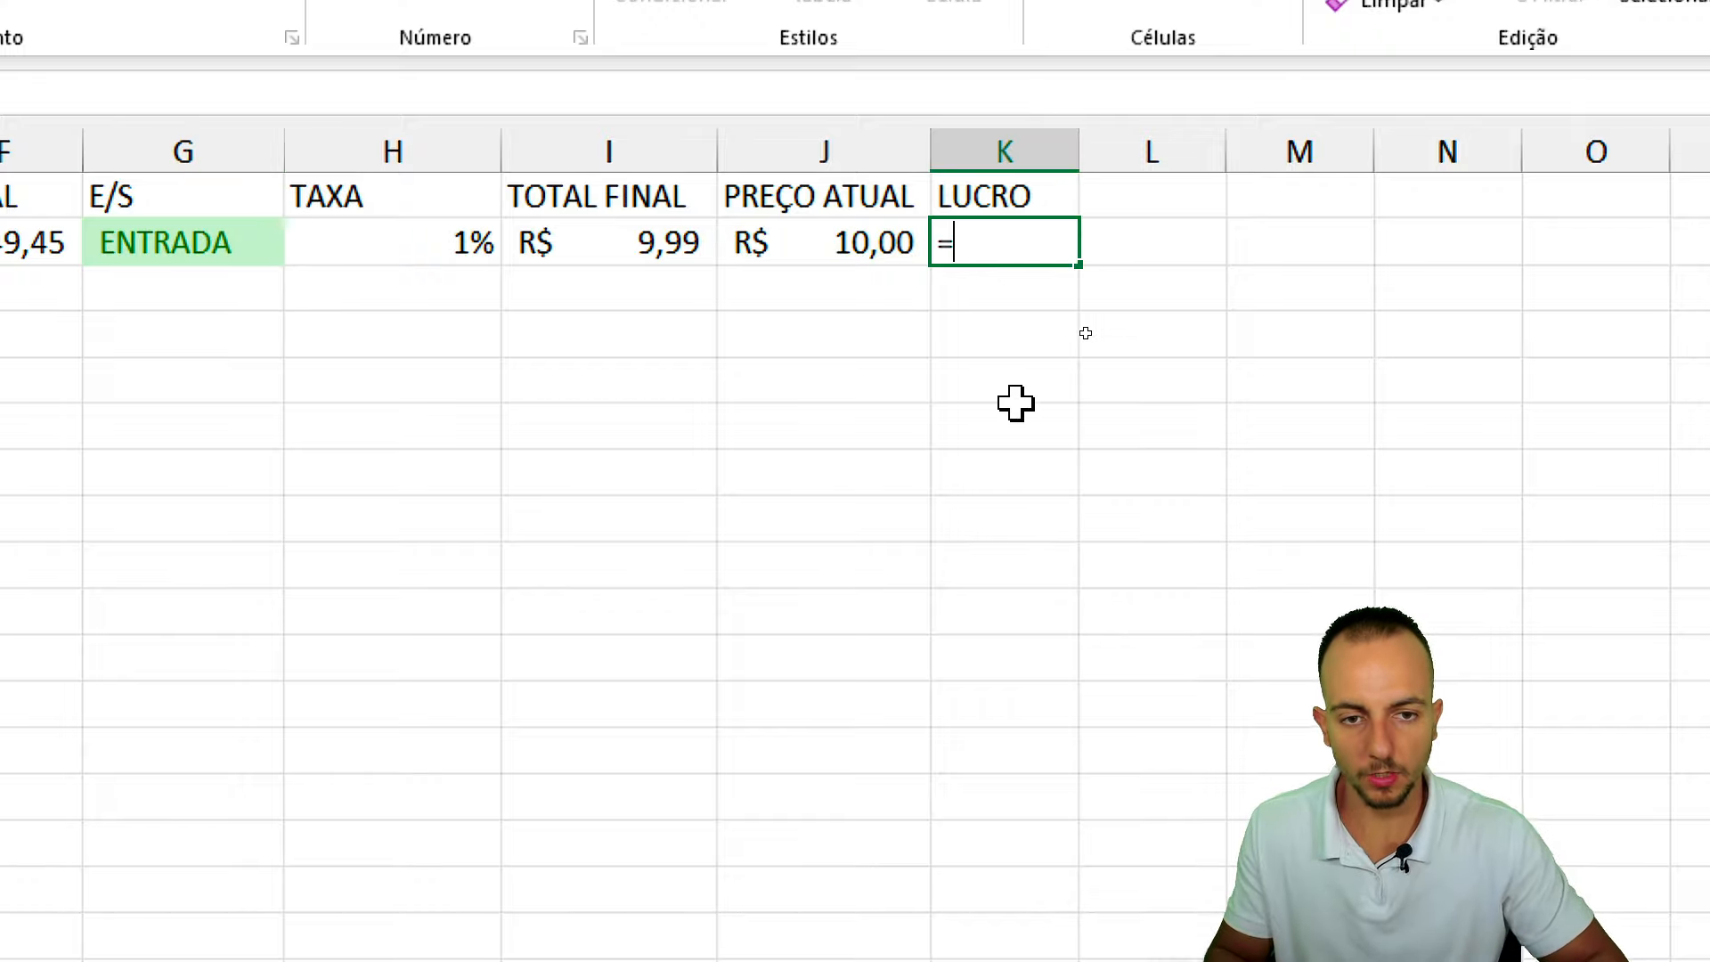
text(SE)
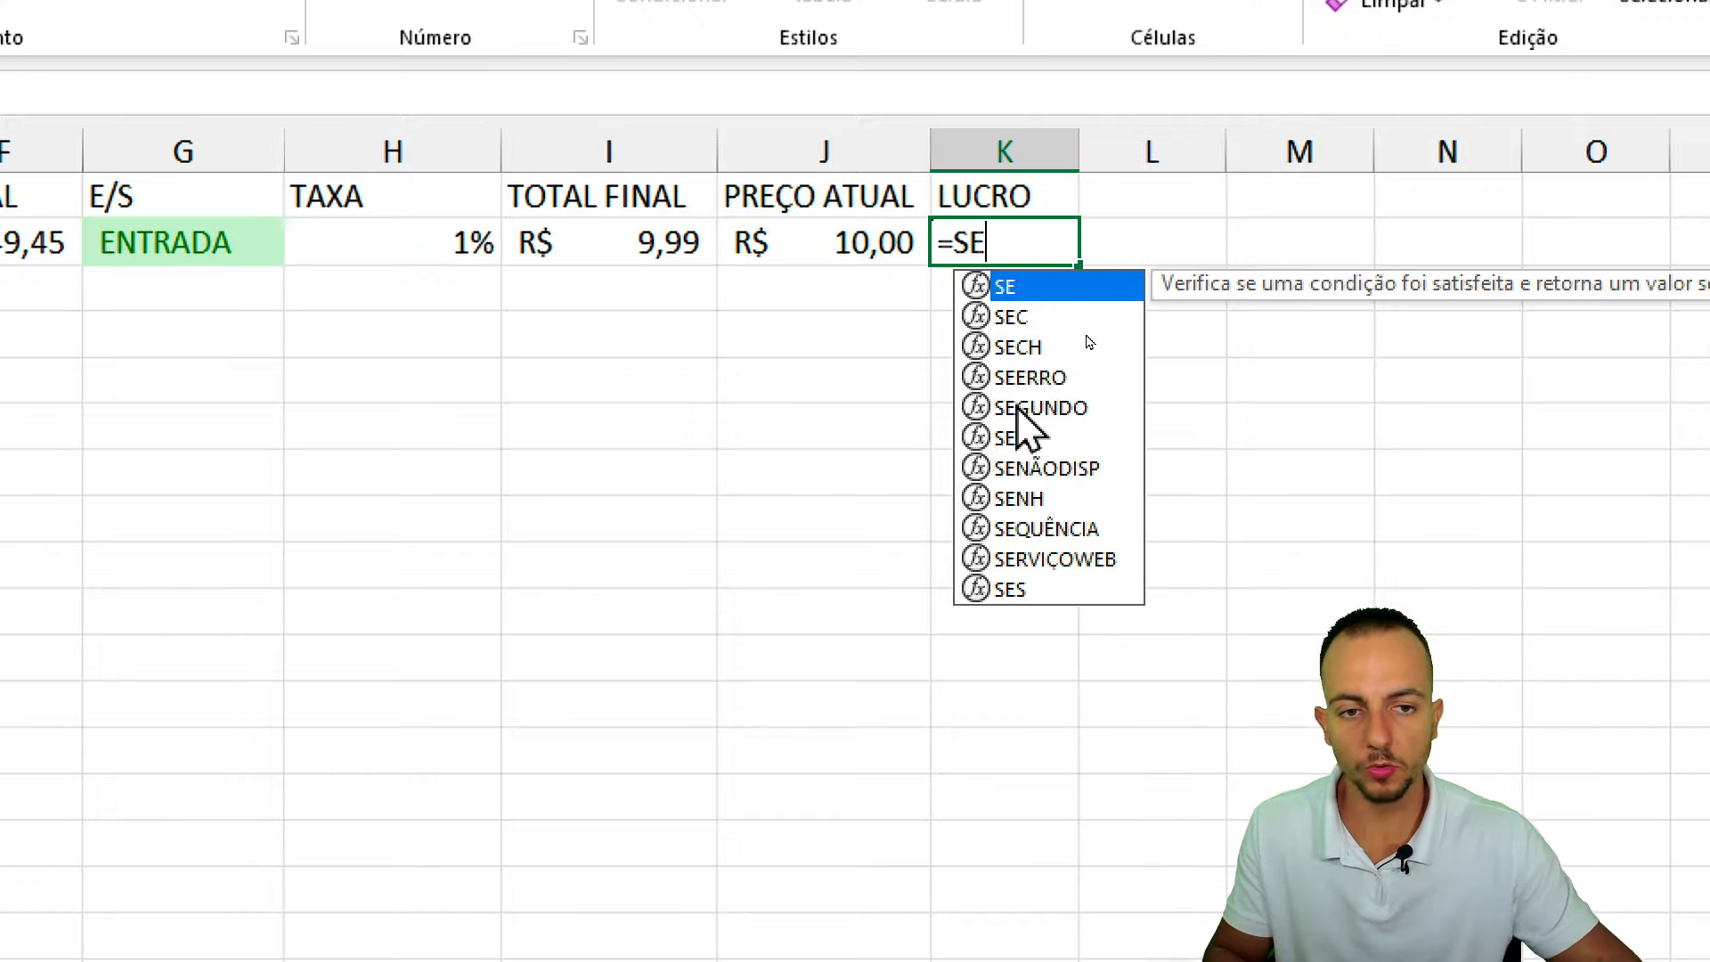
double_click(1091, 287)
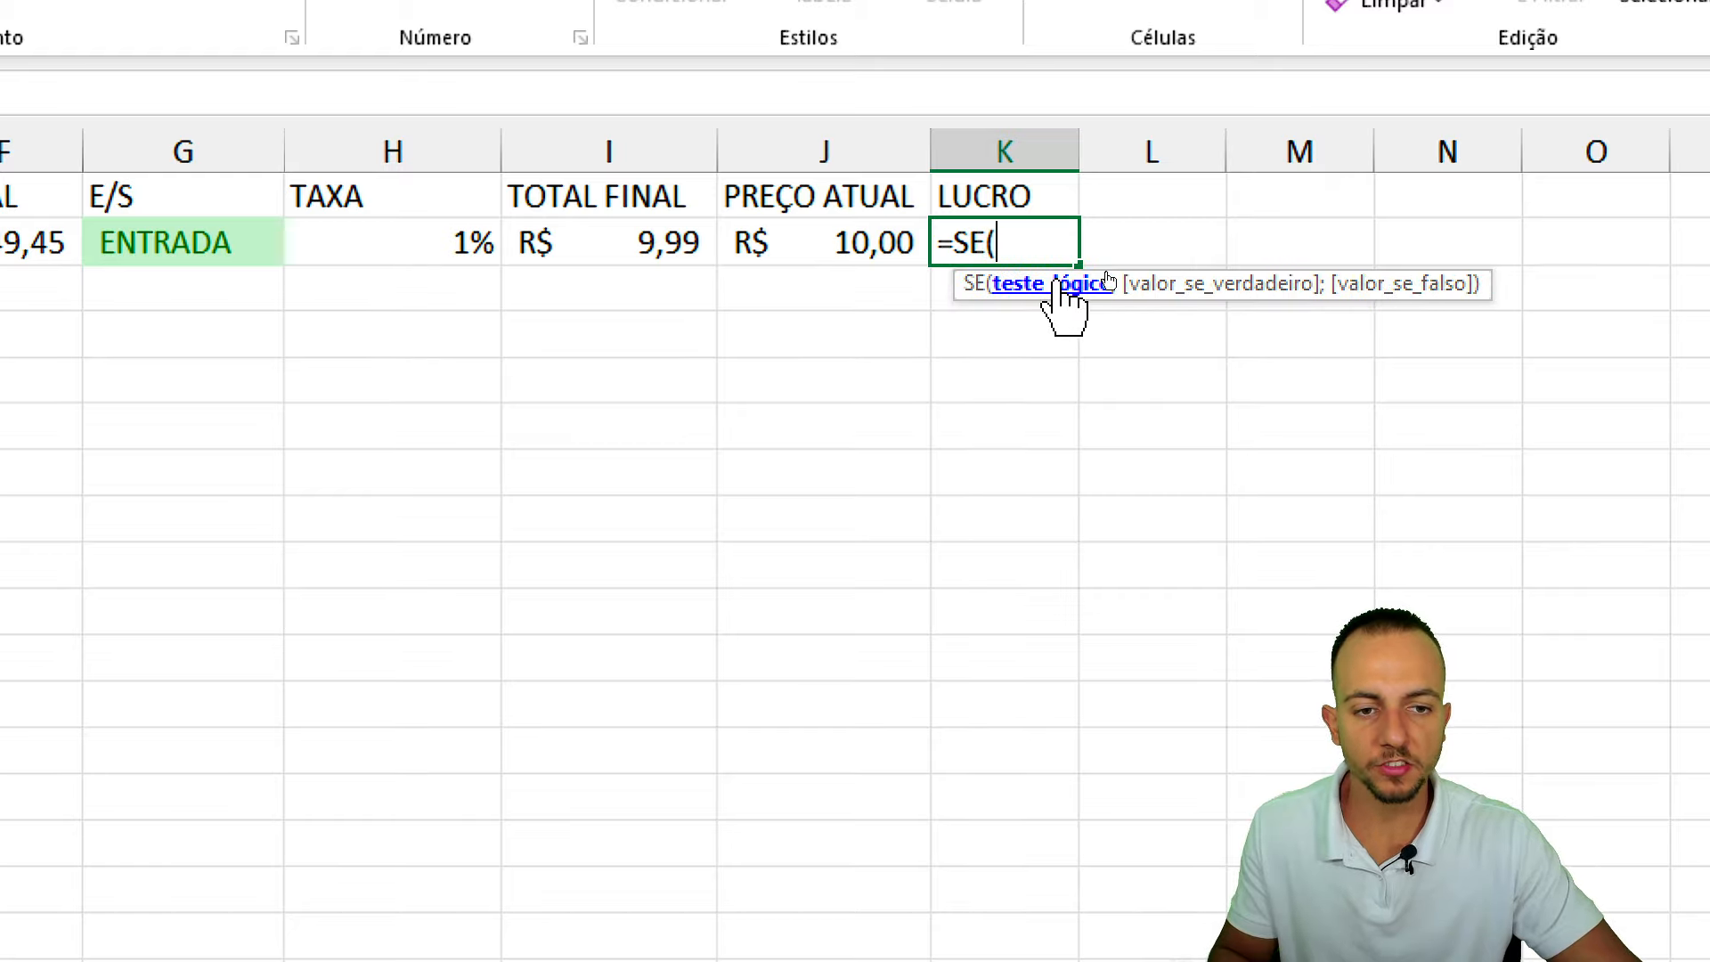
click(883, 243)
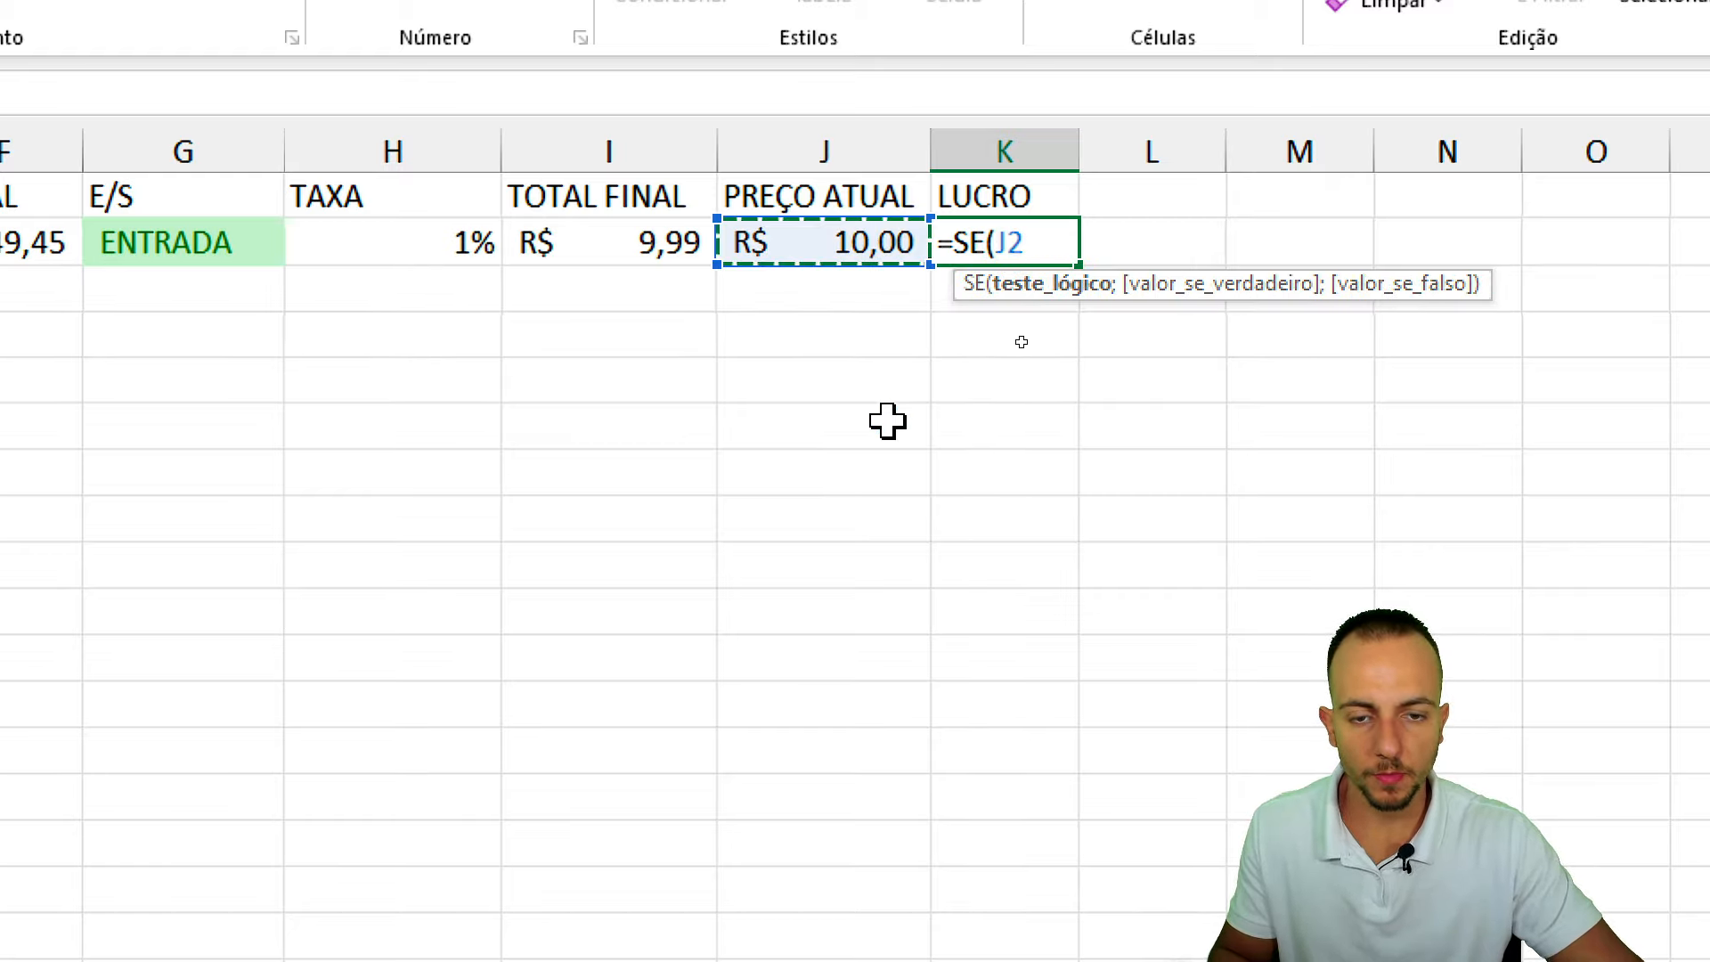
key(BackSpace)
key(BackSpace)
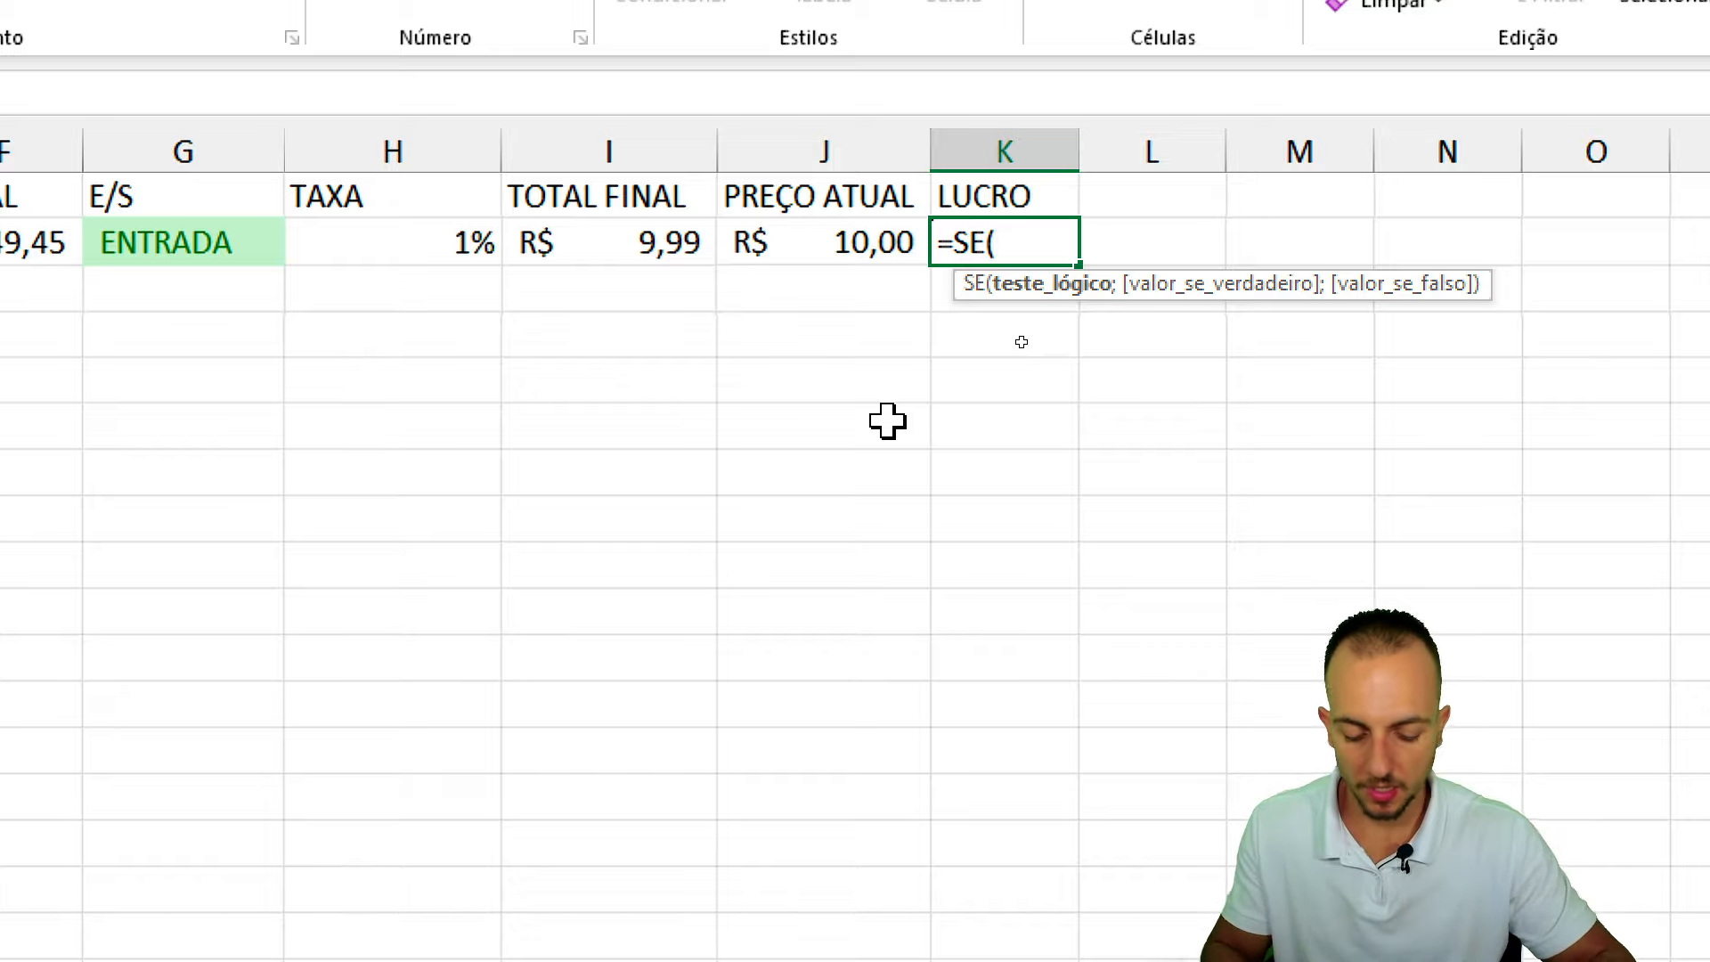
click(260, 245)
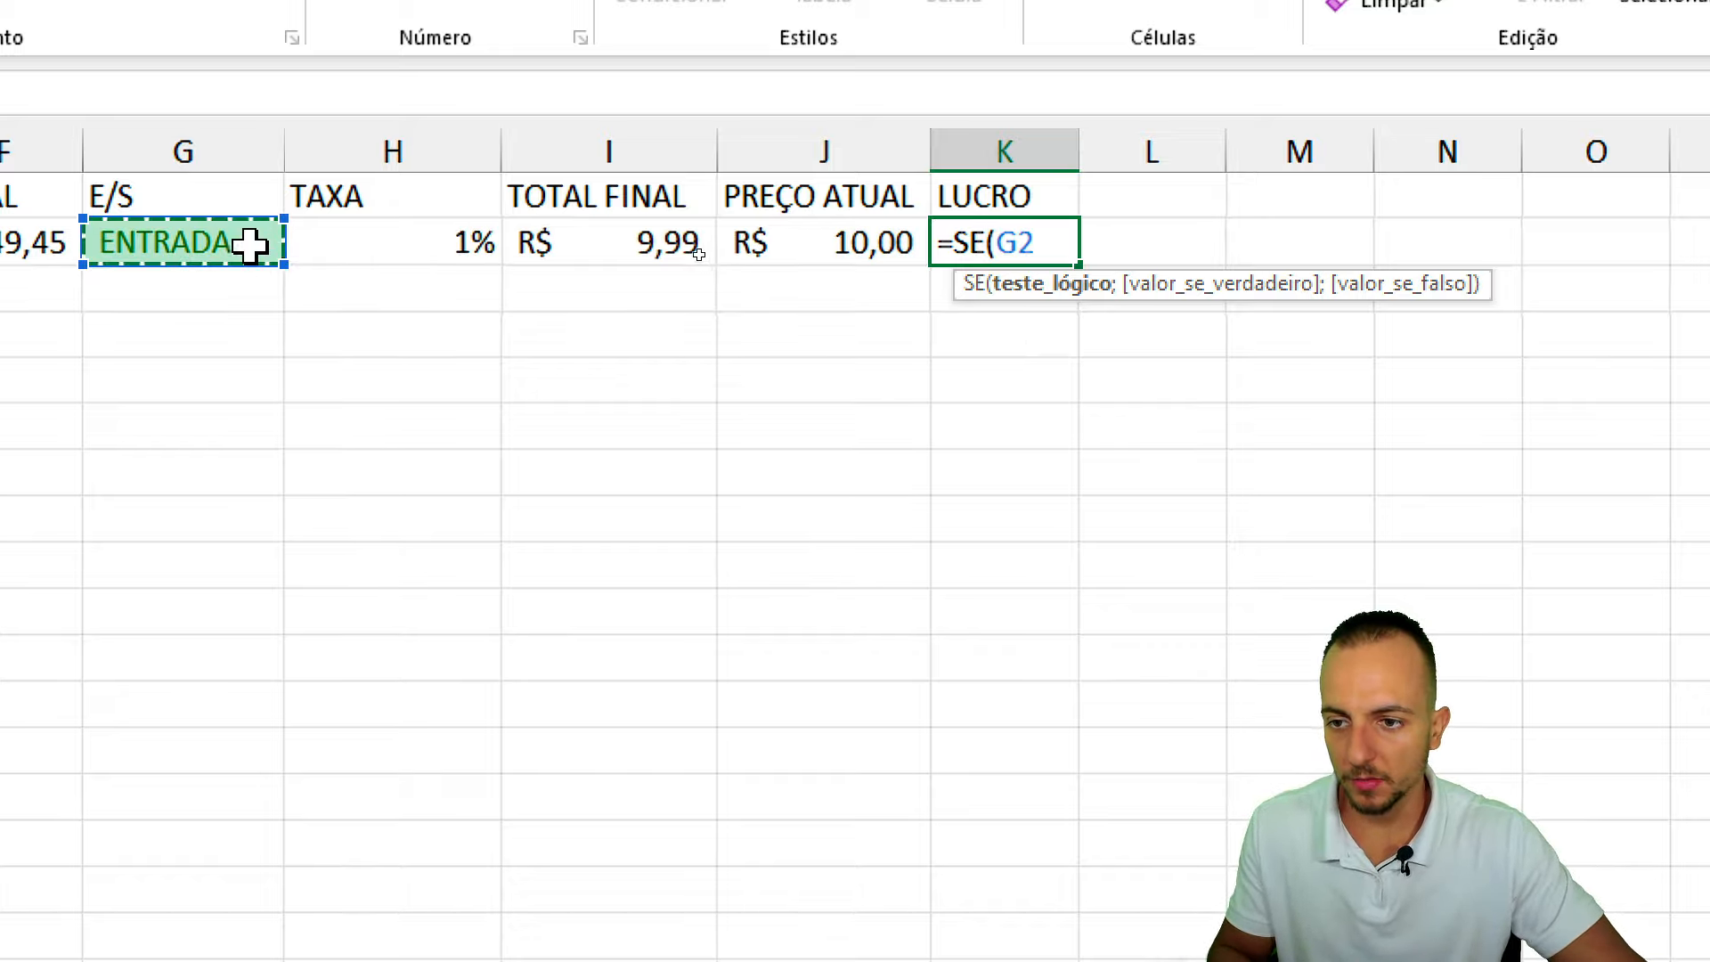
text(=")
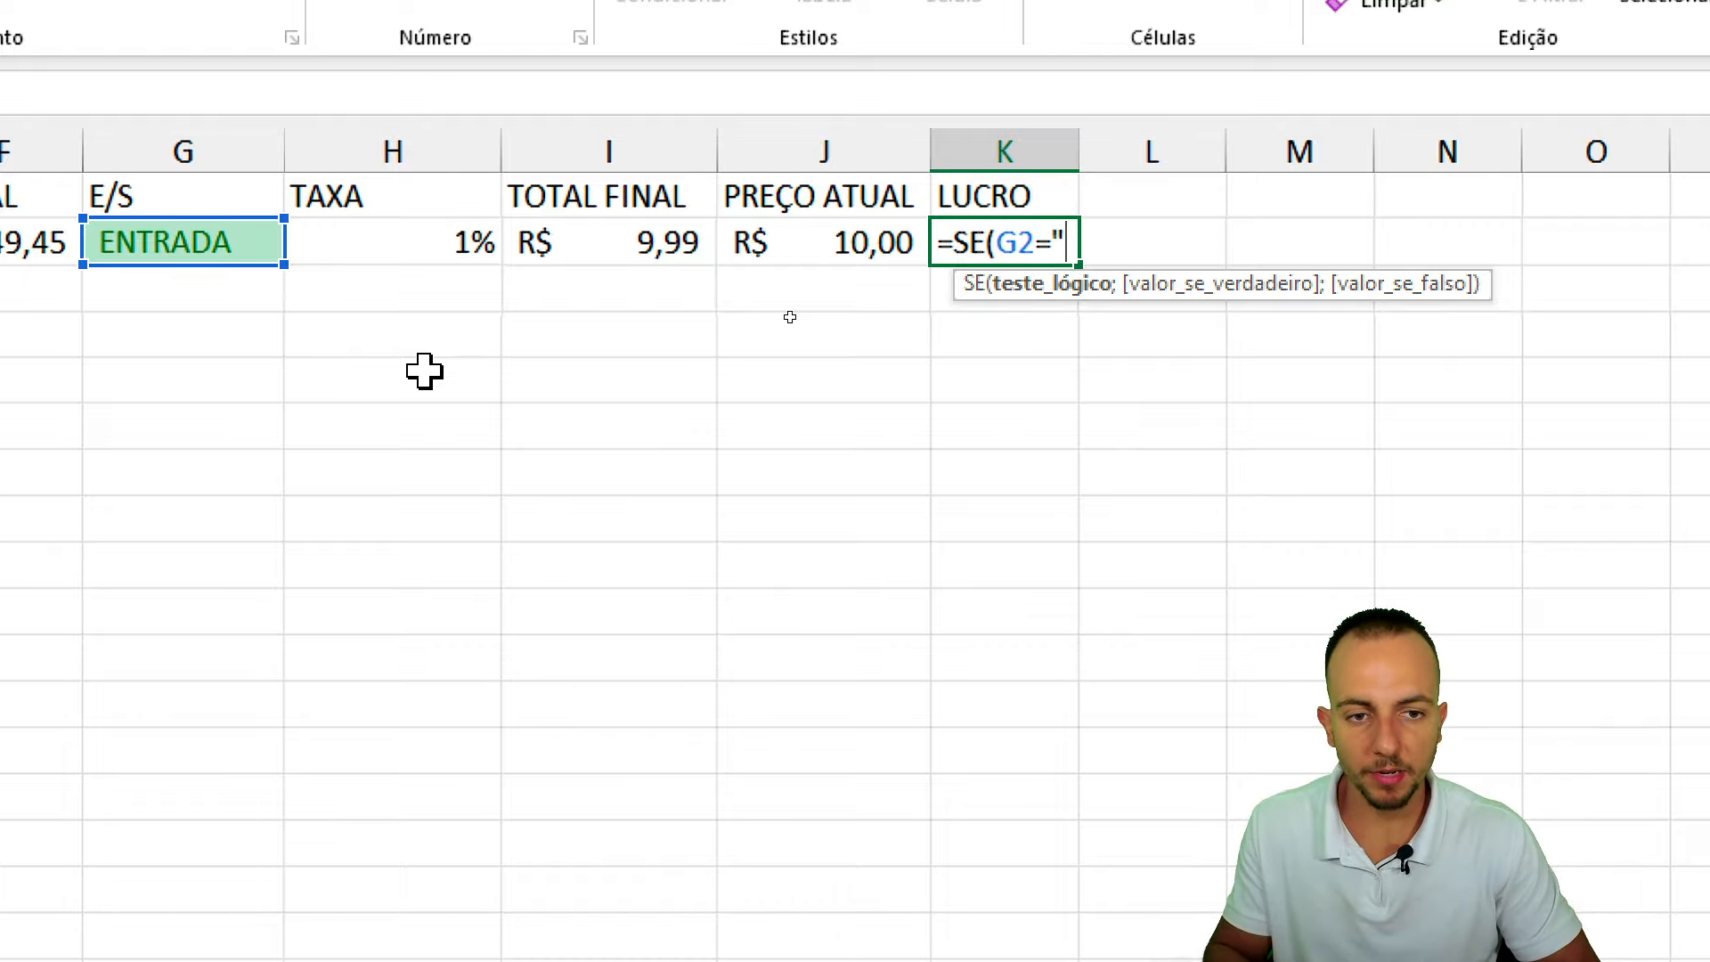
text(ENTRADA)
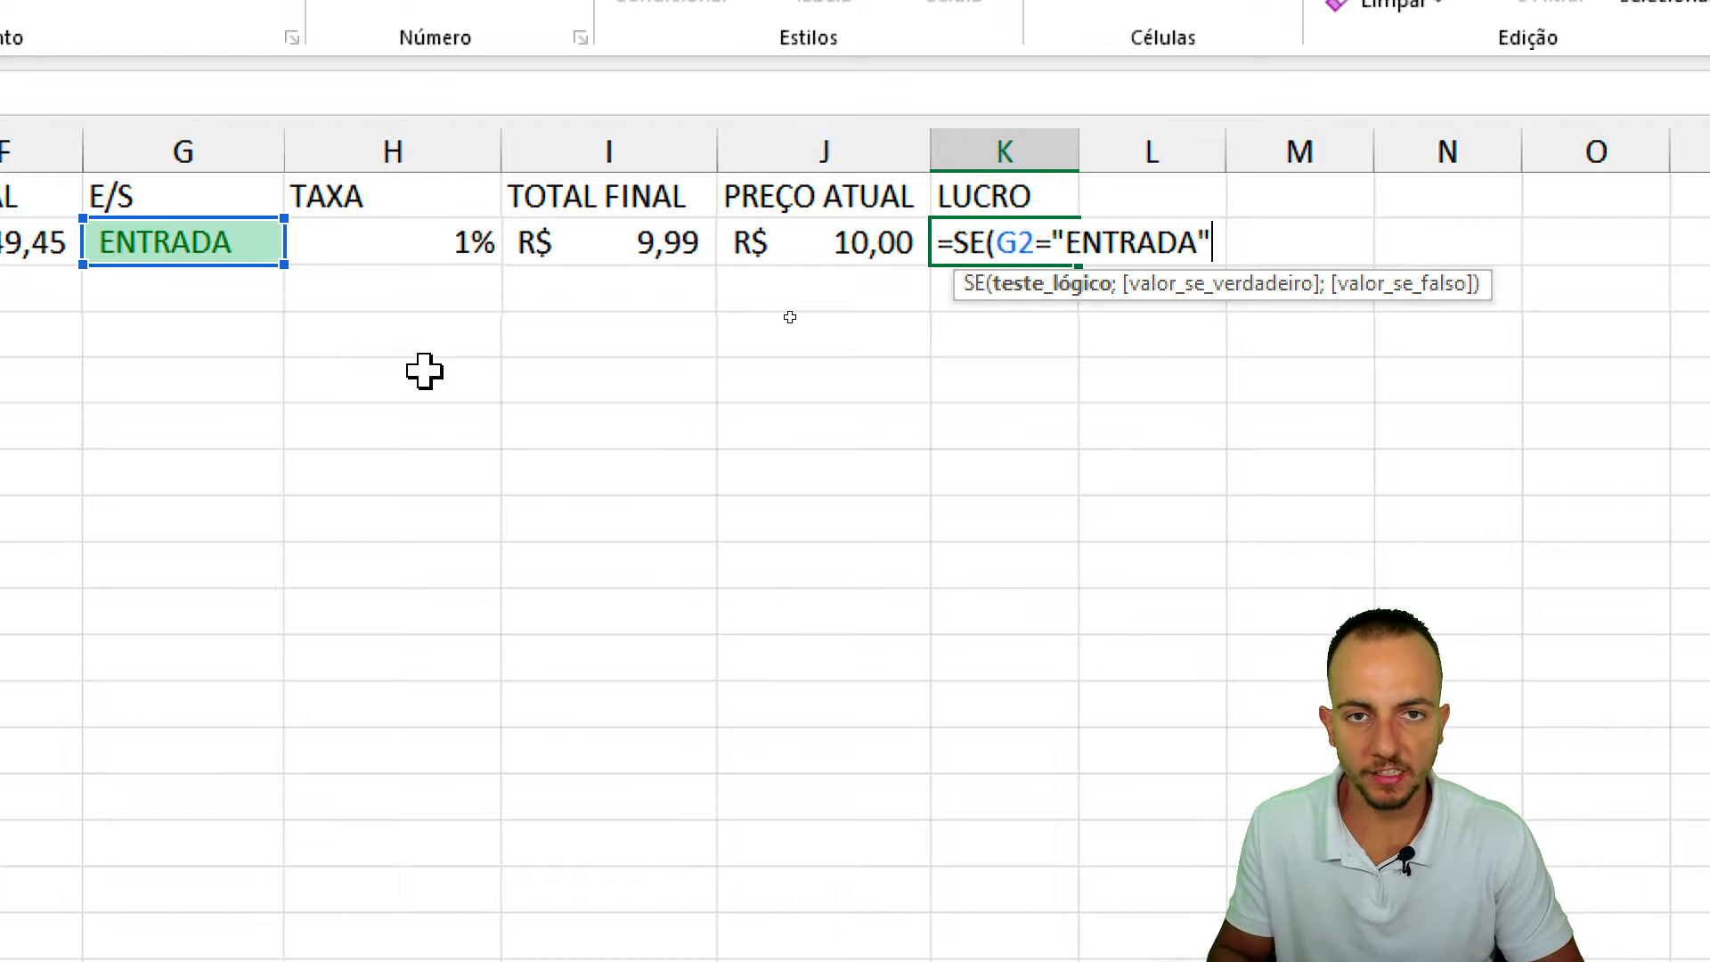
text(";)
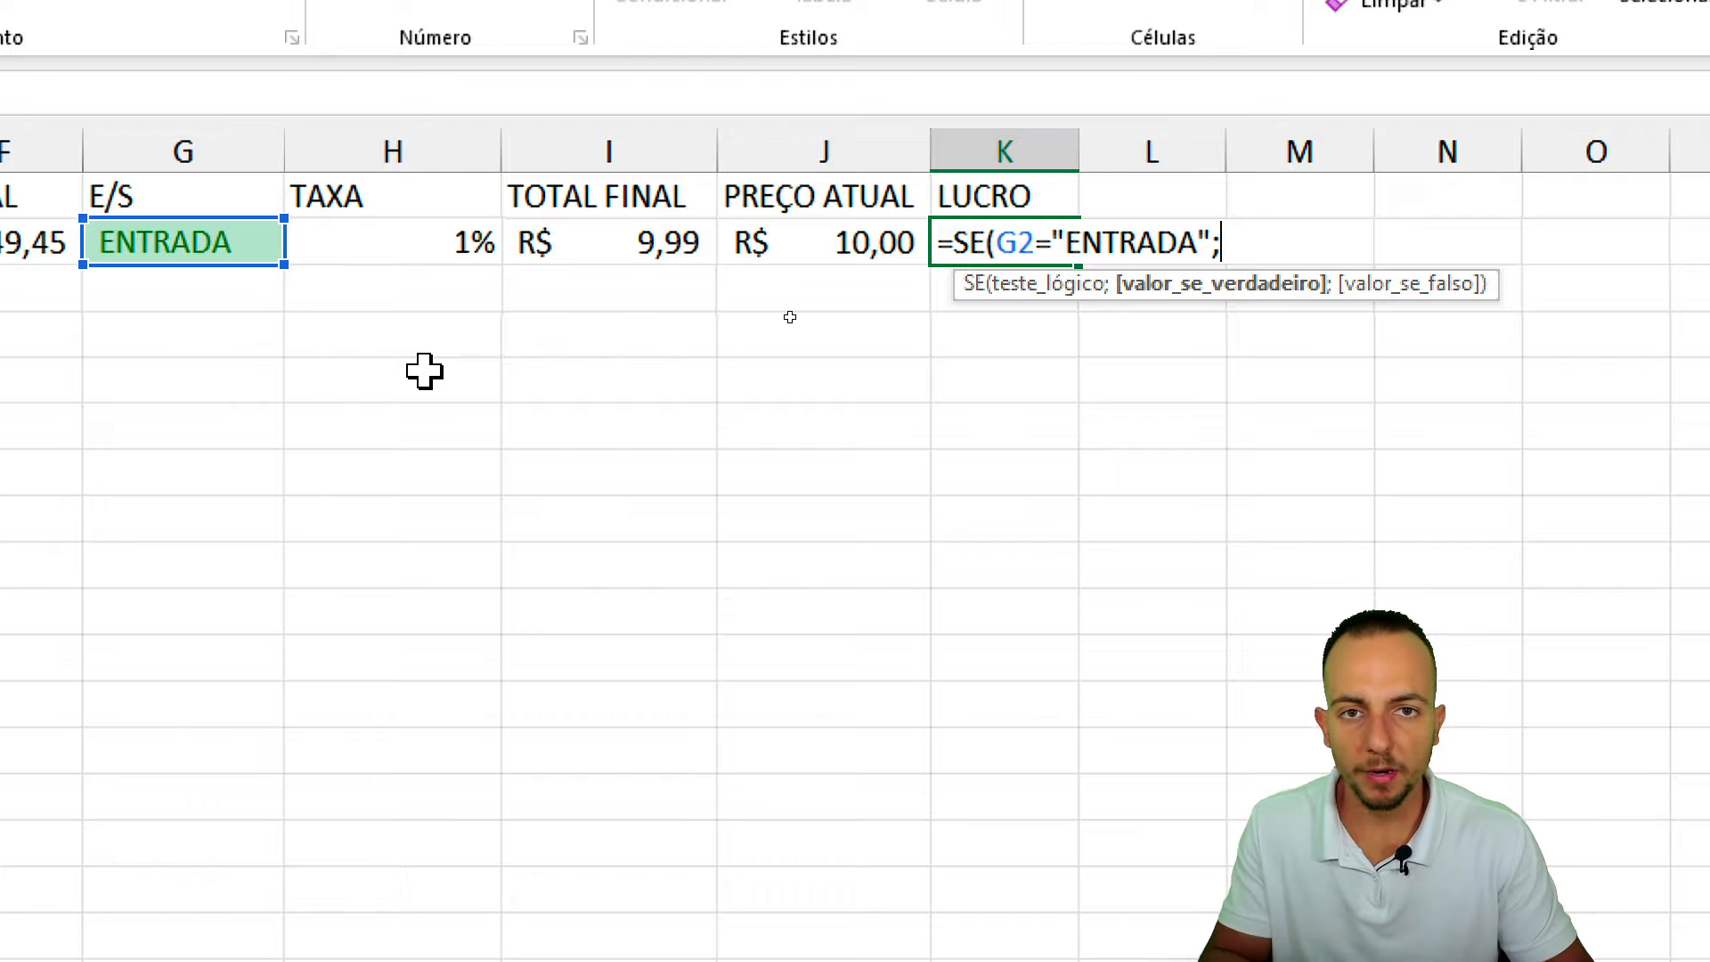
Complete the SE formula in K2 with J2-I2 as the true value and I2-J2 as the false value.
click(816, 239)
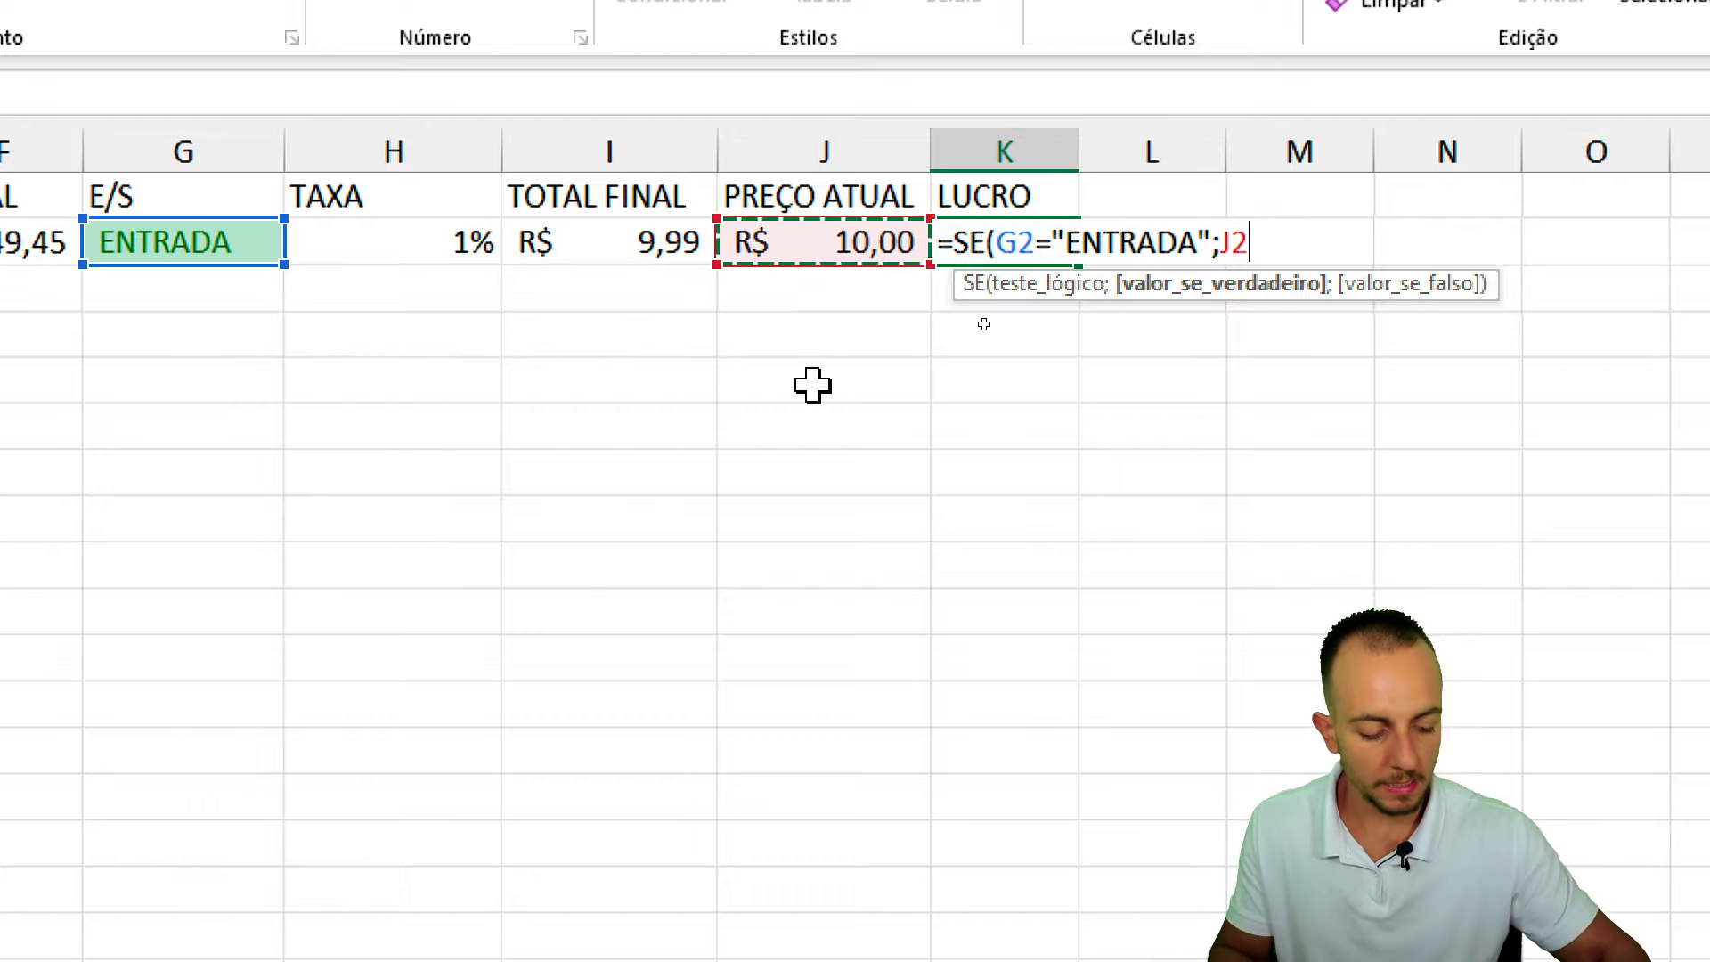
text(-)
click(657, 249)
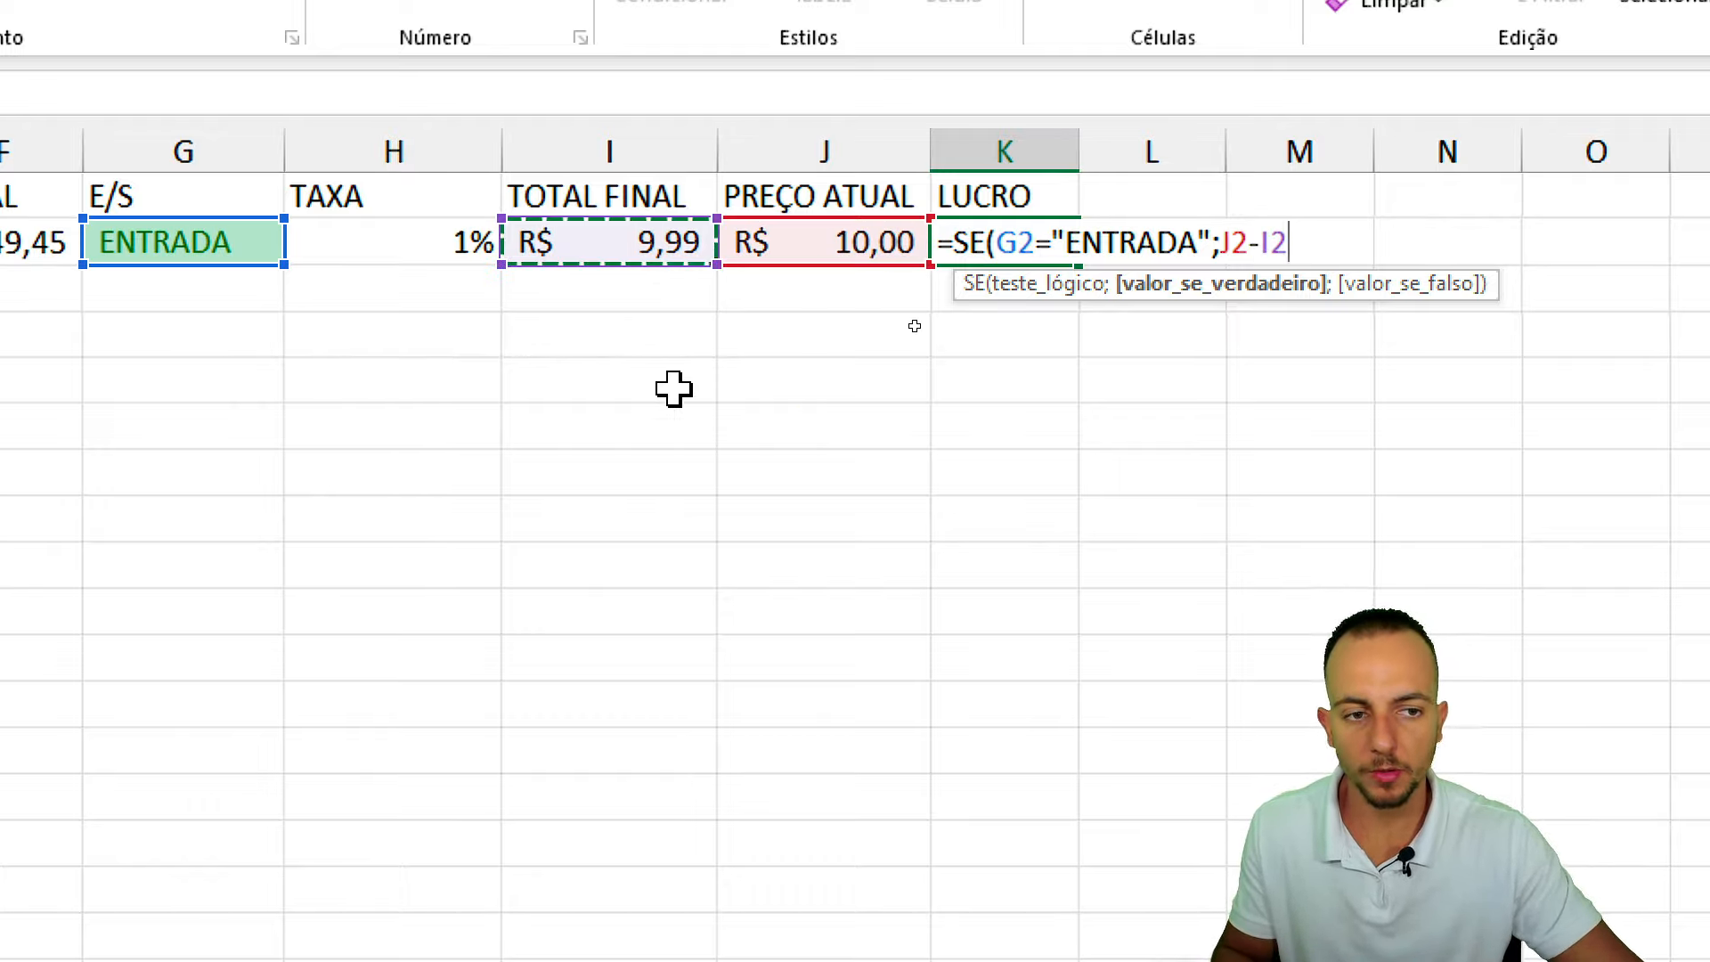
text(;)
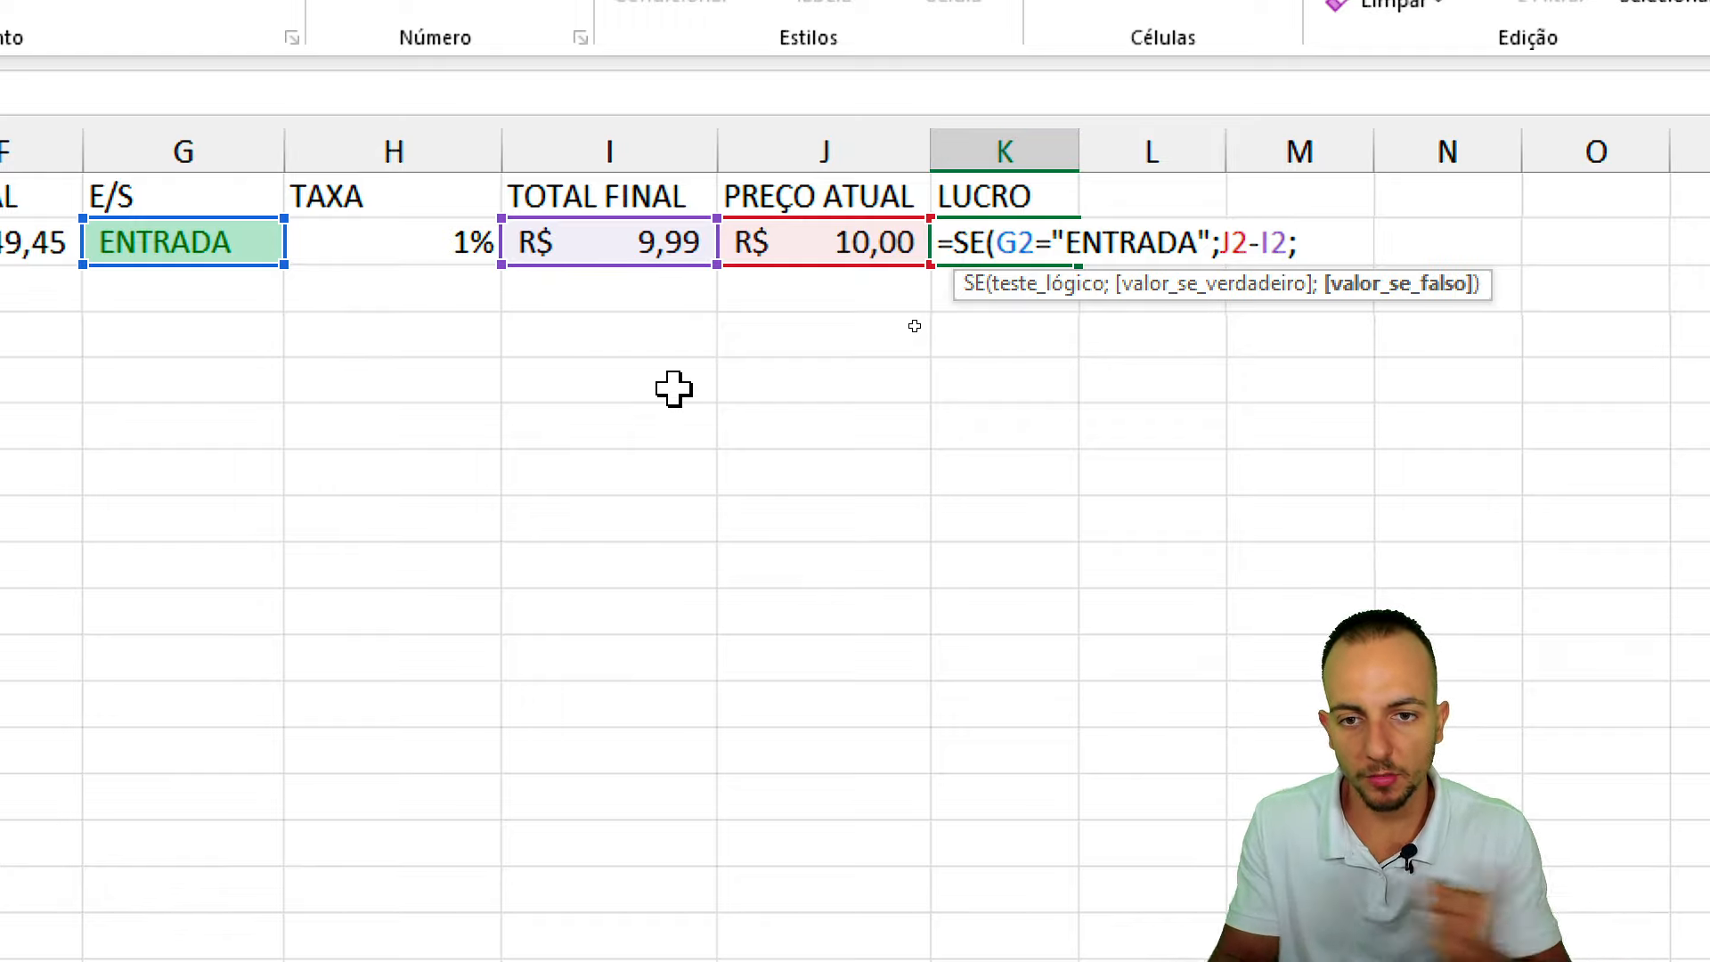
click(637, 237)
text(-)
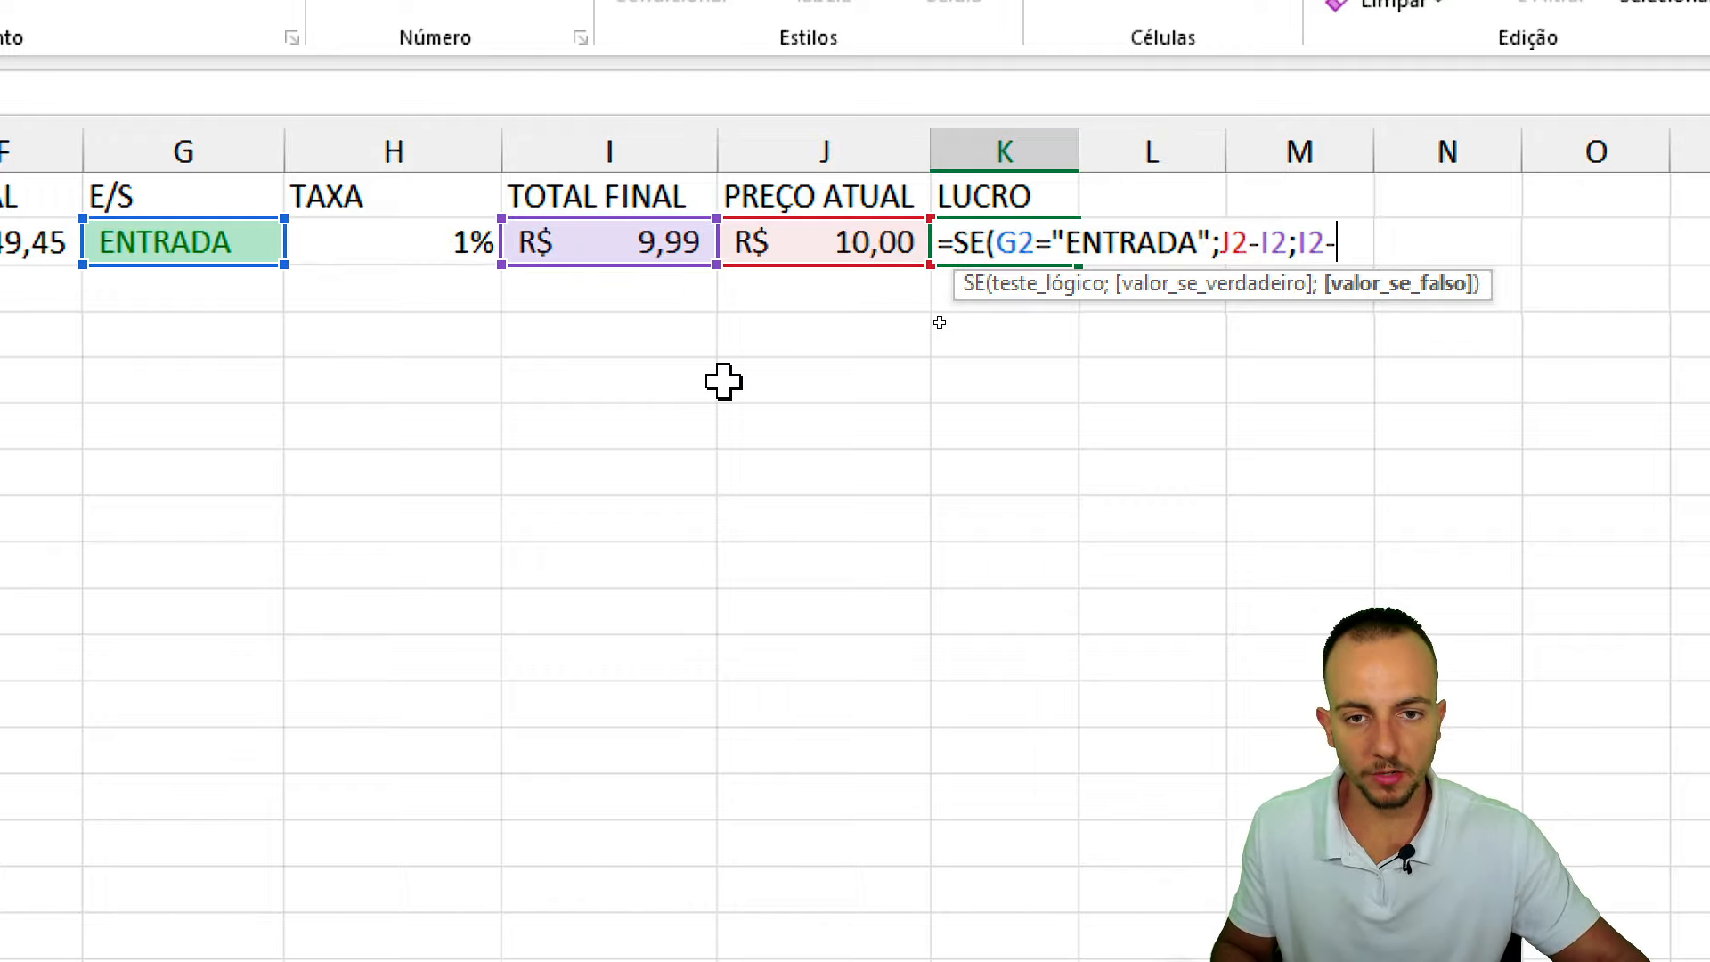
click(831, 237)
key(Return)
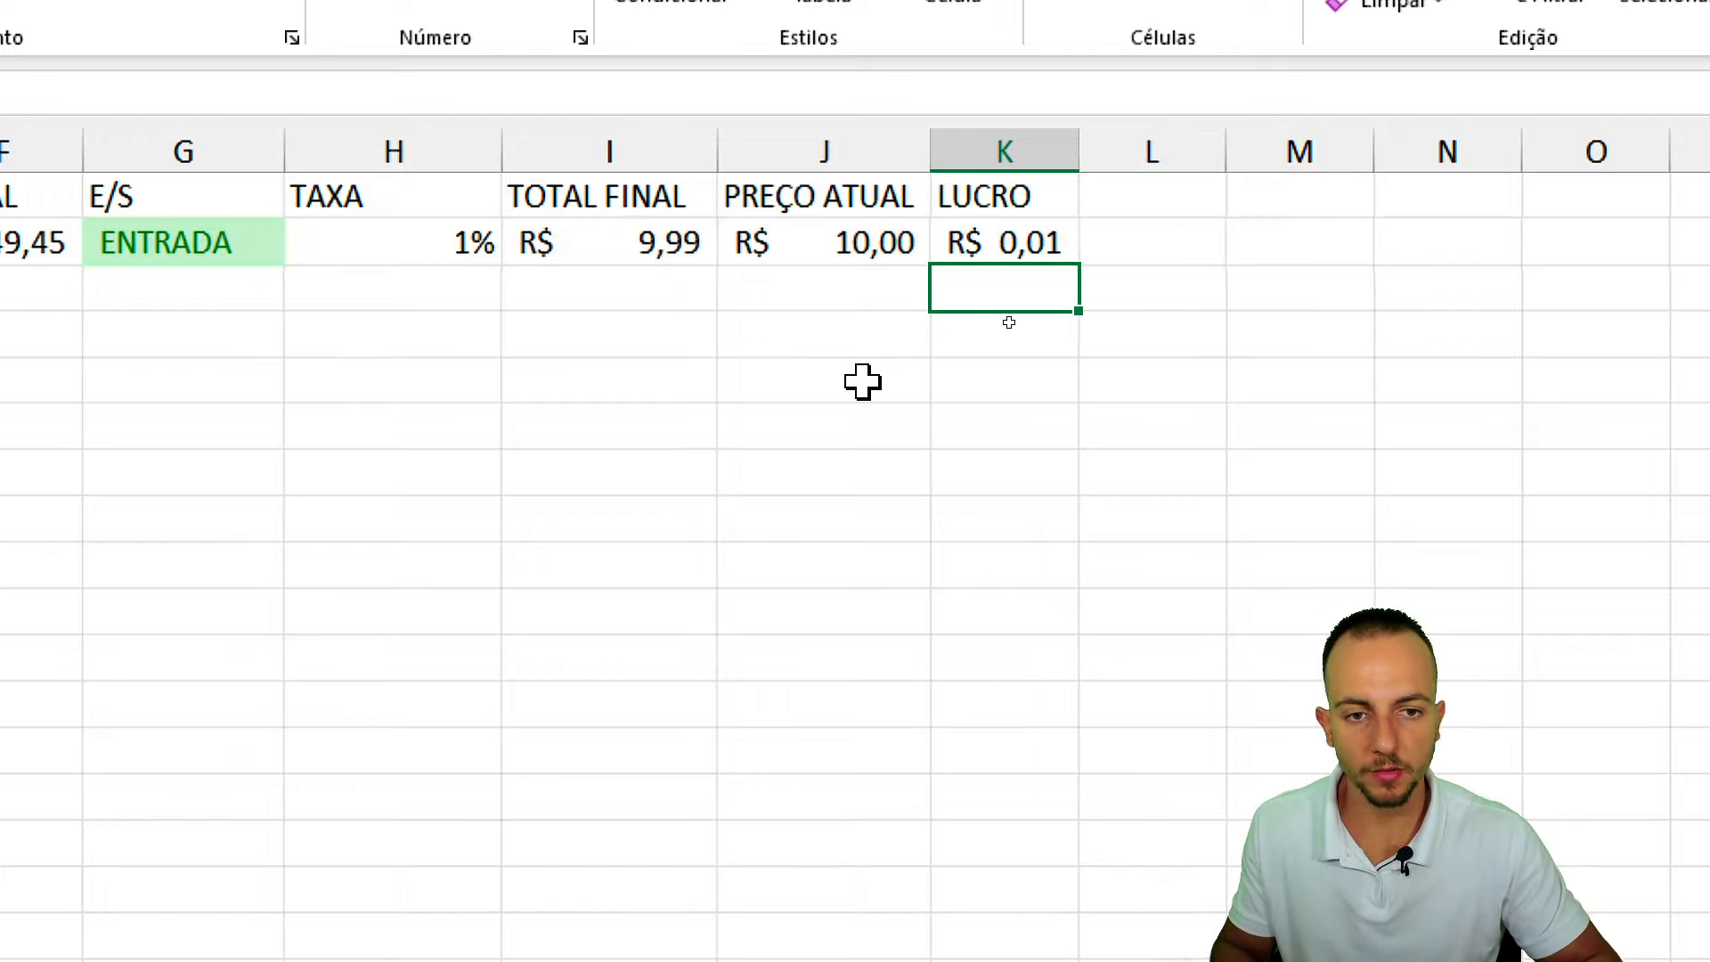
Test the LUCRO formula by switching the E/S value in G2 to SAÍDA and back to ENTRADA.
click(862, 382)
click(258, 248)
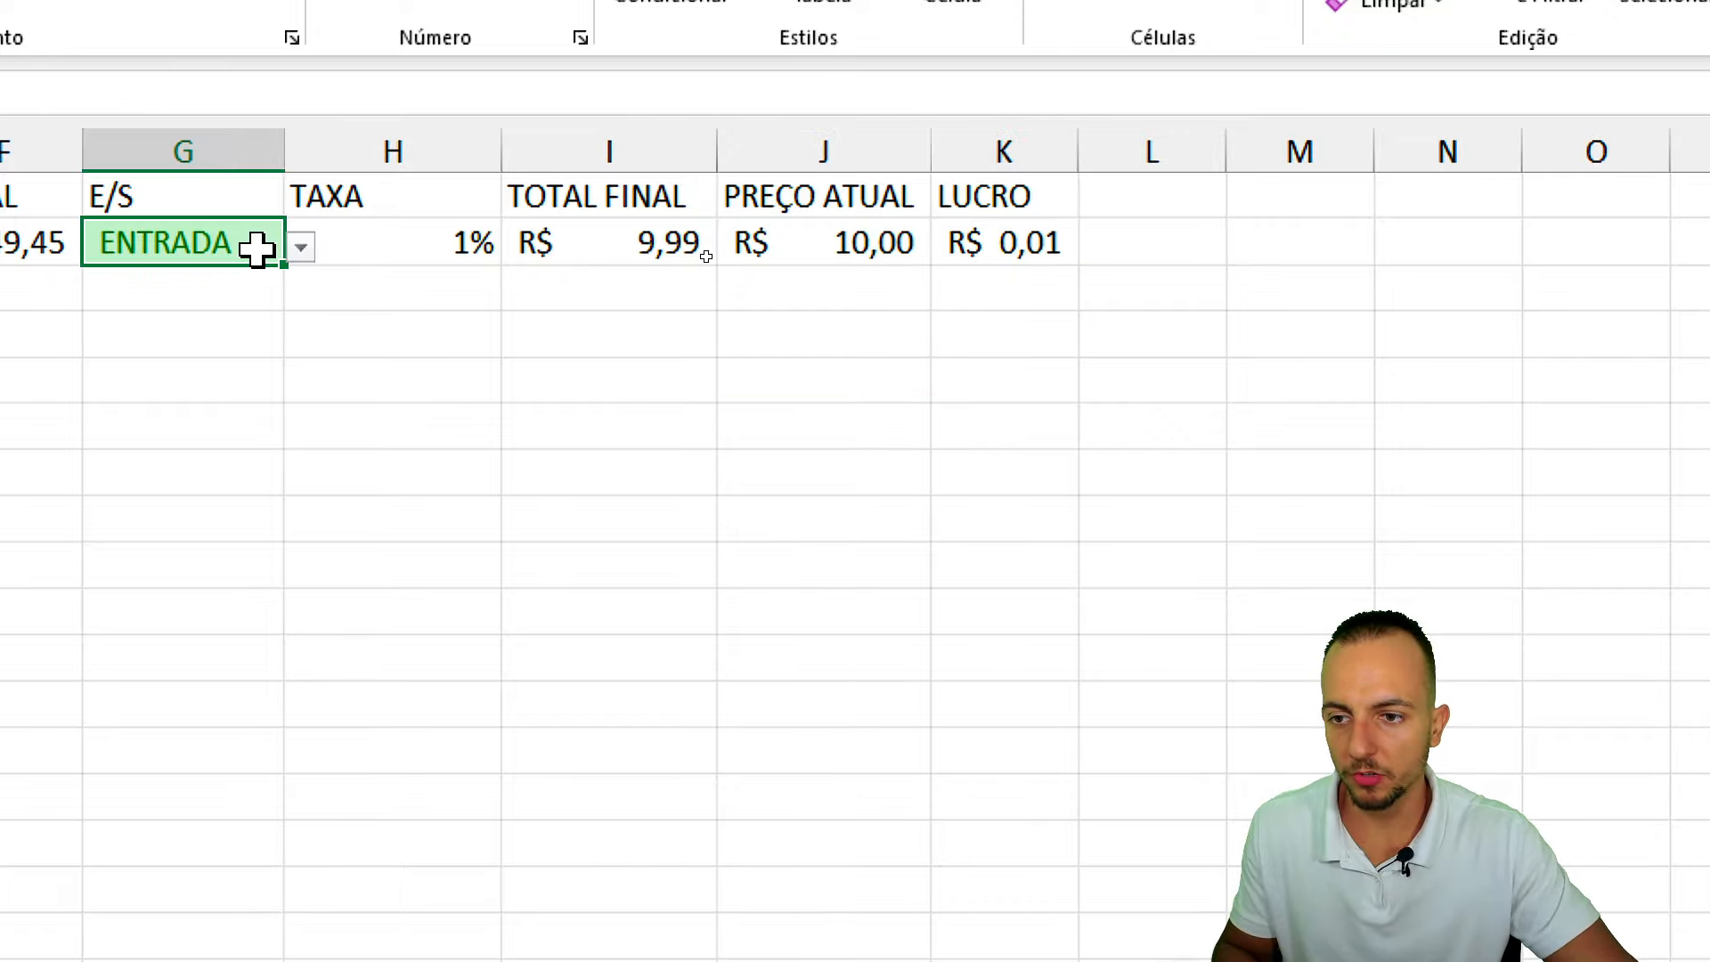
click(300, 245)
click(267, 311)
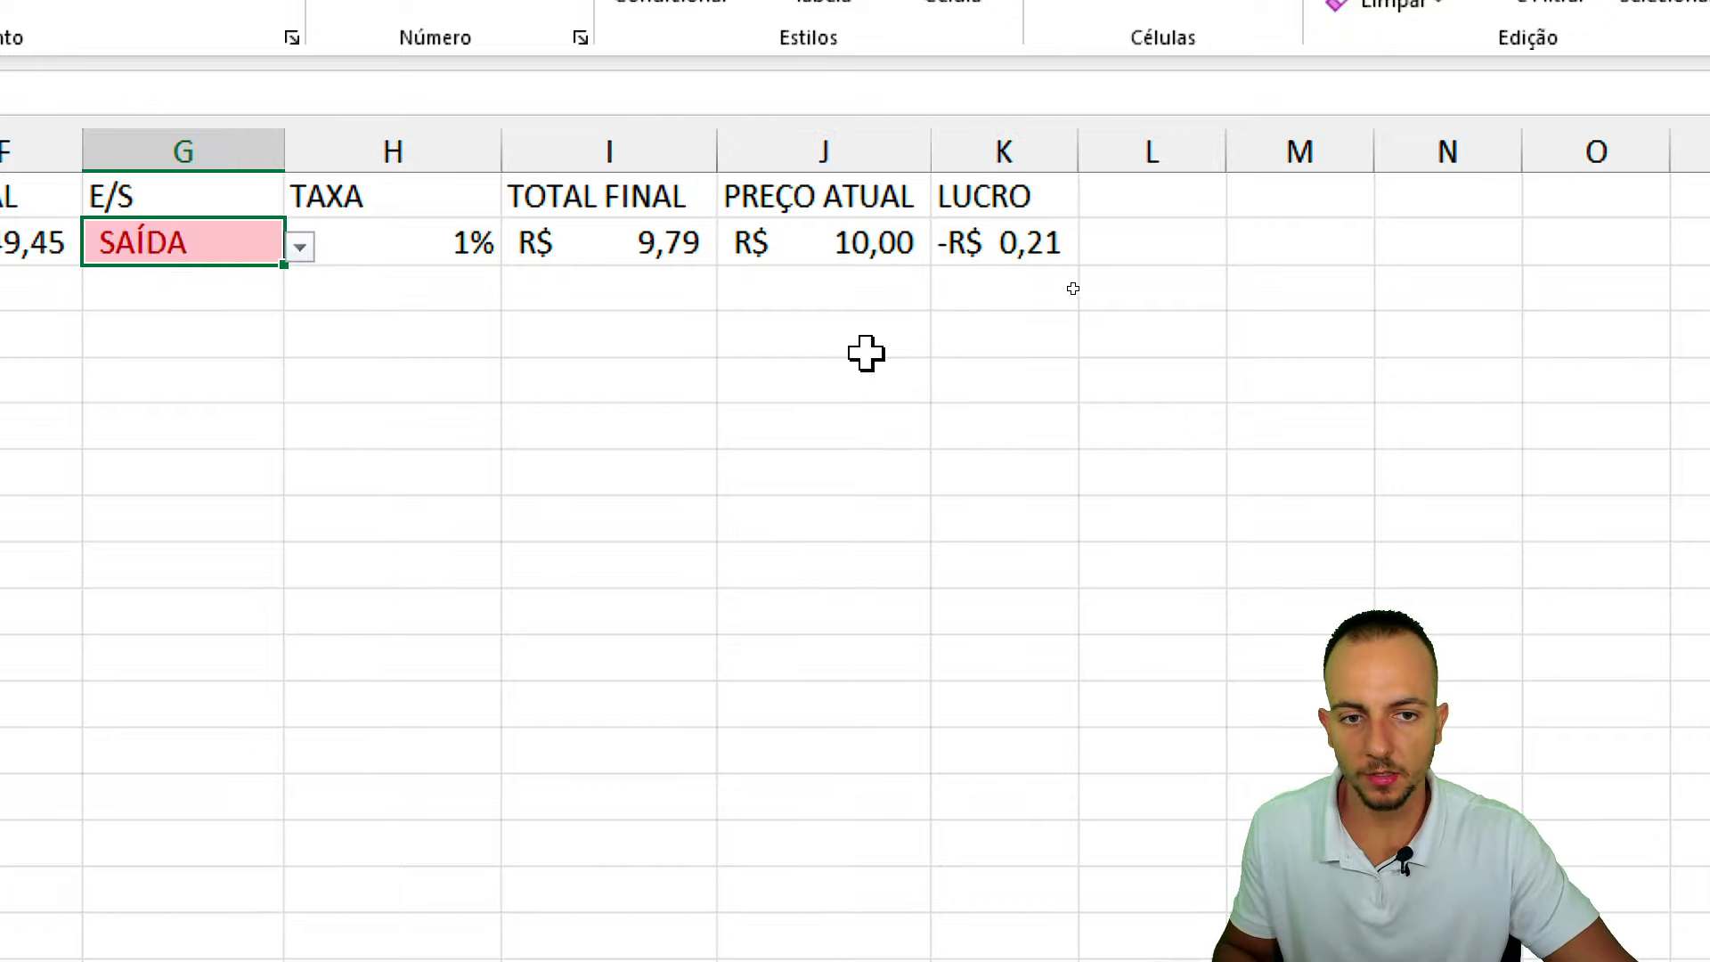
click(1011, 228)
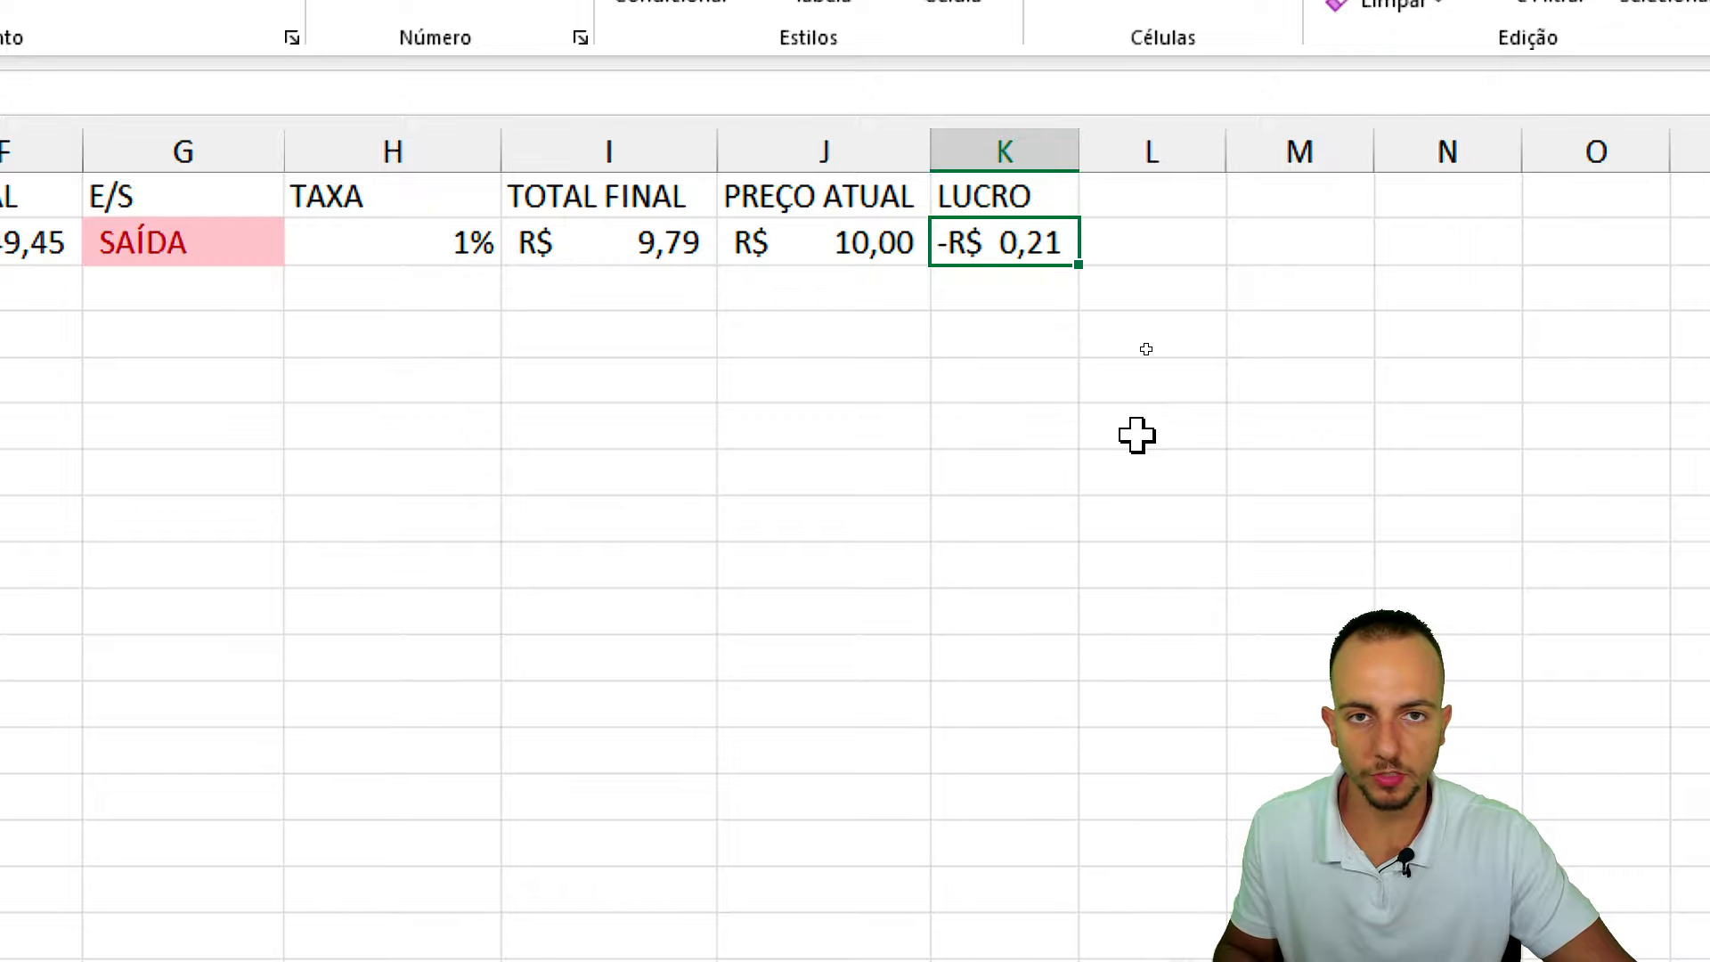
click(260, 248)
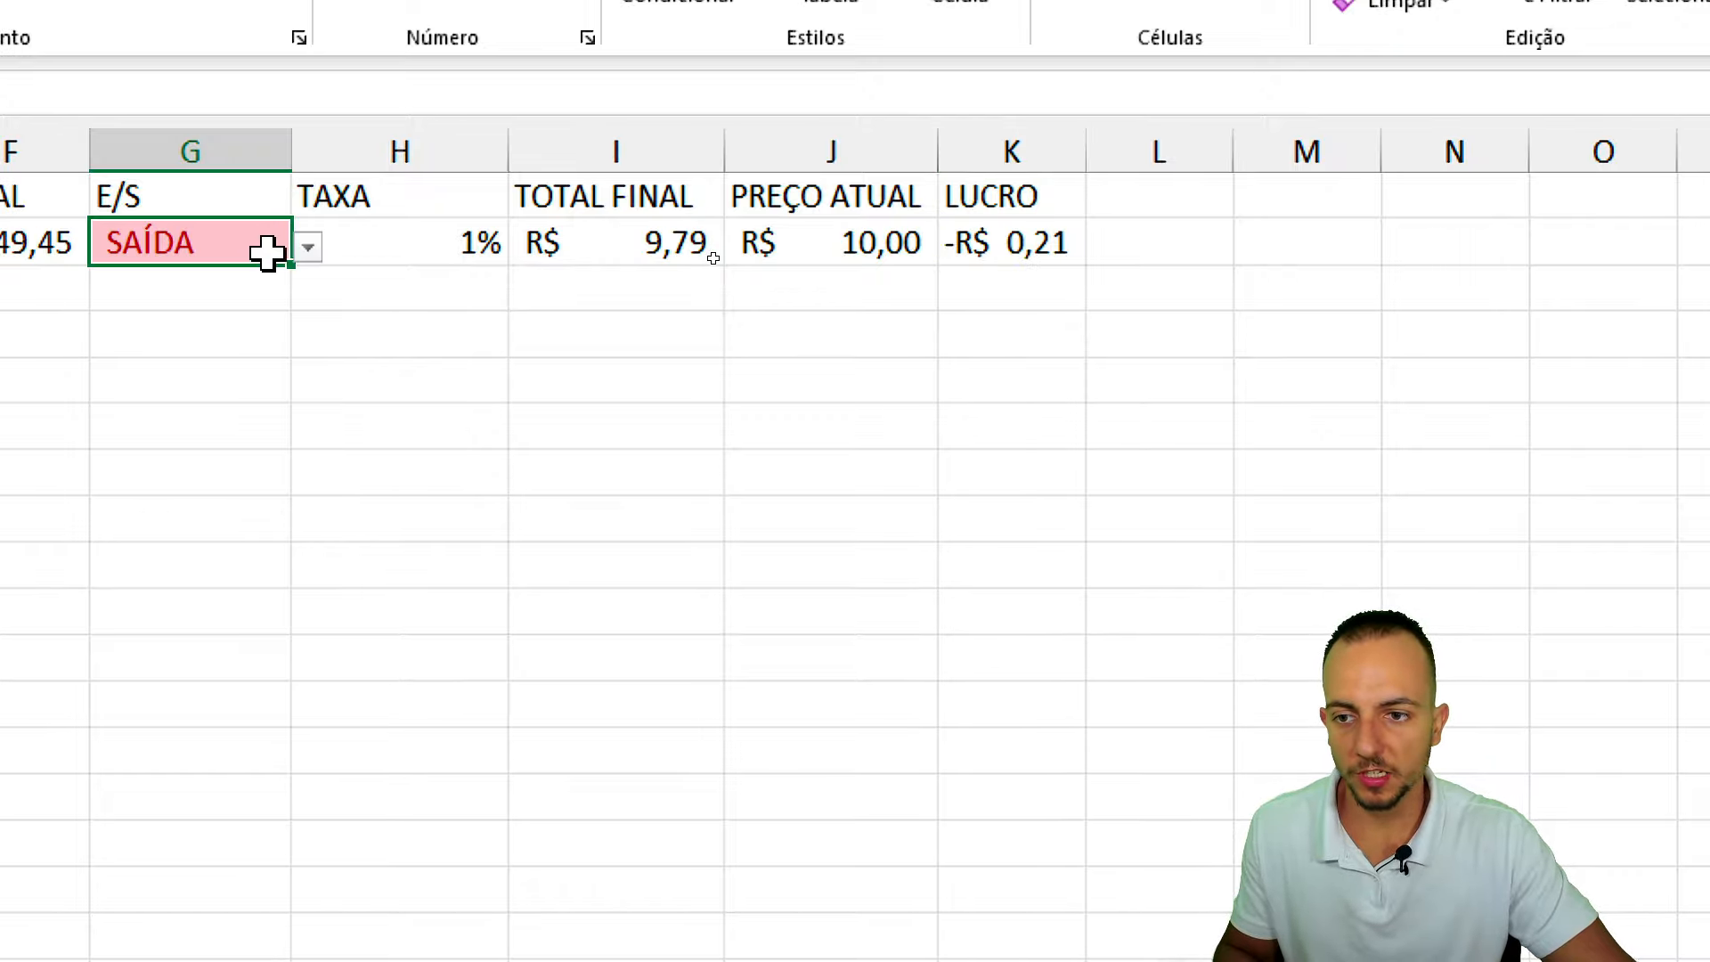
click(299, 247)
click(278, 283)
Add a conditional formatting rule to K2 giving values greater than 0 a green fill with dark green text.
click(980, 257)
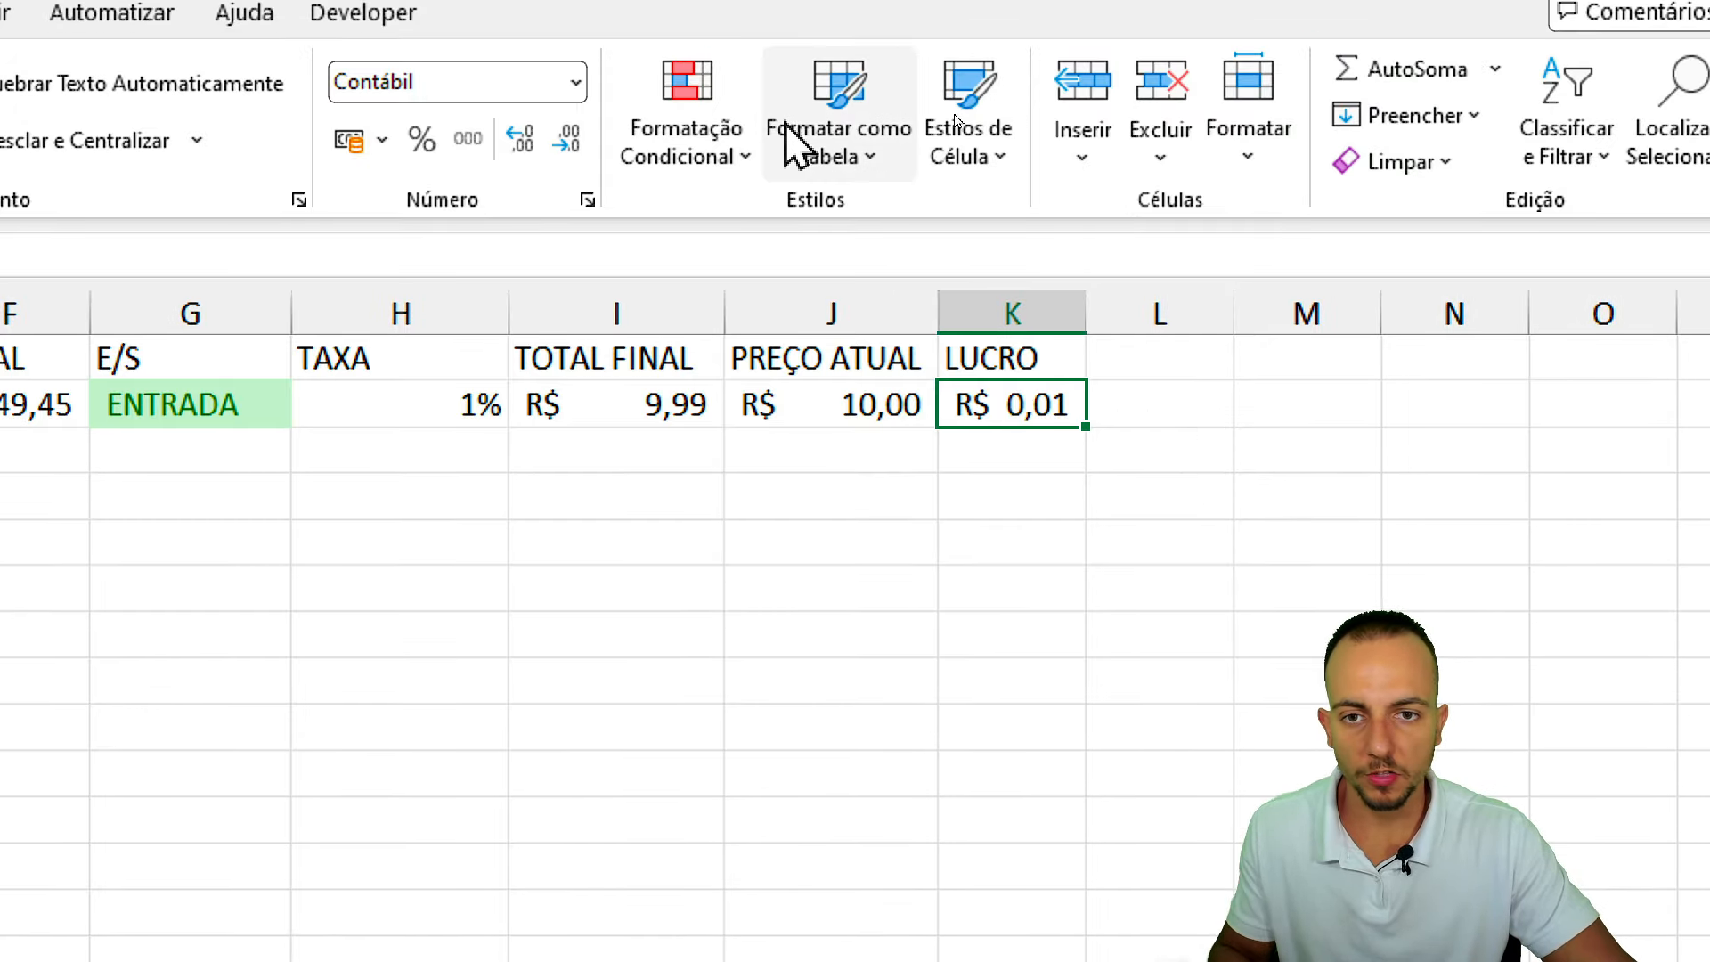
click(724, 133)
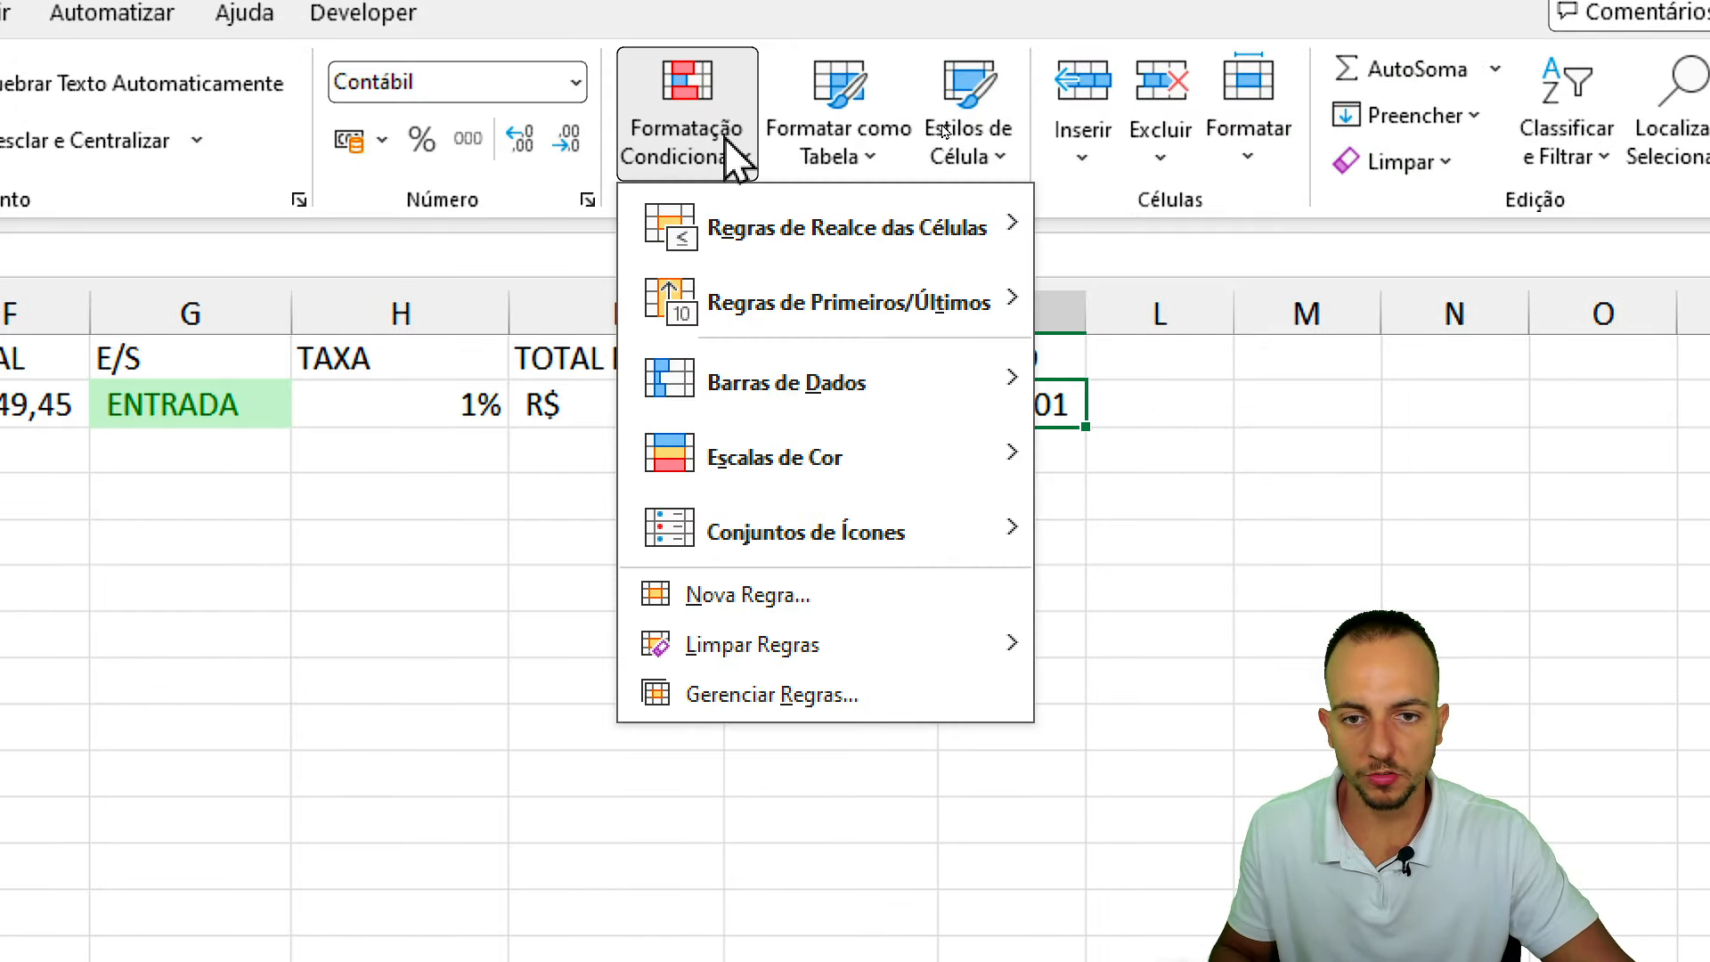
mouse_move(851, 233)
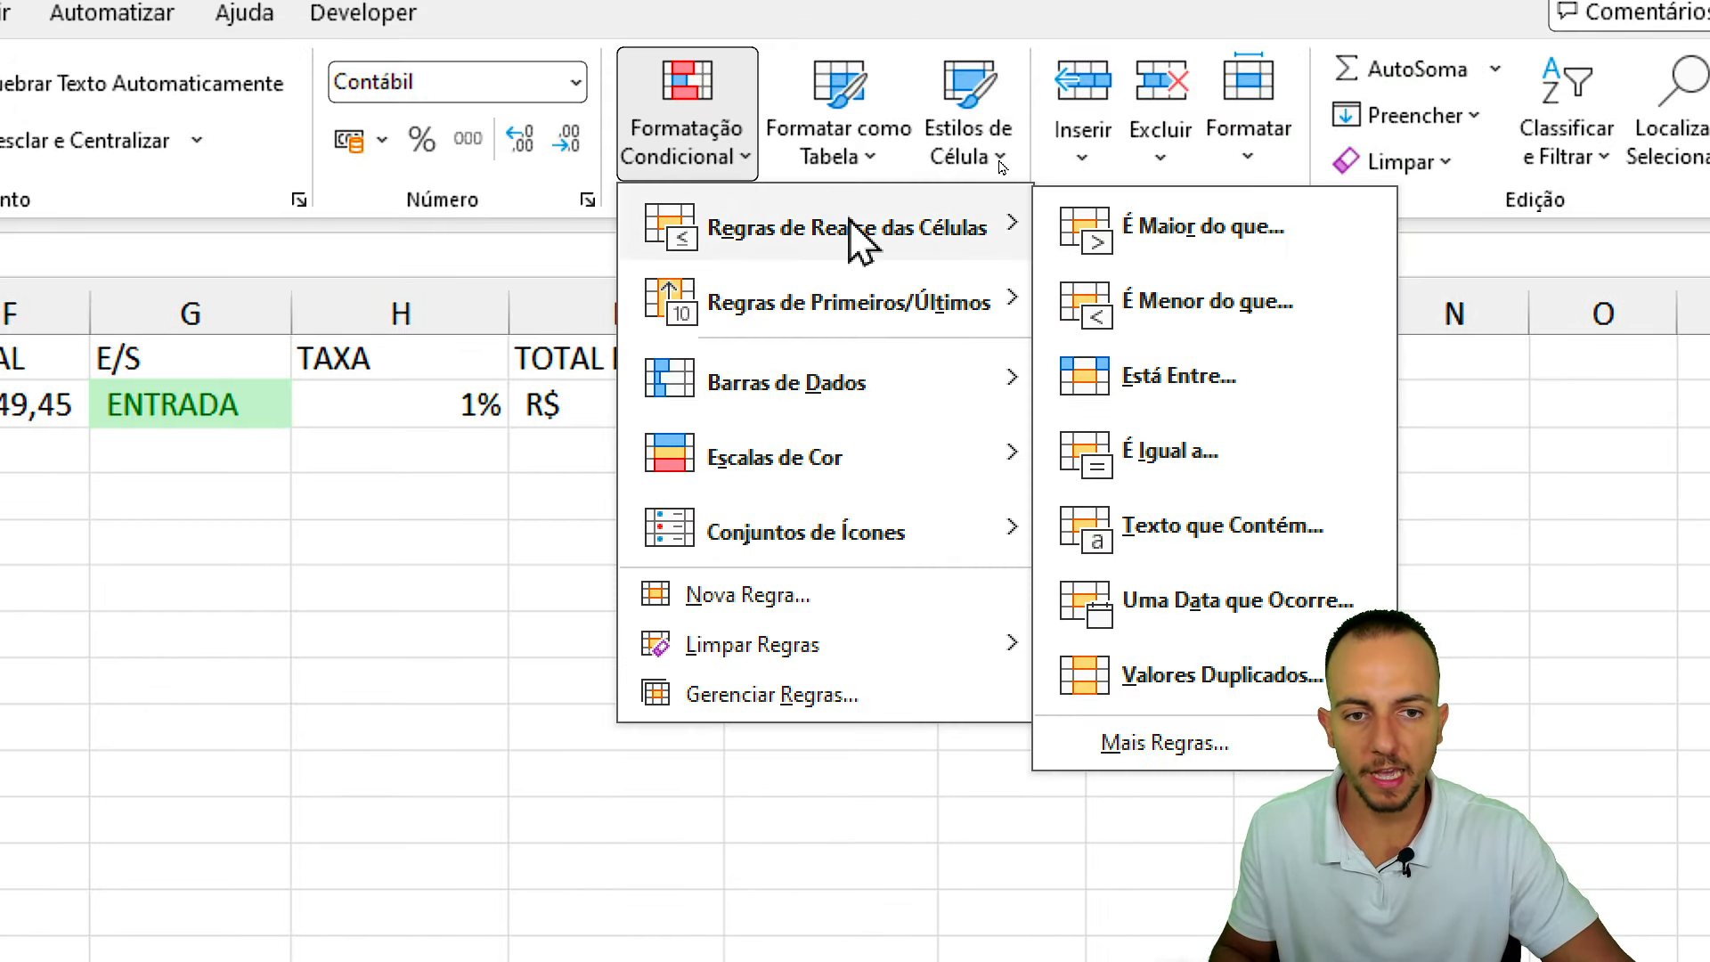
click(1189, 233)
text(0)
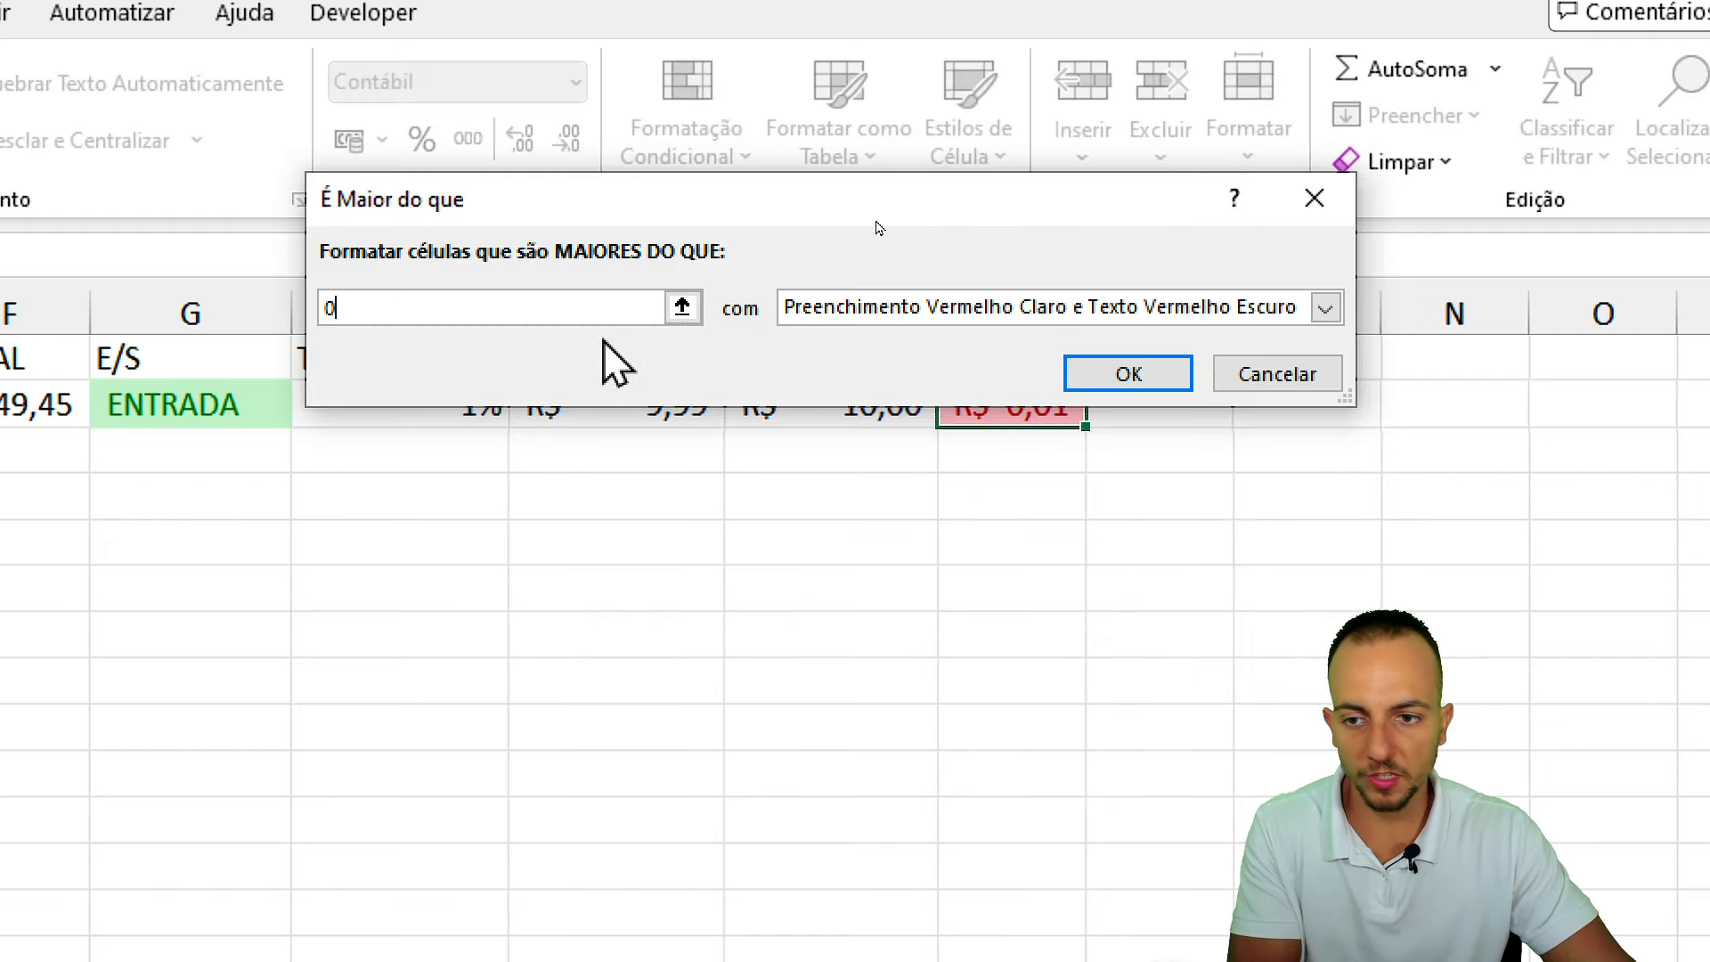
click(856, 309)
click(980, 385)
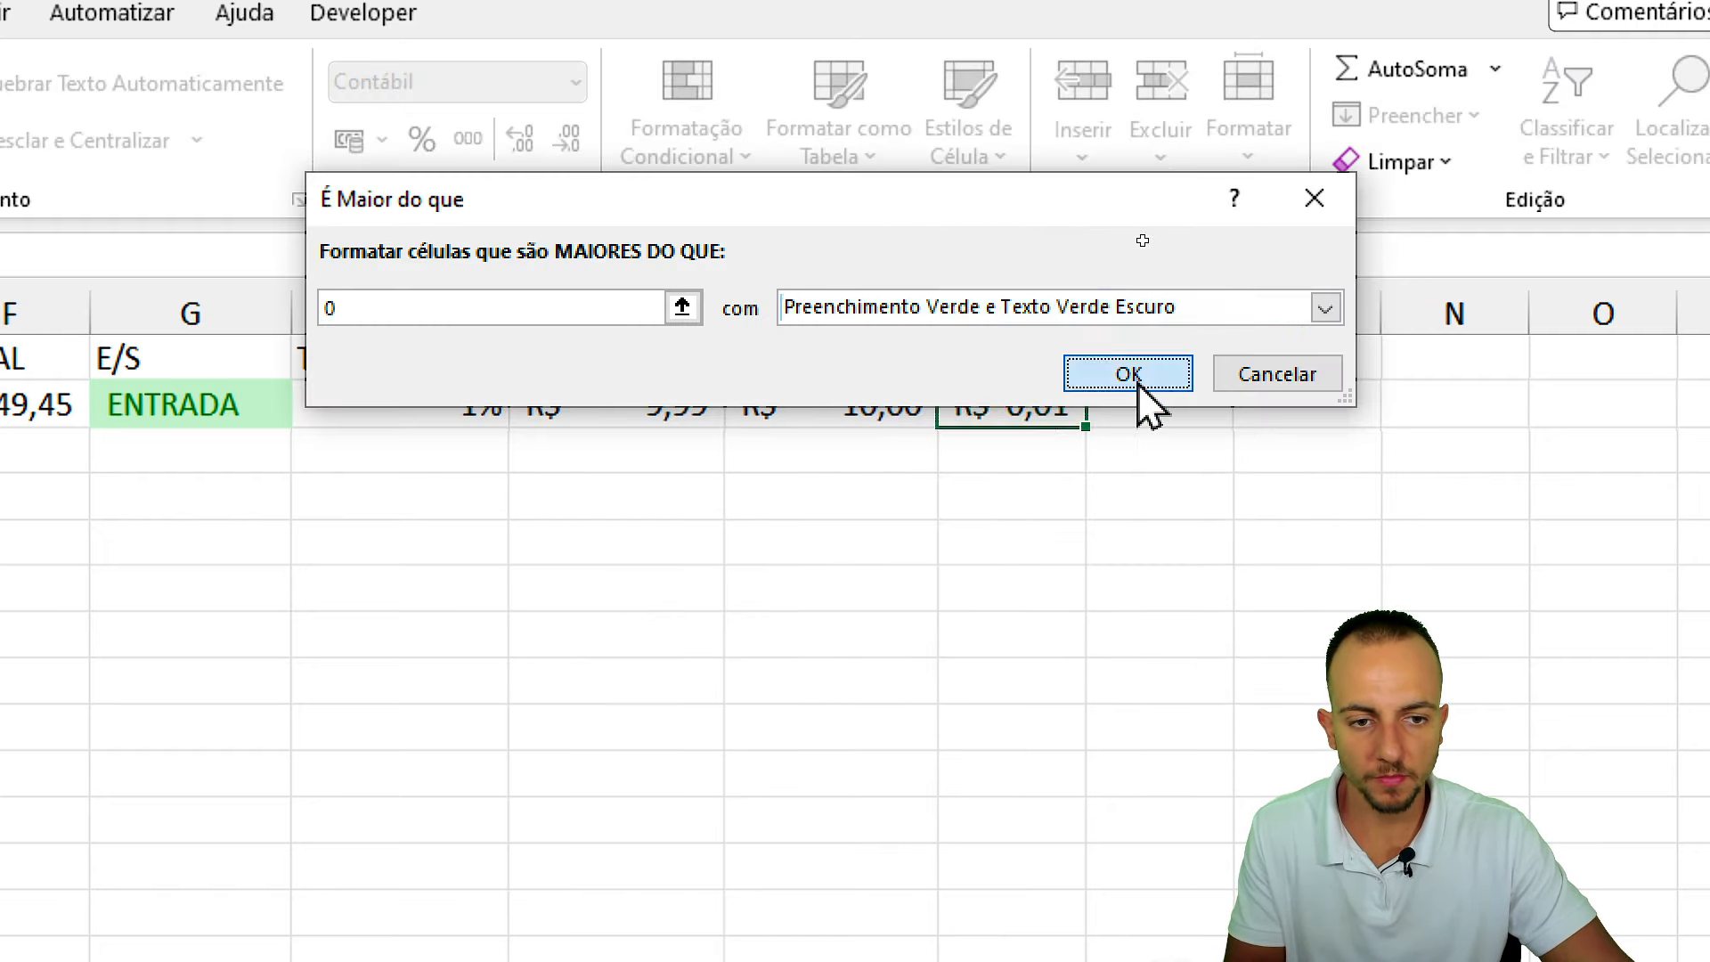
click(1140, 378)
Add a conditional formatting rule to K2 giving values less than 0 a light red fill with dark red text.
click(717, 159)
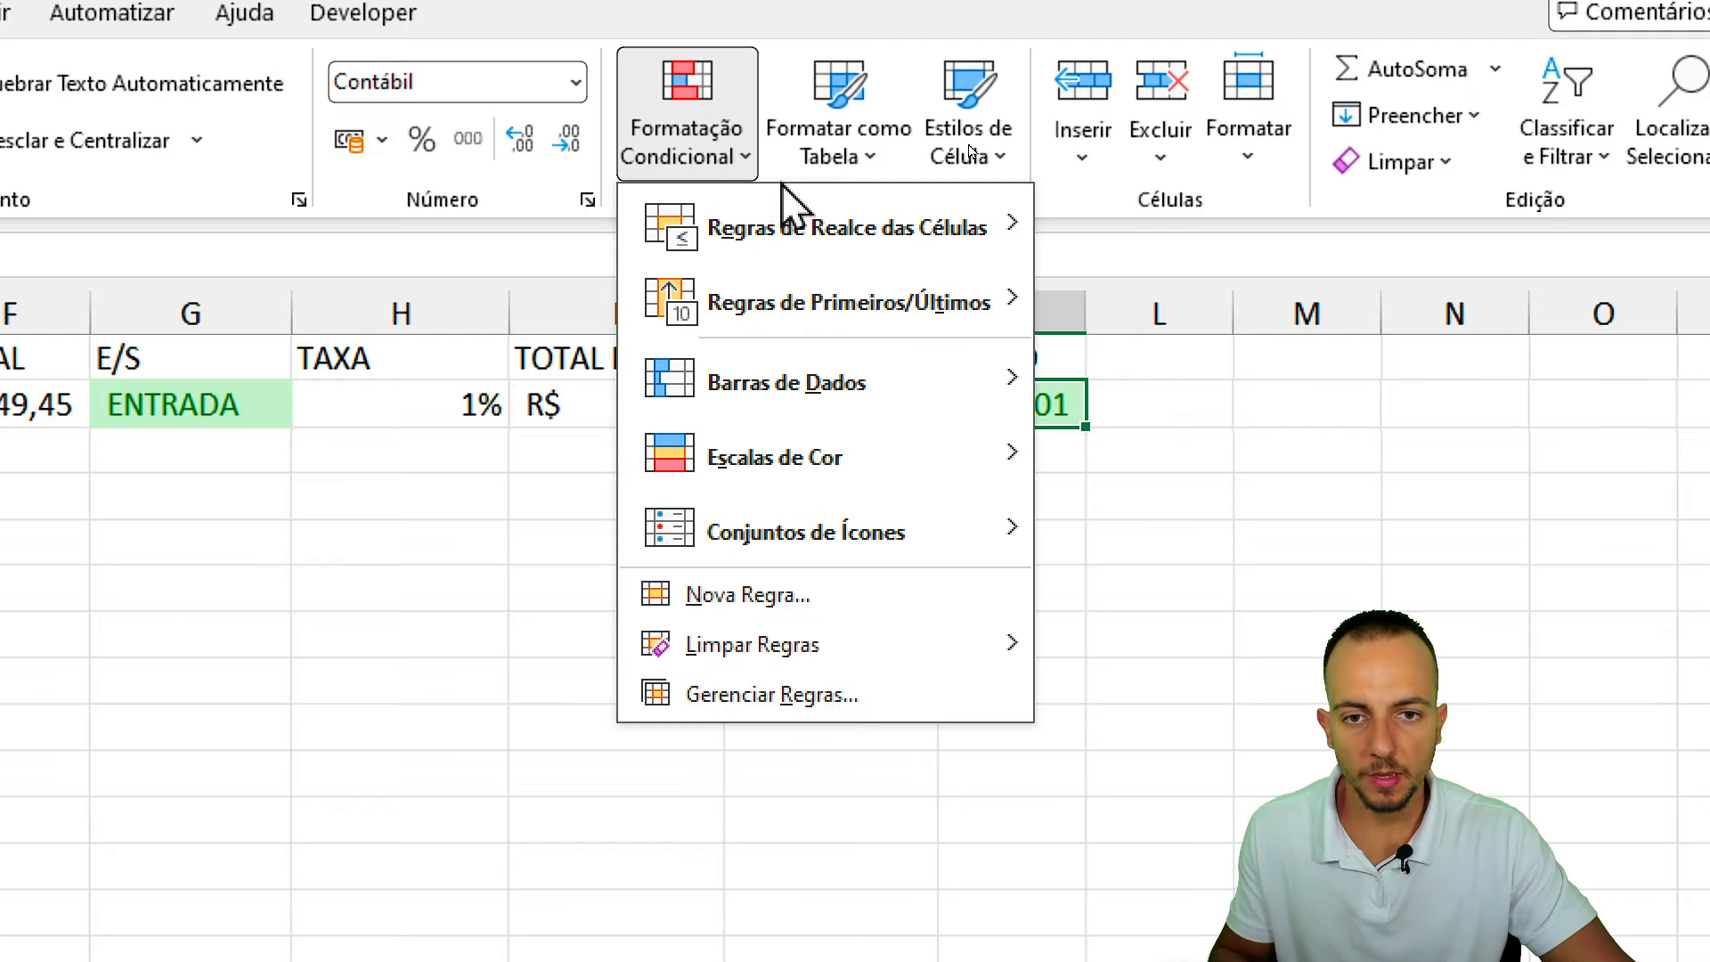
mouse_move(948, 236)
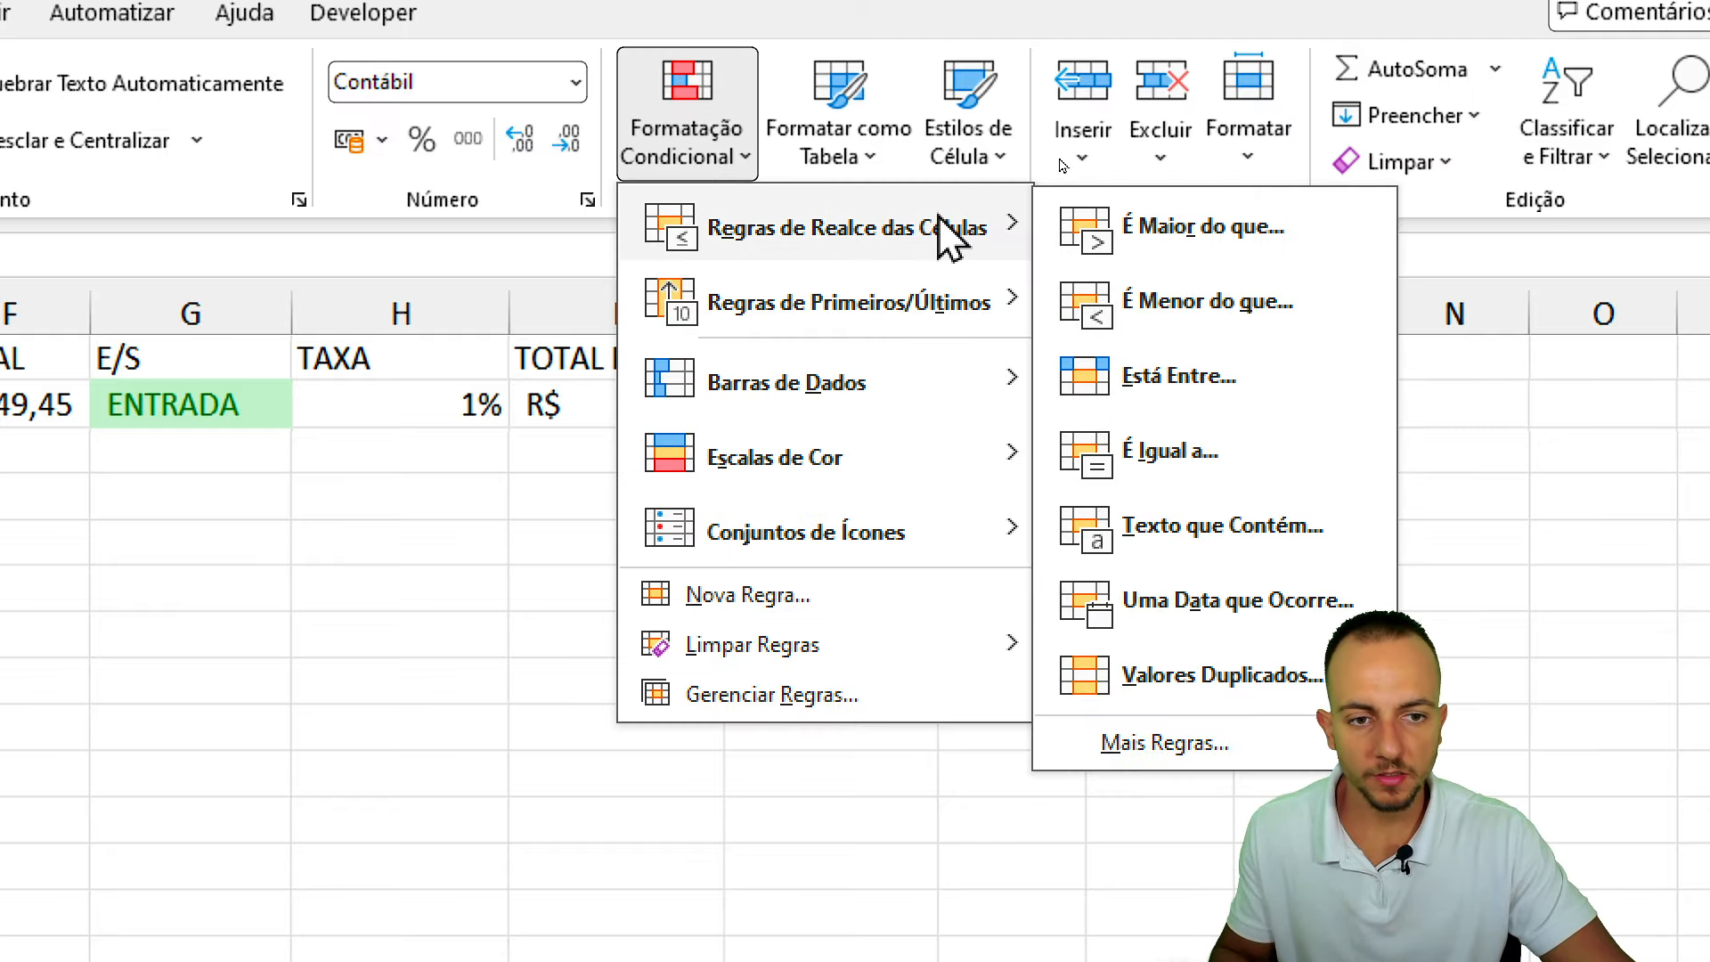
click(1180, 317)
text(0)
click(1012, 307)
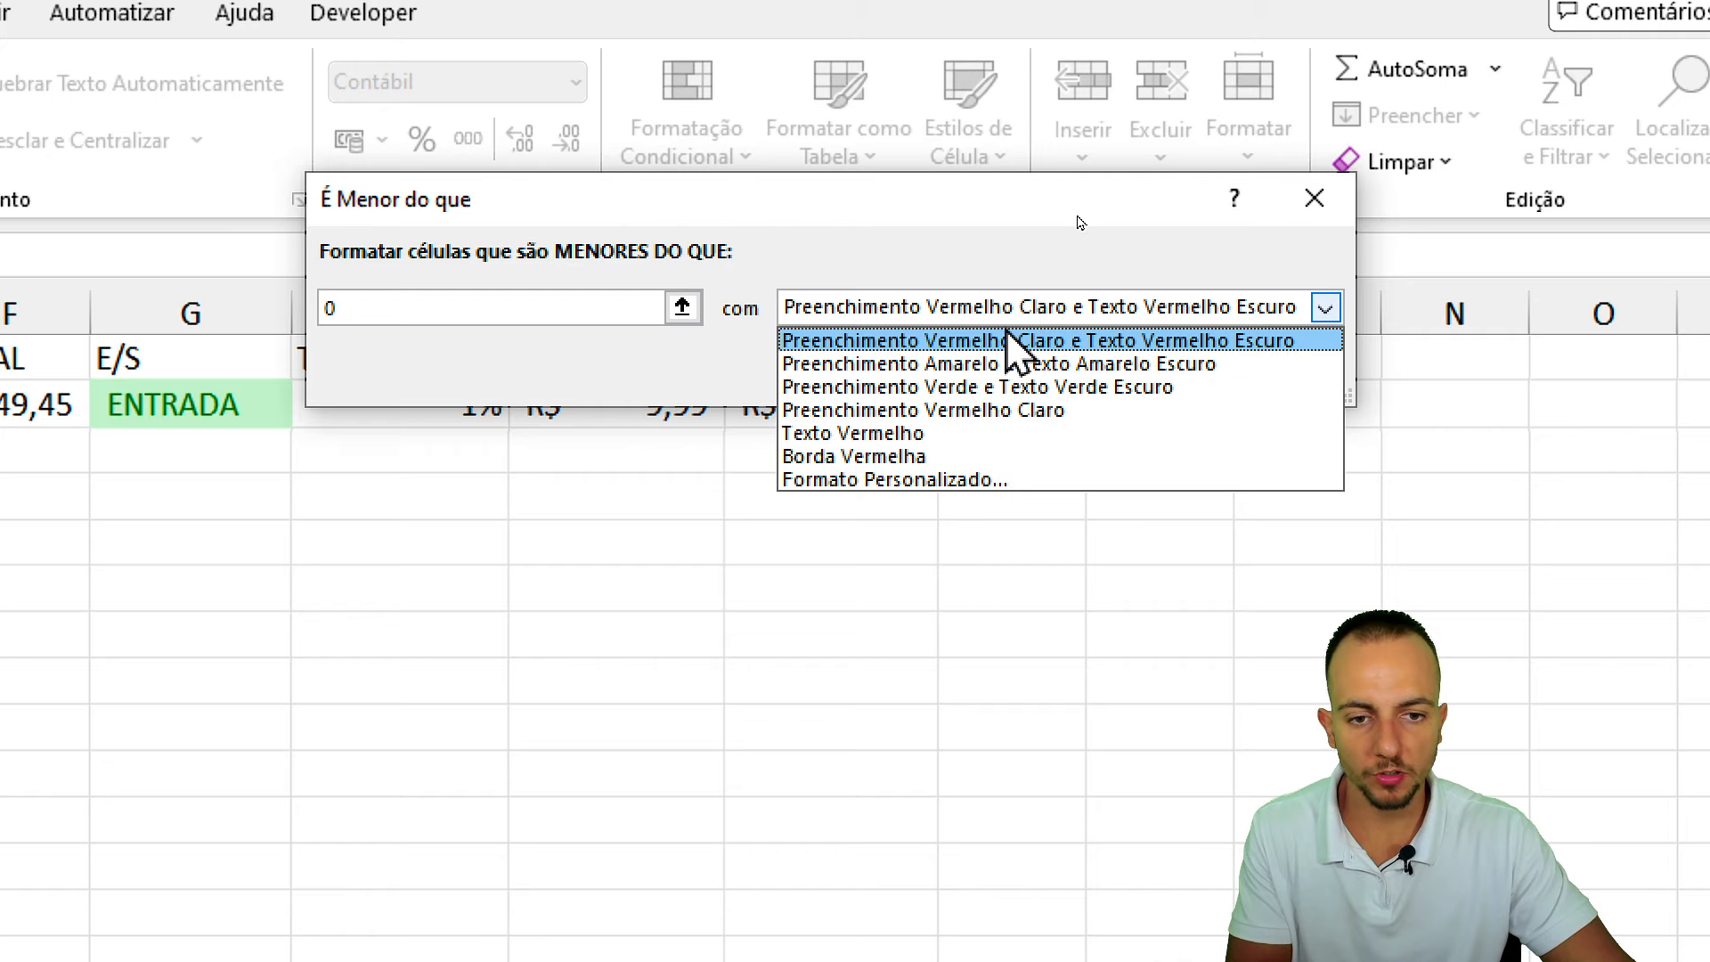
click(1011, 341)
click(1095, 376)
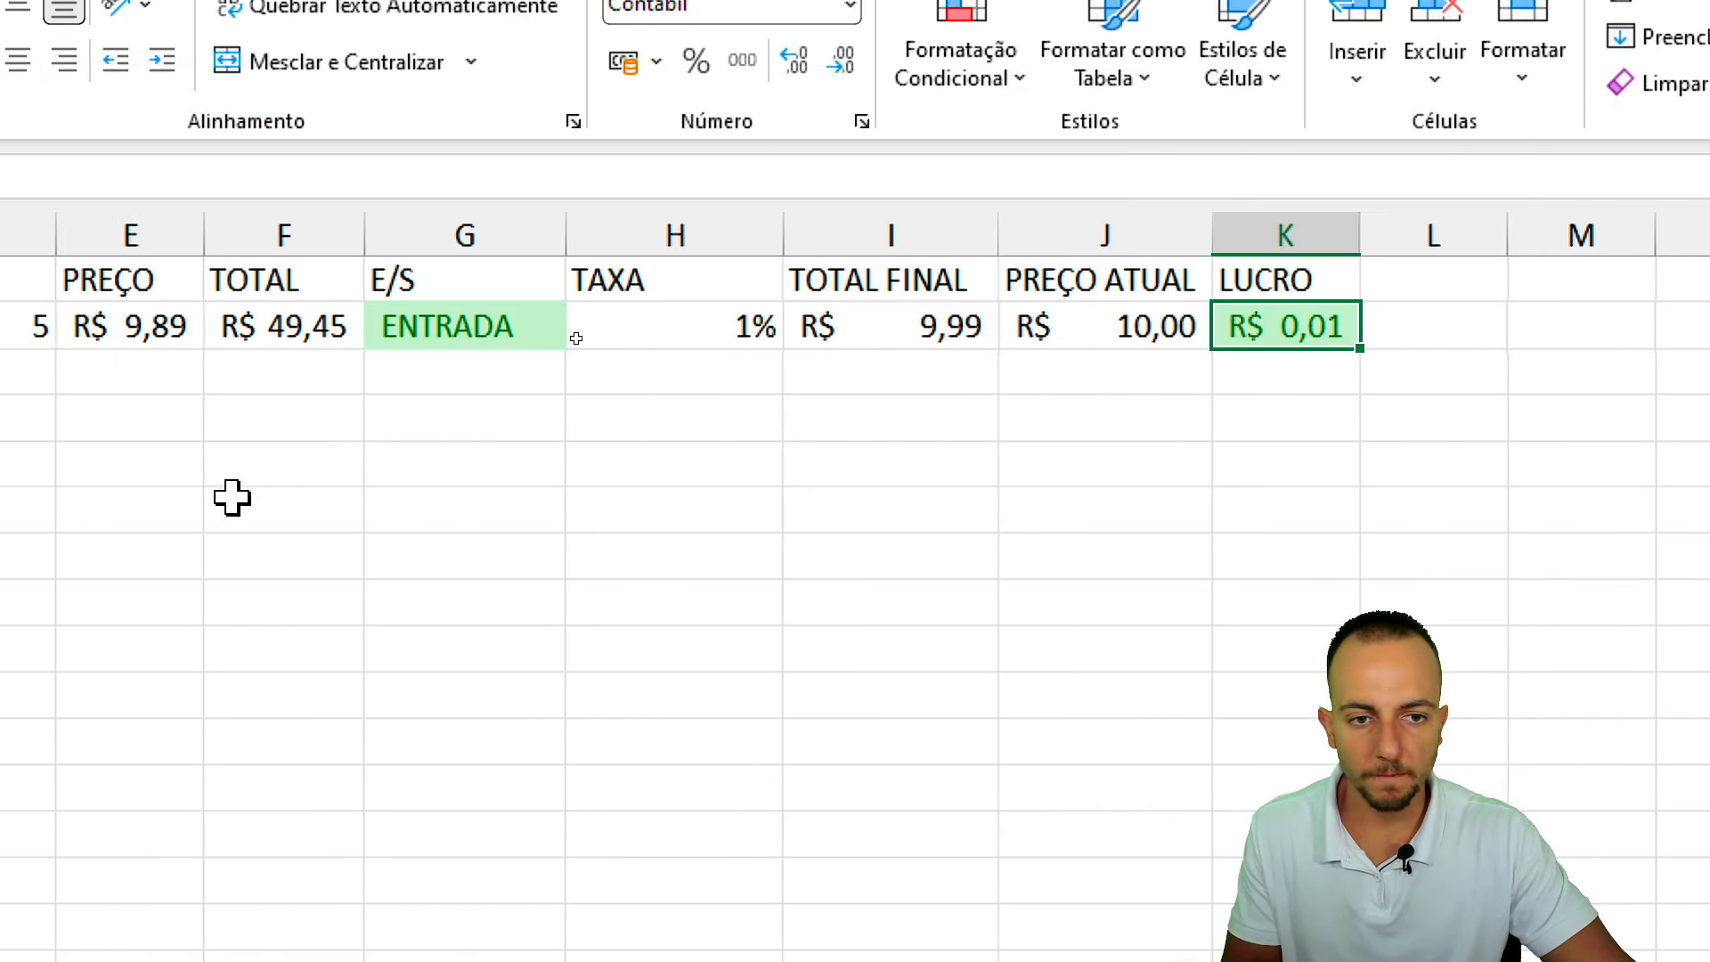
Review the PROCV formula in the PREÇO ATUAL cell J2 and leave it without editing.
click(1086, 316)
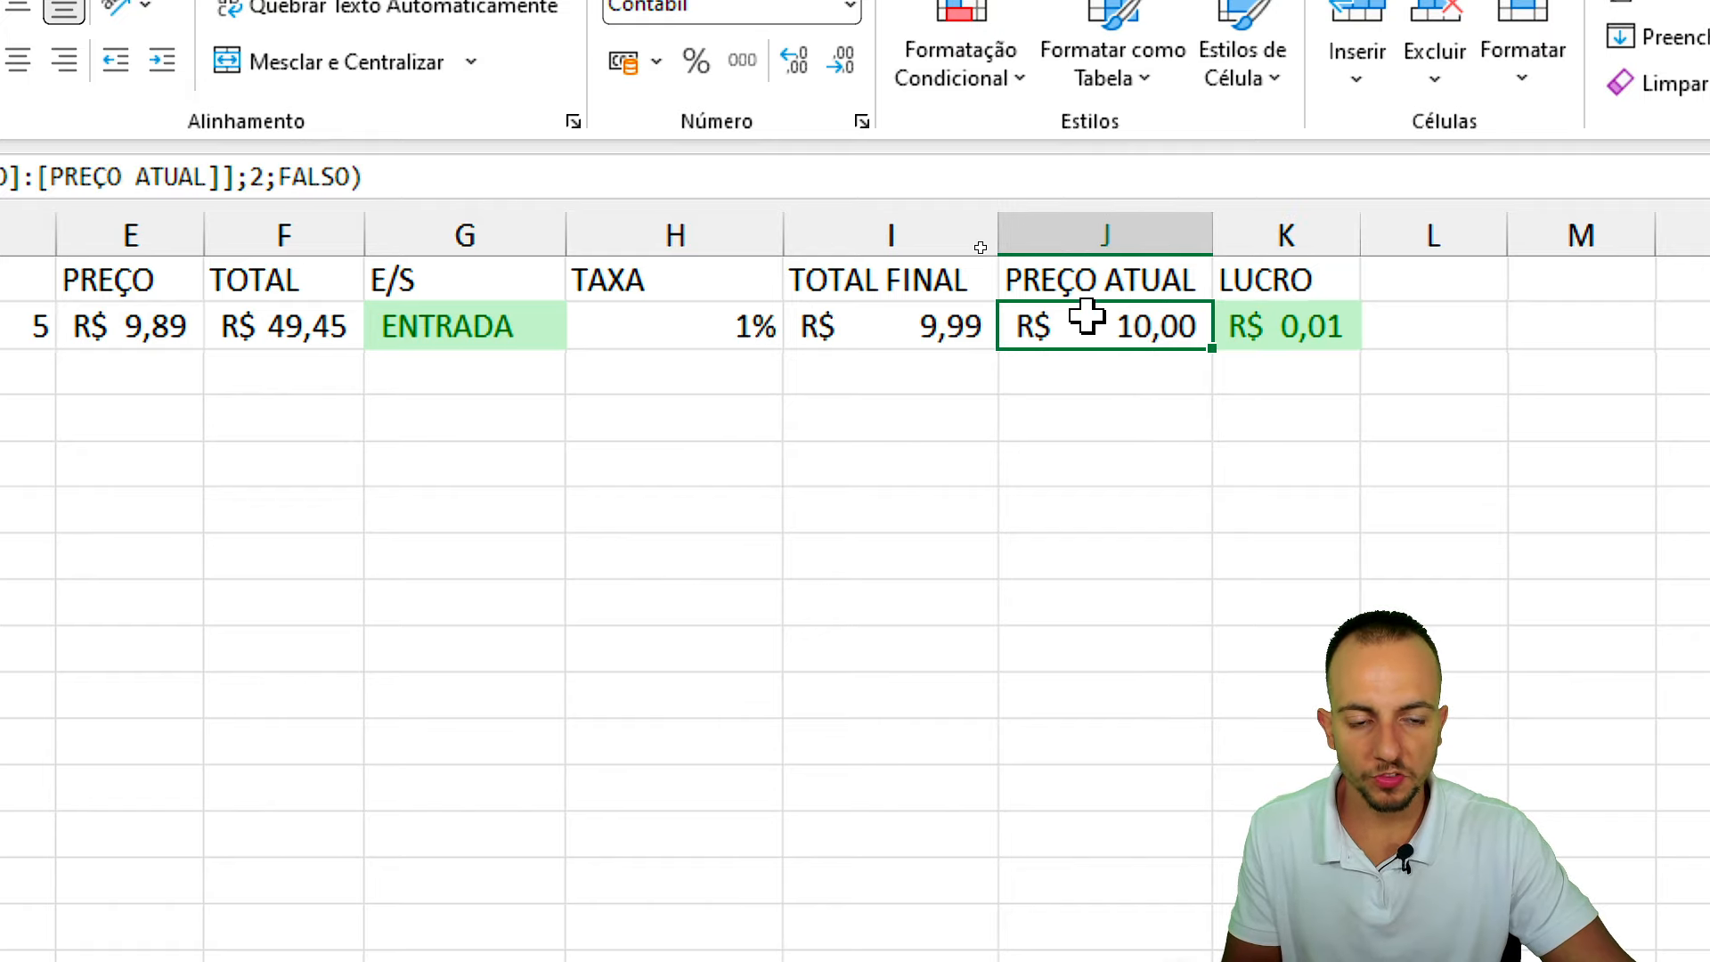
double_click(1086, 319)
double_click(1082, 324)
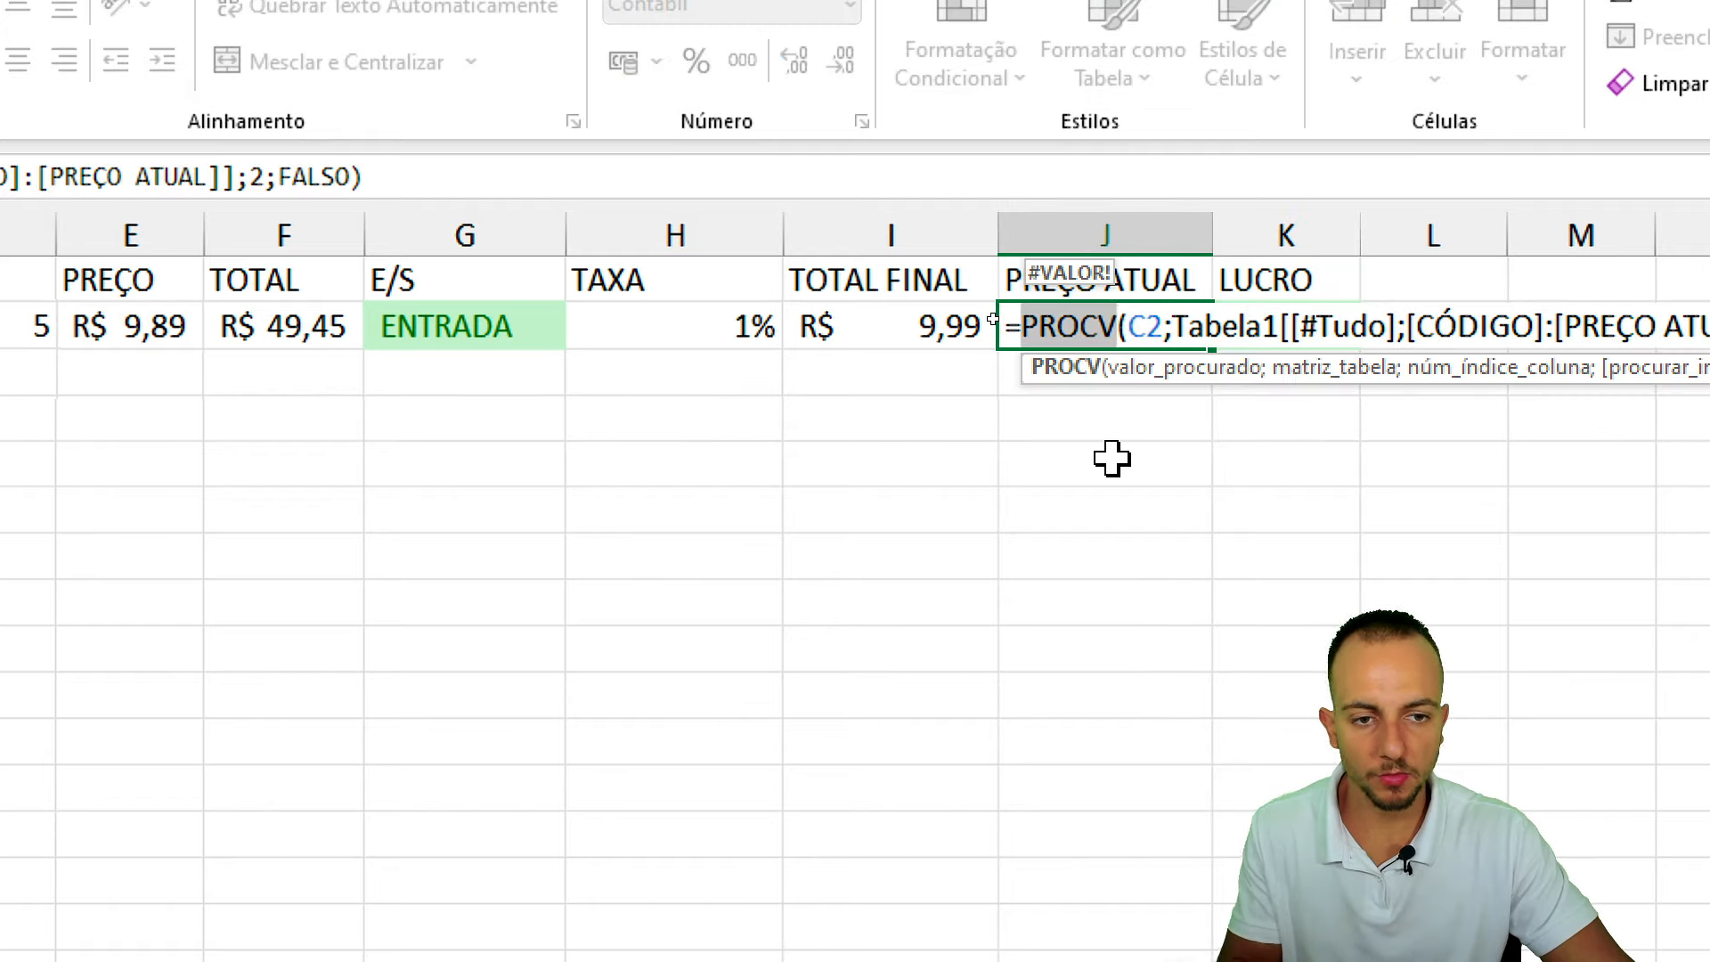
key(Escape)
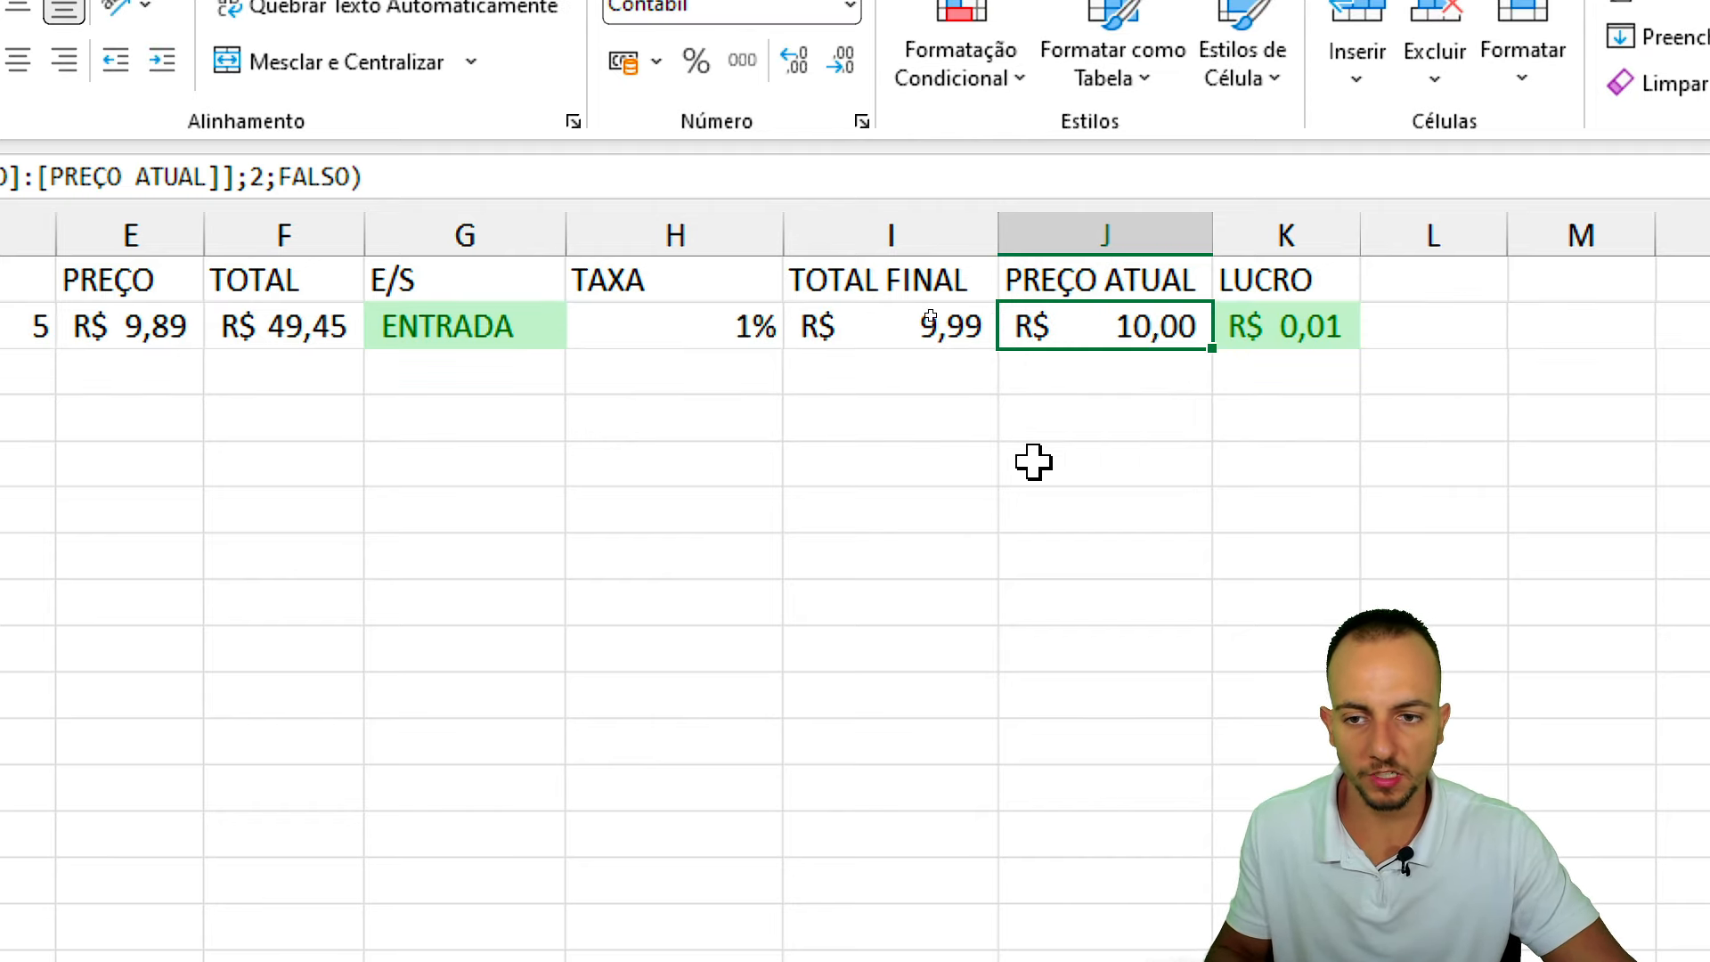
click(498, 337)
key(ctrl+2)
drag(453, 294, 438, 276)
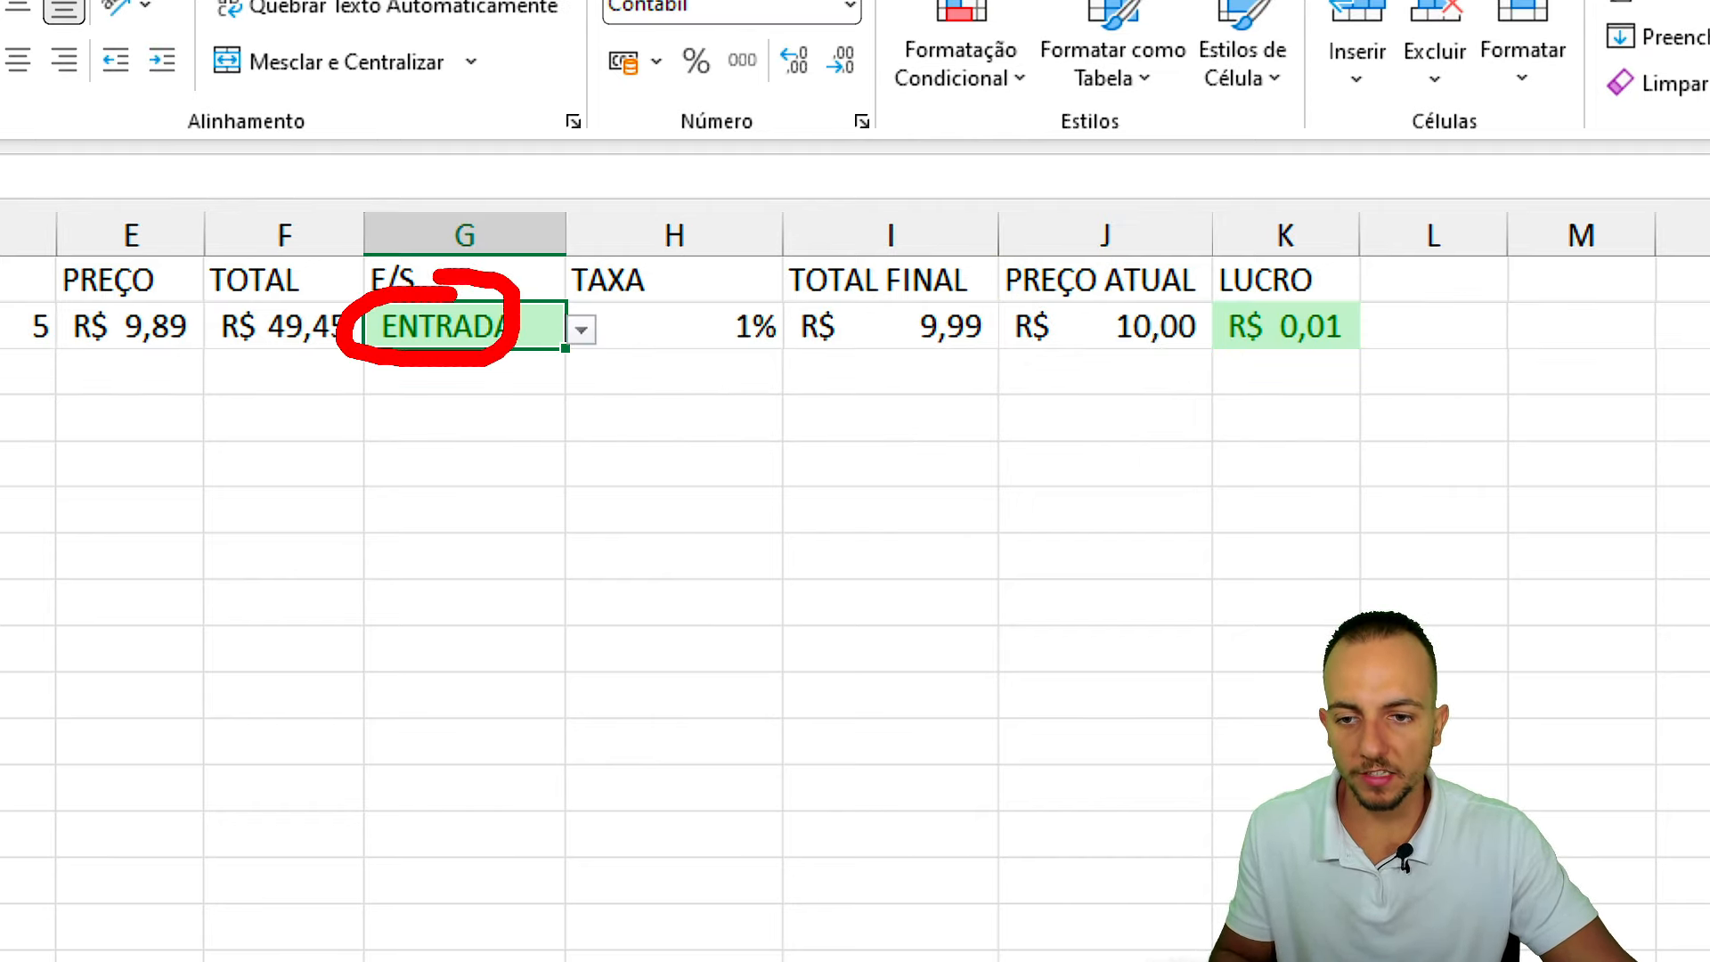
mouse_move(952, 283)
mouse_down()
mouse_move(1006, 293)
mouse_move(890, 276)
mouse_up()
key(Escape)
click(1118, 317)
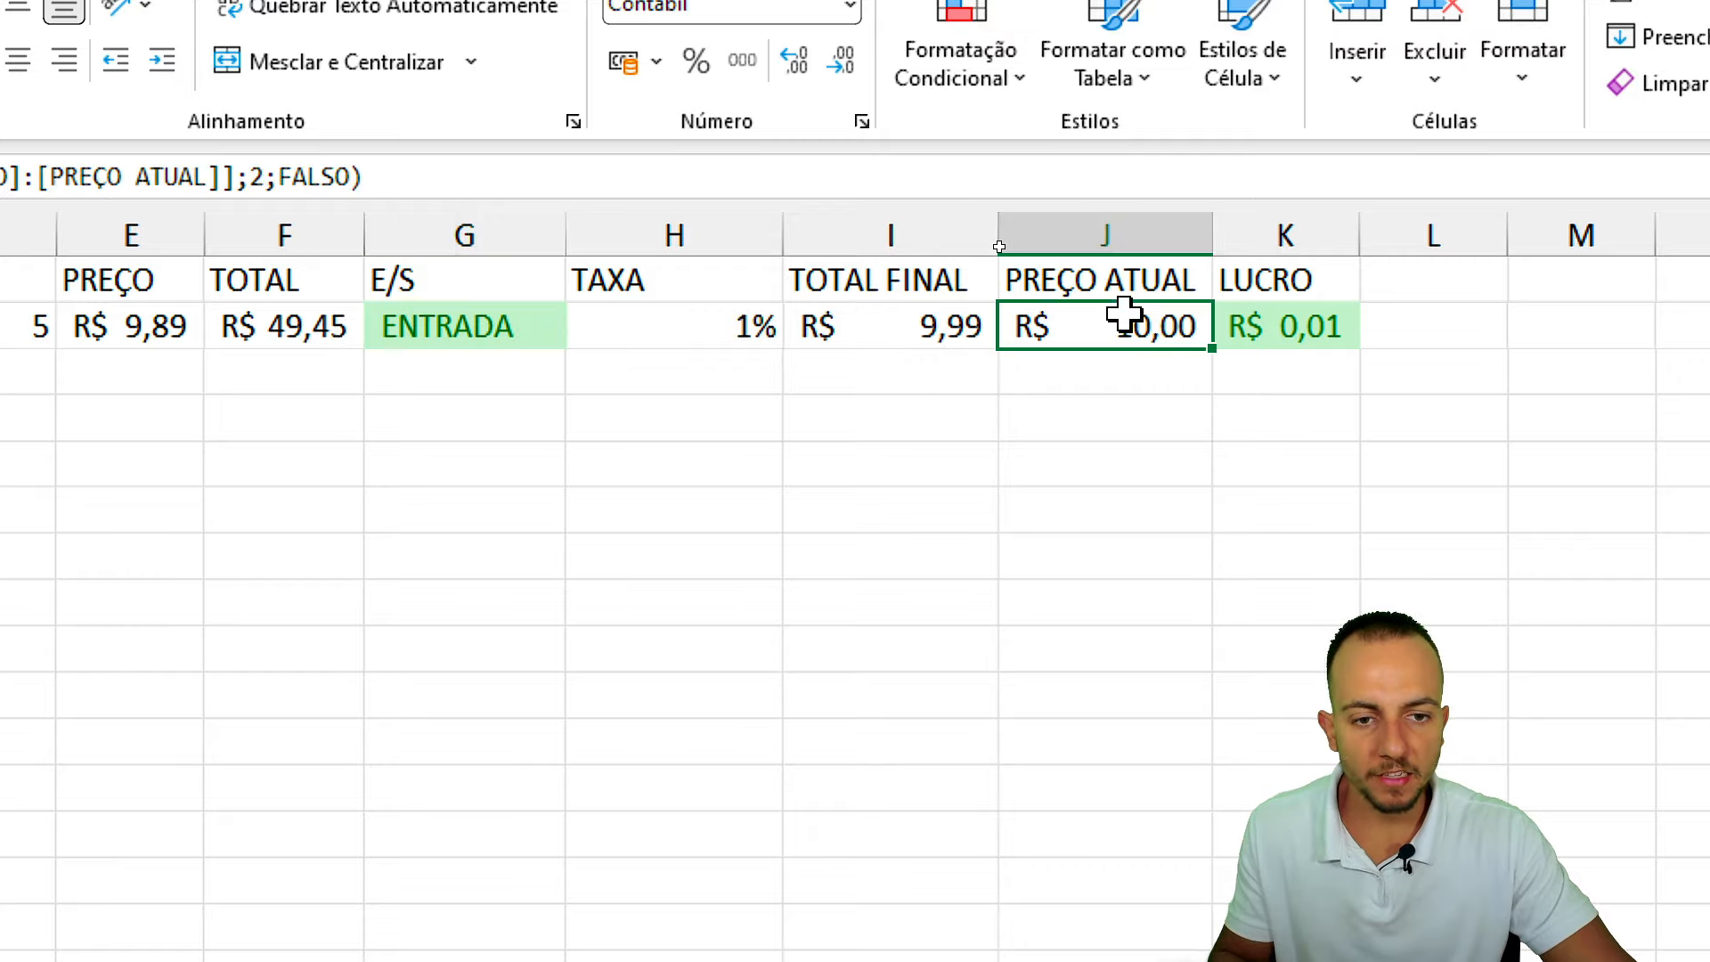
Test the LUCRO colouring by entering 4 in the PREÇO ATUAL cell J2, and undo the entry to restore its formula.
text(4)
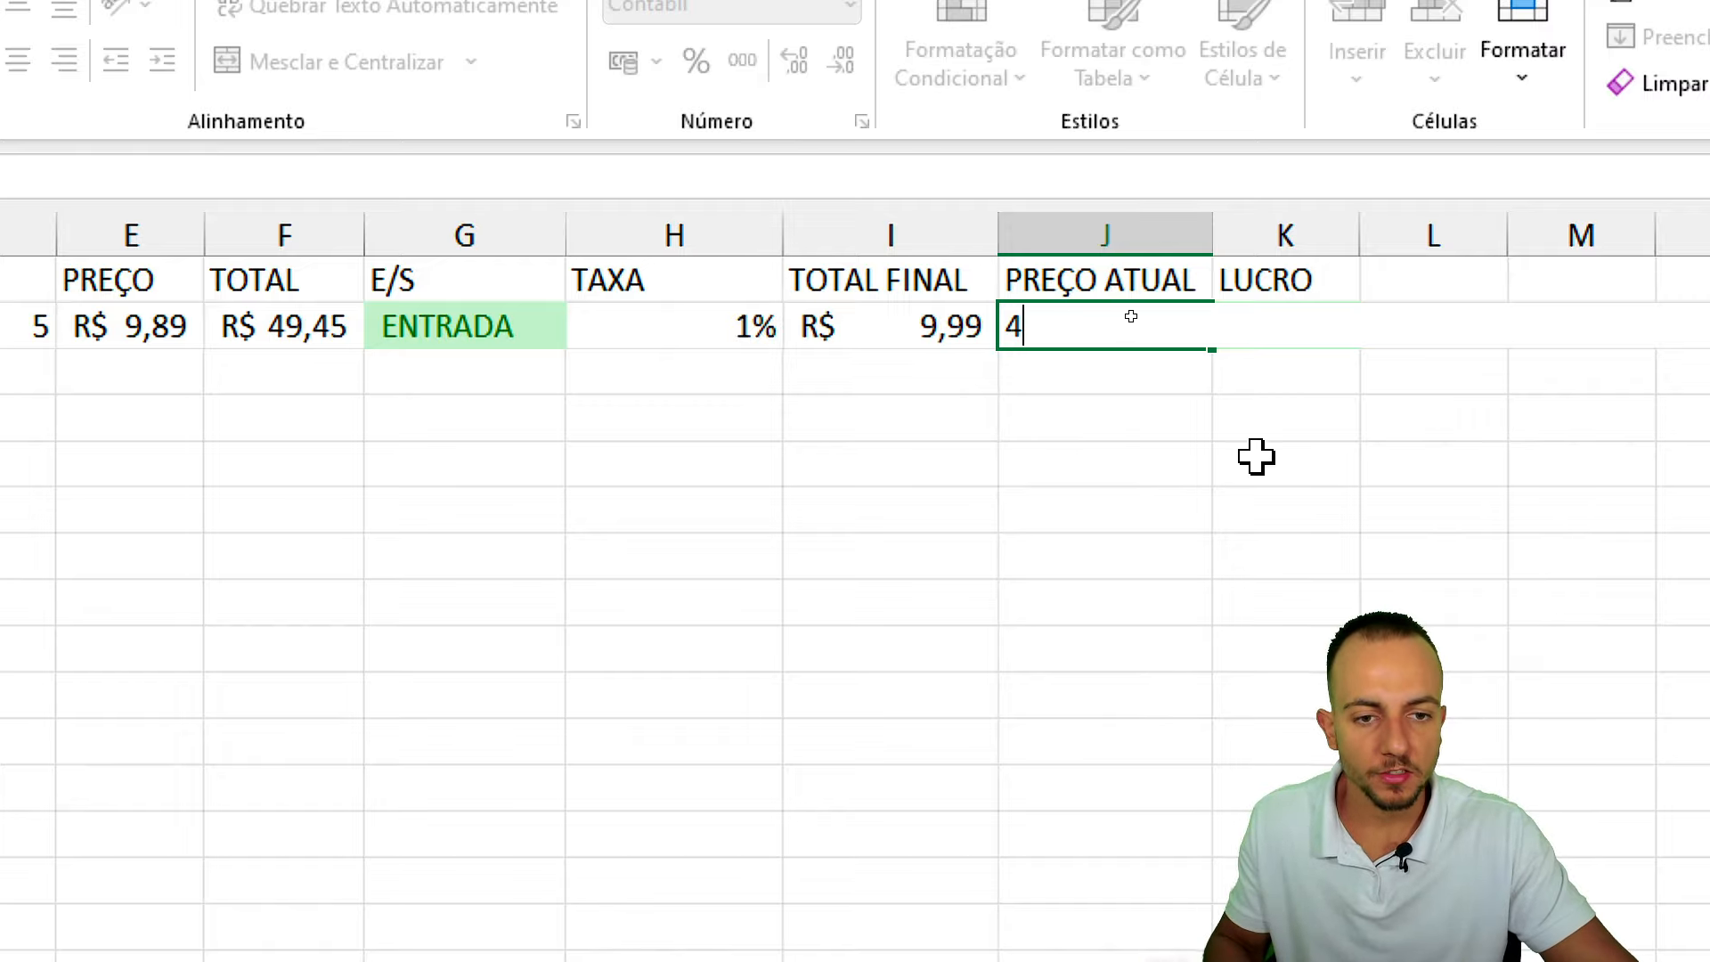
key(Return)
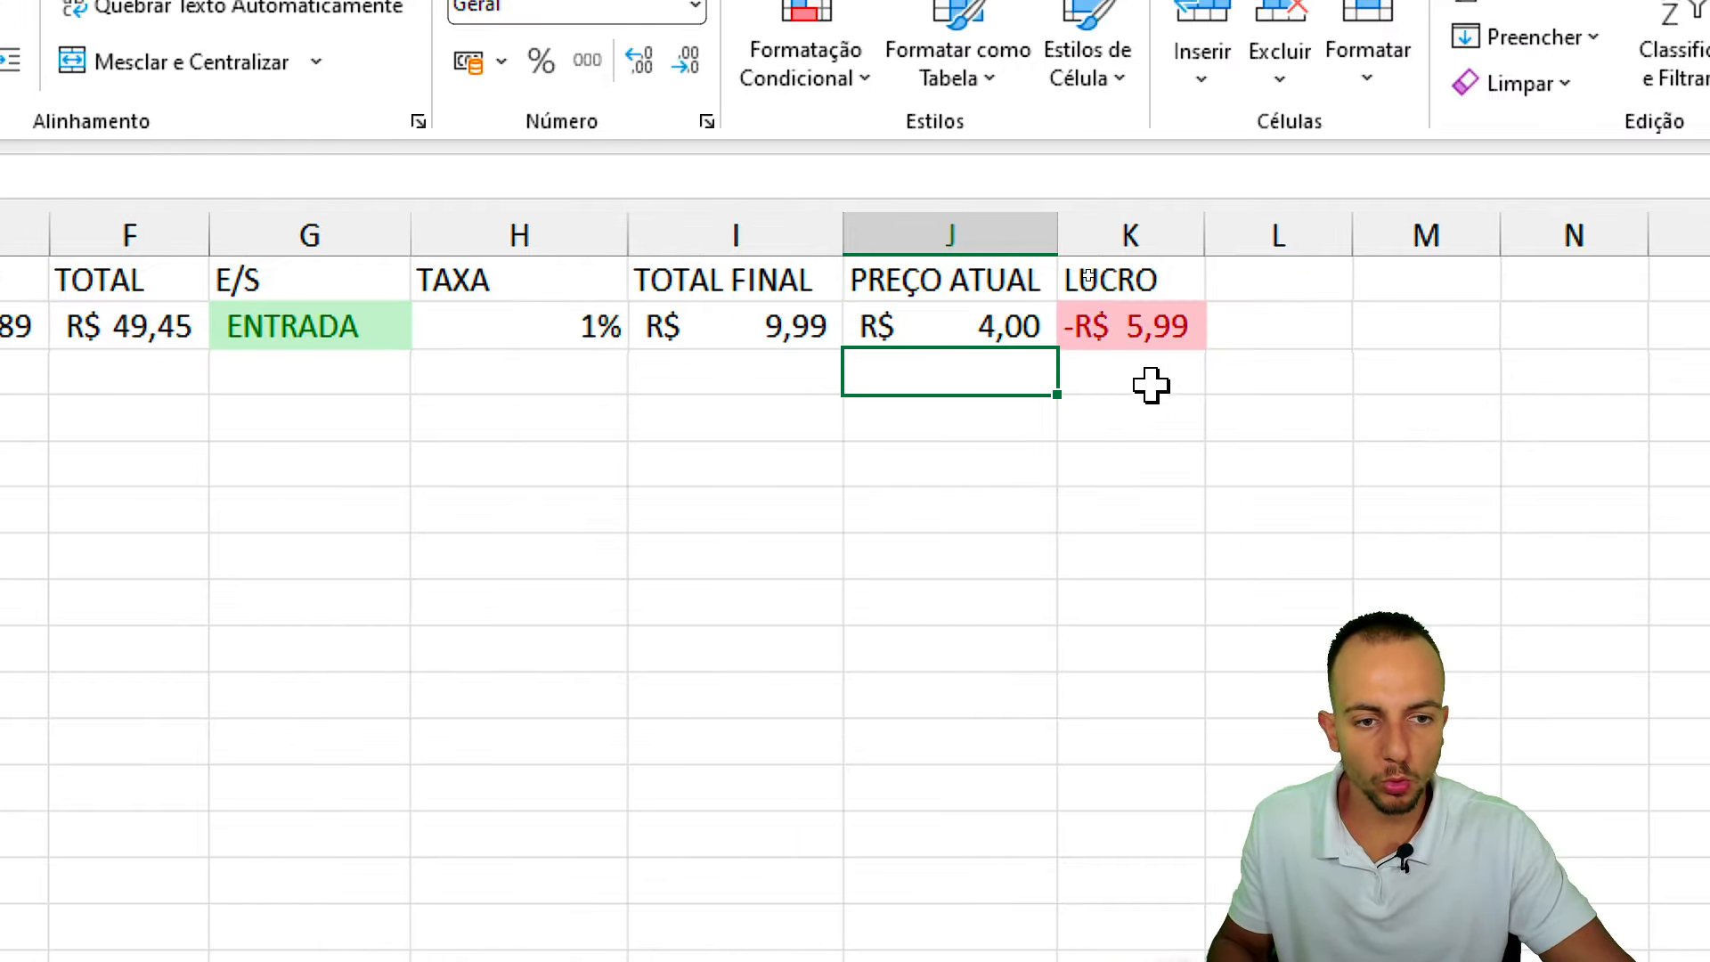
click(1107, 330)
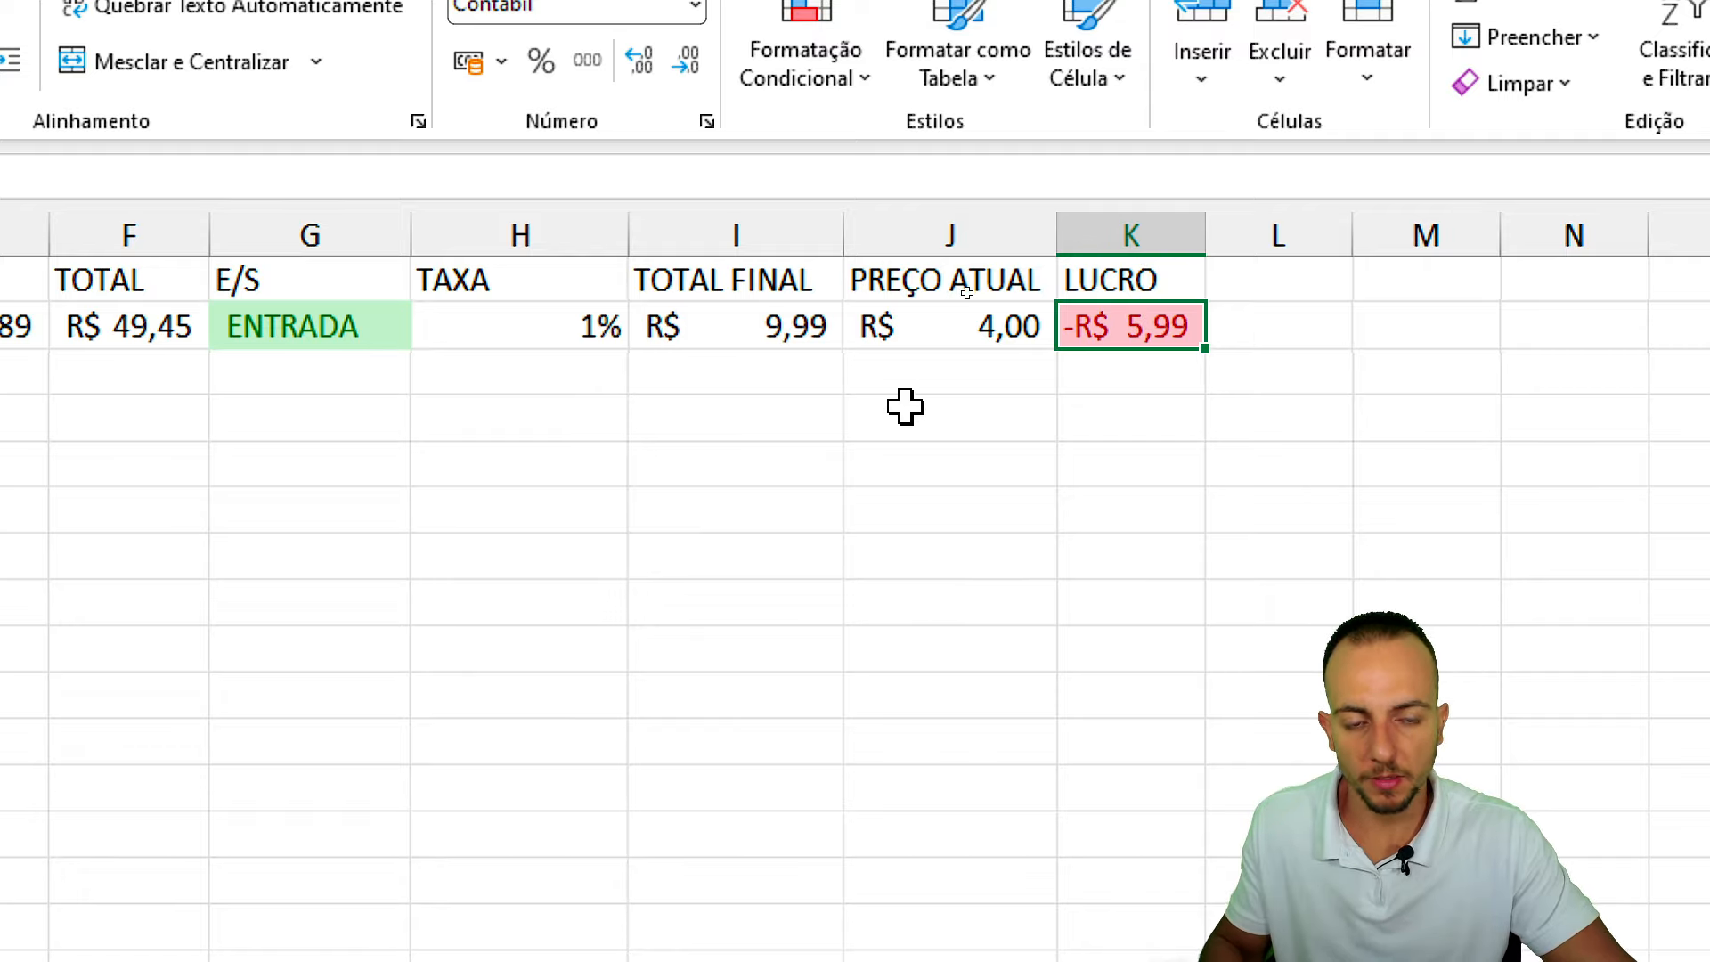
key(Left)
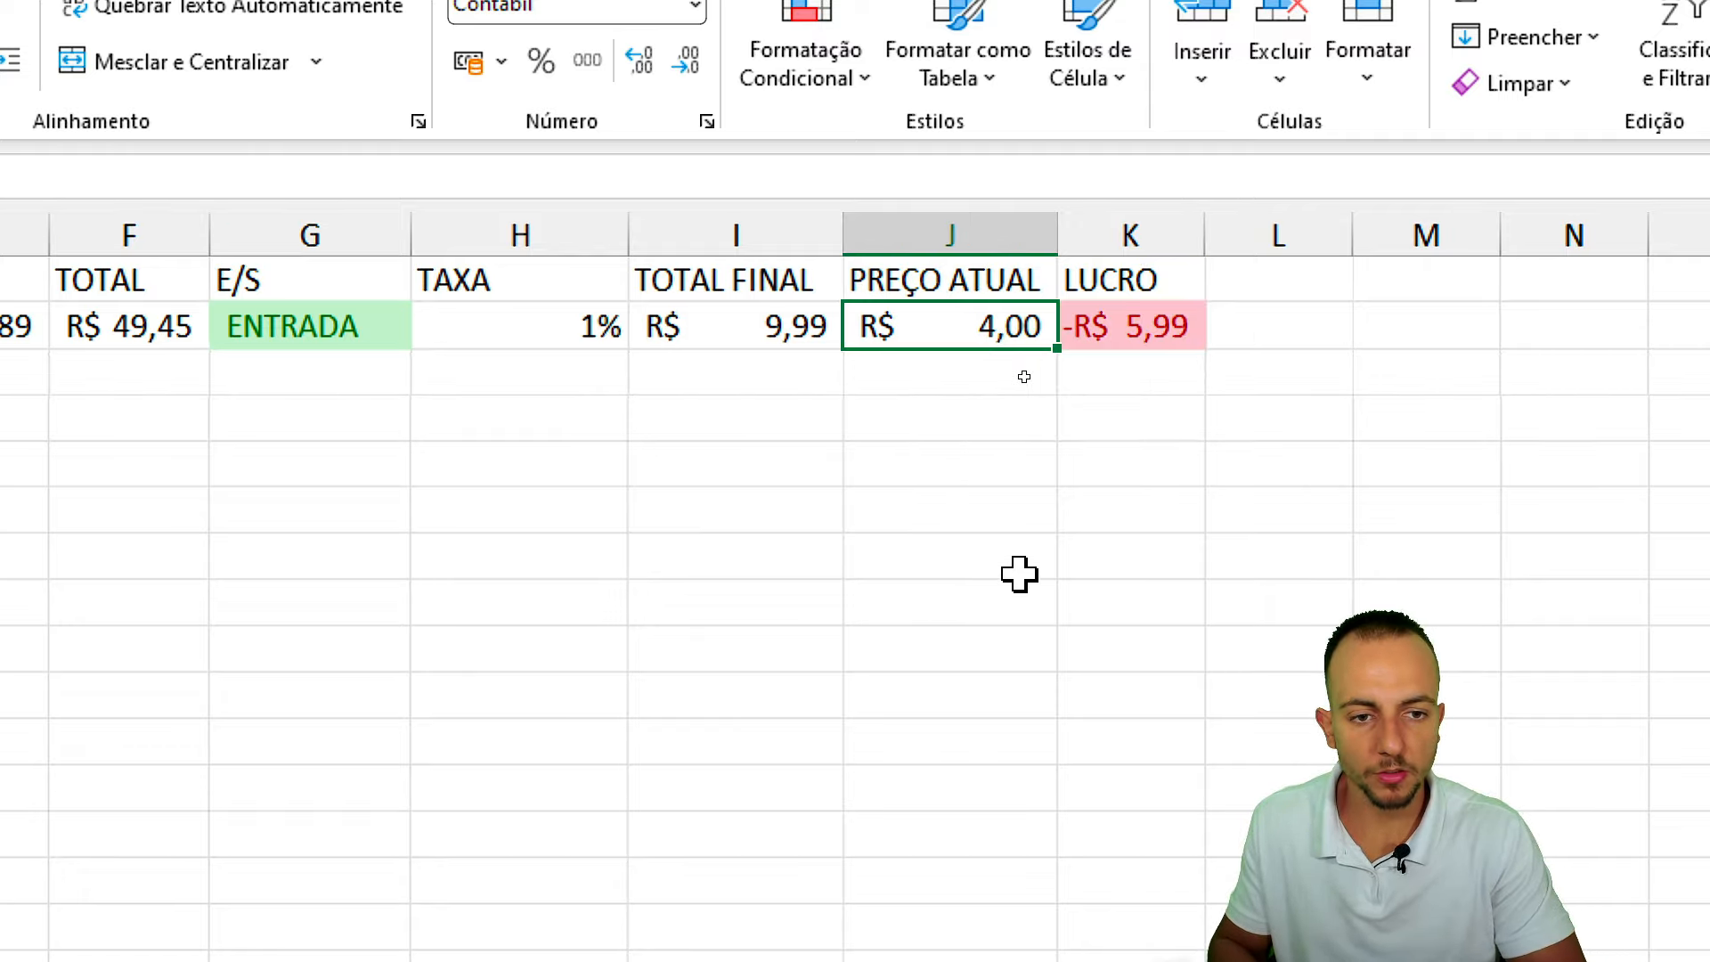
key(ctrl+z)
key(ctrl+y)
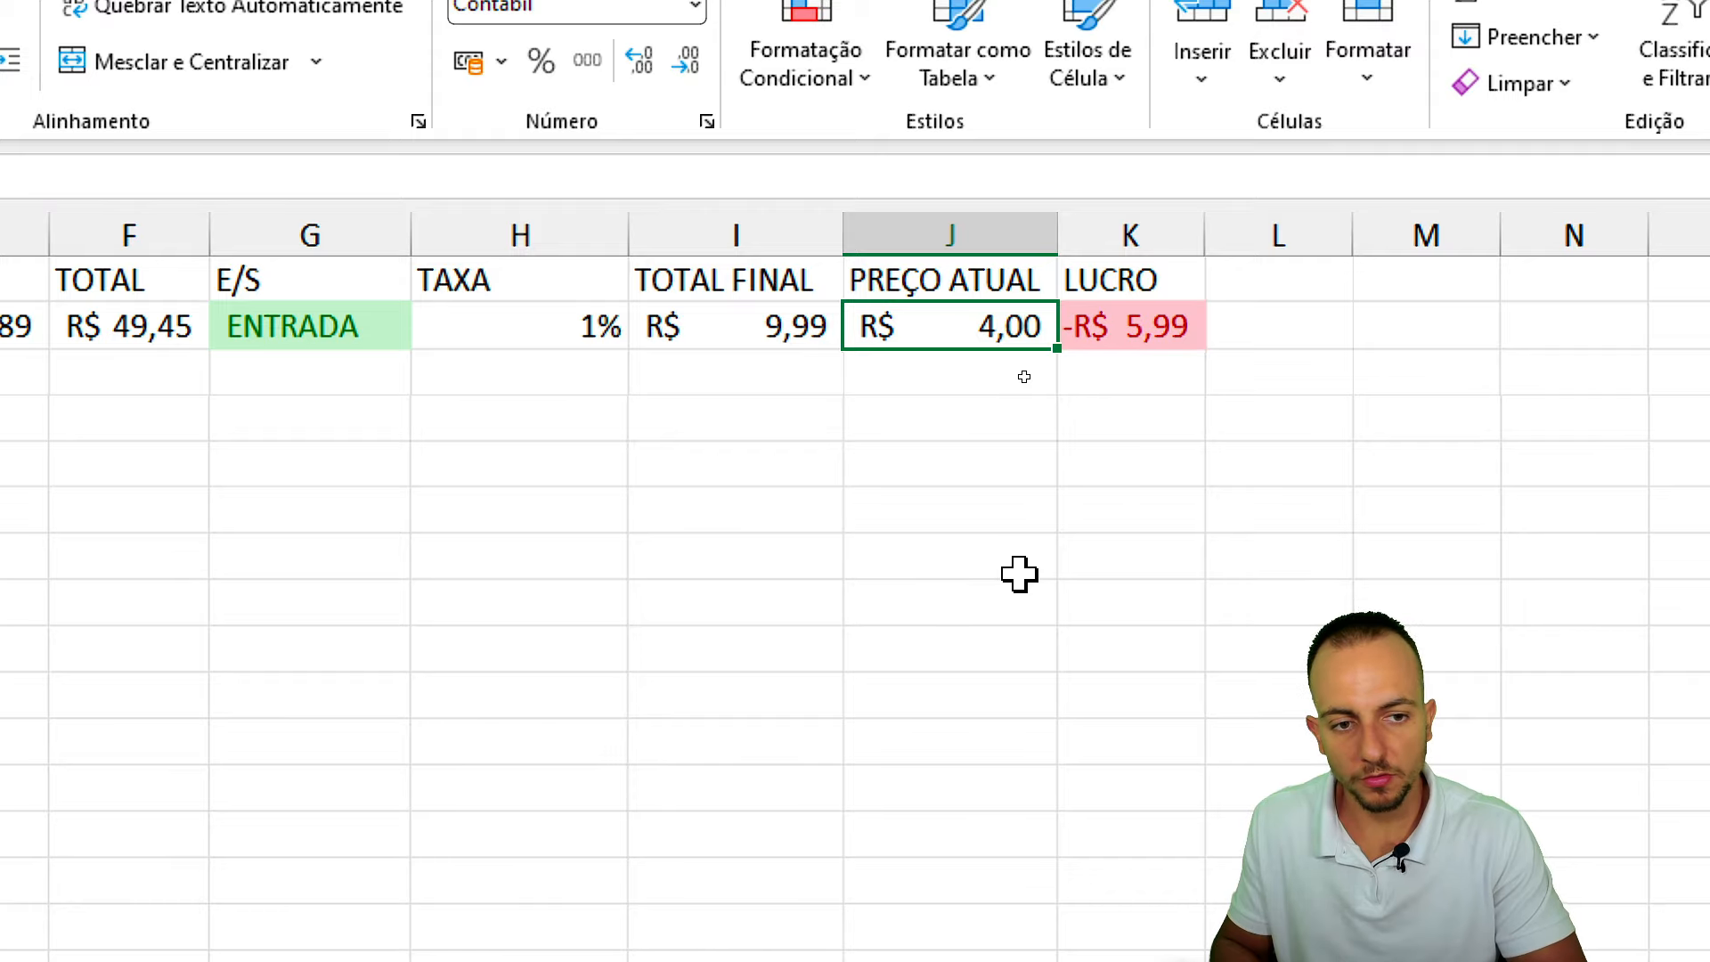
key(ctrl+z)
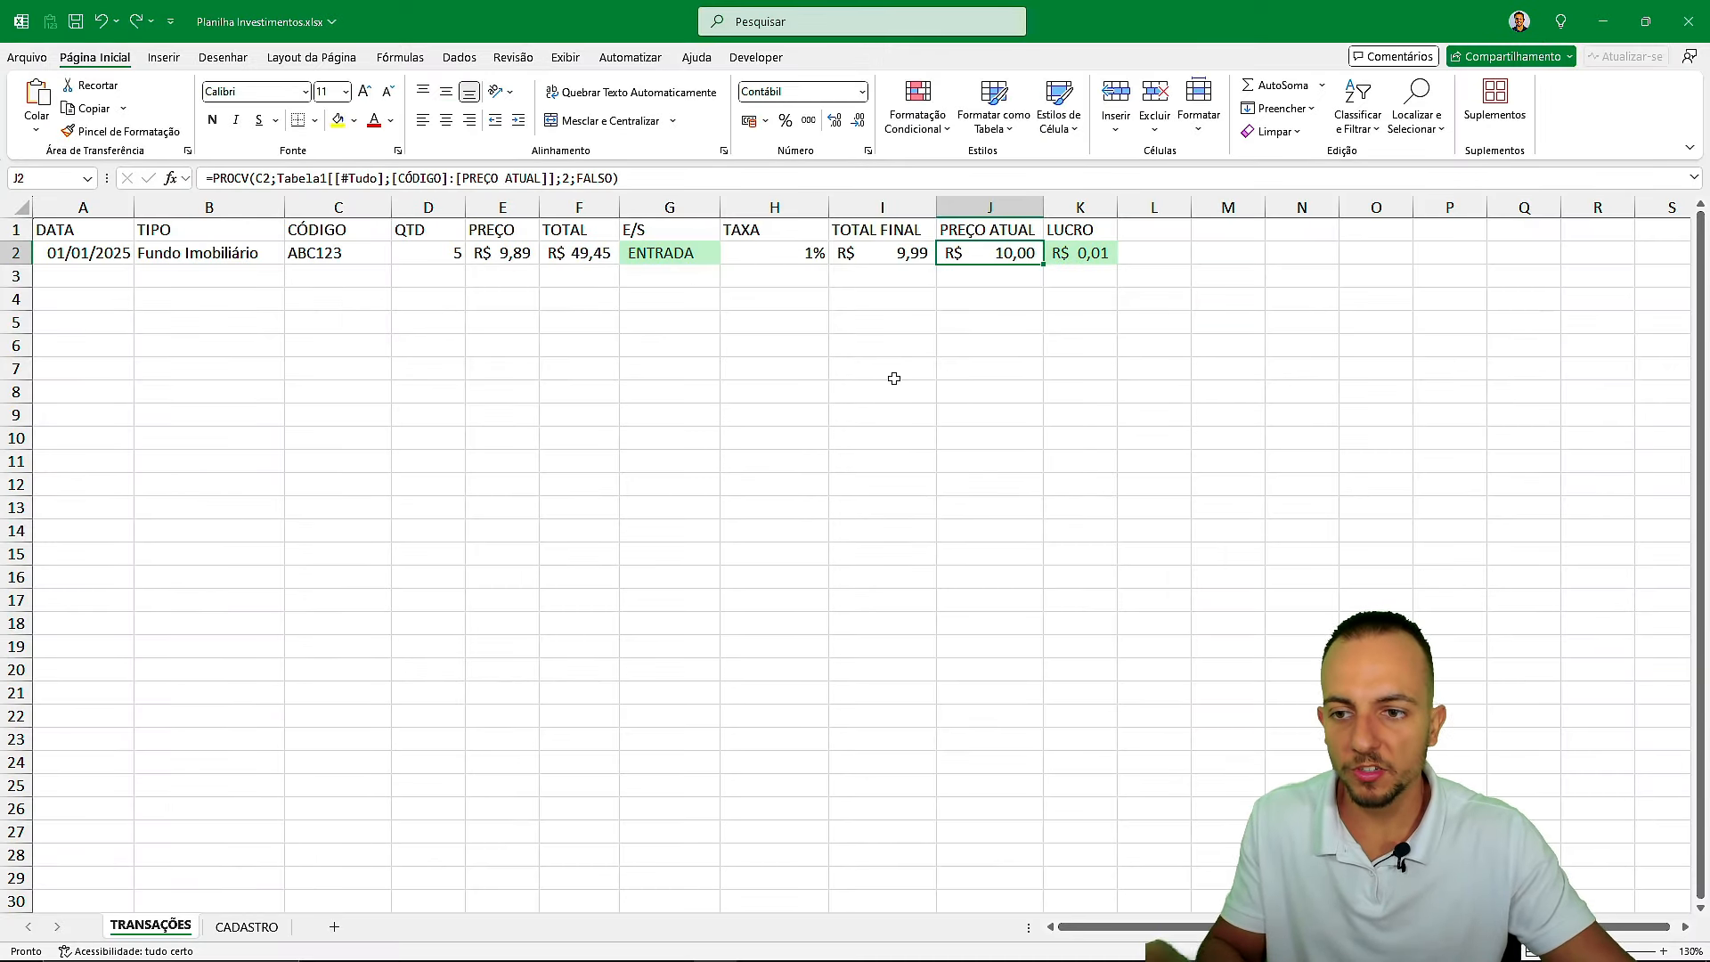
Save the workbook and convert the range A1:K2 into a table with headers.
key(ctrl+s)
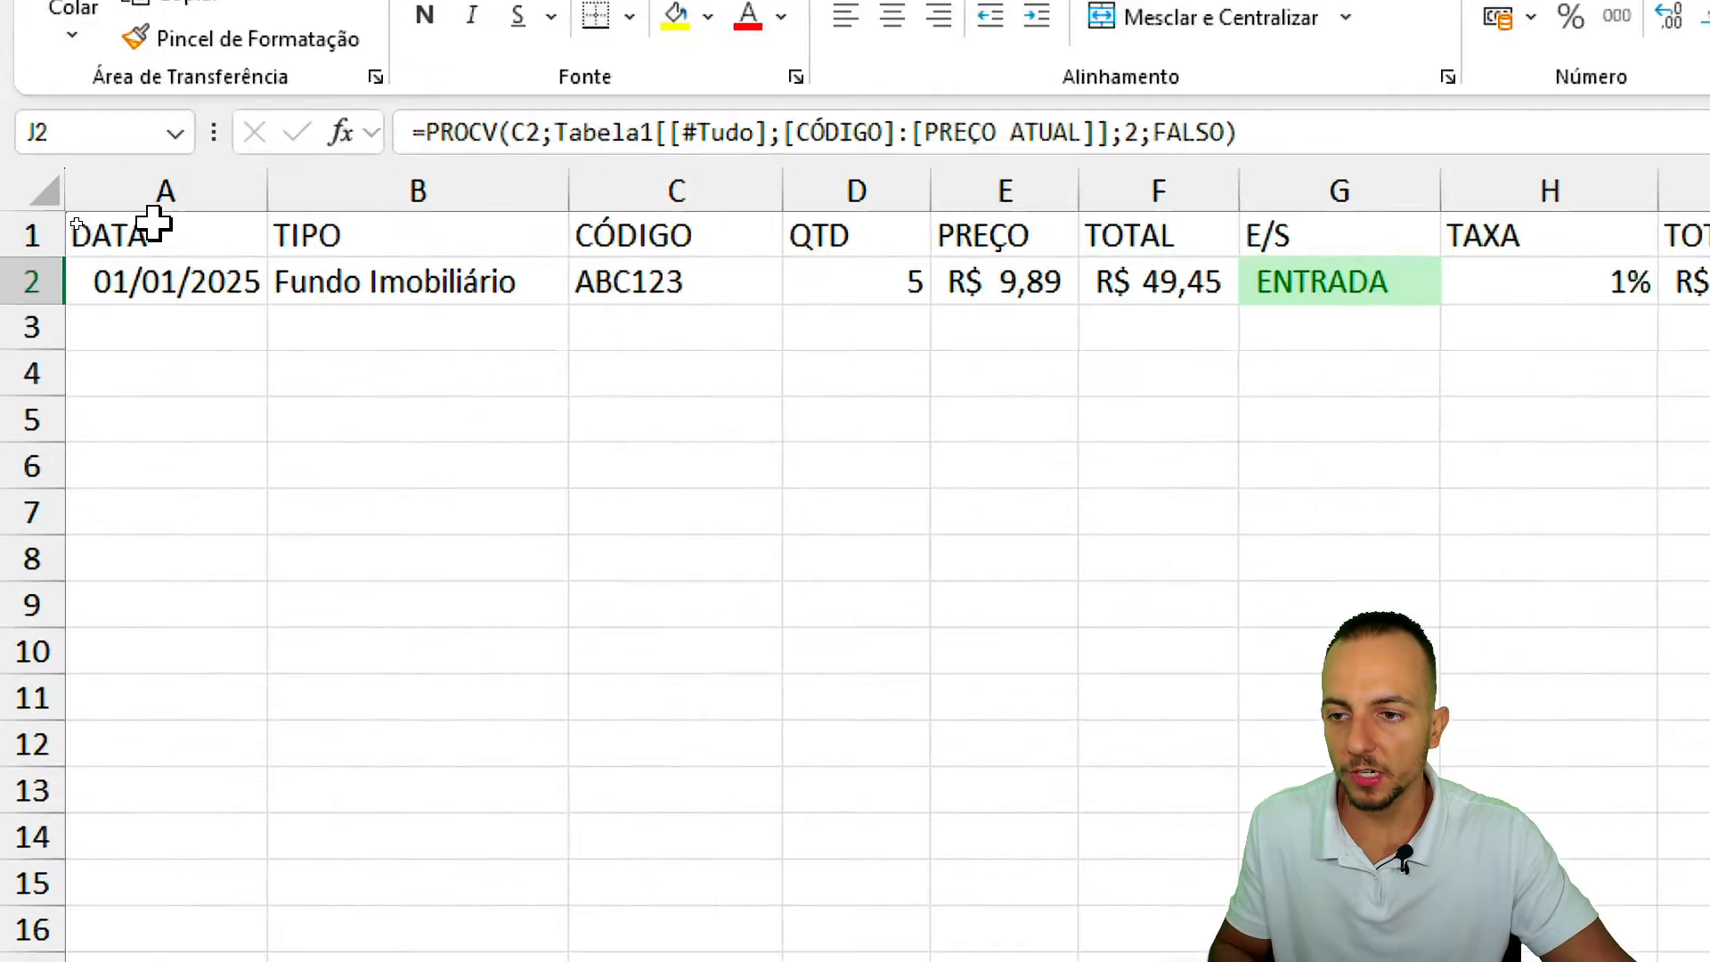
drag(82, 223, 1079, 252)
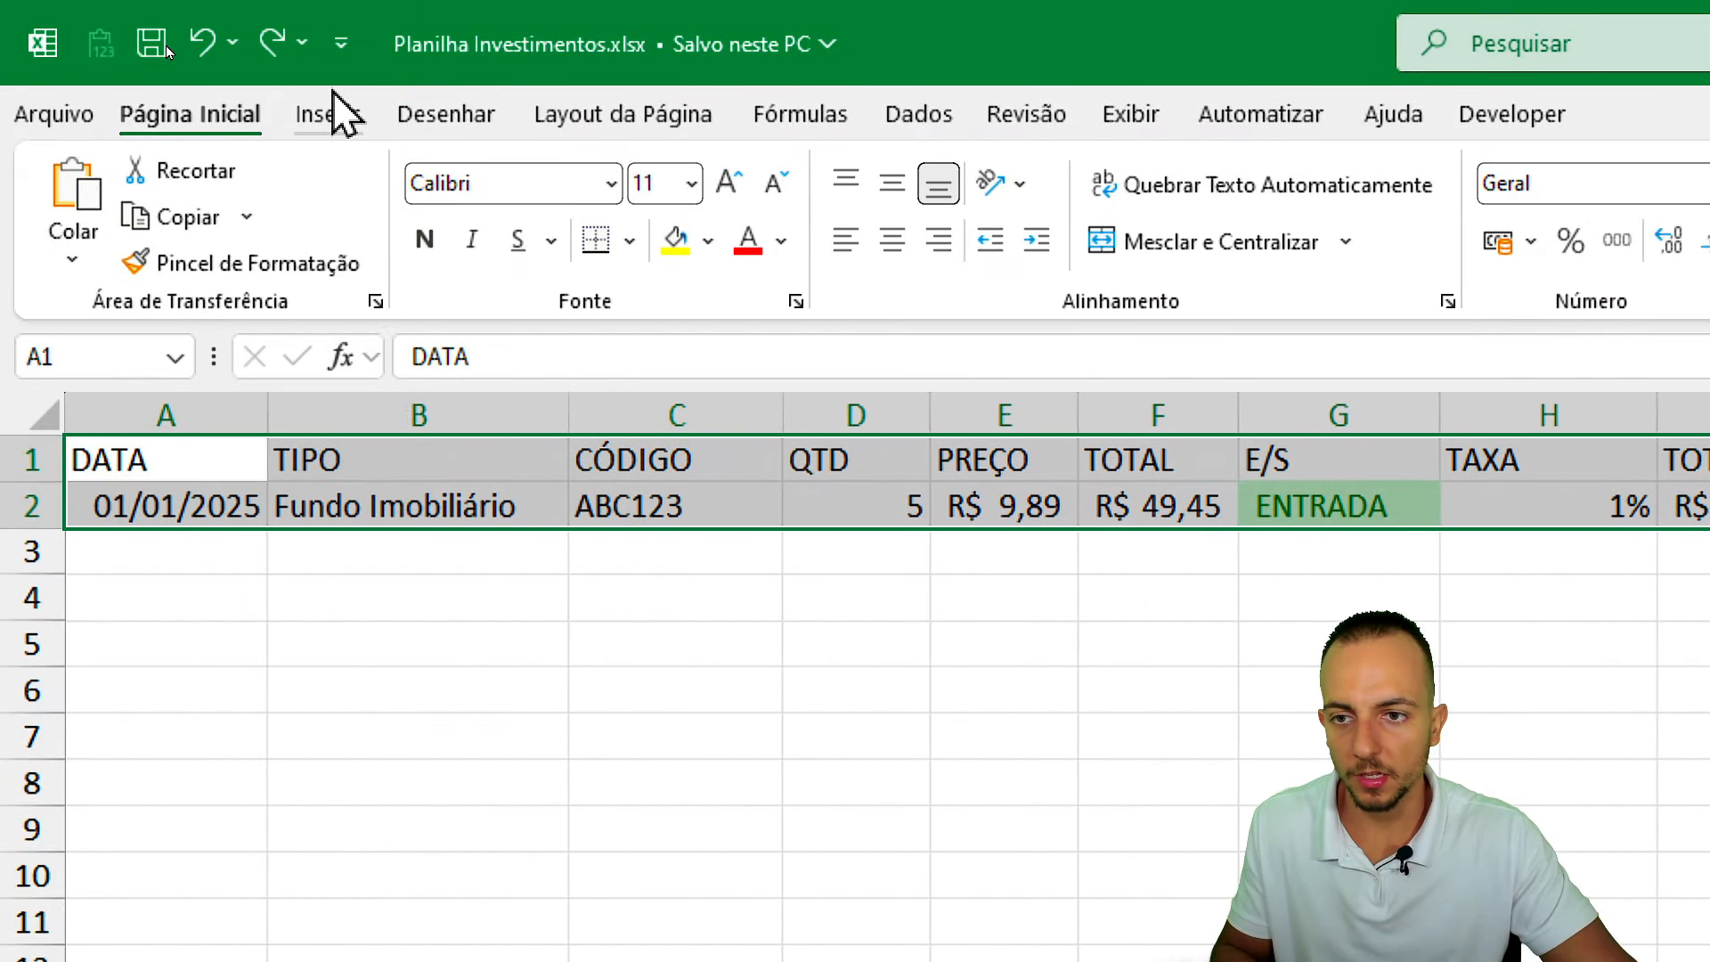
click(327, 54)
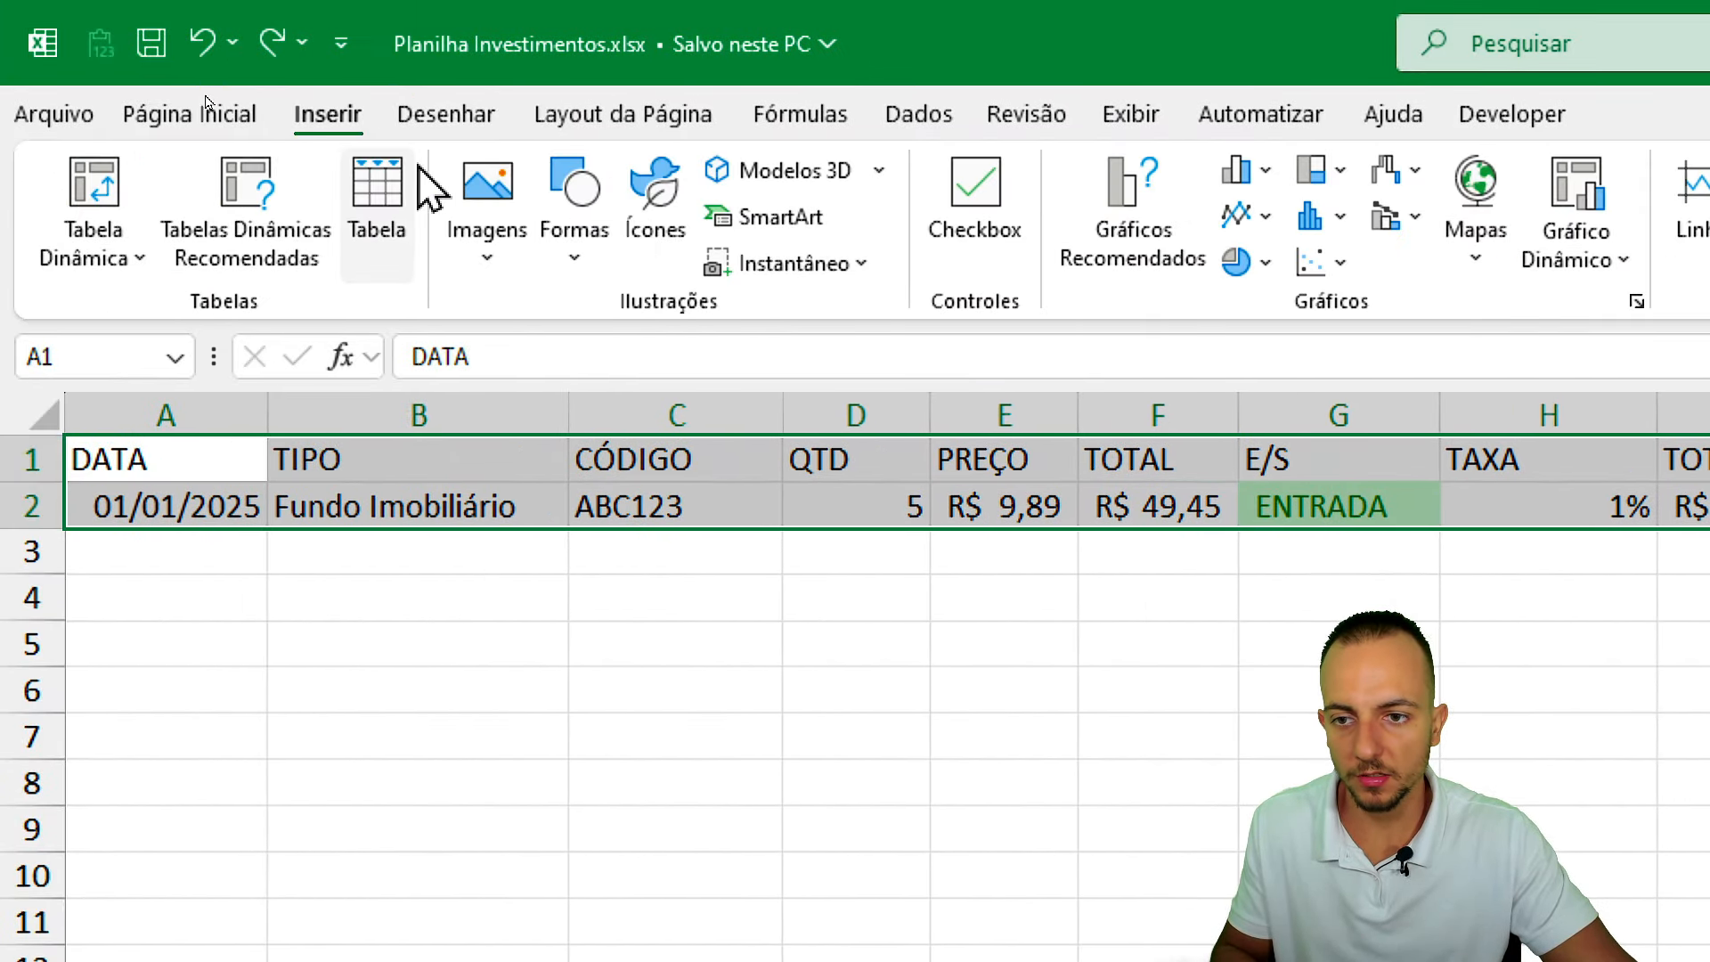
click(417, 121)
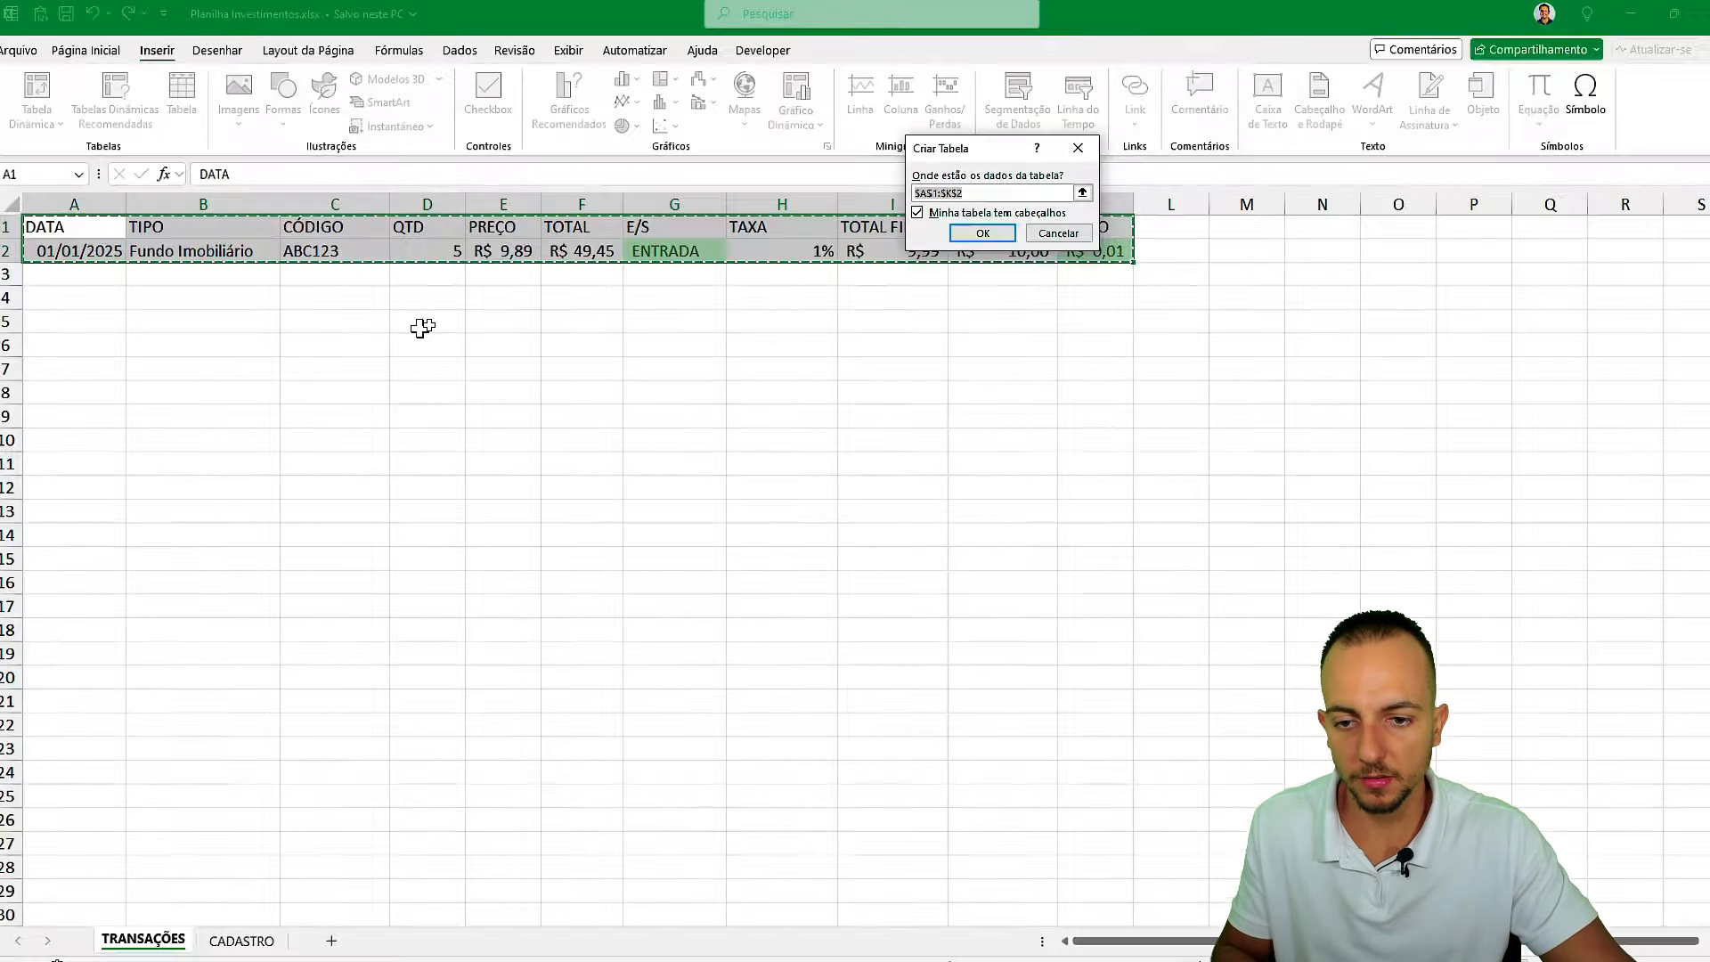
drag(957, 160, 426, 337)
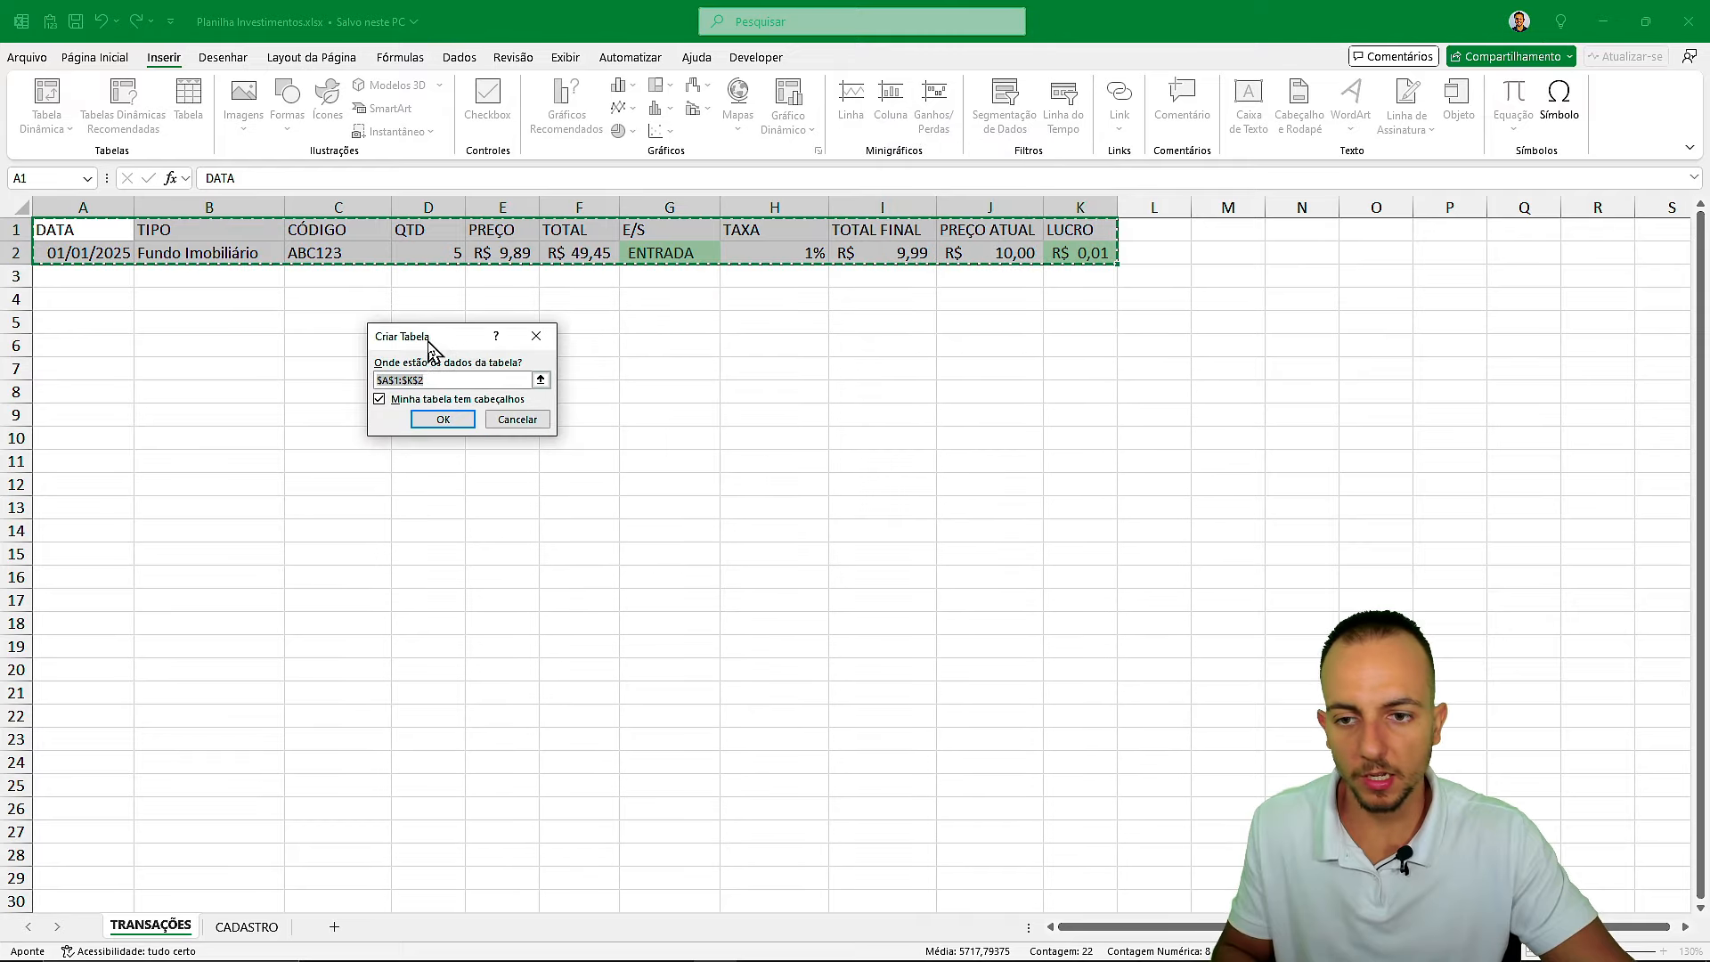
click(429, 421)
Centre the contents of the new table horizontally and apply the light blue table style with a blue header.
click(94, 57)
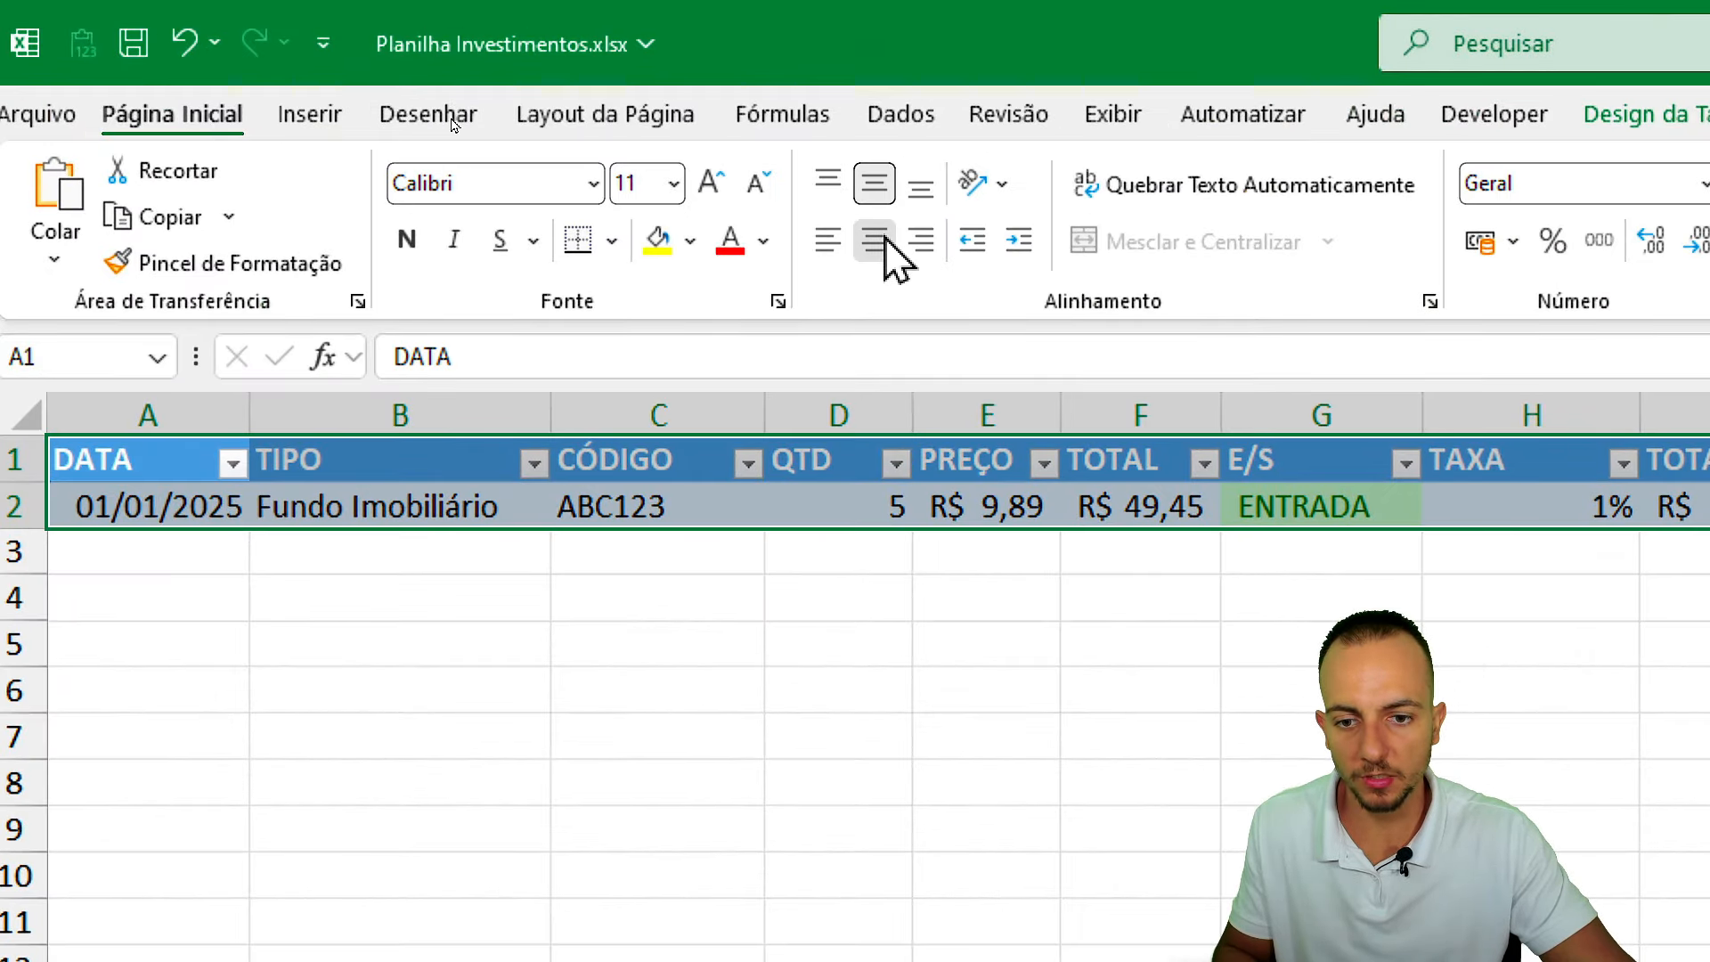
click(877, 241)
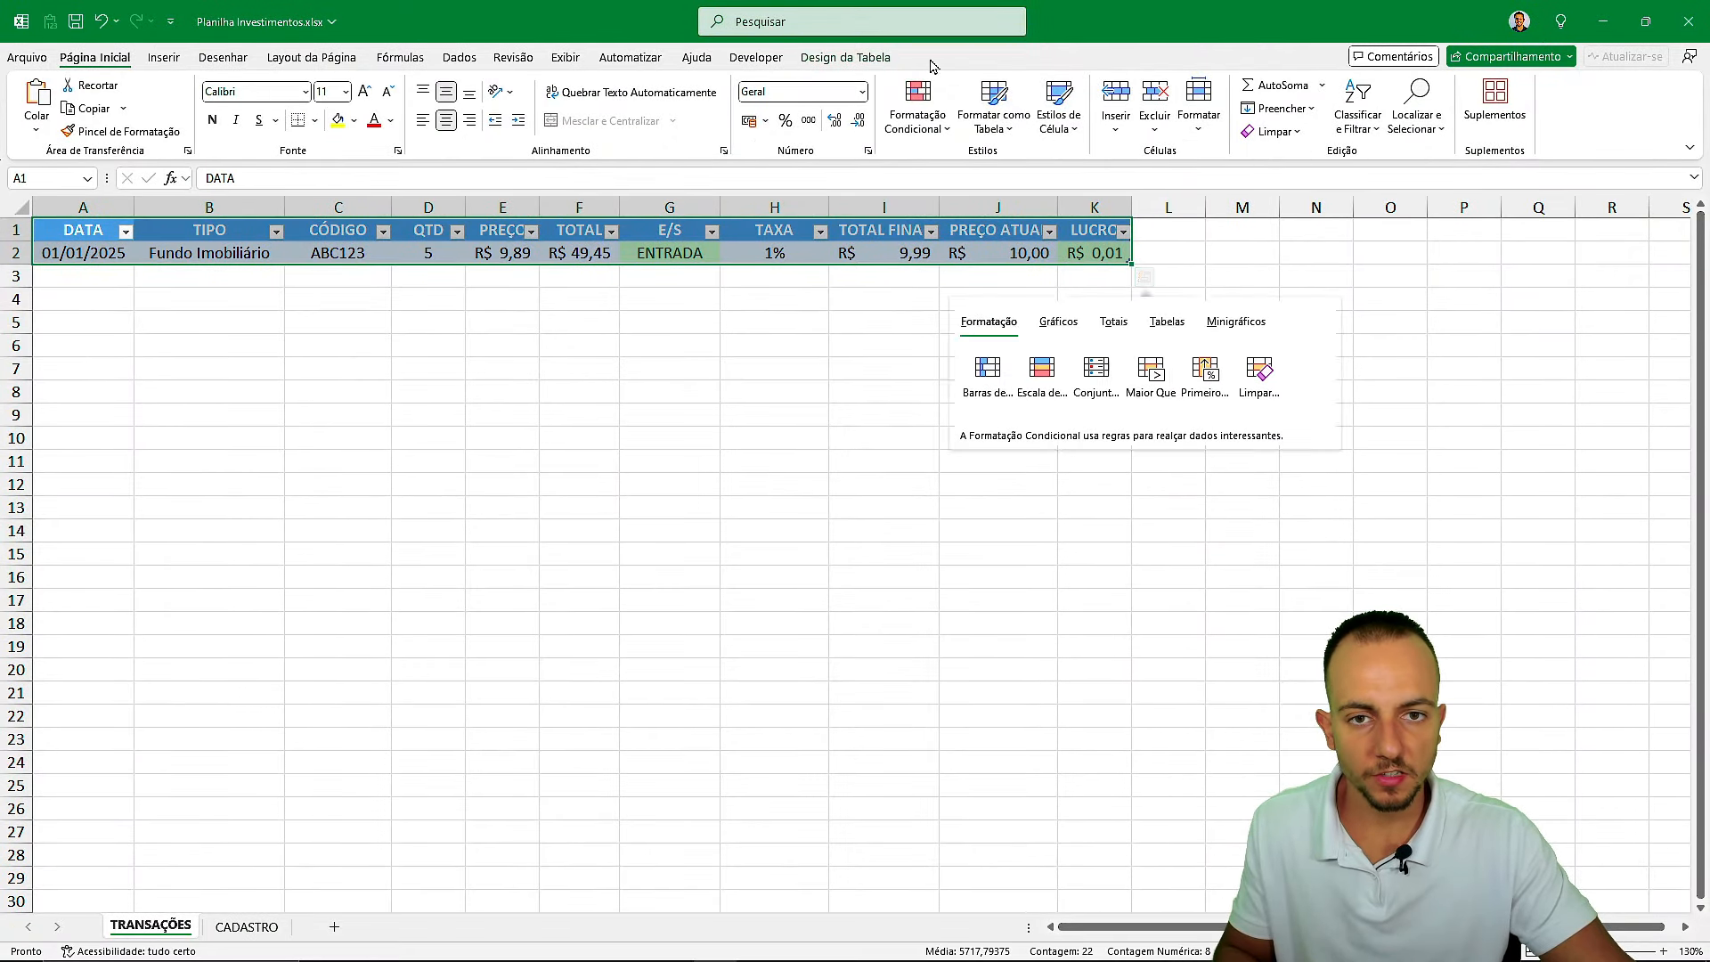
click(845, 58)
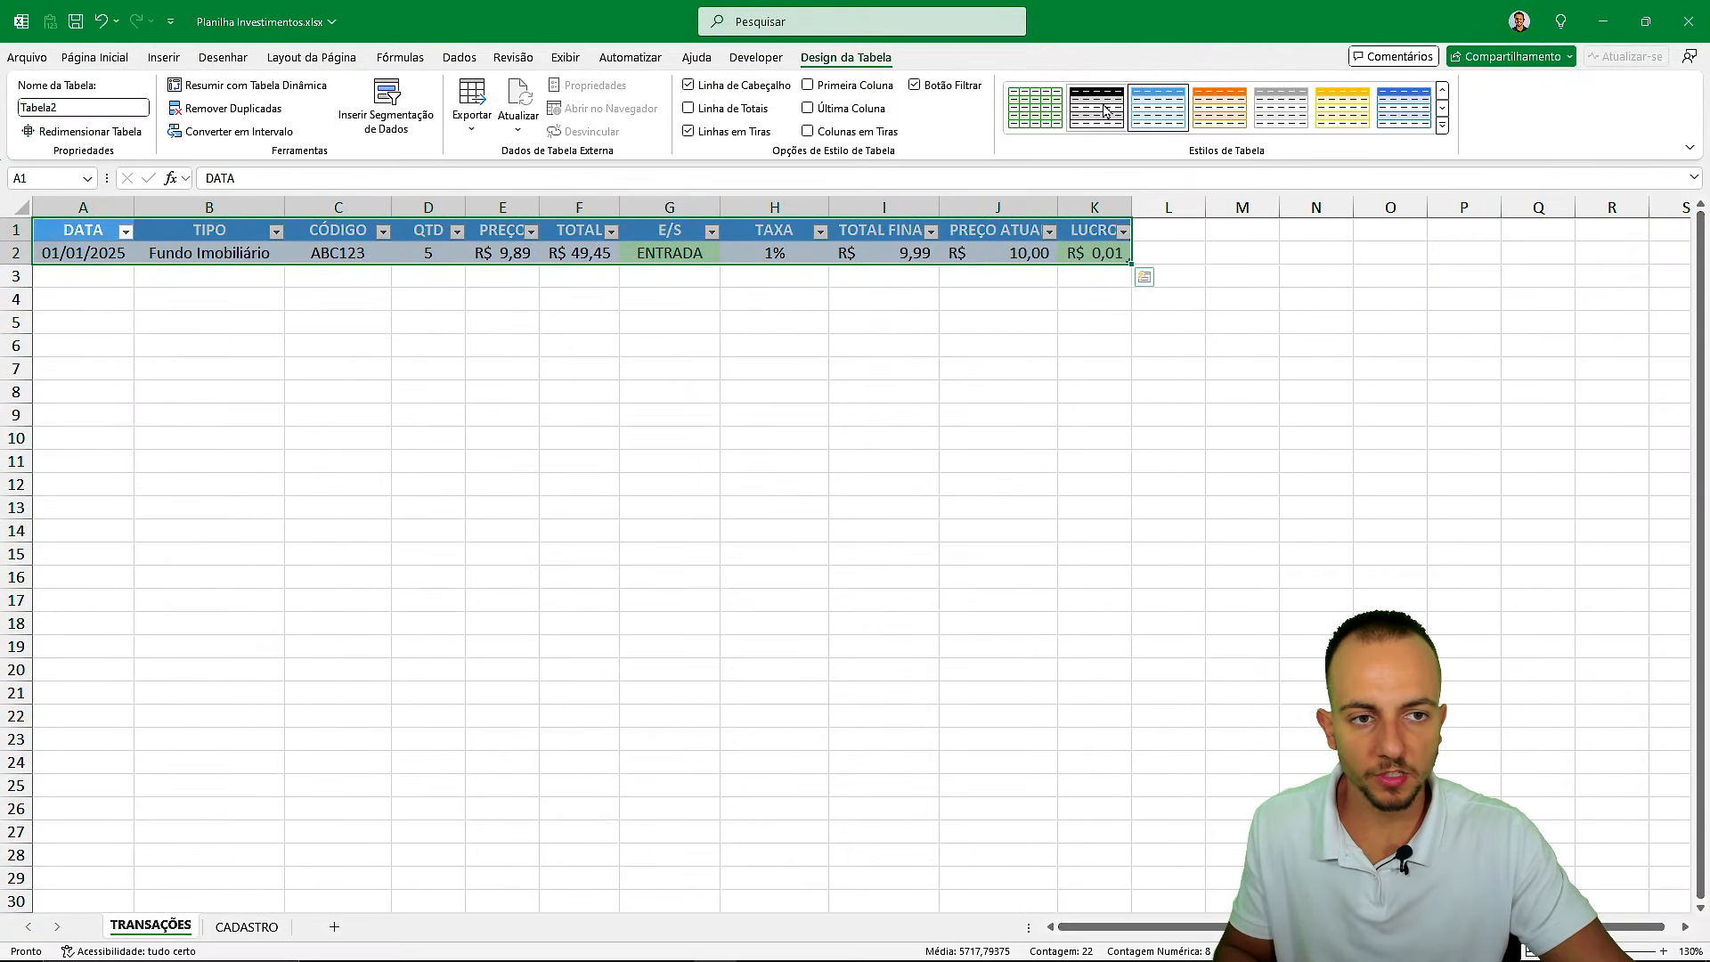
click(1158, 107)
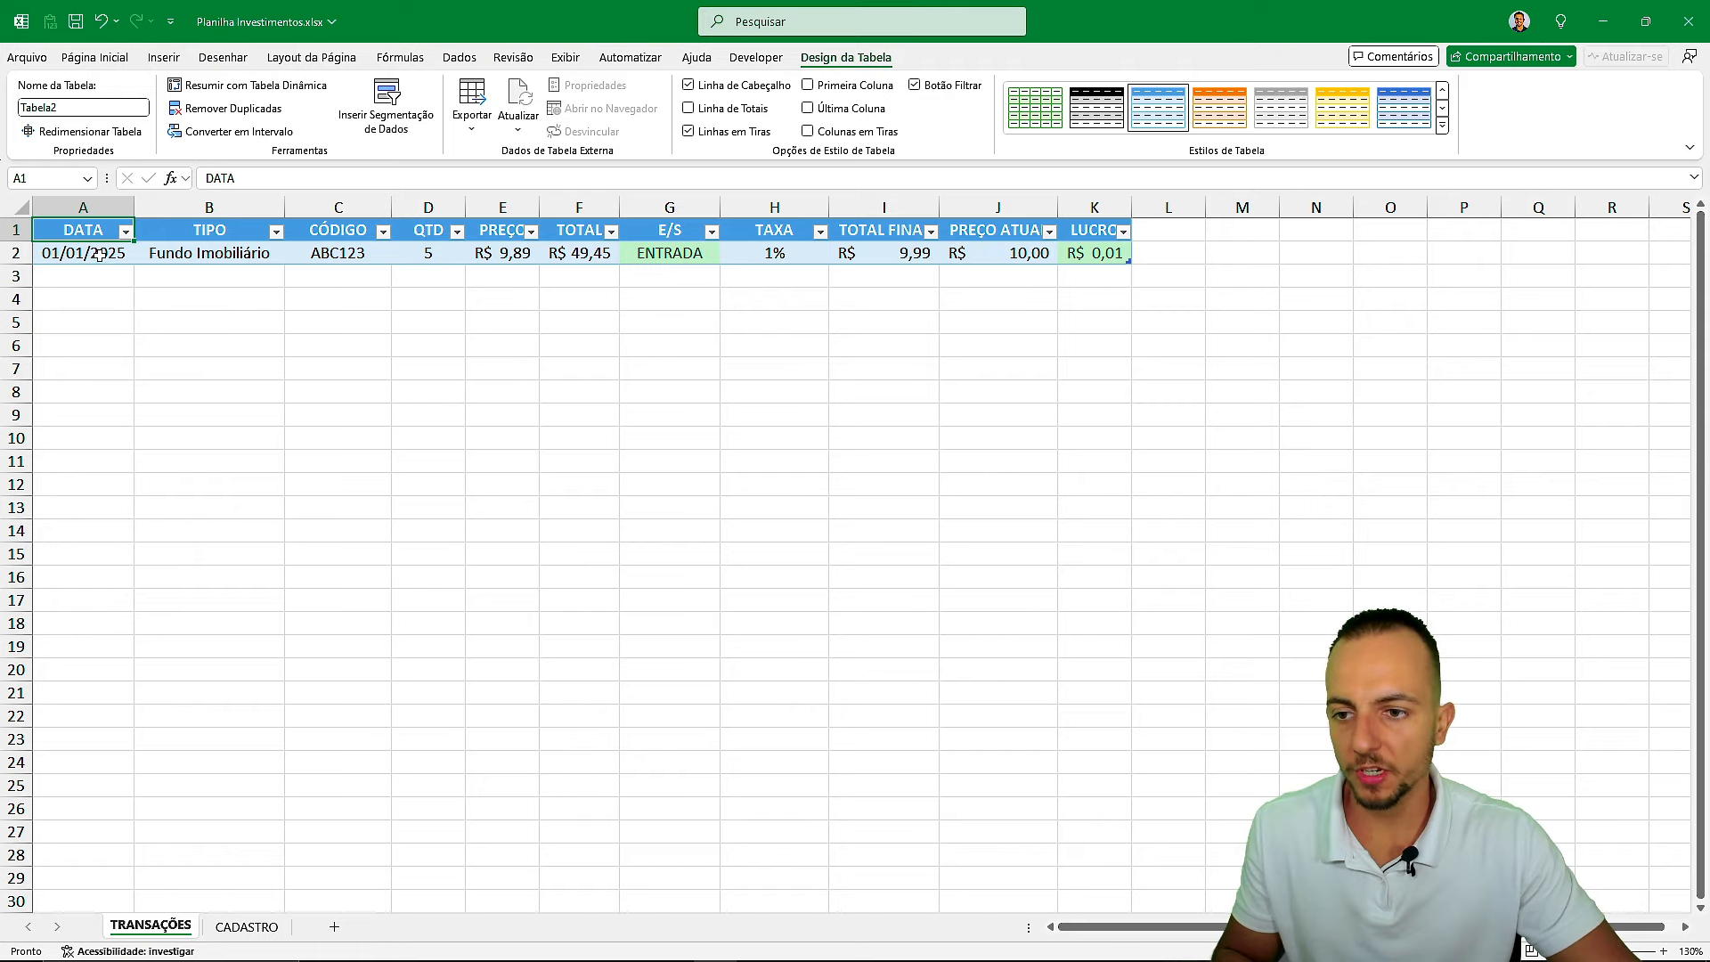
Add a new row to the transactions table by entering the date 01/01/2025 in A3.
drag(98, 256, 1091, 756)
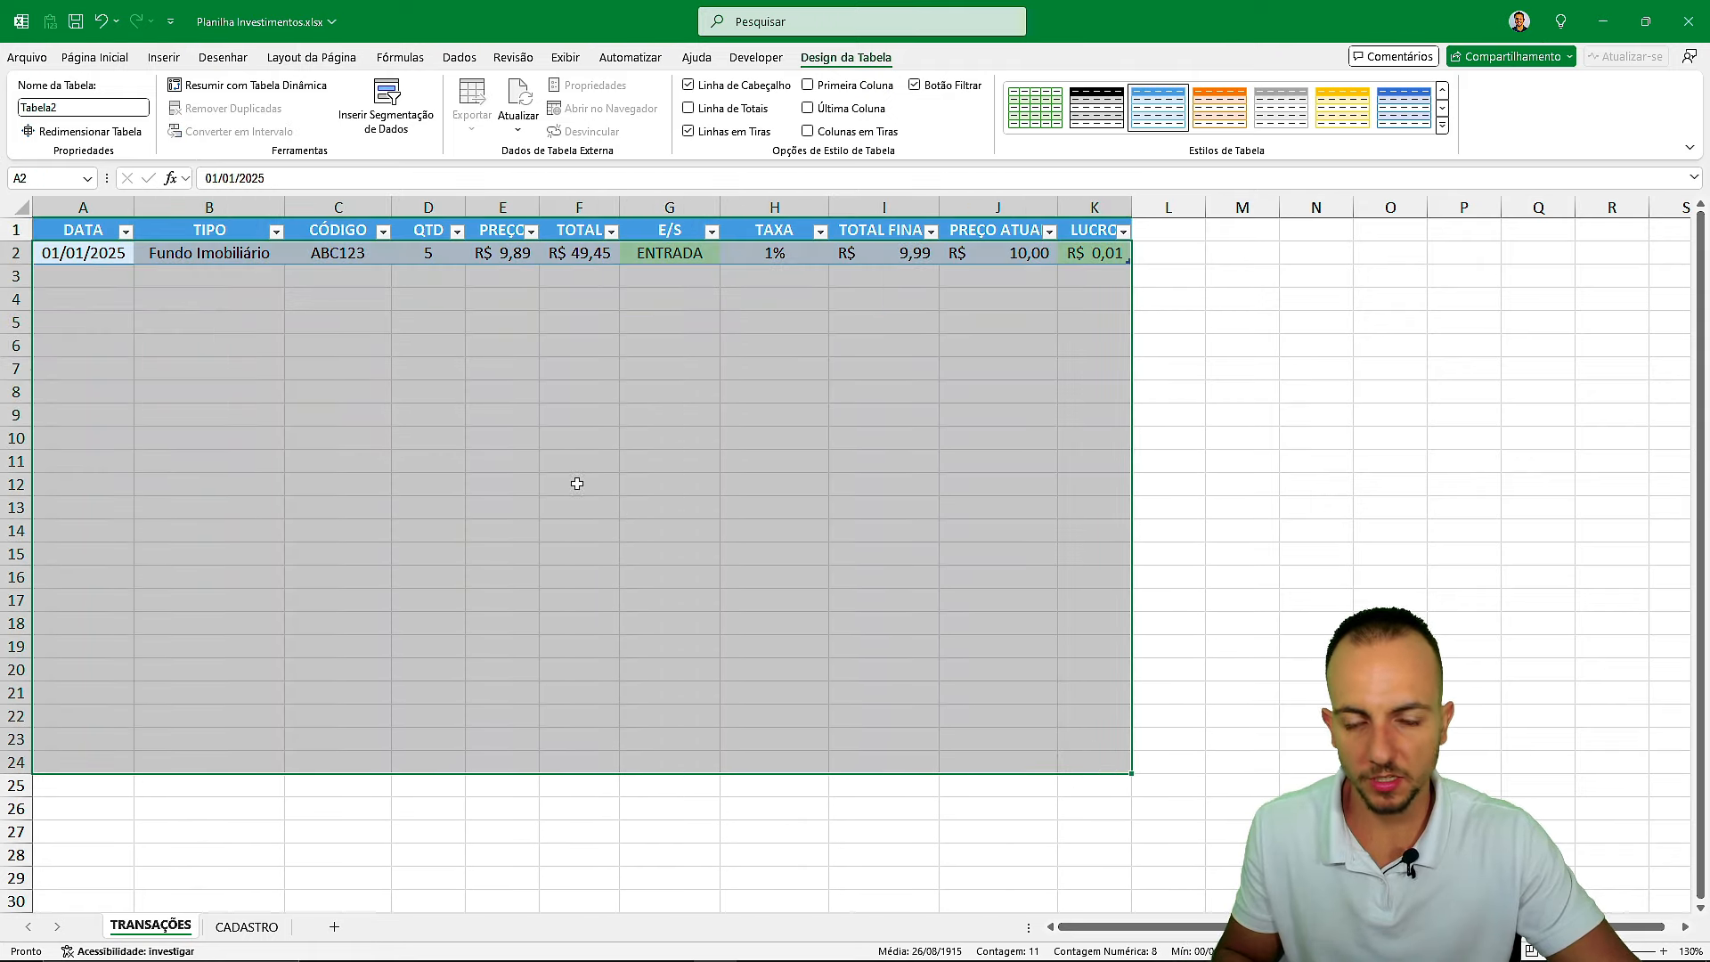
click(108, 251)
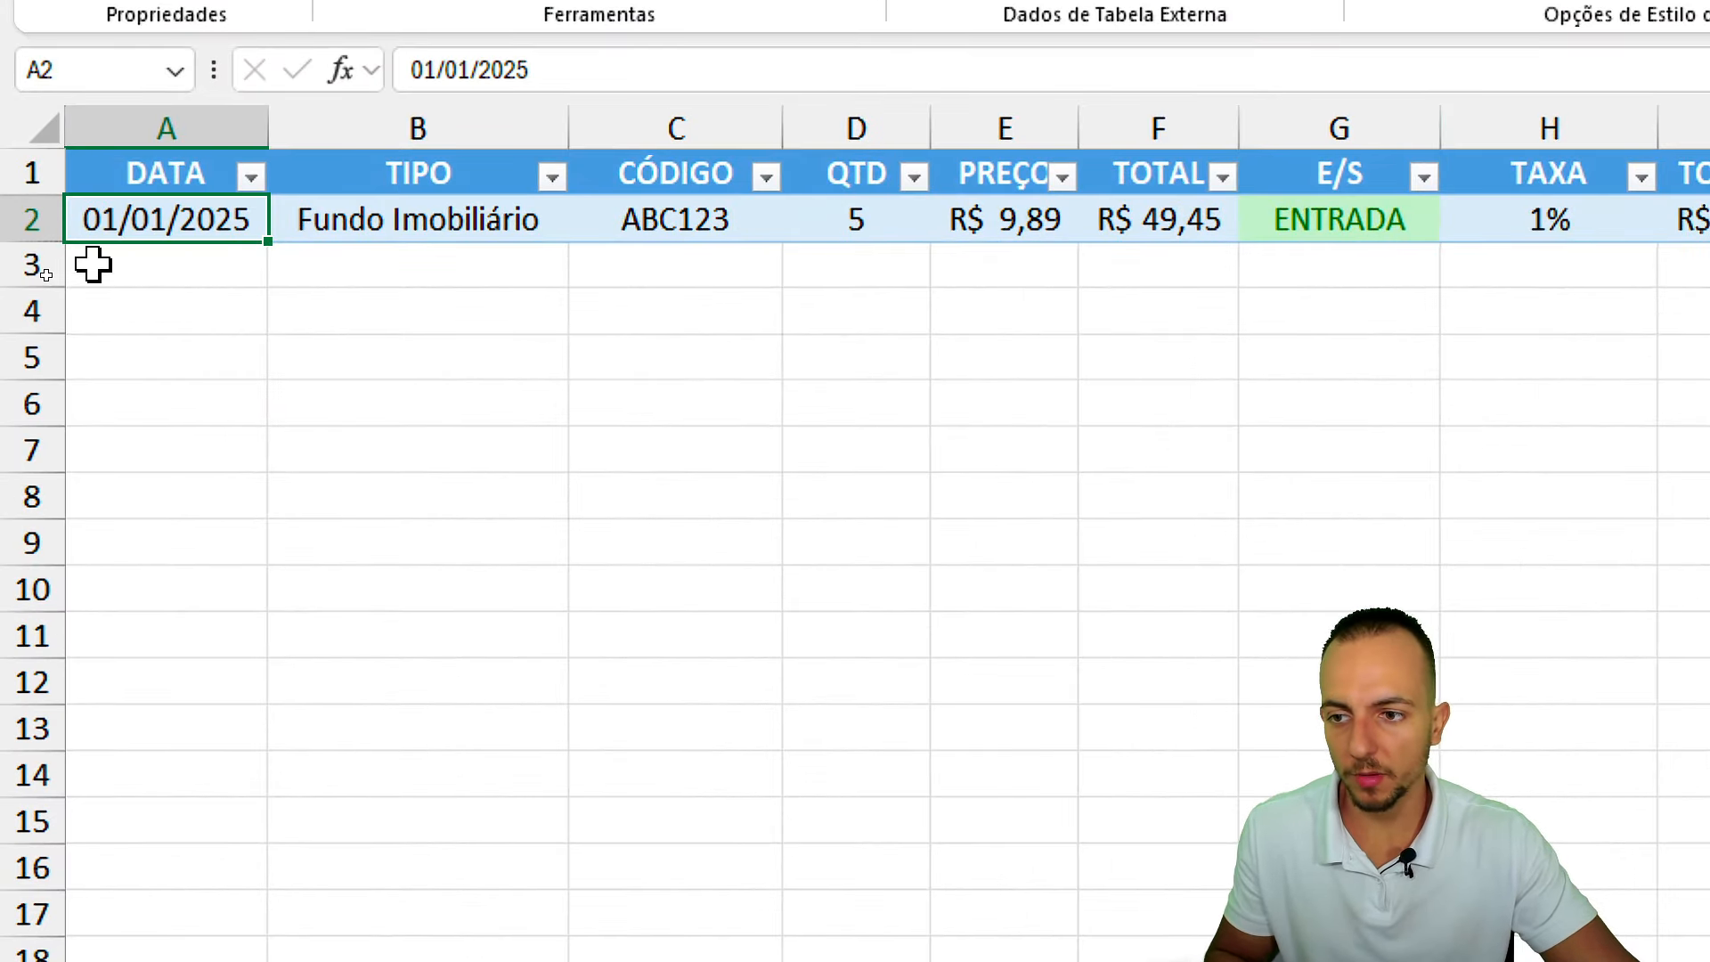
click(32, 264)
click(114, 260)
text(0)
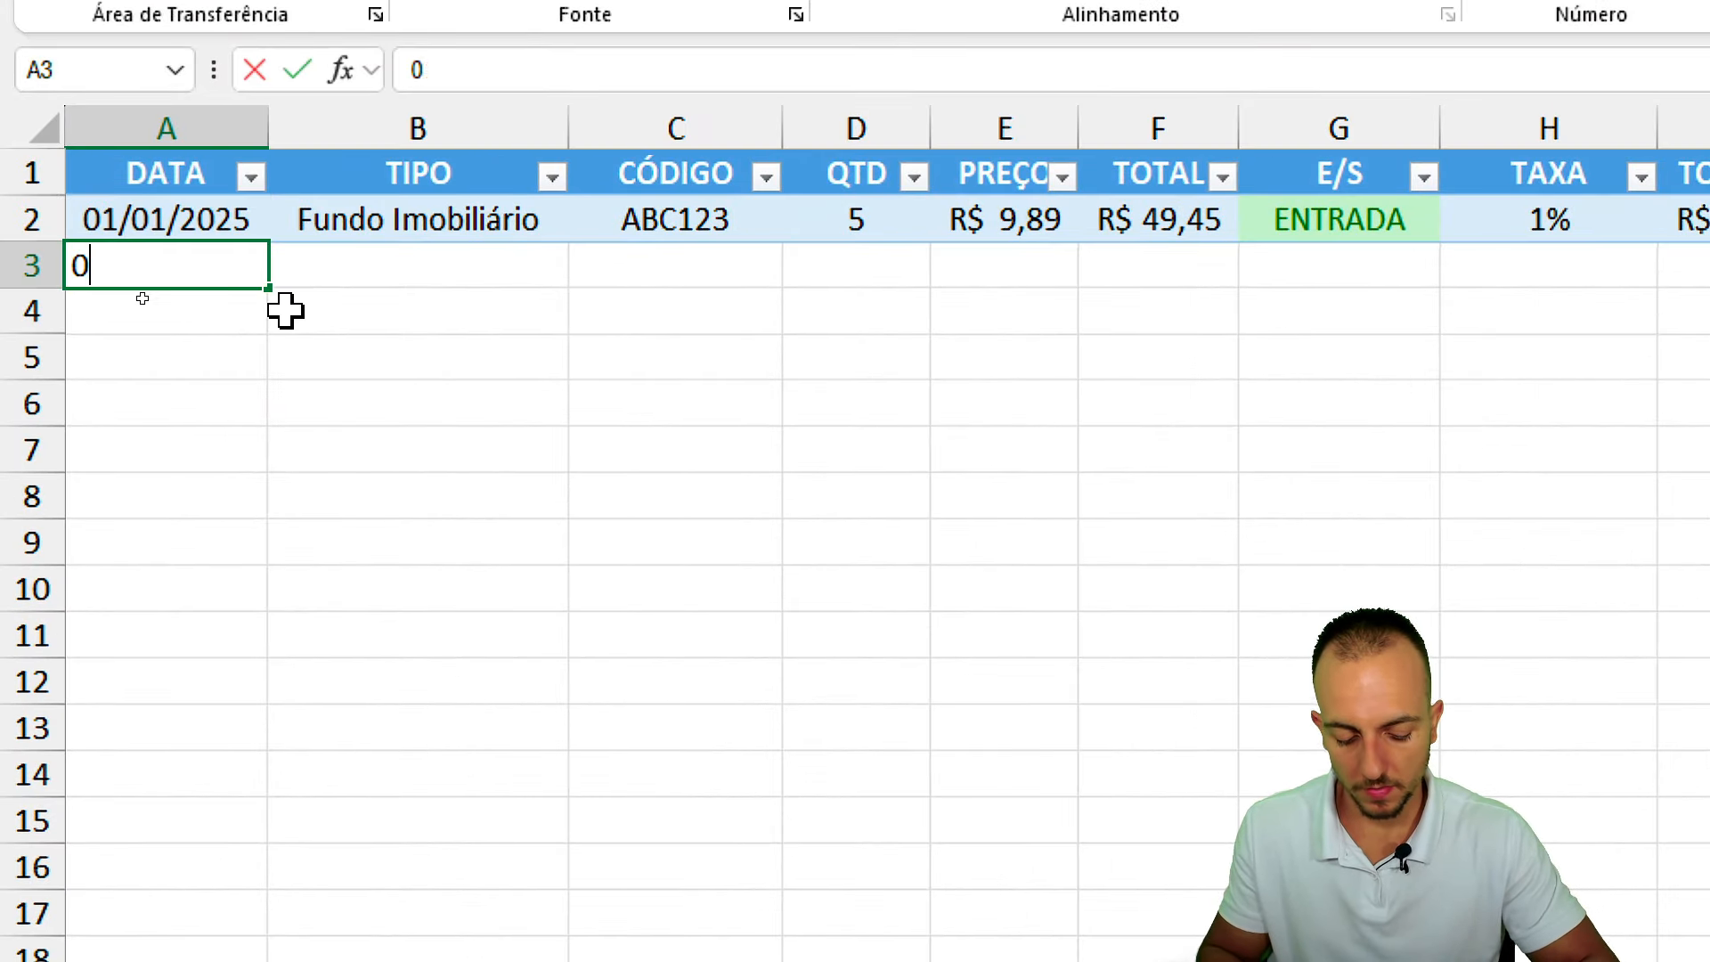
text(1/01/2025)
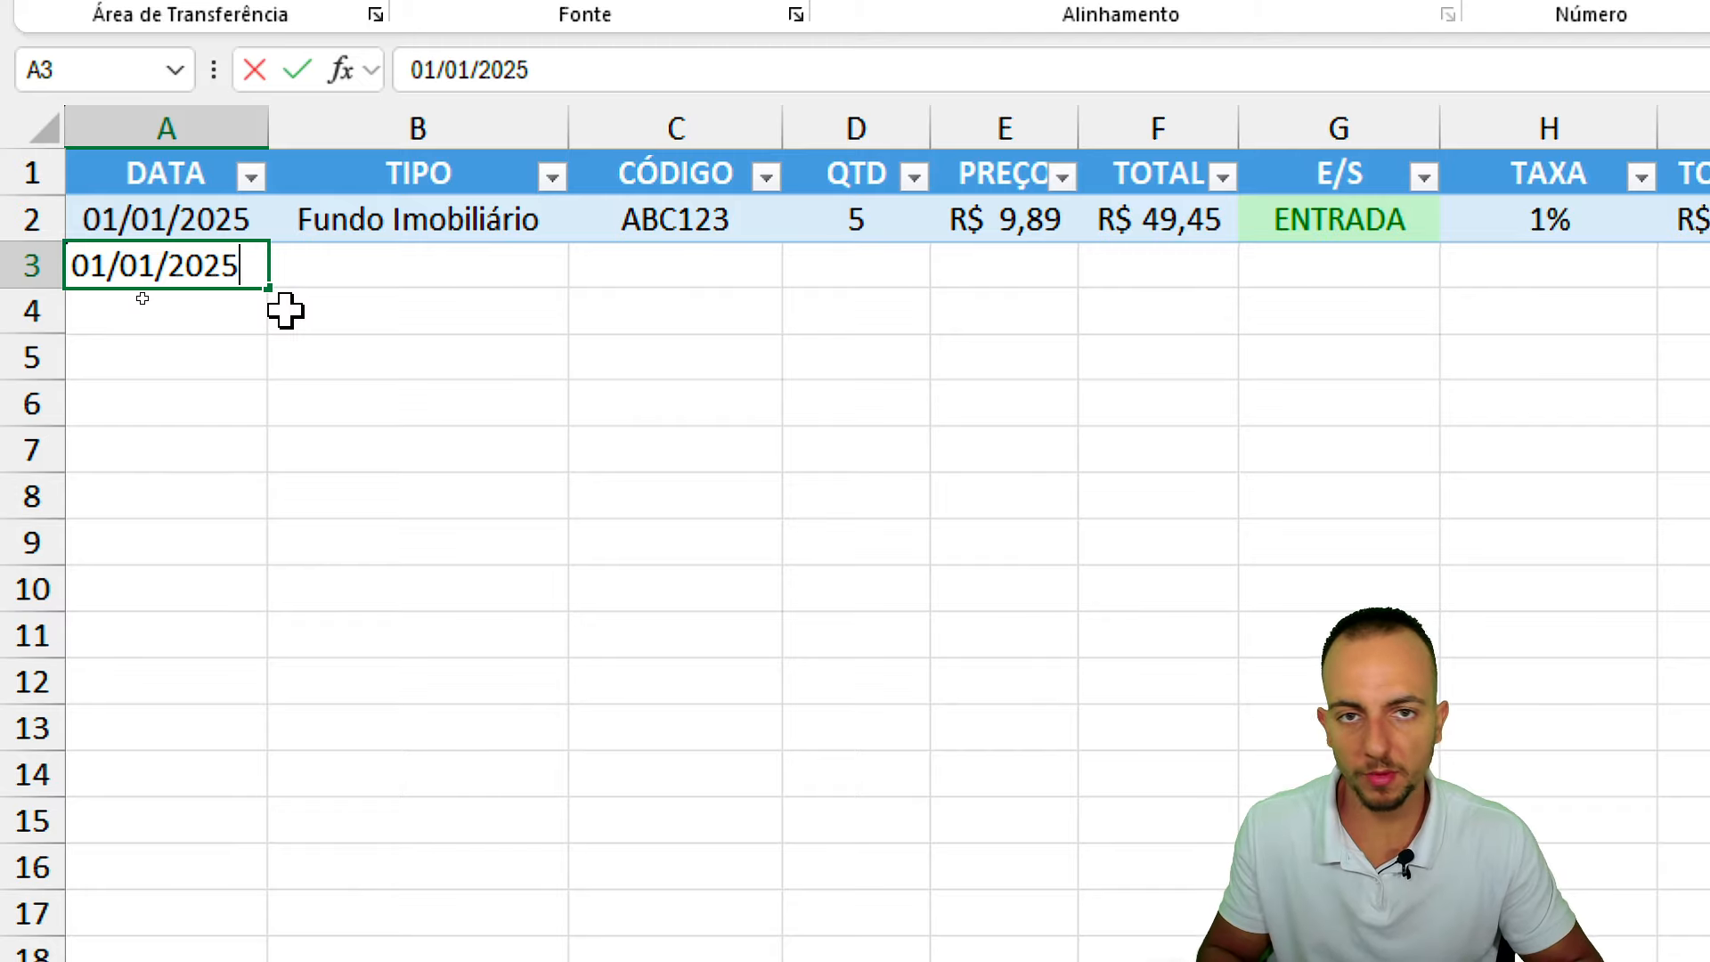
key(Return)
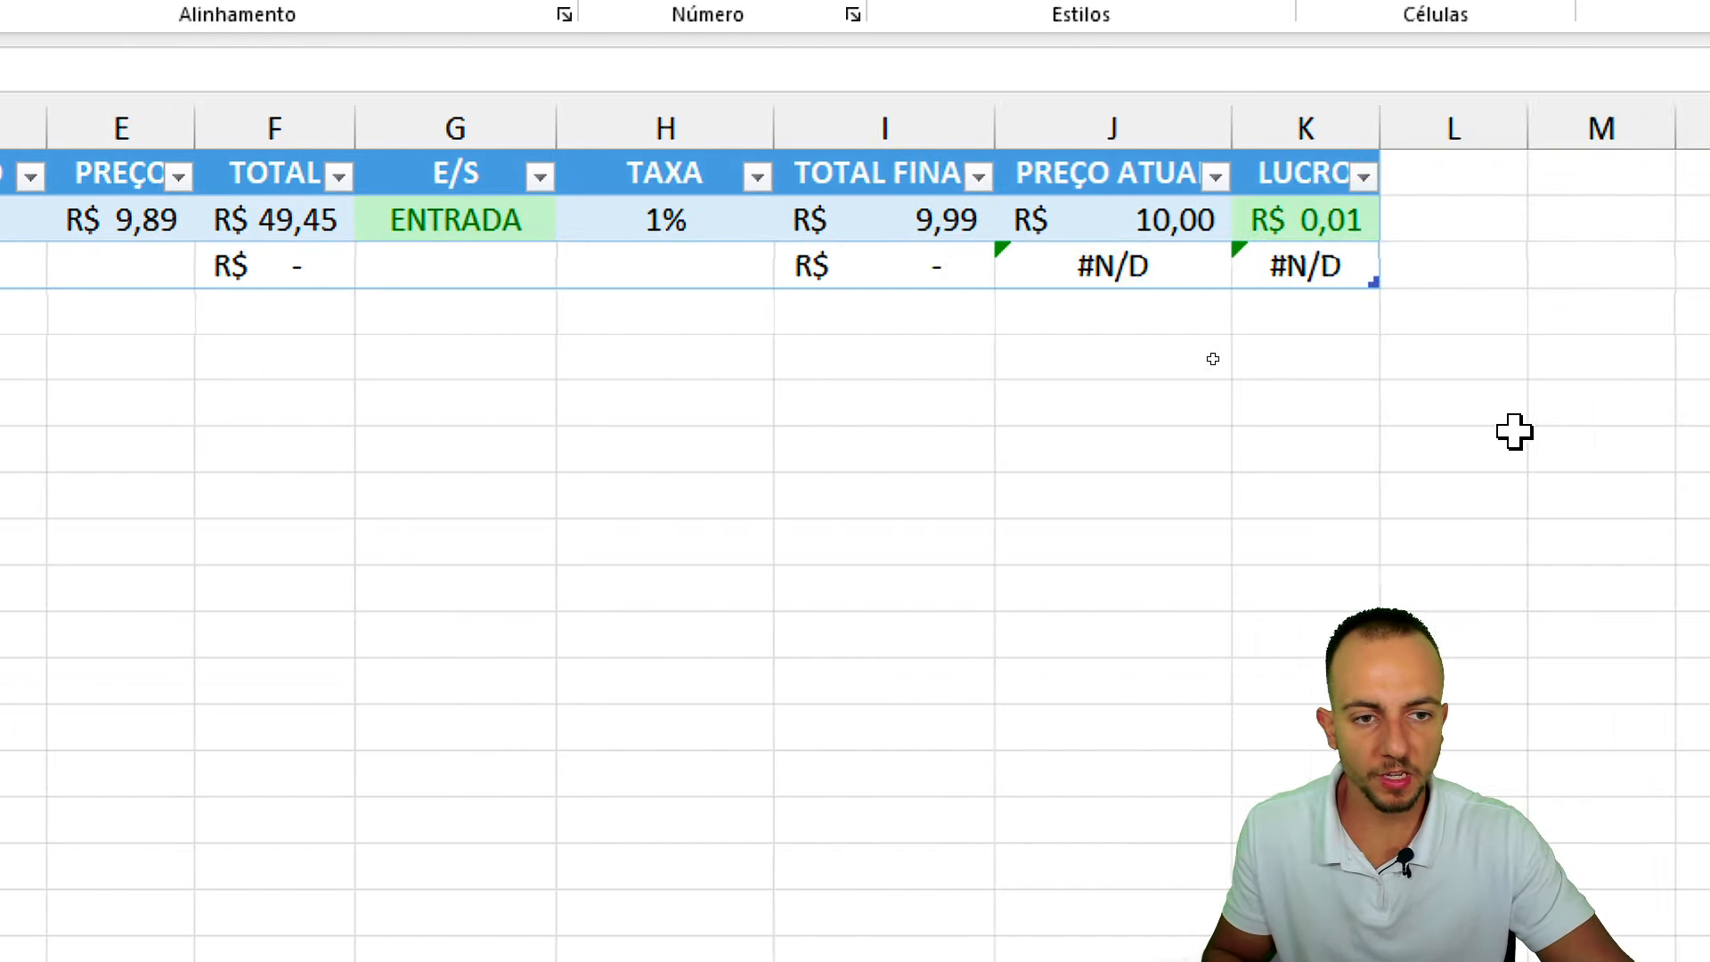
Examine the PREÇO ATUAL and LUCRO results in row 3 against its unfilled input columns.
click(1011, 284)
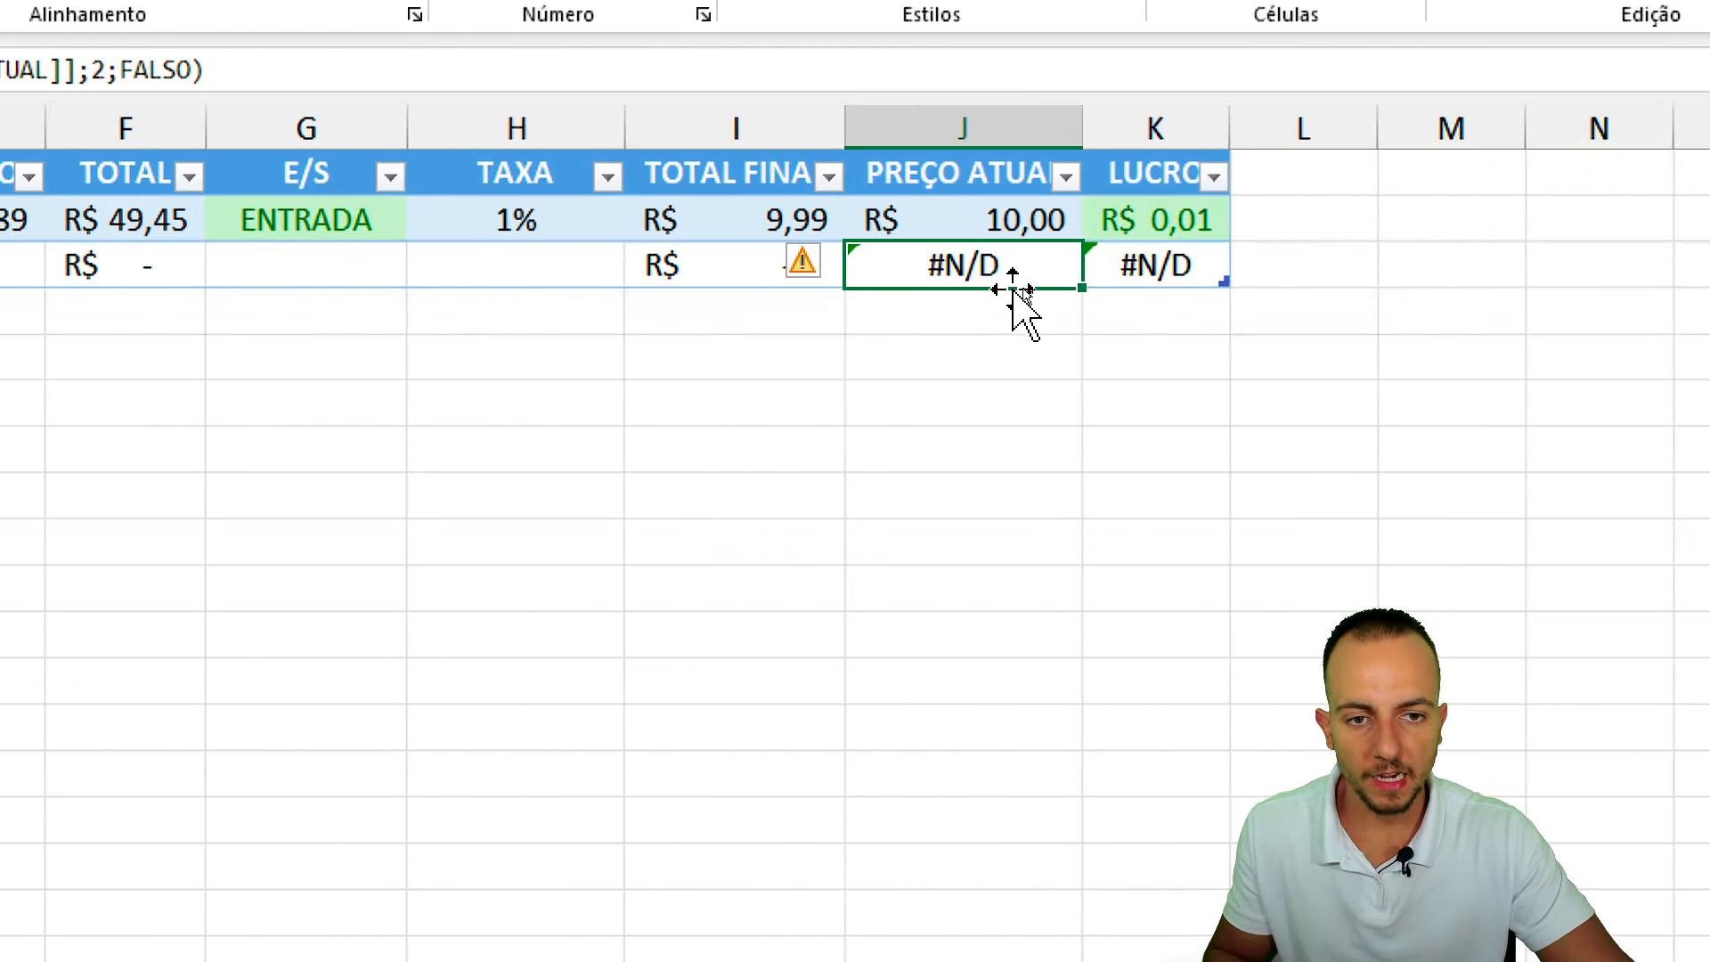
drag(933, 221, 984, 226)
mouse_move(1136, 216)
mouse_down()
mouse_move(1179, 308)
mouse_move(1126, 220)
mouse_up()
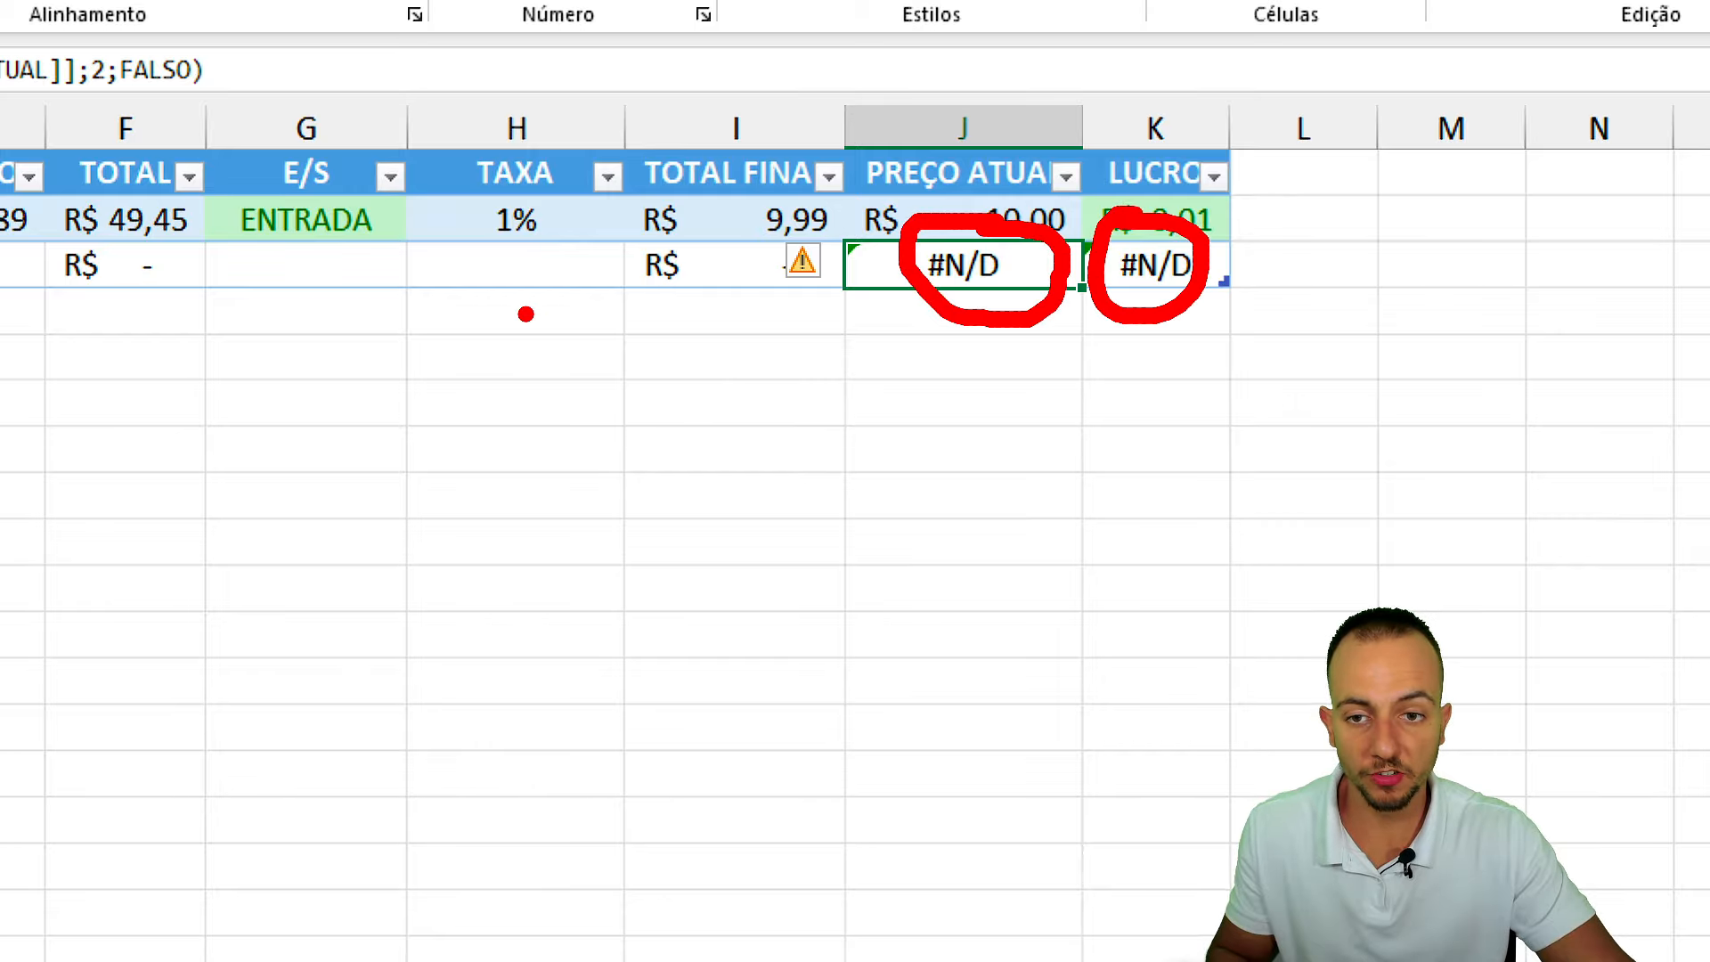
drag(229, 328, 743, 328)
key(Escape)
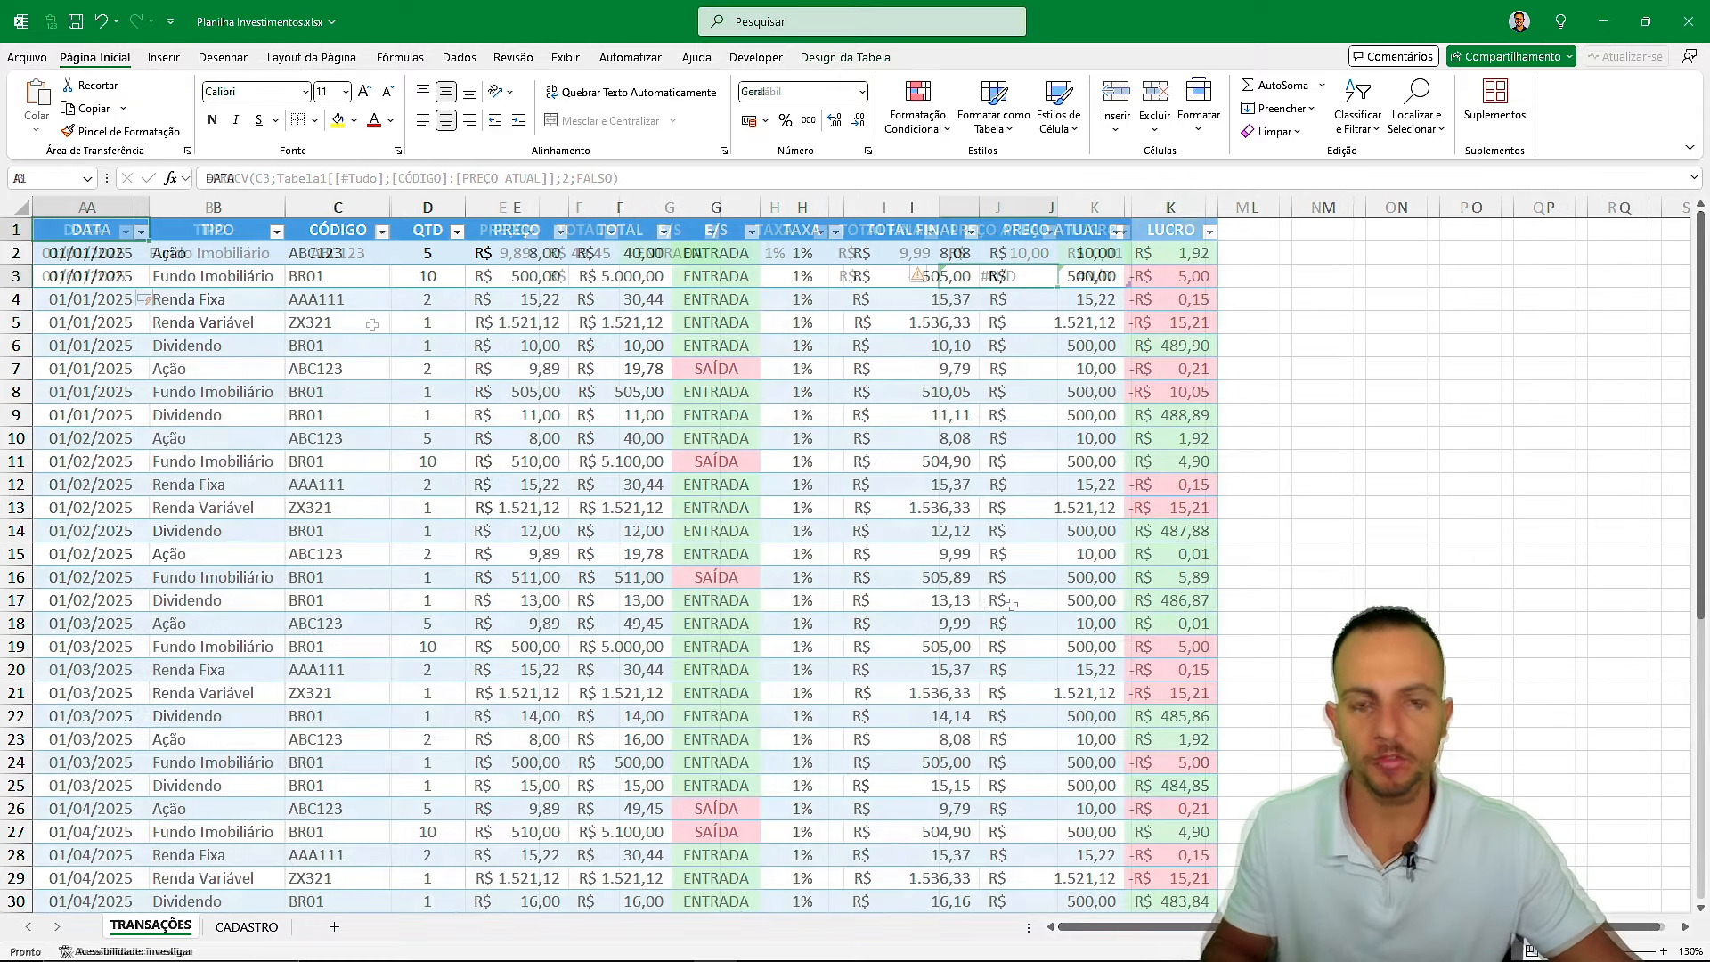
Look through the filled-in transactions table and select the Dividendo record in row 6 to check its LUCRO.
scroll(910, 574, down, 7)
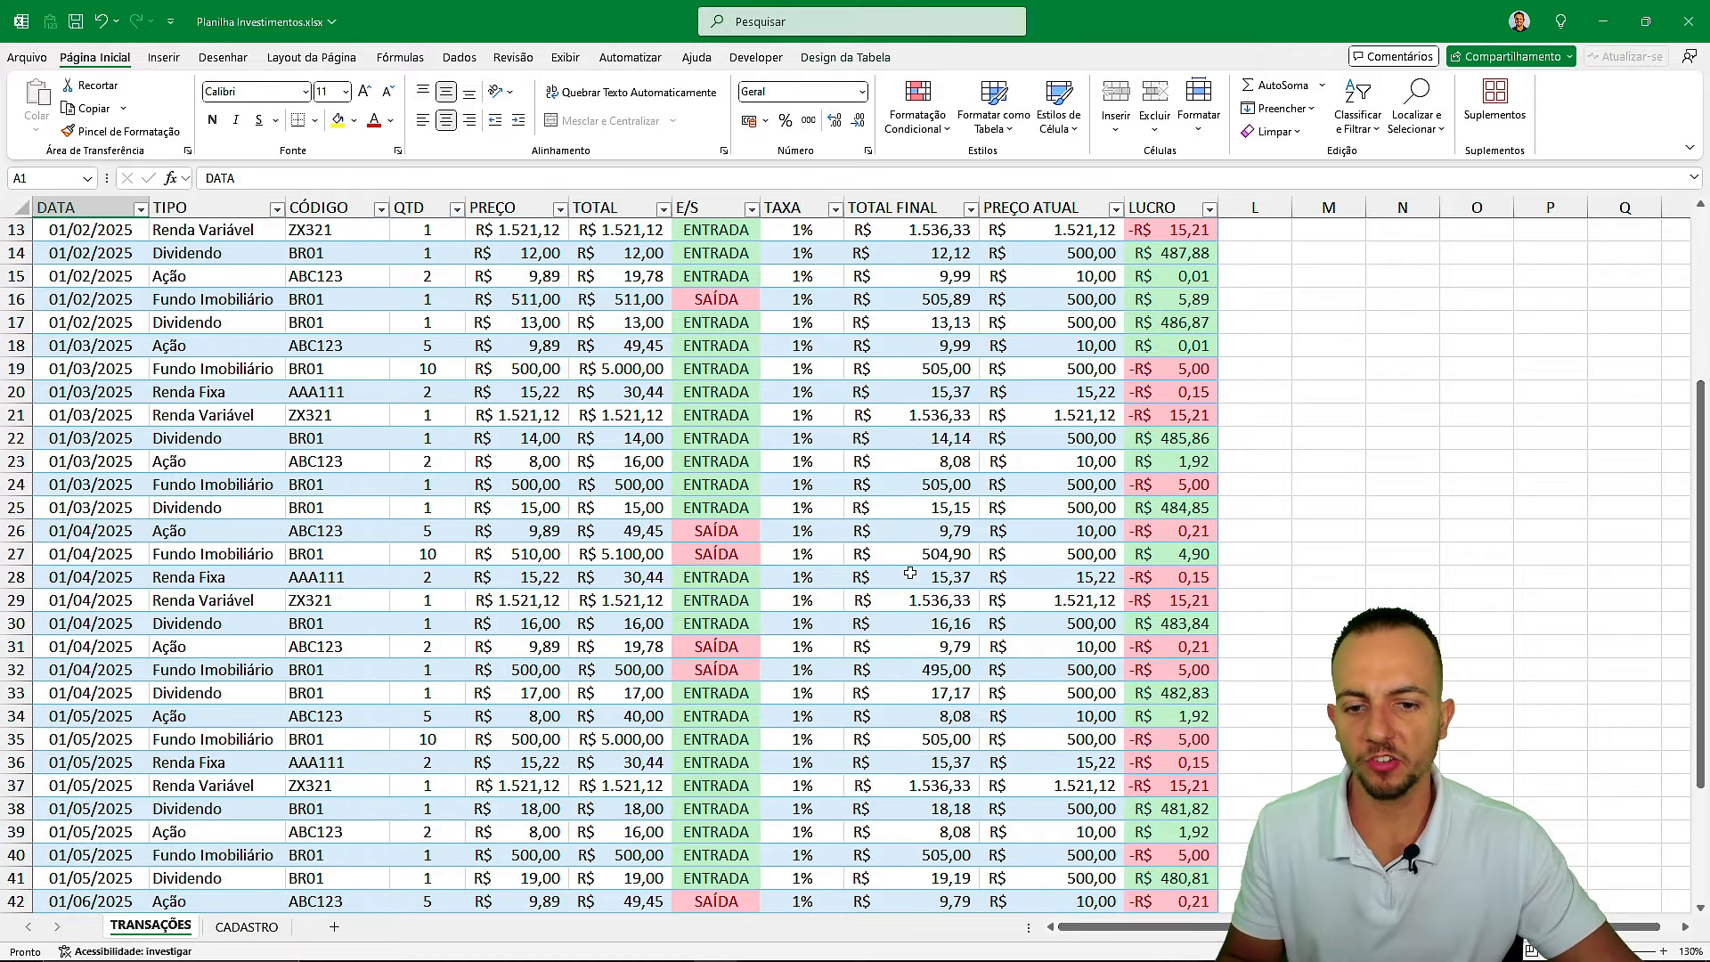
scroll(910, 574, up, 7)
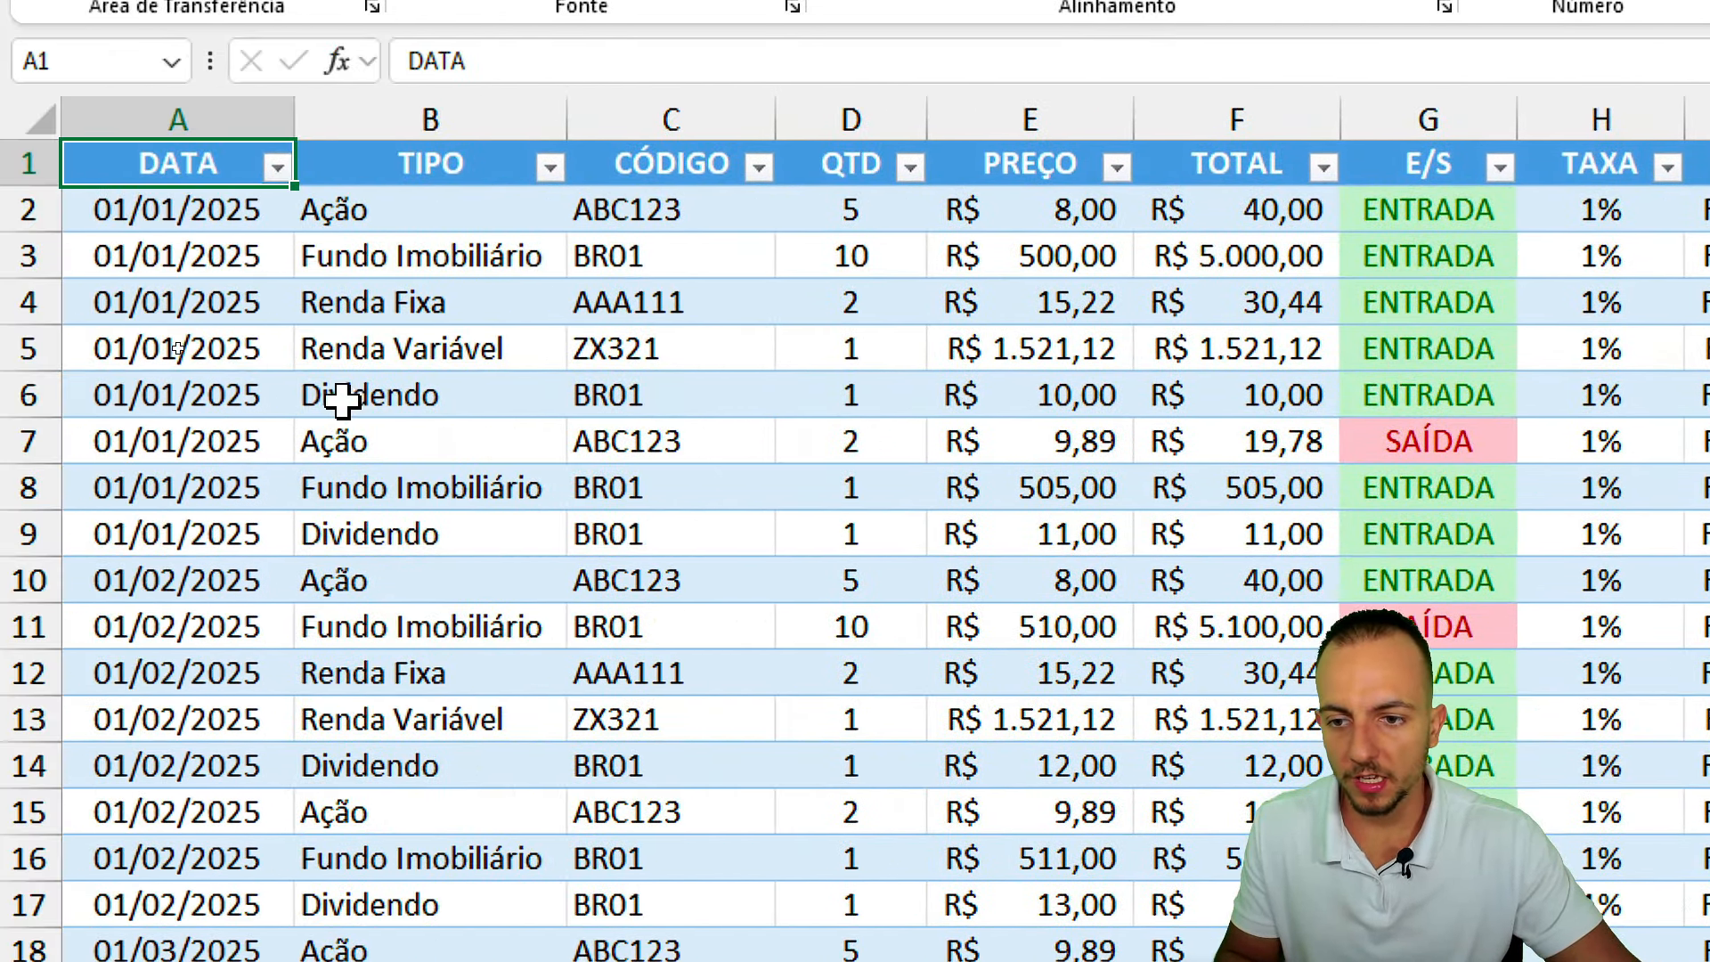
click(151, 397)
key(shift+space)
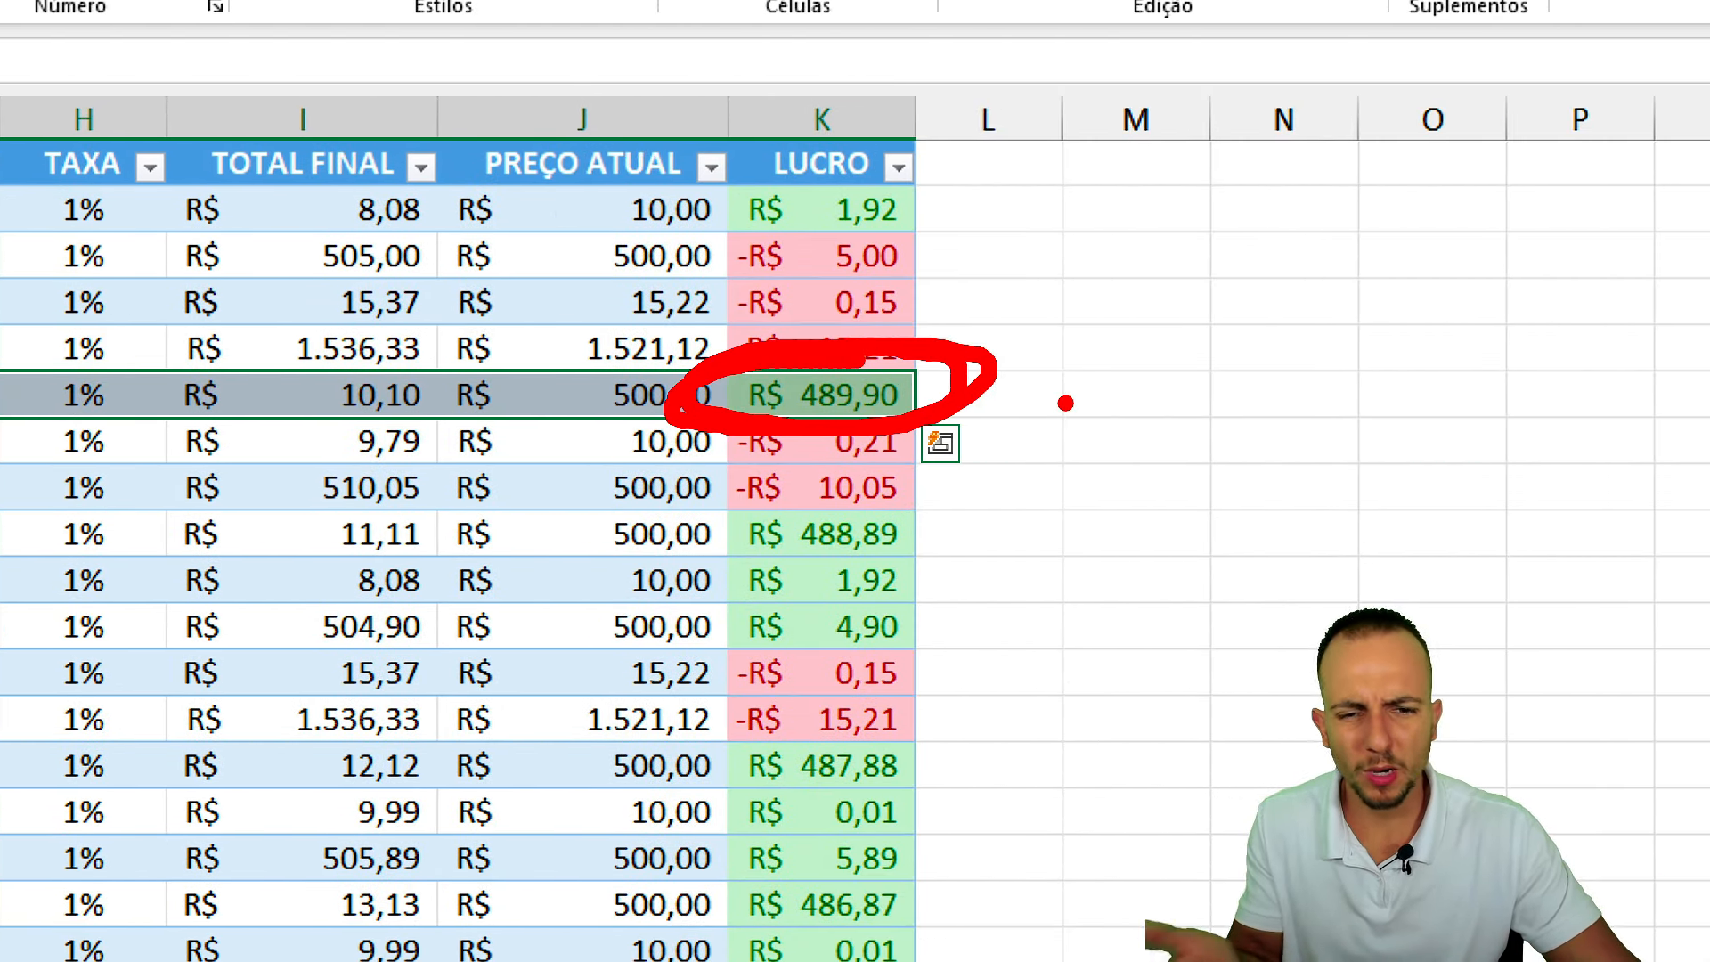
scroll(1050, 596, right, 5)
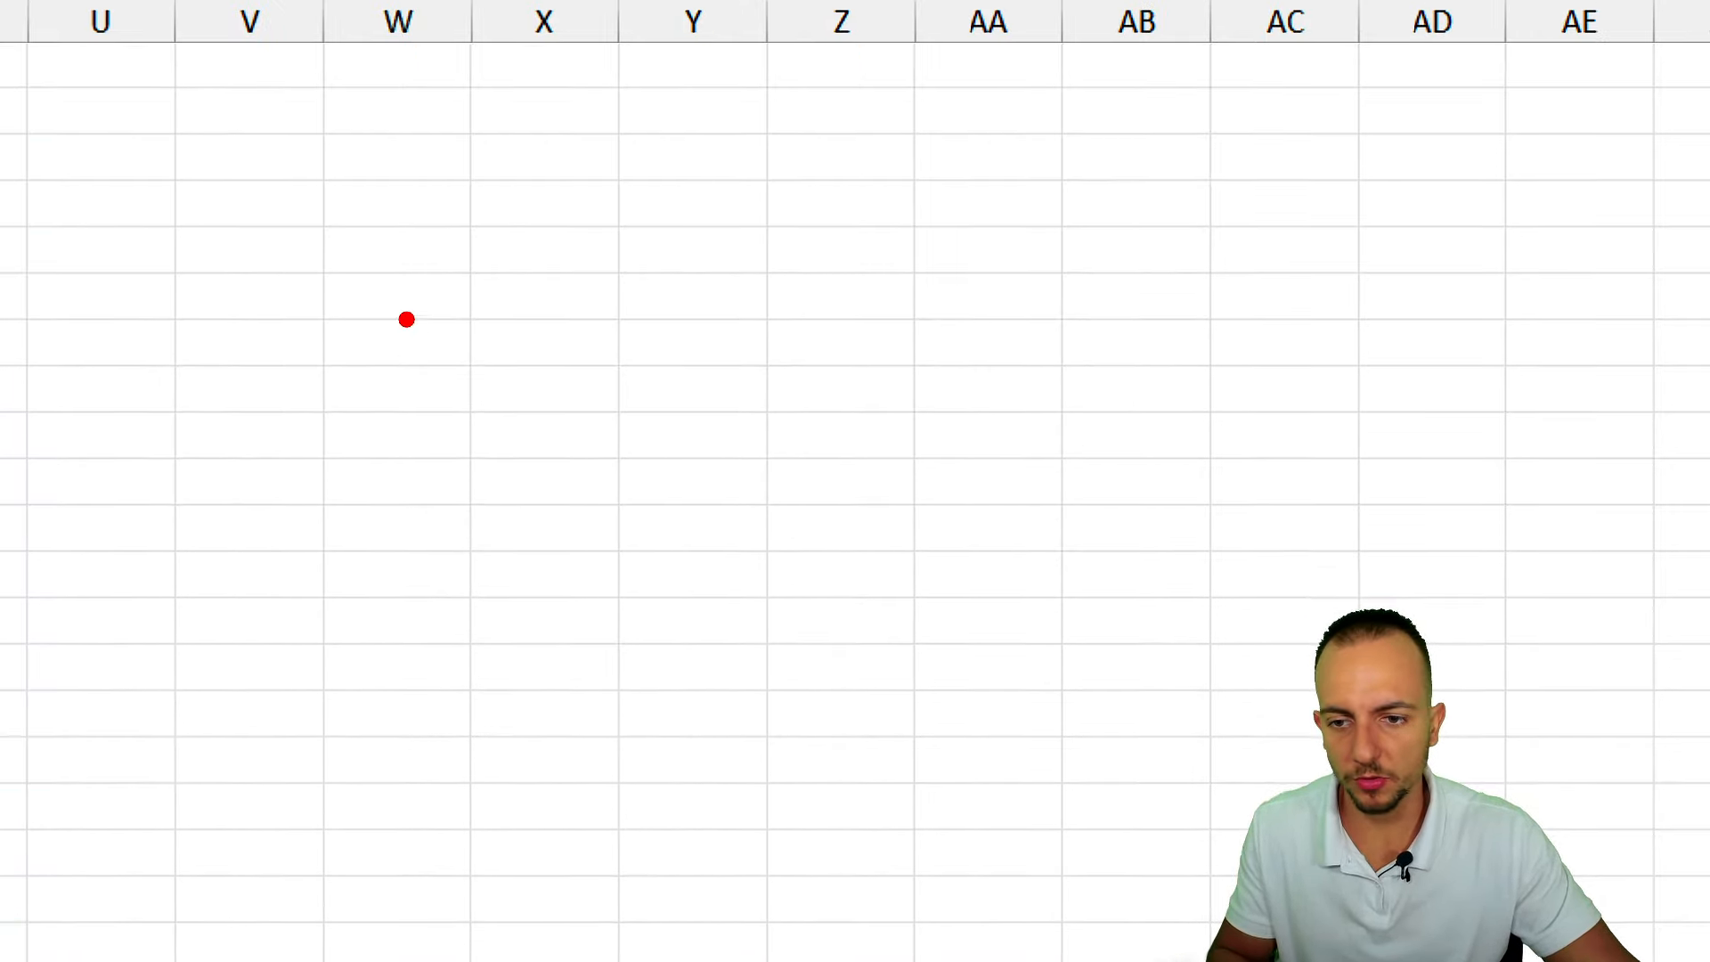
drag(402, 307, 292, 435)
drag(507, 338, 474, 338)
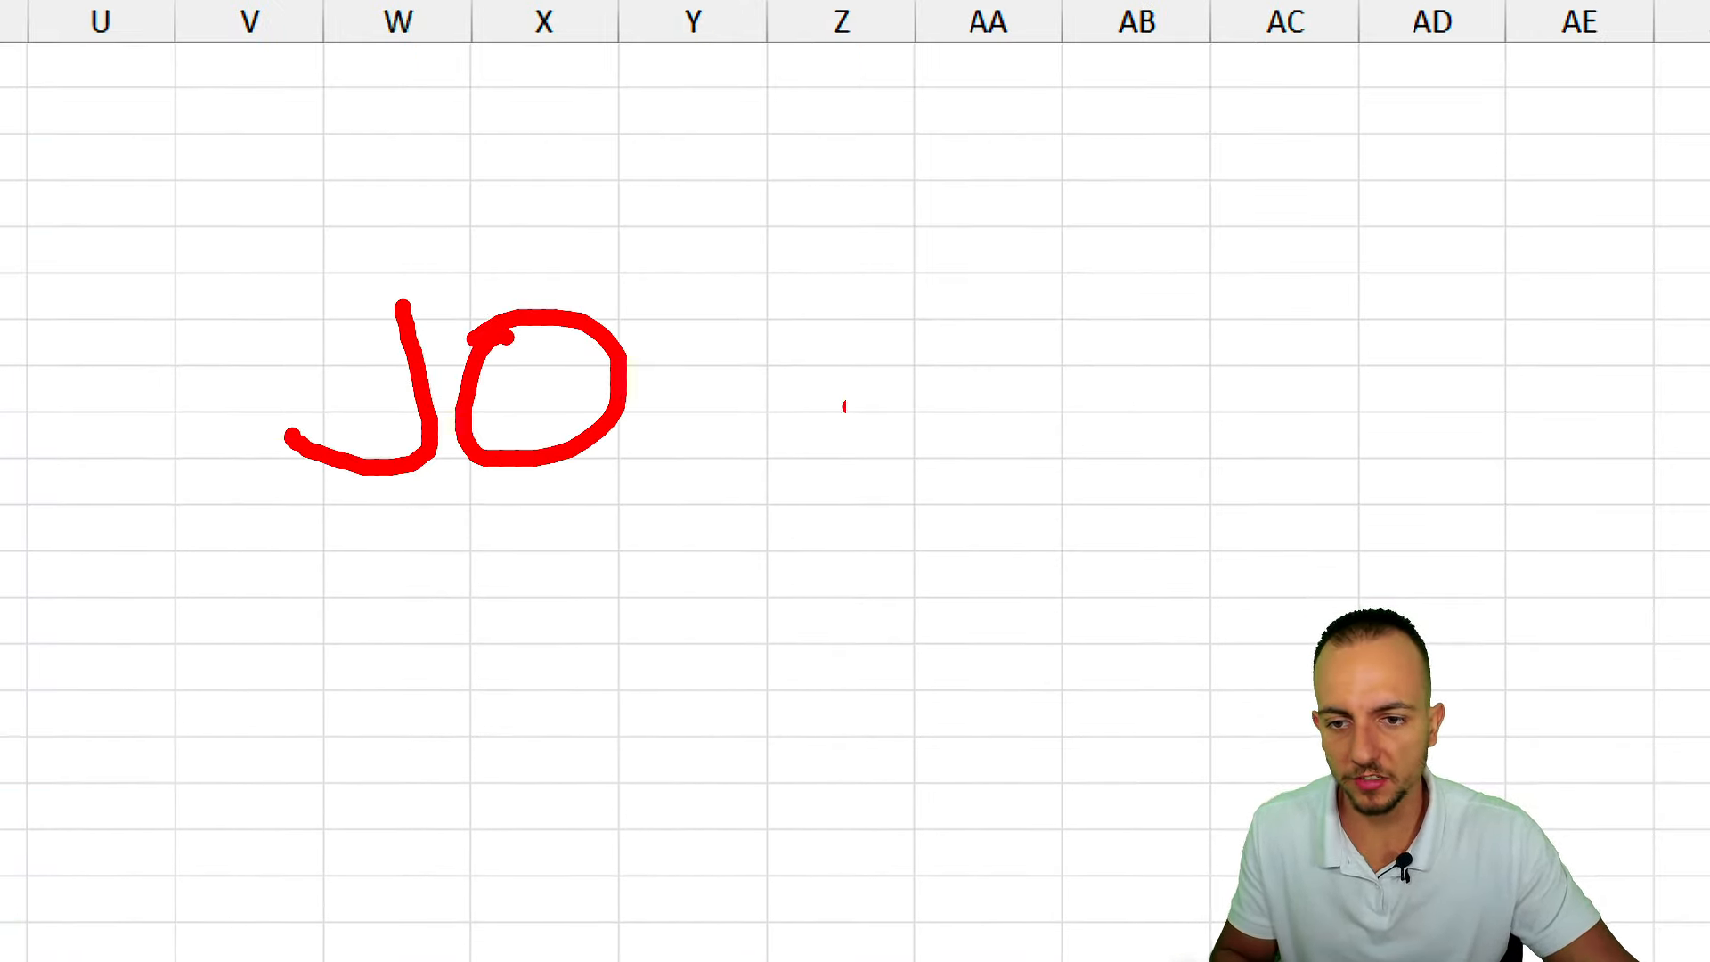
drag(947, 398, 696, 398)
mouse_move(1128, 290)
mouse_down()
mouse_move(1155, 465)
mouse_move(975, 461)
mouse_up()
mouse_move(1261, 349)
mouse_down()
mouse_move(1282, 306)
mouse_move(1202, 355)
mouse_up()
drag(1060, 559, 1327, 524)
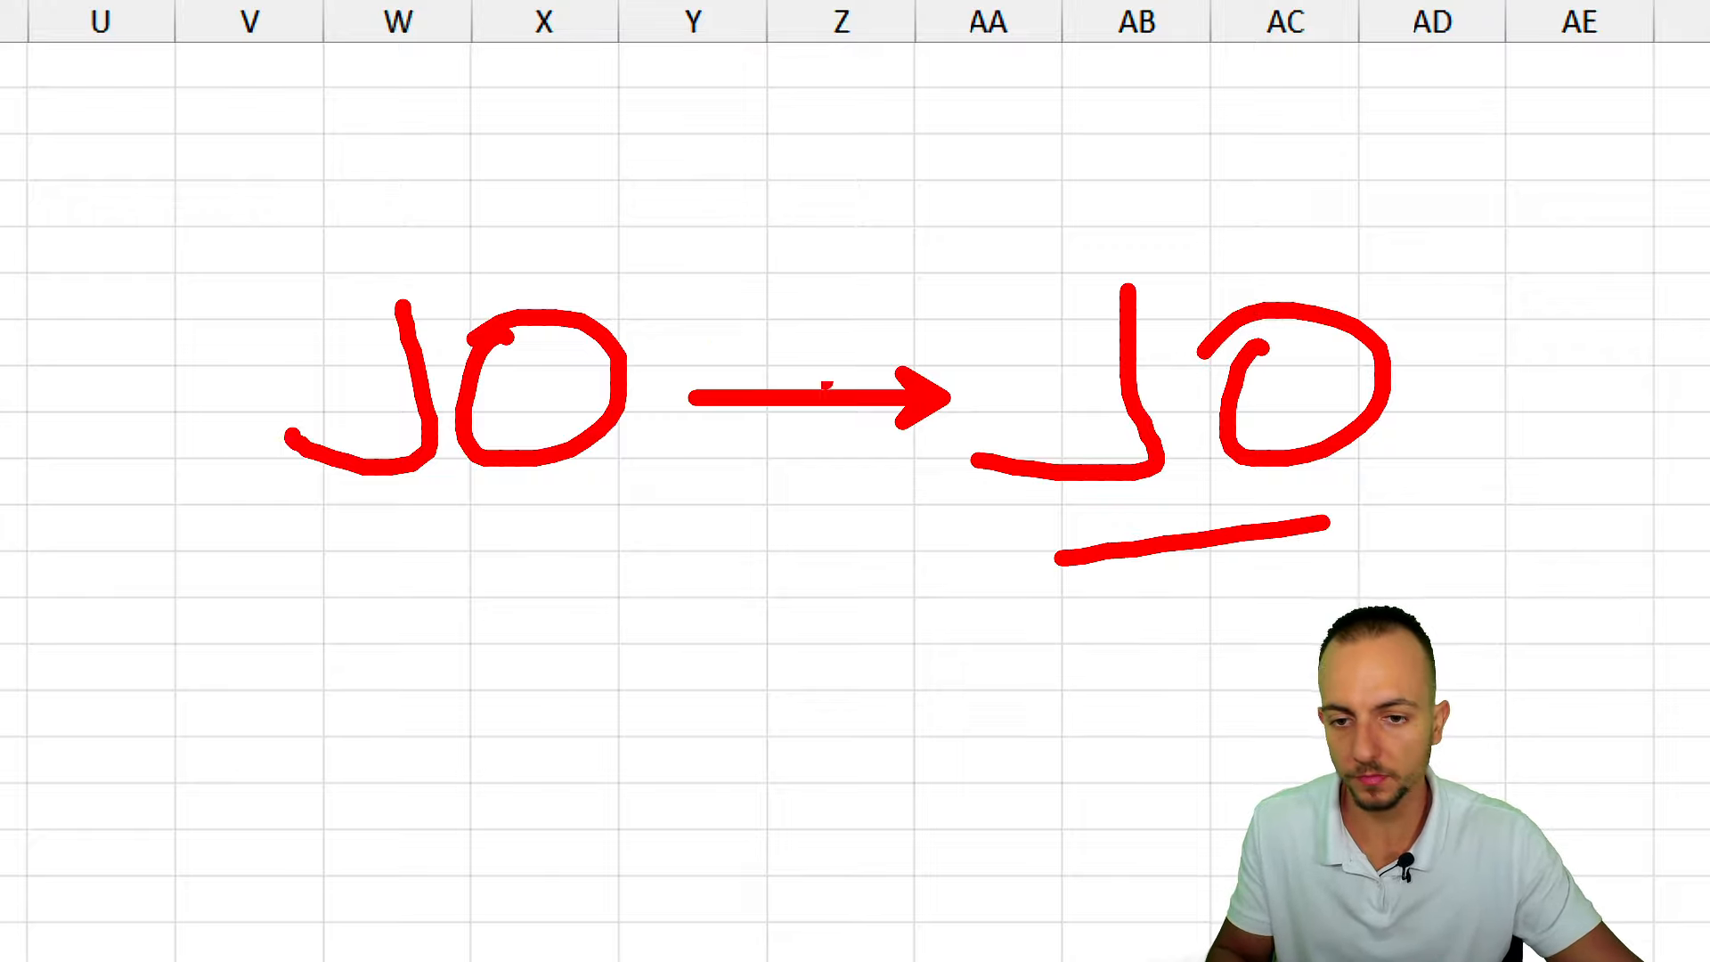
mouse_move(476, 172)
mouse_down()
mouse_move(210, 313)
mouse_move(448, 162)
mouse_up()
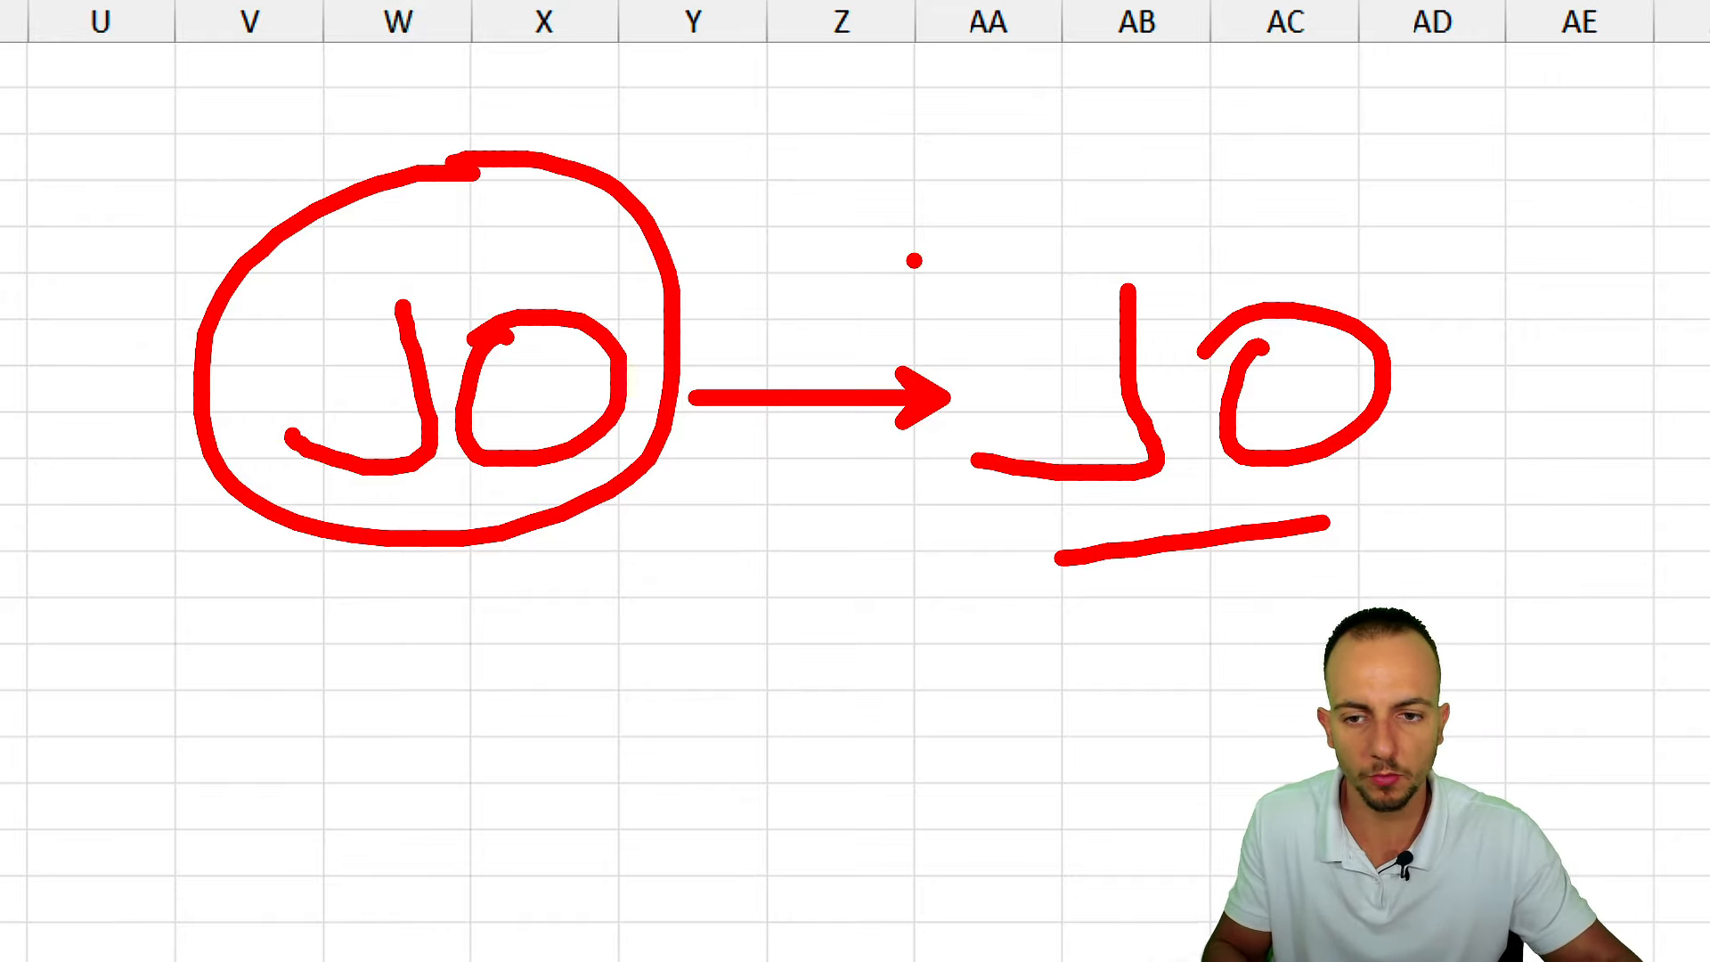
right_click(914, 260)
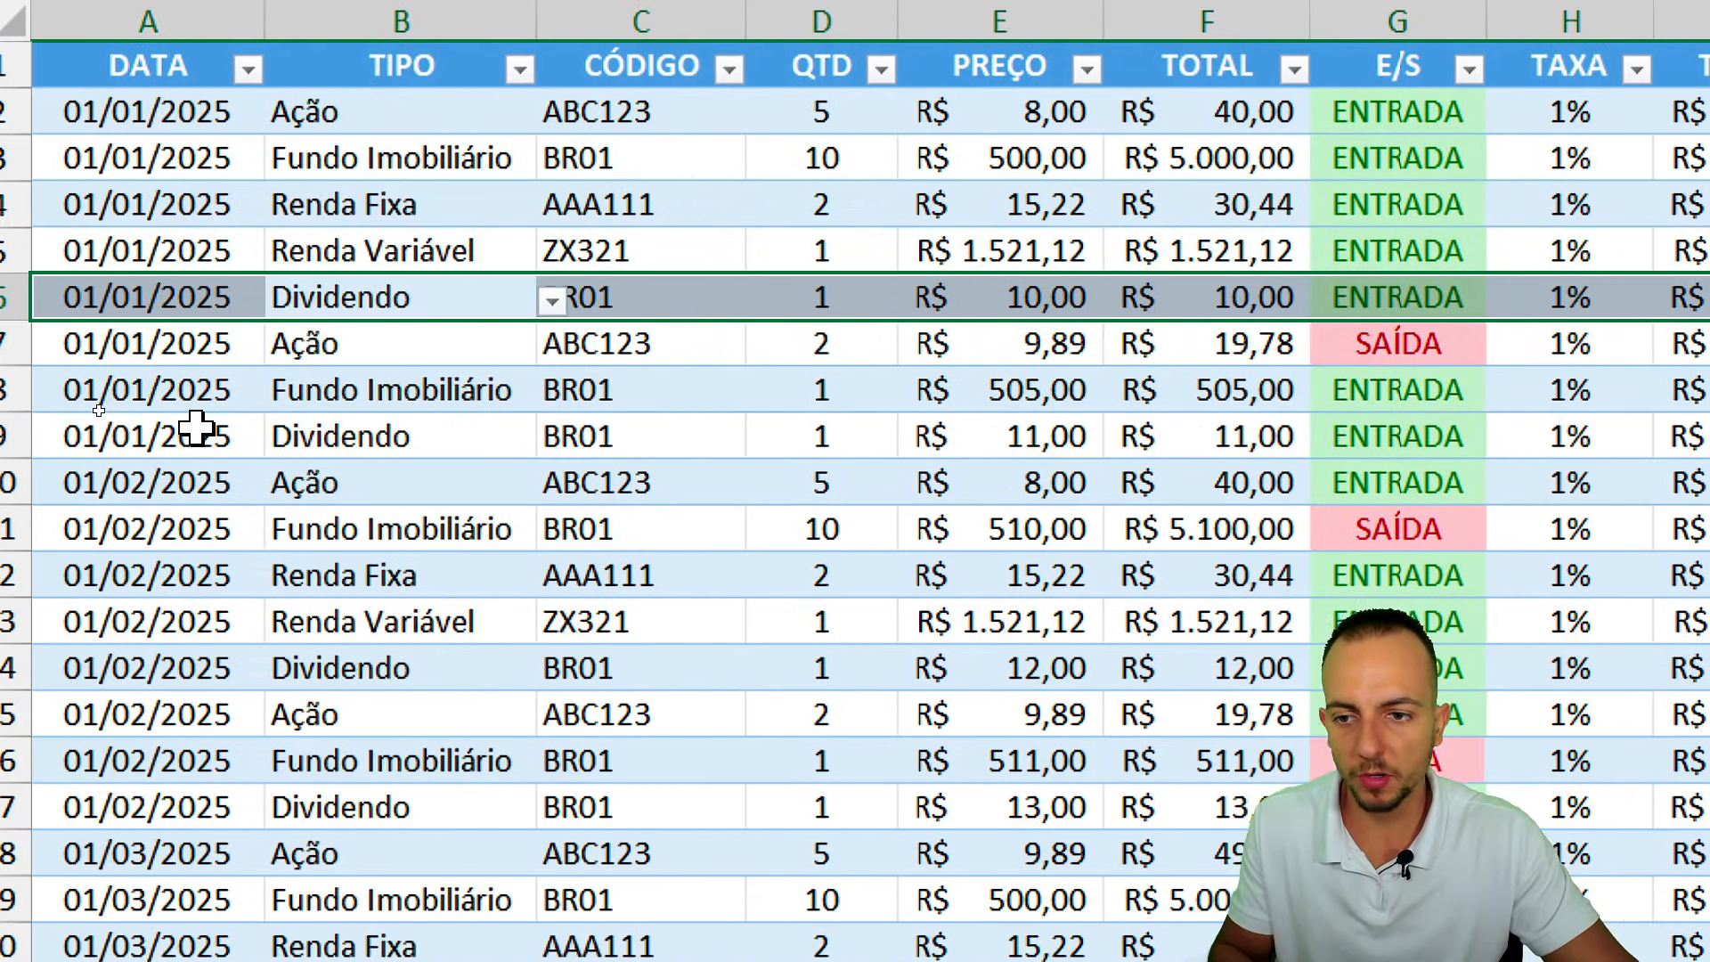
key(ctrl+2)
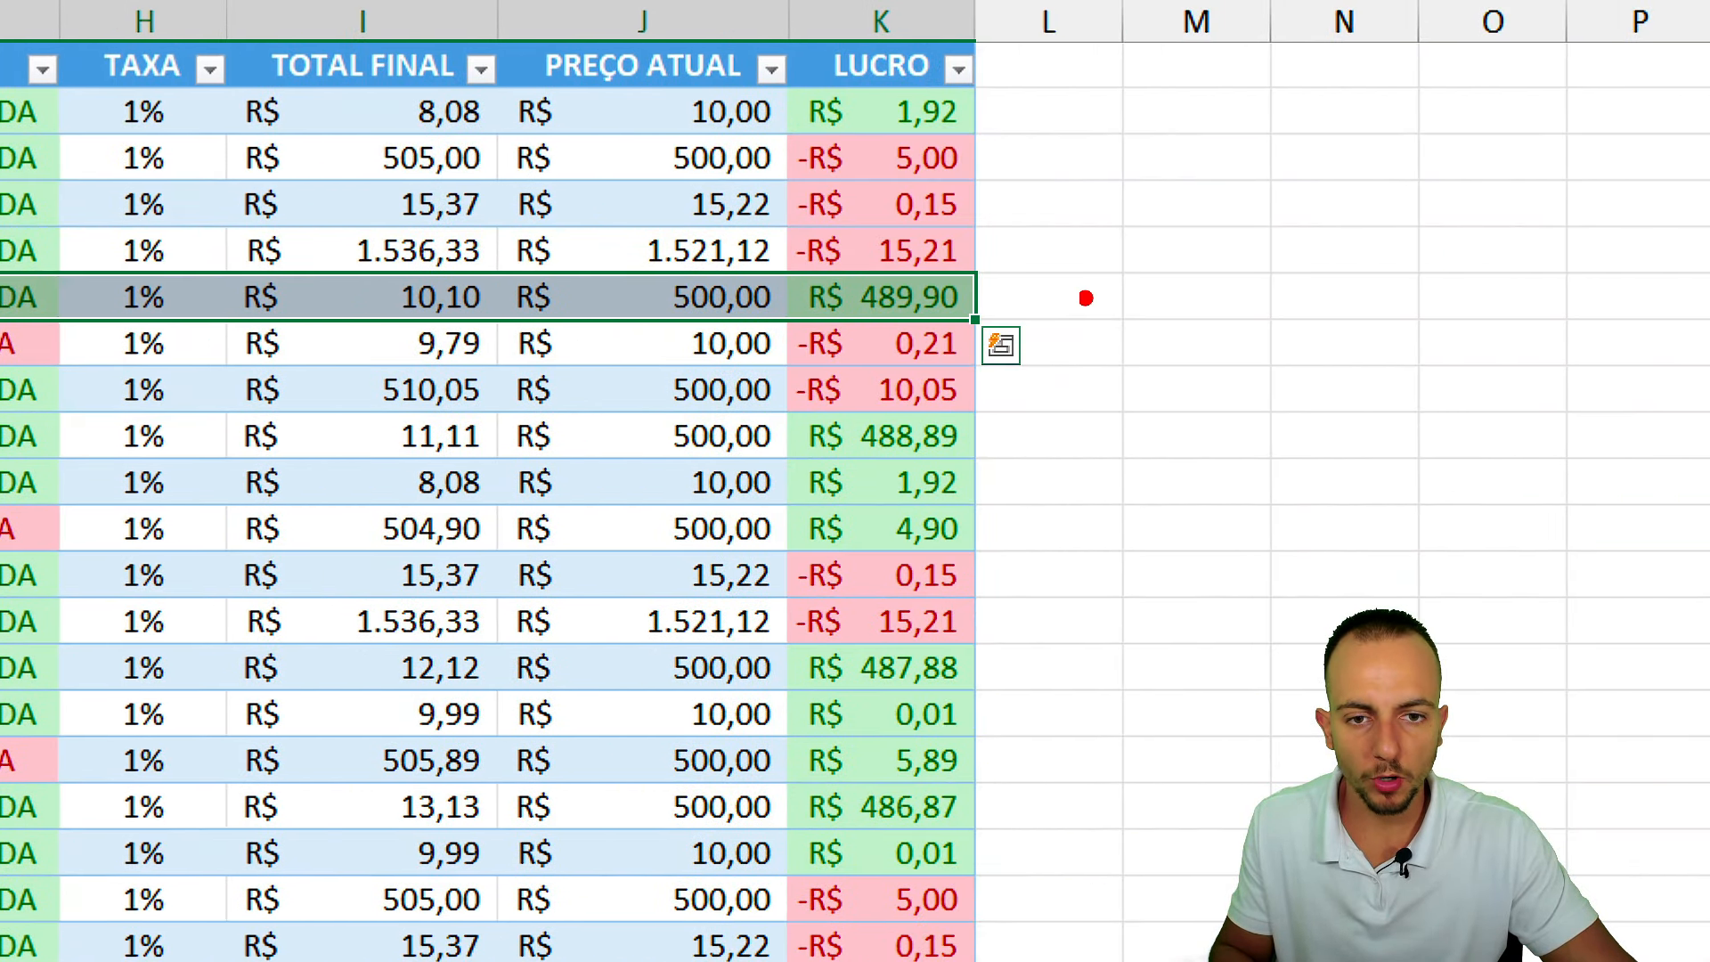
mouse_move(957, 238)
mouse_down()
mouse_move(739, 330)
mouse_move(854, 236)
mouse_up()
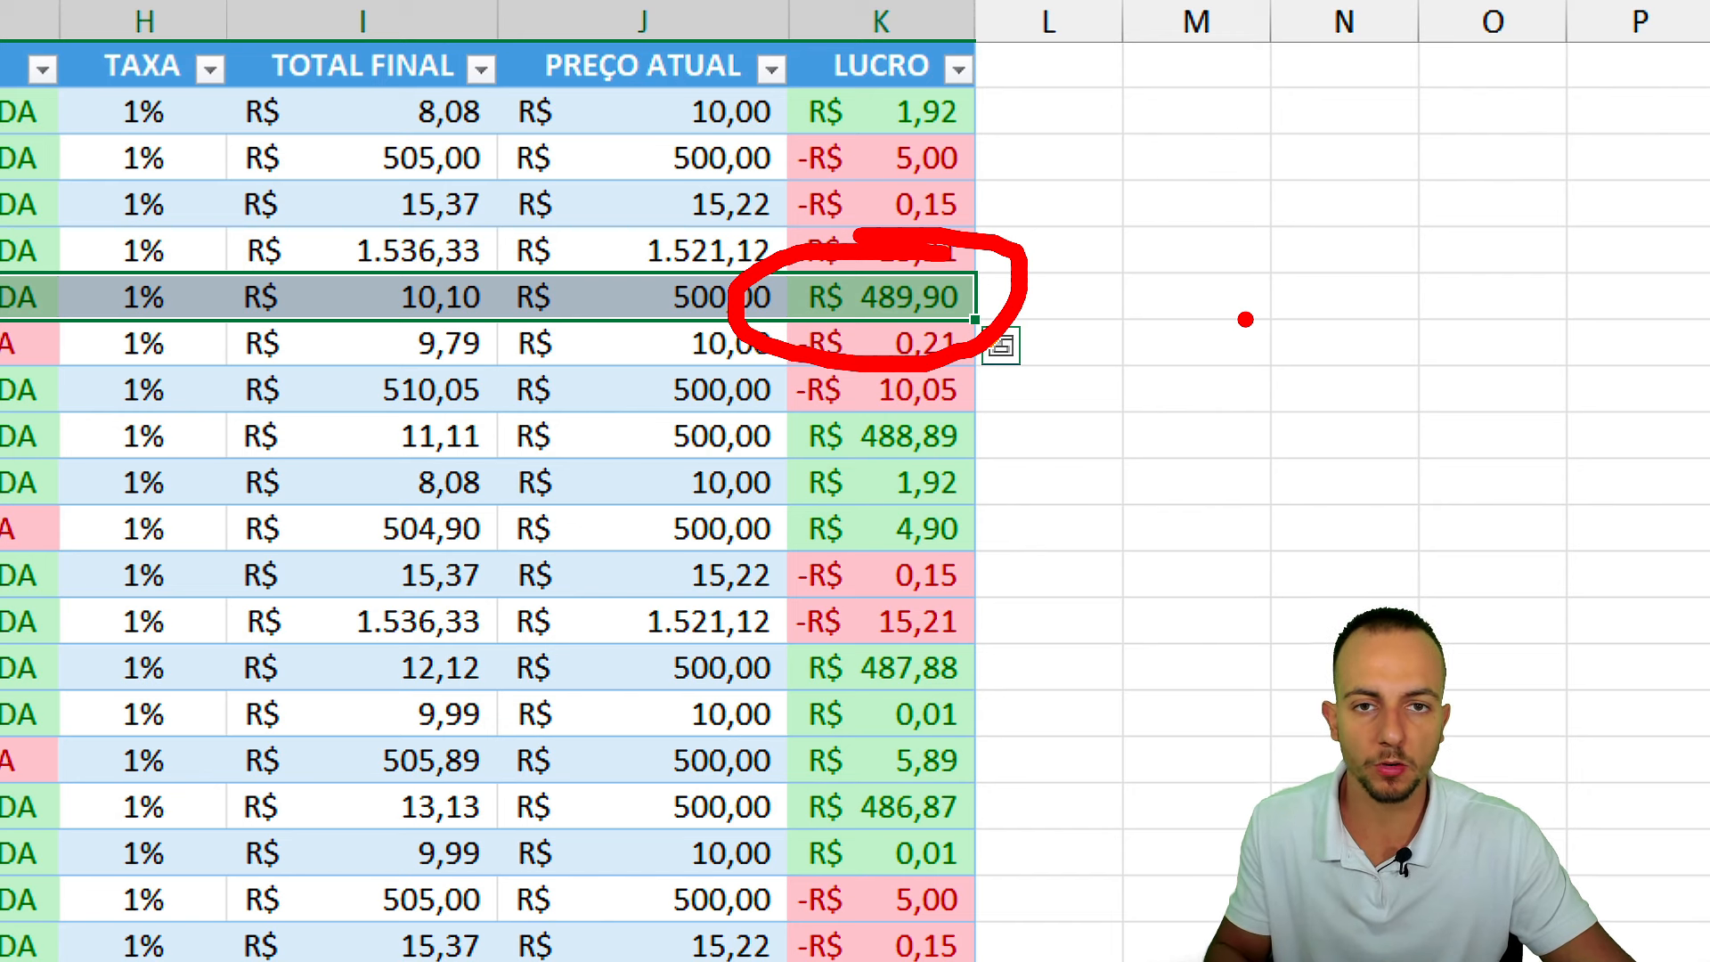
key(Escape)
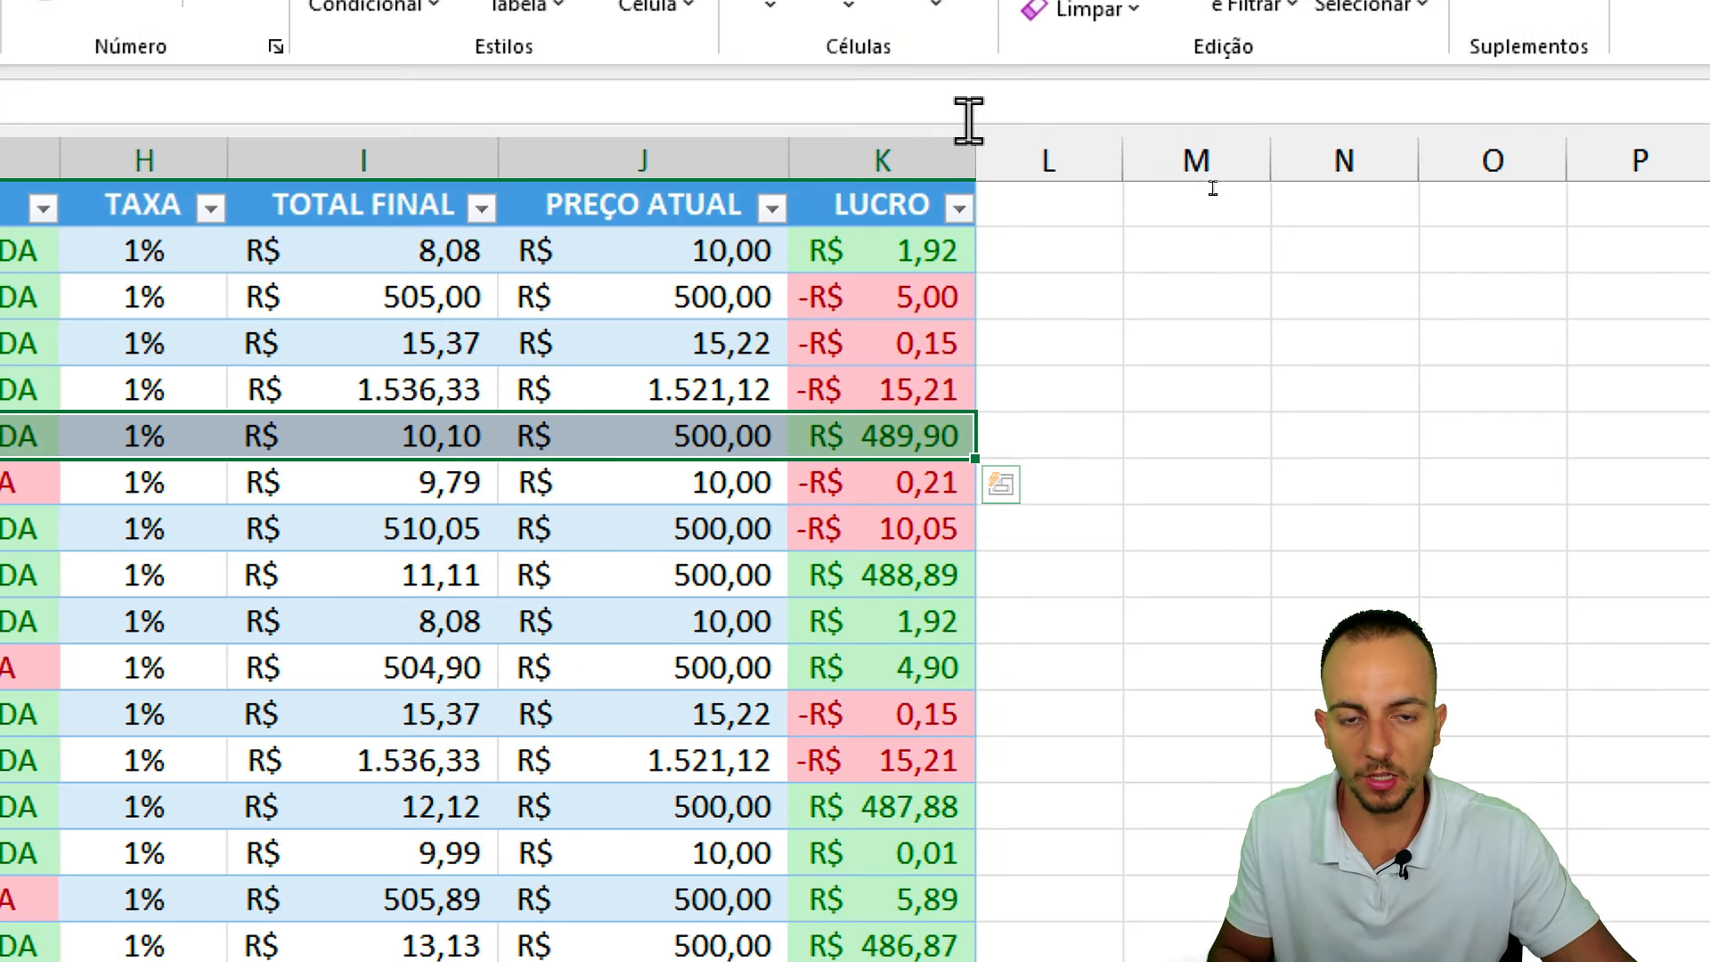
click(891, 245)
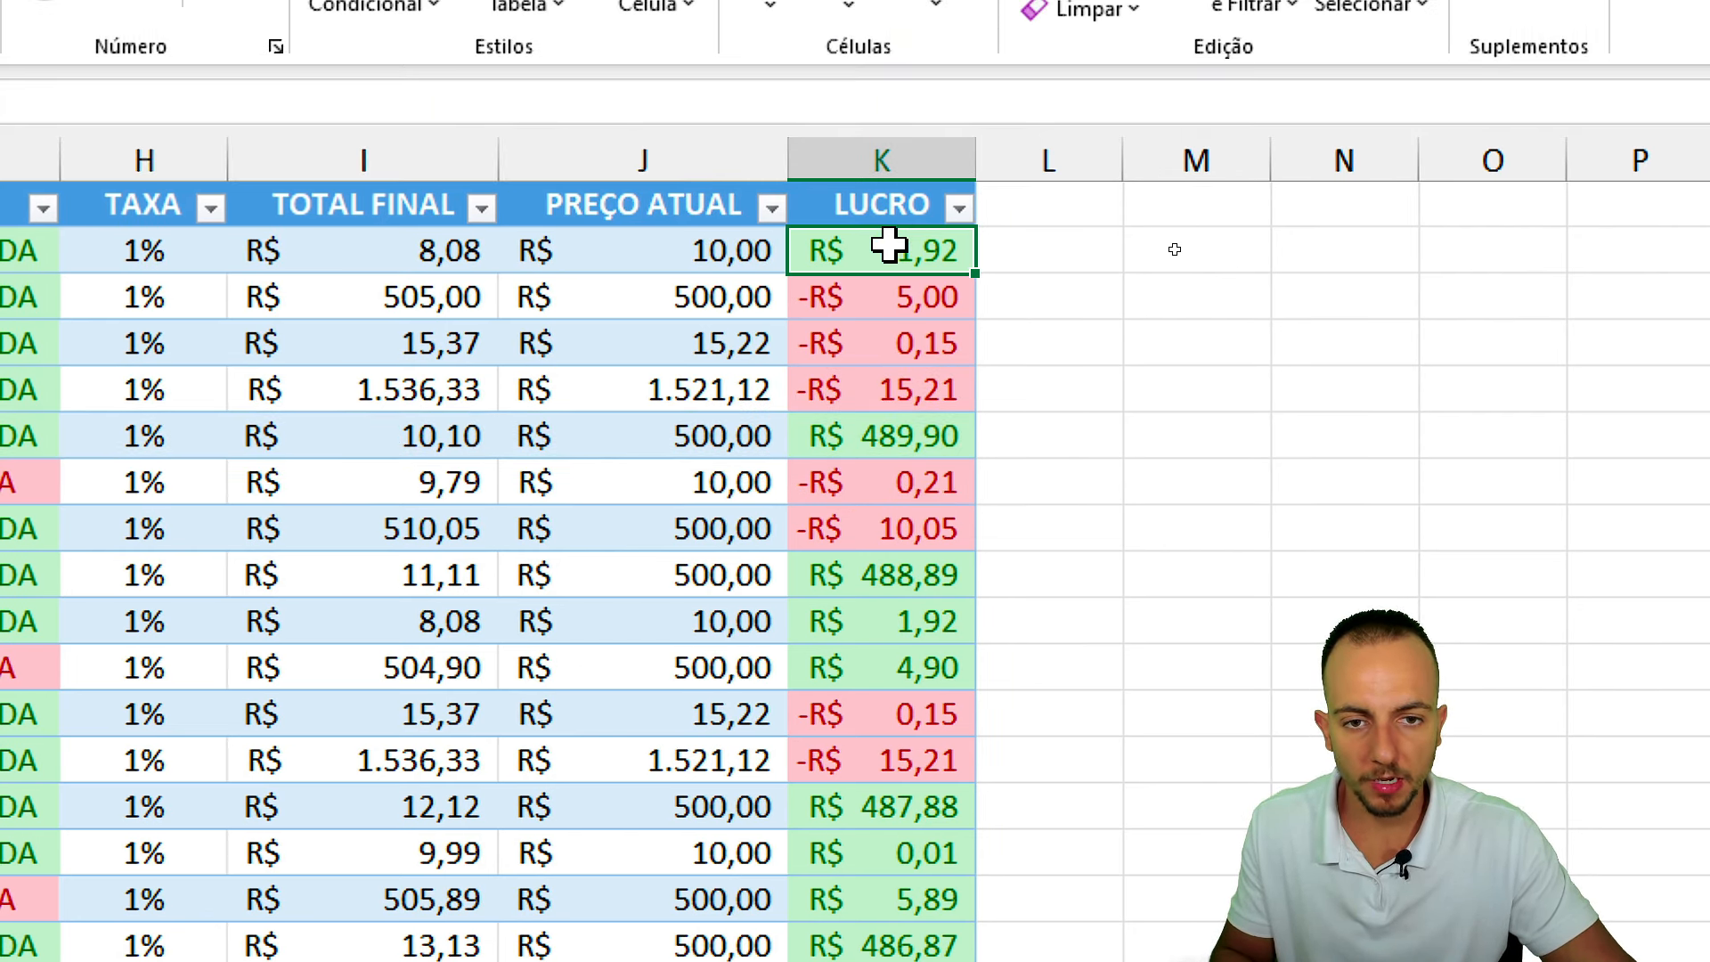
double_click(895, 249)
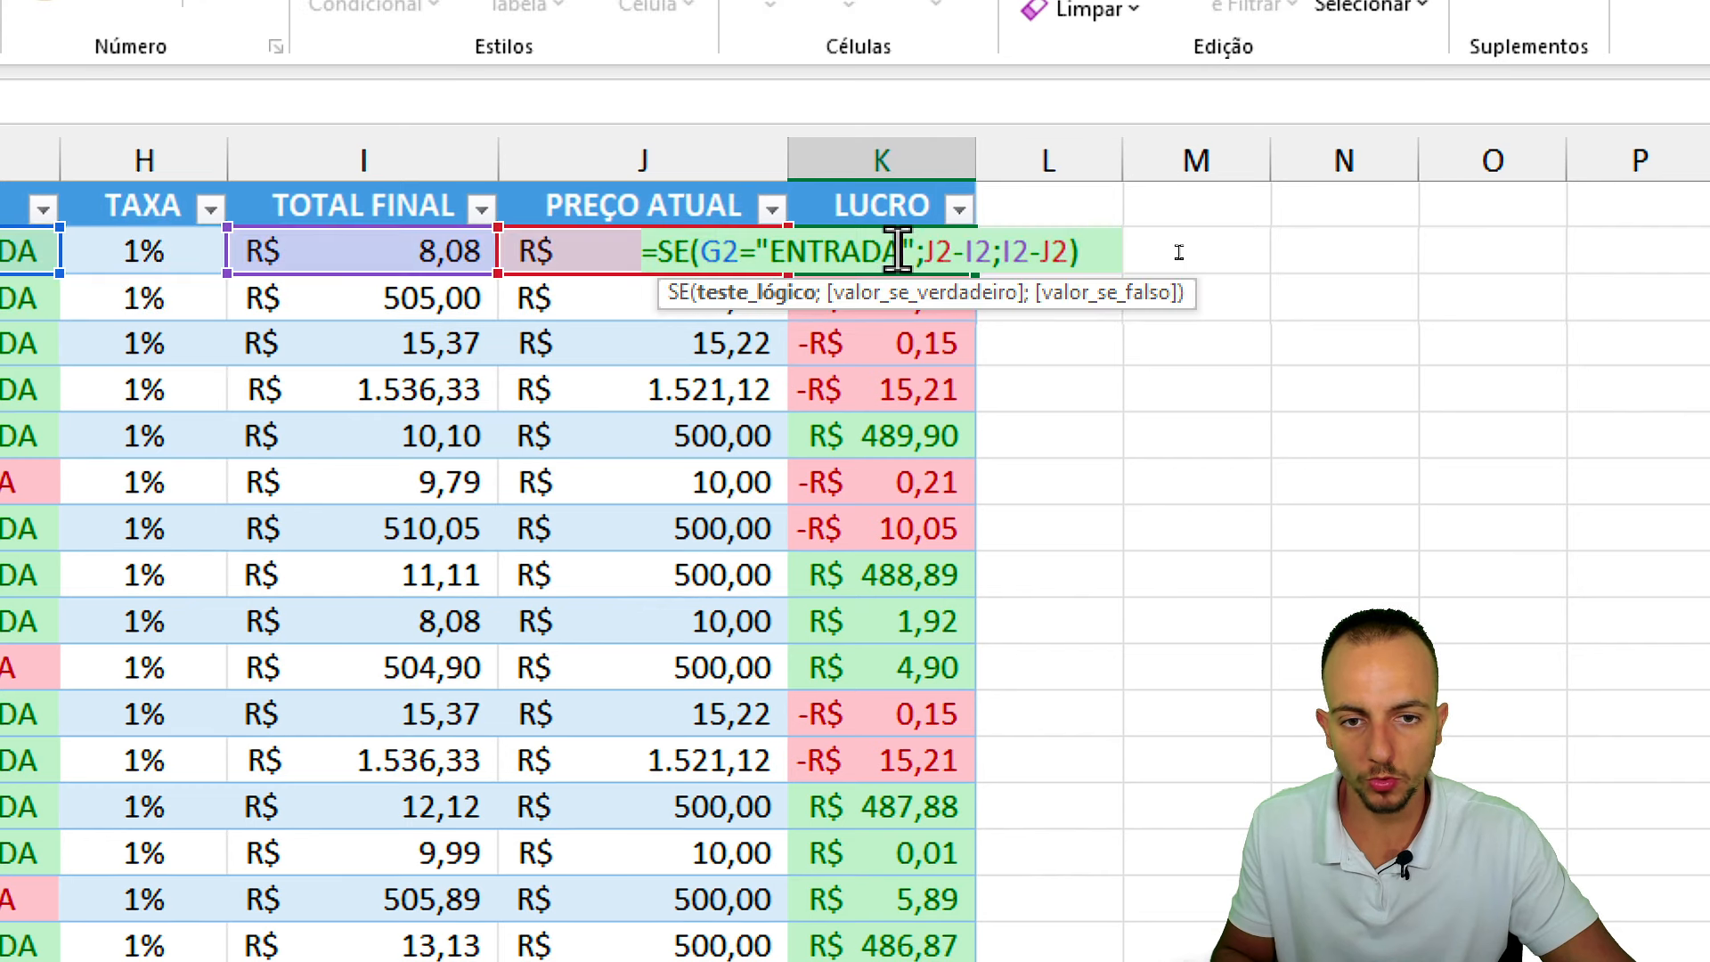
click(656, 251)
text(SE()
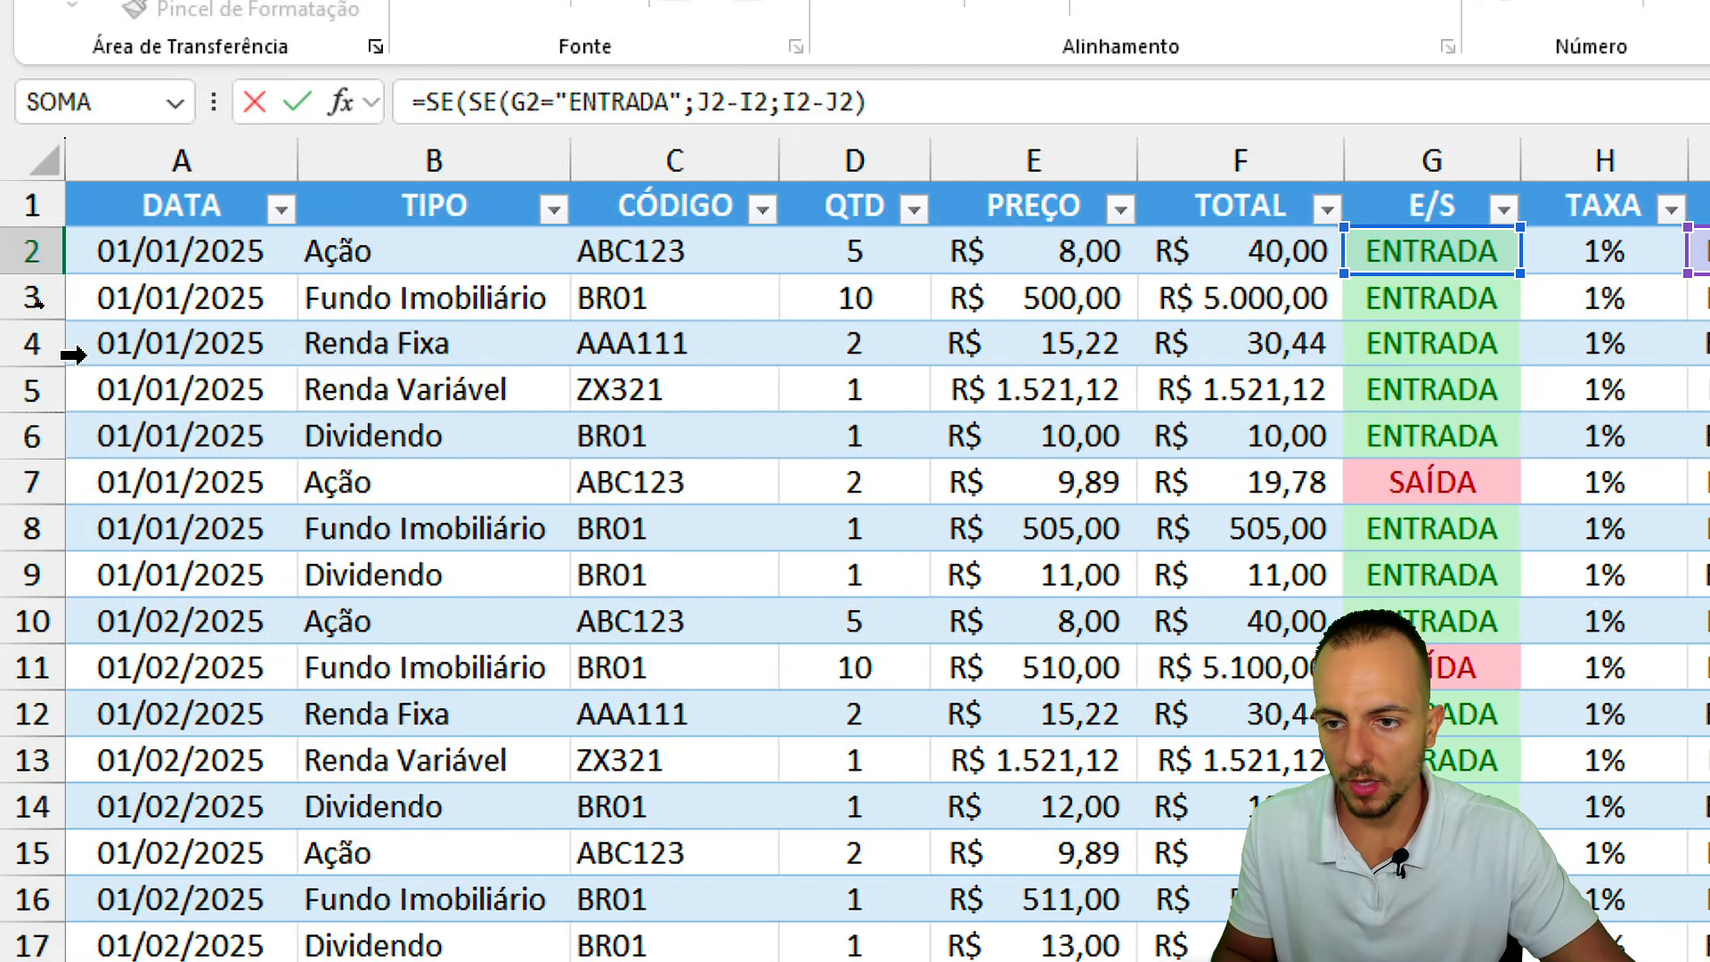
click(451, 248)
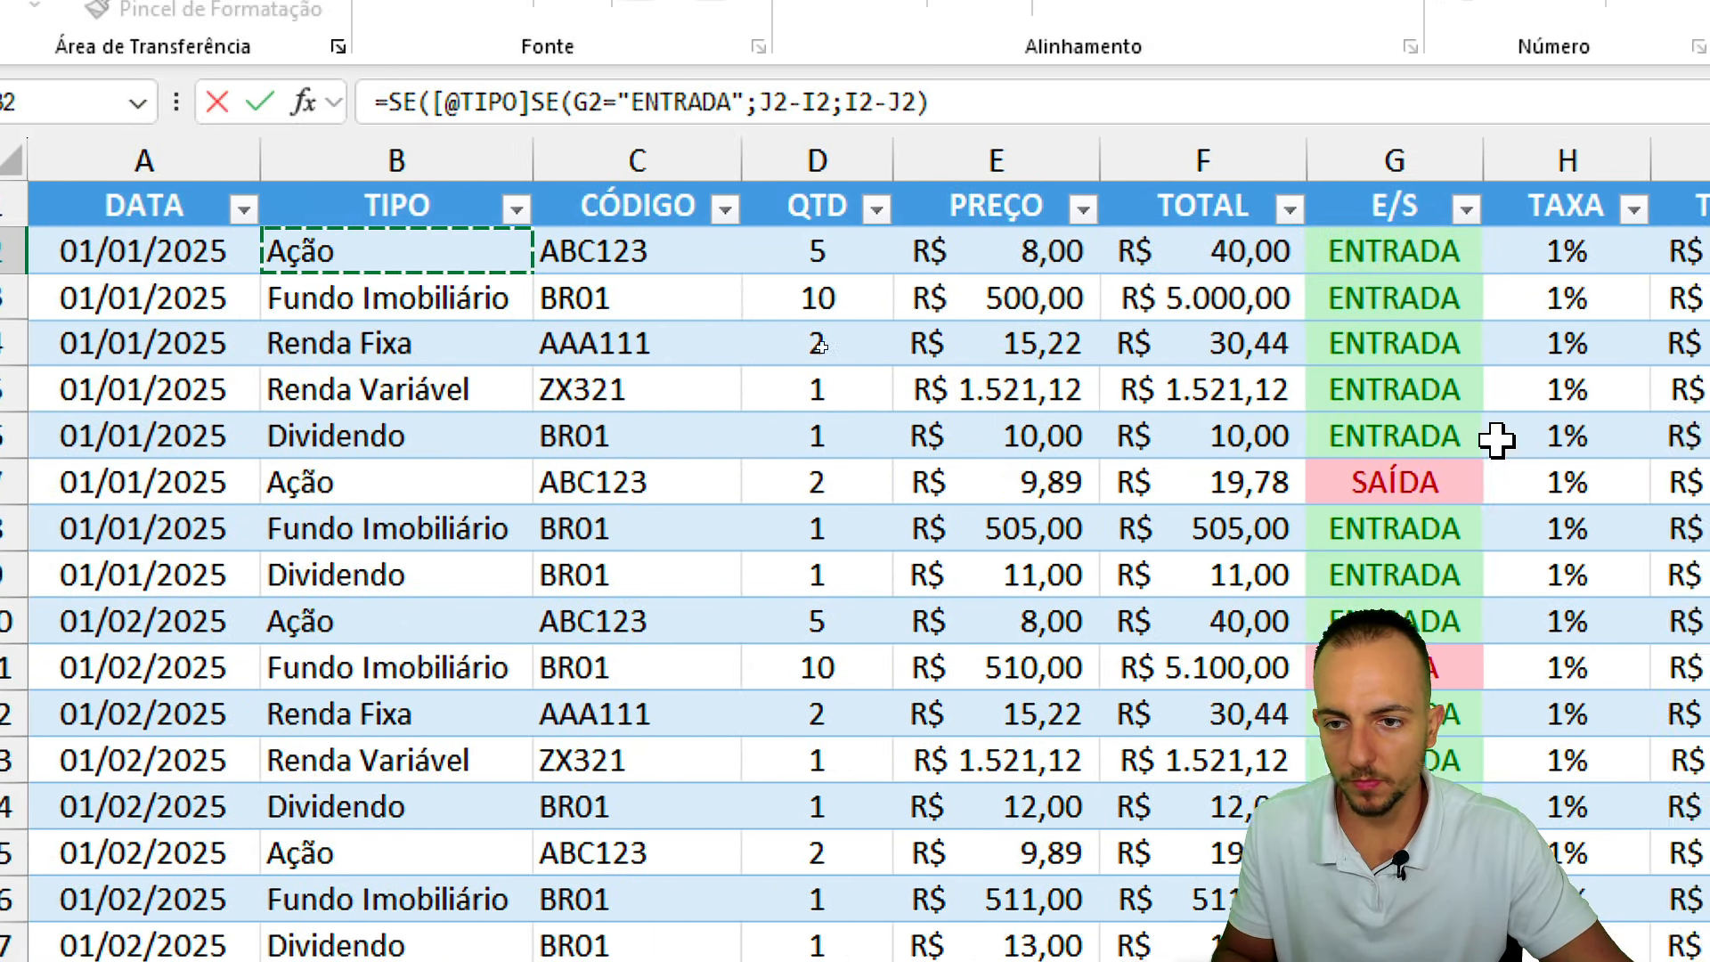
text(=")
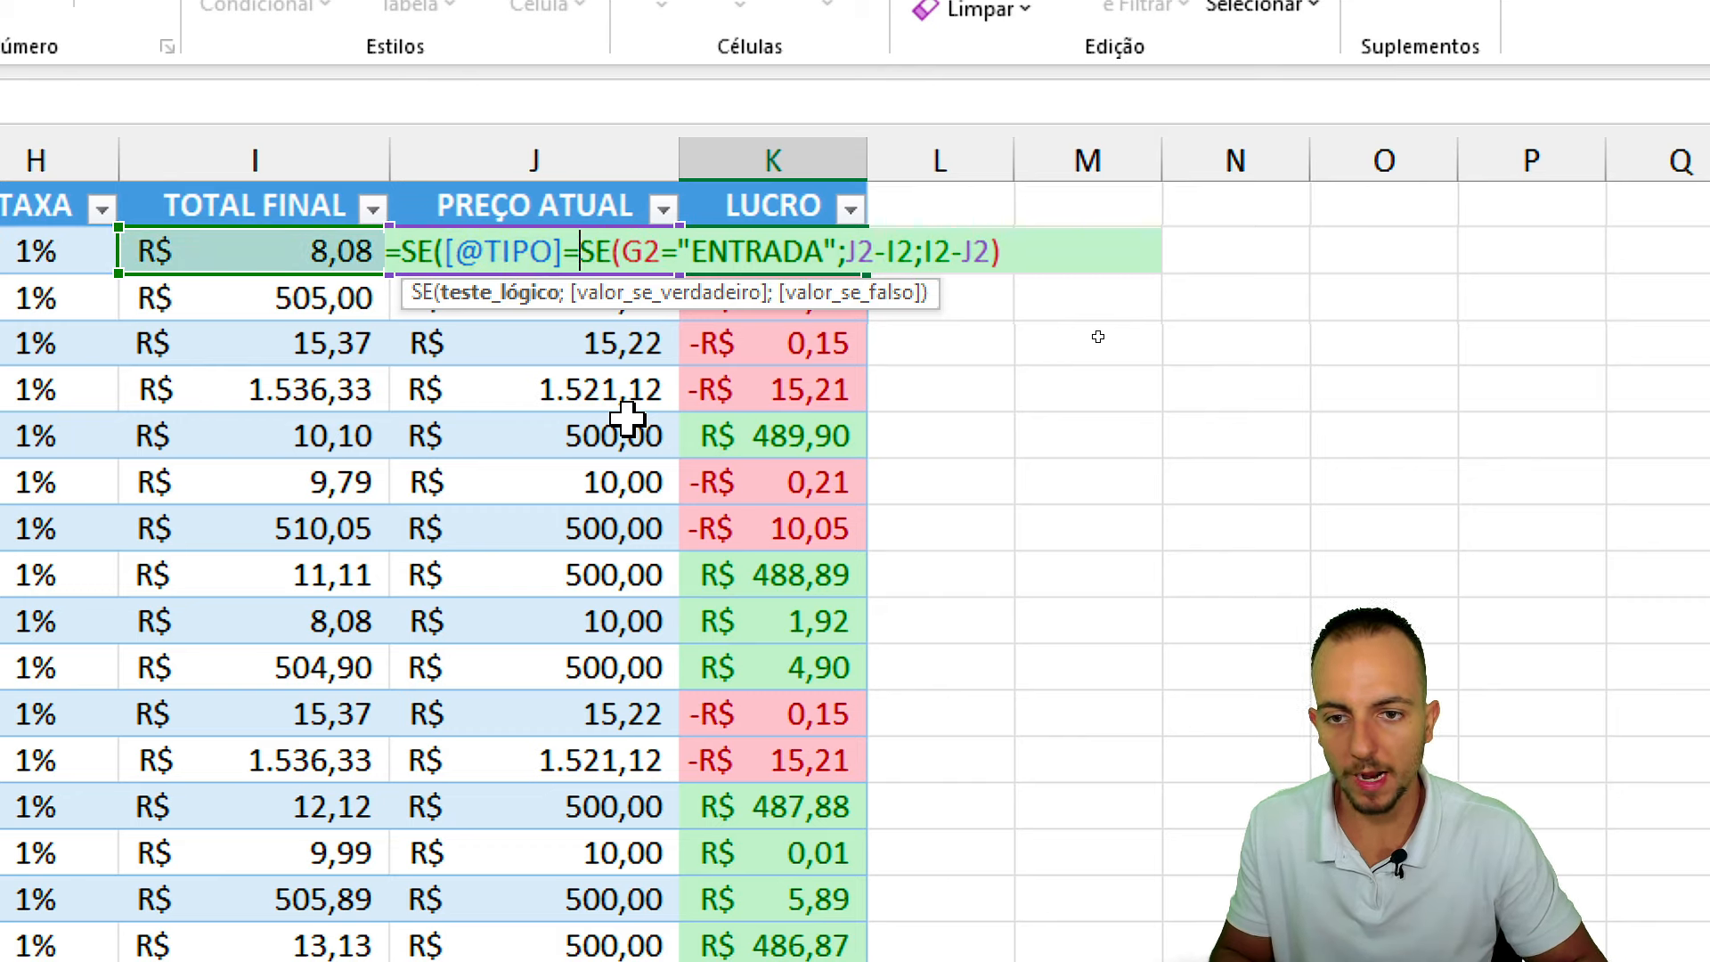
text(DIVIDENDO")
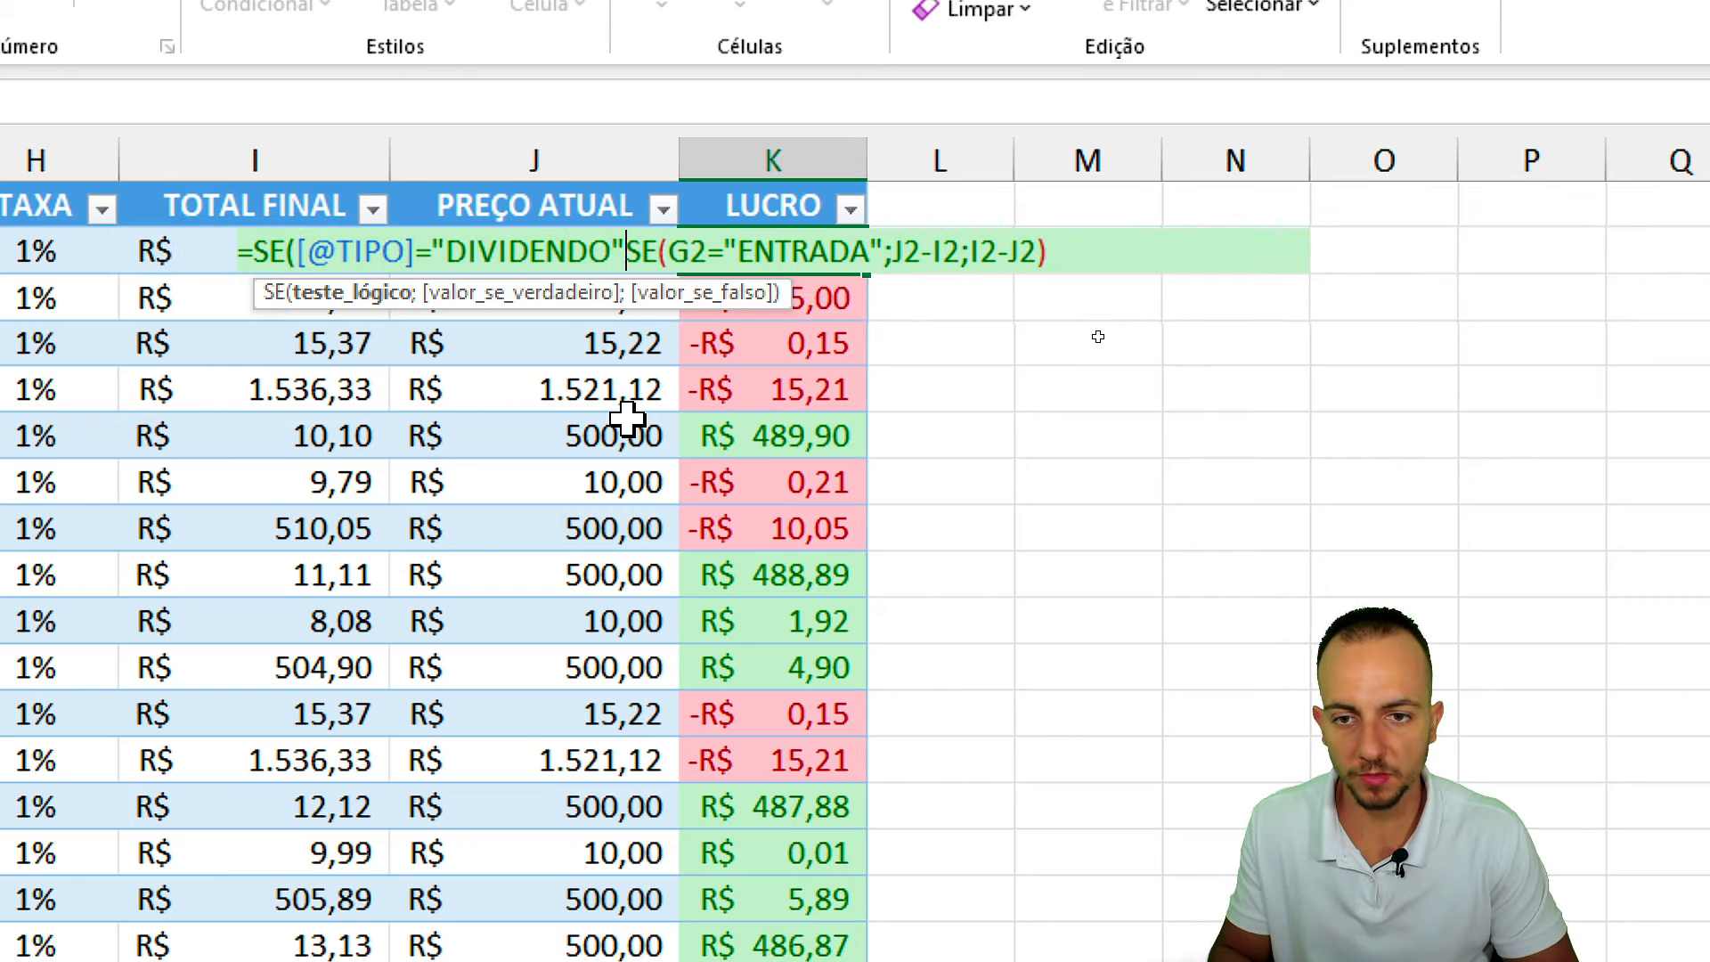
text(;)
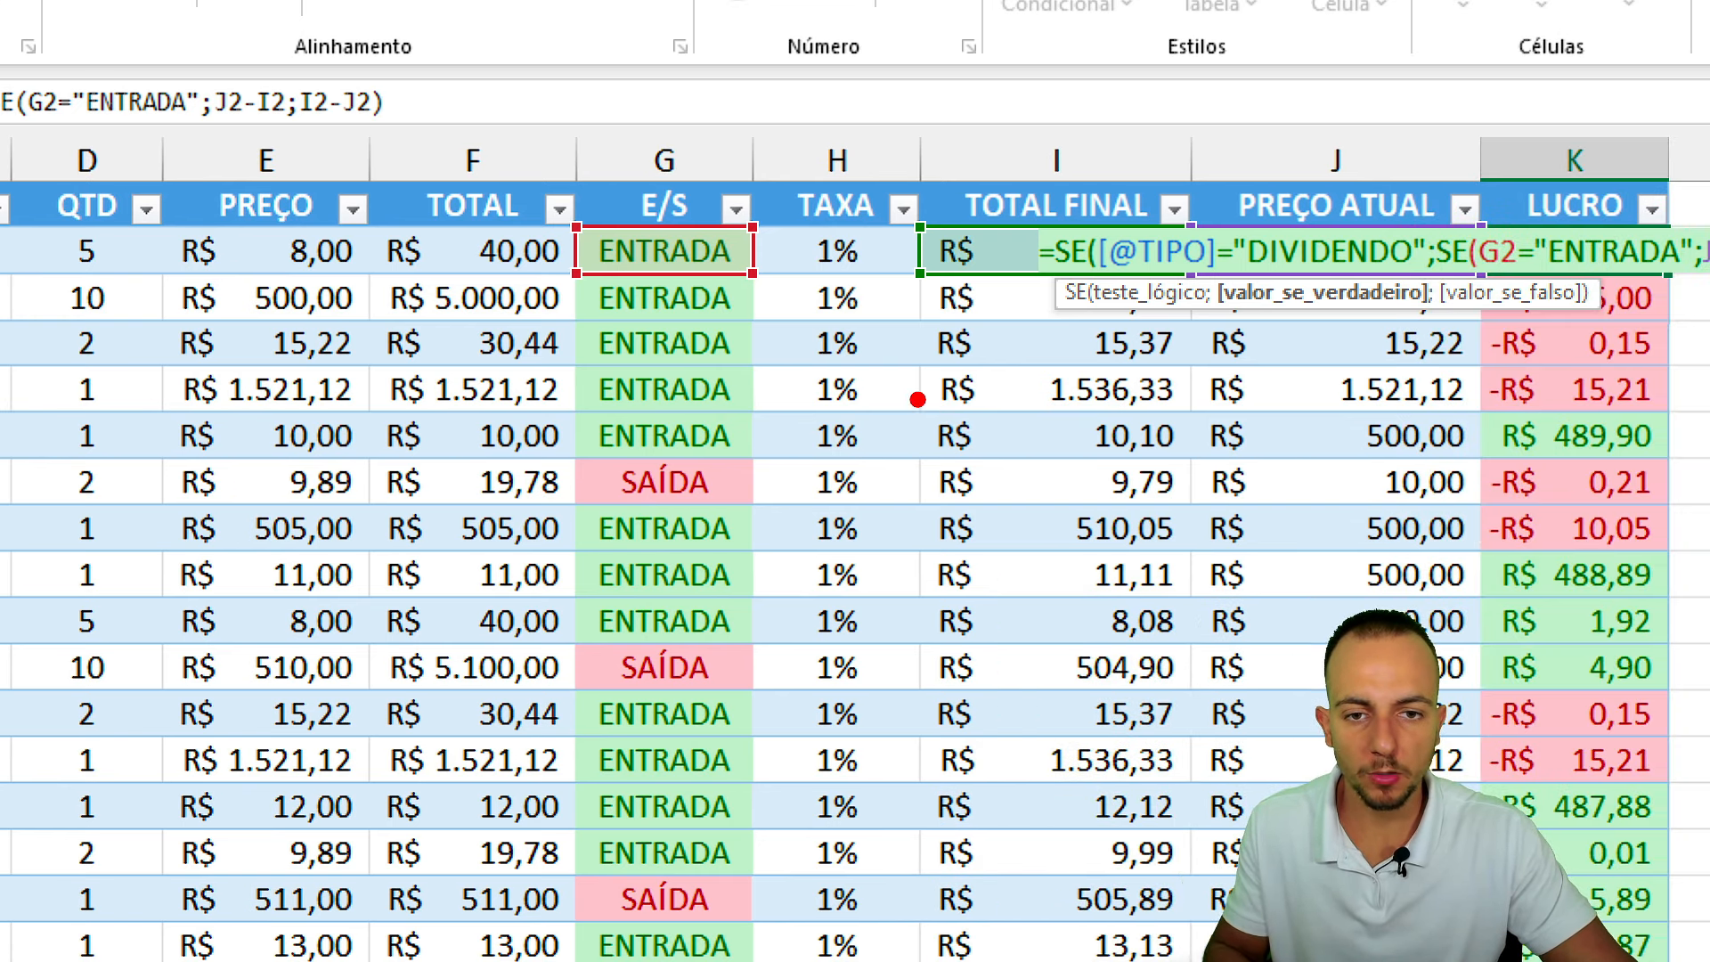
mouse_move(903, 182)
mouse_down()
mouse_move(768, 203)
mouse_move(833, 183)
mouse_up()
key(e)
drag(297, 182, 171, 180)
key(Escape)
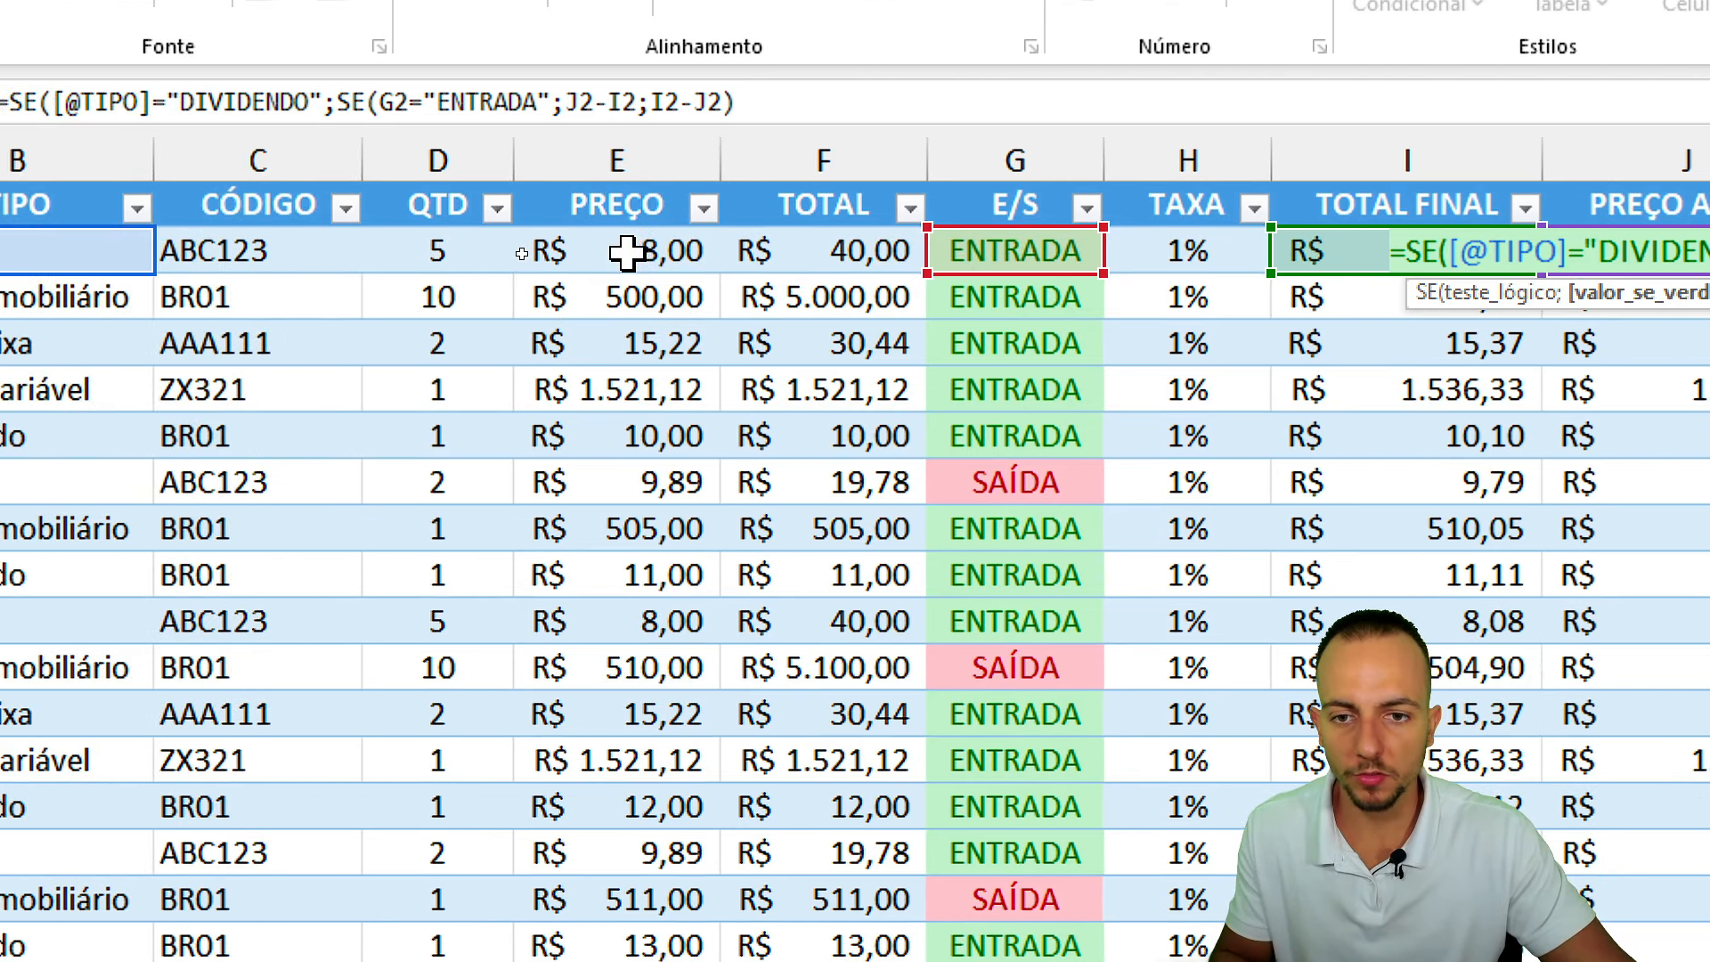
click(586, 255)
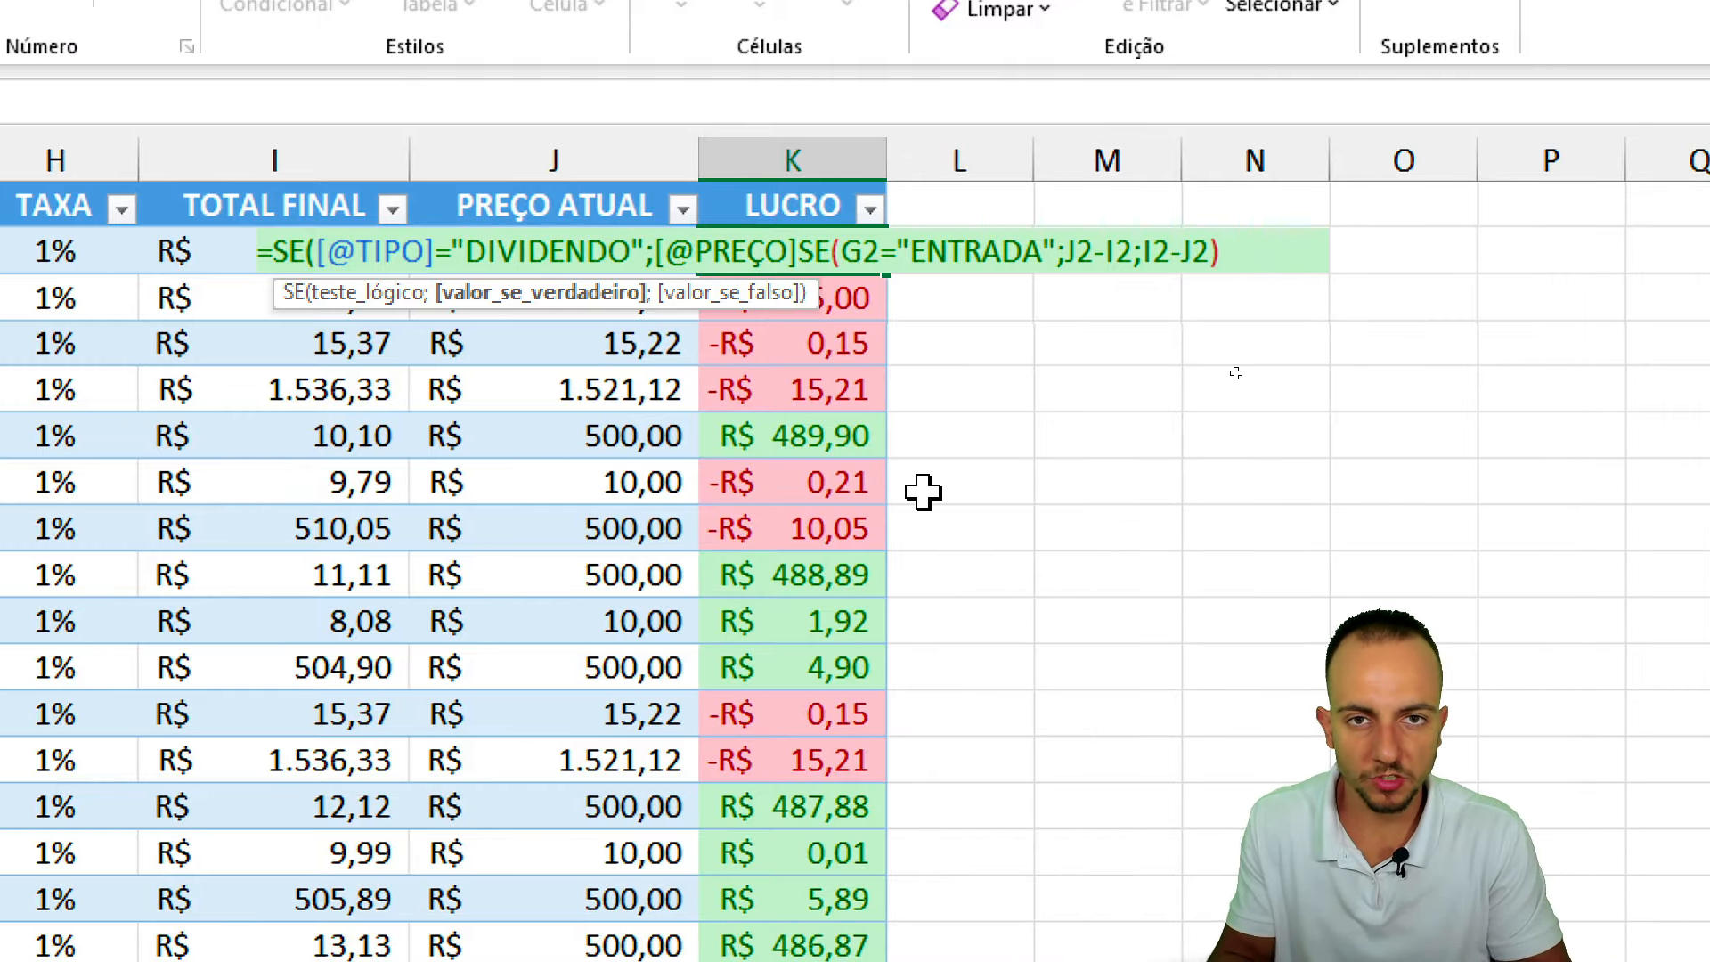
text(;)
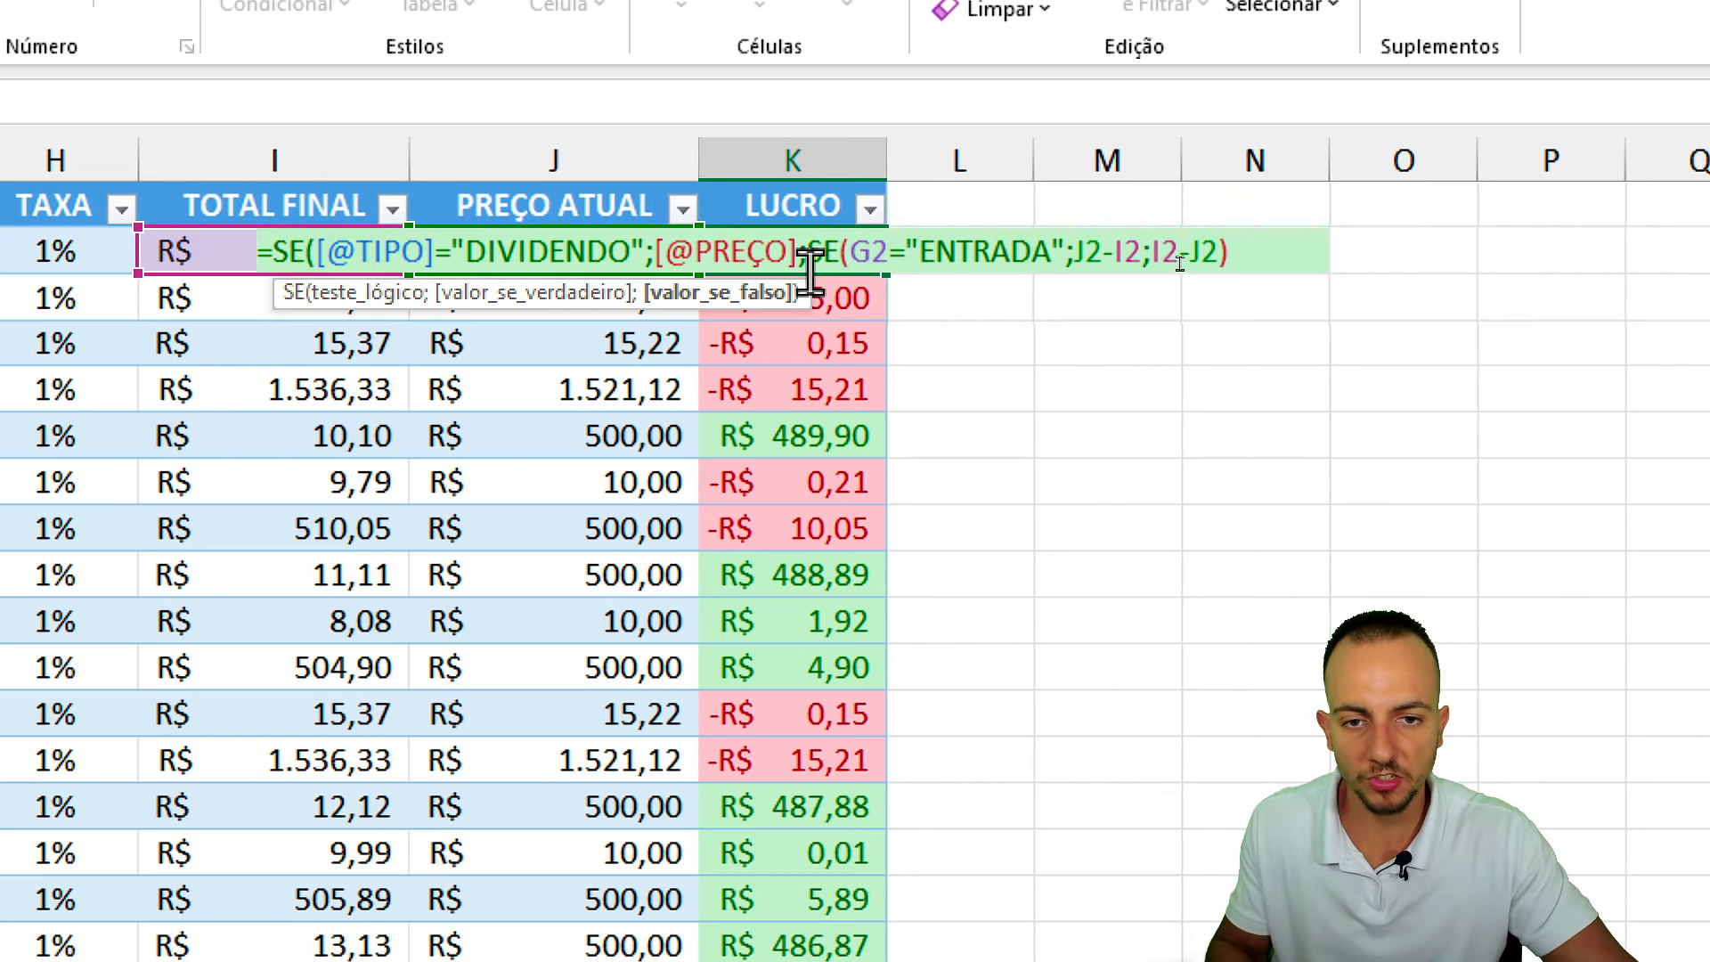
drag(807, 252, 1224, 252)
click(1223, 252)
text())
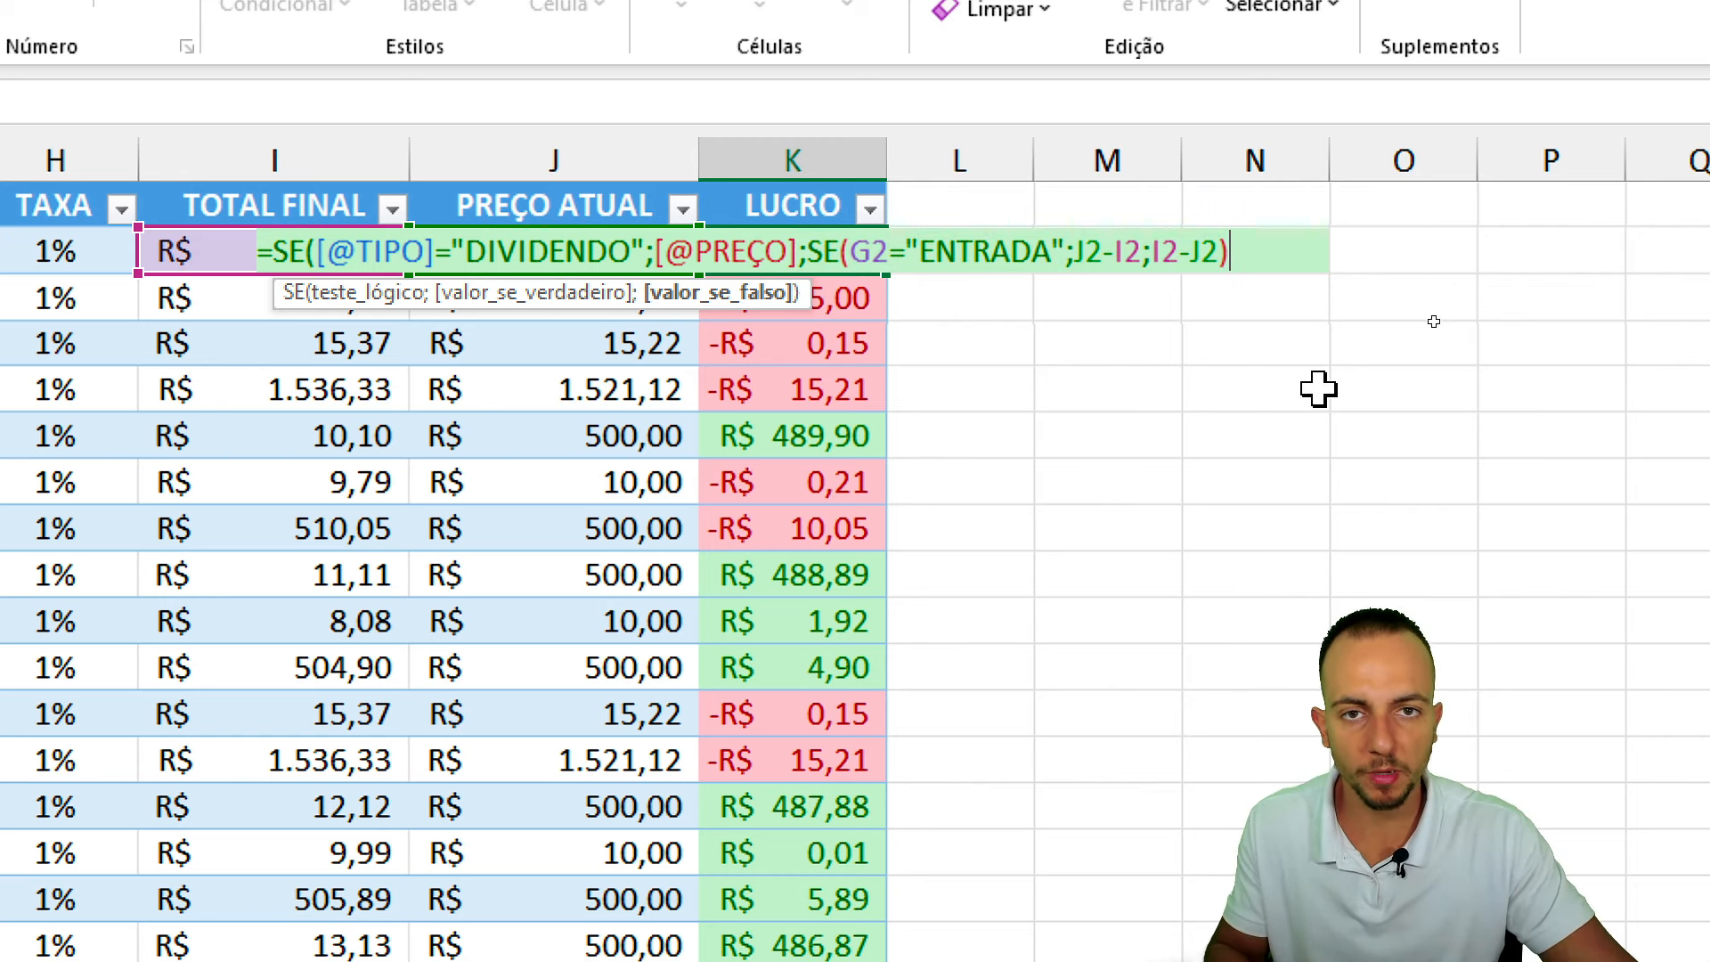
text())
key(Return)
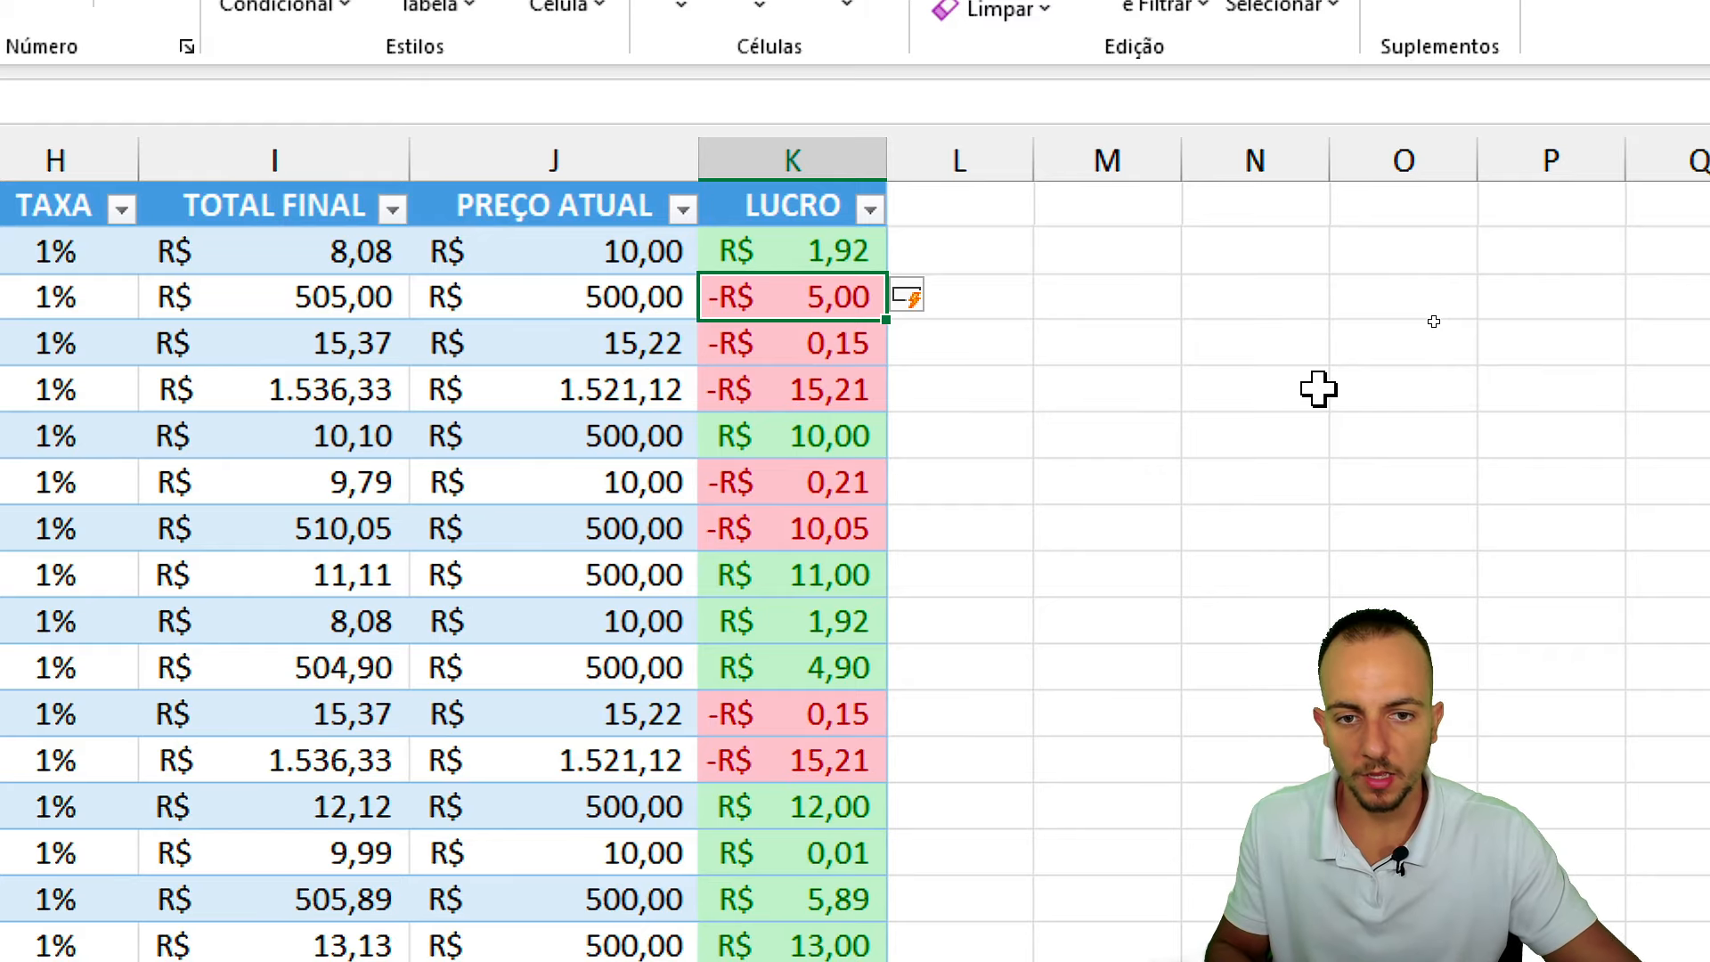
Fill the LUCRO formula from K2 down to the last table row, K49.
click(825, 254)
drag(888, 274, 834, 961)
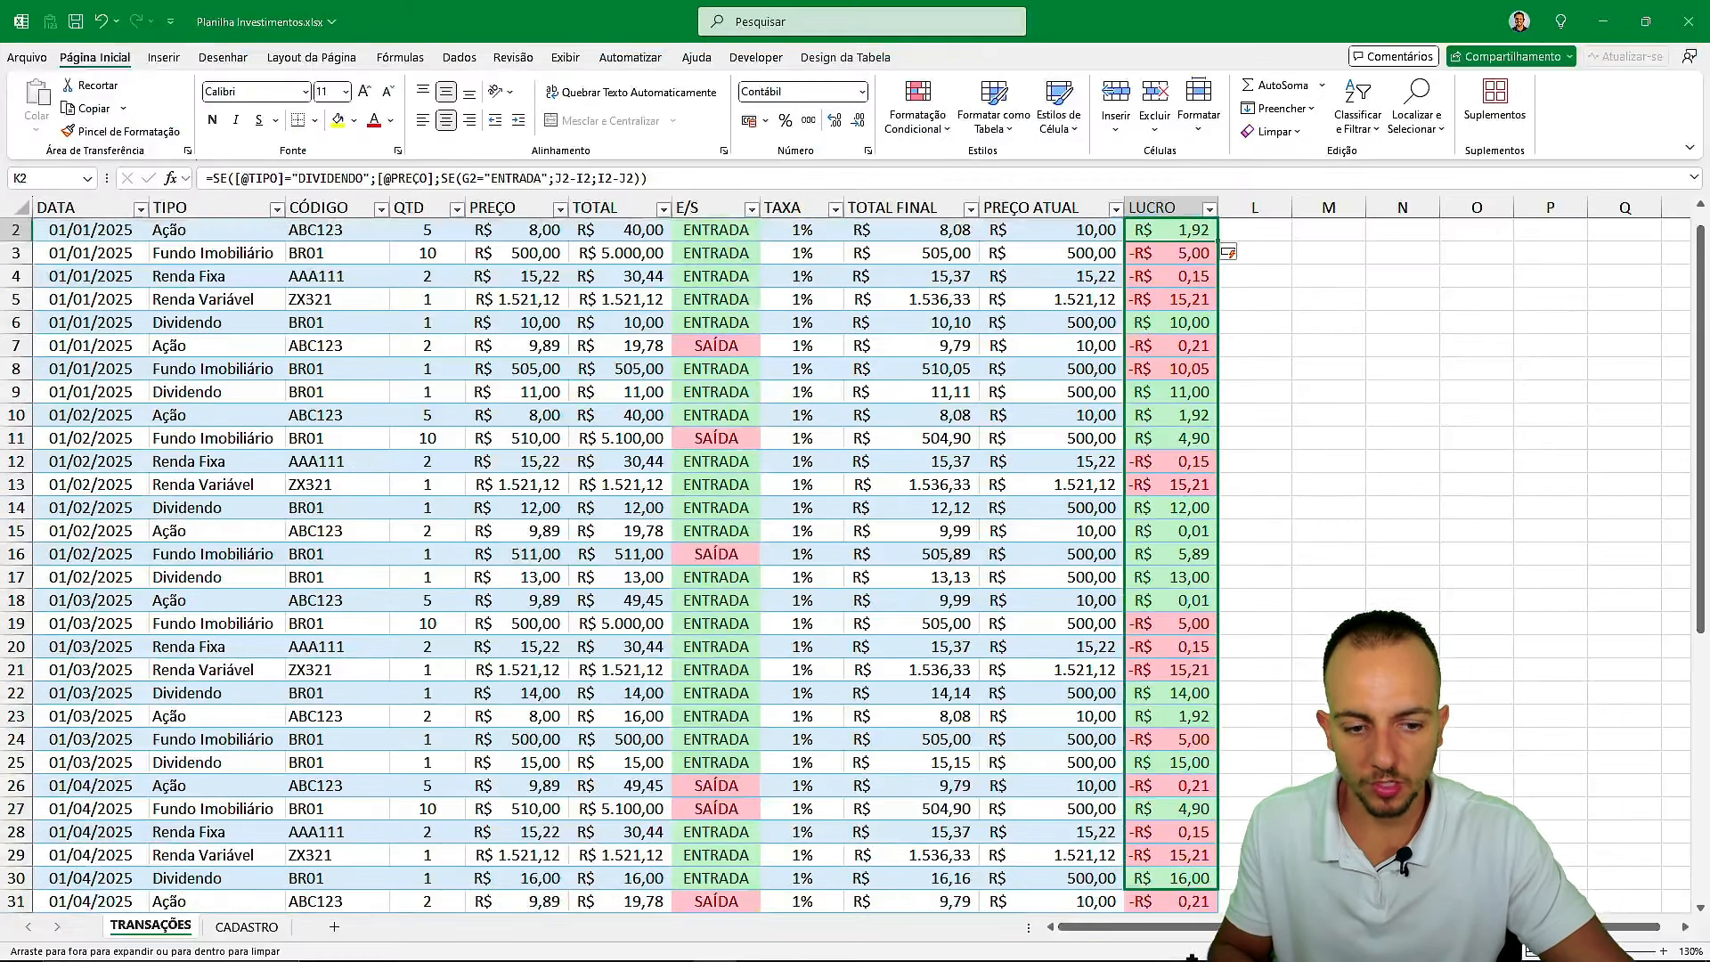
drag(1191, 957, 1193, 959)
drag(1153, 899, 1153, 898)
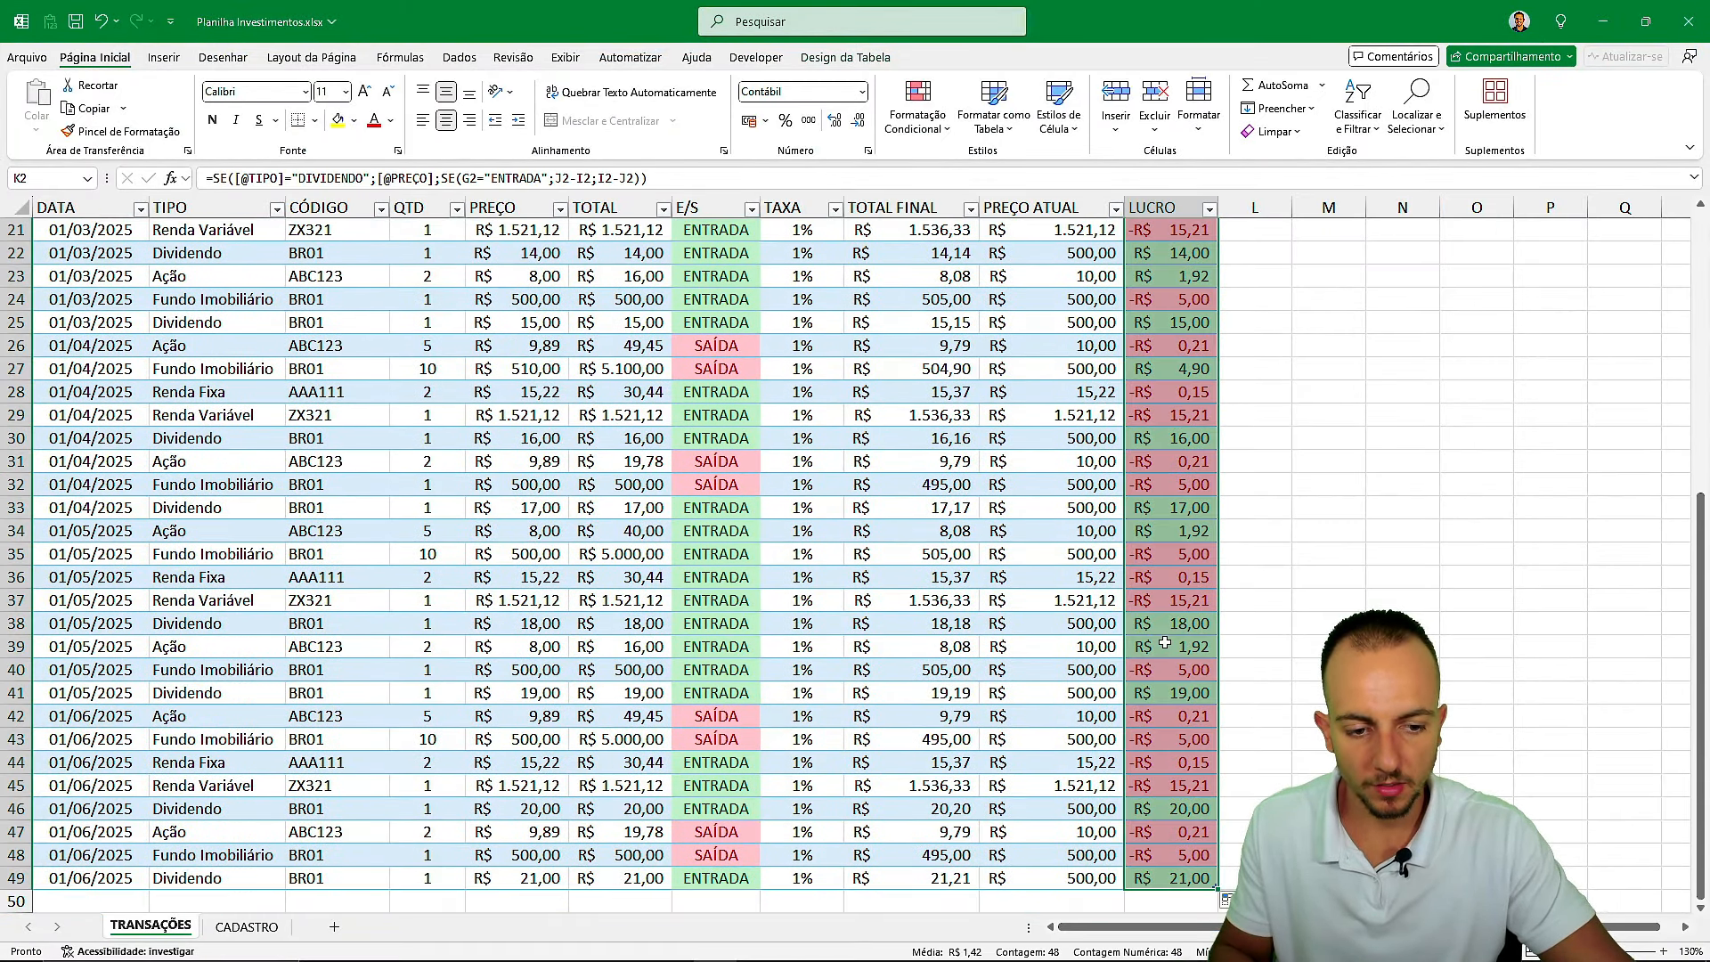
Check the Dividendo record in row 6, comparing its PREÇO with its LUCRO.
click(1165, 642)
scroll(1173, 417, up, 7)
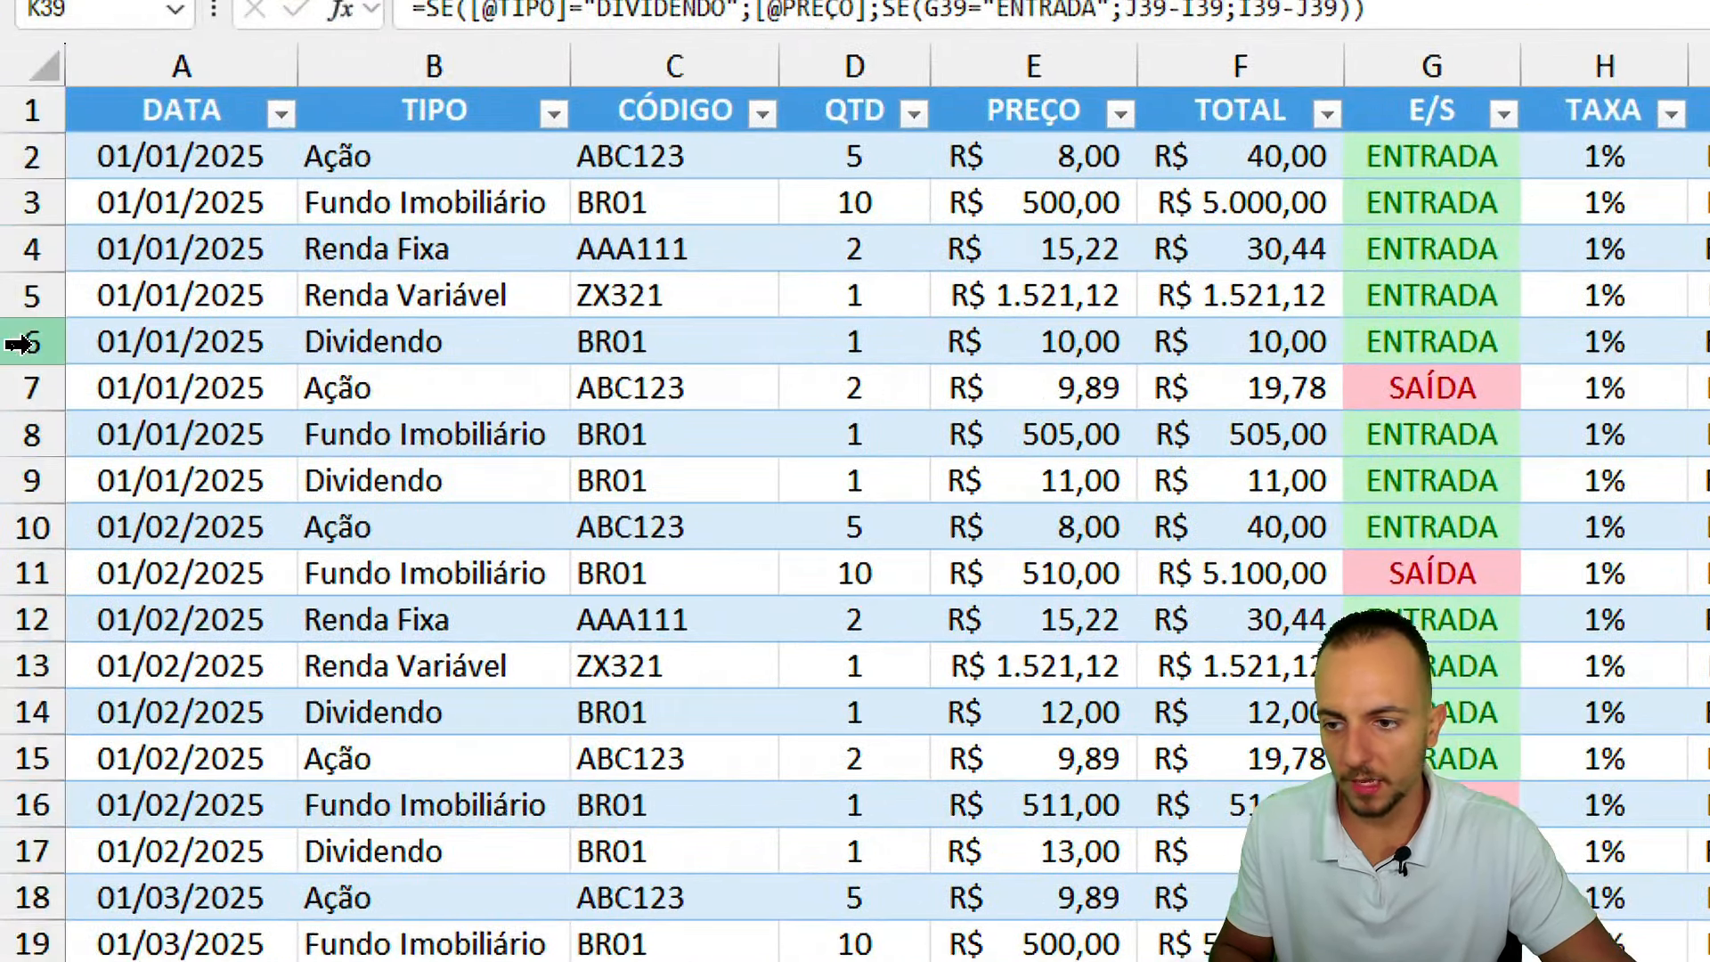
click(16, 346)
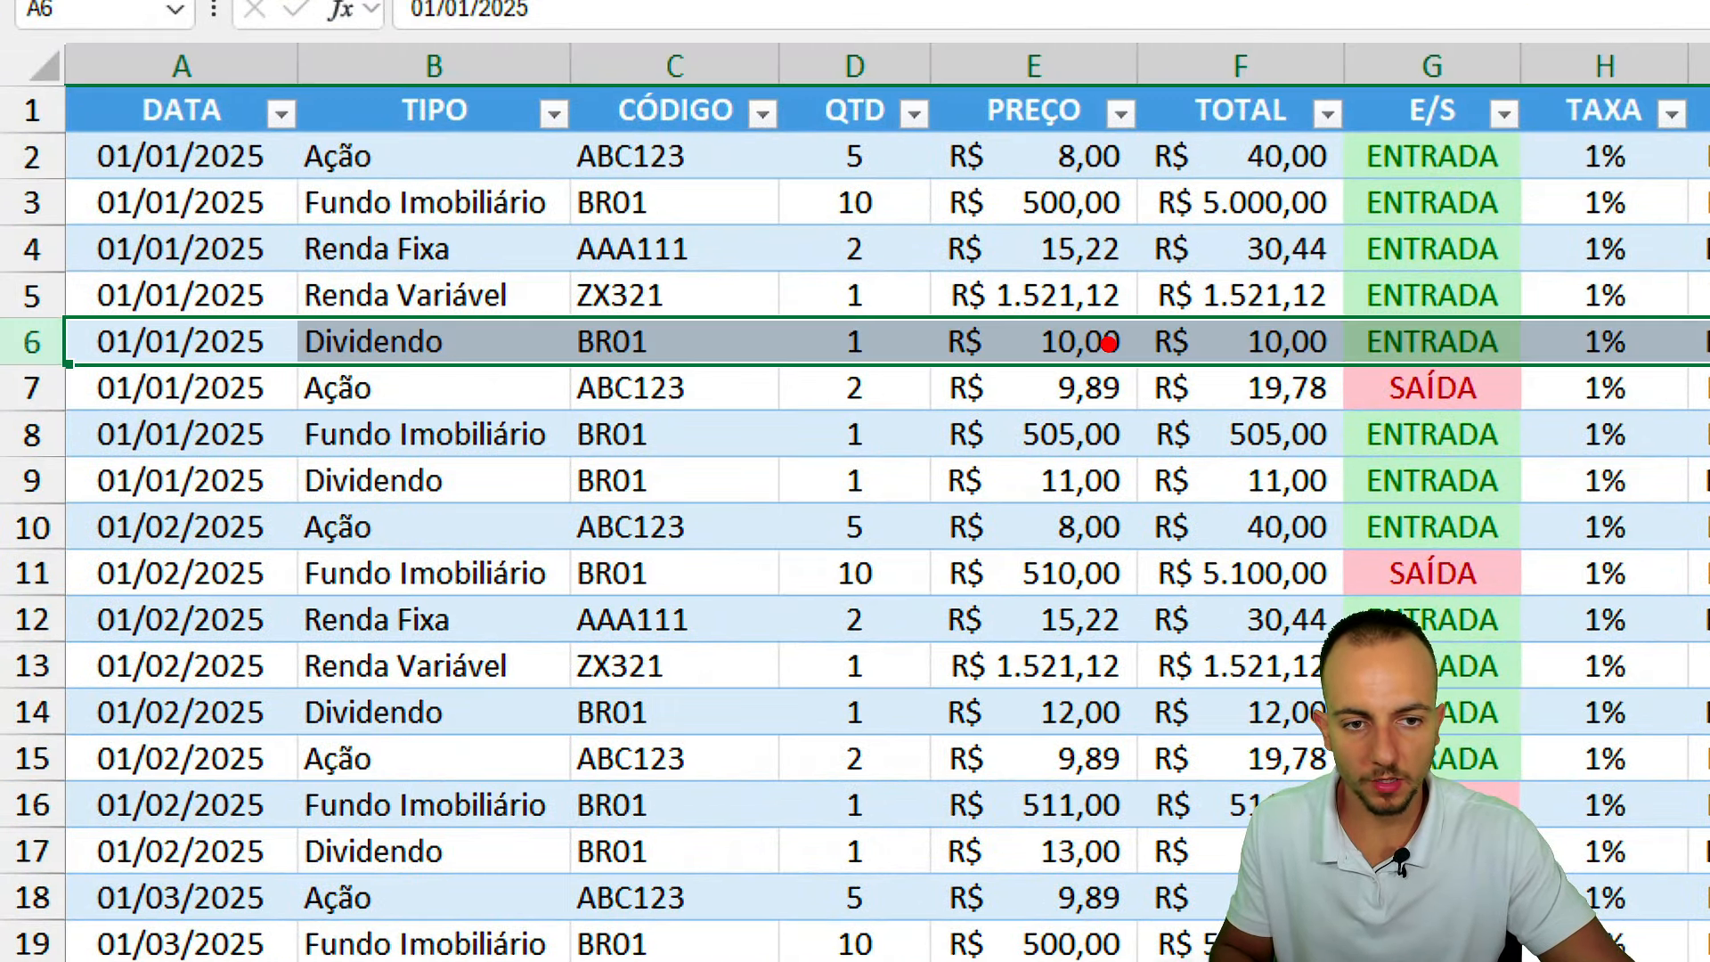
mouse_move(1081, 299)
mouse_down()
mouse_move(1124, 292)
mouse_move(1032, 285)
mouse_up()
key(Escape)
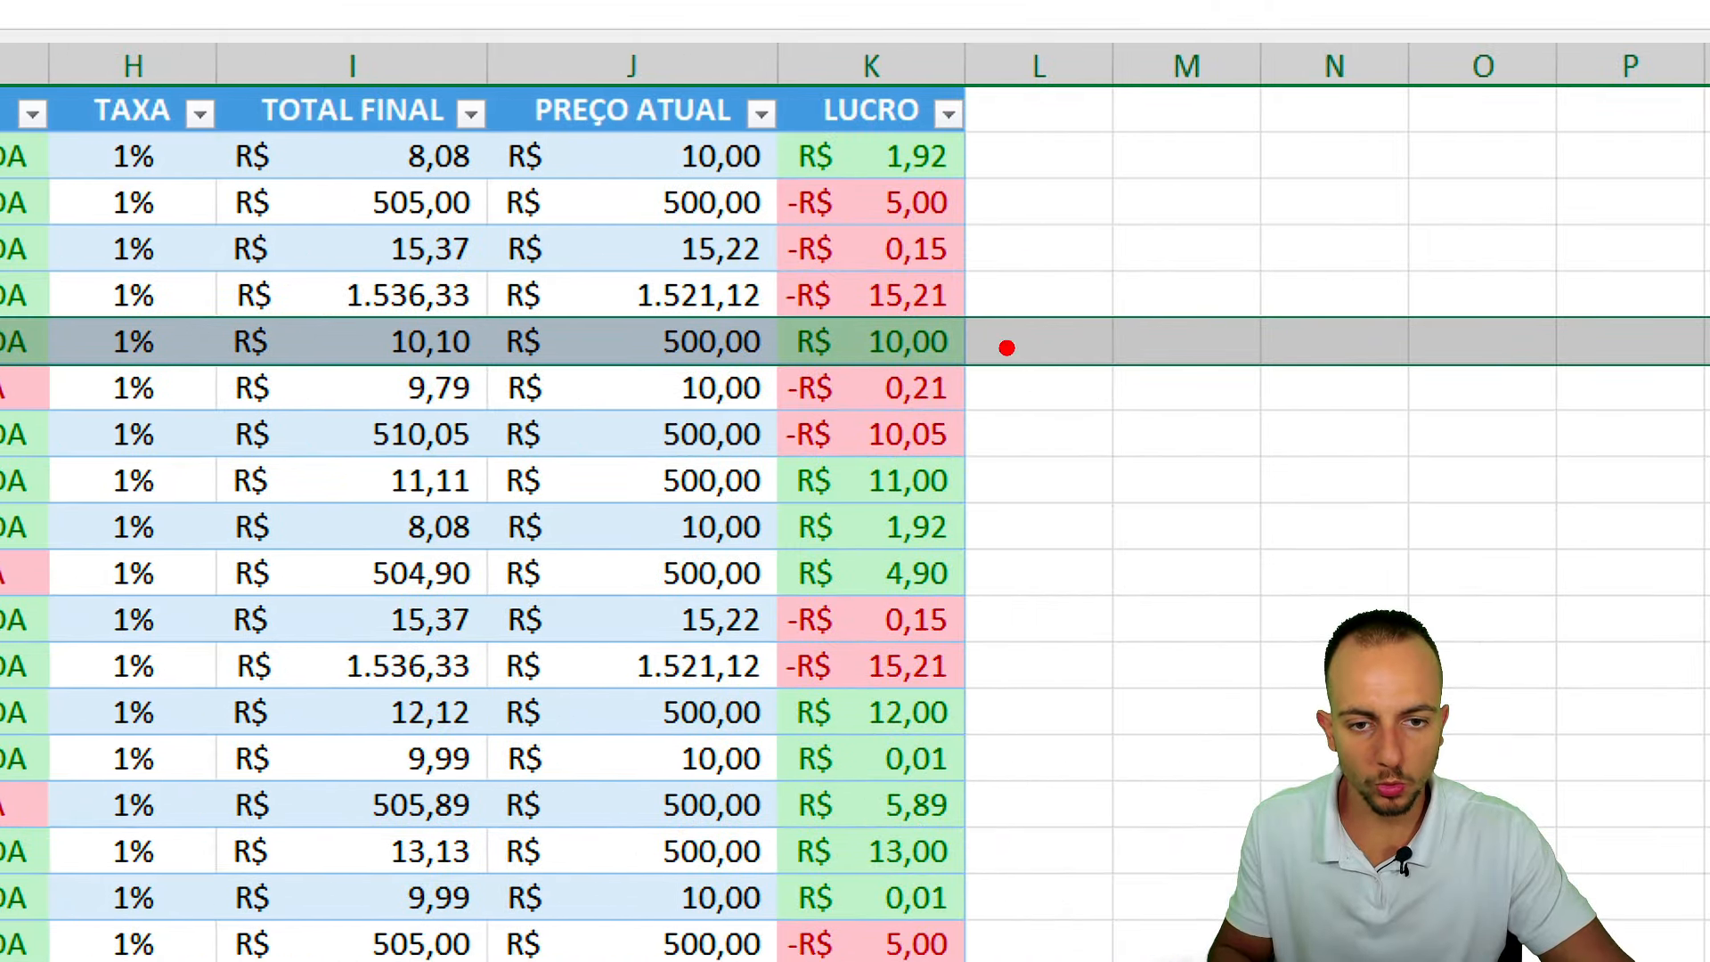
drag(1149, 344, 853, 328)
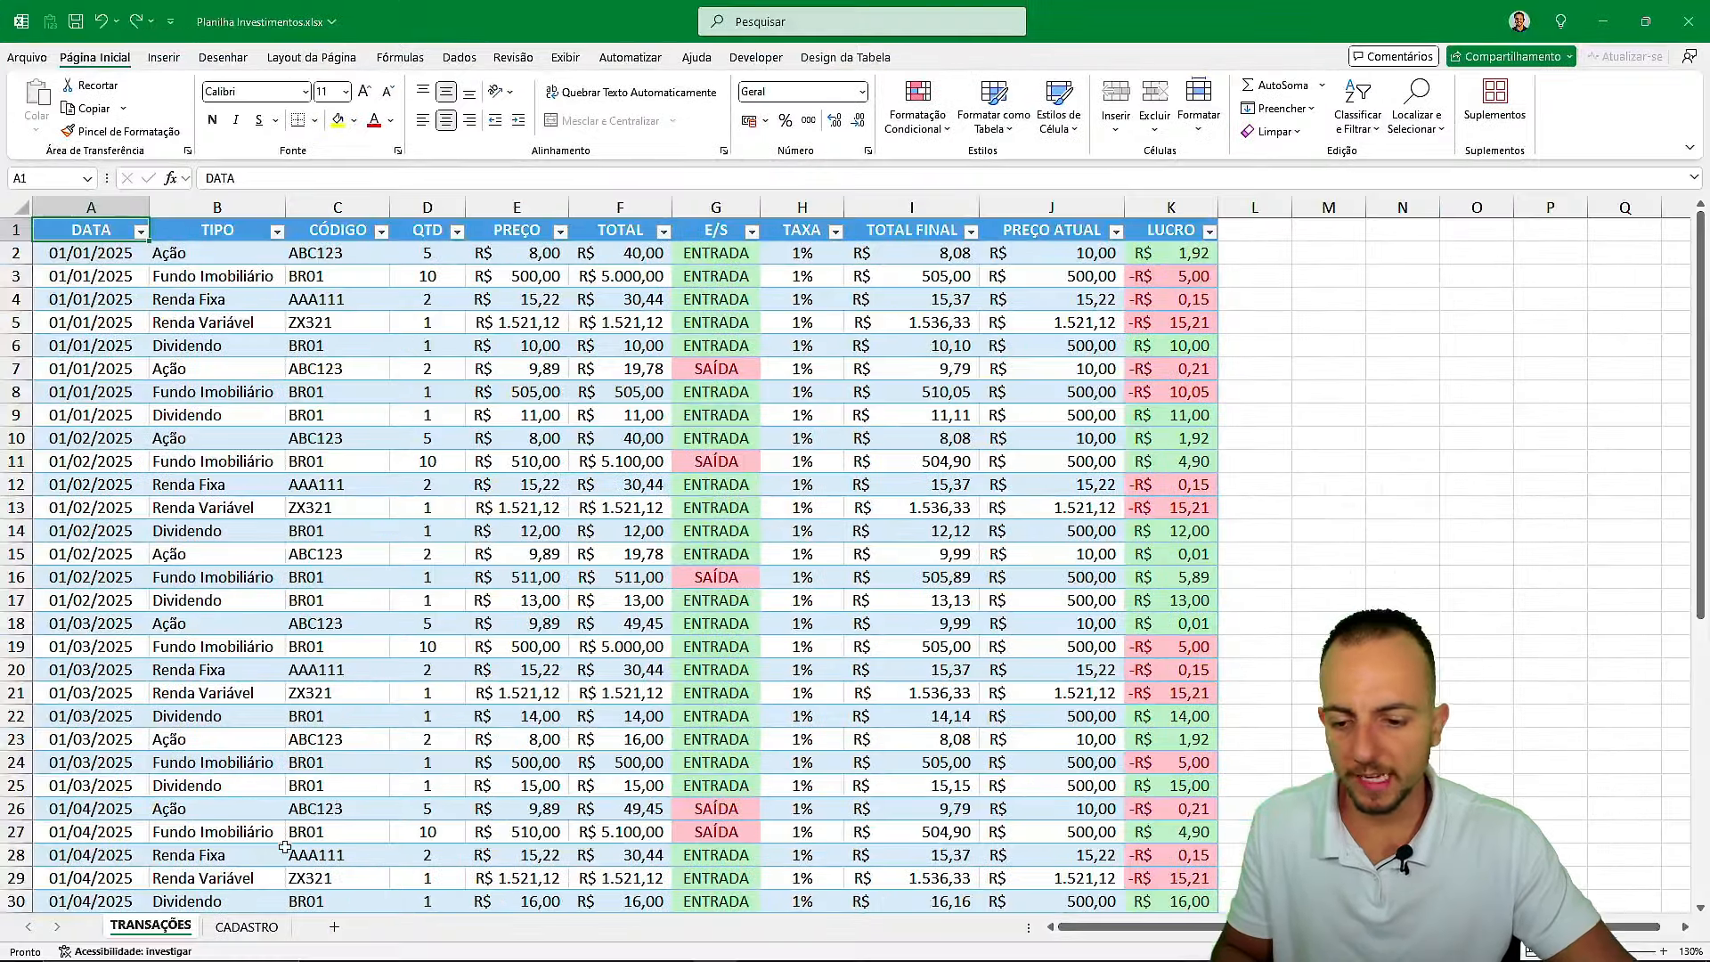
Review the dates registered on the CADASTRO sheet and examine PREÇO ATUAL, TOTAL FINAL and QTD on the TRANSAÇÕES sheet.
click(243, 928)
click(139, 248)
key(ctrl+shift+Down)
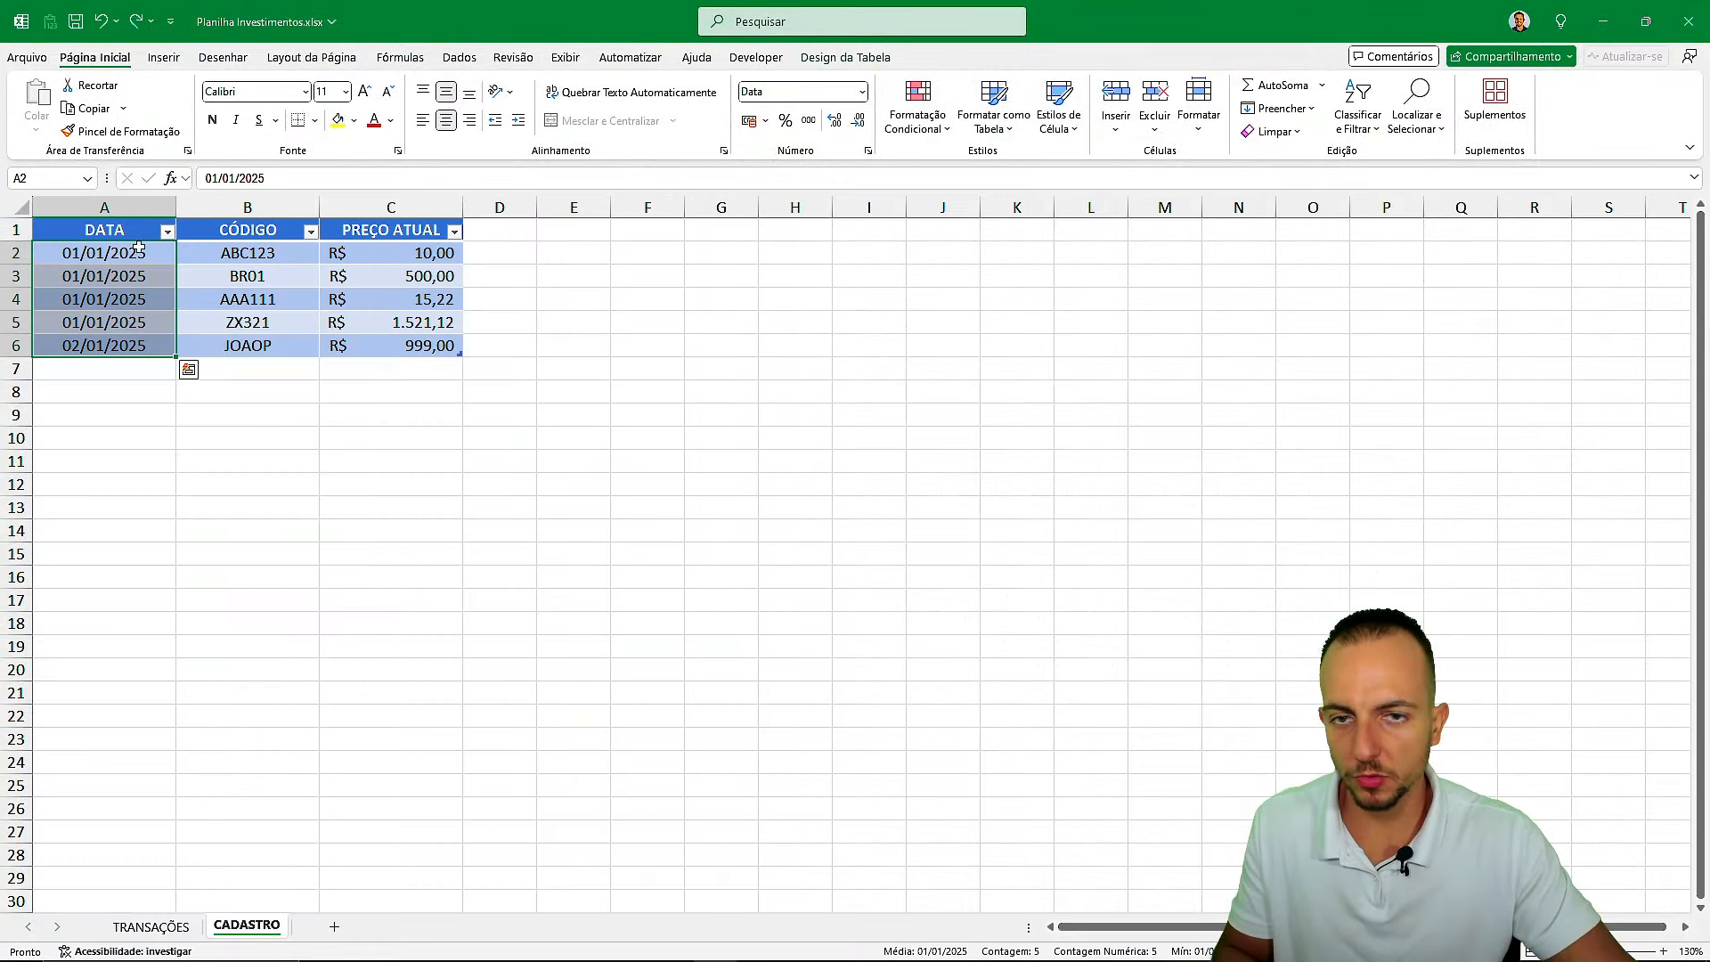
click(114, 230)
click(152, 927)
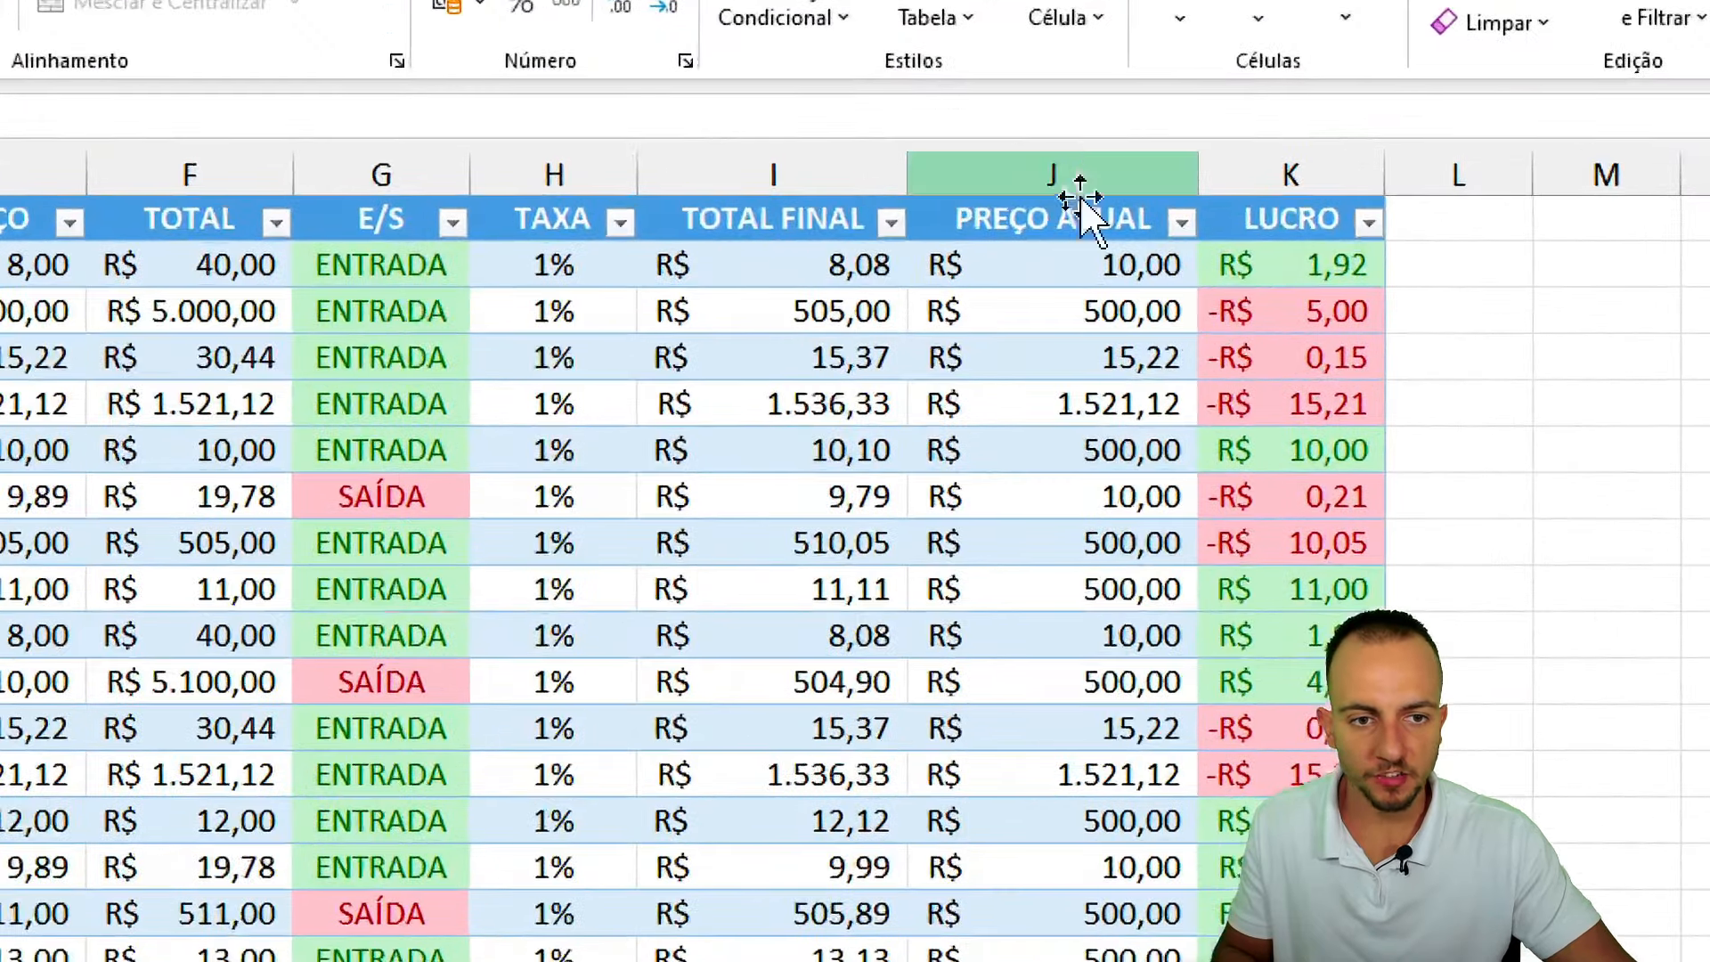
click(1067, 199)
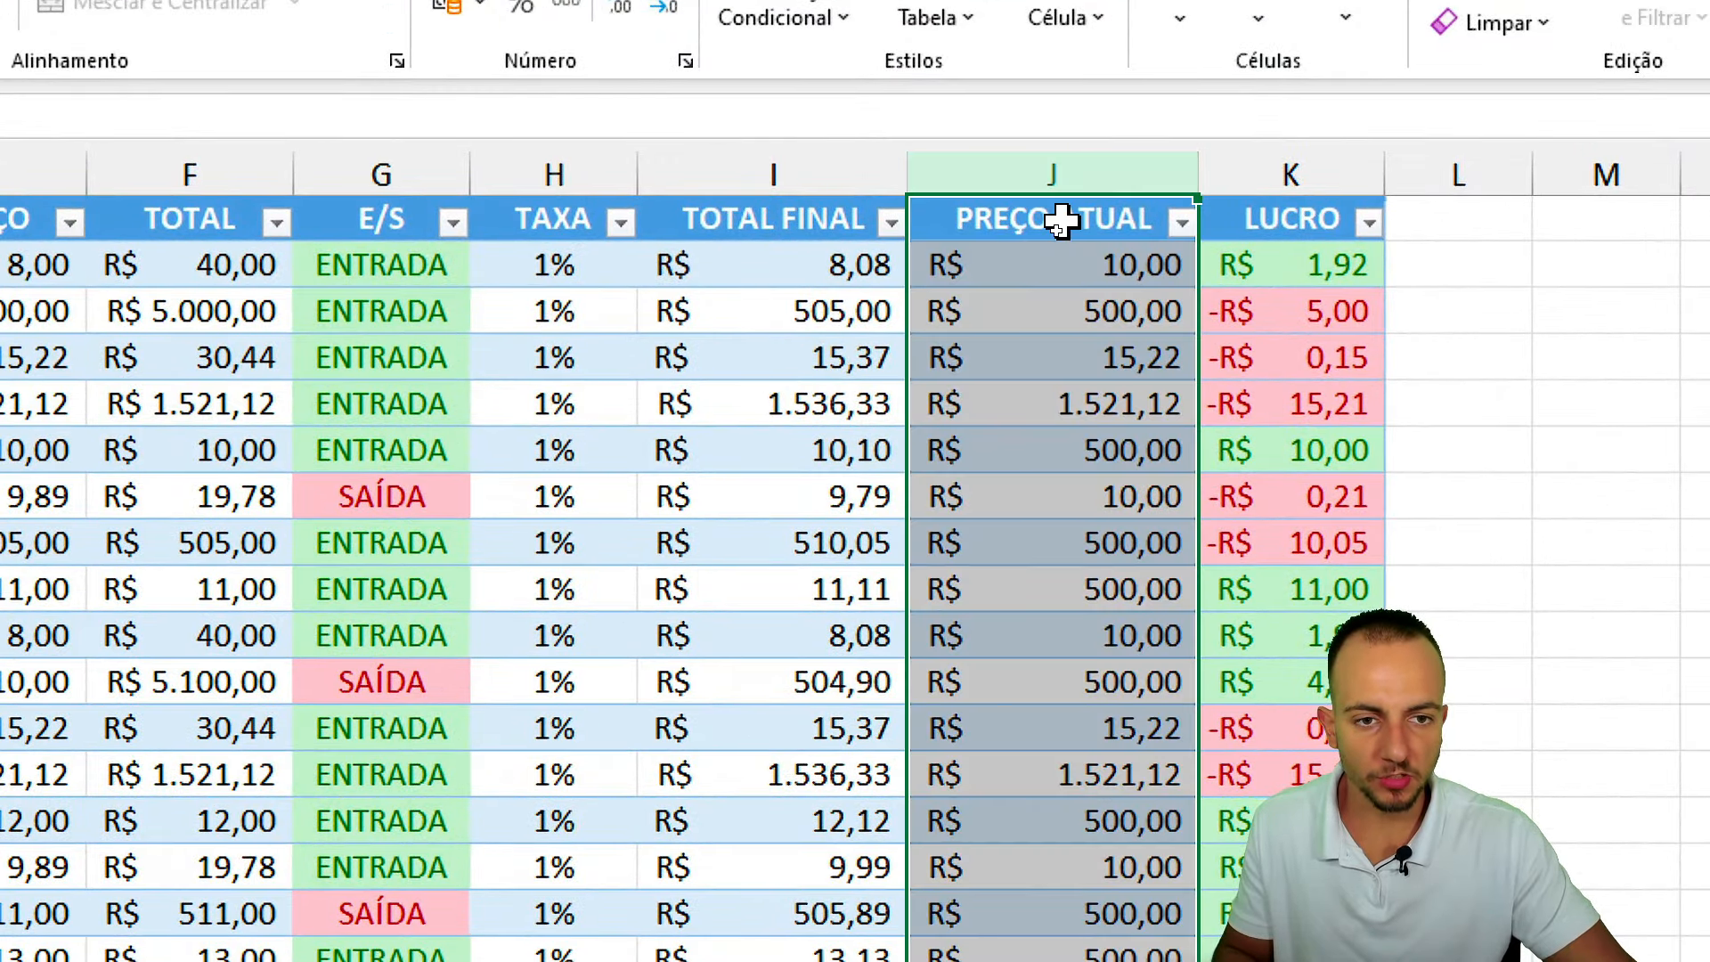
drag(1056, 230, 1072, 290)
click(1050, 266)
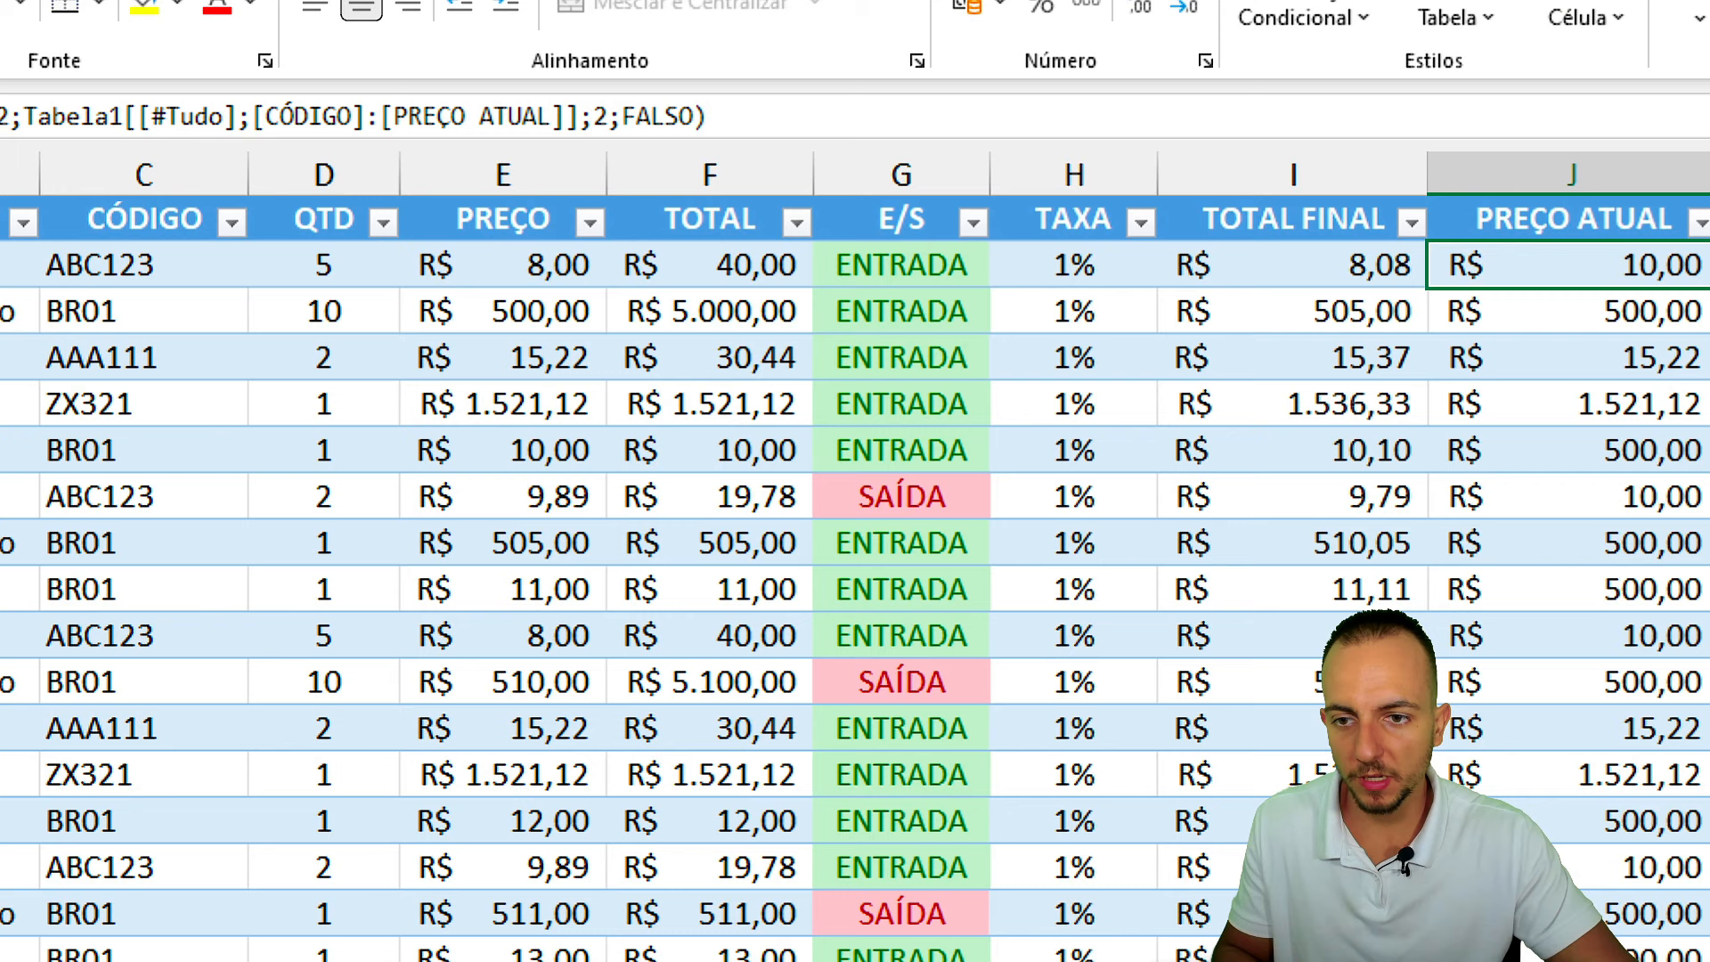
mouse_move(294, 218)
mouse_down()
mouse_move(270, 294)
mouse_move(294, 216)
mouse_up()
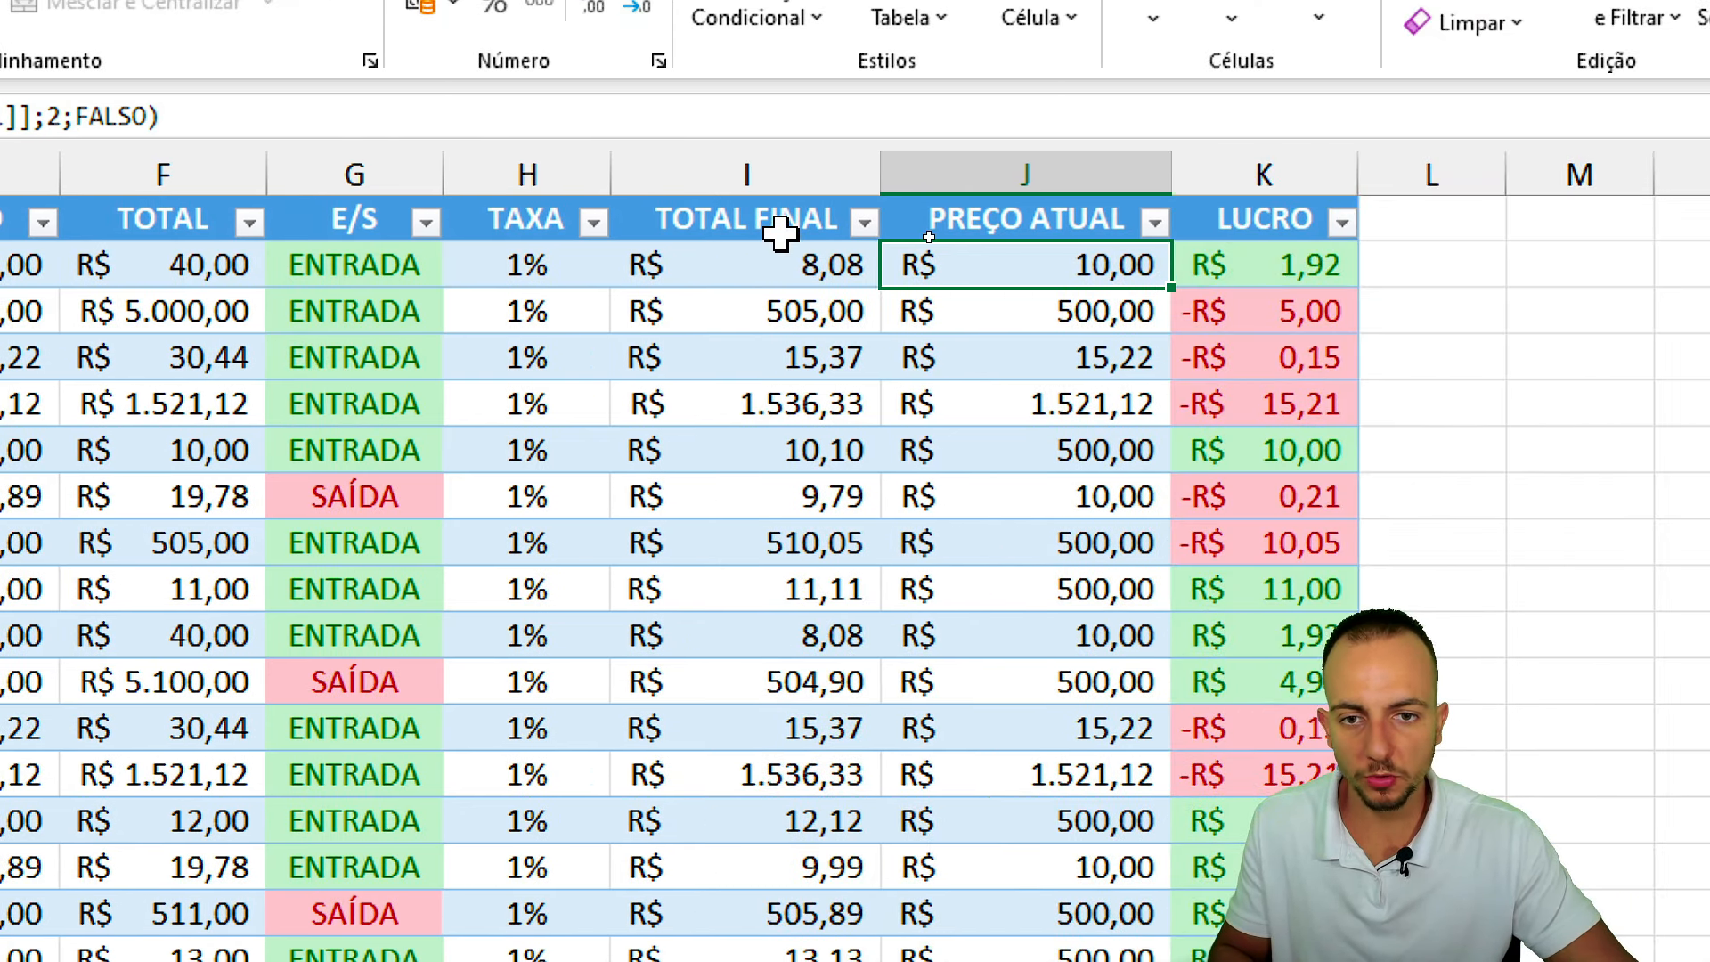
click(1377, 258)
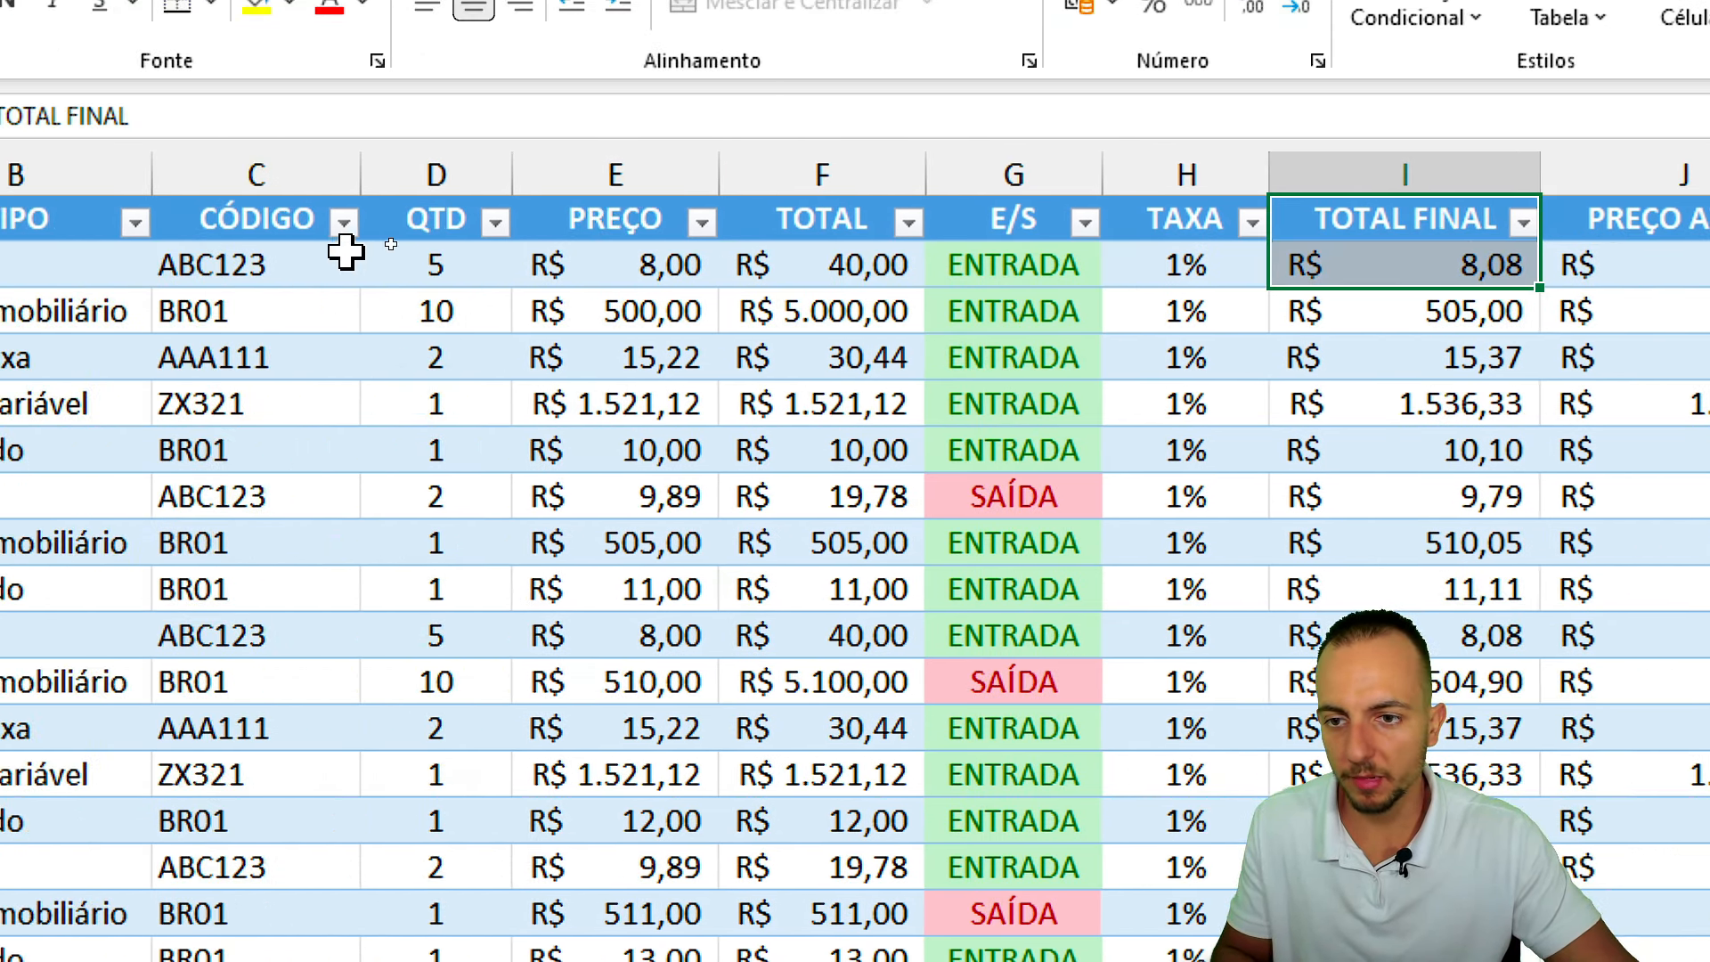
click(420, 222)
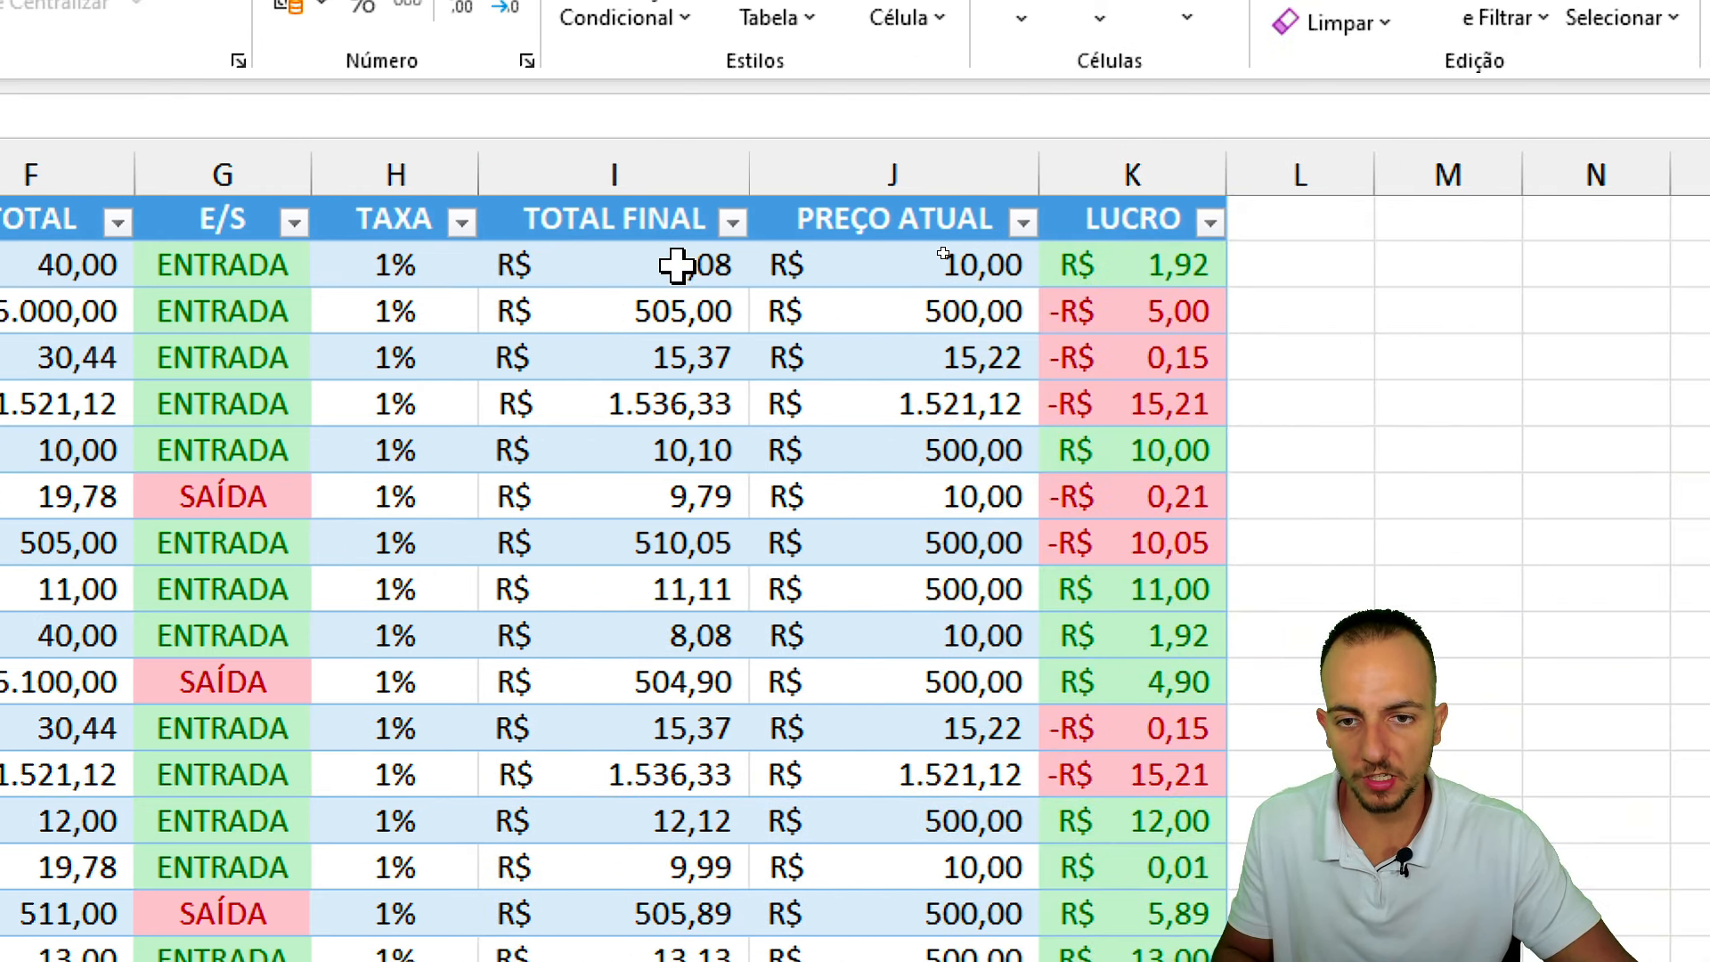
double_click(1460, 266)
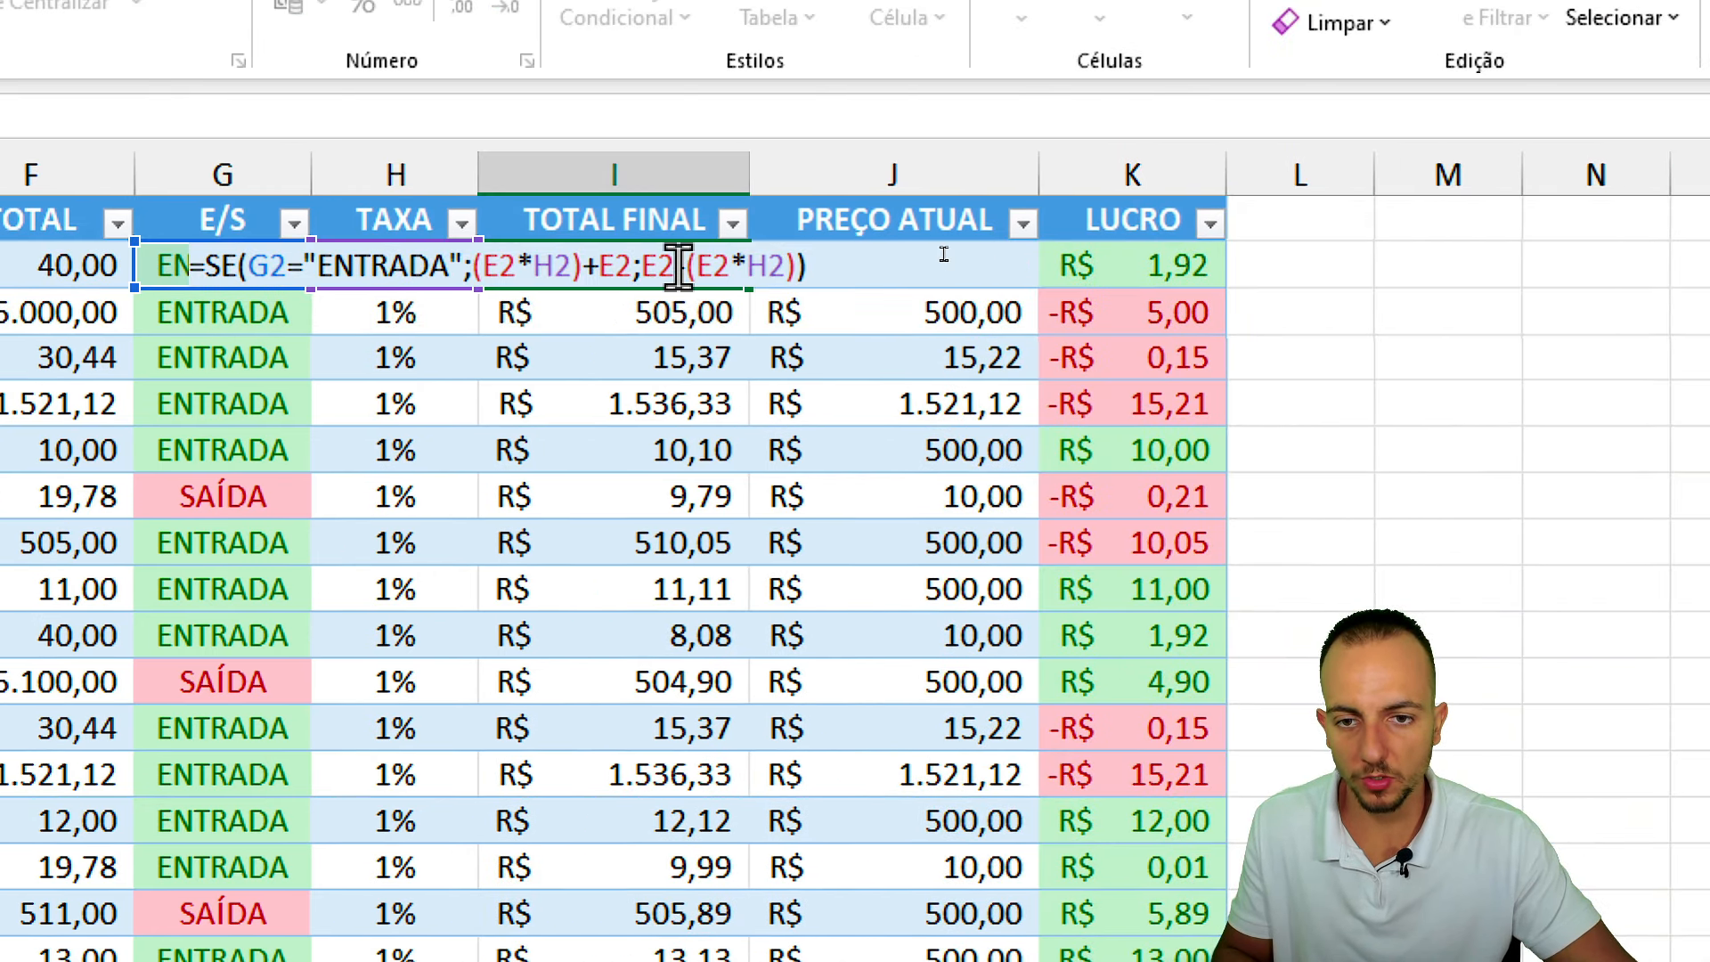
click(831, 267)
text(*)
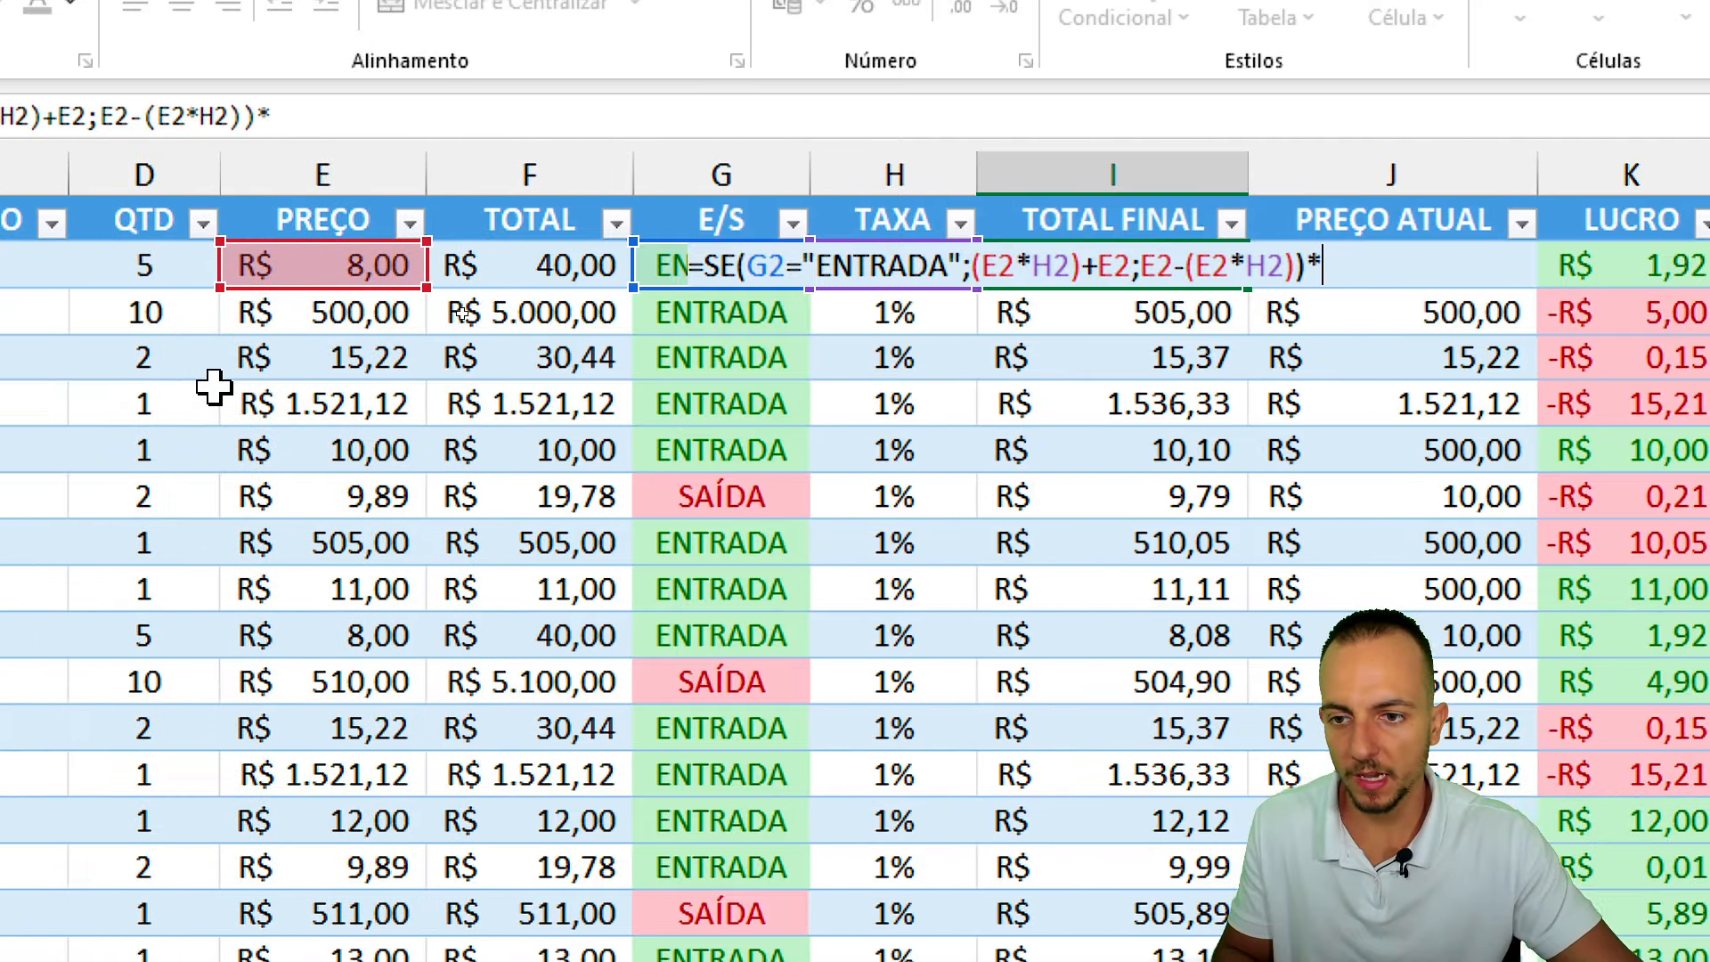
click(214, 265)
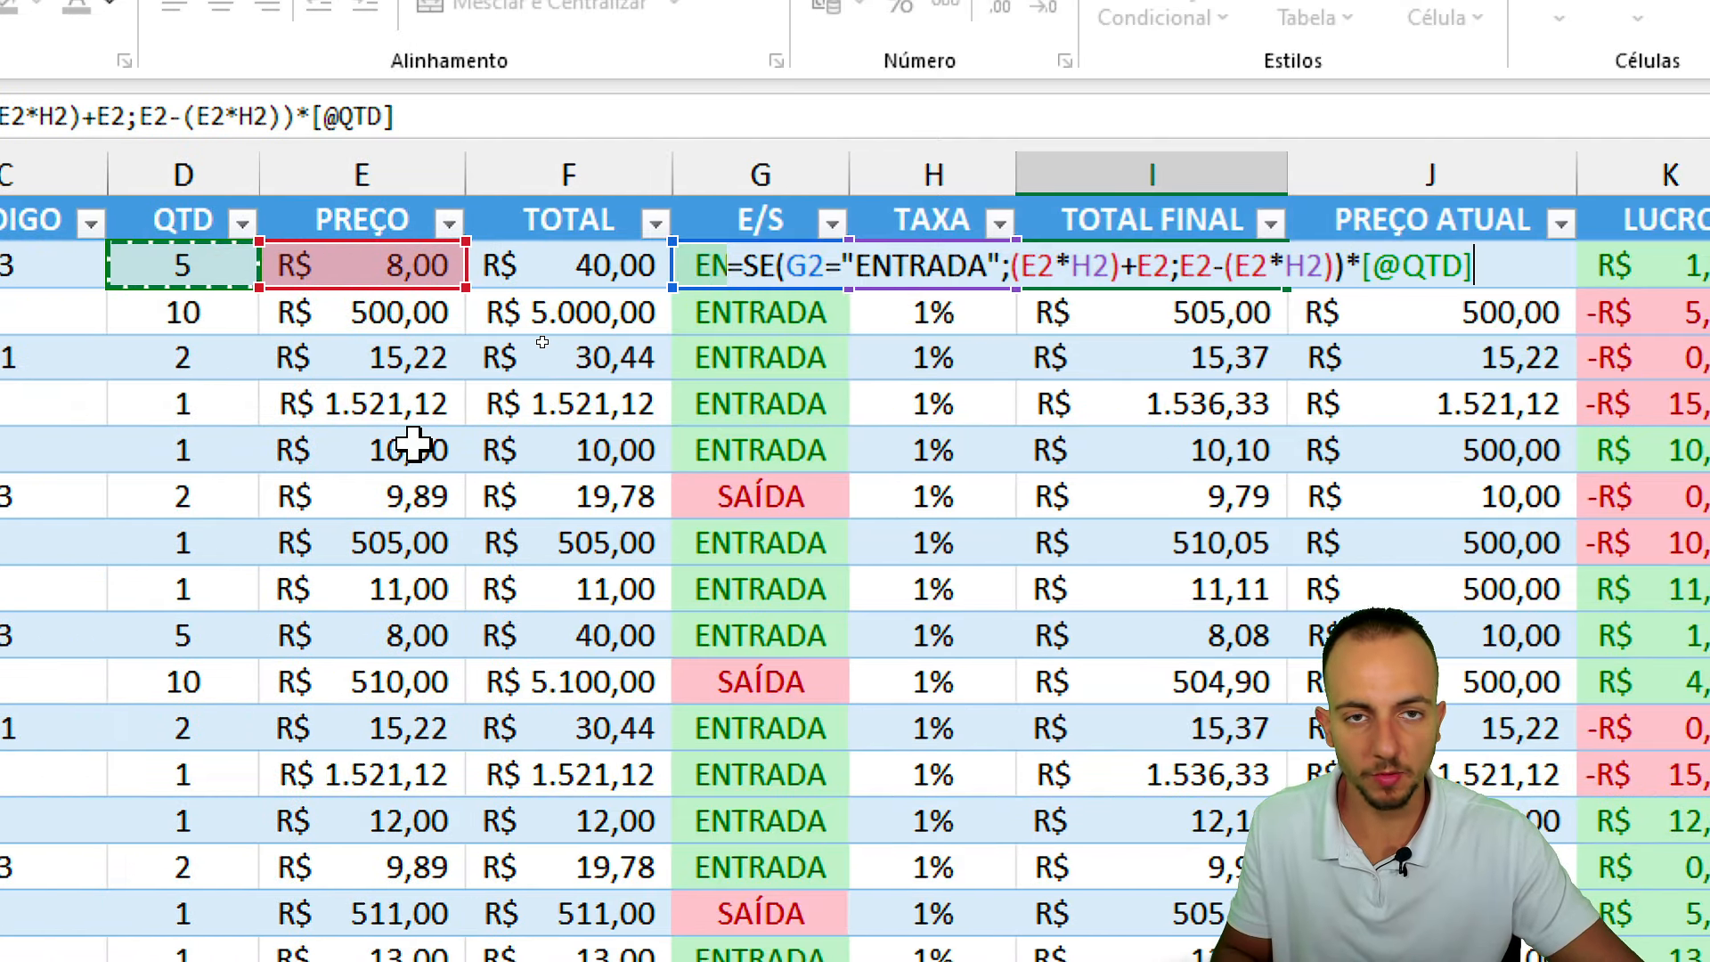
key(Return)
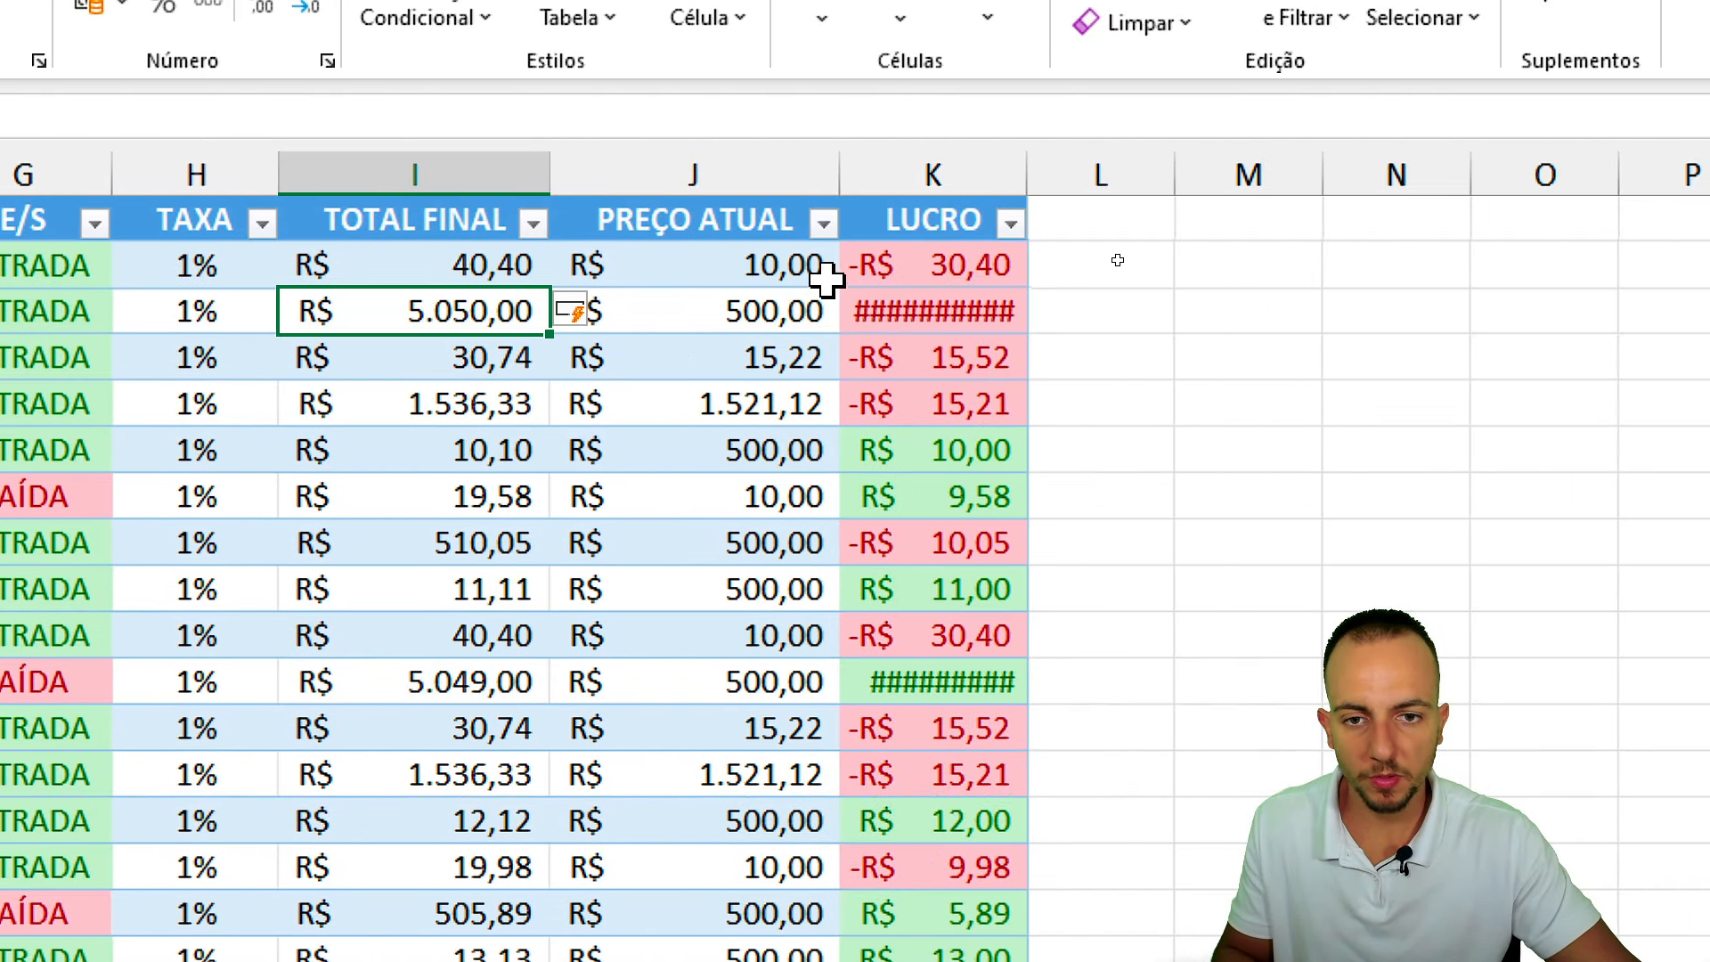
click(802, 276)
double_click(795, 272)
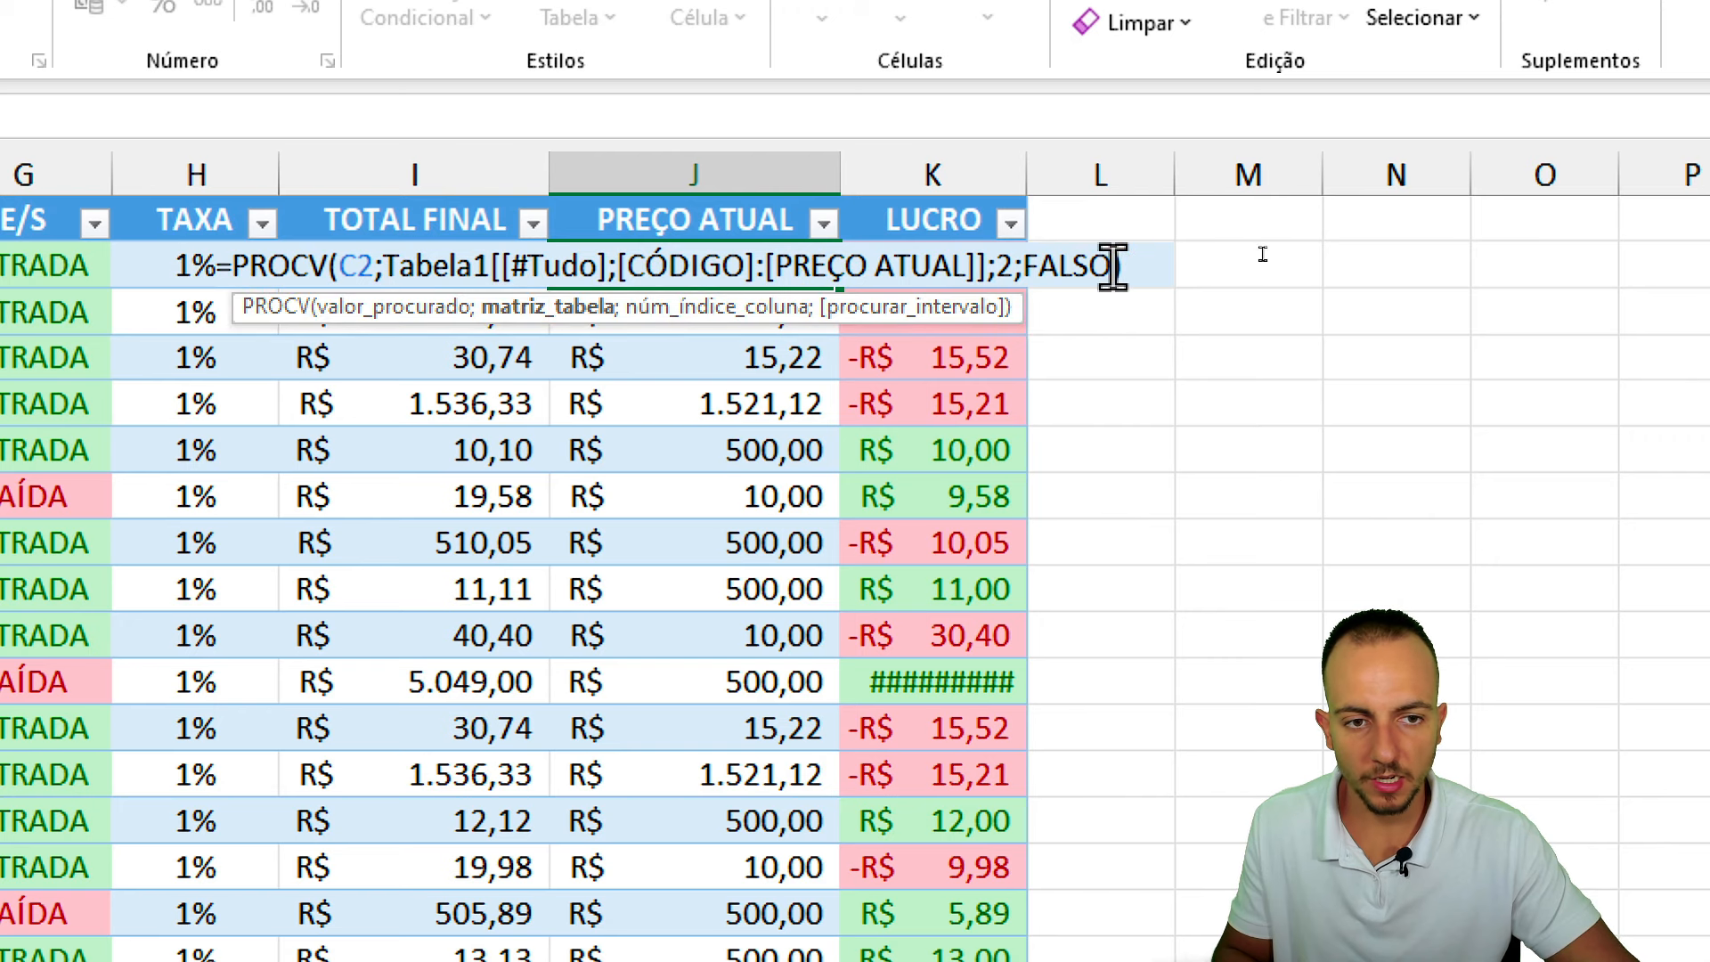
click(1124, 265)
text(*)
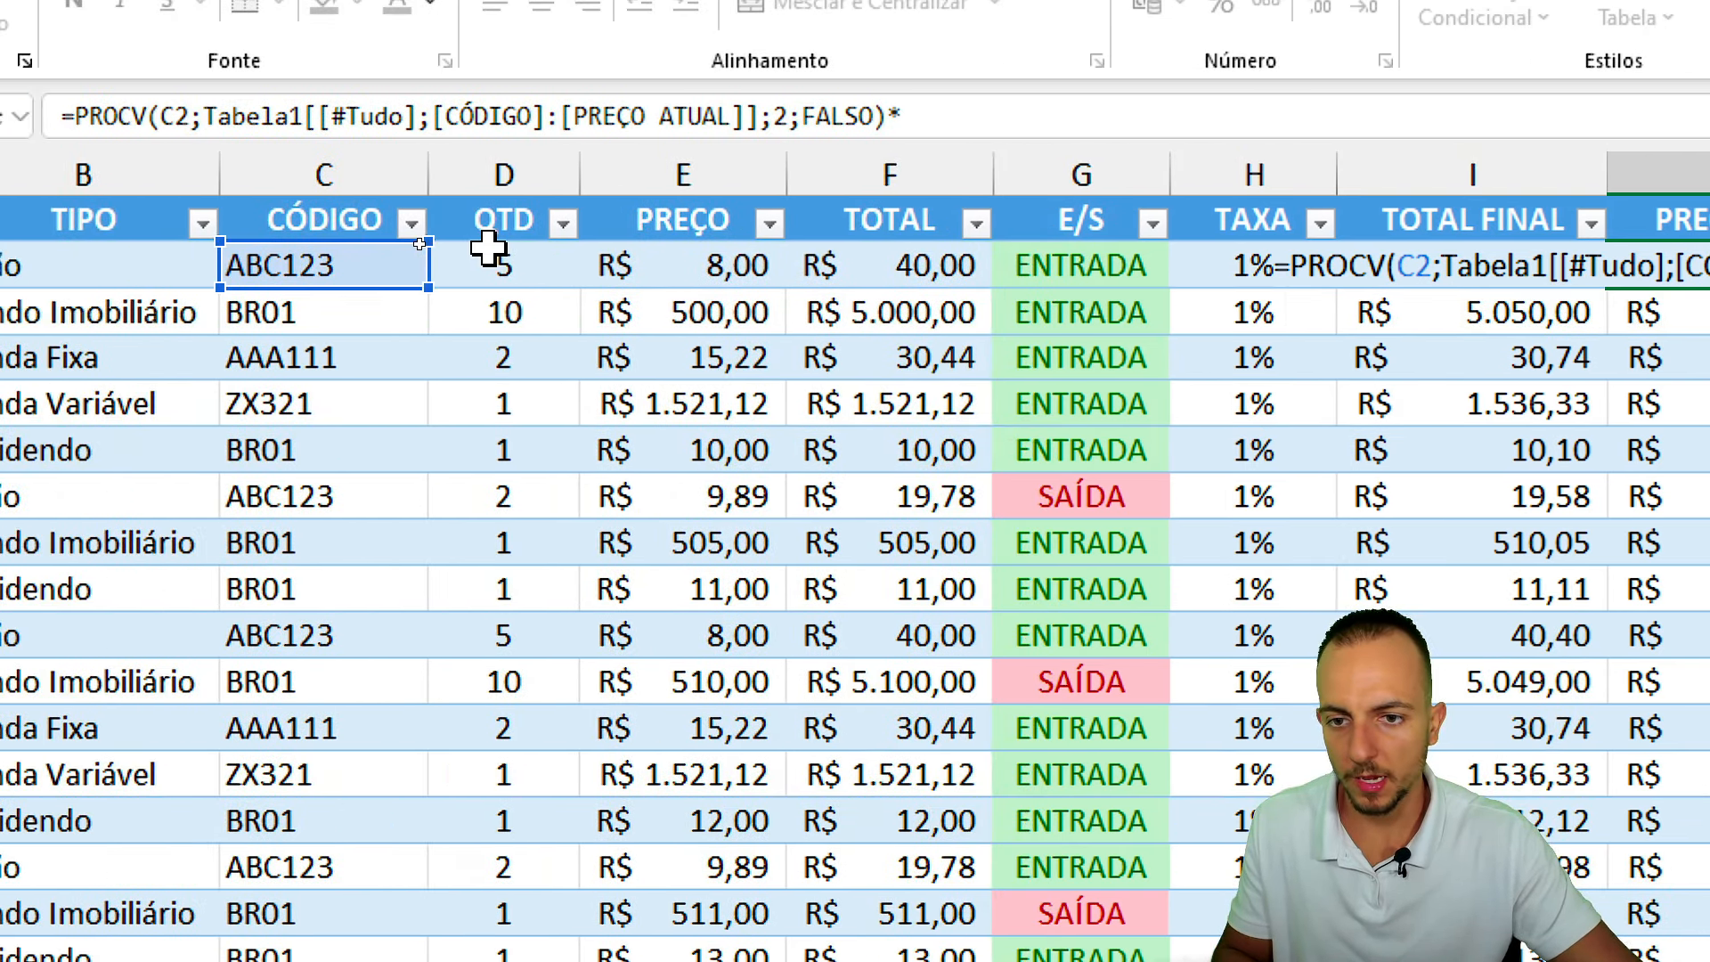
click(488, 248)
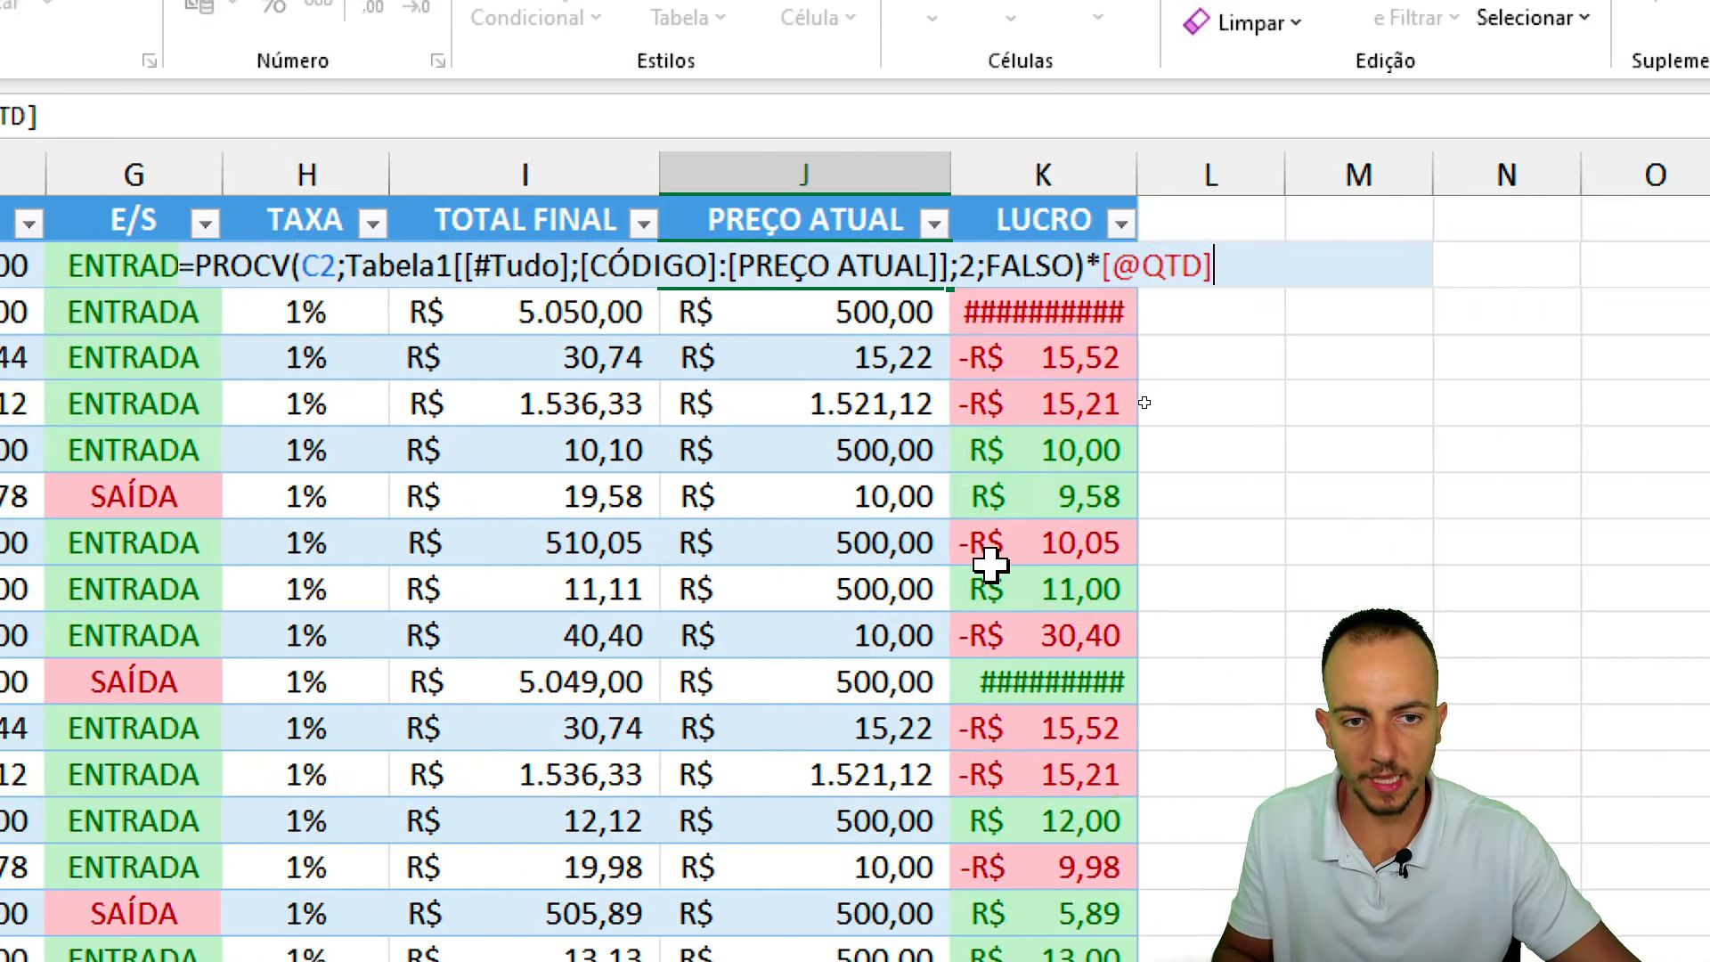
key(Return)
drag(611, 265, 885, 261)
double_click(950, 289)
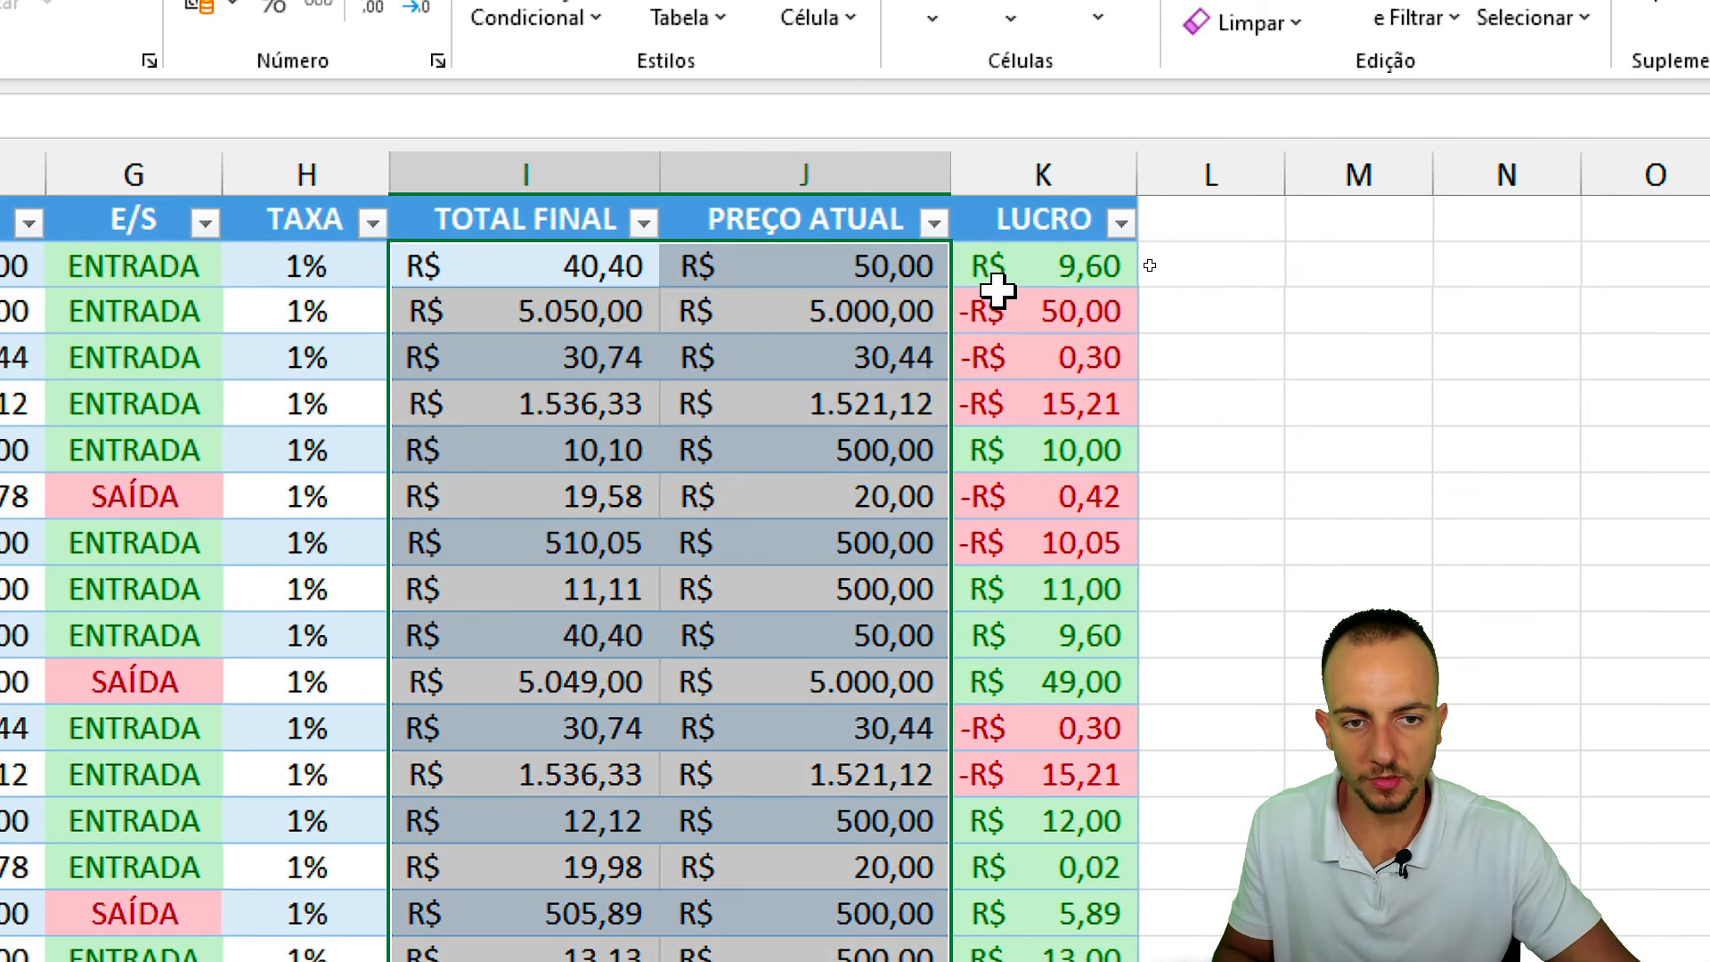
Select the LUCRO result in K2 and mark it on screen with a freehand circle and the note UNIT.
click(1035, 278)
drag(1156, 226, 1144, 269)
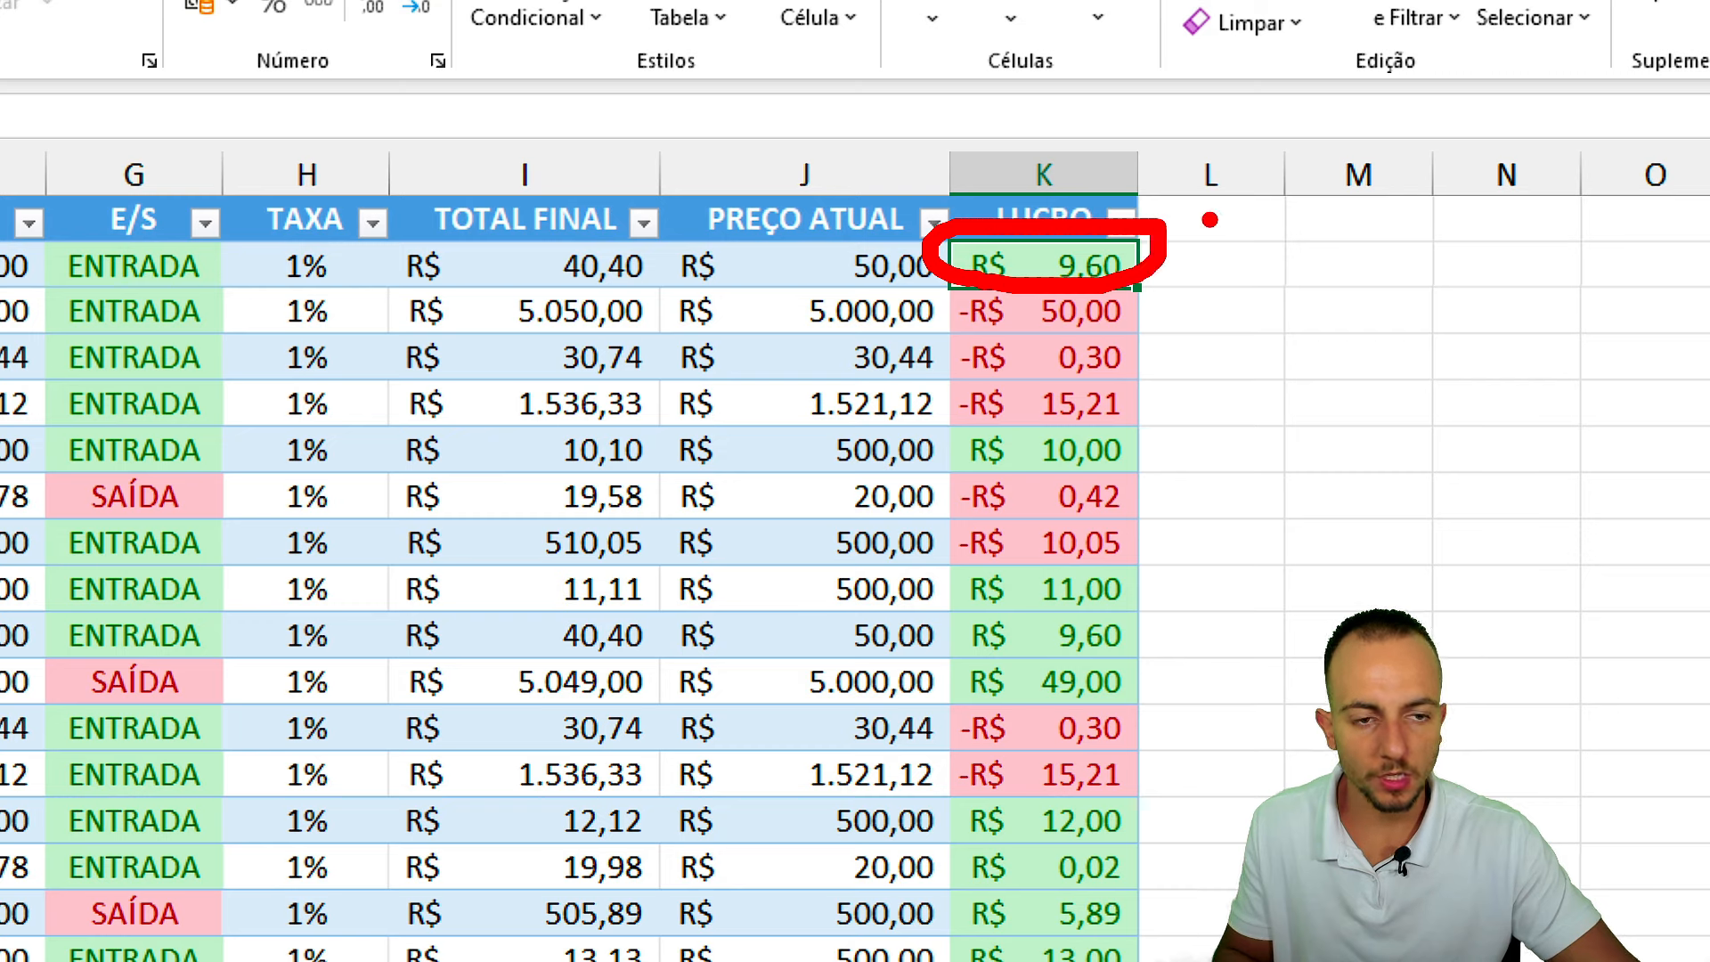
drag(1209, 219, 1281, 191)
mouse_move(1329, 285)
mouse_down()
mouse_move(1343, 237)
mouse_move(1435, 184)
mouse_up()
drag(1471, 198, 1485, 283)
drag(1525, 174, 1555, 281)
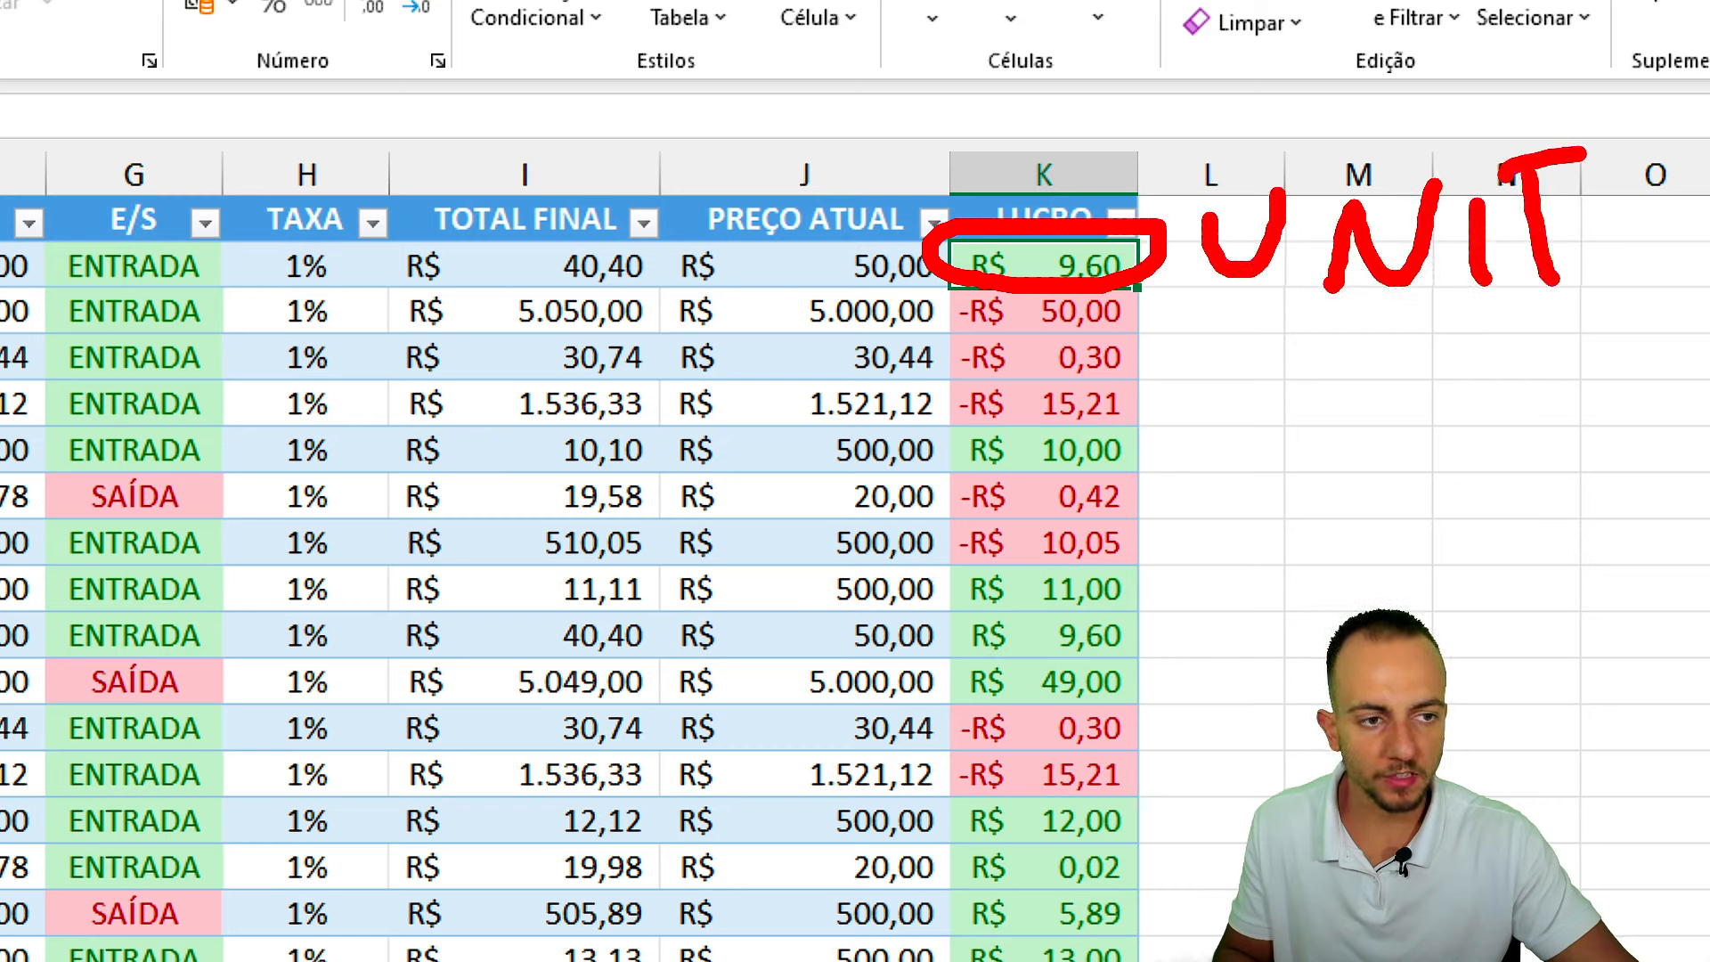
Write the note TOTAL on screen beneath UNIT and clear all the freehand annotations.
drag(1233, 391, 1246, 545)
drag(1174, 401, 1302, 360)
mouse_move(1309, 445)
mouse_down()
mouse_move(1390, 441)
mouse_move(1430, 529)
mouse_up()
drag(1389, 432, 1483, 418)
drag(1485, 503, 1567, 436)
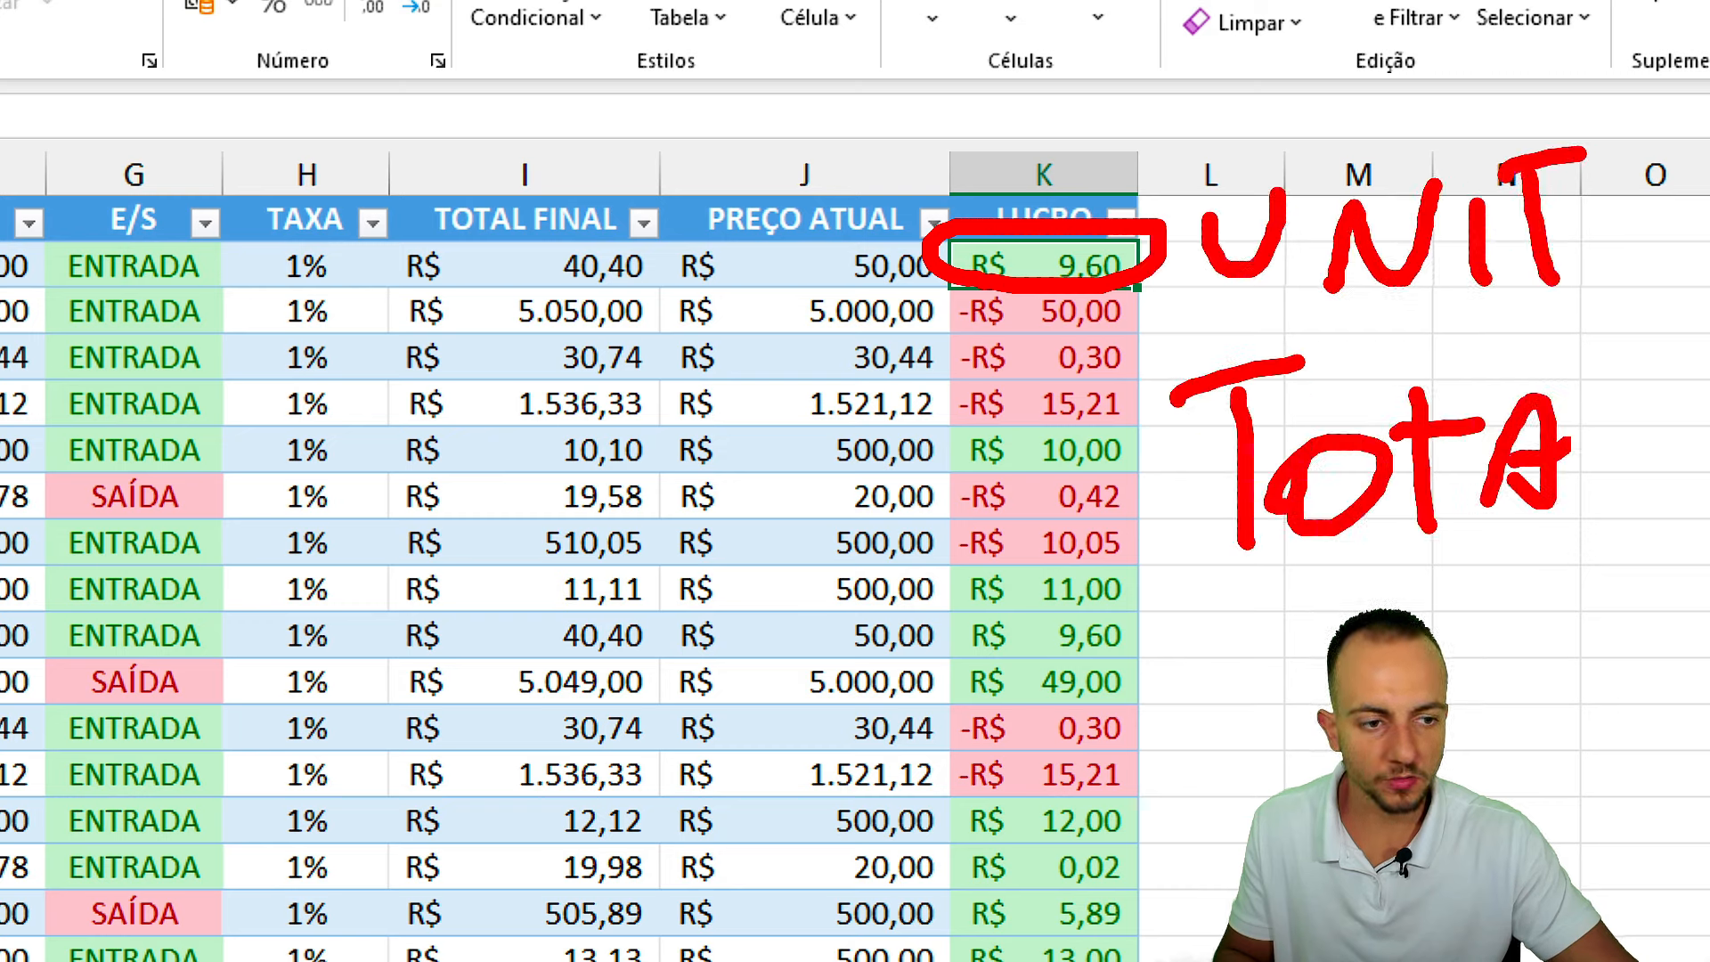
drag(1591, 378, 1685, 509)
key(Escape)
Return to cell A1 of the TRANSAÇÕES sheet, check the CADASTRO sheet and save the workbook.
key(ctrl+Home)
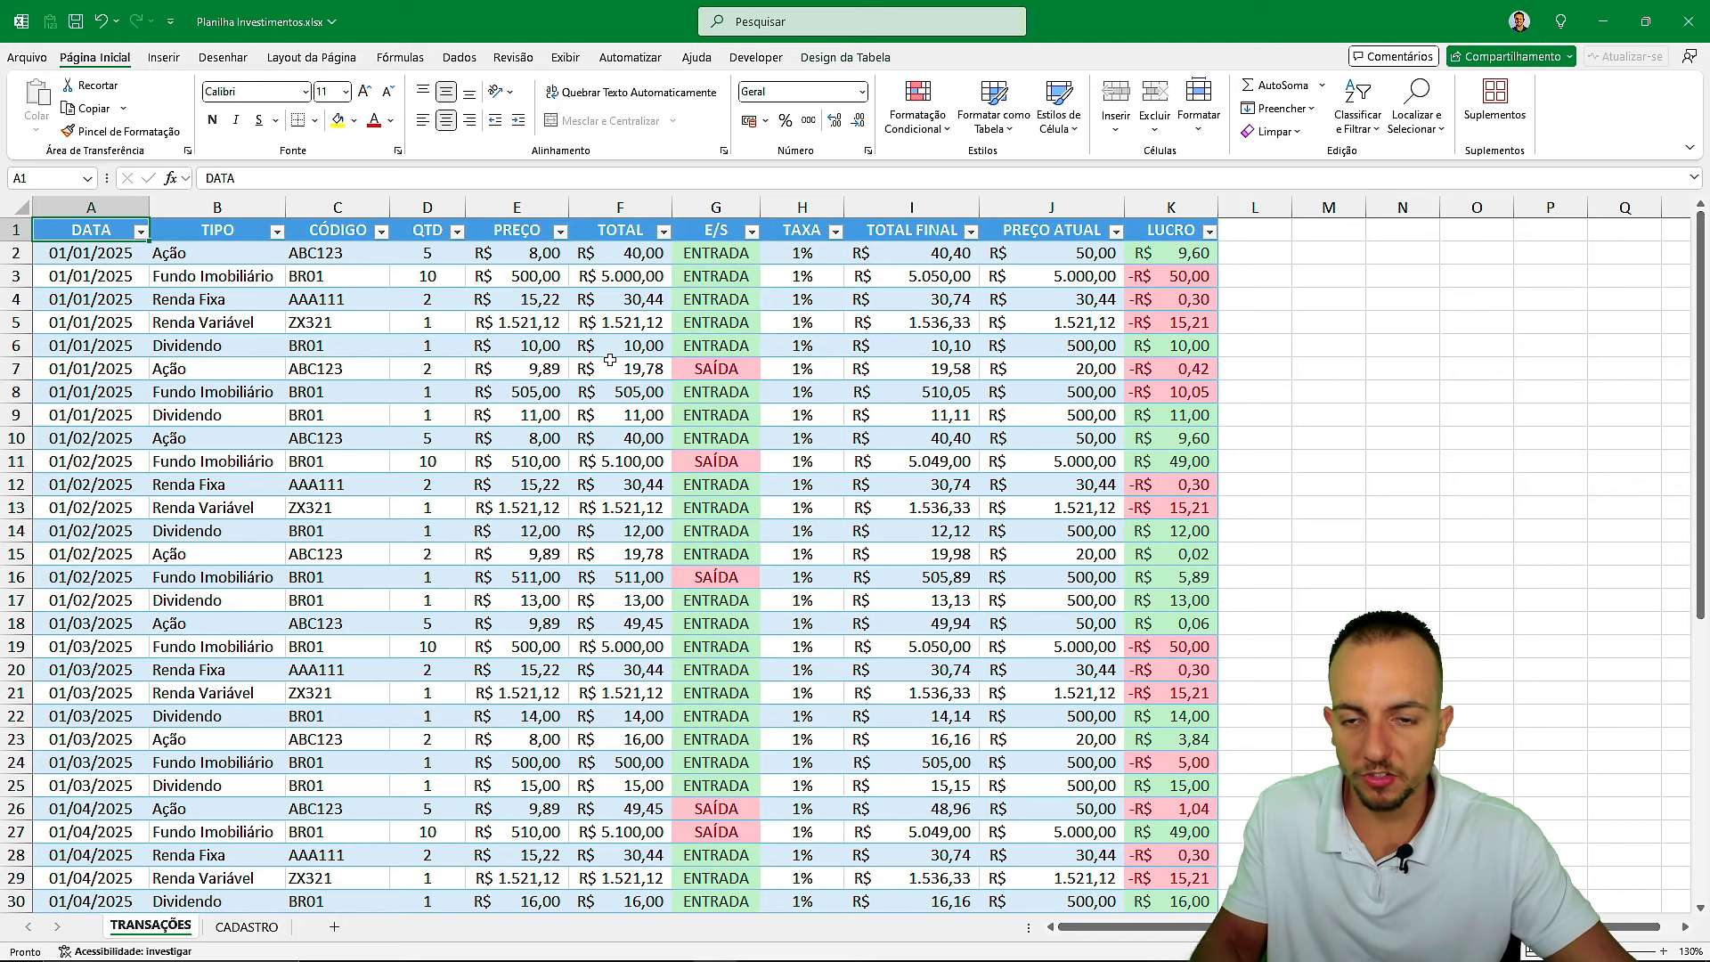
click(247, 926)
click(151, 927)
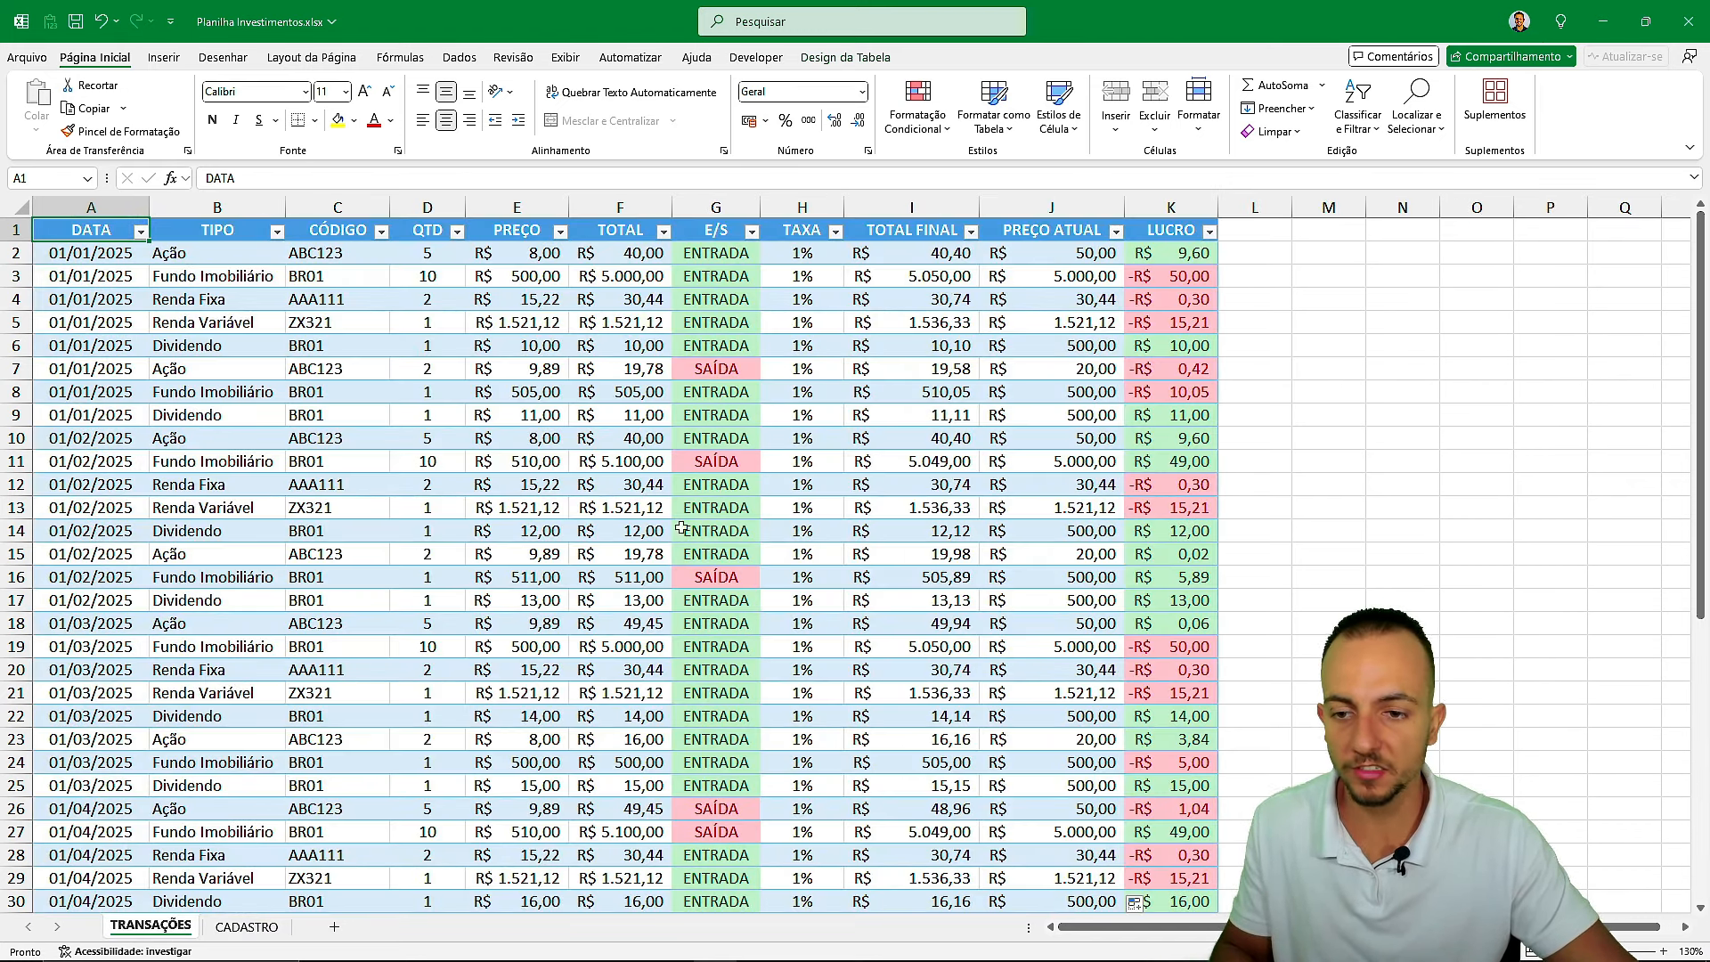
key(ctrl+s)
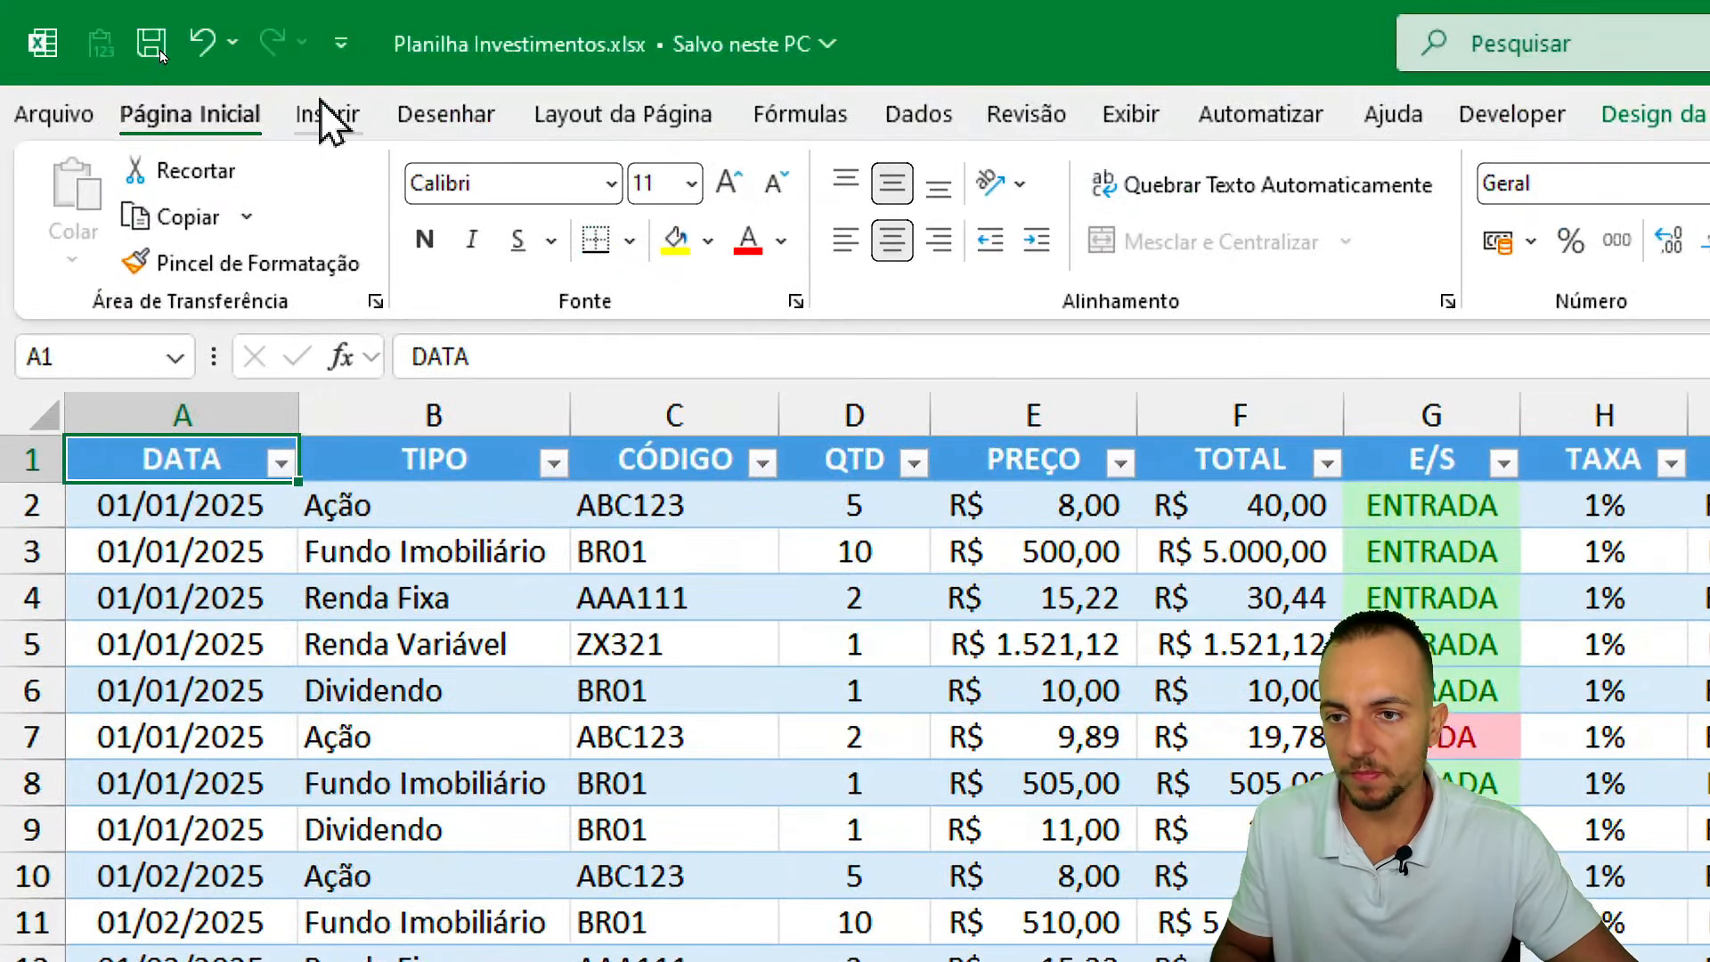
Insert a PivotTable from the transactions table on a new sheet and use TIPO as its row field.
click(164, 57)
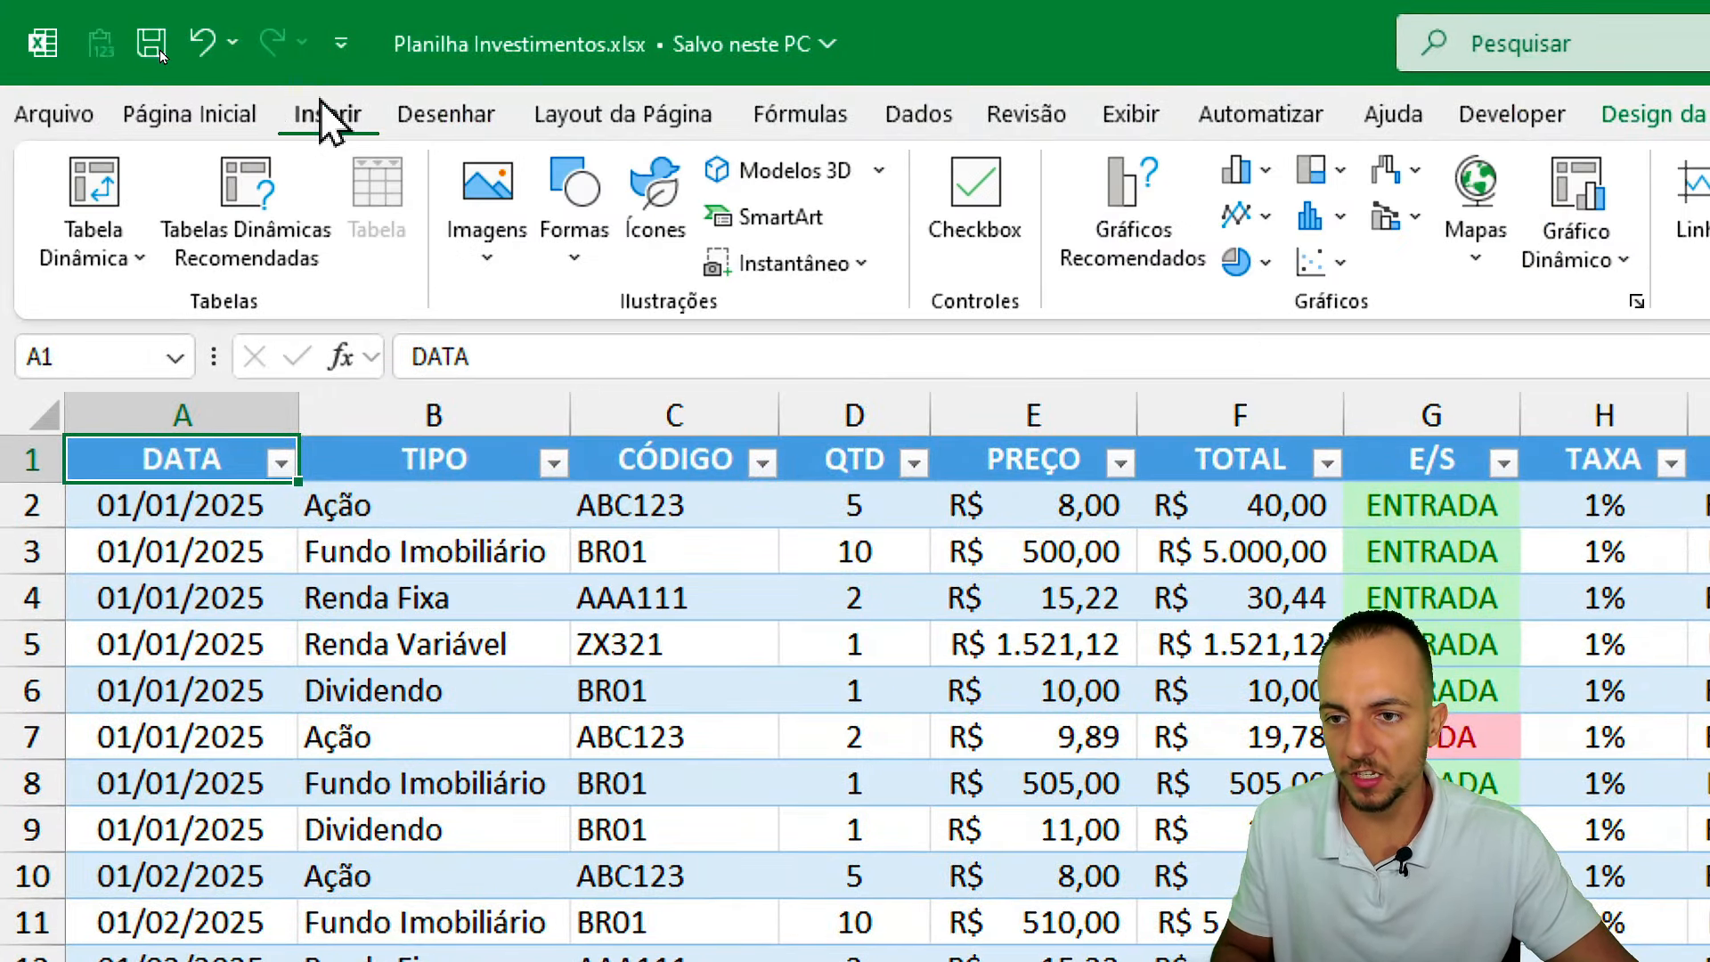
click(112, 192)
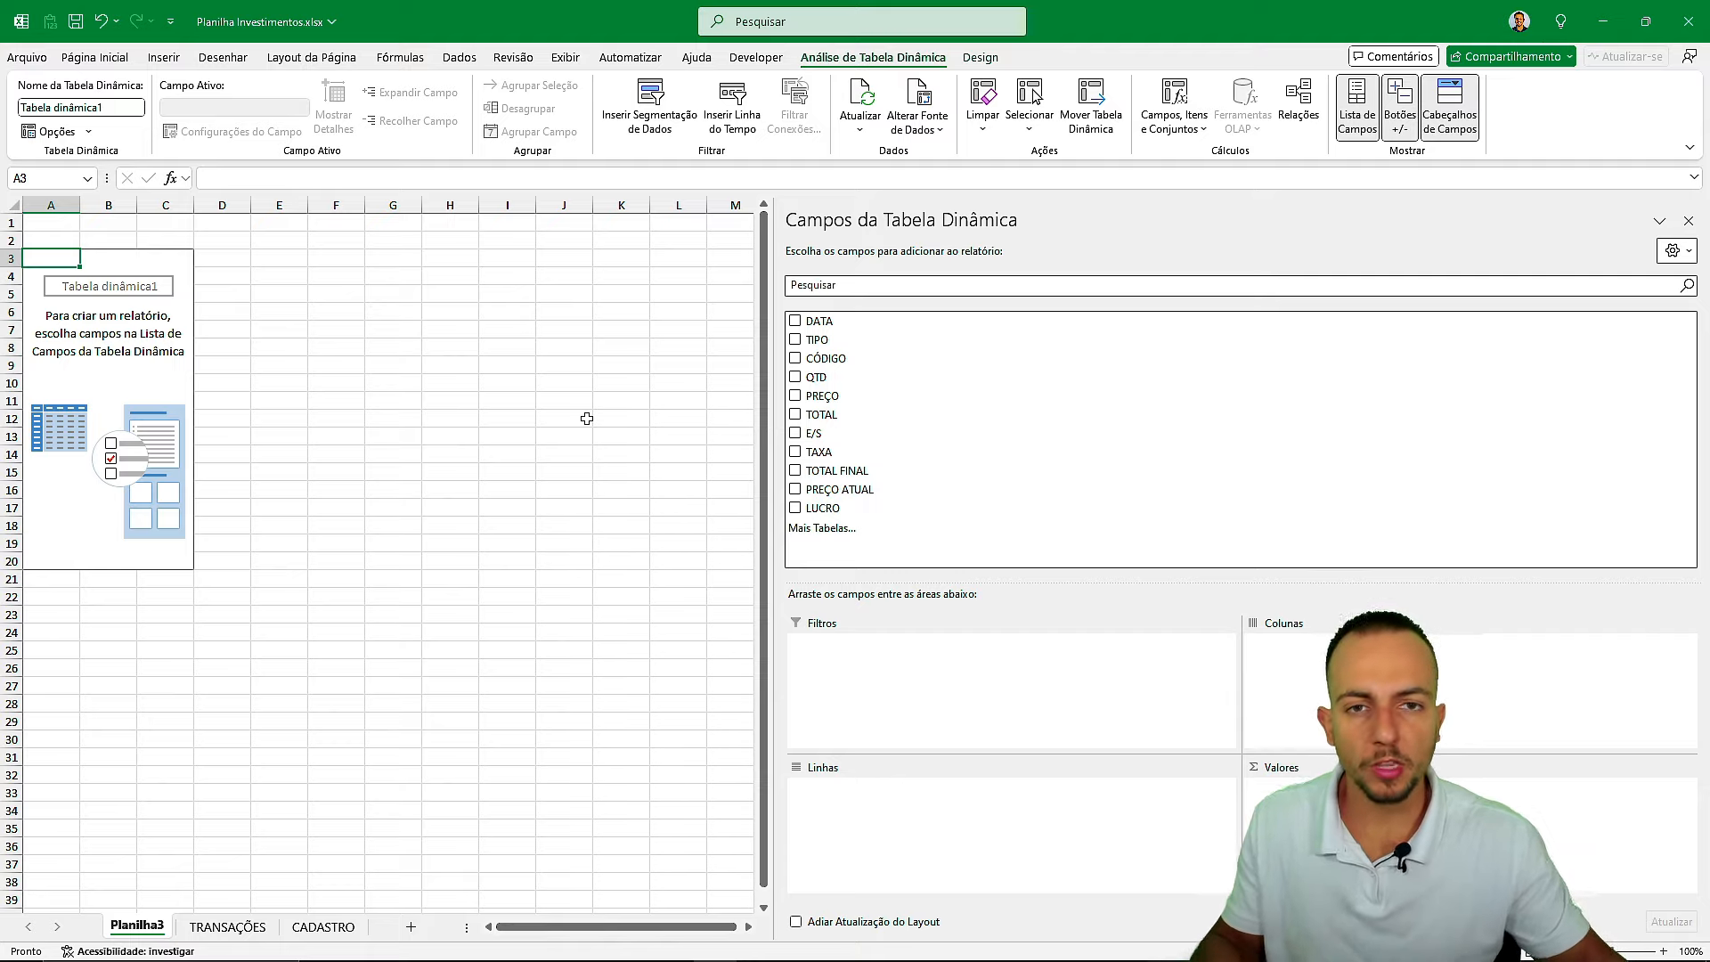
drag(816, 339, 908, 829)
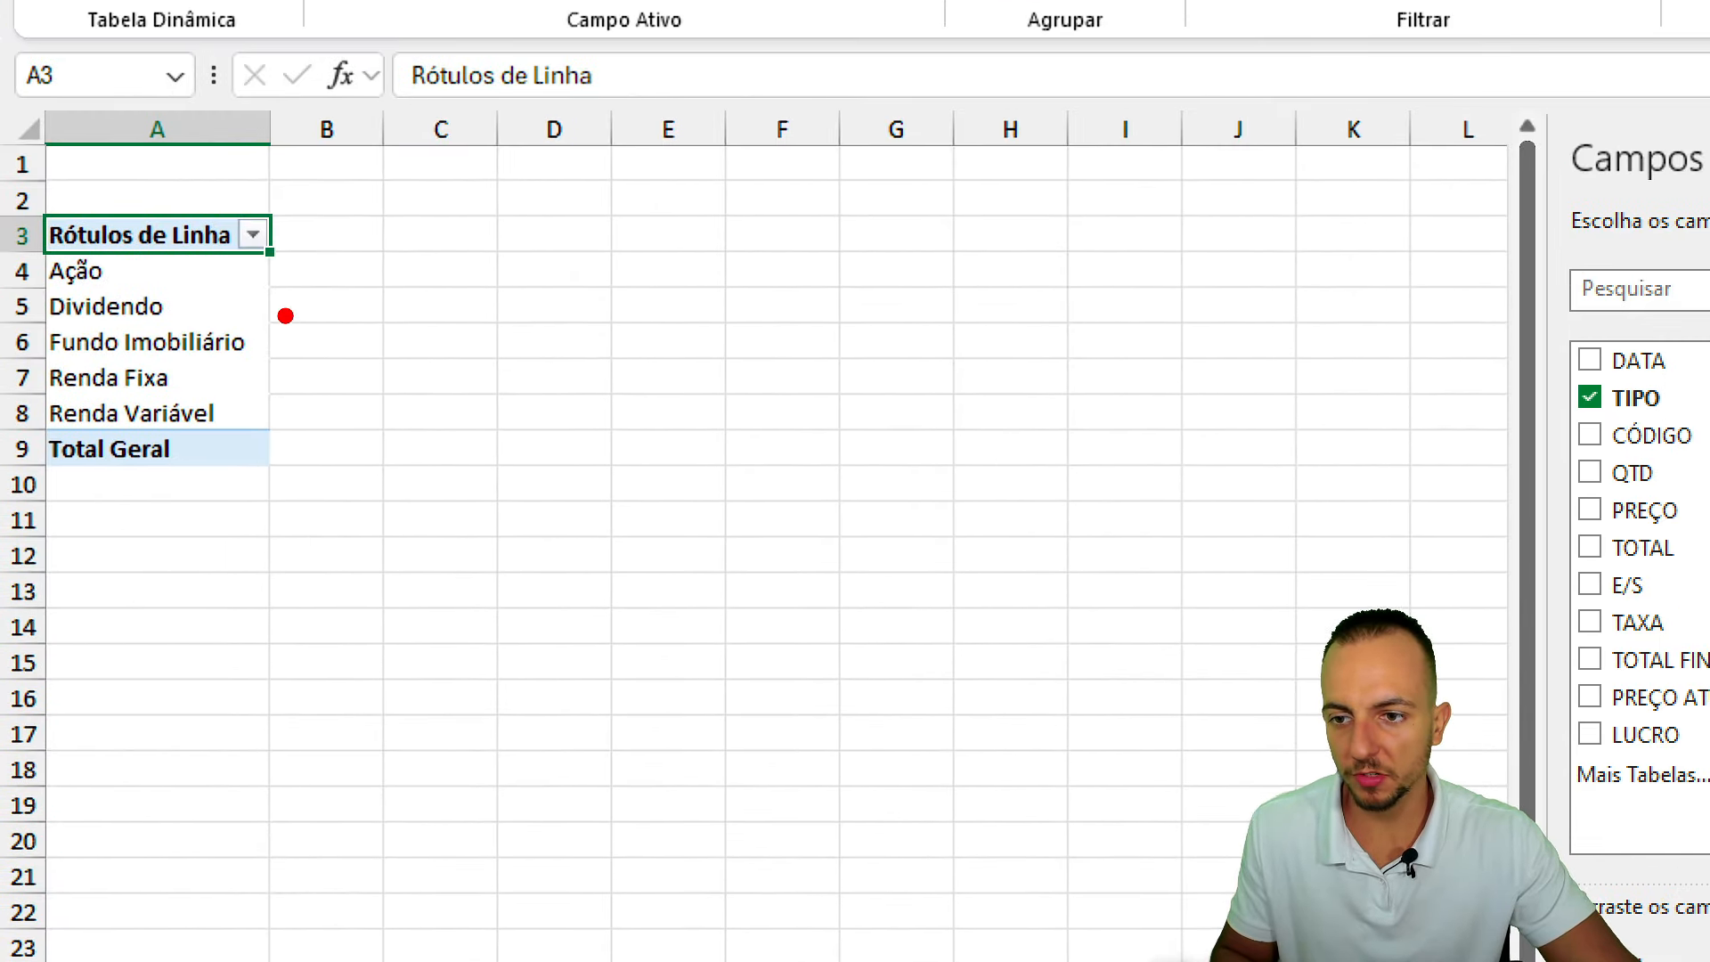
Mark the investment types in the pivot table's rows with an arrow and a box, and clear the annotations.
drag(260, 314, 407, 259)
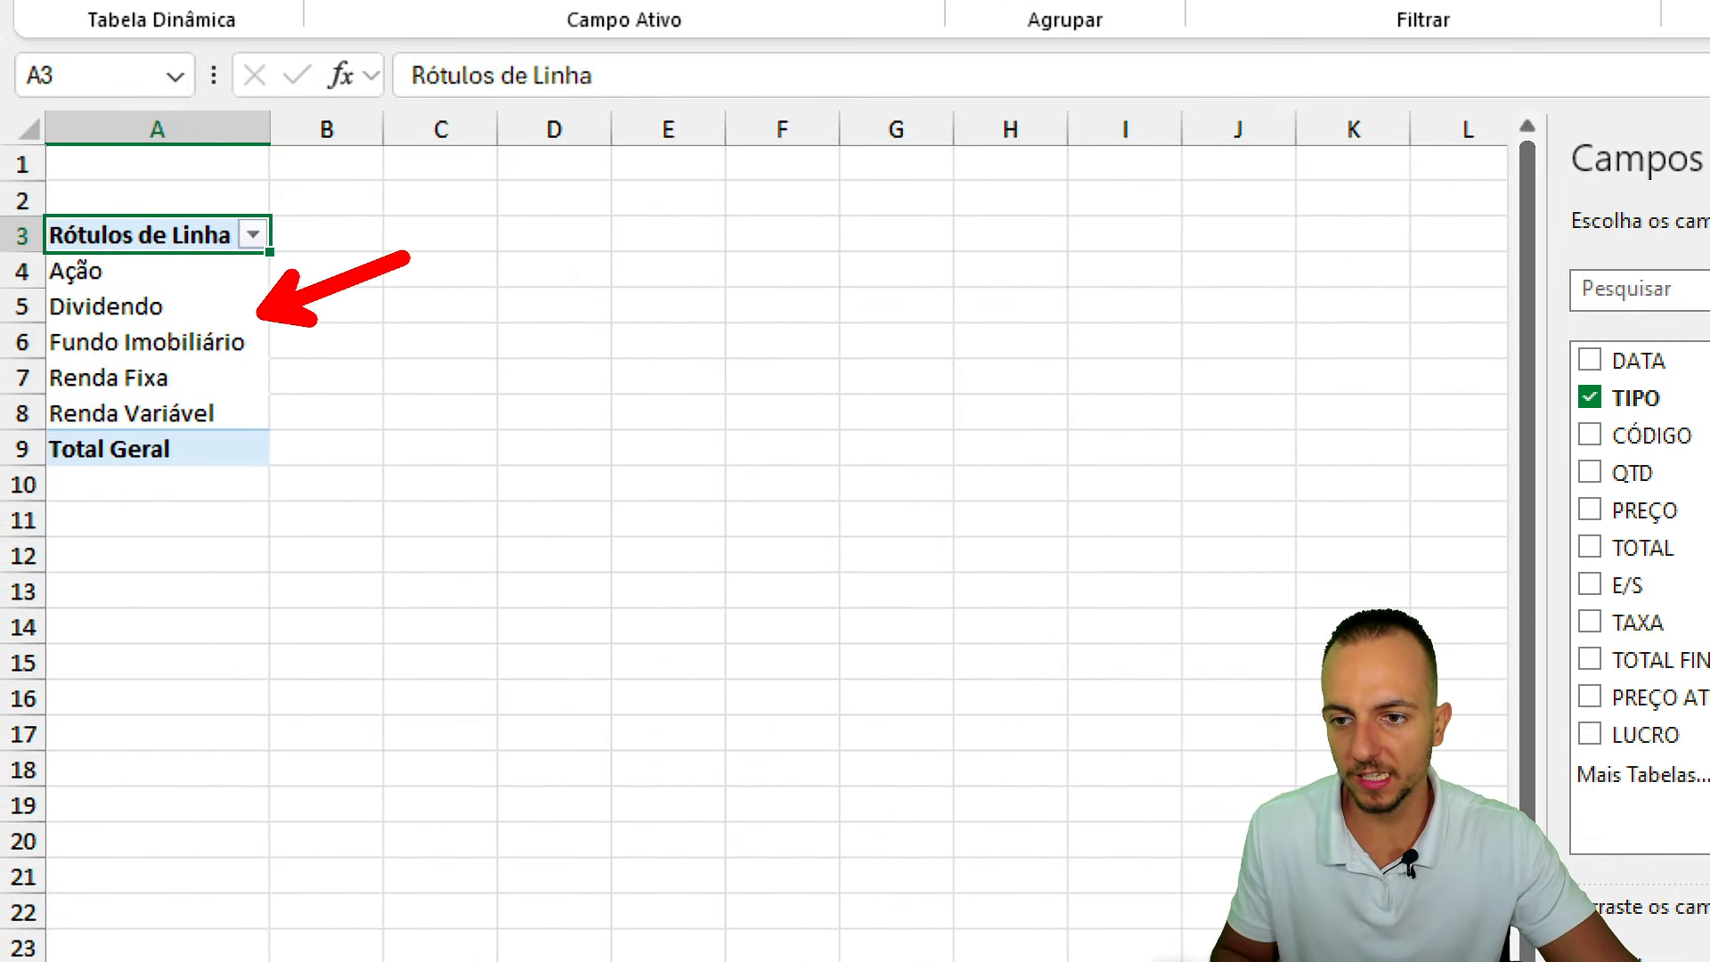
mouse_move(33, 242)
mouse_down()
mouse_move(152, 381)
mouse_move(252, 443)
mouse_up()
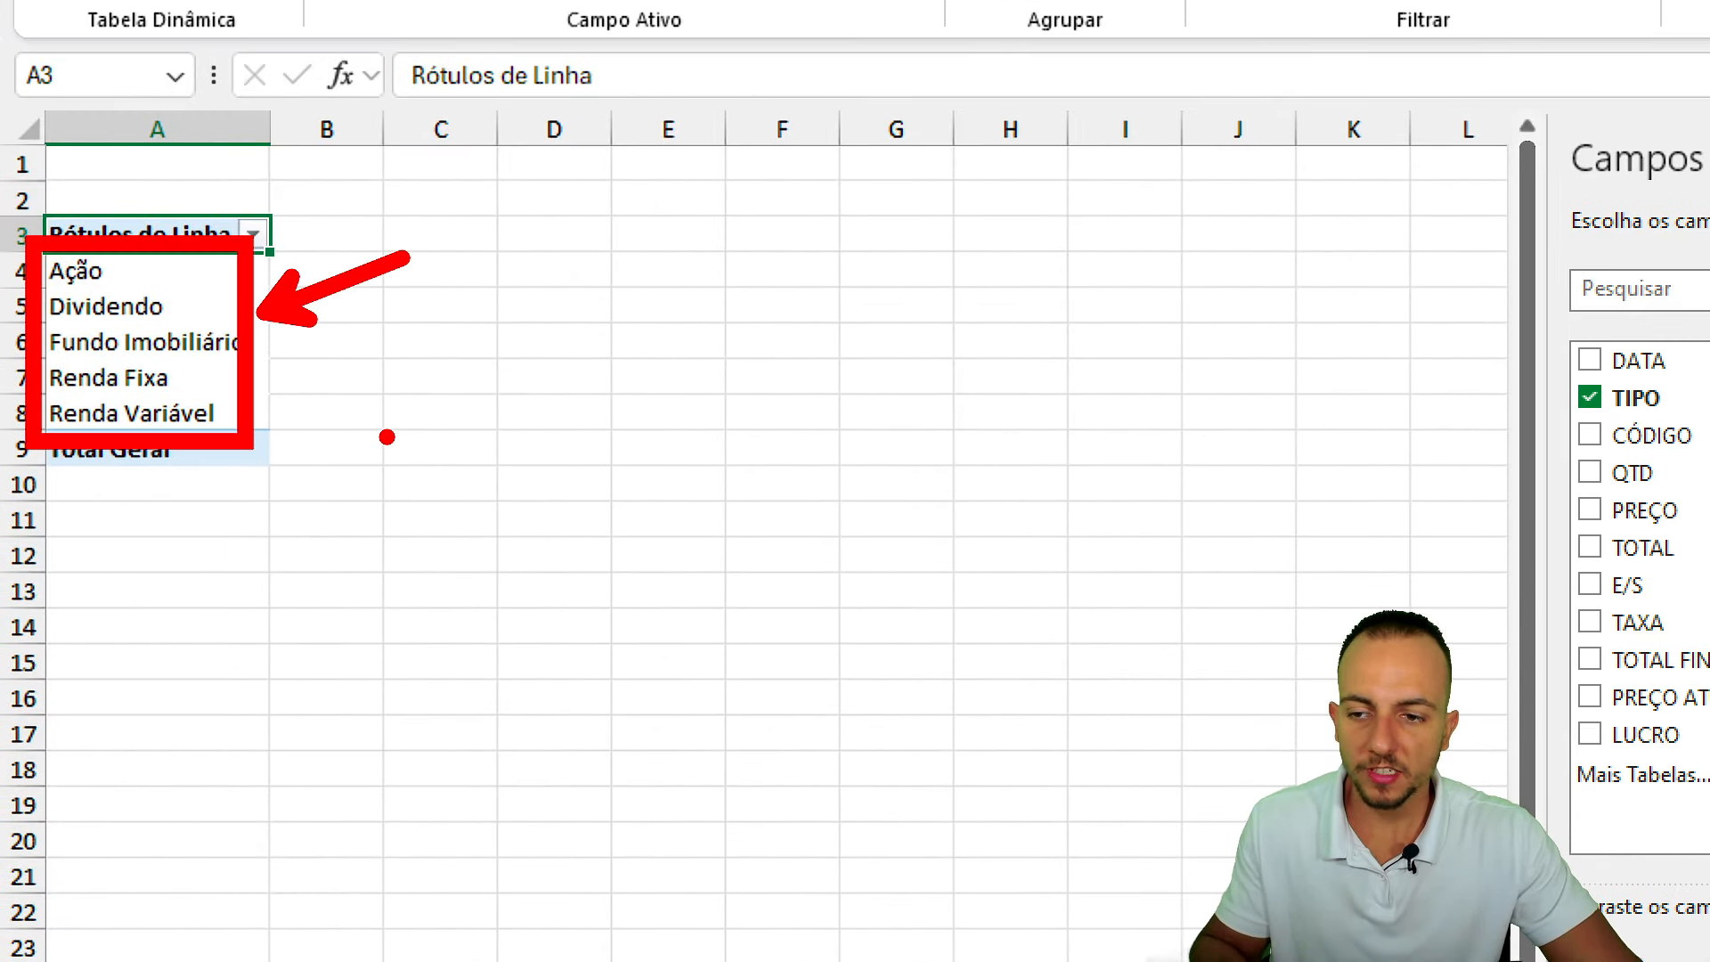
key(Escape)
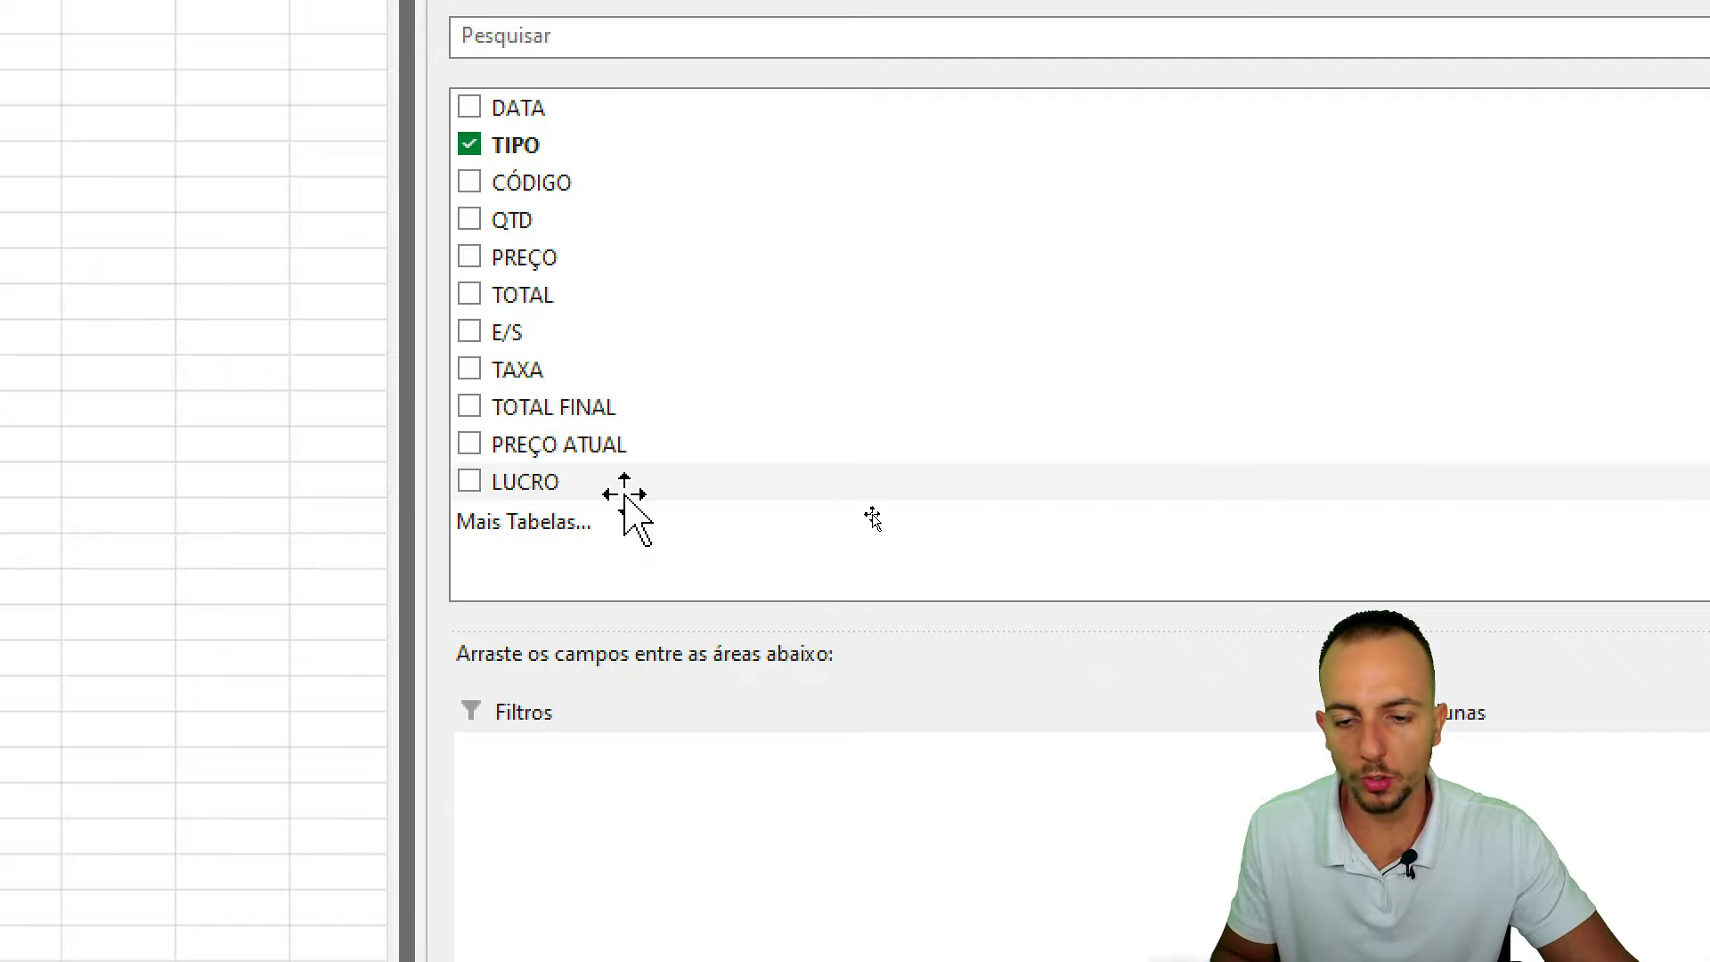
Sum LUCRO as the pivot table's values and format B4:B9 in the R$ accounting format.
drag(534, 485, 1185, 748)
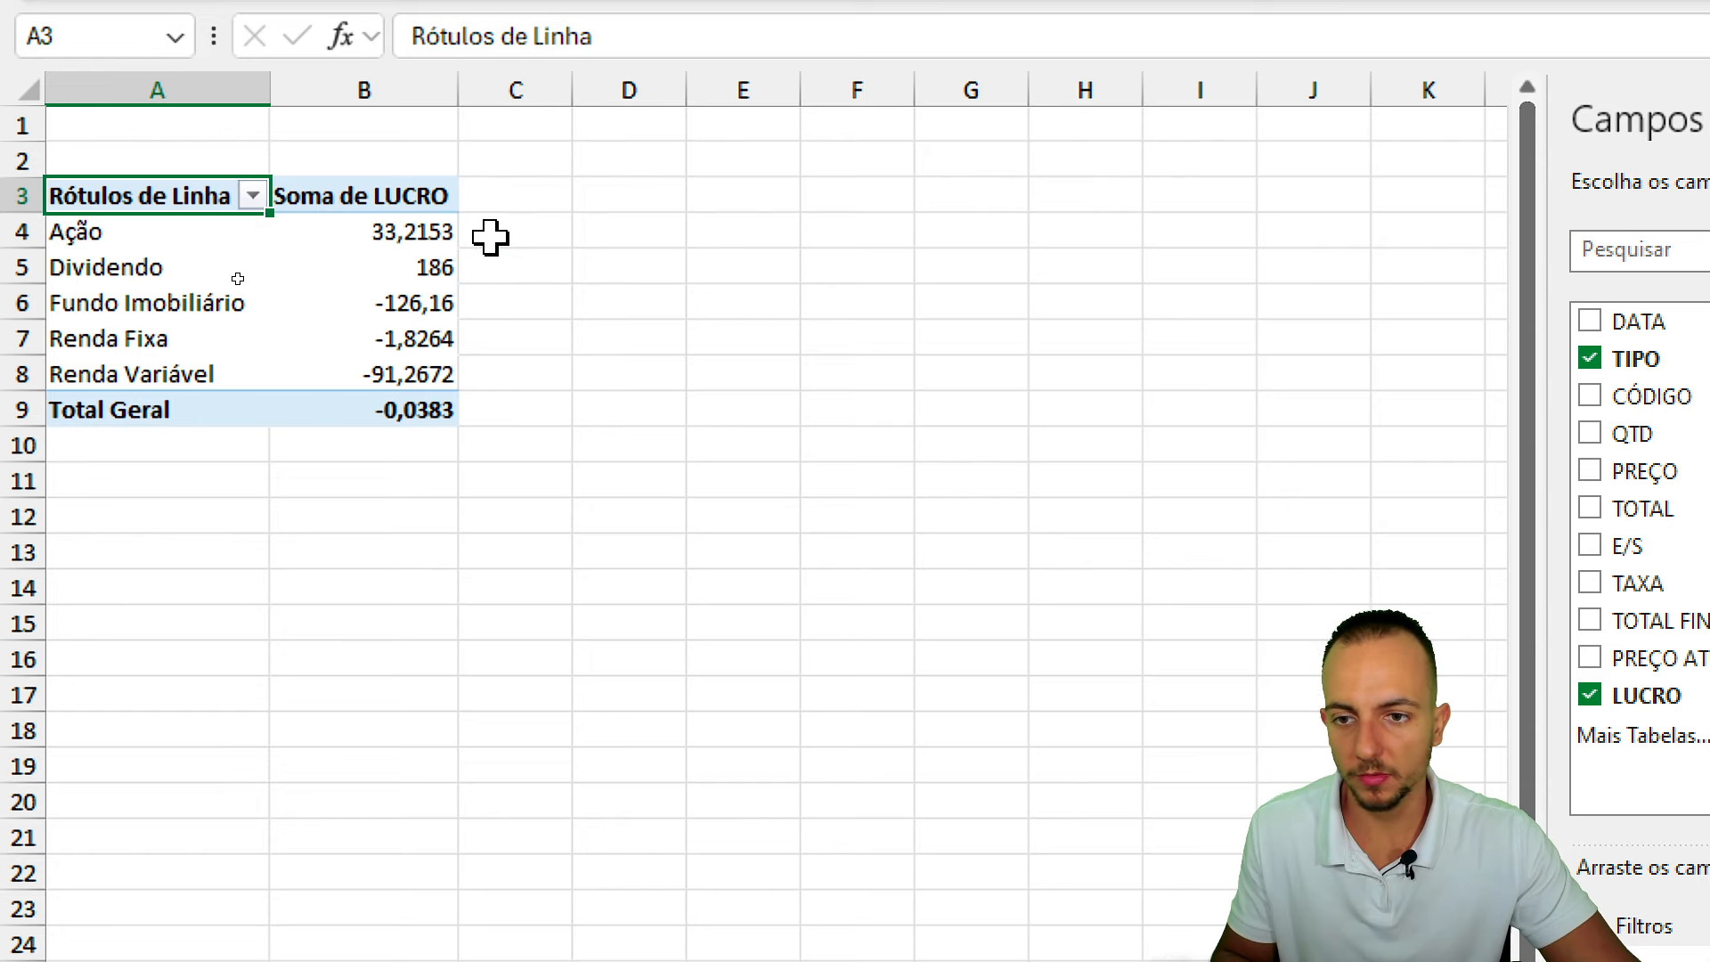
click(435, 236)
drag(419, 258, 409, 419)
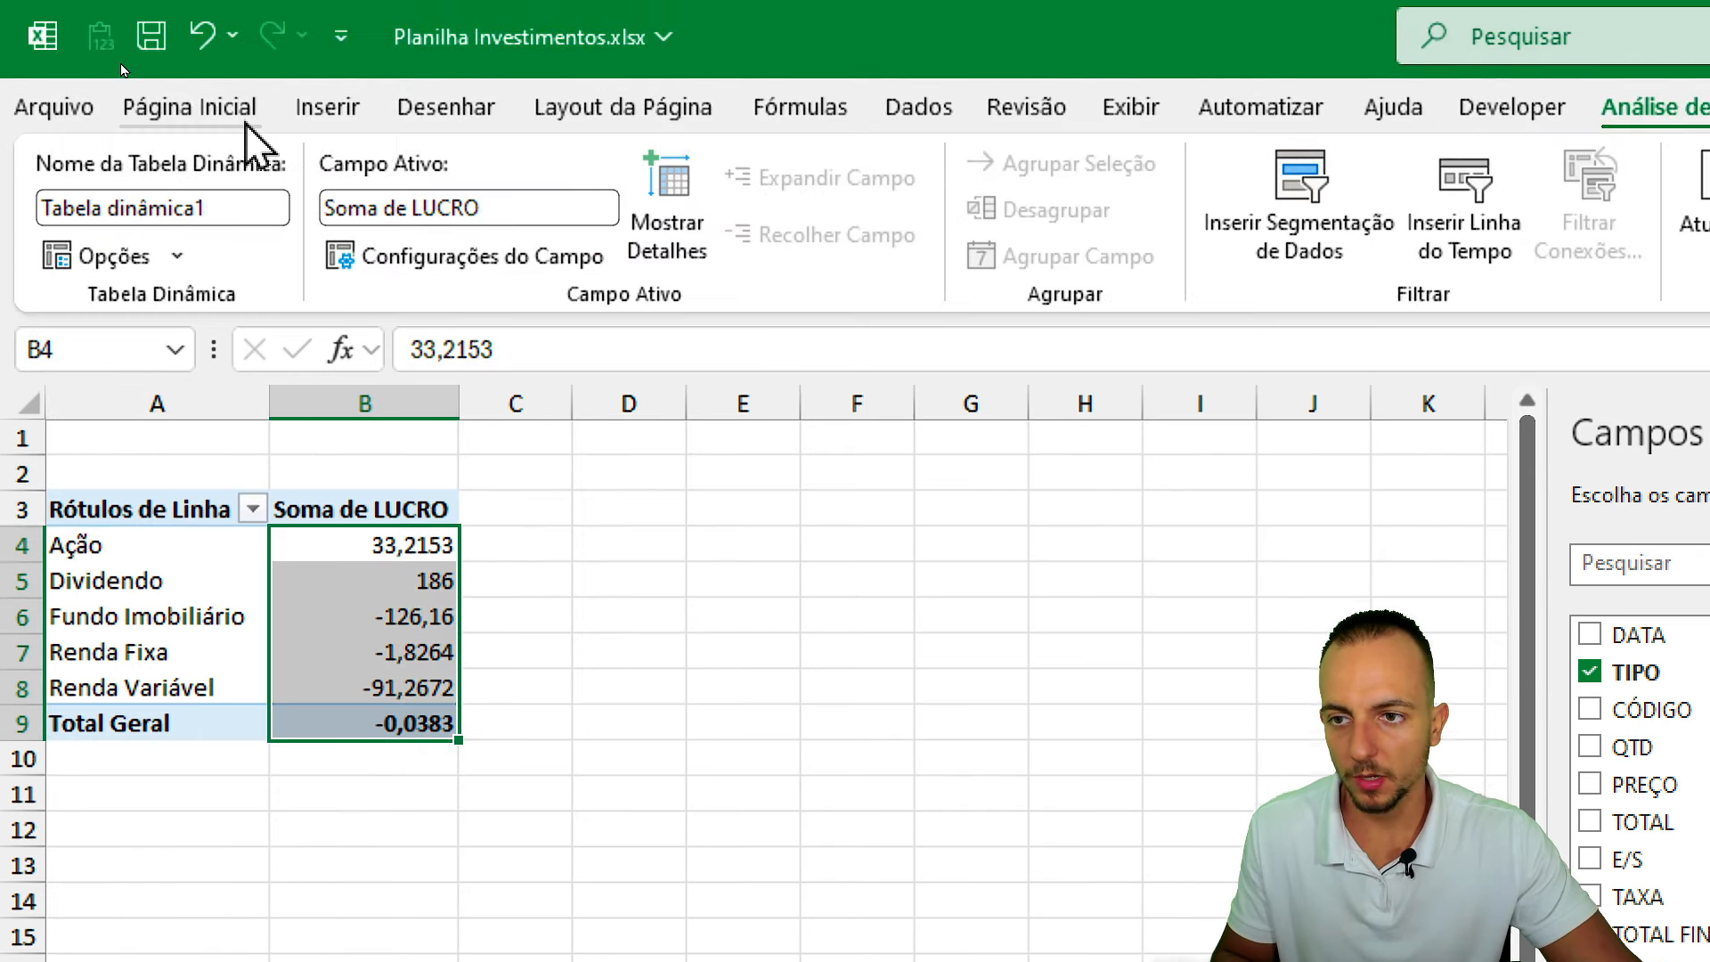
click(245, 114)
click(1499, 241)
click(629, 623)
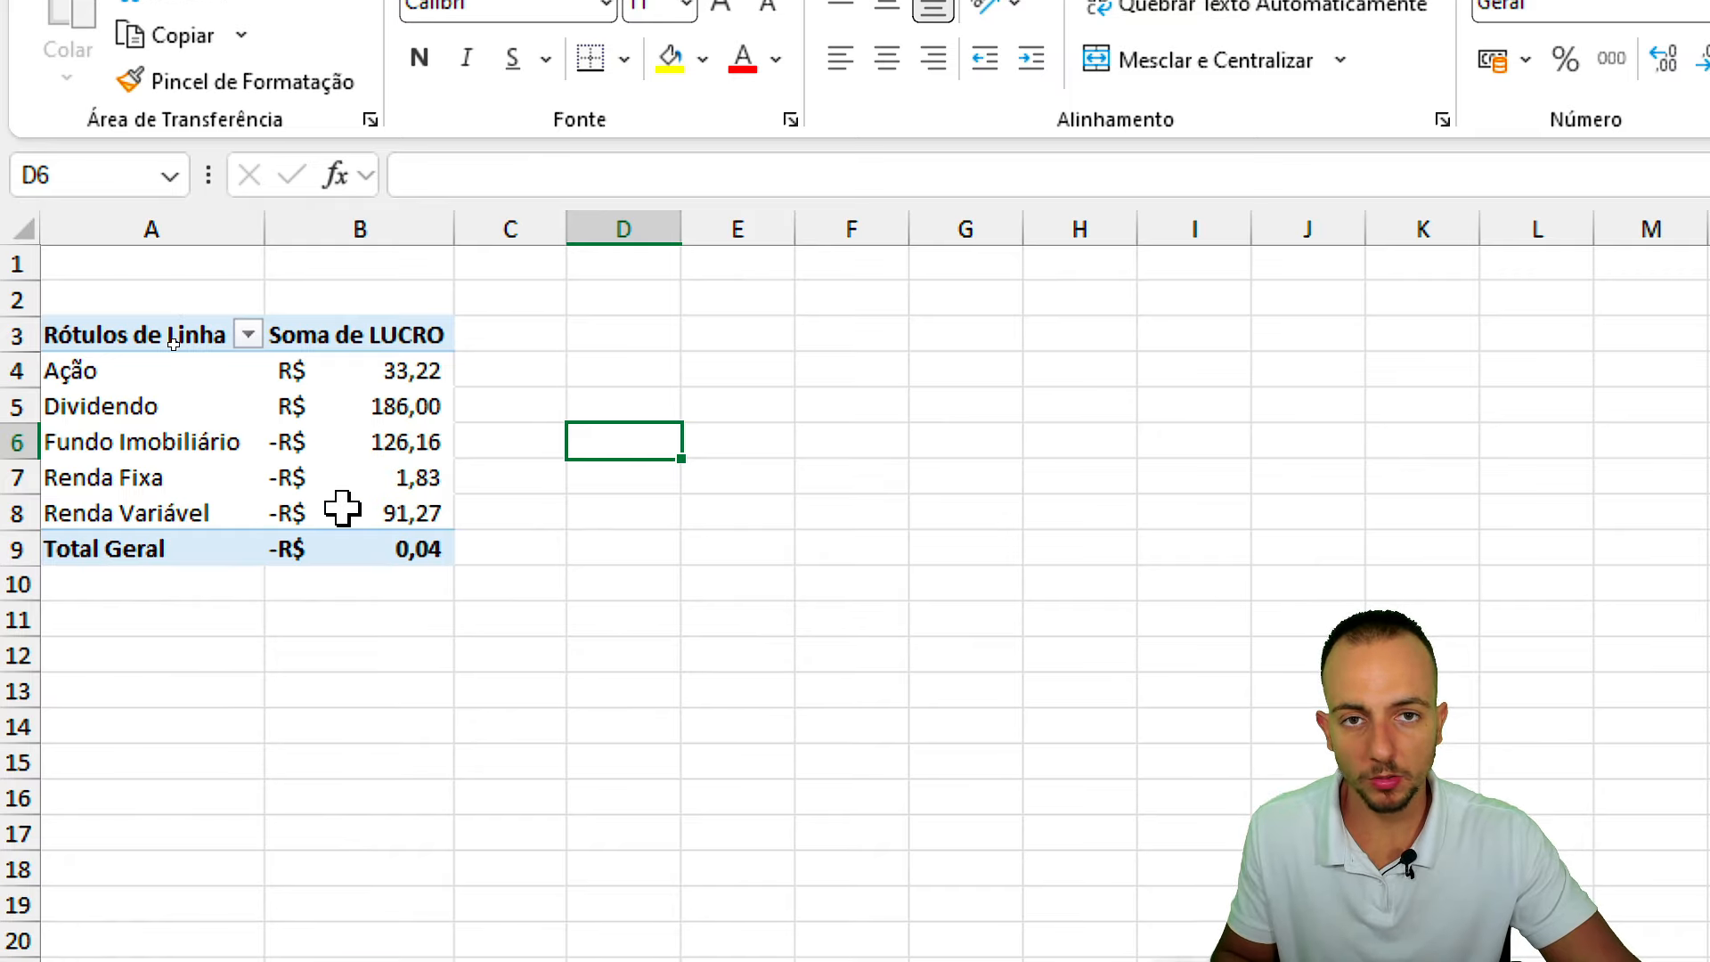
Copy the whole pivot table A3:B9 to D3 and widen the column to fit the copy.
click(221, 450)
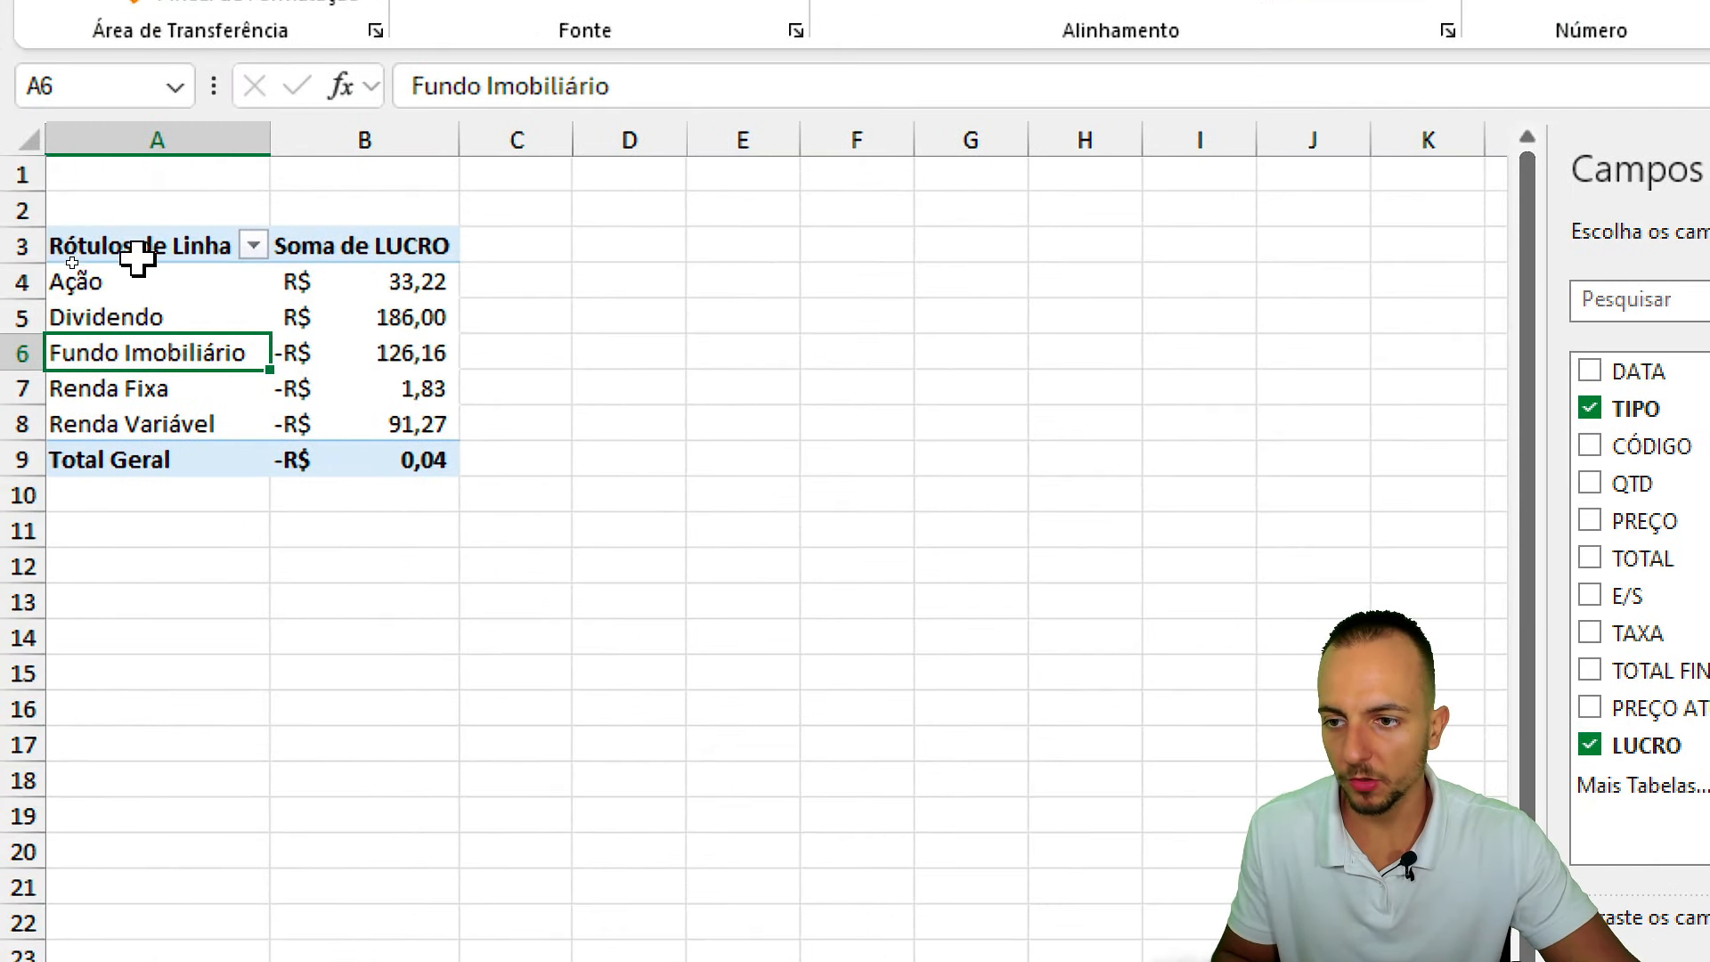
drag(67, 261, 161, 361)
drag(322, 452, 324, 452)
key(ctrl+c)
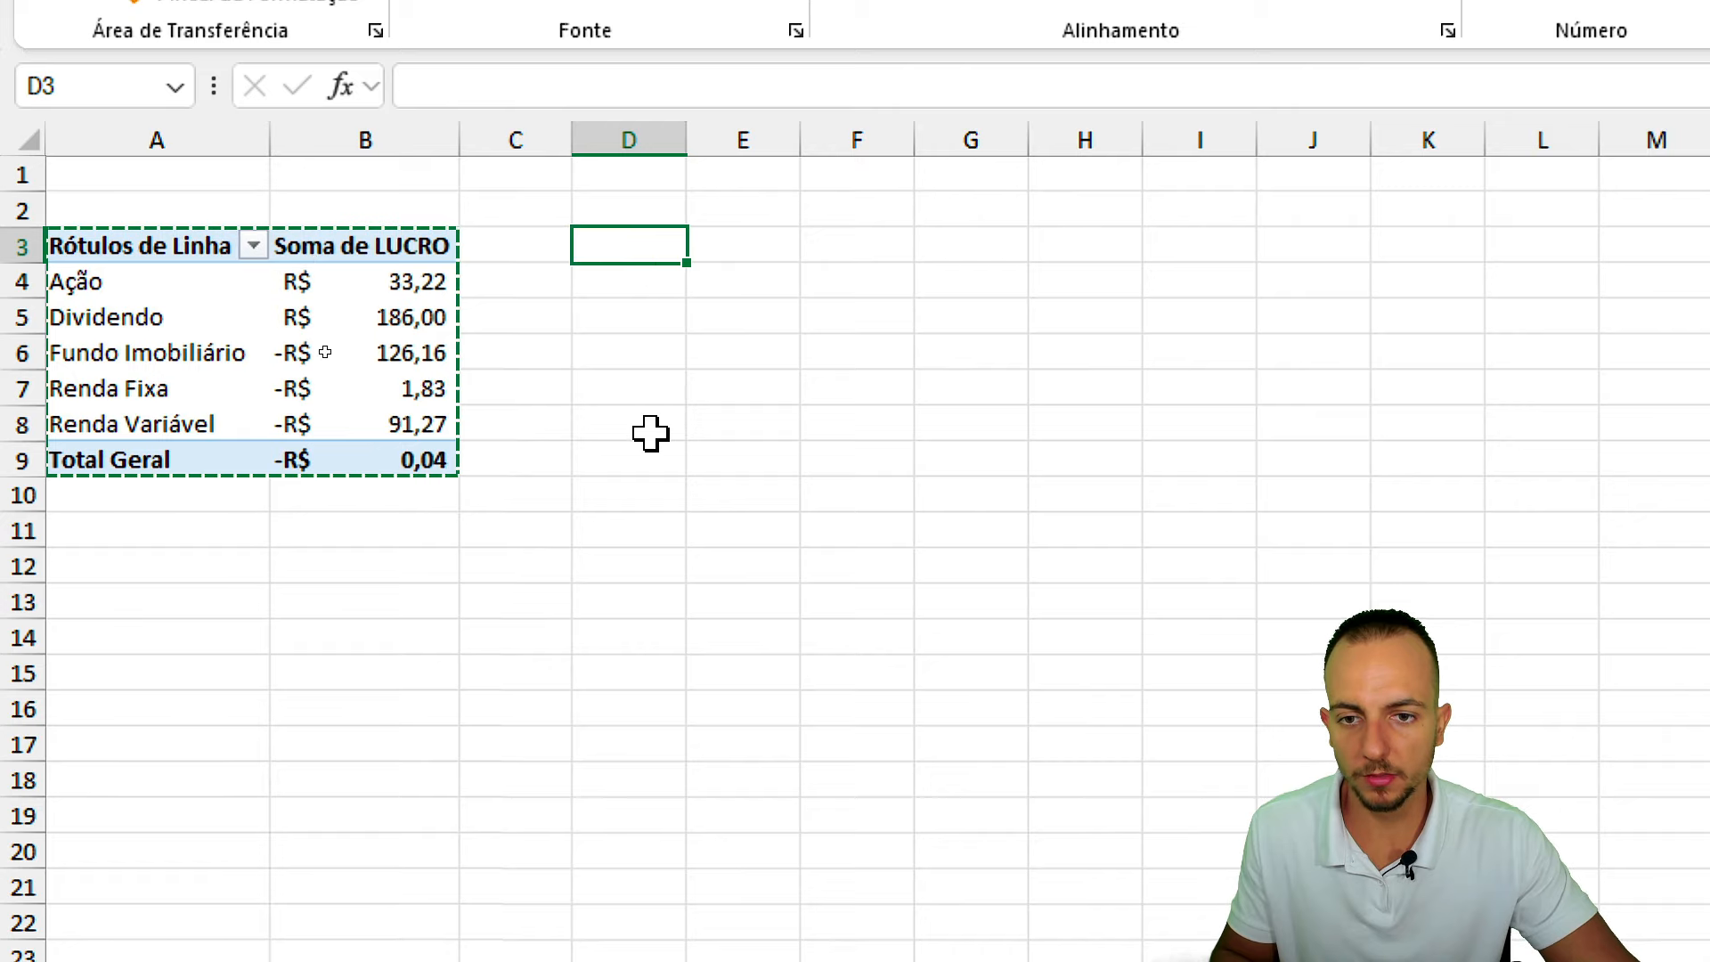
key(ctrl+v)
drag(757, 141, 832, 145)
click(775, 318)
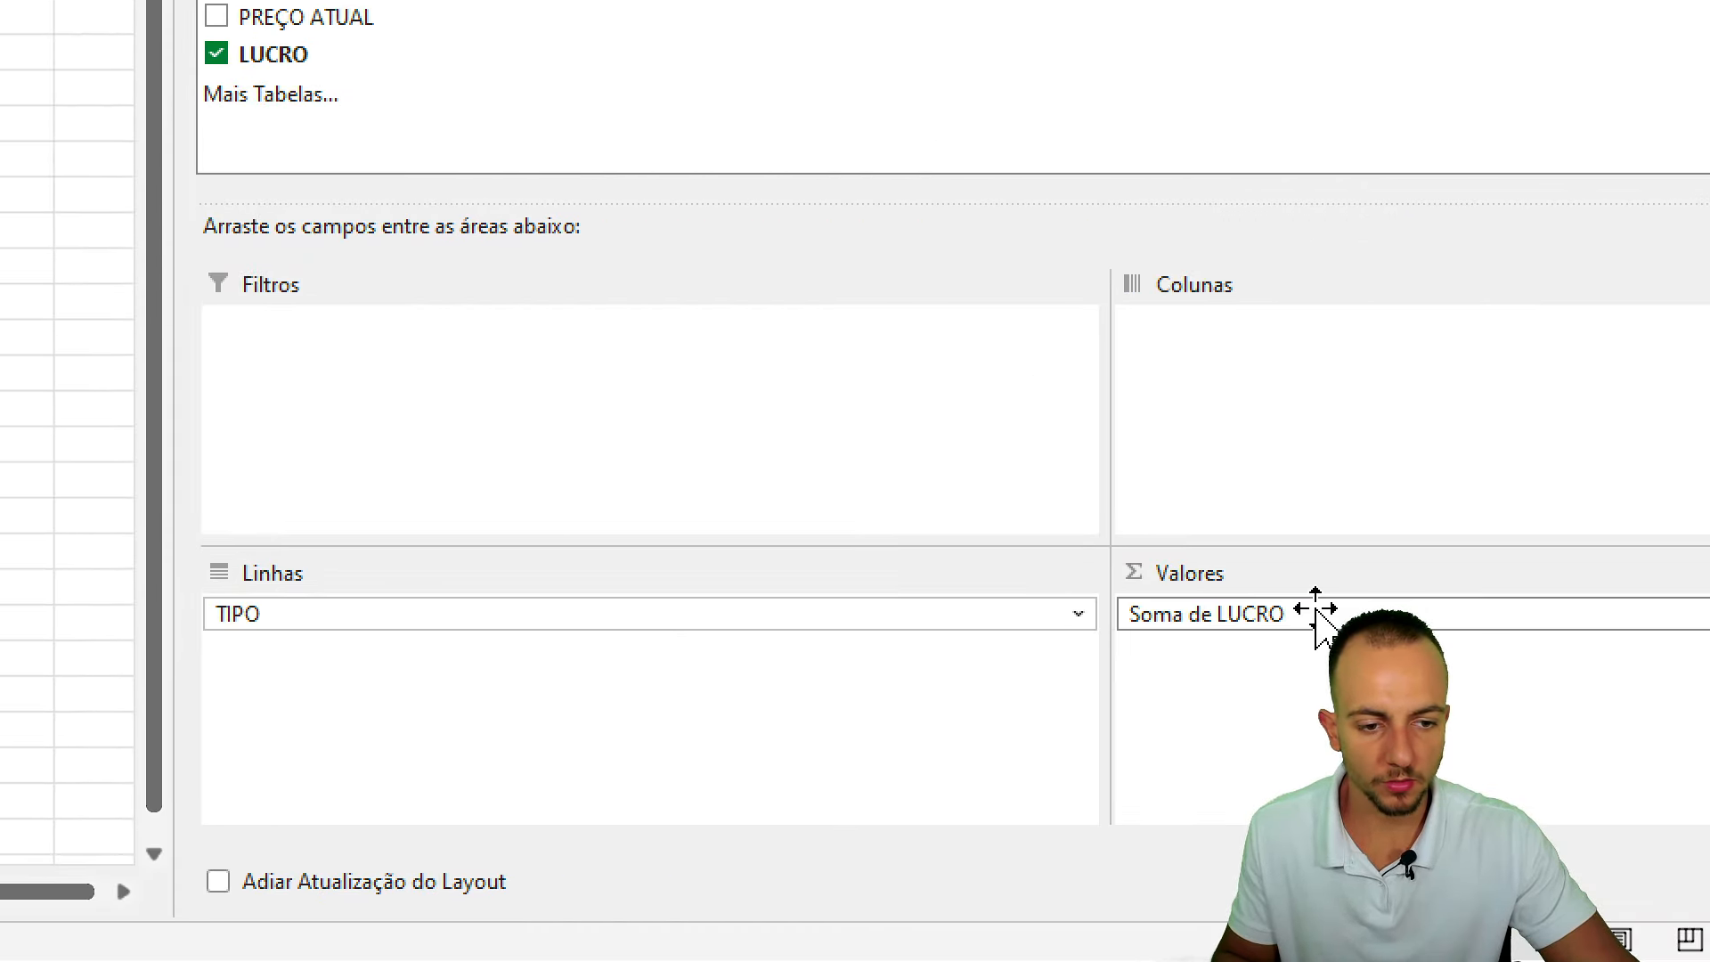
Remove Soma de LUCRO from the copied pivot table's values and use E/S as its column field.
drag(1318, 615, 54, 383)
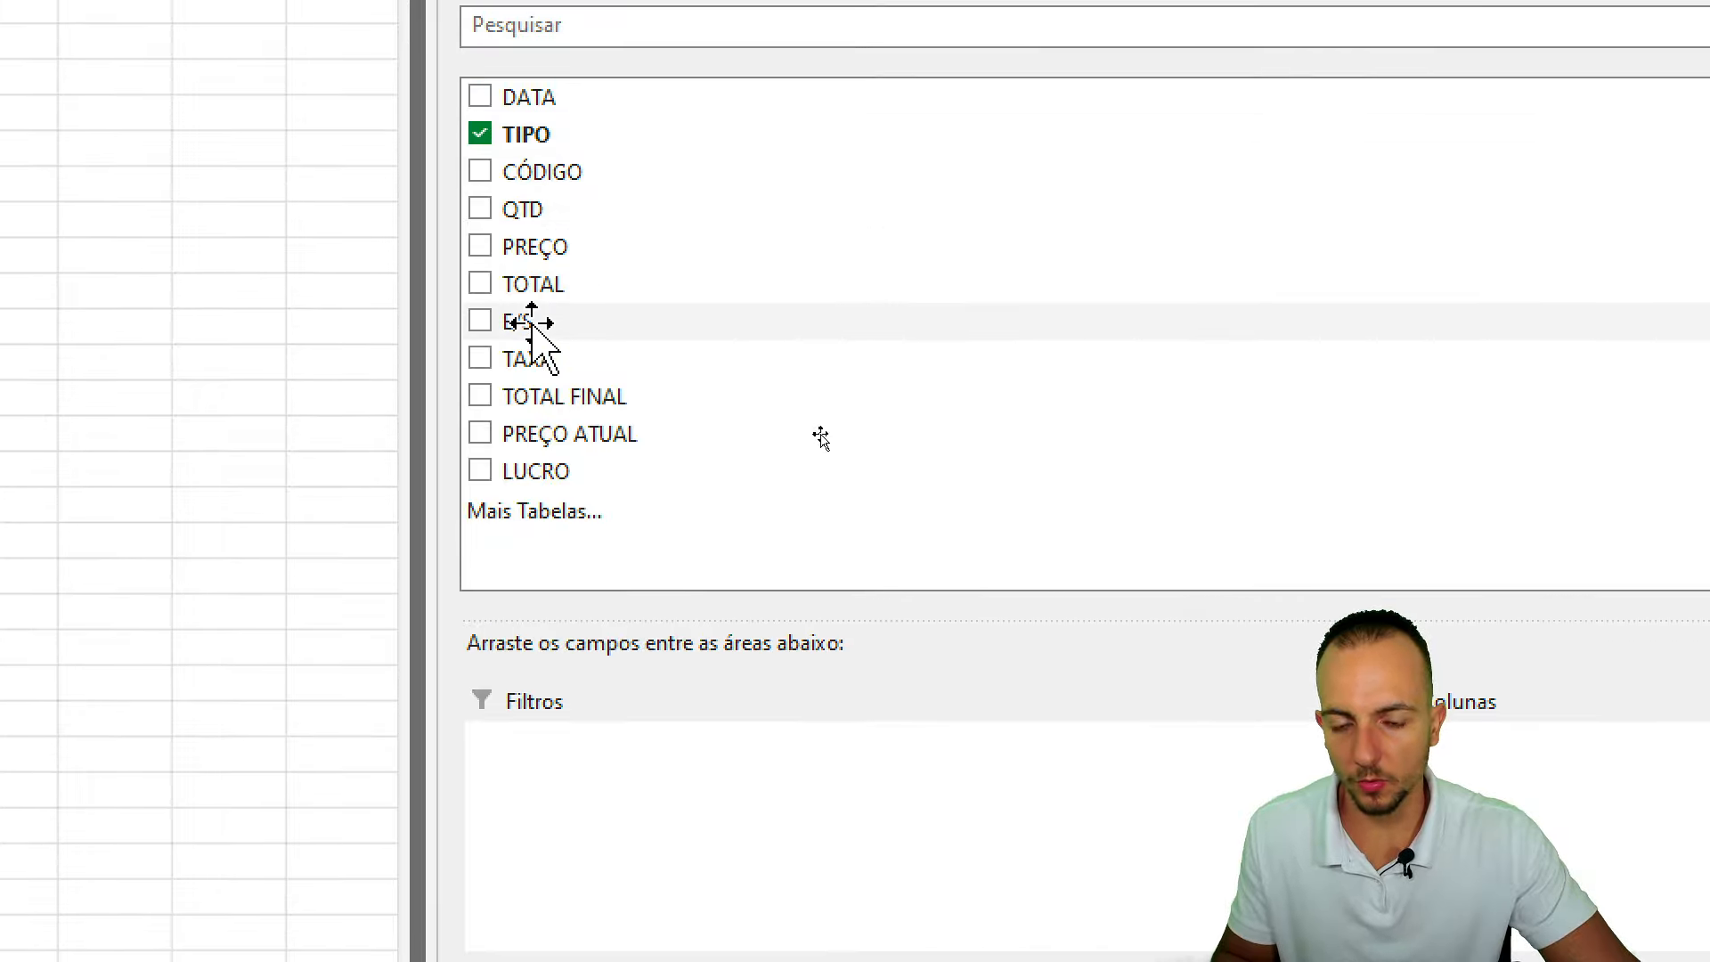
drag(536, 325, 1708, 760)
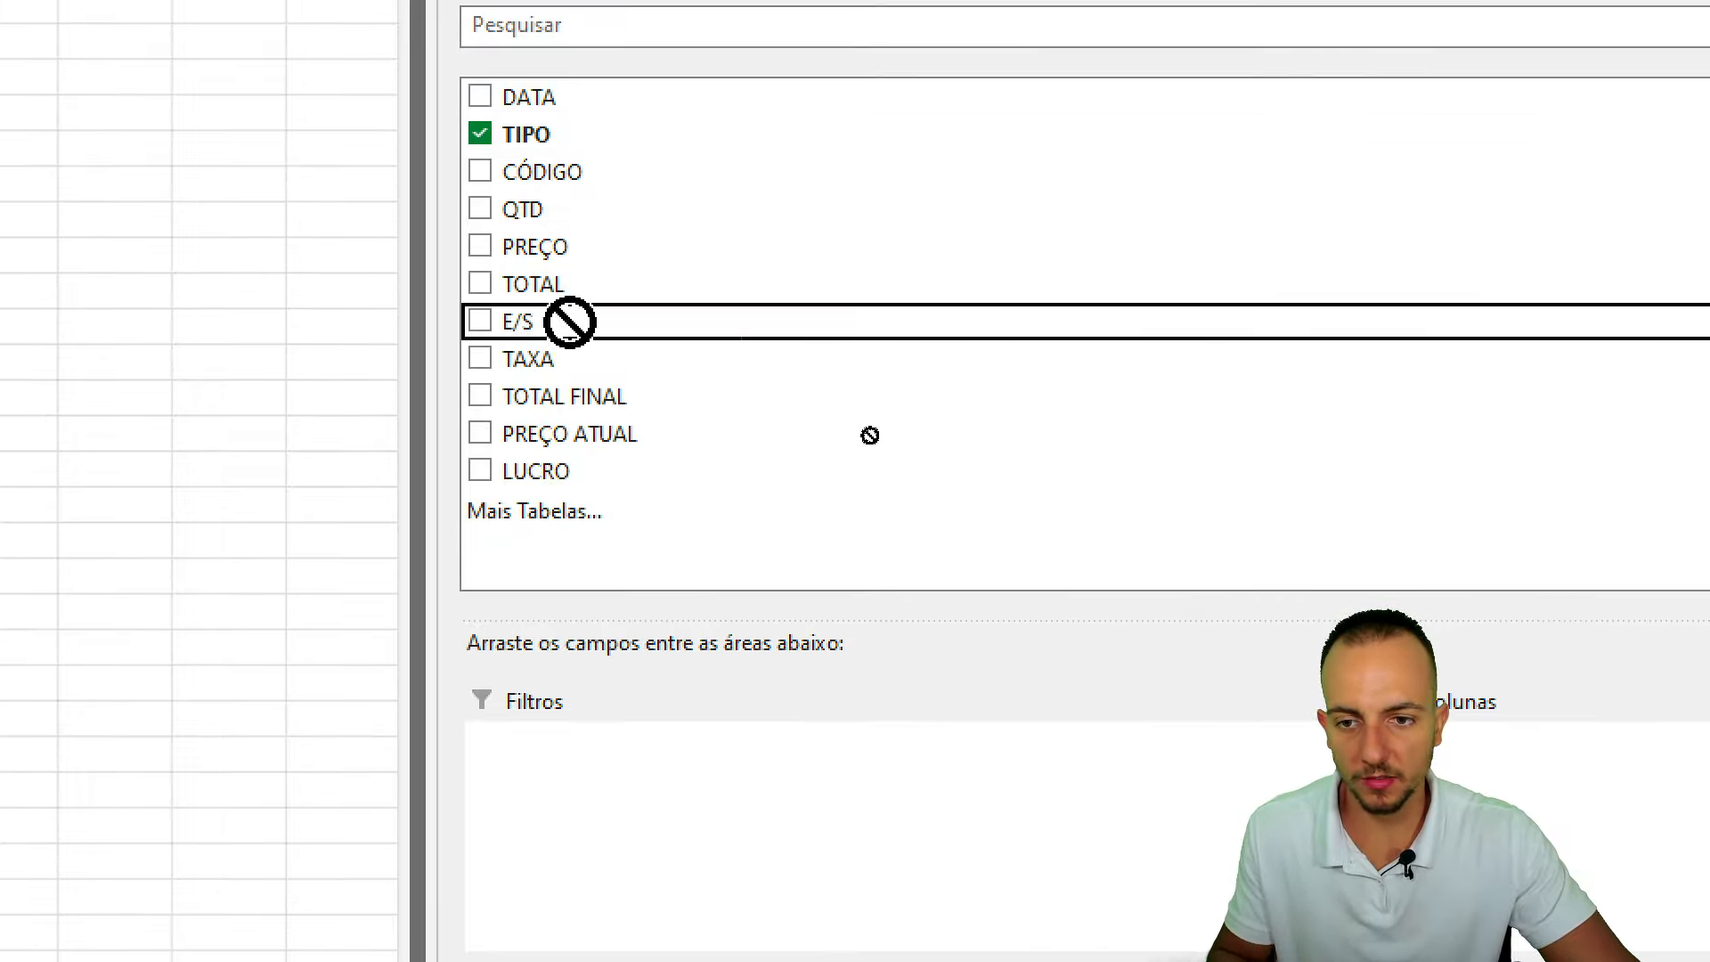
drag(1462, 718, 1463, 722)
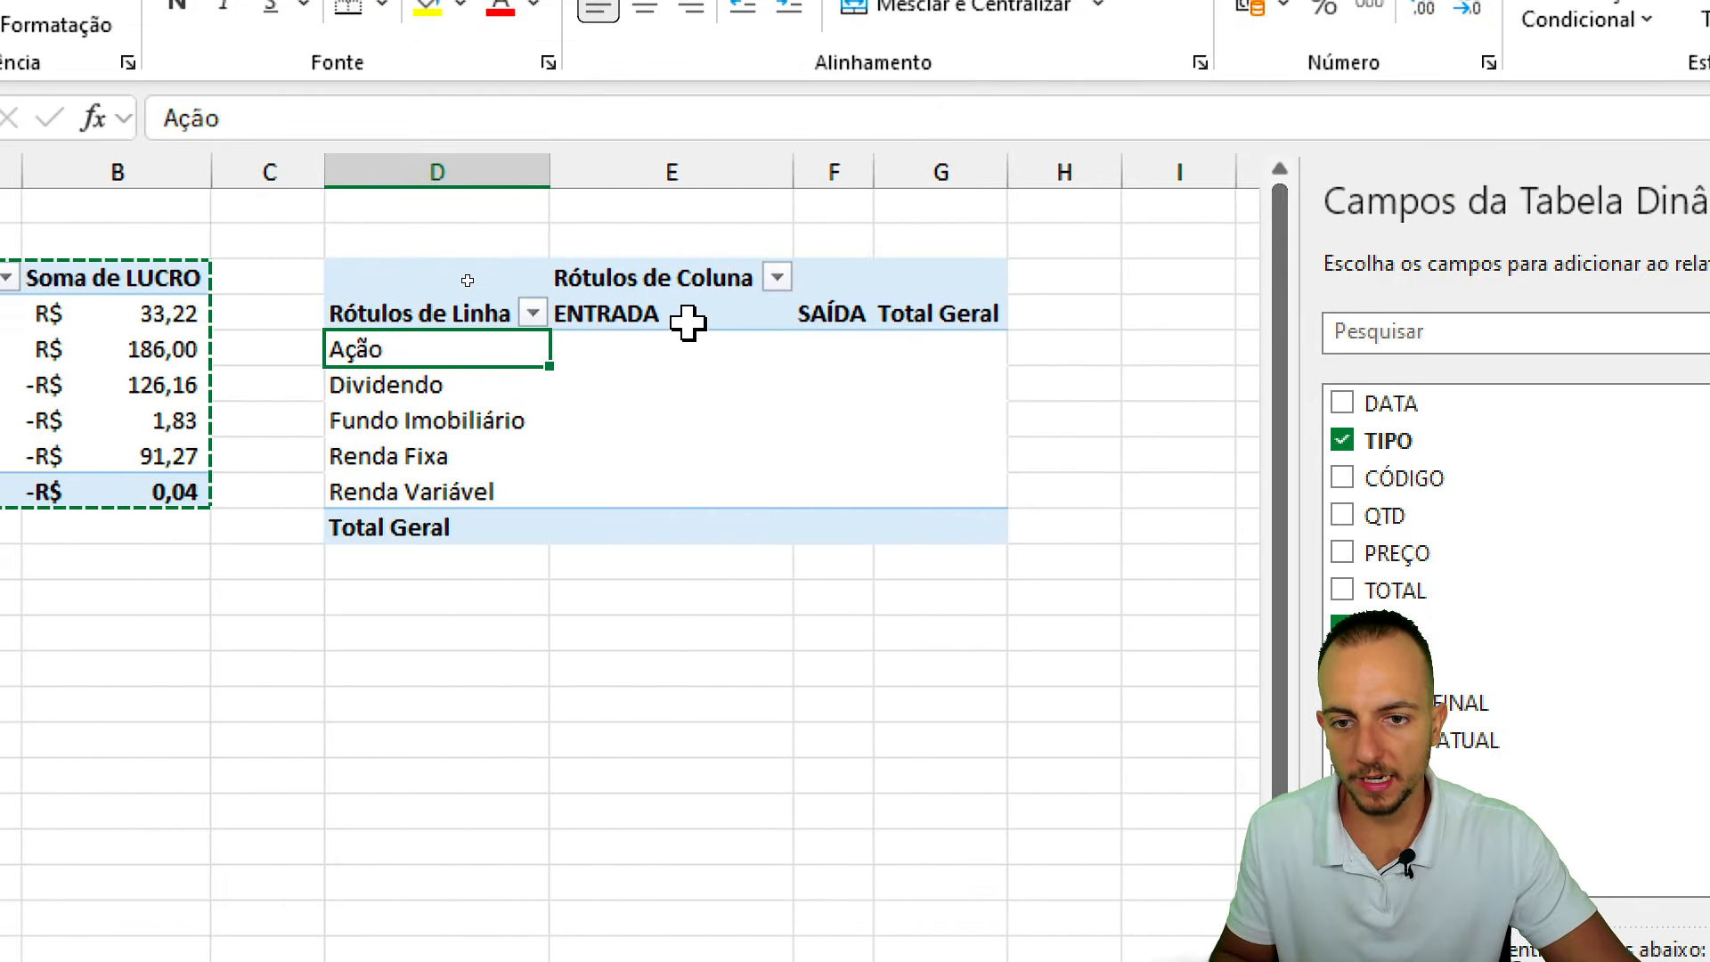
Check the ENTRADA and SAÍDA columns and sum TOTAL FINAL as the second pivot table's values.
drag(688, 319, 699, 488)
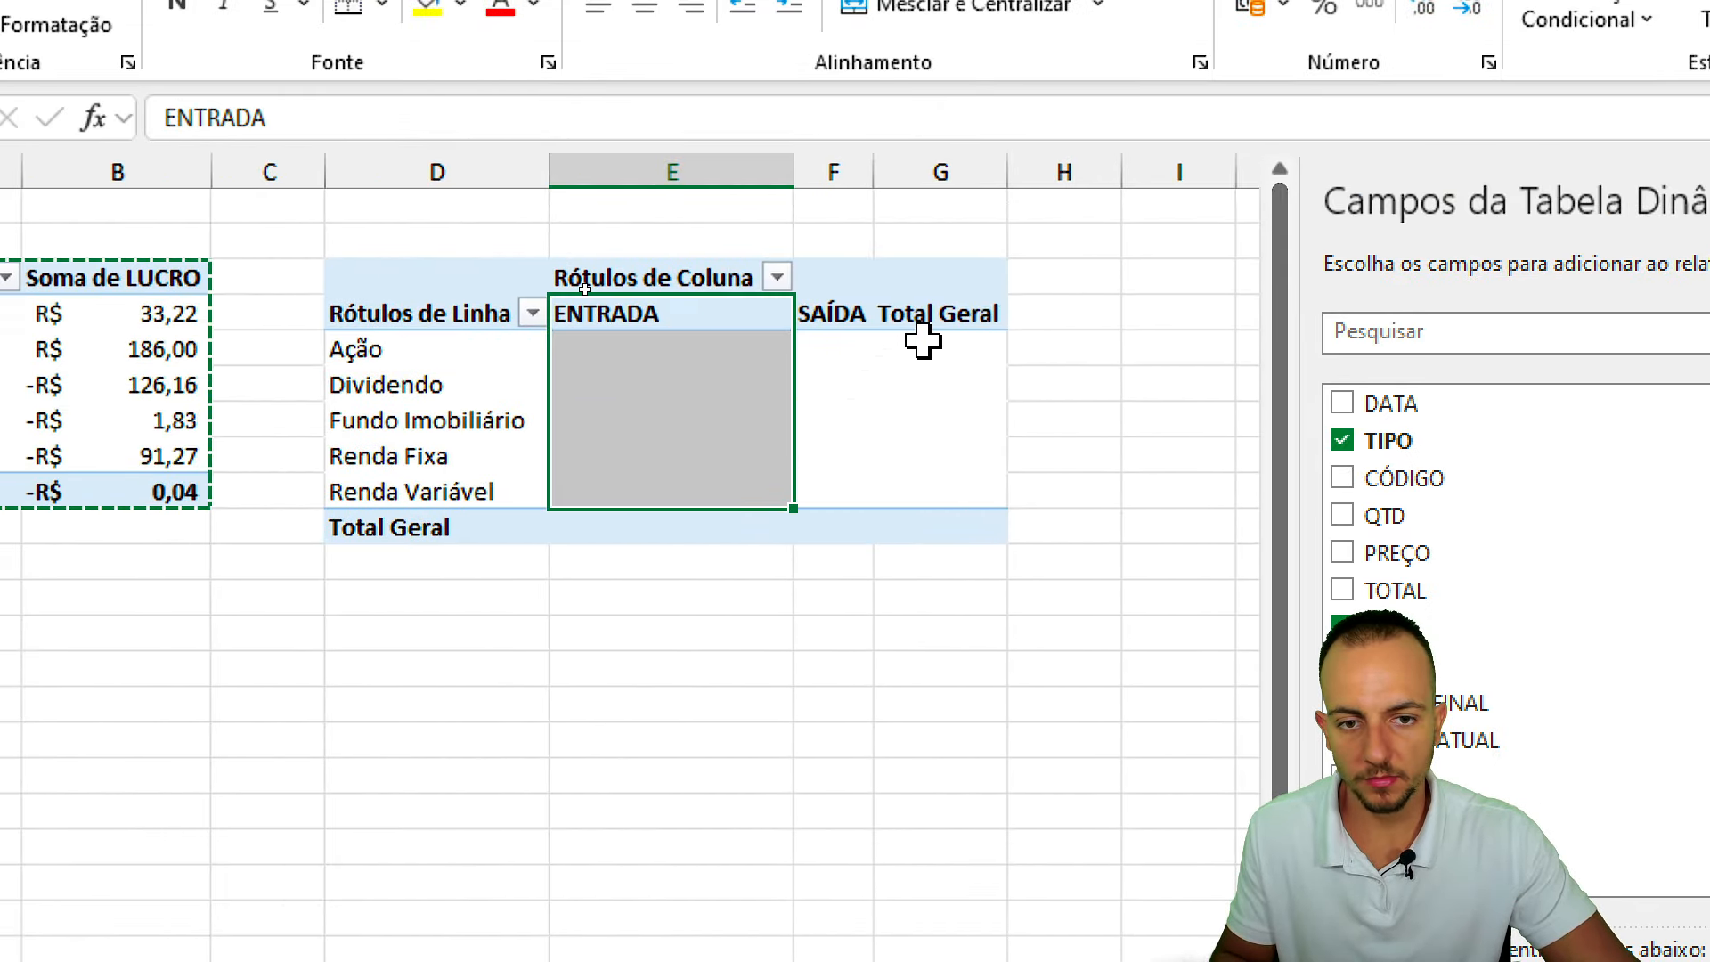
drag(849, 321, 840, 423)
click(718, 420)
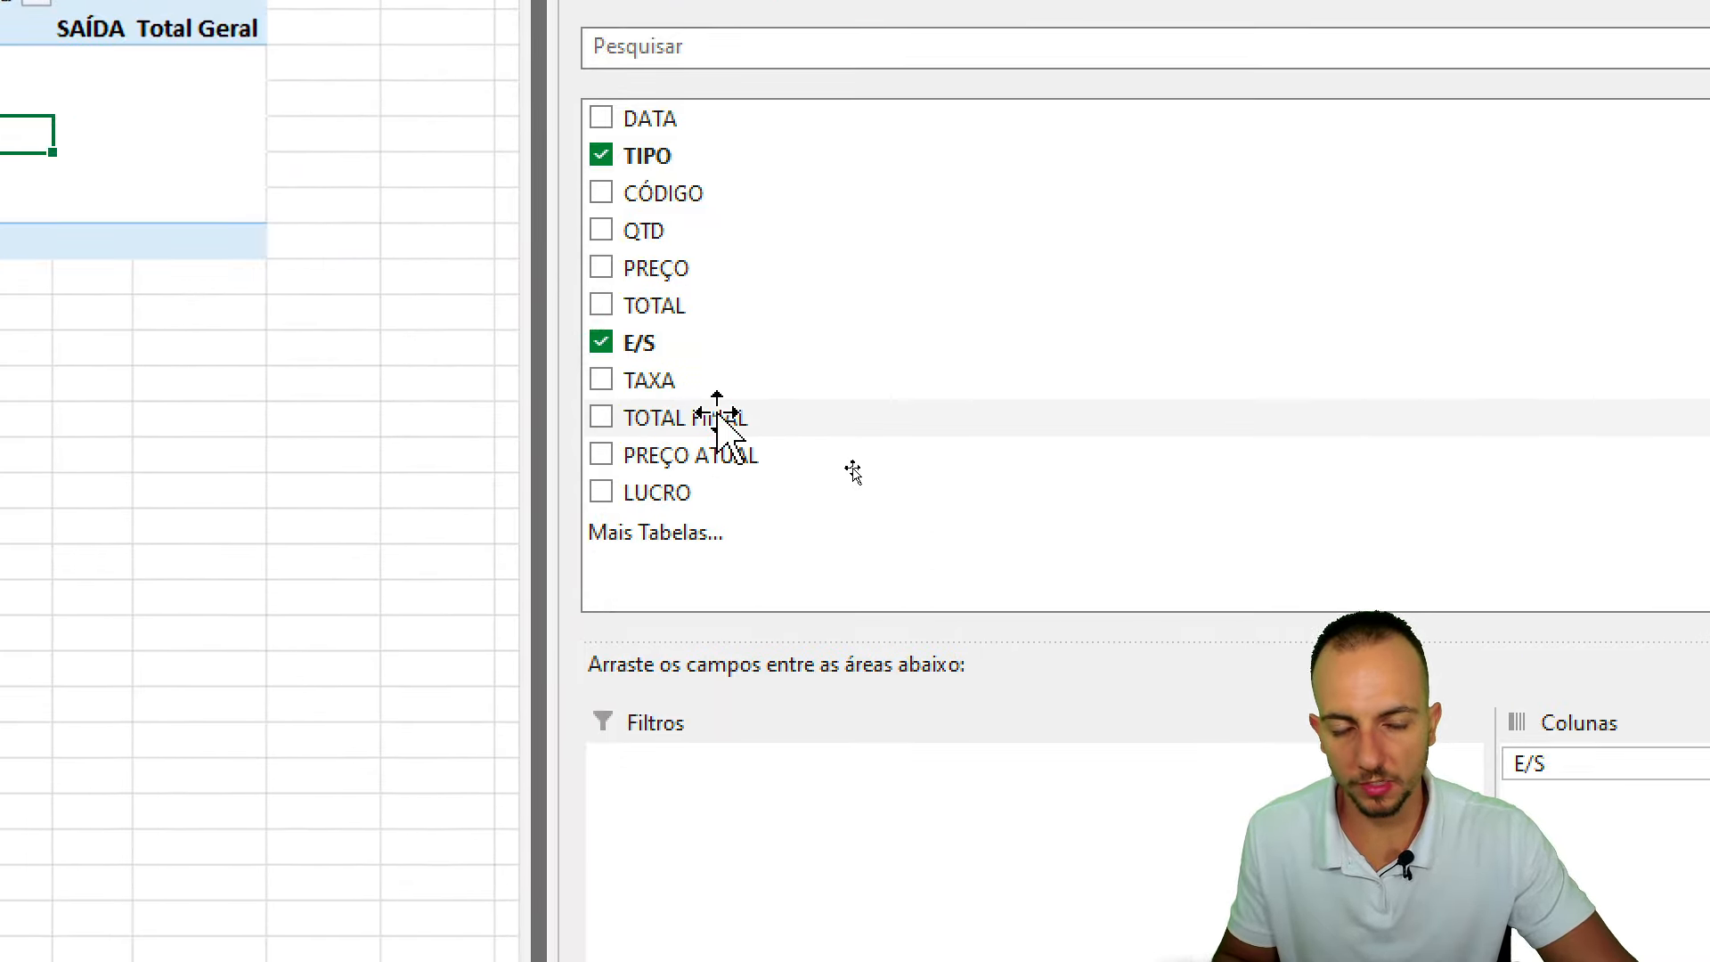
drag(699, 419, 1709, 961)
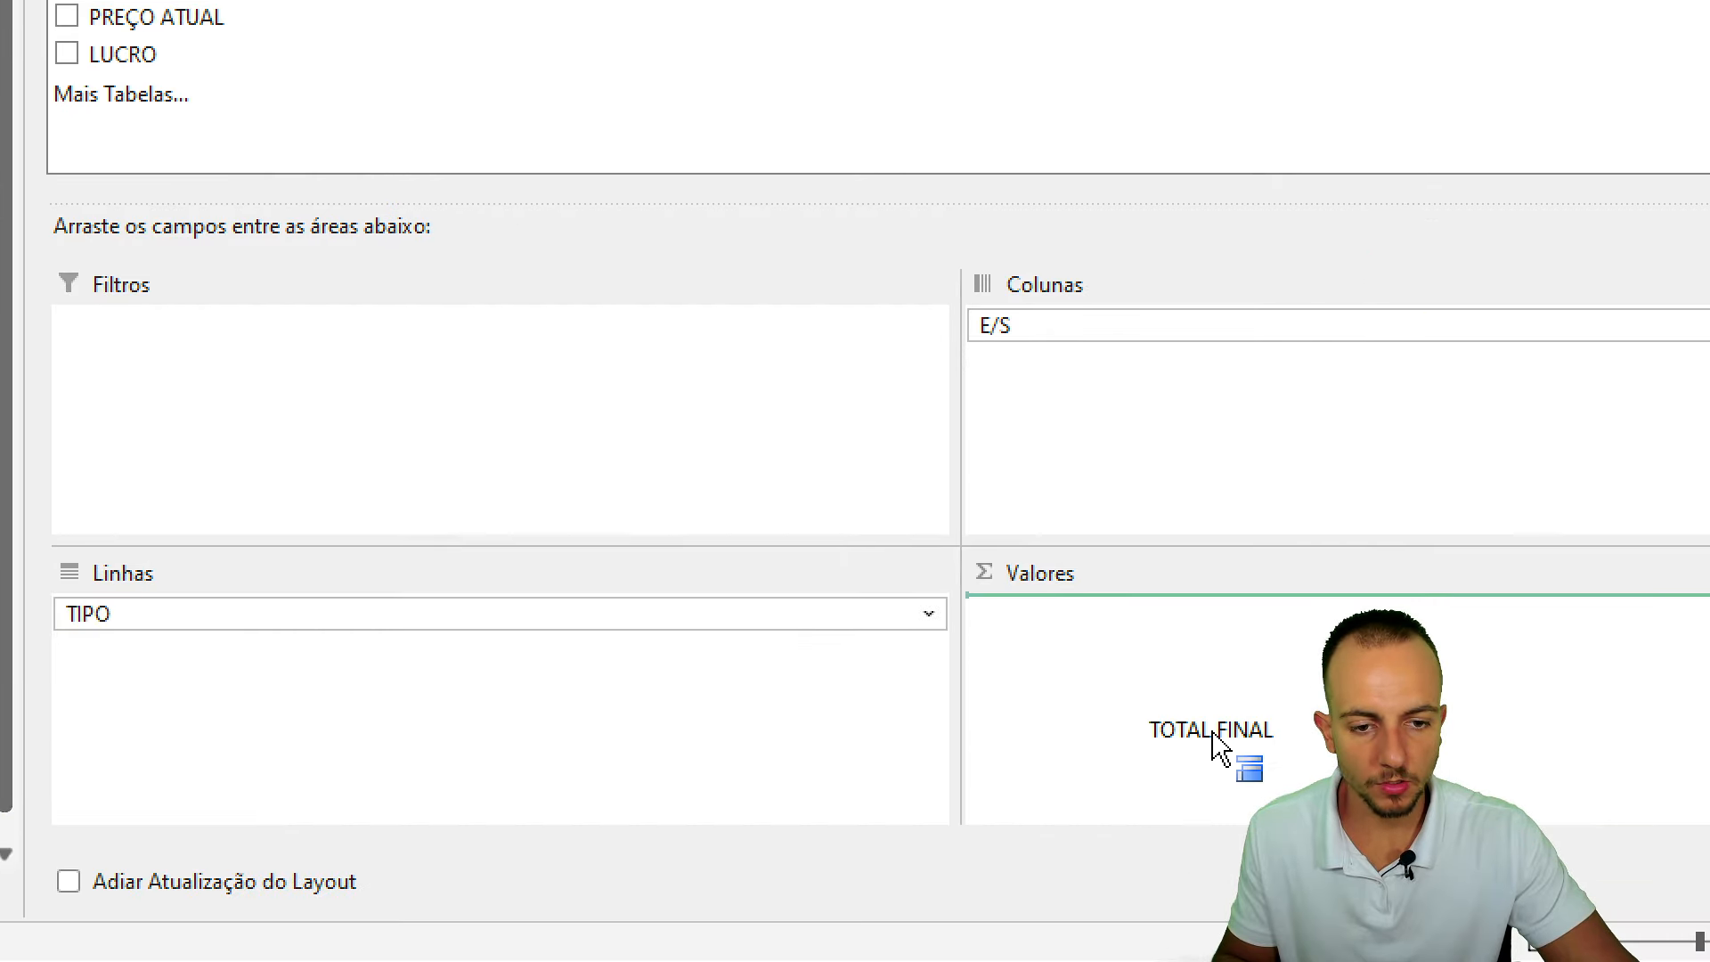
drag(1213, 732, 1201, 711)
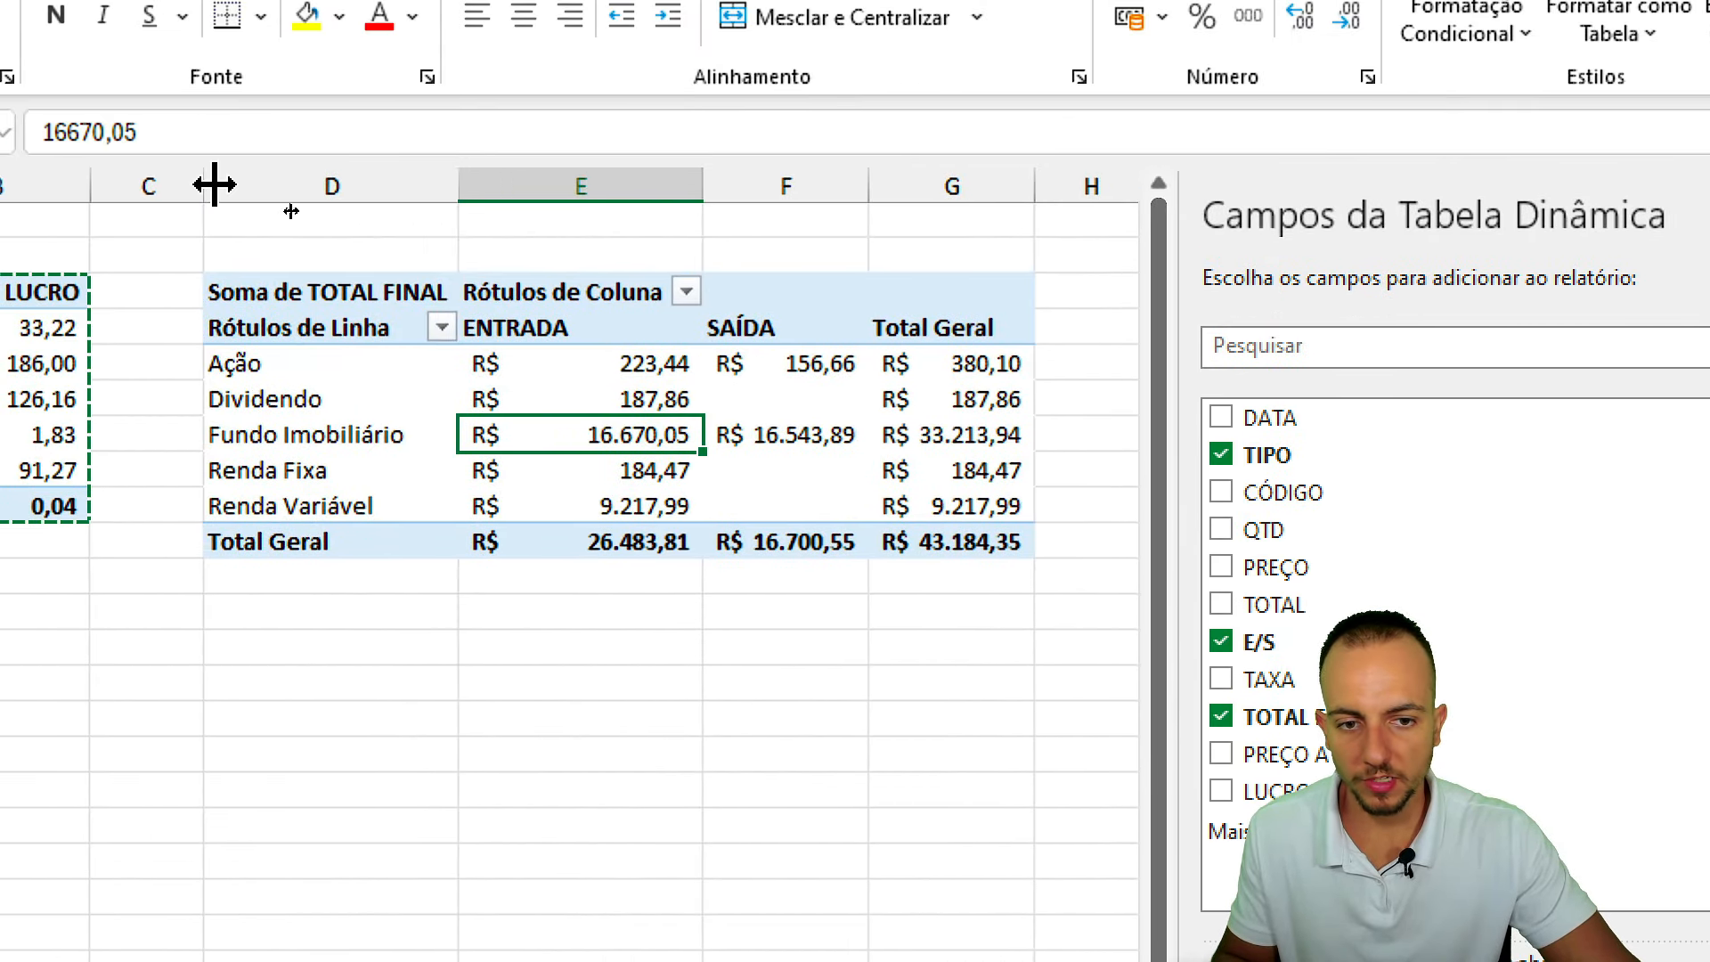
Examine the ENTRADA, SAÍDA and Total Geral amounts by investment type in the second pivot table.
drag(747, 363, 797, 505)
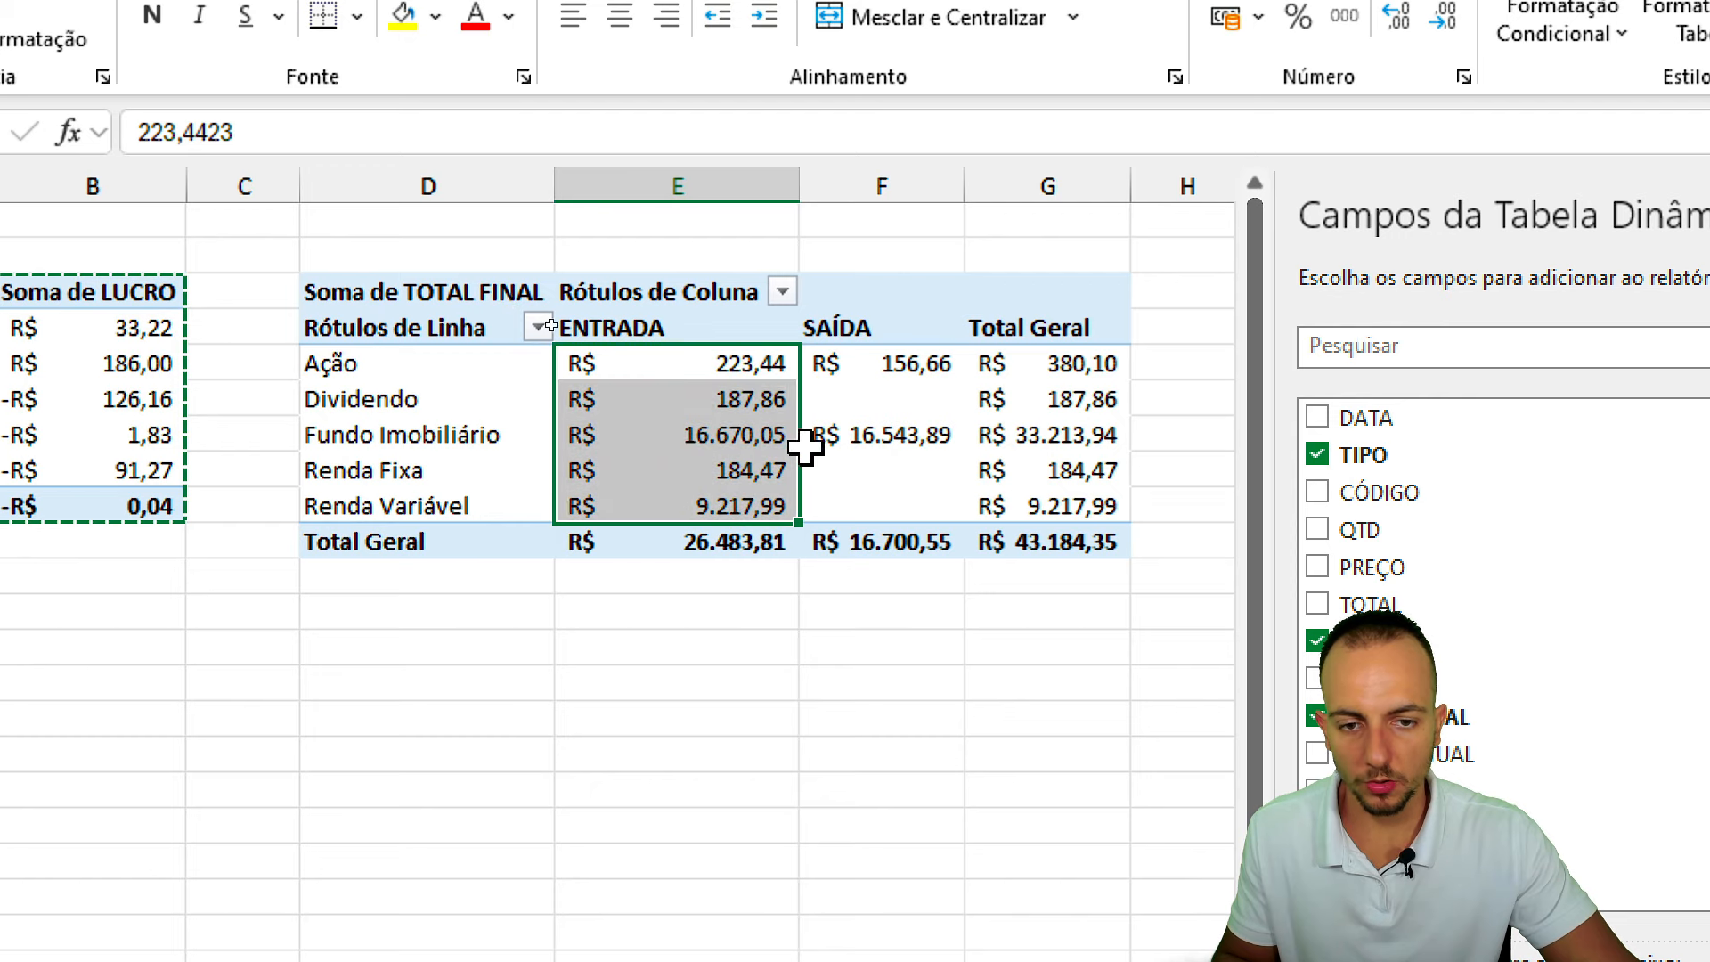
drag(900, 366, 877, 508)
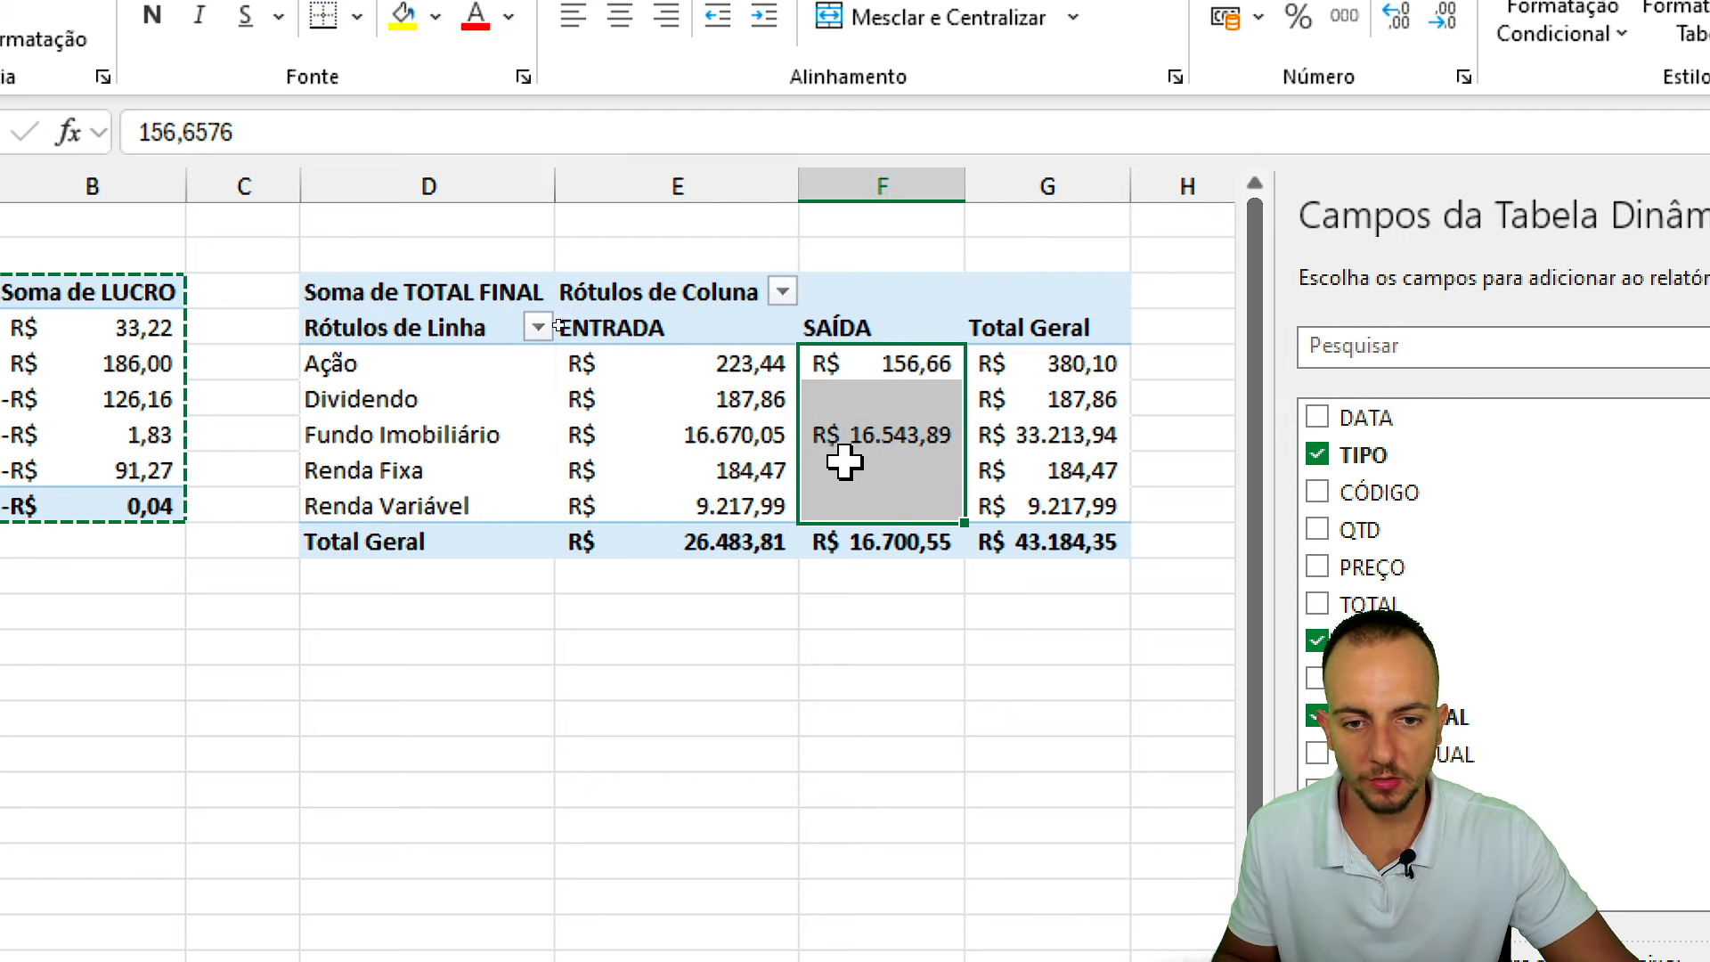
click(1044, 363)
drag(1043, 329, 1040, 506)
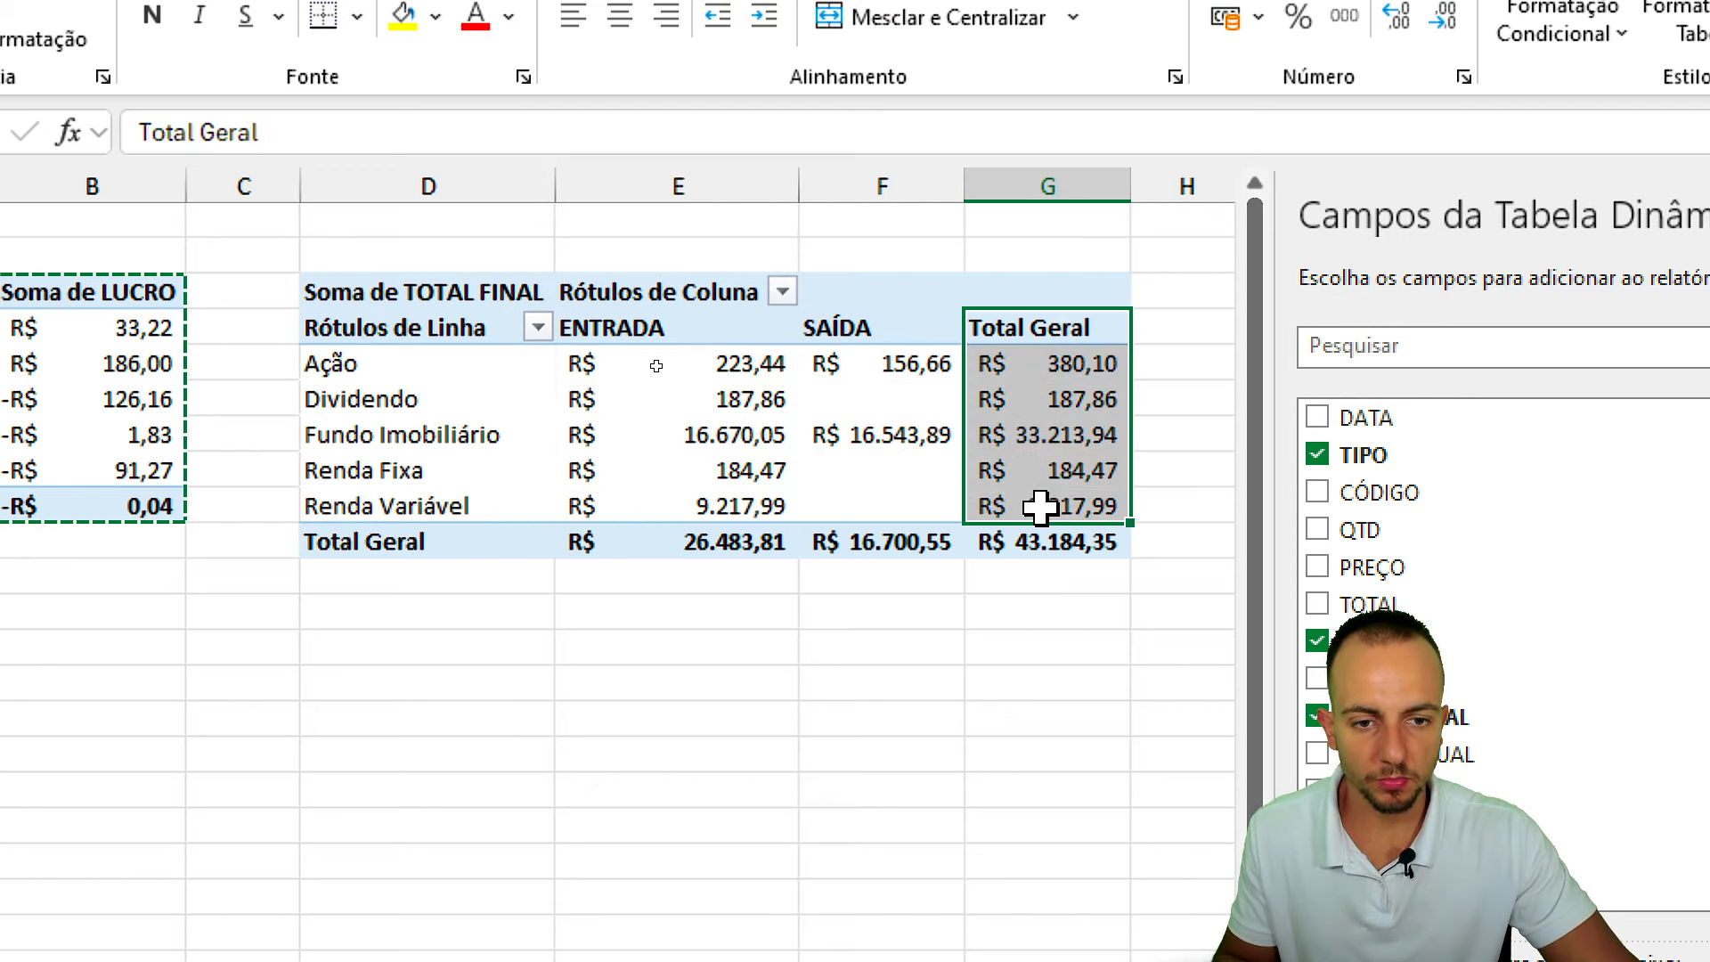
drag(917, 366, 748, 369)
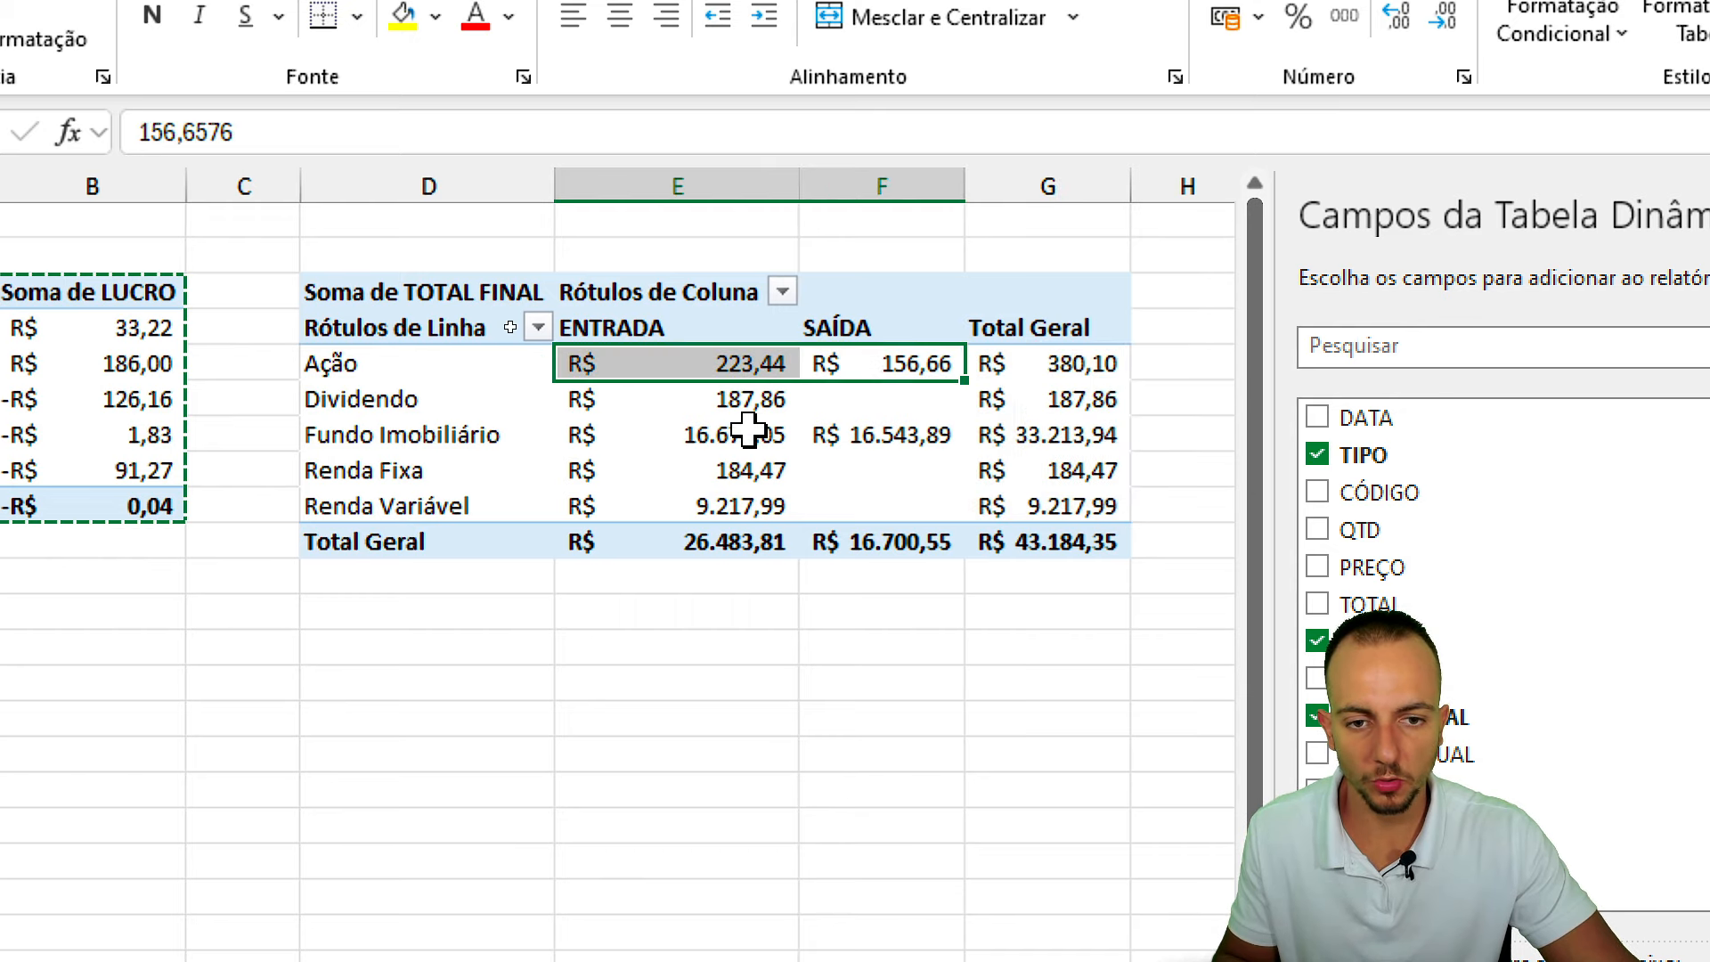